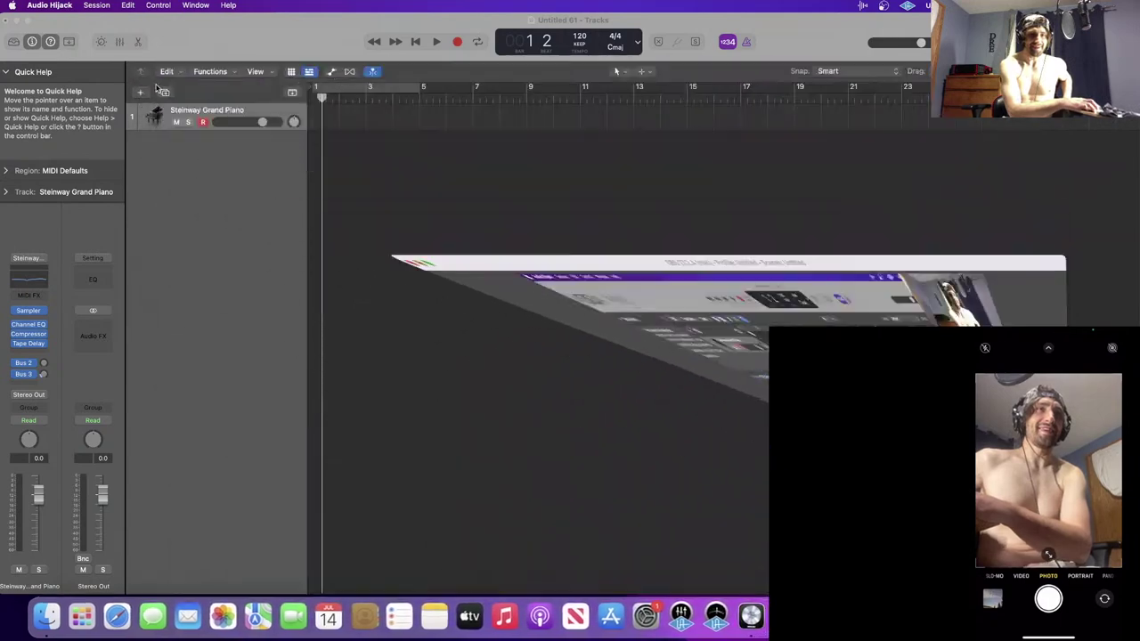
pyautogui.press('Return')
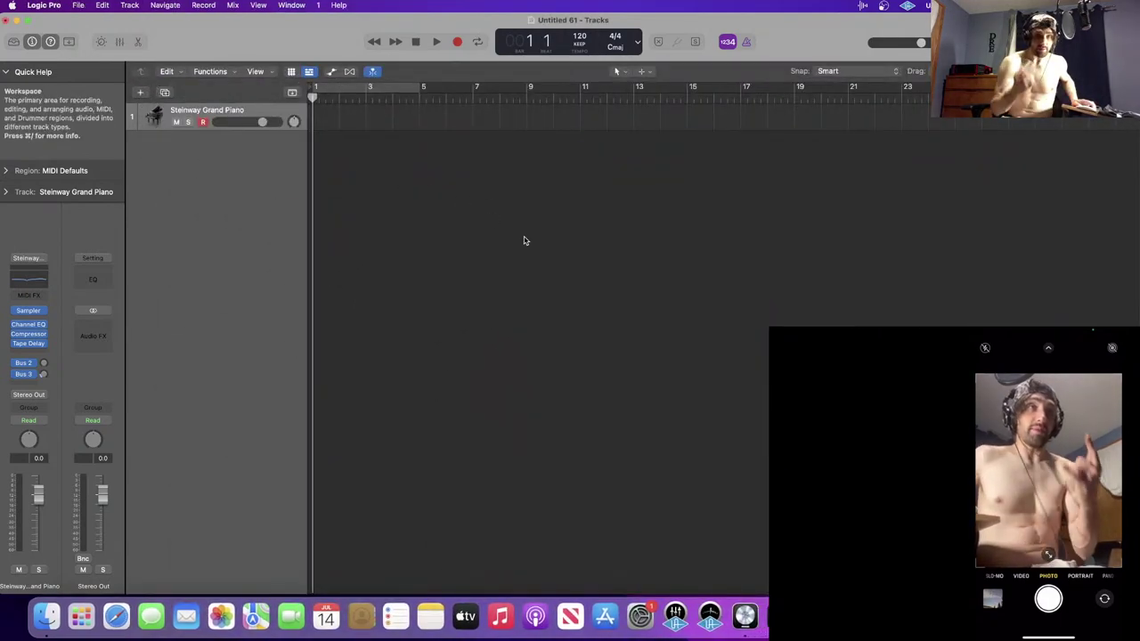
pyautogui.press('r')
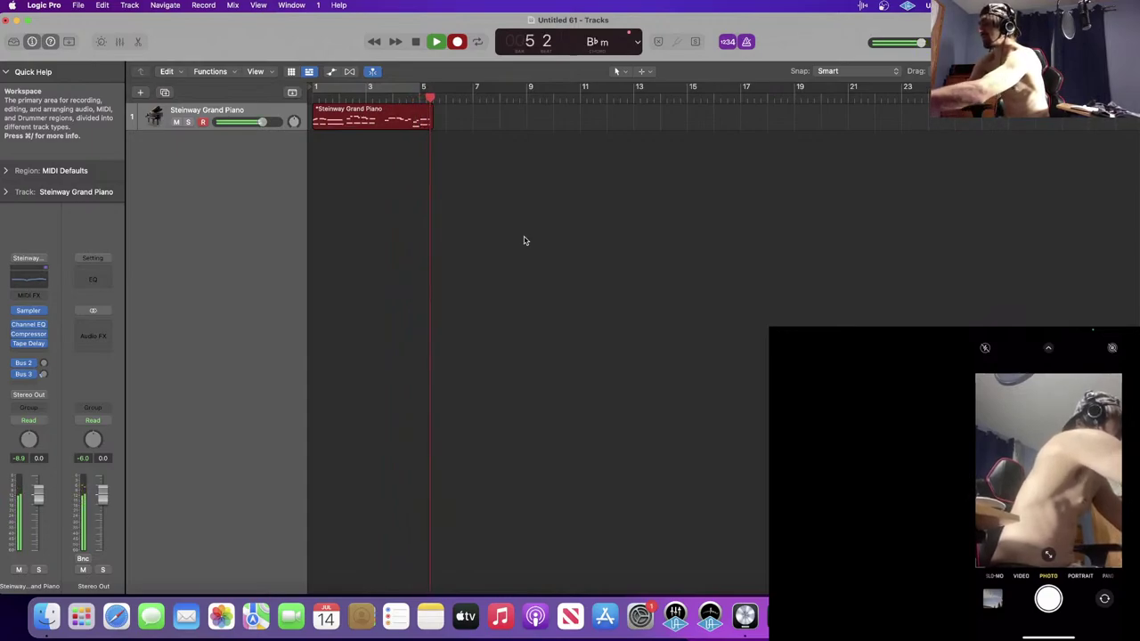
pyautogui.press('space')
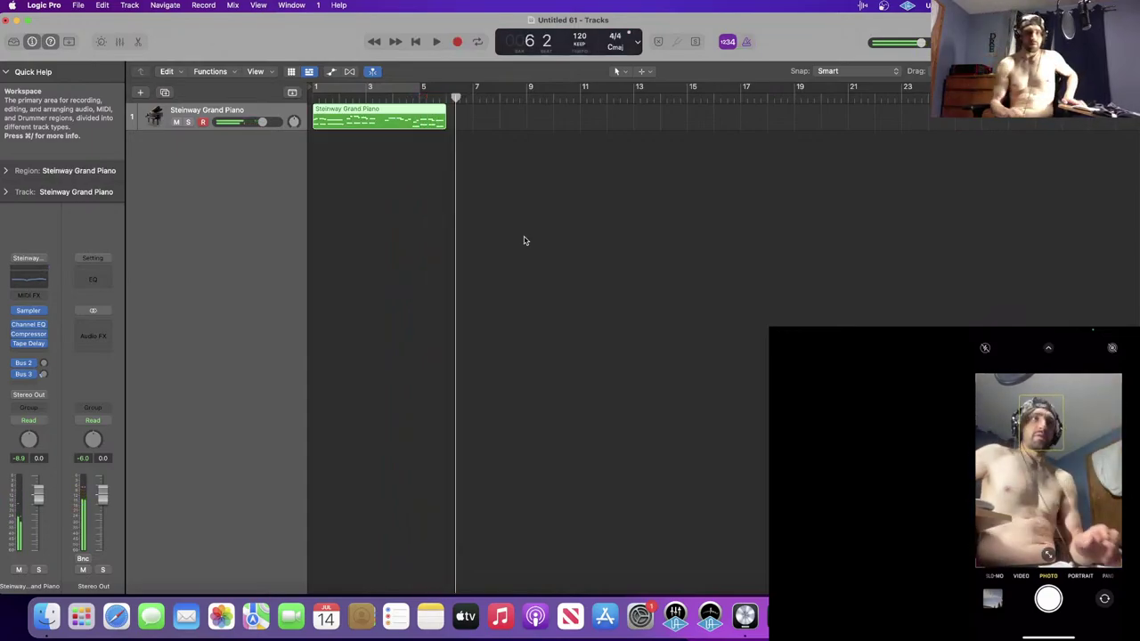
pyautogui.press('Delete')
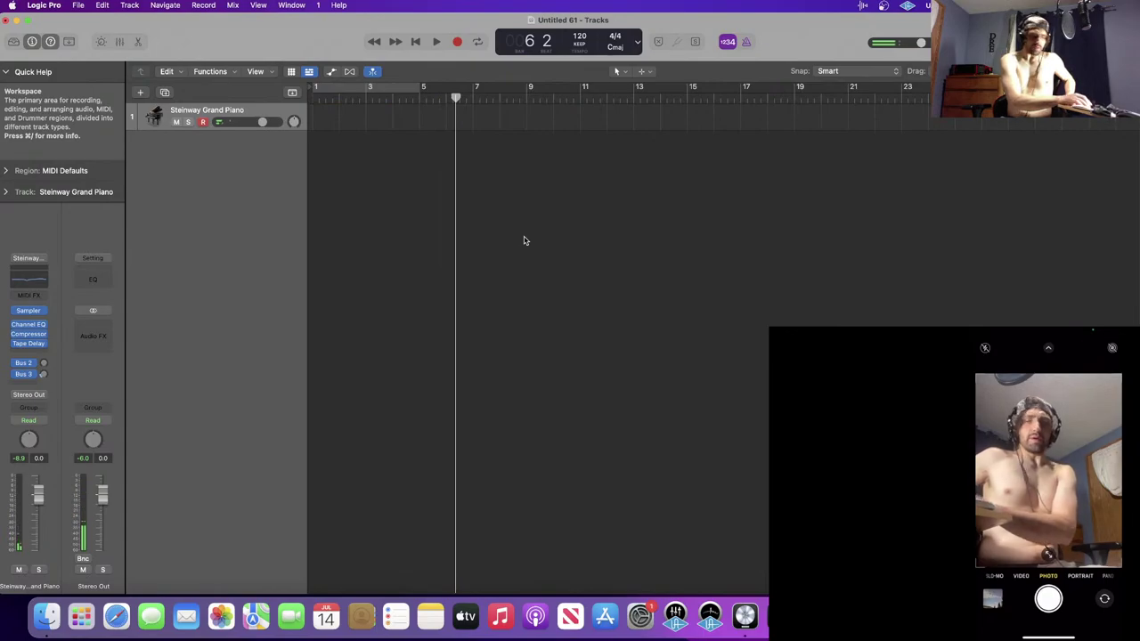
# - Set the project tempo to 100 and try recording a piano take from bar 1
pyautogui.press('Return')
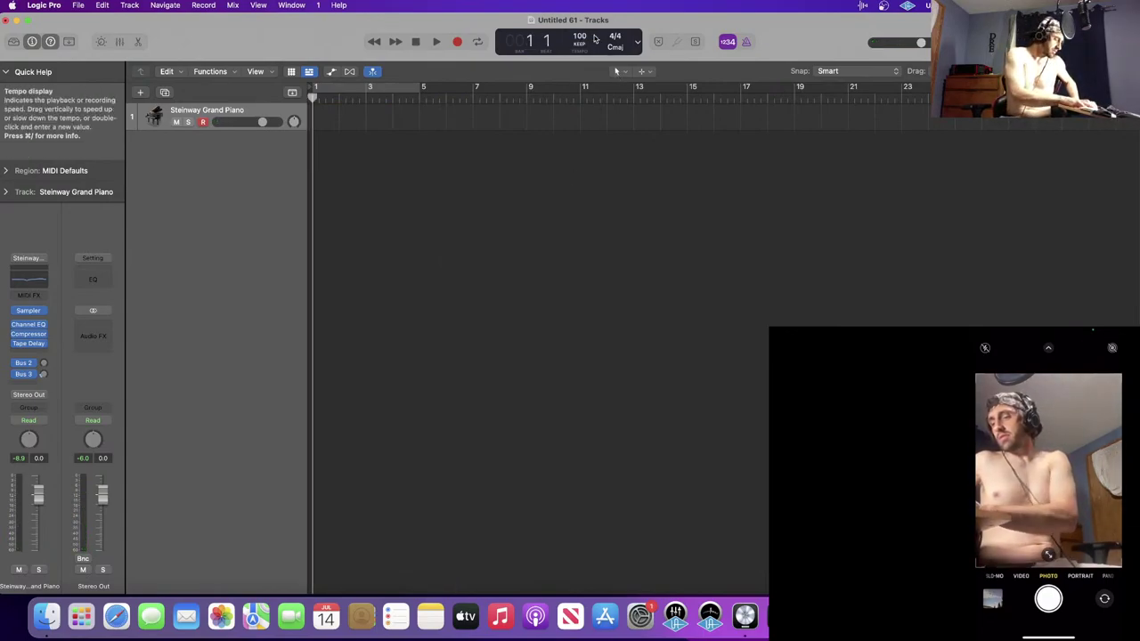
pyautogui.press('r')
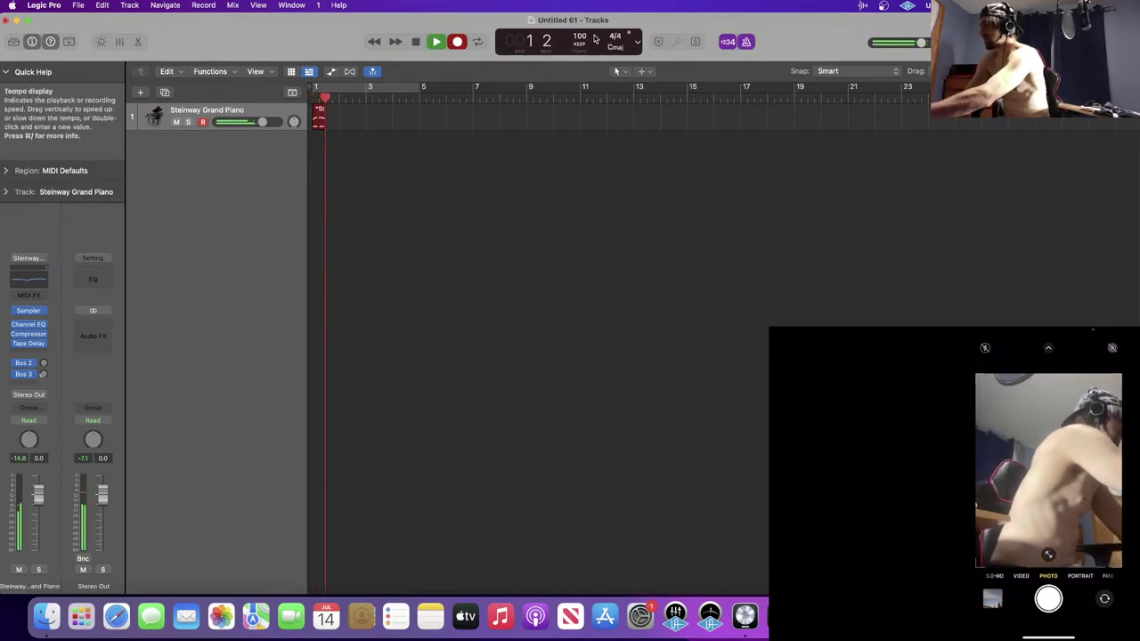
pyautogui.press('space')
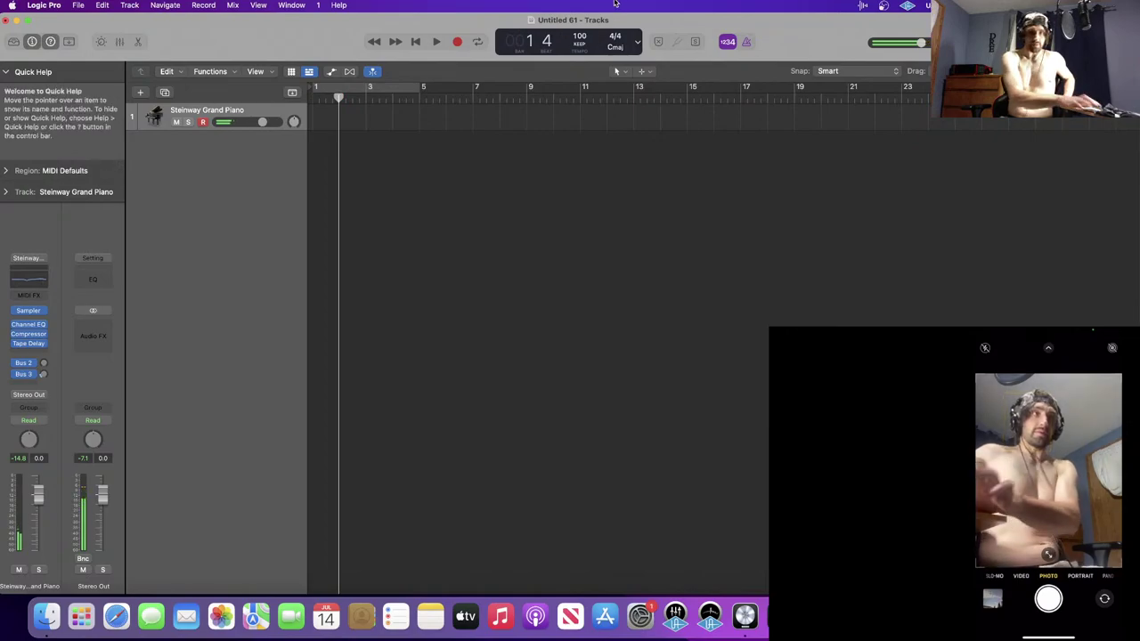
# - Lower the Steinway Grand Piano track volume to -8.2 dB and record a four-bar piano part from bar 1
pyautogui.moveTo(217, 125); pyautogui.dragTo(202, 125)
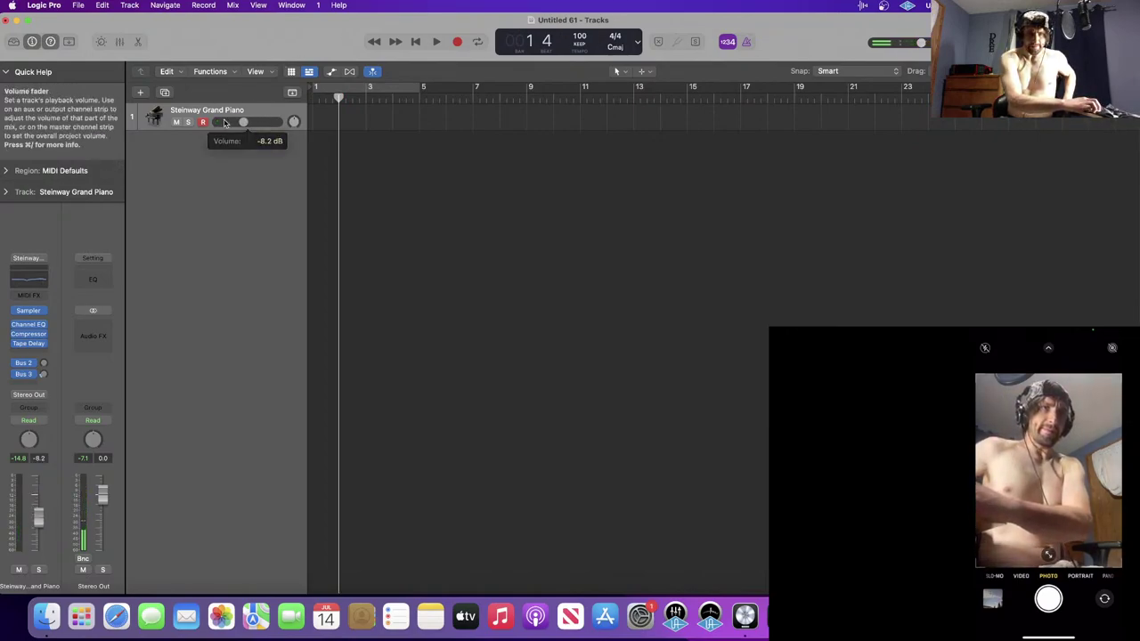
pyautogui.press('Return')
pyautogui.press('r')
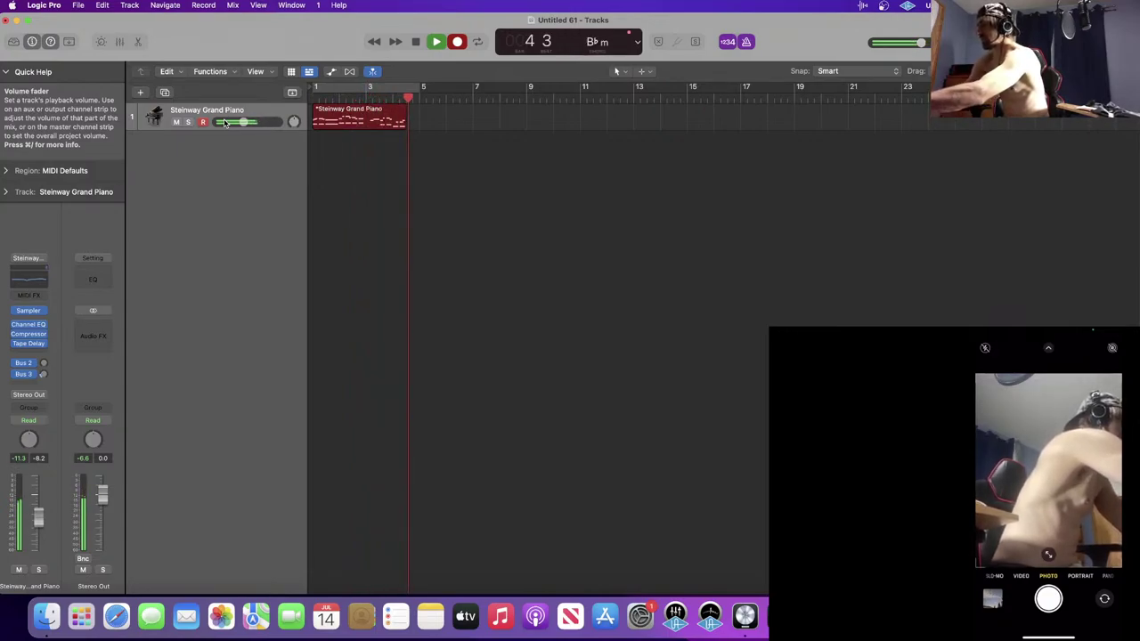
pyautogui.press('space')
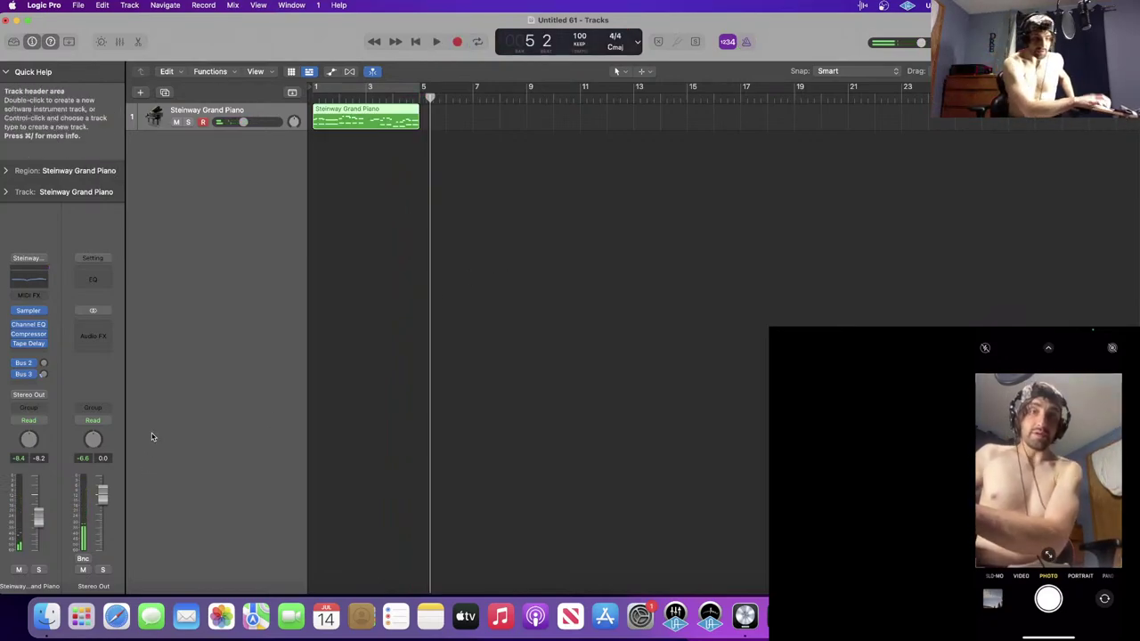
# - Insert the Comp TUBE-STA compressor on the Stereo Out channel and load its Soft Kick Drum preset
pyautogui.click(119, 340)
pyautogui.moveTo(140, 390)
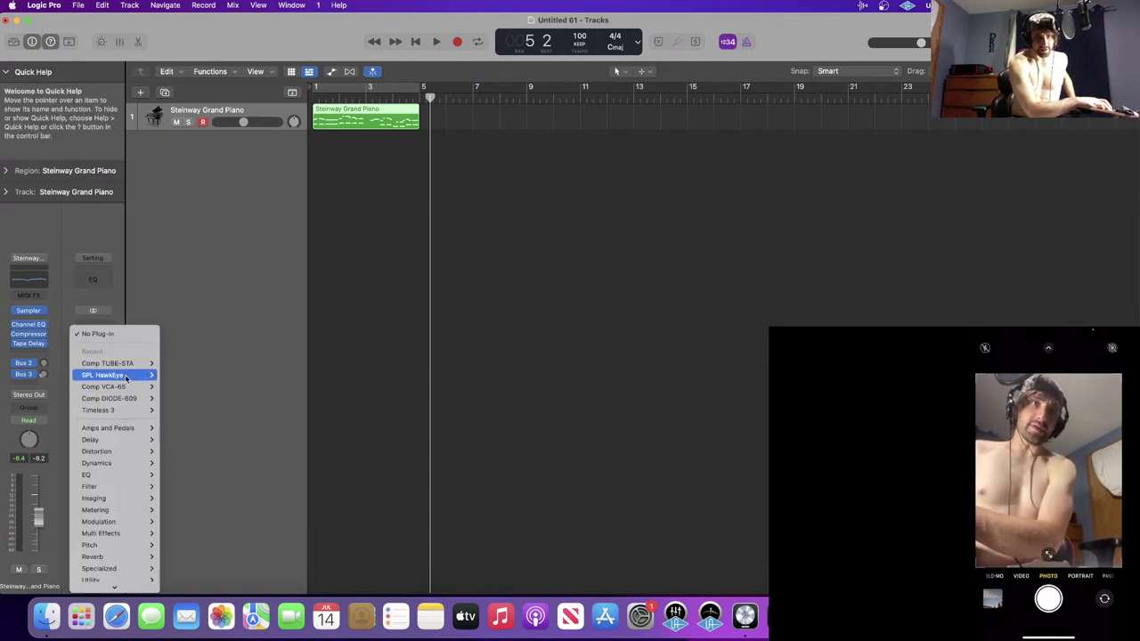
pyautogui.moveTo(132, 365)
pyautogui.click(188, 375)
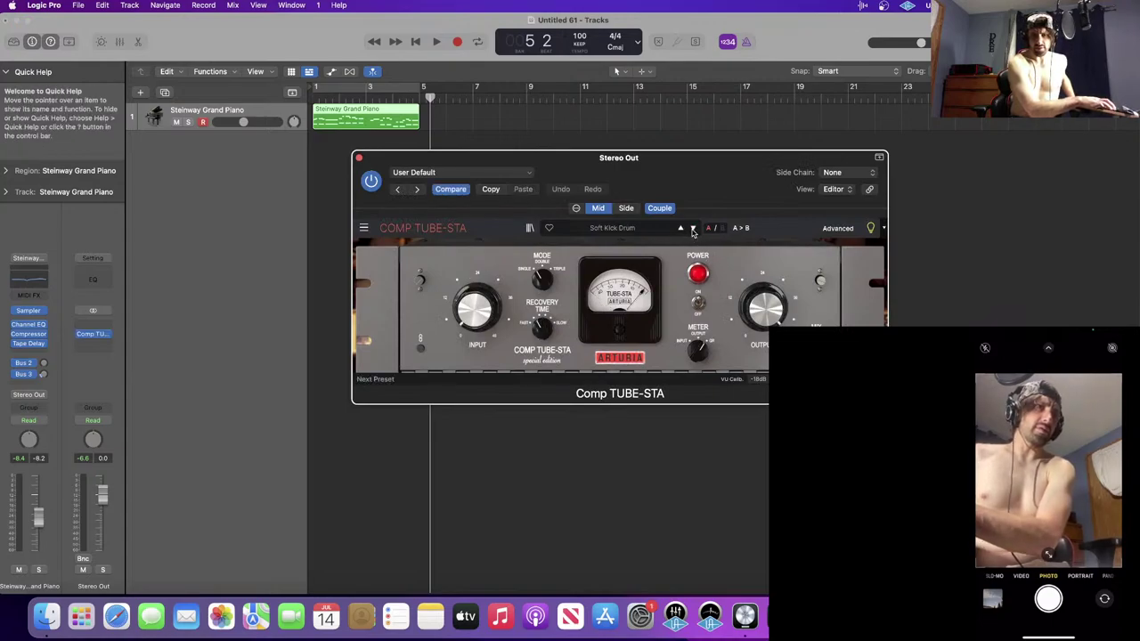
# - Play back the piano region and raise the Steinway Grand Piano track volume to -1.2 dB
pyautogui.press('Return')
pyautogui.press('space')
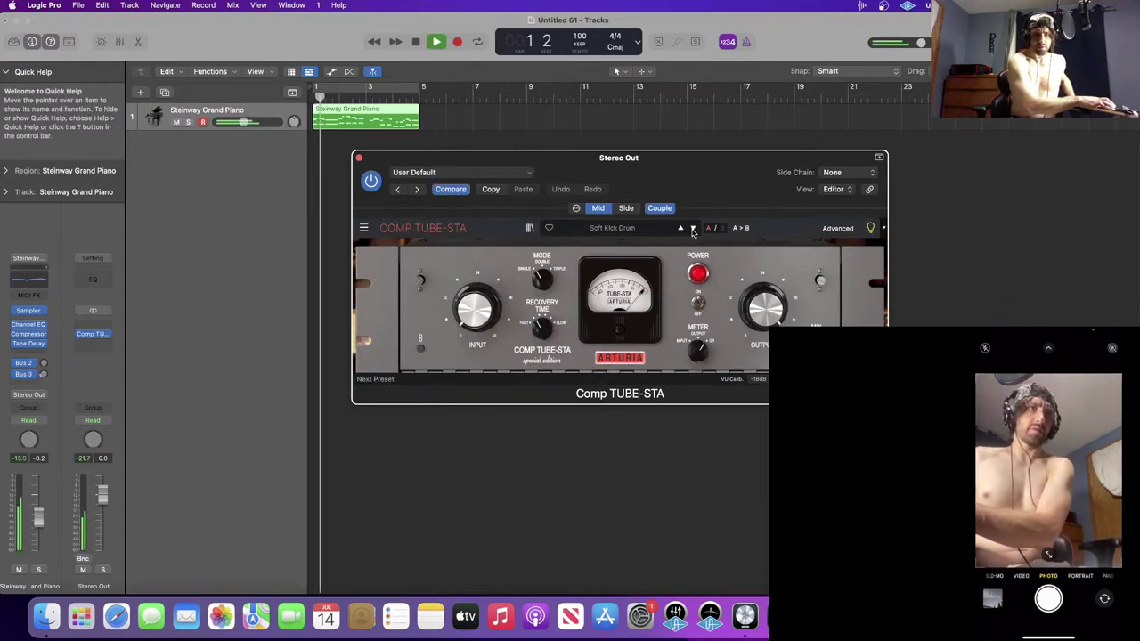
pyautogui.moveTo(243, 122); pyautogui.dragTo(260, 122)
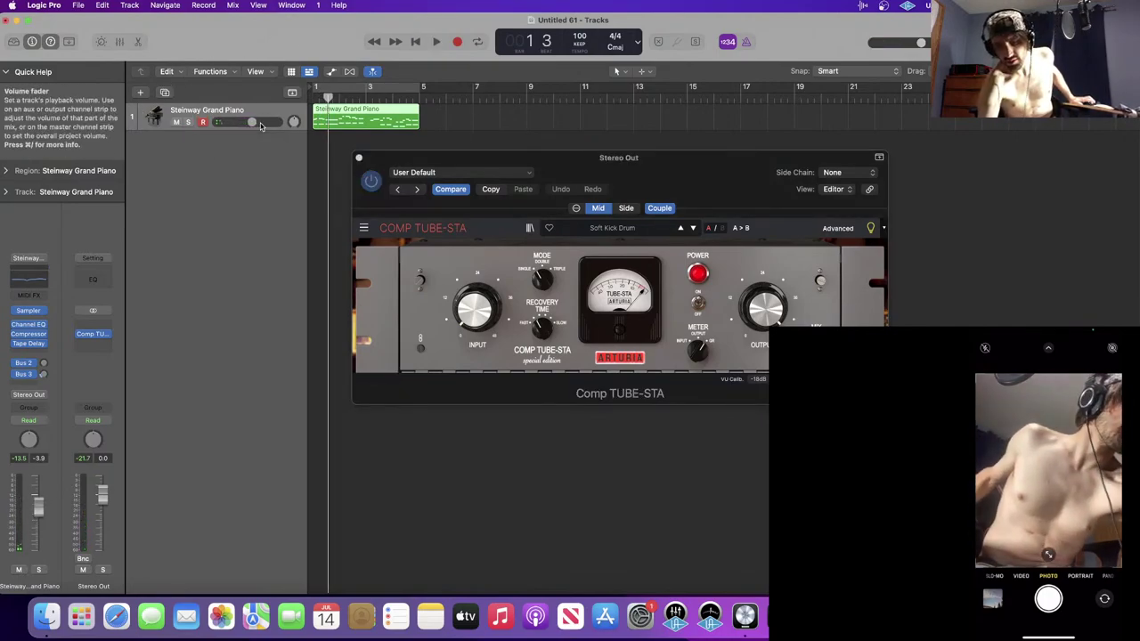
pyautogui.moveTo(261, 125); pyautogui.dragTo(262, 125)
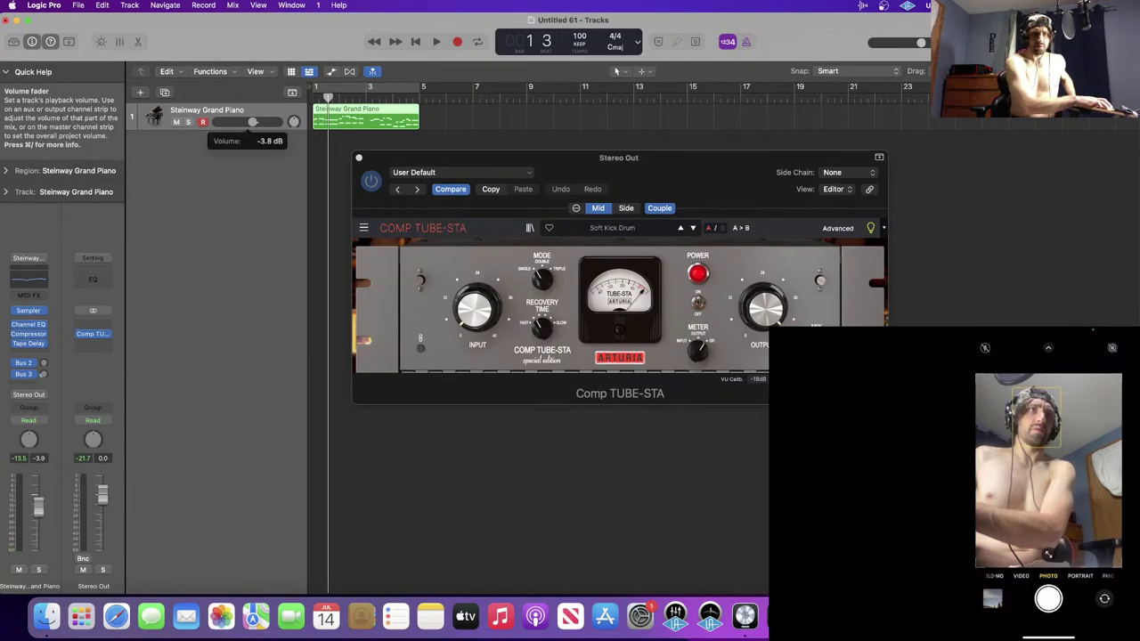
pyautogui.press('space')
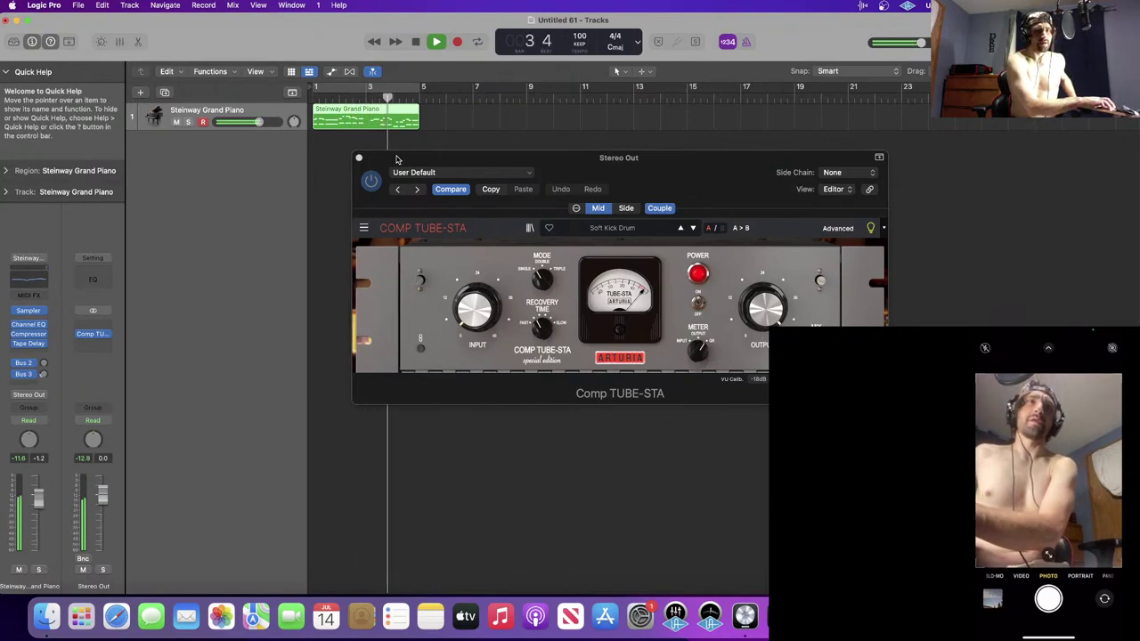
# - Audition Comp TUBE-STA presets during playback and settle on Picky Bass
pyautogui.click(692, 228)
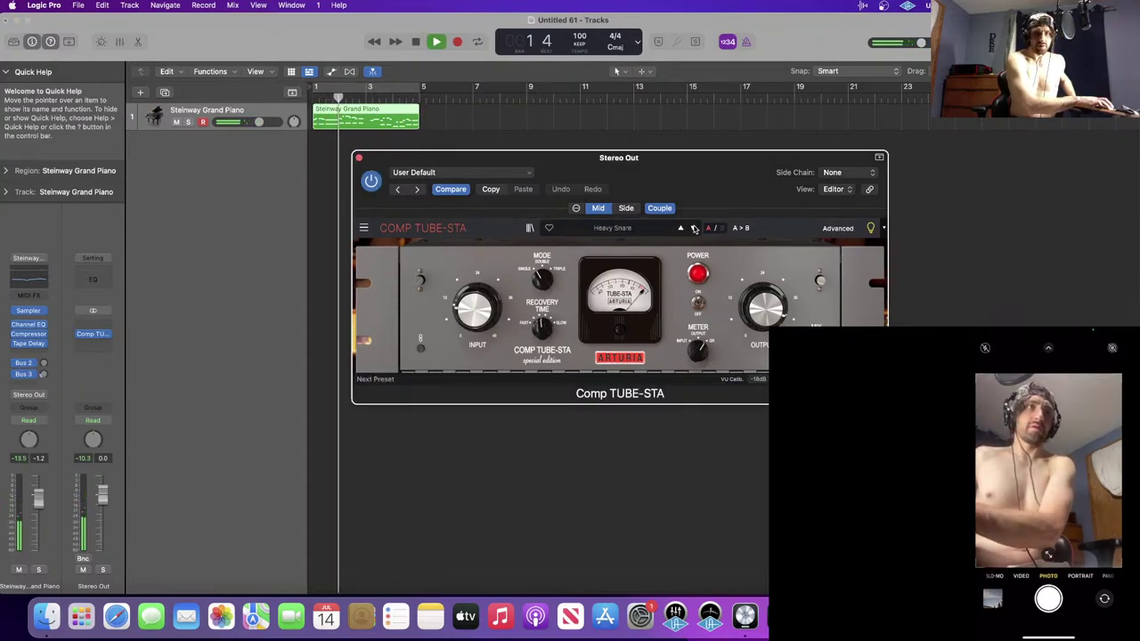
pyautogui.click(695, 228)
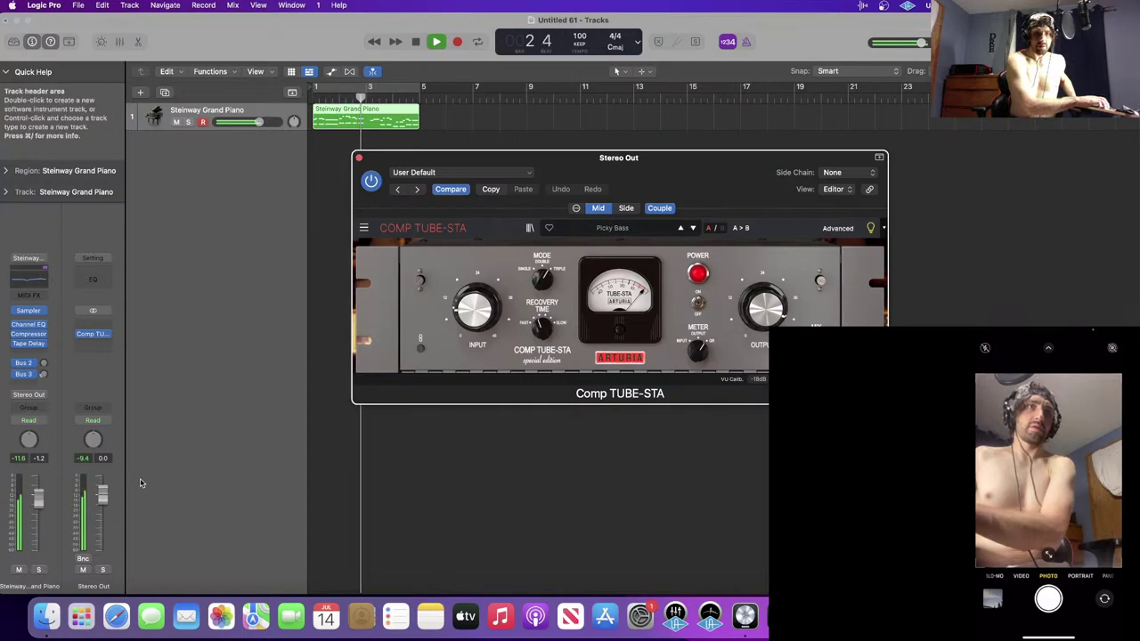
pyautogui.click(512, 404)
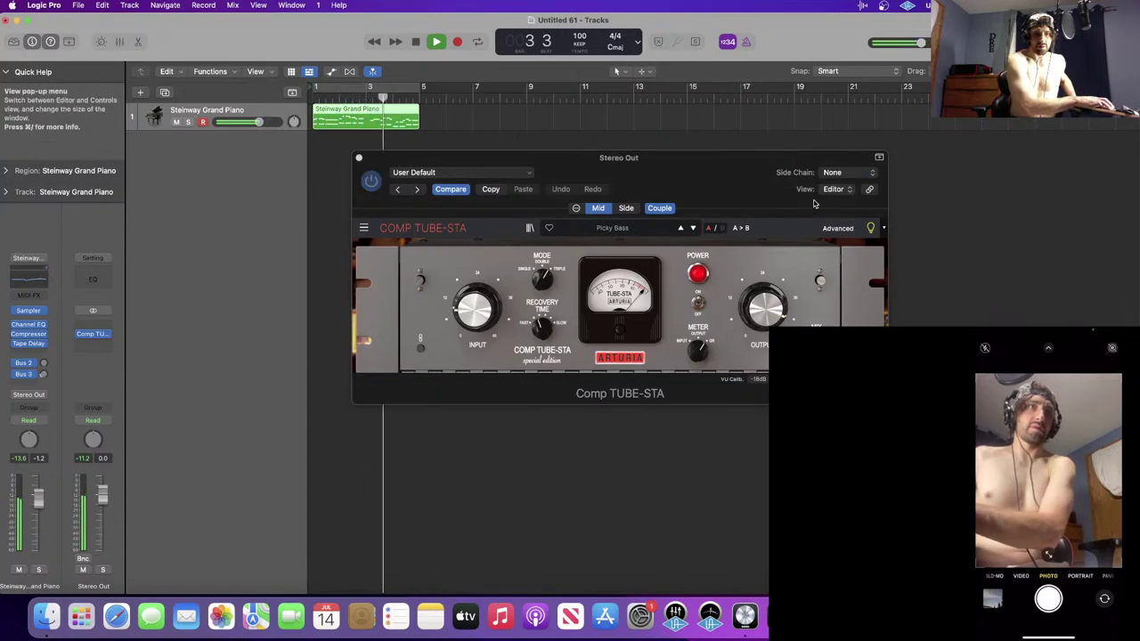
pyautogui.press('space')
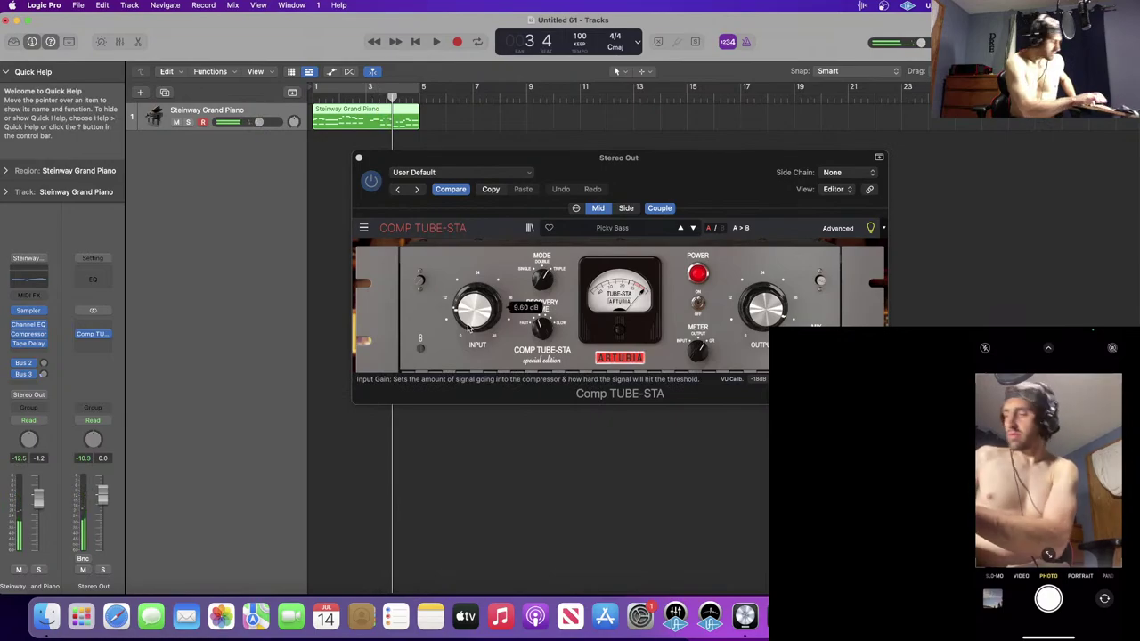
# - Try raising the compressor's input gain to about 25 dB during playback
pyautogui.press('space')
pyautogui.moveTo(469, 329); pyautogui.dragTo(469, 251)
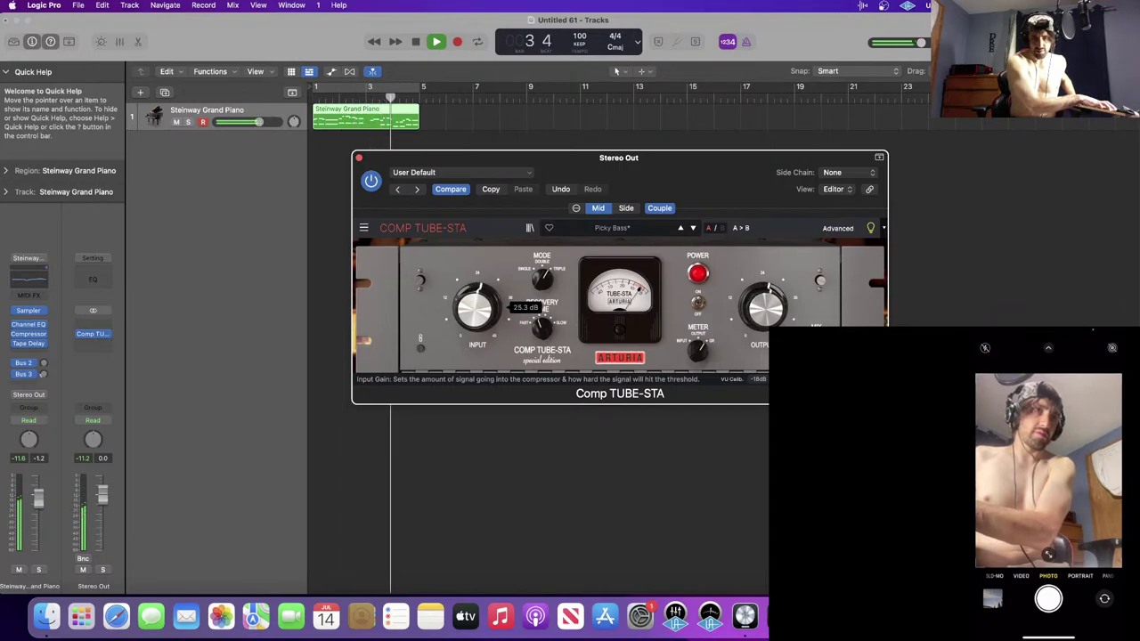
pyautogui.moveTo(488, 309); pyautogui.dragTo(488, 308)
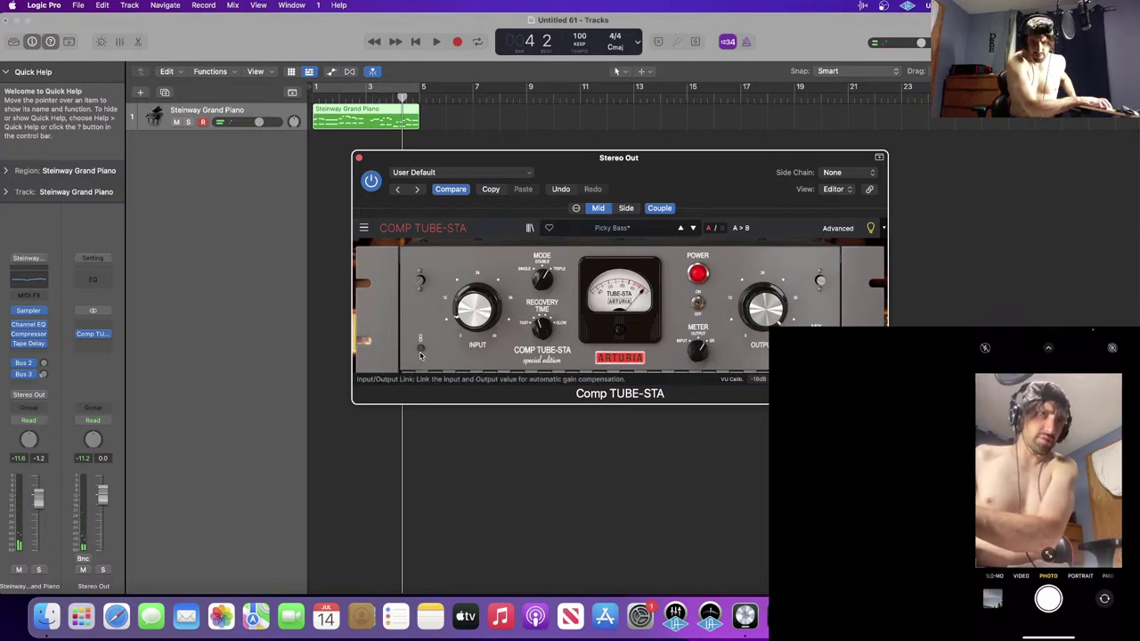
pyautogui.press('space')
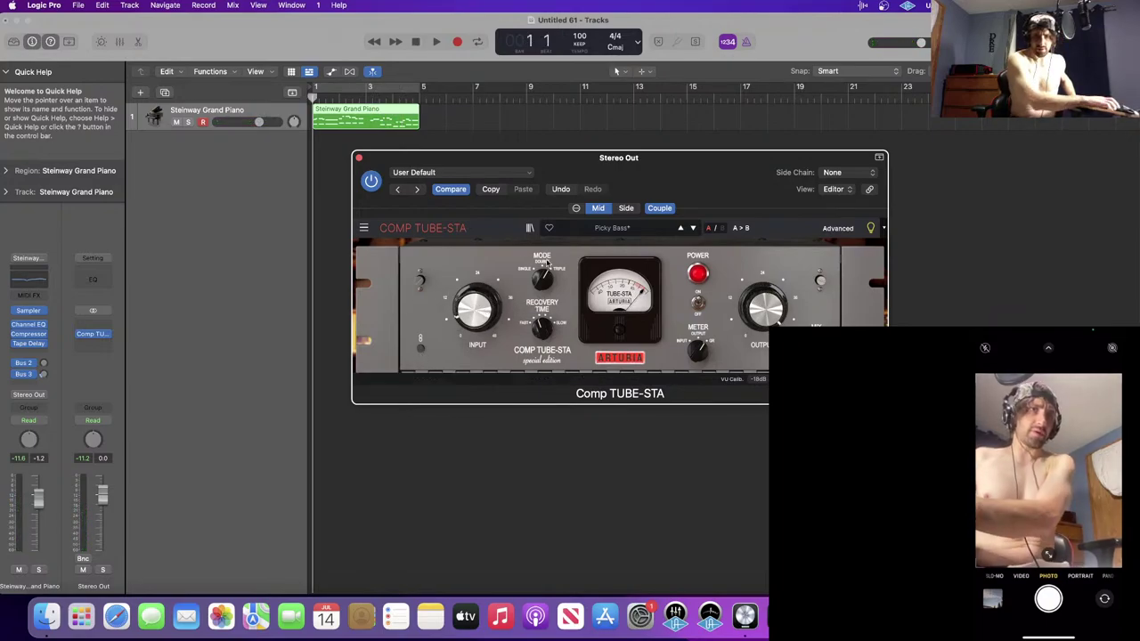
# - Balance the compressor's gains during playback, setting the input to 33.0 dB and the output to 33.1 dB
pyautogui.press('space')
pyautogui.moveTo(476, 304); pyautogui.dragTo(476, 291)
pyautogui.moveTo(764, 305)
pyautogui.mouseDown()
pyautogui.moveTo(763, 326)
pyautogui.moveTo(764, 309)
pyautogui.mouseUp()
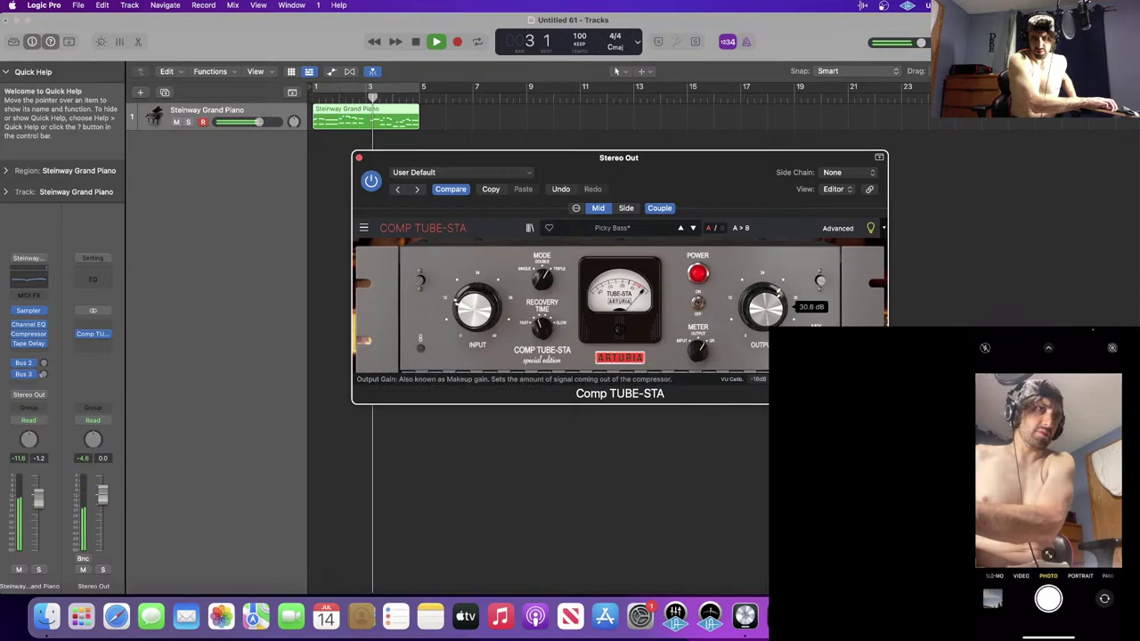
pyautogui.moveTo(476, 306); pyautogui.dragTo(475, 300)
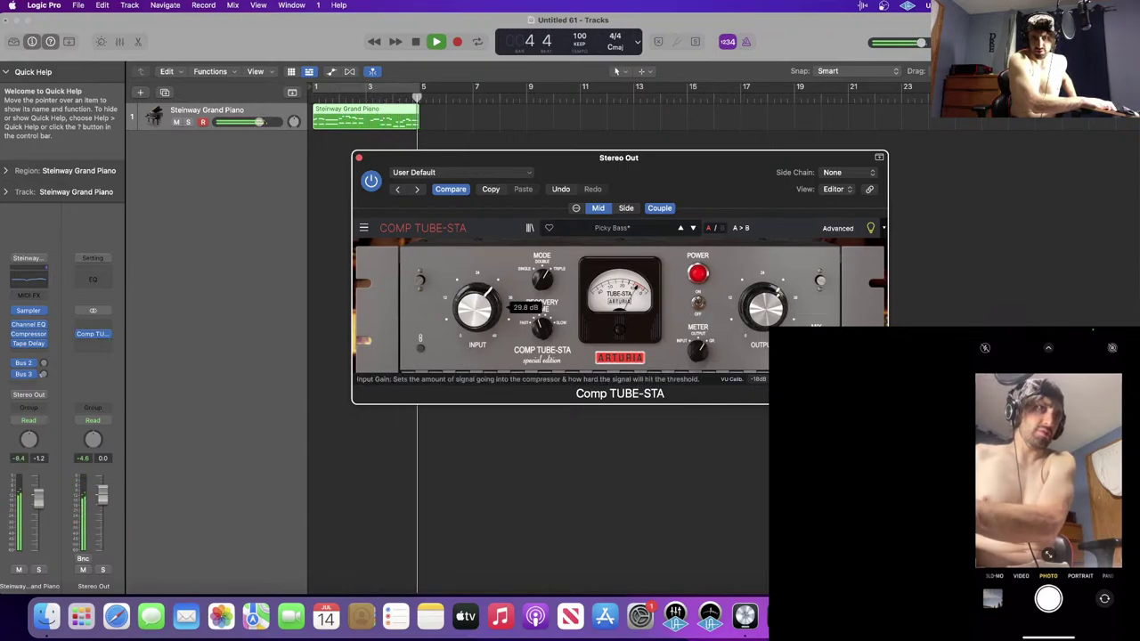
pyautogui.press('space')
pyautogui.press('Return')
pyautogui.press('space')
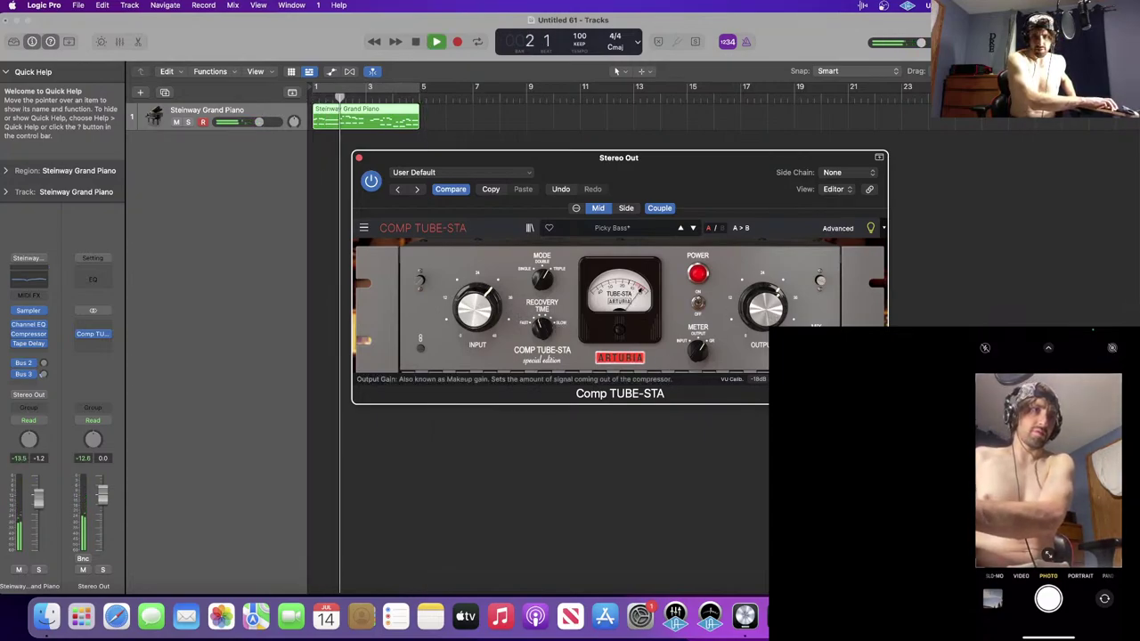
pyautogui.moveTo(764, 307); pyautogui.dragTo(763, 303)
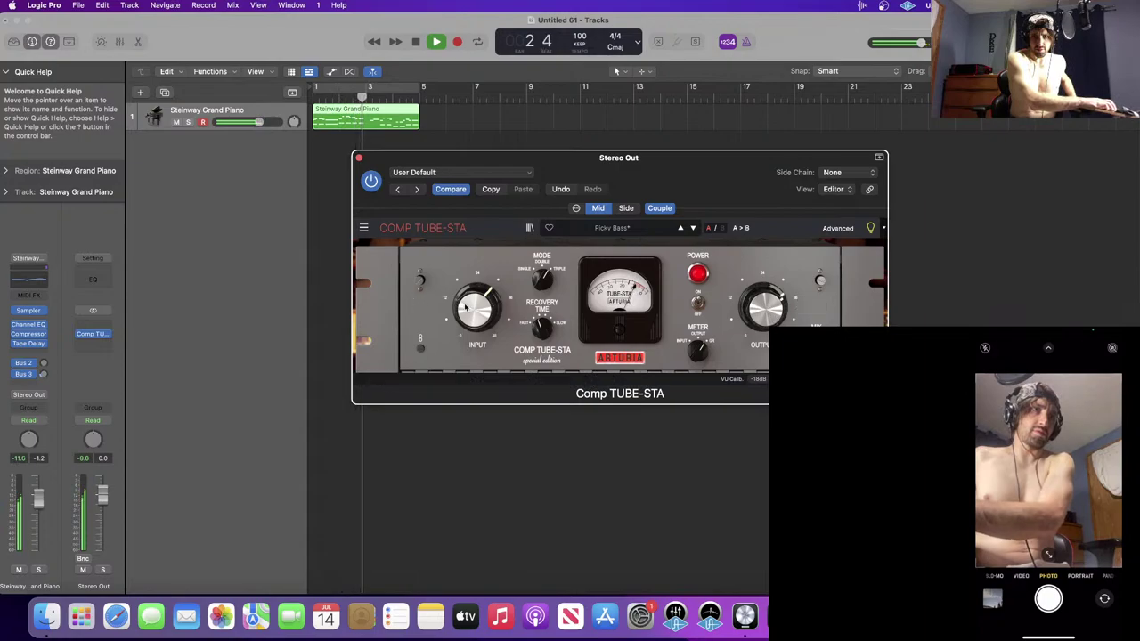
pyautogui.moveTo(477, 307)
pyautogui.moveTo(477, 307); pyautogui.dragTo(478, 300)
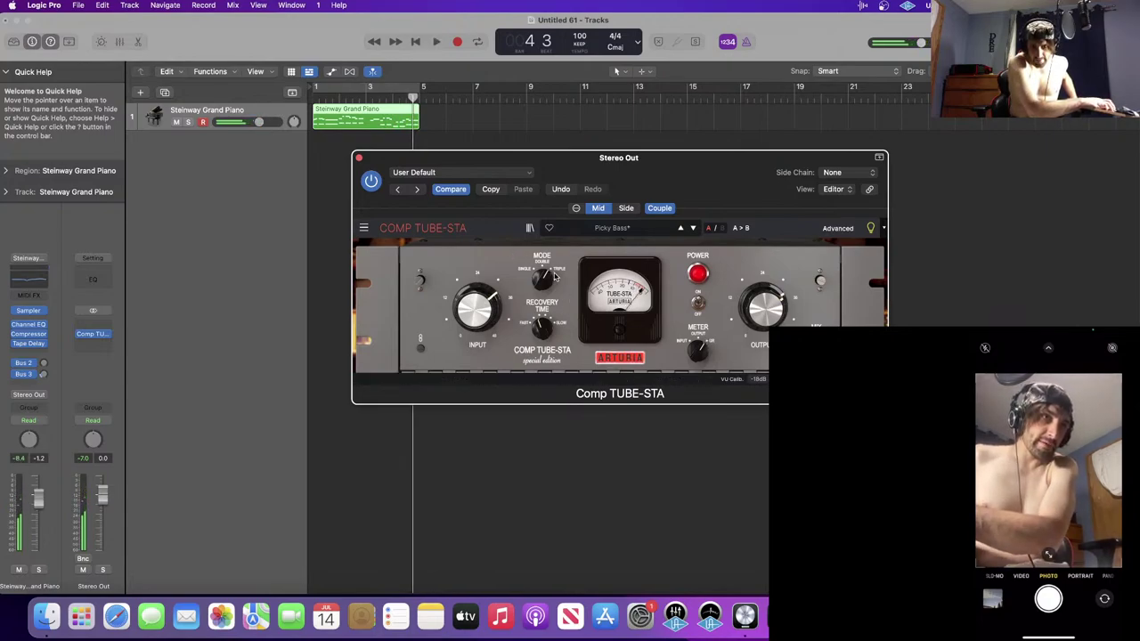
# - Switch the compressor's recovery mode to Single and play back the piano region from the start
pyautogui.moveTo(547, 278)
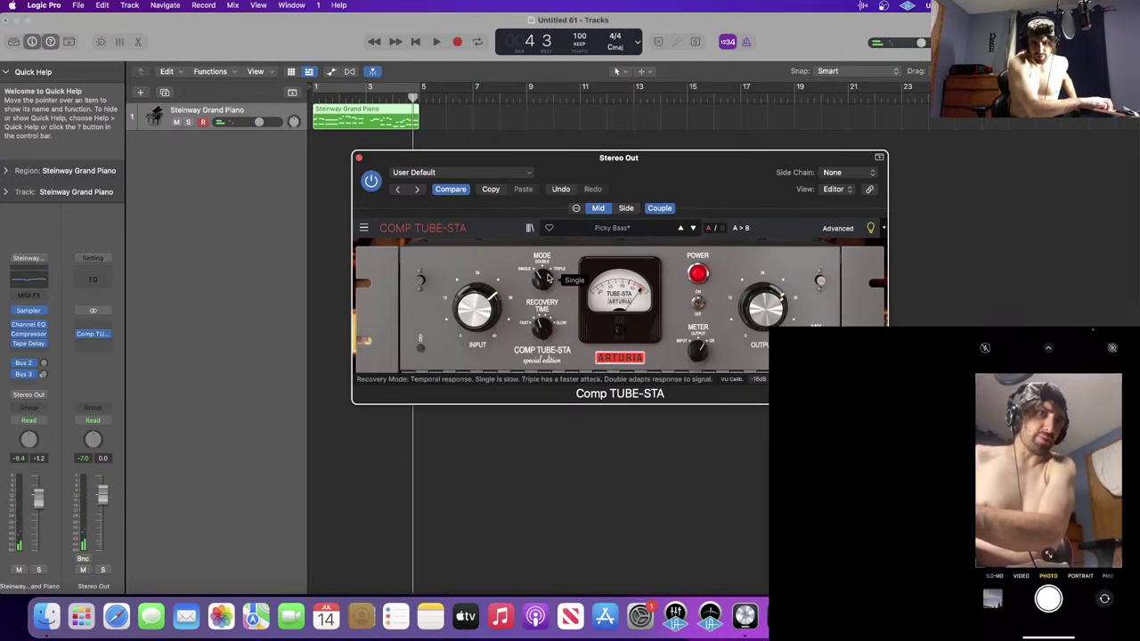
pyautogui.press('Return')
pyautogui.press('space')
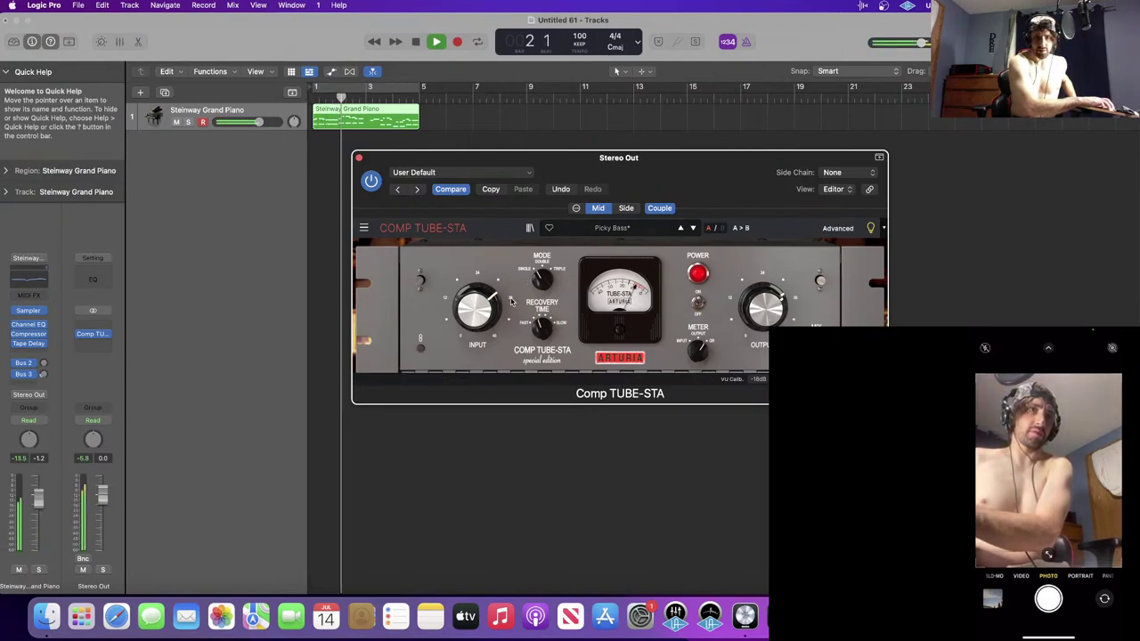
pyautogui.moveTo(495, 301)
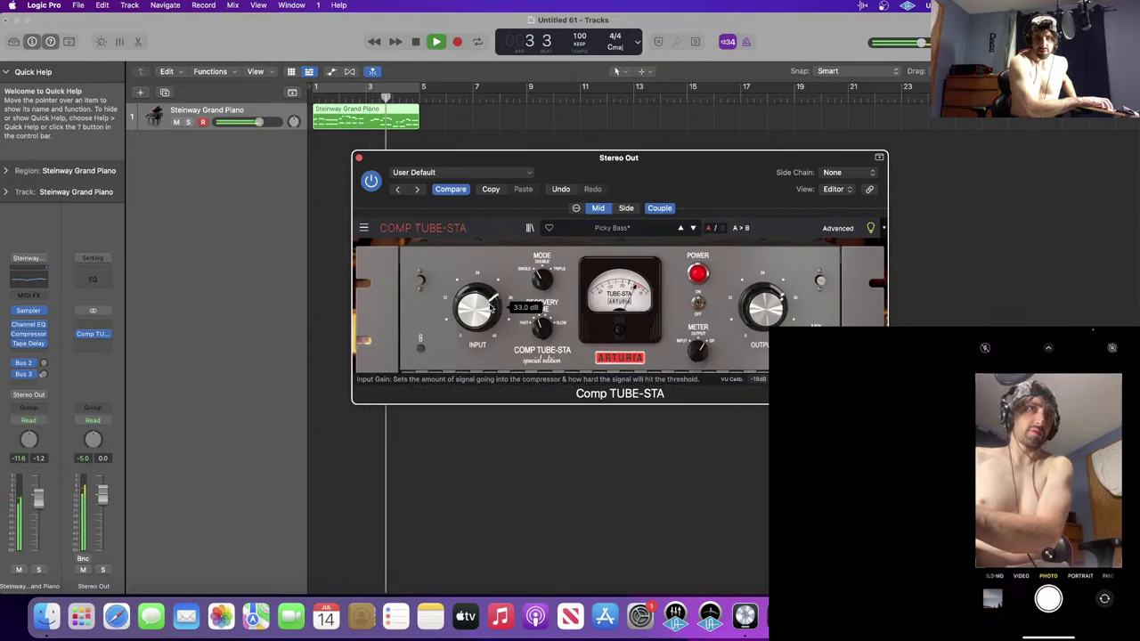
pyautogui.press('space')
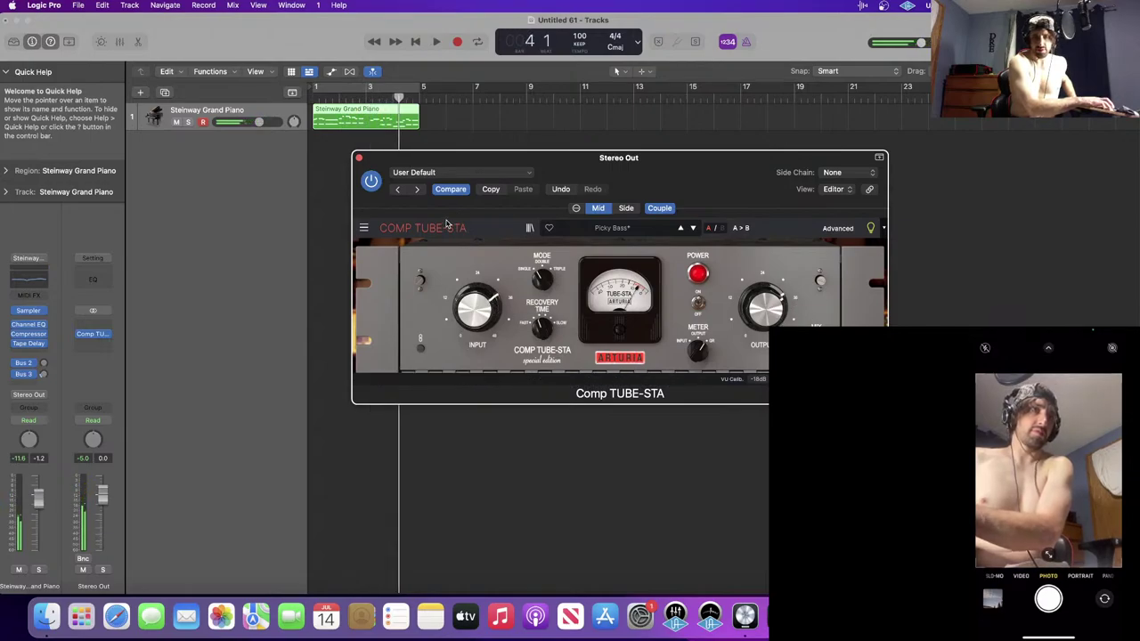
# - Replay the piano region from the start and fine-tune the compressor's output gain
pyautogui.moveTo(752, 316)
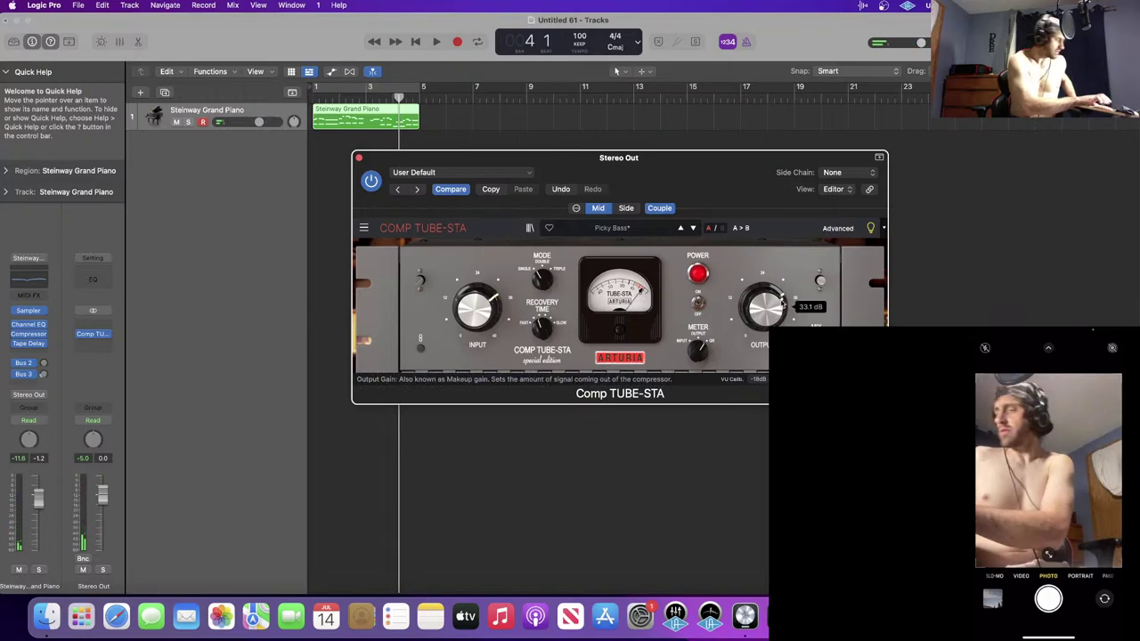
pyautogui.press('Return')
pyautogui.press('space')
pyautogui.moveTo(782, 303)
pyautogui.mouseDown()
pyautogui.moveTo(781, 330)
pyautogui.moveTo(764, 309)
pyautogui.mouseUp()
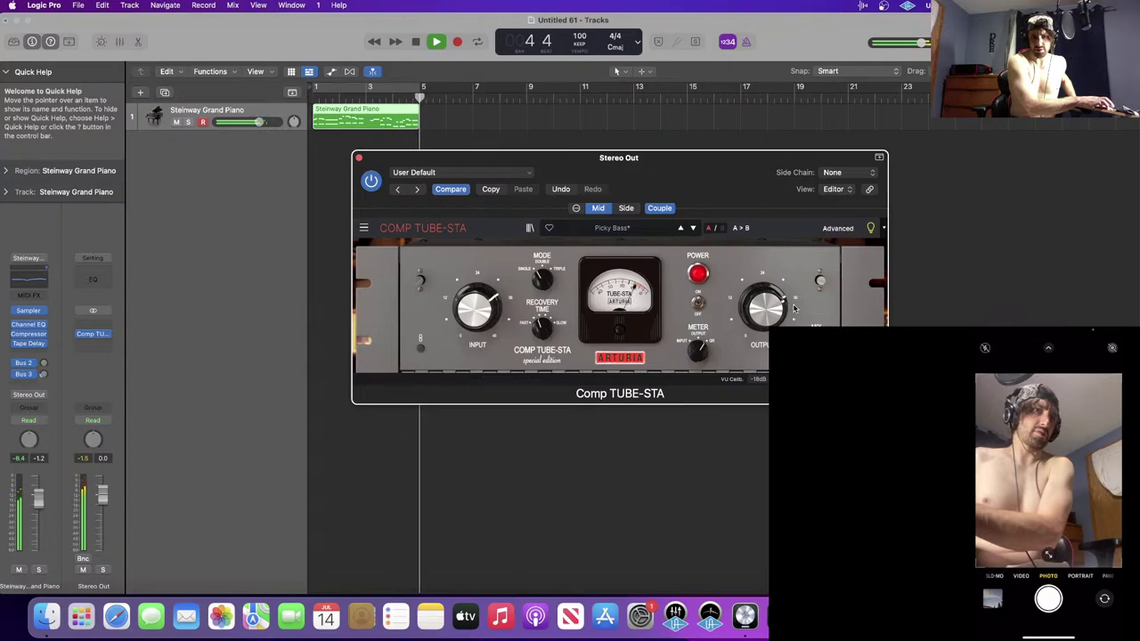
pyautogui.press('space')
# - Insert Arturia's Comp VCA-65 as a dual mono plug-in below Comp TUBE-STA on the Stereo Out channel
pyautogui.click(107, 335)
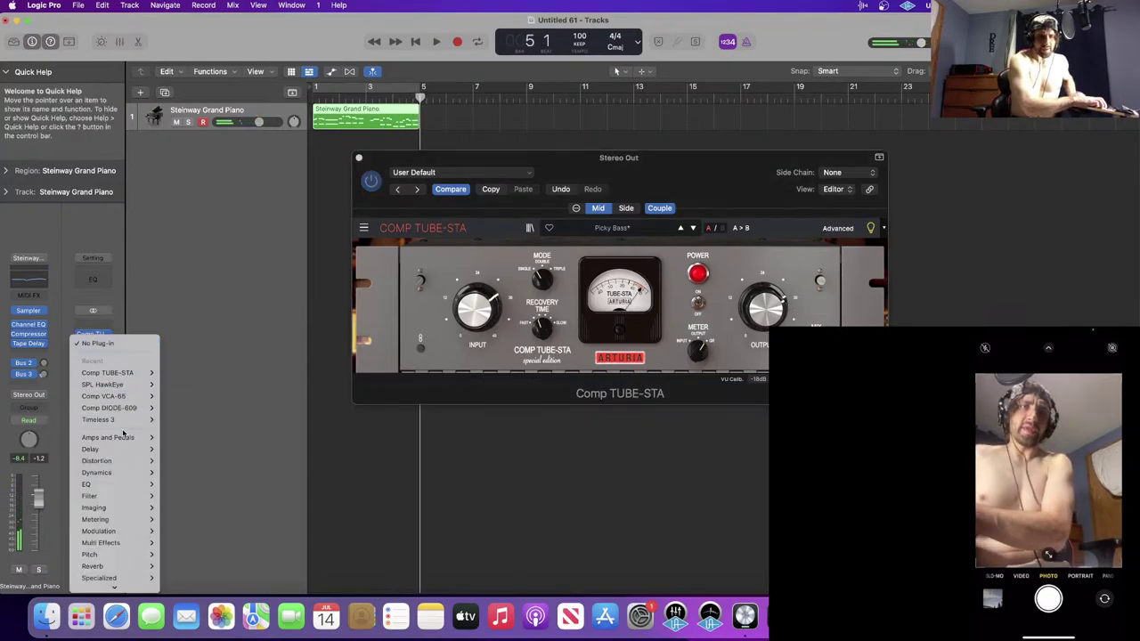
pyautogui.moveTo(116, 584)
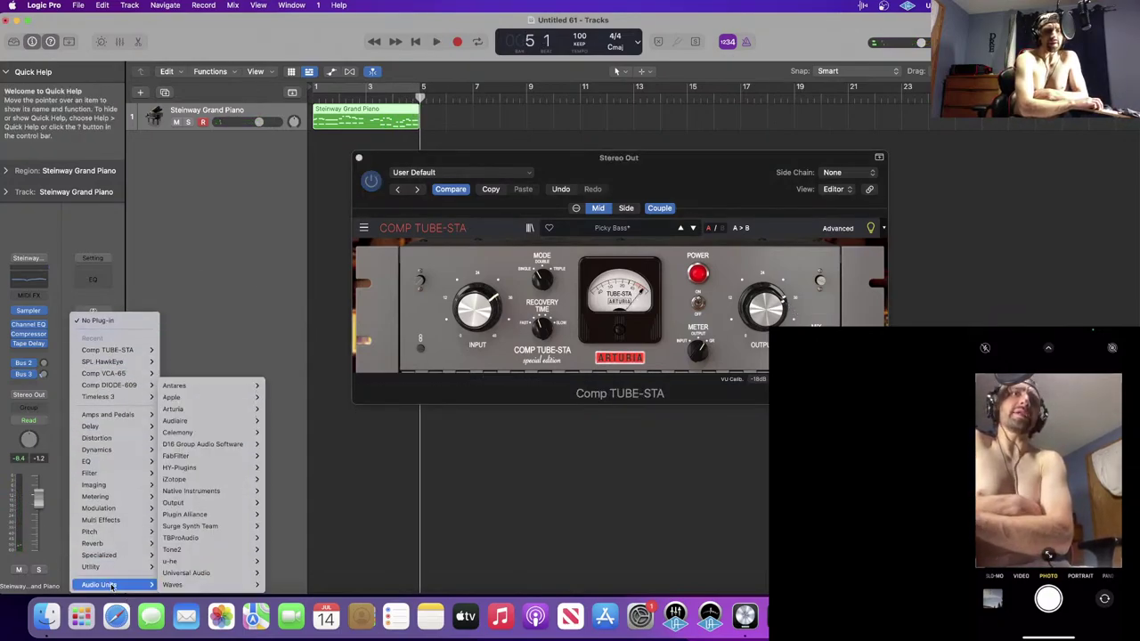
pyautogui.moveTo(230, 411)
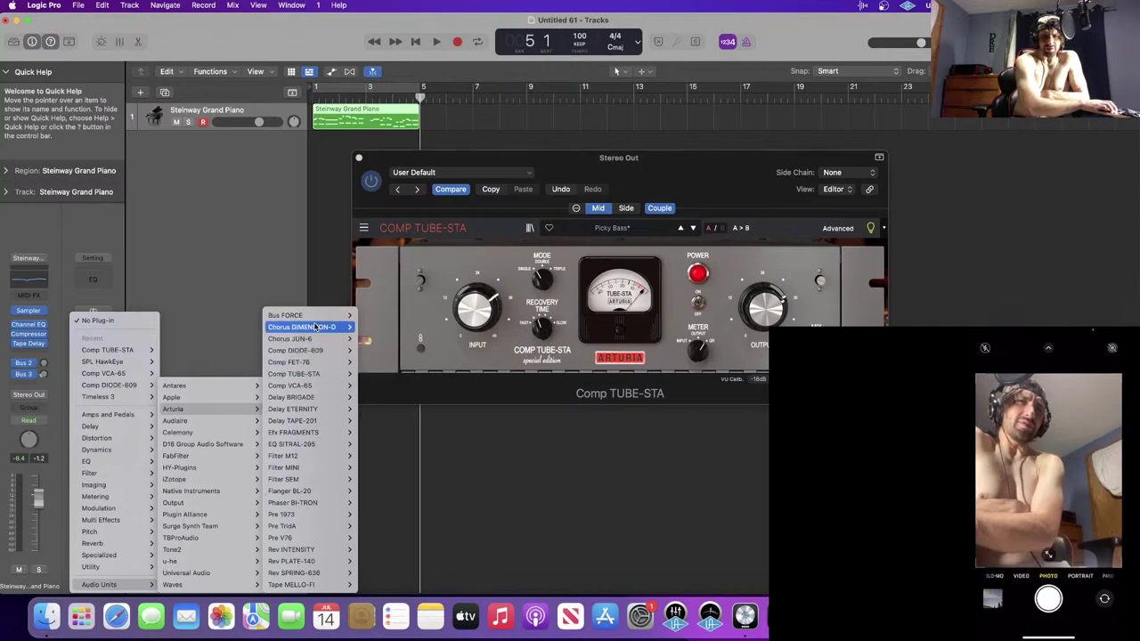
pyautogui.moveTo(313, 365)
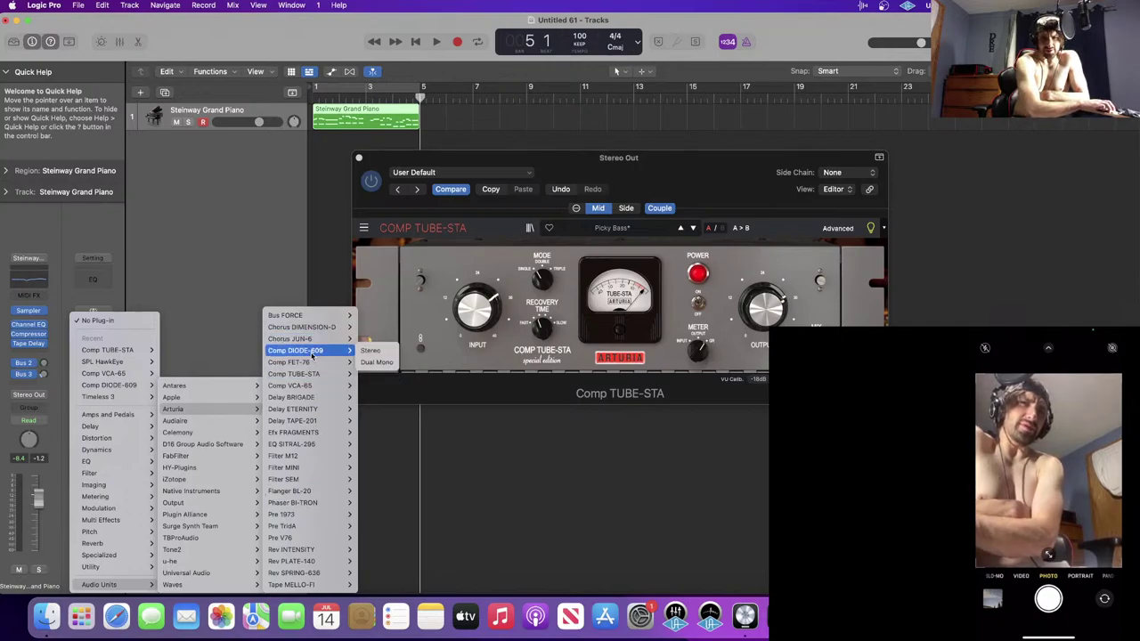
pyautogui.moveTo(312, 386)
pyautogui.click(388, 397)
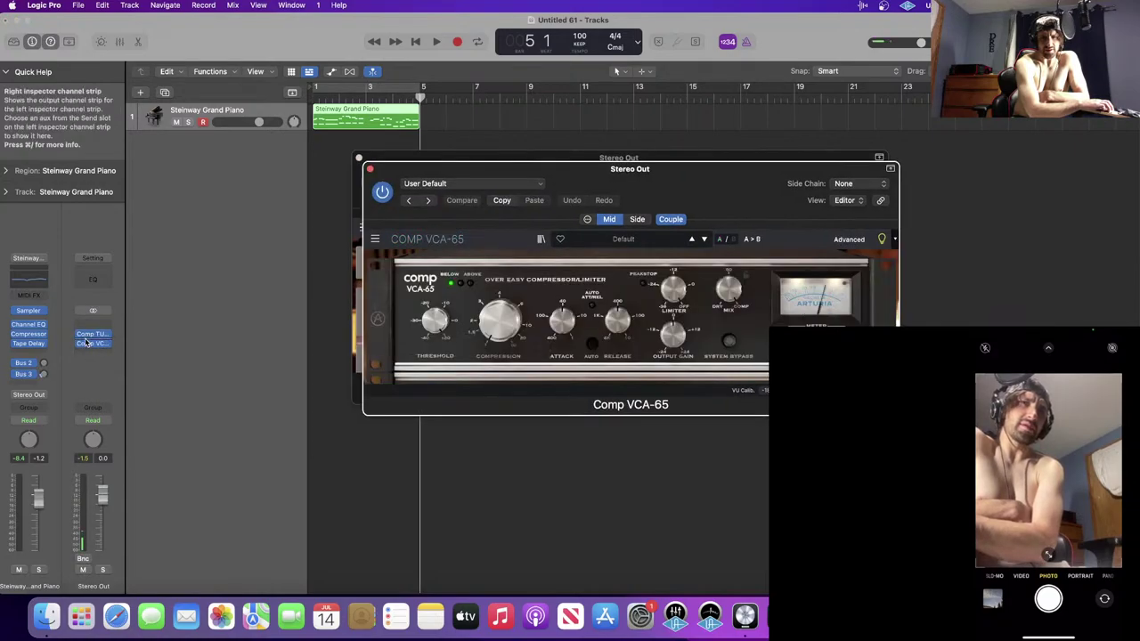
# - Play the piano region from the start and load the Kick In preset in Comp VCA-65
pyautogui.press('Return')
pyautogui.press('space')
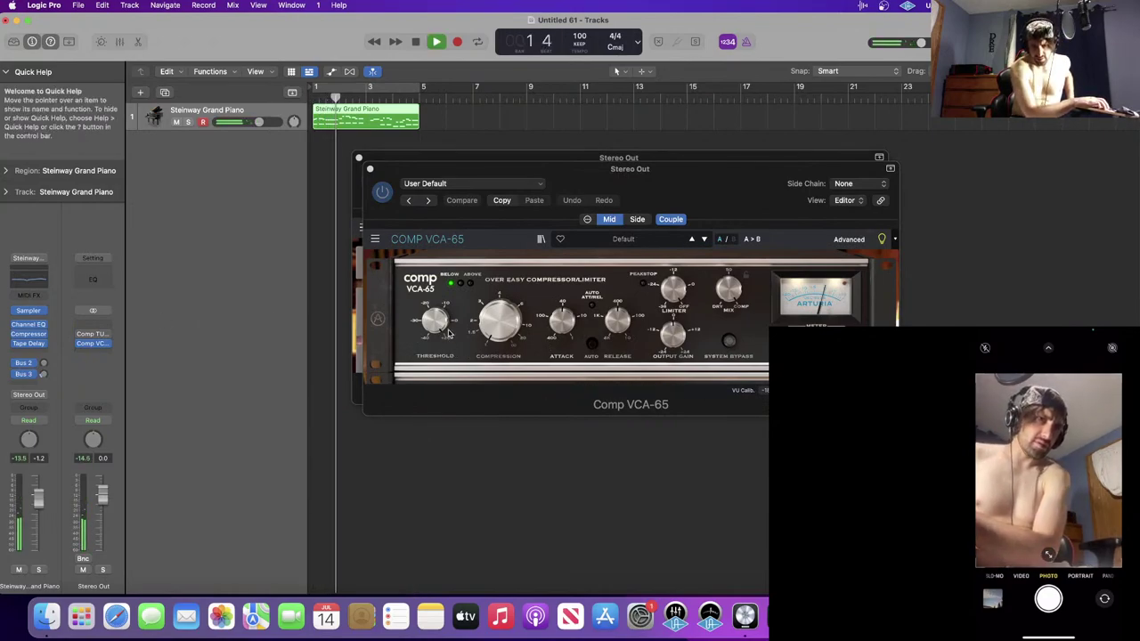
pyautogui.moveTo(434, 321); pyautogui.dragTo(434, 326)
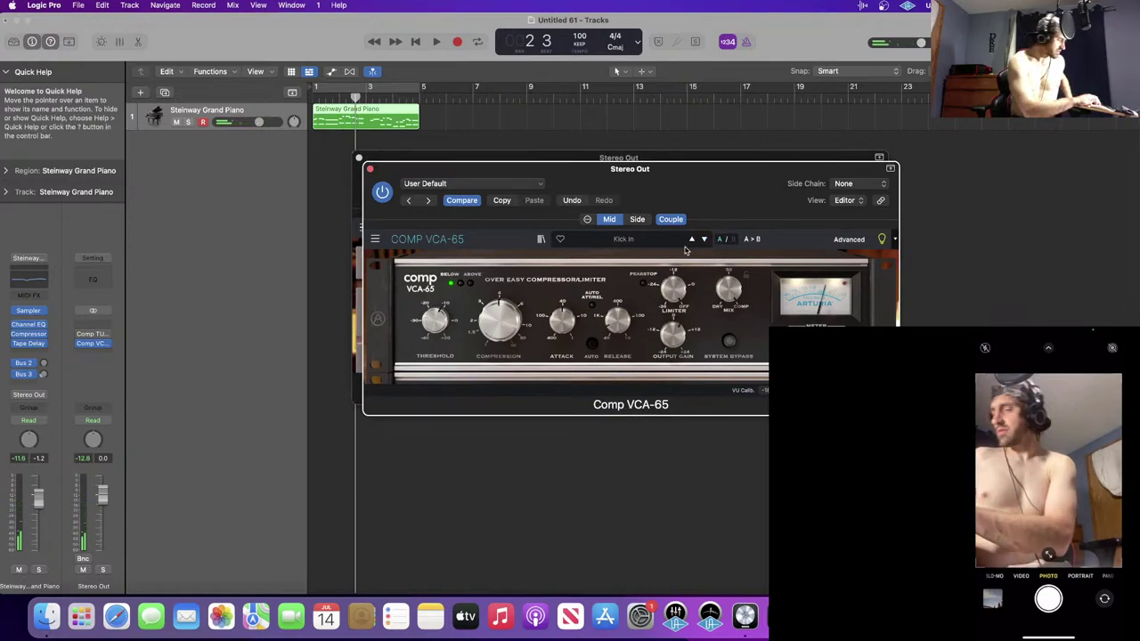
# - Replay the piano region from the start while trying Comp VCA-65 compression amounts of 6.59 and 3.28
pyautogui.press('Return')
pyautogui.press('space')
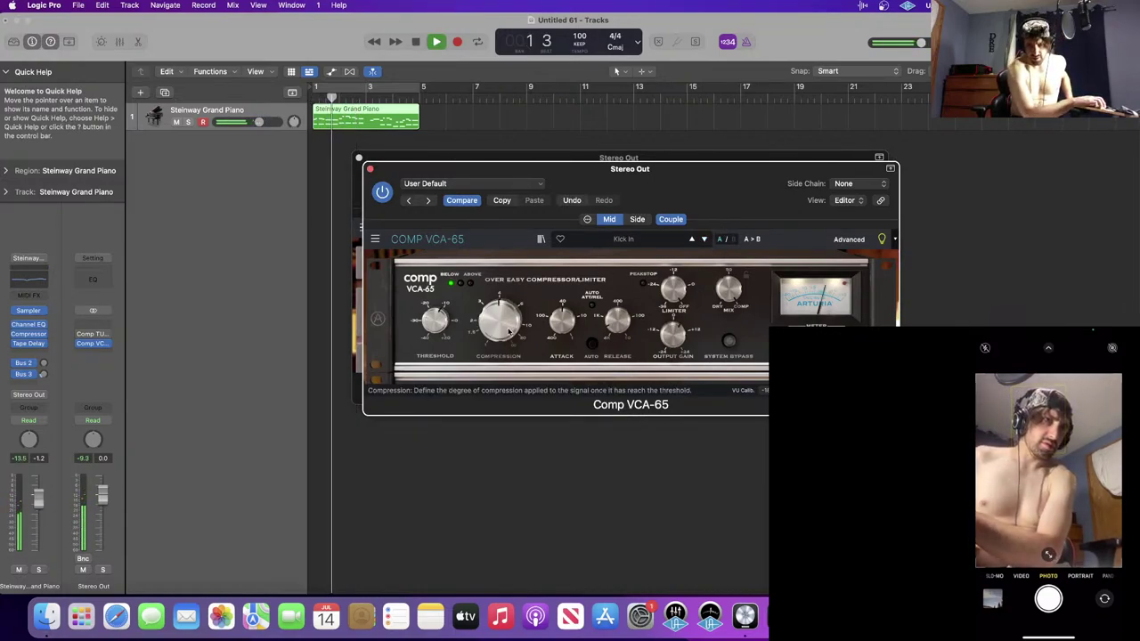
pyautogui.moveTo(509, 331); pyautogui.dragTo(510, 322)
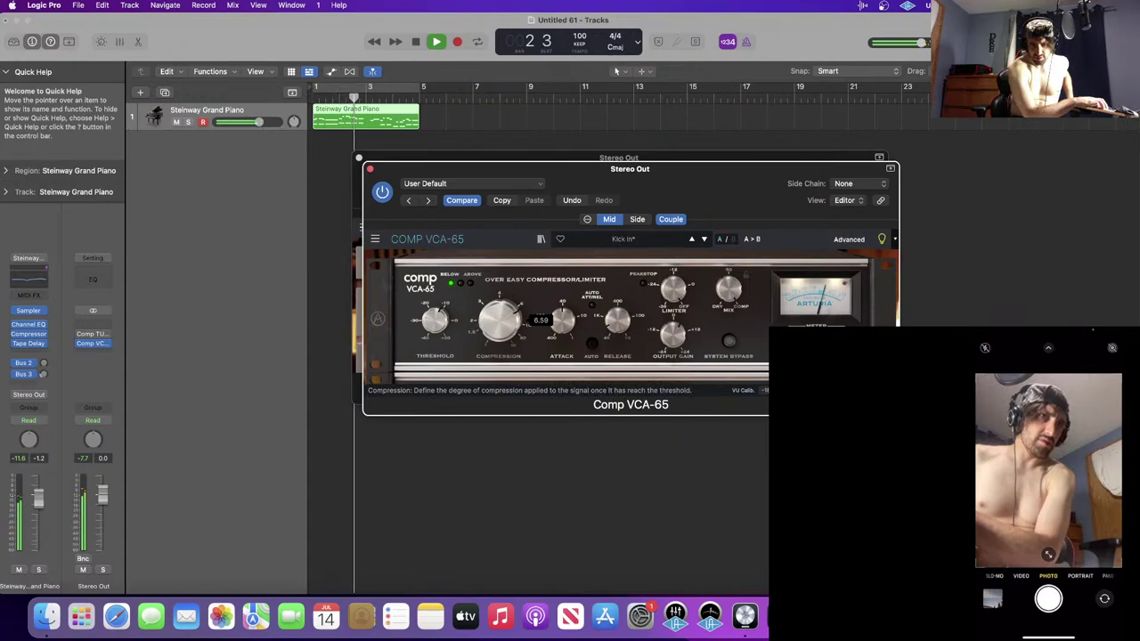
pyautogui.moveTo(500, 321); pyautogui.dragTo(500, 328)
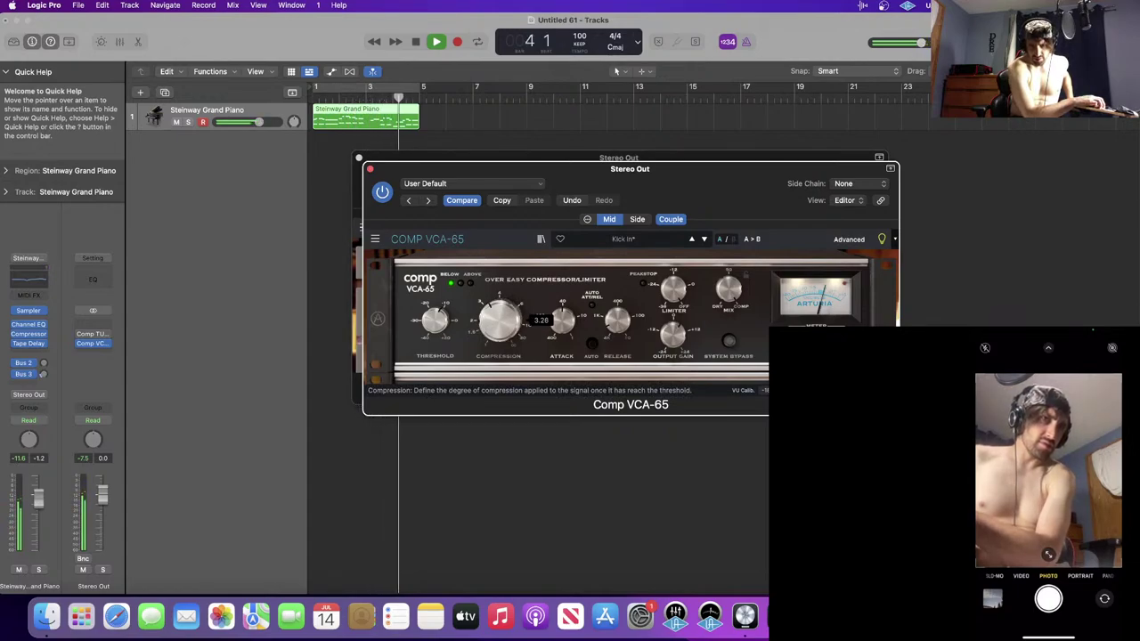
pyautogui.moveTo(501, 324); pyautogui.dragTo(500, 319)
# - Adjust the Comp VCA-65 threshold and audition the piano region again from the start
pyautogui.press('space')
pyautogui.moveTo(432, 328); pyautogui.dragTo(432, 324)
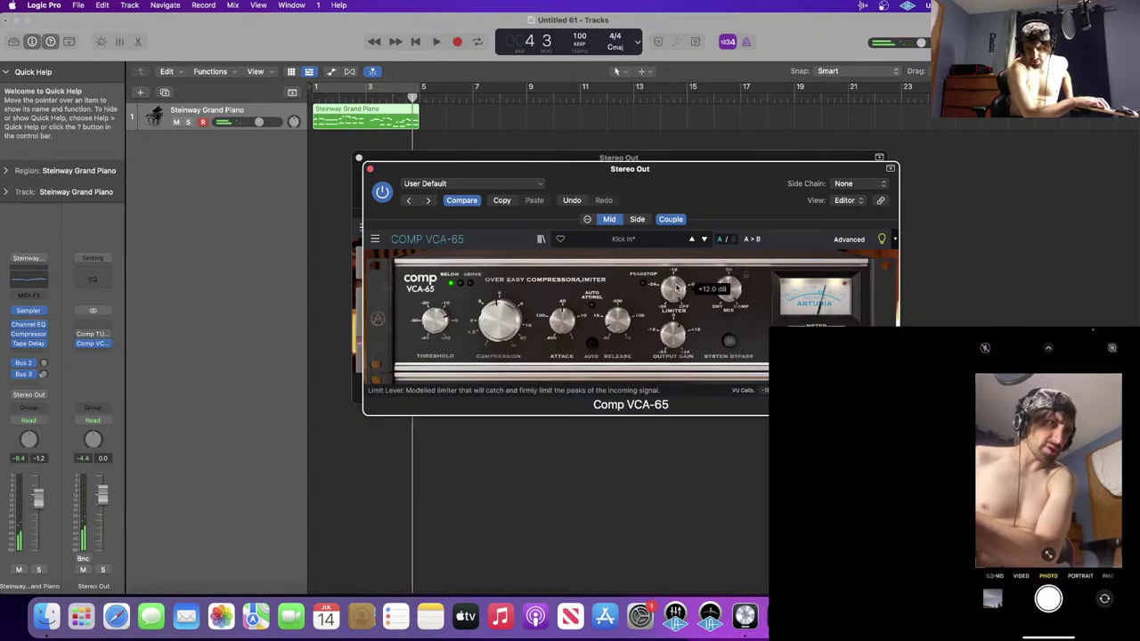
pyautogui.moveTo(674, 341)
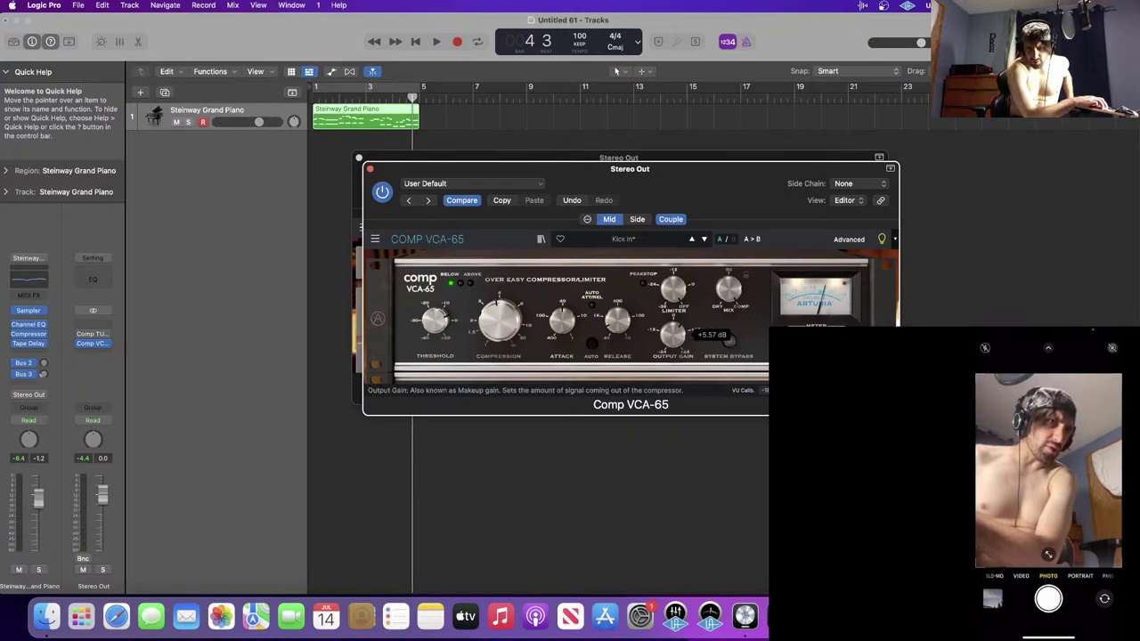
pyautogui.press('Return')
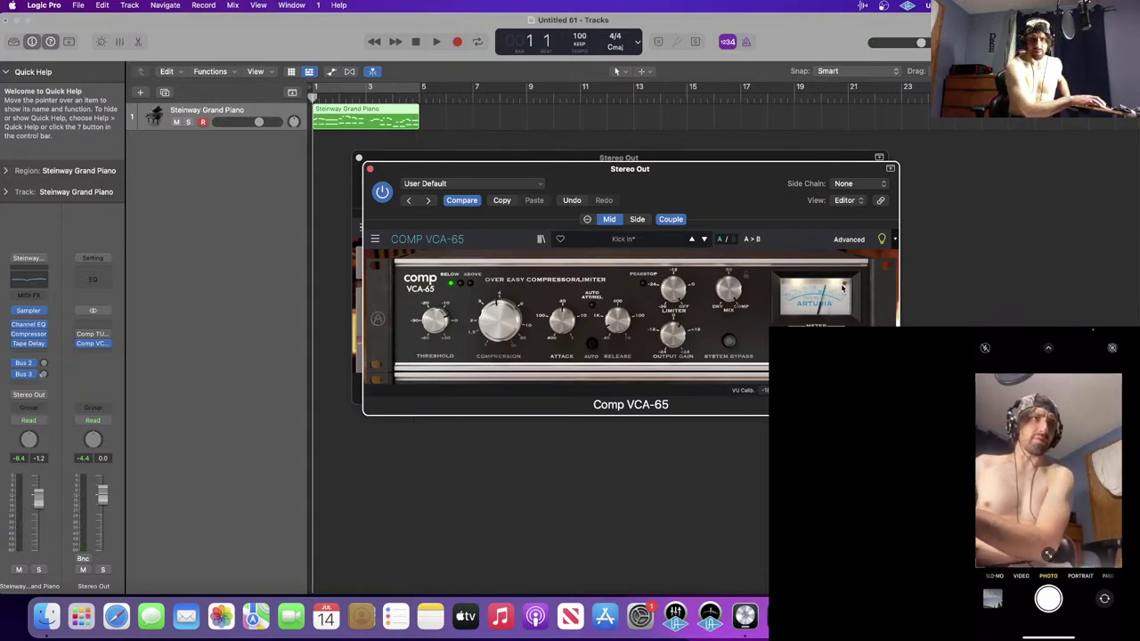
pyautogui.press('space')
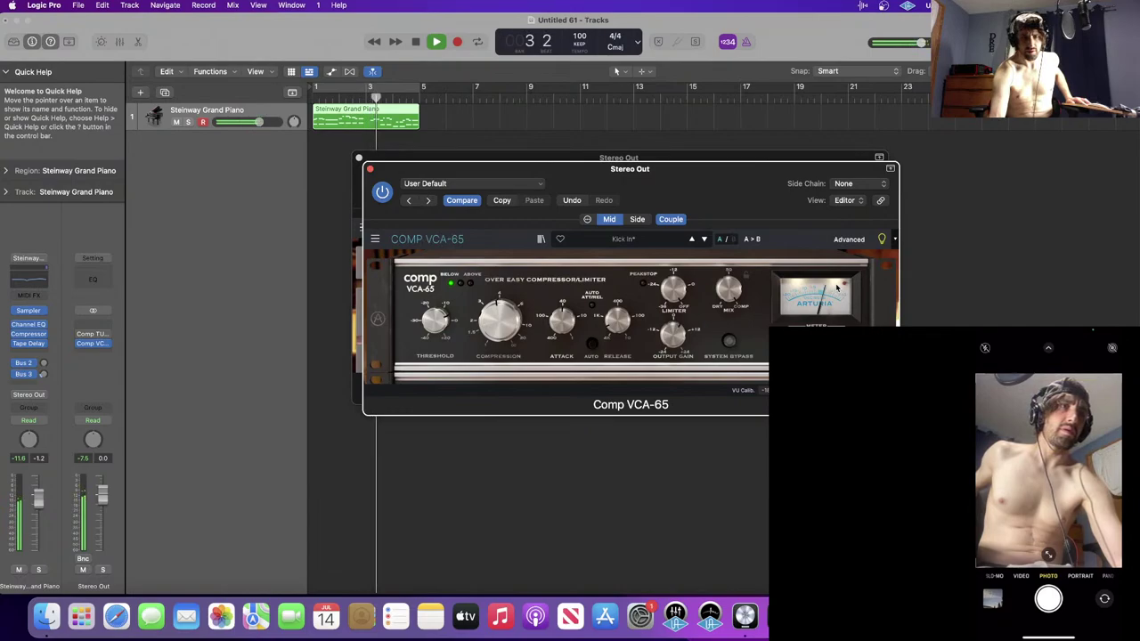
pyautogui.press('space')
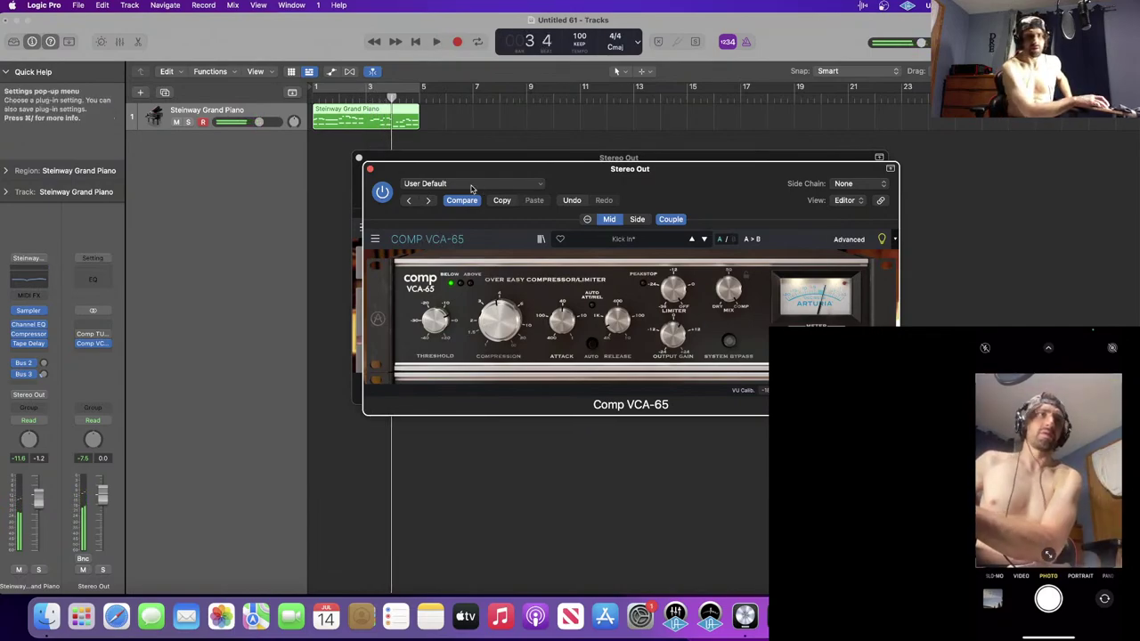
# - Remove Comp VCA-65 from the Stereo Out channel and audition the piano region with only Comp TUBE-STA
pyautogui.click(110, 348)
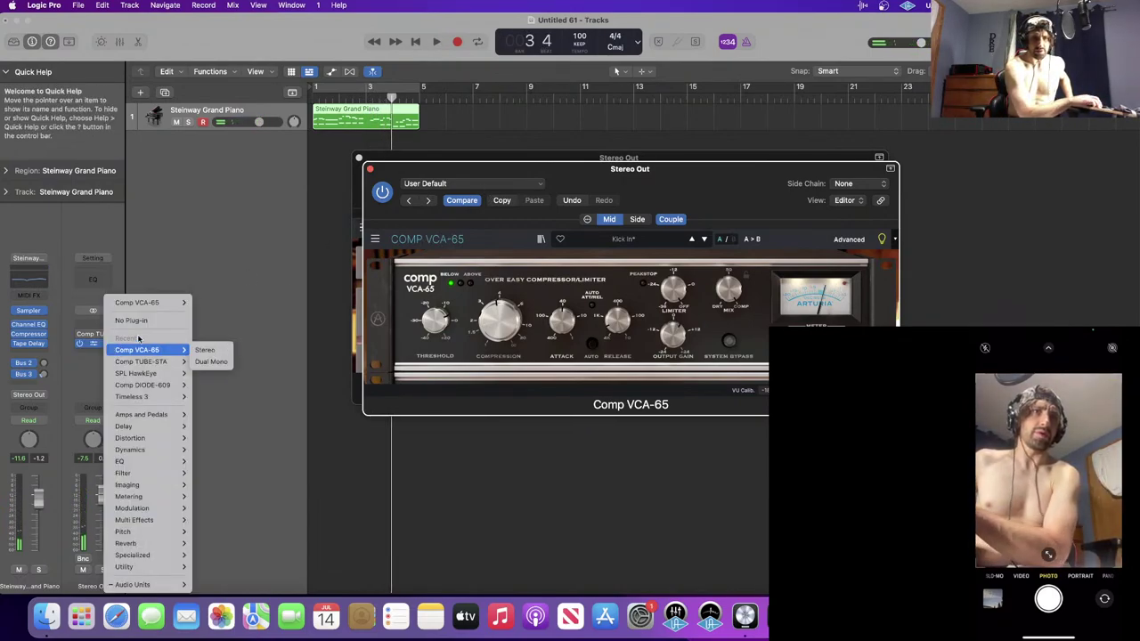
pyautogui.click(134, 320)
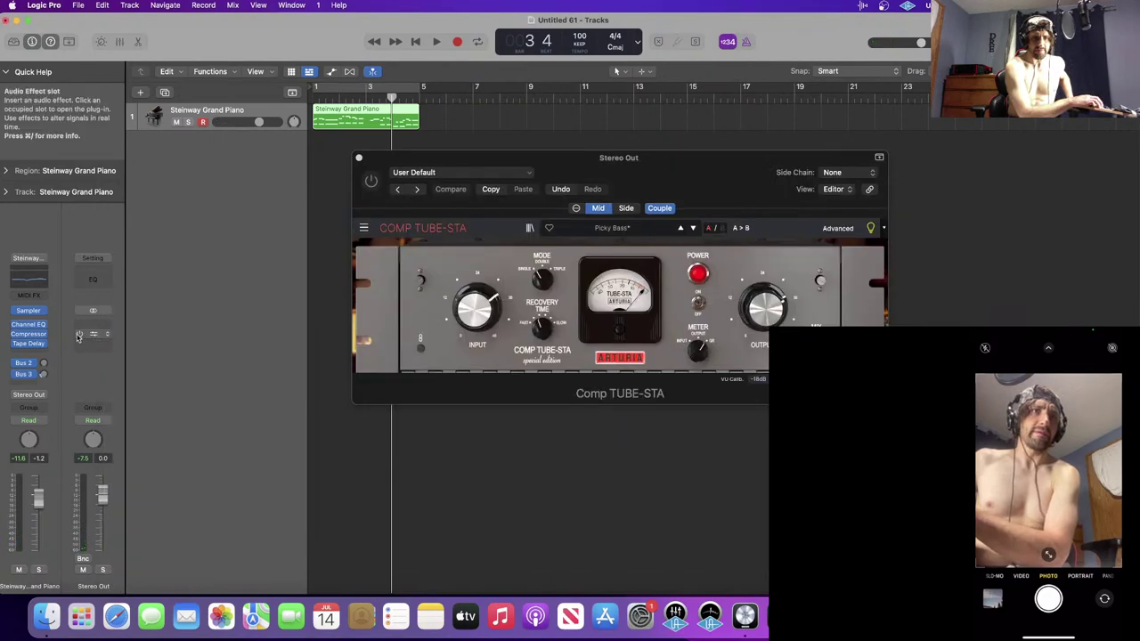
pyautogui.press('space')
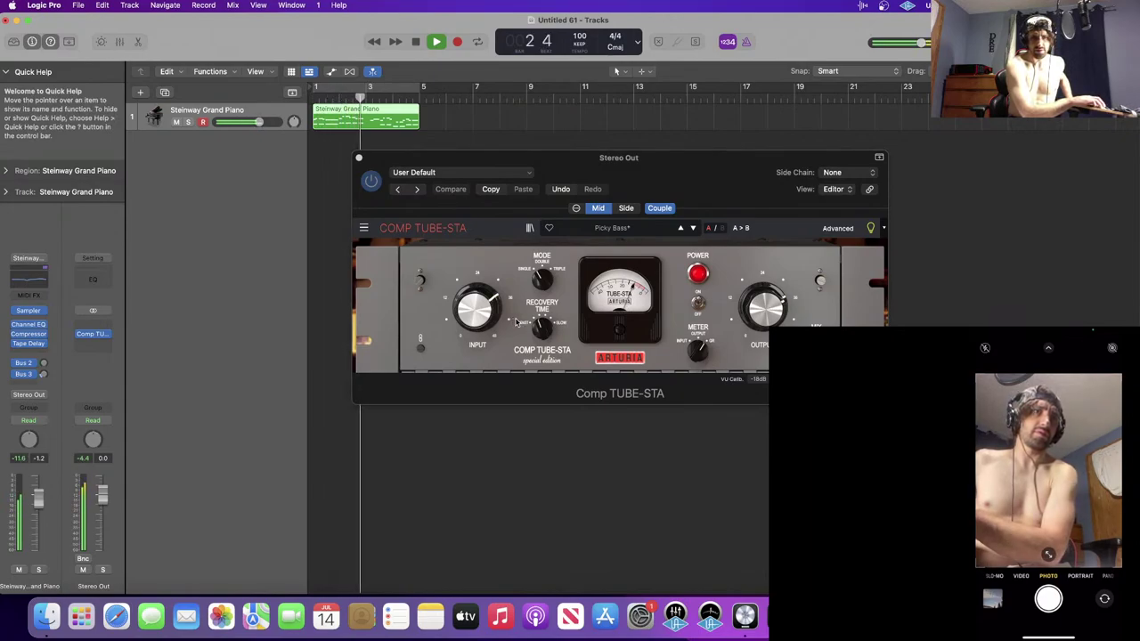
pyautogui.press('space')
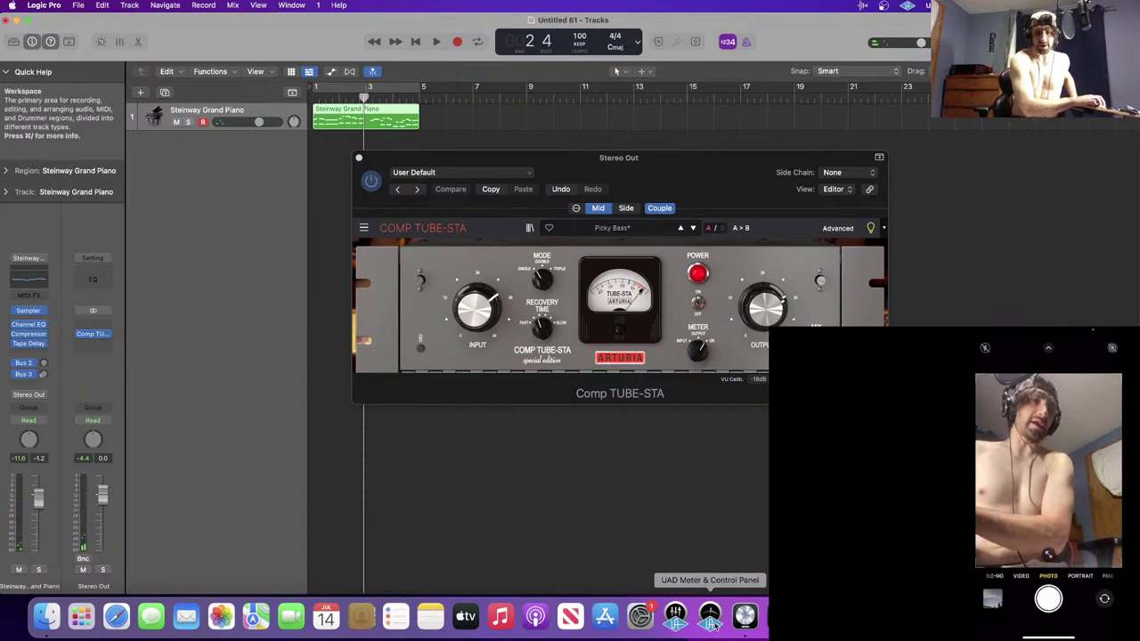
# - Switch to the Universal Audio Console, inspect the Neve 1073 preamp on Analog 2, and minimize both windows
pyautogui.click(674, 613)
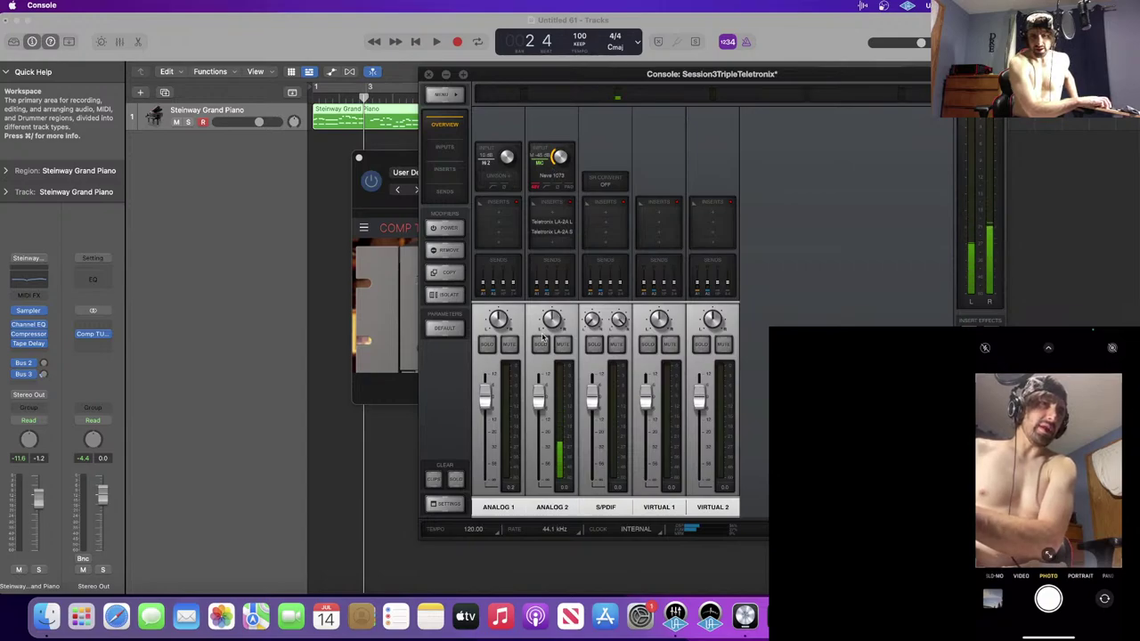
pyautogui.click(550, 180)
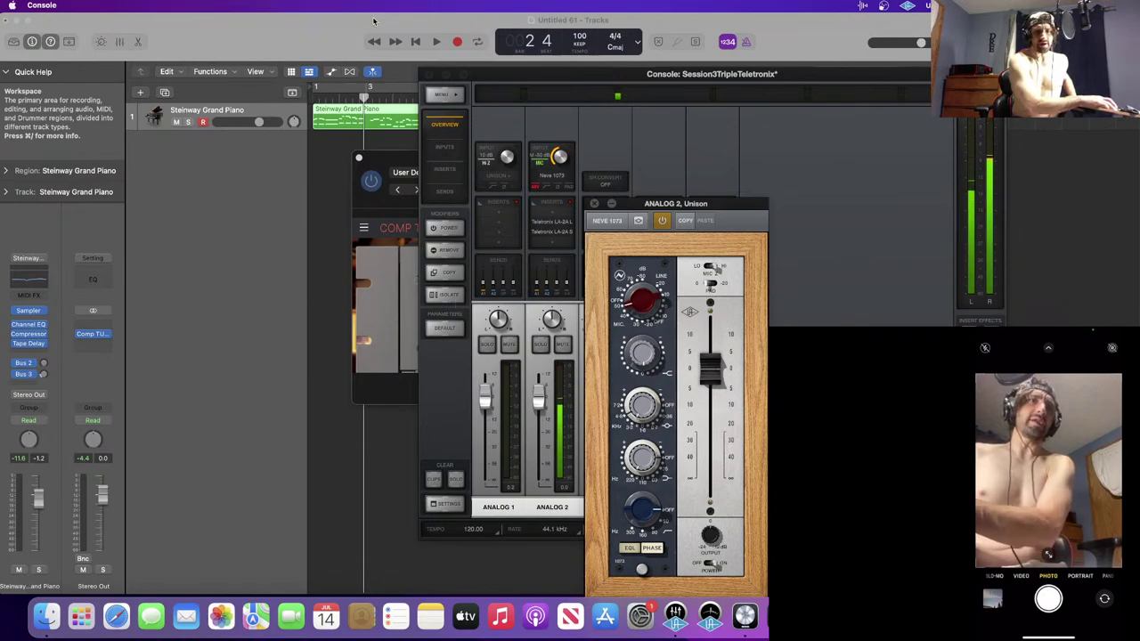
pyautogui.click(443, 74)
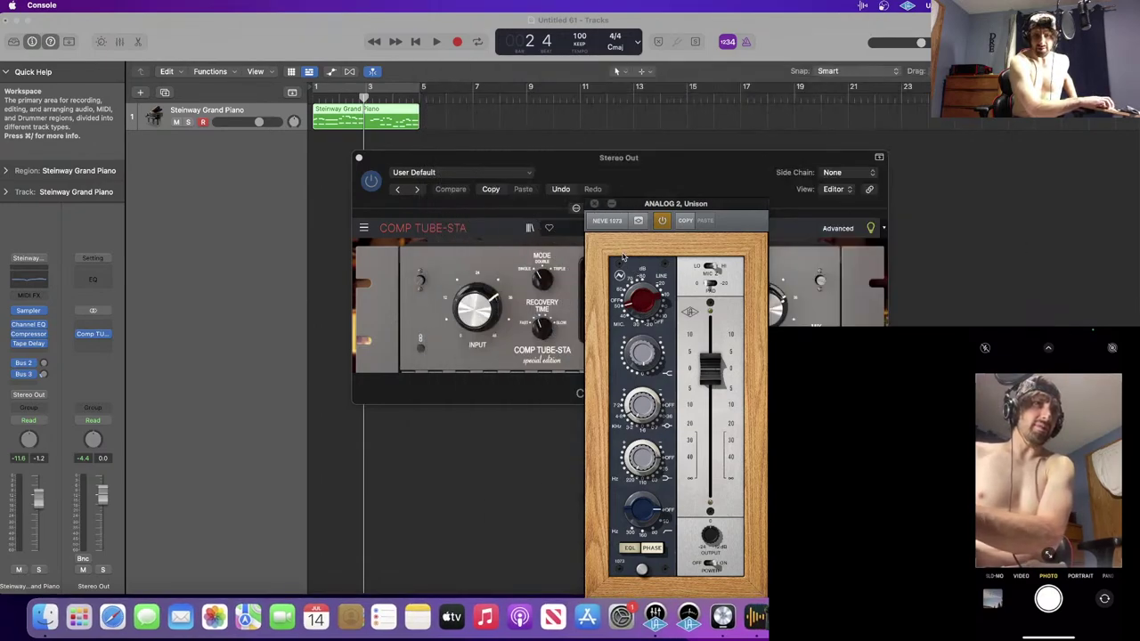
pyautogui.click(610, 204)
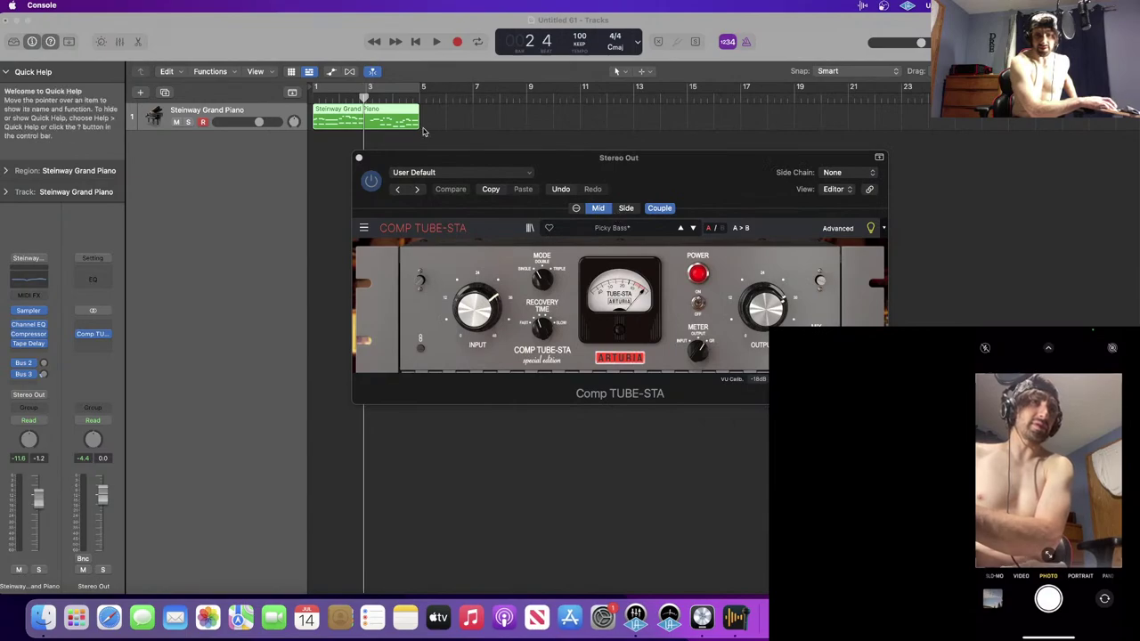
# - Close the Comp TUBE-STA window and play the piano region from the start
pyautogui.click(359, 158)
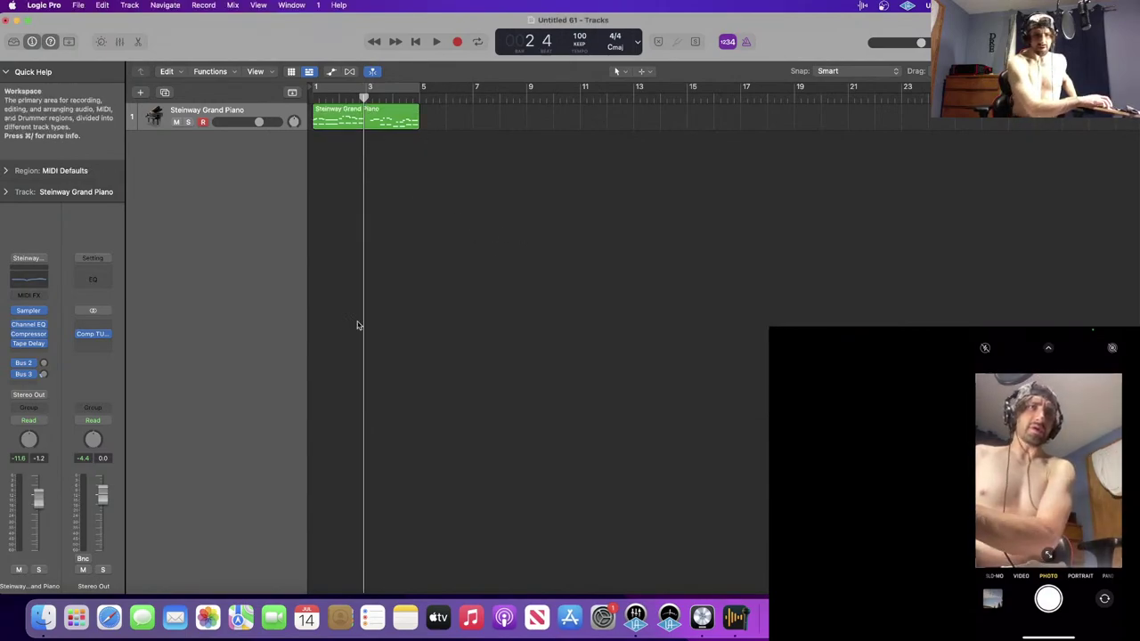
pyautogui.click(95, 333)
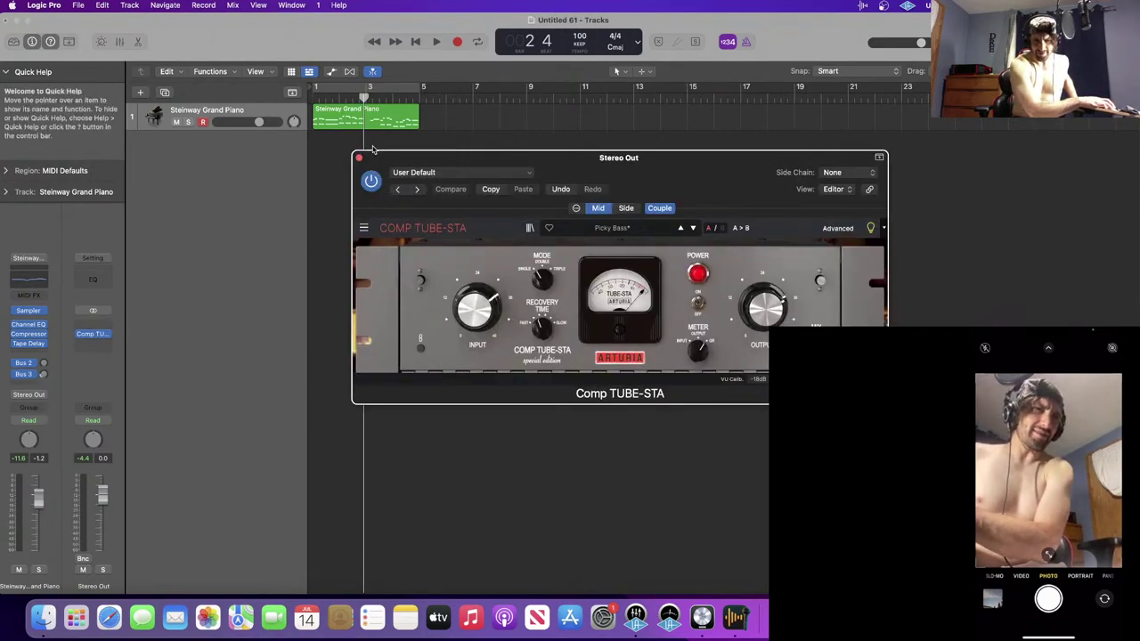
pyautogui.click(358, 157)
pyautogui.press('Return')
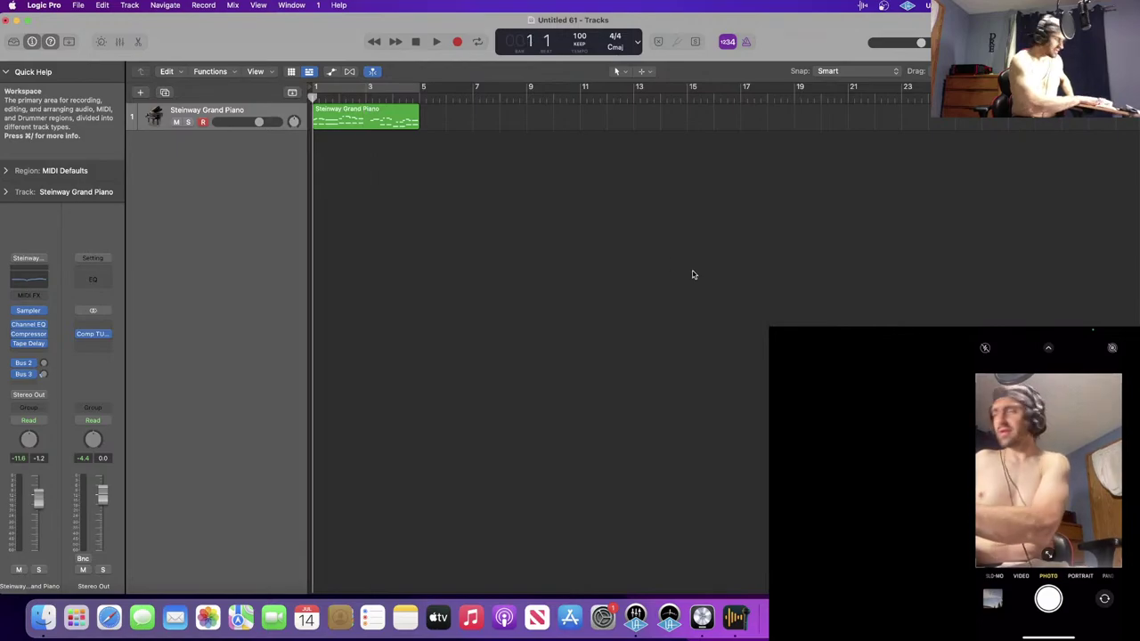
pyautogui.press('space')
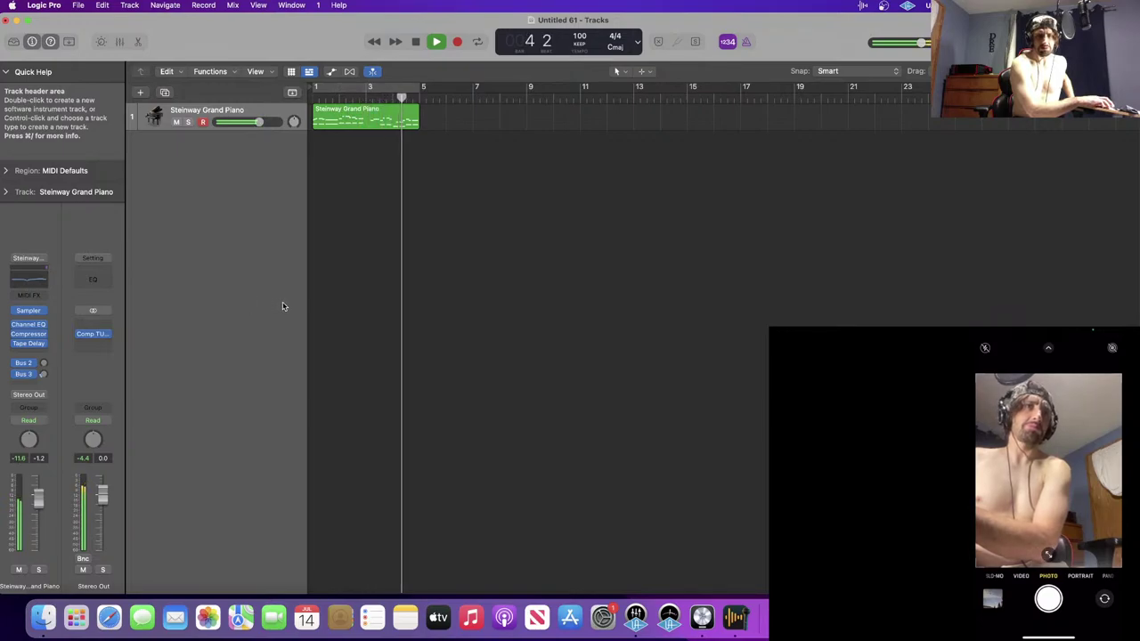
pyautogui.press('space')
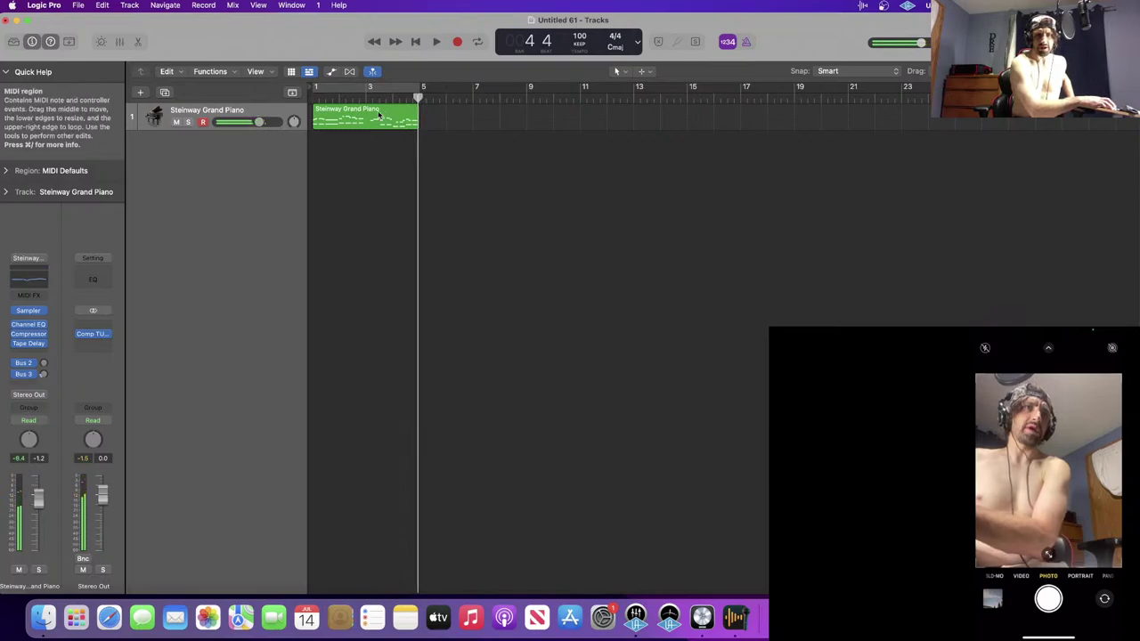
# - Loop the piano region along the track and show the Piano Roll editor
pyautogui.click(391, 111)
pyautogui.press('l')
pyautogui.click(558, 264)
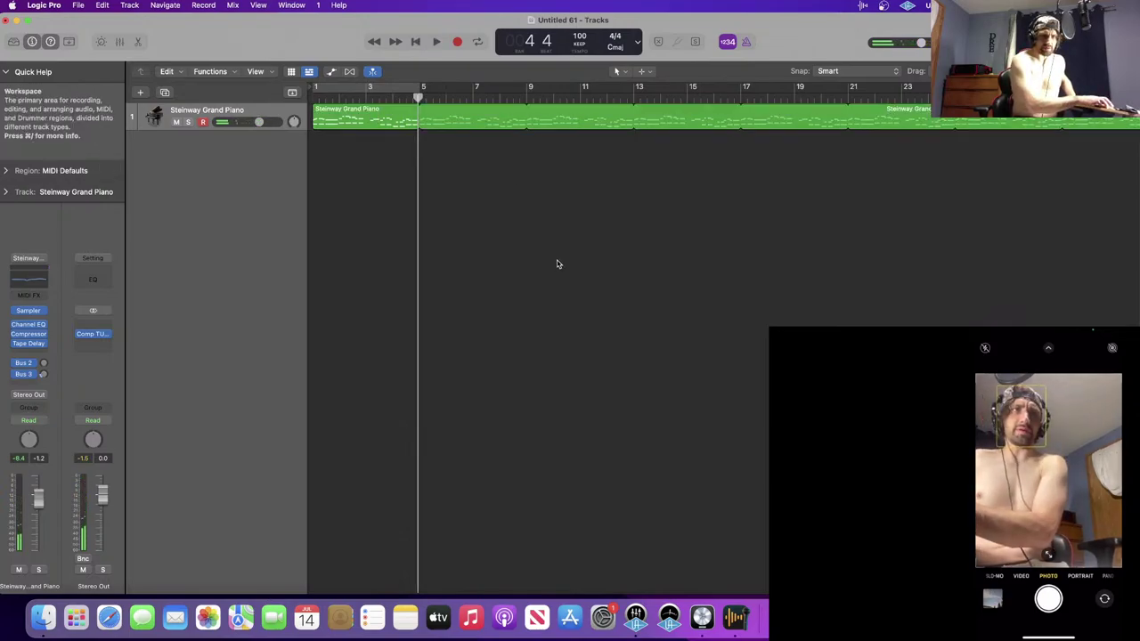
pyautogui.press('super+a')
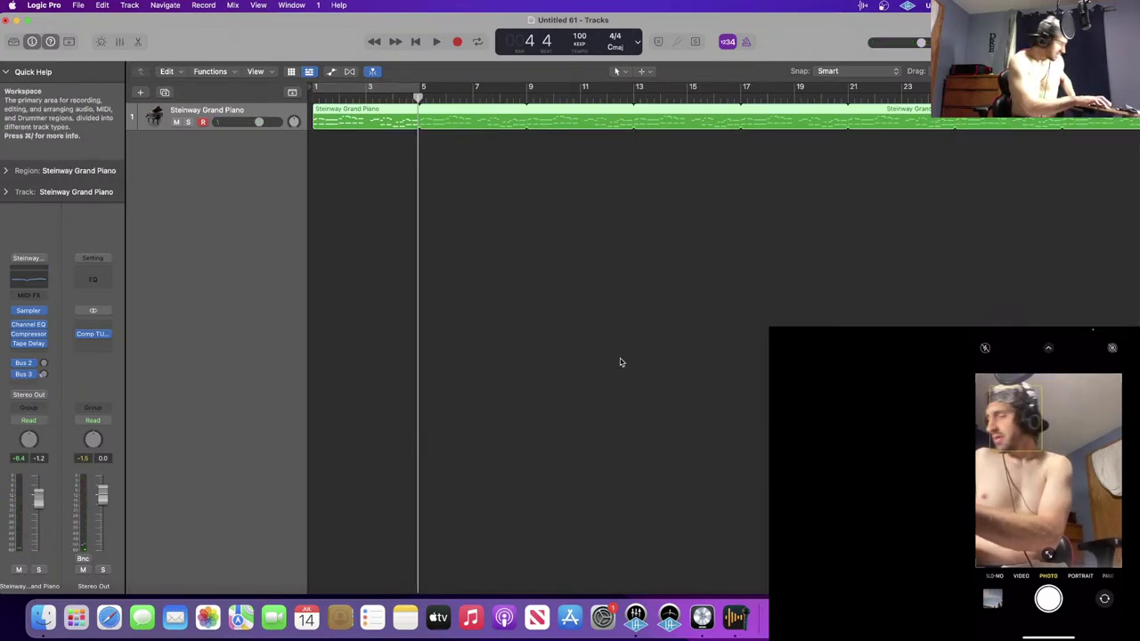
pyautogui.press('p')
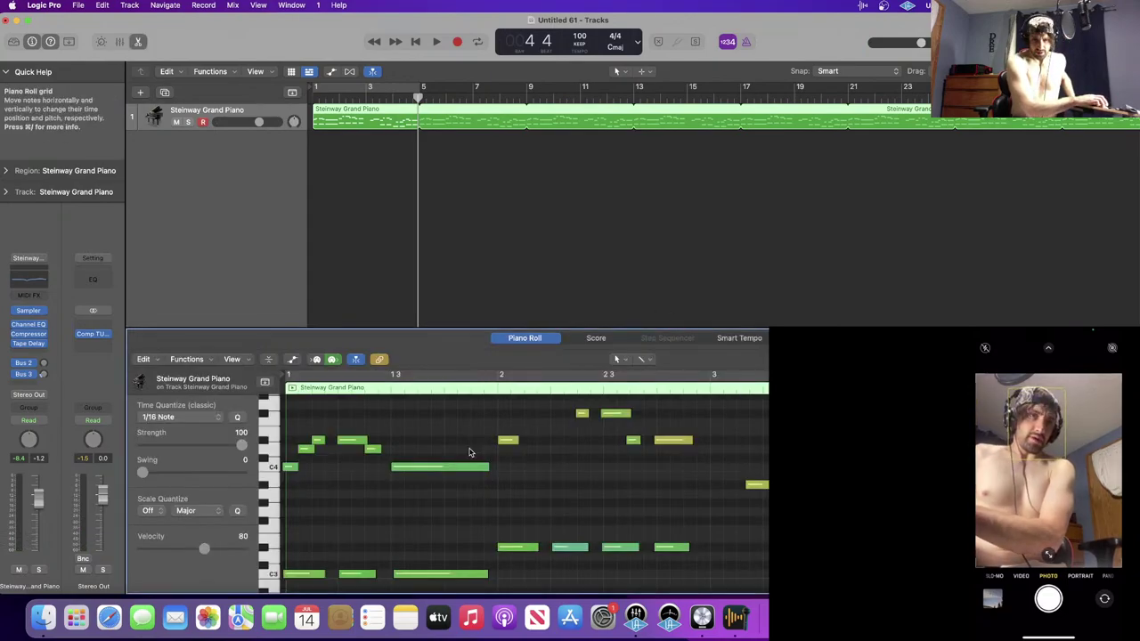
pyautogui.click(513, 232)
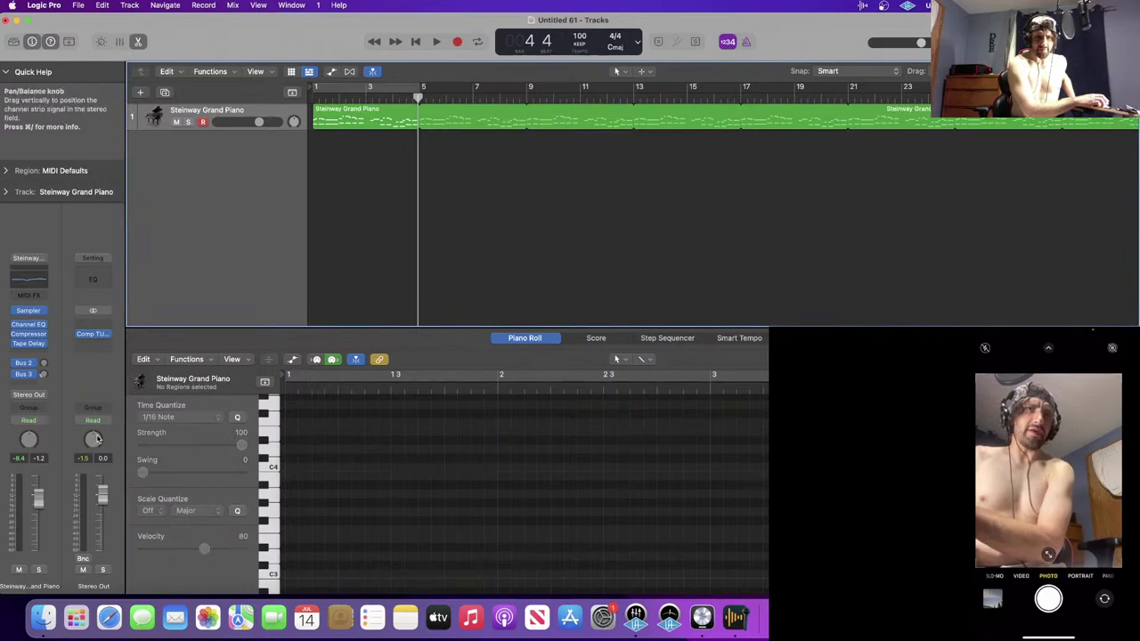
# - Remove Channel EQ, Compressor and Tape Delay from the Steinway Grand Piano channel strip
pyautogui.click(44, 328)
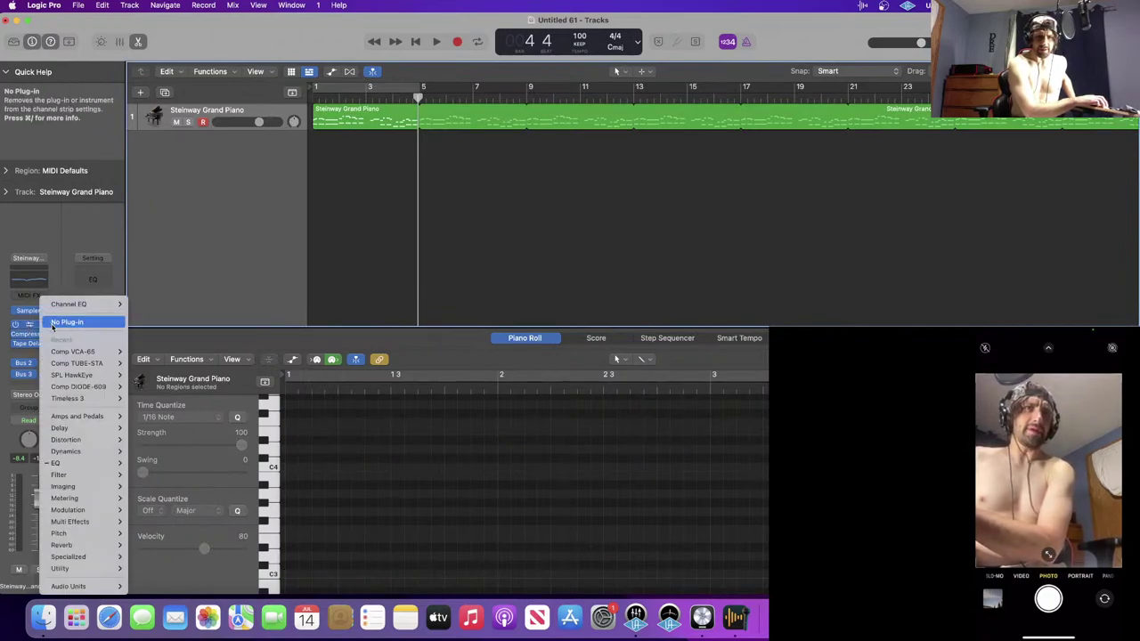
pyautogui.click(54, 322)
pyautogui.click(40, 334)
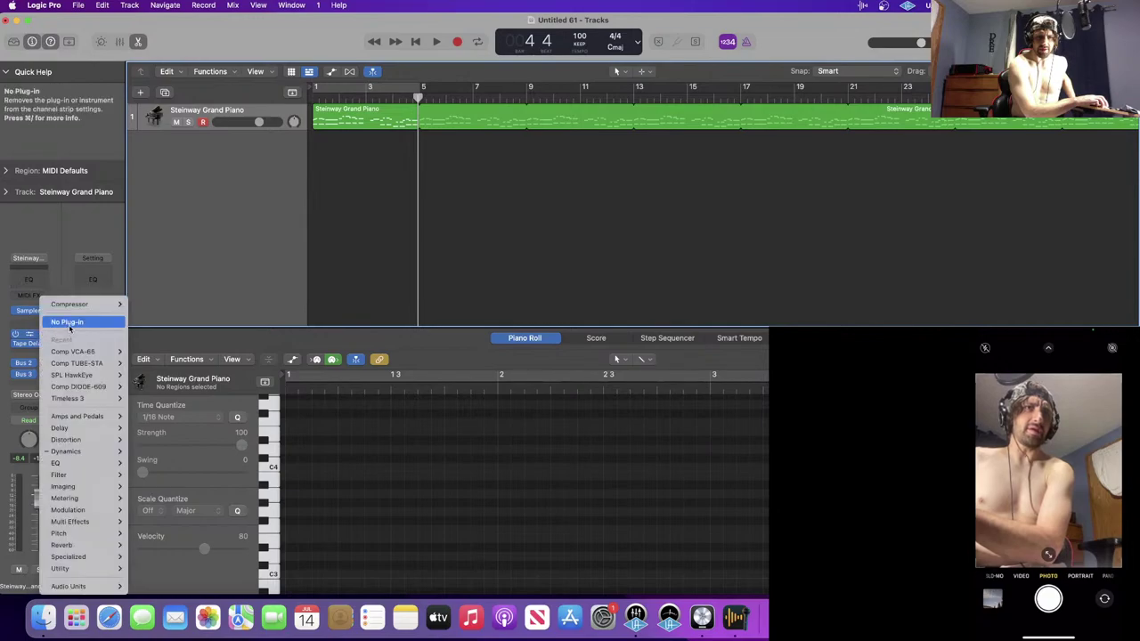
pyautogui.click(44, 352)
pyautogui.click(45, 345)
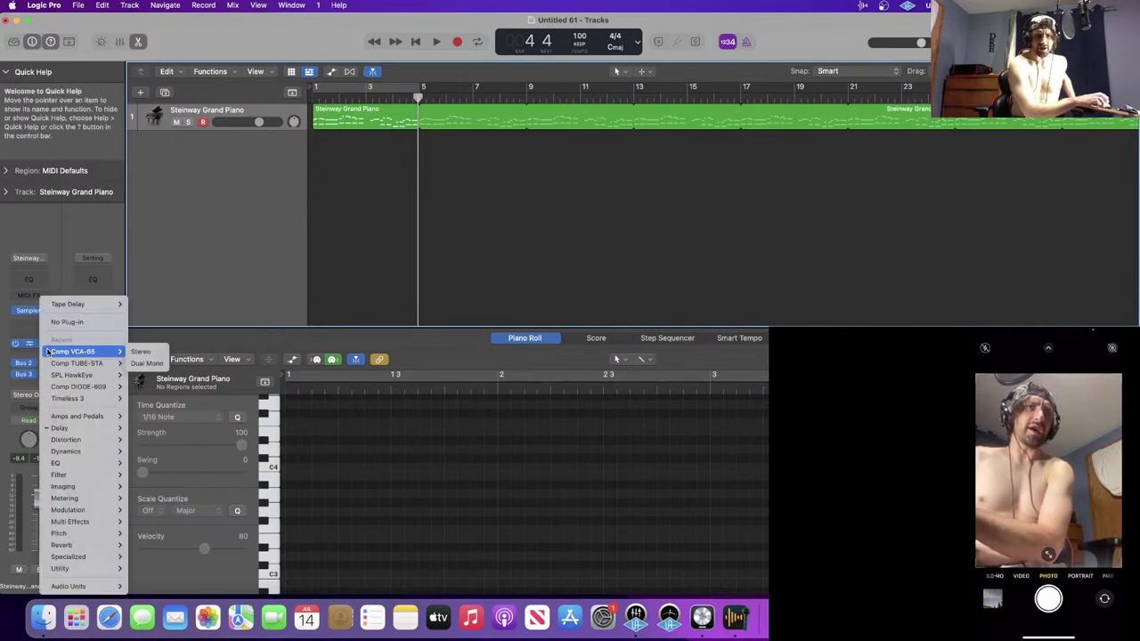
pyautogui.click(51, 303)
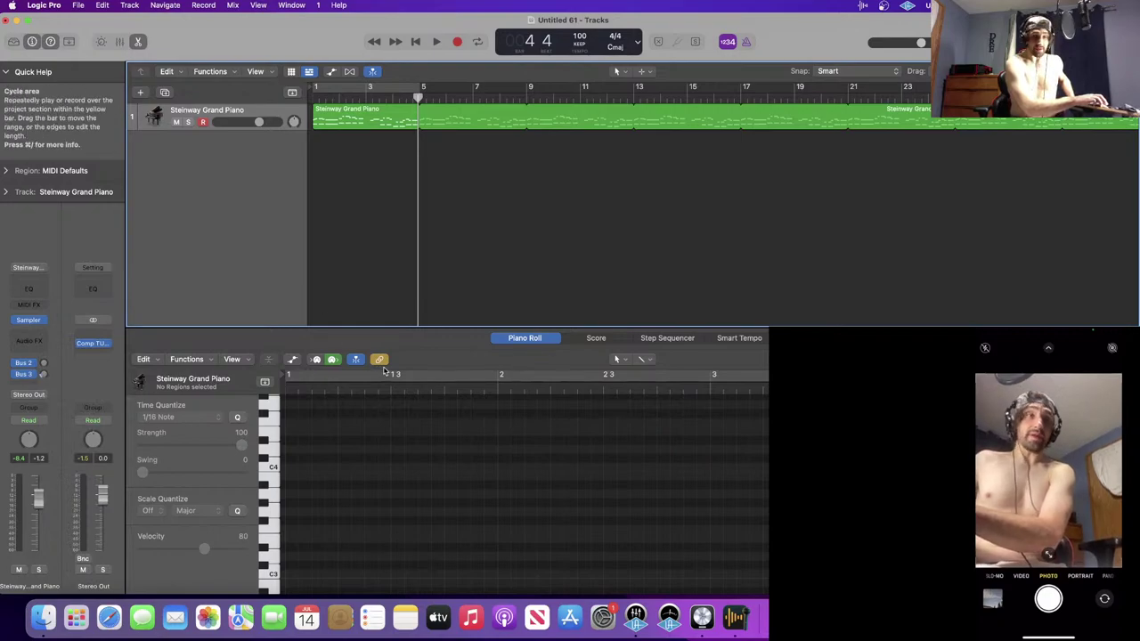
# - Insert Arturia's Flanger BL-20 in the empty audio effect slot of the Steinway Grand Piano channel
pyautogui.click(36, 337)
pyautogui.moveTo(40, 586)
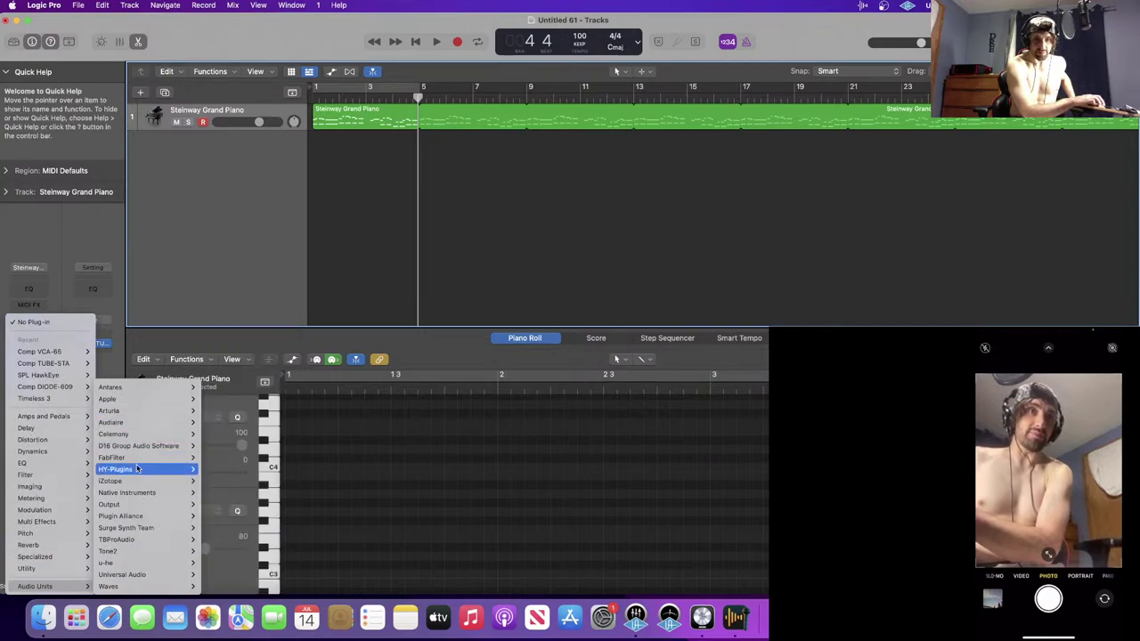
pyautogui.moveTo(136, 450)
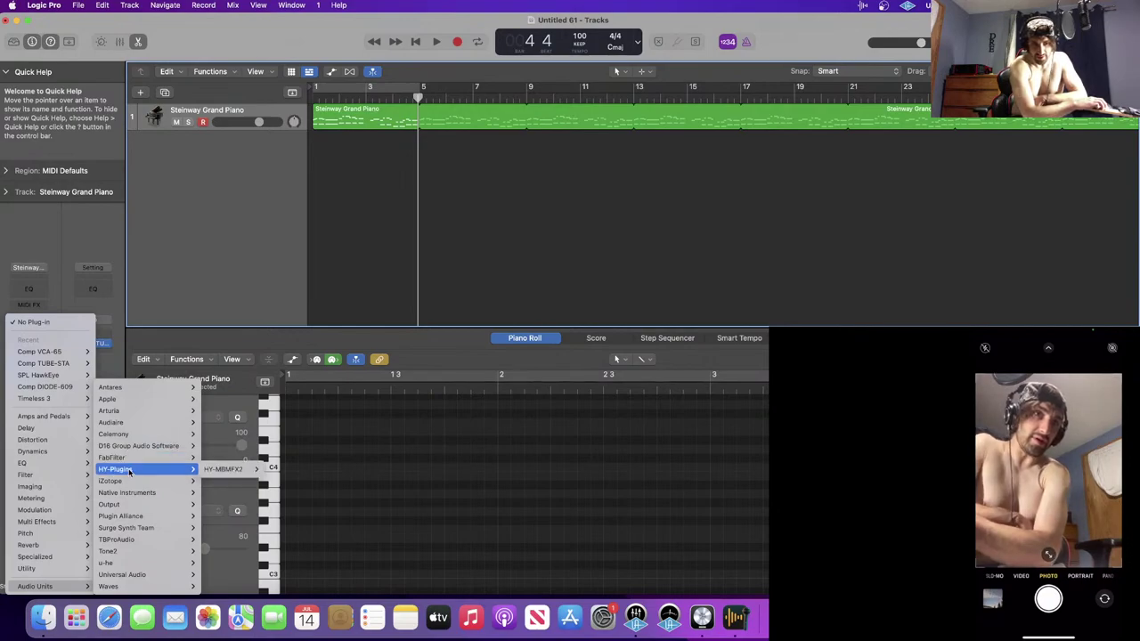
pyautogui.moveTo(127, 422)
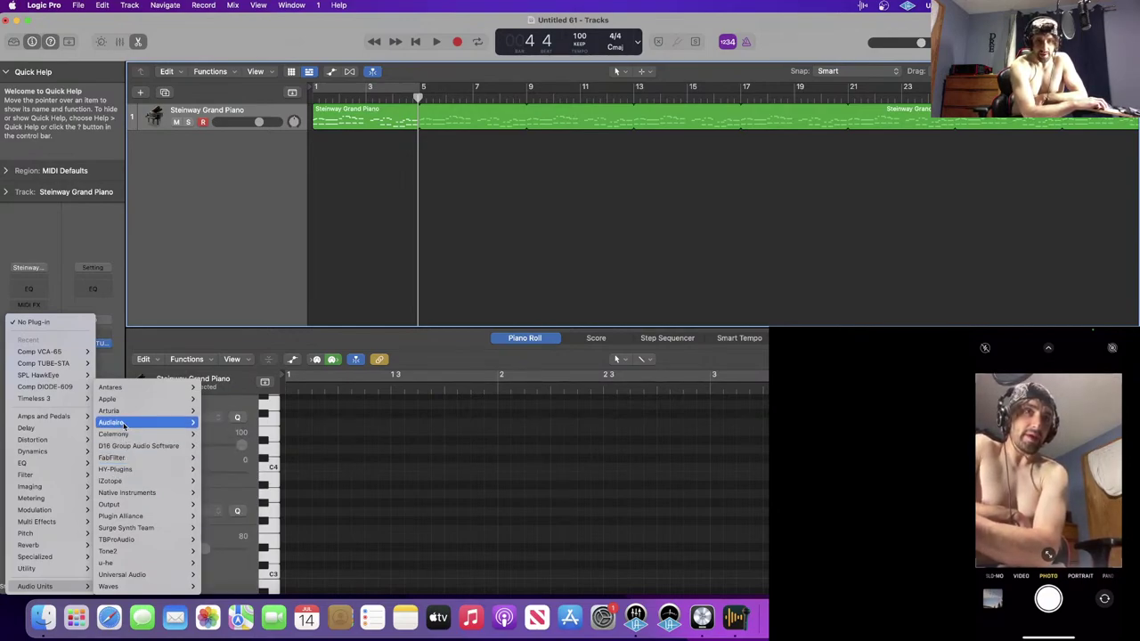
pyautogui.moveTo(224, 421)
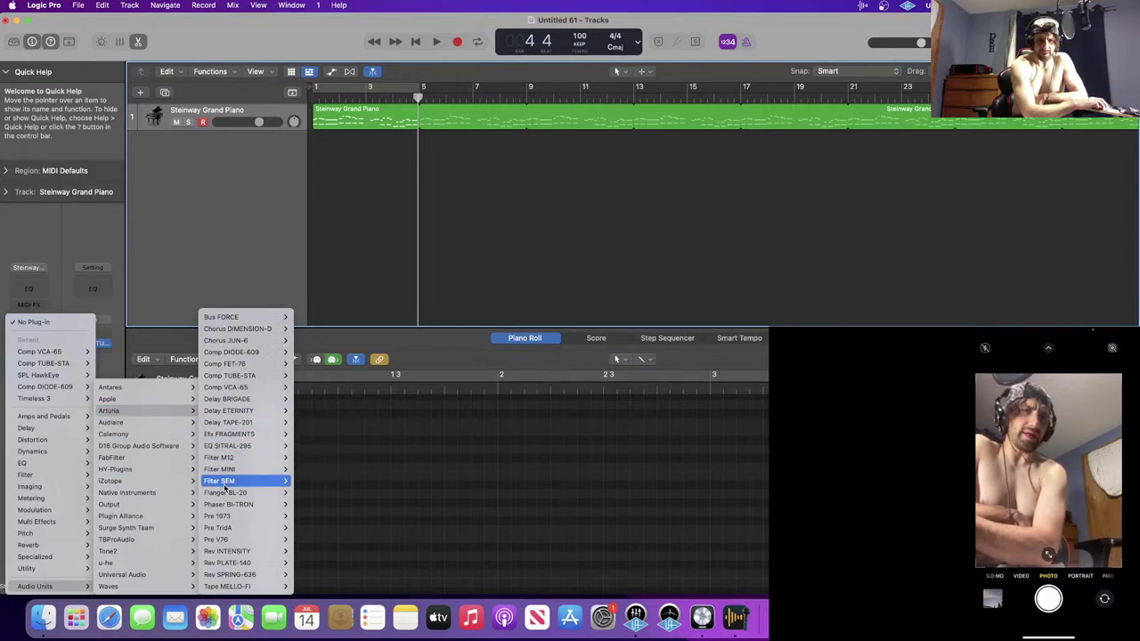
pyautogui.moveTo(230, 492)
pyautogui.click(322, 495)
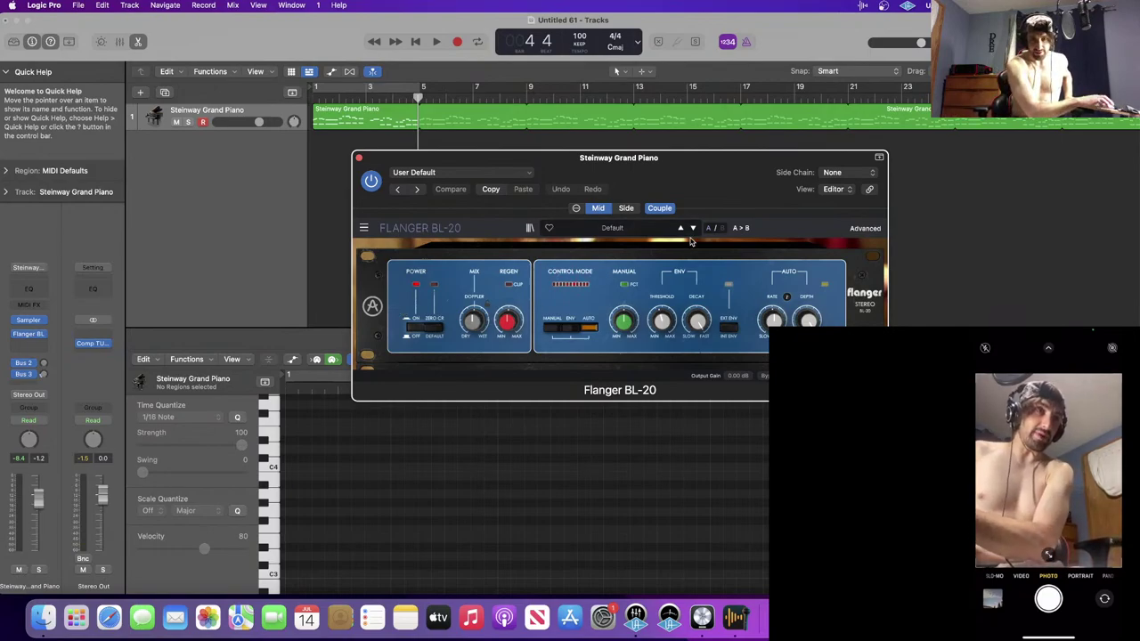
# - Play the piano from the start while changing Flanger BL-20 presets up to Env Folower Fast, then stop playback and close the plug-in window
pyautogui.press('Return')
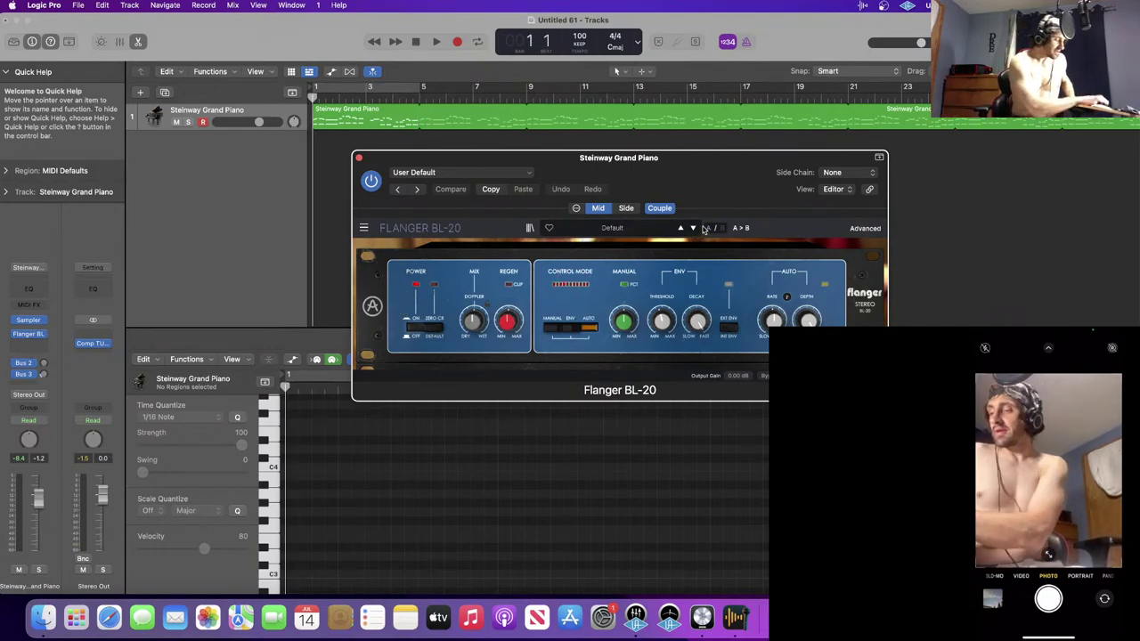
pyautogui.press('space')
pyautogui.click(692, 228)
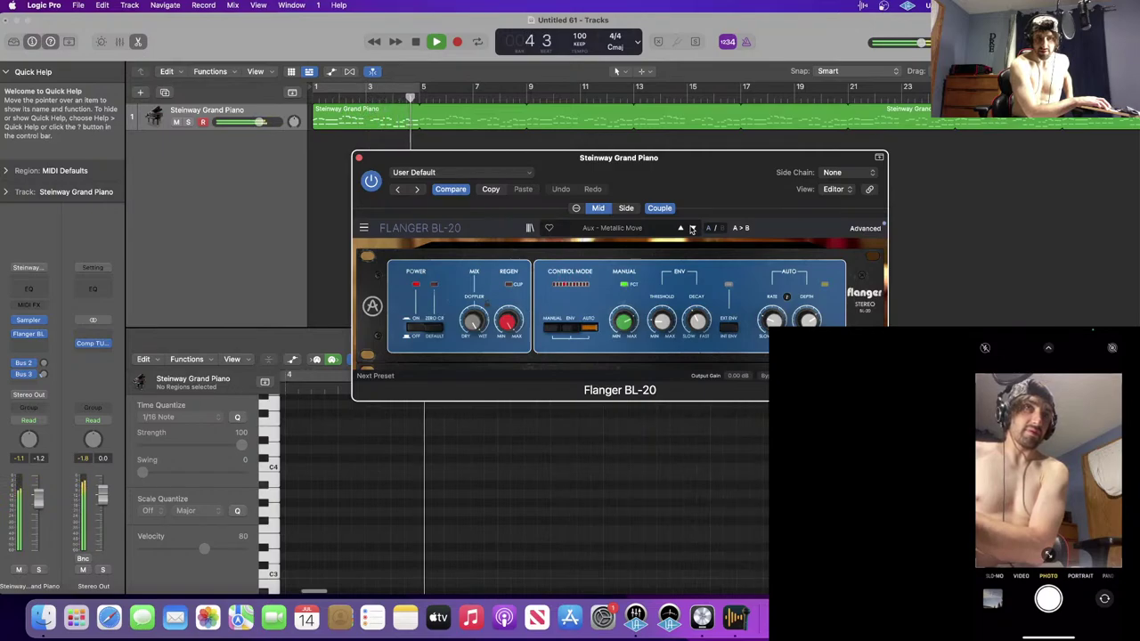
pyautogui.click(691, 228)
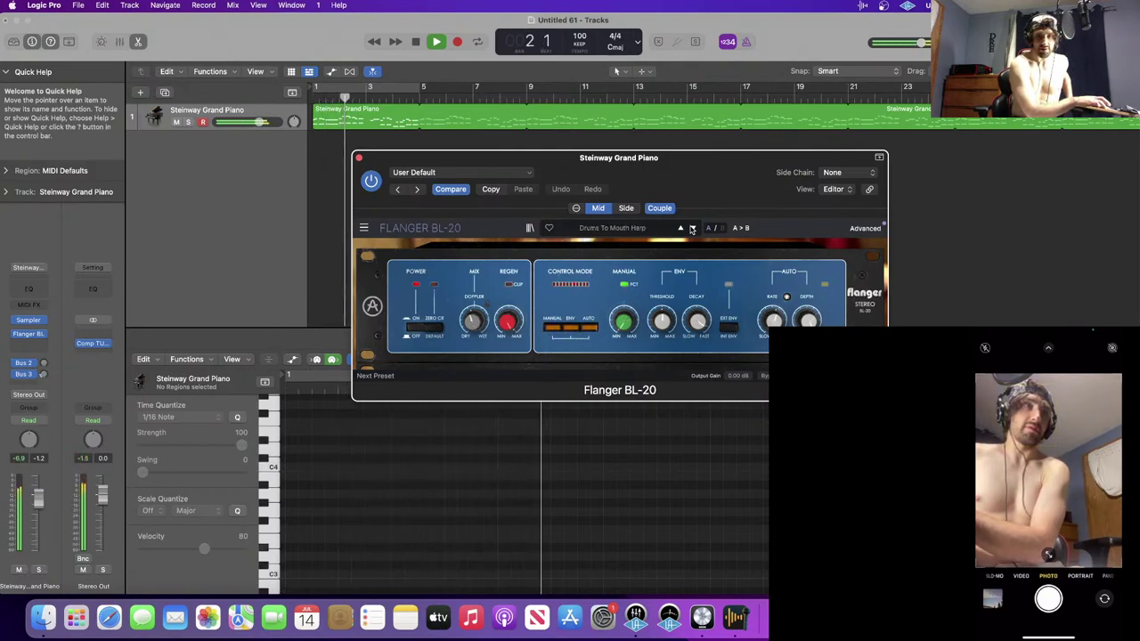
pyautogui.click(691, 229)
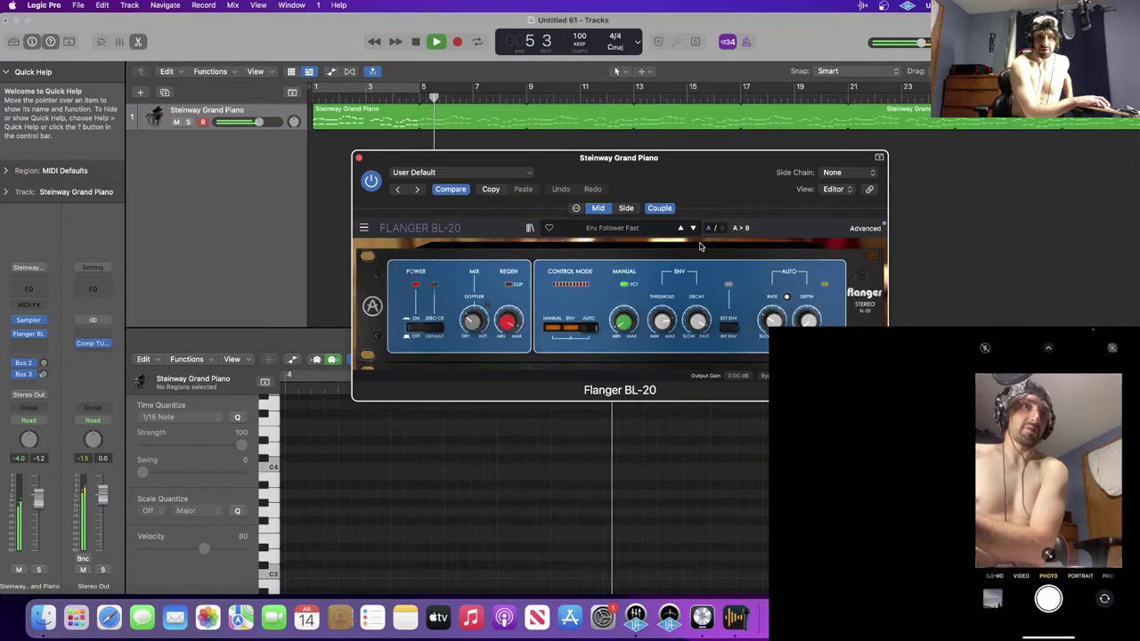
pyautogui.press('space')
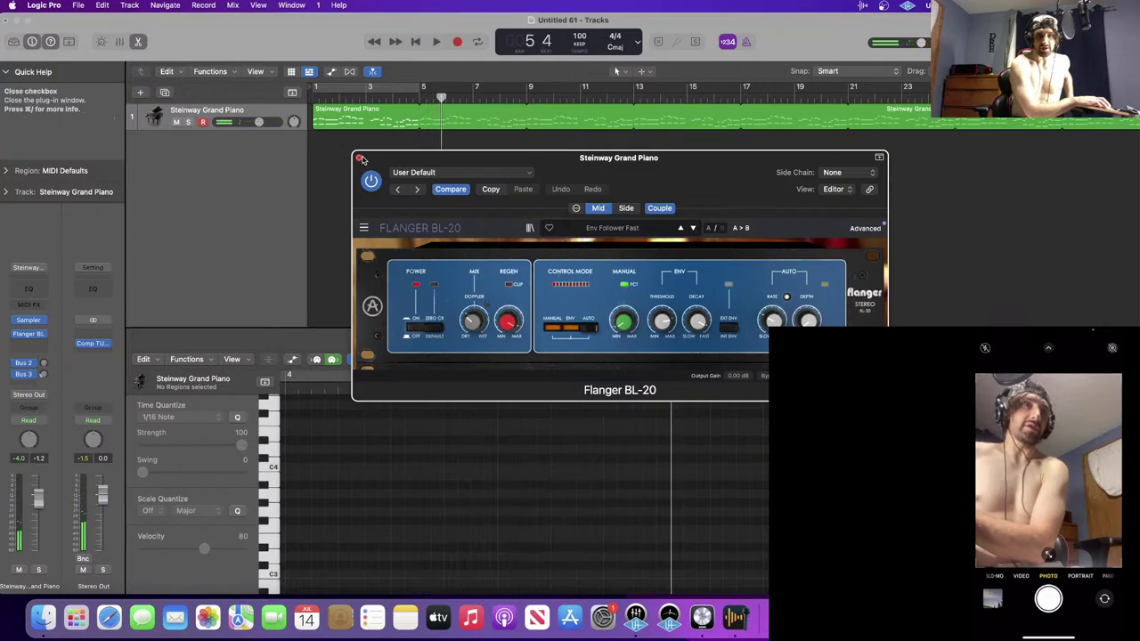
pyautogui.click(358, 158)
# - Select the piano region to show its opening notes in the Piano Roll
pyautogui.click(410, 108)
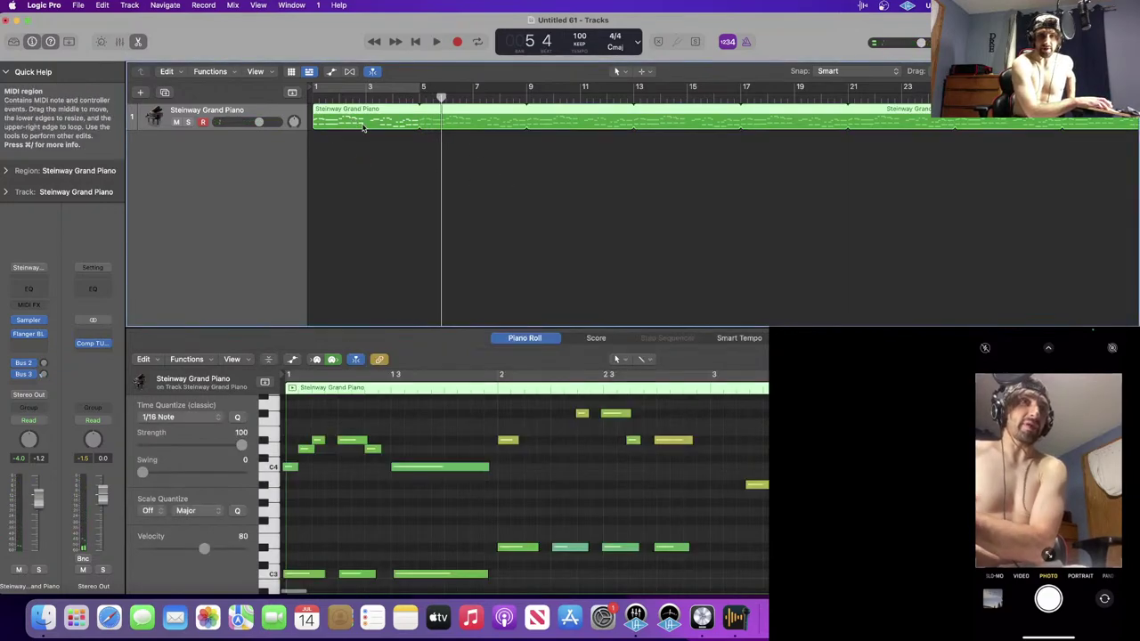
pyautogui.hscroll(-3, 415, 490)
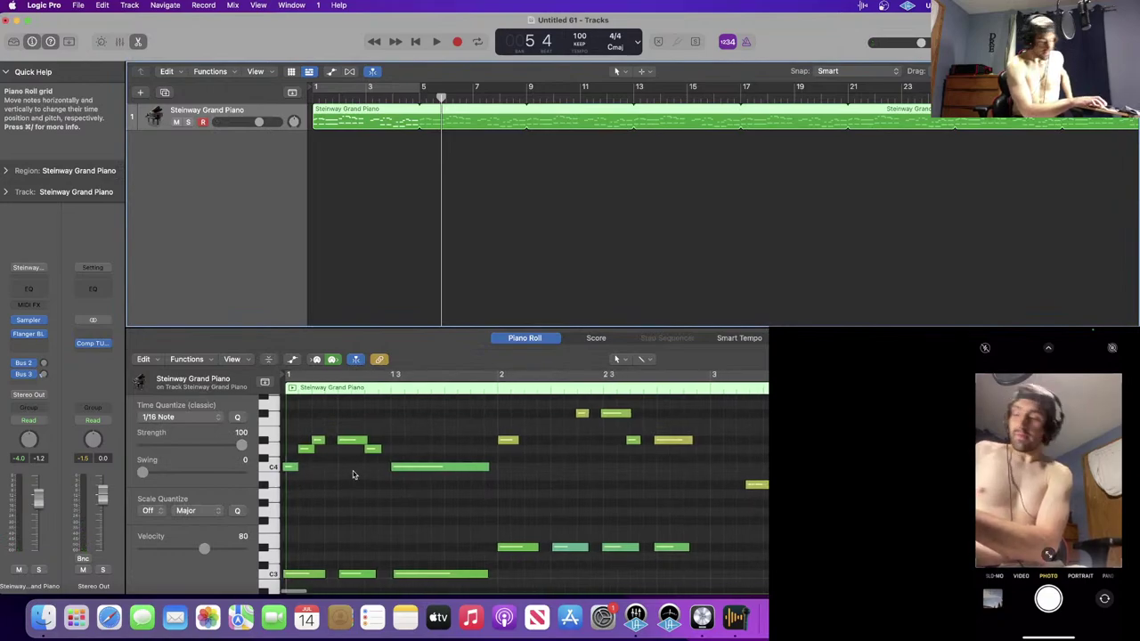
pyautogui.scroll(5, 389, 479)
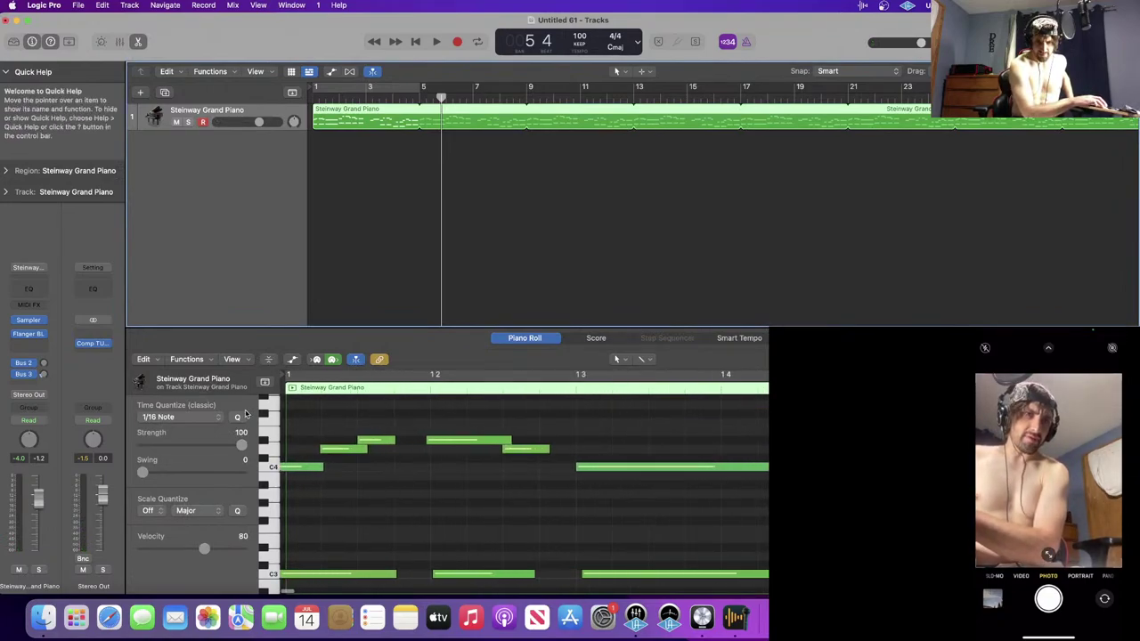
# - Insert Arturia's Flanger BL-20 below Comp TUBE-STA on the Stereo Out channel
pyautogui.click(95, 354)
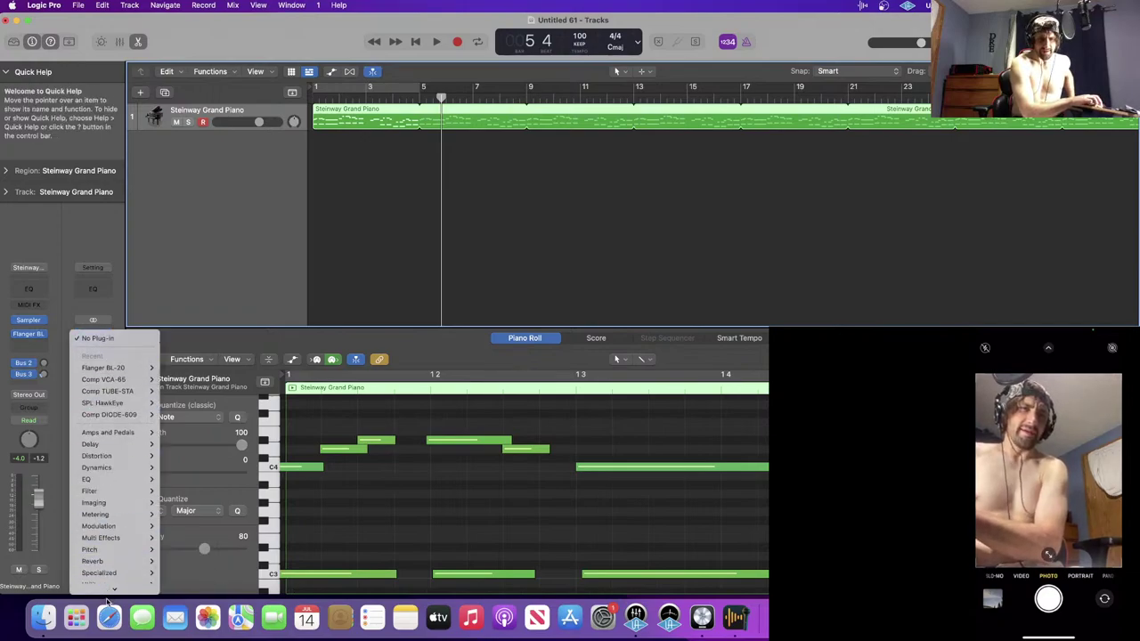
pyautogui.moveTo(114, 586)
pyautogui.moveTo(234, 411)
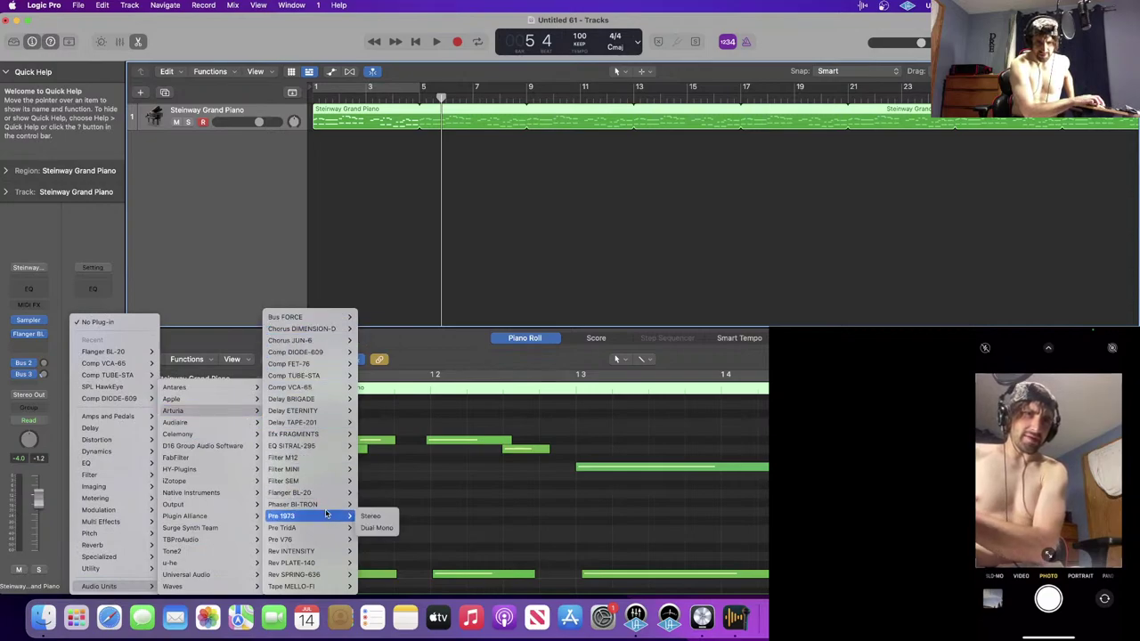
pyautogui.moveTo(323, 499)
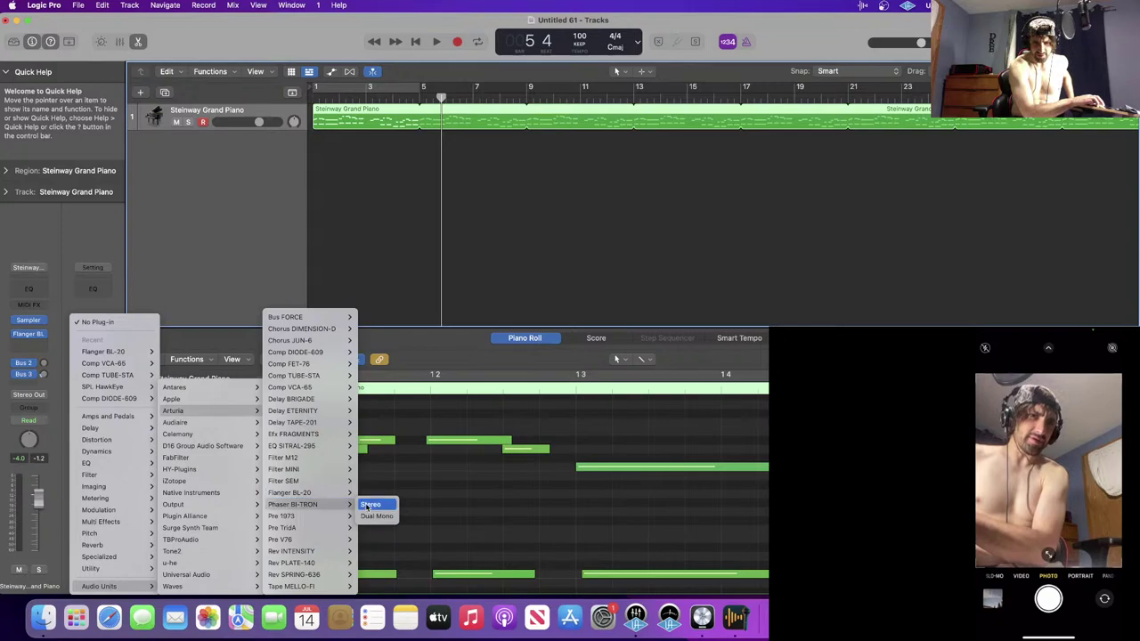
pyautogui.click(365, 503)
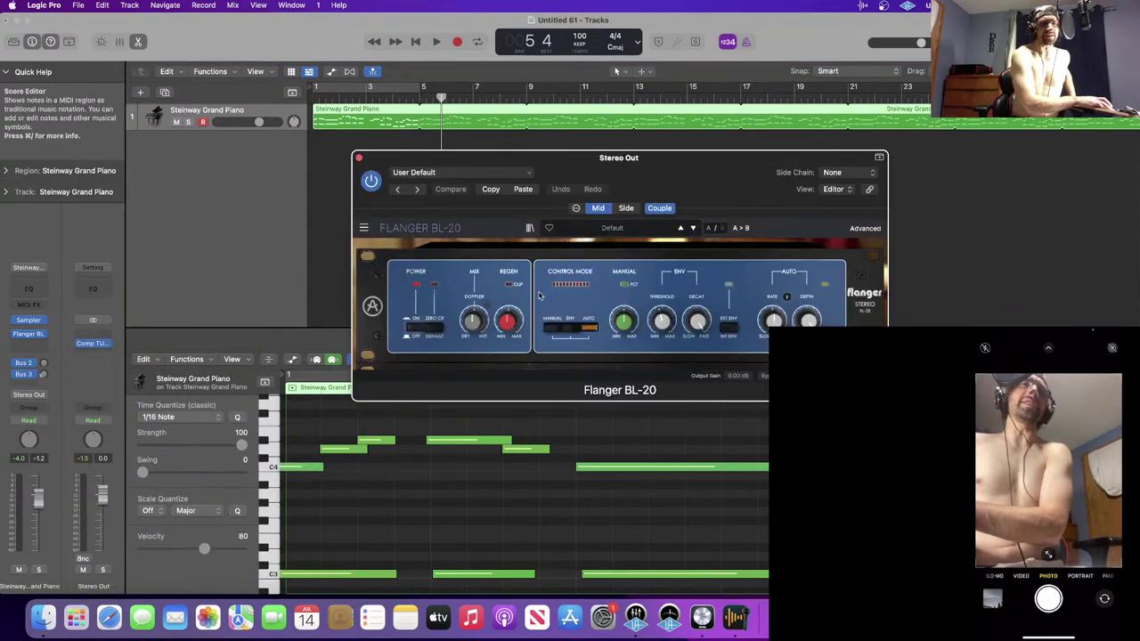
# - Load the Drum Loop Snare Layer preset in the Stereo Out flanger and audition the piano briefly
pyautogui.click(693, 228)
pyautogui.click(693, 228)
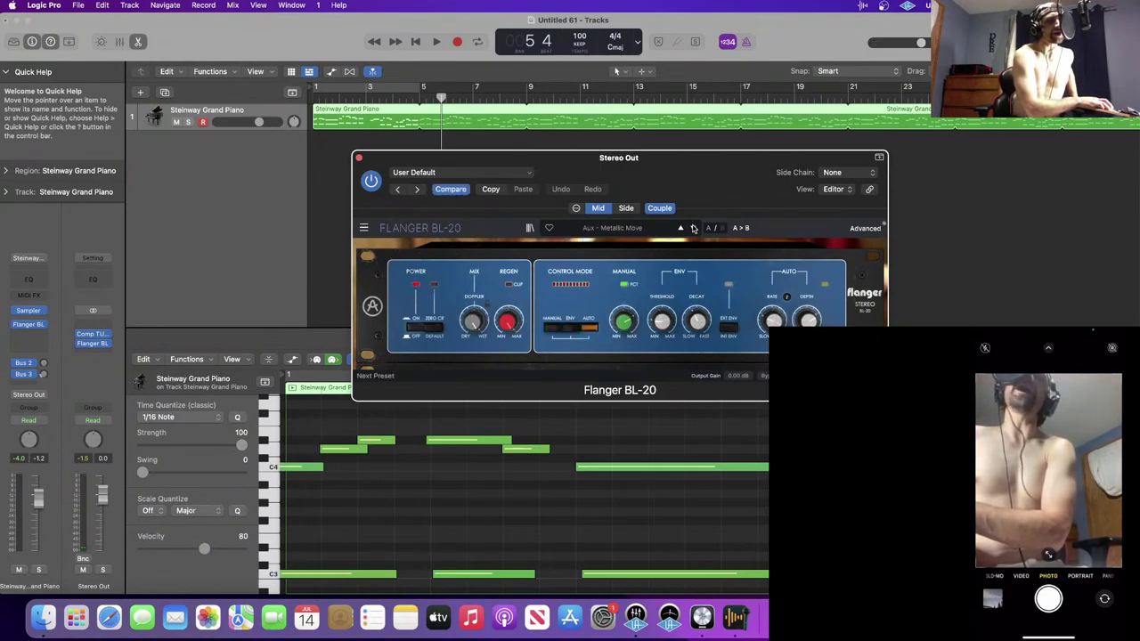
pyautogui.click(694, 228)
pyautogui.press('space')
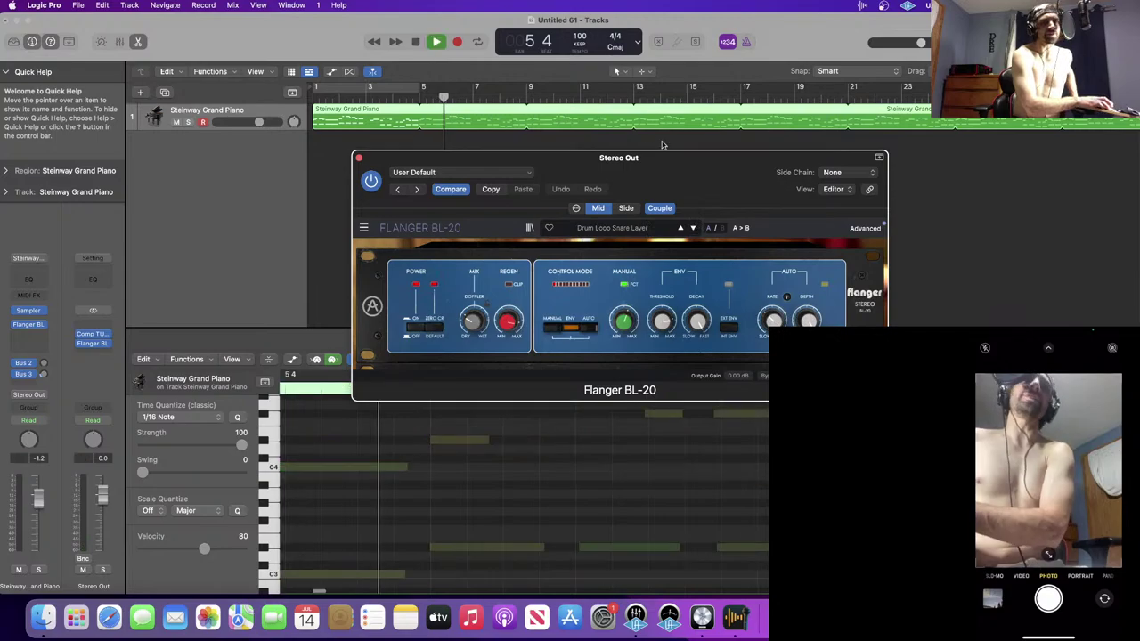
pyautogui.press('space')
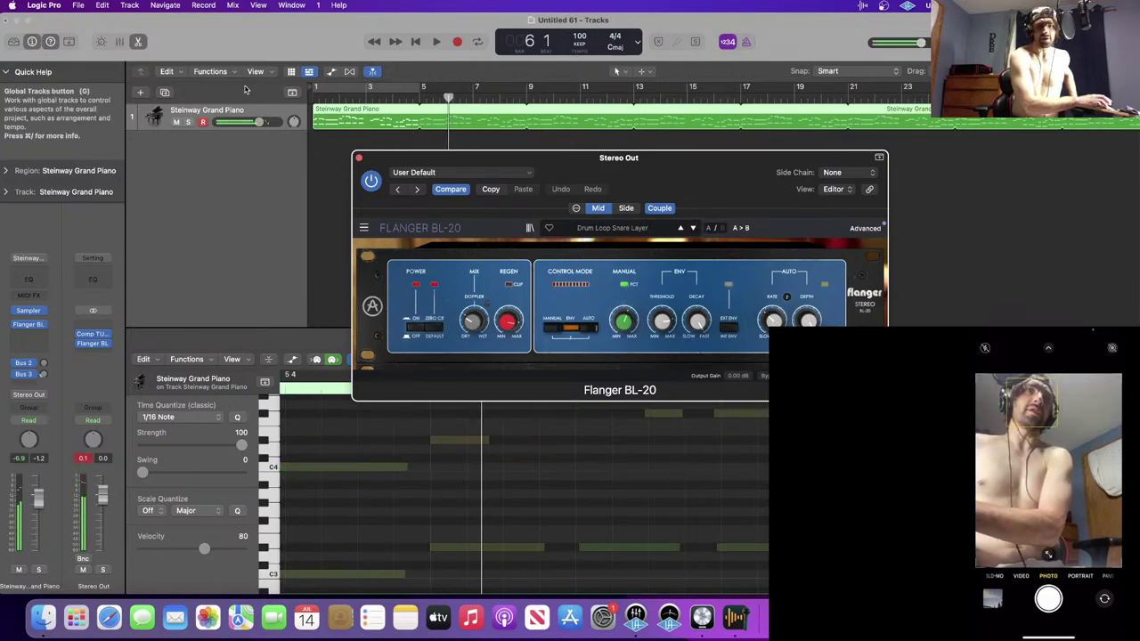
pyautogui.click(140, 92)
pyautogui.click(565, 200)
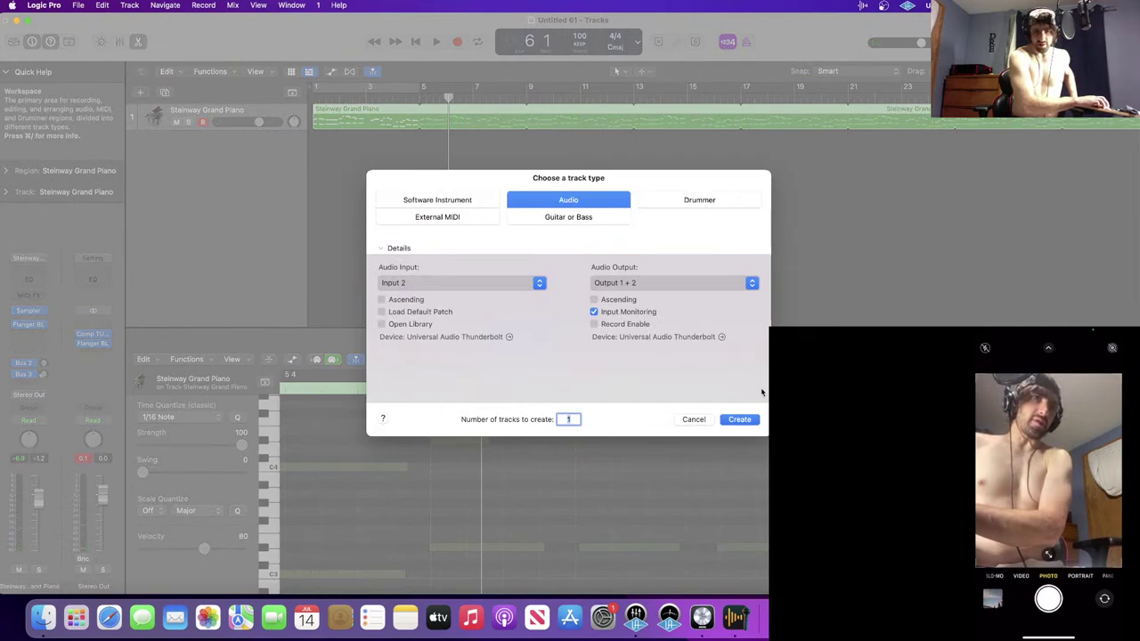
pyautogui.click(694, 420)
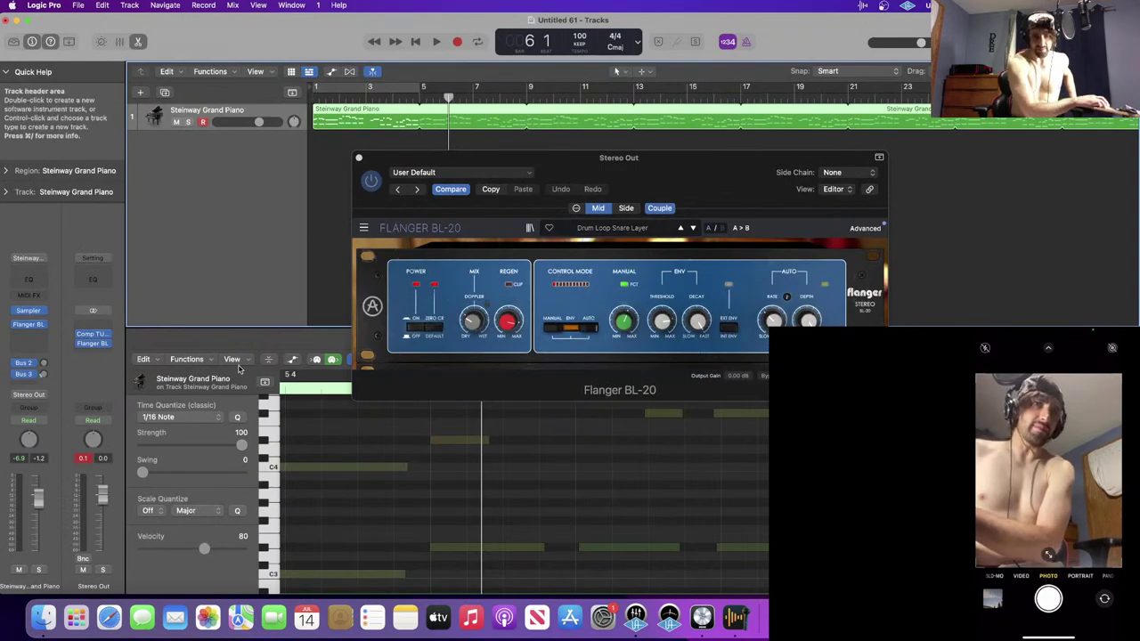
# - Remove Flanger BL-20 from the Stereo Out channel
pyautogui.click(109, 343)
pyautogui.click(169, 322)
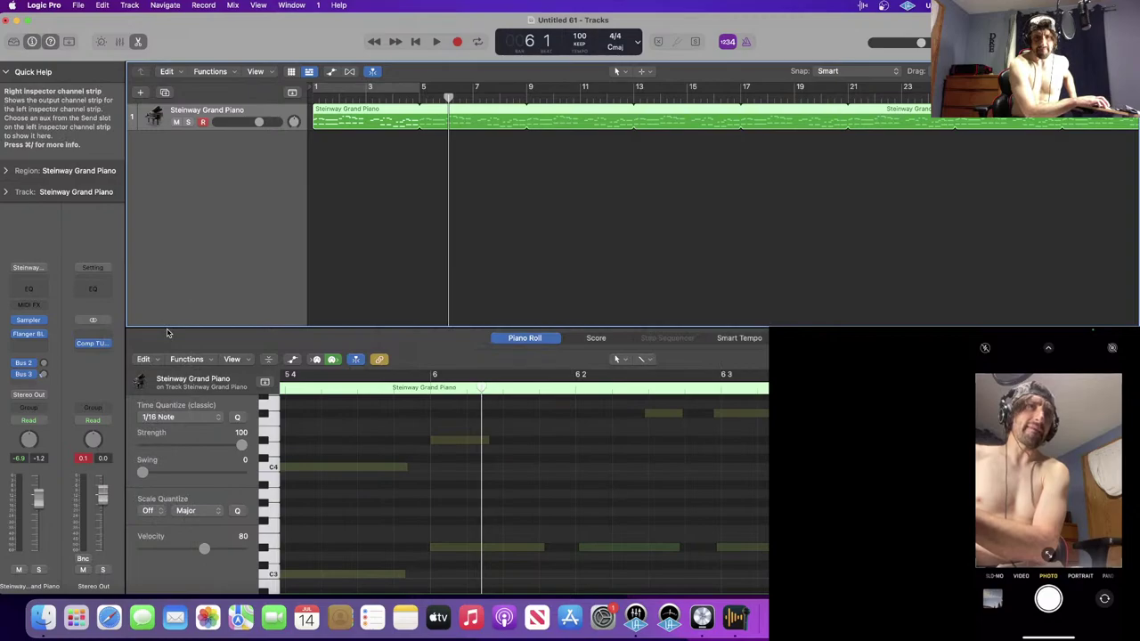
# - Assign the Brush Tool as the Piano Roll's secondary tool in place of the Pencil Tool
pyautogui.click(438, 534)
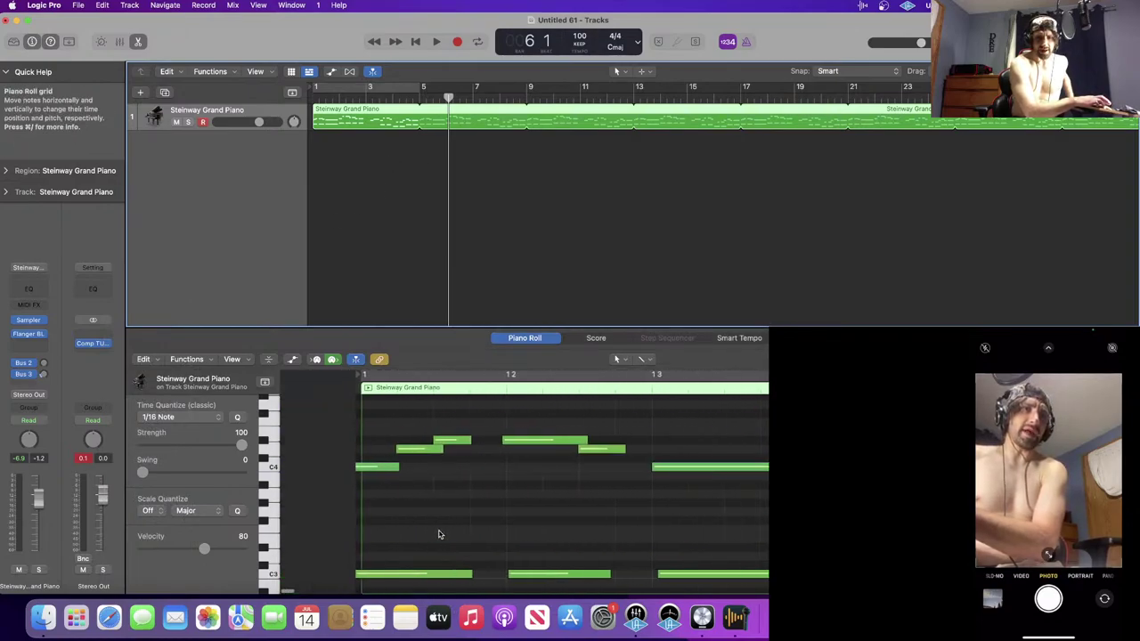
pyautogui.hscroll(3, 438, 534)
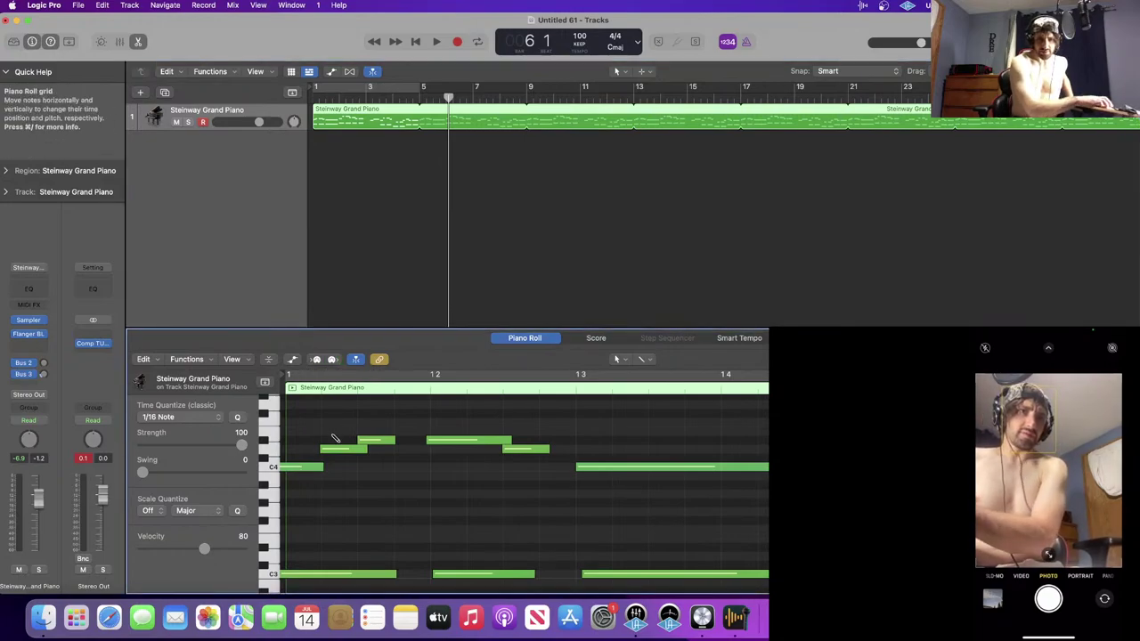
pyautogui.click(650, 359)
pyautogui.click(706, 529)
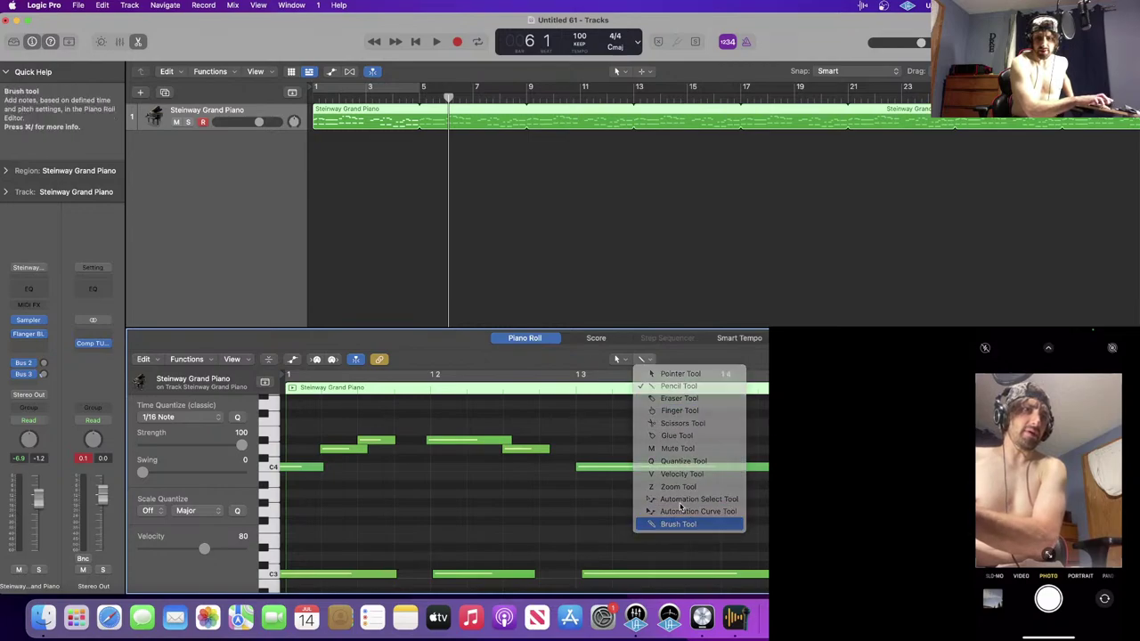
# - Redraw the C4, D4 and D#4 melody notes on beats 1 and 2 of bar 1 on the grid, with the second D#4 two sixteenths long
pyautogui.click(308, 467)
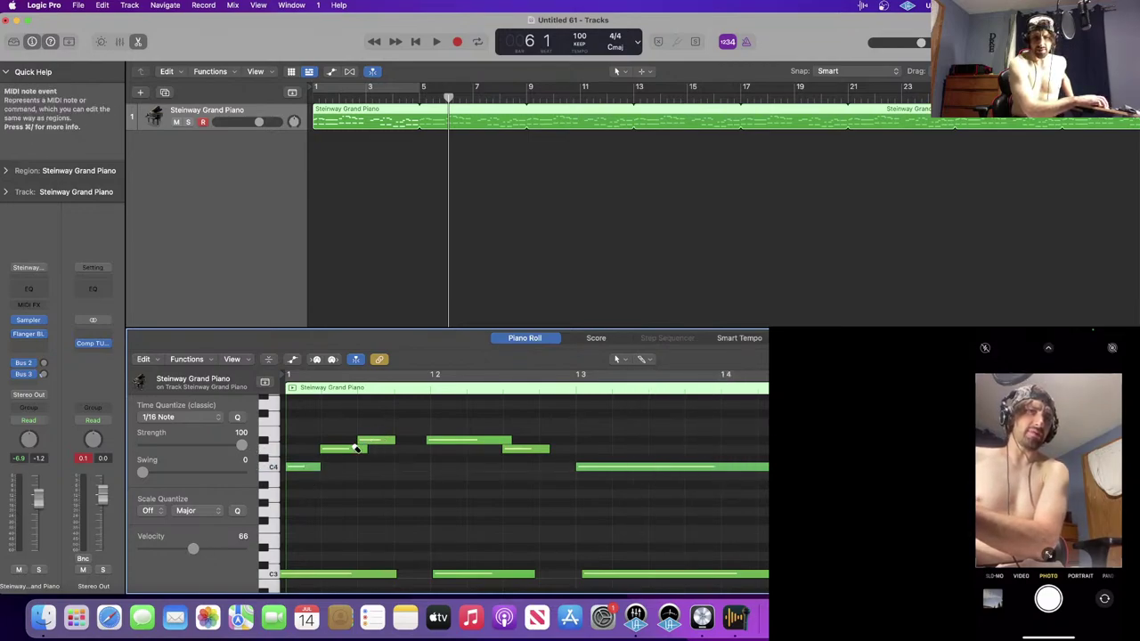
pyautogui.click(374, 442)
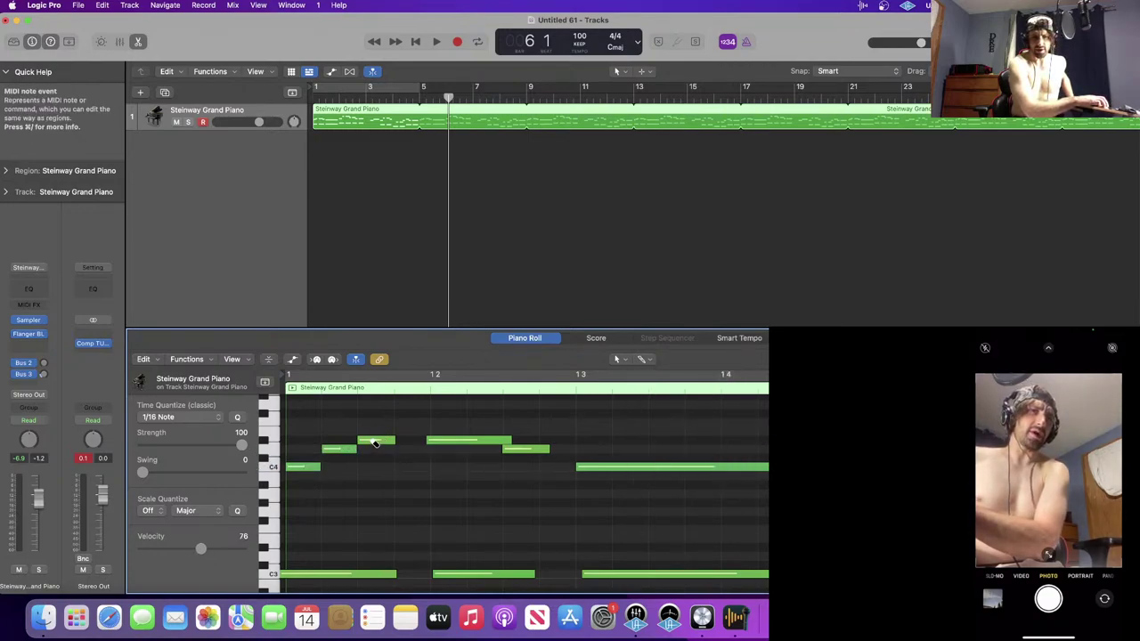
pyautogui.keyDown('super'); pyautogui.doubleClick(451, 443); pyautogui.keyUp('super')
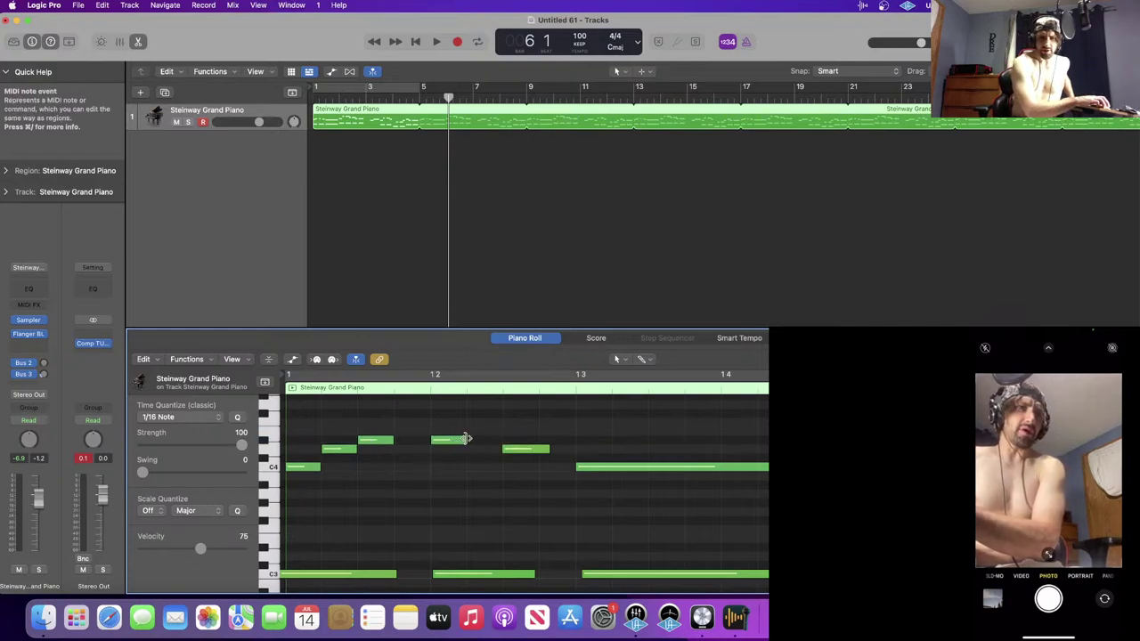
pyautogui.moveTo(466, 438); pyautogui.dragTo(500, 436)
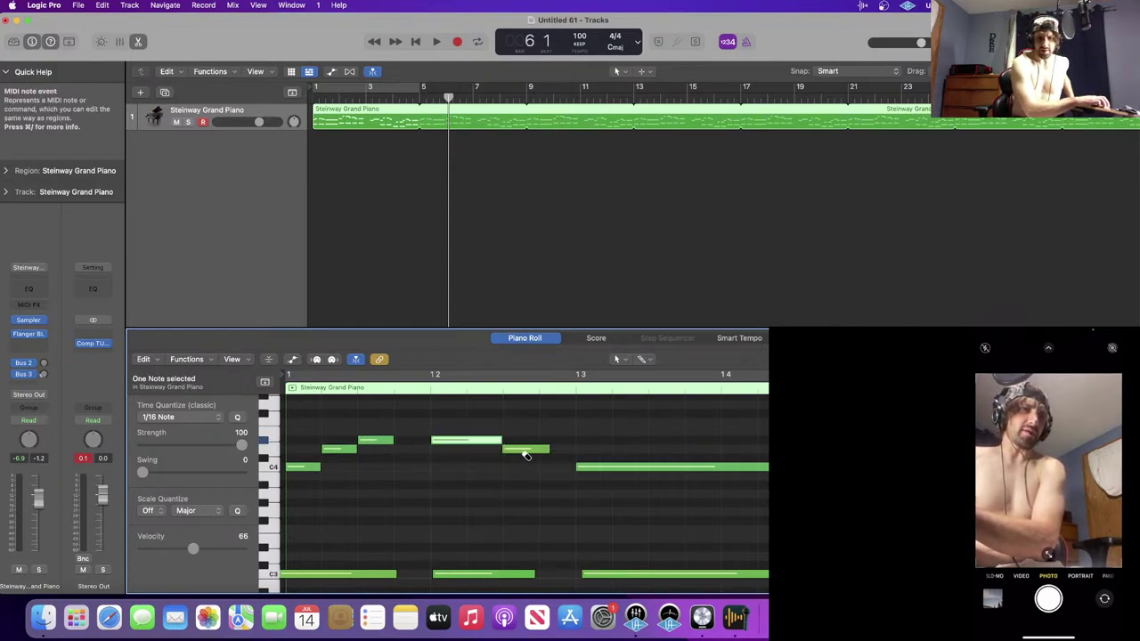
pyautogui.keyDown('super'); pyautogui.doubleClick(523, 452); pyautogui.keyUp('super')
pyautogui.keyDown('super'); pyautogui.doubleClick(308, 577); pyautogui.keyUp('super')
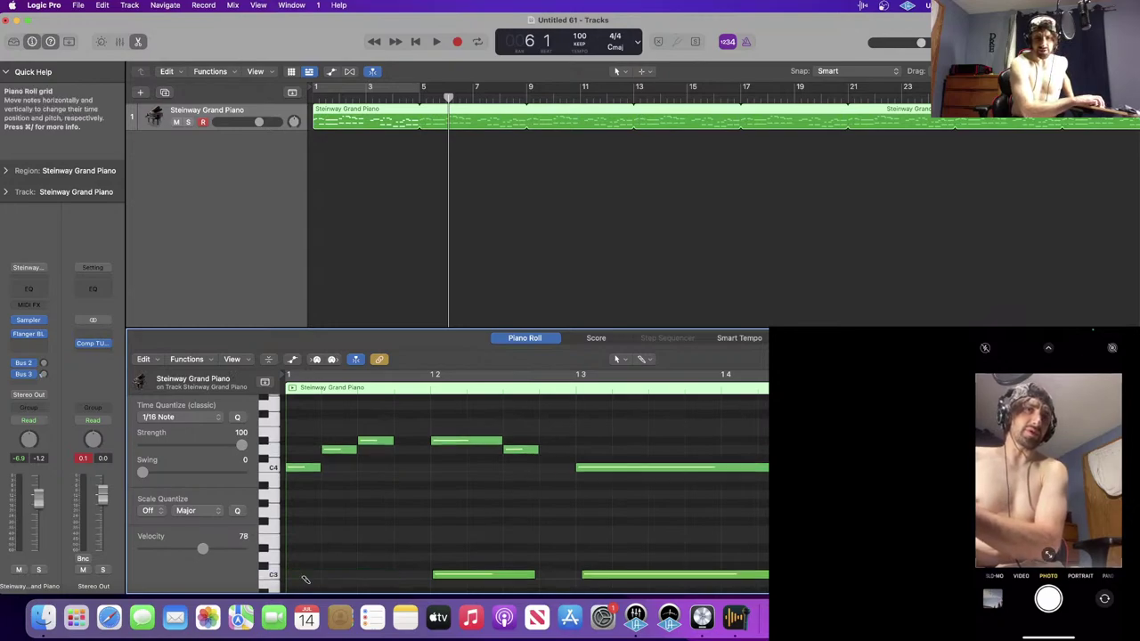
pyautogui.keyDown('super'); pyautogui.click(308, 577); pyautogui.keyUp('super')
pyautogui.moveTo(319, 573); pyautogui.dragTo(409, 575)
pyautogui.click(325, 574)
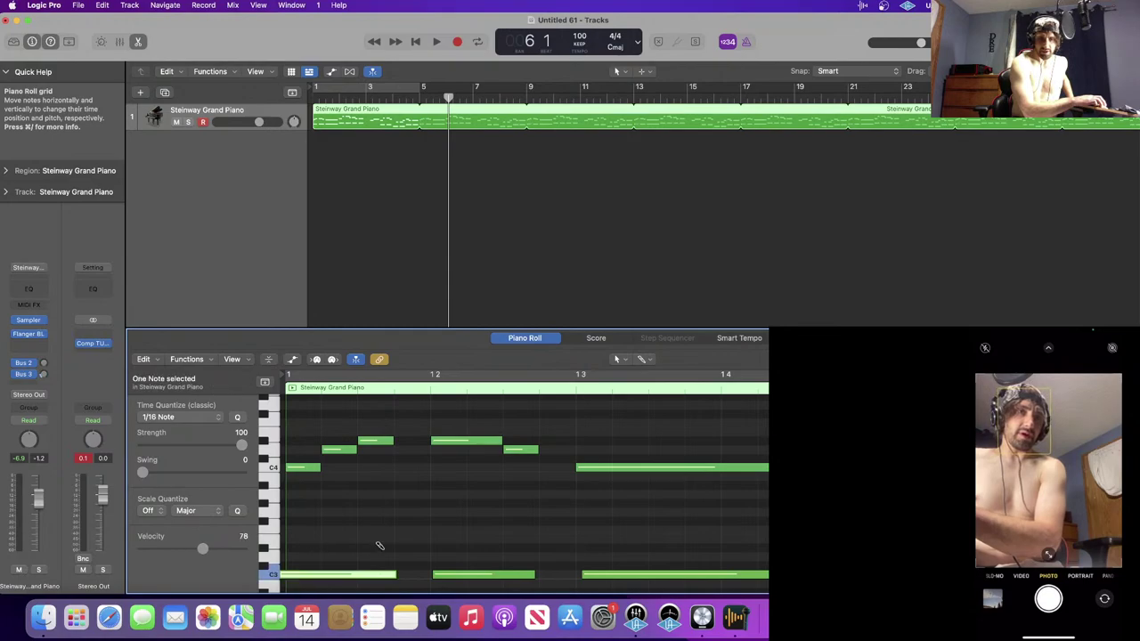
# - Redraw the C3 bass notes on beats 1 and 2 of bar 1, each exactly on the beat and three sixteenths long
pyautogui.click(306, 576)
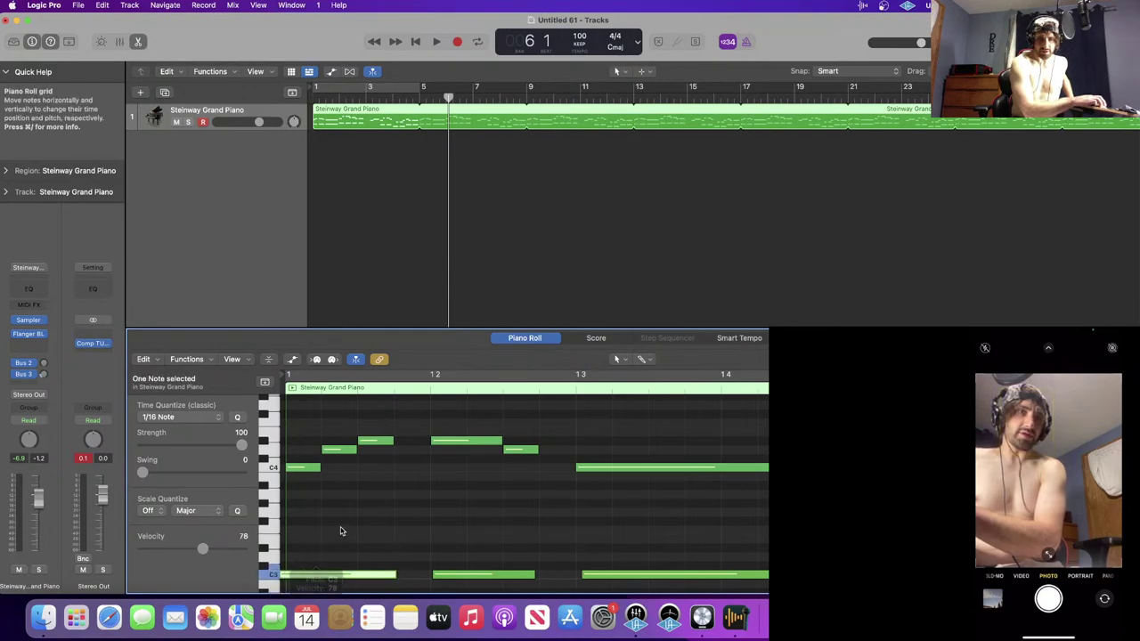
pyautogui.click(311, 574)
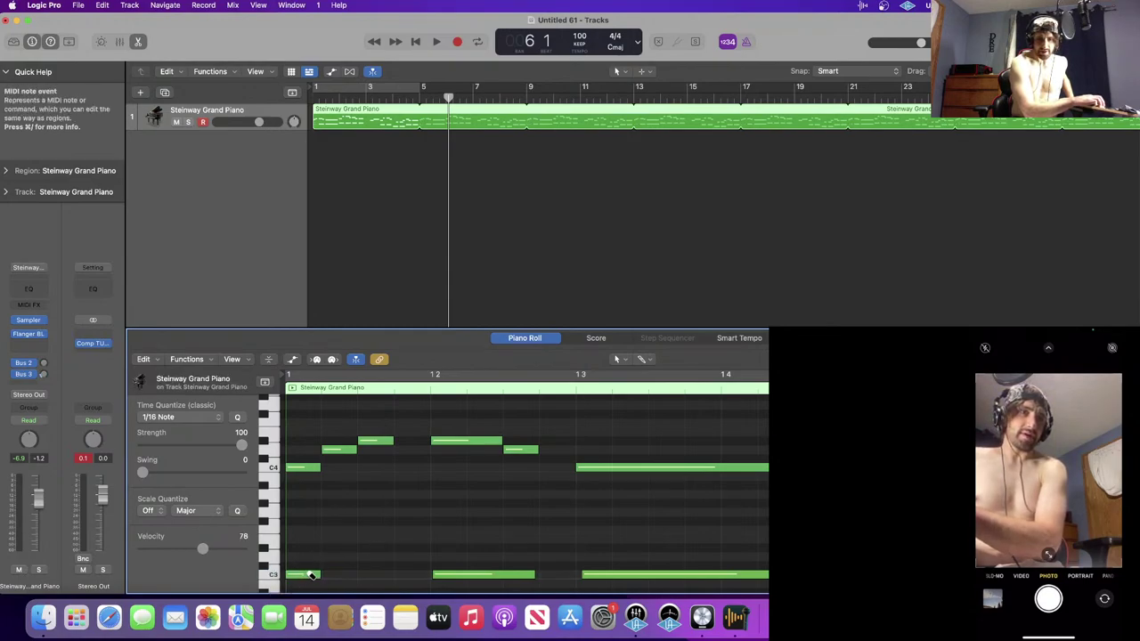
pyautogui.moveTo(316, 576); pyautogui.dragTo(388, 581)
pyautogui.click(310, 577)
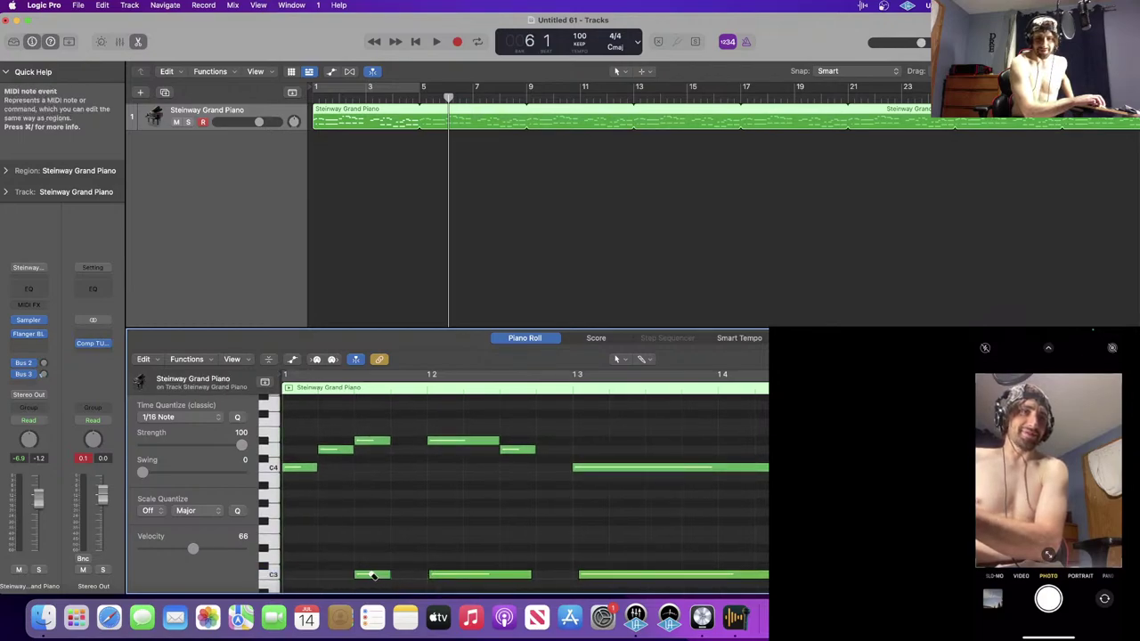
pyautogui.press('super+z')
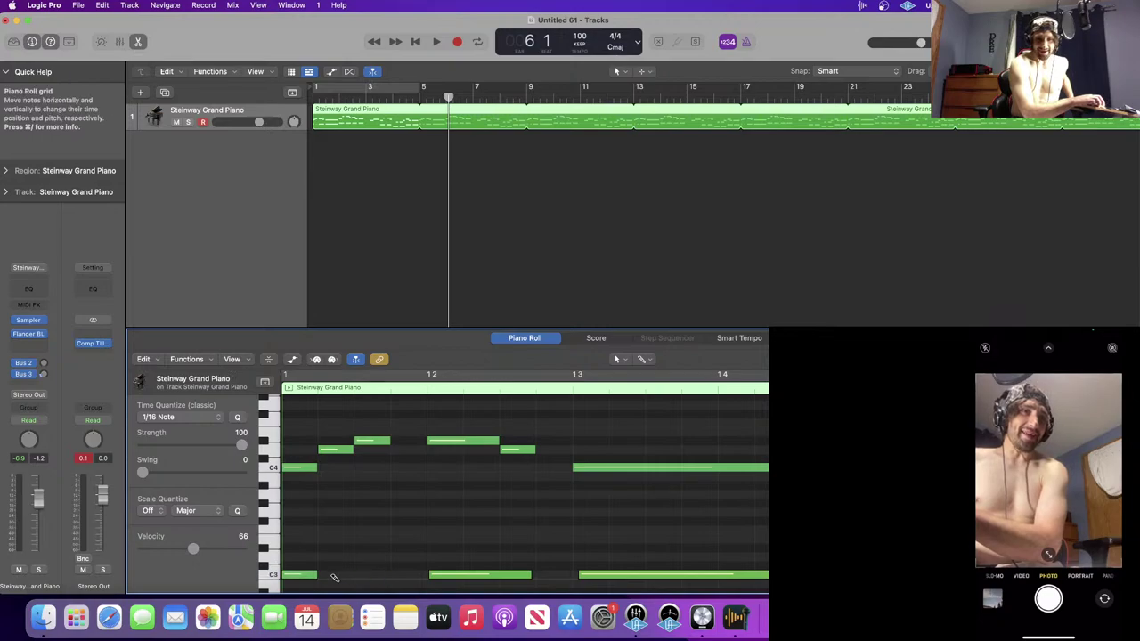
pyautogui.moveTo(313, 574); pyautogui.dragTo(389, 576)
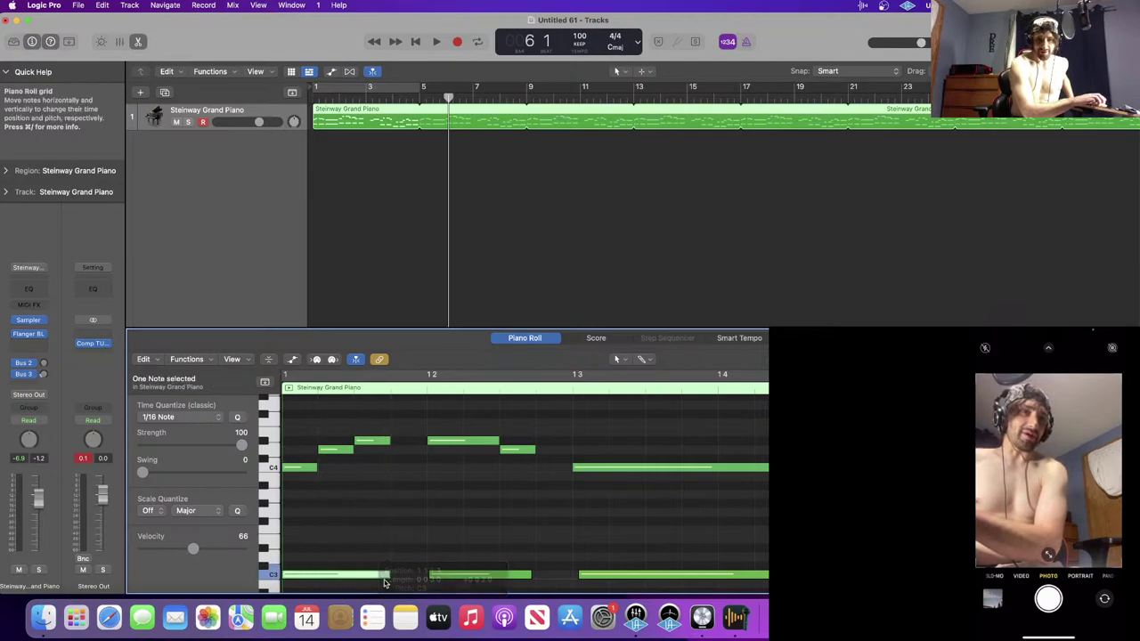
pyautogui.moveTo(529, 574)
pyautogui.mouseDown()
pyautogui.moveTo(460, 574)
pyautogui.moveTo(534, 575)
pyautogui.mouseUp()
# - Redraw the long C4 and C3 notes on beat 3 of bar 1 and stretch both to seven sixteenths
pyautogui.click(589, 469)
pyautogui.press('Delete')
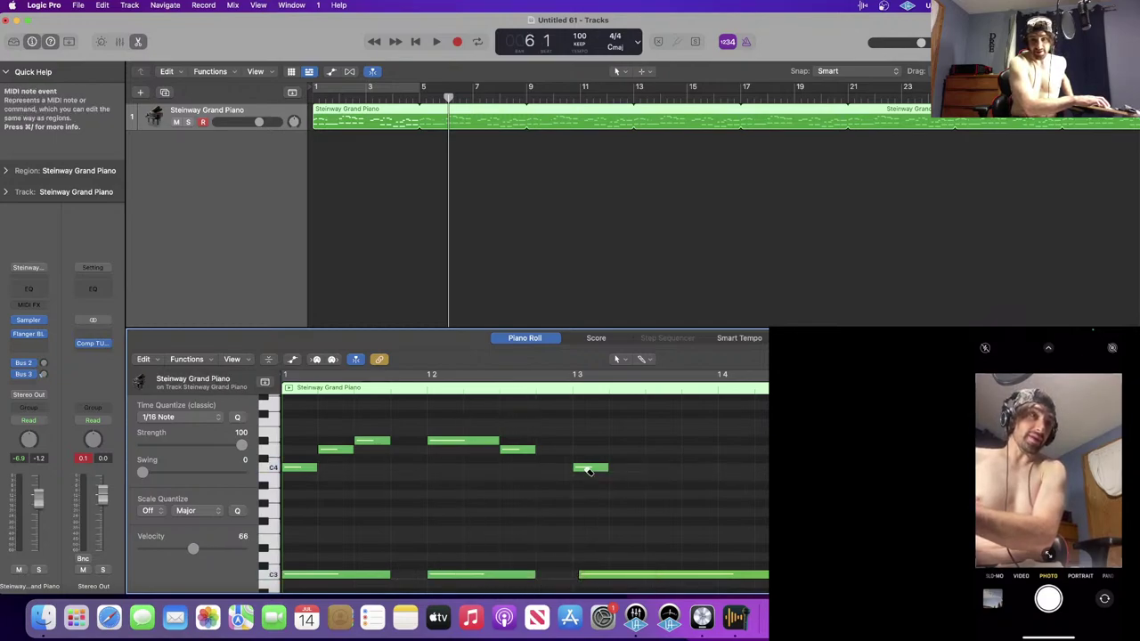
pyautogui.moveTo(605, 468); pyautogui.dragTo(783, 468)
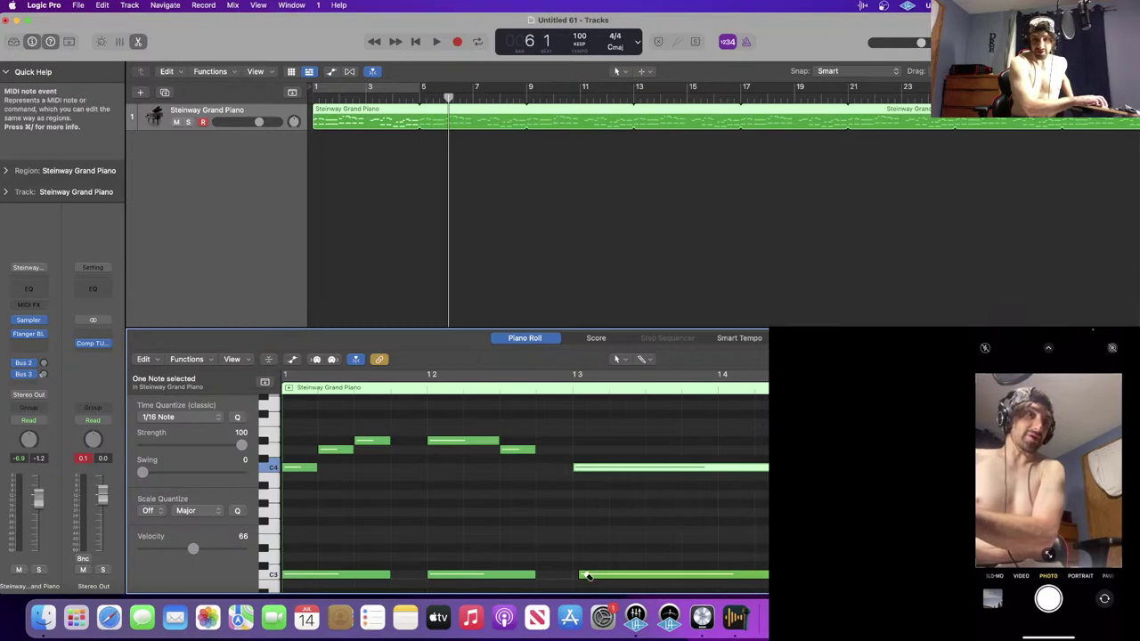
pyautogui.moveTo(586, 576); pyautogui.dragTo(573, 575)
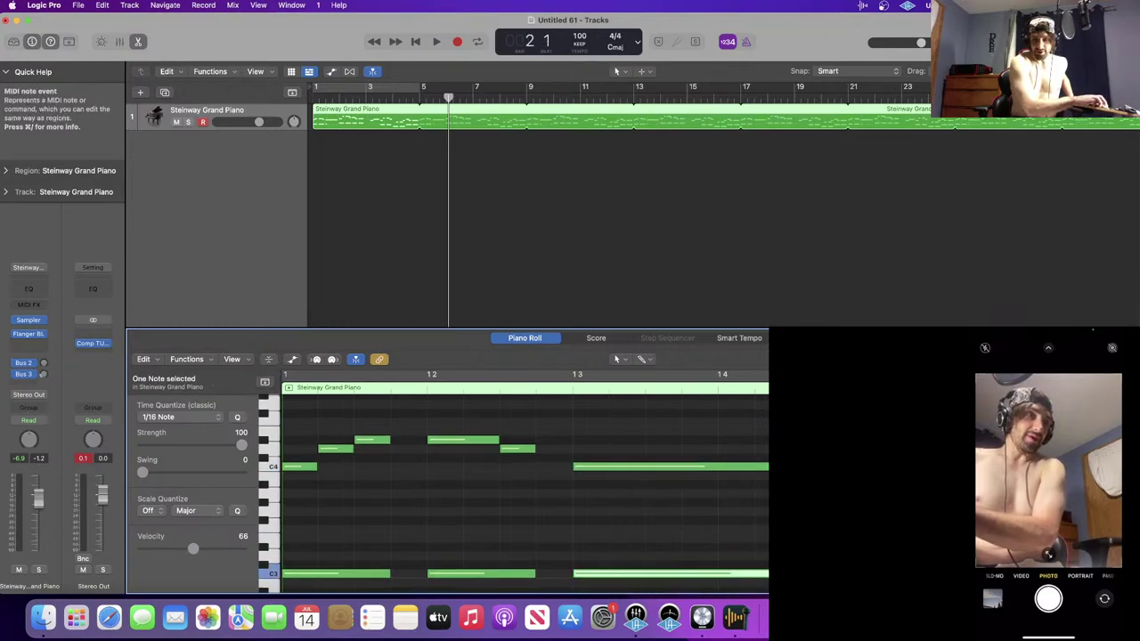
pyautogui.moveTo(872, 574); pyautogui.dragTo(817, 574)
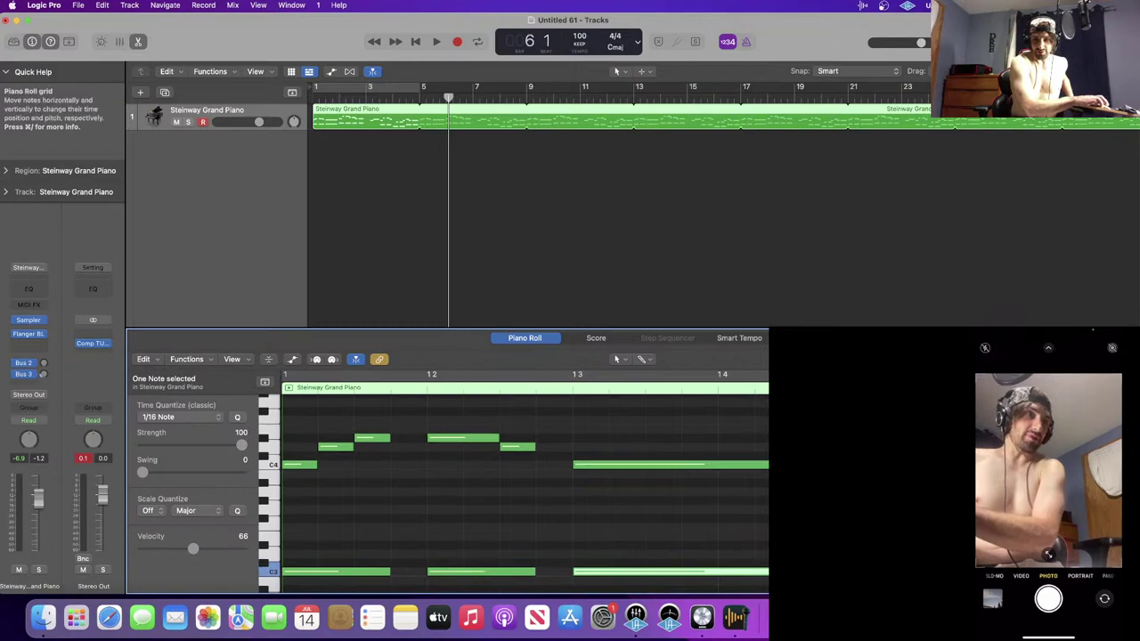
# - Redraw the D#4 and D#3 notes at the start of bar 2 on the grid, two and three sixteenths long
pyautogui.hscroll(5, 525, 481)
pyautogui.click(761, 439)
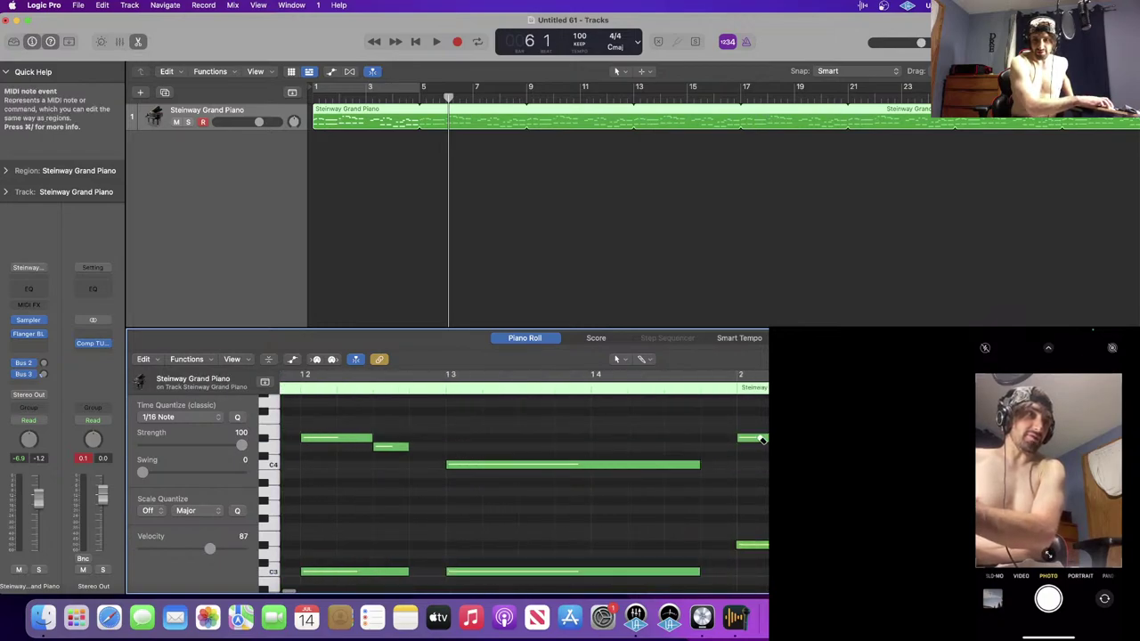
pyautogui.click(759, 437)
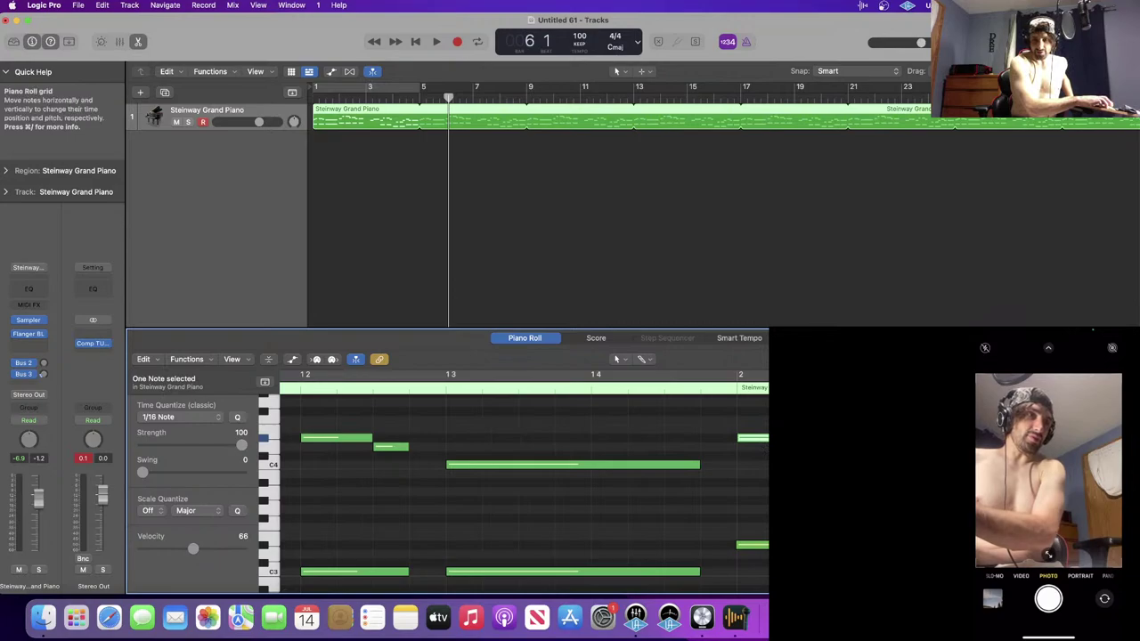
pyautogui.keyDown('super'); pyautogui.click(749, 545); pyautogui.keyUp('super')
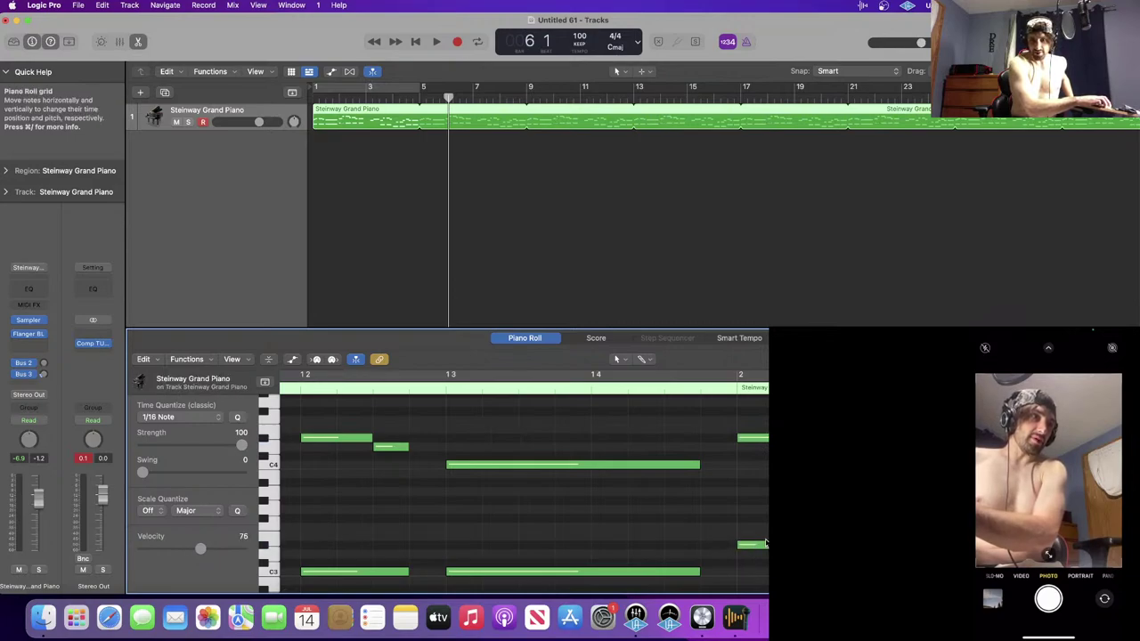
pyautogui.click(752, 545)
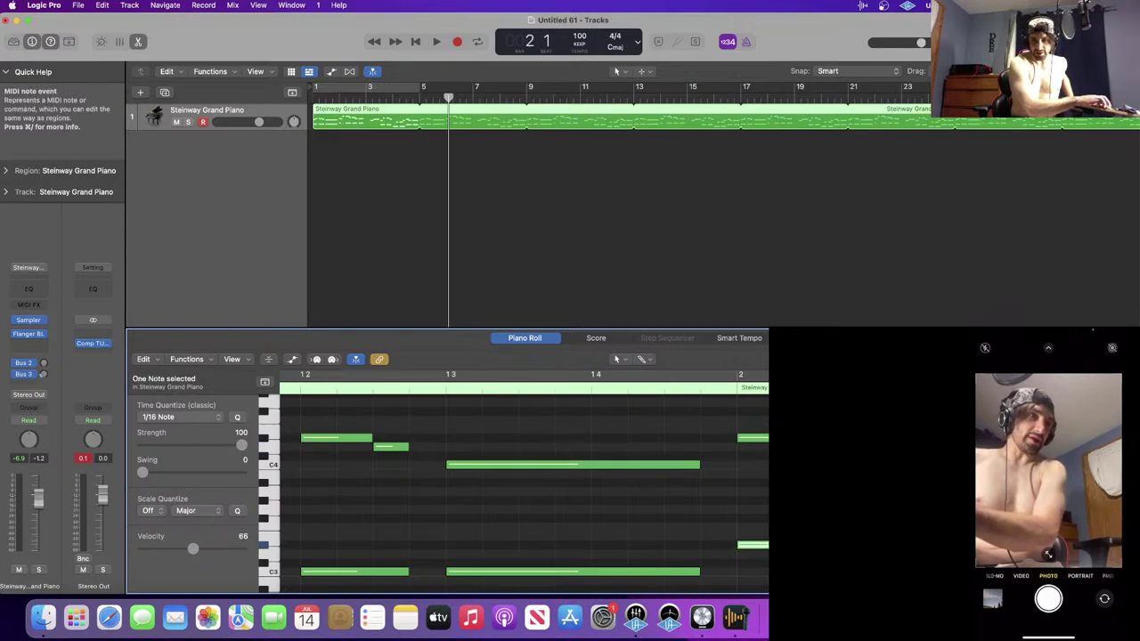
pyautogui.click(749, 525)
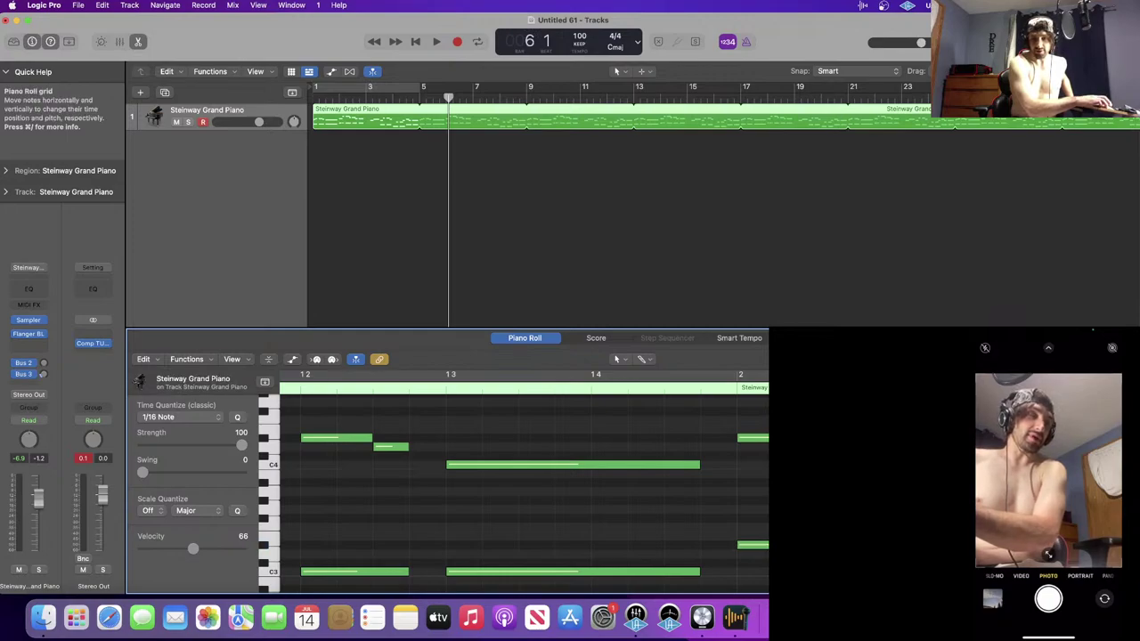
pyautogui.hscroll(3, 526, 481)
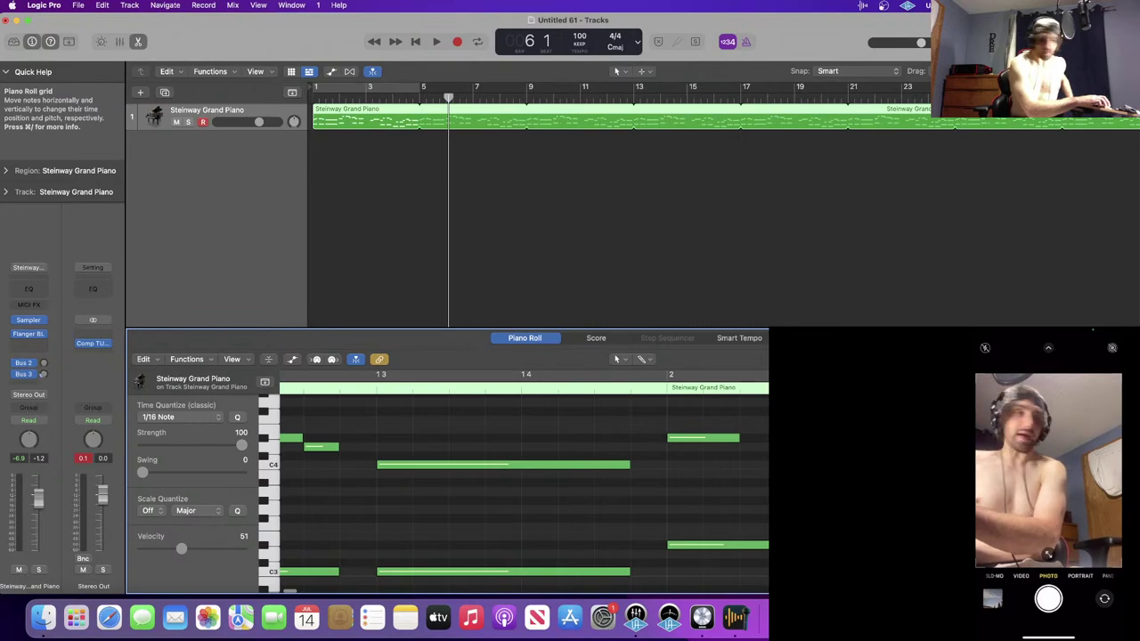
pyautogui.click(752, 545)
pyautogui.press('Escape')
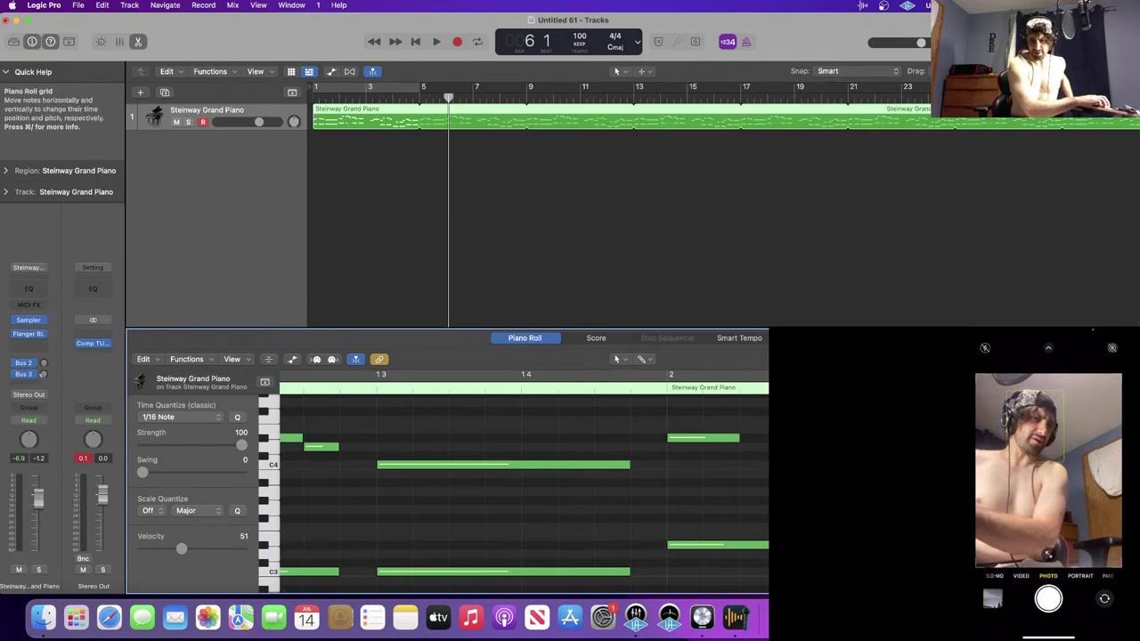
pyautogui.click(772, 545)
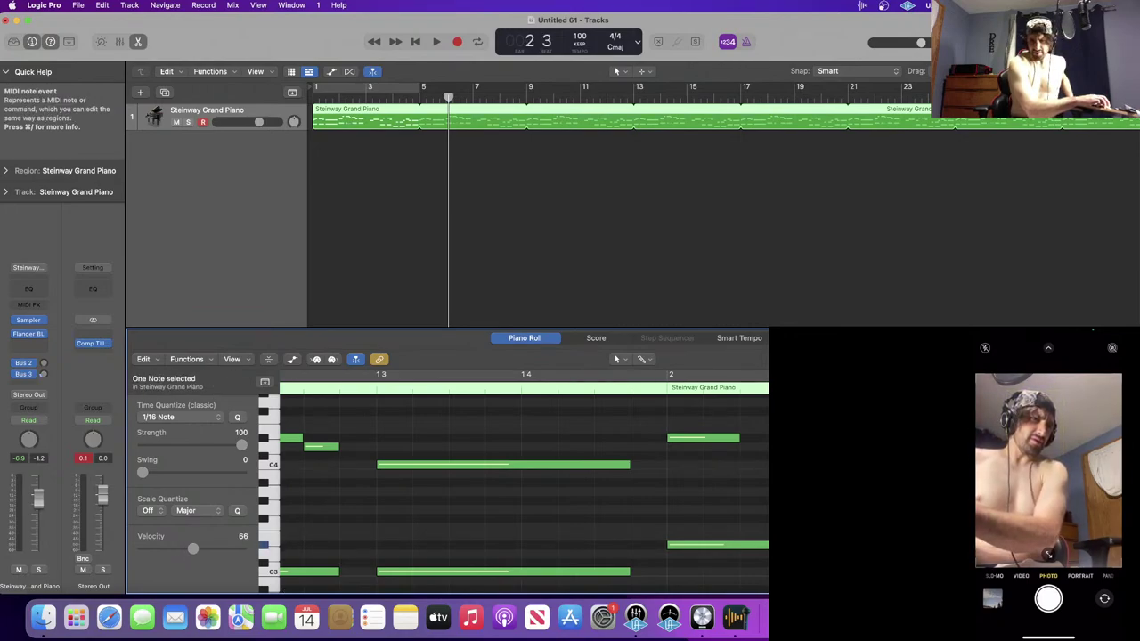
# - Replace the A#4 and F#4 melody notes in bar 2 with notes aligned to the sixteenth grid
pyautogui.scroll(3, 524, 494)
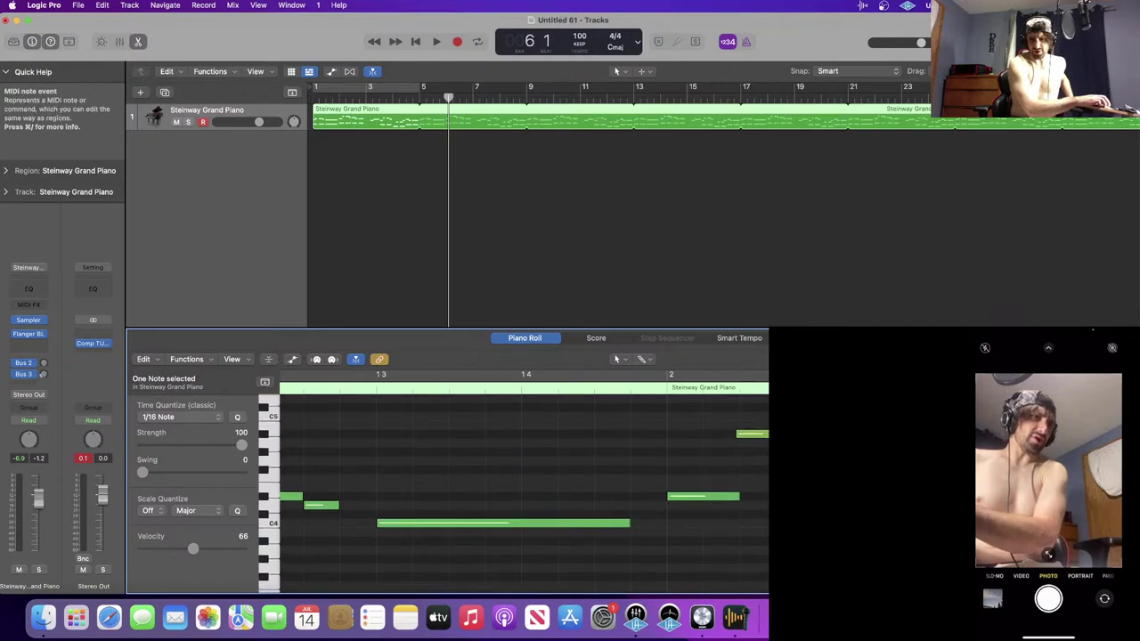
pyautogui.click(773, 454)
pyautogui.click(764, 435)
pyautogui.press('Delete')
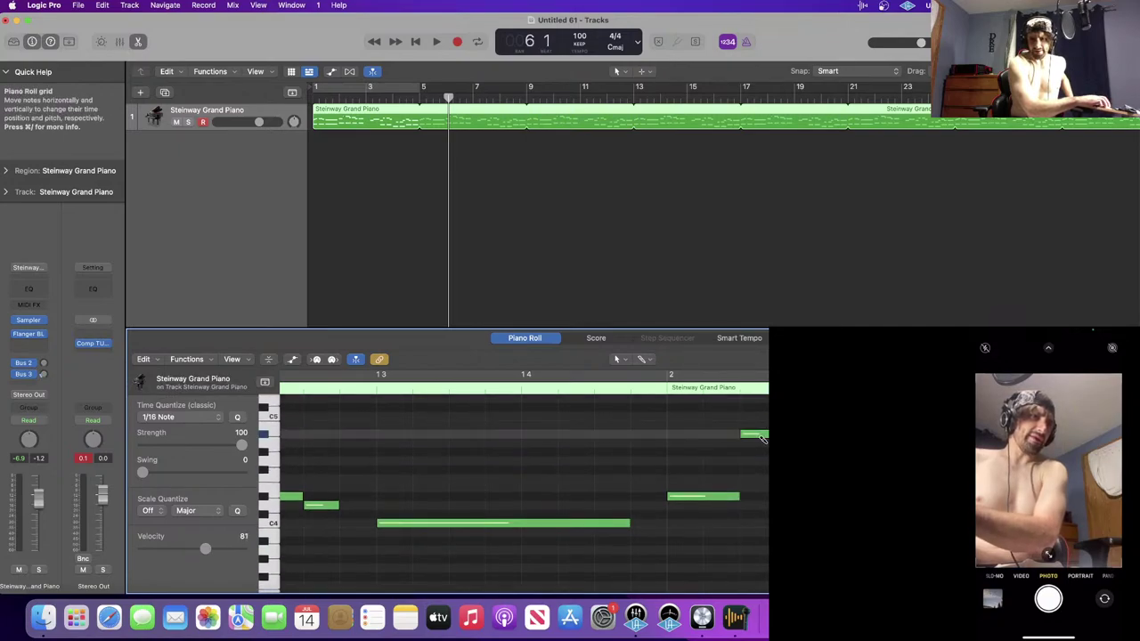
pyautogui.click(771, 434)
pyautogui.press('Delete')
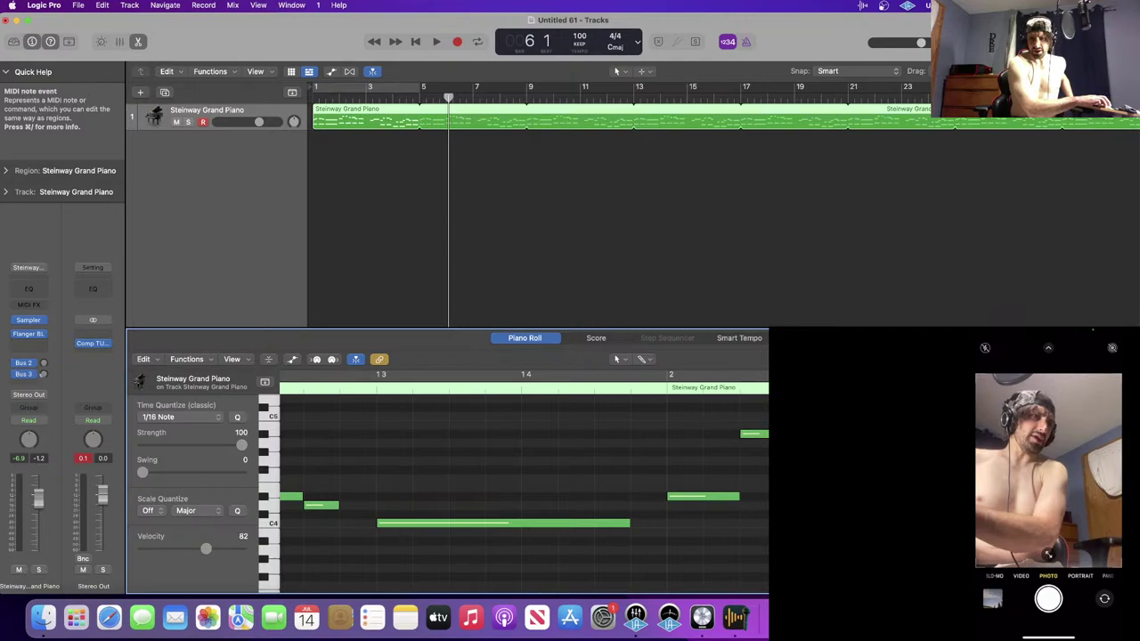
pyautogui.click(828, 434)
pyautogui.press('Delete')
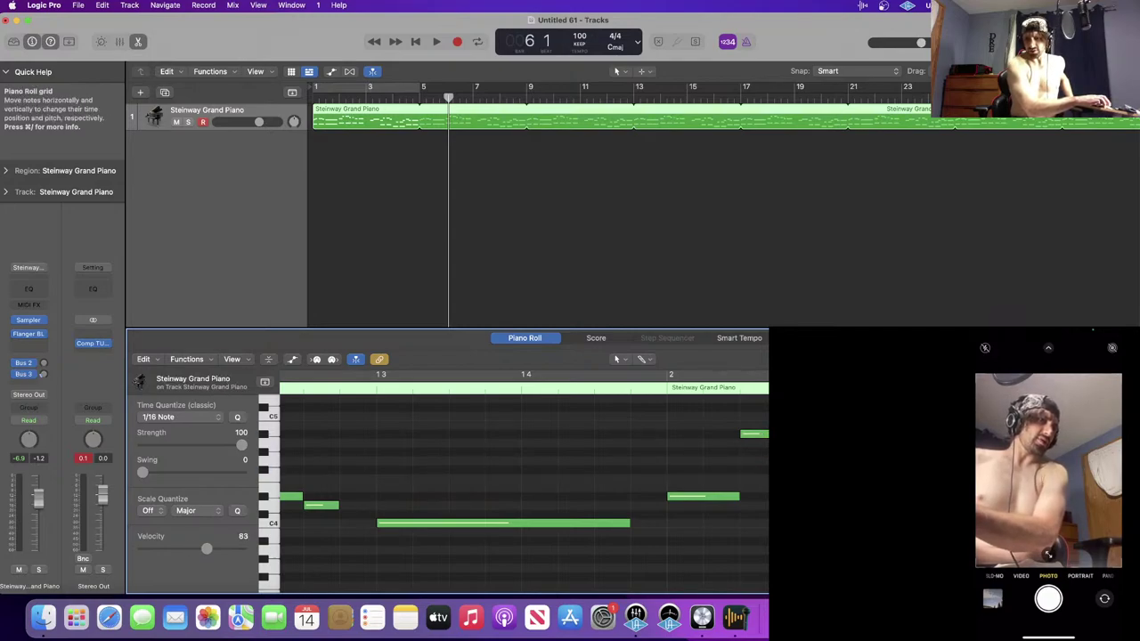
pyautogui.click(828, 469)
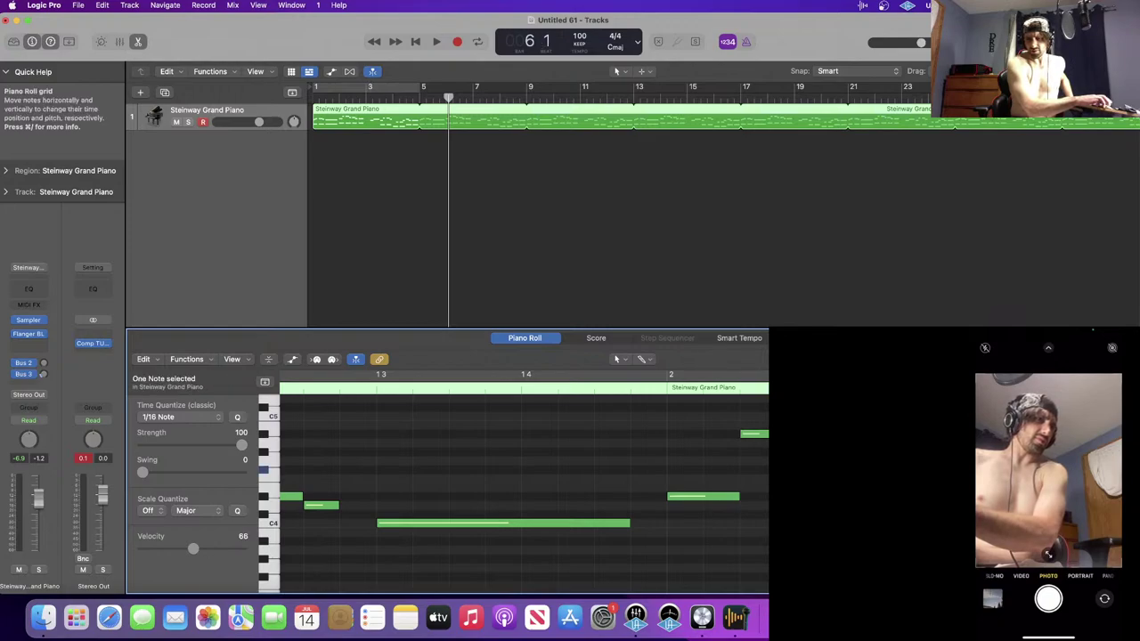
pyautogui.press('Delete')
# - Redraw the D#4 and D#3 notes on beat 4 of bar 2, each three sixteenths long
pyautogui.hscroll(5, 828, 469)
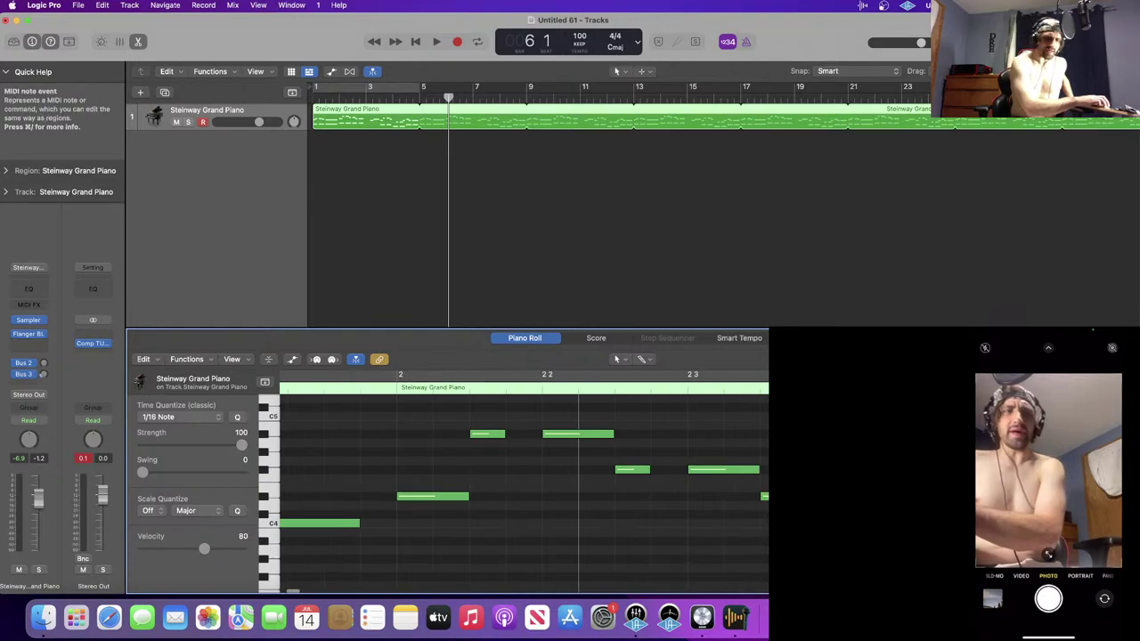
pyautogui.click(856, 496)
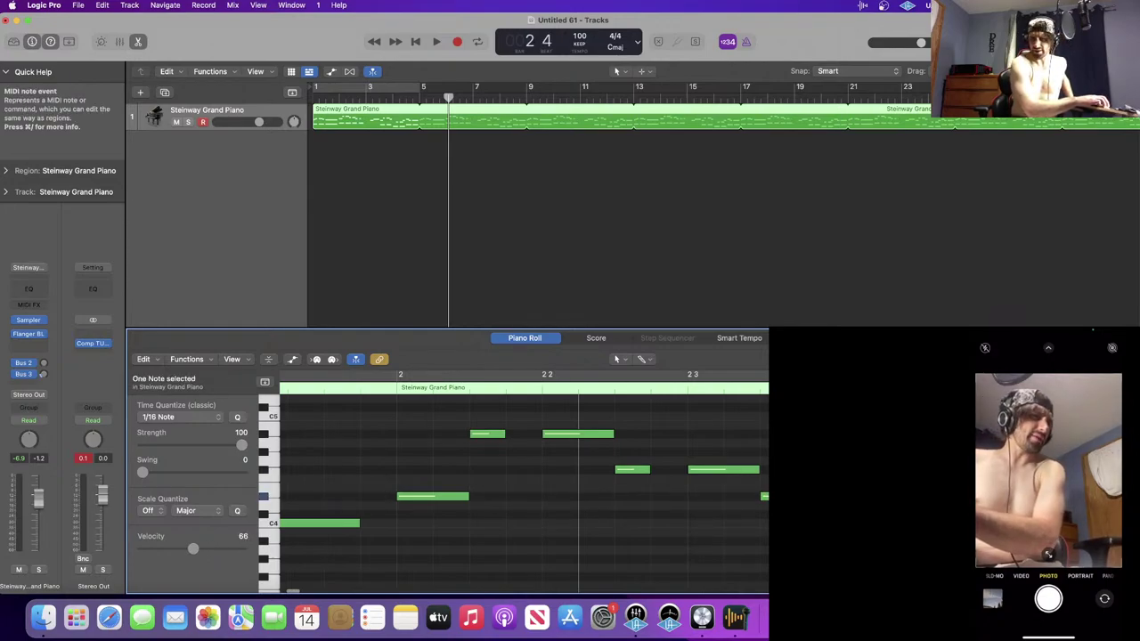
pyautogui.scroll(-8, 523, 494)
pyautogui.scroll(4, 523, 494)
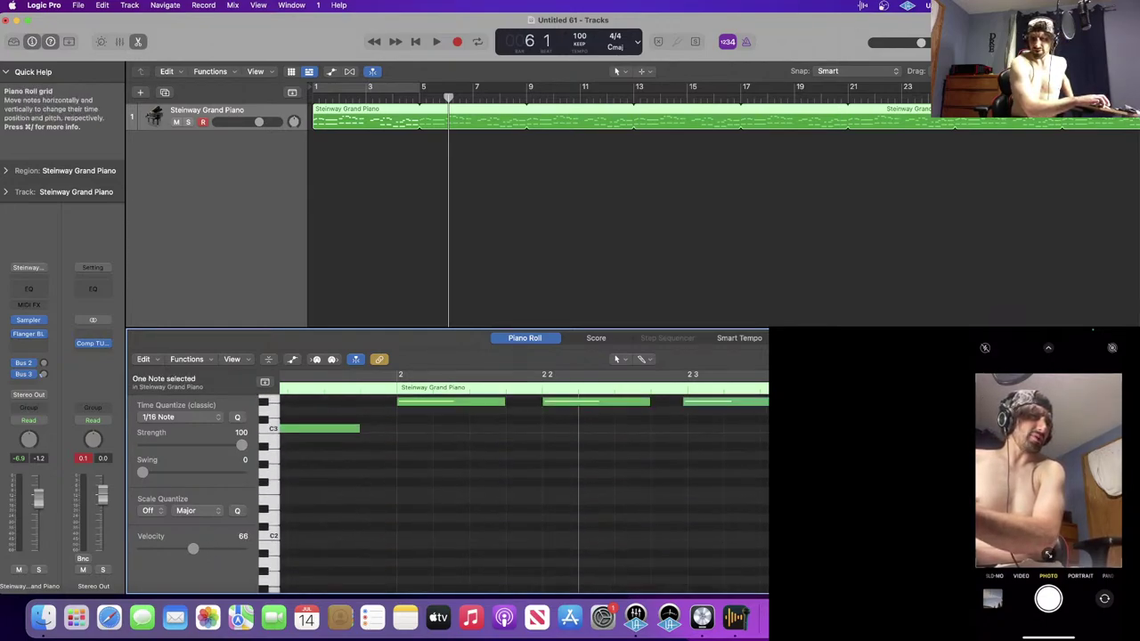
pyautogui.click(856, 479)
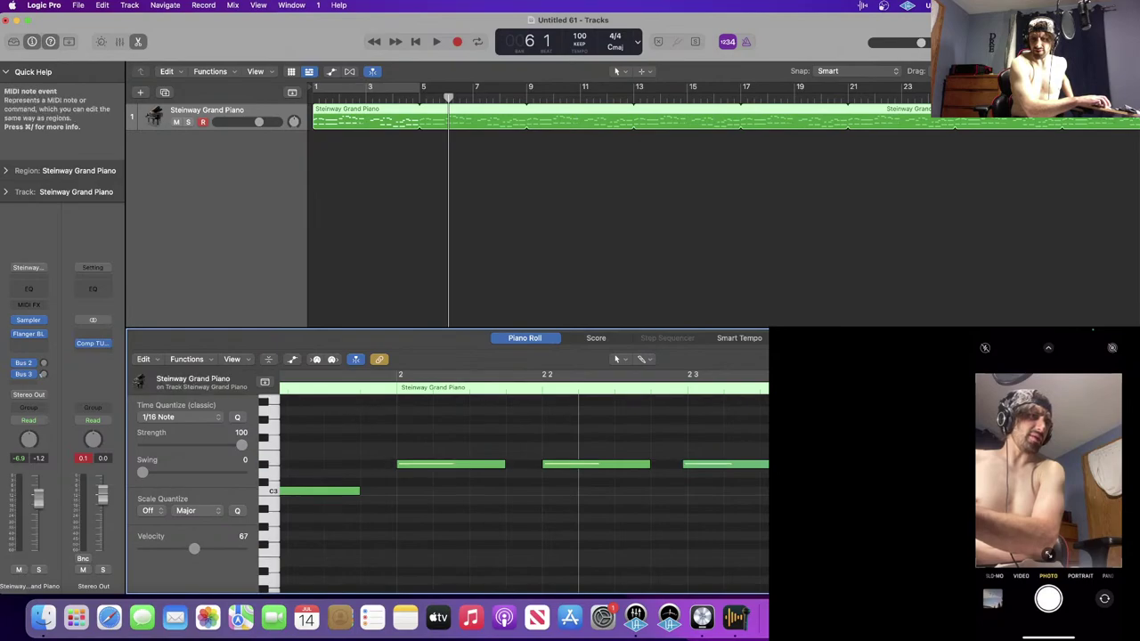
pyautogui.click(857, 463)
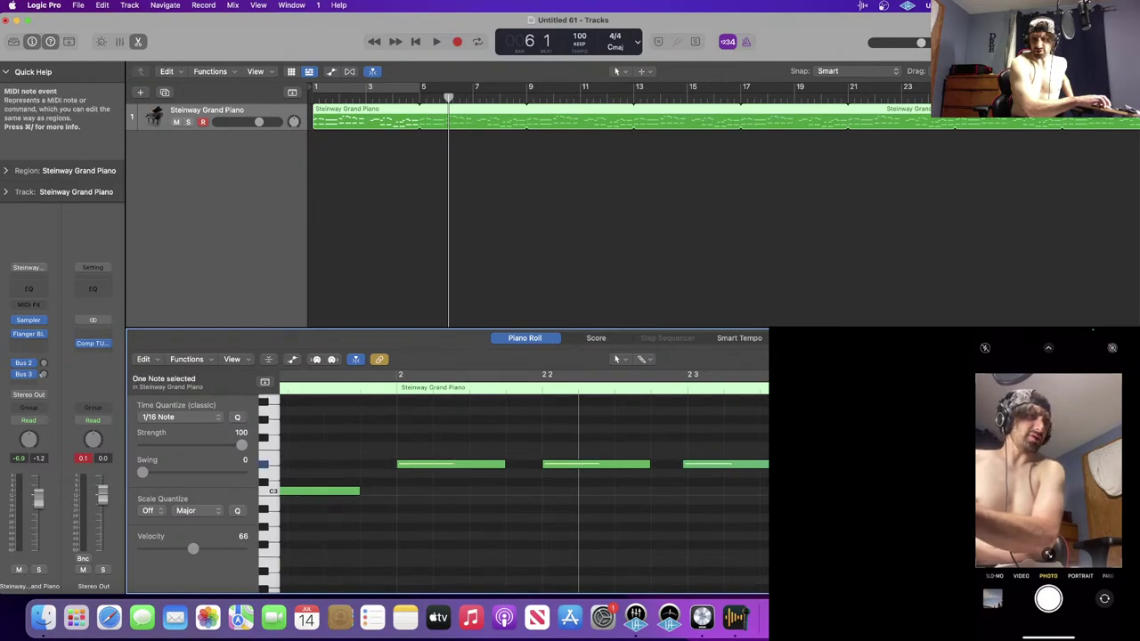
pyautogui.scroll(4, 524, 494)
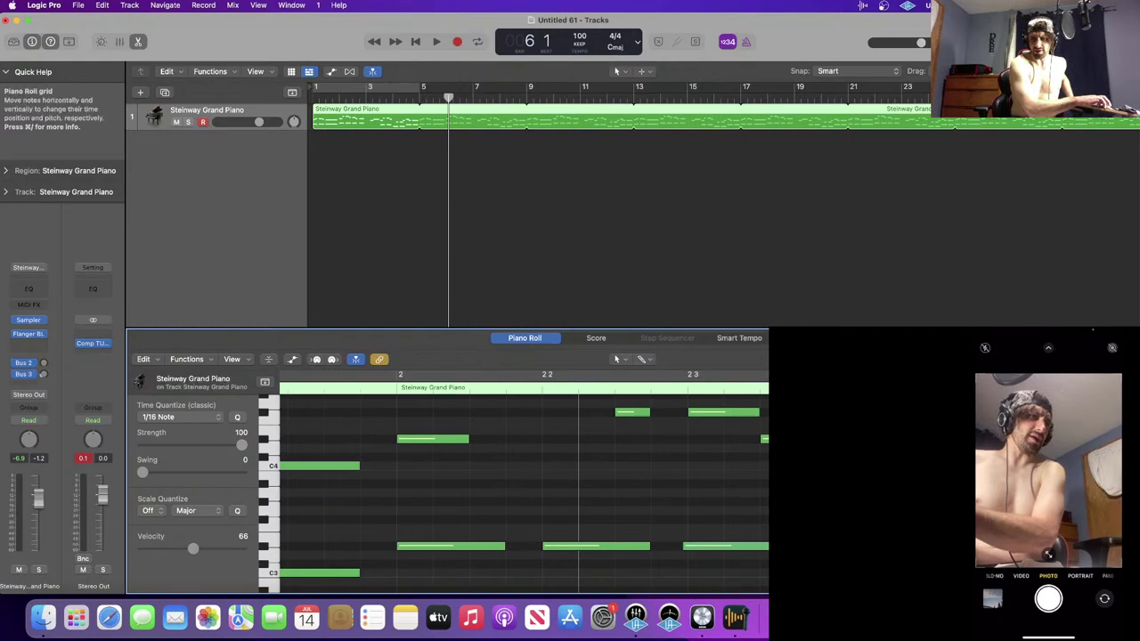
pyautogui.hscroll(5, 525, 481)
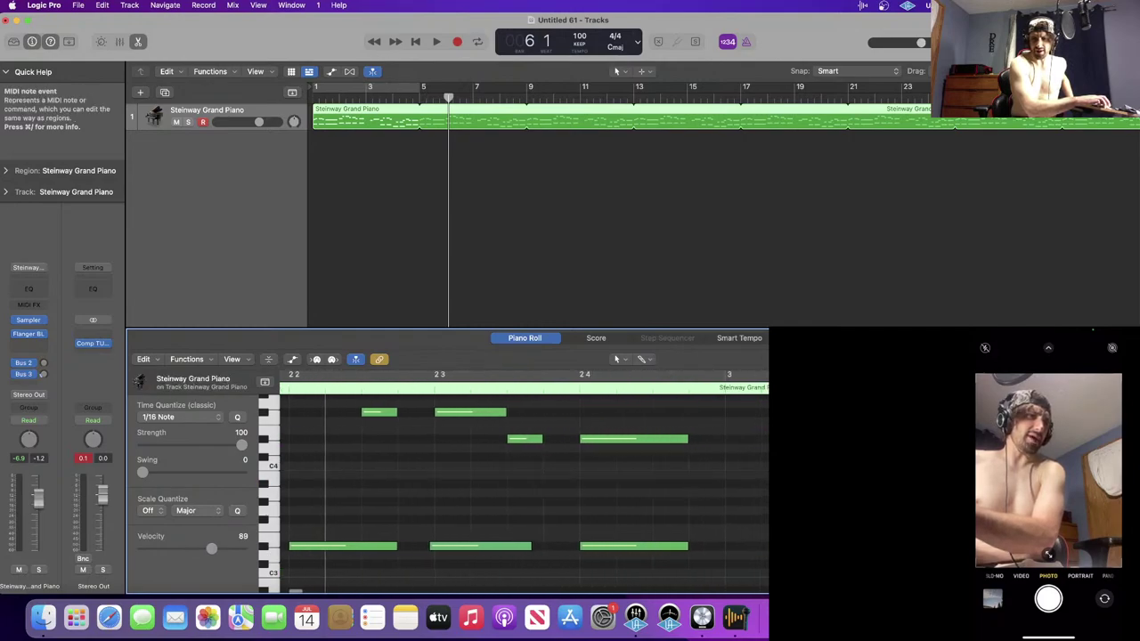
# - Redraw the A#3 note on bar 3's third sixteenth, two sixteenths long, and the C#4 one sixteenth after beat 2, three sixteenths long
pyautogui.click(815, 439)
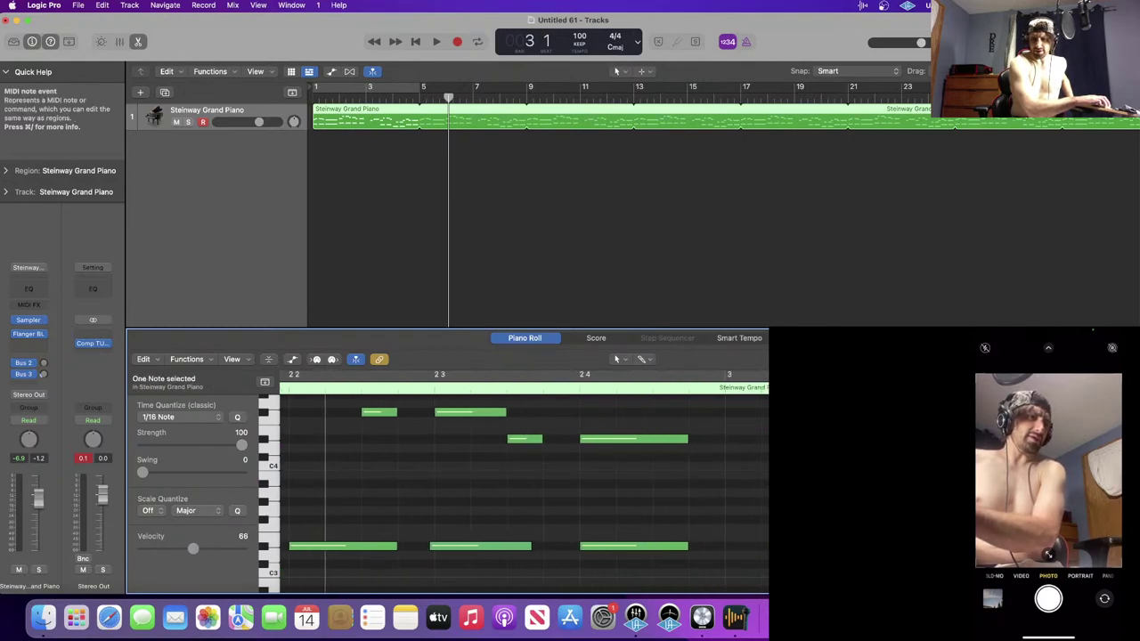
pyautogui.hscroll(3, 767, 539)
pyautogui.scroll(-3, 767, 538)
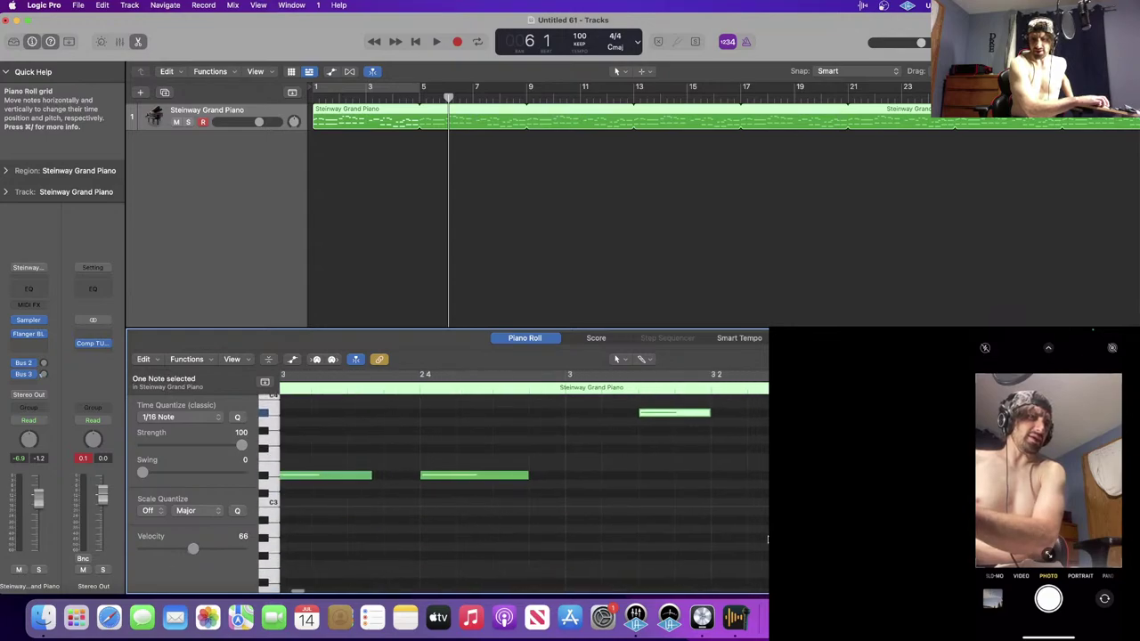
pyautogui.scroll(3, 767, 539)
pyautogui.keyDown('super'); pyautogui.click(742, 446); pyautogui.keyUp('super')
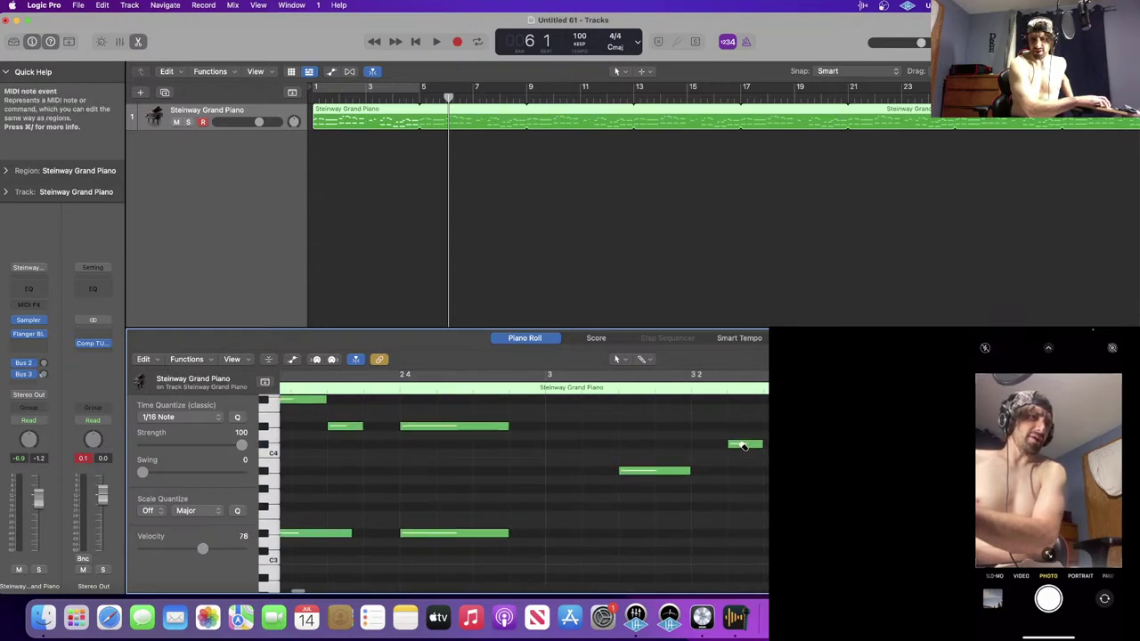
pyautogui.moveTo(759, 443); pyautogui.dragTo(775, 443)
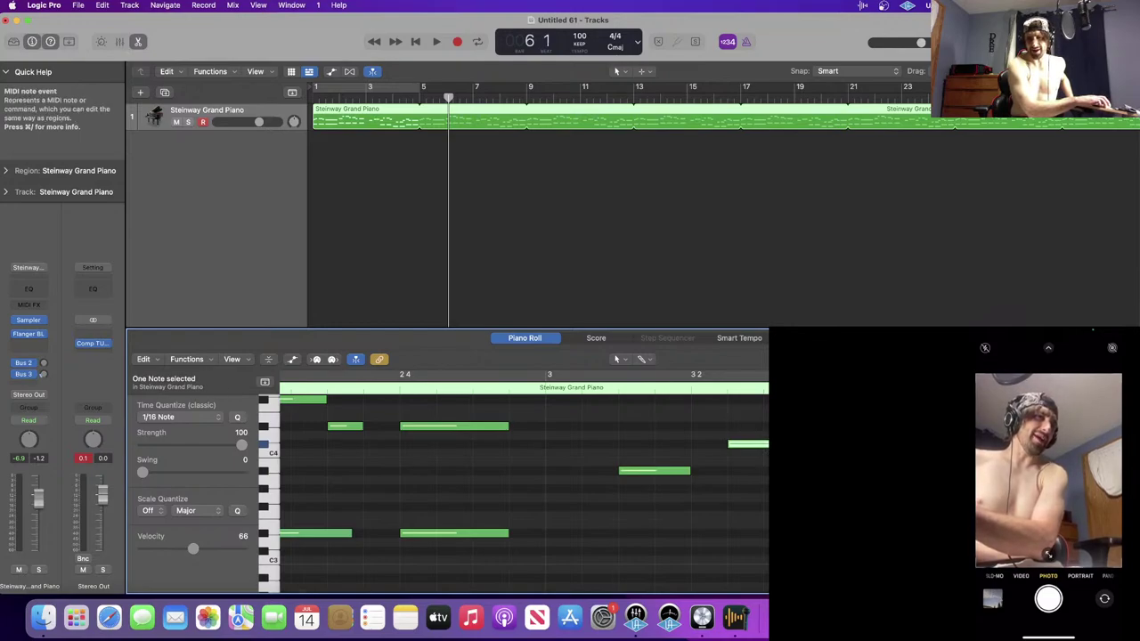
pyautogui.click(787, 463)
# - Redraw the A#2 and A#3 notes on the second sixteenth of beat 3 in bar 3, three sixteenths and one sixteenth long
pyautogui.scroll(-2, 523, 493)
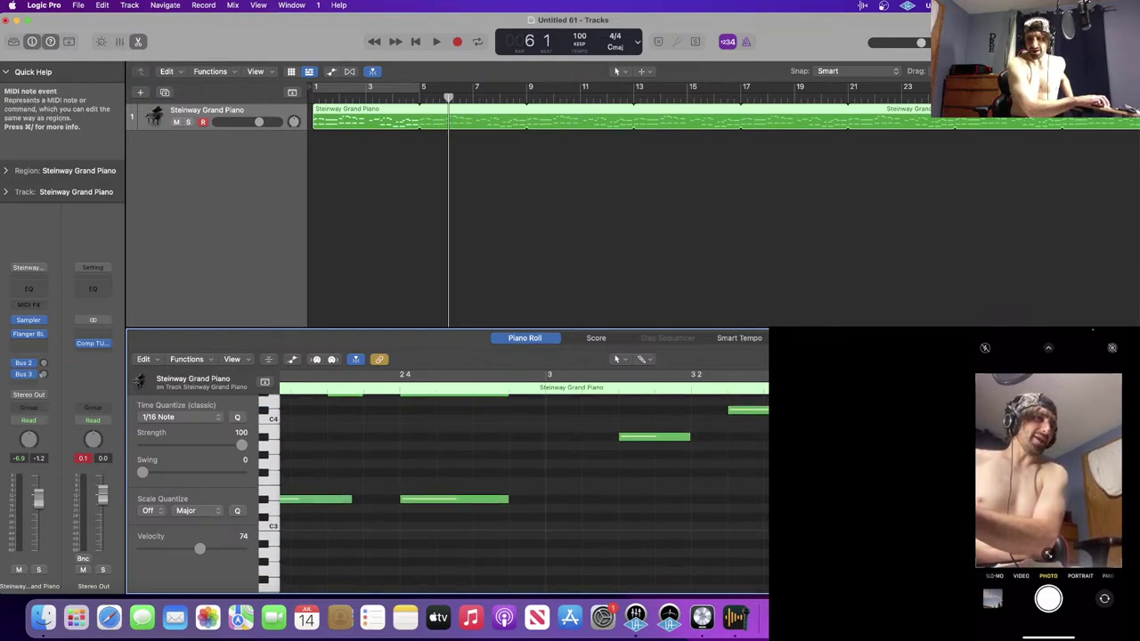
pyautogui.click(852, 544)
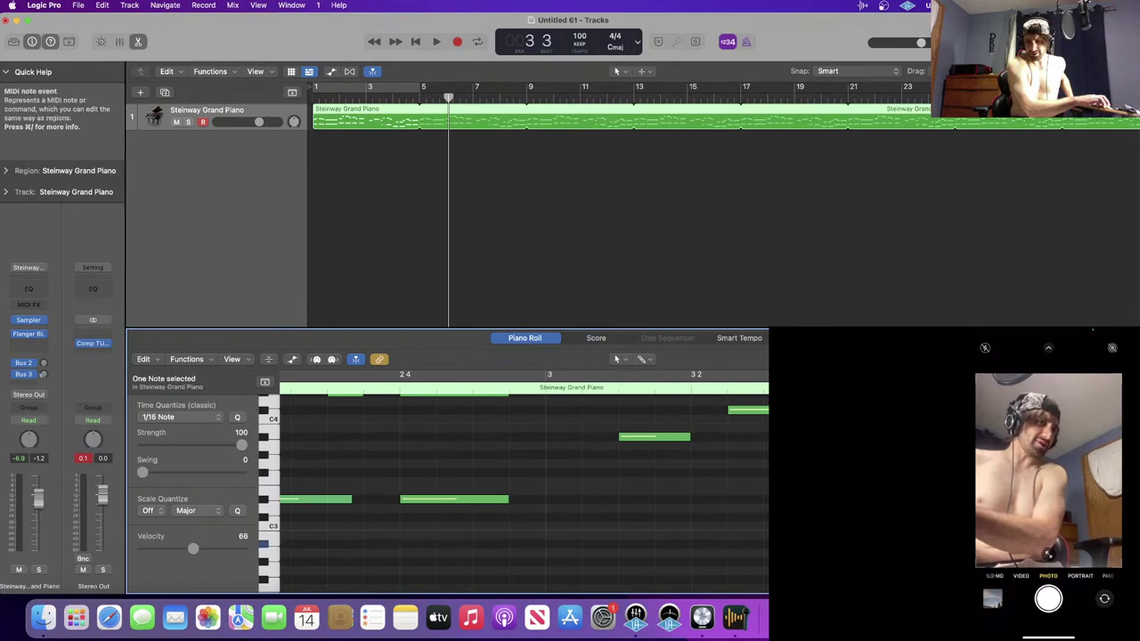
pyautogui.press('Delete')
pyautogui.scroll(6, 523, 493)
pyautogui.hscroll(3, 524, 494)
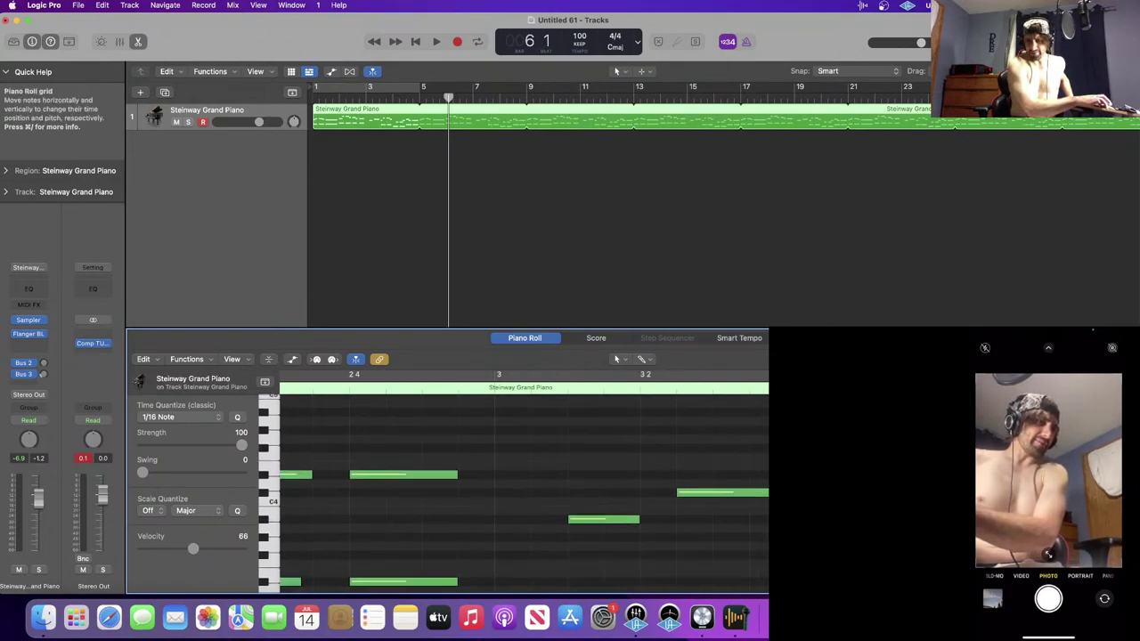
pyautogui.click(853, 523)
pyautogui.press('Delete')
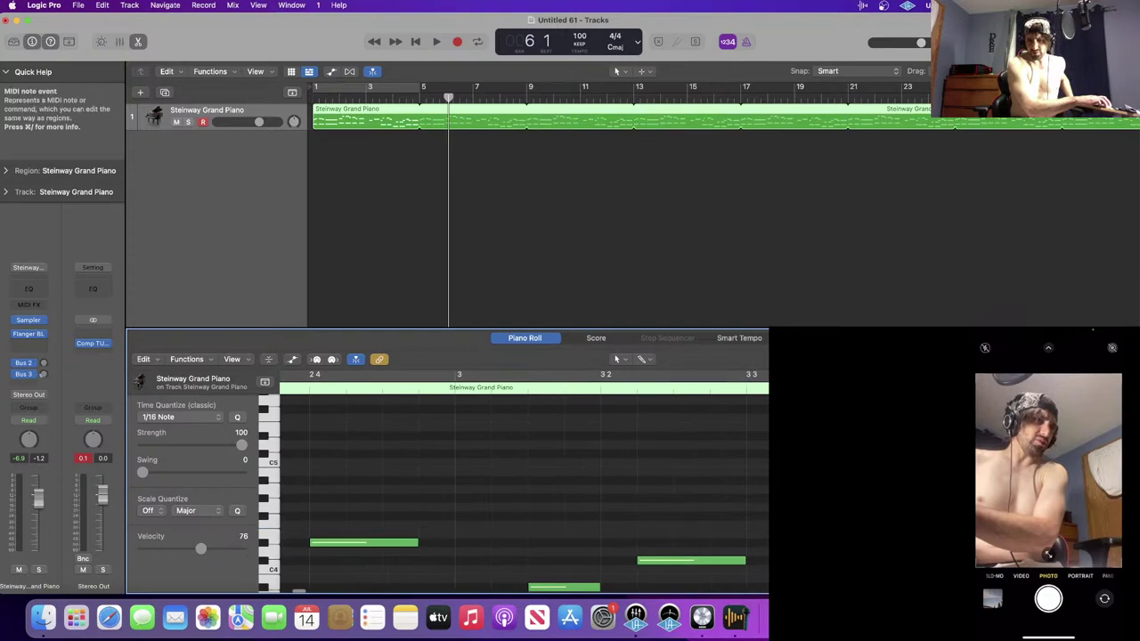
# - Redraw two F4 notes in bar 3, on the third sixteenth of beat 3 and on beat 4, each two sixteenths long
pyautogui.press('Right')
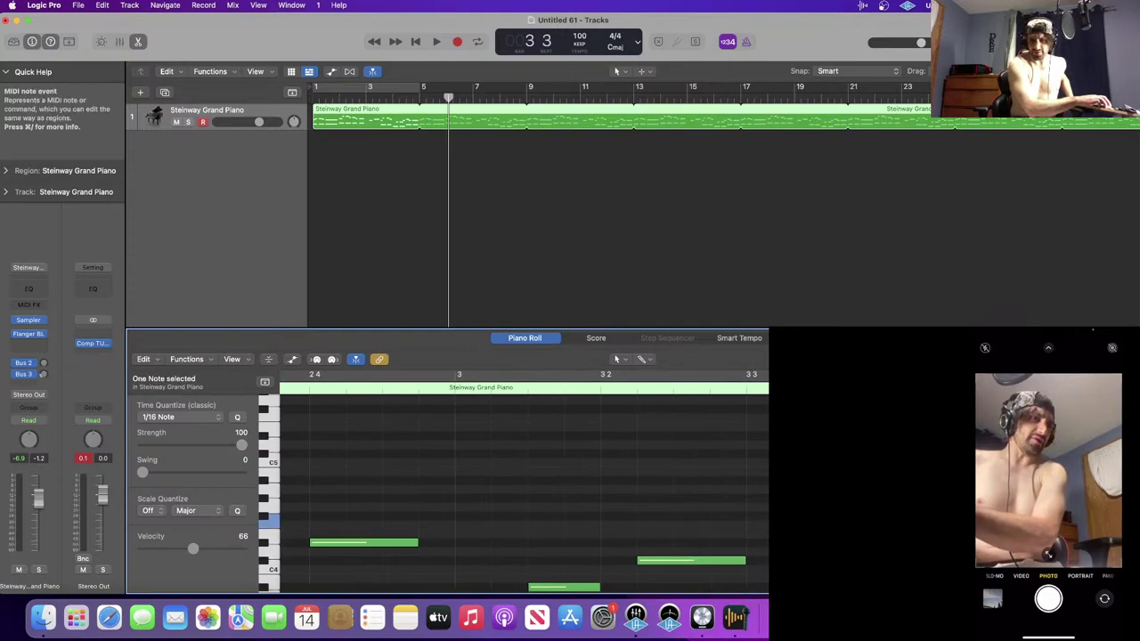
pyautogui.press('Delete')
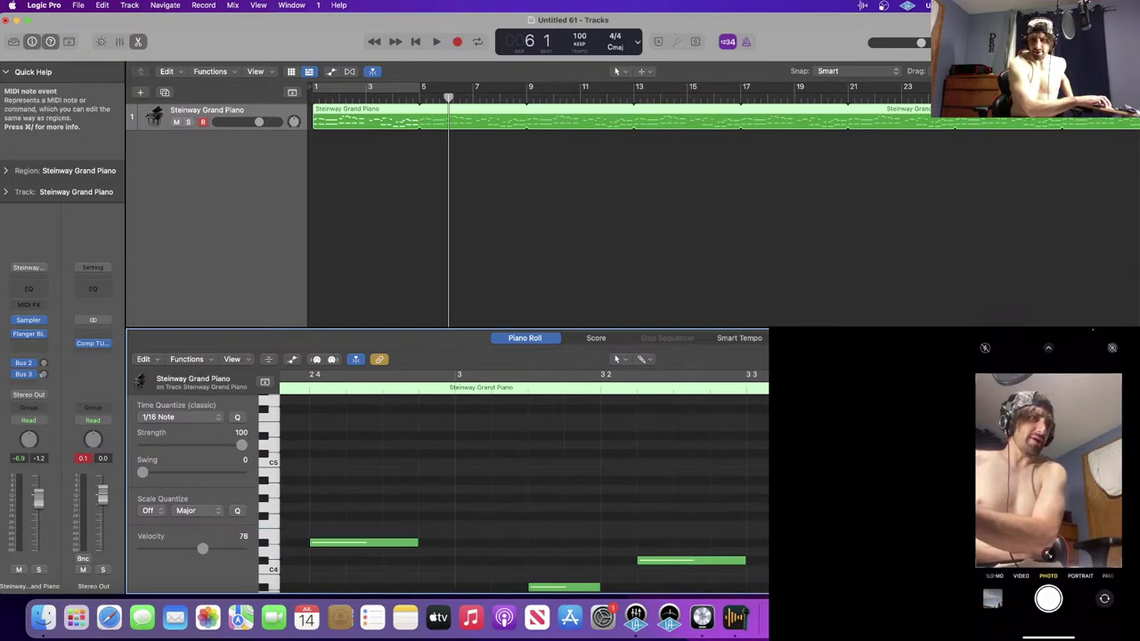
pyautogui.click(903, 523)
pyautogui.hscroll(2, 523, 490)
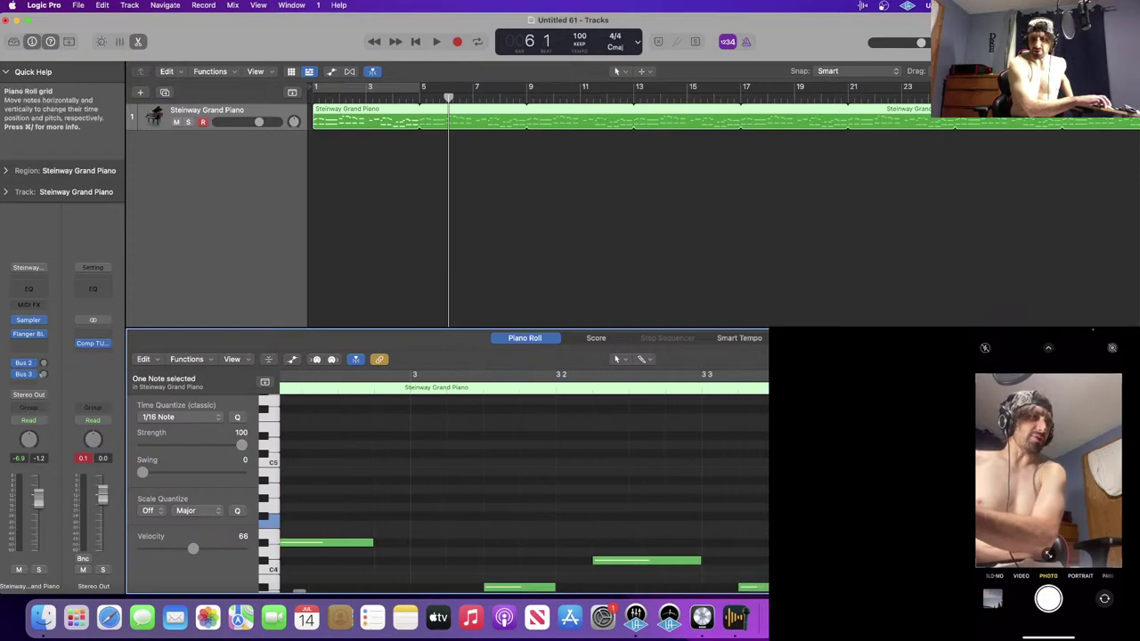
# - Redraw the two-sixteenth C#4 on the third sixteenth of beat 4 in bar 3 and the three-sixteenth A#2 on beat 4
pyautogui.press('Delete')
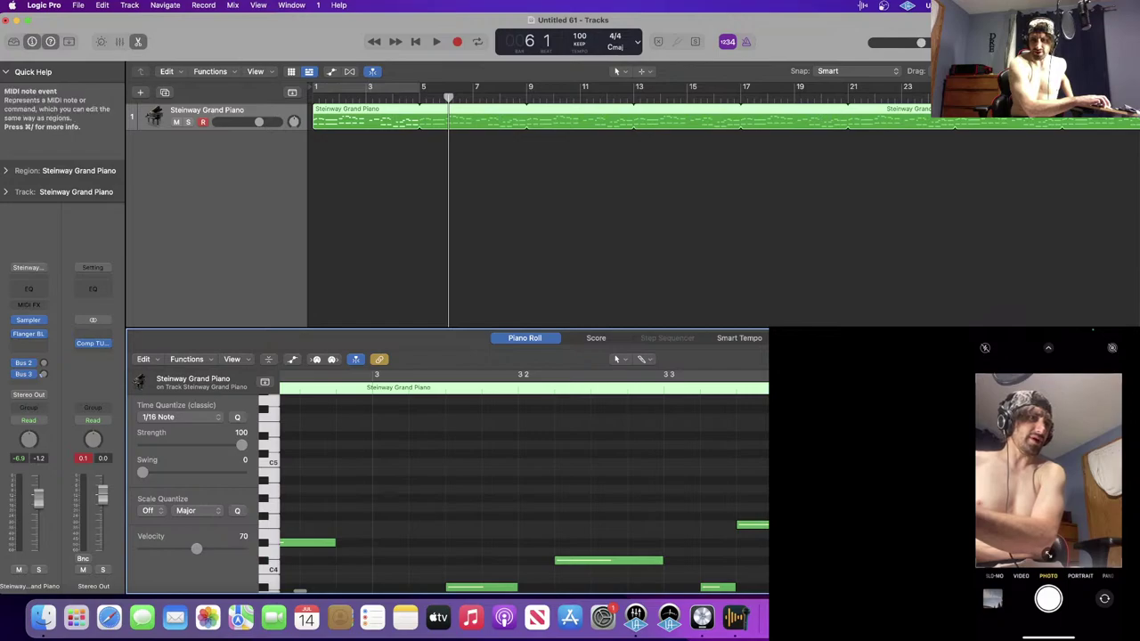
pyautogui.click(833, 560)
pyautogui.scroll(-5, 514, 493)
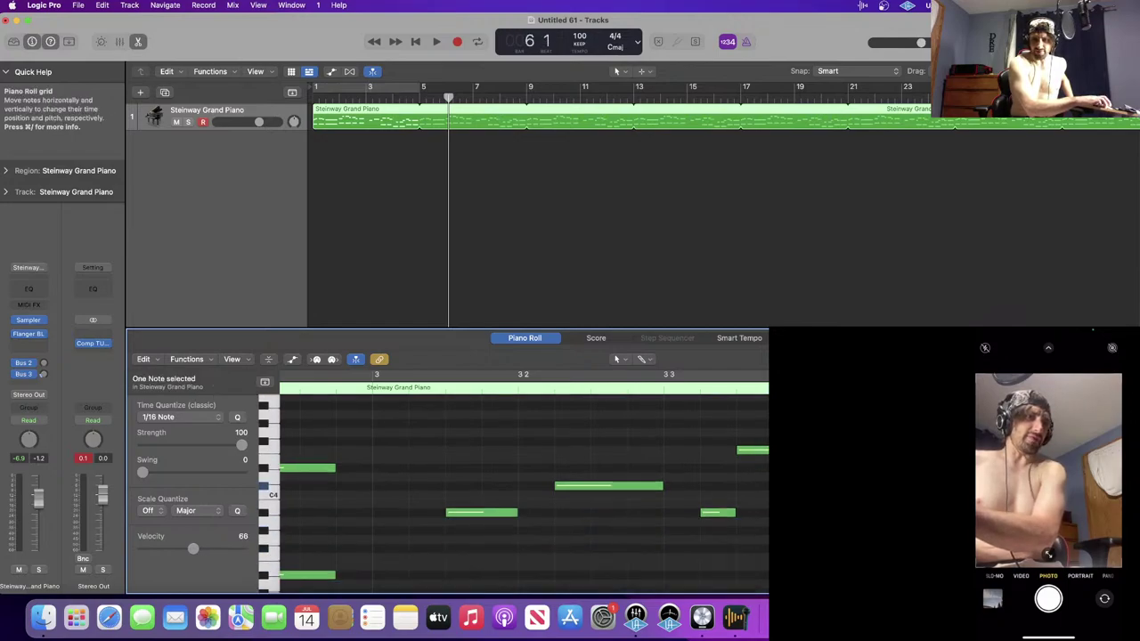
pyautogui.click(805, 525)
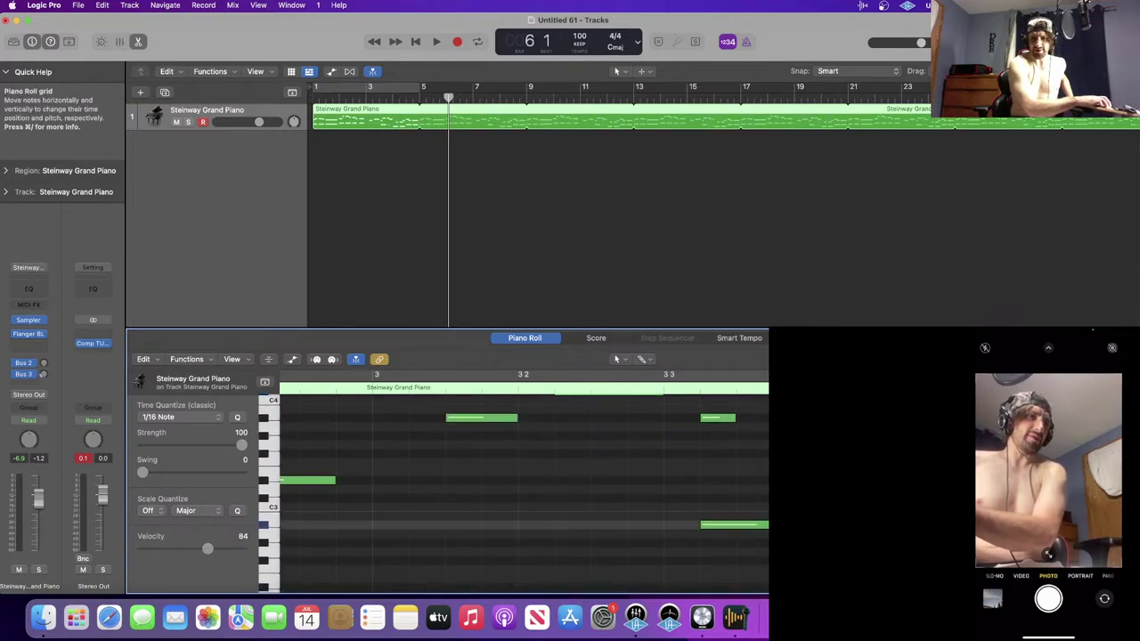
pyautogui.click(833, 524)
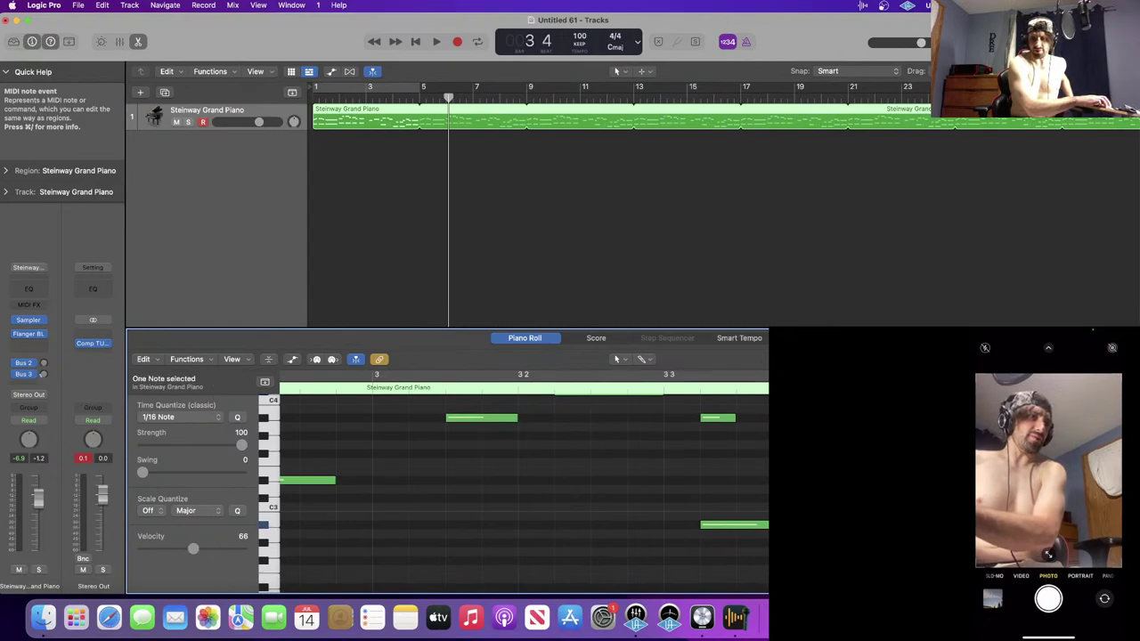
pyautogui.click(819, 508)
# - Redraw the F#2 note at the start of bar 4, about three sixteenths long, and a one-sixteenth F#3 on the bar's third sixteenth
pyautogui.hscroll(1, 514, 493)
pyautogui.scroll(3, 514, 493)
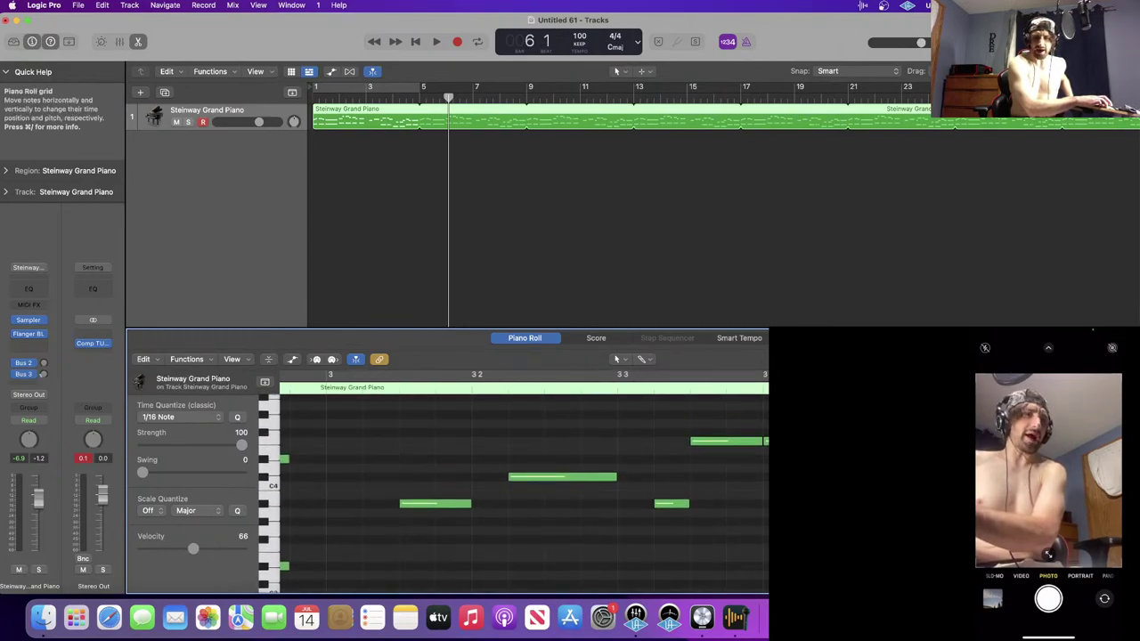
pyautogui.scroll(-3, 524, 481)
pyautogui.hscroll(2, 524, 481)
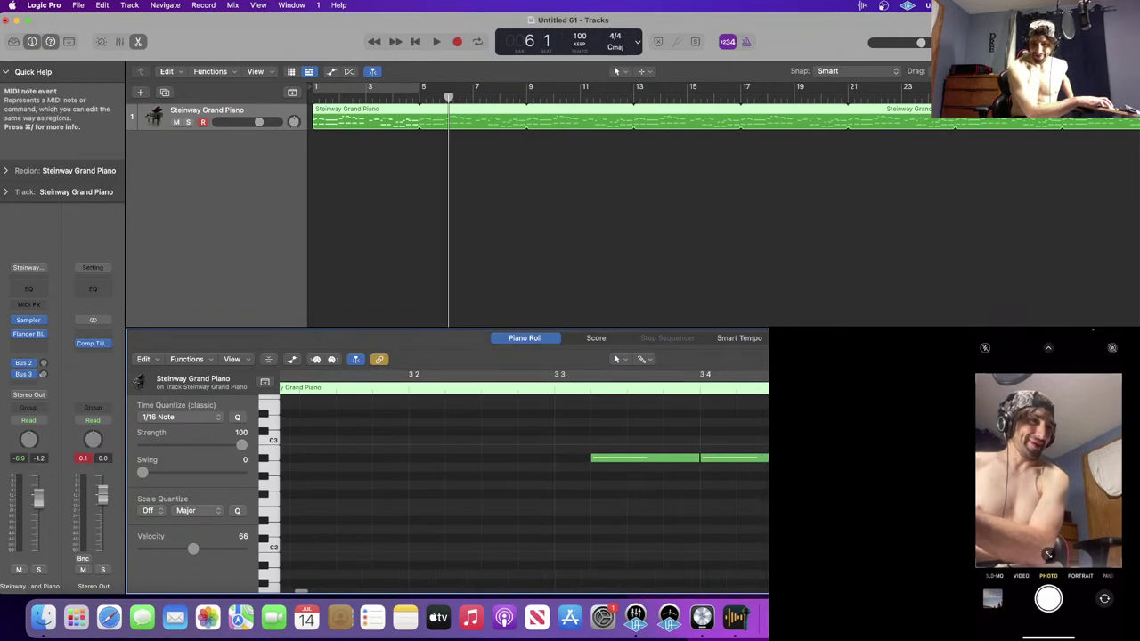
pyautogui.click(872, 494)
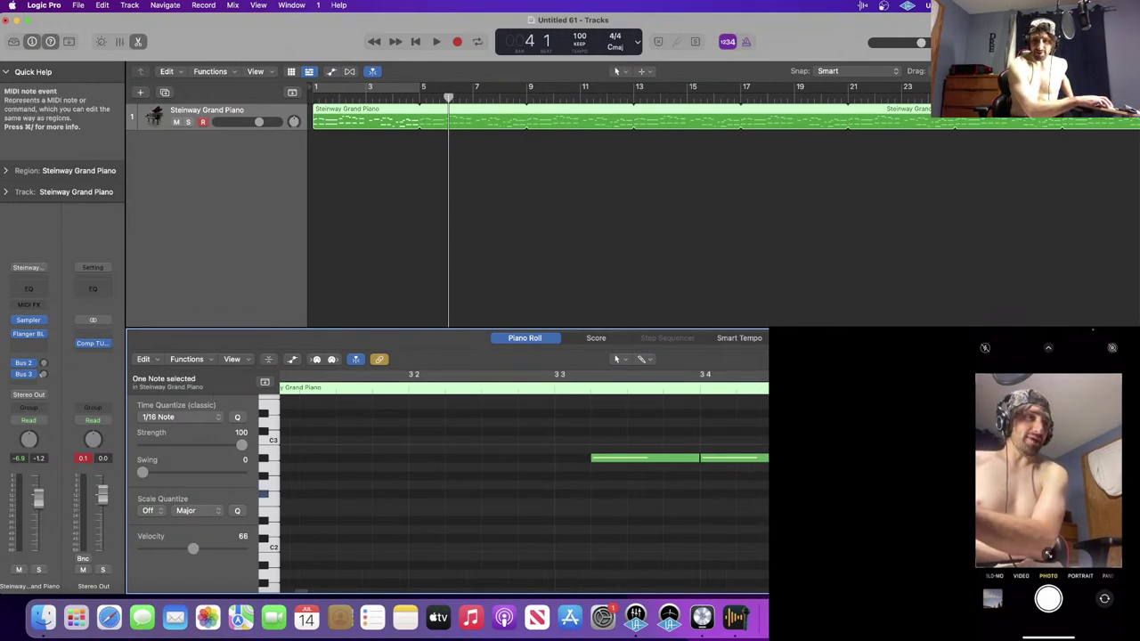
pyautogui.scroll(5, 525, 493)
pyautogui.scroll(-3, 524, 493)
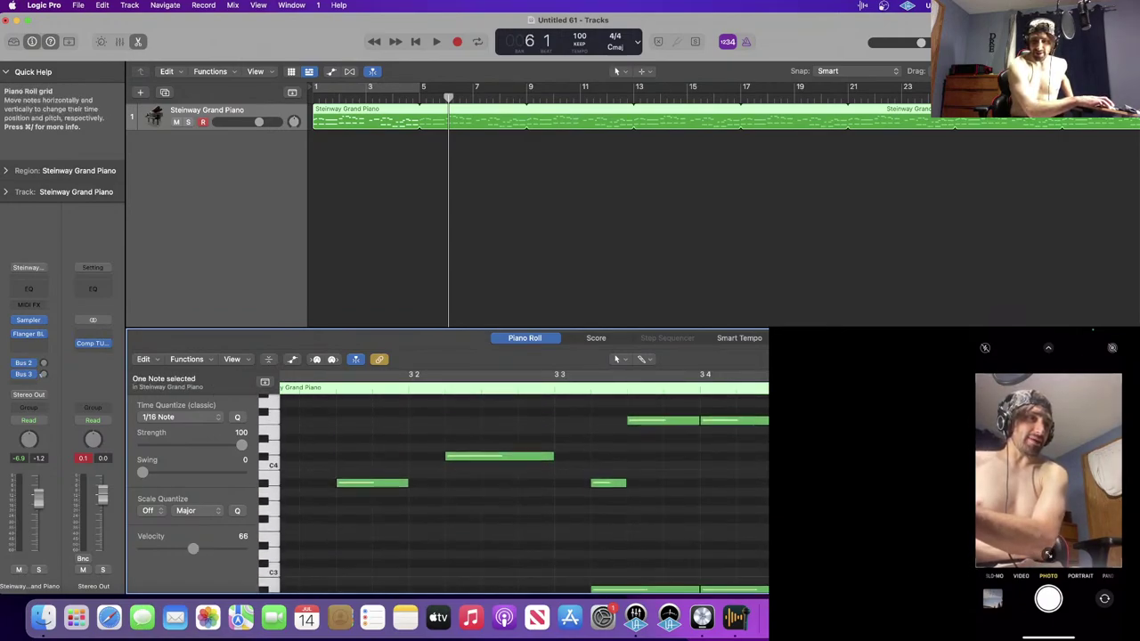
pyautogui.click(854, 499)
pyautogui.hscroll(3, 525, 481)
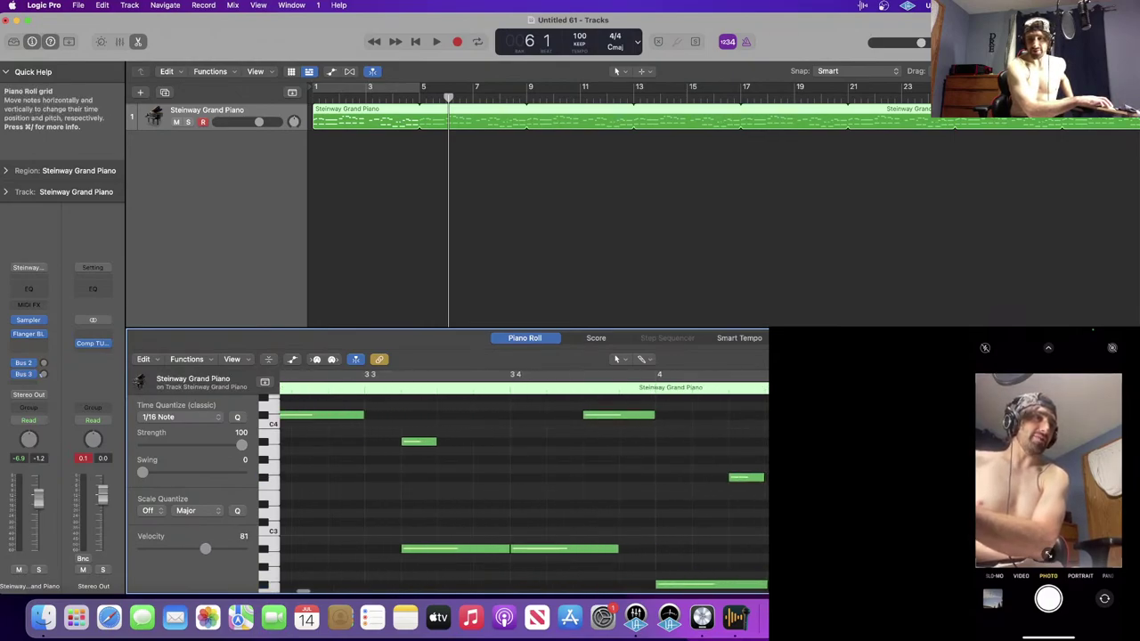
# - Redraw the F#3, A#3 and F#2 notes within beat 2 of bar 4 on the grid, two, one and three sixteenths long
pyautogui.click(832, 477)
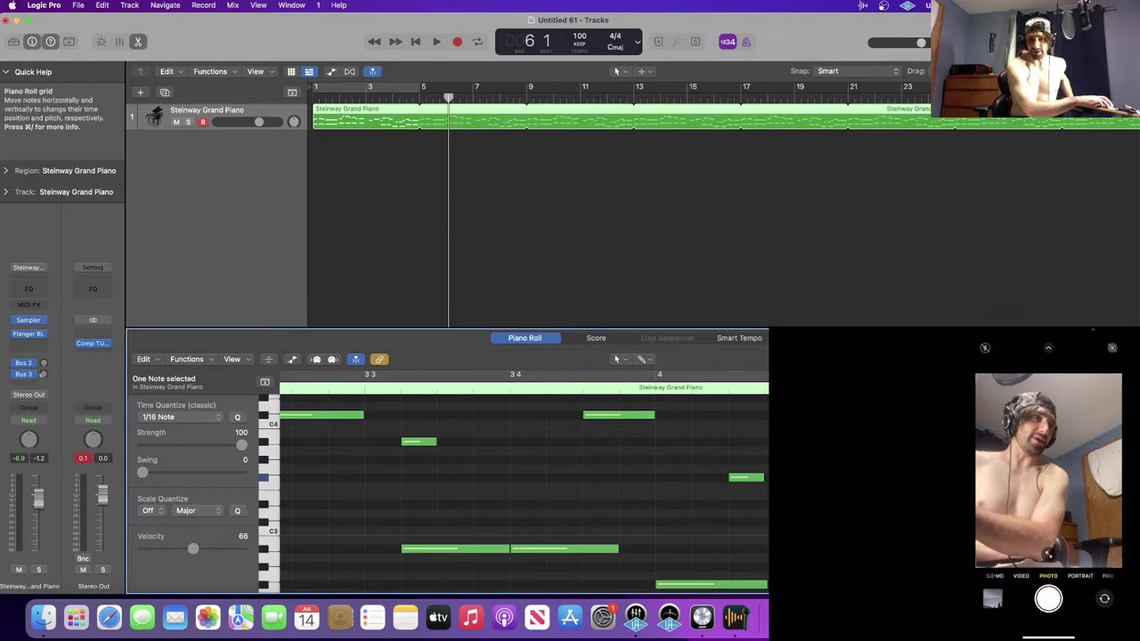
pyautogui.click(832, 454)
pyautogui.scroll(-2, 525, 481)
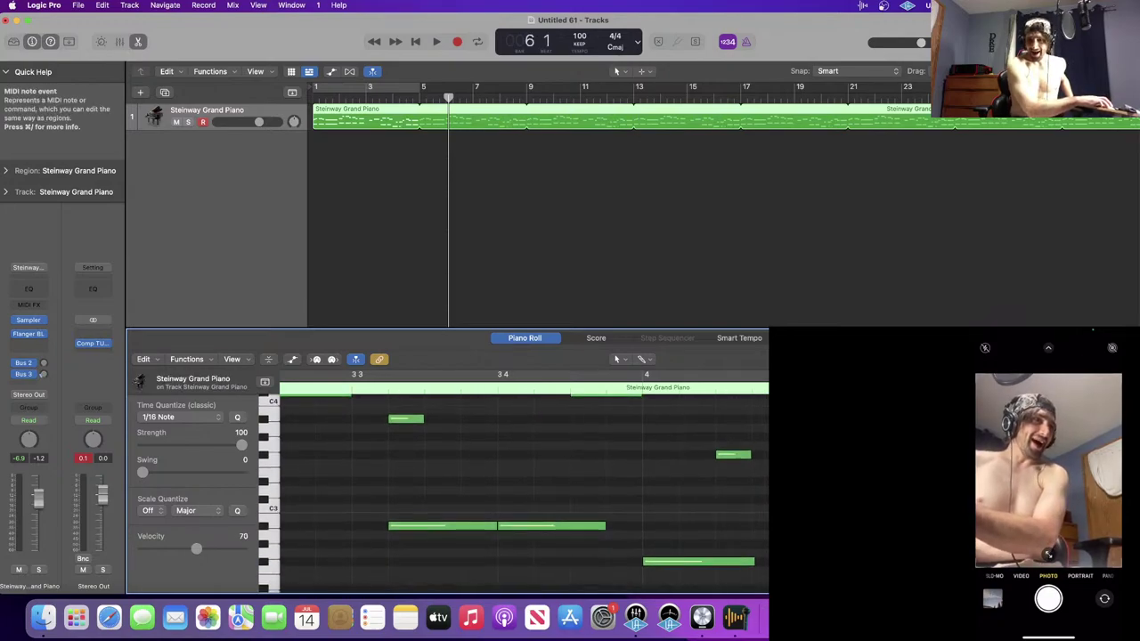
pyautogui.click(828, 561)
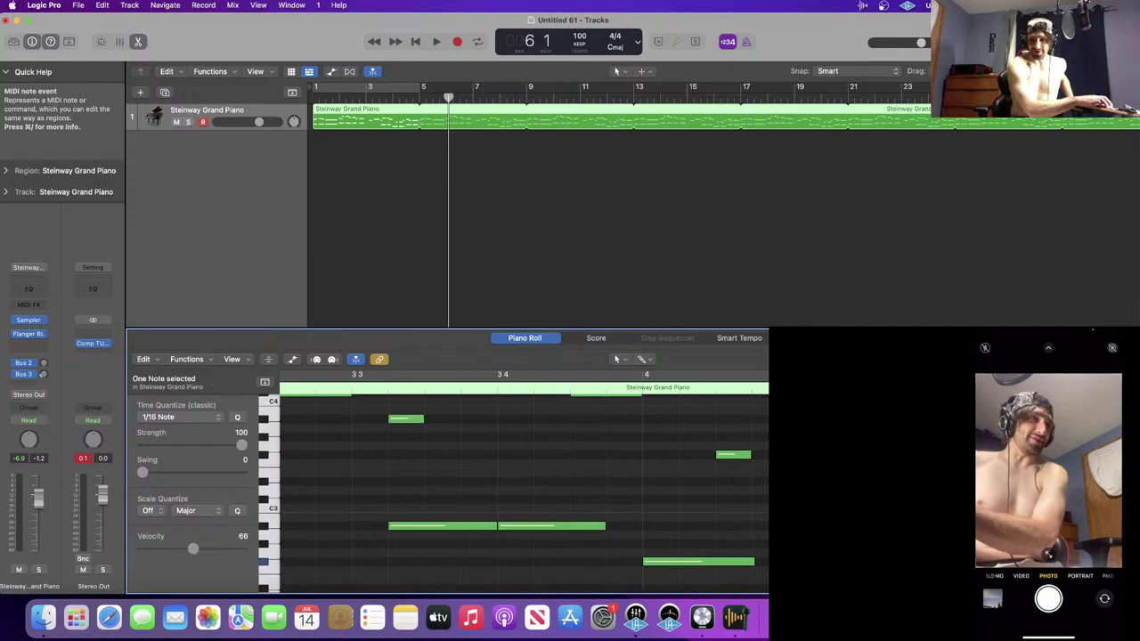
pyautogui.click(828, 535)
# - Redraw the C#4, A#3 and A#2 notes within beat 3 of bar 4 on the grid, two, one and three sixteenths long
pyautogui.hscroll(5, 524, 494)
pyautogui.scroll(4, 525, 494)
pyautogui.scroll(-6, 524, 494)
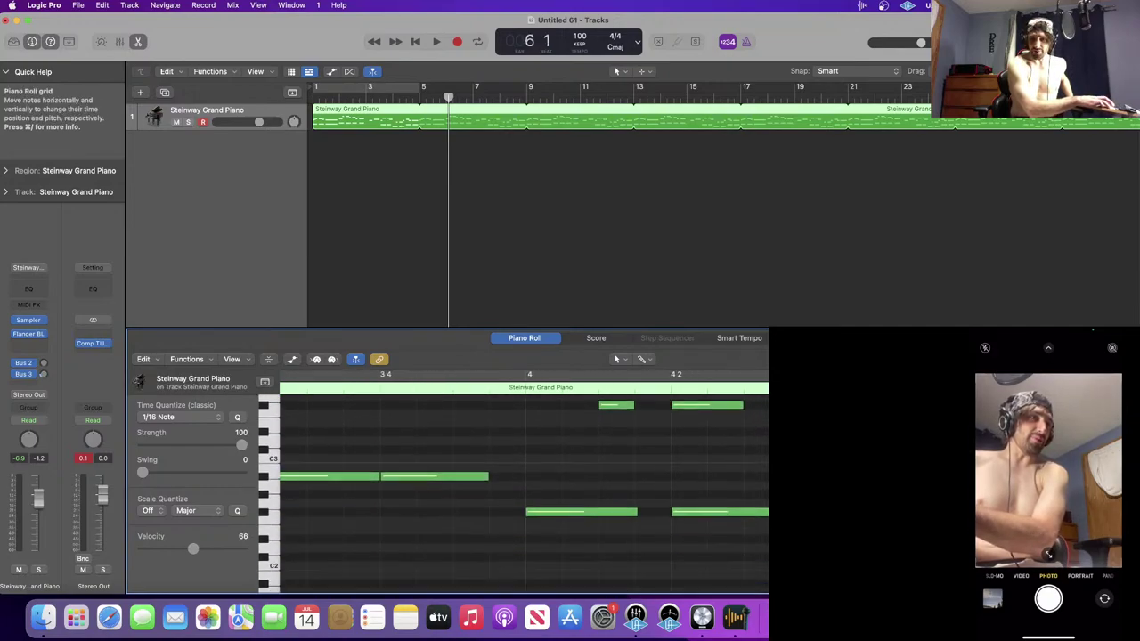
pyautogui.scroll(5, 524, 481)
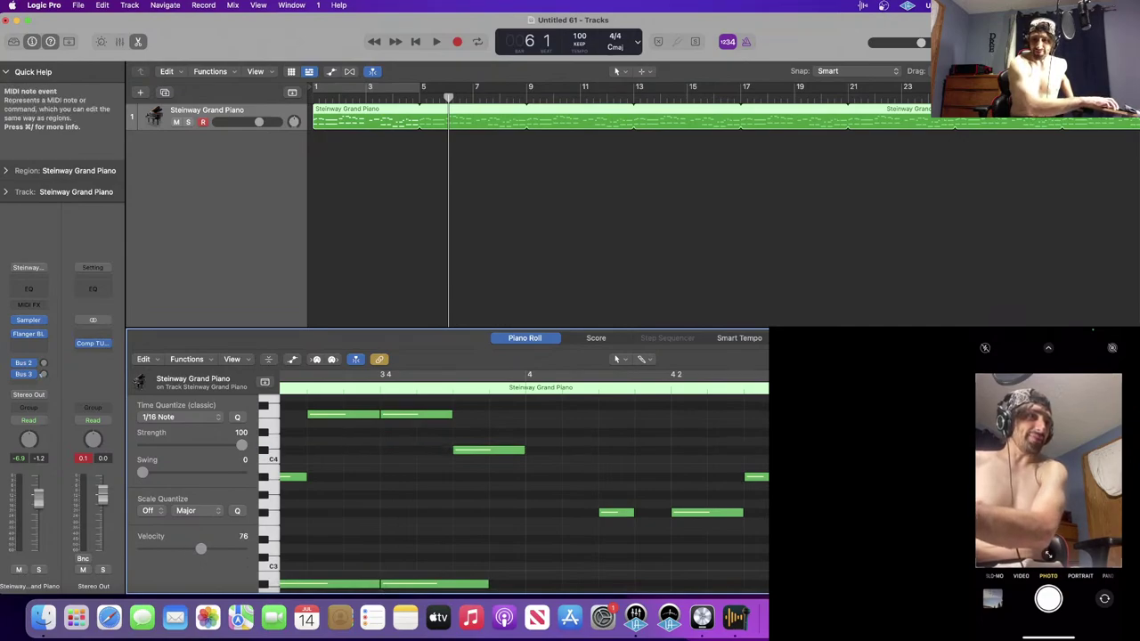
pyautogui.click(827, 450)
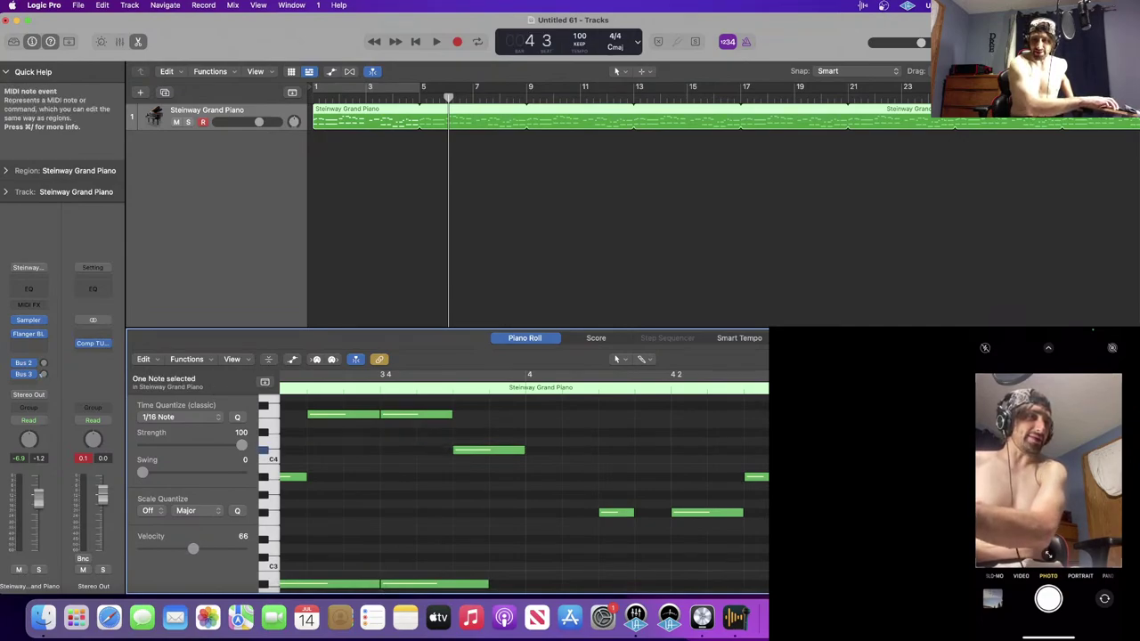
pyautogui.click(827, 476)
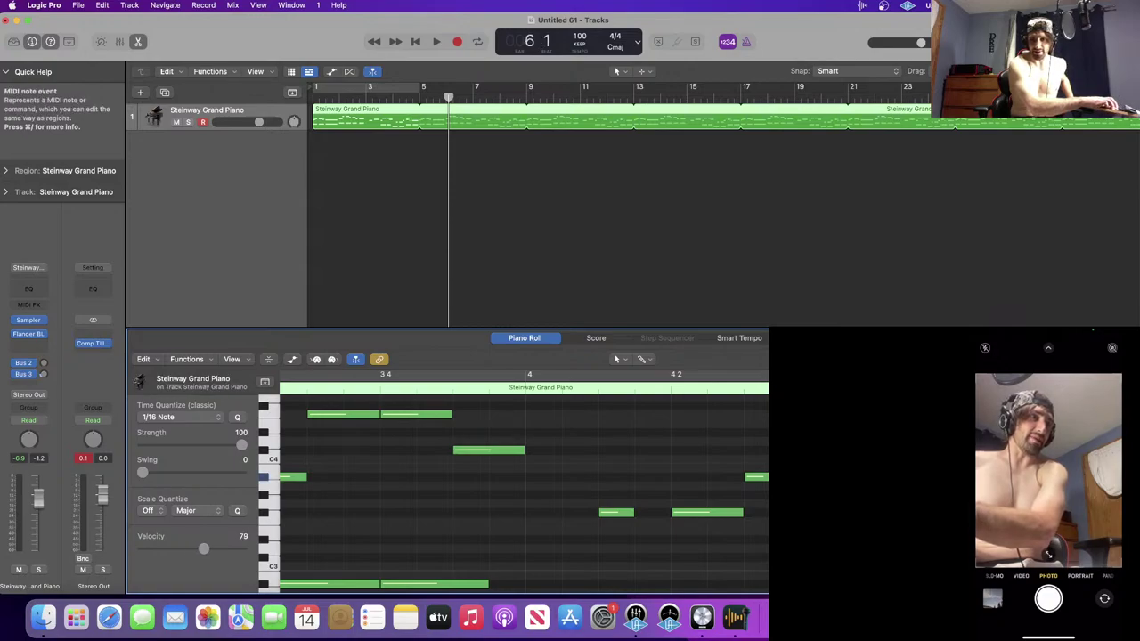
pyautogui.scroll(-2, 525, 495)
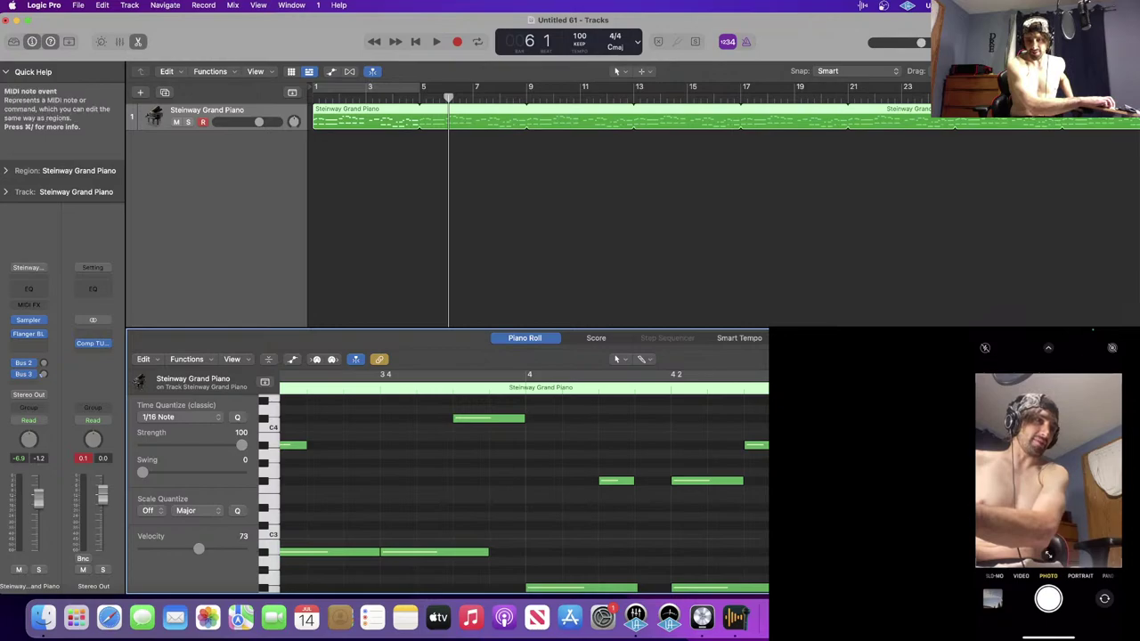
pyautogui.click(846, 552)
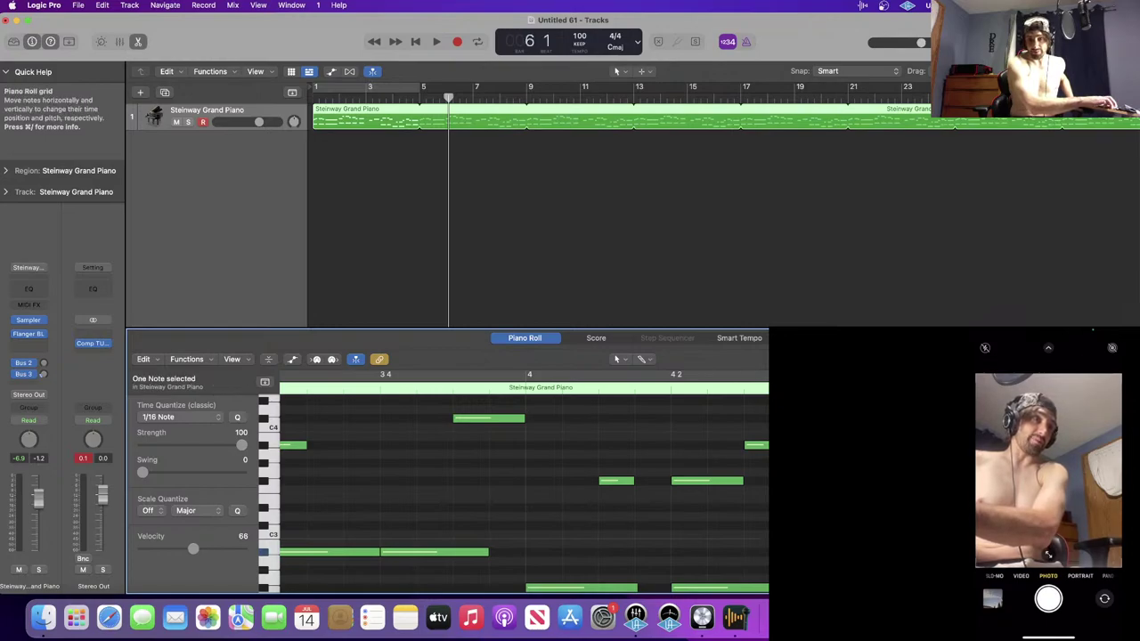
pyautogui.click(771, 550)
# - Replace the off-grid A#2 and A#3 notes near beat 4 of bar 4 with notes starting exactly on the beat
pyautogui.hscroll(5, 771, 550)
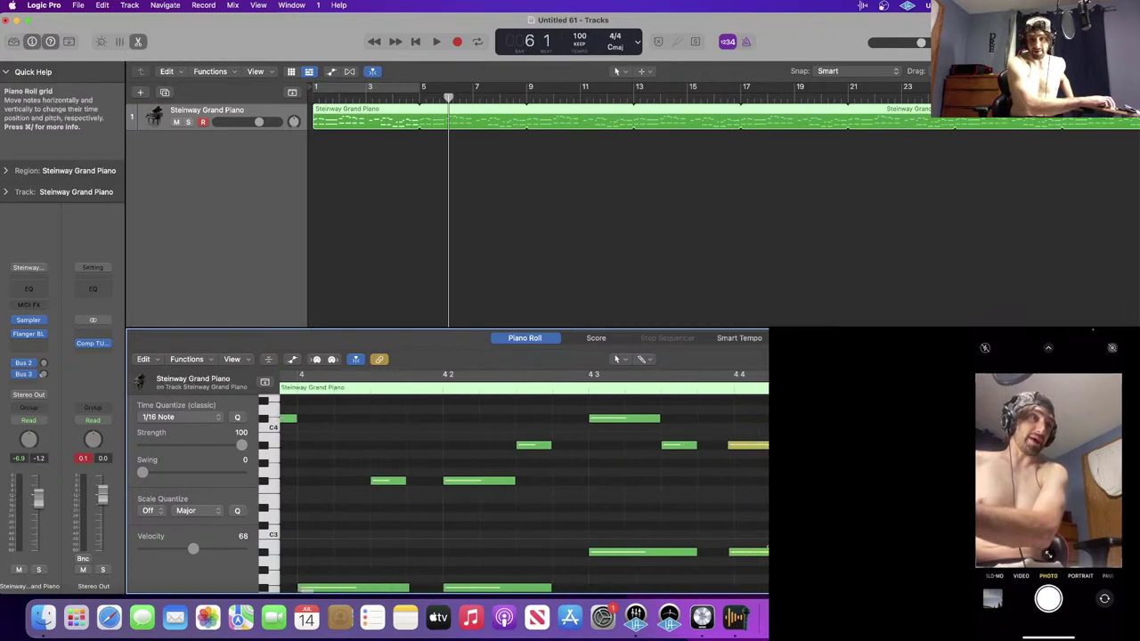
pyautogui.click(752, 552)
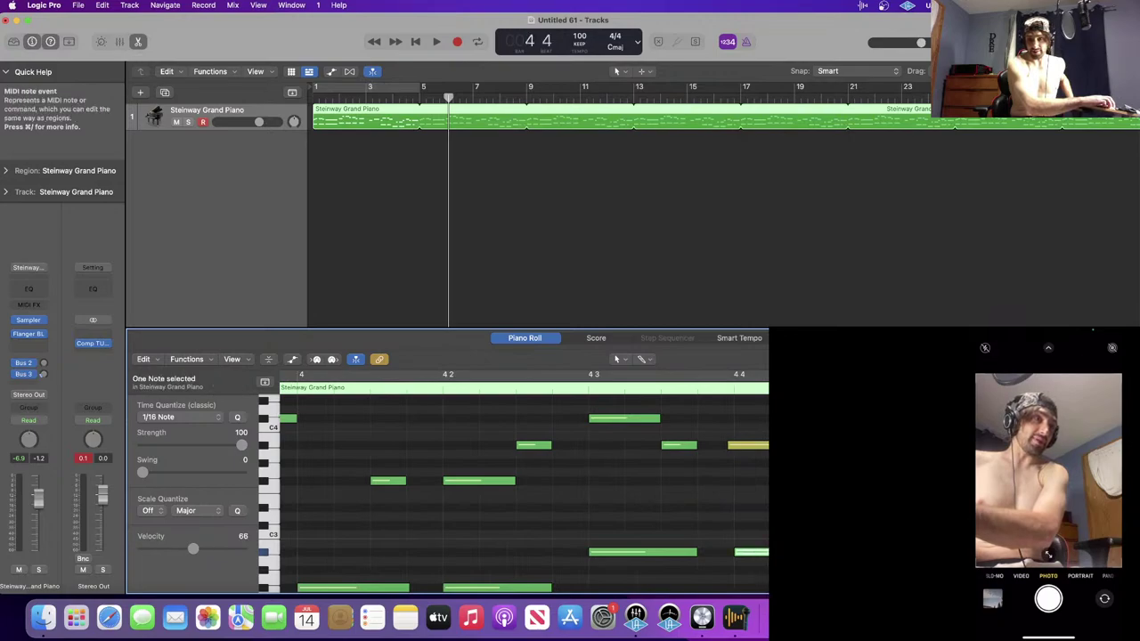
pyautogui.click(751, 446)
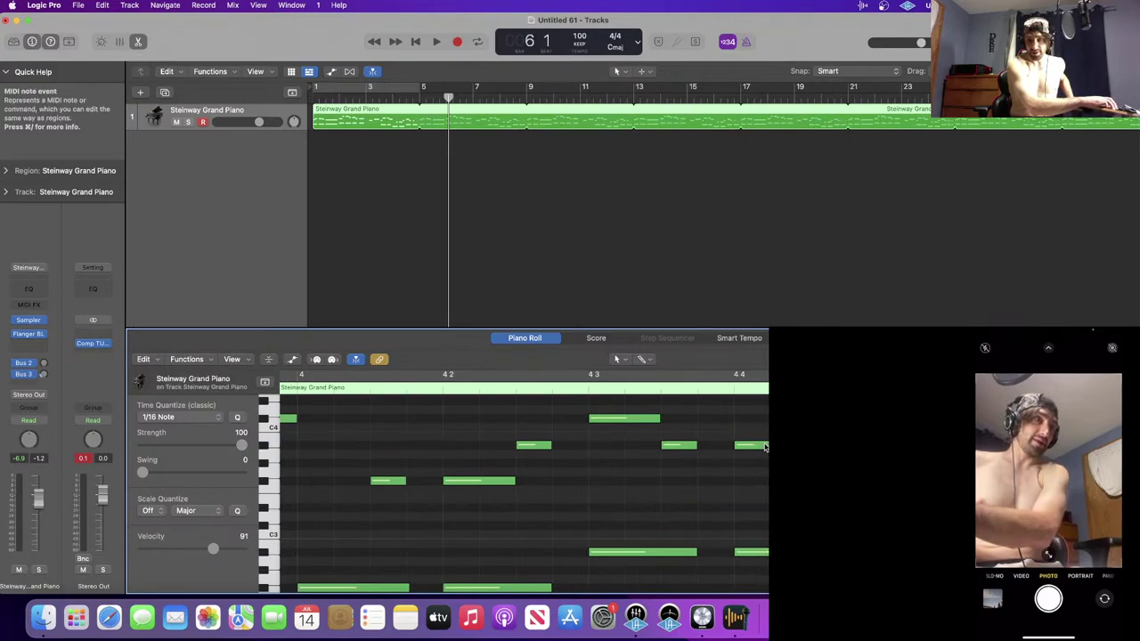
pyautogui.click(763, 446)
pyautogui.click(760, 469)
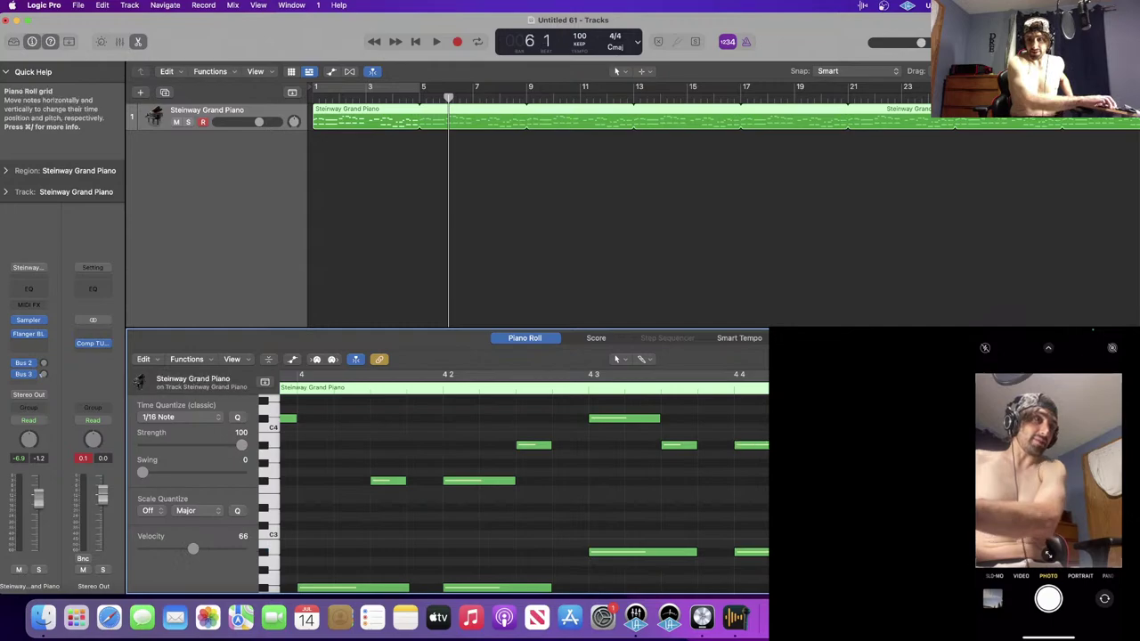
# - Return the playhead to the start of the project
pyautogui.press('Return')
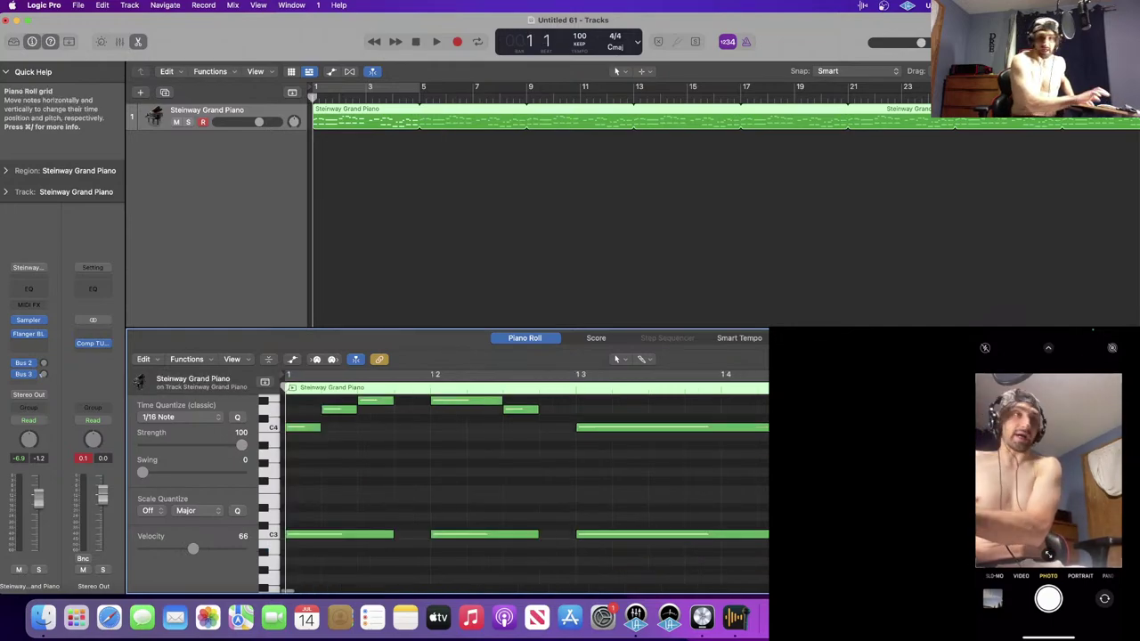
pyautogui.scroll(2, 683, 494)
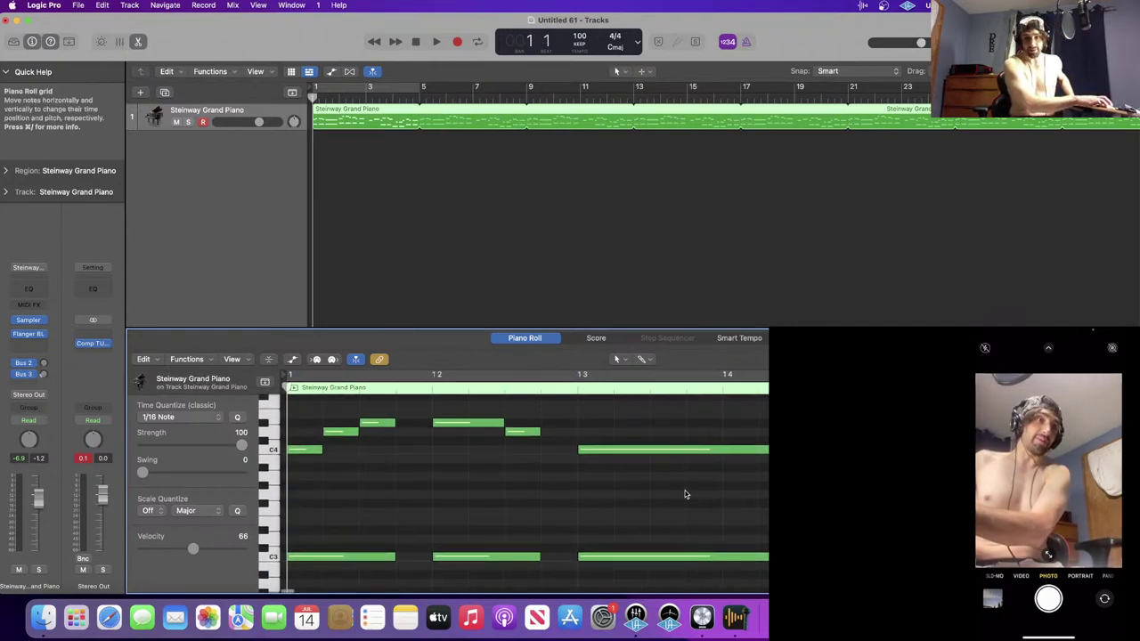
# - Play the part from the start to check the timing, and move the late C#4 note in bar 3 exactly onto beat 2
pyautogui.press('space')
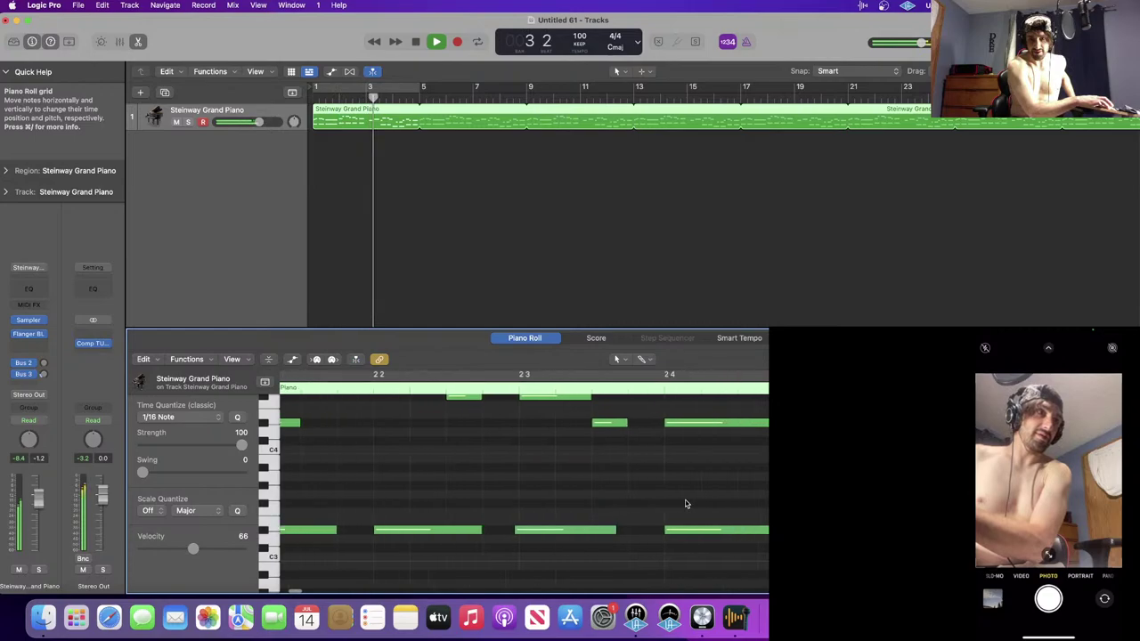
pyautogui.press('space')
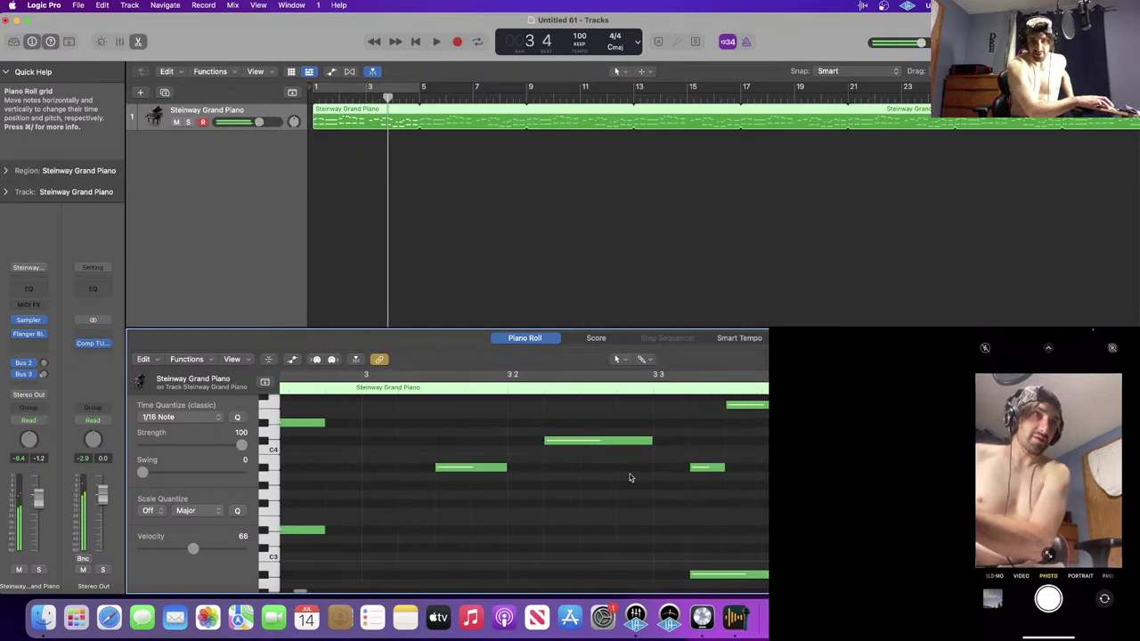
pyautogui.moveTo(572, 440); pyautogui.dragTo(536, 442)
pyautogui.click(546, 471)
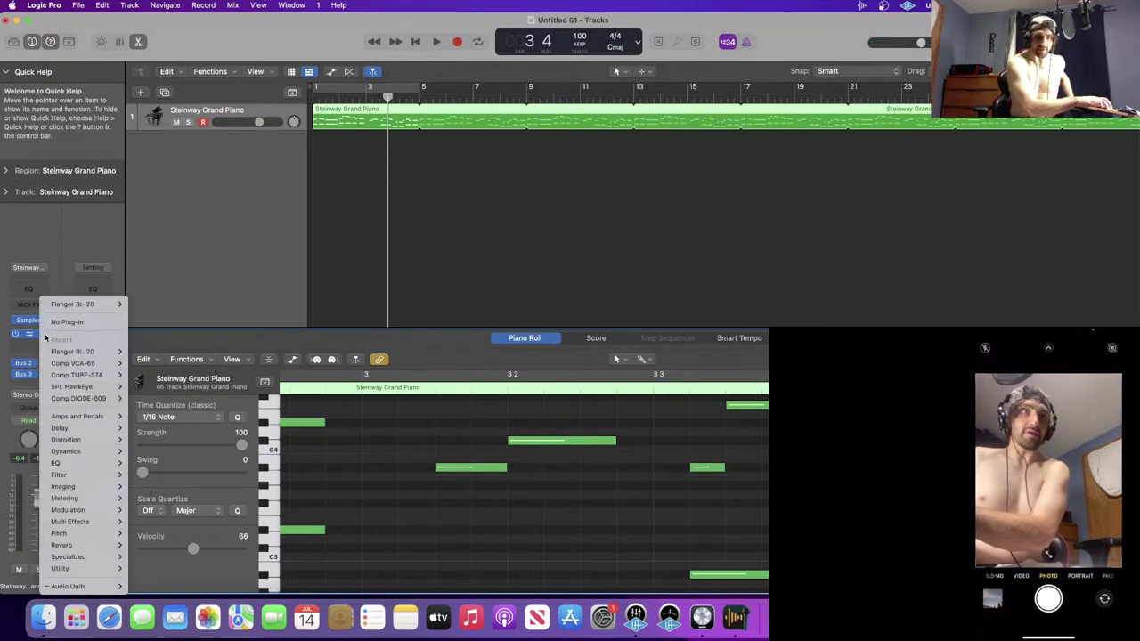
# - Remove the Flanger BL-20 effect from the Steinway Grand Piano channel and reselect all regions
pyautogui.click(41, 335)
pyautogui.click(75, 322)
pyautogui.click(331, 291)
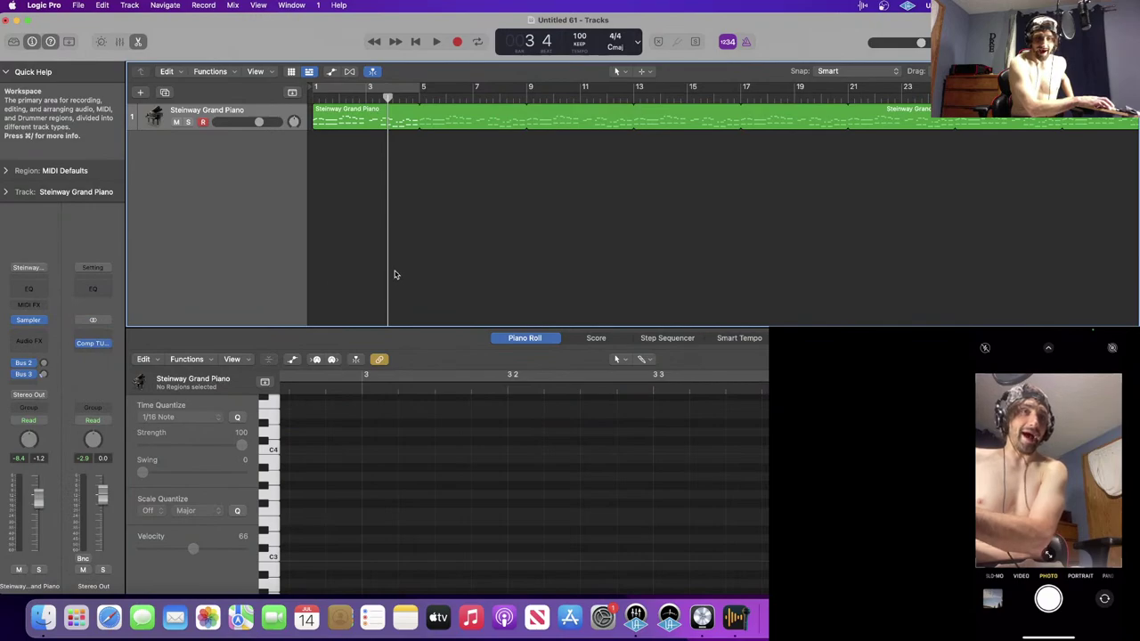
pyautogui.press('super+a')
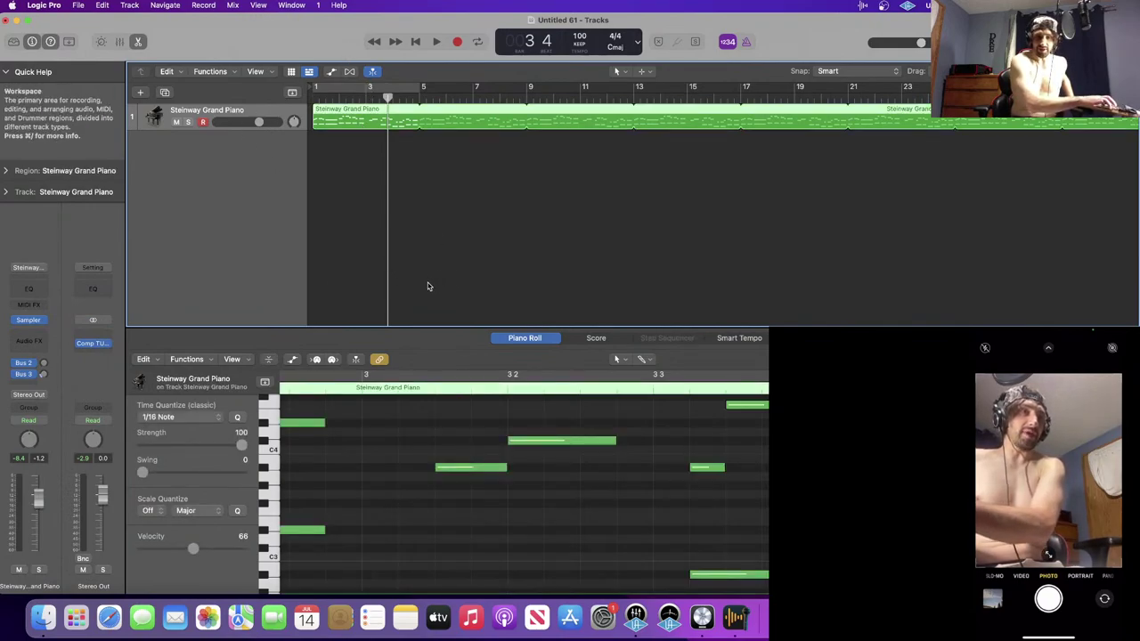
# - Play the piano part from the start of the project into bar 5 to hear it without the flanger
pyautogui.press('Return')
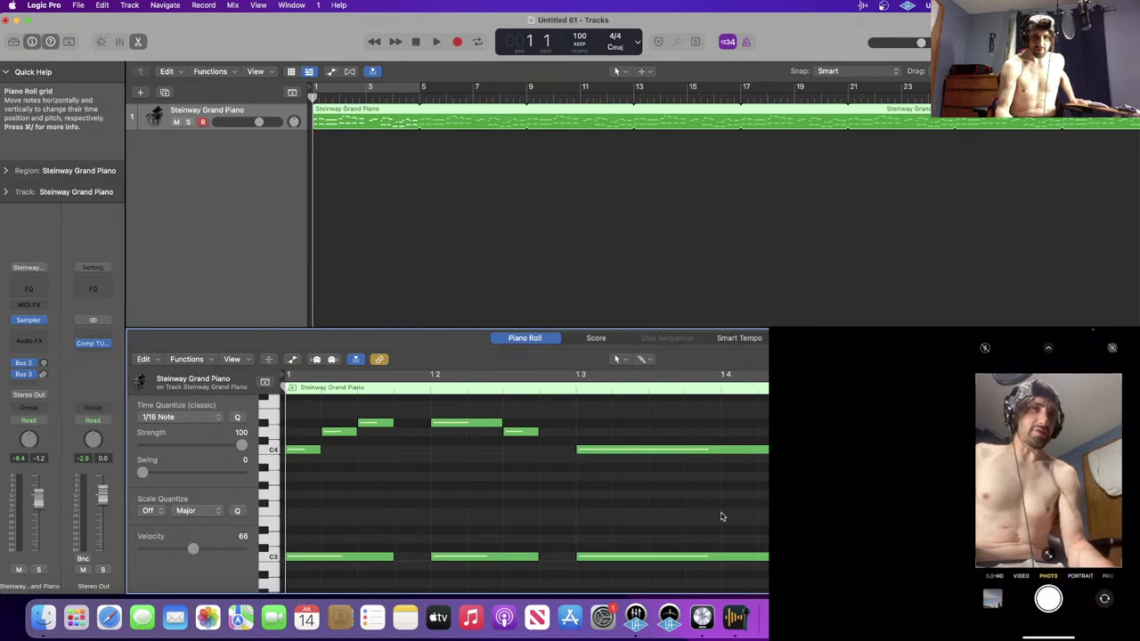
pyautogui.press('space')
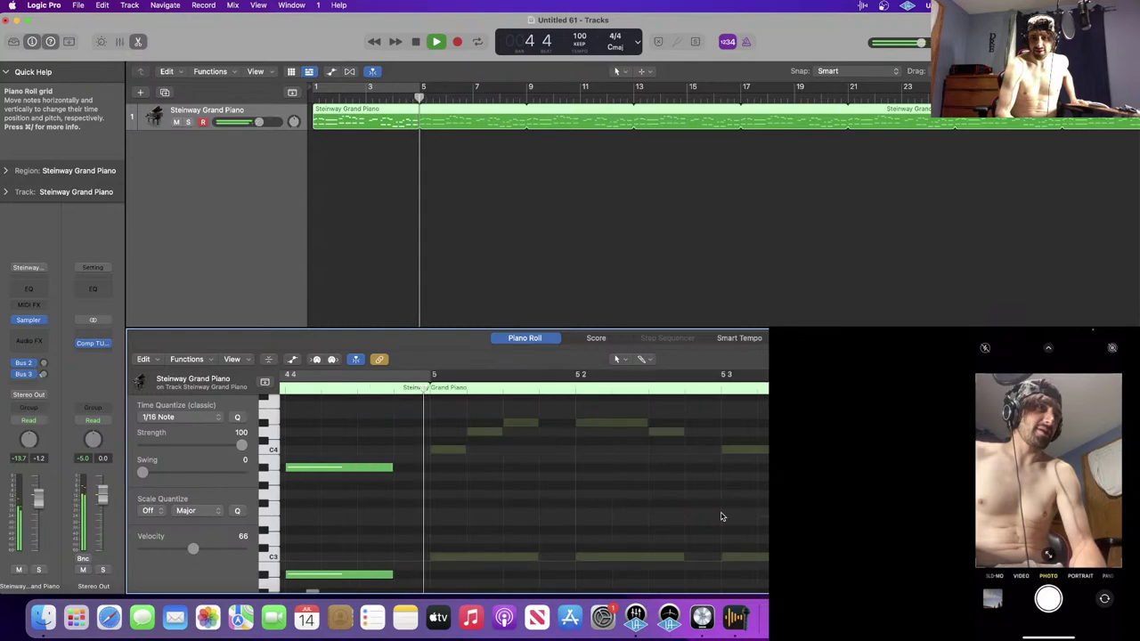
pyautogui.press('space')
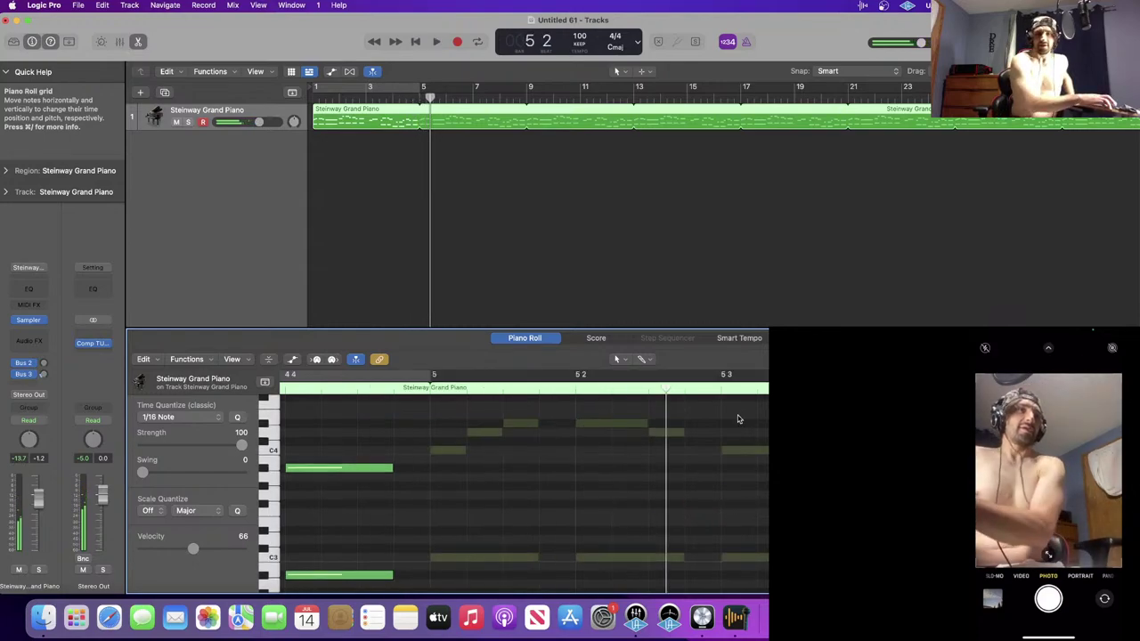
pyautogui.click(389, 141)
pyautogui.click(389, 116)
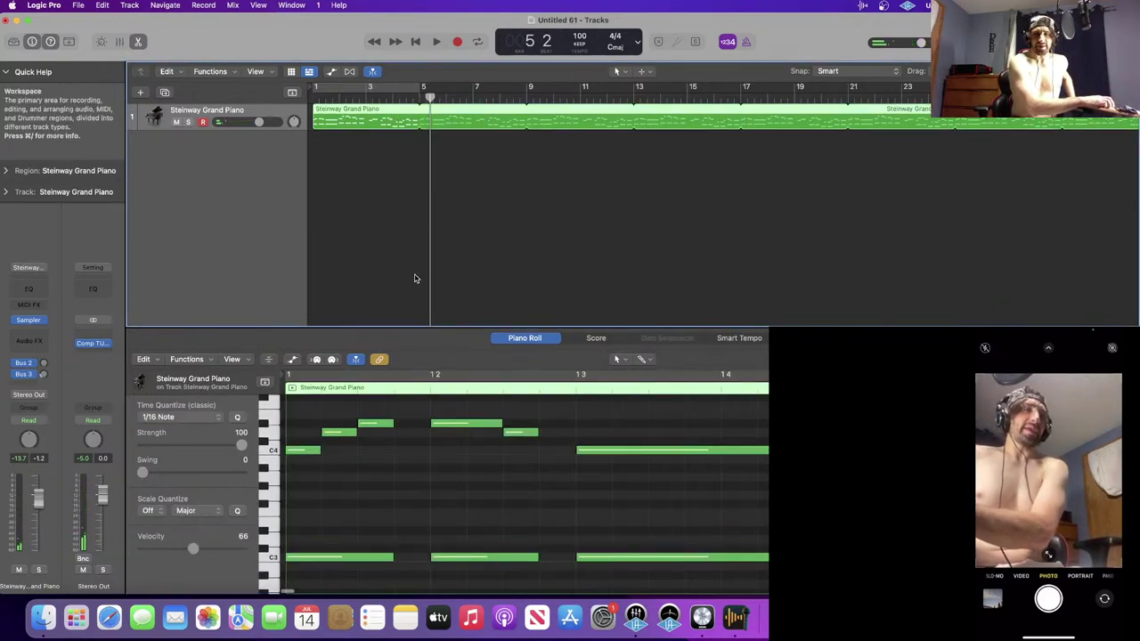
# - Insert Arturia's Delay ETERNITY in dual mono on the Steinway Grand Piano channel
pyautogui.click(28, 340)
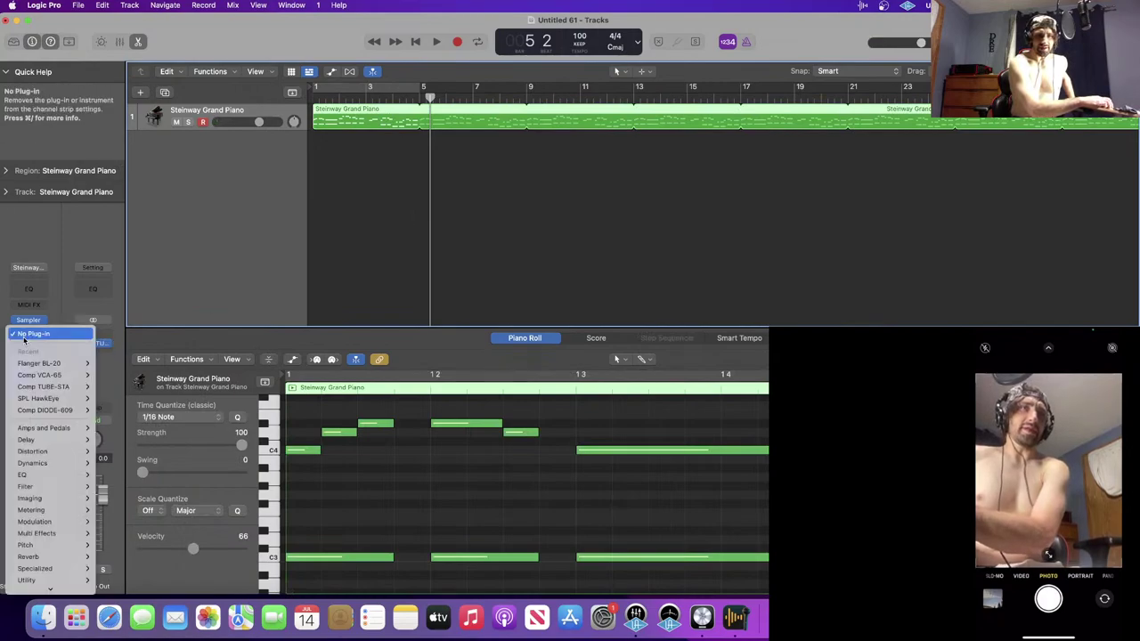
pyautogui.moveTo(53, 585)
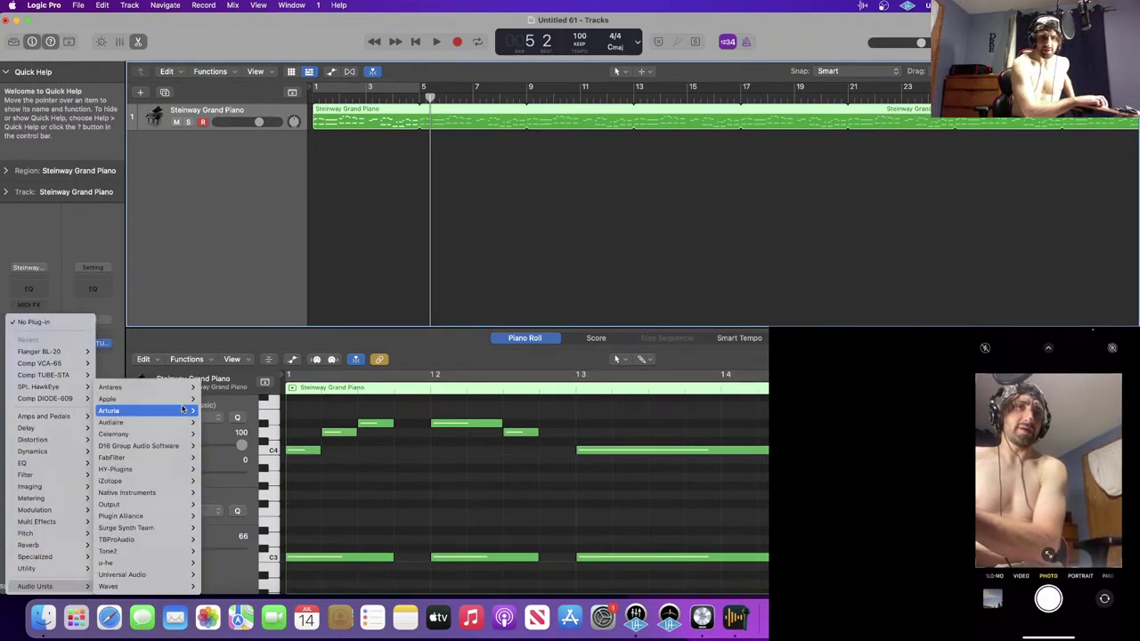
pyautogui.moveTo(169, 422)
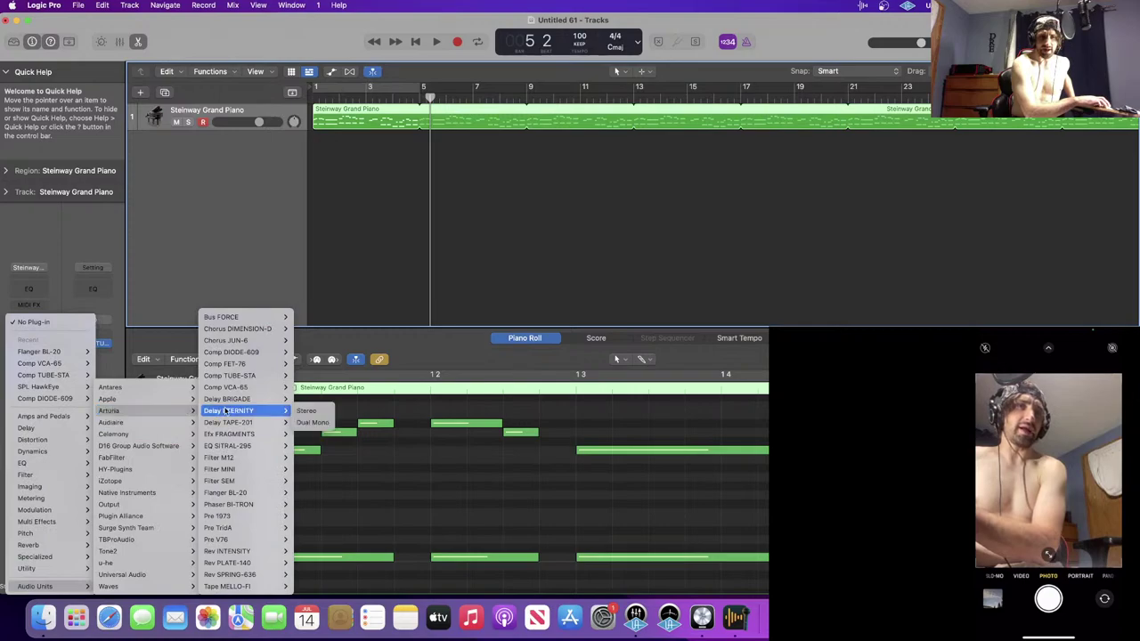
pyautogui.moveTo(224, 401)
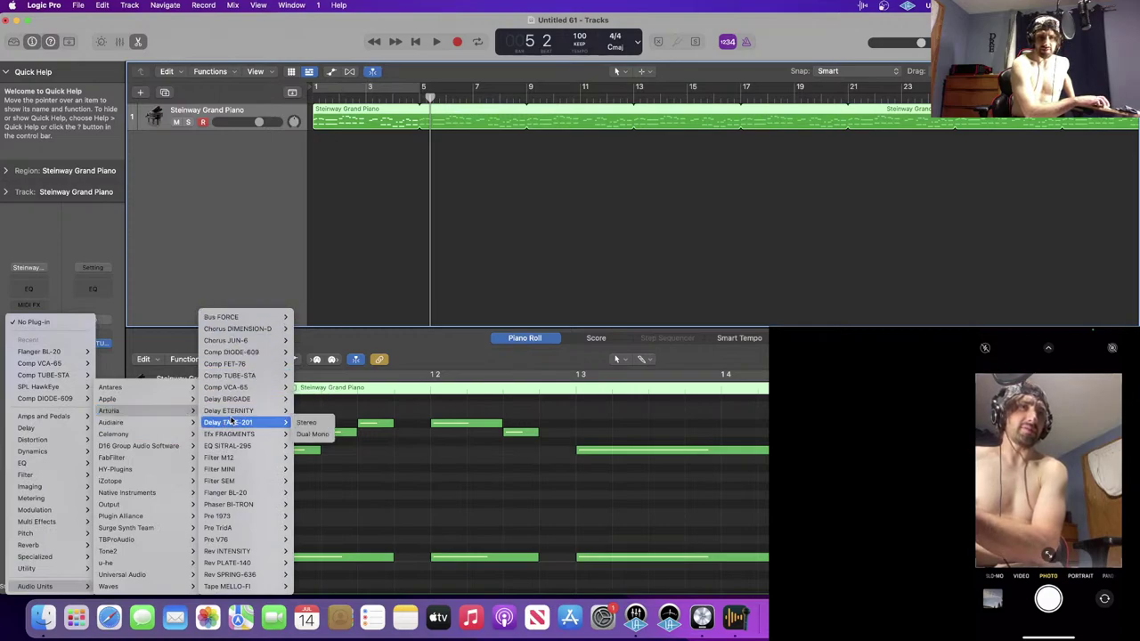
pyautogui.click(307, 420)
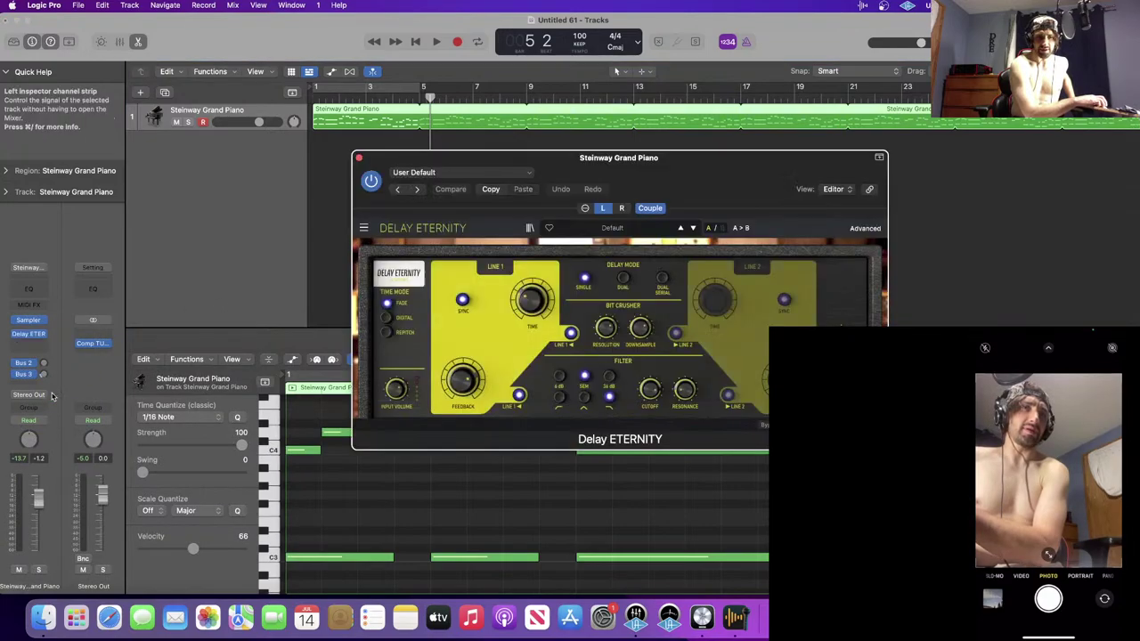
# - Show the Bus 2 aux channel strip and raise the piano channel's Bus 2 send level
pyautogui.click(35, 369)
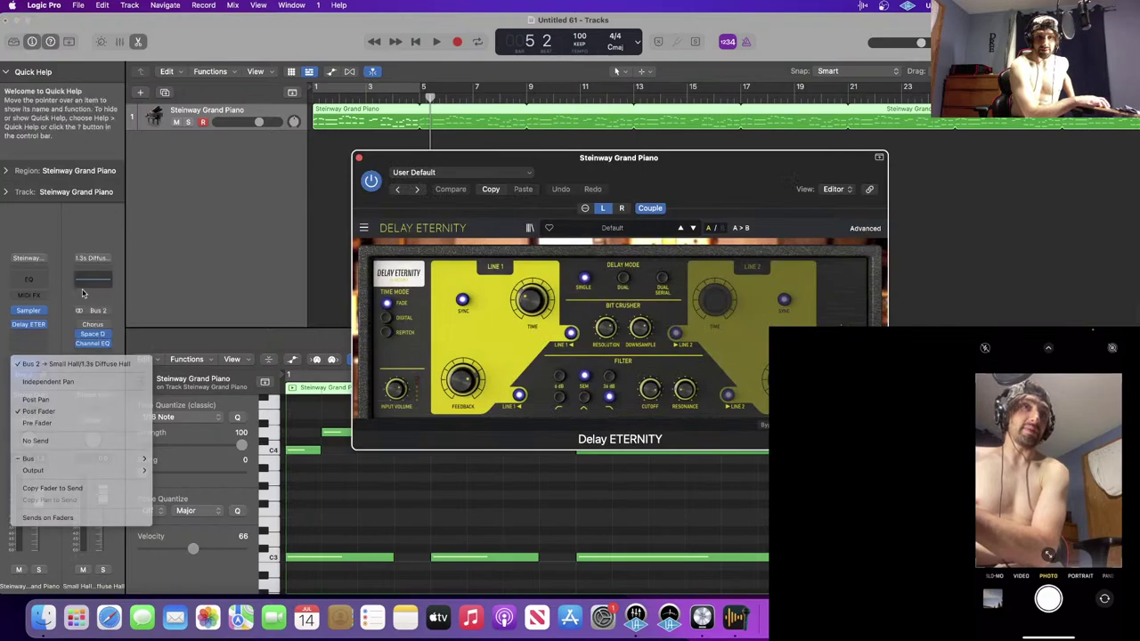
pyautogui.click(48, 375)
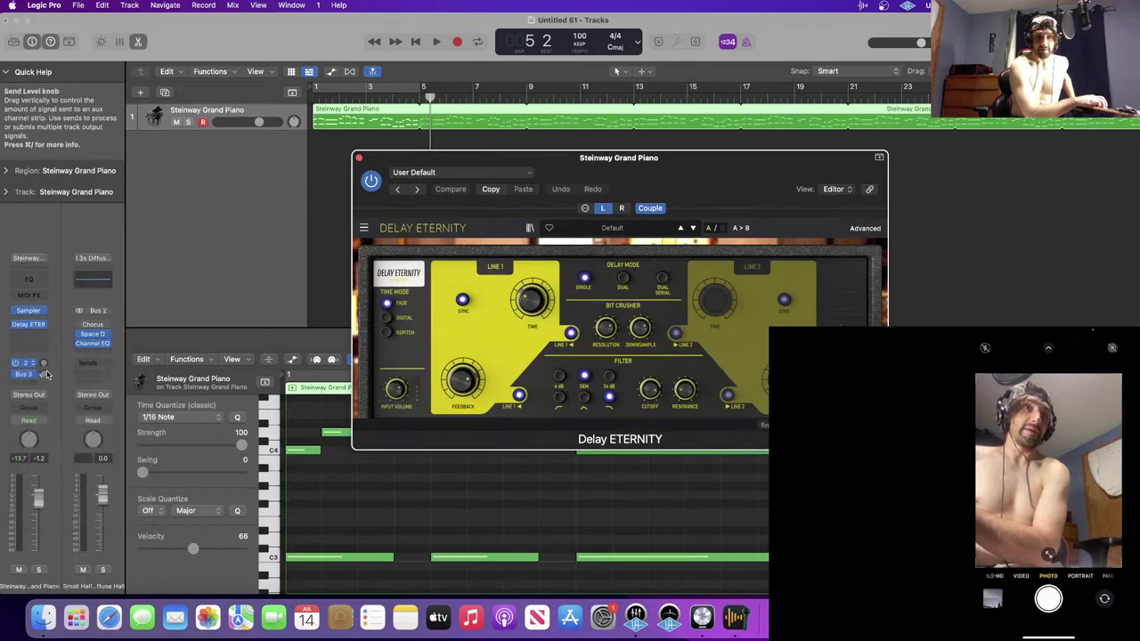
pyautogui.click(59, 323)
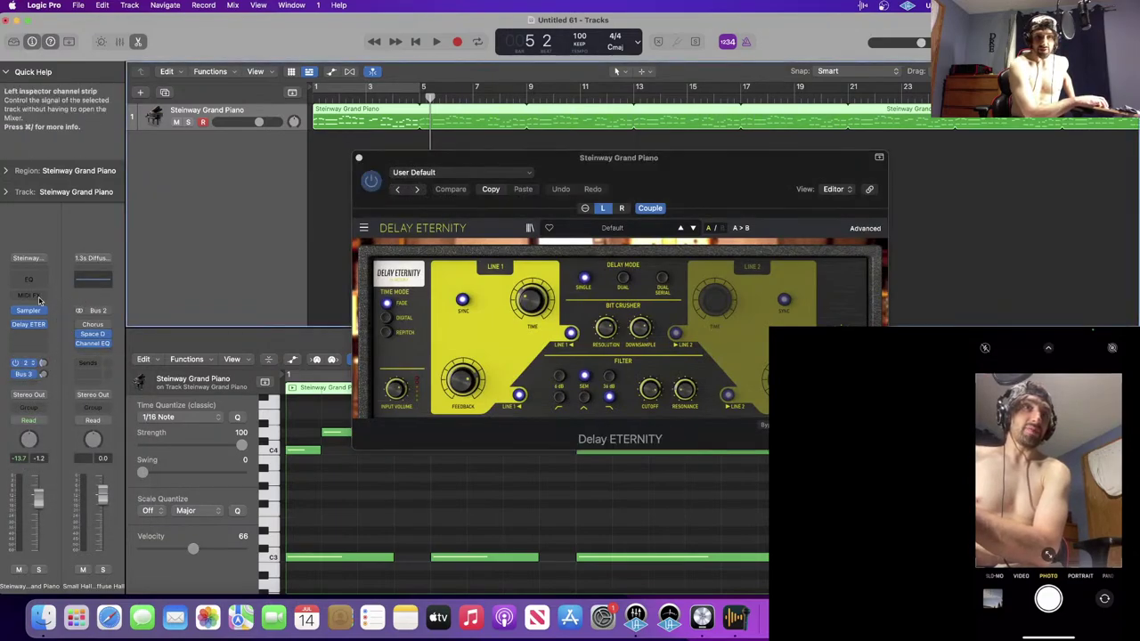
# - Remove Chorus, Space Designer and Channel EQ from the Bus 2 aux and move Delay ETERNITY there from the piano channel
pyautogui.click(106, 328)
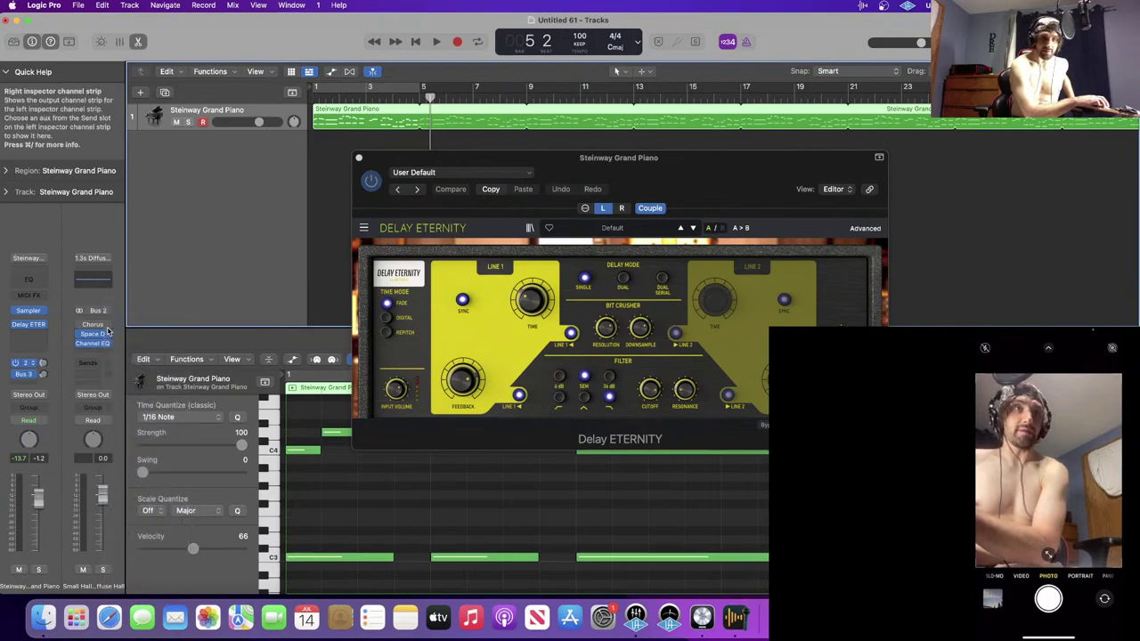
pyautogui.click(112, 321)
pyautogui.click(106, 334)
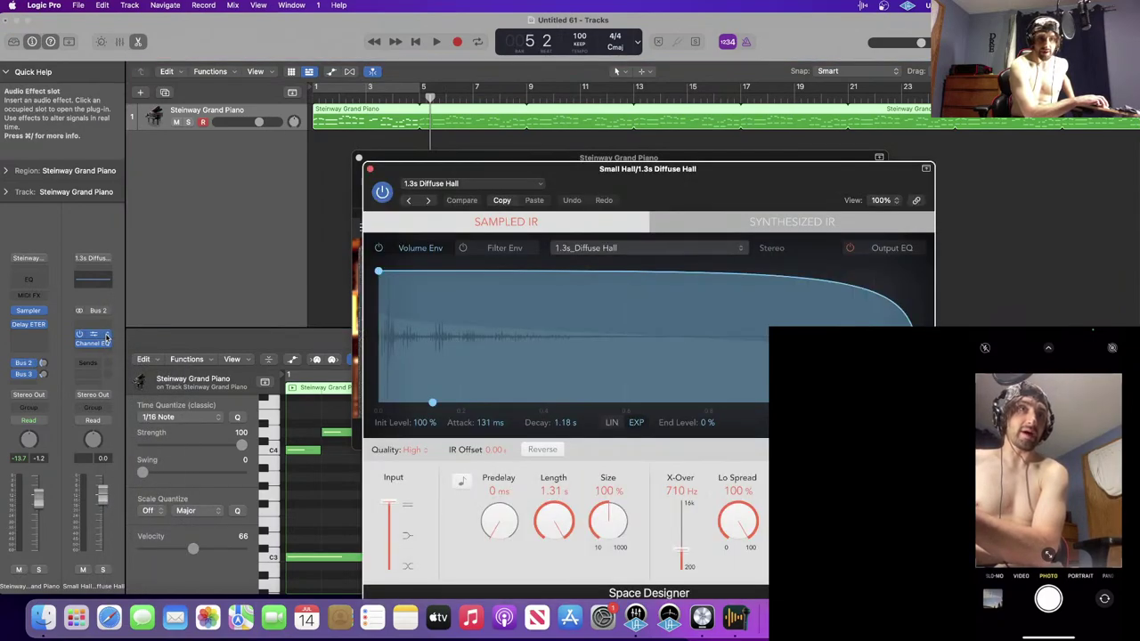
pyautogui.click(106, 338)
pyautogui.click(112, 320)
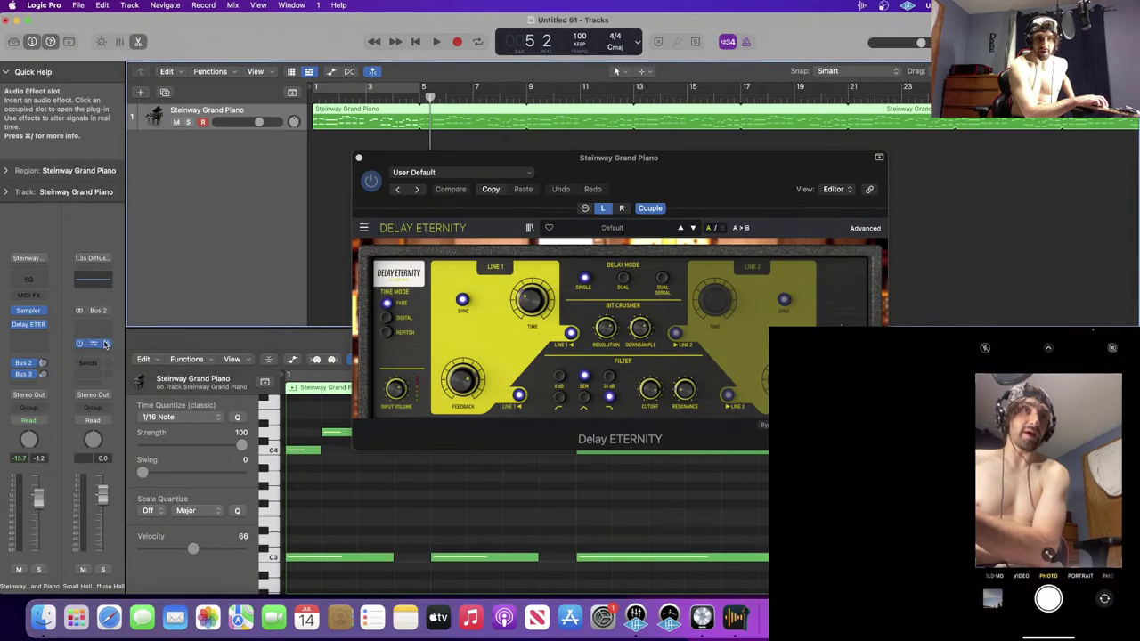
pyautogui.click(105, 344)
pyautogui.click(113, 323)
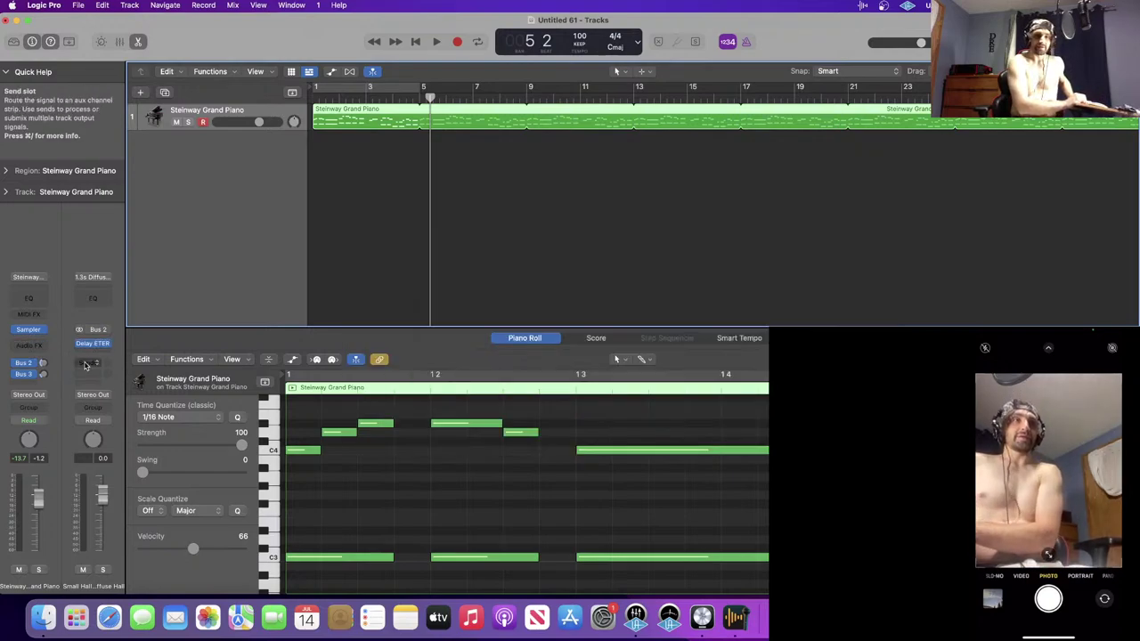
# - Play the project from the start with the delay on Bus 2 while adjusting the piano's Bus 2 send level
pyautogui.press('Return')
pyautogui.press('space')
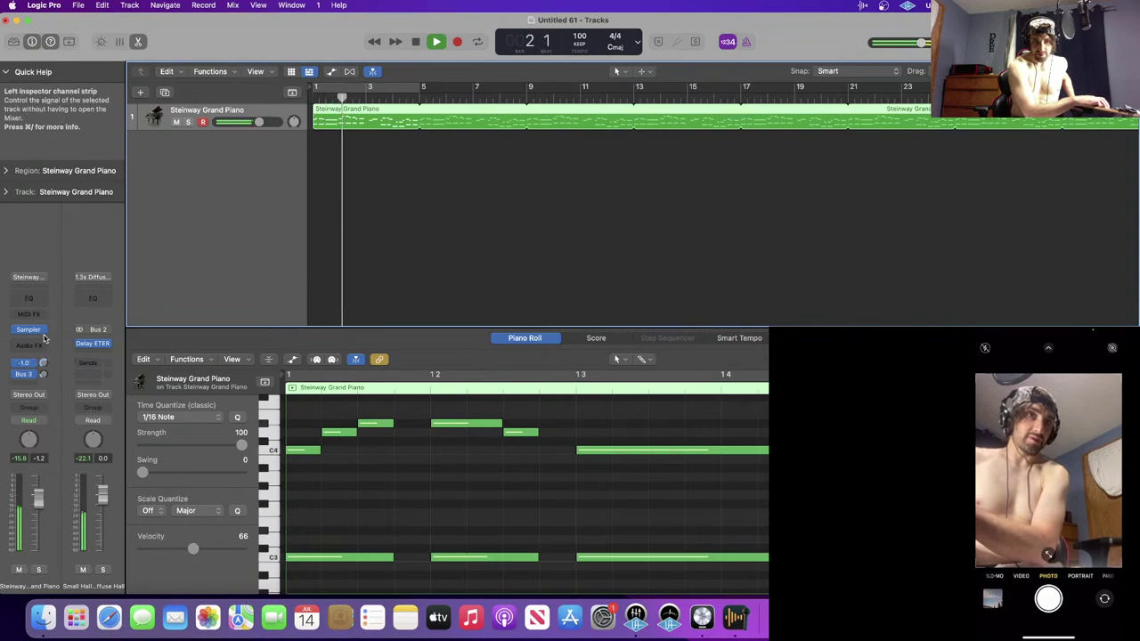
pyautogui.press('space')
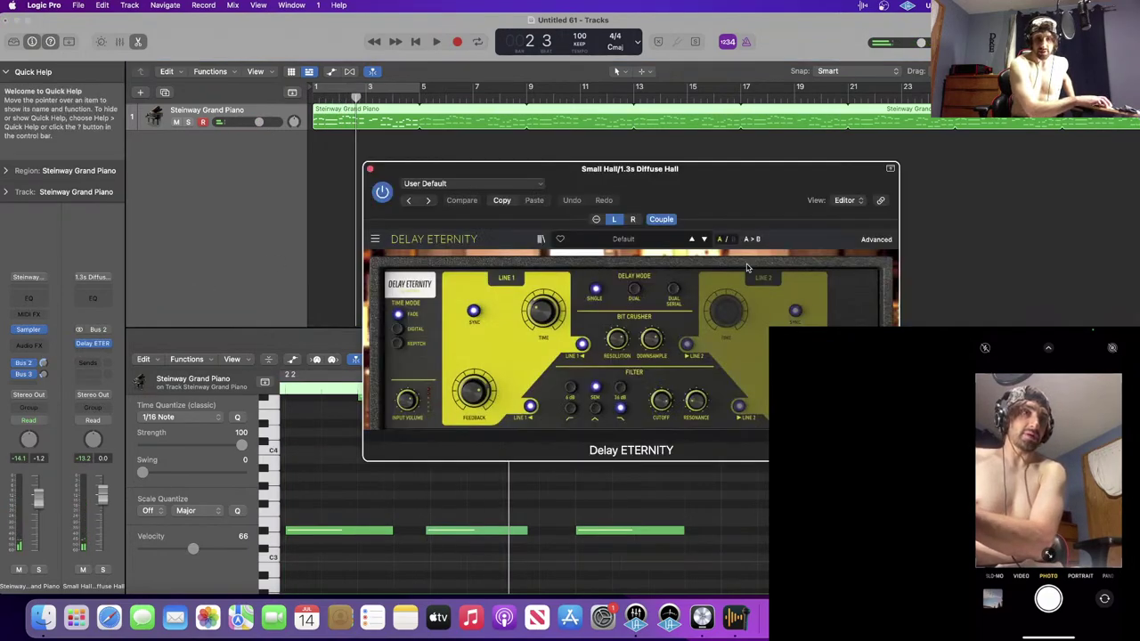
# - Try adjusting the bit crusher's Downsample amount in Delay ETERNITY and play the part to hear it
pyautogui.moveTo(651, 338); pyautogui.dragTo(650, 320)
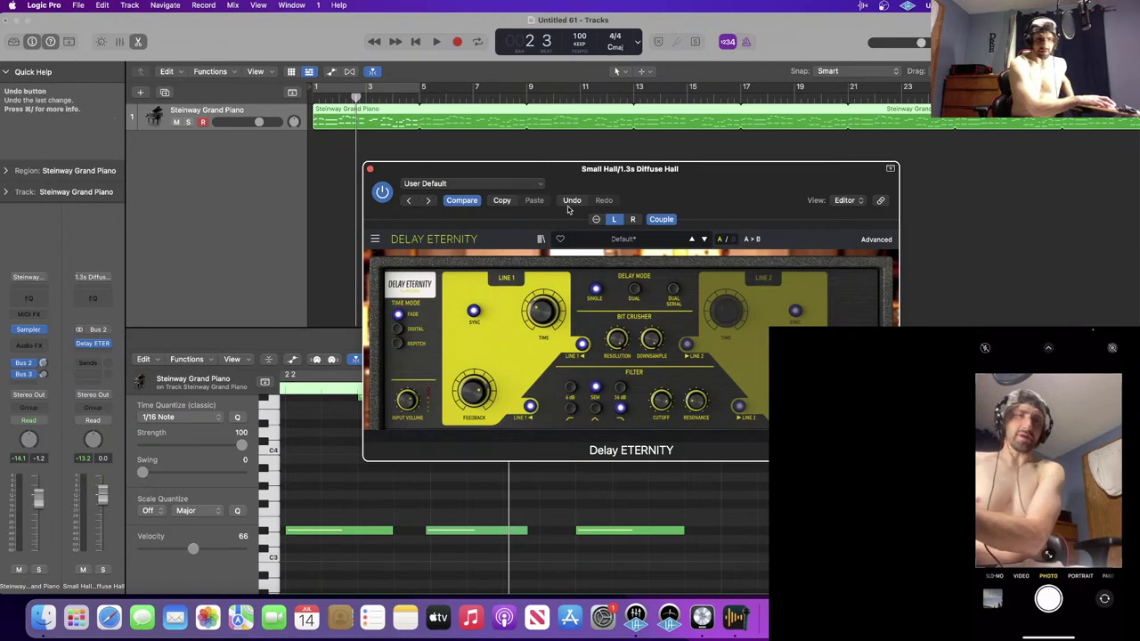
pyautogui.press('space')
pyautogui.click(611, 219)
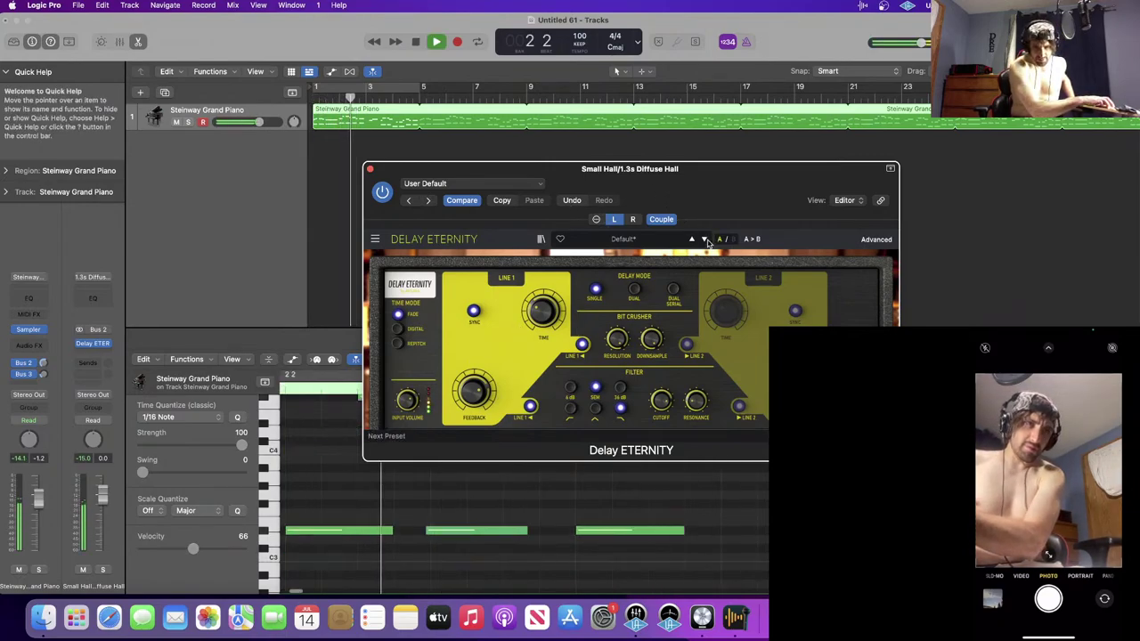
pyautogui.press('space')
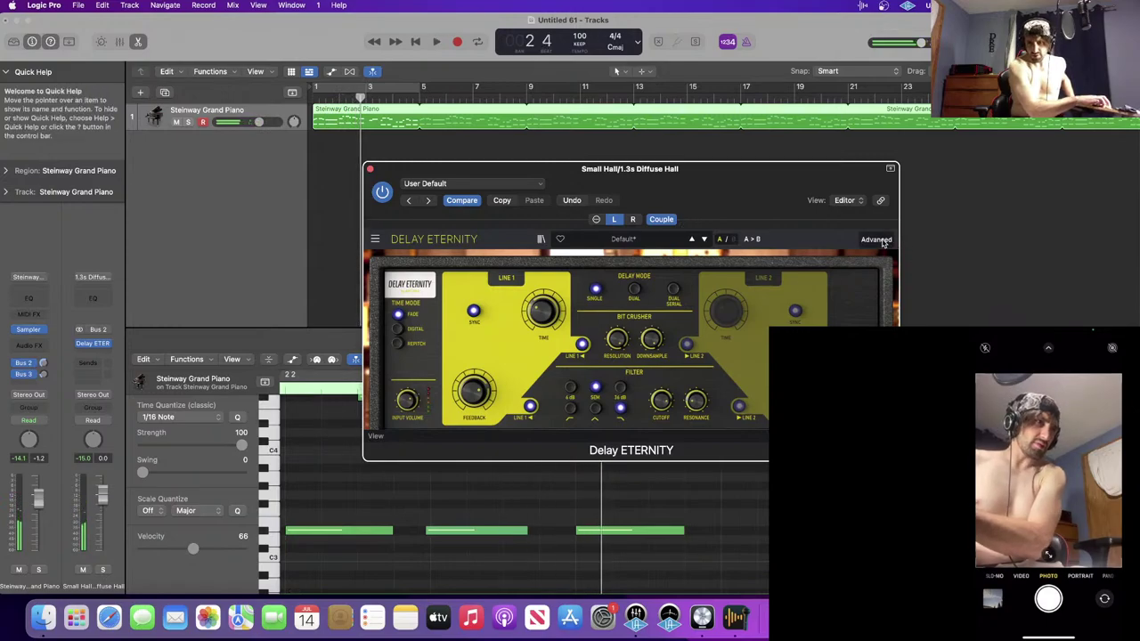
# - Show Delay ETERNITY's advanced controls and set the Line 1 delay time to 1/32
pyautogui.click(878, 240)
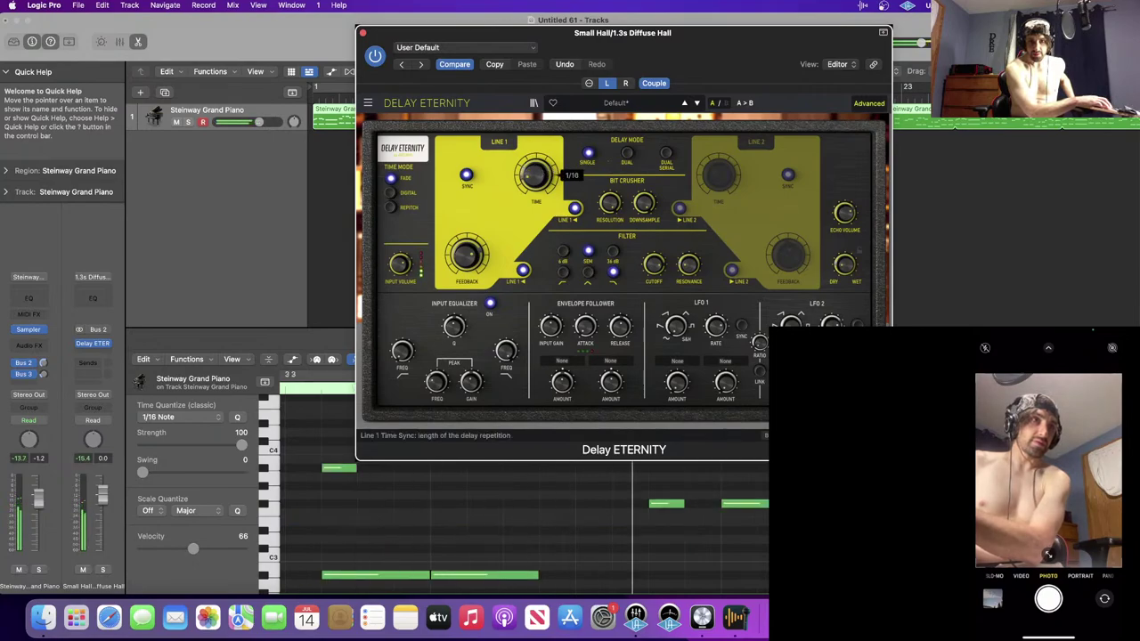
pyautogui.moveTo(536, 176); pyautogui.dragTo(536, 181)
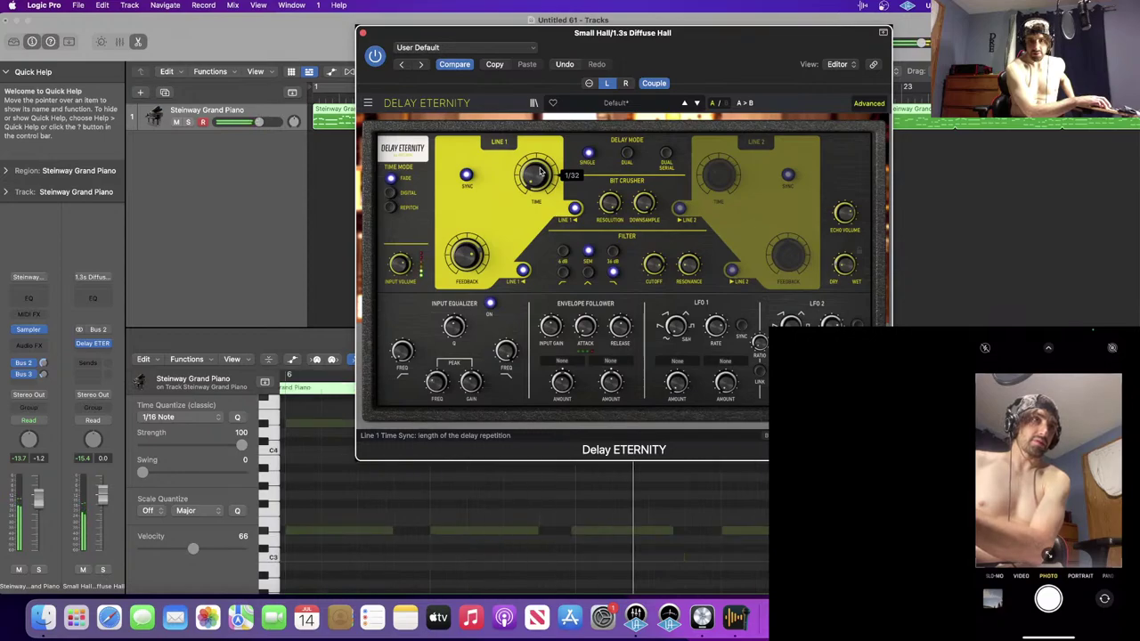
# - Lower the piano track's volume to -1.5 dB and advance the Delay ETERNITY preset to Dynamic Pitch Shifter
pyautogui.moveTo(263, 127); pyautogui.dragTo(257, 123)
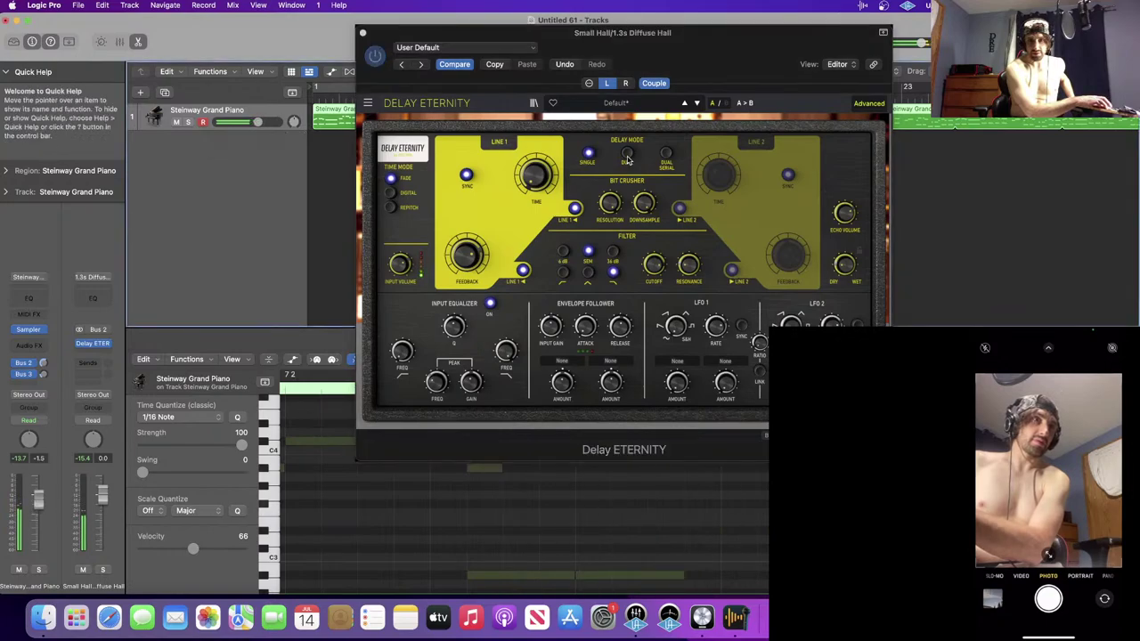
pyautogui.click(698, 103)
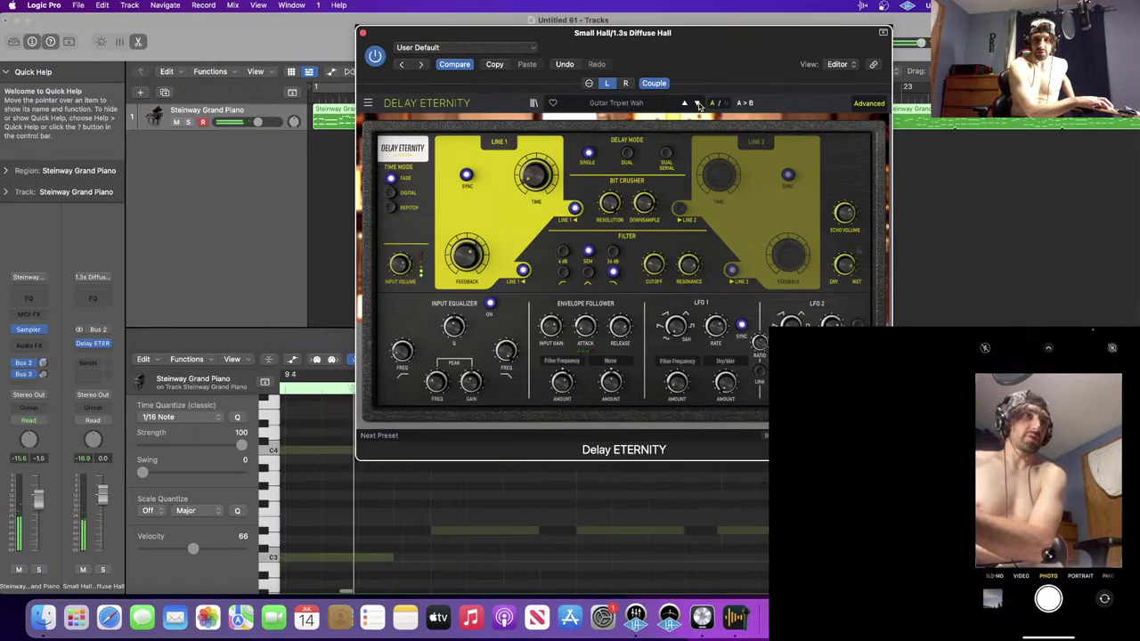
pyautogui.click(698, 103)
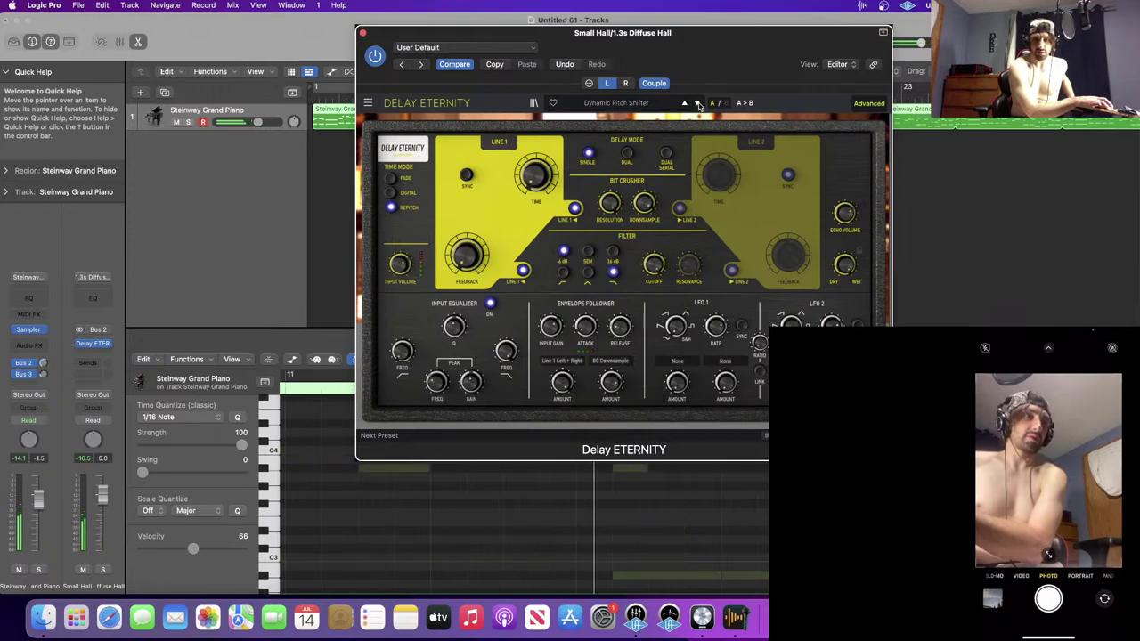
# - Insert a dual mono Tremolo from the modulation effects on the Steinway Grand Piano track's channel strip
pyautogui.click(33, 347)
pyautogui.moveTo(35, 586)
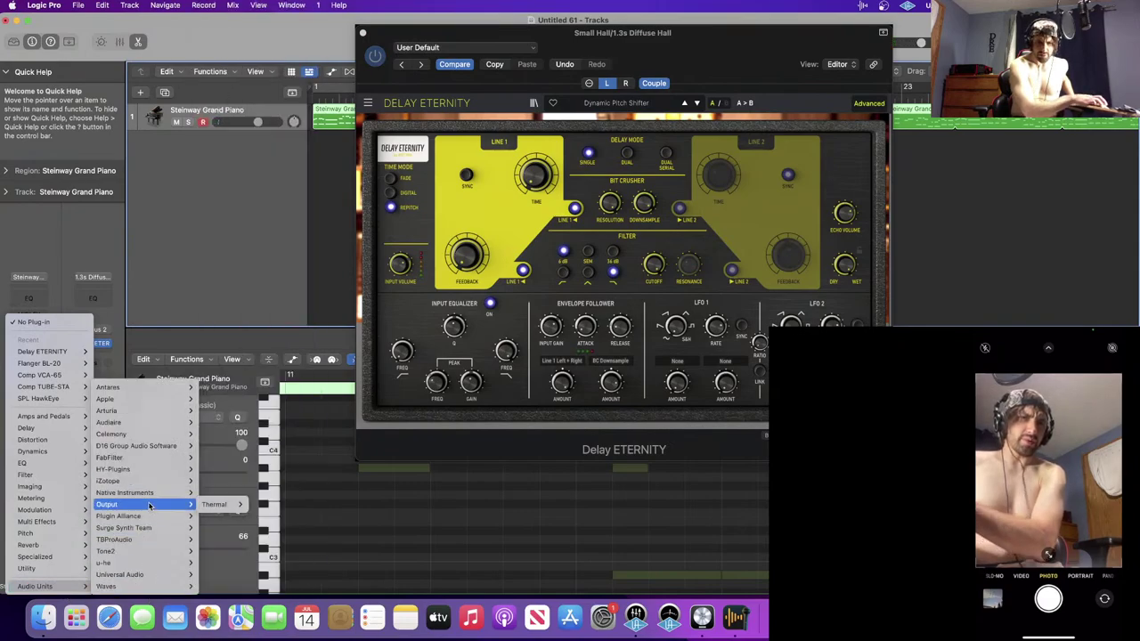
pyautogui.moveTo(58, 431)
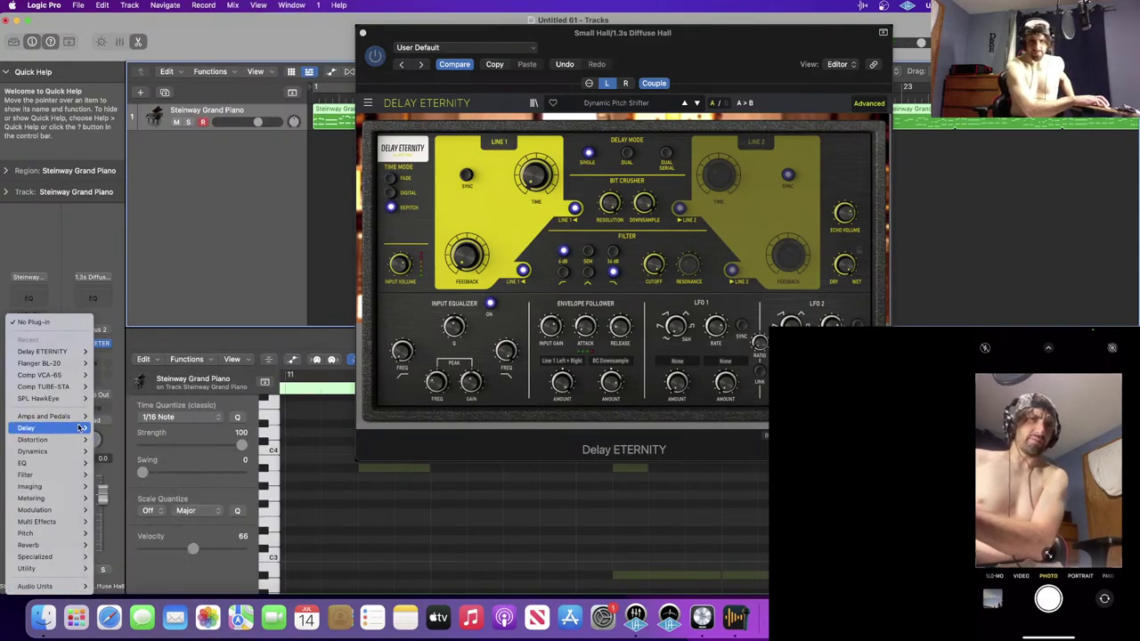
pyautogui.moveTo(54, 509)
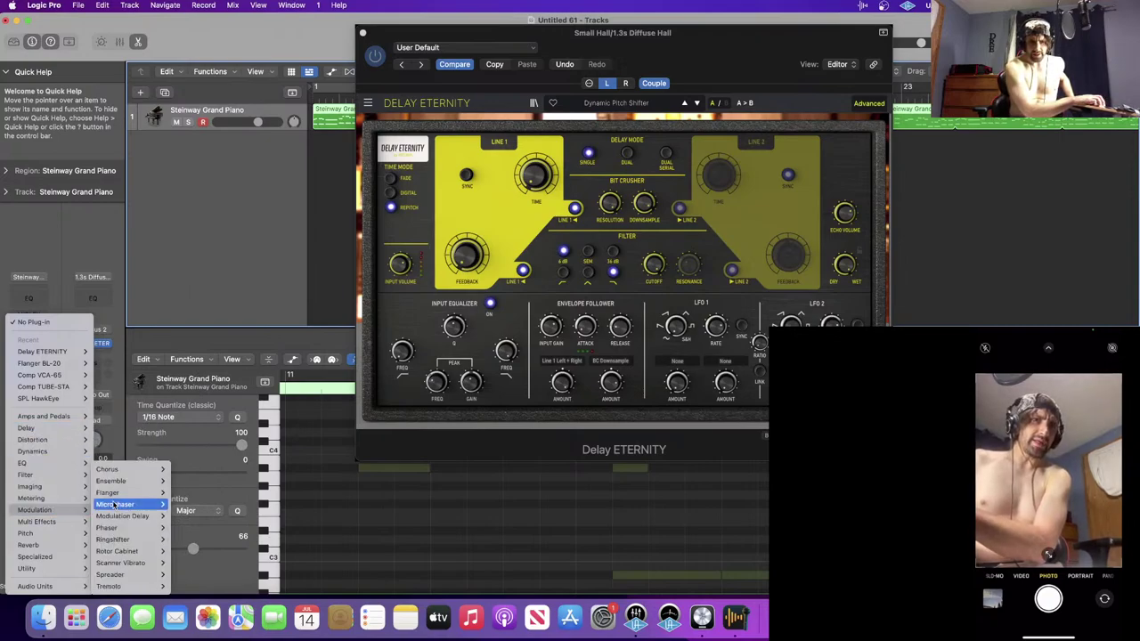
pyautogui.moveTo(123, 503)
pyautogui.moveTo(129, 585)
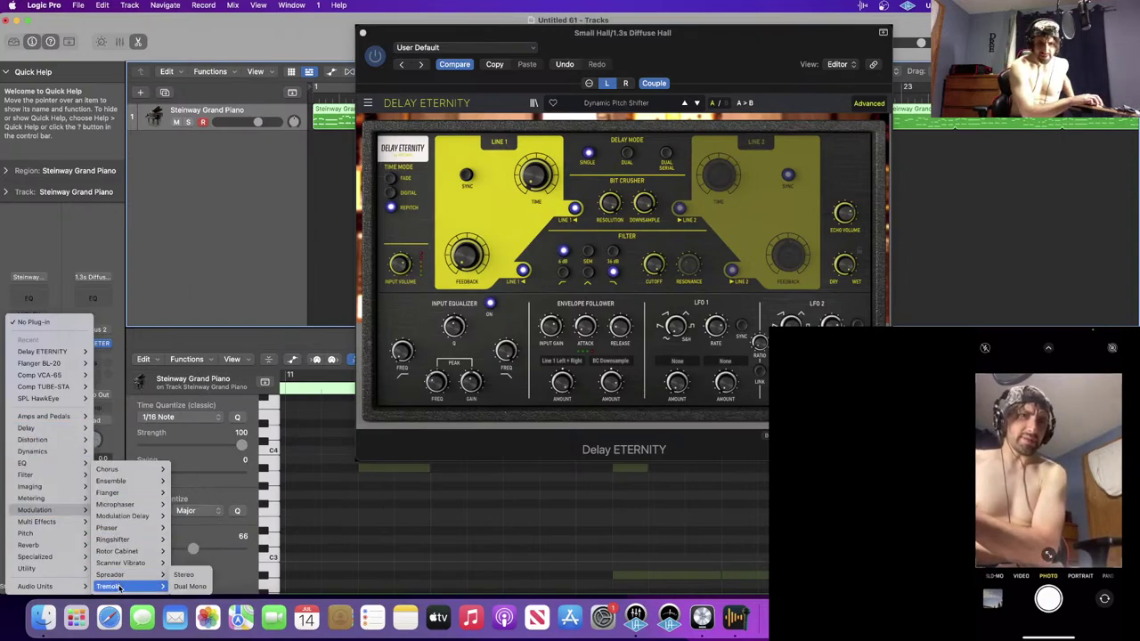
pyautogui.click(190, 586)
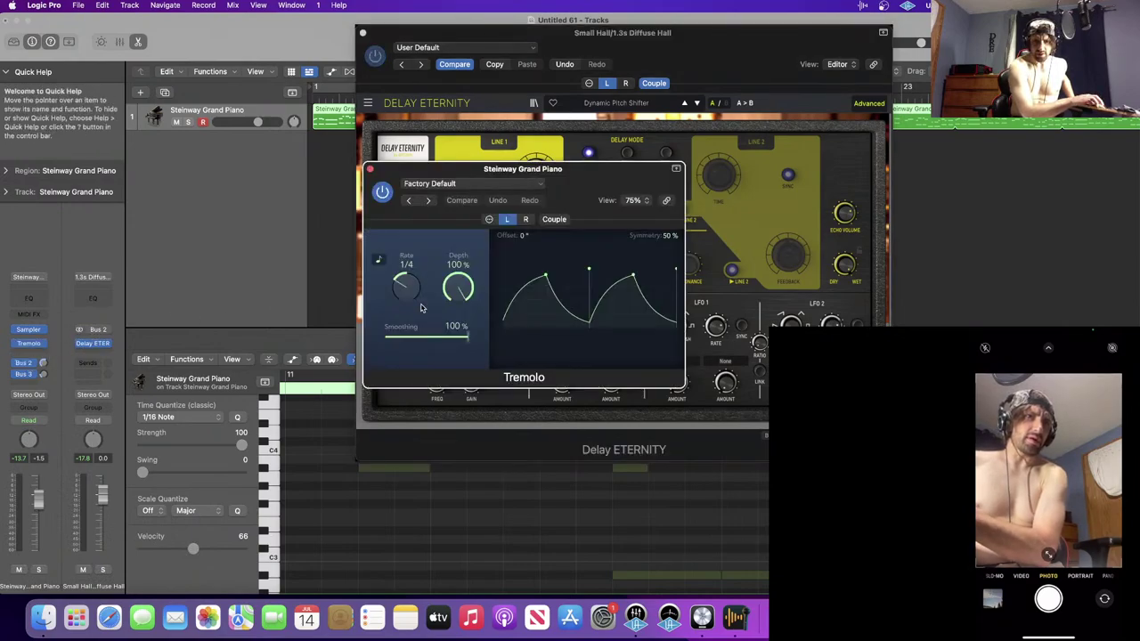
# - Switch the Tremolo's rate to unsynced 5.93 Hz, set depth 50%, smoothing 30% and symmetry 49%, and close it
pyautogui.click(381, 260)
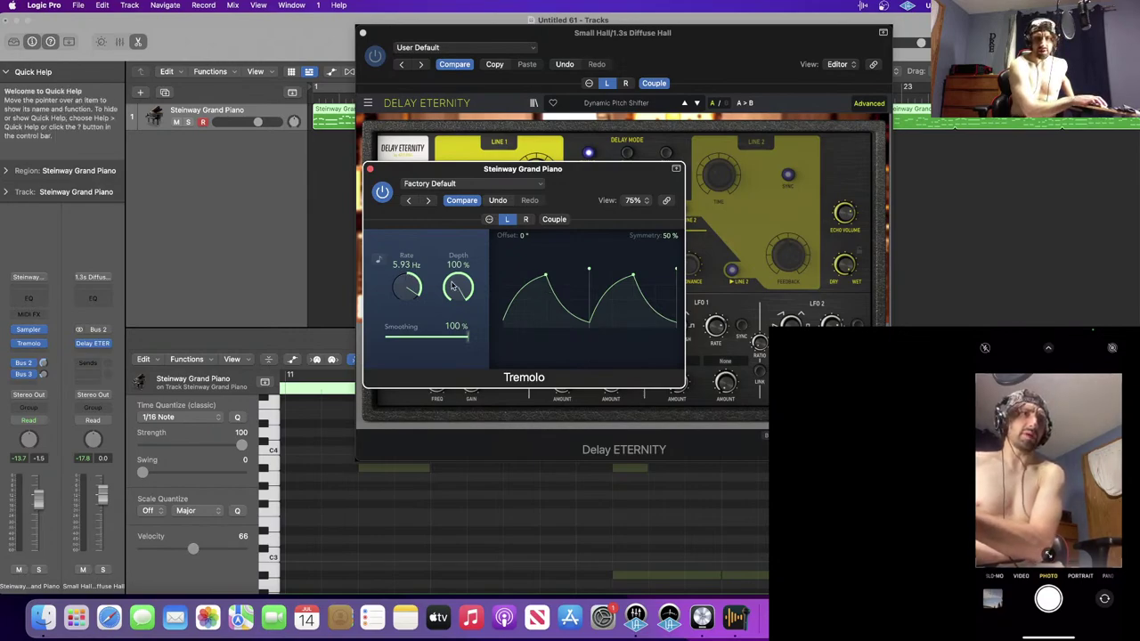
pyautogui.moveTo(452, 286); pyautogui.dragTo(460, 376)
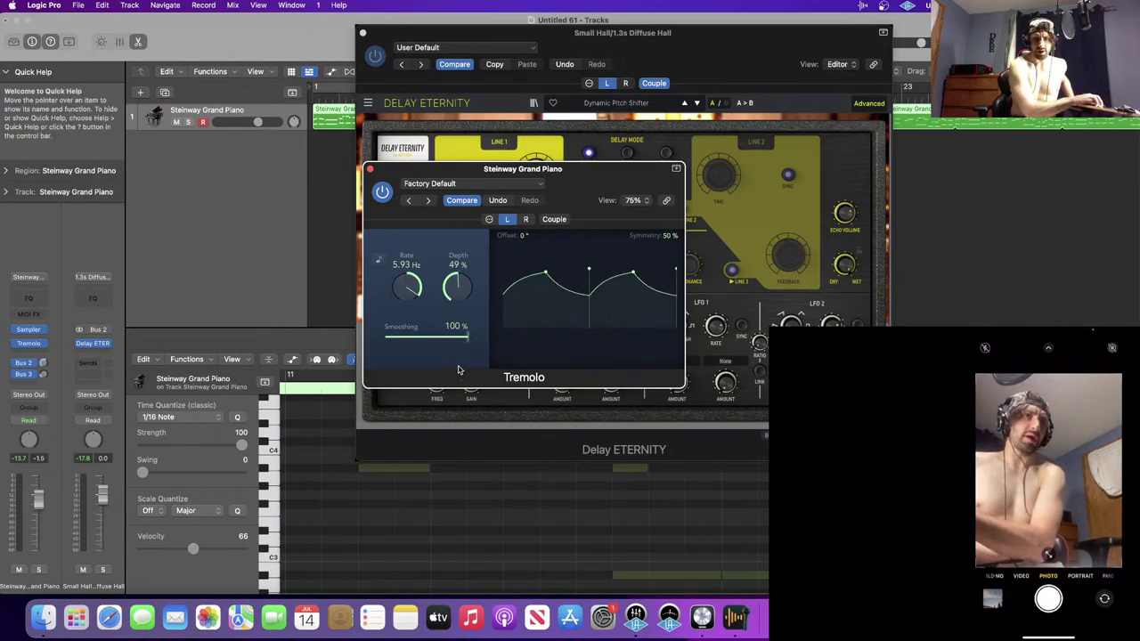
pyautogui.moveTo(467, 338); pyautogui.dragTo(374, 341)
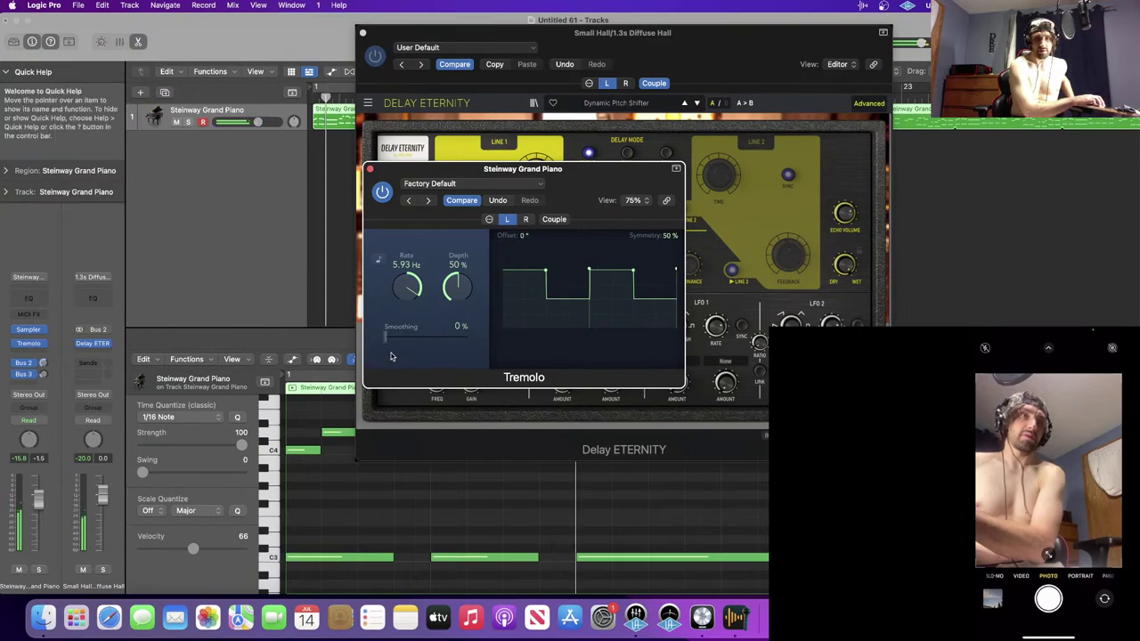
pyautogui.moveTo(385, 339); pyautogui.dragTo(411, 339)
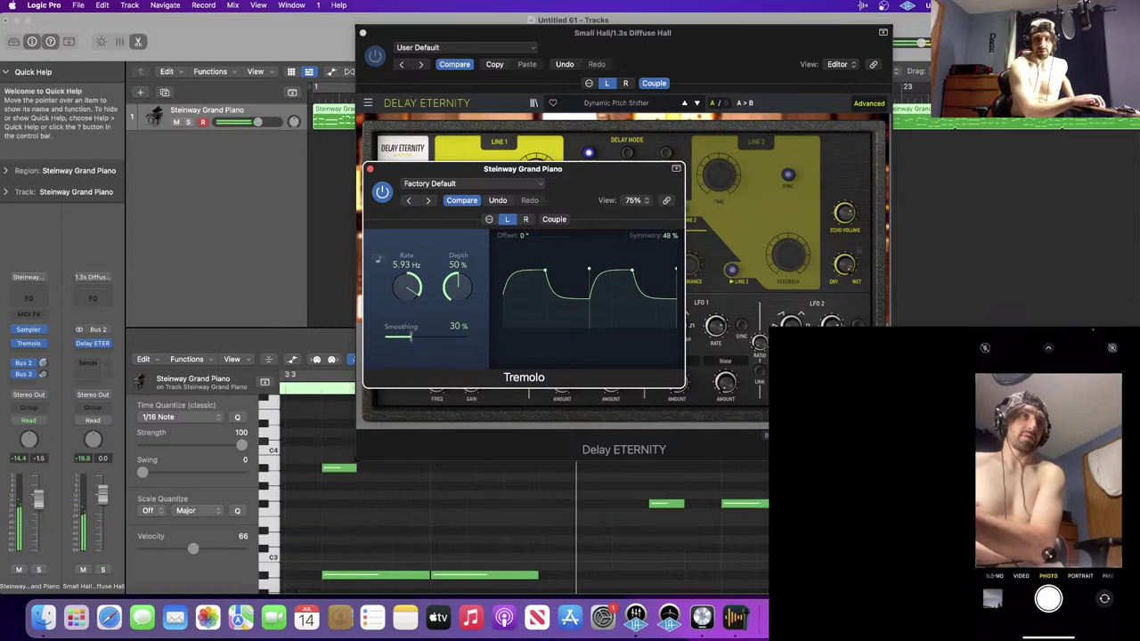
pyautogui.moveTo(589, 269); pyautogui.dragTo(632, 270)
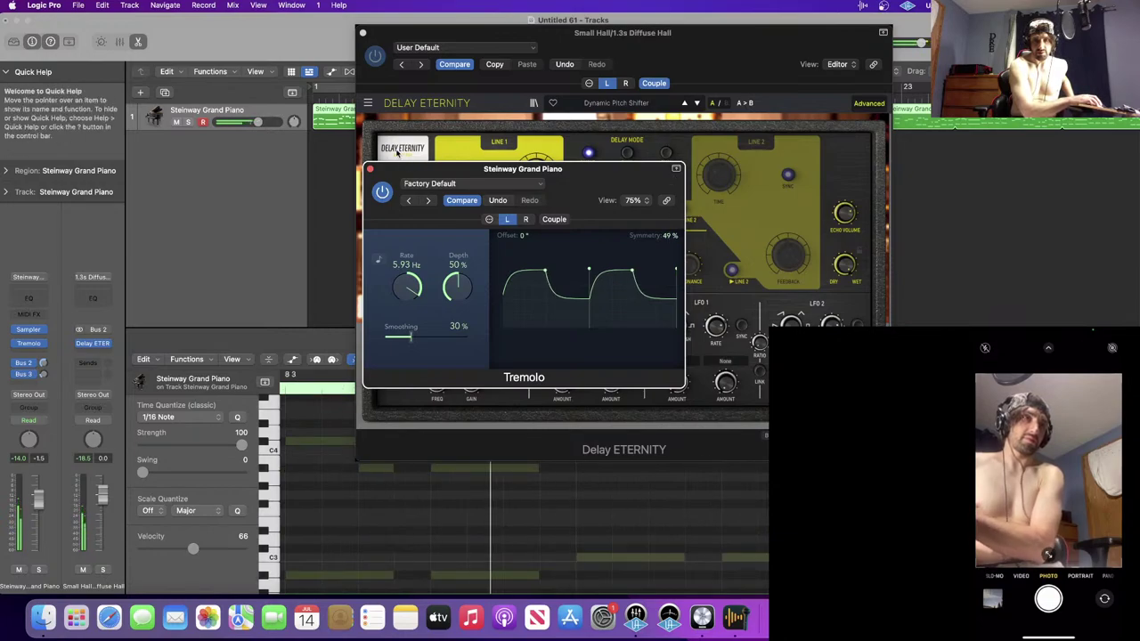
pyautogui.click(370, 169)
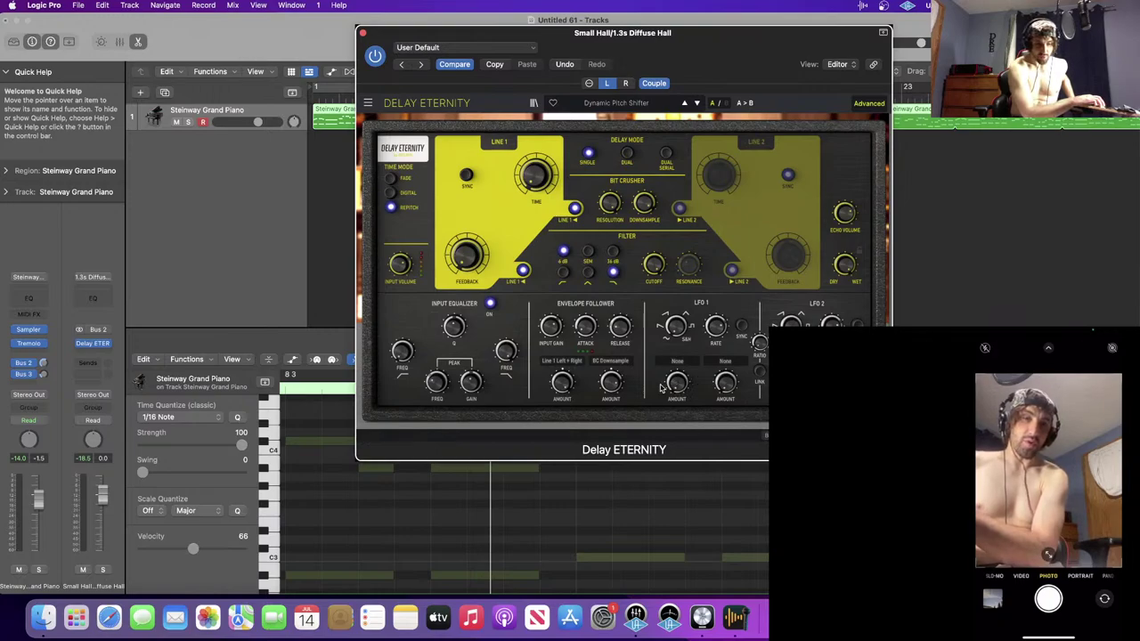
# - Adjust Delay ETERNITY's input equalizer frequencies and switch it to Digital time mode and Dual delay mode
pyautogui.moveTo(445, 379); pyautogui.dragTo(445, 367)
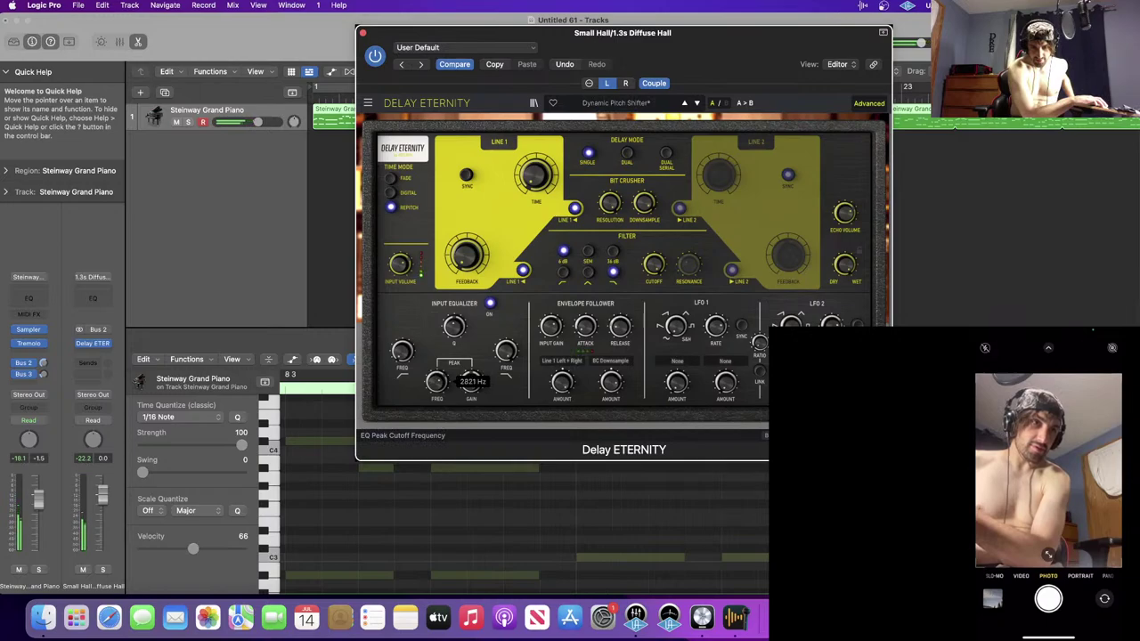
pyautogui.moveTo(402, 351); pyautogui.dragTo(402, 346)
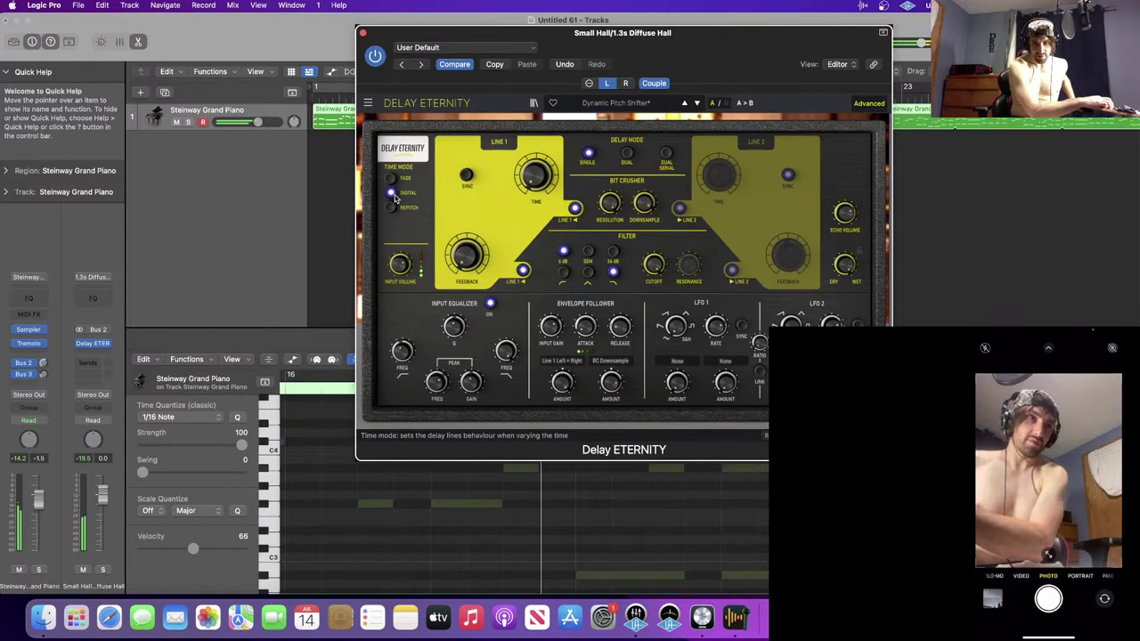
pyautogui.click(626, 153)
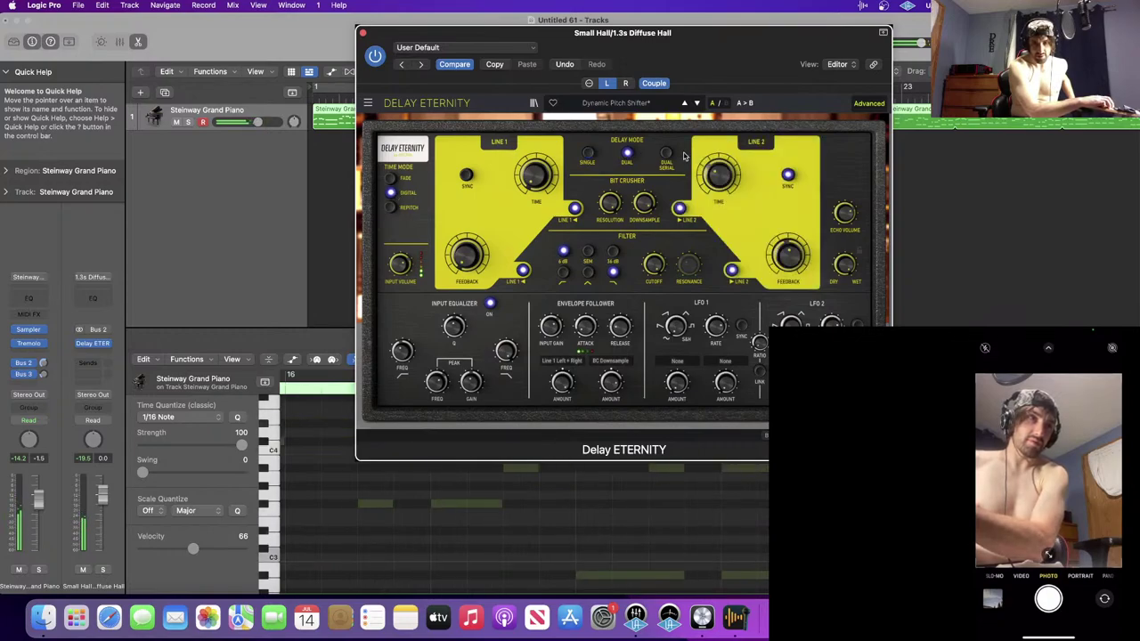
# - Sync Line 1 in Delay ETERNITY and set the delay times to 1/16 for Line 1 and 1/16.d for Line 2
pyautogui.moveTo(719, 175)
pyautogui.mouseDown()
pyautogui.moveTo(719, 158)
pyautogui.moveTo(718, 182)
pyautogui.mouseUp()
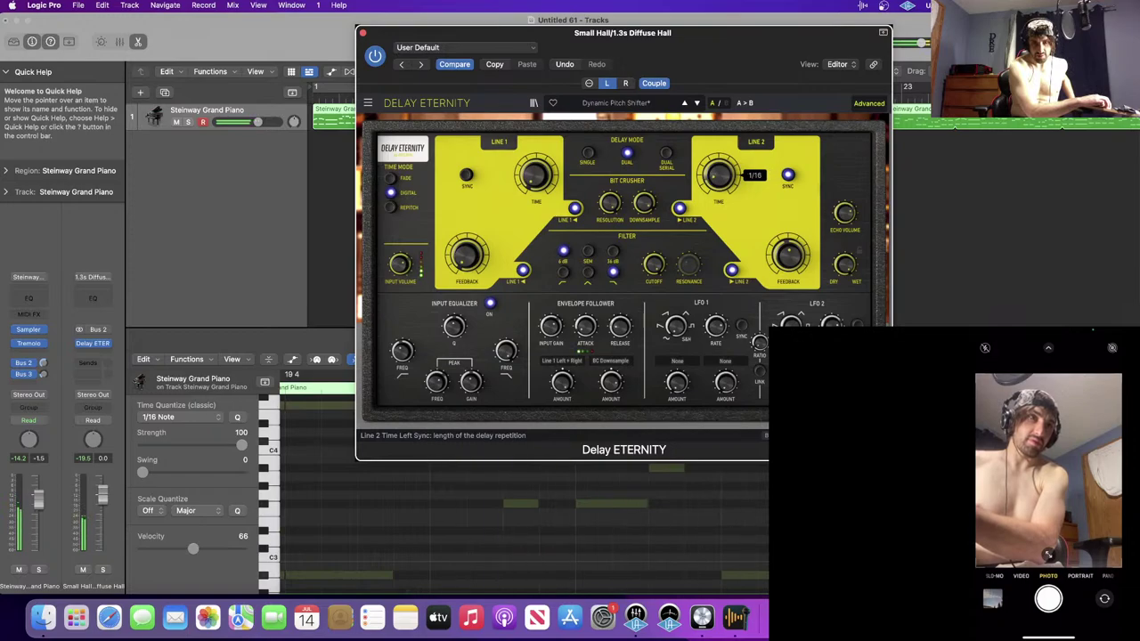
pyautogui.moveTo(557, 177)
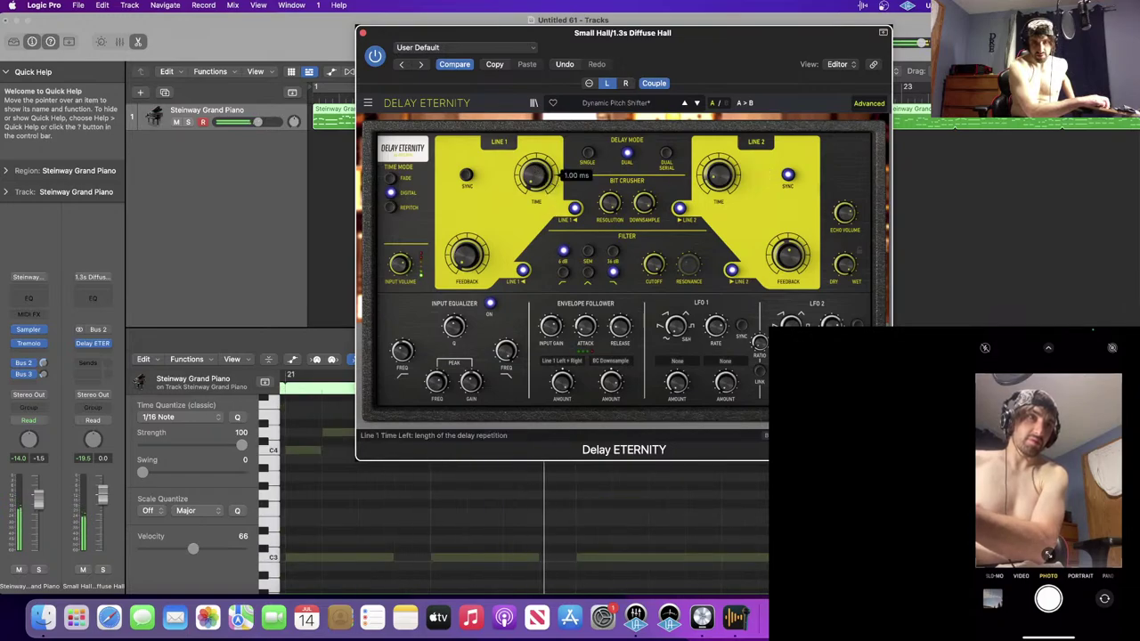
pyautogui.click(466, 175)
pyautogui.moveTo(543, 176)
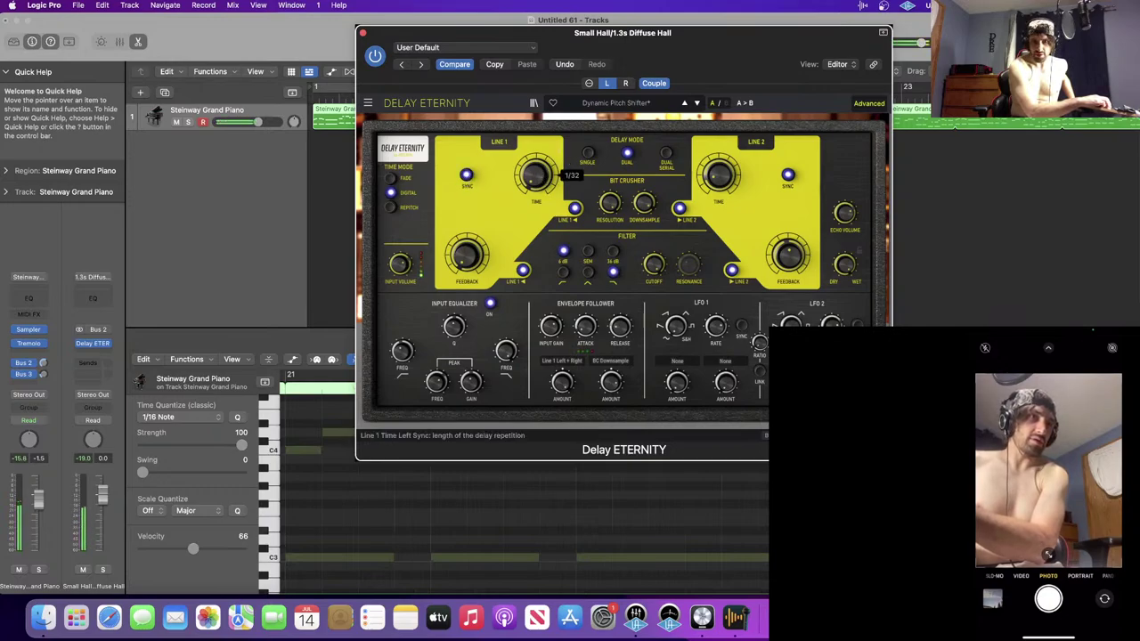
pyautogui.moveTo(538, 176); pyautogui.dragTo(543, 166)
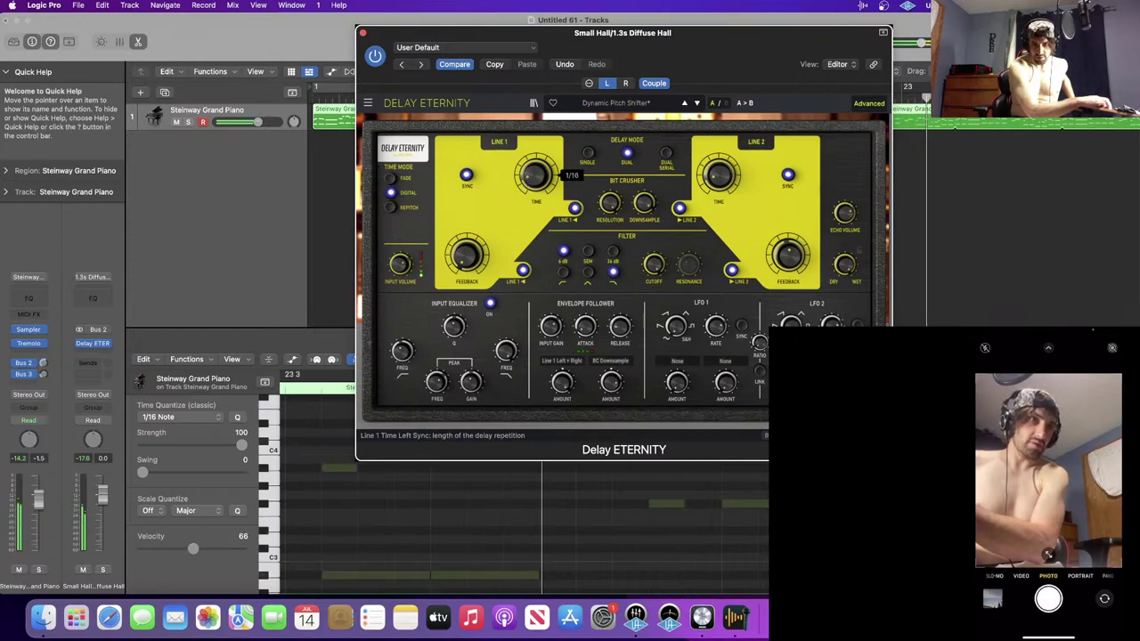
pyautogui.moveTo(719, 176); pyautogui.dragTo(720, 171)
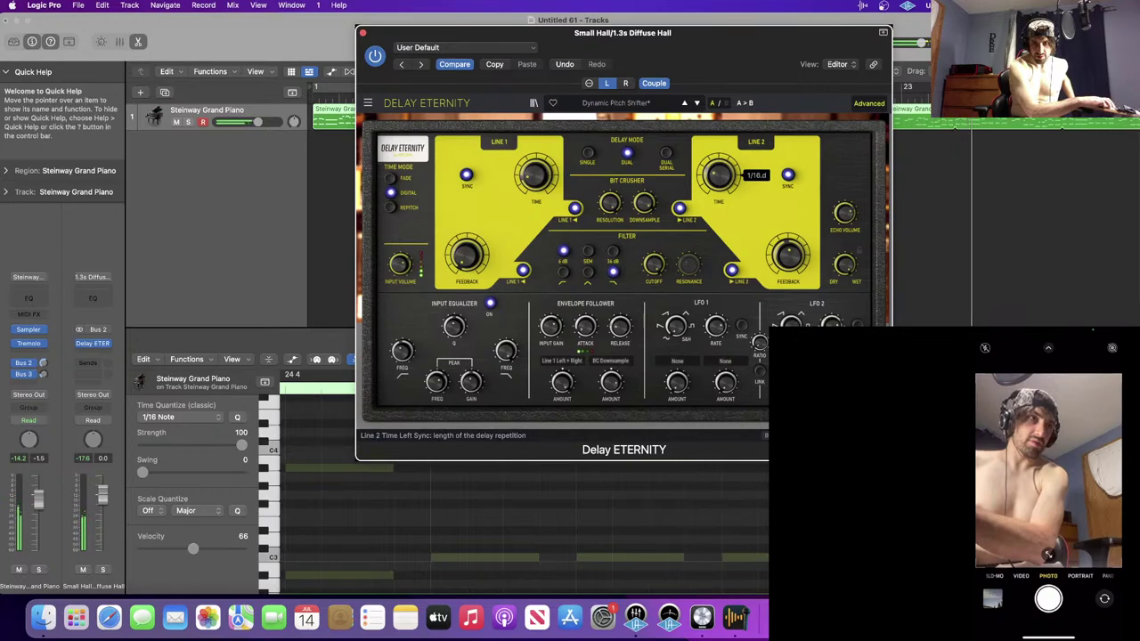
pyautogui.moveTo(801, 257)
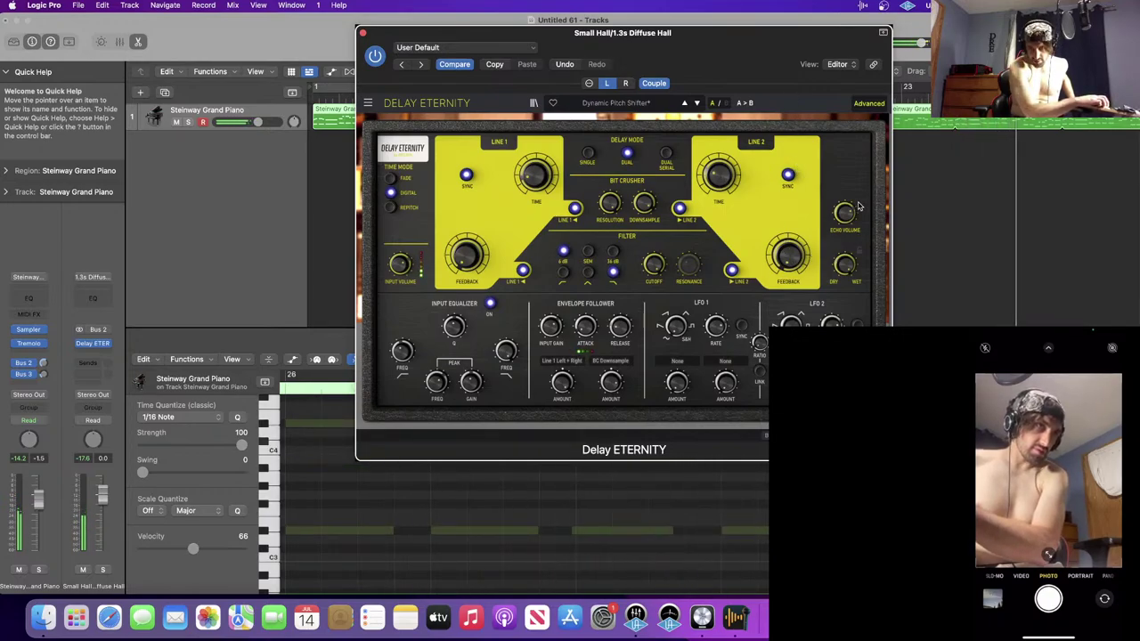
# - Advance through the Delay ETERNITY presets to Basic Parallel while auditioning them on the piano part
pyautogui.click(696, 104)
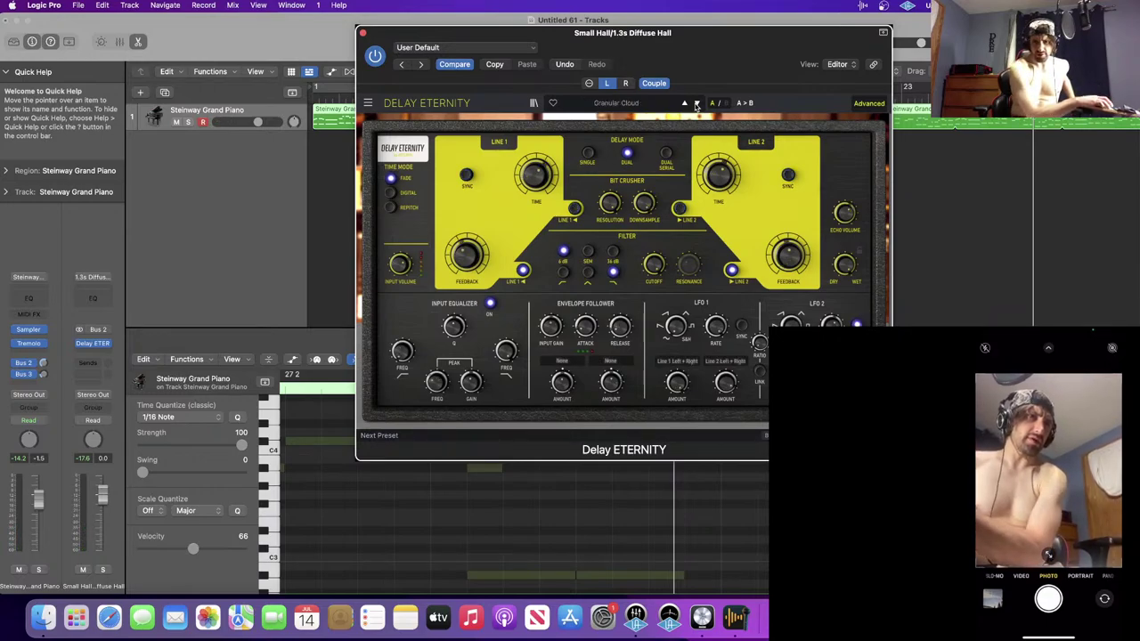
pyautogui.click(696, 104)
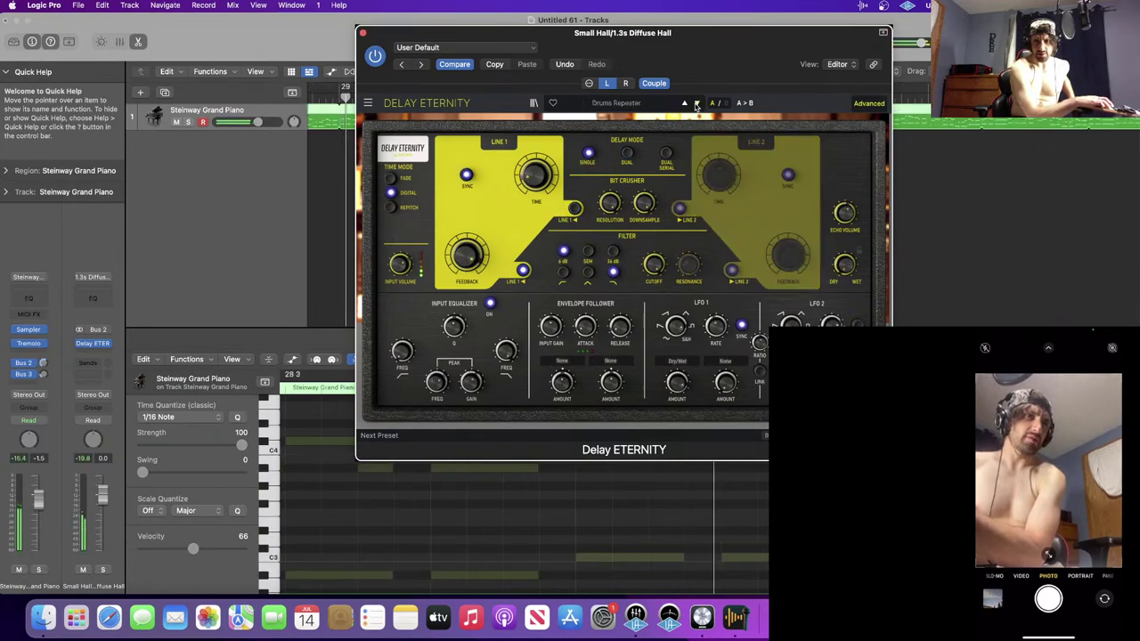
pyautogui.click(697, 104)
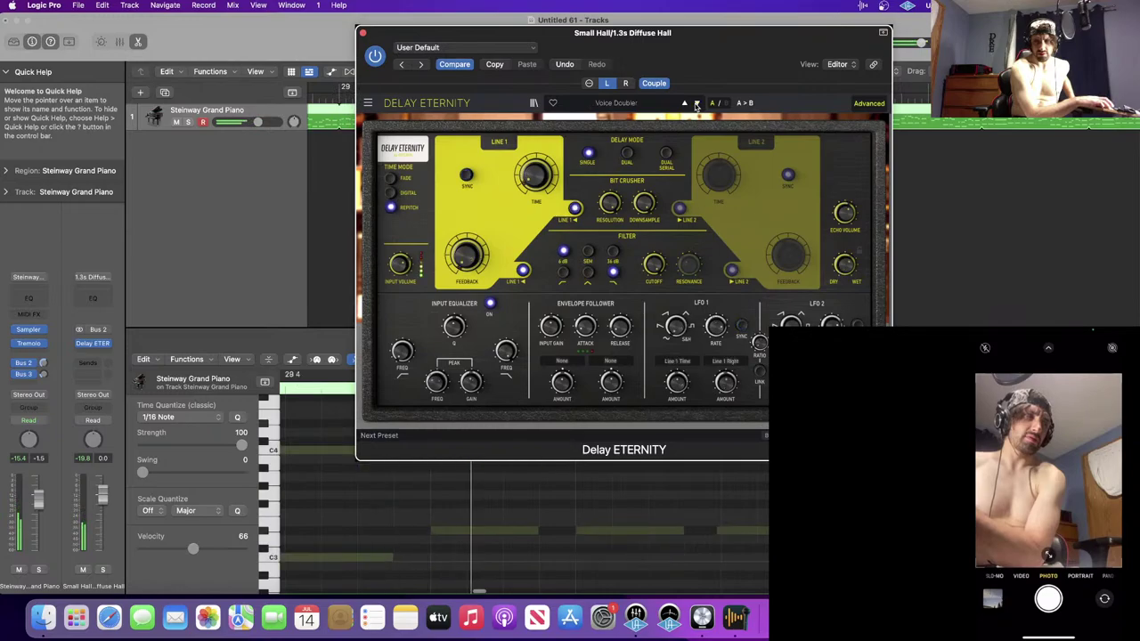
pyautogui.click(697, 104)
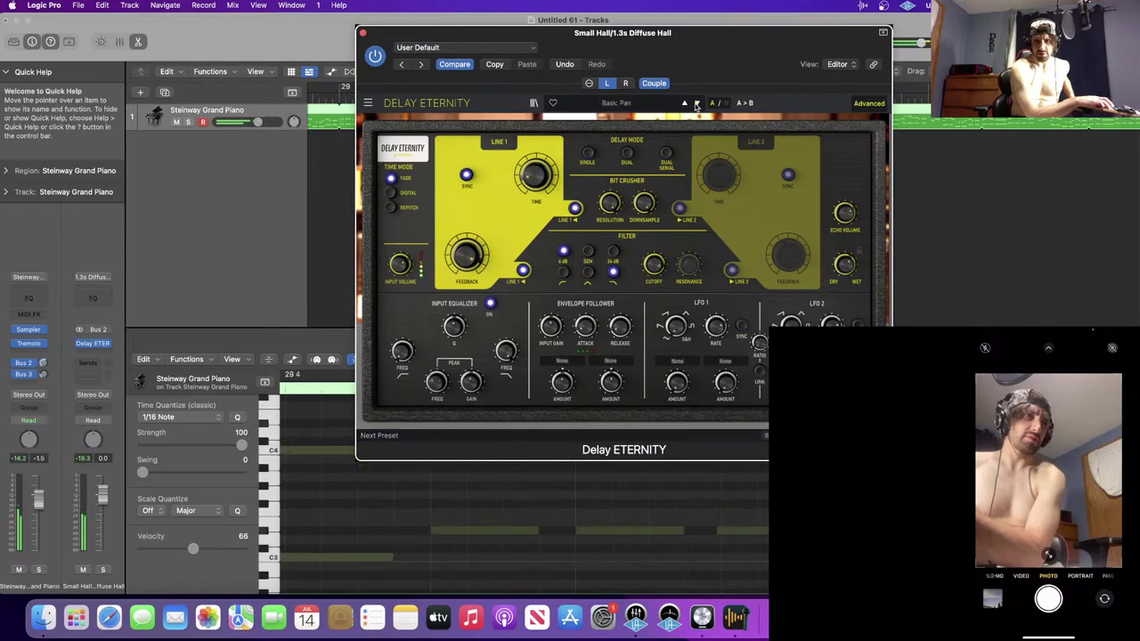
pyautogui.click(696, 104)
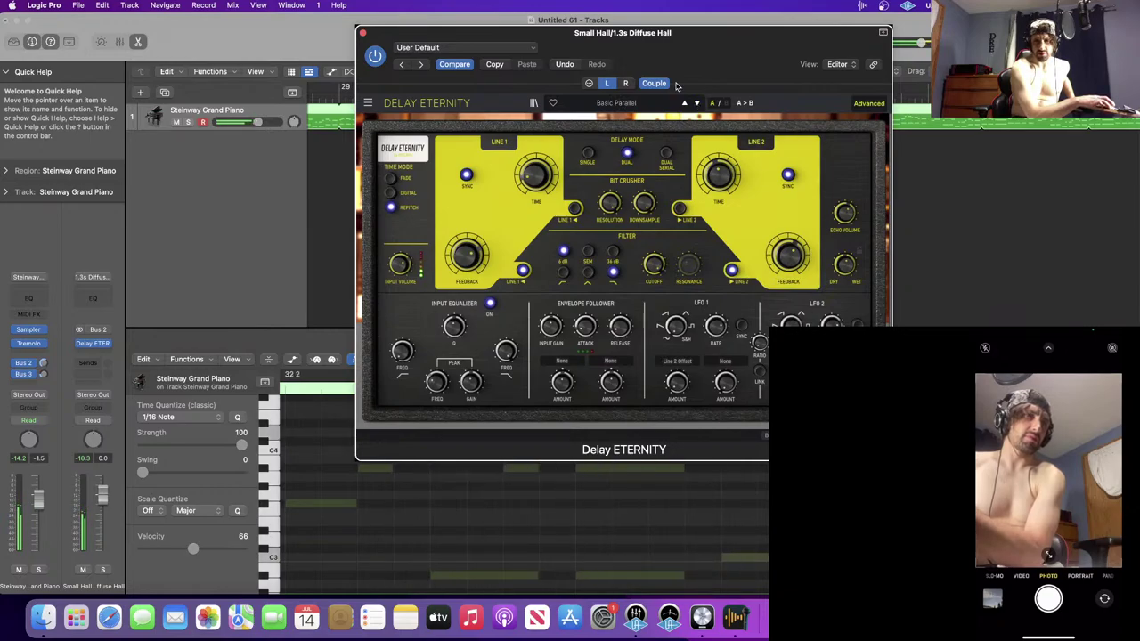
# - Undo and redo the last Delay ETERNITY change to compare the two settings
pyautogui.click(567, 64)
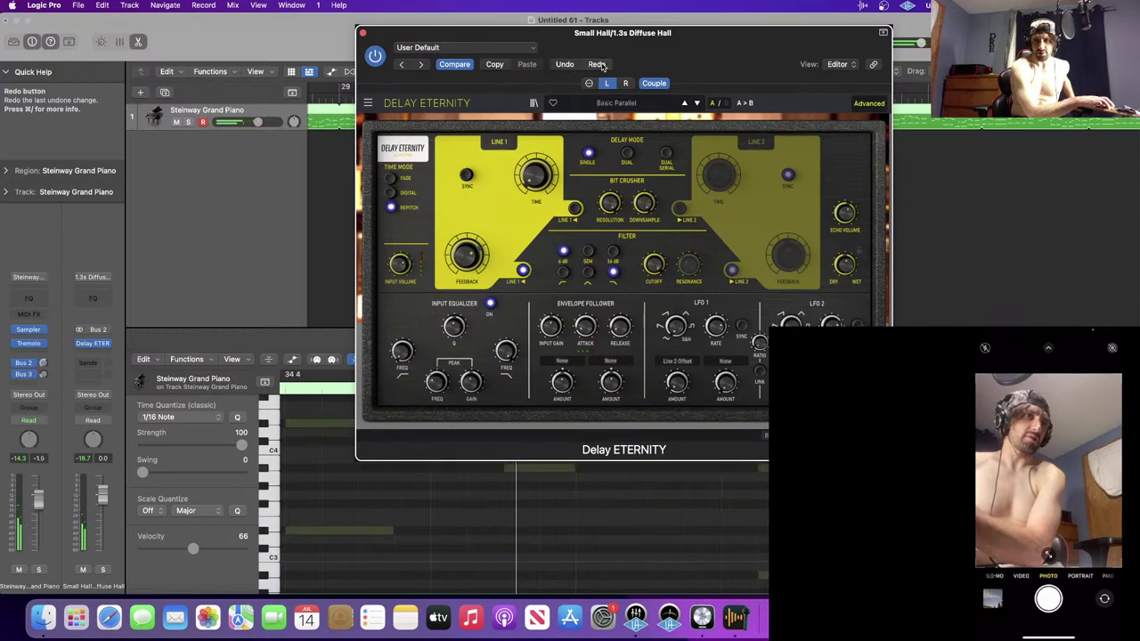
pyautogui.click(602, 67)
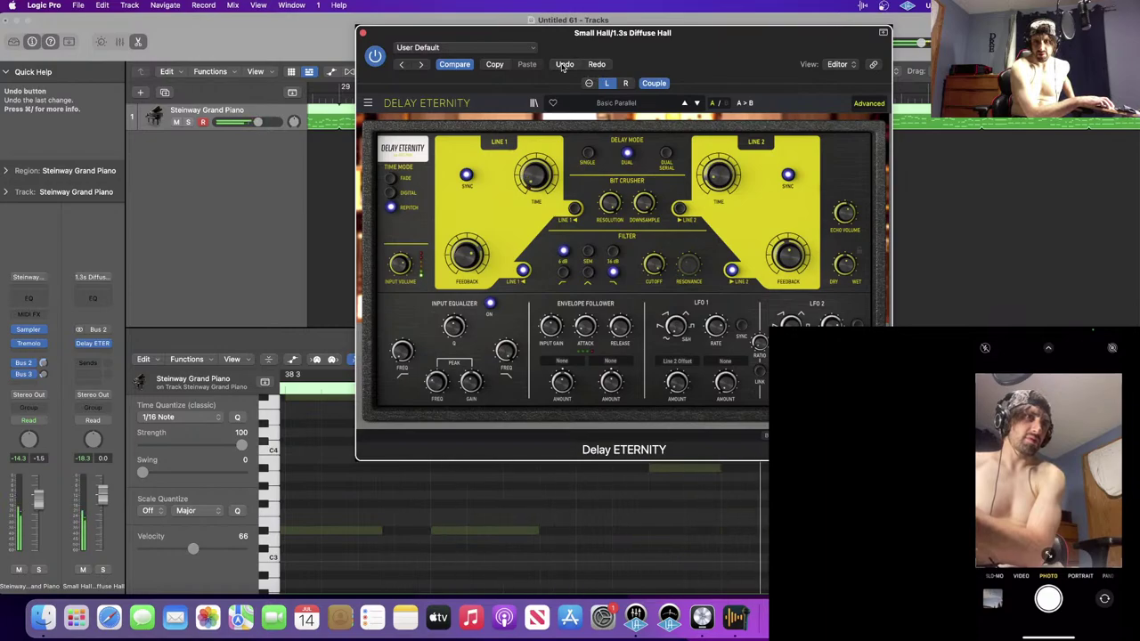
pyautogui.click(563, 65)
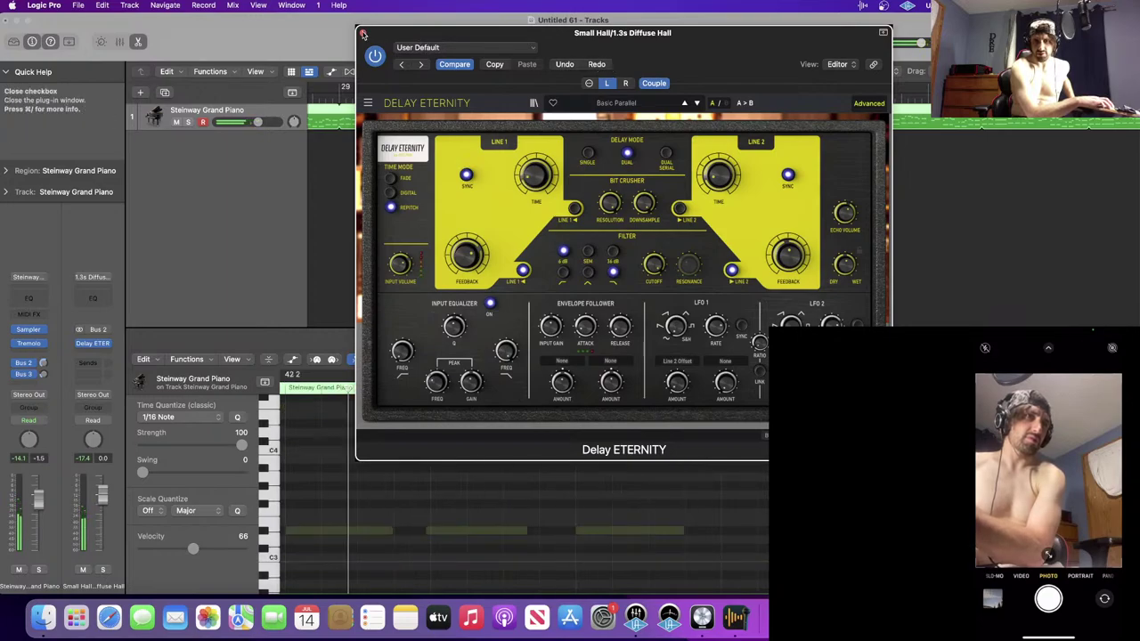
# - Close the Delay ETERNITY window and play the piano part from bar 42 to hear the effects
pyautogui.click(362, 32)
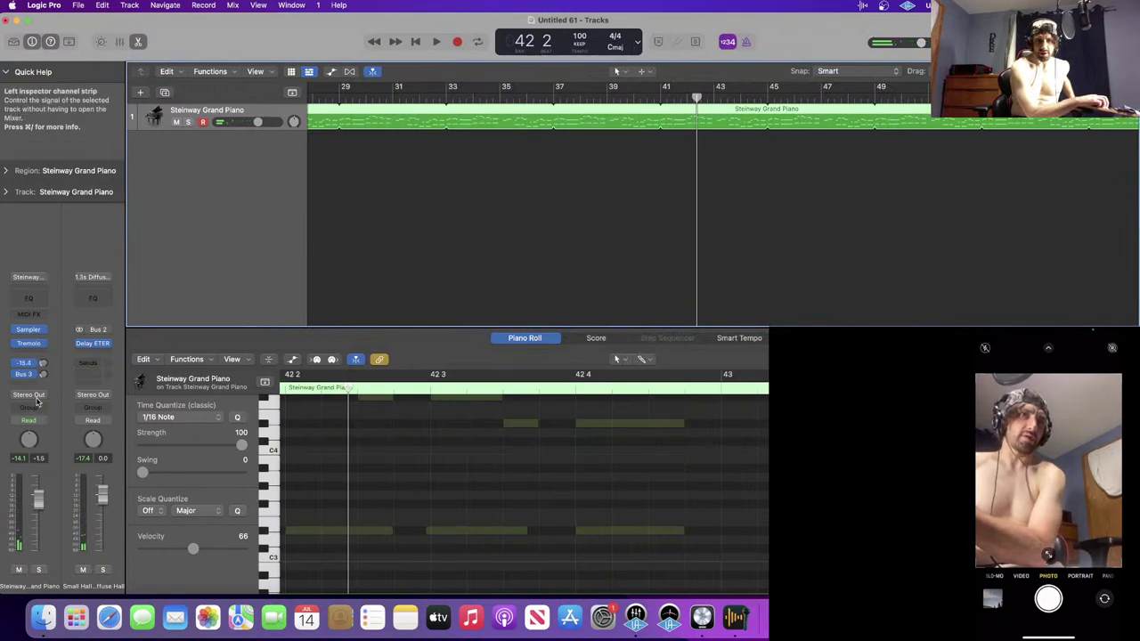
pyautogui.press('space')
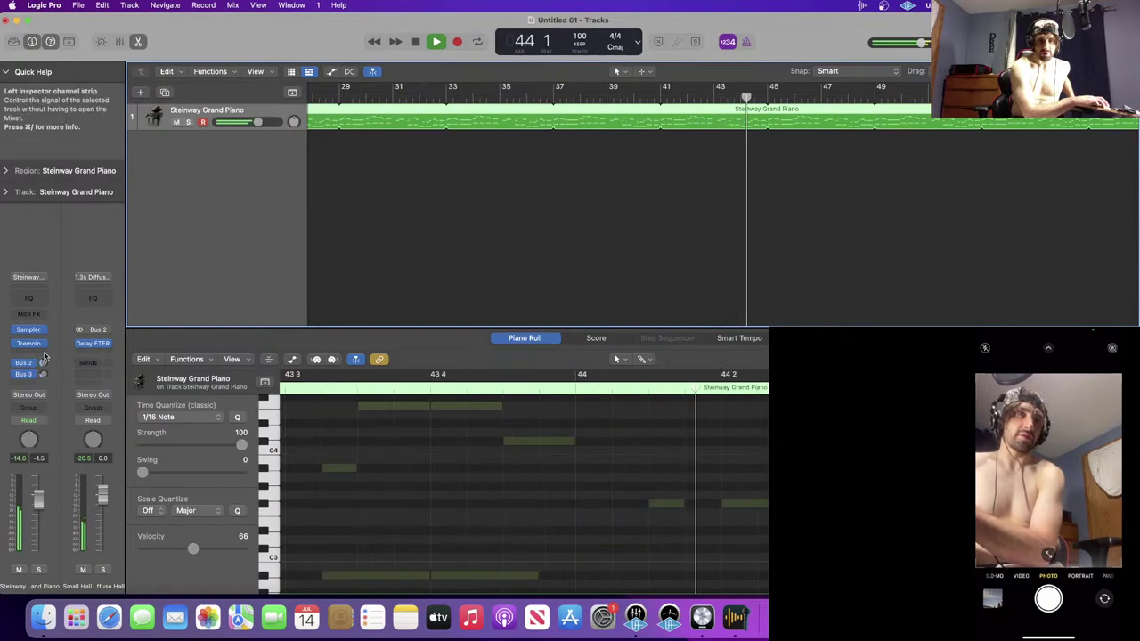
pyautogui.press('space')
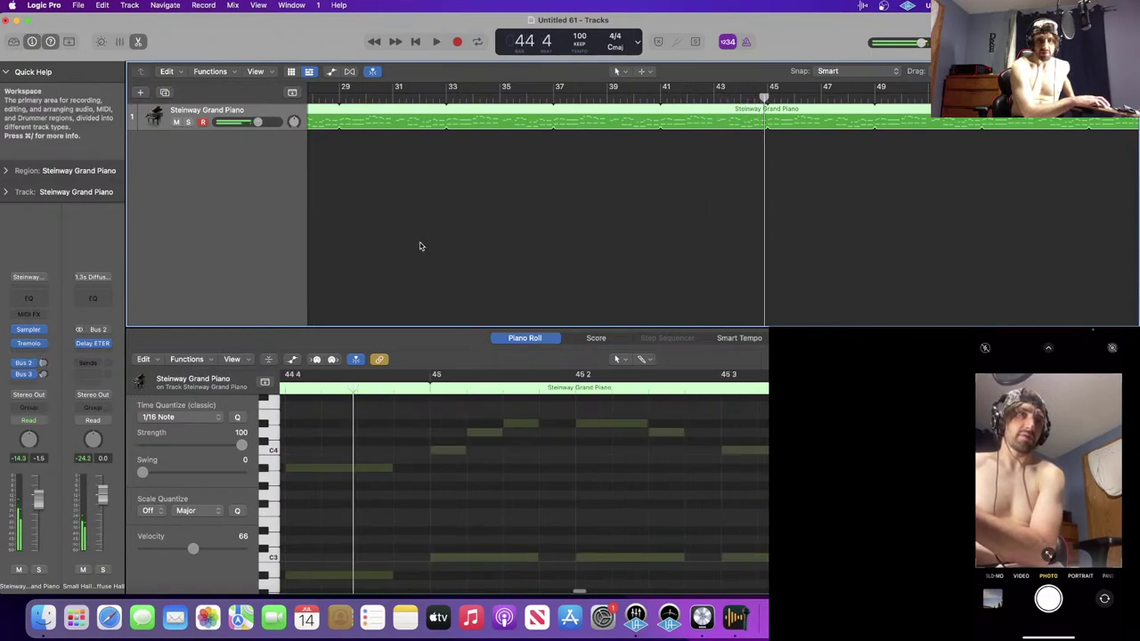
# - Deselect the piano region and show the sound Library for the Steinway Grand Piano track
pyautogui.click(420, 247)
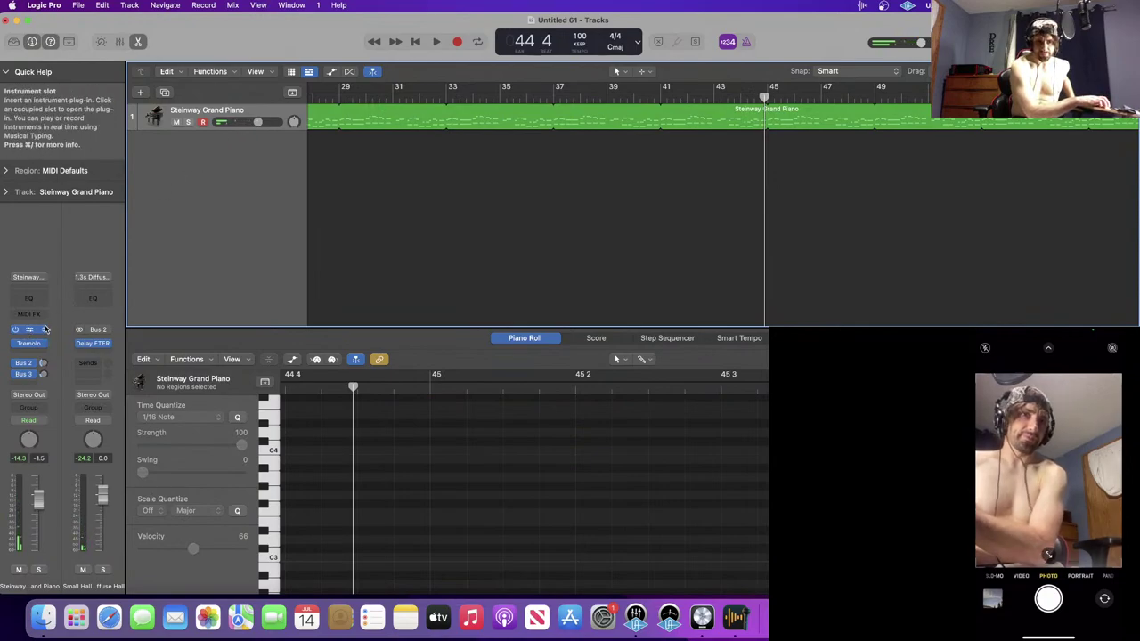
pyautogui.click(46, 329)
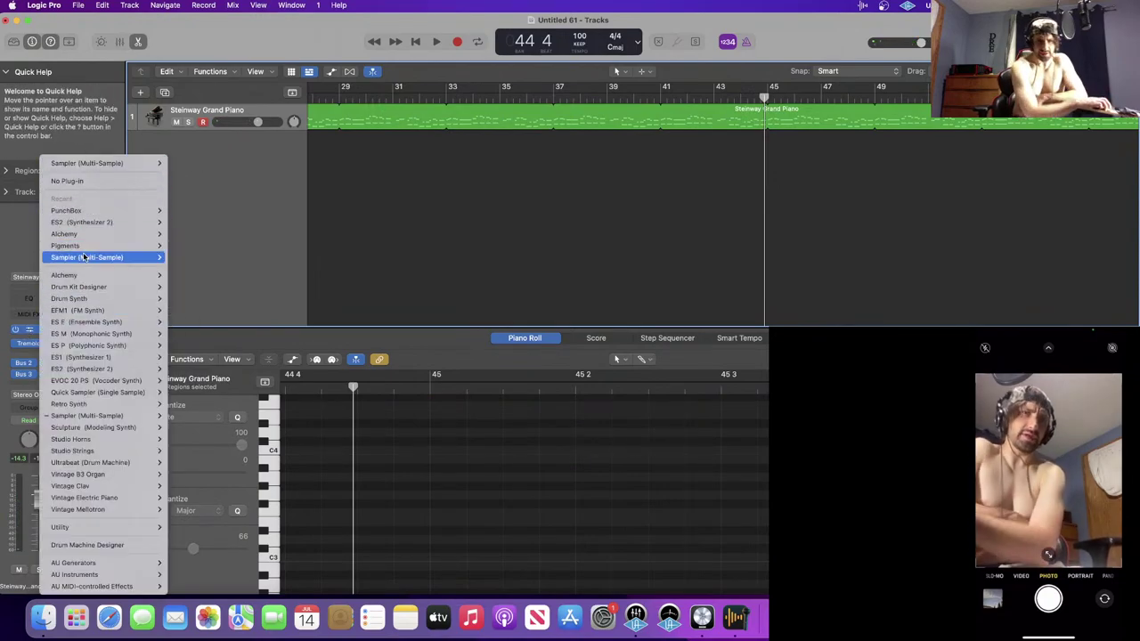
pyautogui.click(311, 230)
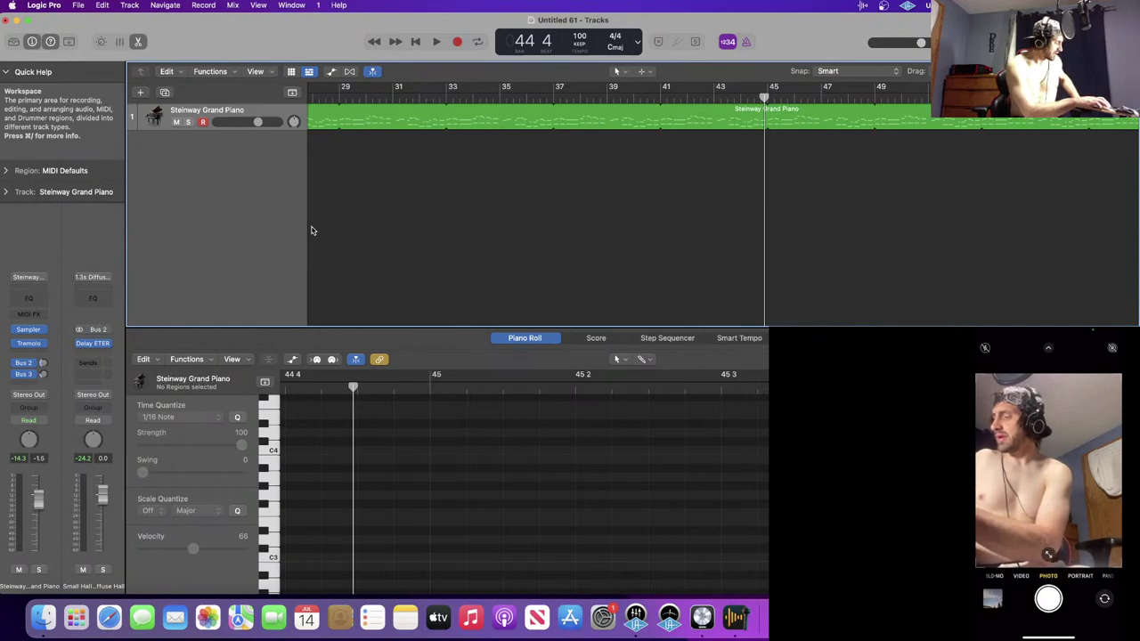
pyautogui.press('y')
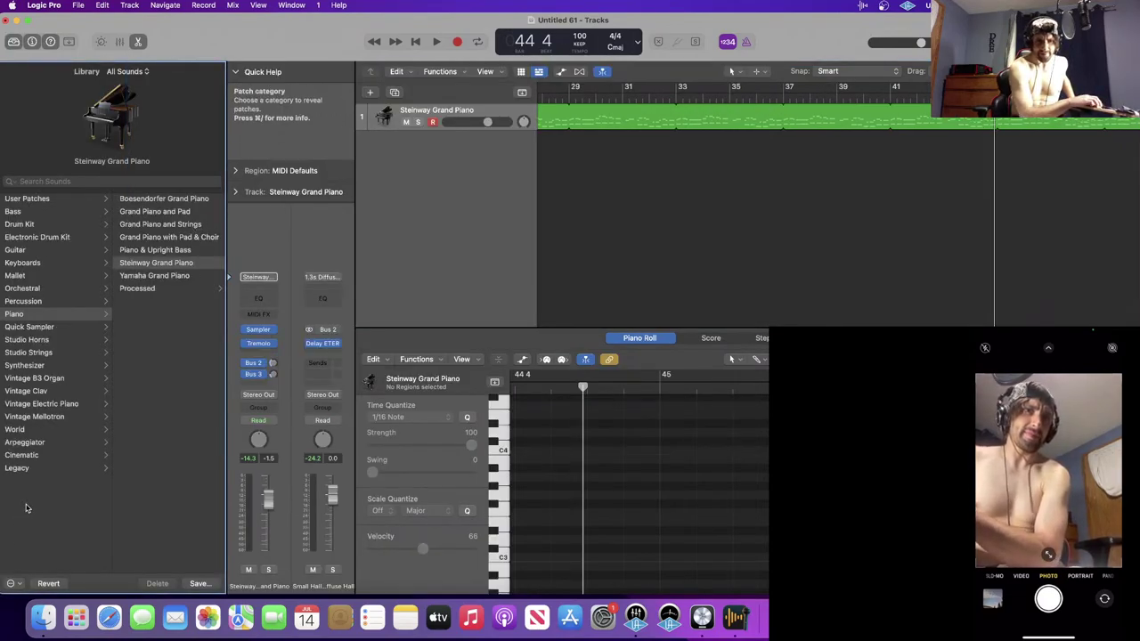
# - Browse the Library's Legacy Logic sounds, looking through the Synth Leads patches under 06 Synthesizers
pyautogui.click(44, 469)
pyautogui.click(144, 200)
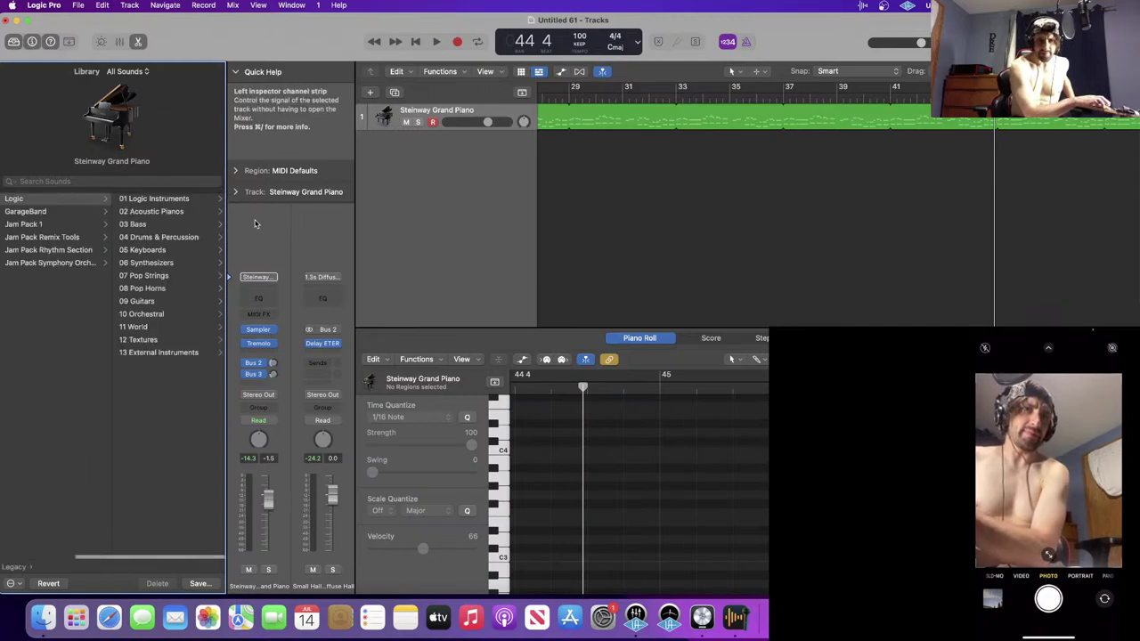
pyautogui.click(146, 263)
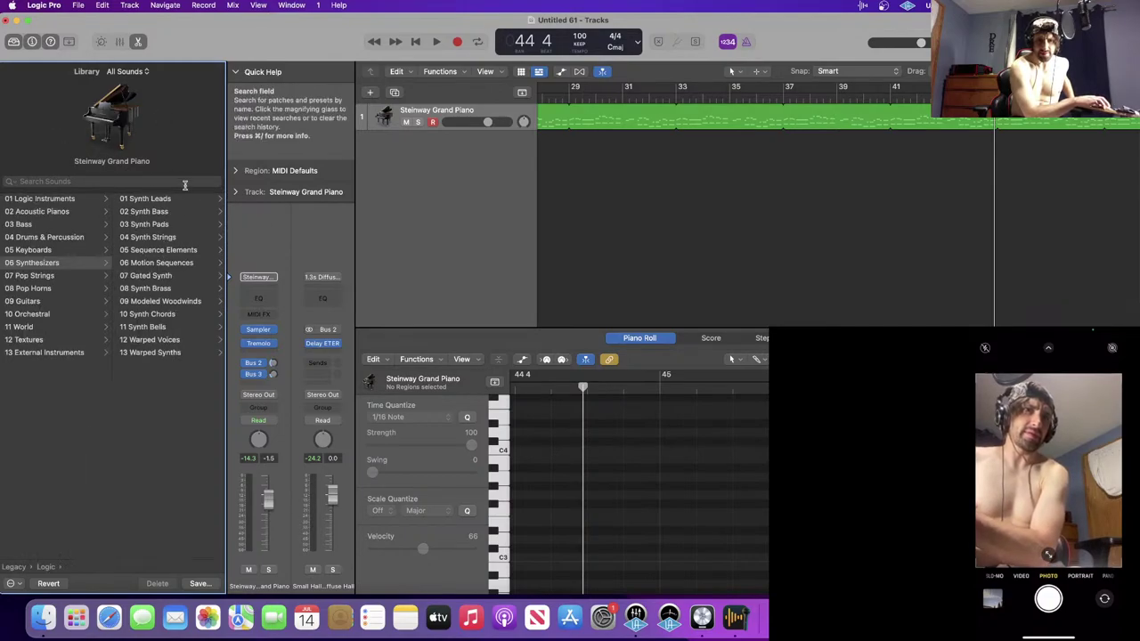
pyautogui.click(177, 200)
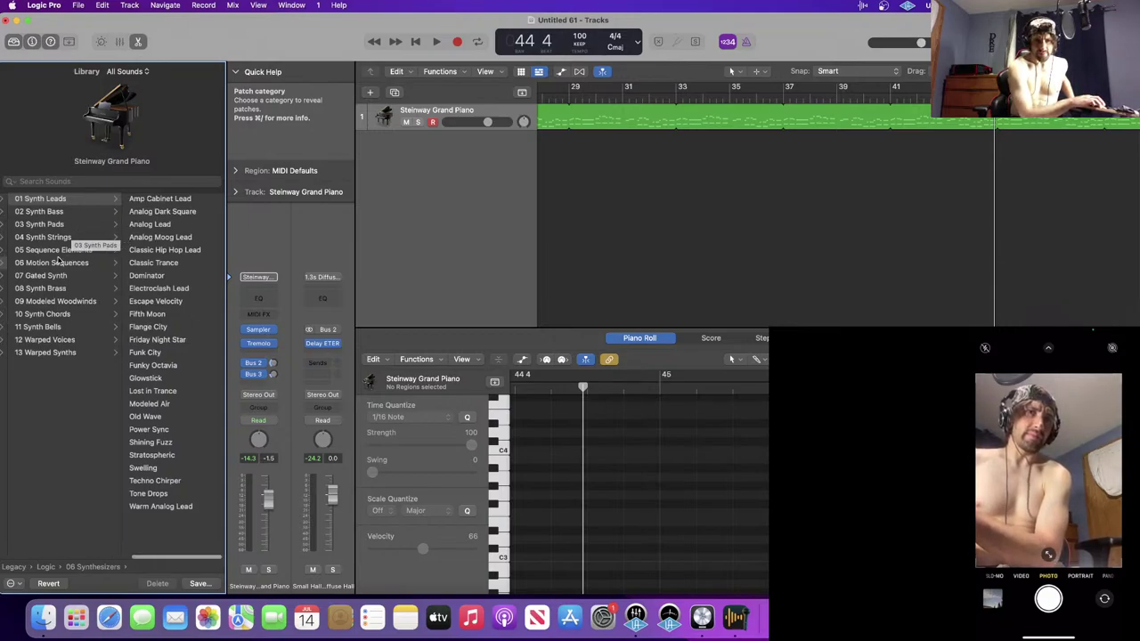
pyautogui.hscroll(-3, 59, 261)
# - Load the Dark Clav patch from the Legacy Logic 05 Keyboards Clav sounds and play the part with it
pyautogui.click(62, 250)
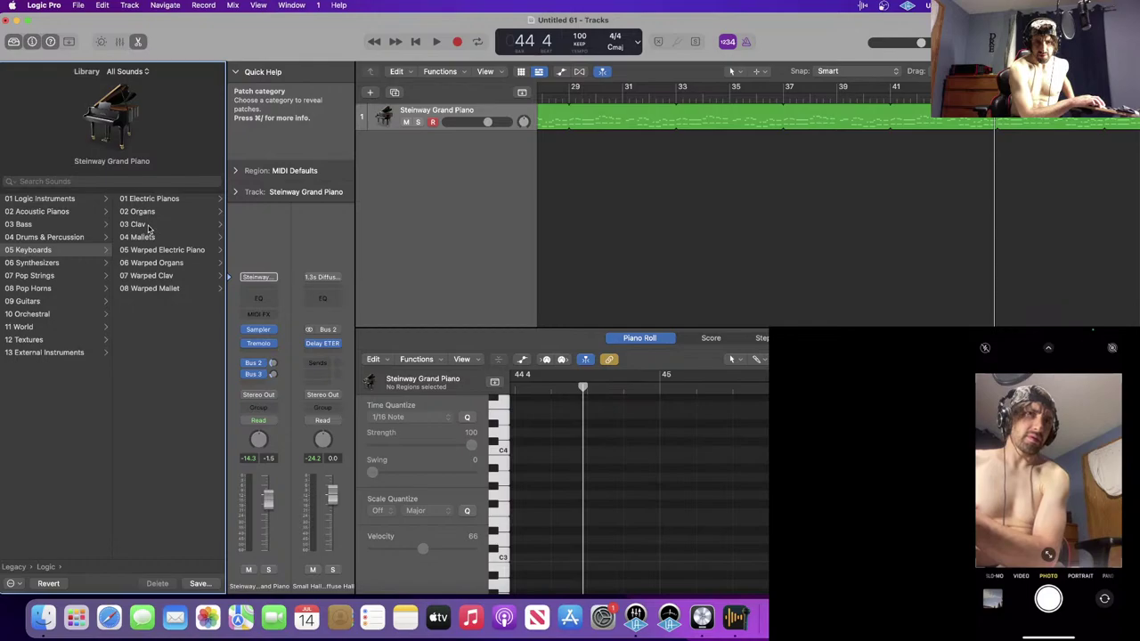
pyautogui.click(147, 225)
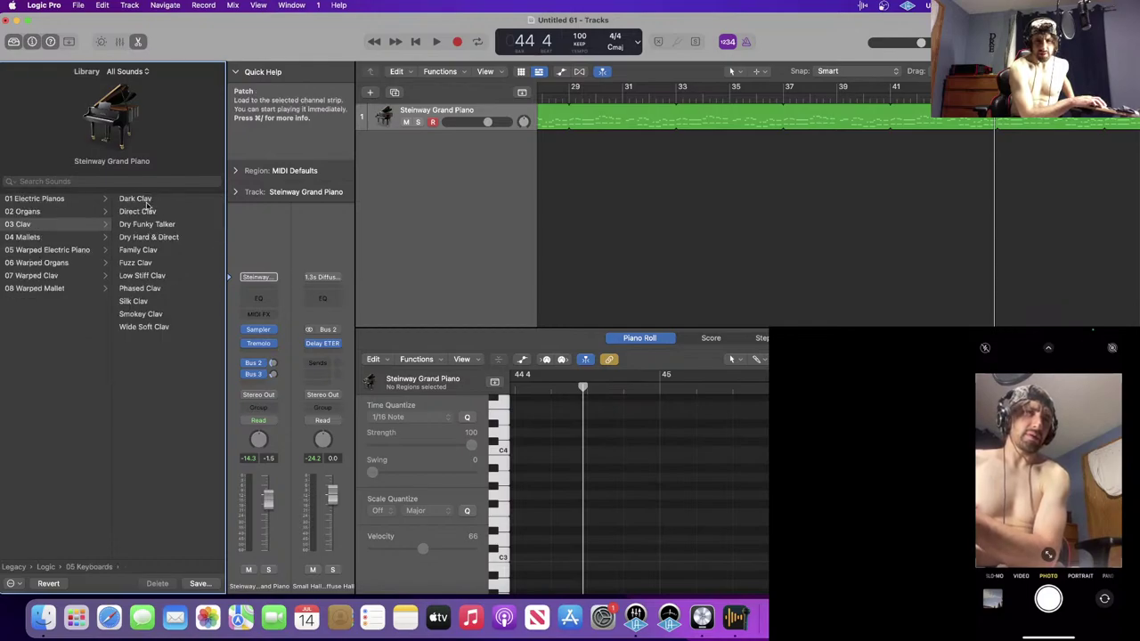
pyautogui.click(147, 204)
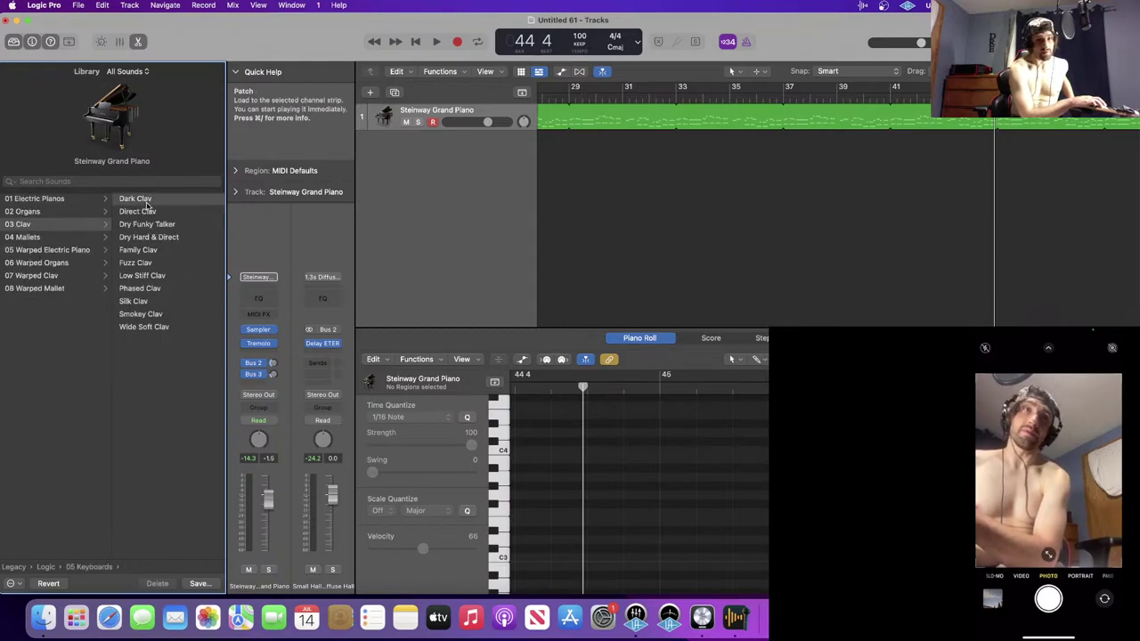
pyautogui.press('space')
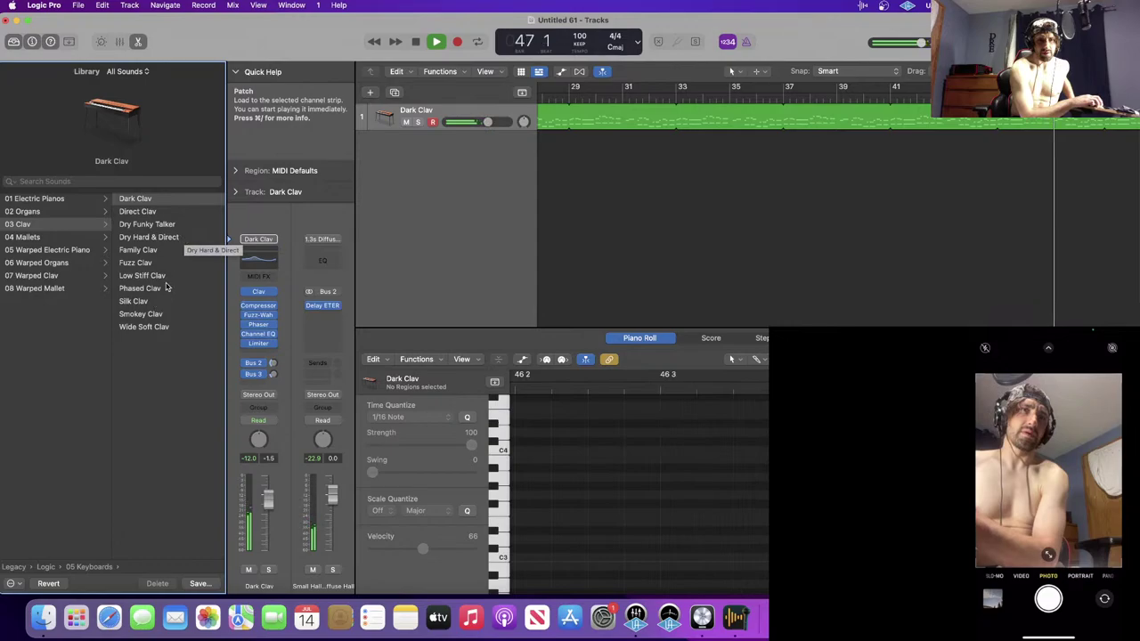
# - Audition the Phased Clav patch, switch the track to Low Stiff Clav, and stop playback
pyautogui.click(165, 288)
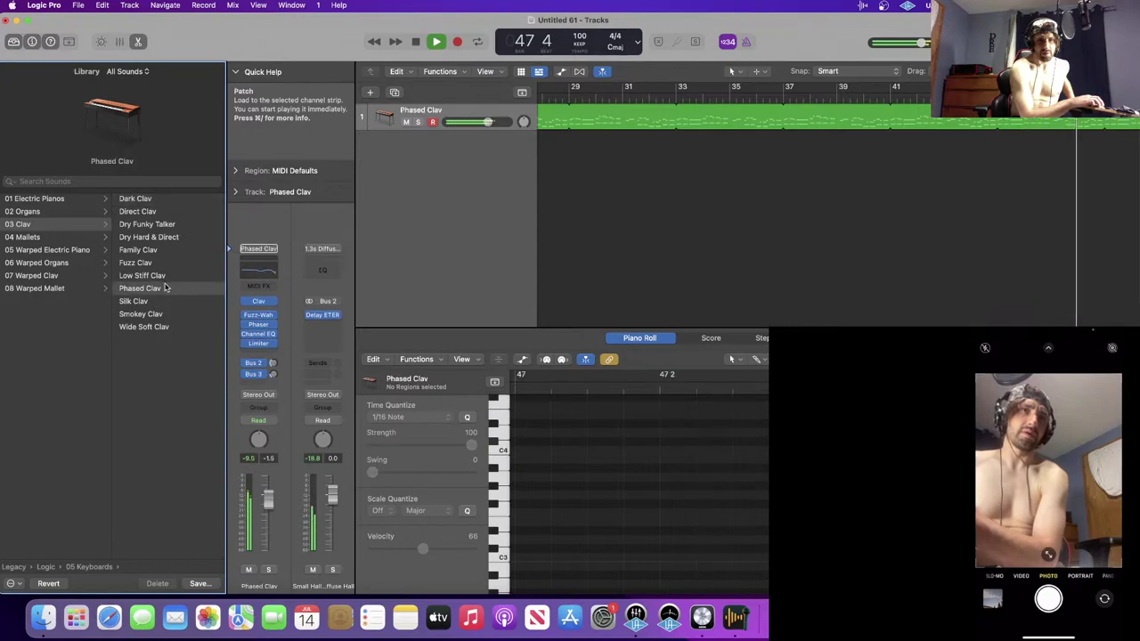
pyautogui.click(171, 277)
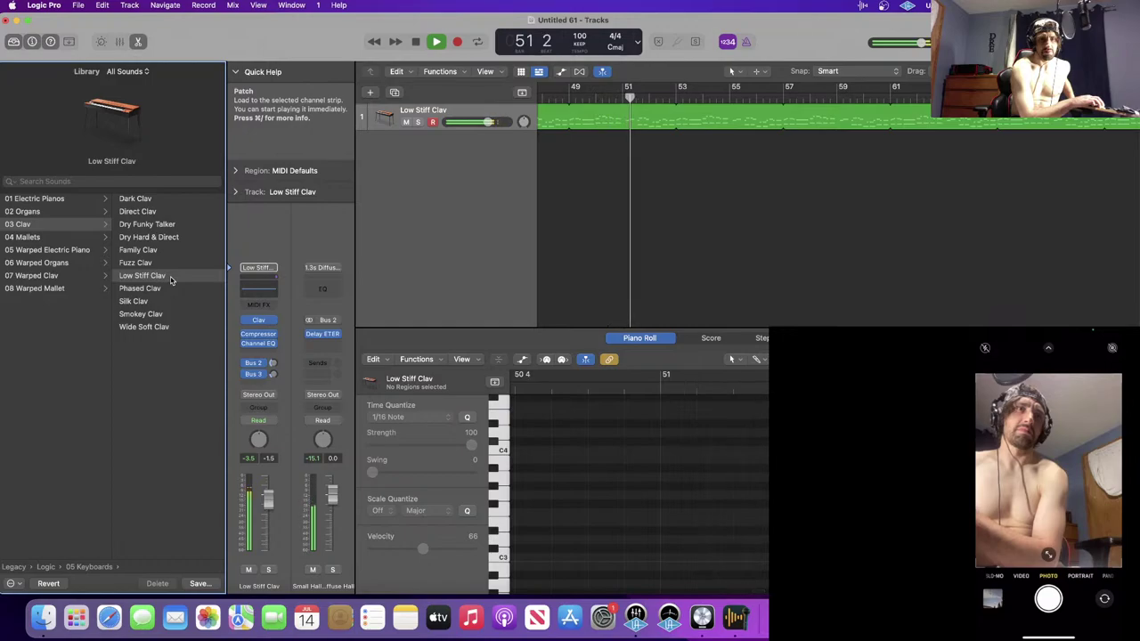
pyautogui.press('space')
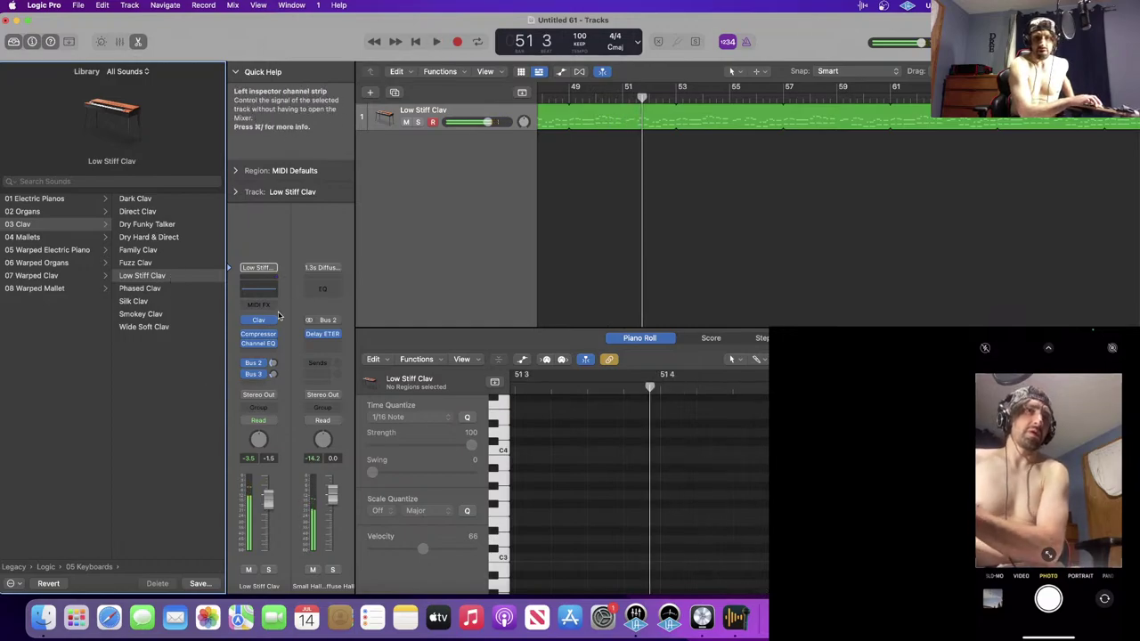
pyautogui.click(272, 321)
pyautogui.click(424, 267)
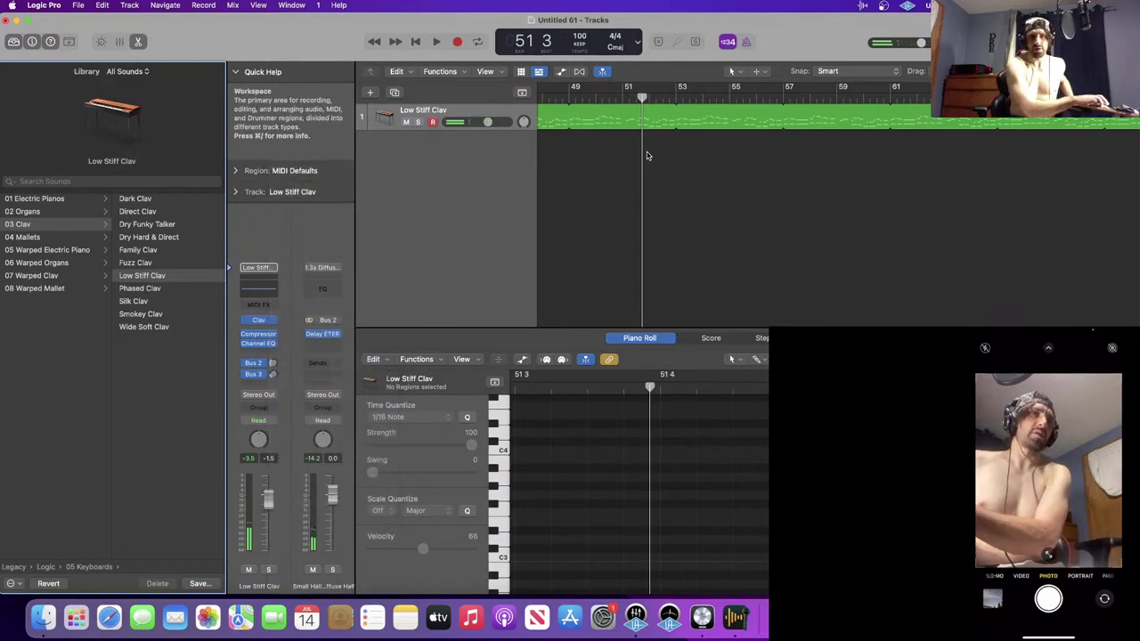
# - Add one software instrument track with an empty channel strip and load the Atlanta electronic drum kit on it
pyautogui.click(369, 92)
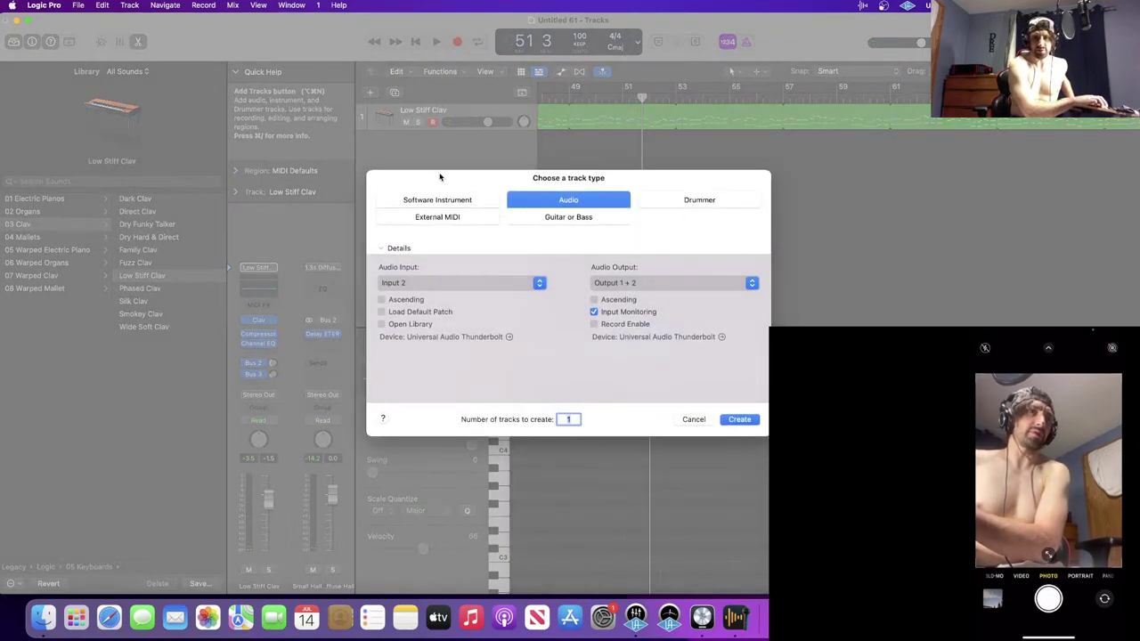
pyautogui.click(447, 200)
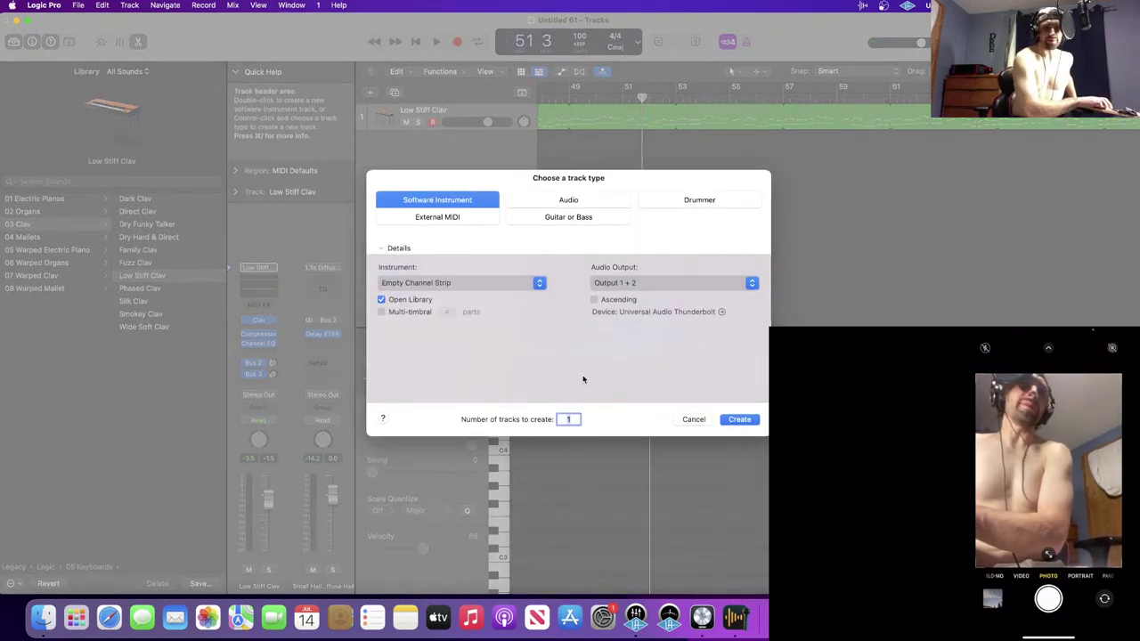
pyautogui.click(739, 418)
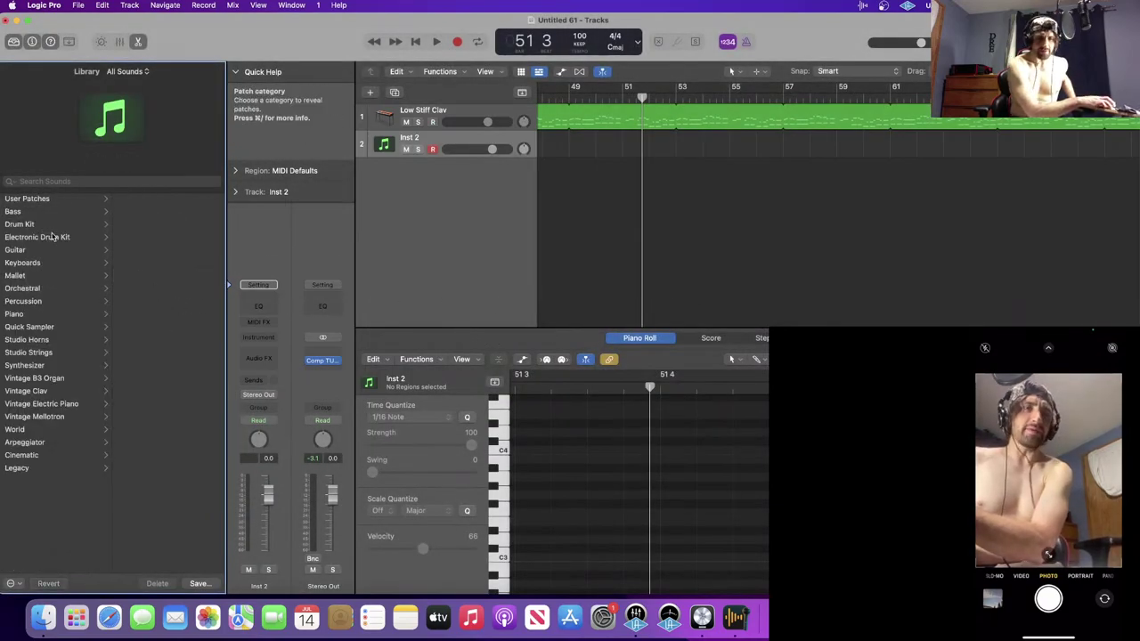
pyautogui.click(53, 238)
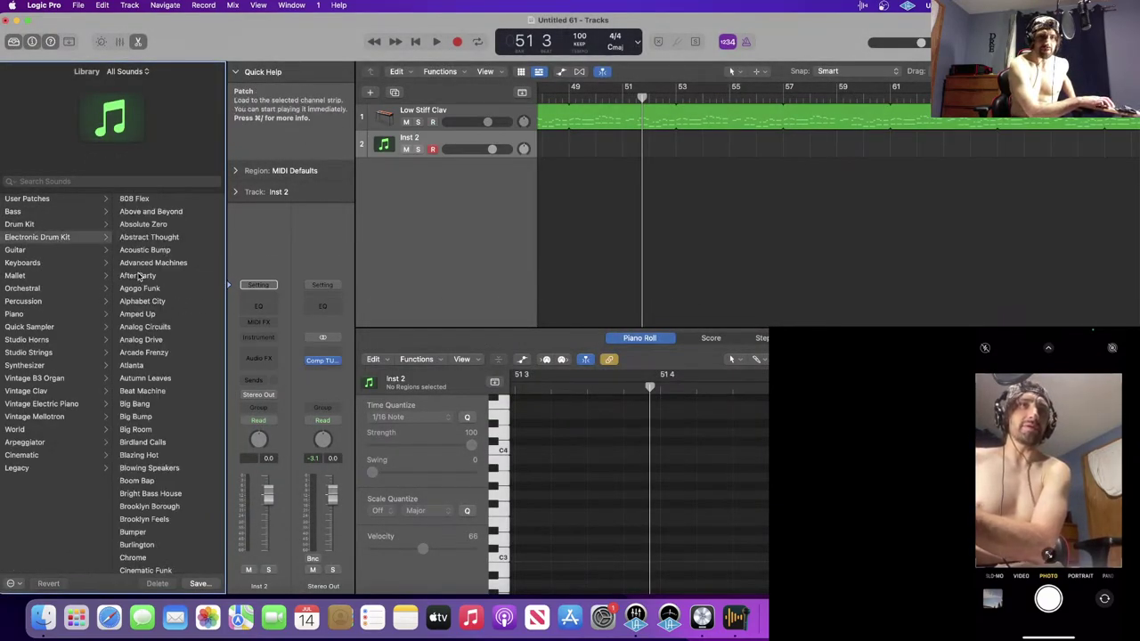
pyautogui.click(134, 365)
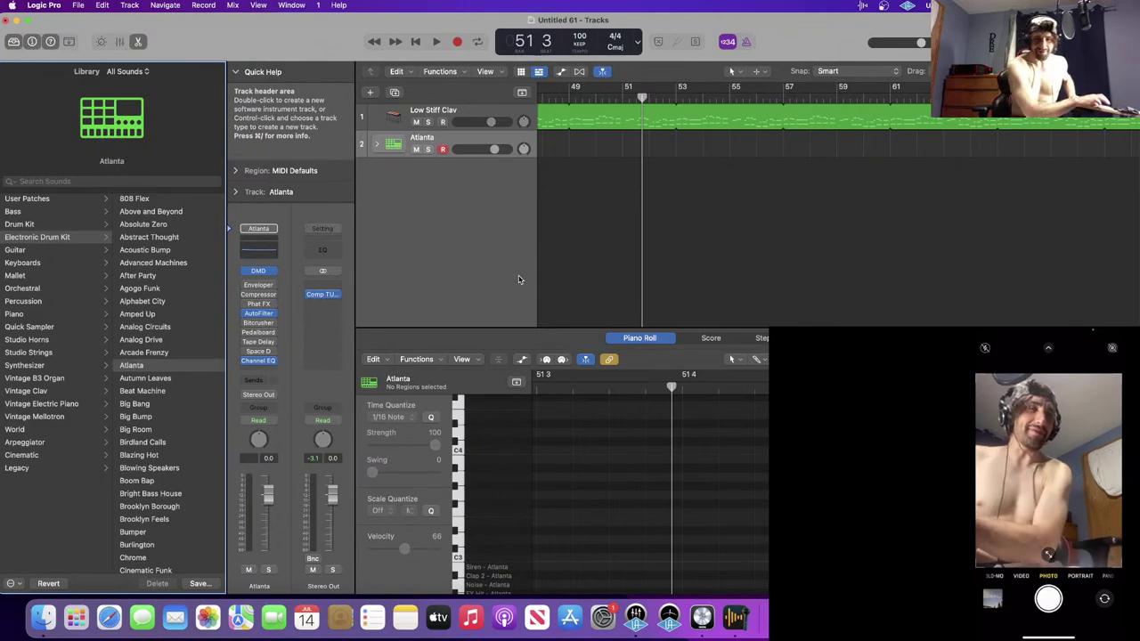
# - Show the Step Sequencer for the Atlanta track and set the track volume to -5.6 dB
pyautogui.click(762, 338)
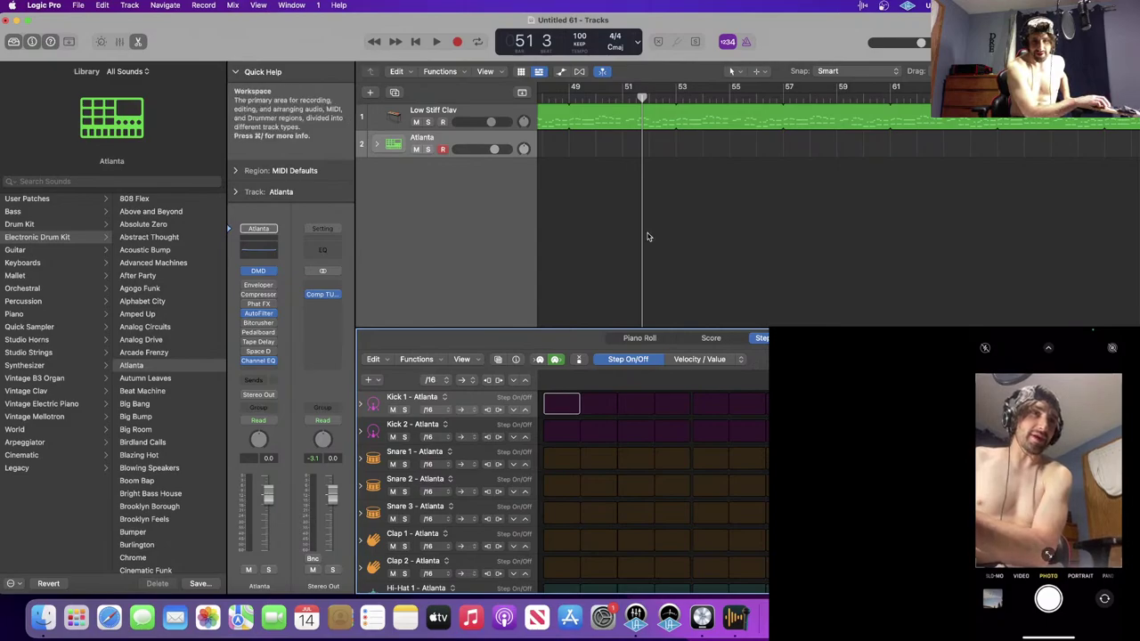
pyautogui.moveTo(494, 149); pyautogui.dragTo(481, 149)
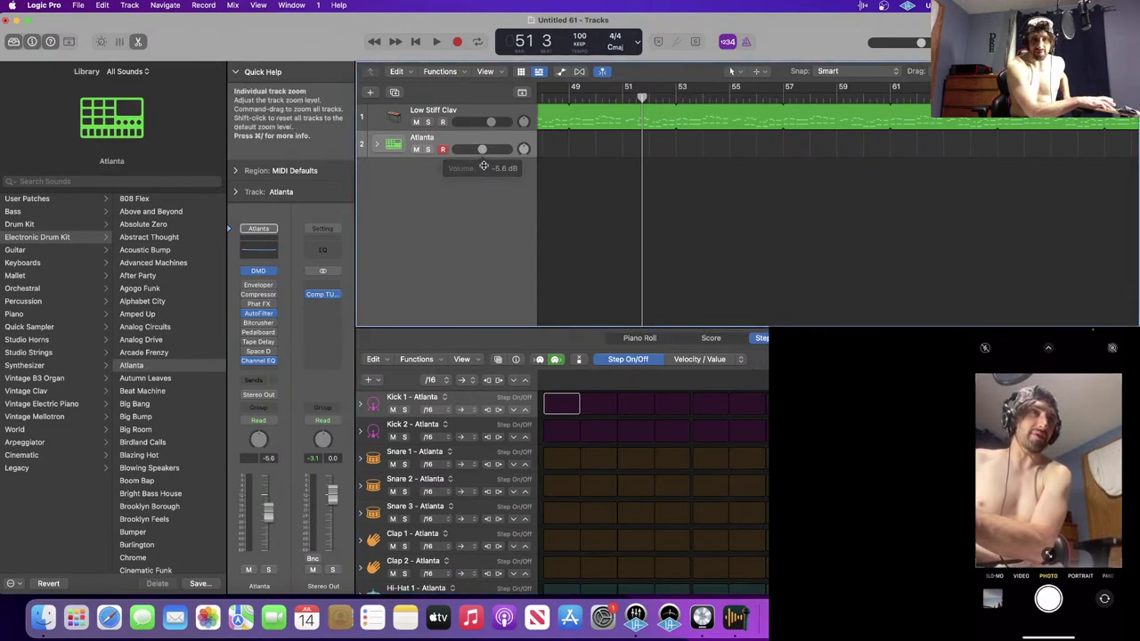
# - Create a drum pattern region at bar 51 by trying single Snare 1, Snare 2, Kick 2 and Kick 1 steps, clearing each one again
pyautogui.click(561, 455)
pyautogui.click(561, 483)
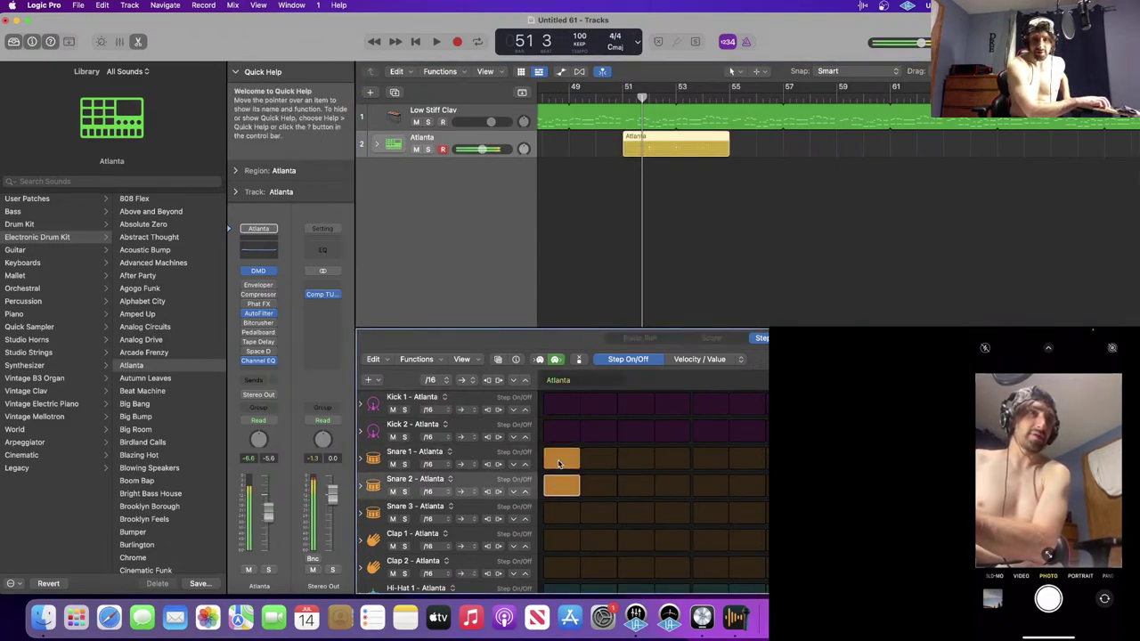
pyautogui.click(559, 462)
pyautogui.click(562, 489)
pyautogui.click(570, 432)
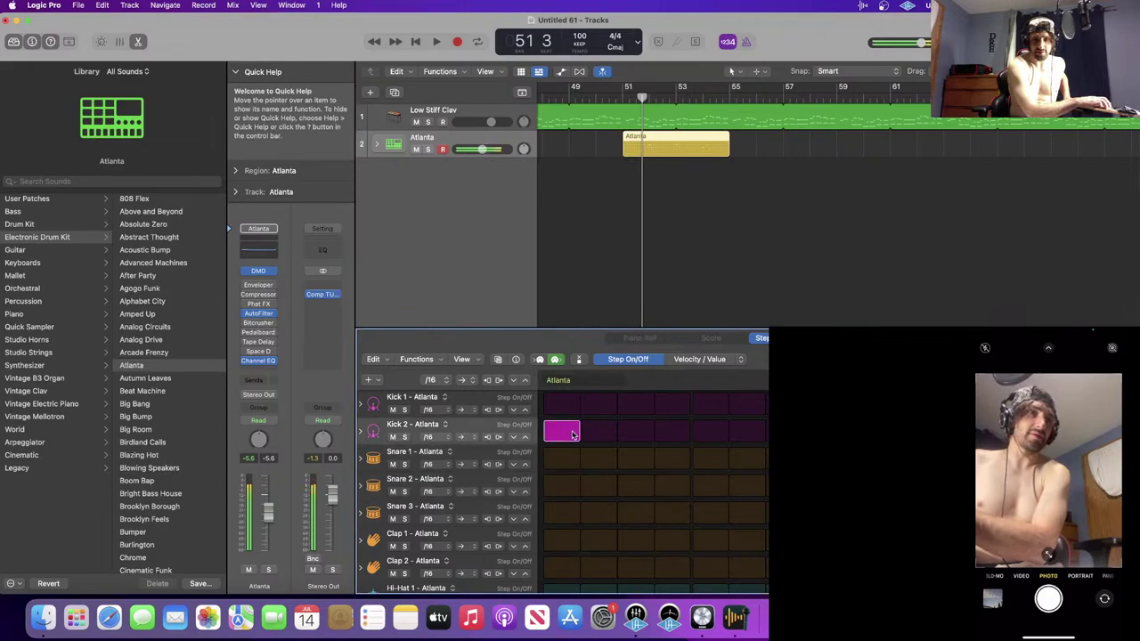
pyautogui.click(634, 405)
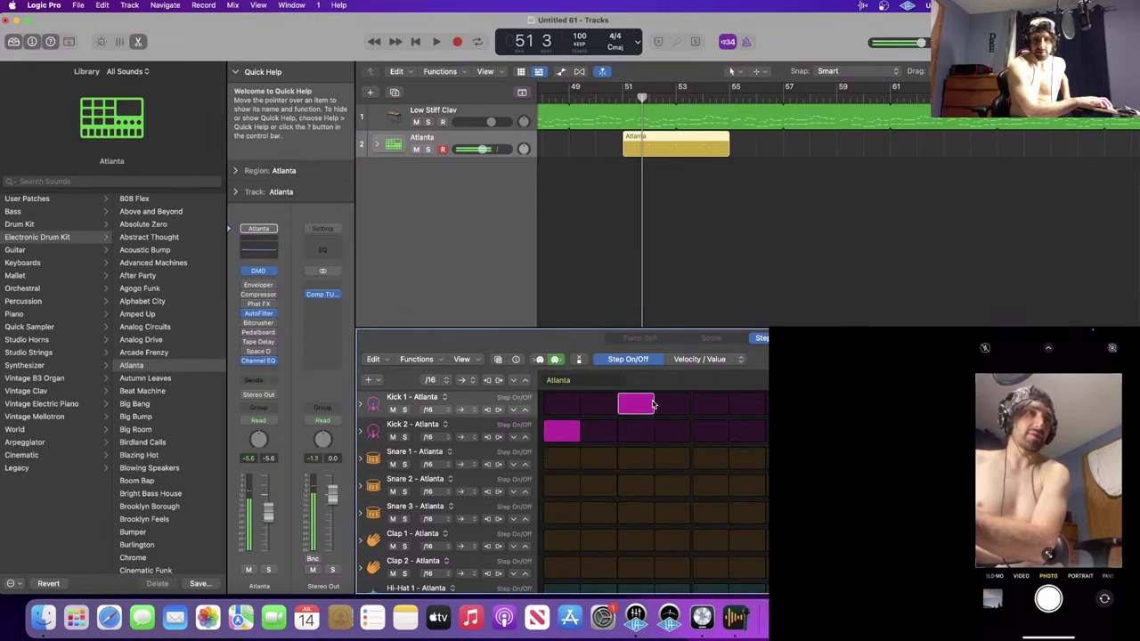
pyautogui.click(634, 406)
pyautogui.click(571, 433)
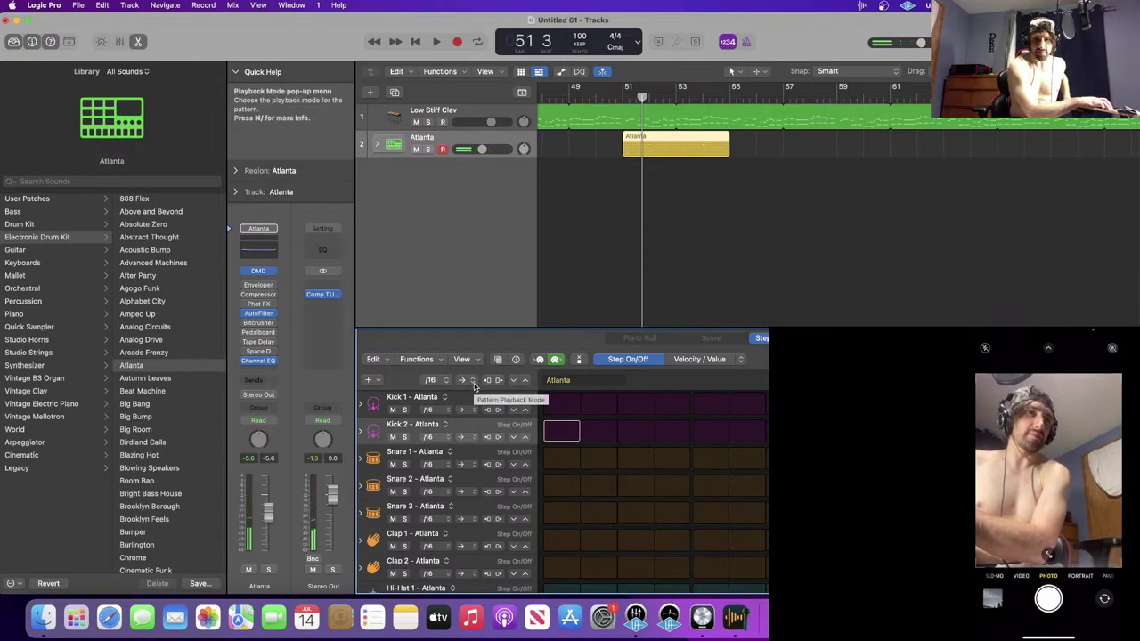
# - Choose the user pattern "84," for the Atlanta region and move the region to bar 1
pyautogui.click(498, 359)
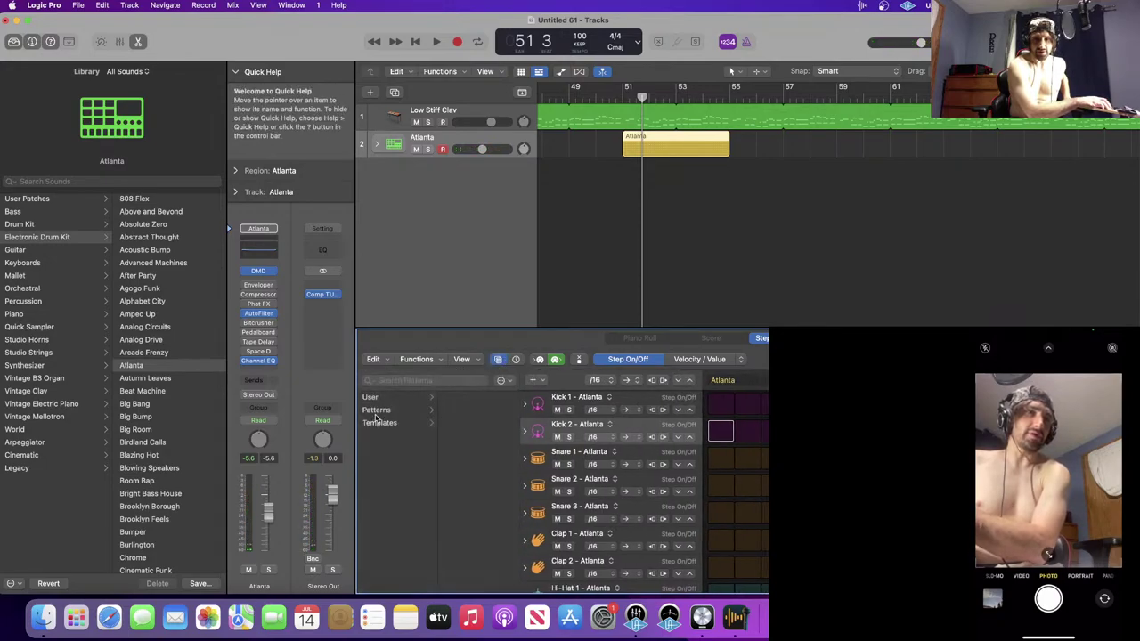
pyautogui.click(452, 397)
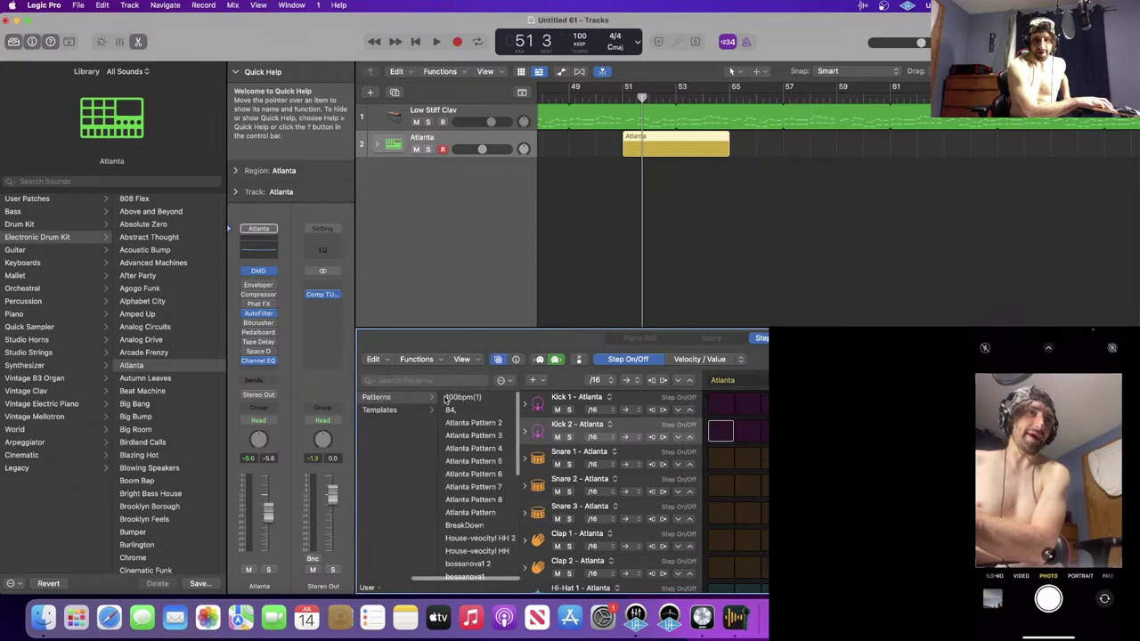
pyautogui.click(481, 413)
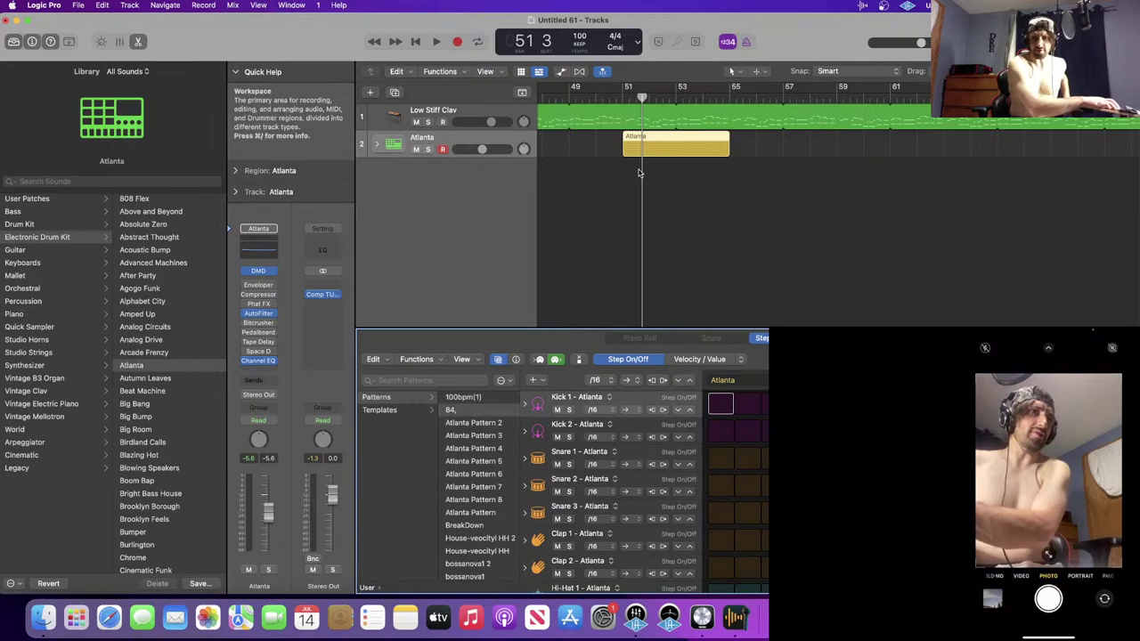
pyautogui.moveTo(636, 146); pyautogui.dragTo(539, 148)
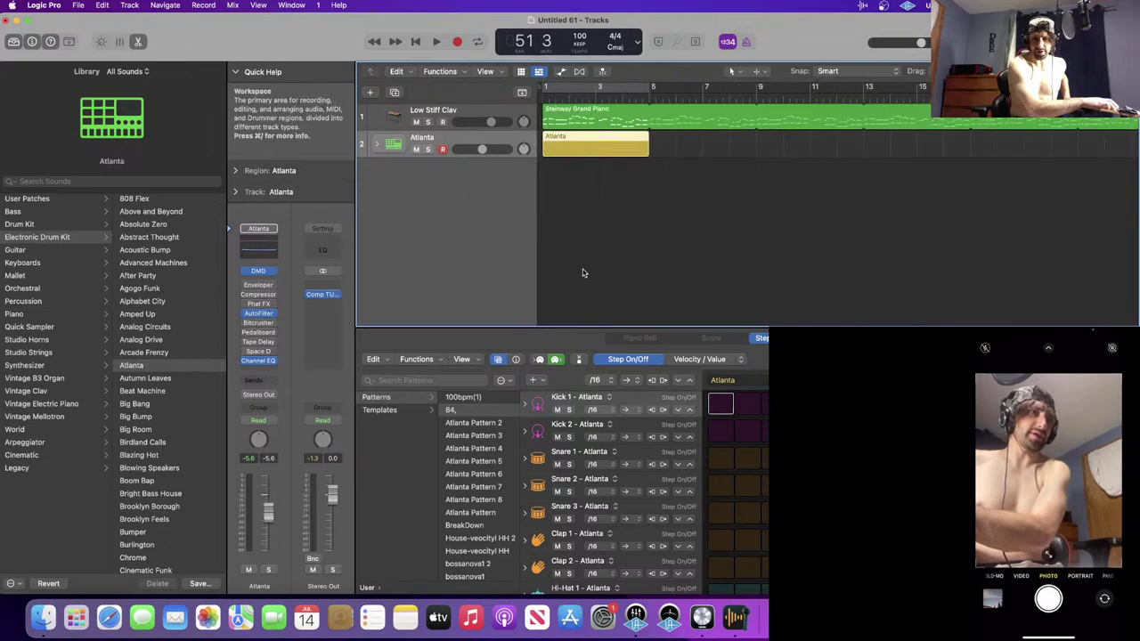
# - Try Atlanta Pattern 2, Atlanta Pattern 3 and Atlanta Pattern 4 in the drum region
pyautogui.click(489, 424)
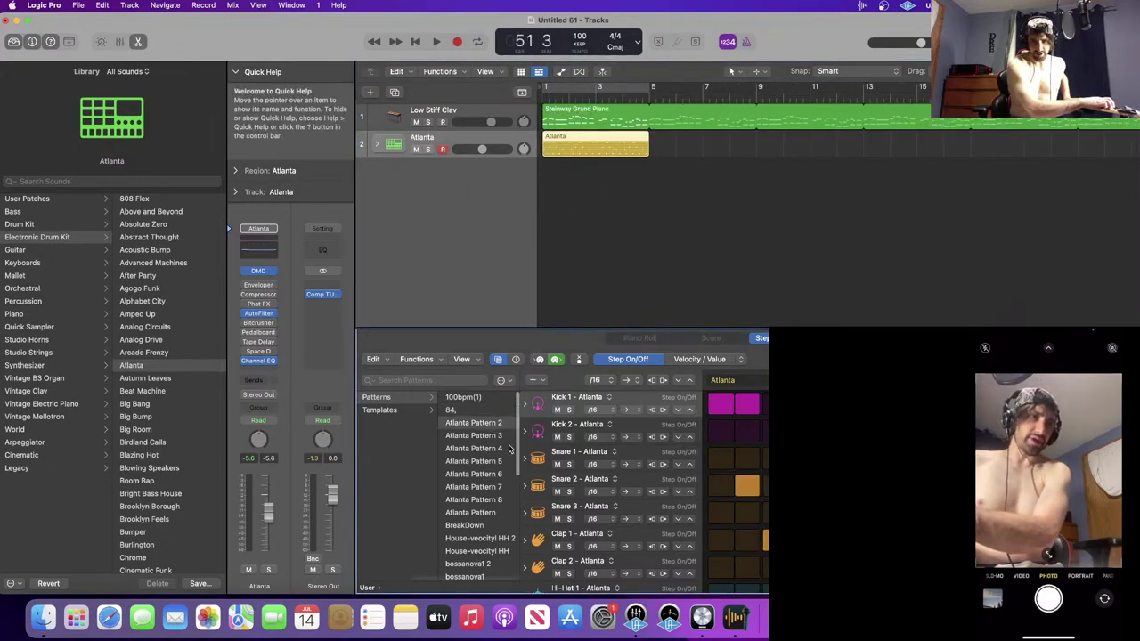
pyautogui.click(484, 436)
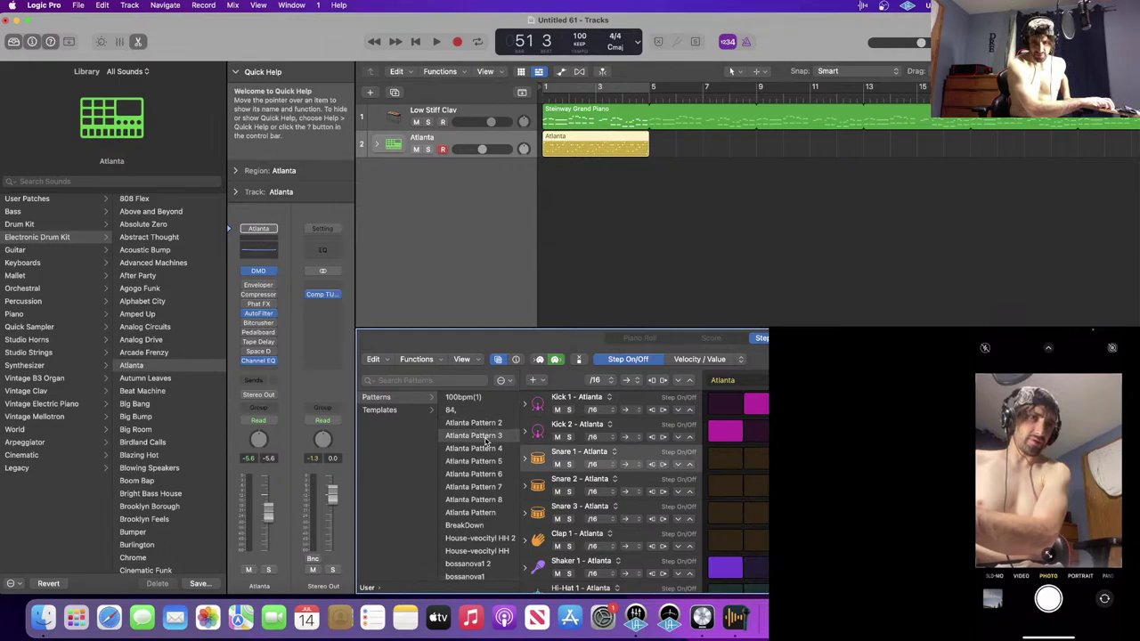
pyautogui.click(485, 448)
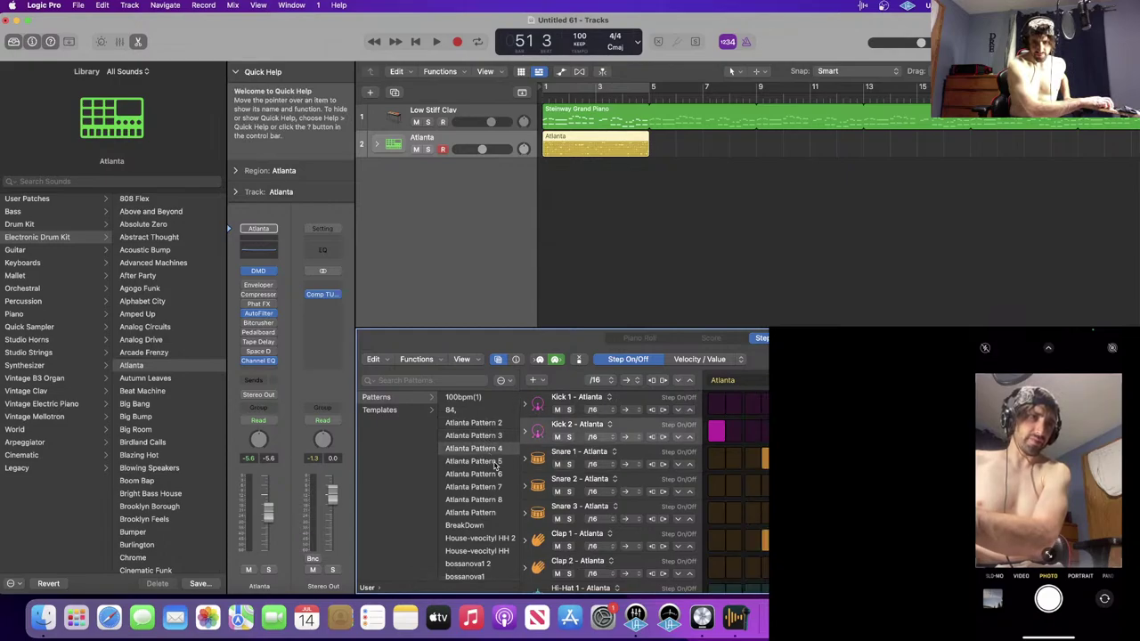
# - Loop the Atlanta drum region along the song and play both tracks from bar 1
pyautogui.press('space')
pyautogui.press('space')
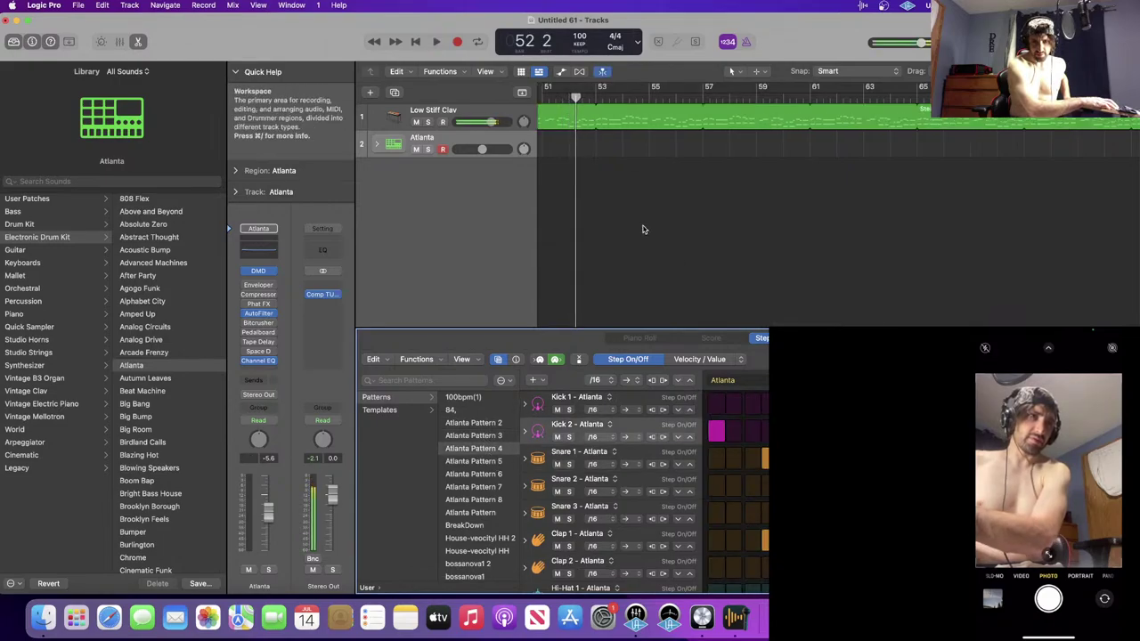
pyautogui.press('Return')
pyautogui.press('space')
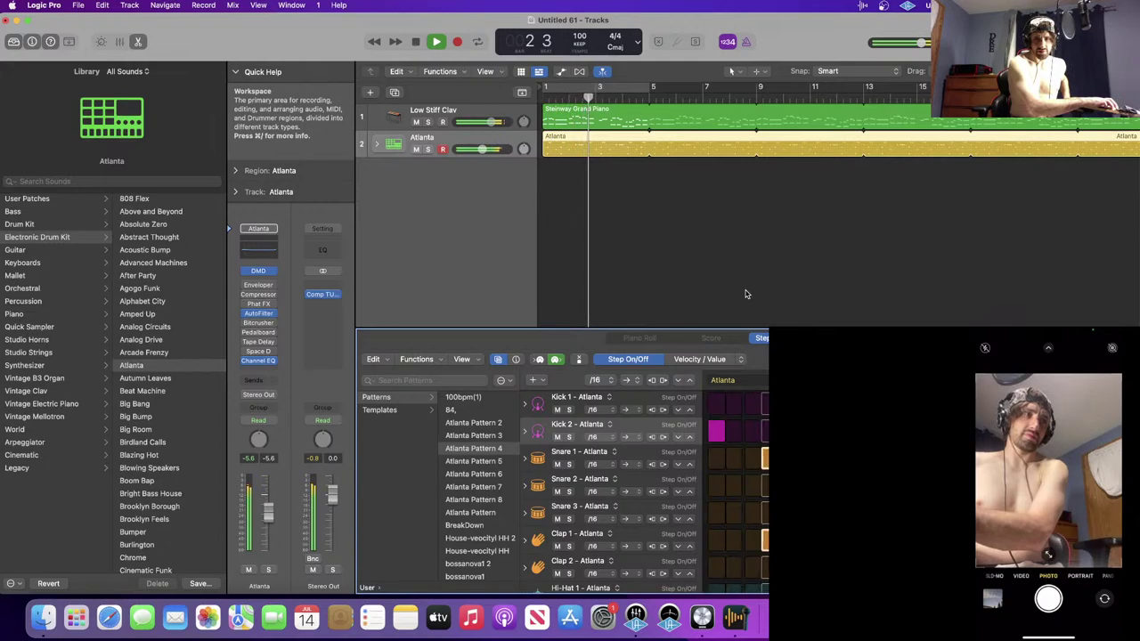
# - Audition Atlanta Patterns 5 to 8 during playback, load the unnumbered Atlanta Pattern, and look further down the pattern list
pyautogui.click(486, 464)
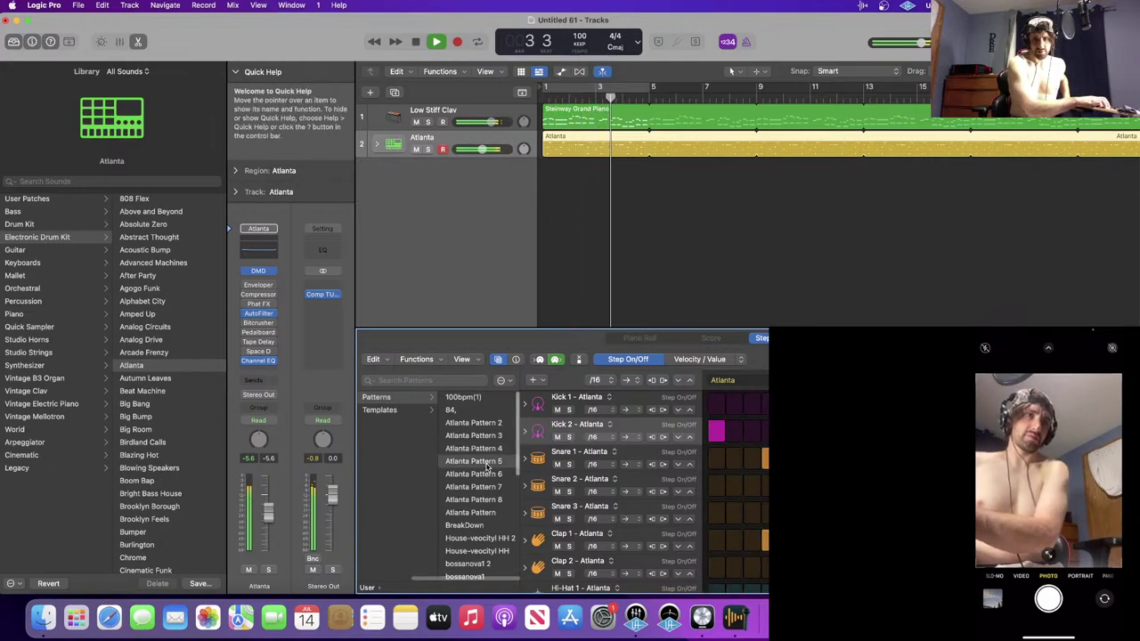
pyautogui.click(486, 474)
pyautogui.click(486, 487)
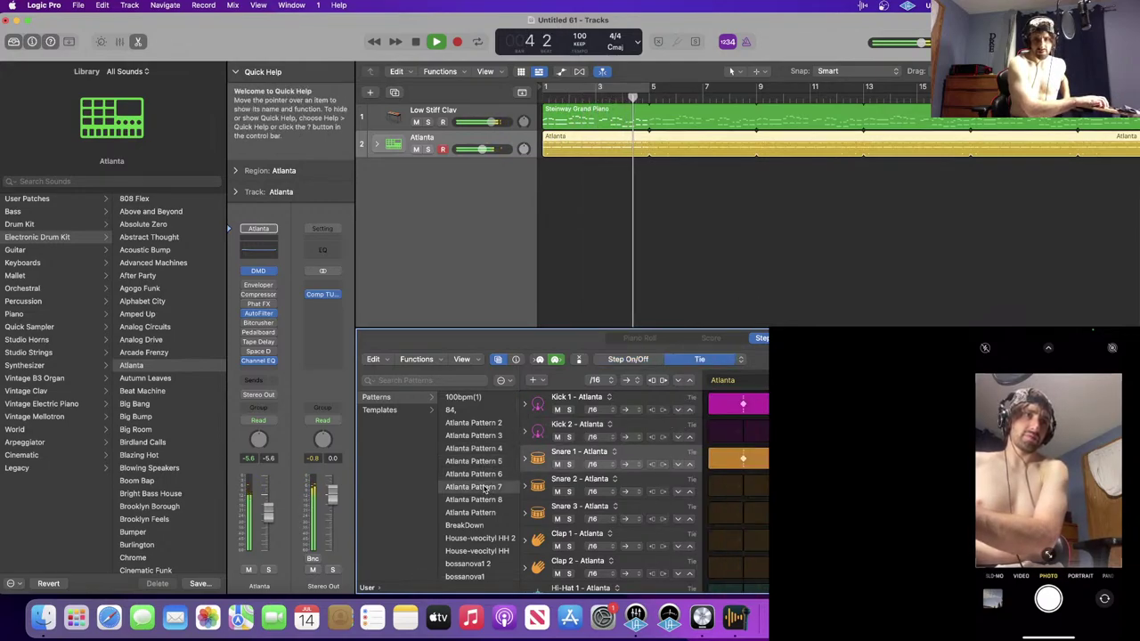
pyautogui.click(486, 500)
pyautogui.click(488, 512)
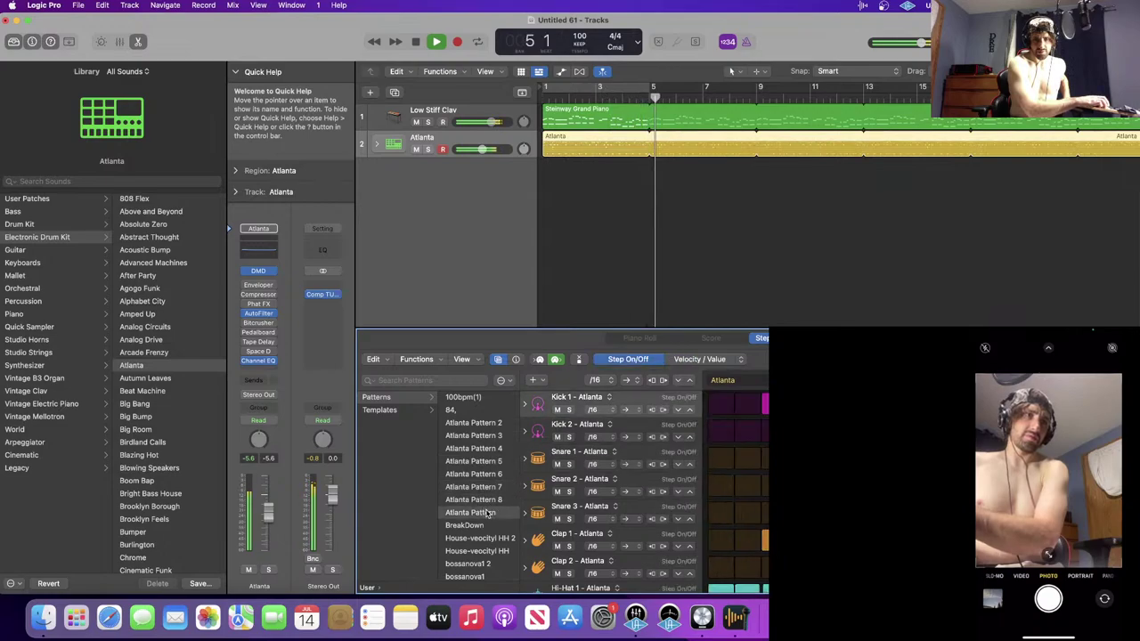
pyautogui.scroll(-3, 488, 513)
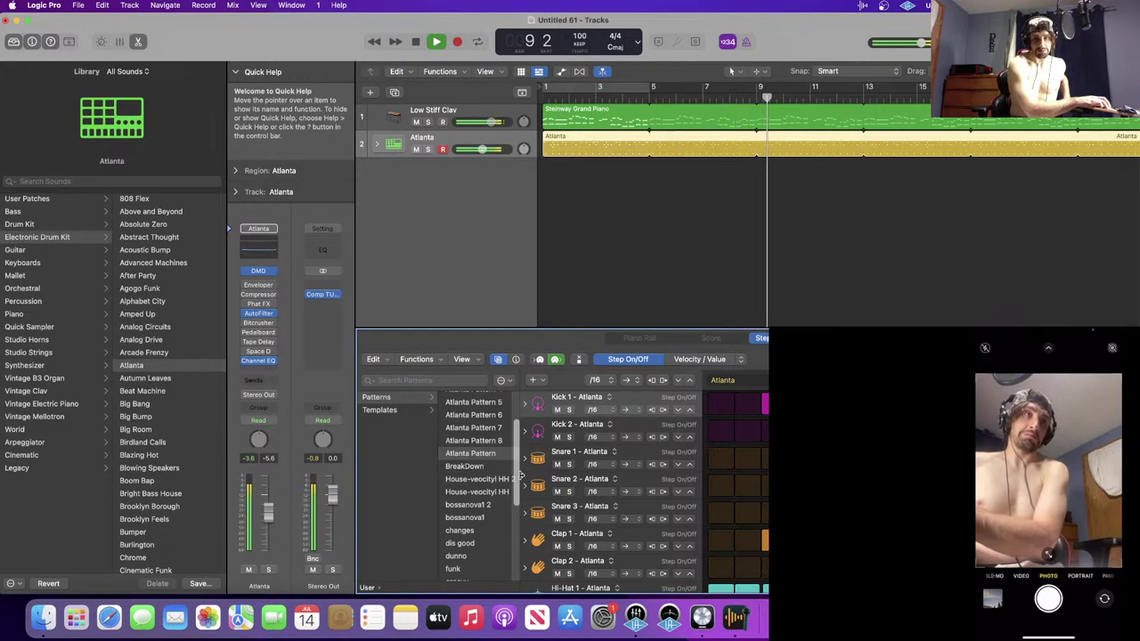
# - Lower the Atlanta track's volume to -10.0 dB, solo the track and resume playback
pyautogui.press('space')
pyautogui.click(726, 237)
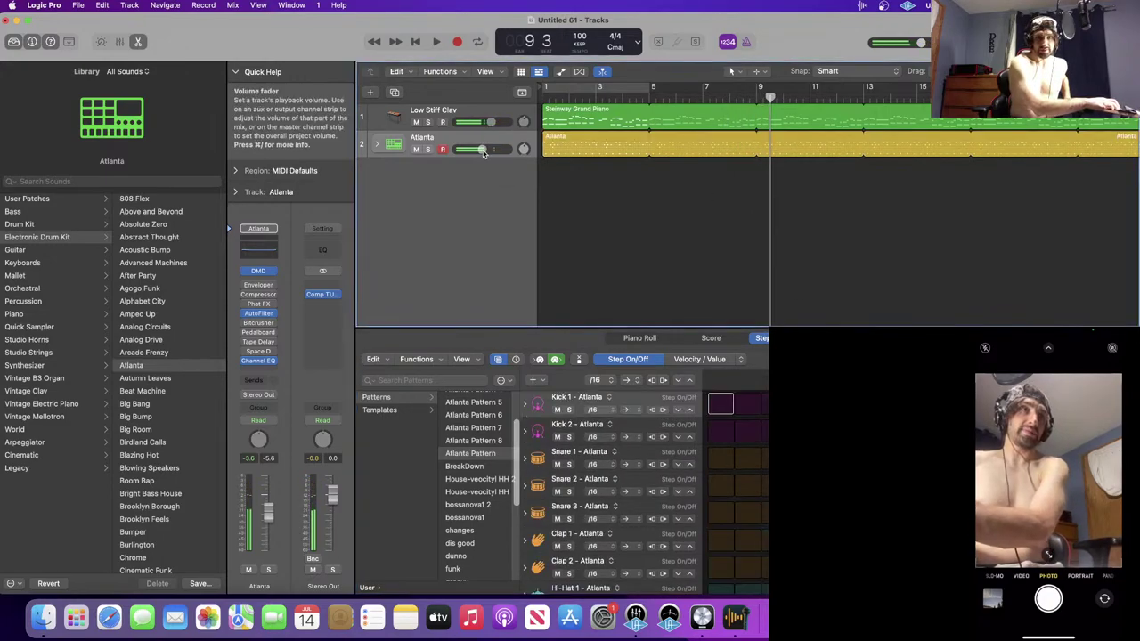
pyautogui.moveTo(484, 153); pyautogui.dragTo(477, 151)
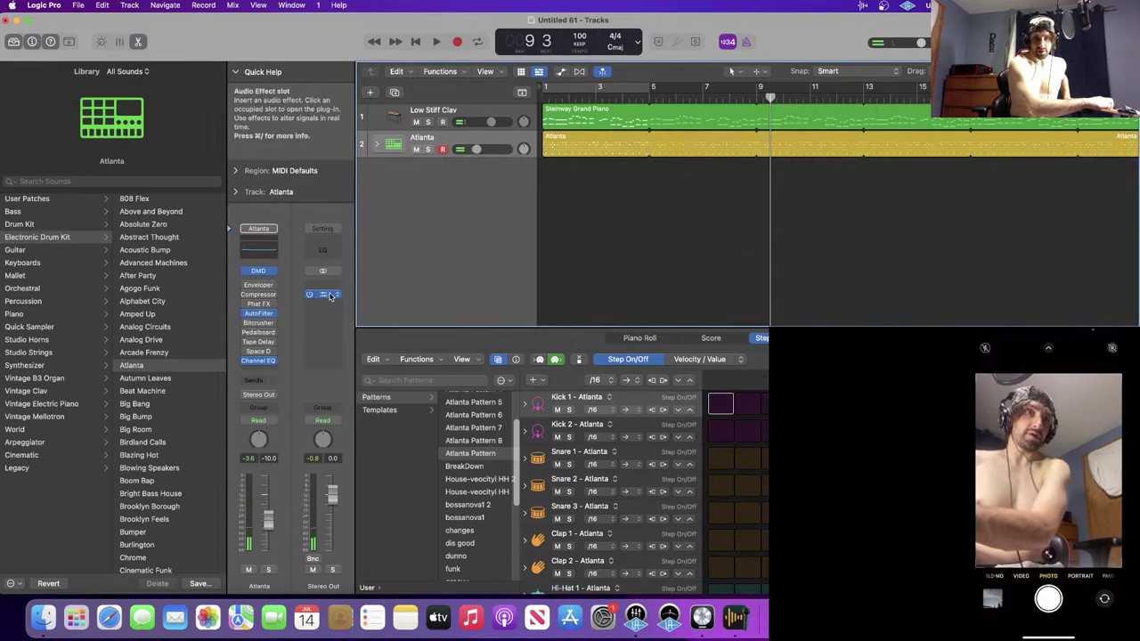
pyautogui.click(428, 150)
pyautogui.press('space')
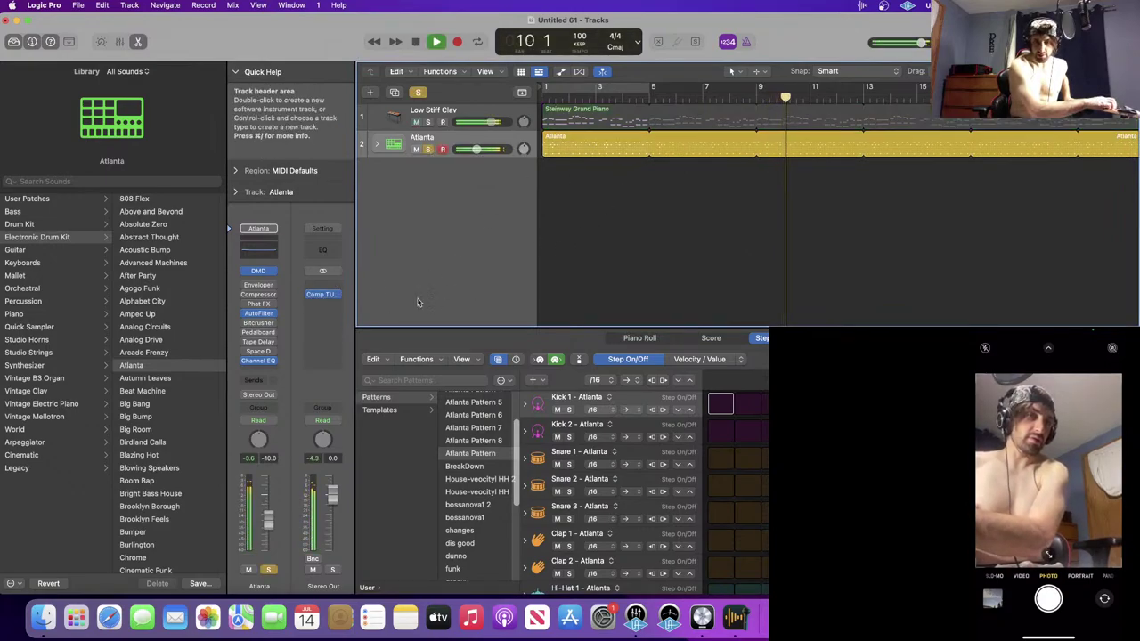
# - Replace the Comp TUBE-STA on the Stereo Out with a dual mono UAD Teletronix LA-2
pyautogui.click(322, 294)
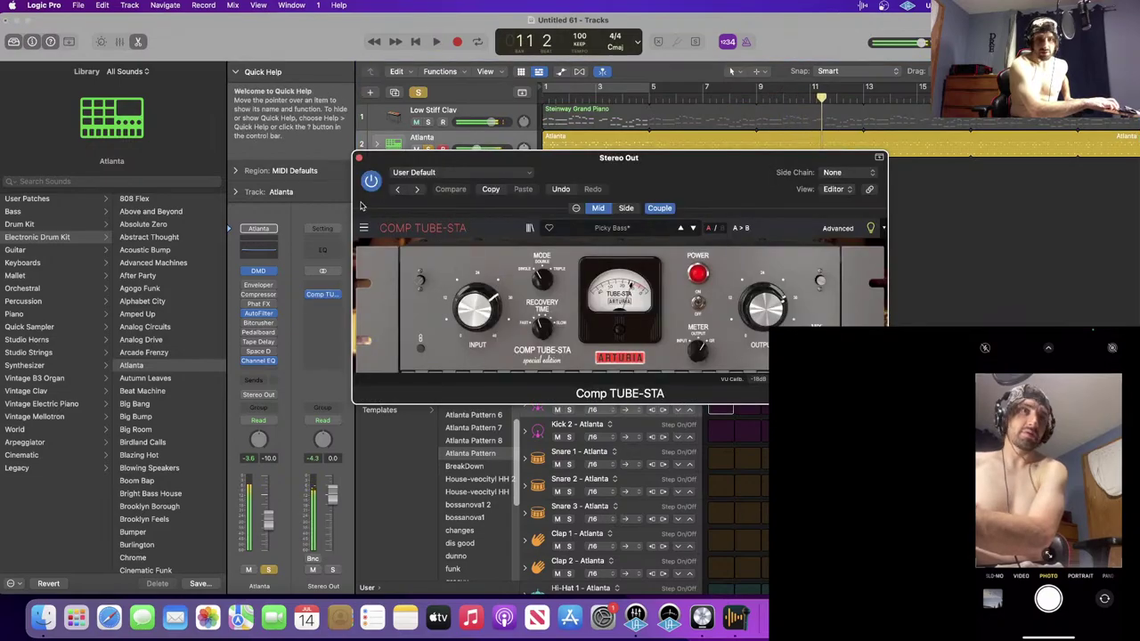
pyautogui.click(358, 157)
pyautogui.click(337, 296)
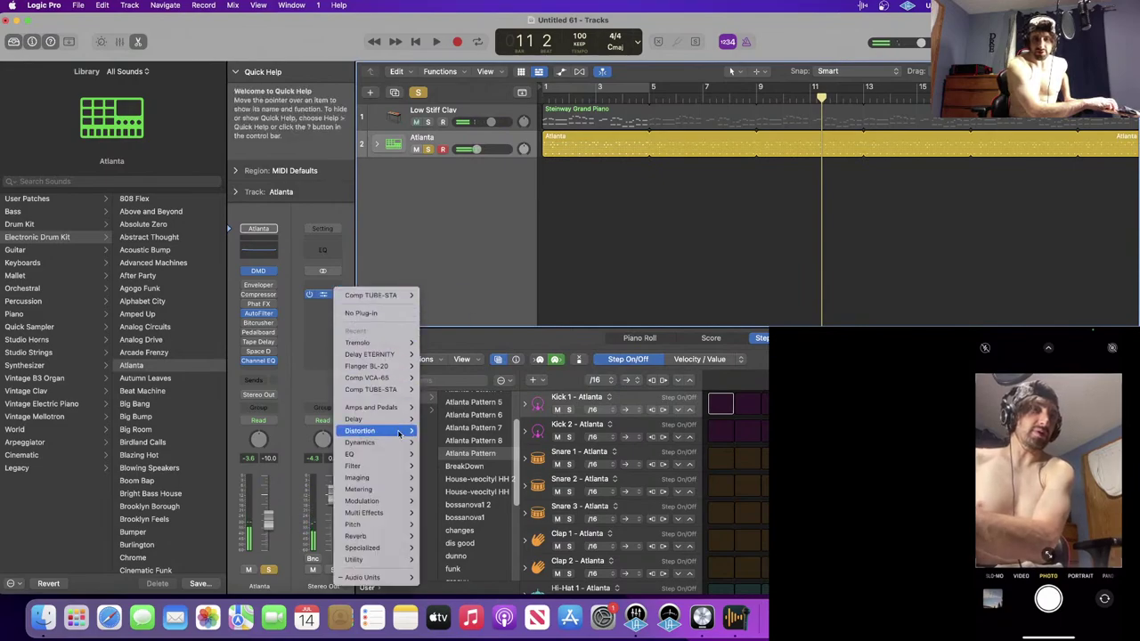
pyautogui.moveTo(363, 577)
pyautogui.moveTo(463, 575)
pyautogui.scroll(-15, 592, 548)
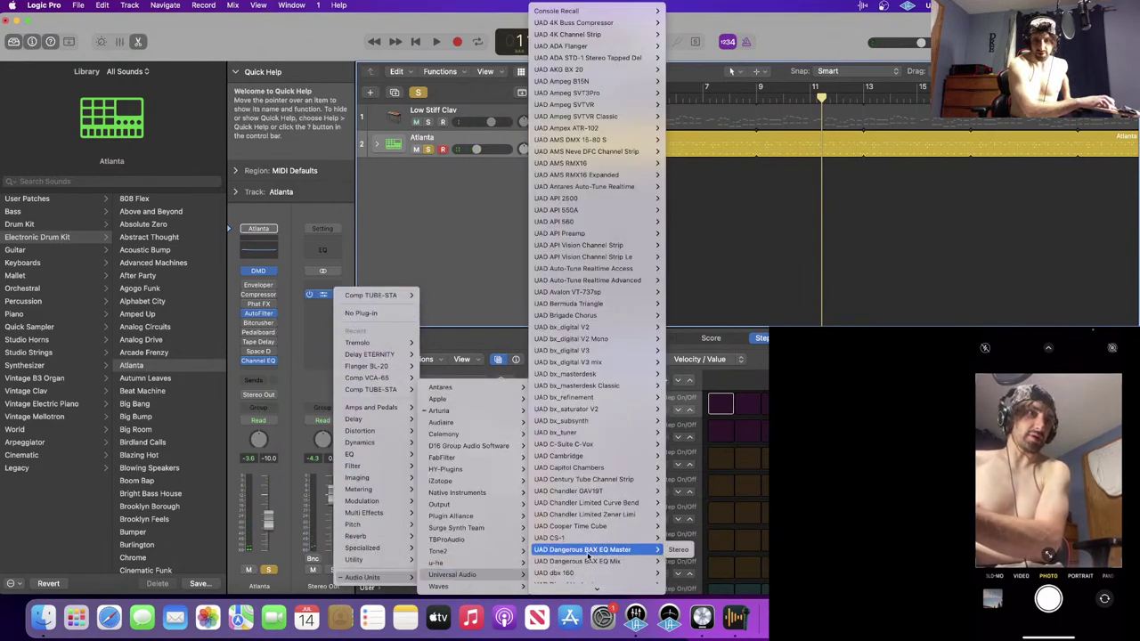
pyautogui.moveTo(589, 399)
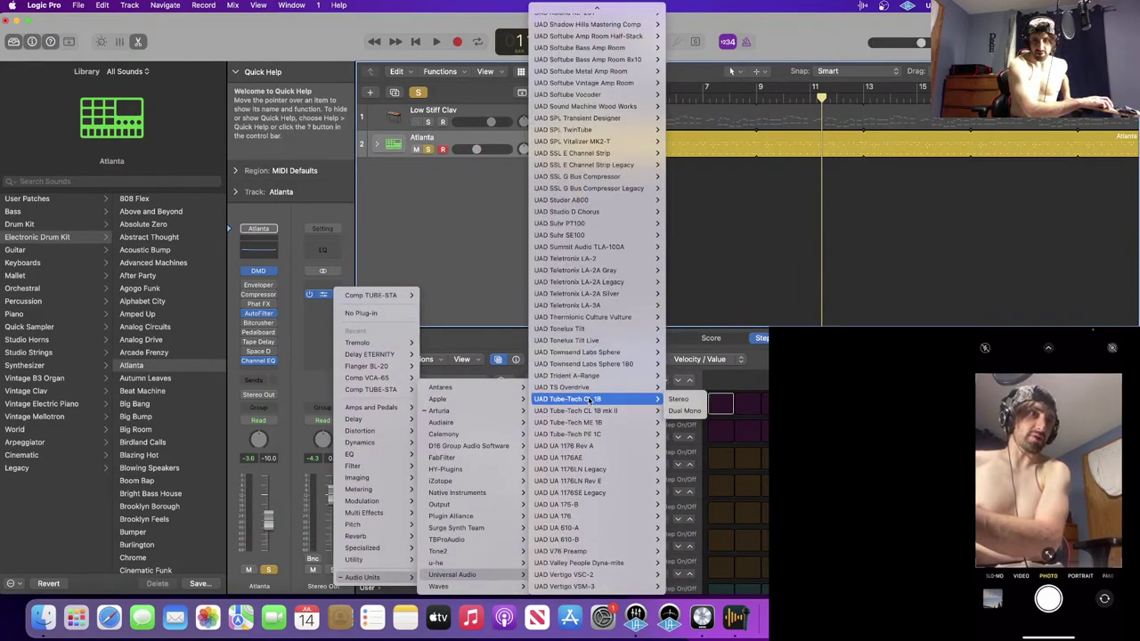
pyautogui.moveTo(612, 259)
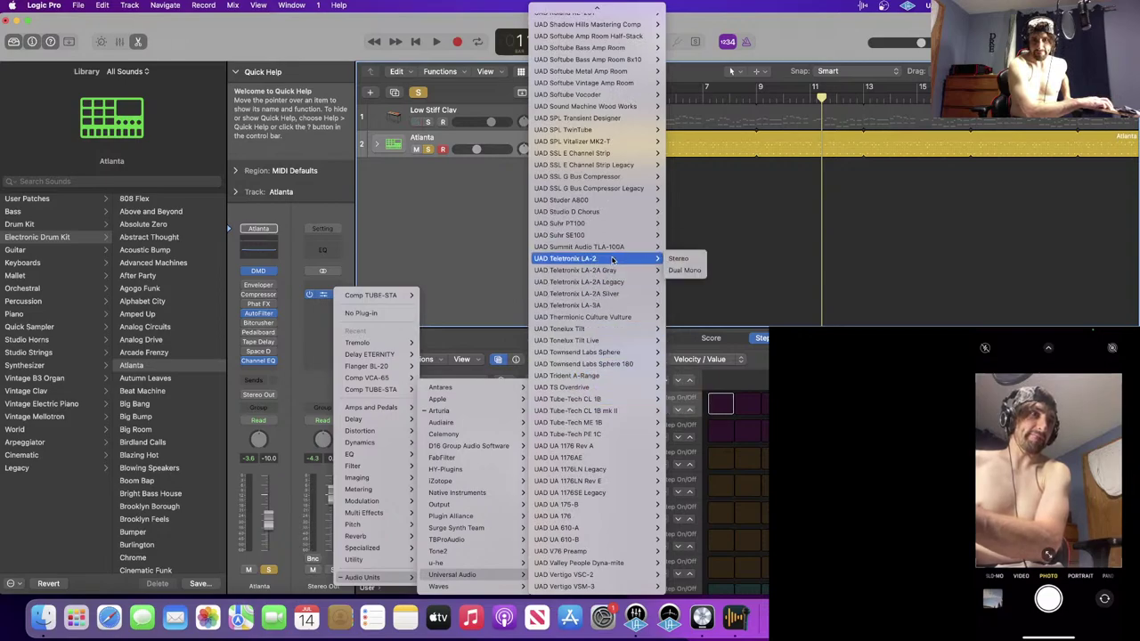
pyautogui.click(687, 269)
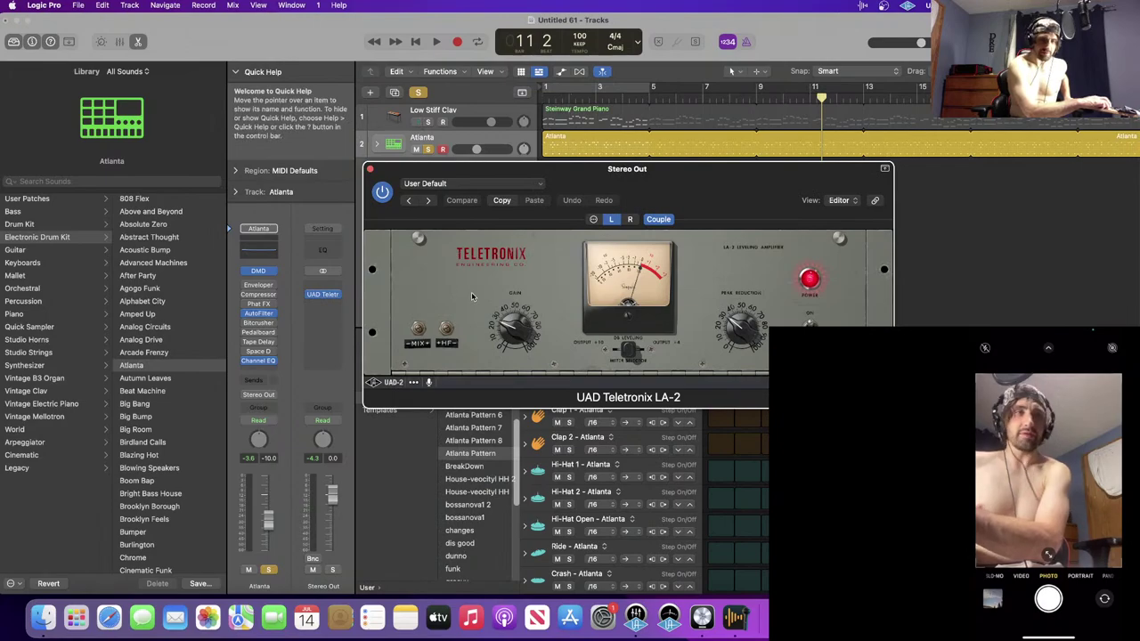
# - Switch the LA-2's dual mono configuration from Stereo to Mid/Side, start playback and return to the Mid controls
pyautogui.click(591, 219)
pyautogui.click(433, 345)
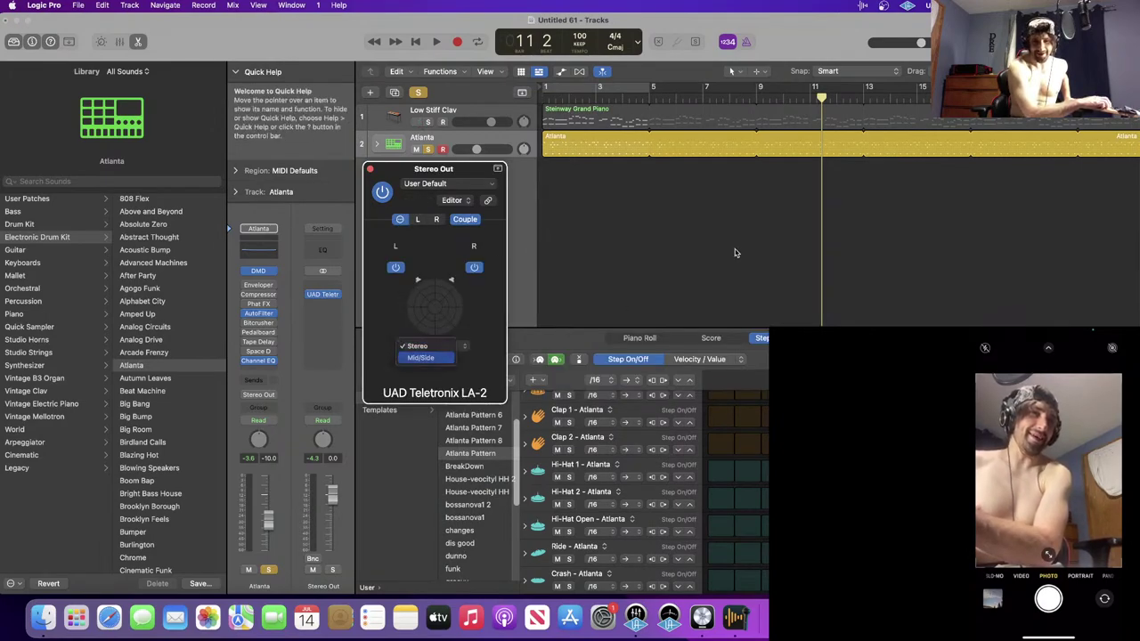
pyautogui.click(652, 261)
pyautogui.press('space')
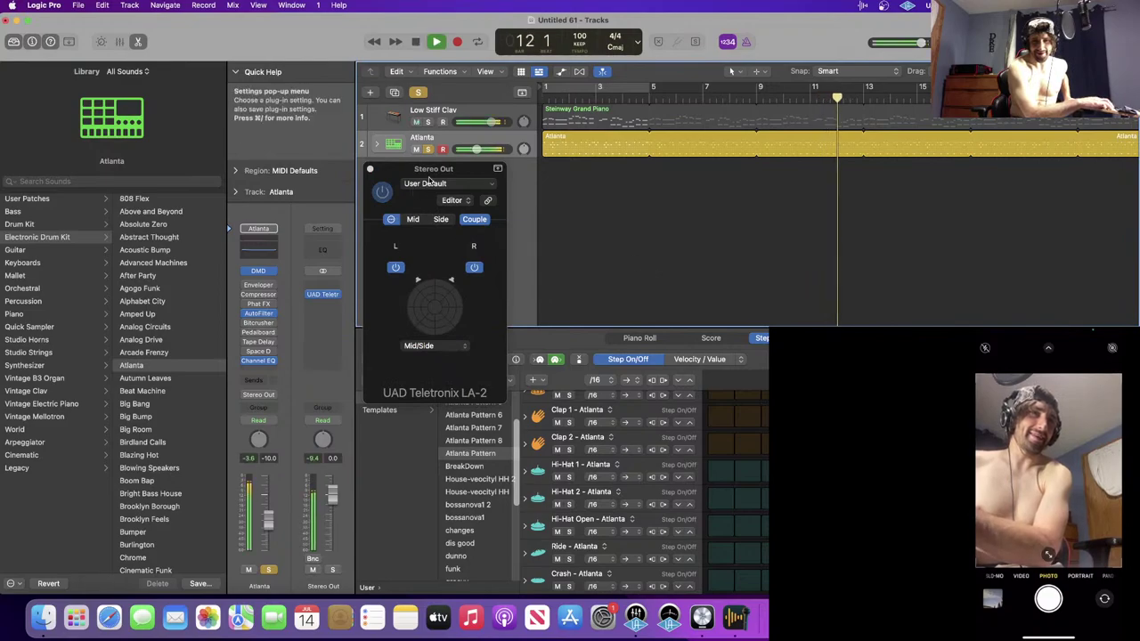
pyautogui.click(412, 219)
pyautogui.click(390, 219)
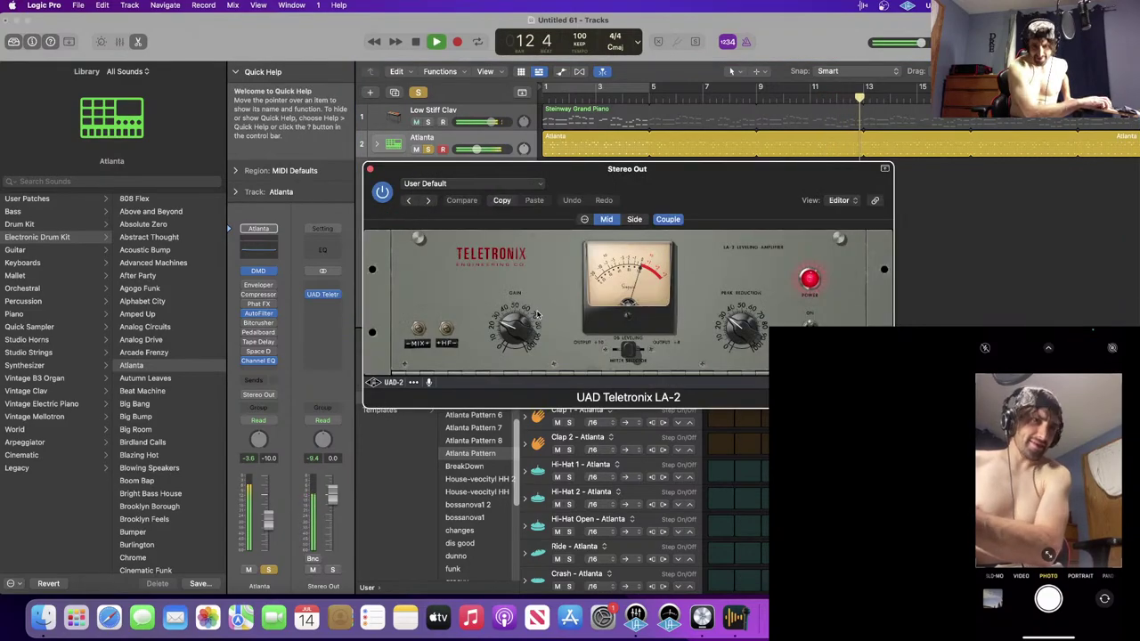
# - Adjust the LA-2's Gain slightly and raise its Peak Reduction to around mid-scale while the soloed drums play
pyautogui.moveTo(511, 328); pyautogui.dragTo(511, 324)
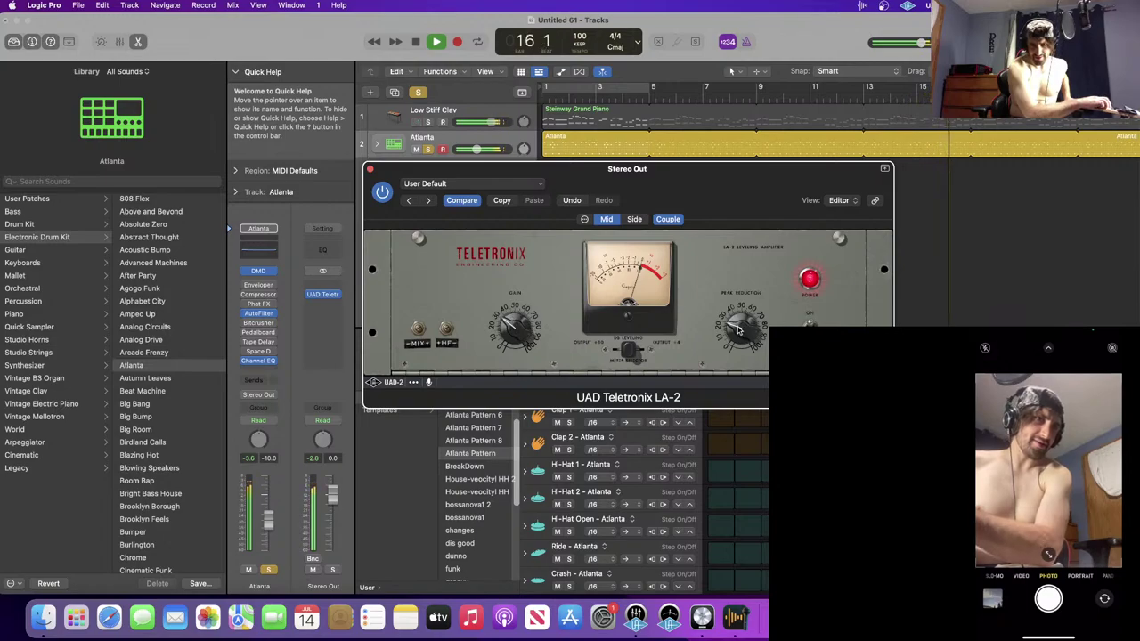
pyautogui.moveTo(739, 327); pyautogui.dragTo(738, 301)
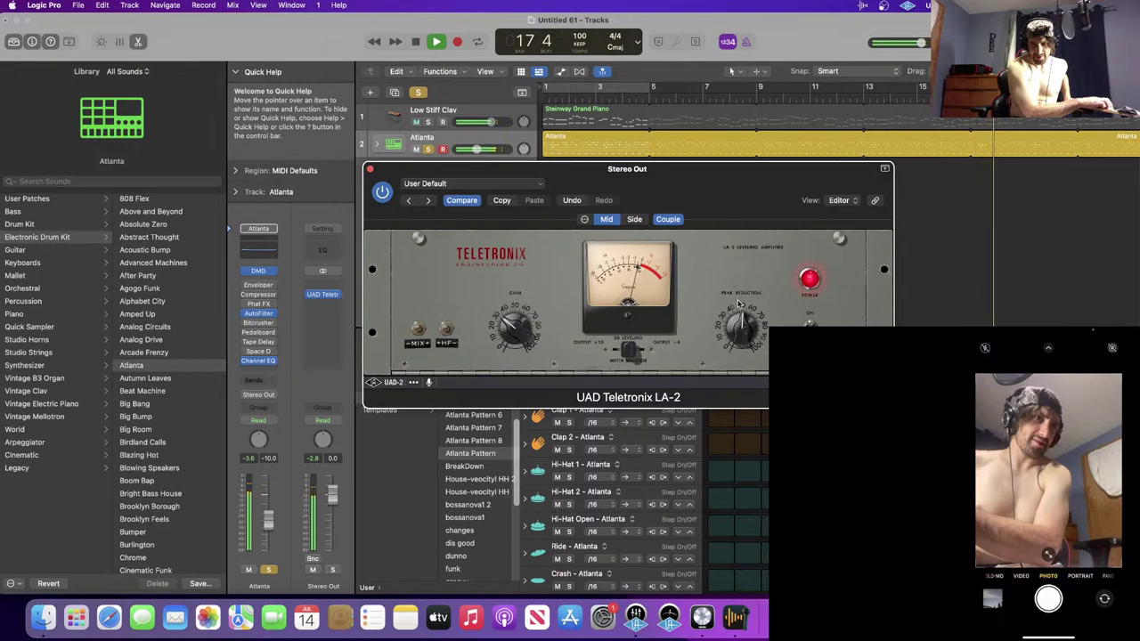
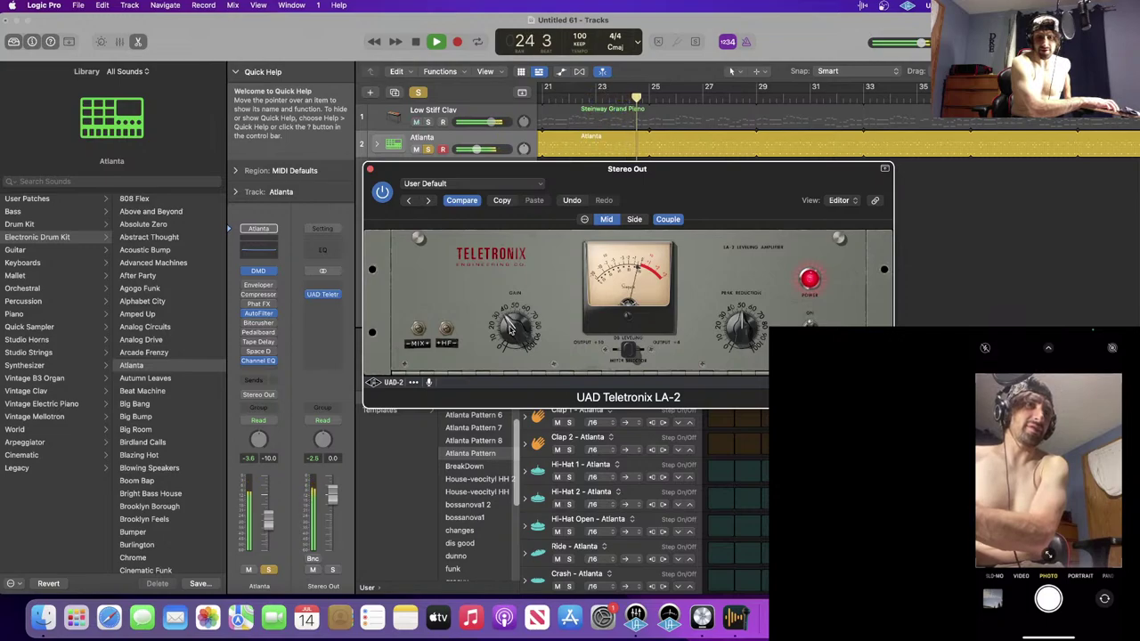
pyautogui.press('space')
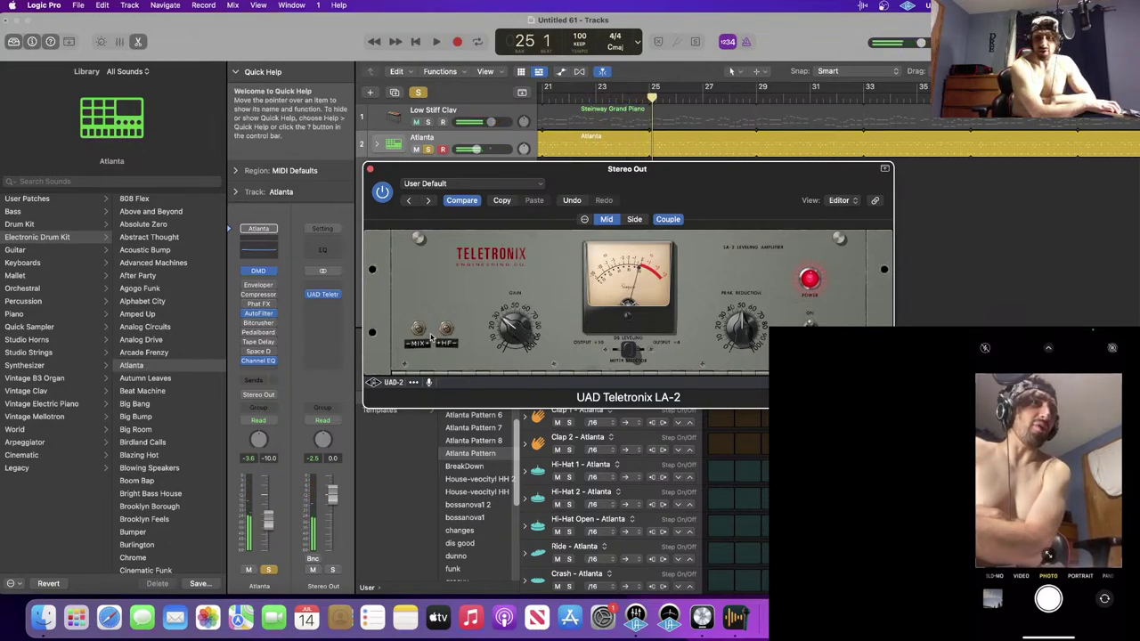
# - Add the Plugin Alliance Acme Opticom XLA-3 in dual mono below the LA-2 on the Stereo Out and reposition its window
pyautogui.click(322, 296)
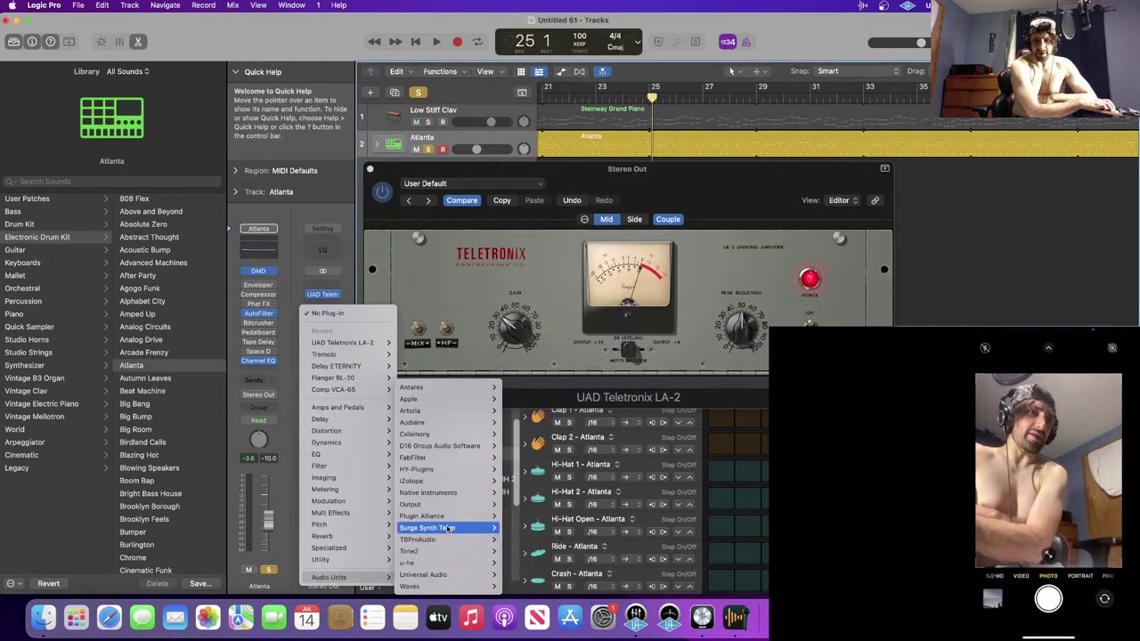
pyautogui.moveTo(450, 521)
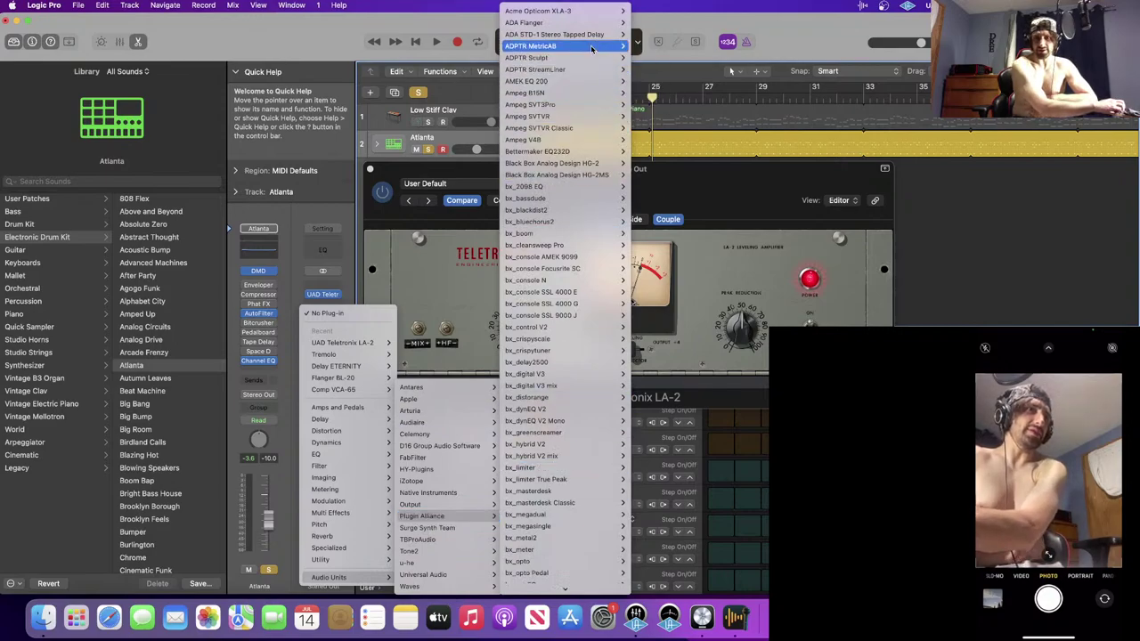
pyautogui.moveTo(592, 15)
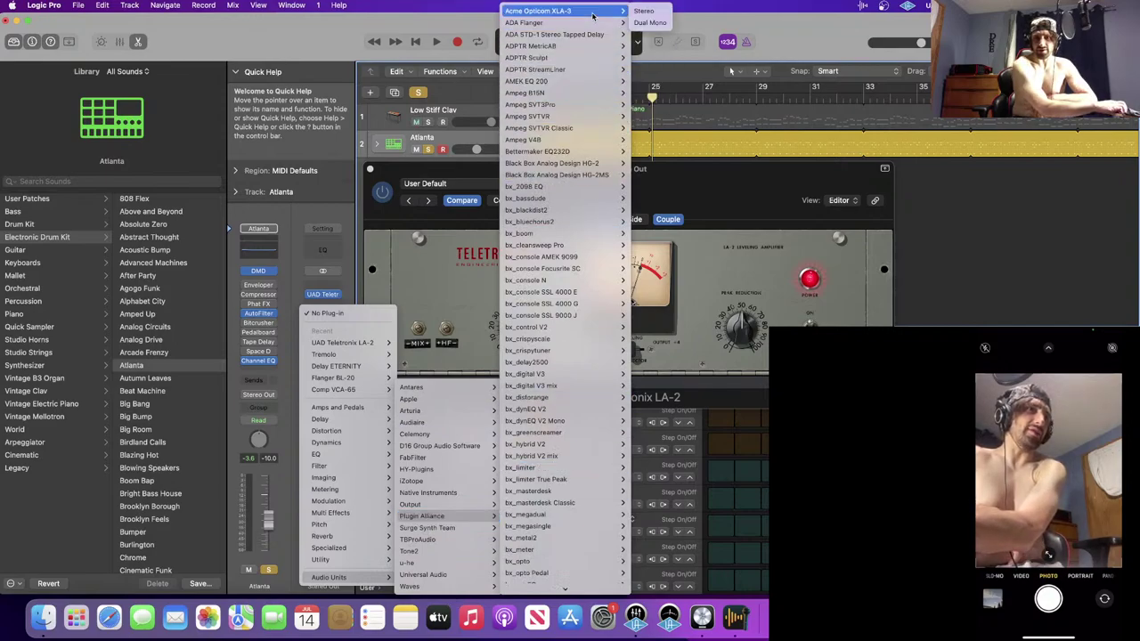
pyautogui.click(643, 10)
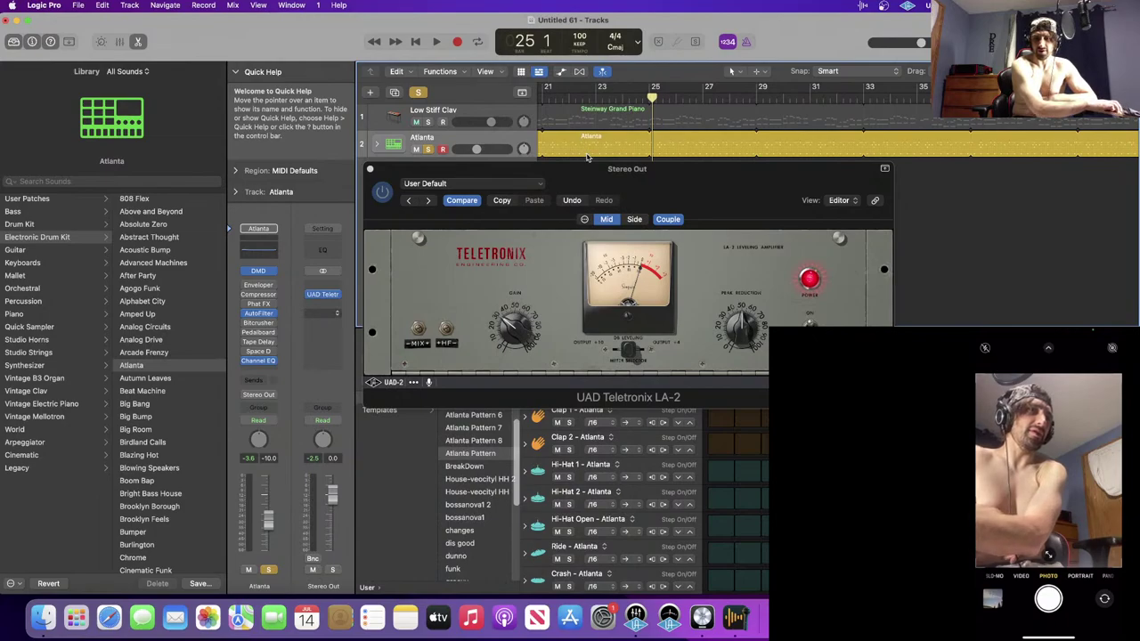
pyautogui.moveTo(709, 201); pyautogui.dragTo(661, 235)
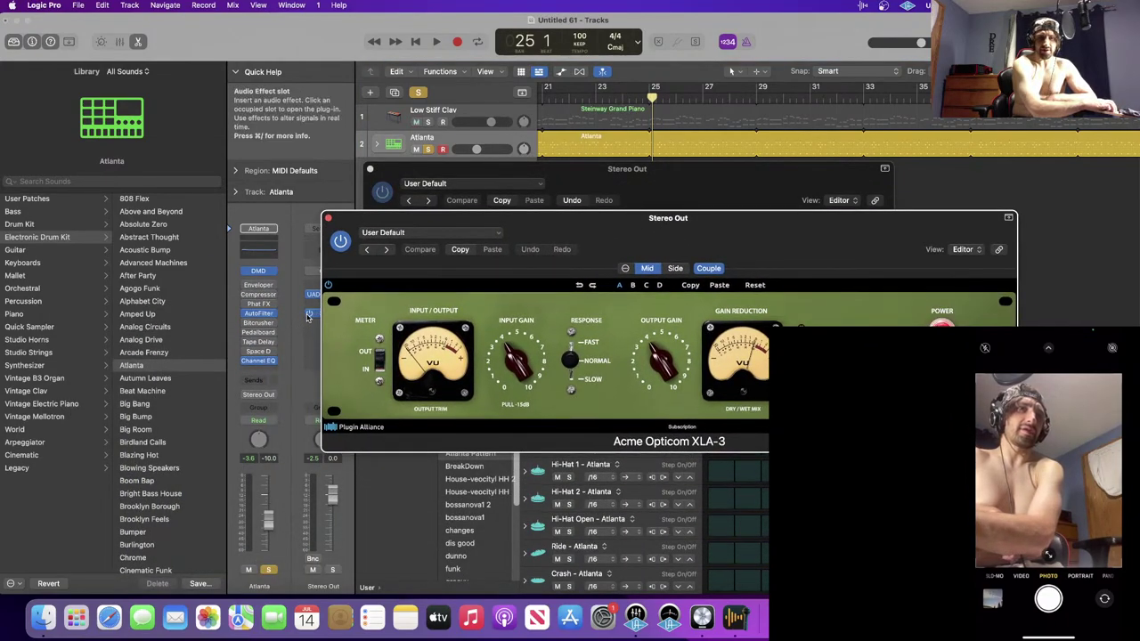
pyautogui.moveTo(414, 218); pyautogui.dragTo(457, 213)
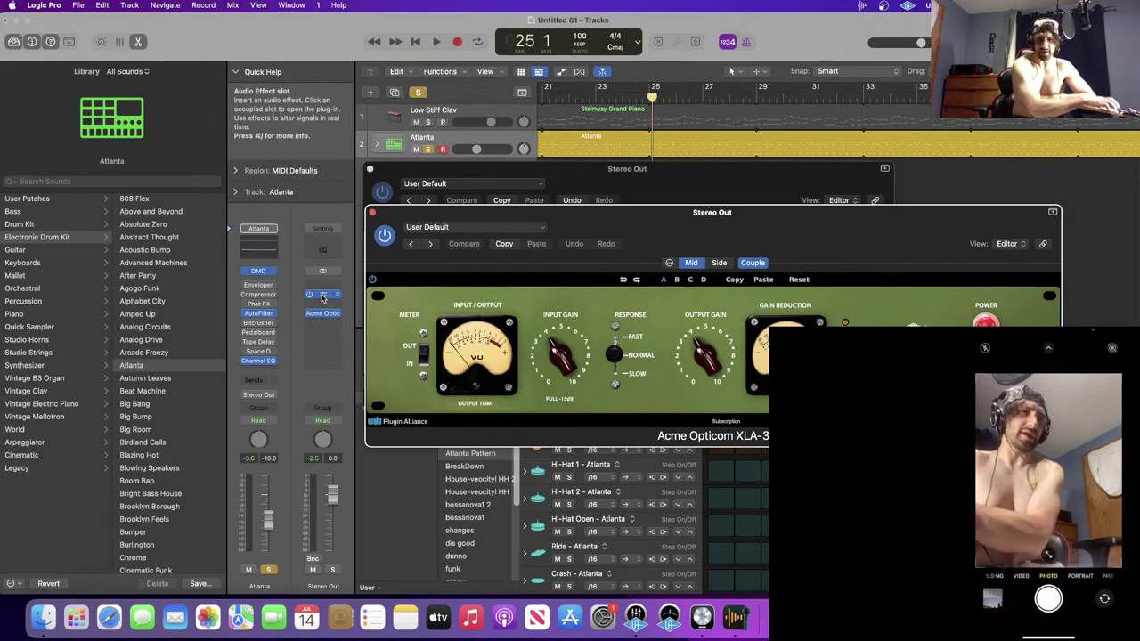
# - Bypass the LA-2 and fine-tune the XLA-3's Input Gain while the drums play
pyautogui.click(311, 295)
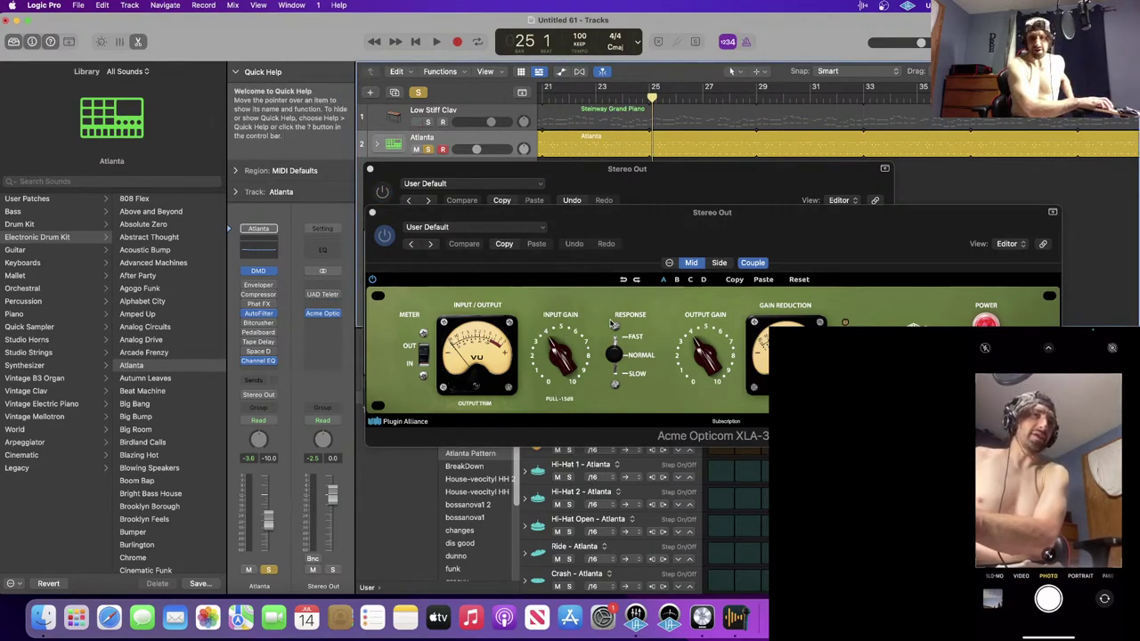
pyautogui.press('space')
pyautogui.moveTo(562, 369); pyautogui.dragTo(563, 366)
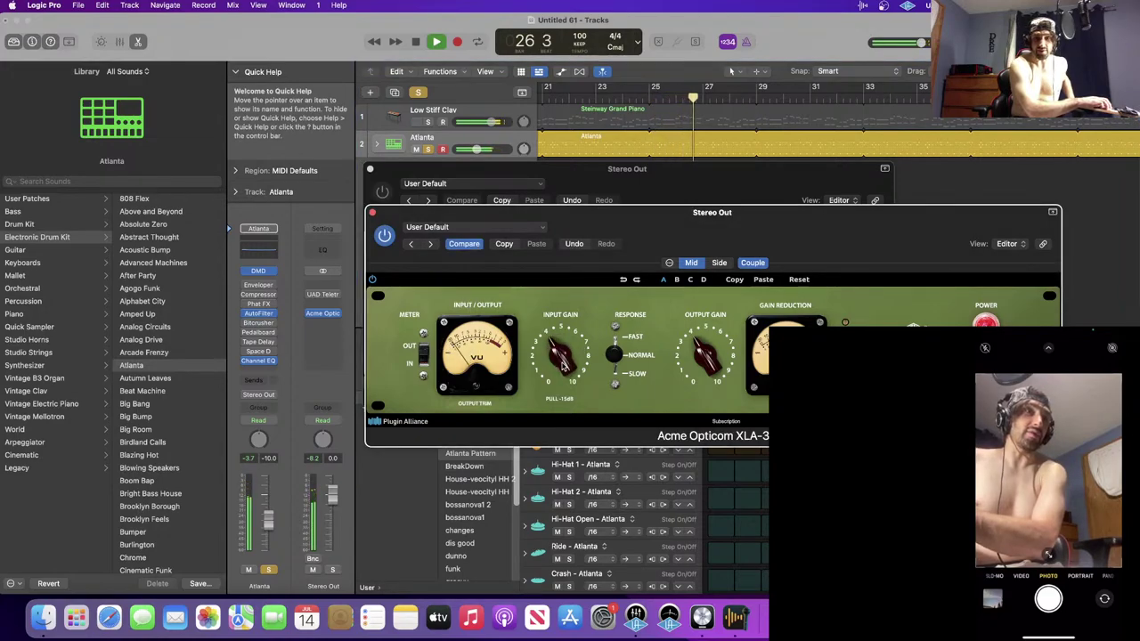
pyautogui.press('space')
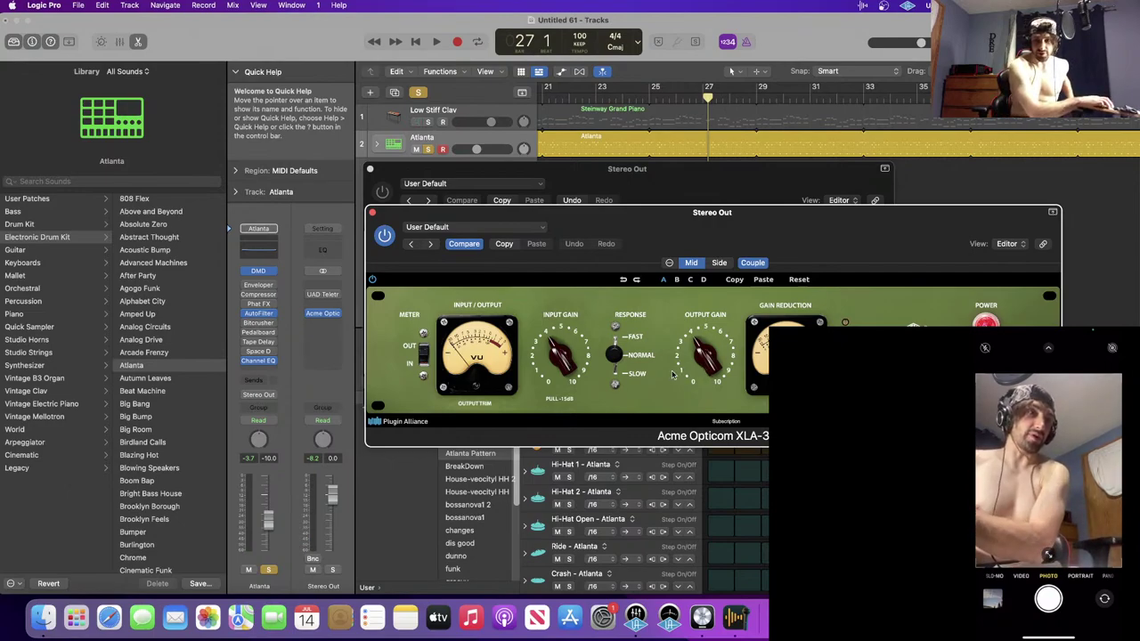
# - Lower the XLA-3's Output Gain, set its Response to Fast and readjust the Input Gain during playback
pyautogui.moveTo(710, 355); pyautogui.dragTo(700, 353)
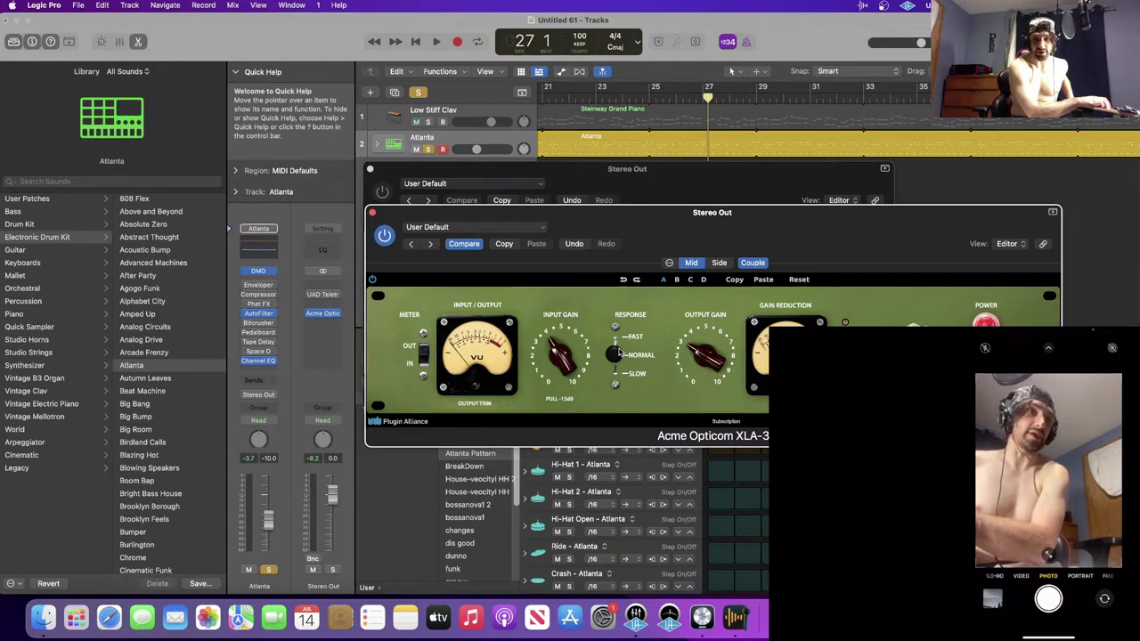
pyautogui.moveTo(621, 354); pyautogui.dragTo(619, 334)
pyautogui.press('space')
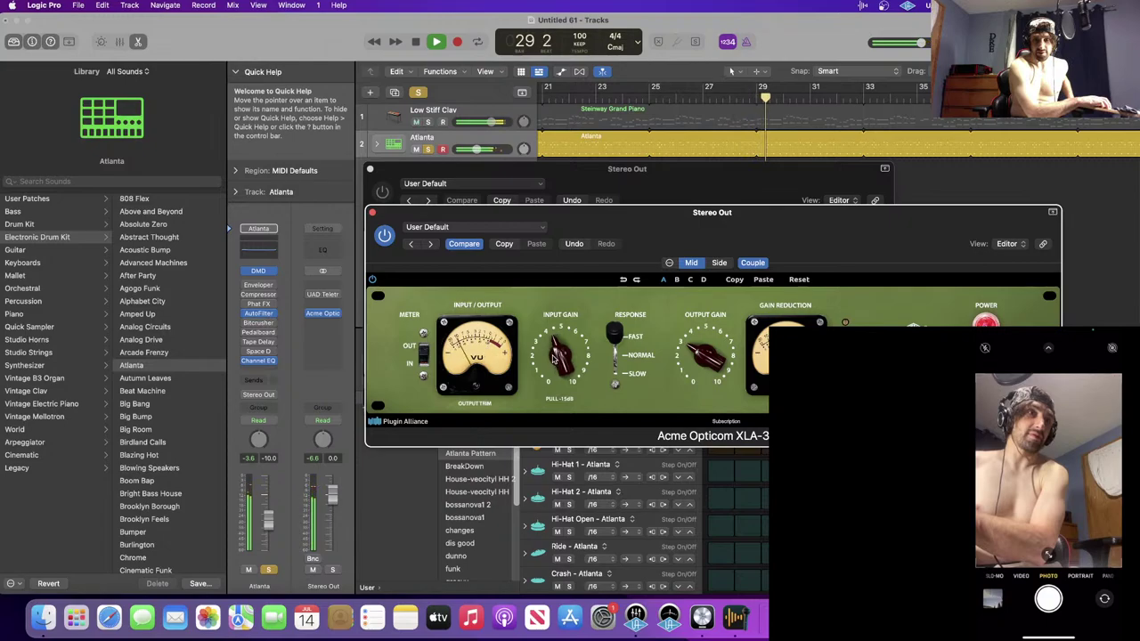
pyautogui.moveTo(553, 358); pyautogui.dragTo(552, 362)
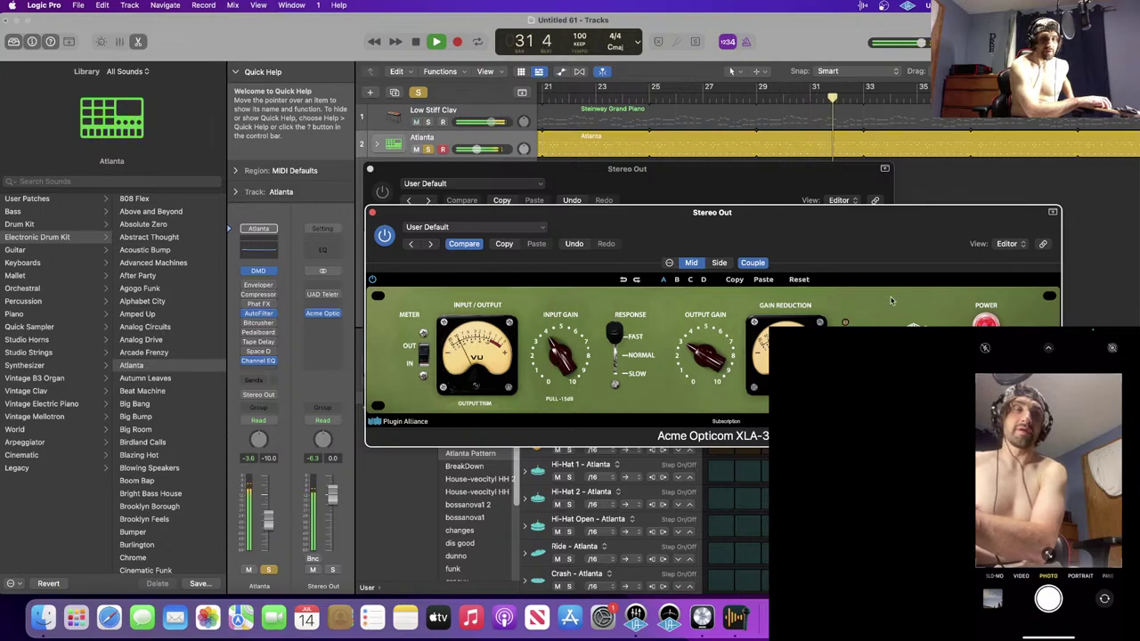
pyautogui.press('space')
# - Hide the pattern editor and set the XLA-3's Output Gain back to about 4 while the drums play
pyautogui.press('e')
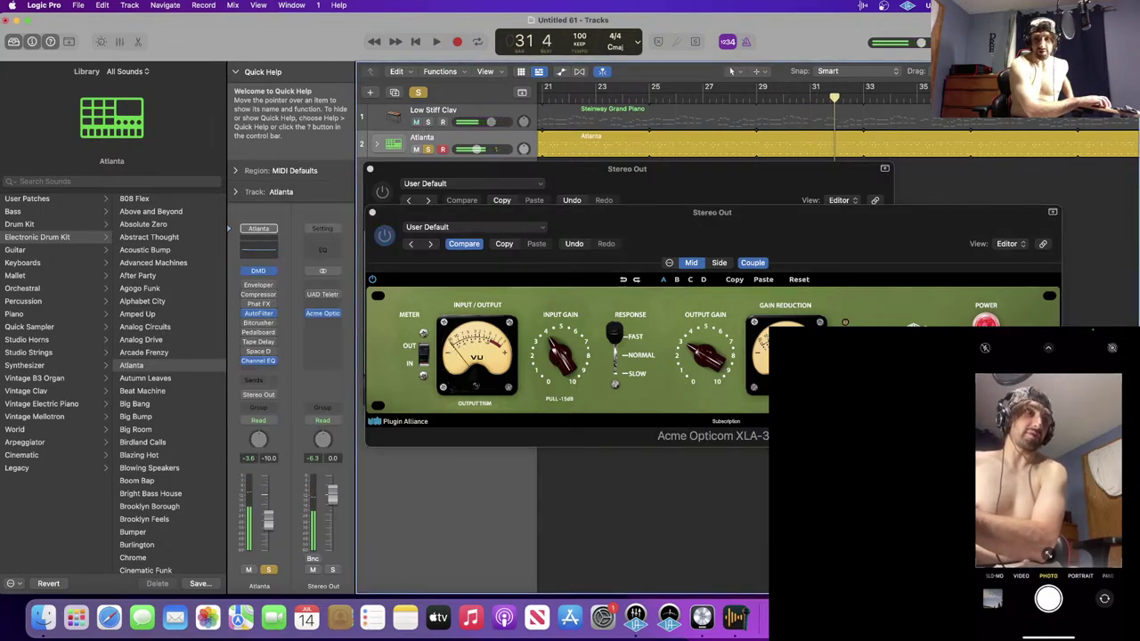
pyautogui.click(702, 357)
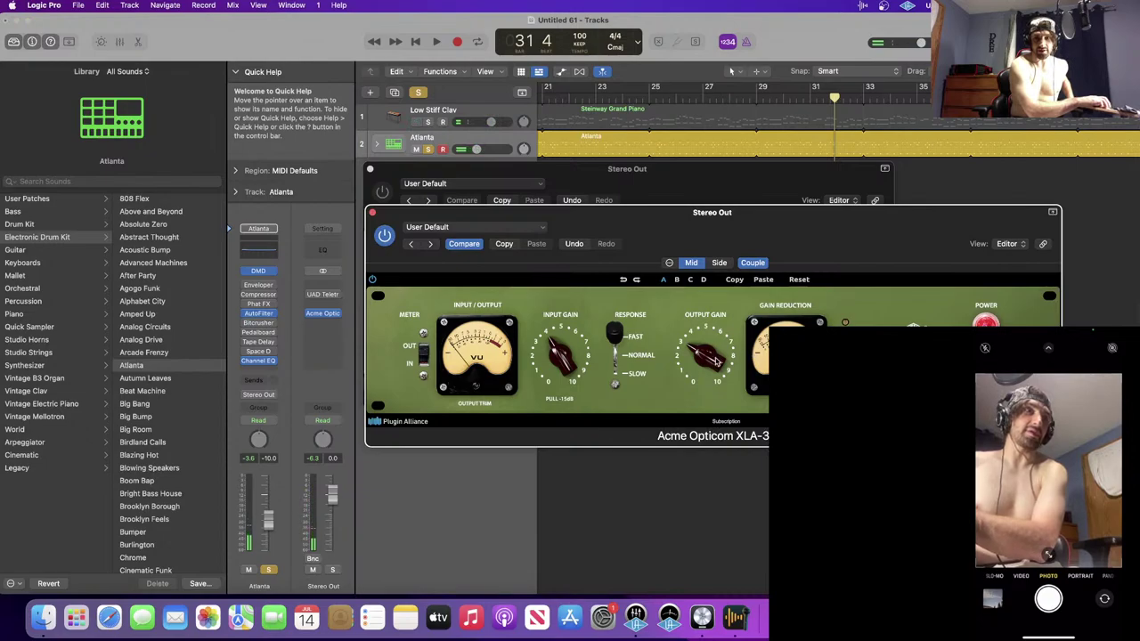
pyautogui.press('space')
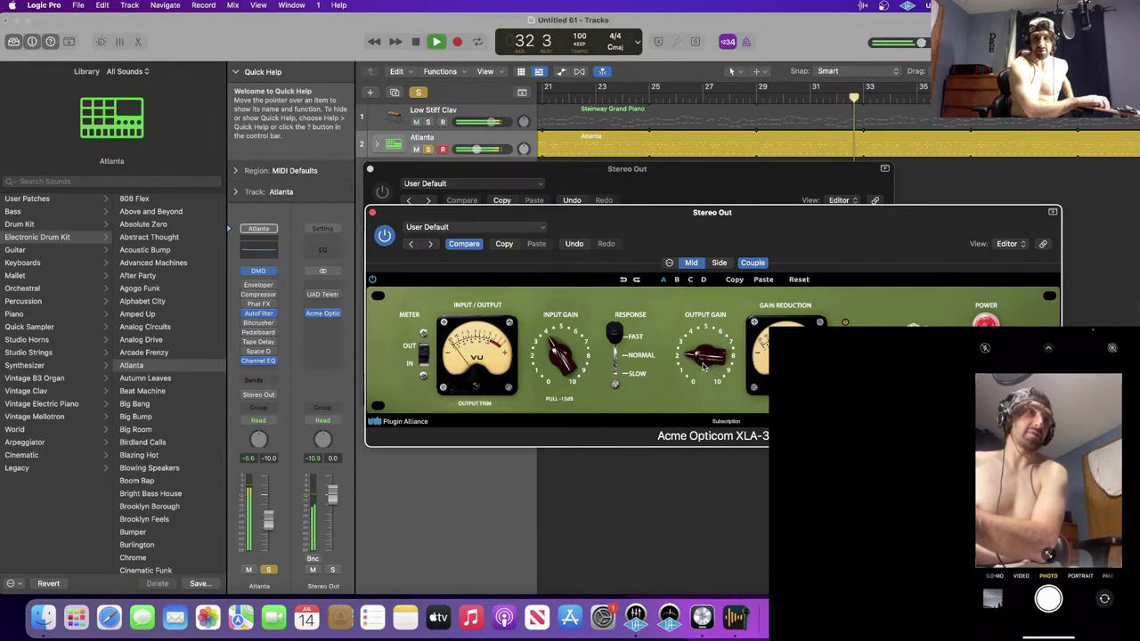
pyautogui.moveTo(703, 358); pyautogui.dragTo(703, 348)
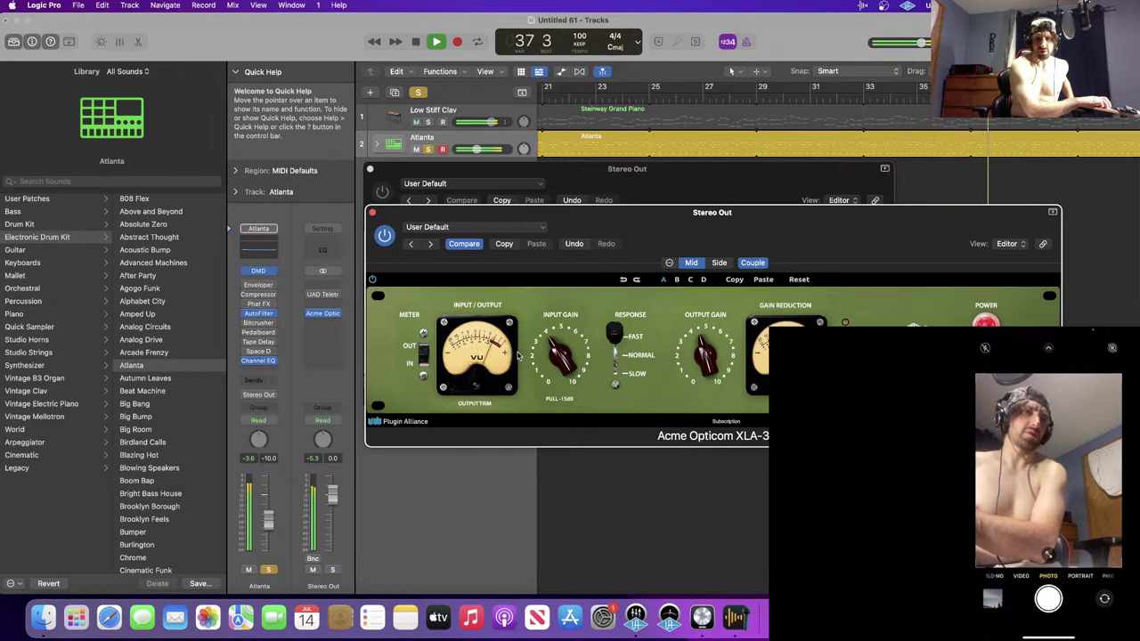
pyautogui.press('space')
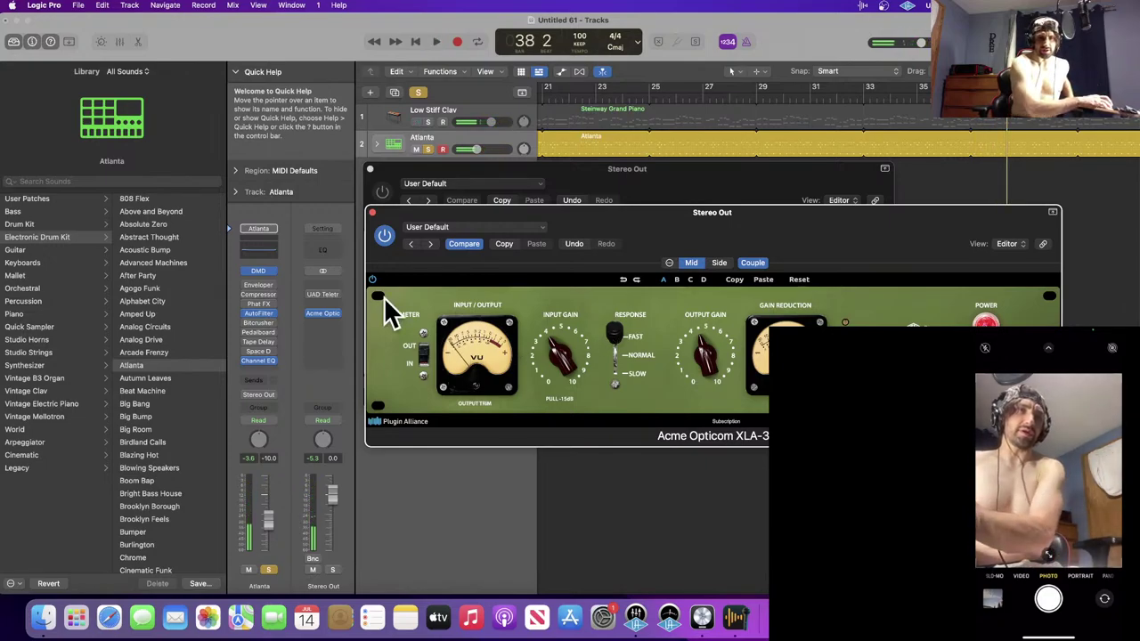
# - Bypass the XLA-3, turn the LA-2 back on and play the drums to compare the two compressors
pyautogui.click(397, 178)
pyautogui.click(381, 192)
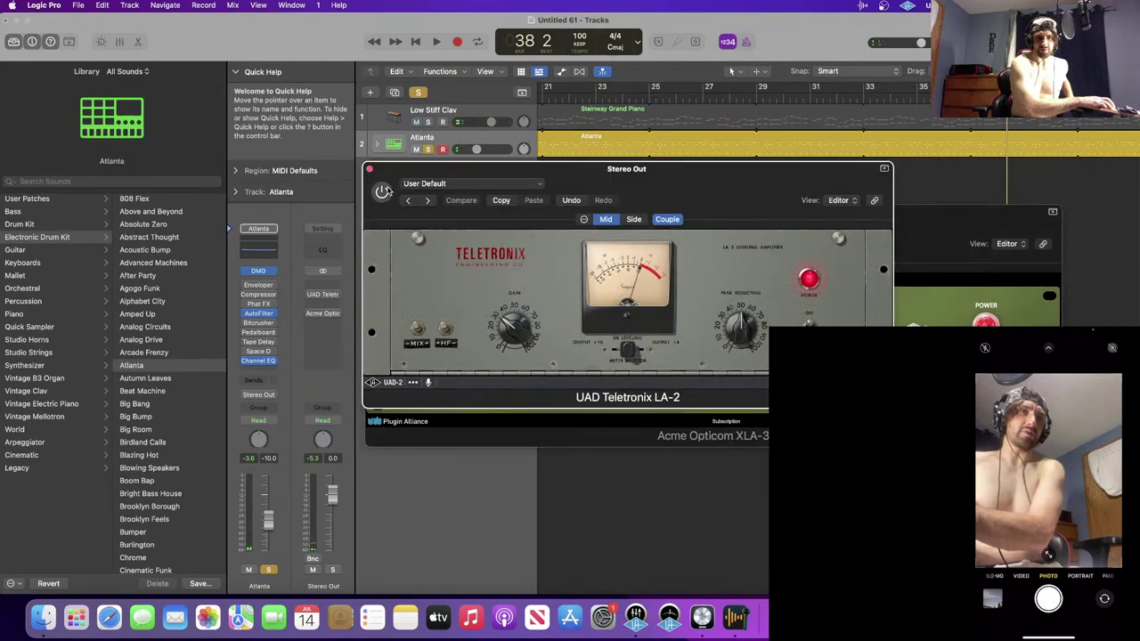
pyautogui.press('space')
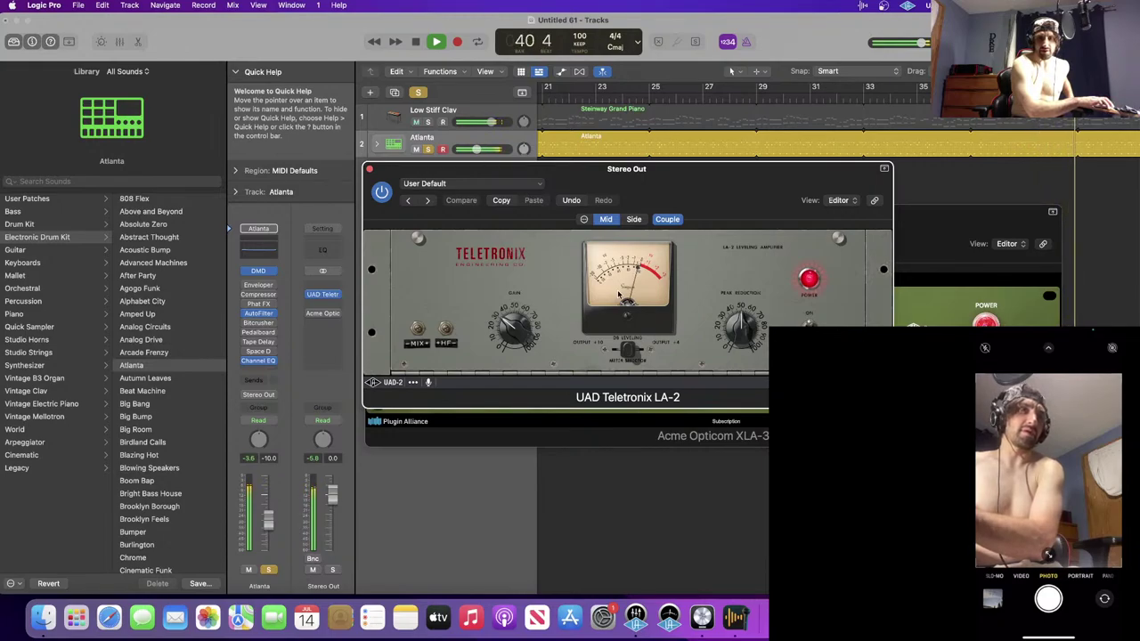
# - Stop playback, move the LA-2 window off the XLA-3 and remove the Acme Opticom XLA-3 from the Stereo Out
pyautogui.press('space')
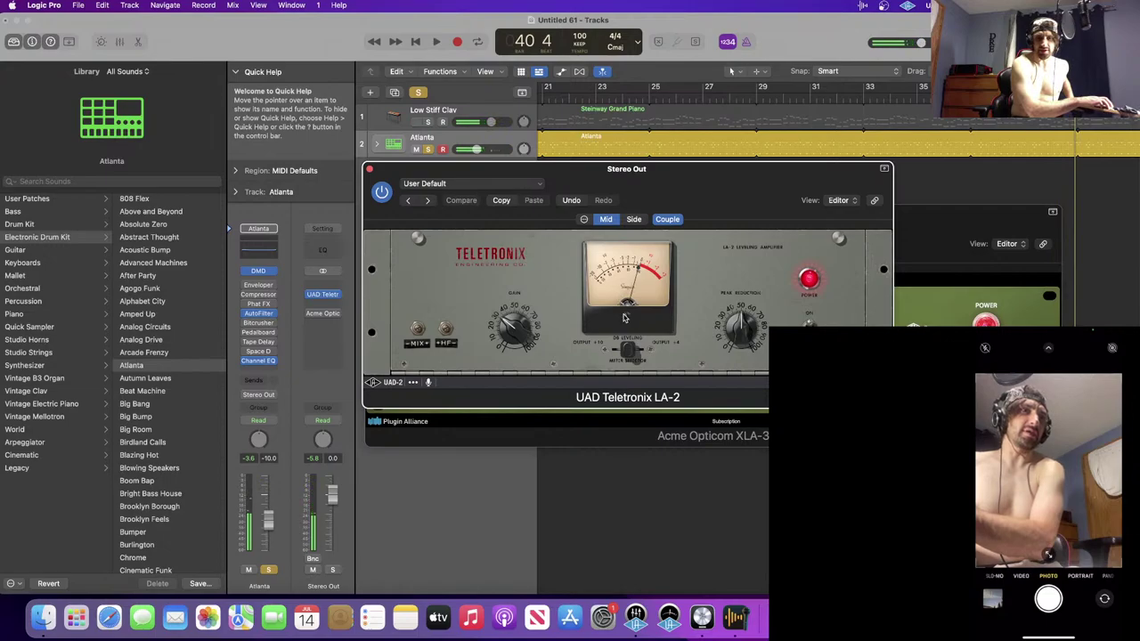
pyautogui.moveTo(828, 174); pyautogui.dragTo(844, 298)
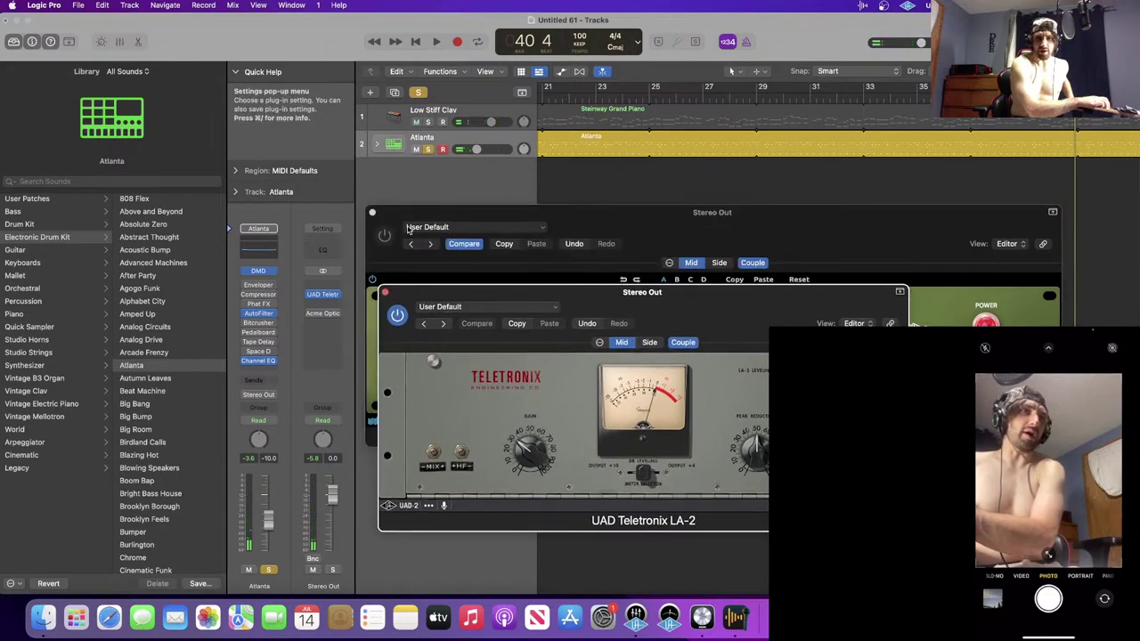
pyautogui.click(339, 315)
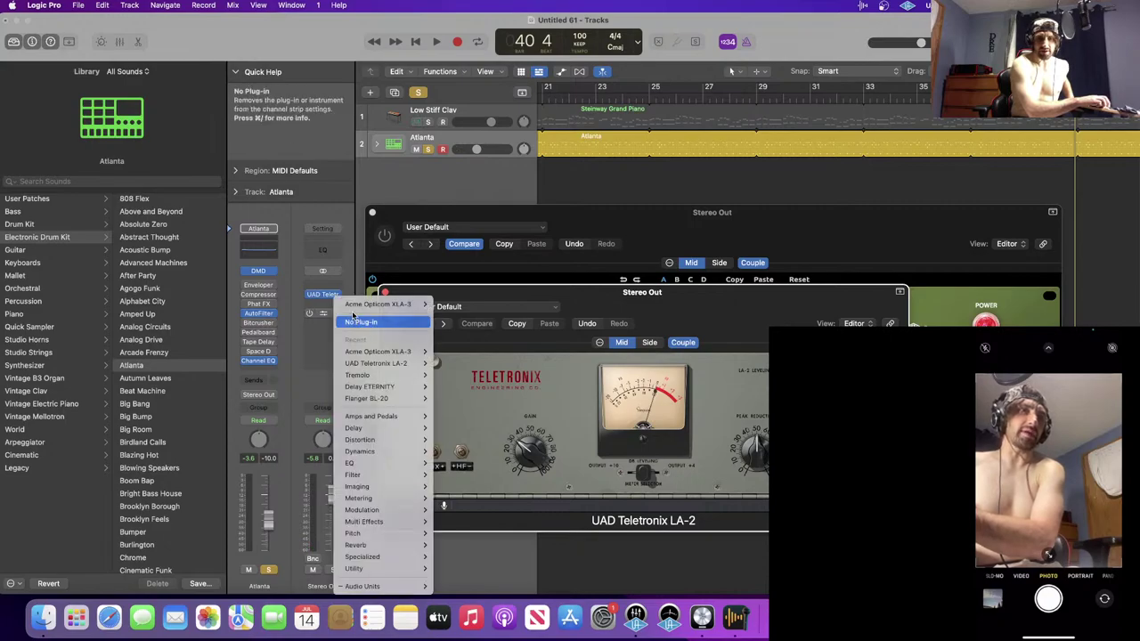
pyautogui.click(361, 321)
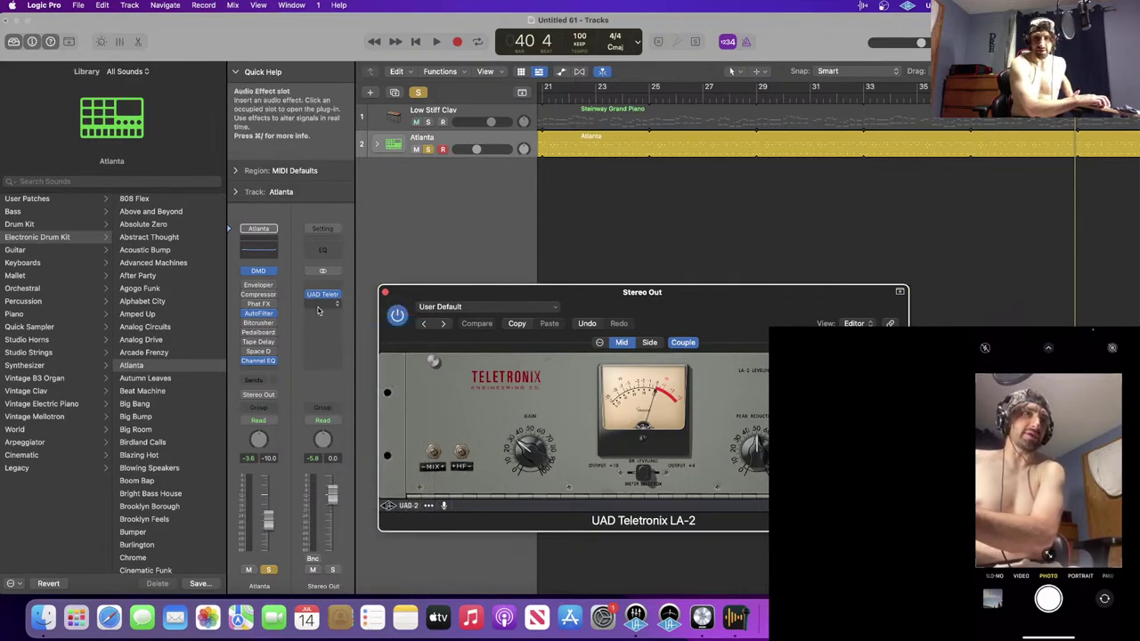
# - Insert the Universal Audio UAD Teletronix LA-2A Legacy as Dual Mono in the Stereo Out slot below the LA-2
pyautogui.click(317, 310)
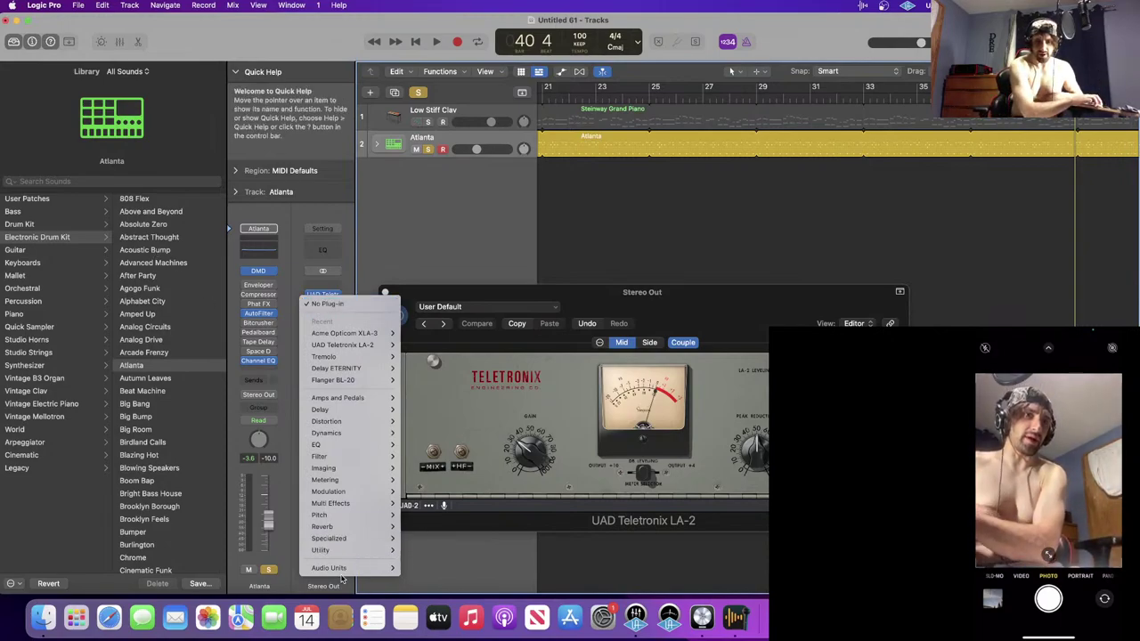
pyautogui.moveTo(339, 555)
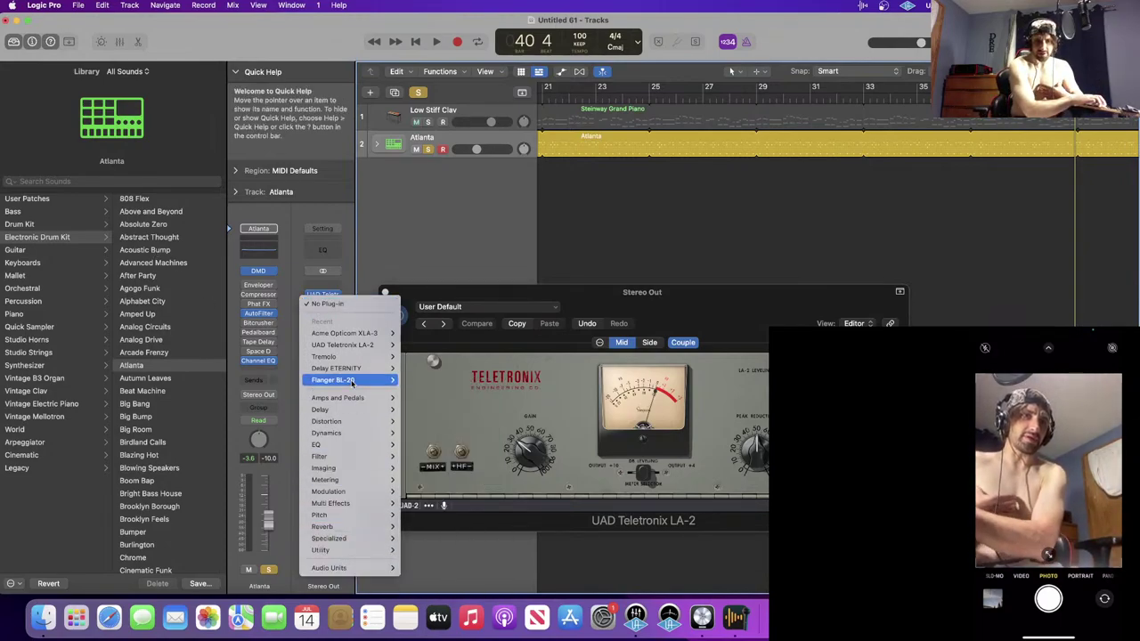
pyautogui.moveTo(346, 334)
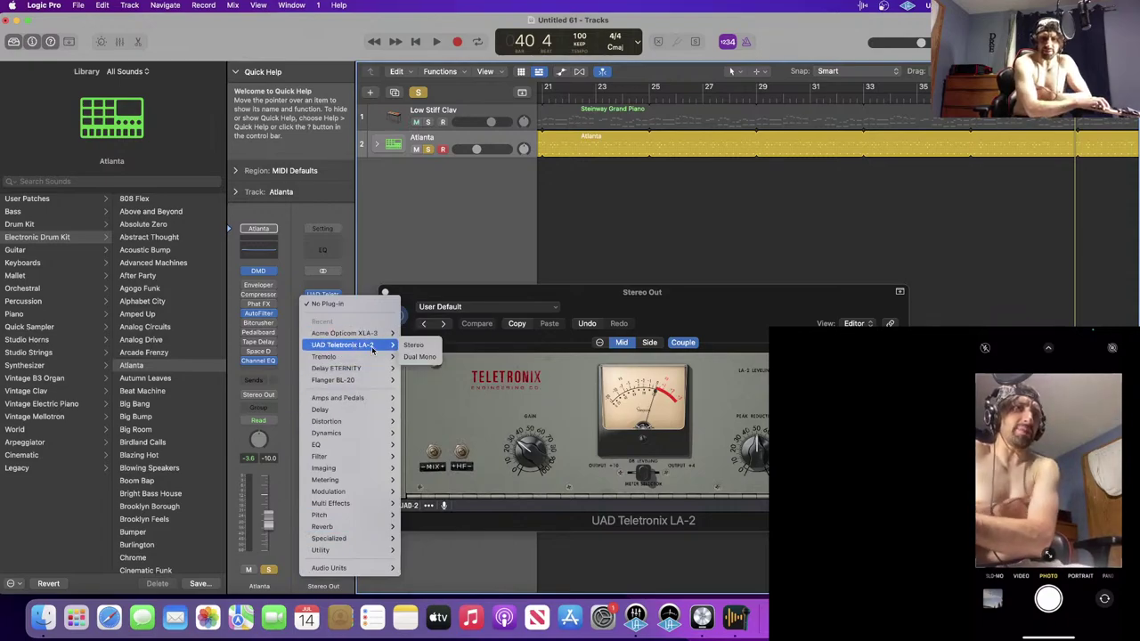
pyautogui.moveTo(373, 345)
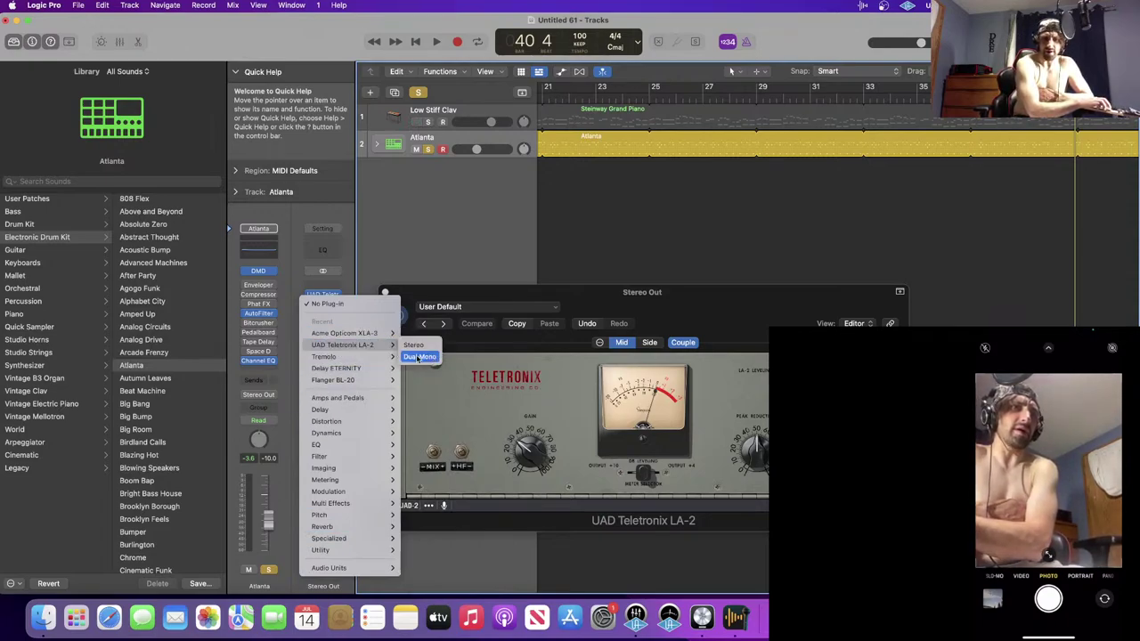
pyautogui.moveTo(429, 575)
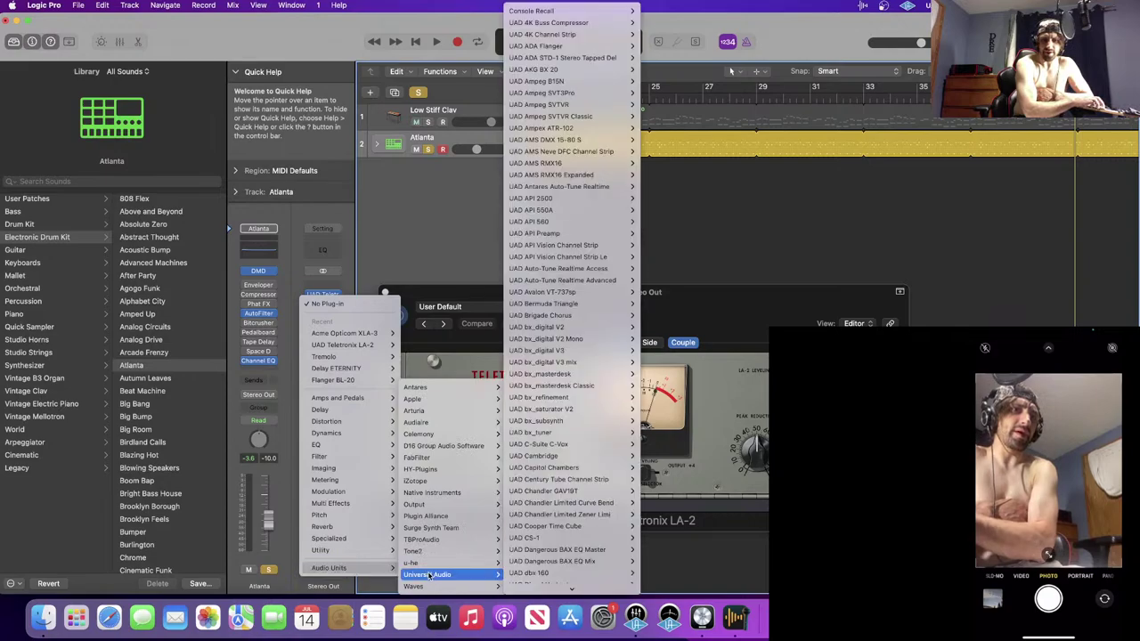
pyautogui.scroll(-15, 561, 472)
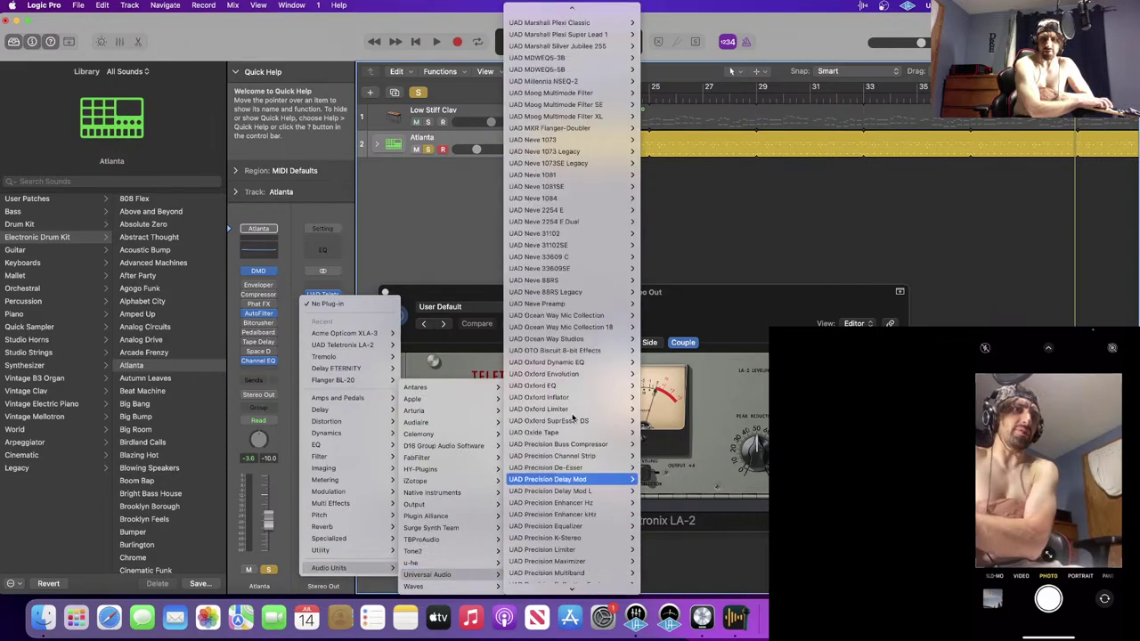
pyautogui.scroll(-8, 565, 415)
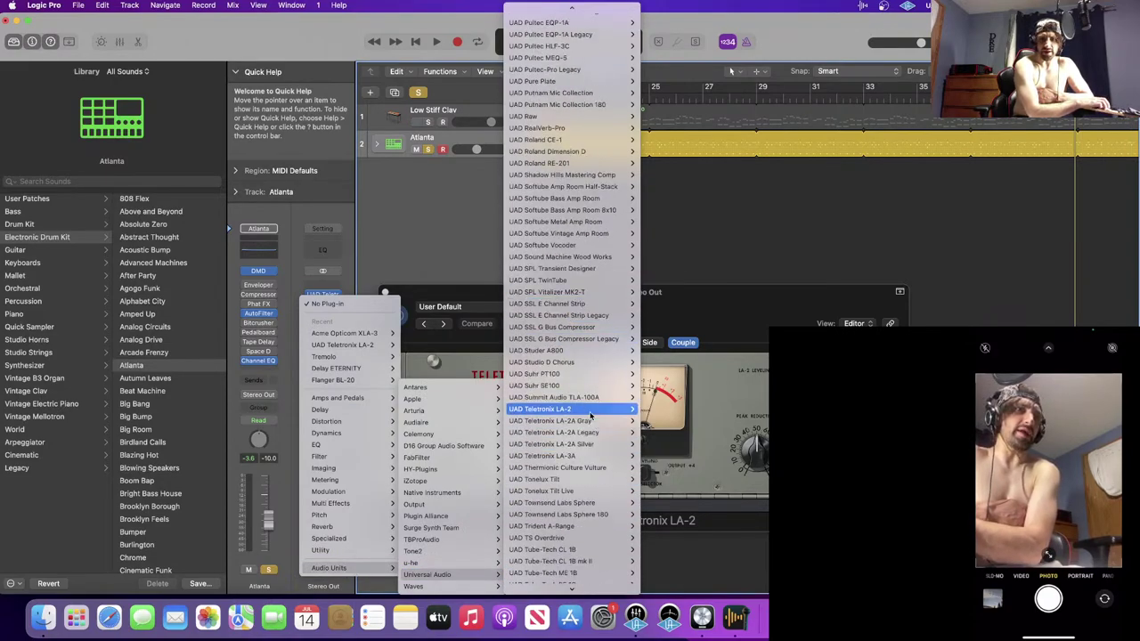
pyautogui.moveTo(593, 408)
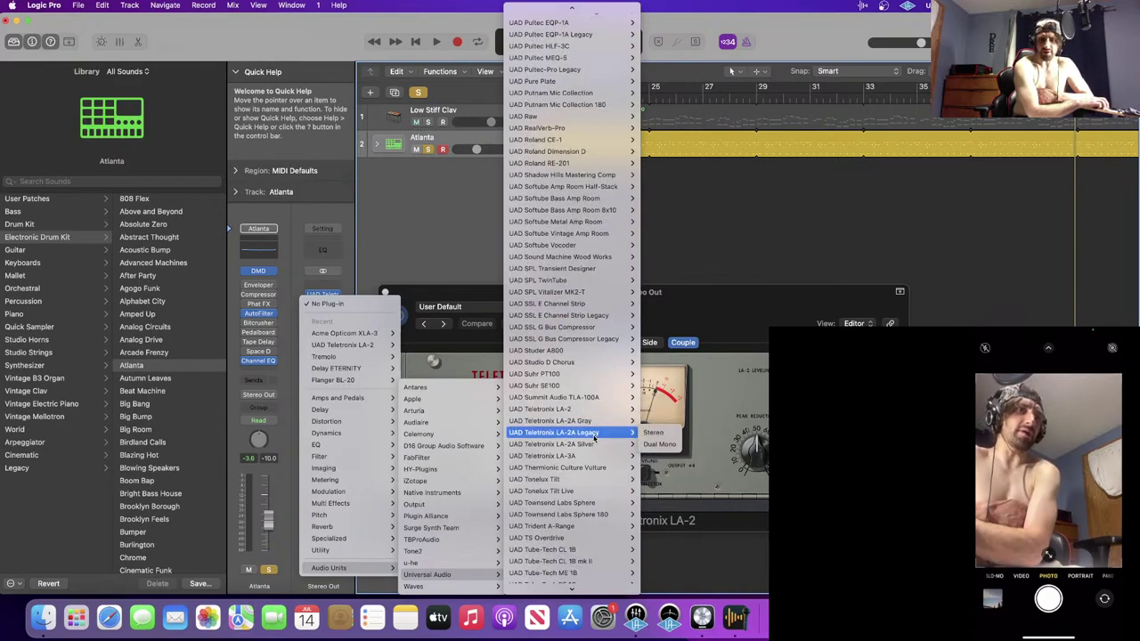
pyautogui.moveTo(627, 433)
pyautogui.click(660, 445)
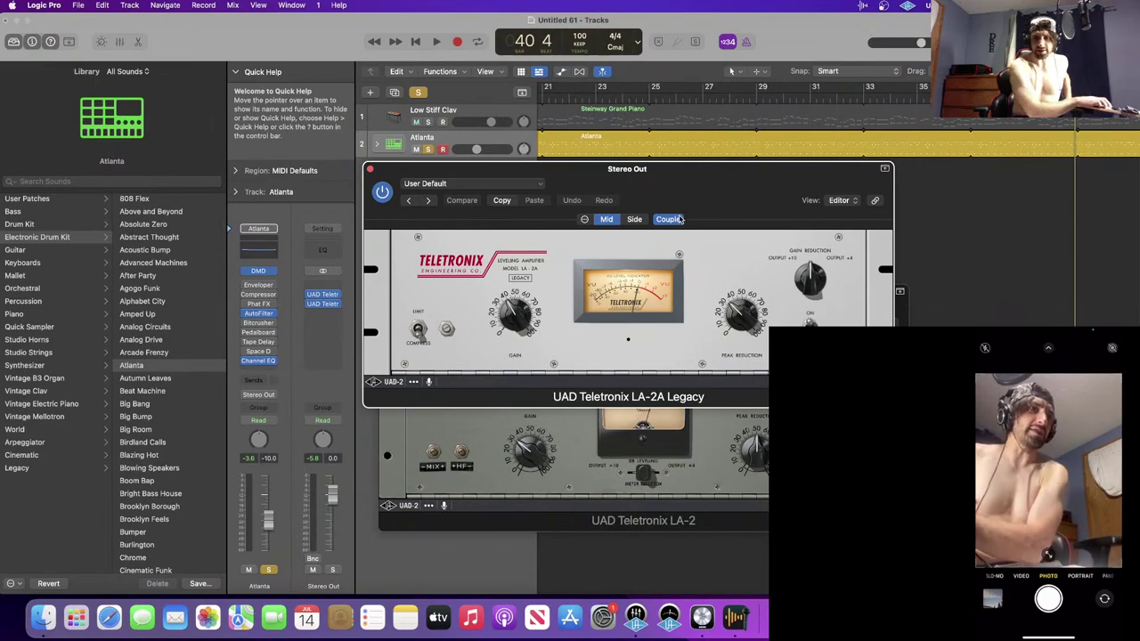
# - Play the drums from the beginning and adjust the LA-2A Legacy's Gain and Peak Reduction
pyautogui.press('Return')
pyautogui.press('space')
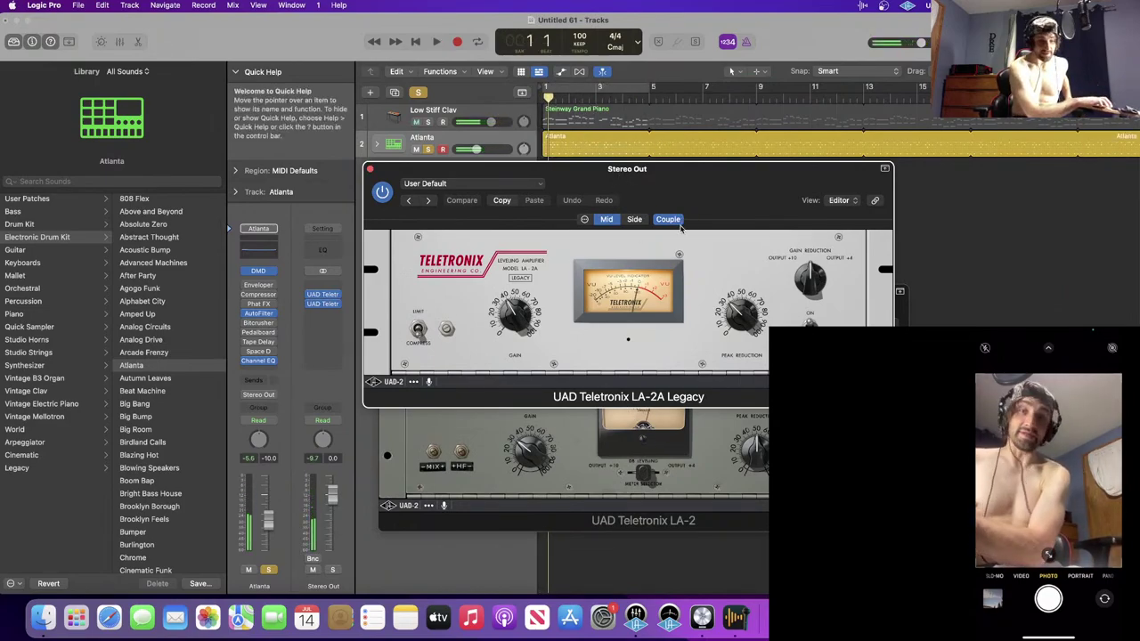
pyautogui.press('space')
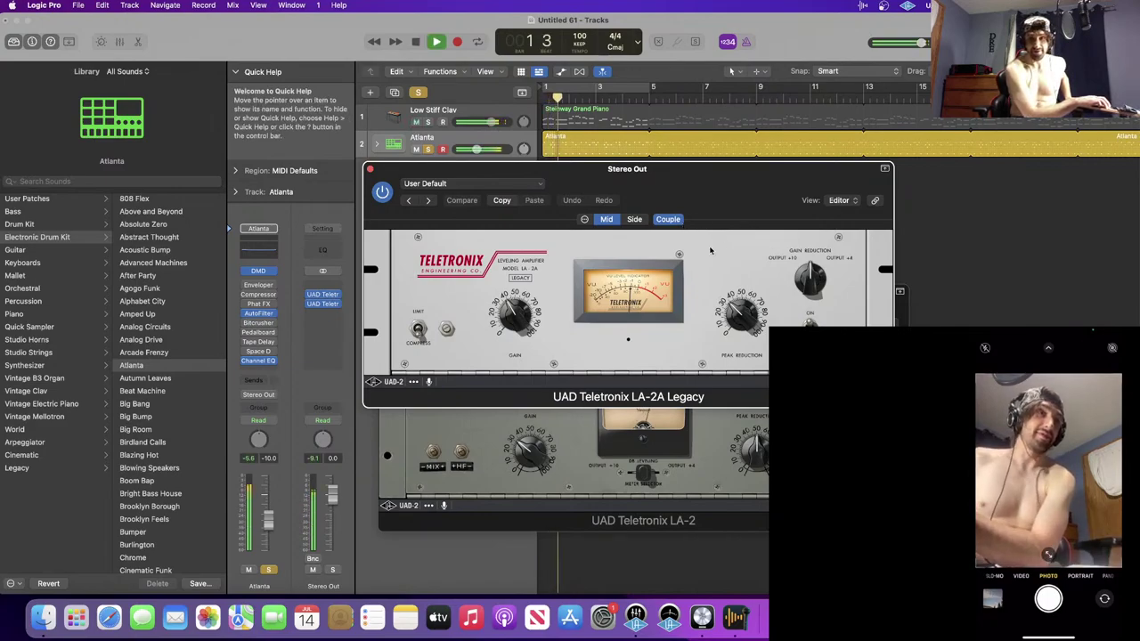
pyautogui.moveTo(514, 313); pyautogui.dragTo(516, 312)
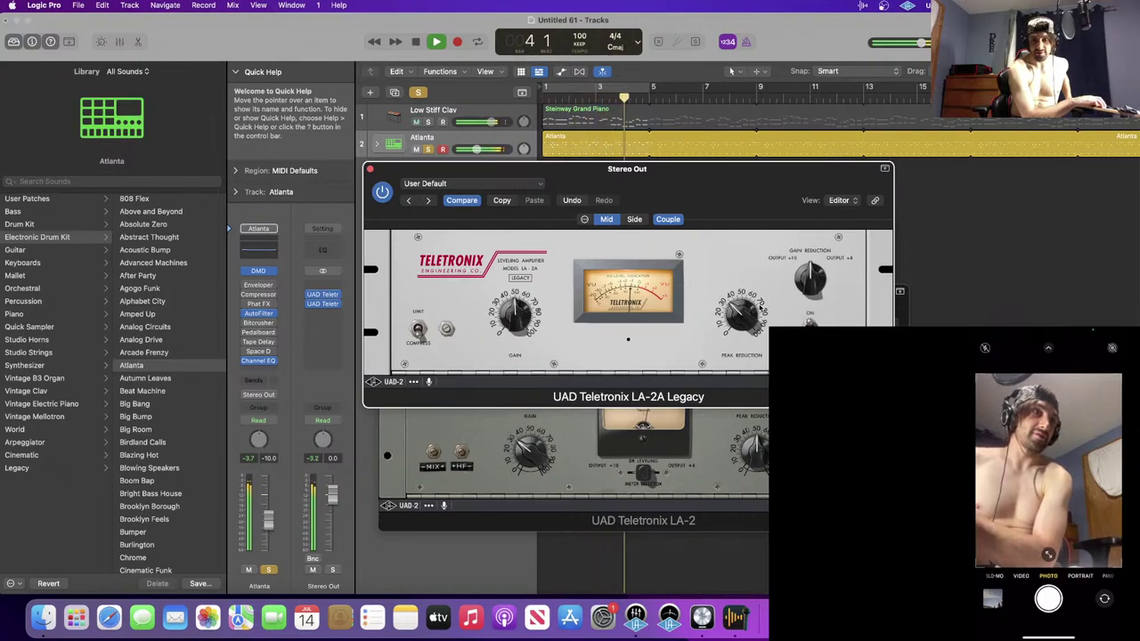
pyautogui.moveTo(749, 312); pyautogui.dragTo(750, 301)
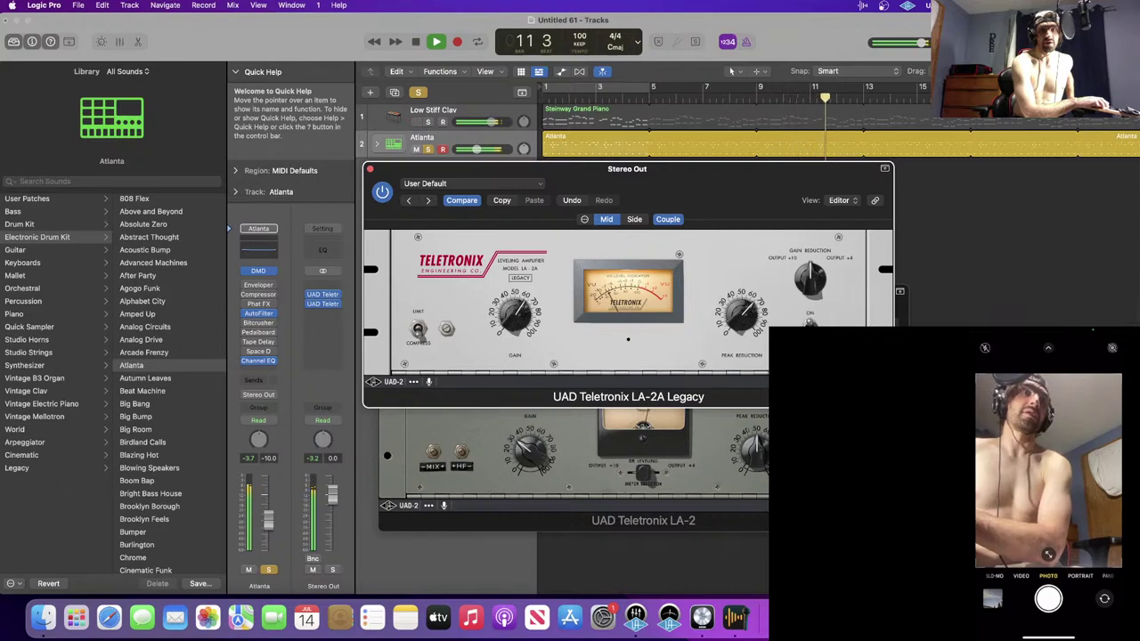
# - Move the LA-2A Legacy ahead of the LA-2 on the Stereo Out and bring up the LA-2's window
pyautogui.click(641, 520)
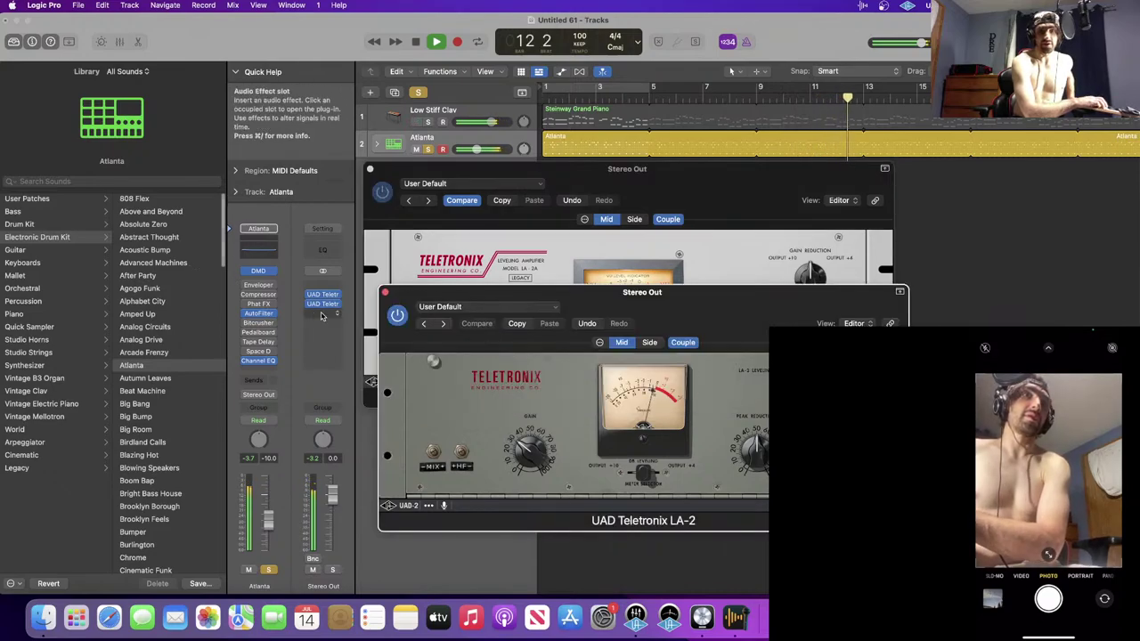
pyautogui.moveTo(326, 288); pyautogui.dragTo(326, 288)
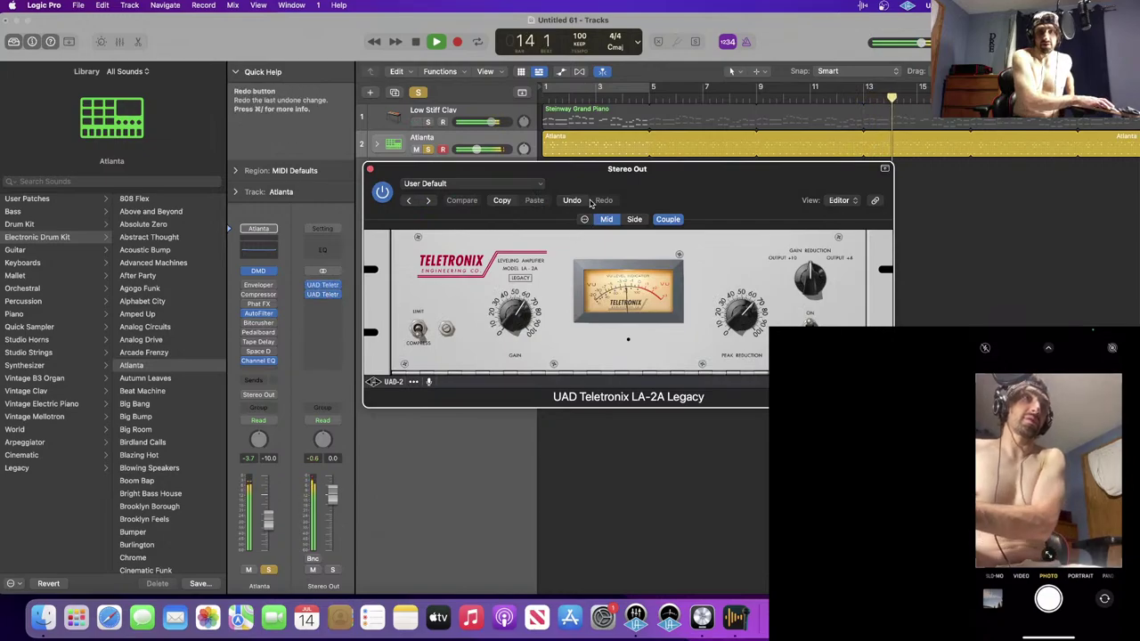
pyautogui.moveTo(575, 192)
pyautogui.mouseDown()
pyautogui.moveTo(581, 380)
pyautogui.moveTo(621, 434)
pyautogui.moveTo(586, 185)
pyautogui.mouseUp()
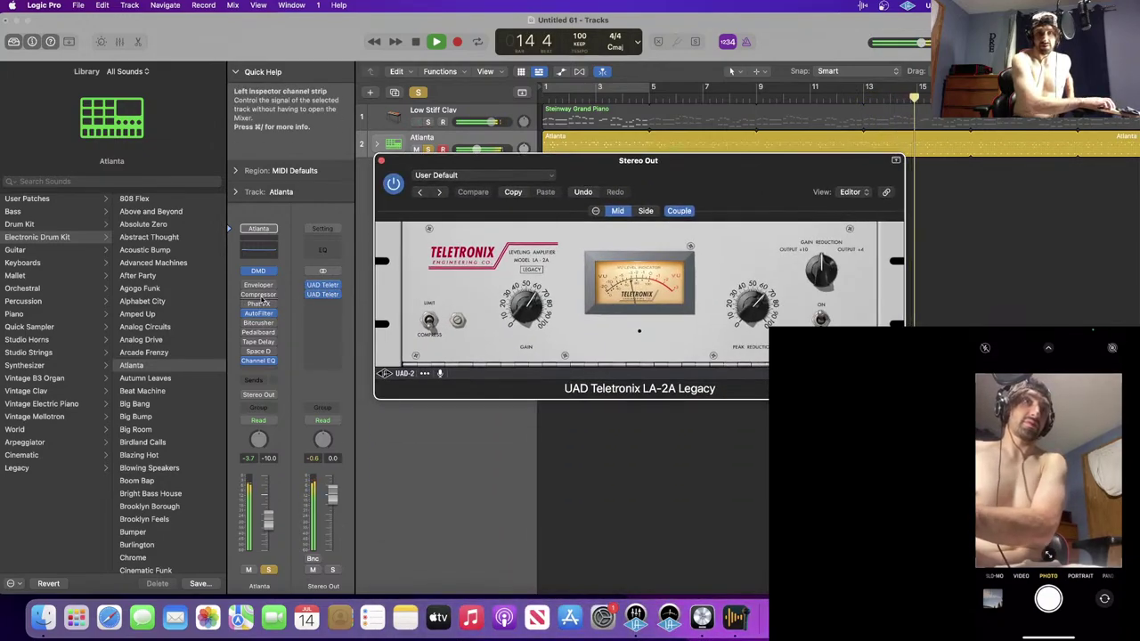
pyautogui.click(323, 285)
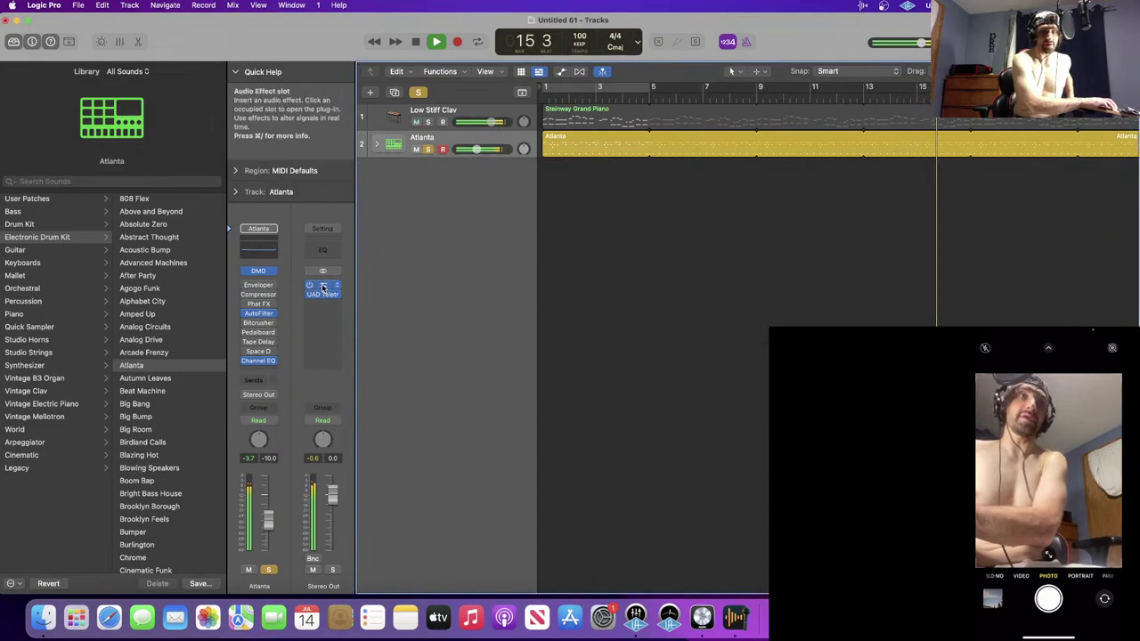
pyautogui.click(325, 295)
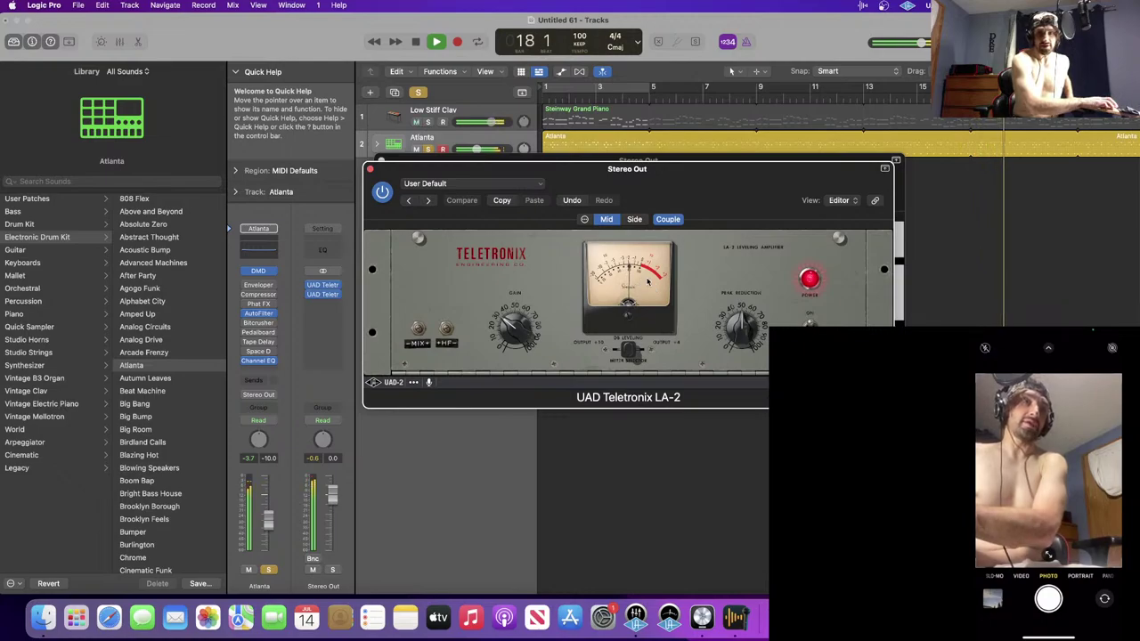
# - Adjust the LA-2's Mix control and move its window aside to uncover the LA-2A Legacy, then resume playback
pyautogui.moveTo(421, 331); pyautogui.dragTo(423, 376)
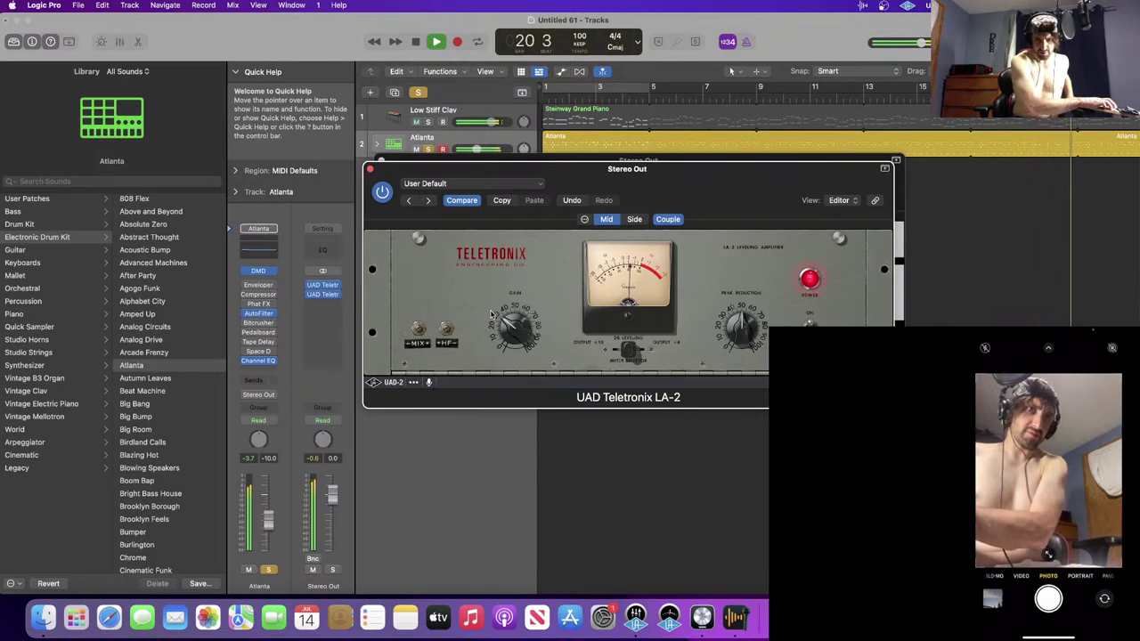
pyautogui.press('space')
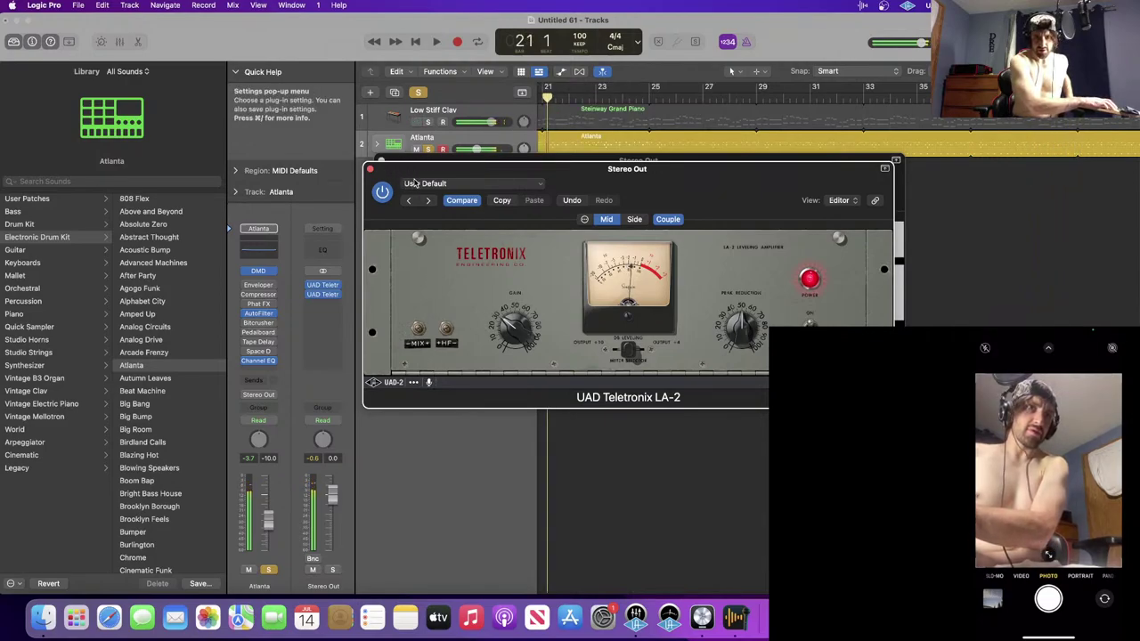
pyautogui.moveTo(420, 169); pyautogui.dragTo(657, 394)
pyautogui.press('space')
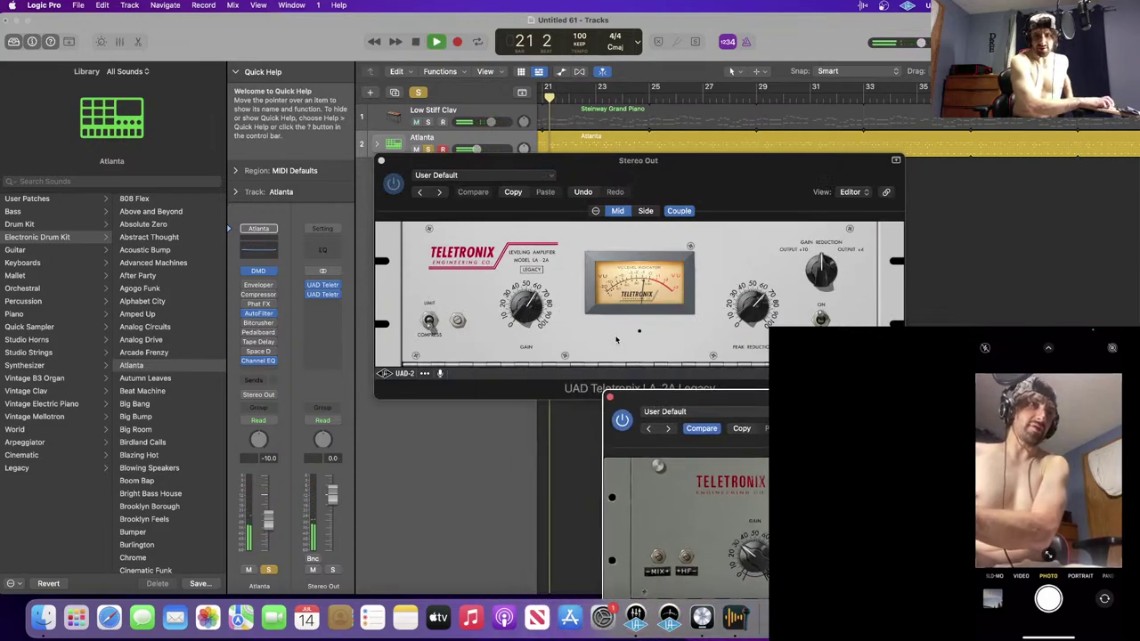
# - Lower the LA-2A Legacy's Peak Reduction to about 40 and readjust its Gain while the drums play
pyautogui.moveTo(753, 308); pyautogui.dragTo(752, 314)
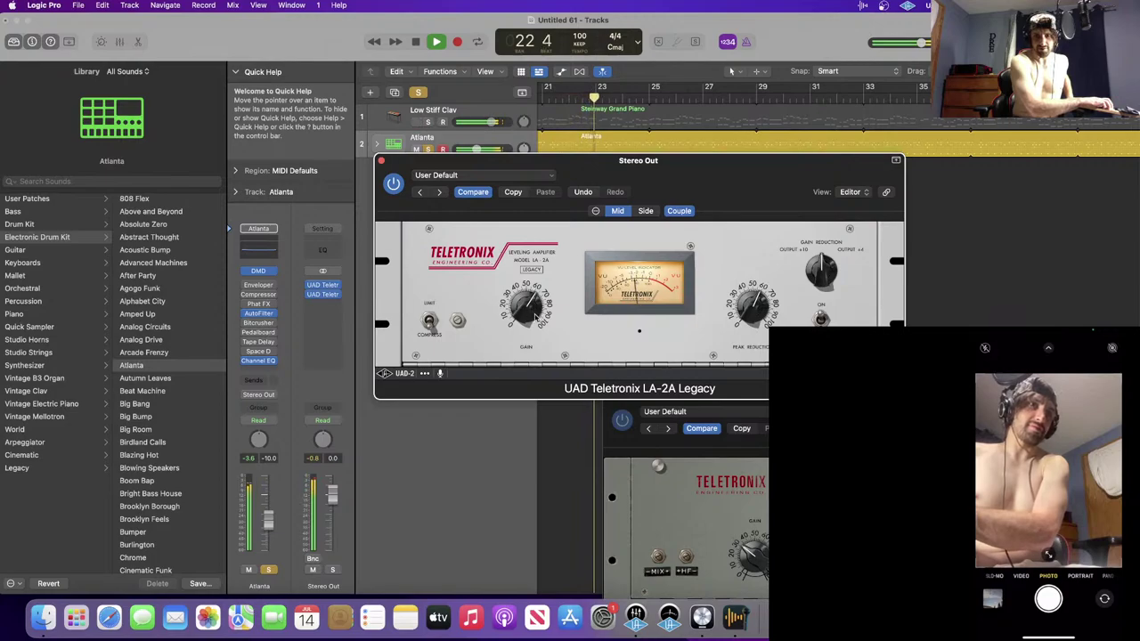
pyautogui.moveTo(538, 310); pyautogui.dragTo(549, 347)
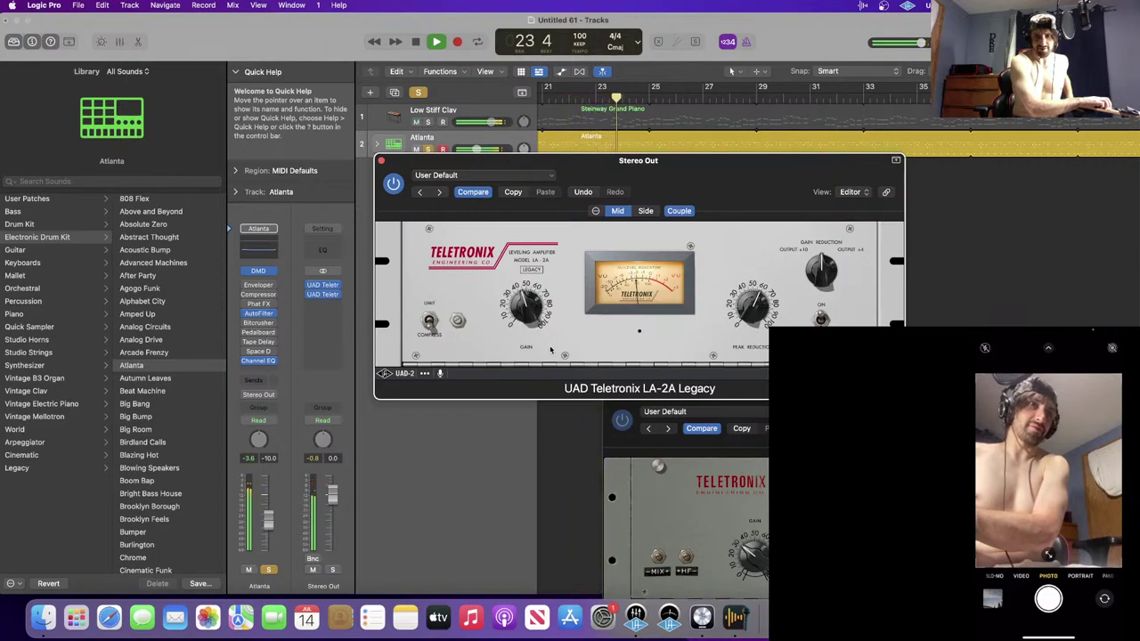
pyautogui.moveTo(757, 307); pyautogui.dragTo(764, 336)
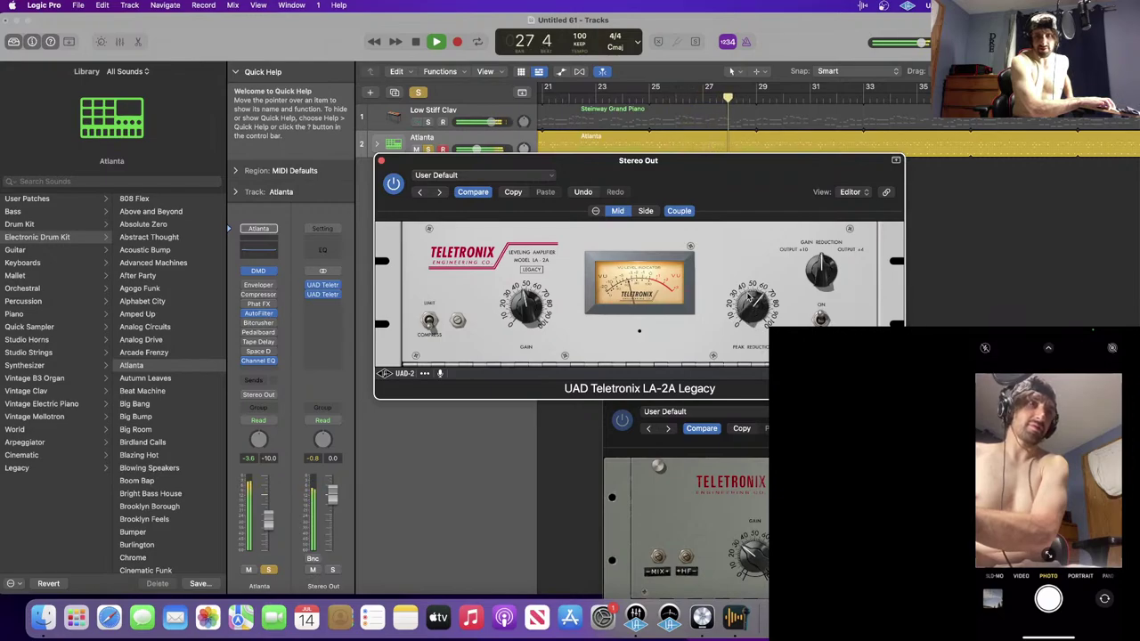
pyautogui.moveTo(750, 295); pyautogui.dragTo(759, 327)
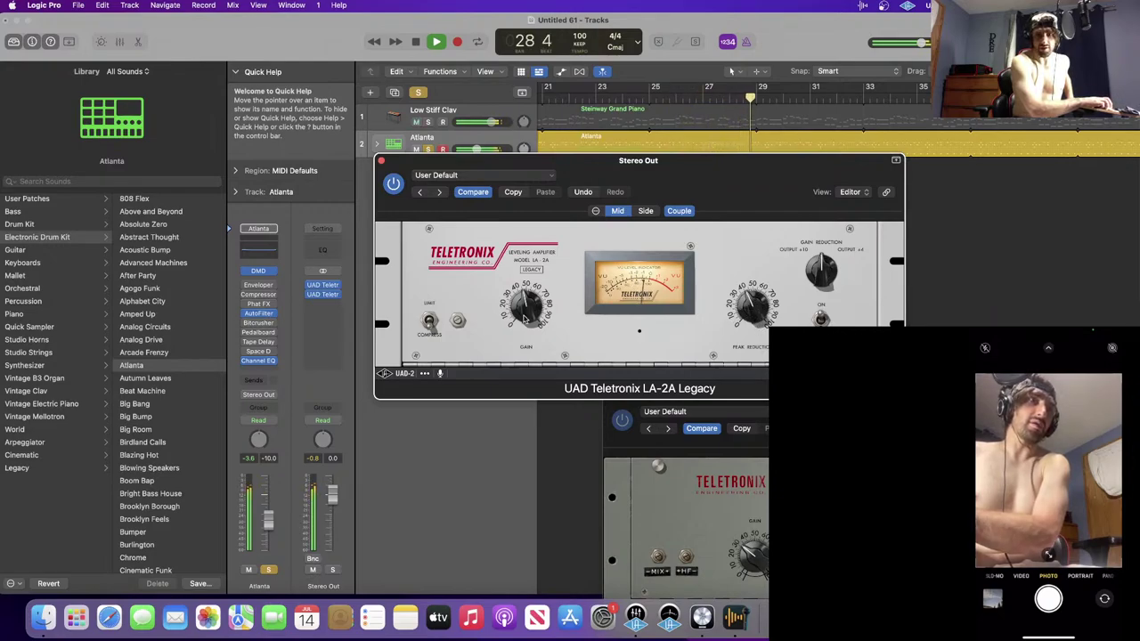
pyautogui.moveTo(526, 313); pyautogui.dragTo(530, 323)
pyautogui.press('space')
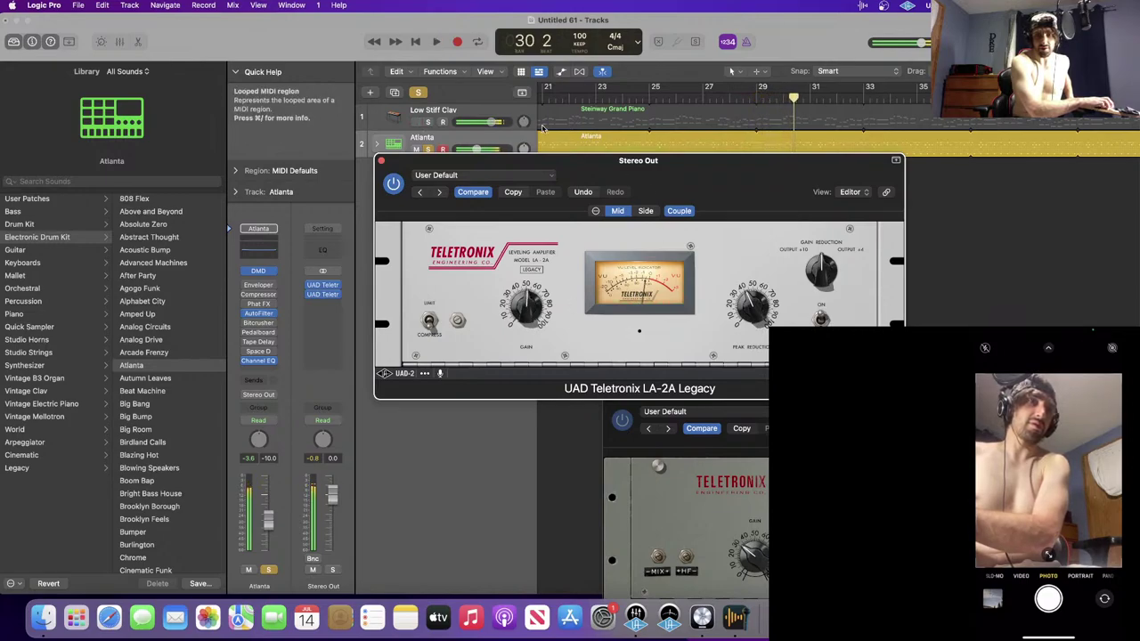
# - Close the LA-2A Legacy and LA-2 windows and unsolo the Atlanta track
pyautogui.click(381, 160)
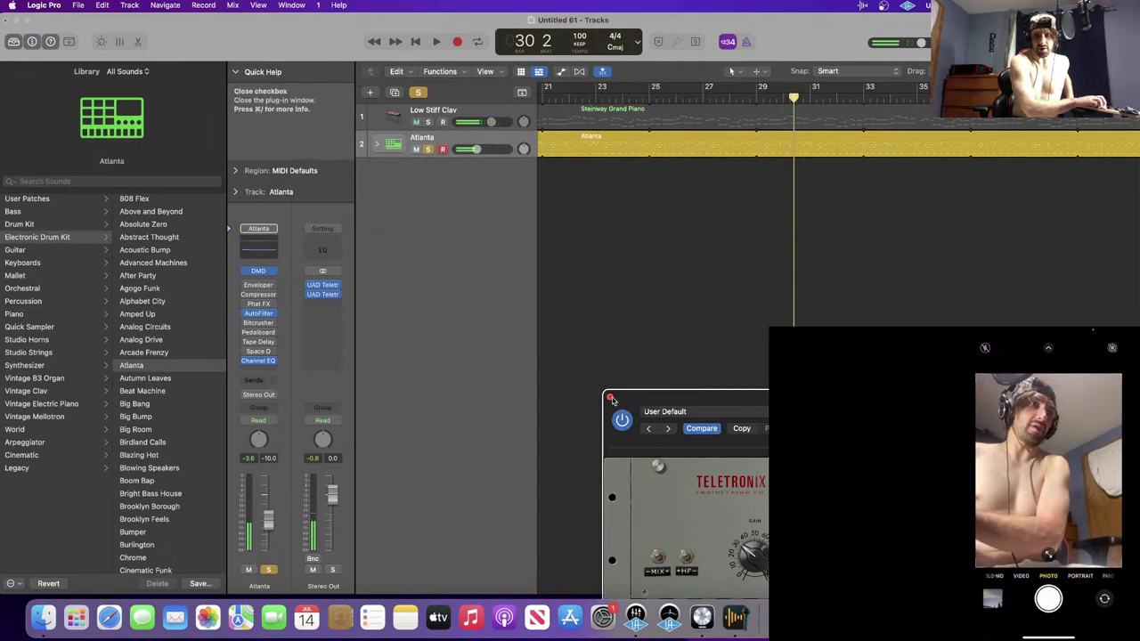
pyautogui.click(610, 397)
pyautogui.click(427, 149)
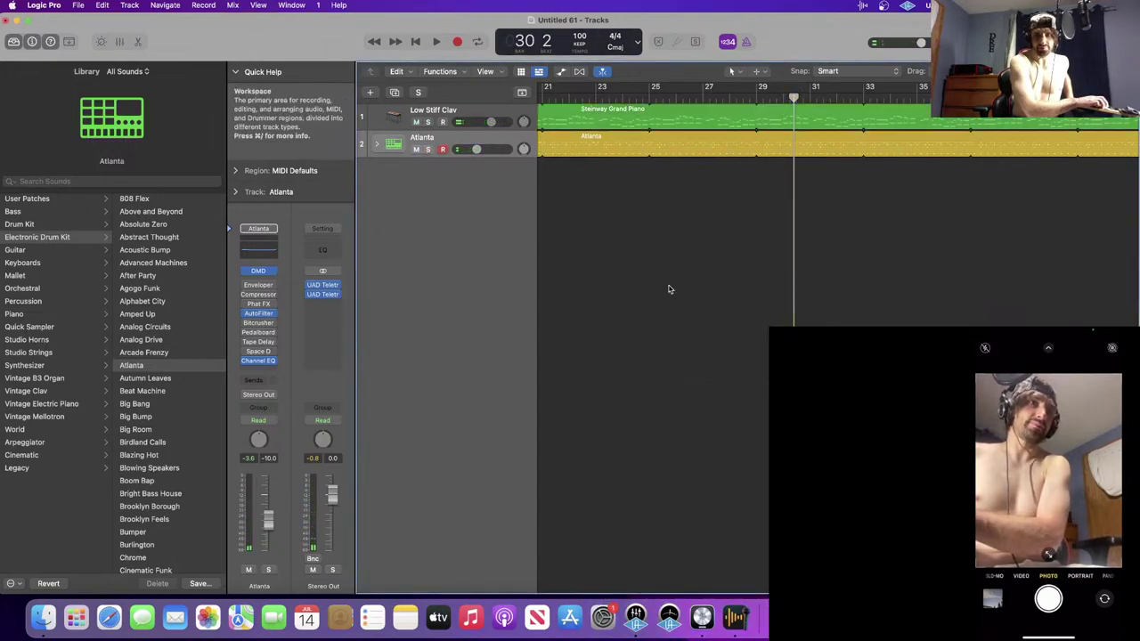
# - Play both tracks together, raise the Atlanta volume to -7.4 dB and lower the Low Stiff Clav volume
pyautogui.press('space')
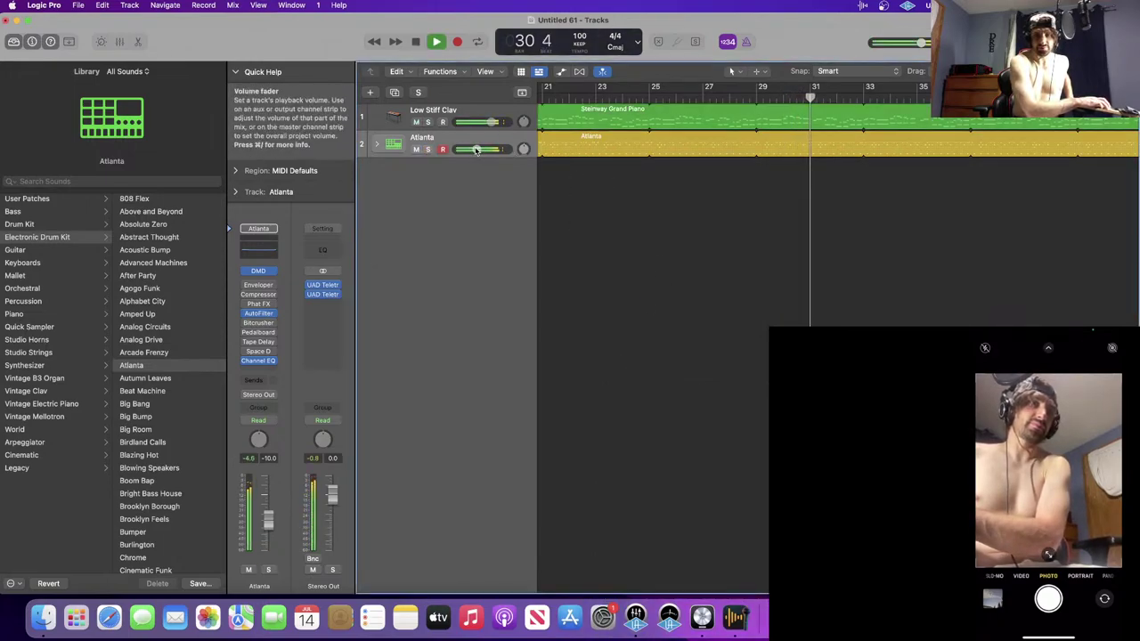
pyautogui.moveTo(477, 150); pyautogui.dragTo(479, 122)
pyautogui.press('space')
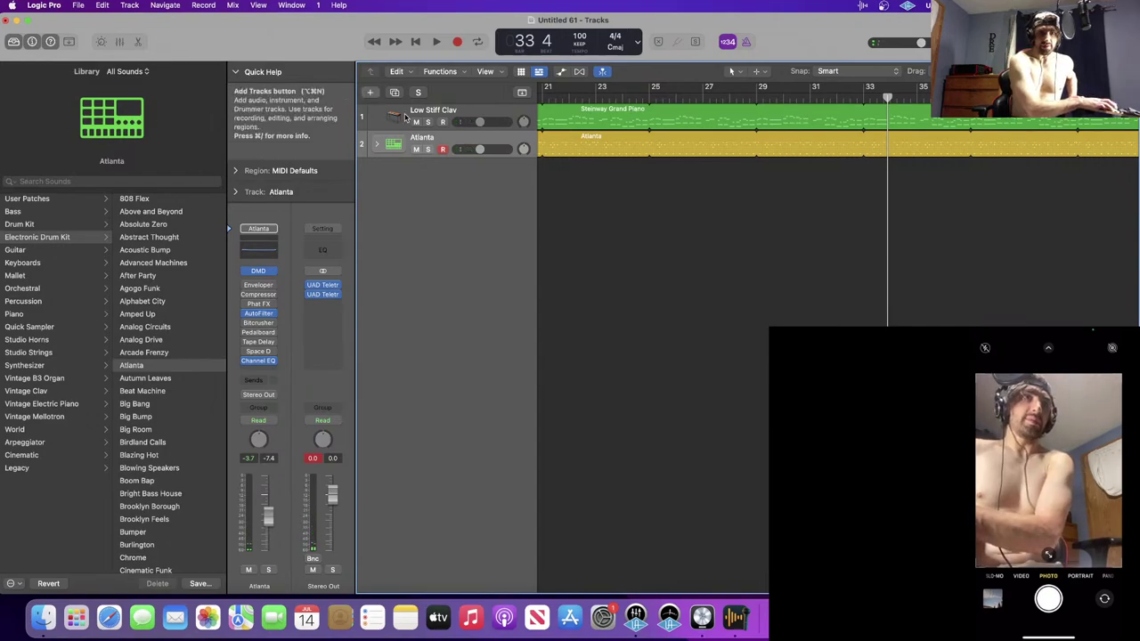
# - Create one new software instrument track with an empty channel strip below the Atlanta track
pyautogui.click(369, 92)
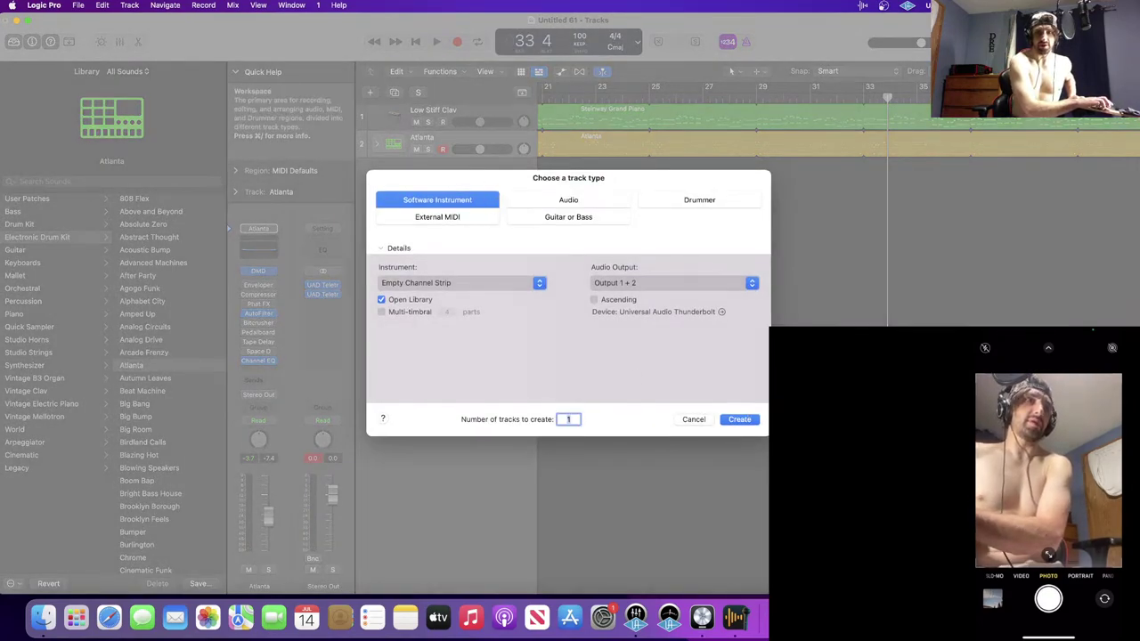
pyautogui.click(740, 421)
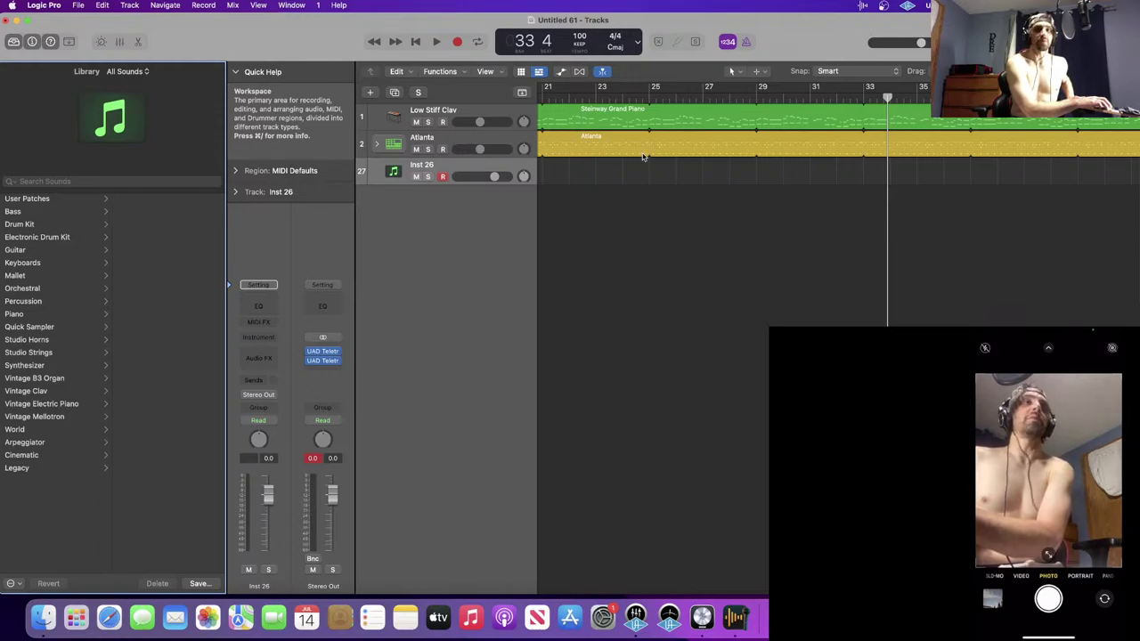
# - Copy the Steinway Grand Piano region from the Low Stiff Clav track onto the new Inst 26 track and open it in the Piano Roll
pyautogui.hscroll(-10, 584, 133)
pyautogui.moveTo(622, 121); pyautogui.dragTo(617, 183)
pyautogui.click(615, 299)
pyautogui.click(588, 182)
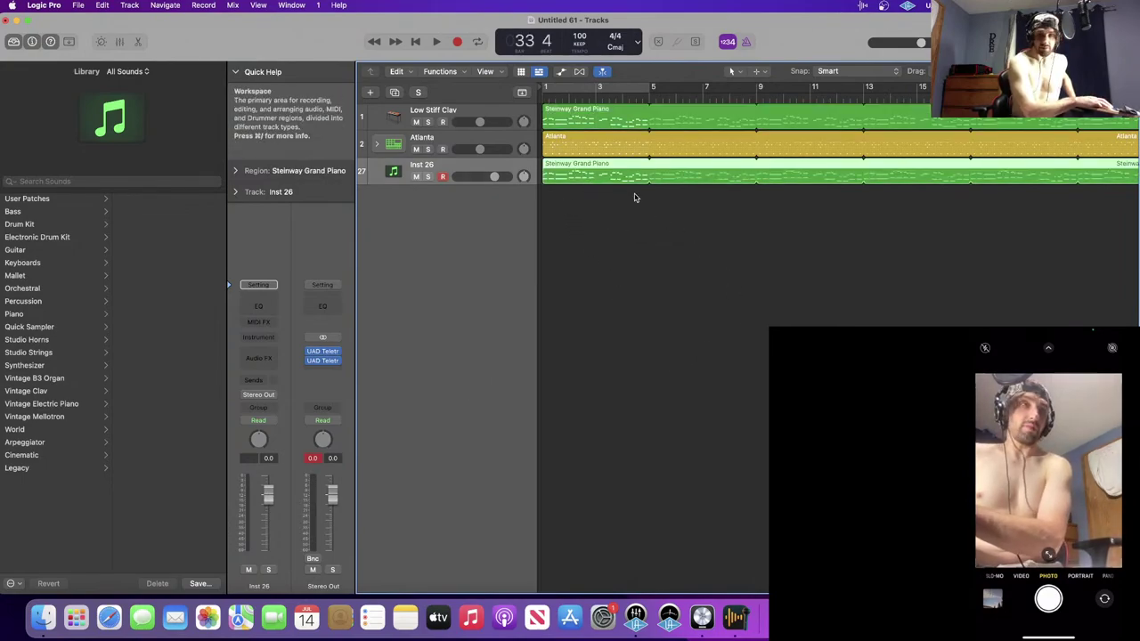
pyautogui.press('n')
pyautogui.press('p')
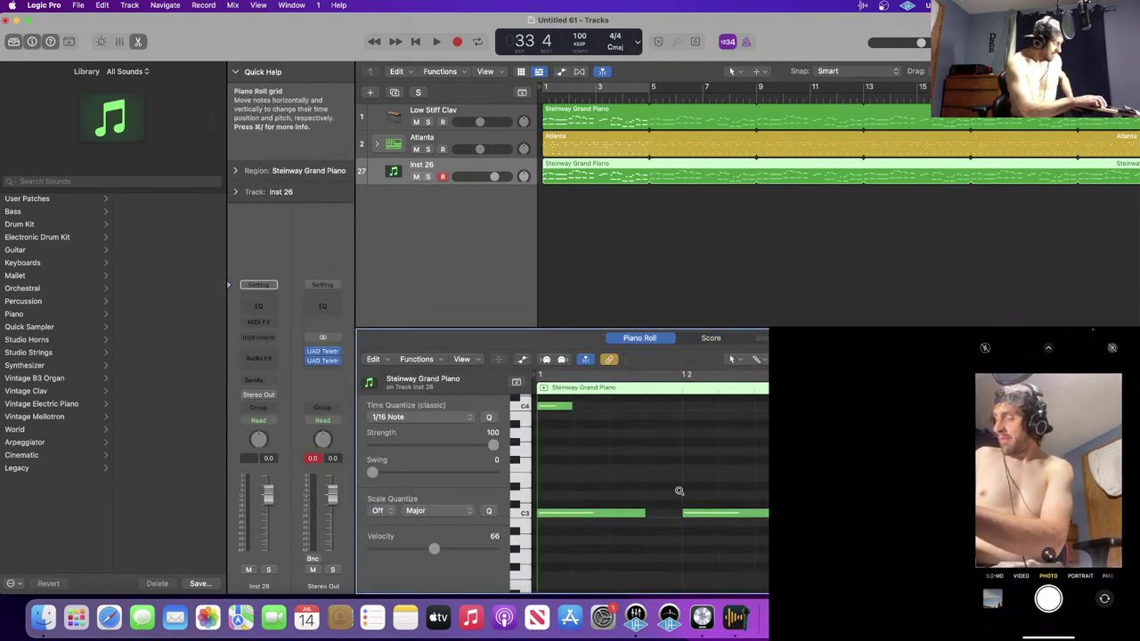
# - Examine the pitches of the melody and low notes in the copied piano region across bars 1 to 4
pyautogui.scroll(-5, 680, 491)
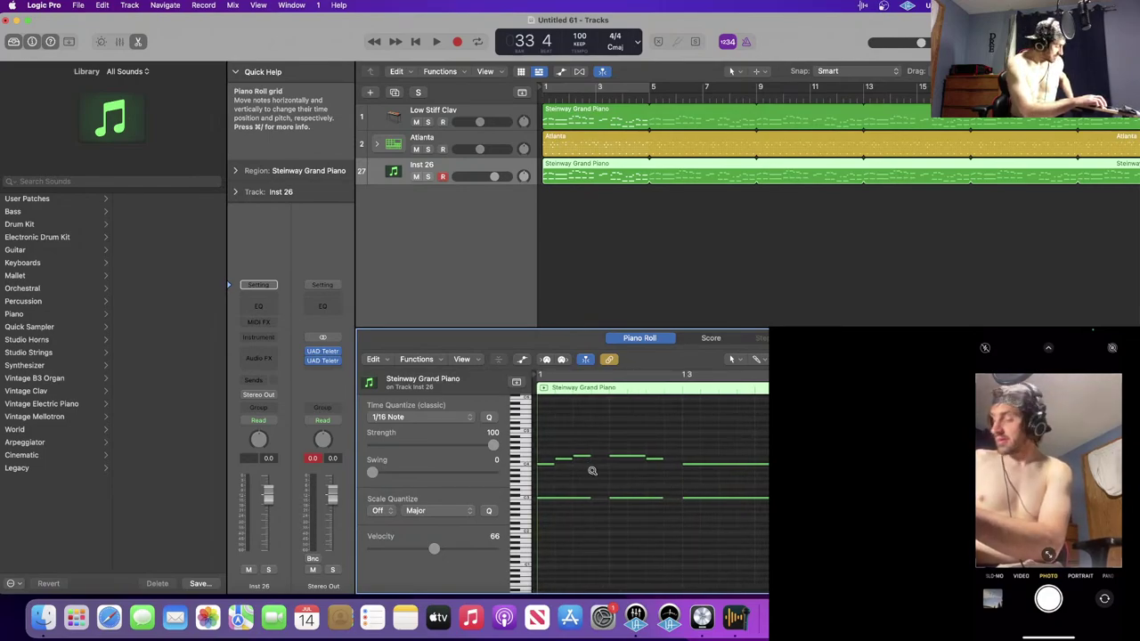
pyautogui.scroll(3, 592, 471)
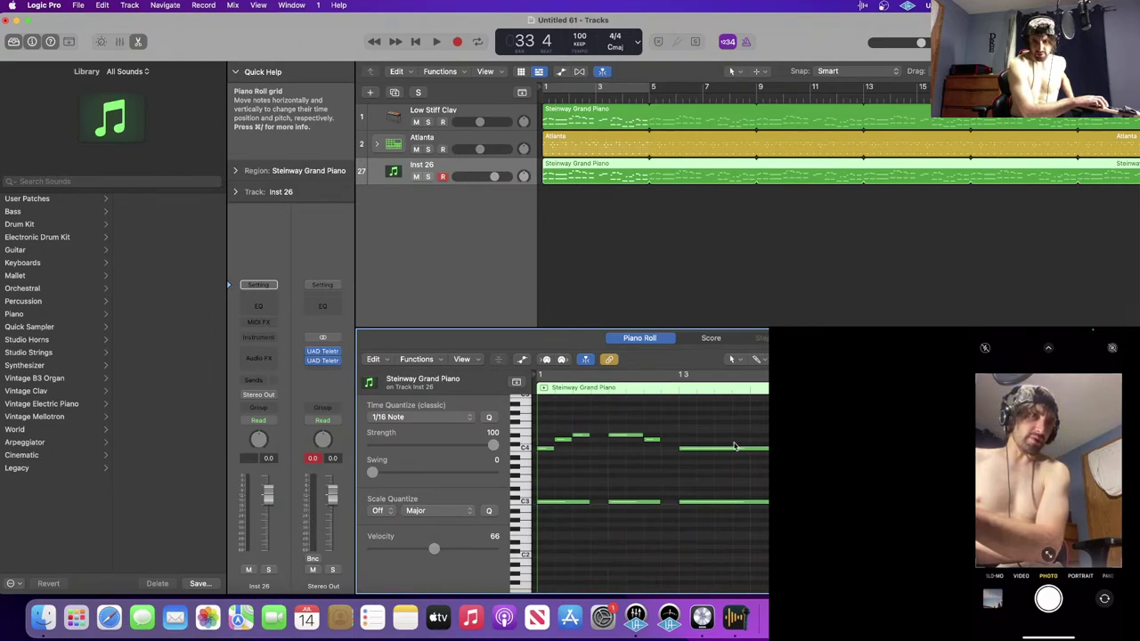
pyautogui.click(715, 449)
pyautogui.click(698, 503)
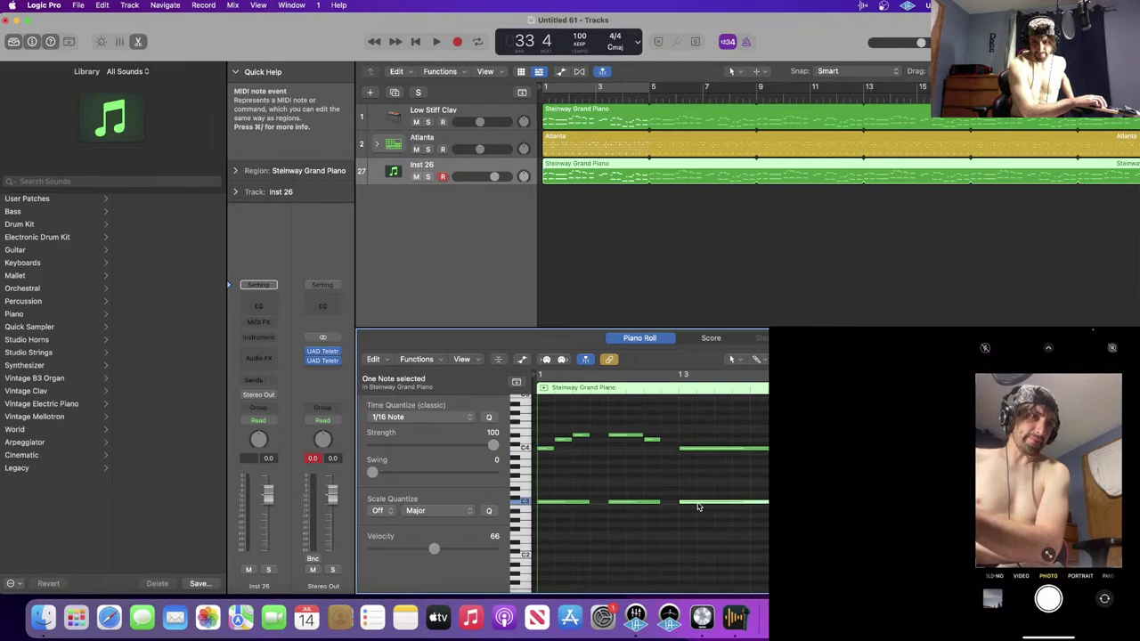
pyautogui.scroll(3, 690, 501)
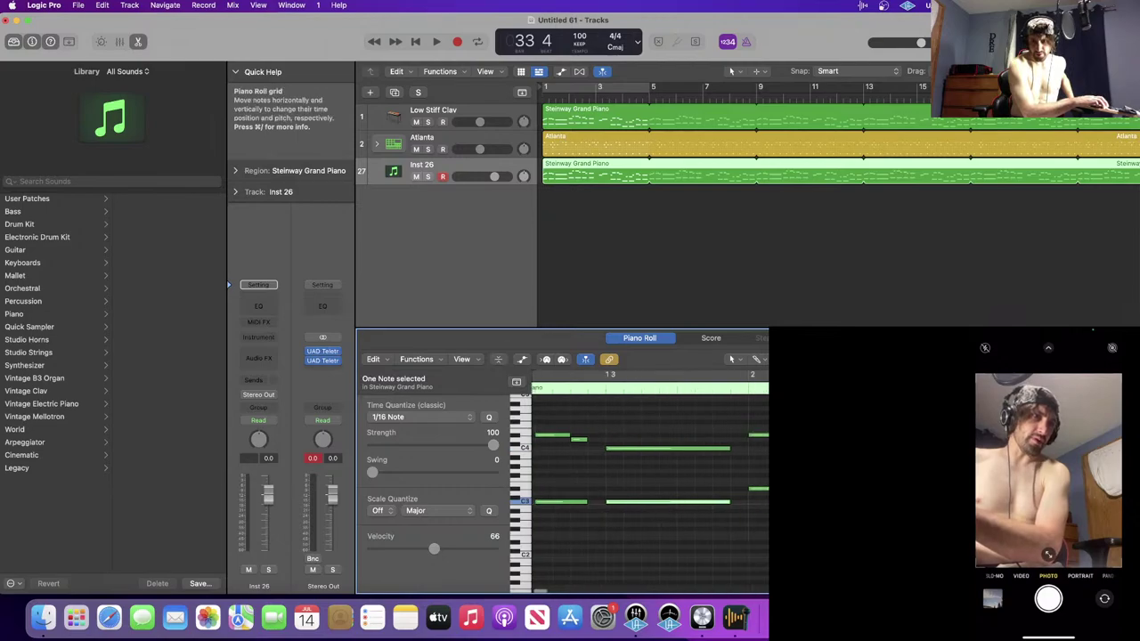
pyautogui.hscroll(5, 676, 494)
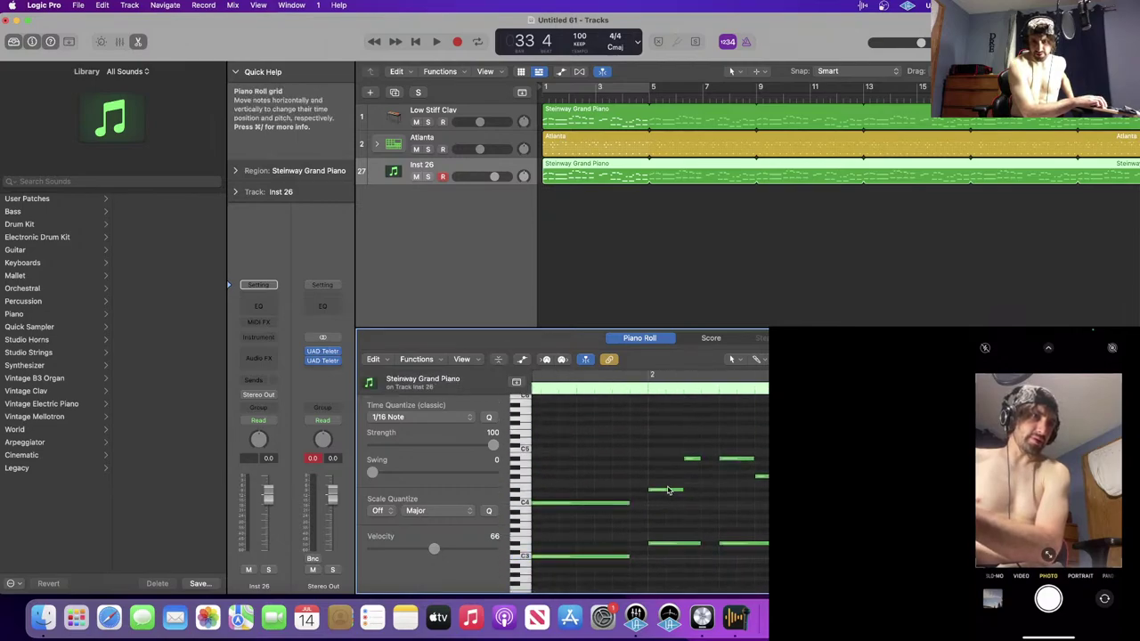
pyautogui.click(671, 491)
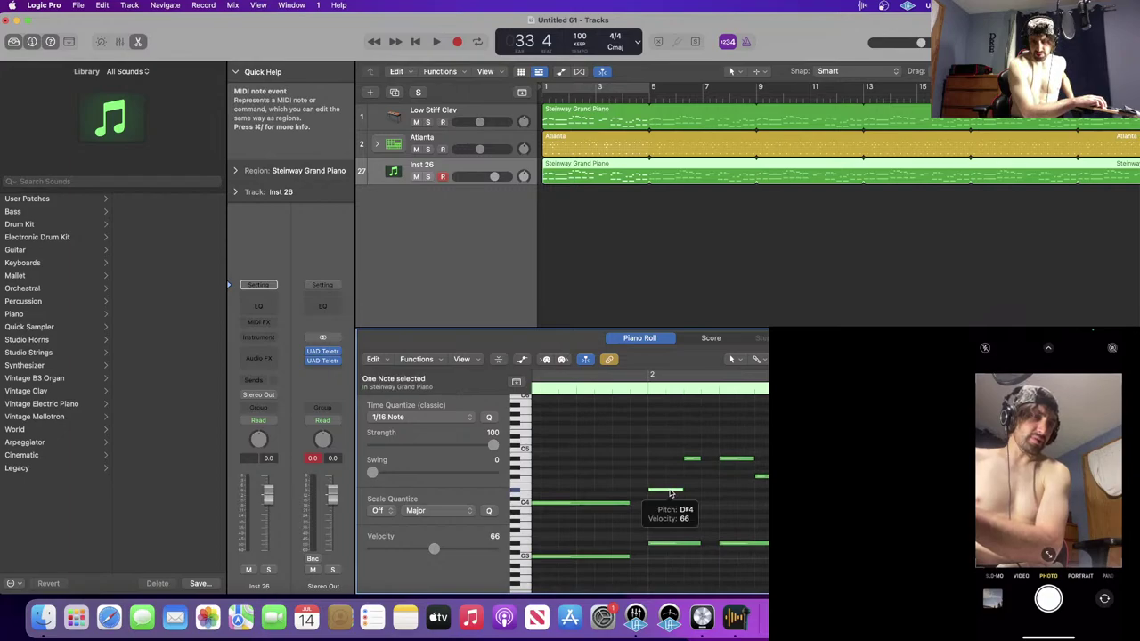
pyautogui.moveTo(671, 493); pyautogui.dragTo(739, 514)
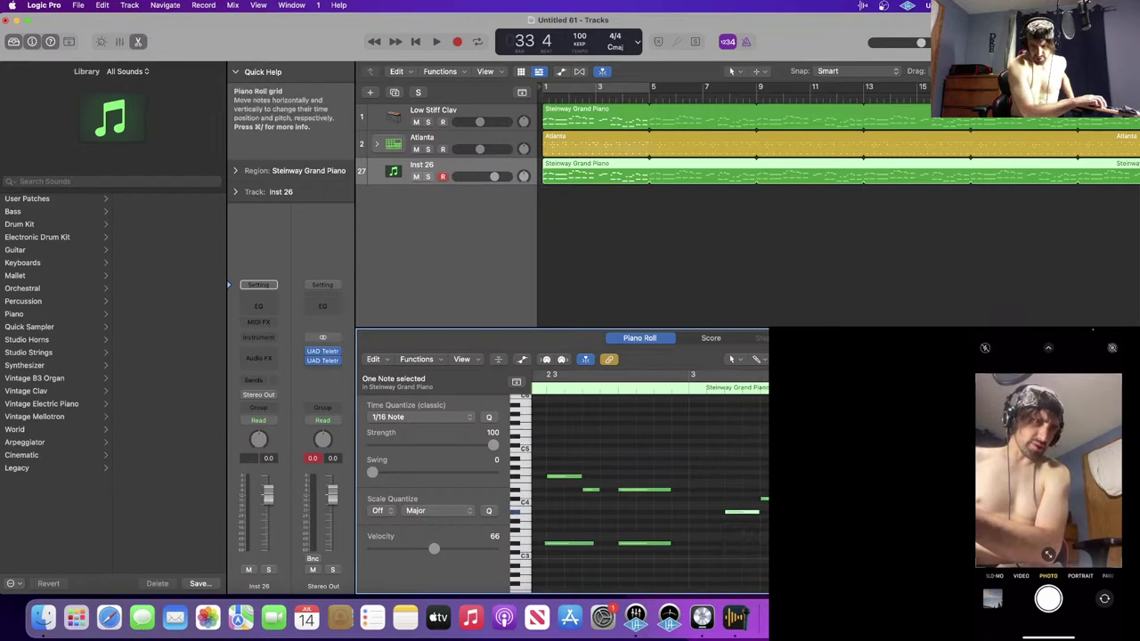
pyautogui.scroll(-3, 743, 514)
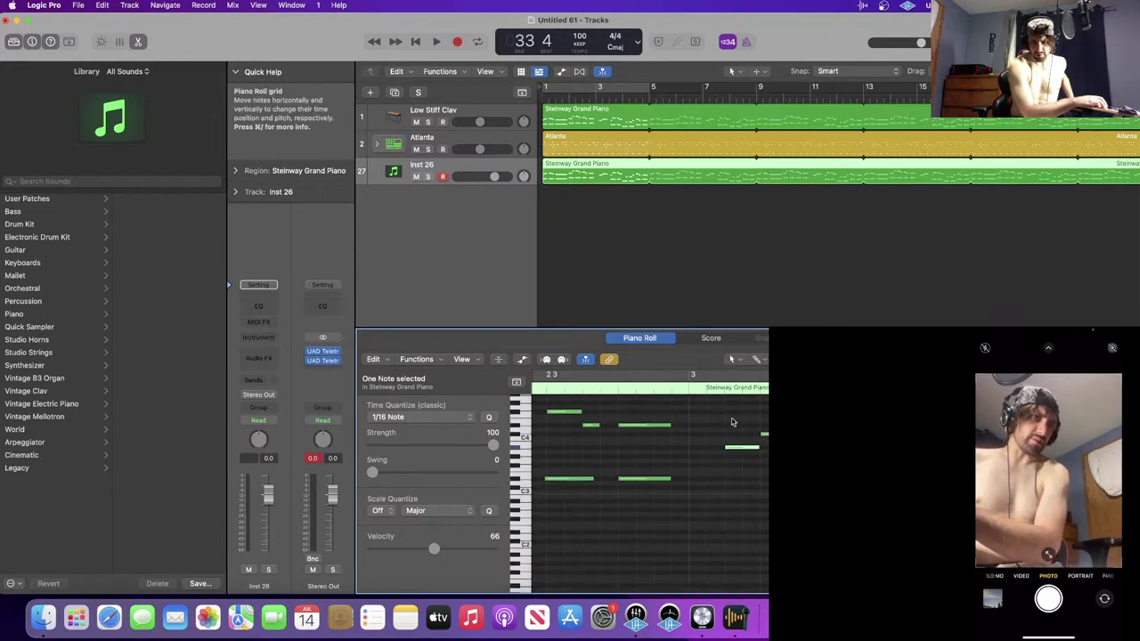
pyautogui.click(725, 439)
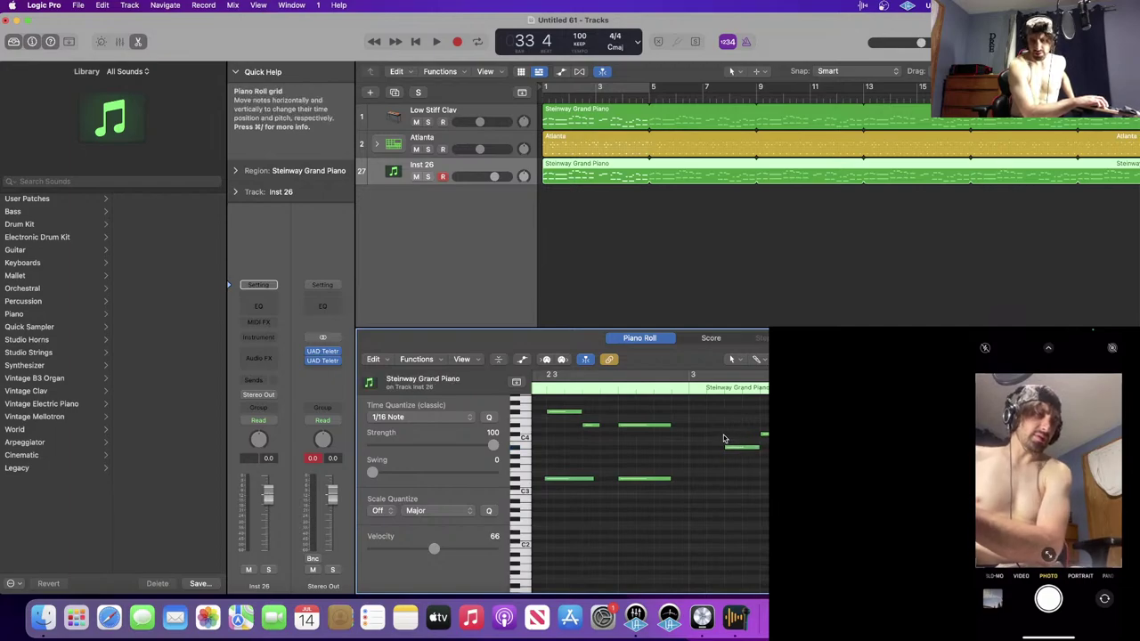
pyautogui.hscroll(-5, 623, 432)
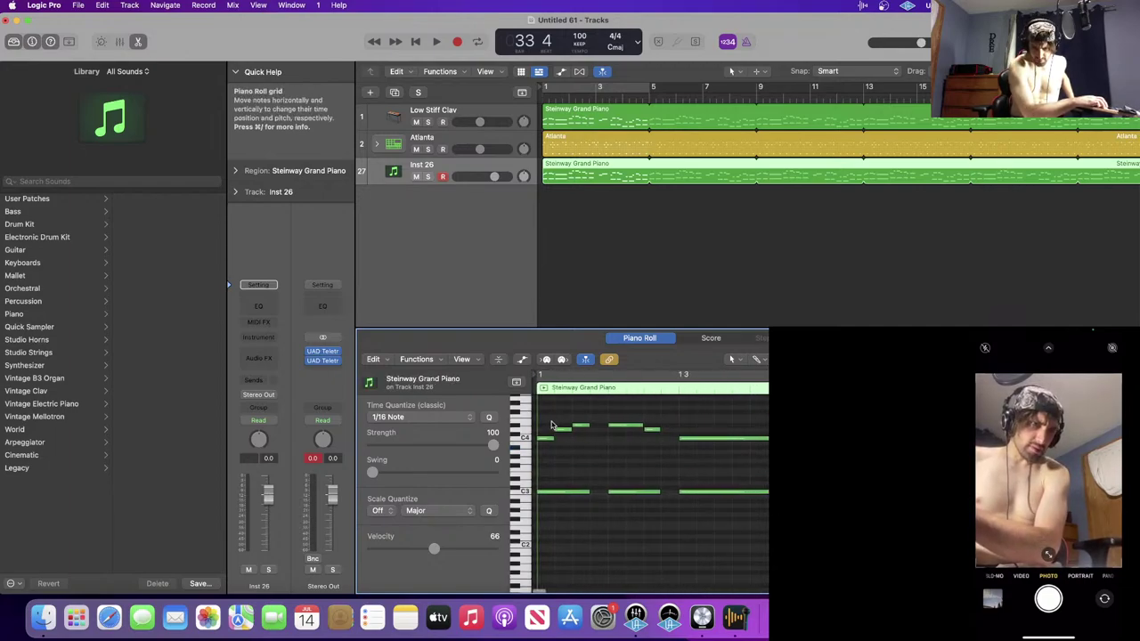
pyautogui.hscroll(5, 695, 462)
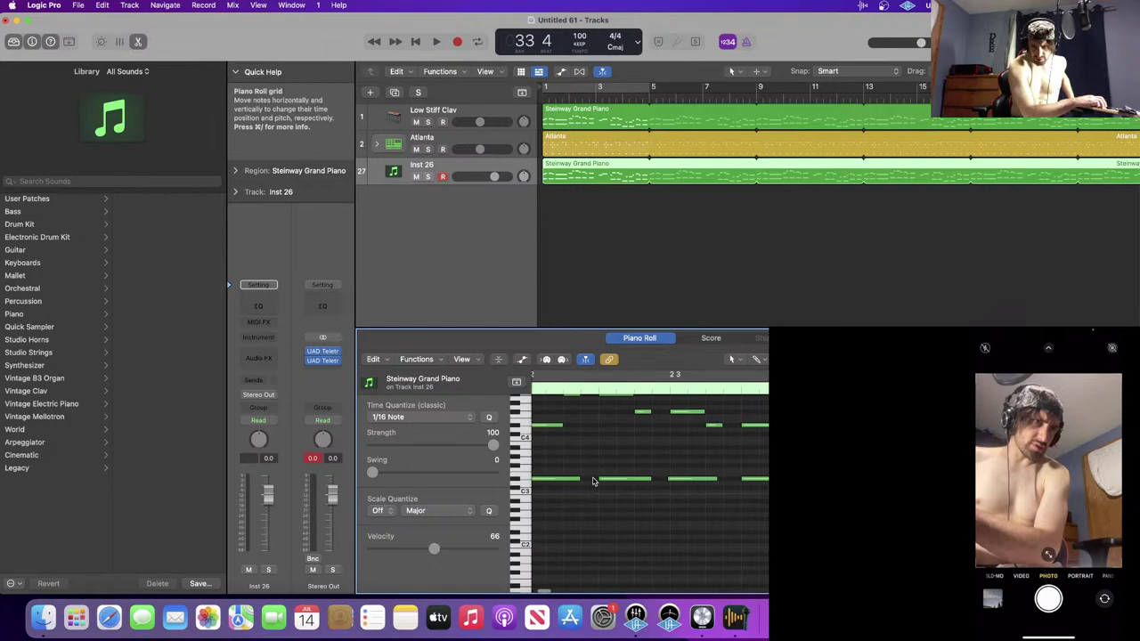
pyautogui.hscroll(5, 592, 480)
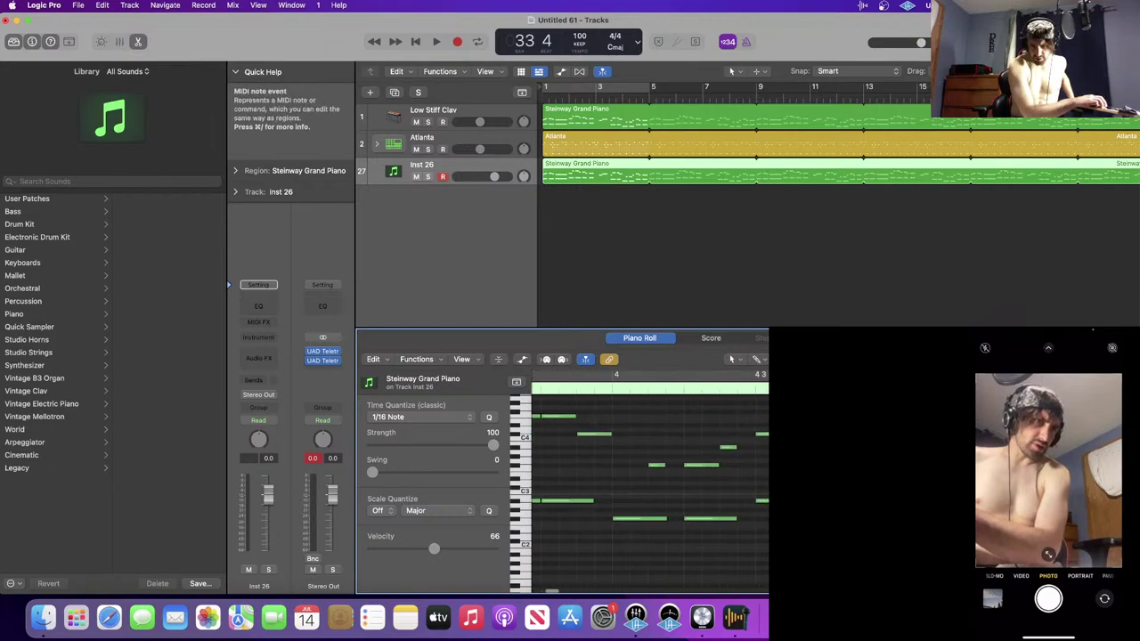
pyautogui.click(651, 519)
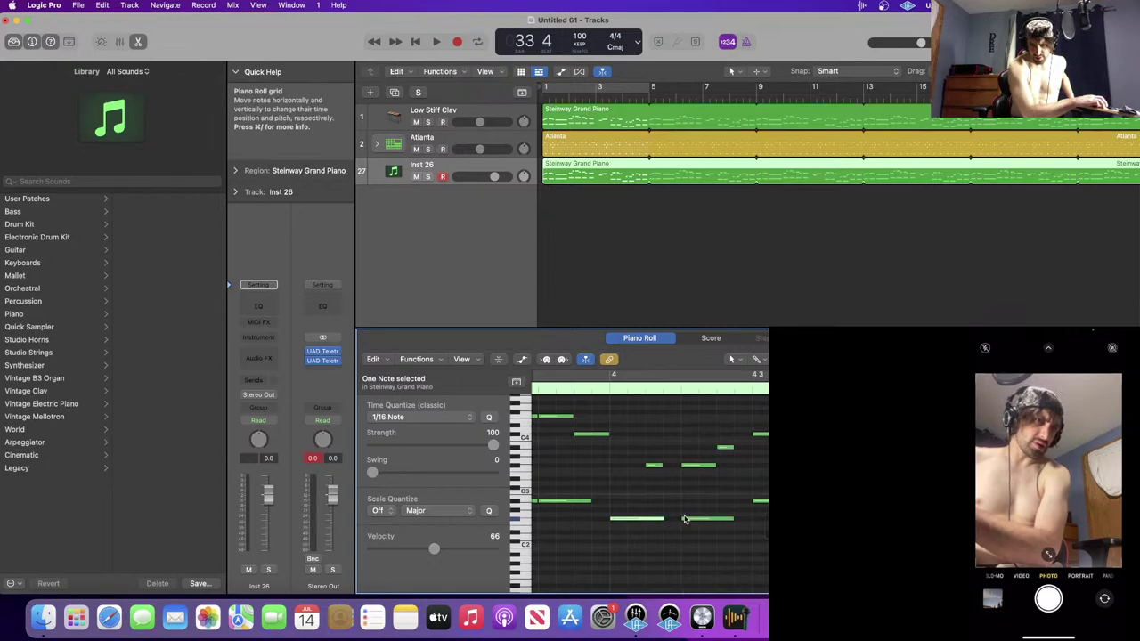
pyautogui.hscroll(-10, 684, 519)
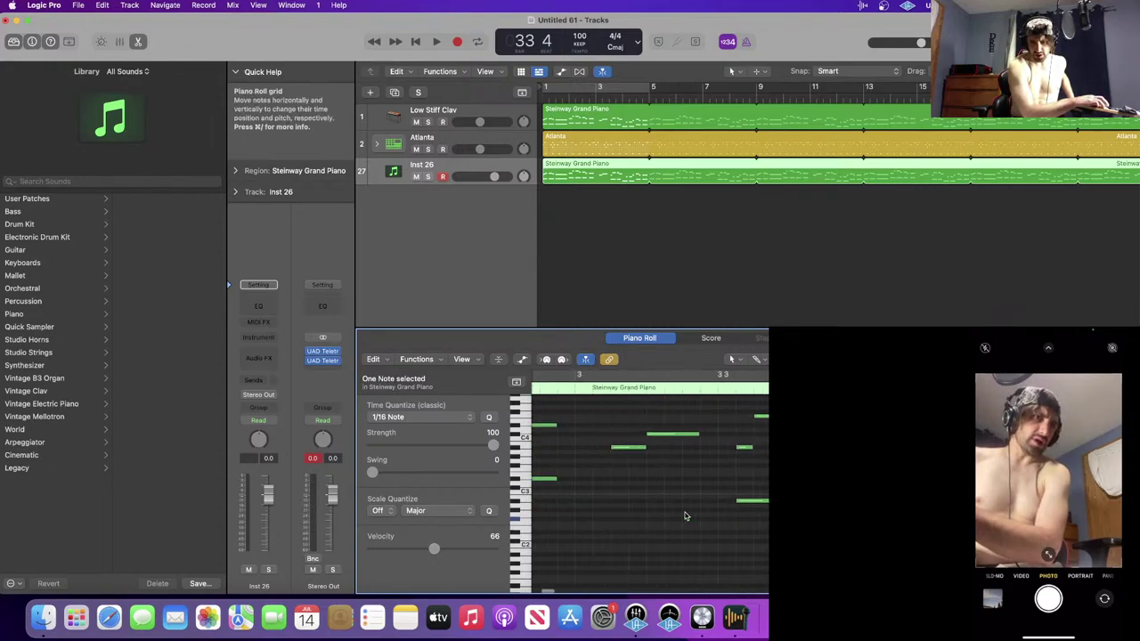
# - Delete the upper melody notes in bar 1 and at the start of bar 2 of the copied region, keeping the low notes
pyautogui.press('super+a')
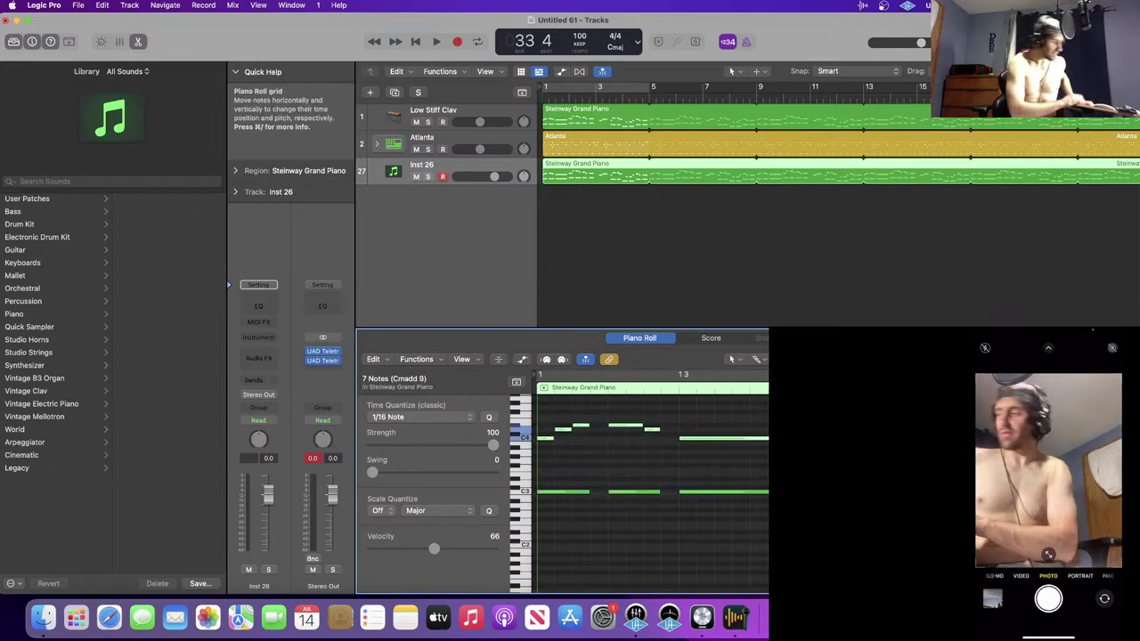
pyautogui.press('BackSpace')
pyautogui.scroll(-2, 652, 494)
pyautogui.hscroll(4, 651, 494)
pyautogui.scroll(3, 650, 481)
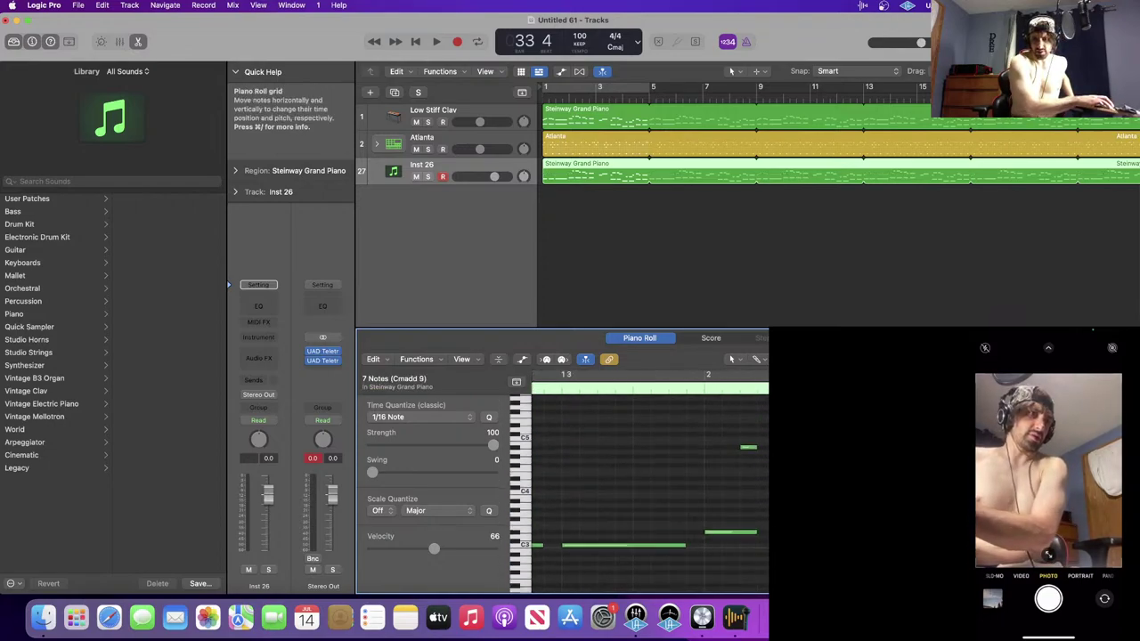
pyautogui.hscroll(8, 691, 506)
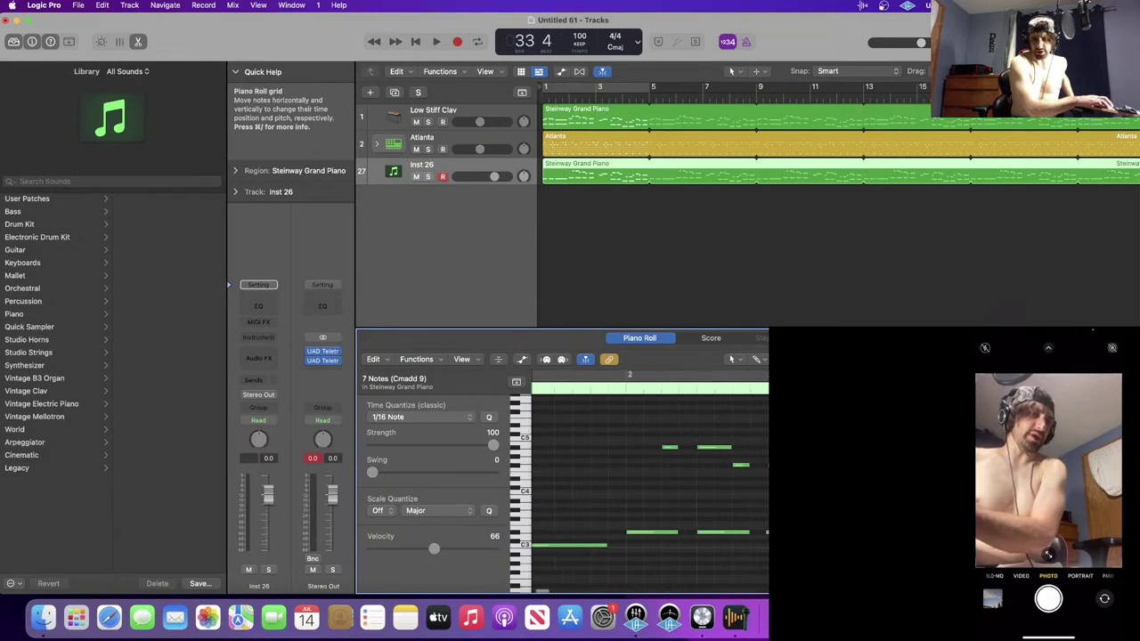
# - Check the remaining melody and low notes of the copied region from bar 2 through bar 4
pyautogui.click(692, 503)
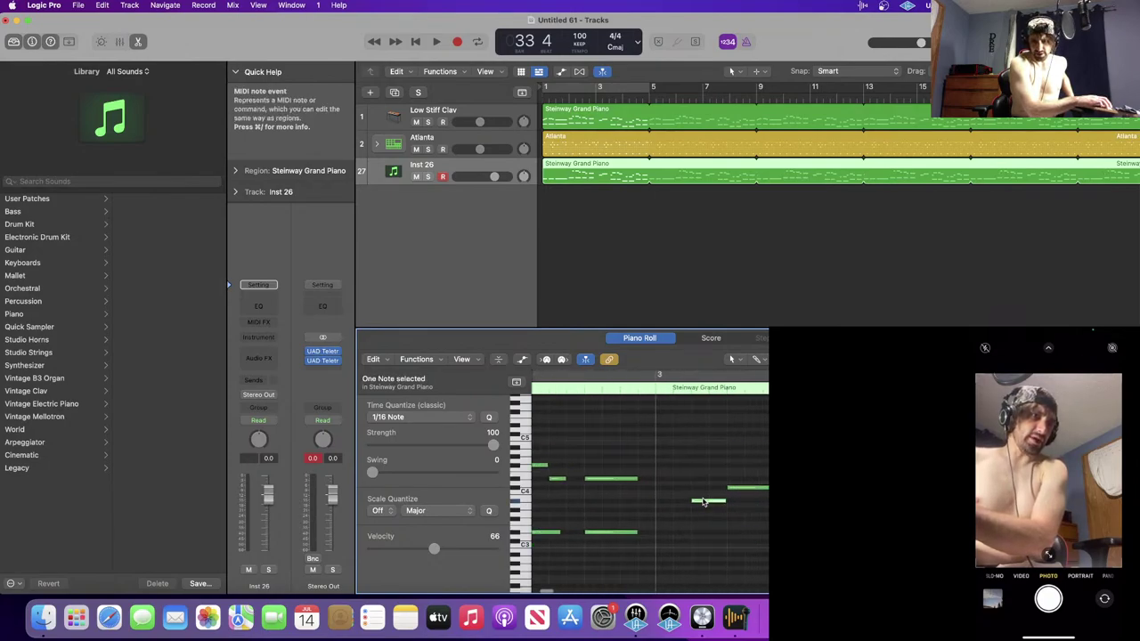
pyautogui.hscroll(3, 691, 505)
pyautogui.hscroll(5, 650, 481)
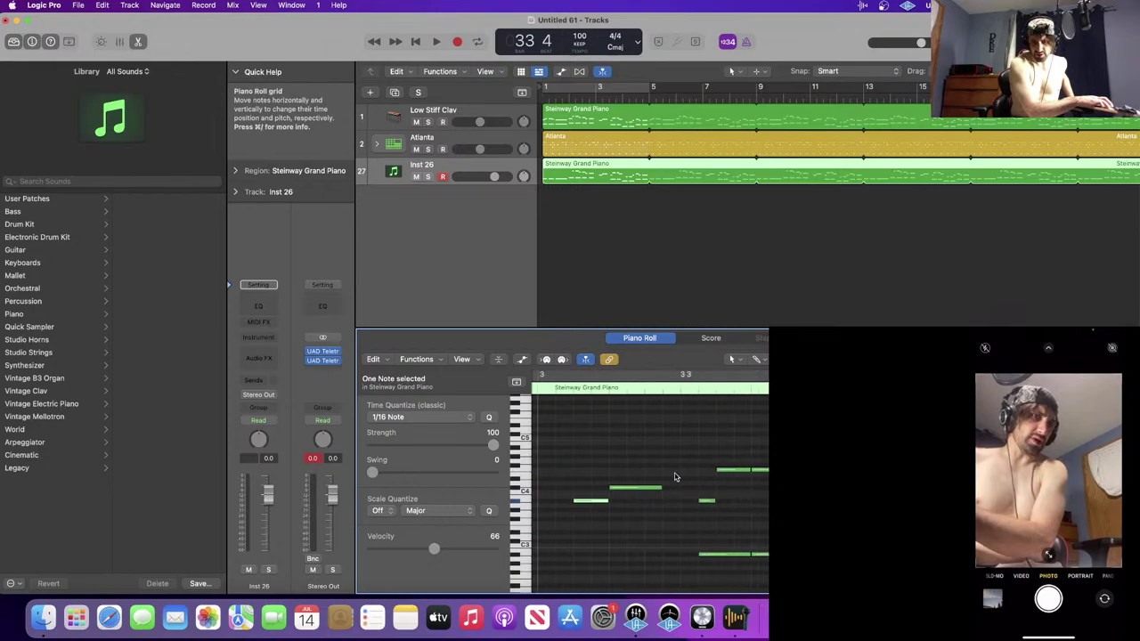
pyautogui.click(709, 501)
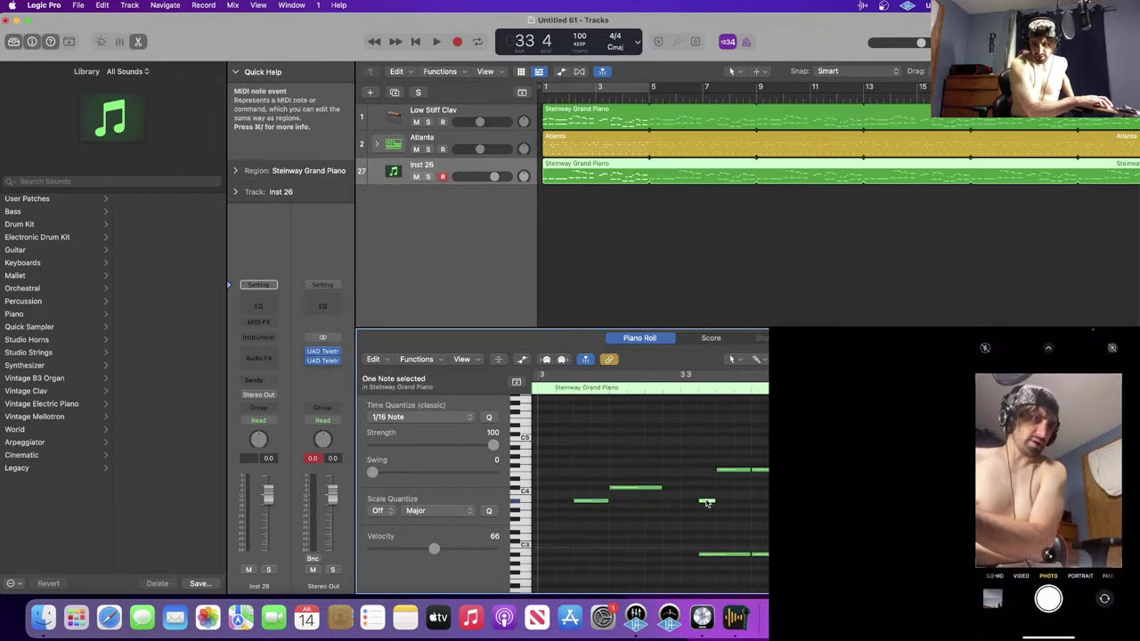
pyautogui.hscroll(6, 742, 560)
pyautogui.hscroll(1, 743, 560)
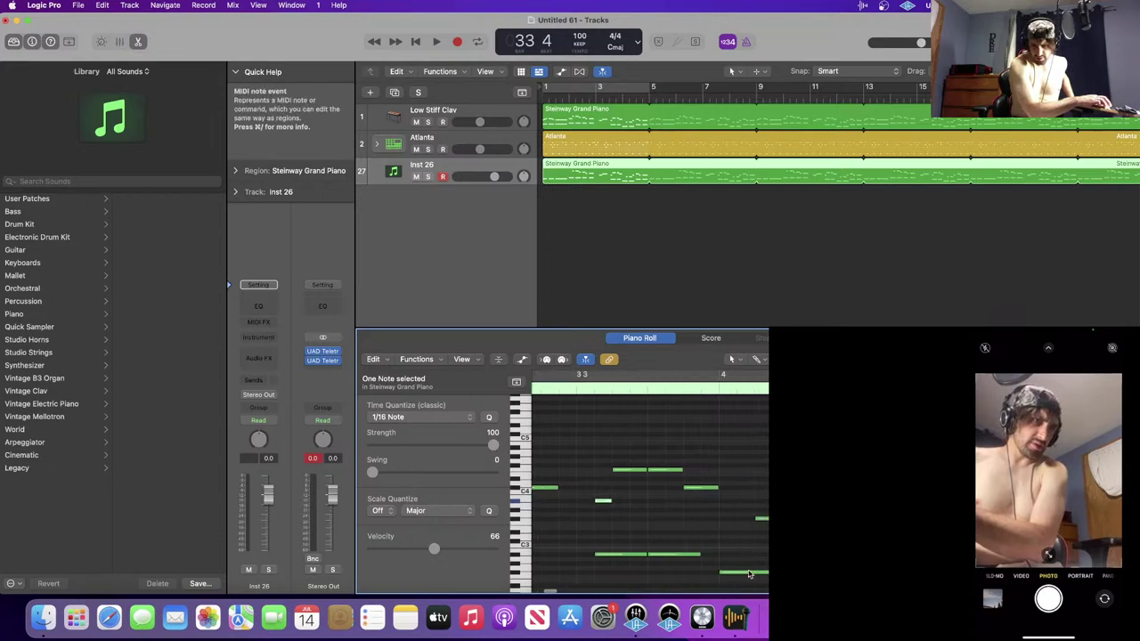
pyautogui.hscroll(15, 749, 574)
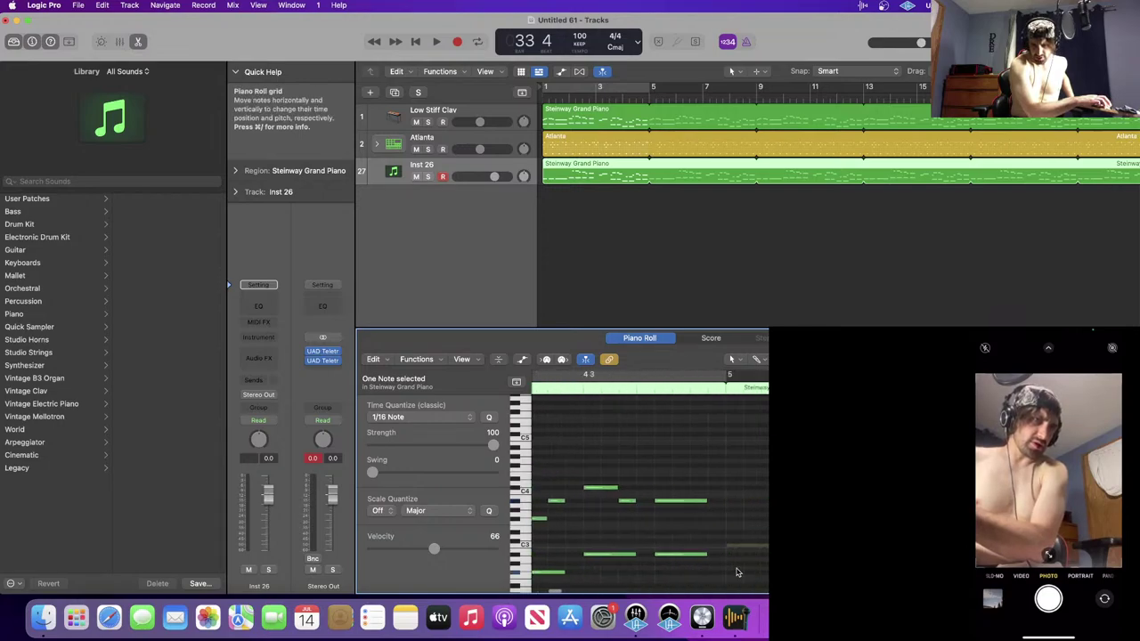
pyautogui.hscroll(-4, 609, 559)
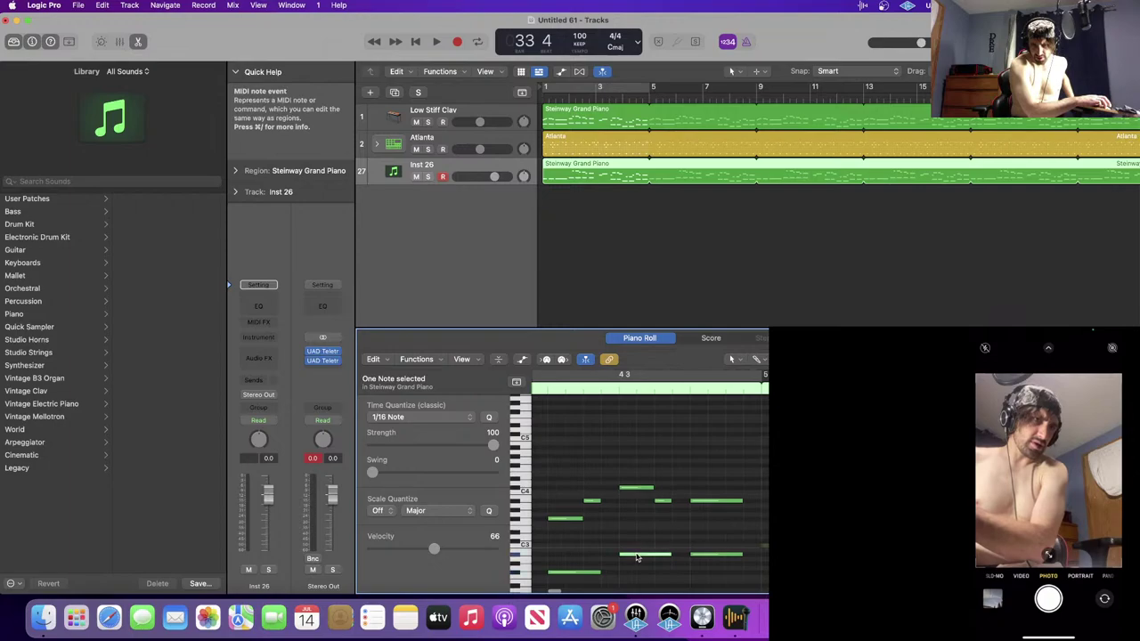
pyautogui.moveTo(637, 559)
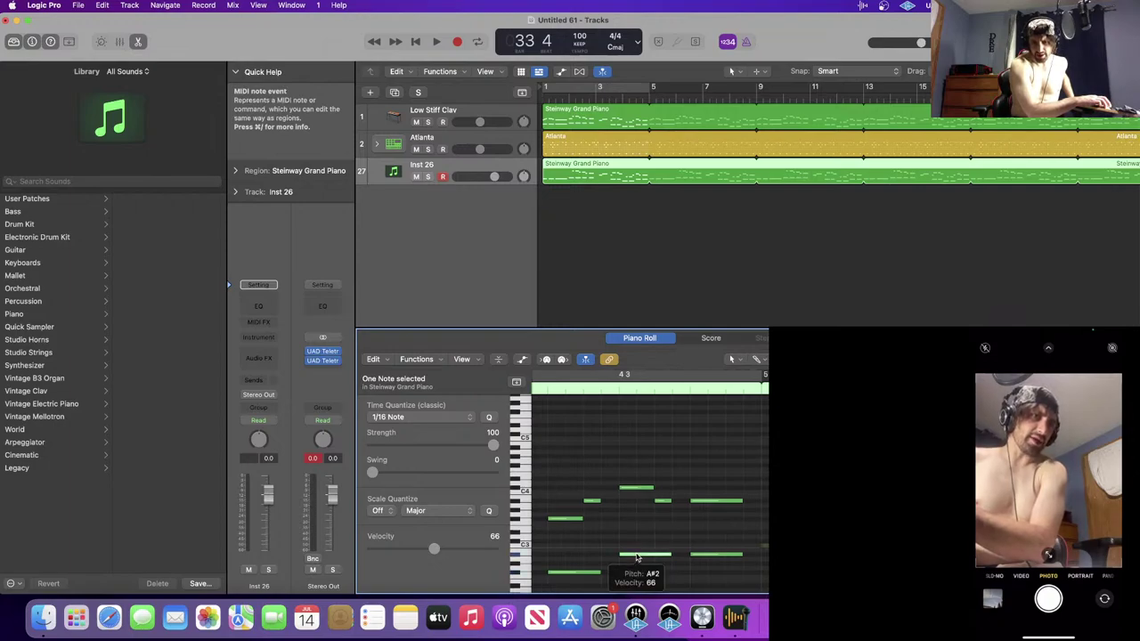
pyautogui.hscroll(-20, 637, 558)
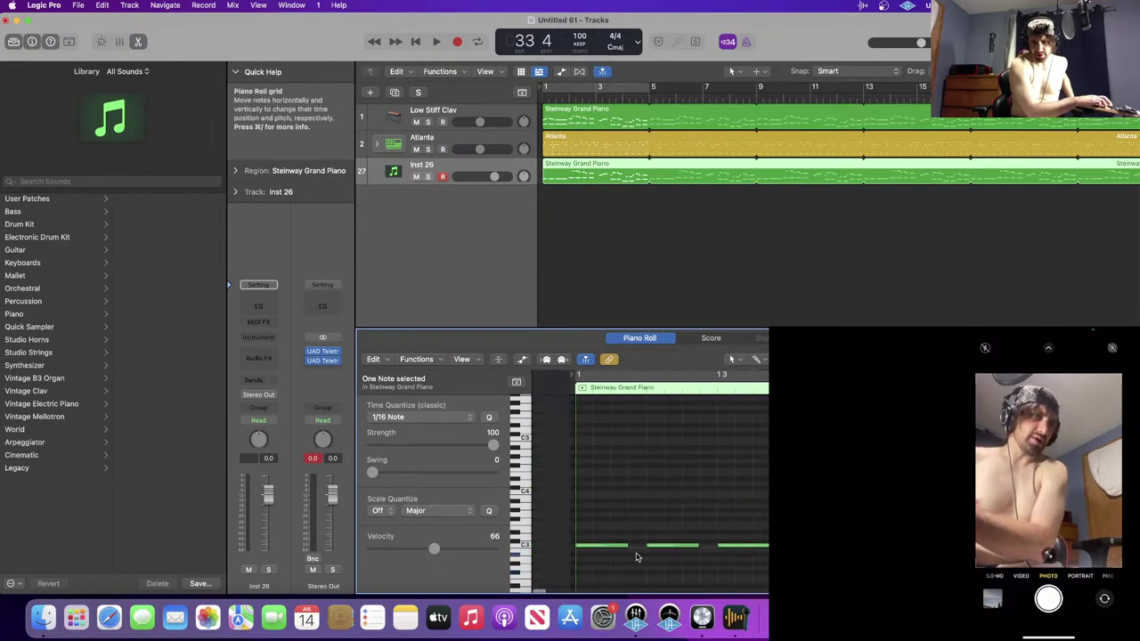
pyautogui.hscroll(20, 636, 557)
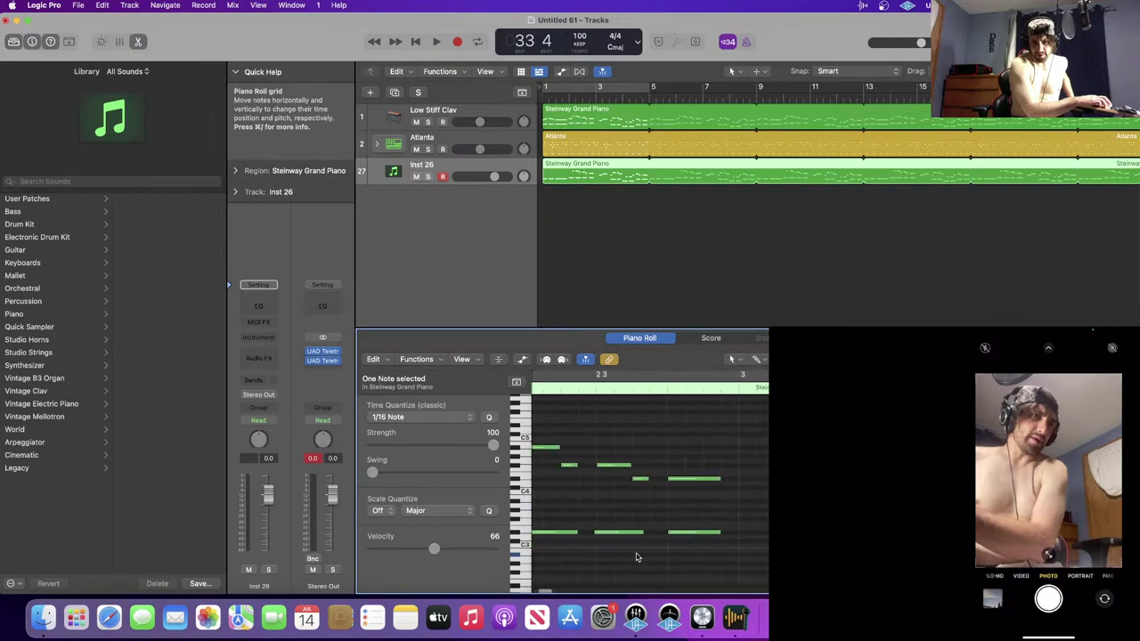
pyautogui.hscroll(10, 635, 552)
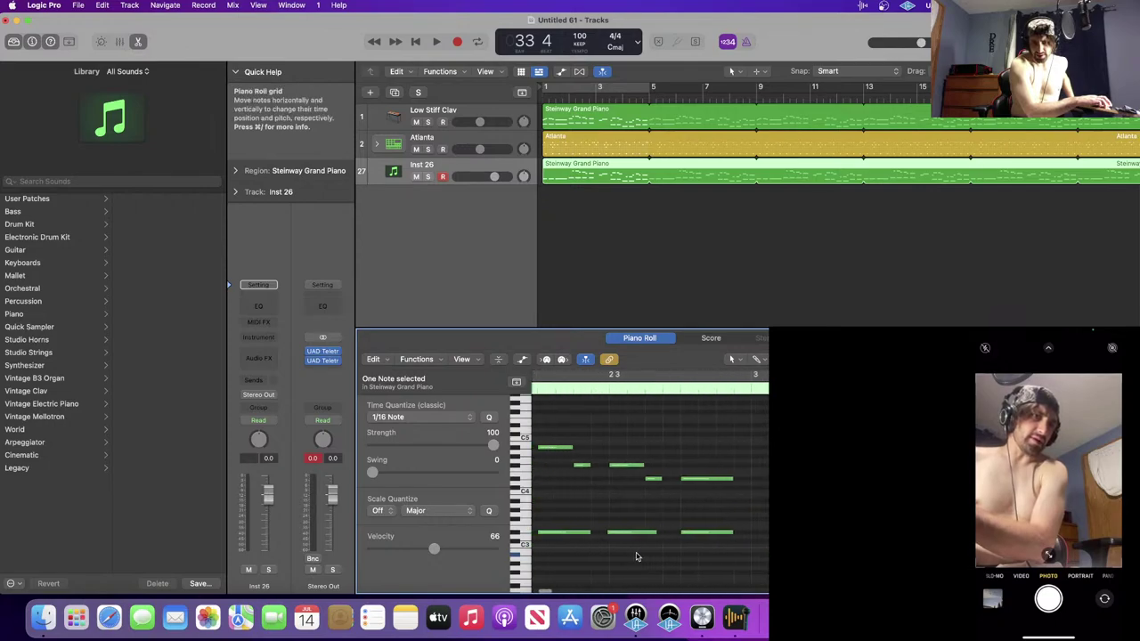
pyautogui.hscroll(10, 637, 555)
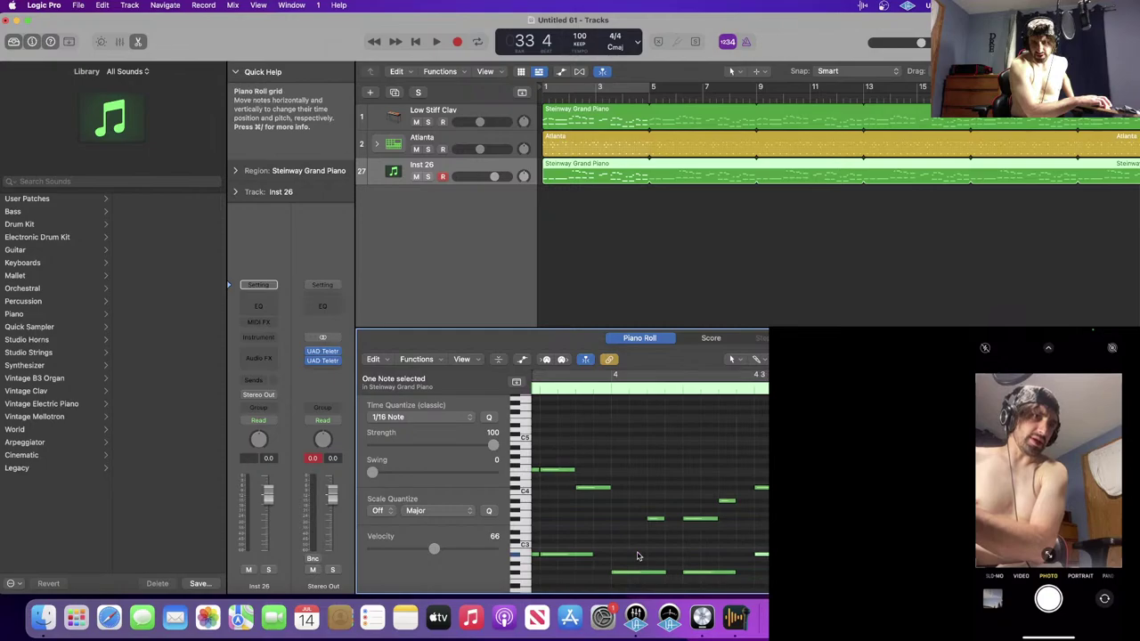
pyautogui.hscroll(10, 637, 556)
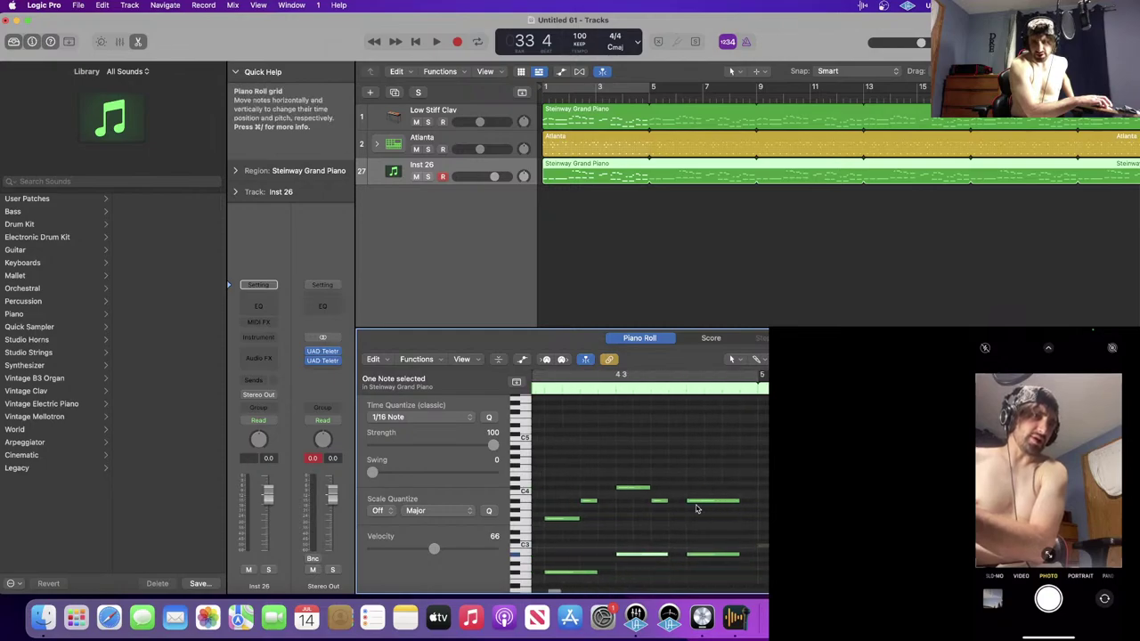
pyautogui.hscroll(-15, 635, 558)
# - Delete the copied piano region from Inst 26 and start recording a new part on that track from bar 1
pyautogui.click(570, 183)
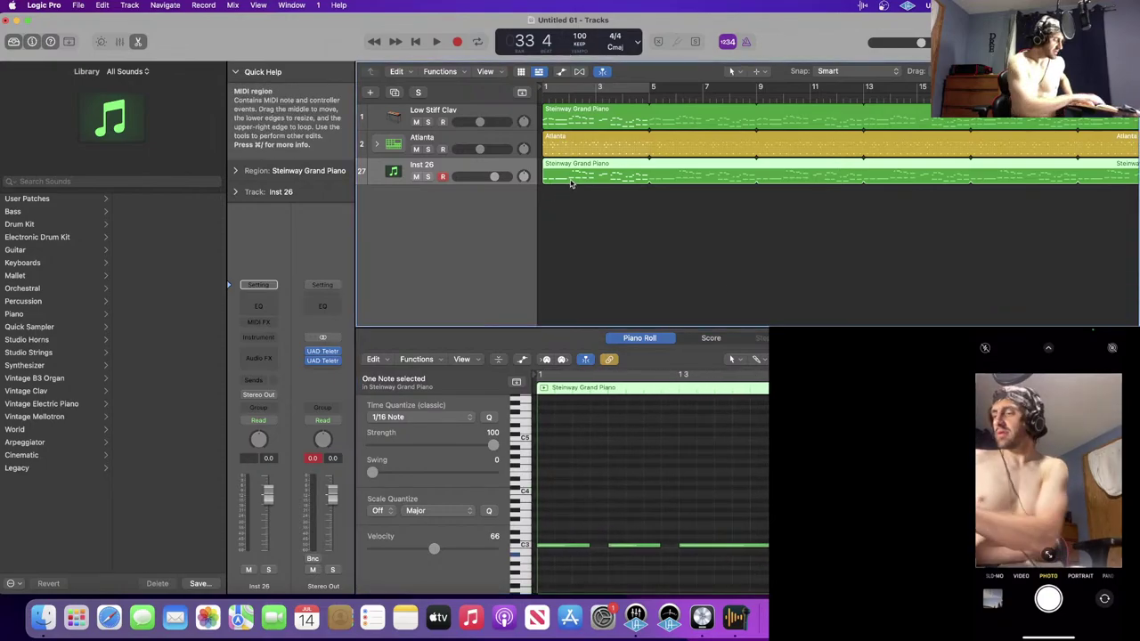
pyautogui.press('BackSpace')
pyautogui.press('Return')
pyautogui.press('r')
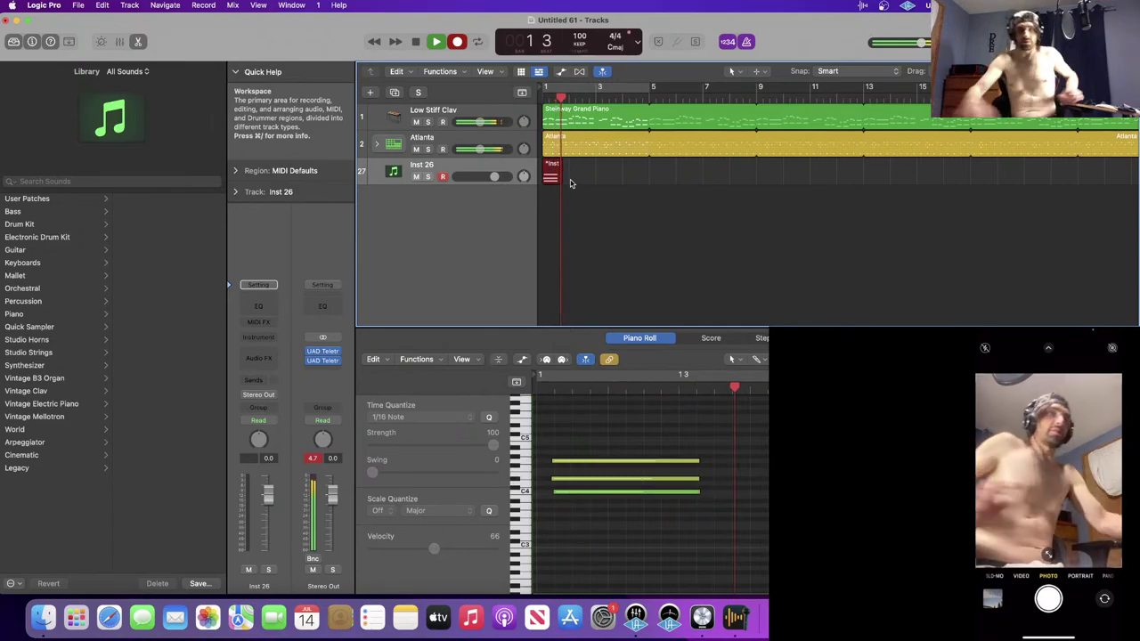
# - Stop recording, load the Steinway Grand Piano patch on the Inst 26 track and set its volume to -4.5 dB
pyautogui.press('space')
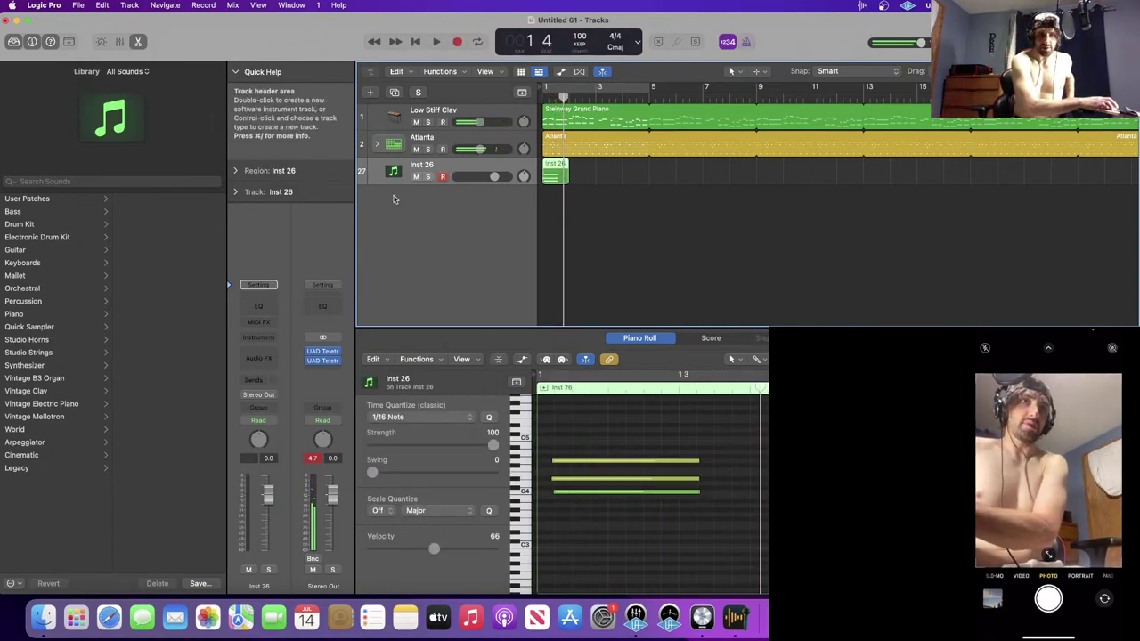
pyautogui.click(27, 314)
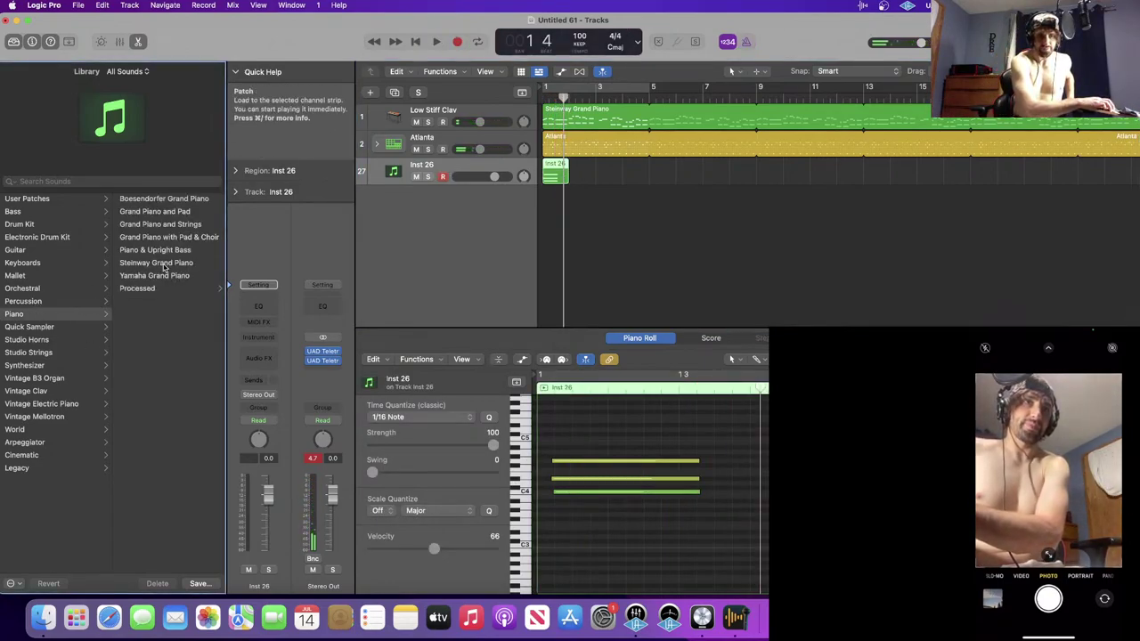
pyautogui.click(160, 263)
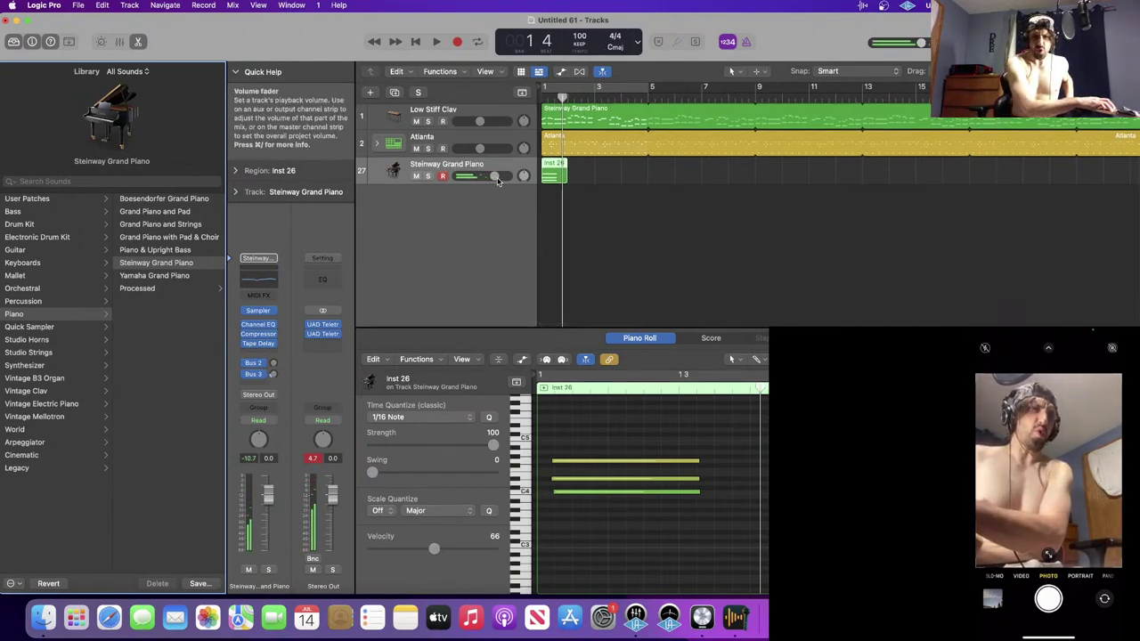
pyautogui.moveTo(497, 181); pyautogui.dragTo(485, 178)
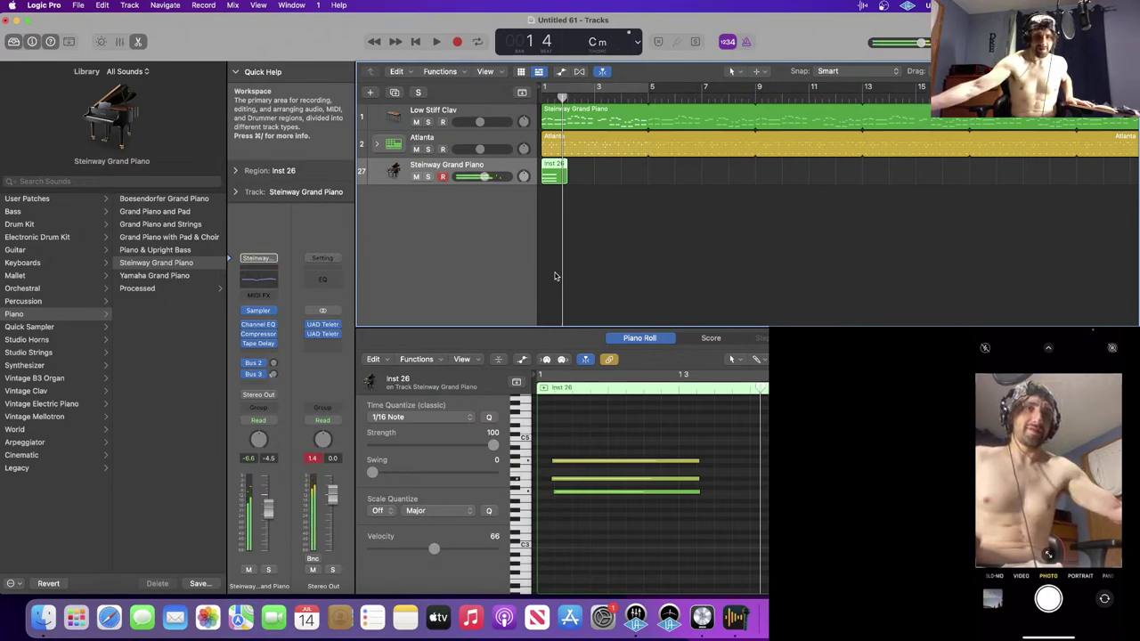
# - Fine-tune the UAD Teletronix LA-2A Legacy on the Stereo Out and adjust the peak reduction of its UAD Teletronix LA-2
pyautogui.click(323, 325)
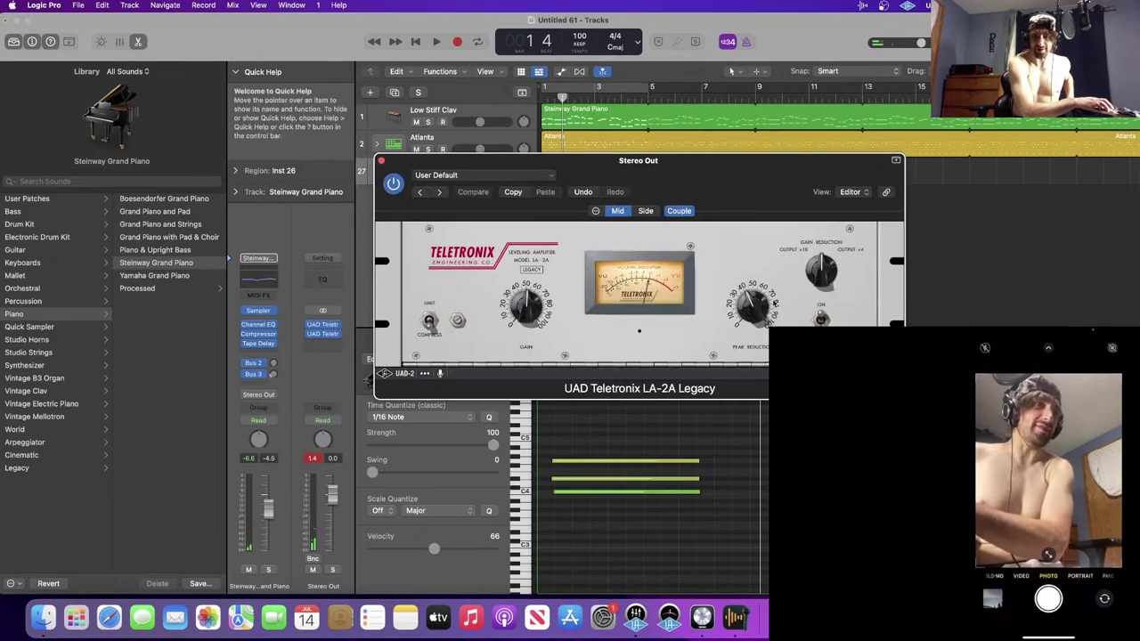
pyautogui.moveTo(516, 312); pyautogui.dragTo(531, 310)
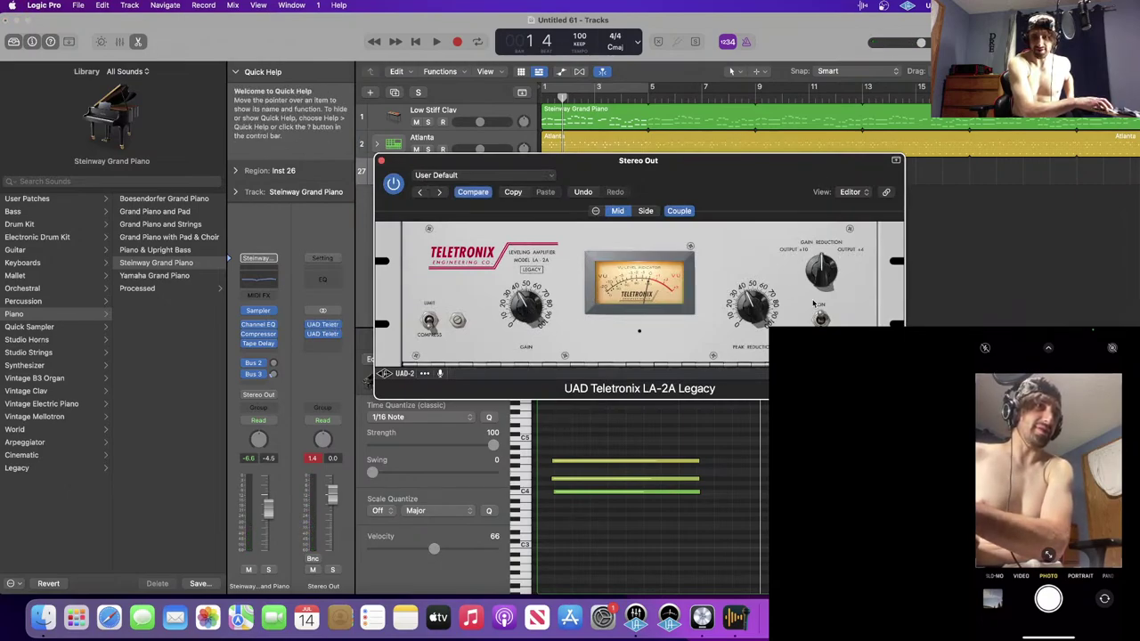
pyautogui.click(324, 333)
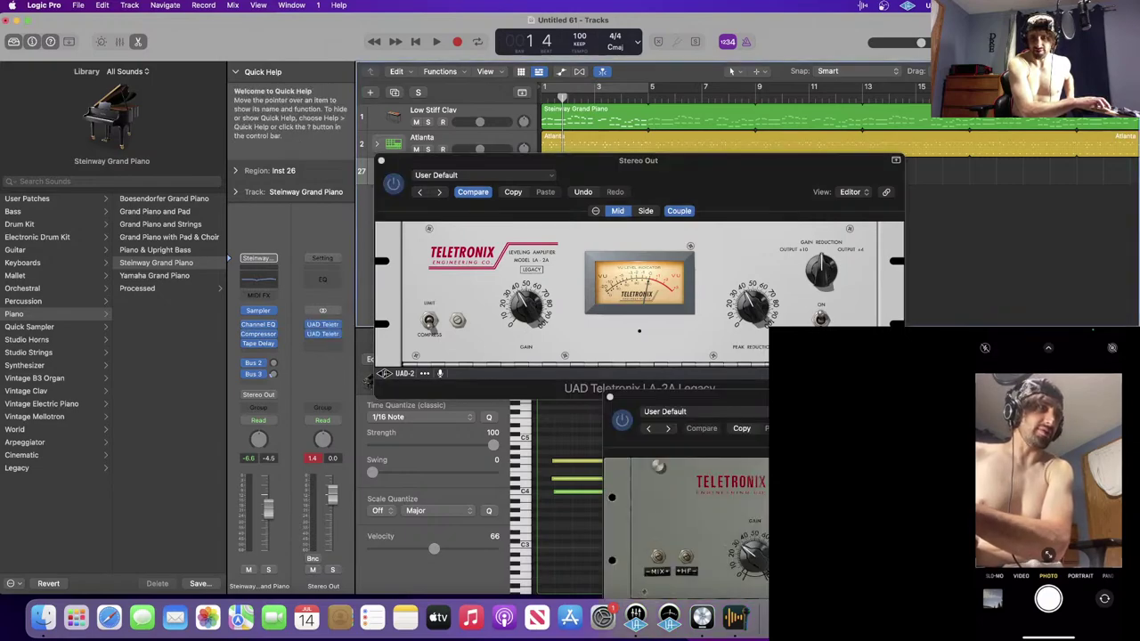
pyautogui.moveTo(677, 397); pyautogui.dragTo(443, 117)
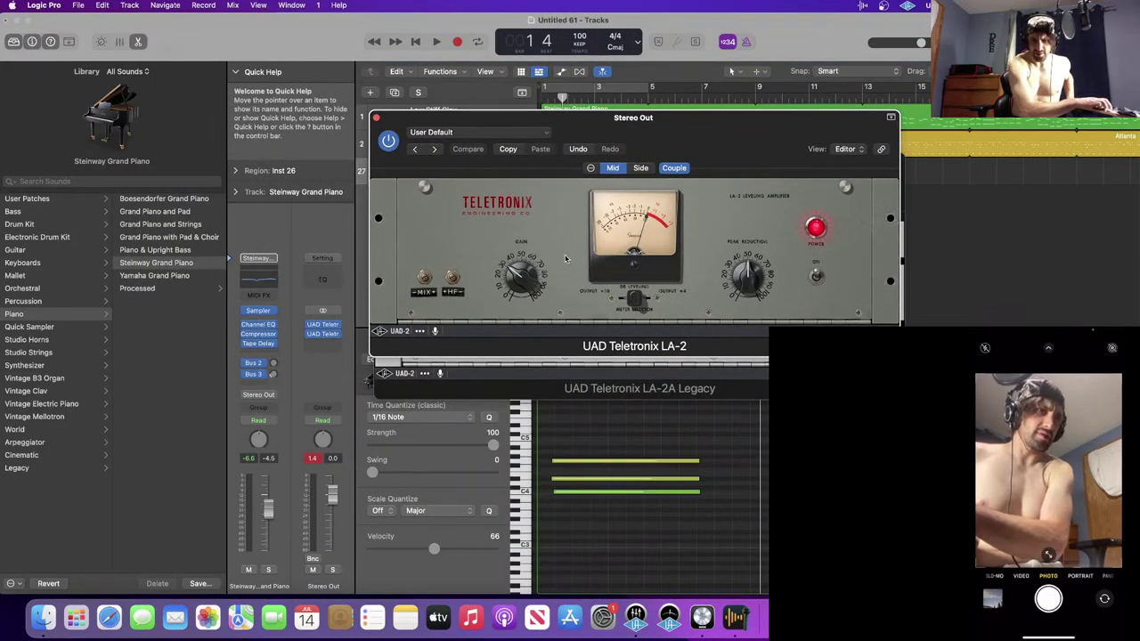
pyautogui.moveTo(748, 283); pyautogui.dragTo(746, 294)
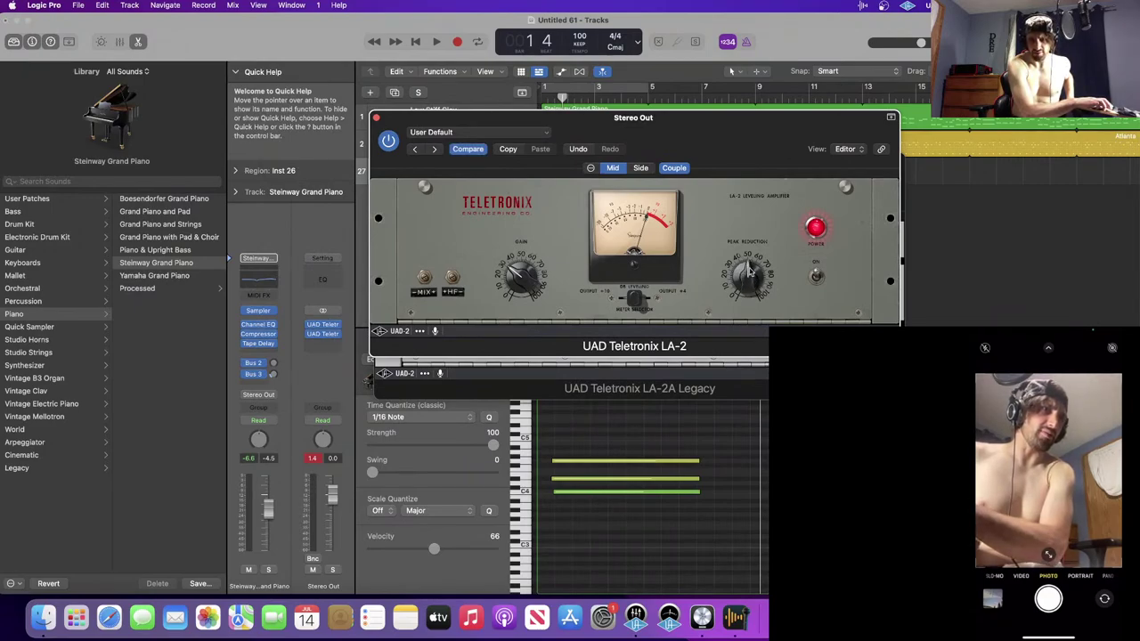
# - Reset the Stereo Out peak level reading and close both Teletronix compressor windows
pyautogui.press('Return')
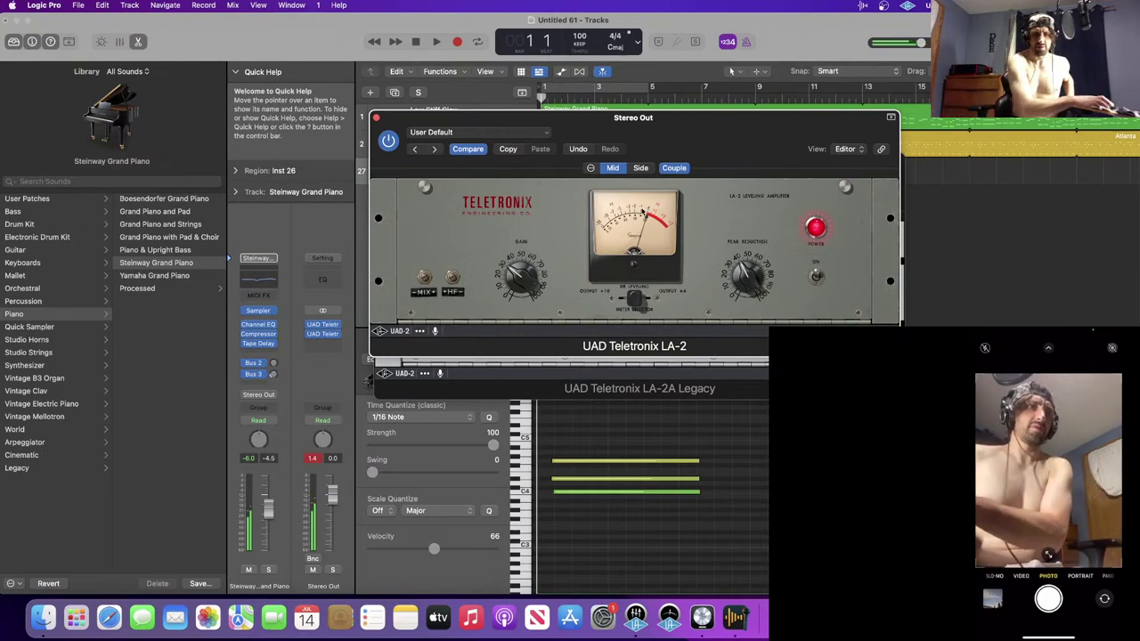
pyautogui.click(313, 457)
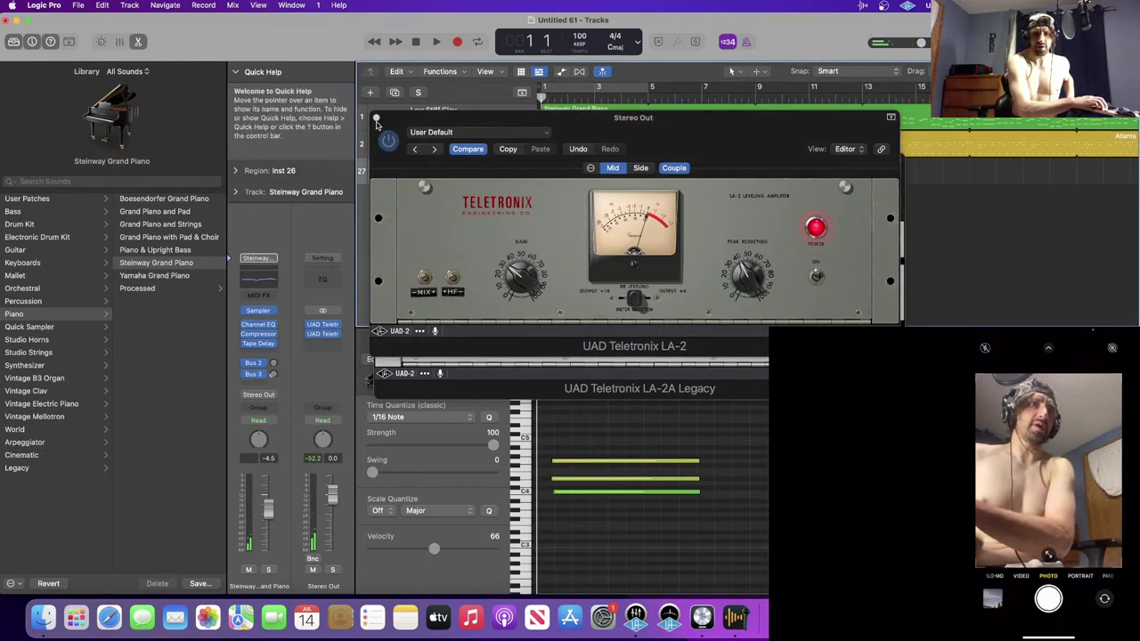
pyautogui.click(376, 118)
pyautogui.click(381, 161)
# - Delete the short Inst 26 region recorded at bar 1 on the Steinway Grand Piano track
pyautogui.click(632, 195)
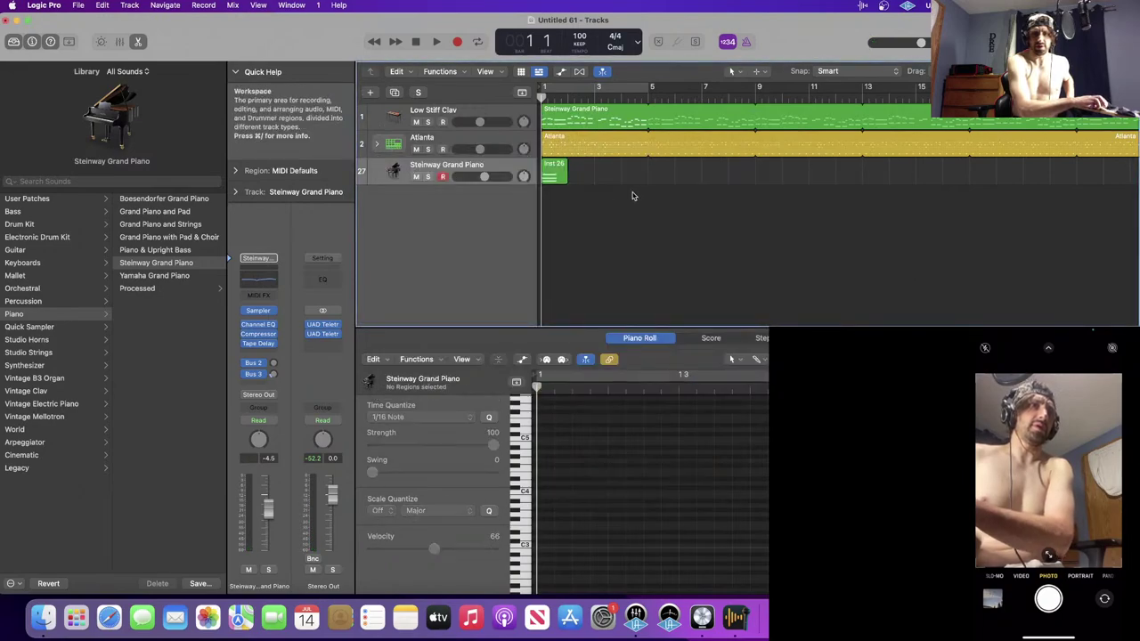
pyautogui.click(563, 176)
pyautogui.press('Delete')
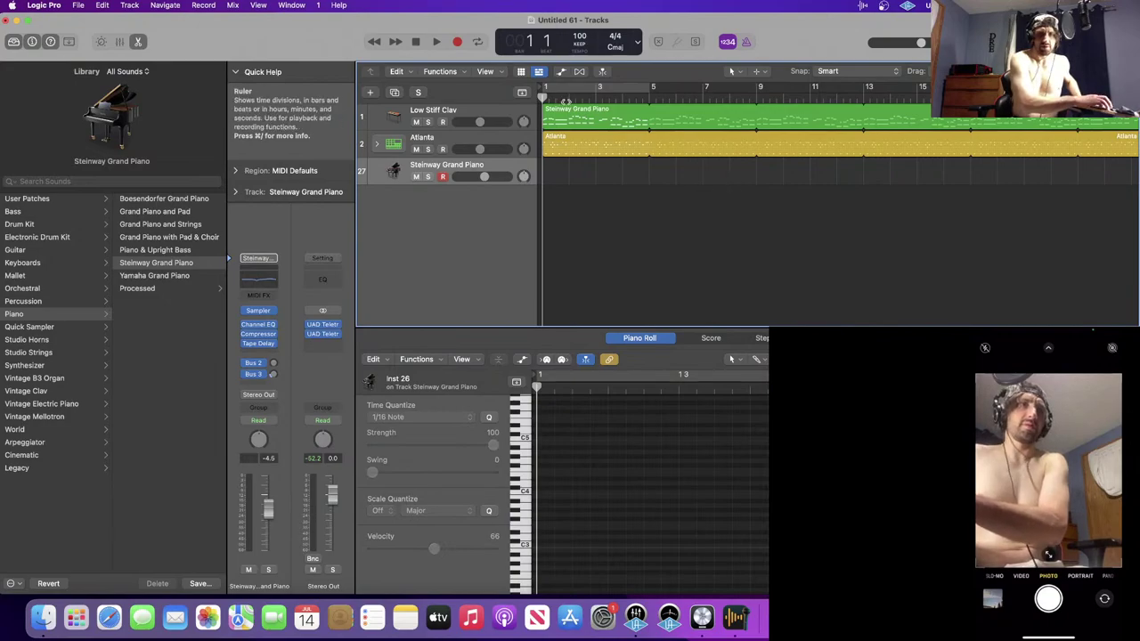
# - Examine the melody and low notes of the Low Stiff Clav region through the end of bar 4
pyautogui.click(593, 112)
pyautogui.hscroll(10, 650, 498)
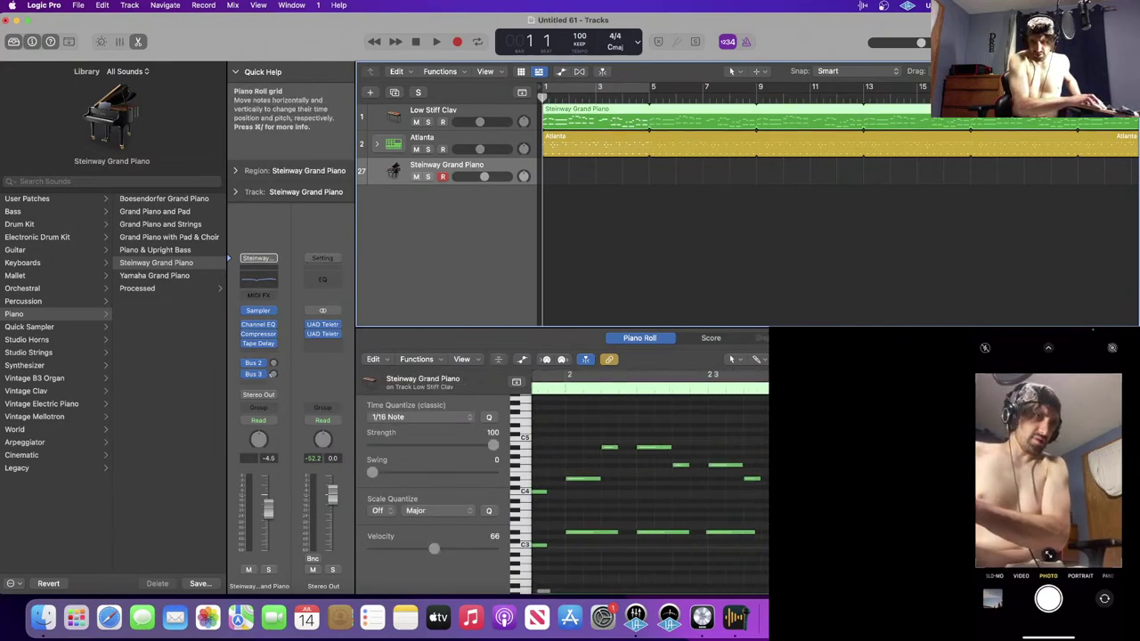
pyautogui.hscroll(4, 650, 481)
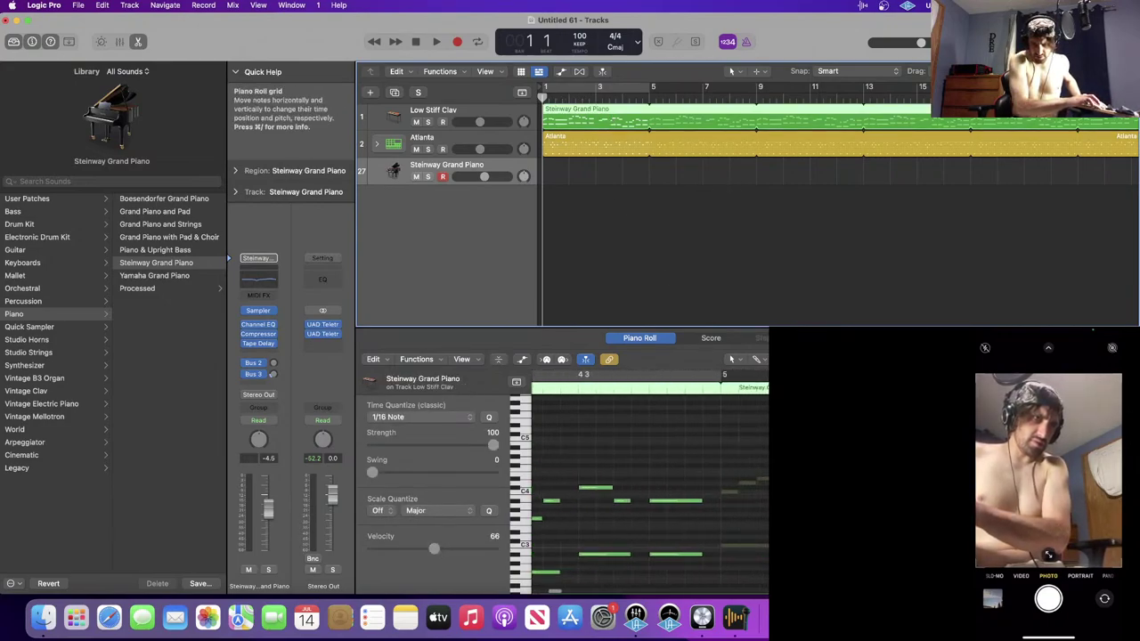
pyautogui.click(738, 275)
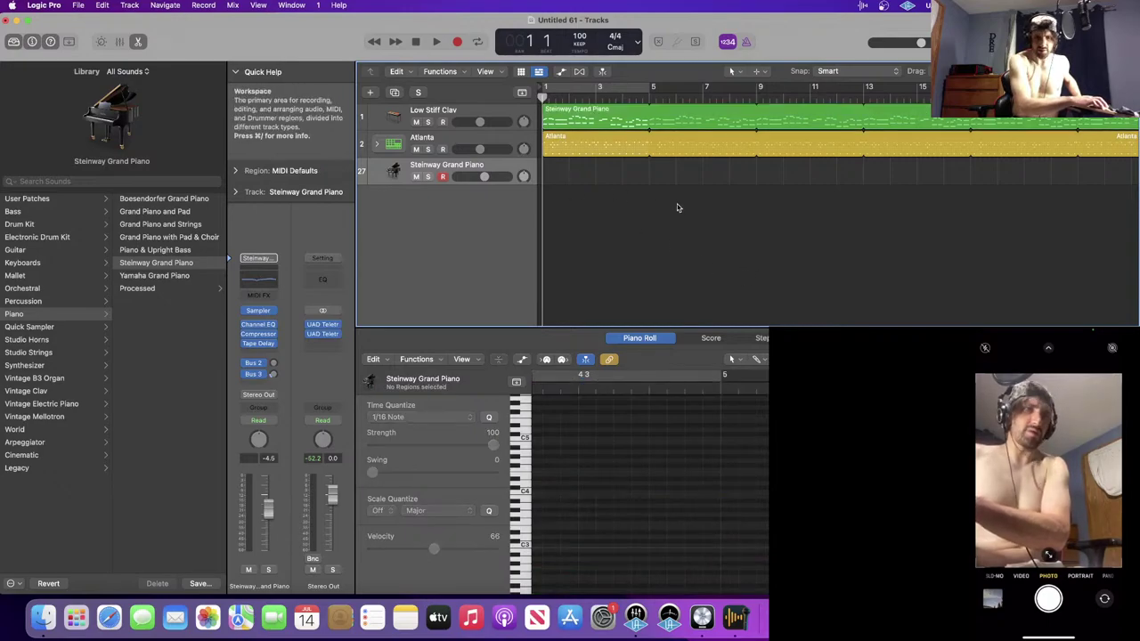
# - Record trial takes of a chord part on the Steinway Grand Piano track from bar 1 and discard them
pyautogui.press('r')
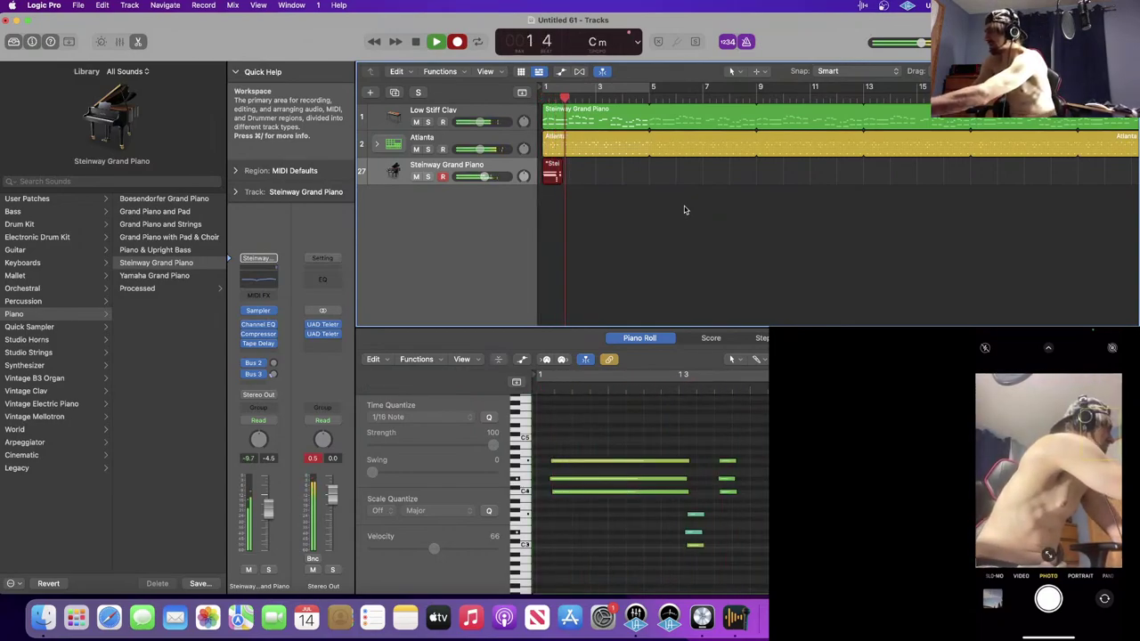
pyautogui.press('super+period')
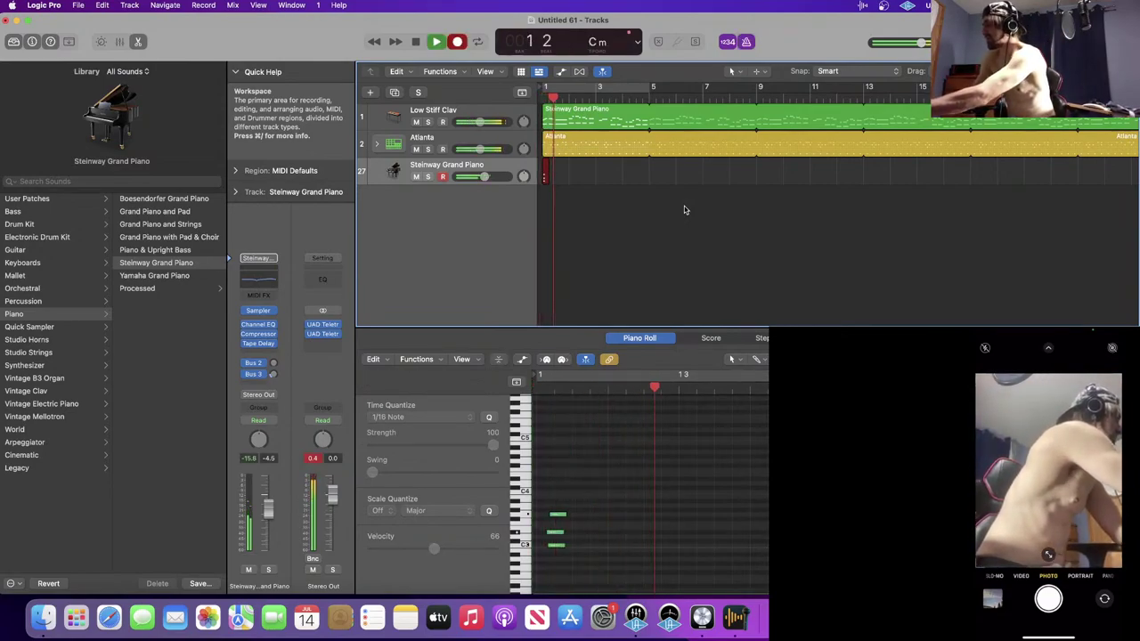
pyautogui.press('super+period')
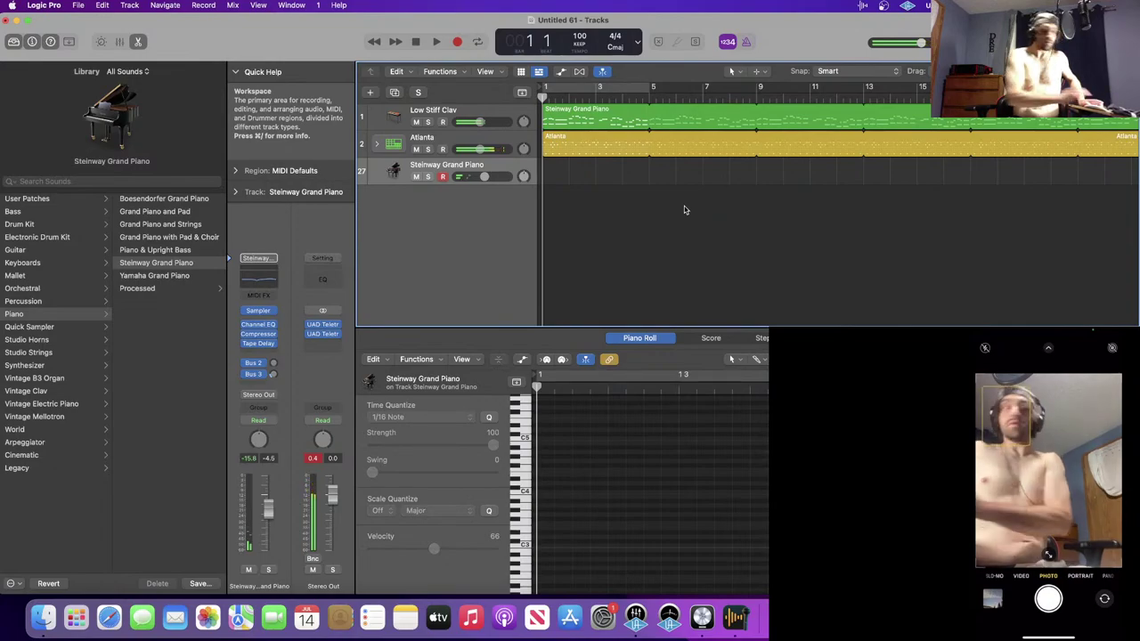
pyautogui.press('r')
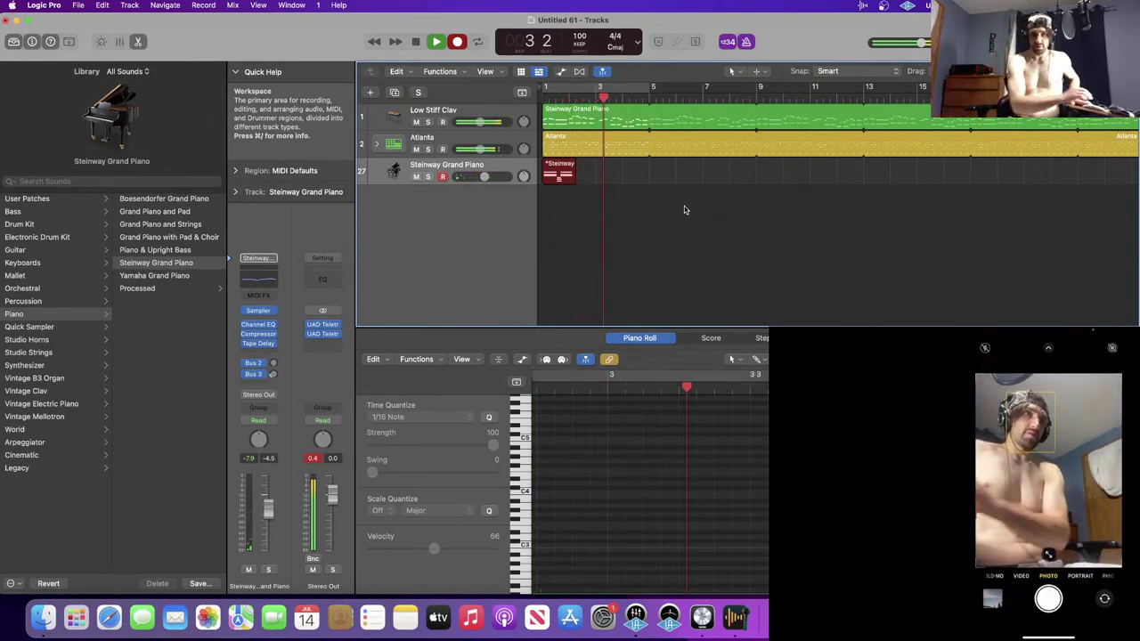
pyautogui.press('space')
pyautogui.press('Delete')
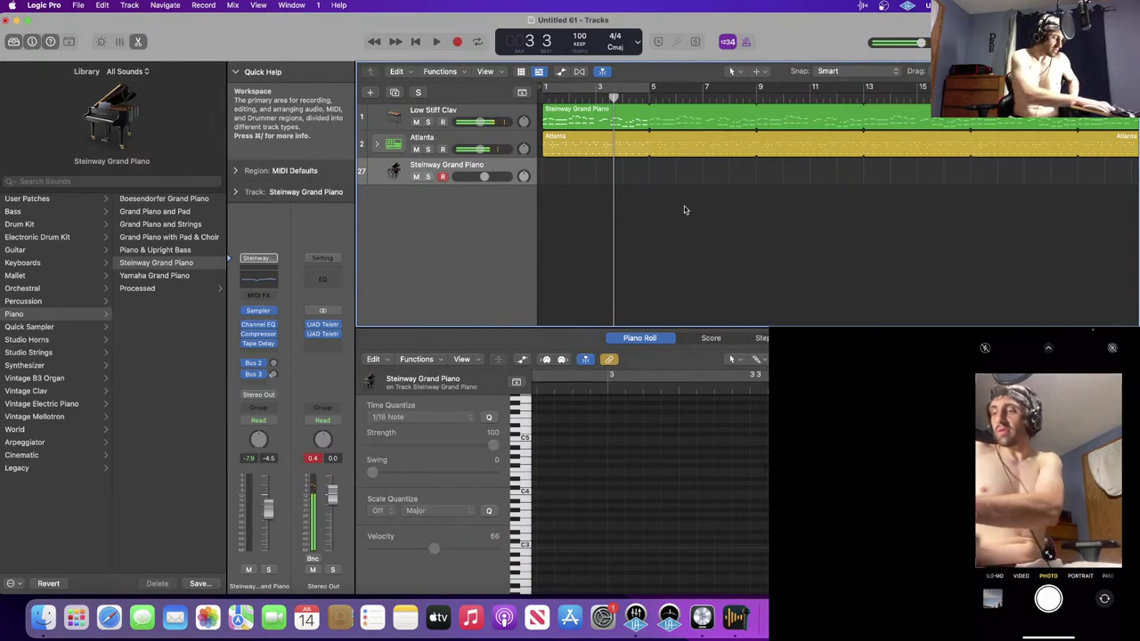
pyautogui.press('Return')
pyautogui.press('r')
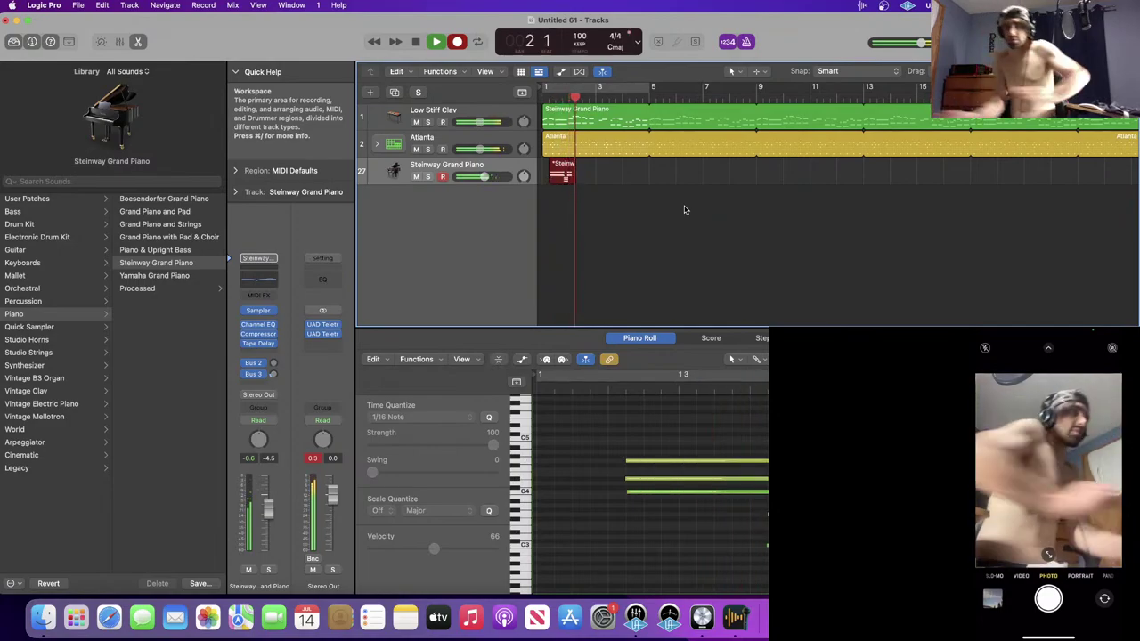
pyautogui.press('space')
pyautogui.press('Delete')
# - Record a four-bar chord part on the Steinway Grand Piano track from bar 1 and show its opening notes
pyautogui.press('Return')
pyautogui.press('r')
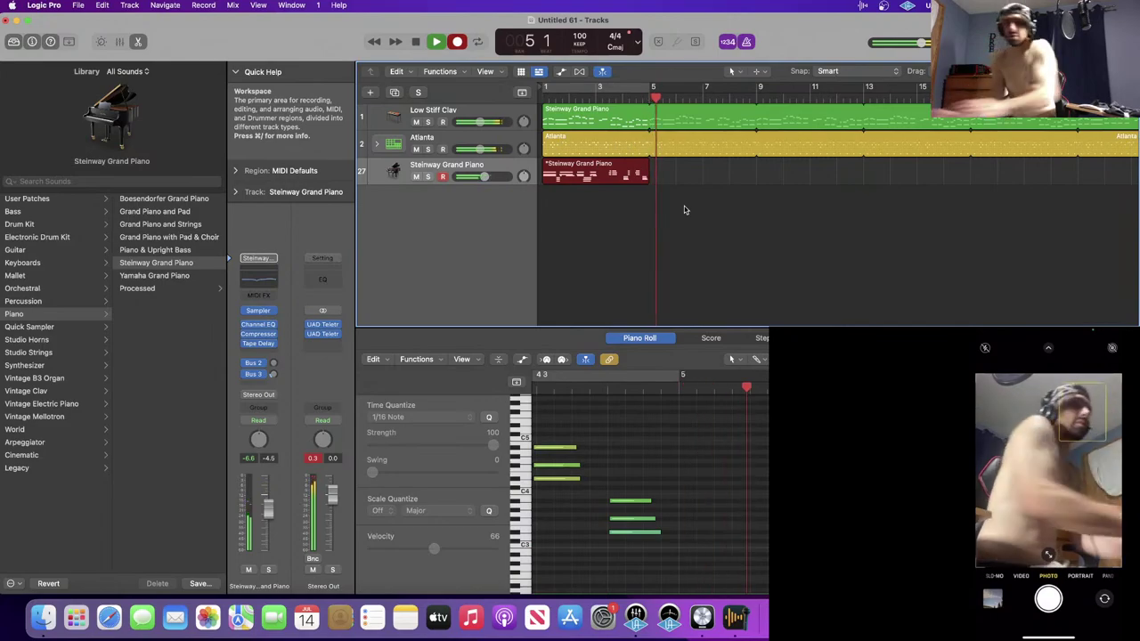
pyautogui.press('space')
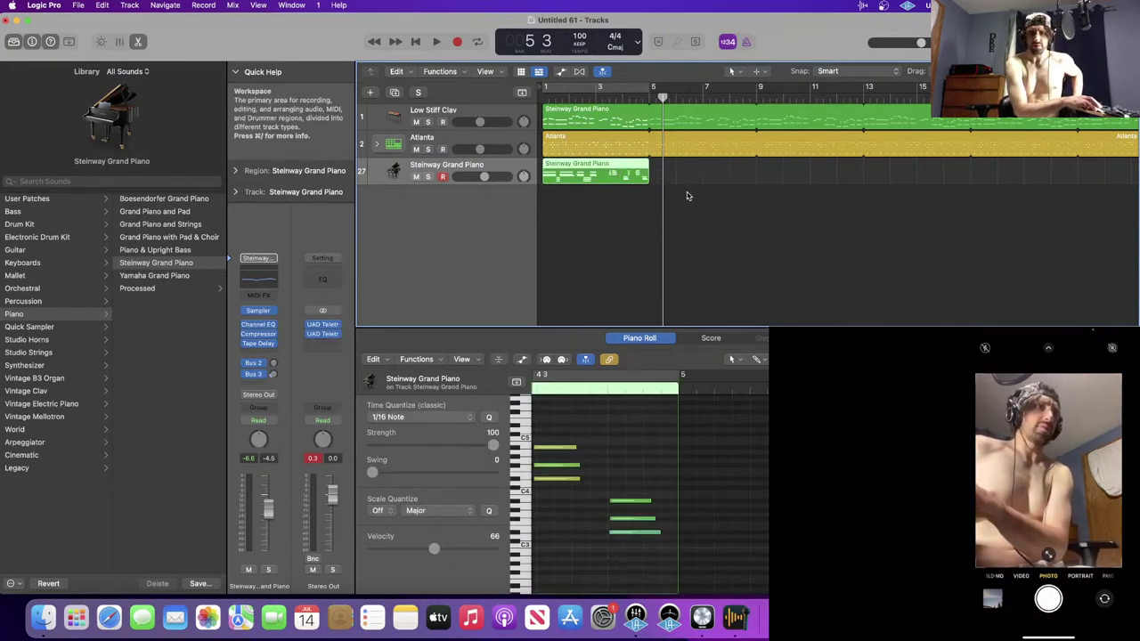
pyautogui.hscroll(-10, 605, 489)
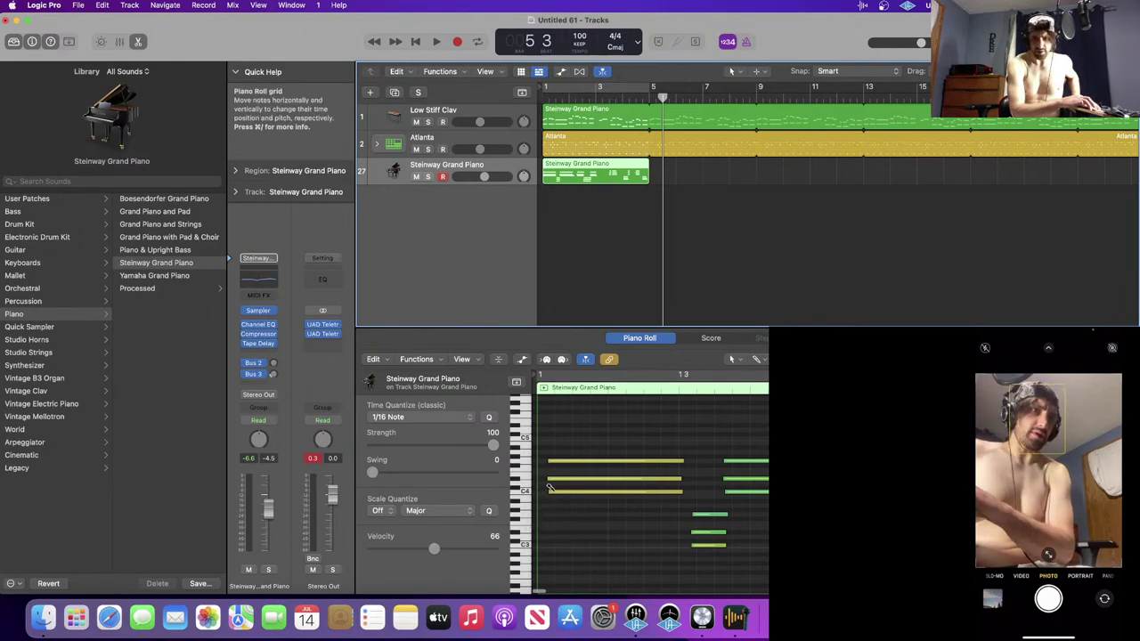
# - Set time quantize to 1/4 Note and replace the recorded opening C4, E♭4 and G4 notes with new ones starting exactly on bar 1
pyautogui.click(420, 417)
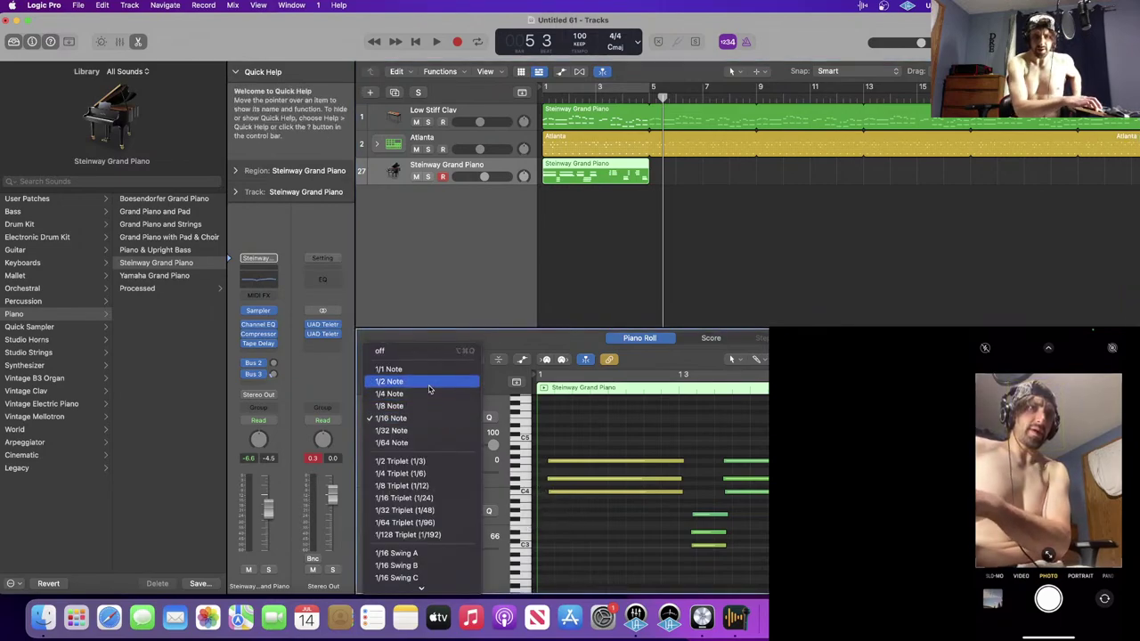
pyautogui.click(425, 394)
pyautogui.keyDown('super'); pyautogui.doubleClick(577, 492); pyautogui.keyUp('super')
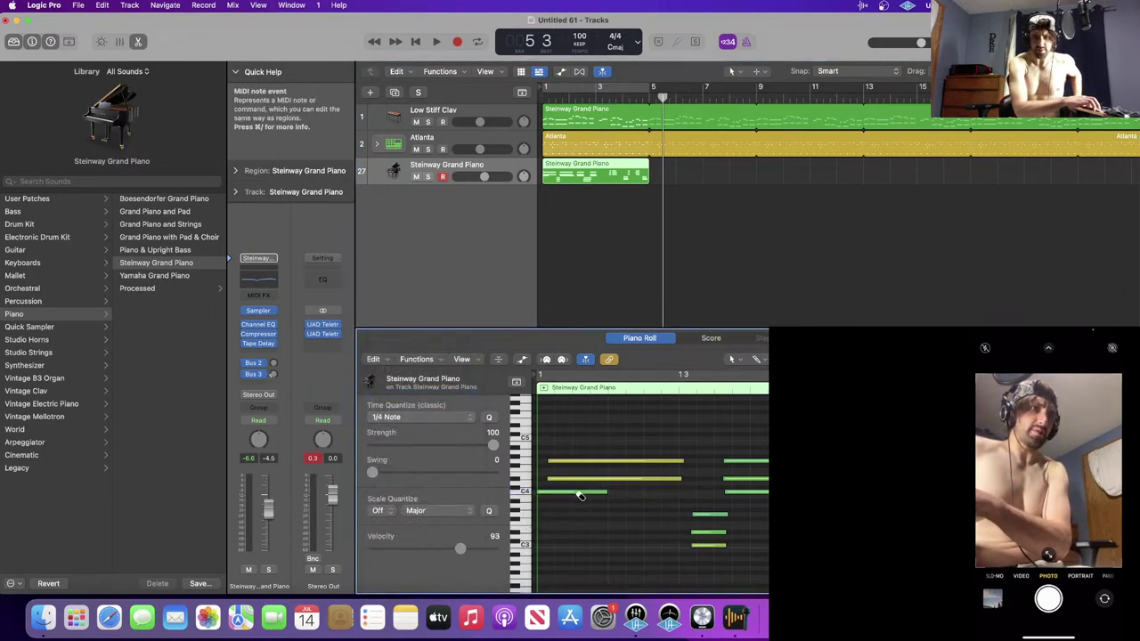
pyautogui.keyDown('super'); pyautogui.doubleClick(585, 481); pyautogui.keyUp('super')
pyautogui.keyDown('super'); pyautogui.doubleClick(584, 481); pyautogui.keyUp('super')
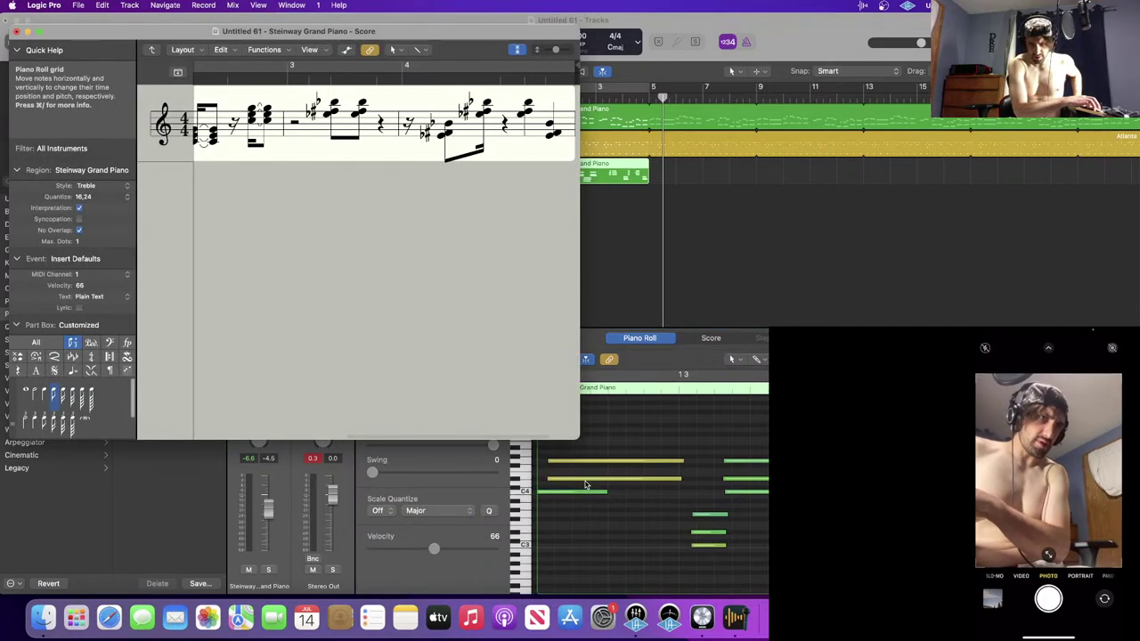
pyautogui.keyDown('super'); pyautogui.doubleClick(583, 479); pyautogui.keyUp('super')
pyautogui.keyDown('super'); pyautogui.click(583, 479); pyautogui.keyUp('super')
pyautogui.keyDown('super'); pyautogui.click(586, 469); pyautogui.keyUp('super')
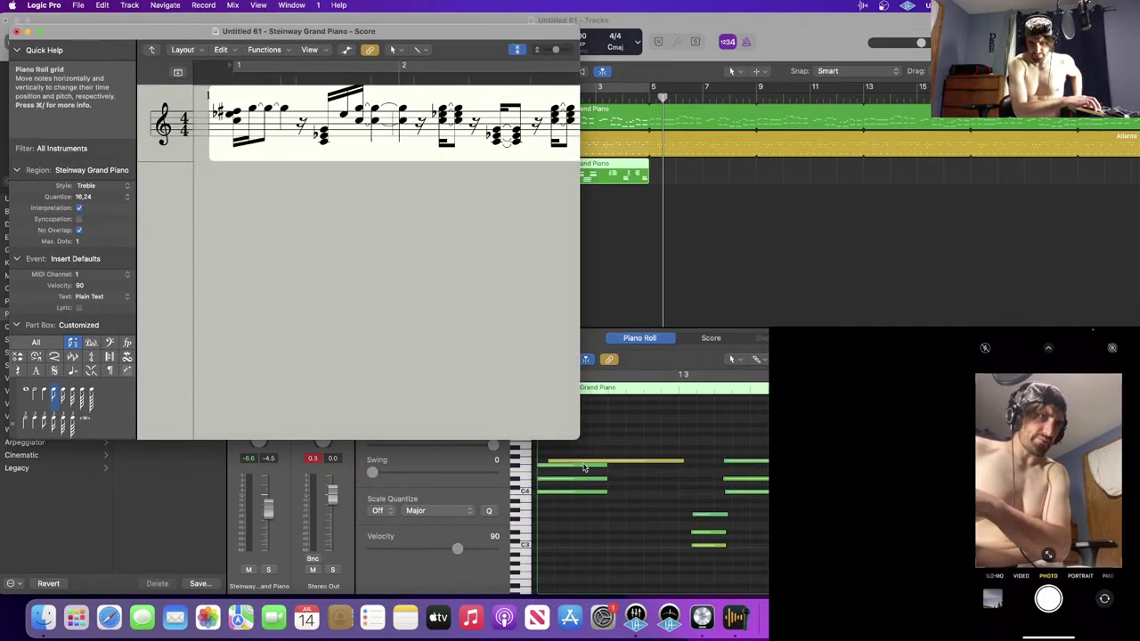
pyautogui.keyDown('super'); pyautogui.doubleClick(579, 464); pyautogui.keyUp('super')
pyautogui.keyDown('super'); pyautogui.doubleClick(580, 462); pyautogui.keyUp('super')
pyautogui.keyDown('super'); pyautogui.click(579, 462); pyautogui.keyUp('super')
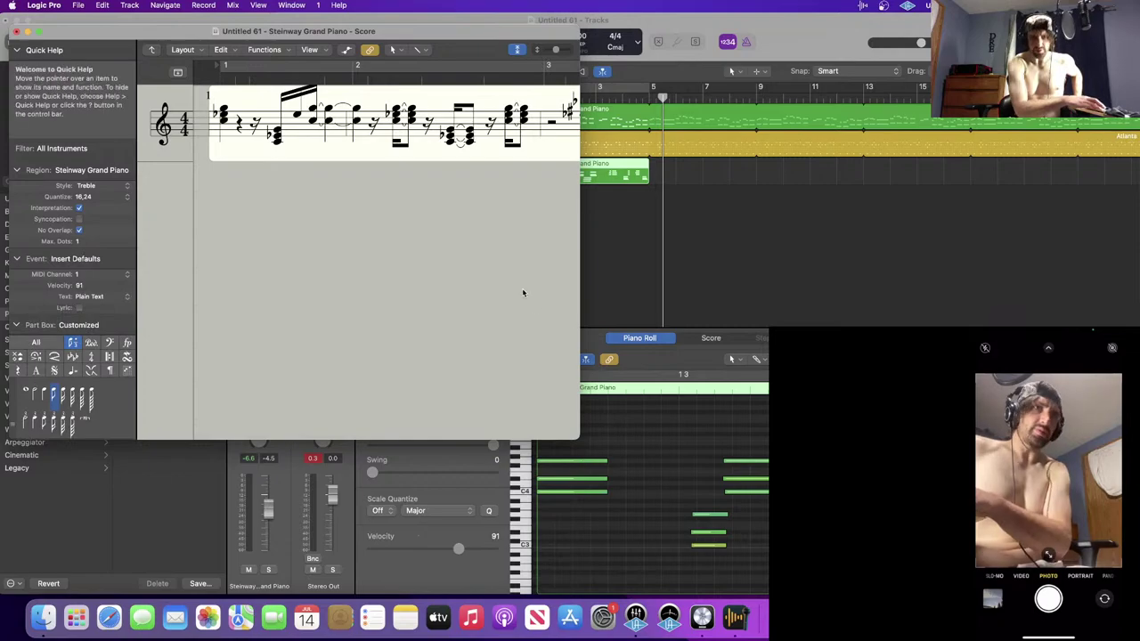
pyautogui.click(15, 31)
# - Lengthen the three notes of the opening chord together so they end shortly before beat 3 of bar 1
pyautogui.moveTo(576, 448); pyautogui.dragTo(580, 547)
pyautogui.moveTo(605, 493); pyautogui.dragTo(651, 514)
pyautogui.click(674, 490)
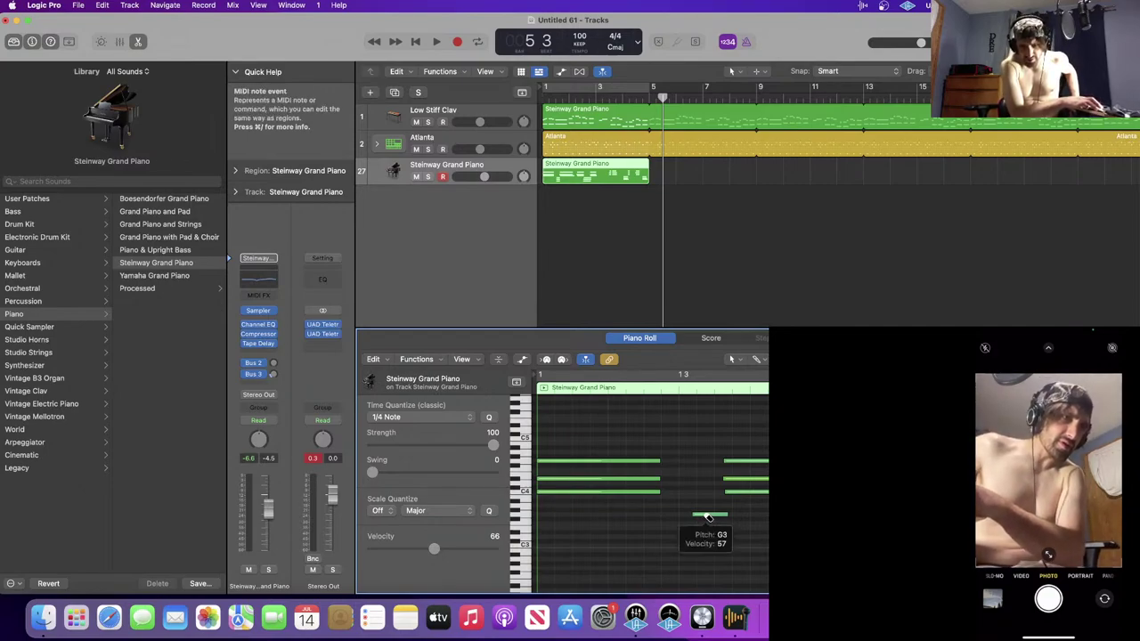
# - Set time quantize to 1/8 Note and replace the low C3, E♭3 and G3 chord with eighth notes on beat 3 of bar 1
pyautogui.click(461, 416)
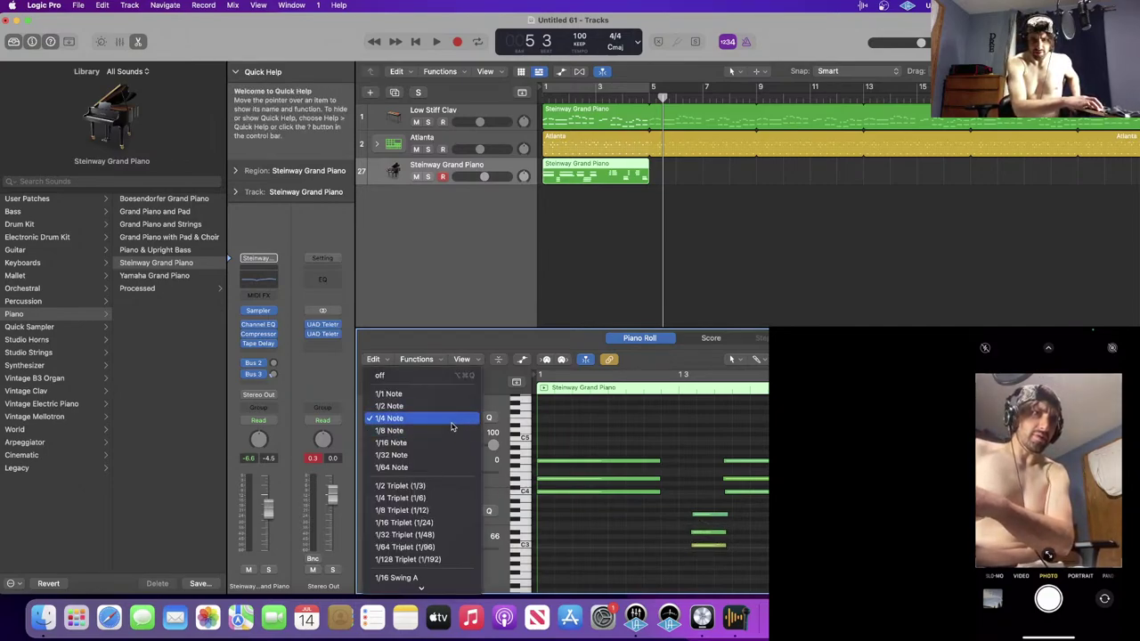
pyautogui.click(451, 422)
pyautogui.click(419, 421)
pyautogui.click(418, 429)
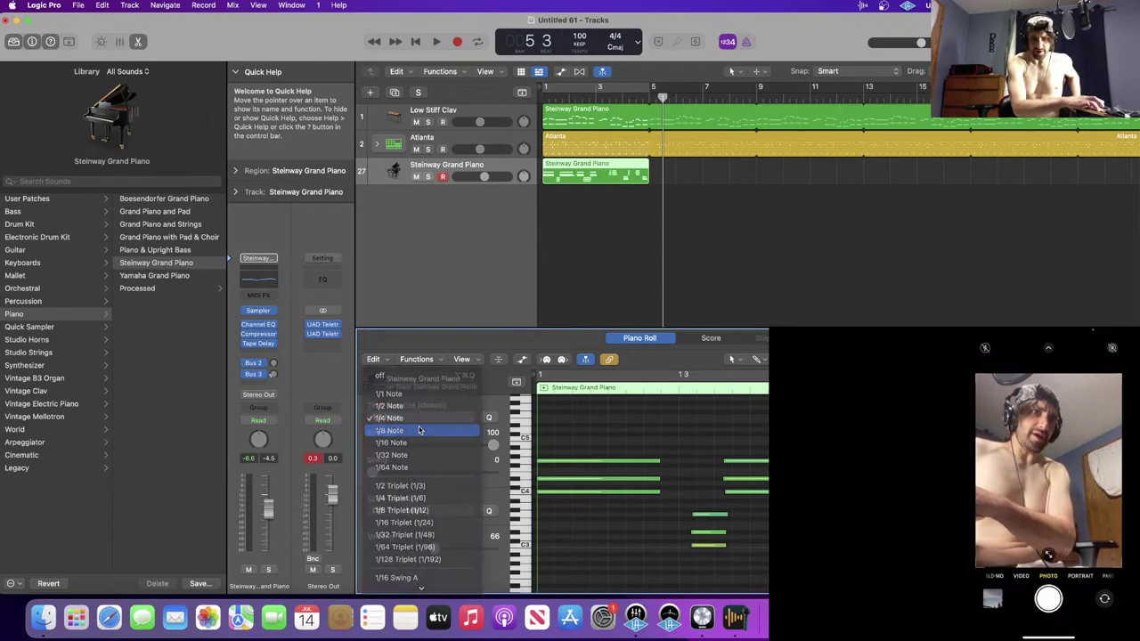
pyautogui.click(706, 533)
pyautogui.click(706, 544)
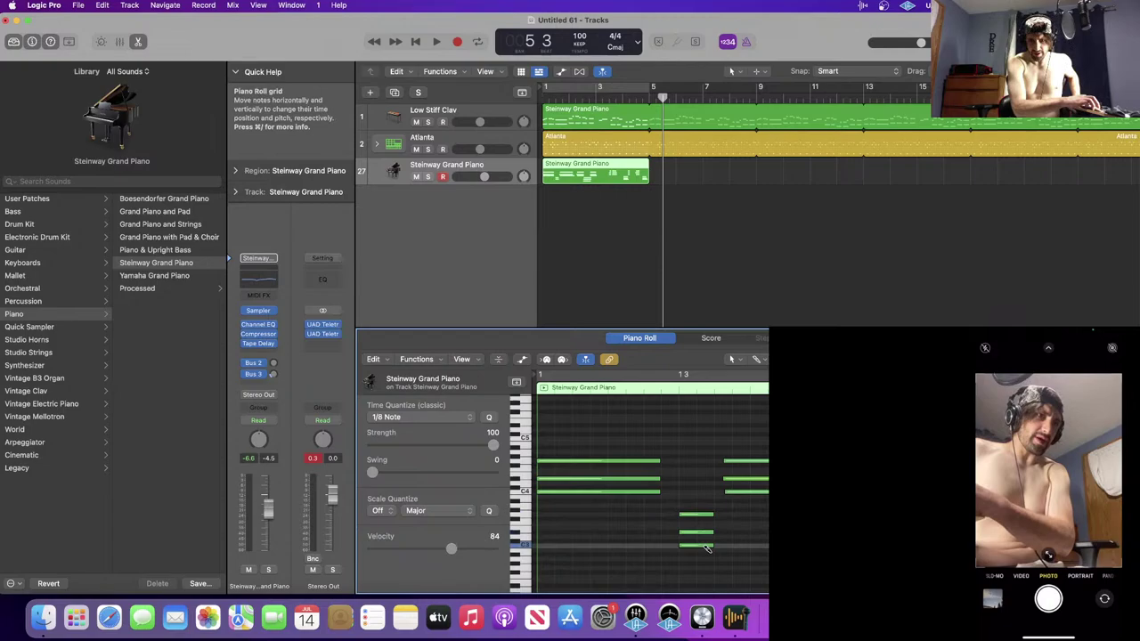
# - Replace the following C4, E♭4 and G4 chord with notes starting an eighth after beat 3, and extend them to the end of bar 1
pyautogui.click(741, 492)
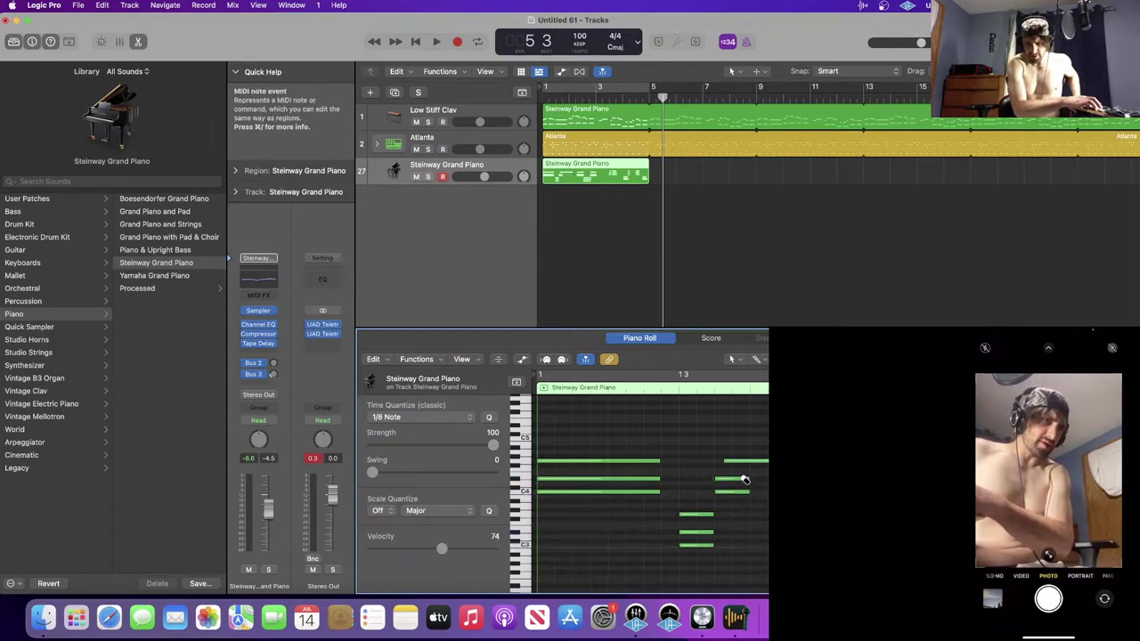
pyautogui.click(746, 462)
pyautogui.moveTo(709, 453); pyautogui.dragTo(767, 491)
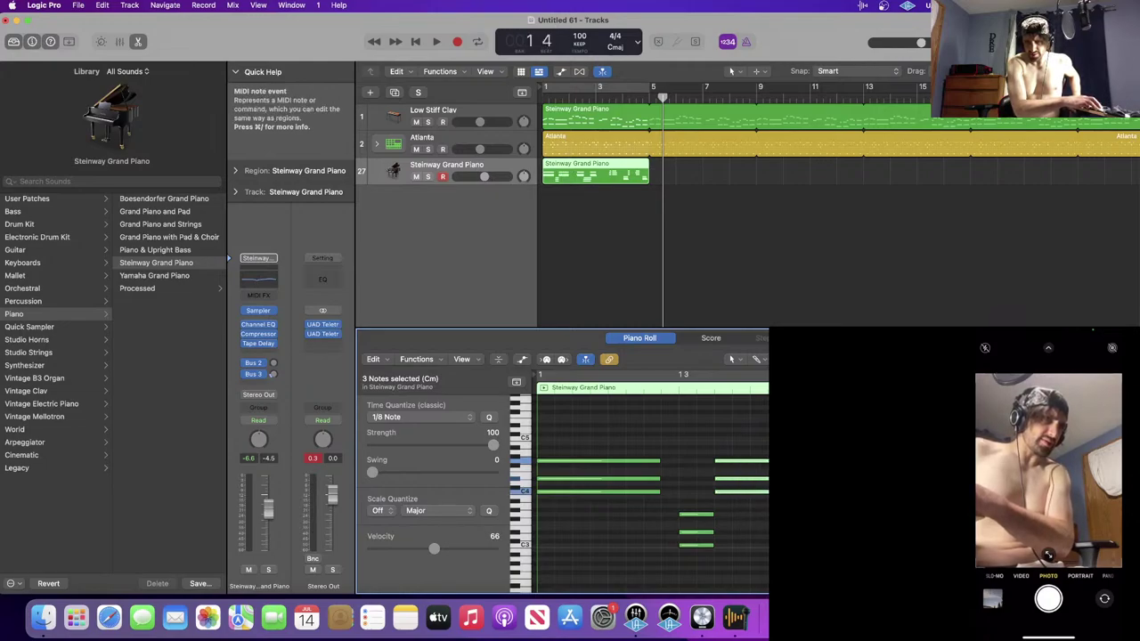
pyautogui.click(748, 525)
# - Replace the recorded C minor chord in bar 2 with new notes and shift it slightly earlier
pyautogui.hscroll(5, 650, 495)
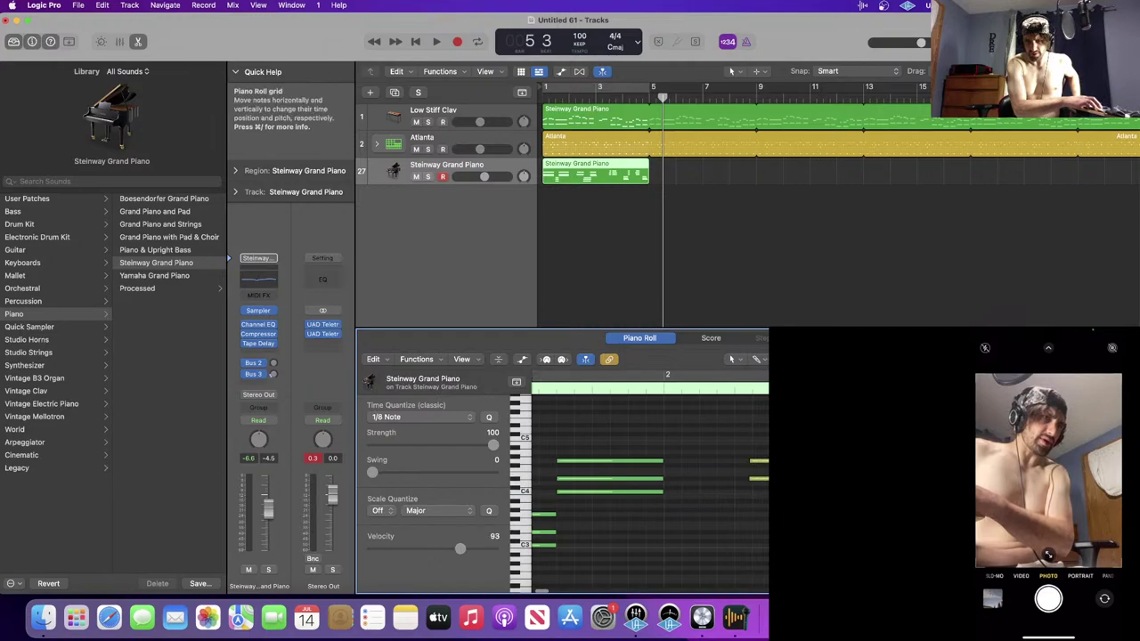
pyautogui.doubleClick(758, 478)
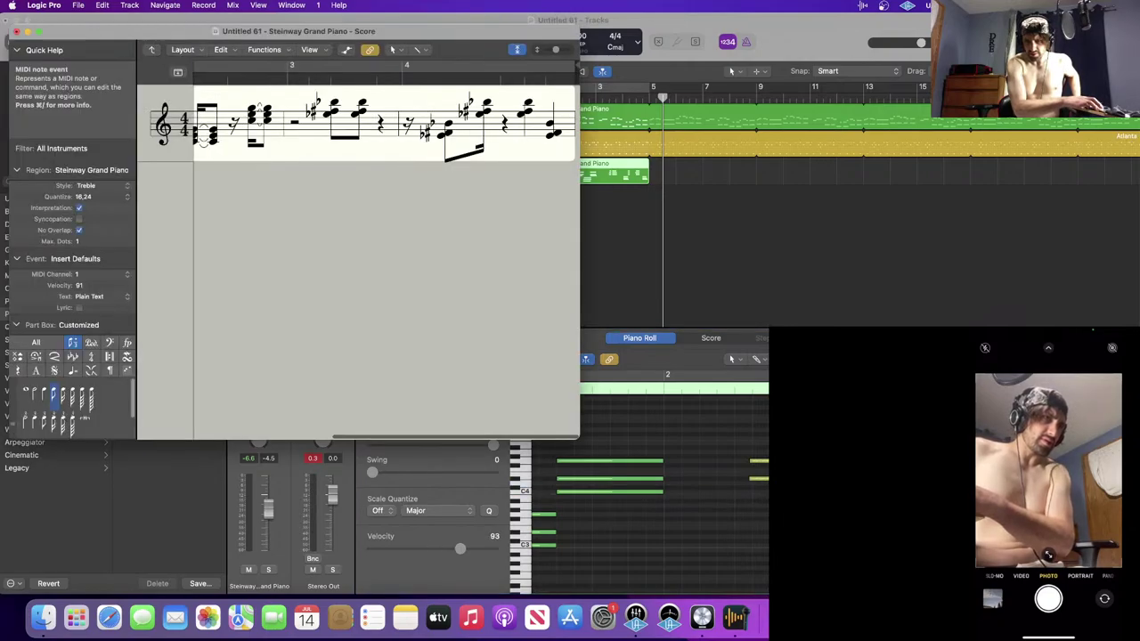
pyautogui.press('super+z')
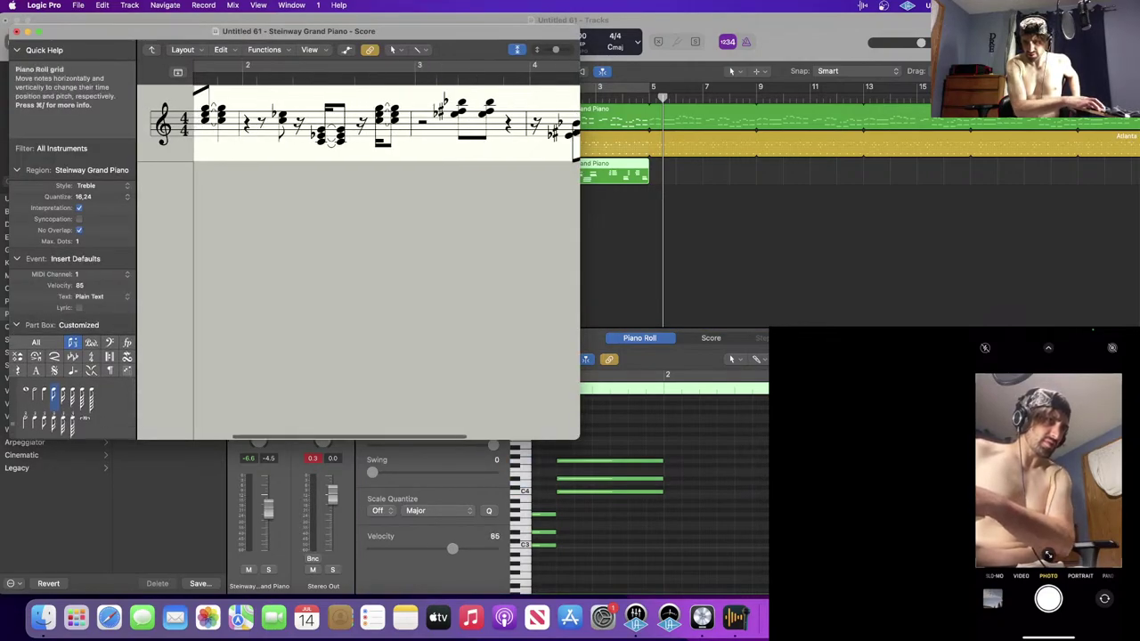
pyautogui.press('super+w')
pyautogui.moveTo(772, 507); pyautogui.dragTo(754, 462)
pyautogui.click(771, 524)
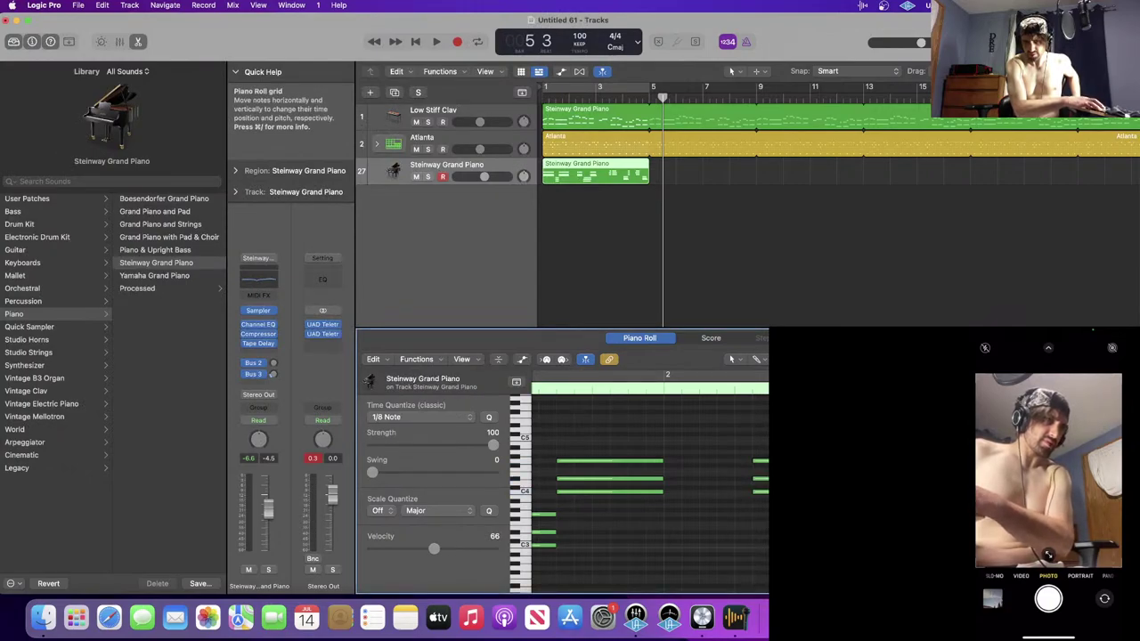
# - Play the project from the beginning through bar 2 to check the edited piano chords
pyautogui.click(548, 515)
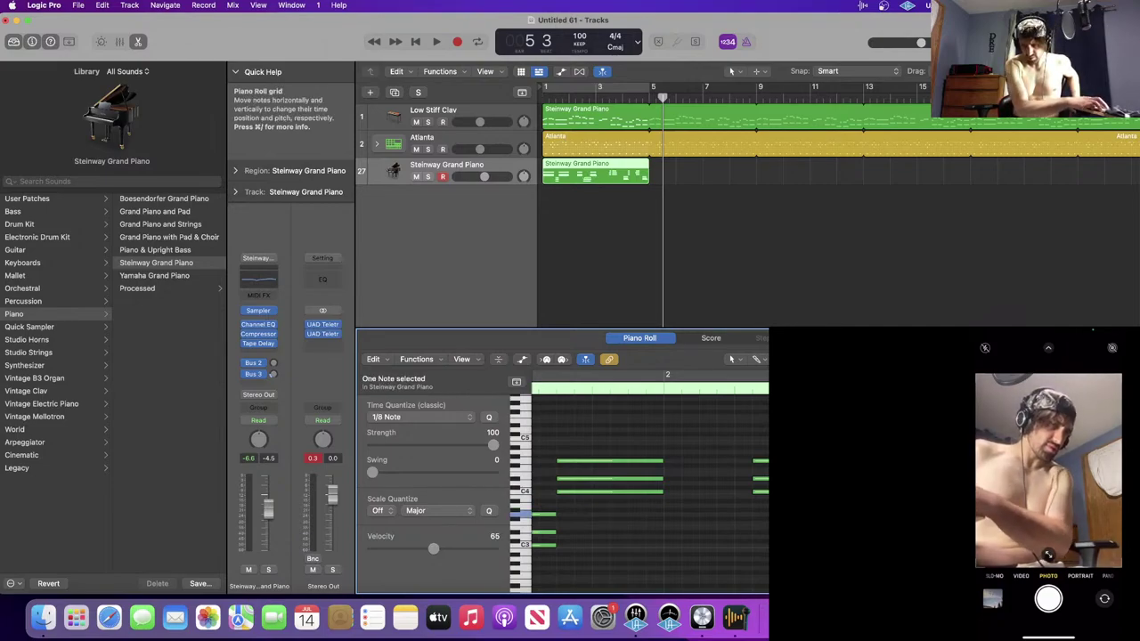
pyautogui.hscroll(-4, 650, 494)
pyautogui.hscroll(5, 650, 494)
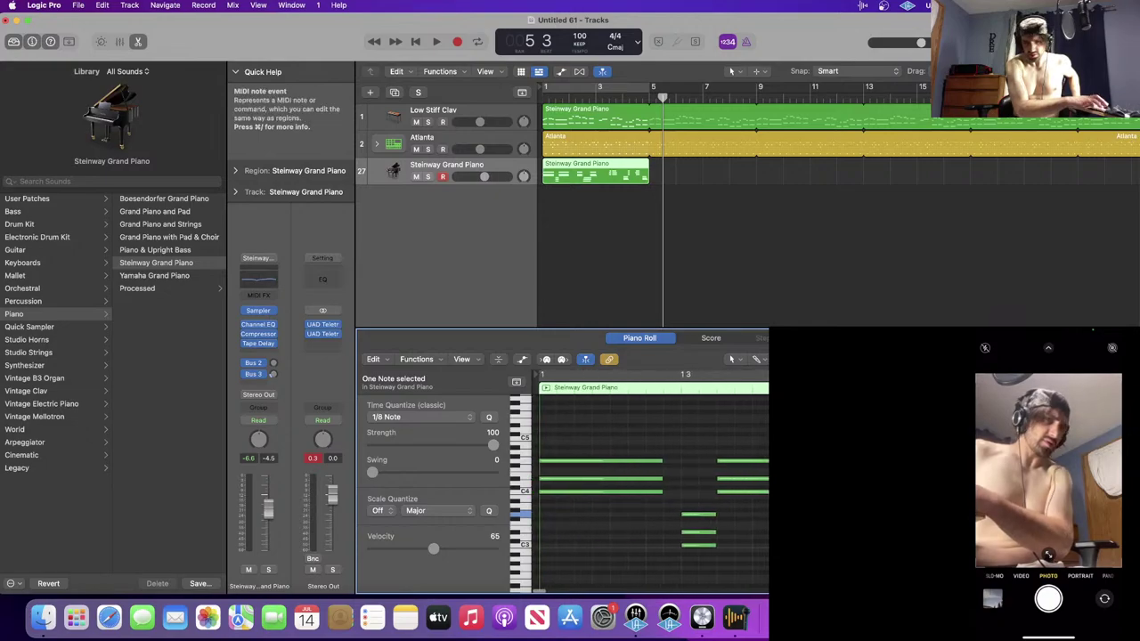
pyautogui.press('Return')
pyautogui.press('space')
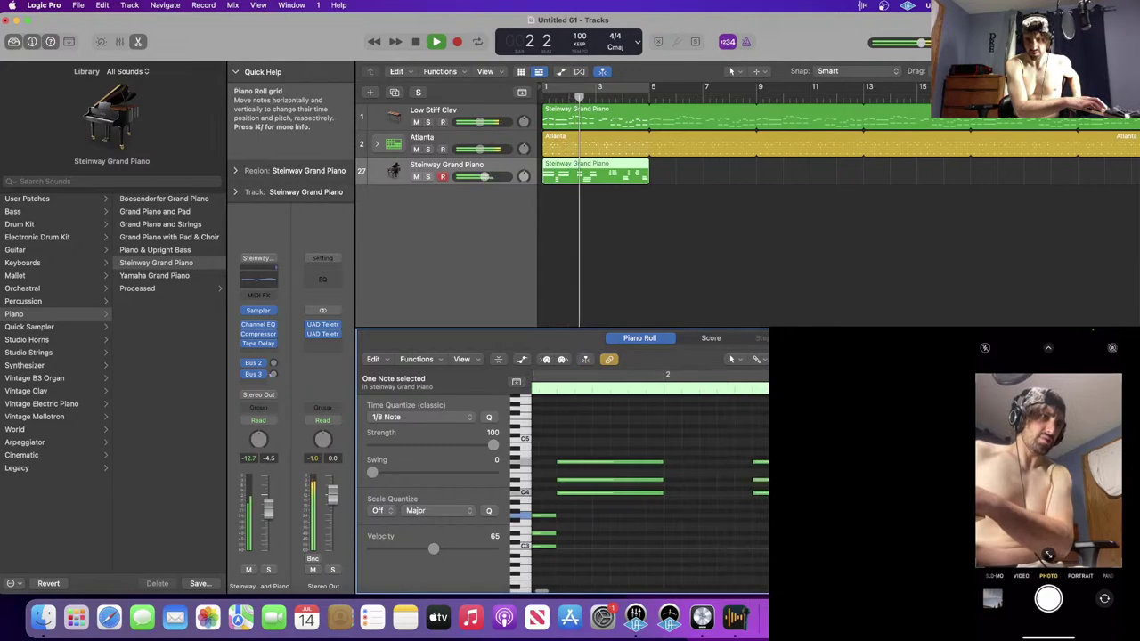
pyautogui.press('space')
# - Delete the old chords in bar 2 and repeat all nine notes of bar 1 there
pyautogui.press('super+a')
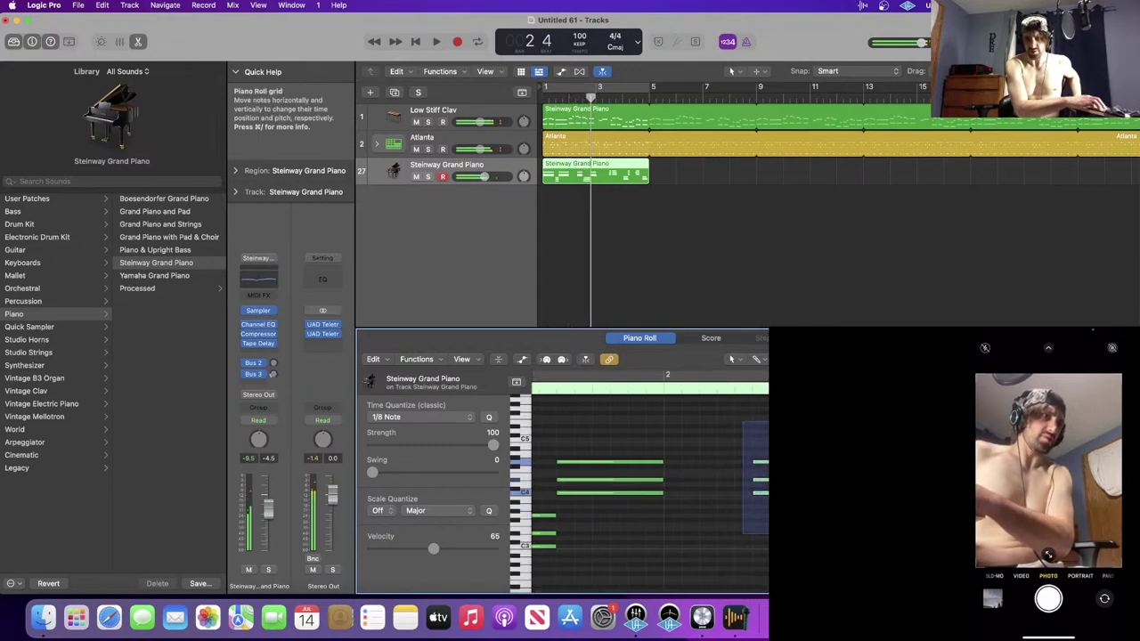
pyautogui.press('Delete')
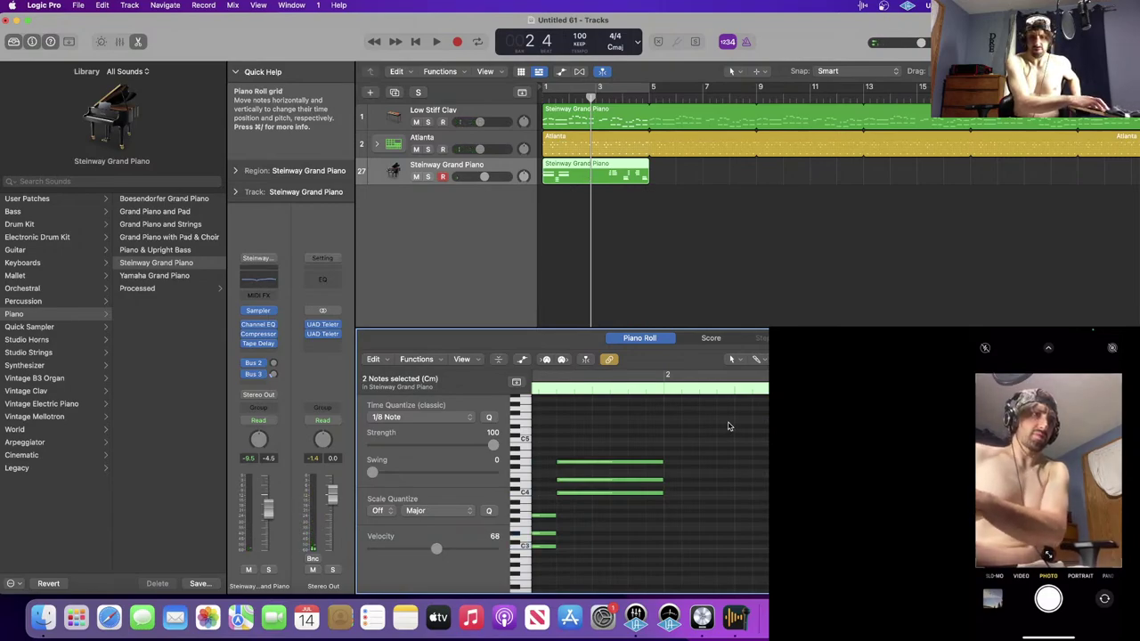
pyautogui.moveTo(730, 423); pyautogui.dragTo(483, 573)
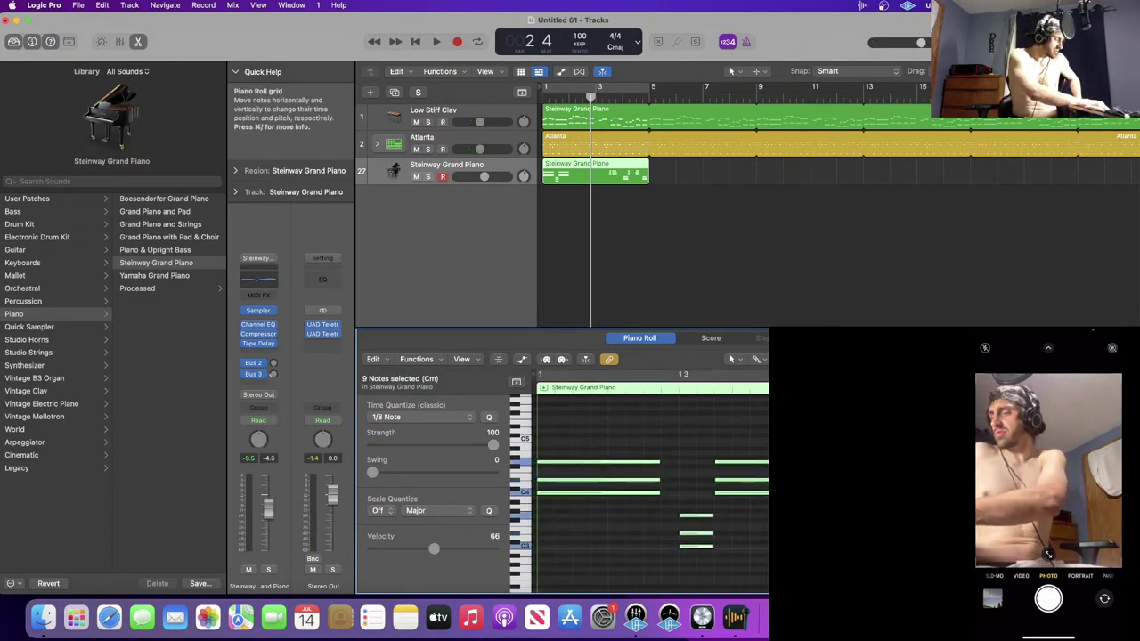
pyautogui.press('super+r')
pyautogui.hscroll(1, 649, 485)
# - Play from the beginning through the repeated chord pattern in bar 2
pyautogui.press('space')
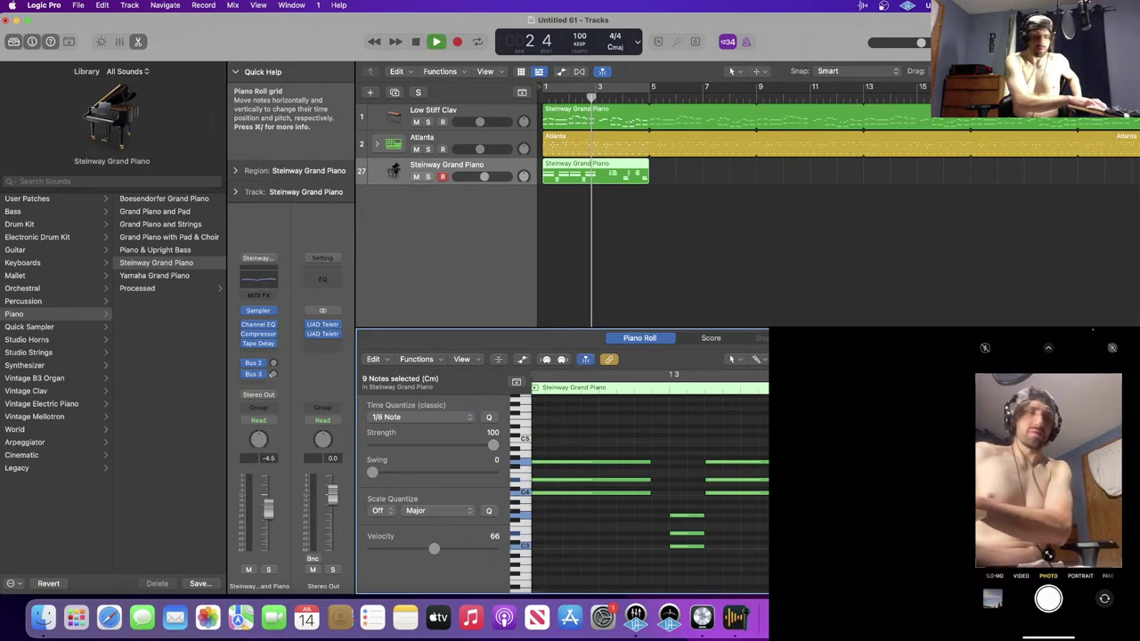
pyautogui.press('Return')
pyautogui.press('shift+super+a')
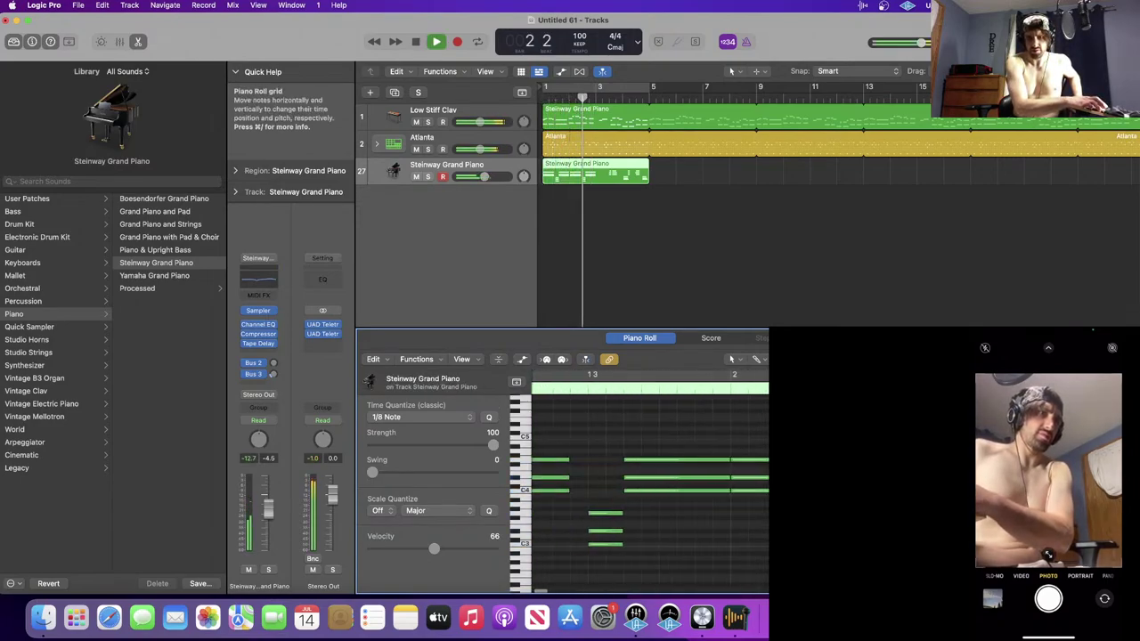
pyautogui.press('space')
# - Select the C4, E♭4 and G4 notes of the chord at the start of bar 2 and shorten them together
pyautogui.hscroll(-4, 731, 517)
pyautogui.click(801, 460)
pyautogui.keyDown('shift'); pyautogui.click(801, 477); pyautogui.keyUp('shift')
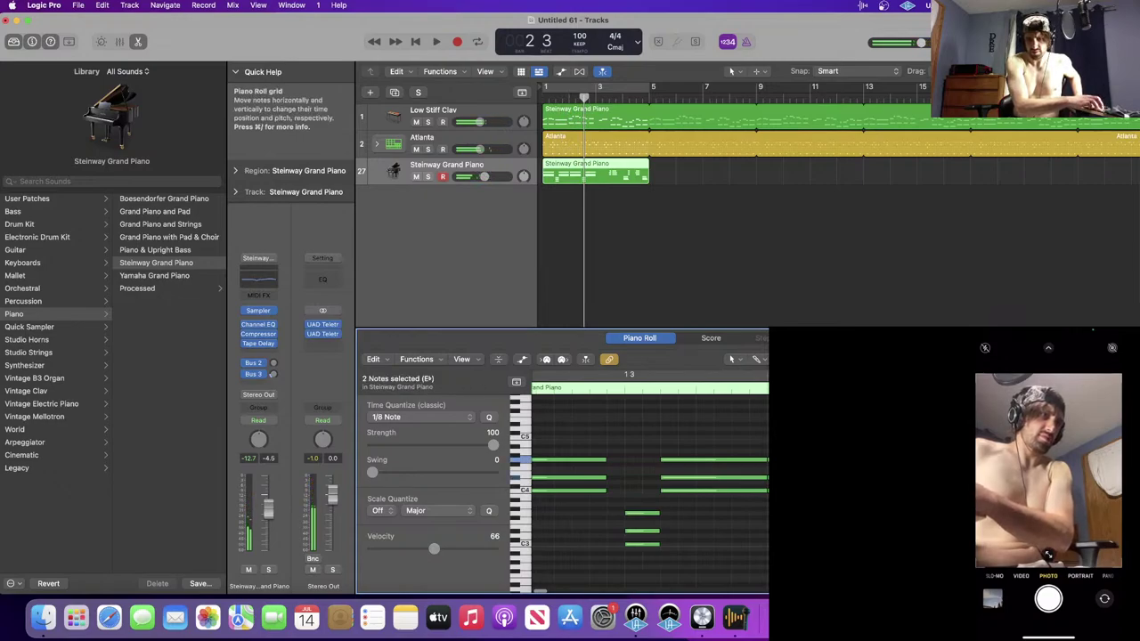
pyautogui.keyDown('shift'); pyautogui.click(801, 490); pyautogui.keyUp('shift')
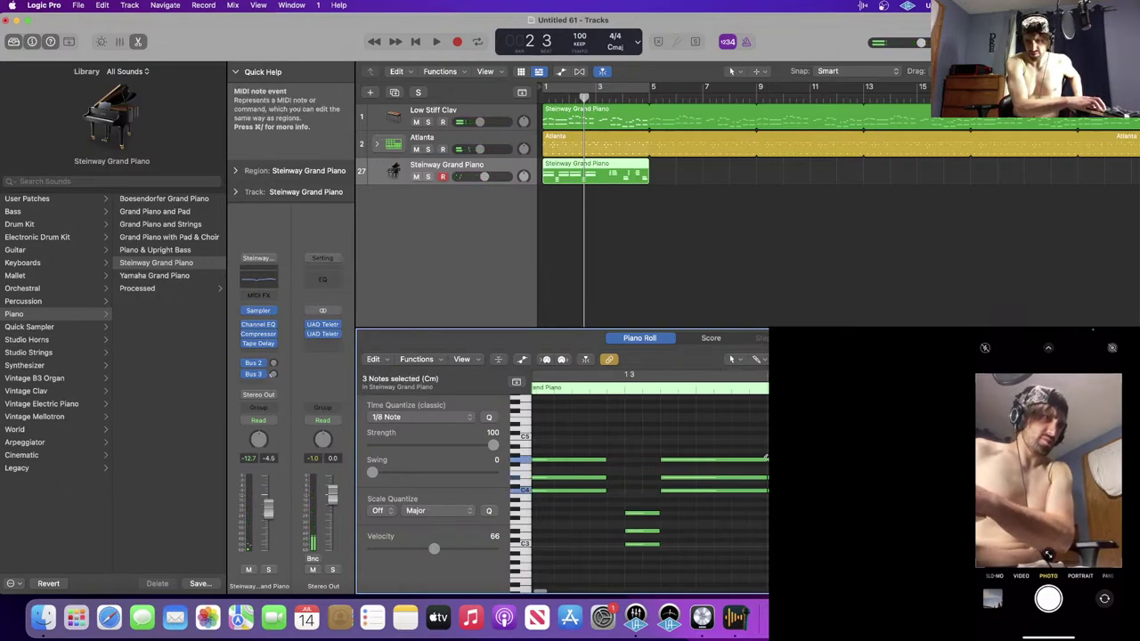
pyautogui.moveTo(778, 490); pyautogui.dragTo(770, 489)
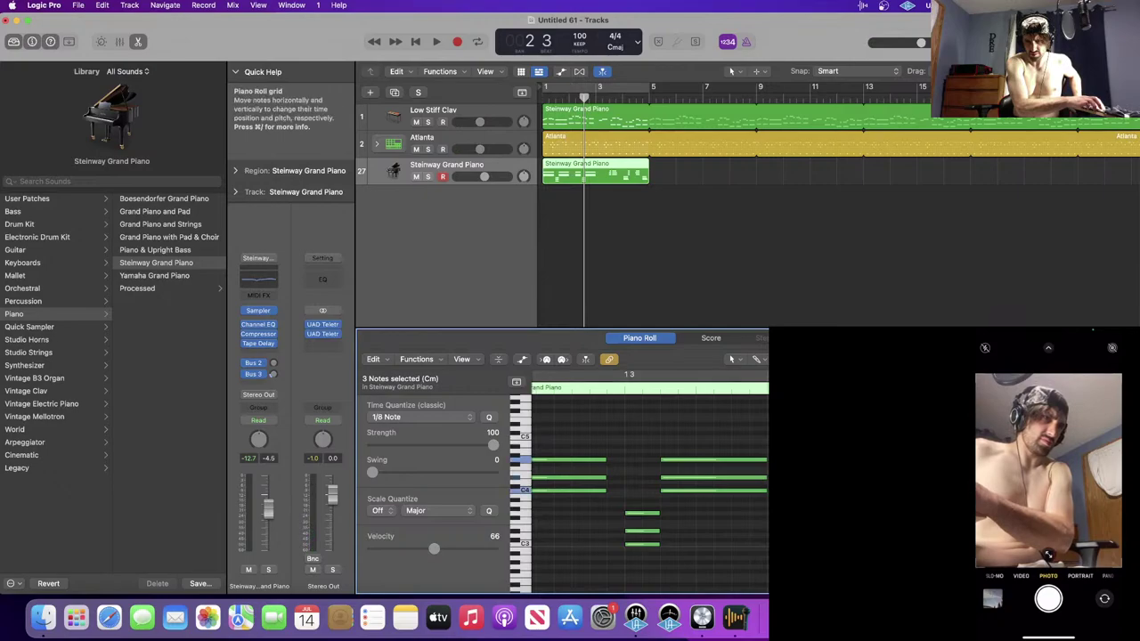
# - Add three more C4, E♭4 and G4 chord hits after the shortened bar 2 chord, filling the gap before beat 3
pyautogui.click(788, 509)
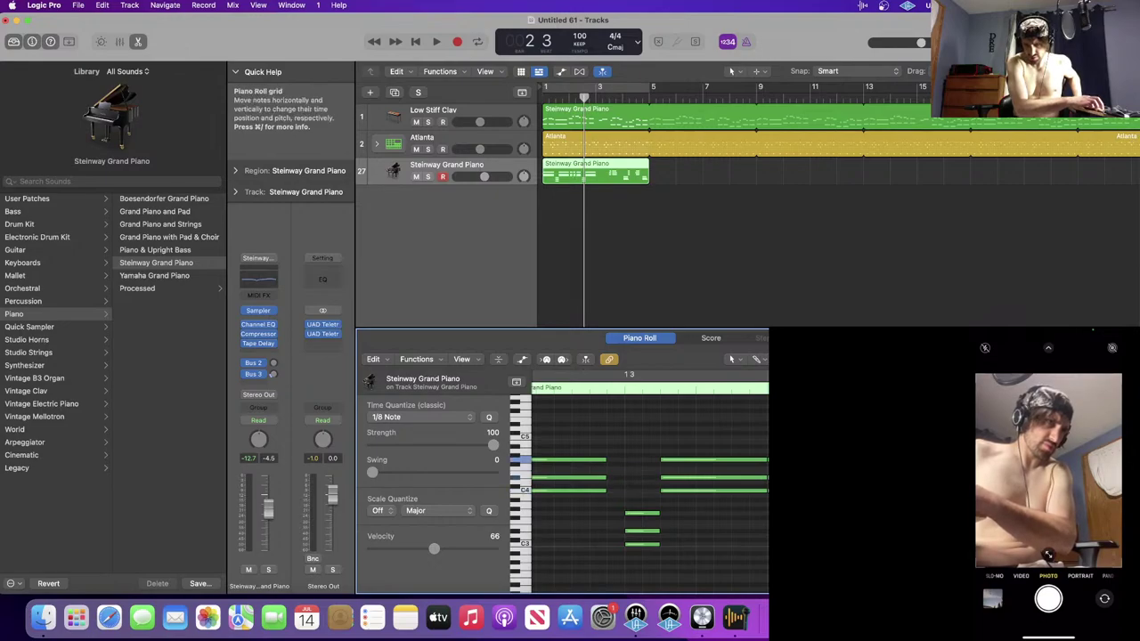
pyautogui.moveTo(792, 509); pyautogui.dragTo(777, 450)
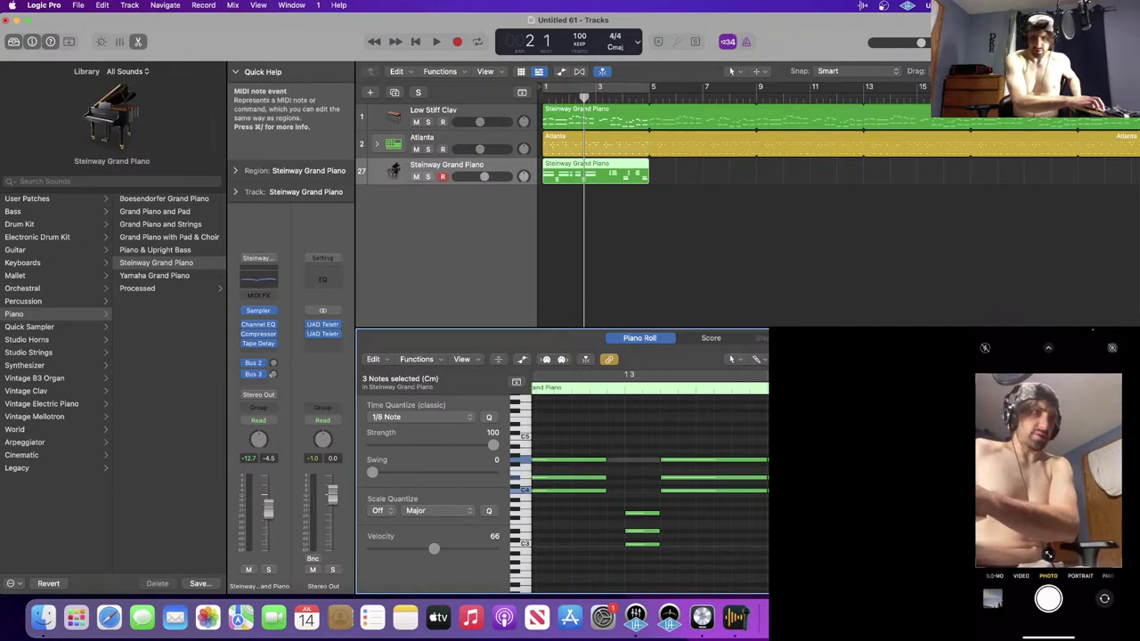
pyautogui.click(792, 516)
# - Set a cycle range around bar 2, then audition it with the Steinway Grand Piano track soloed
pyautogui.hscroll(4, 793, 516)
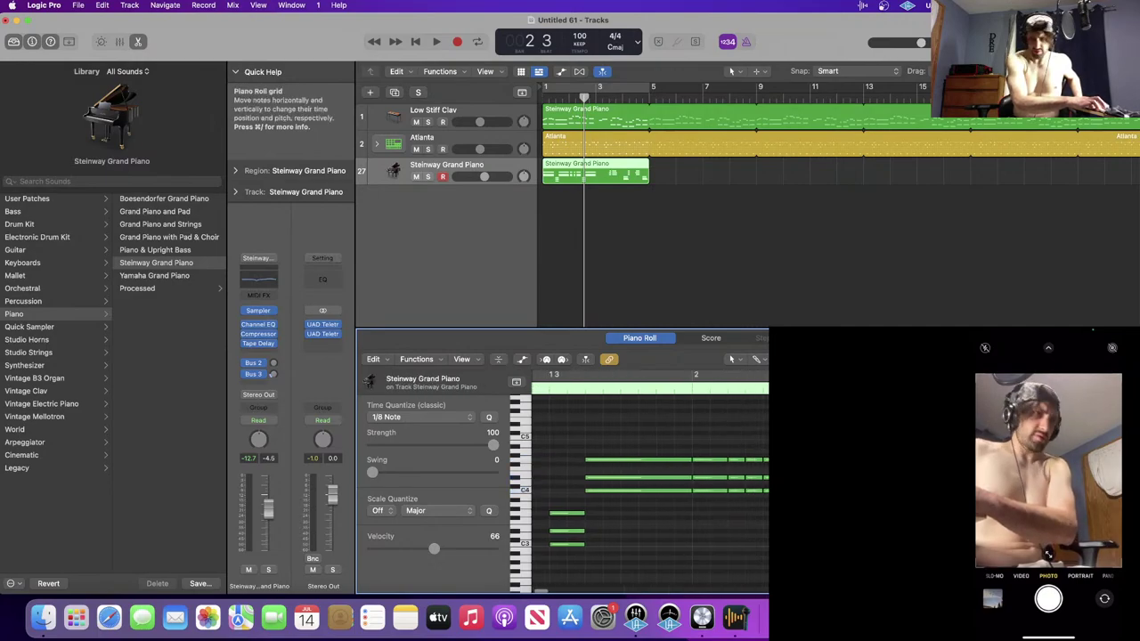
pyautogui.hscroll(5, 650, 480)
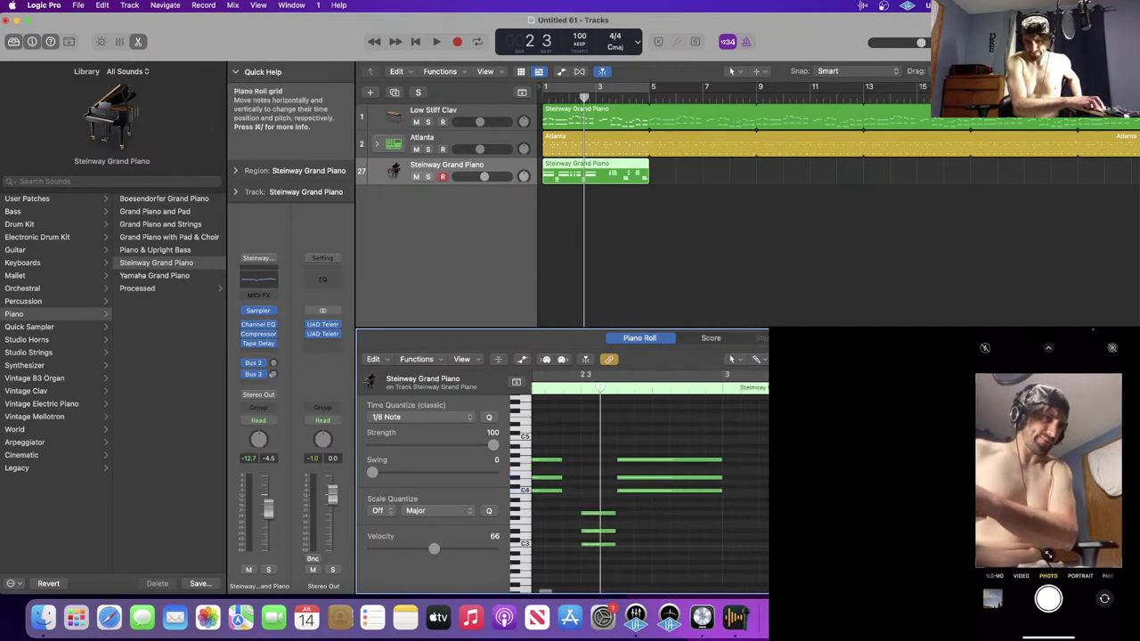
pyautogui.hscroll(-4, 630, 392)
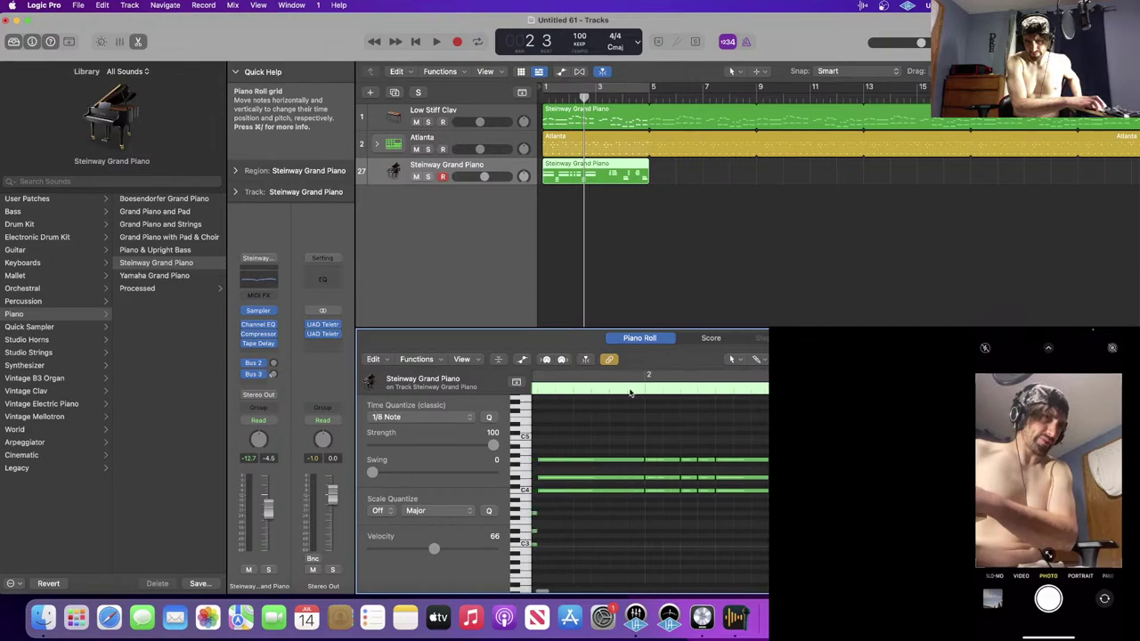
pyautogui.moveTo(627, 385); pyautogui.dragTo(765, 385)
pyautogui.press('space')
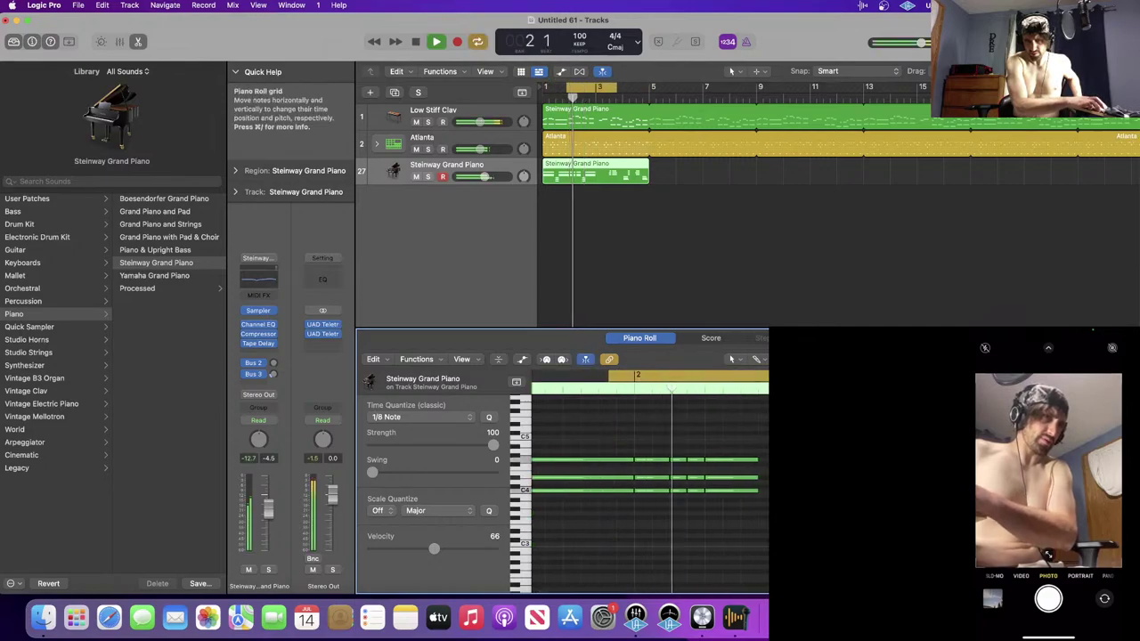
pyautogui.press('s')
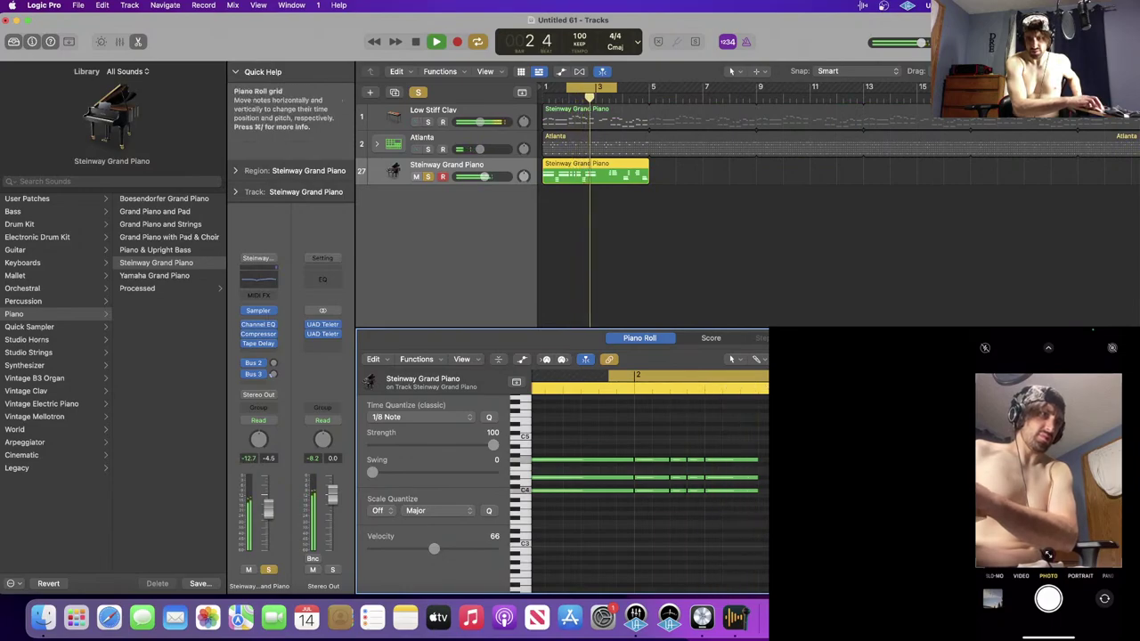
pyautogui.press('space')
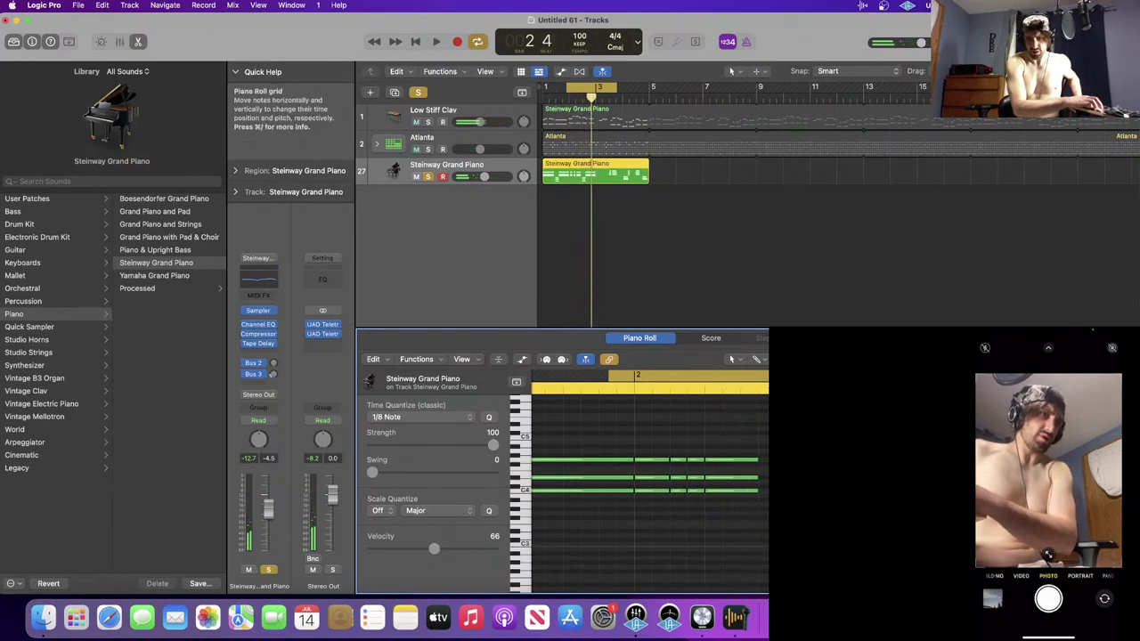
# - Add a low C minor chord of G3, E♭3 and C3 just before beat 3 of bar 2, removing the misplaced lowest note
pyautogui.keyDown('super'); pyautogui.click(766, 514); pyautogui.keyUp('super')
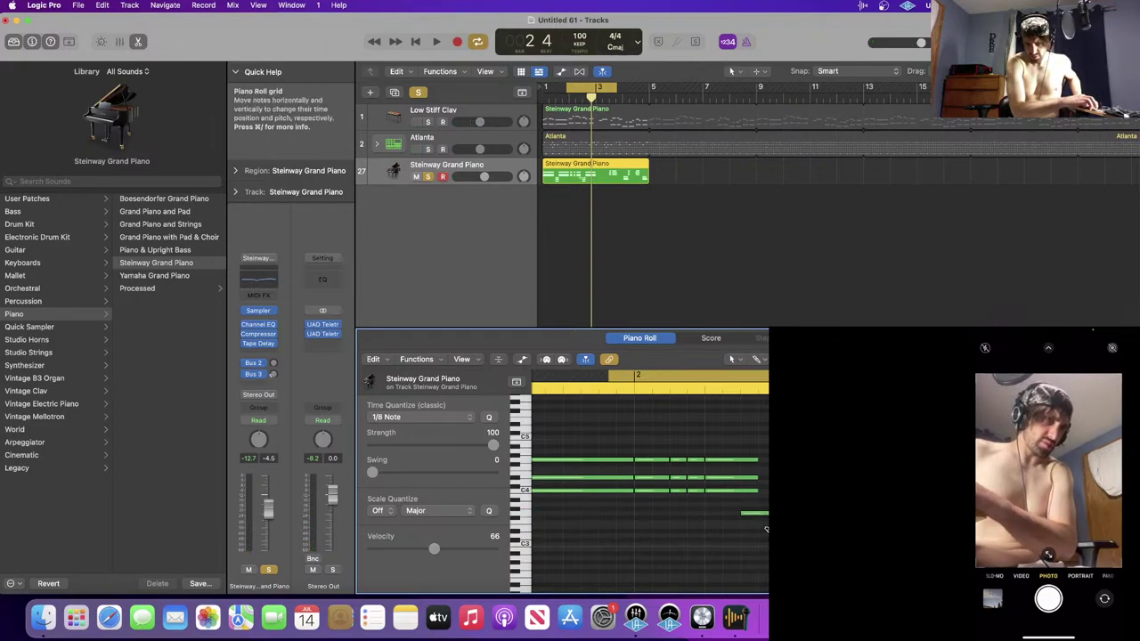
pyautogui.click(765, 526)
pyautogui.press('super+z')
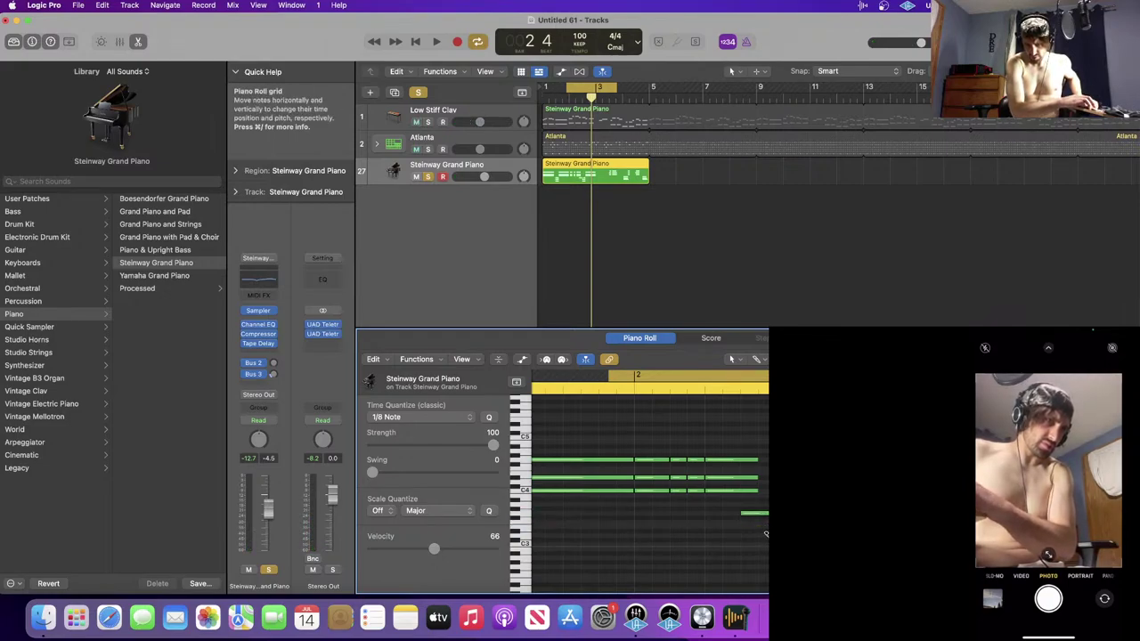
pyautogui.click(764, 532)
pyautogui.click(764, 550)
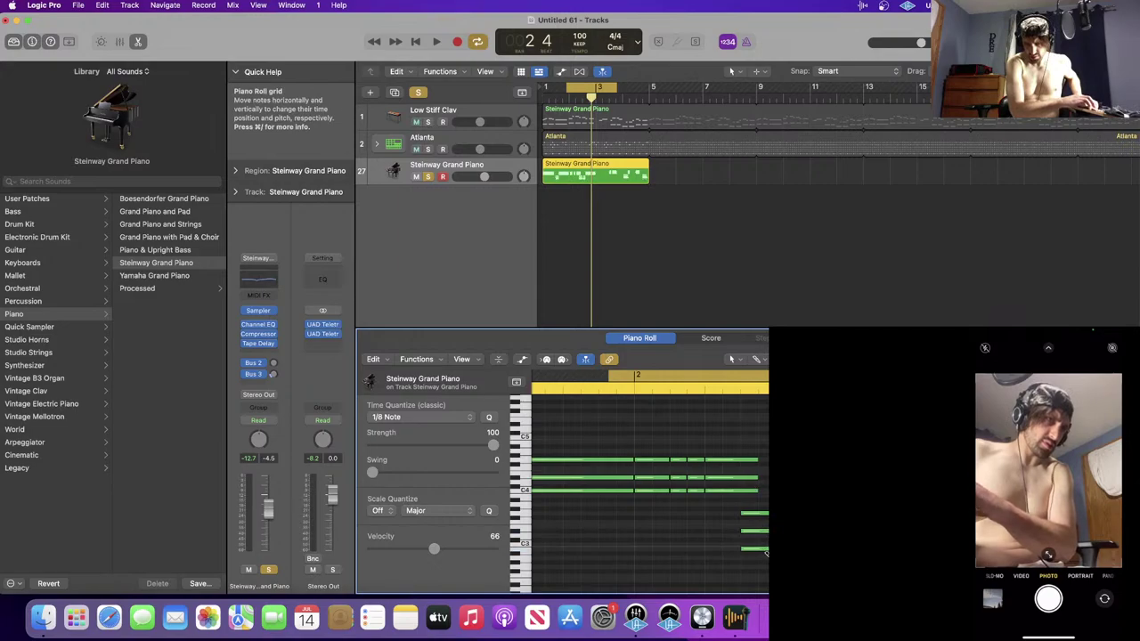
pyautogui.press('Delete')
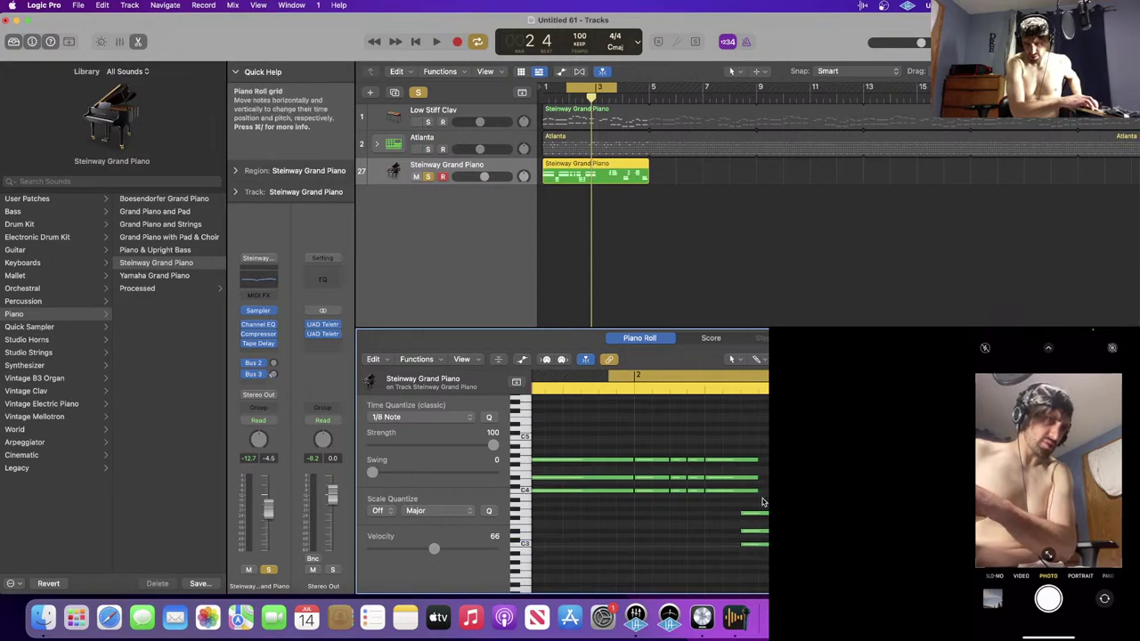
# - Select the newly added low C minor chord in bar 2 and shift it slightly closer to beat 3
pyautogui.moveTo(764, 561); pyautogui.dragTo(778, 511)
pyautogui.hscroll(-1, 775, 513)
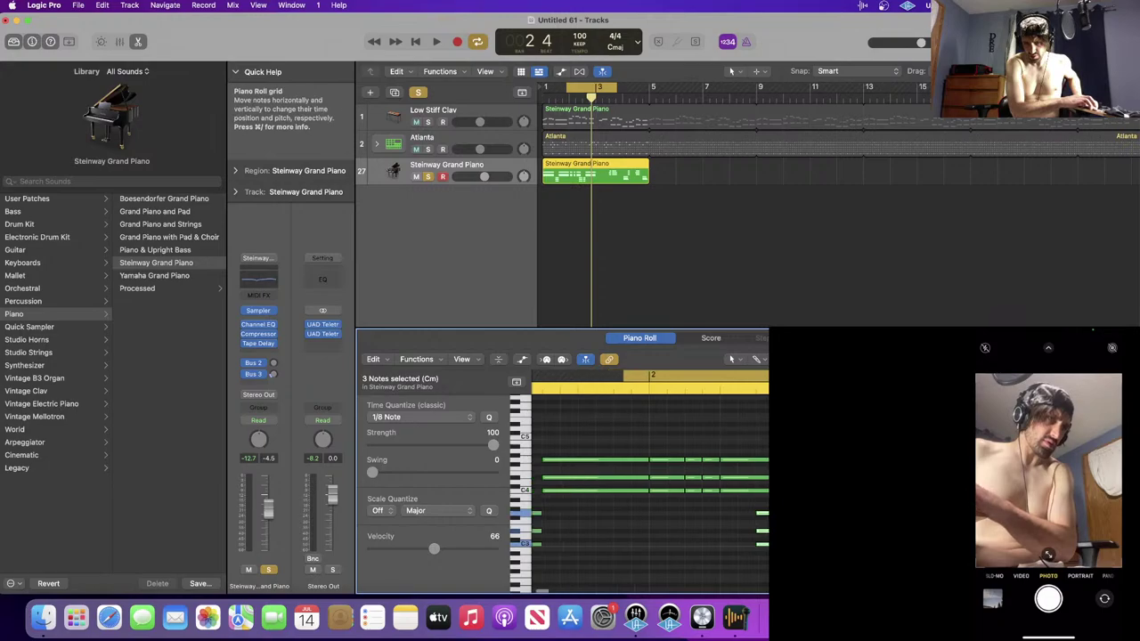
pyautogui.hscroll(-4, 774, 513)
pyautogui.hscroll(2, 774, 513)
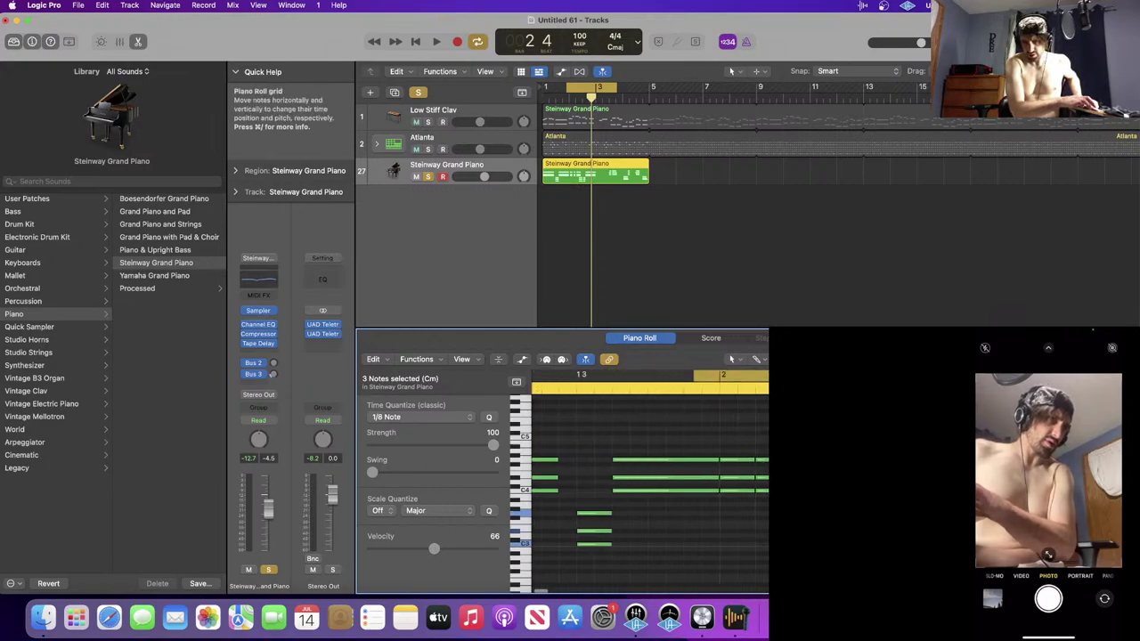
pyautogui.moveTo(773, 500); pyautogui.dragTo(787, 452)
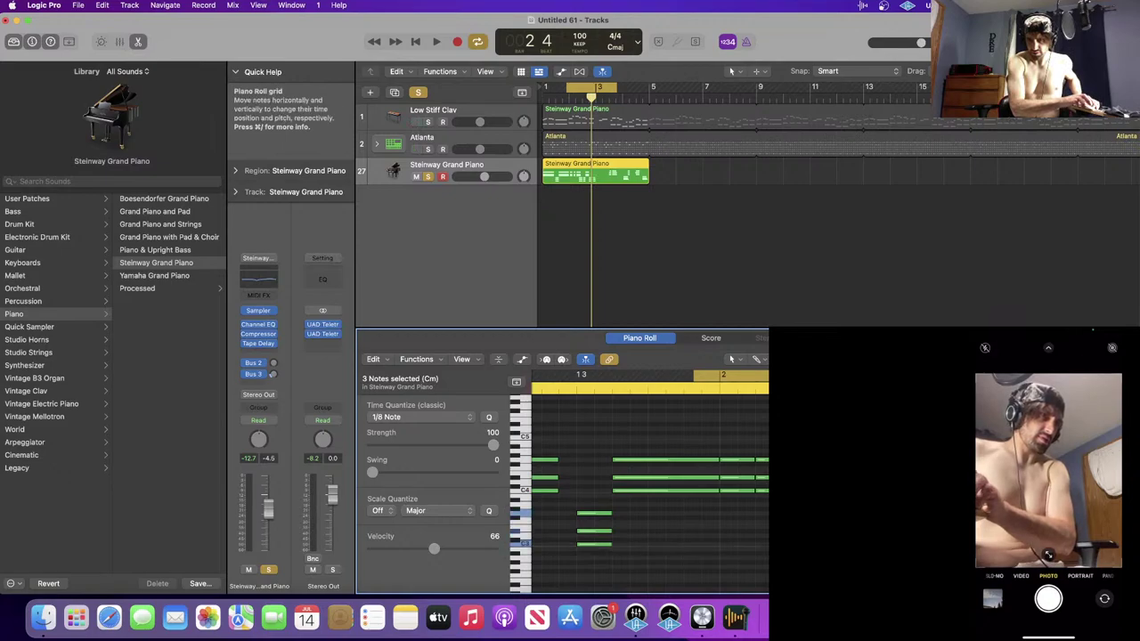
pyautogui.click(643, 529)
pyautogui.hscroll(-4, 650, 495)
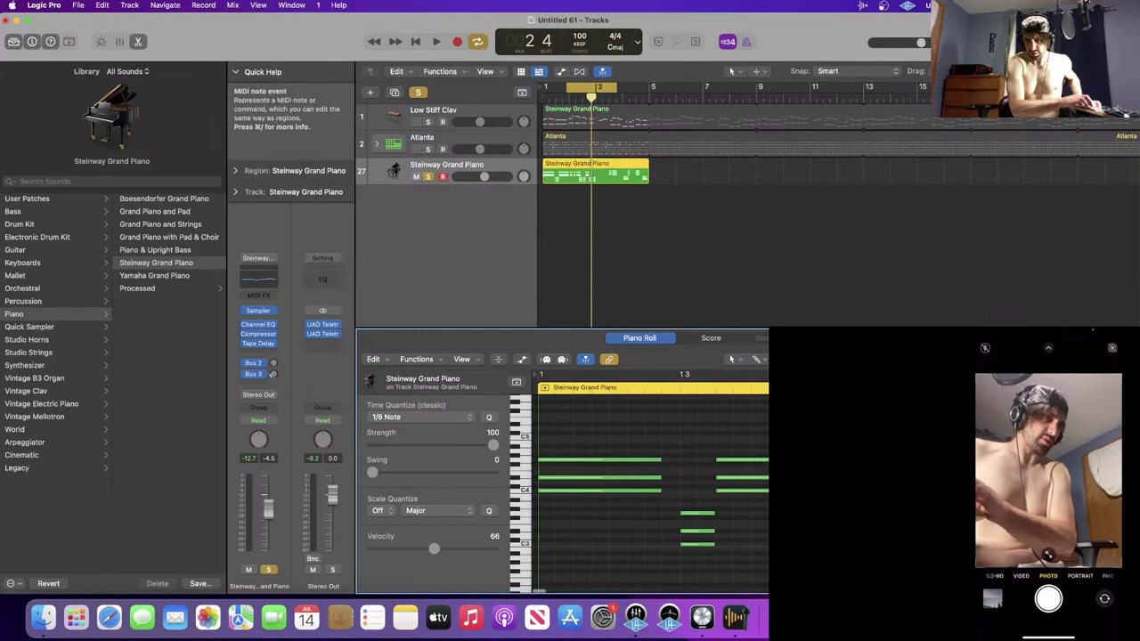
pyautogui.moveTo(672, 504); pyautogui.dragTo(712, 553)
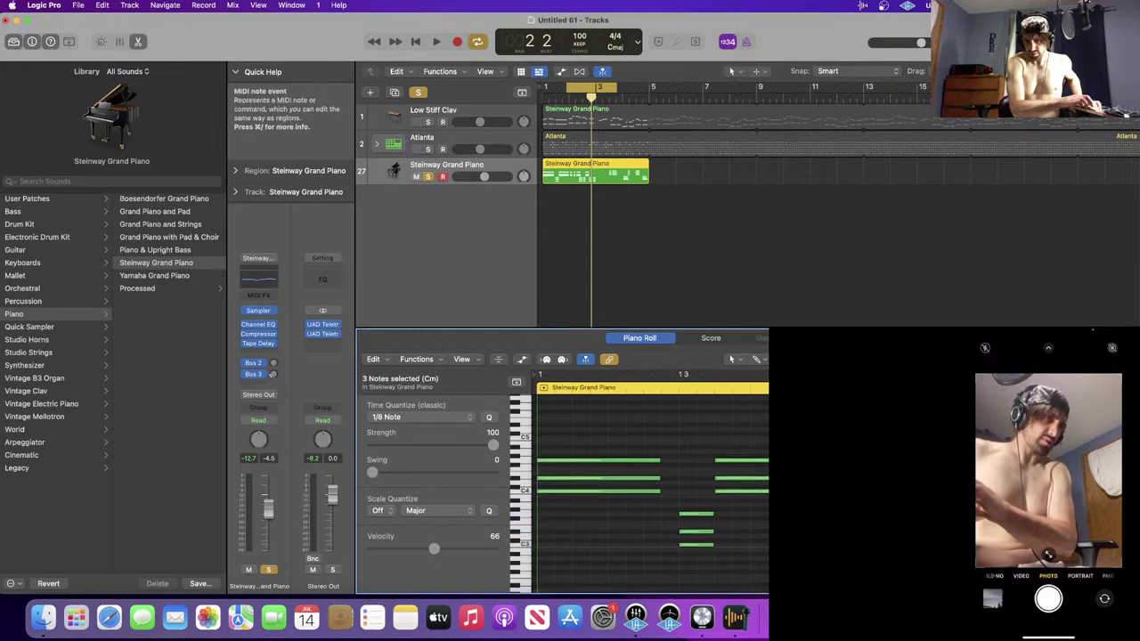
pyautogui.click(828, 525)
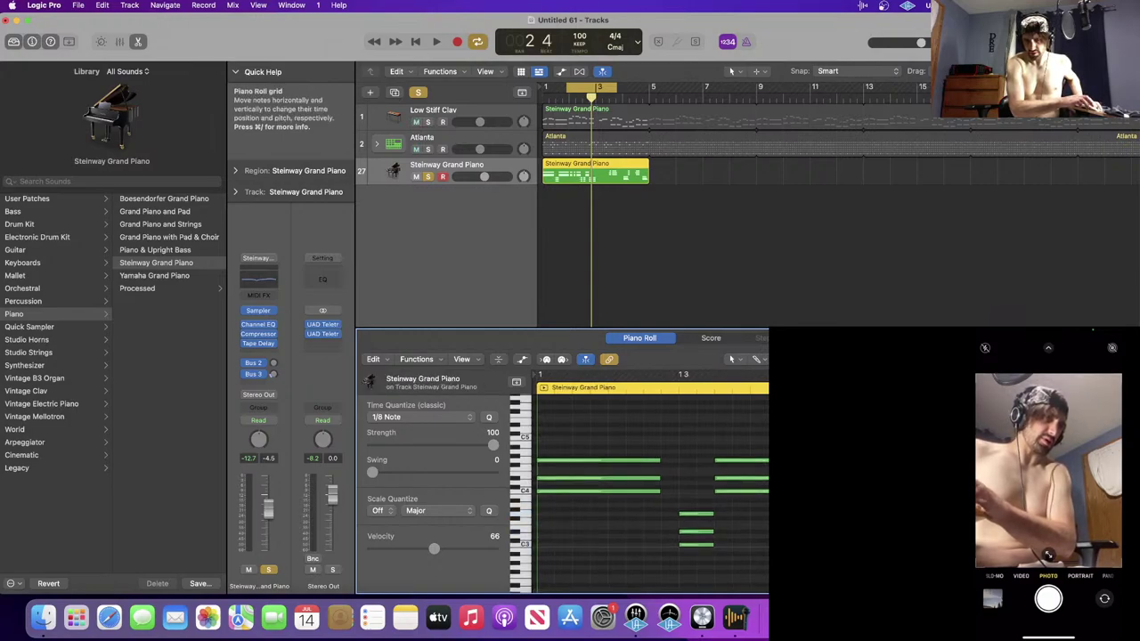
# - Play the piano part from the beginning through the low chords in bar 2
pyautogui.press('Return')
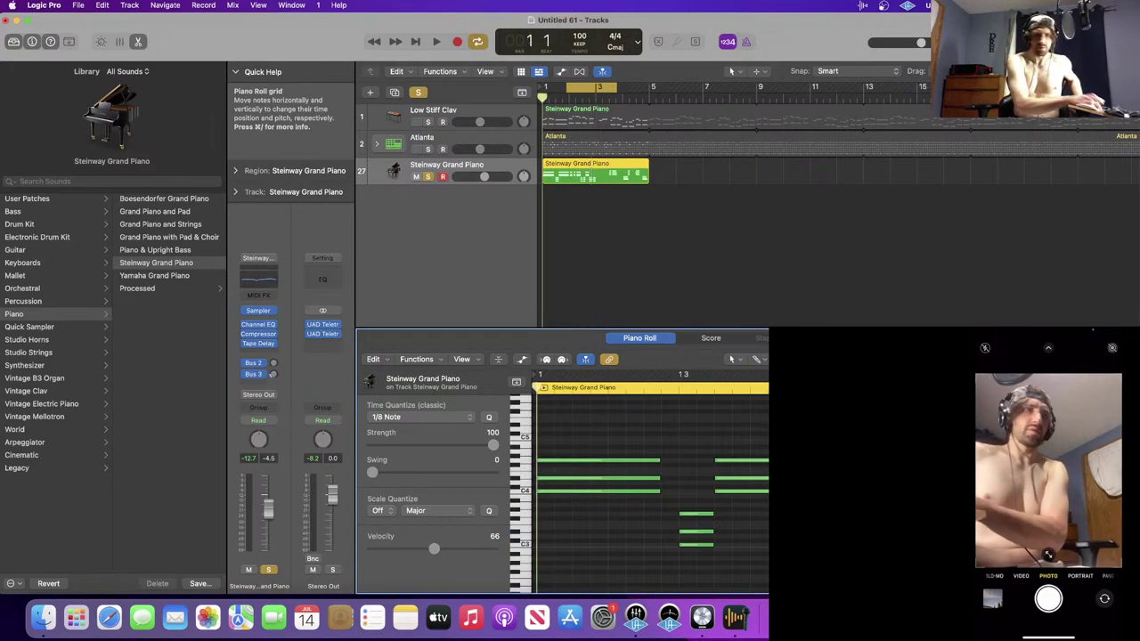
pyautogui.press('space')
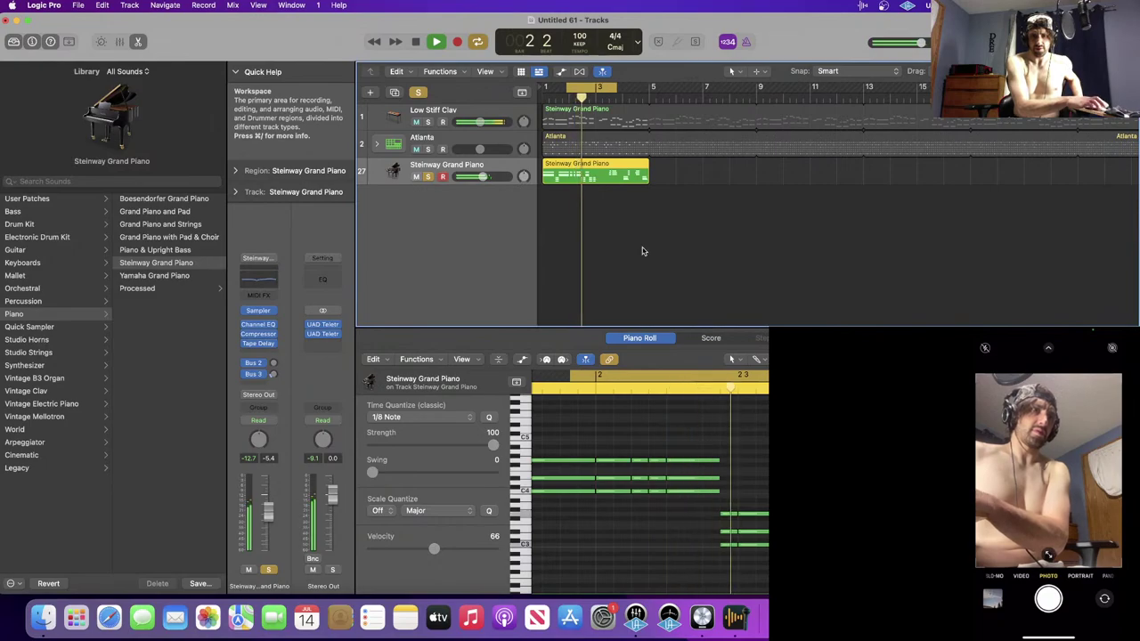
pyautogui.press('space')
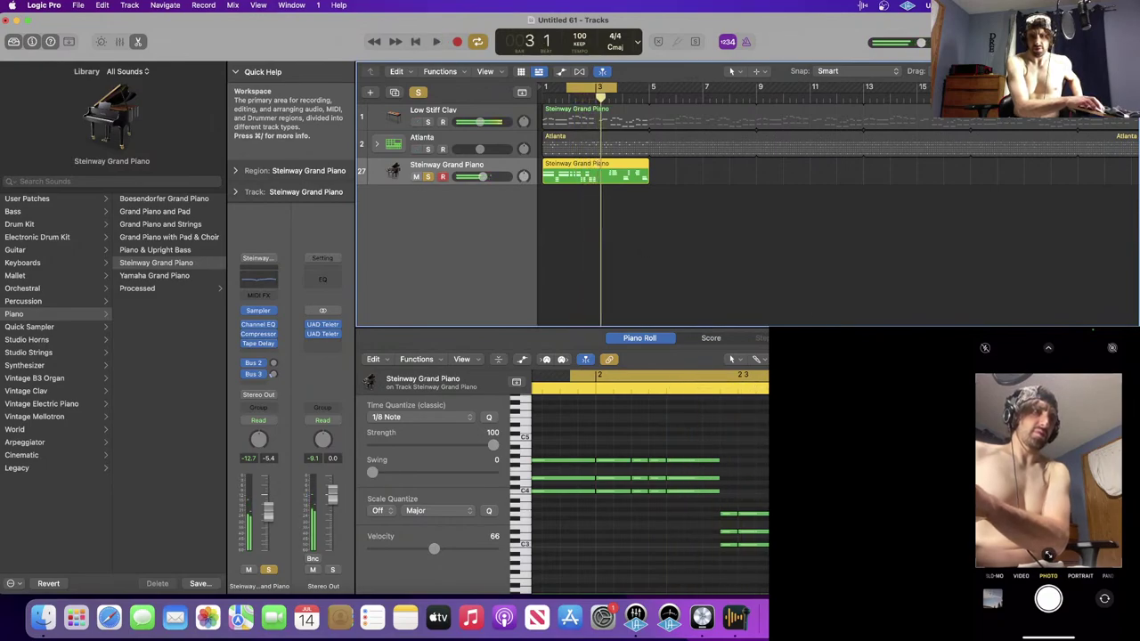
# - Clear the short low C minor chord from just before beat 3 of bar 2 and play the result
pyautogui.moveTo(733, 508); pyautogui.dragTo(732, 554)
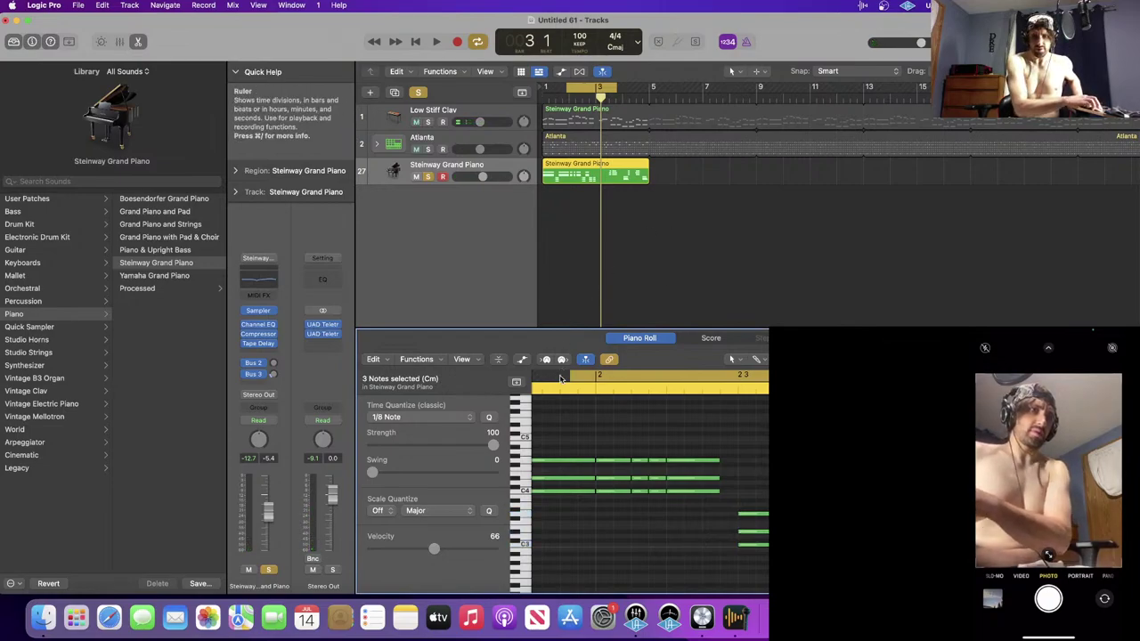
pyautogui.press('space')
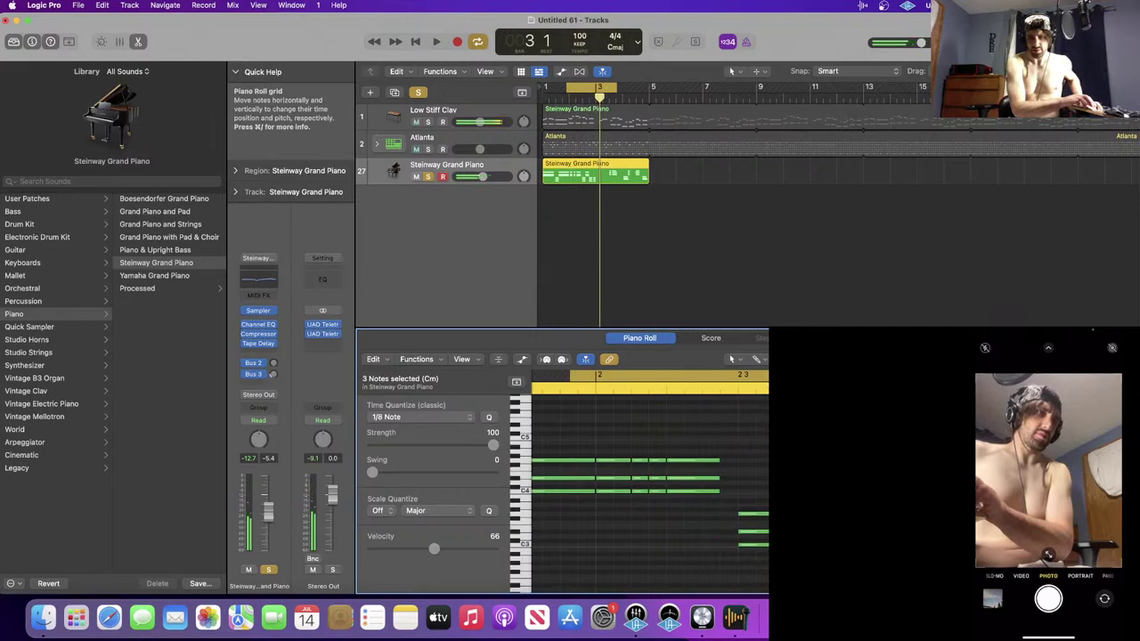
# - Set a cycle range over bars 1 and 2 and audition the chord pattern several times
pyautogui.hscroll(-5, 792, 445)
pyautogui.moveTo(807, 378); pyautogui.dragTo(521, 394)
pyautogui.press('space')
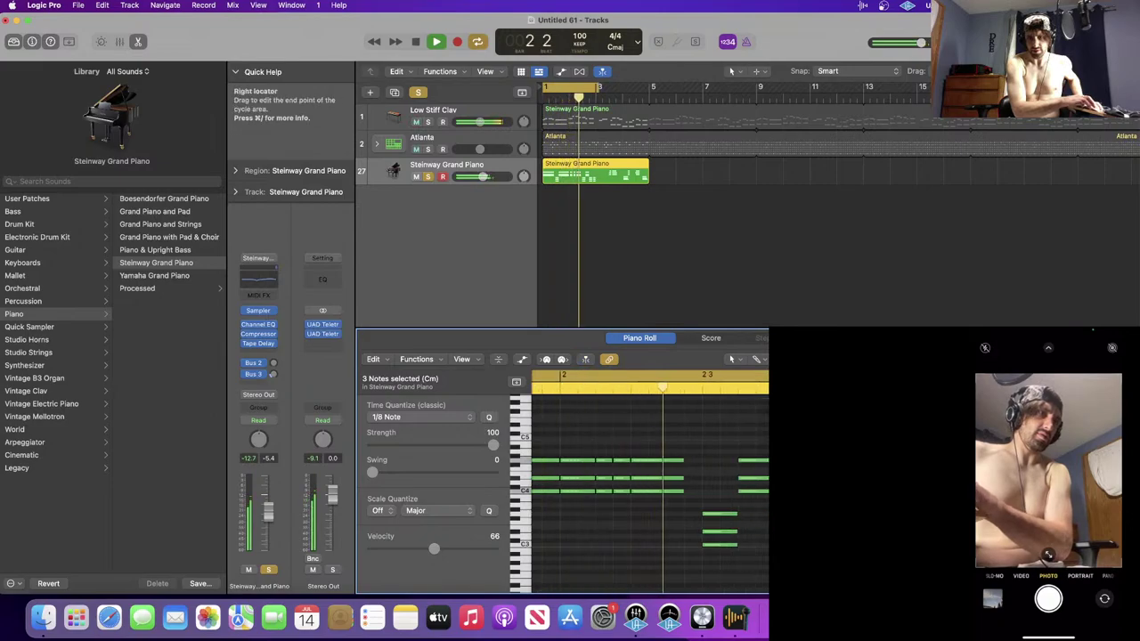
pyautogui.press('space')
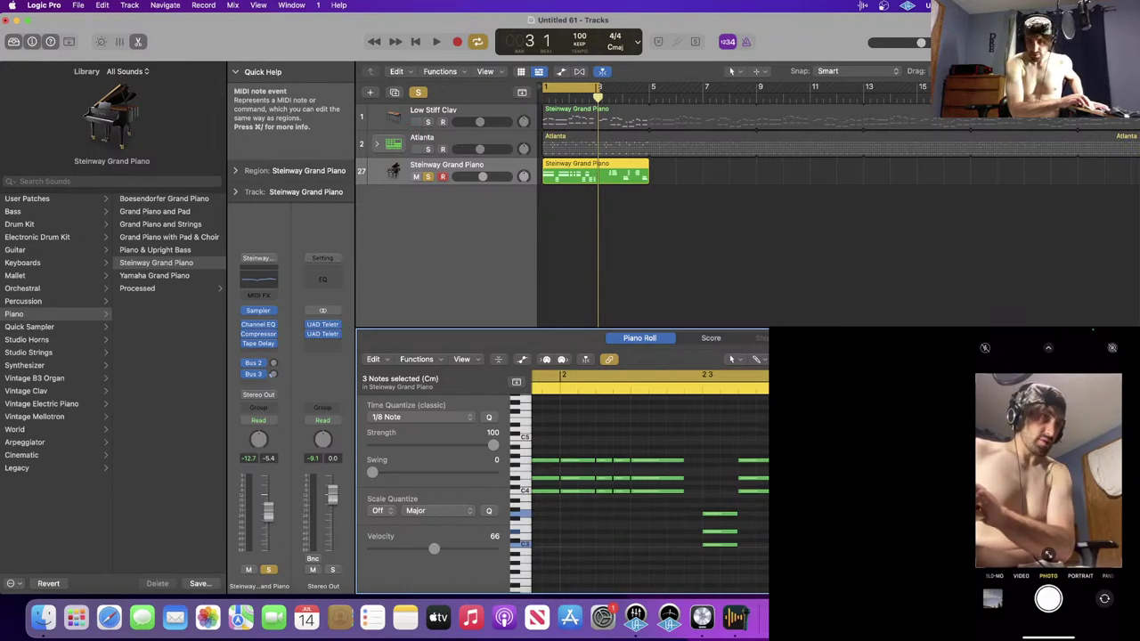
pyautogui.click(782, 502)
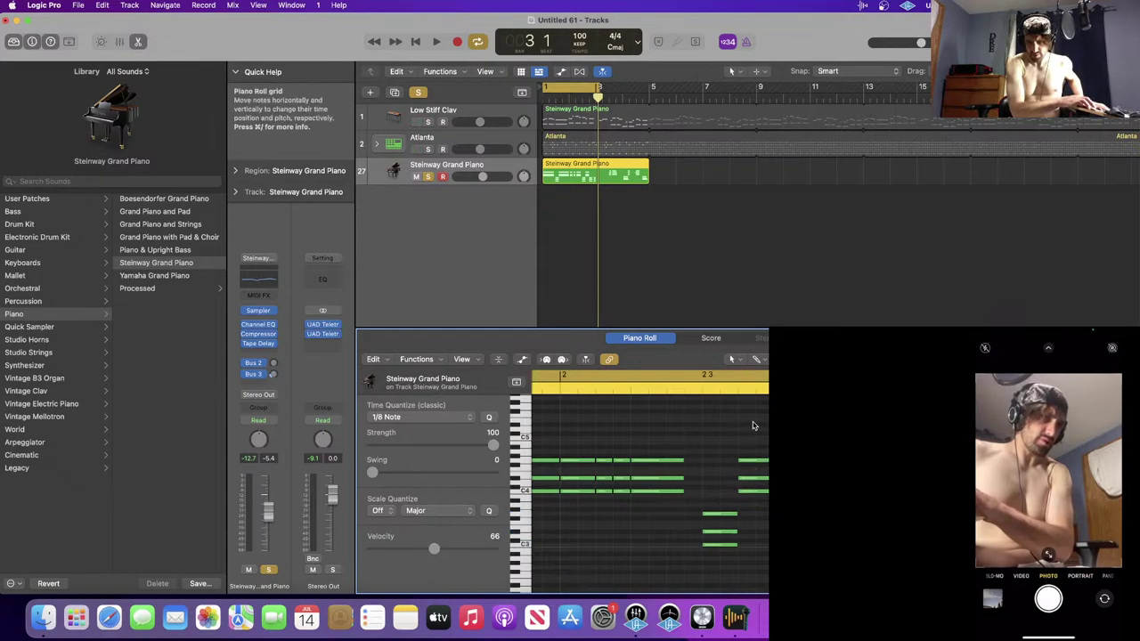
pyautogui.press('space')
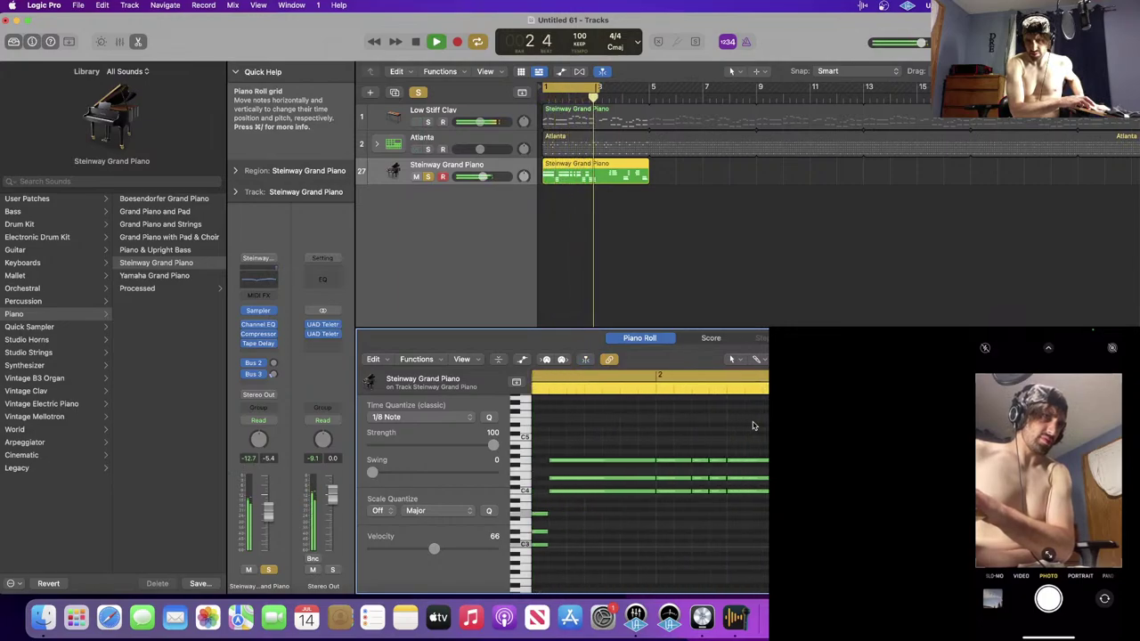
pyautogui.press('space')
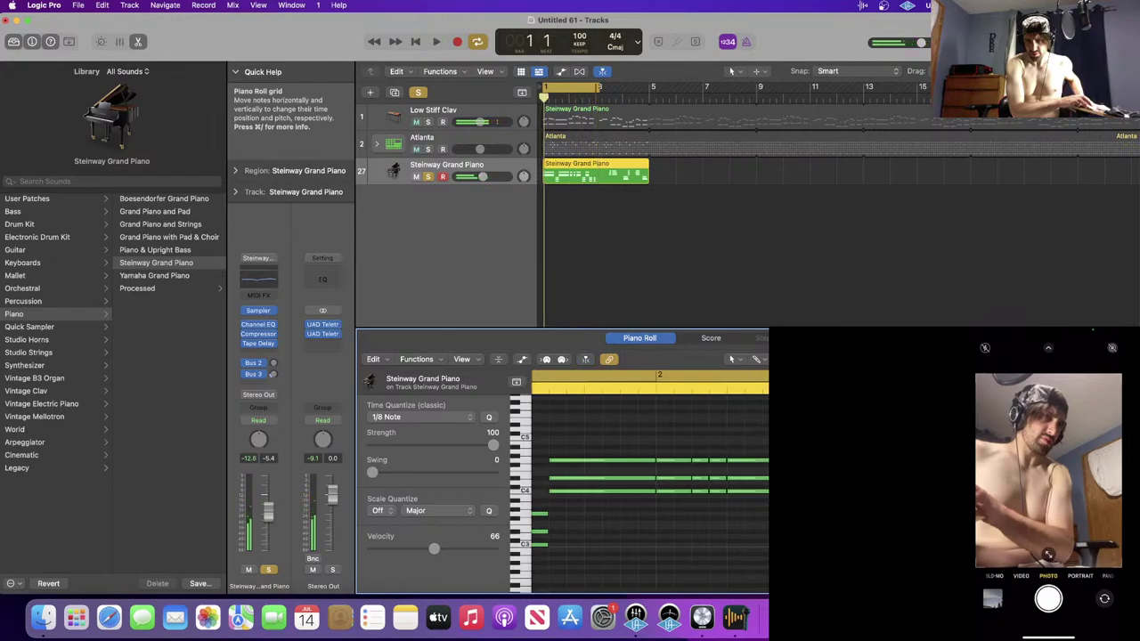
pyautogui.press('space')
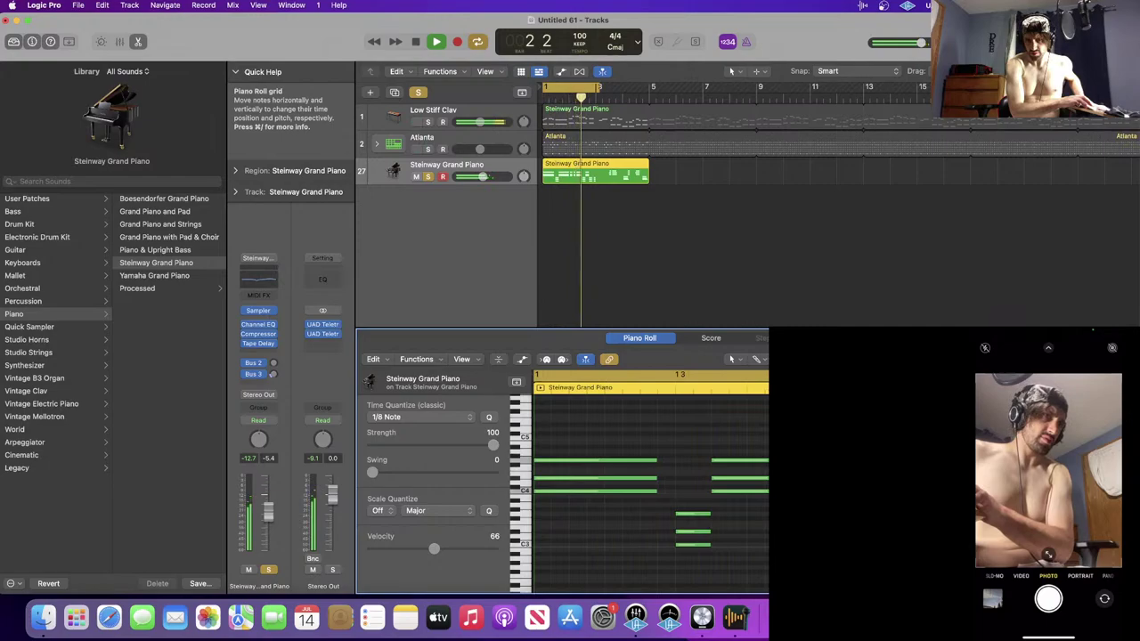
pyautogui.press('space')
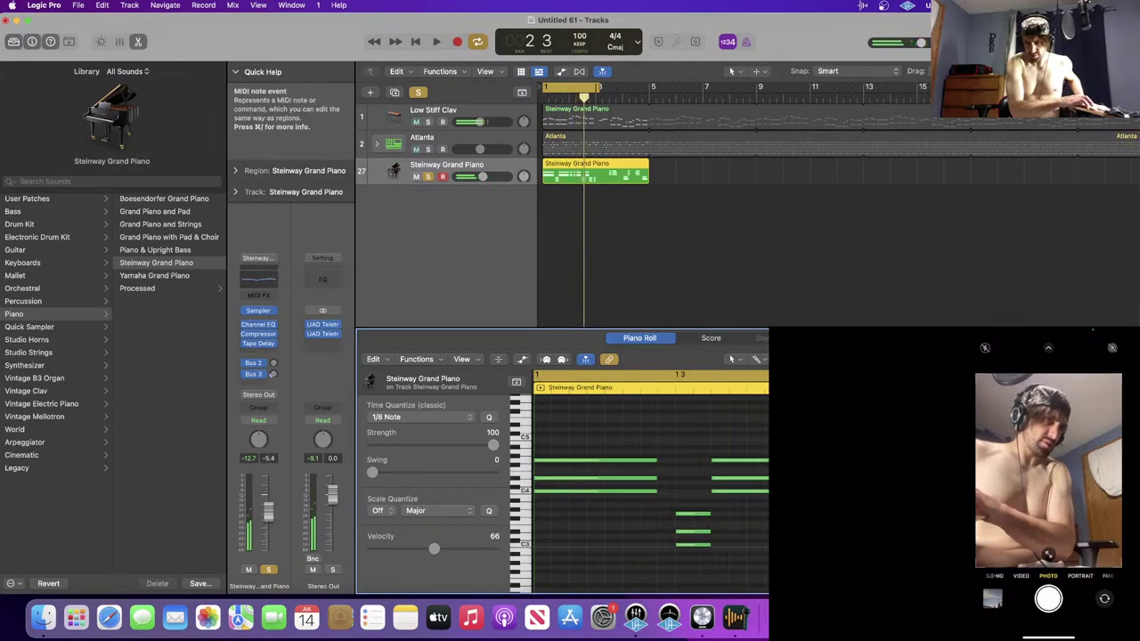
# - Extend the start of the low chord slightly ahead of beat 3 in bar 2 and audition it with a cycle from just before bar 2
pyautogui.moveTo(917, 504); pyautogui.dragTo(974, 550)
pyautogui.click(946, 545)
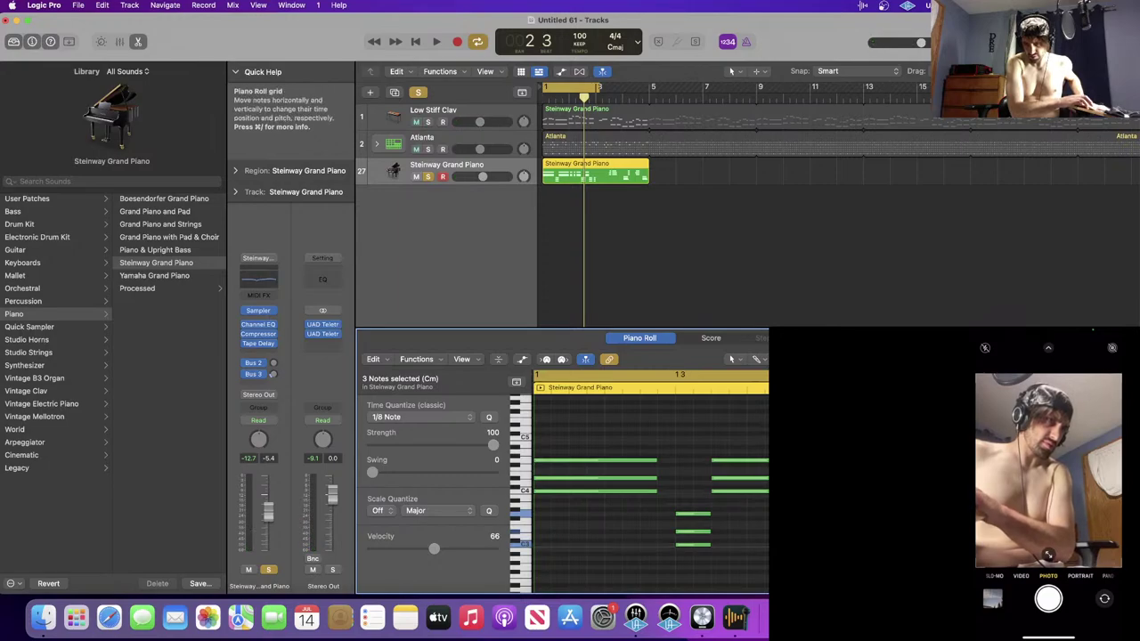
pyautogui.moveTo(757, 373); pyautogui.dragTo(1040, 373)
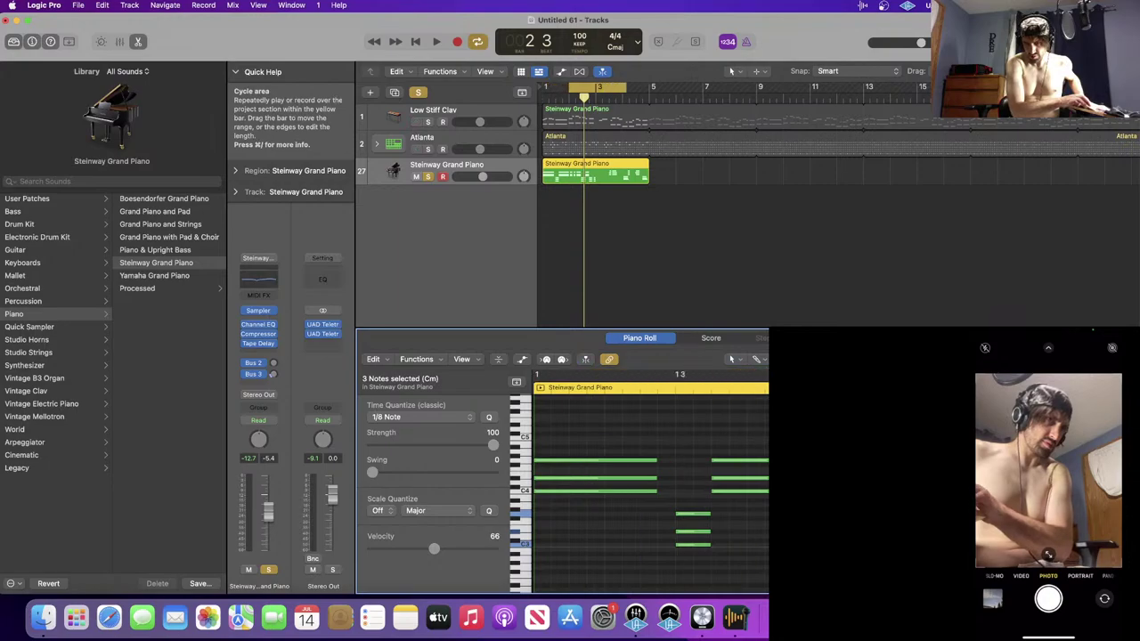
pyautogui.press('space')
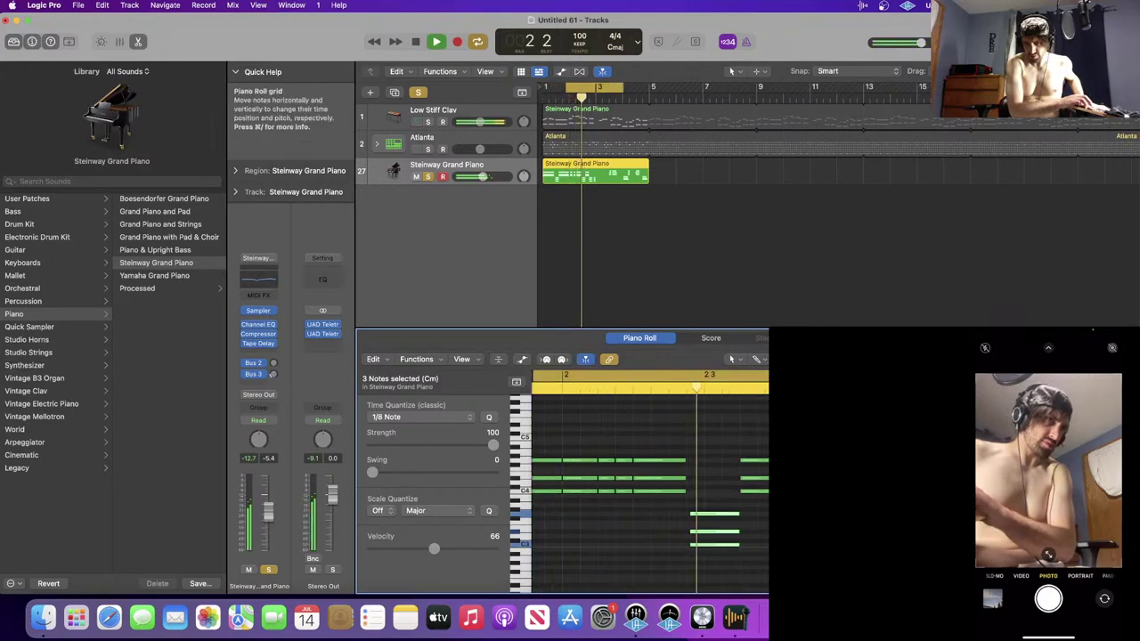
pyautogui.press('space')
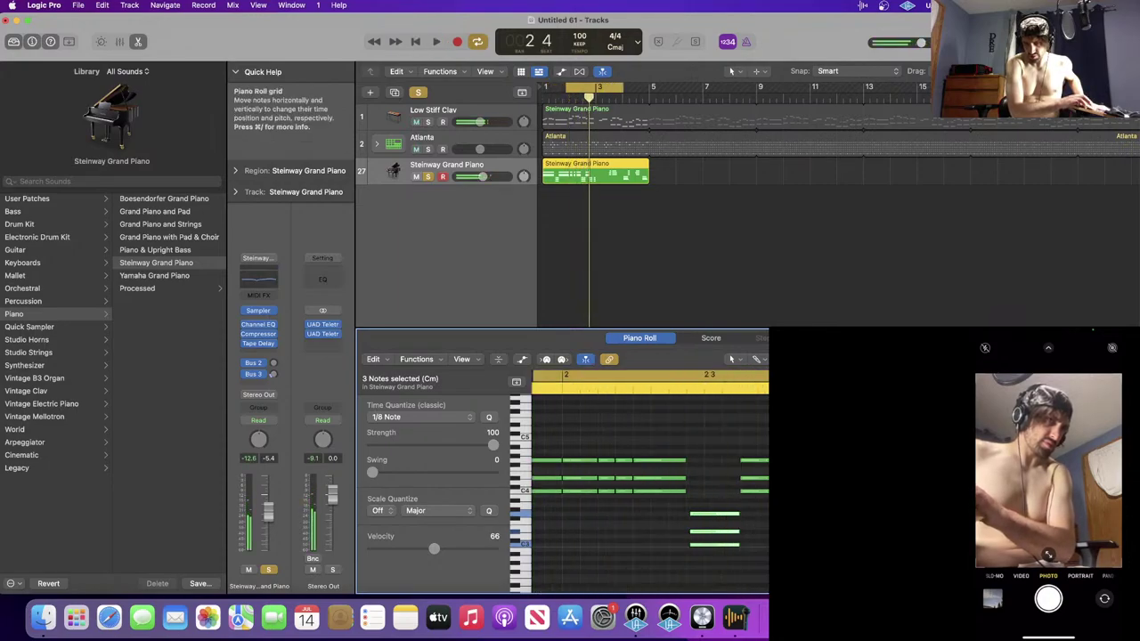
pyautogui.press('space')
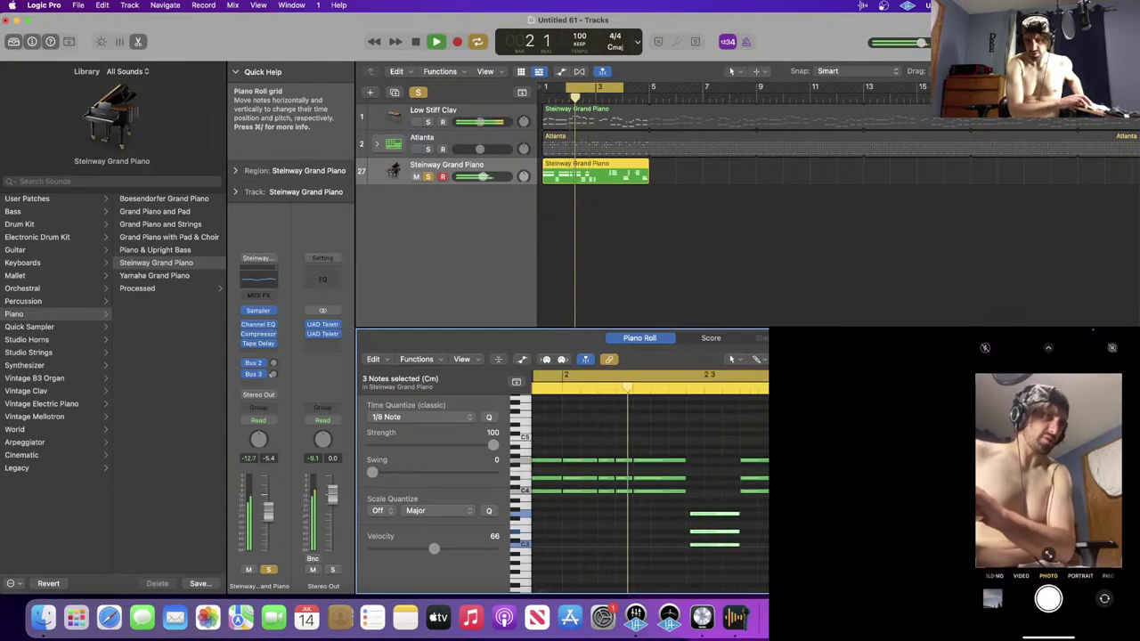
pyautogui.press('space')
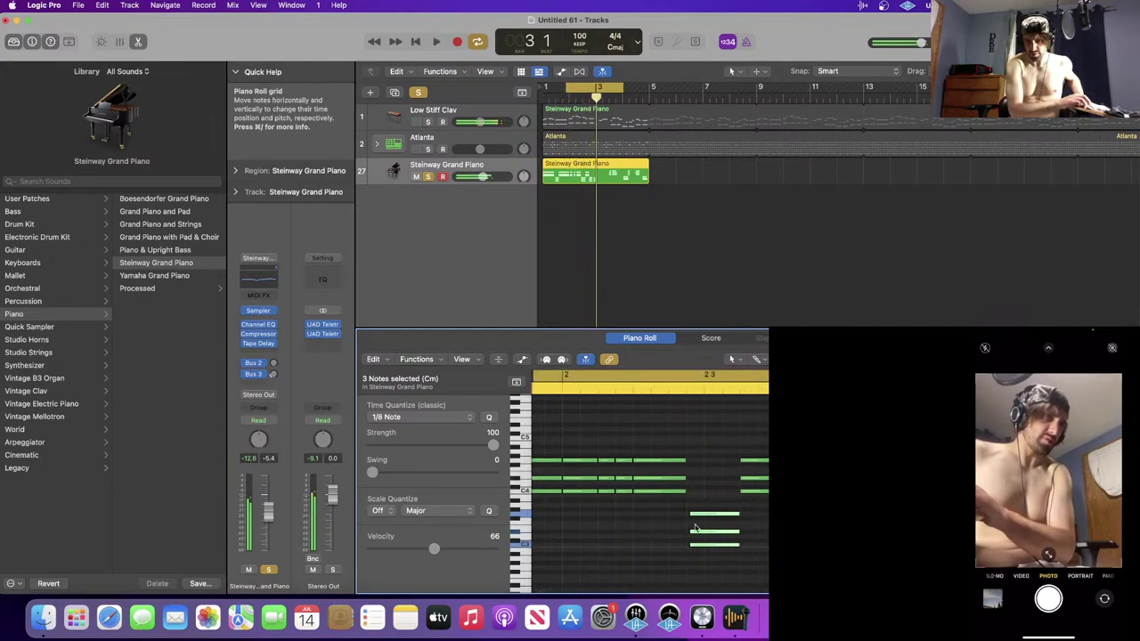
# - Shorten the end of the low chord around beat 3 of bar 2 and move the following C4, E♭4 and G4 chord earlier to meet it
pyautogui.moveTo(735, 515); pyautogui.dragTo(722, 513)
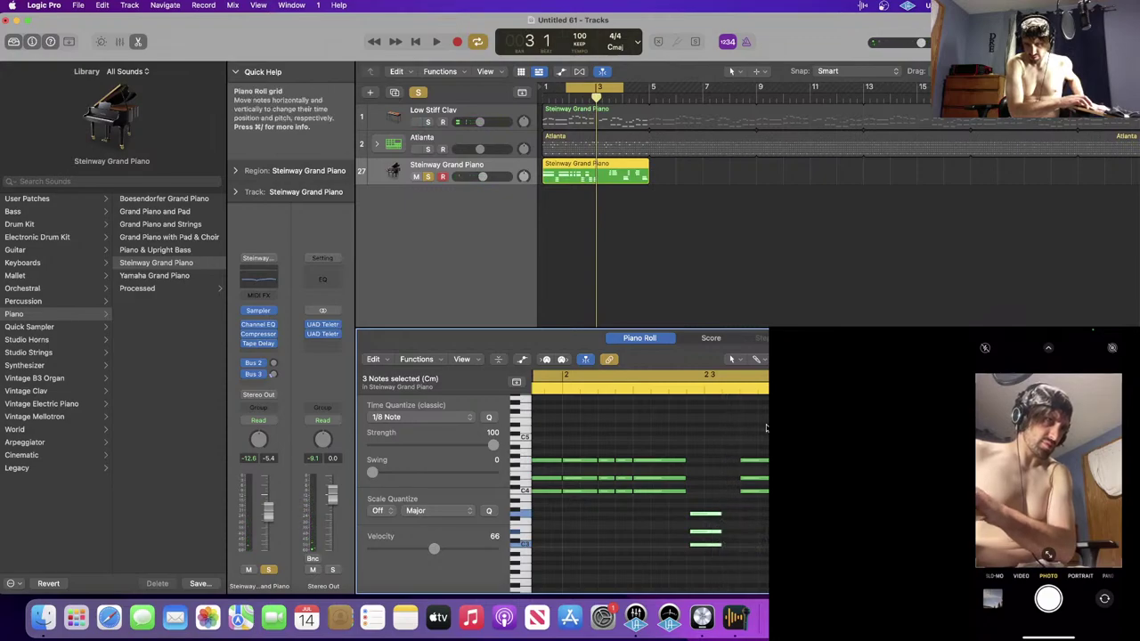
pyautogui.moveTo(755, 432); pyautogui.dragTo(738, 496)
pyautogui.click(748, 524)
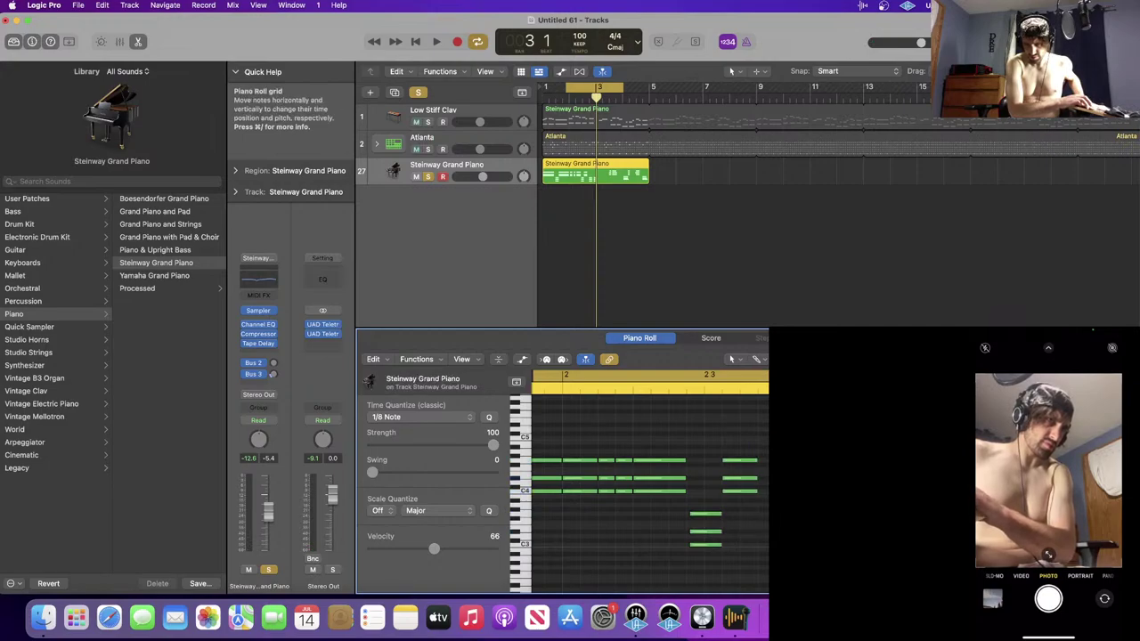
# - Move the next low C minor chord in bar 2 earlier so it directly follows the shifted C4, E♭4 and G4 chord
pyautogui.moveTo(776, 500); pyautogui.dragTo(777, 545)
pyautogui.hotkey('alt', 'Up')
pyautogui.click(788, 562)
pyautogui.moveTo(793, 500); pyautogui.dragTo(854, 554)
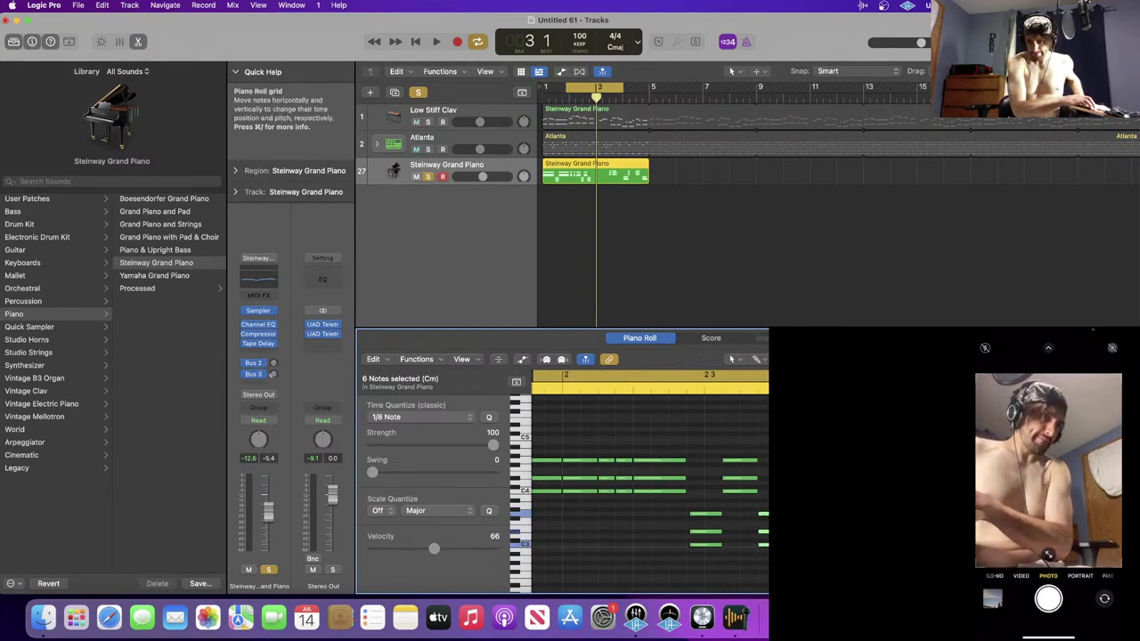
pyautogui.moveTo(778, 514); pyautogui.dragTo(812, 514)
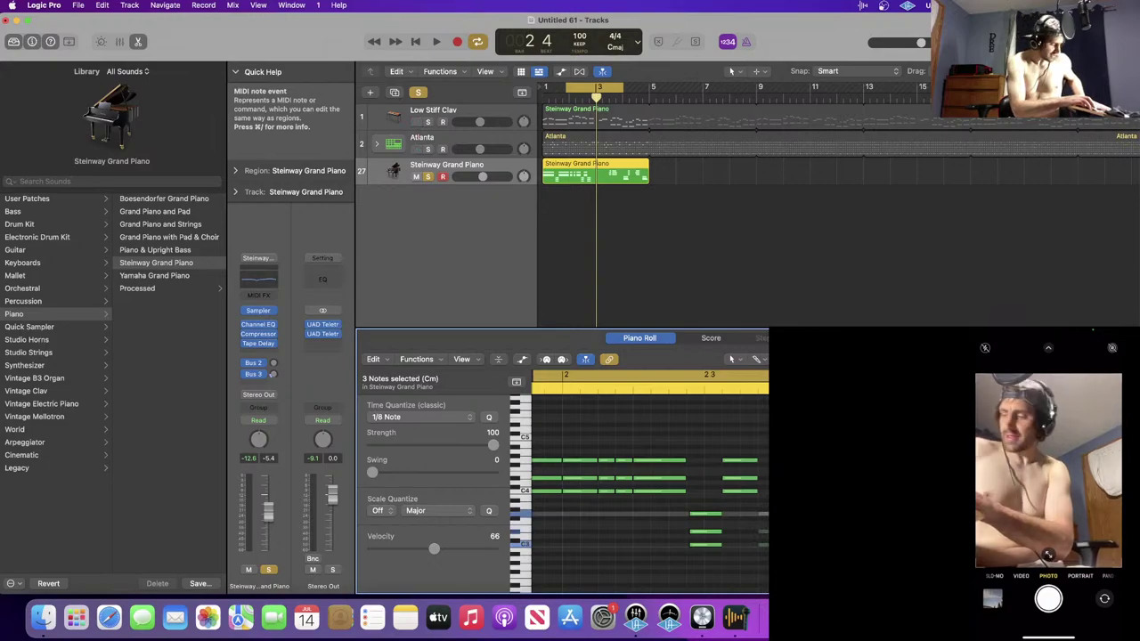
pyautogui.moveTo(812, 513); pyautogui.dragTo(812, 514)
pyautogui.click(817, 561)
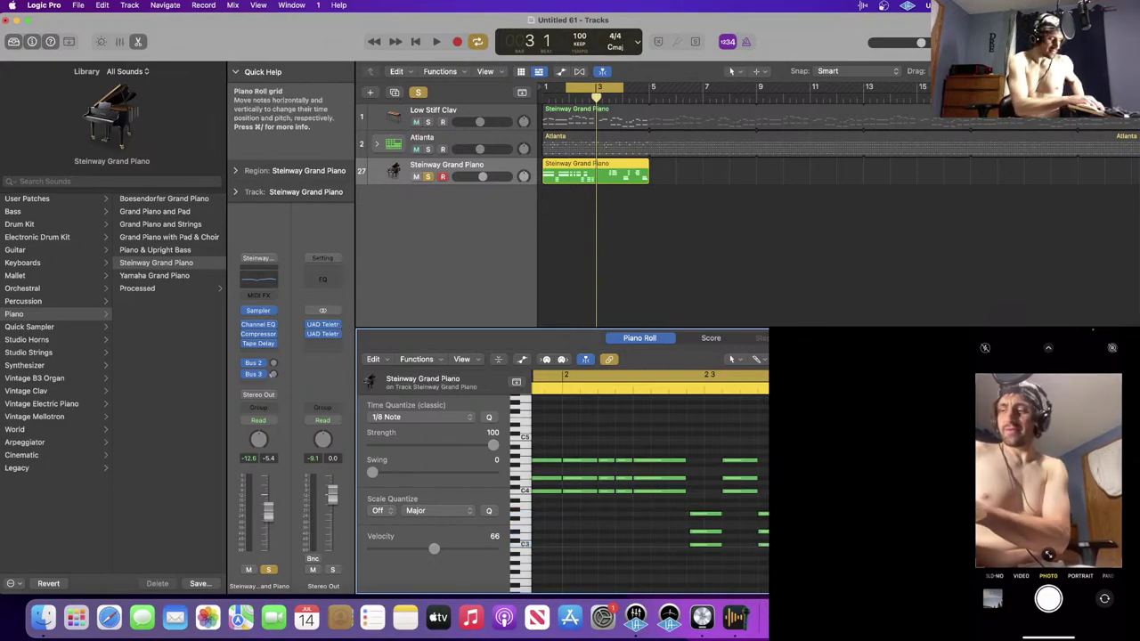
# - Audition the pattern and shorten the end of the C4, E♭4 and G4 chord just before beat 3 of bar 2
pyautogui.press('space')
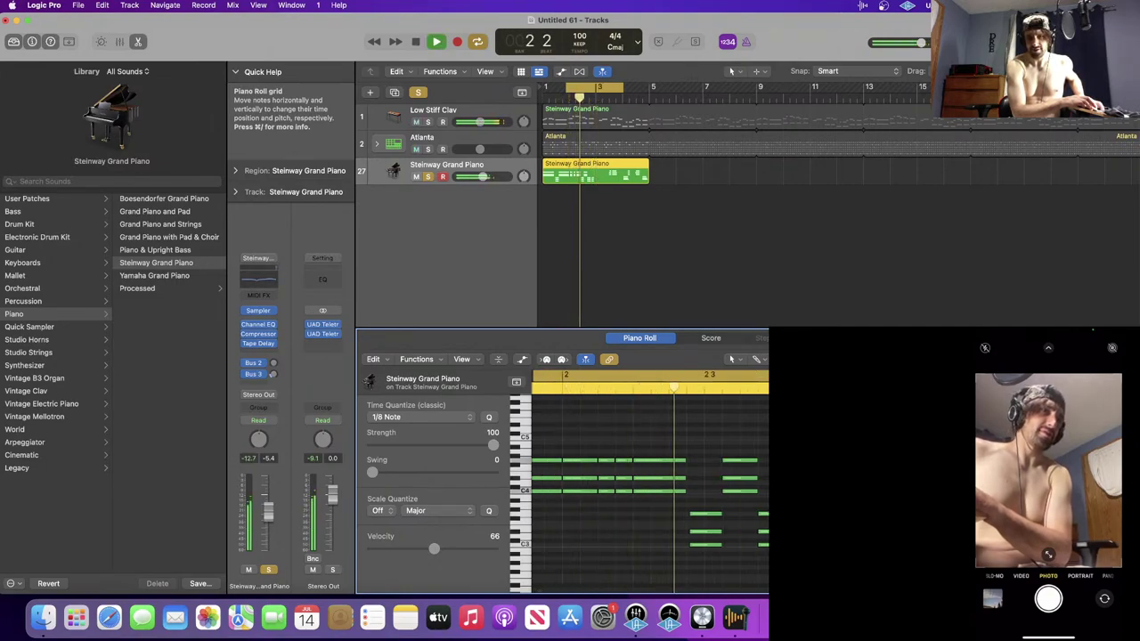
pyautogui.moveTo(668, 449); pyautogui.dragTo(669, 515)
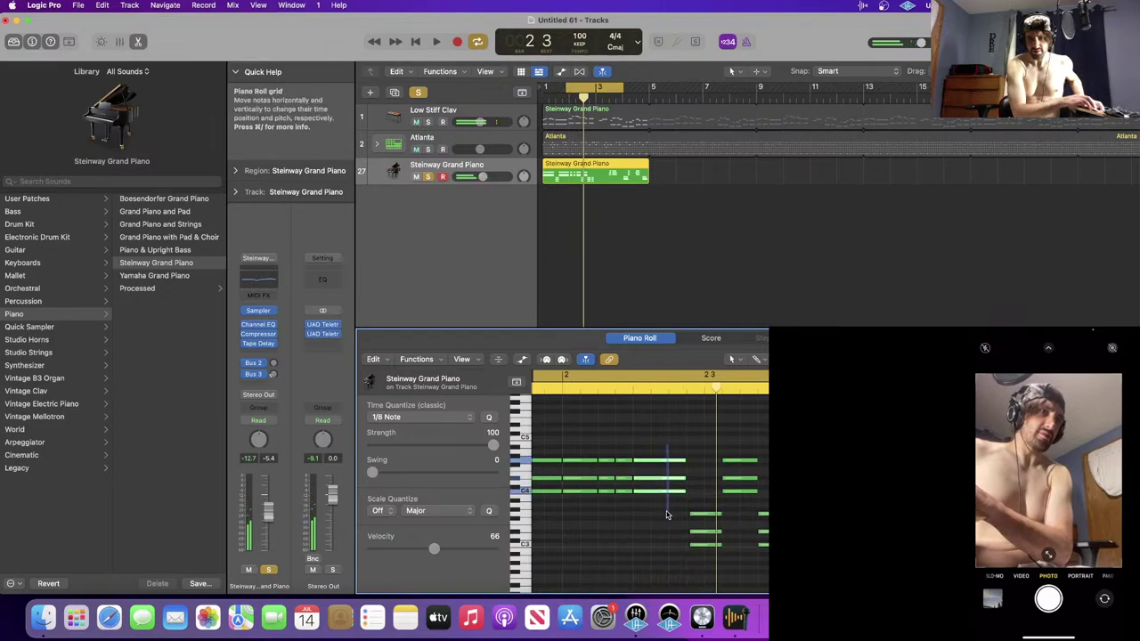
pyautogui.moveTo(685, 460); pyautogui.dragTo(769, 563)
pyautogui.press('space')
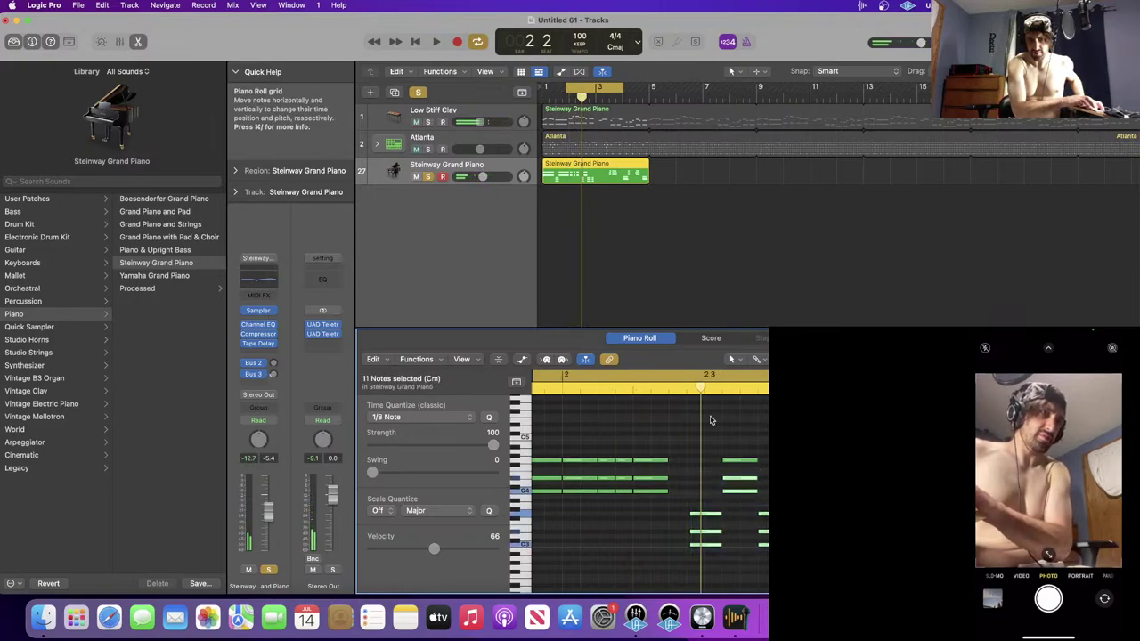
# - Move the chords following the shortened chord in bar 2 earlier so they directly meet its end, and audition the change
pyautogui.moveTo(677, 432); pyautogui.dragTo(753, 616)
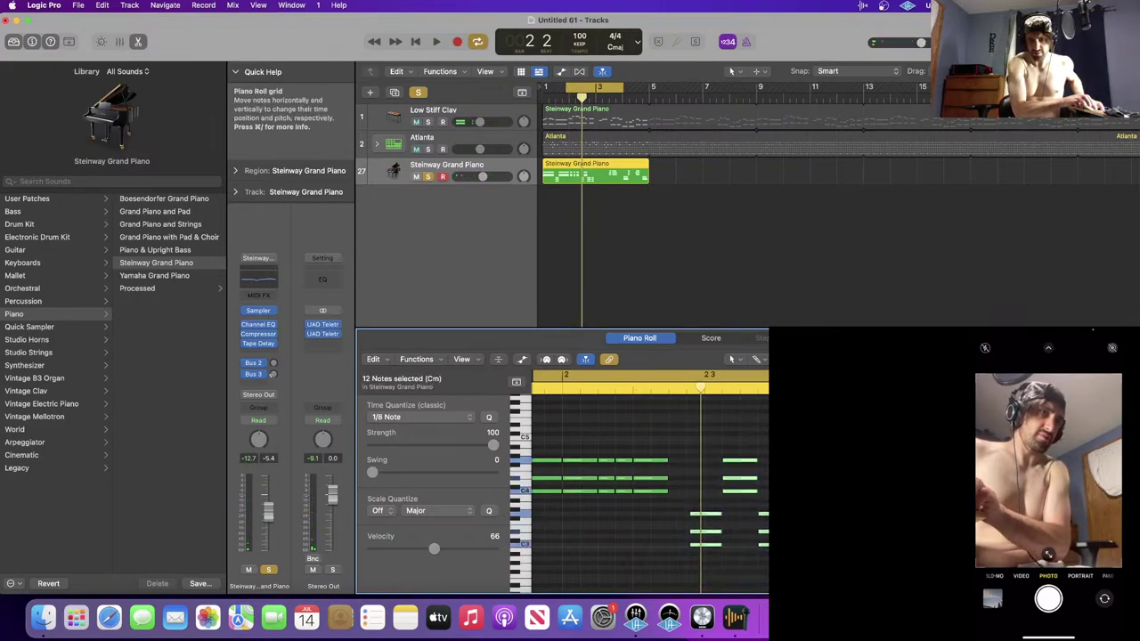
pyautogui.click(693, 515)
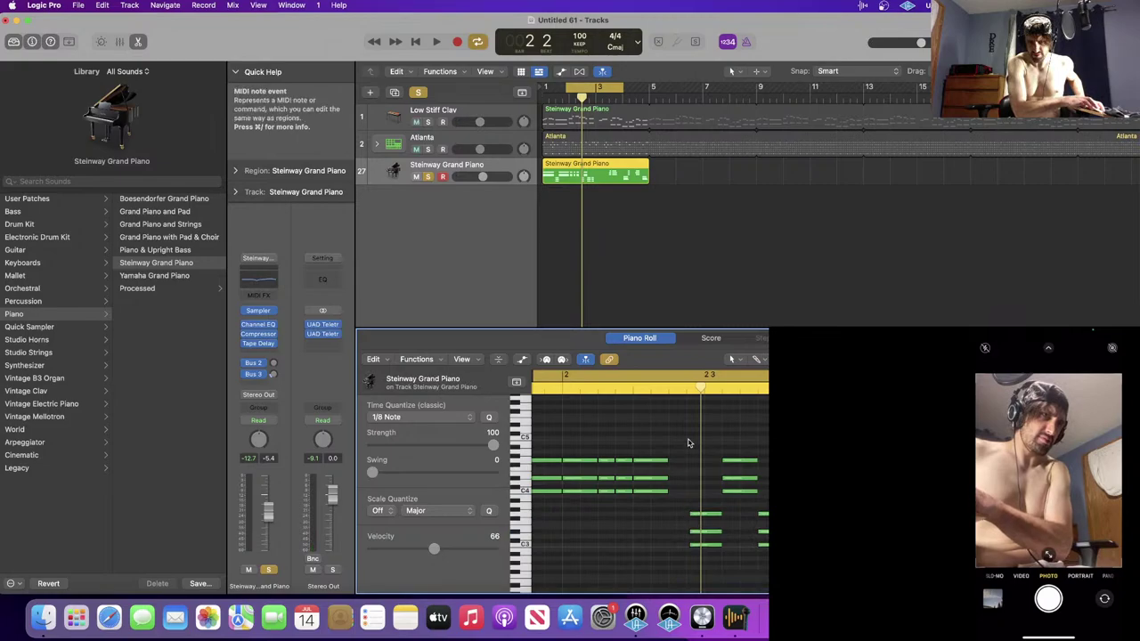
pyautogui.moveTo(686, 440); pyautogui.dragTo(755, 570)
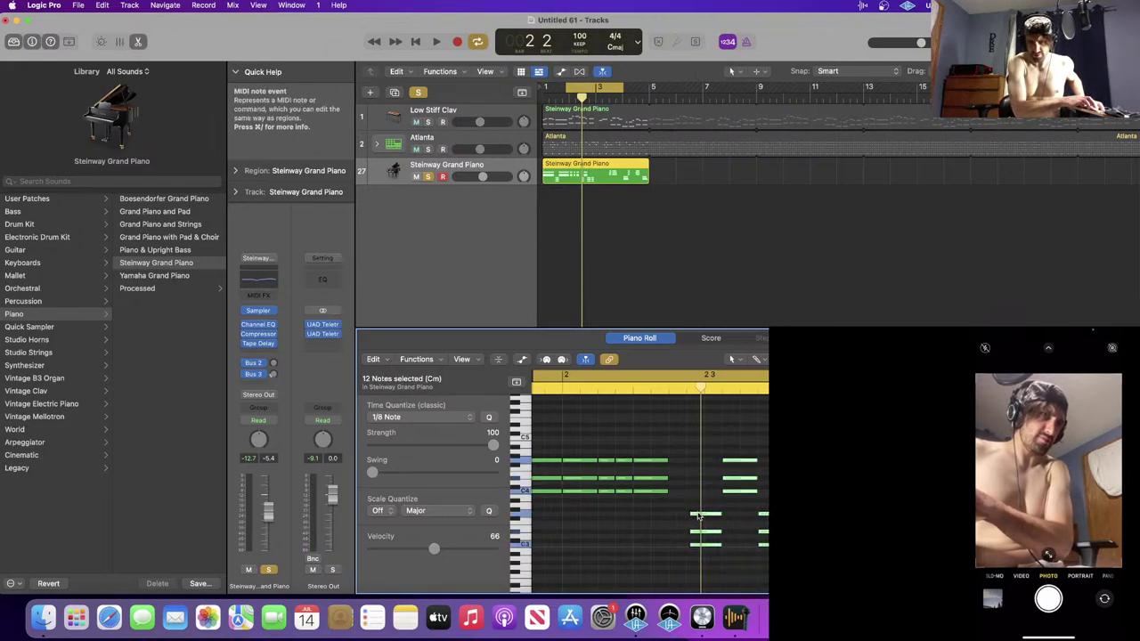
pyautogui.moveTo(696, 521); pyautogui.dragTo(679, 515)
pyautogui.click(679, 470)
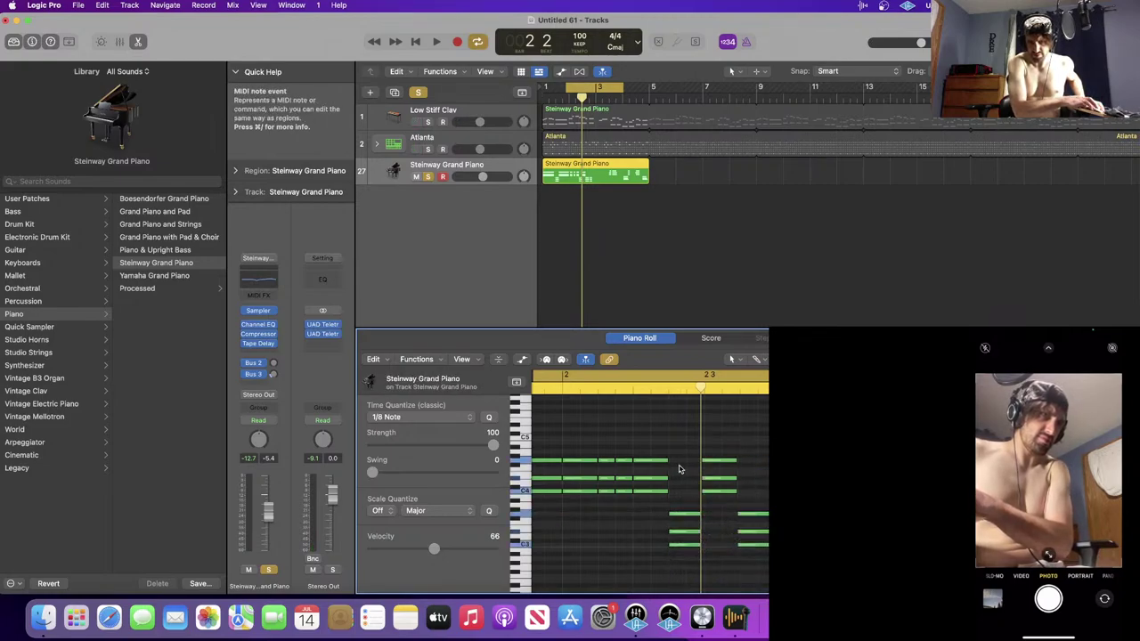
pyautogui.press('space')
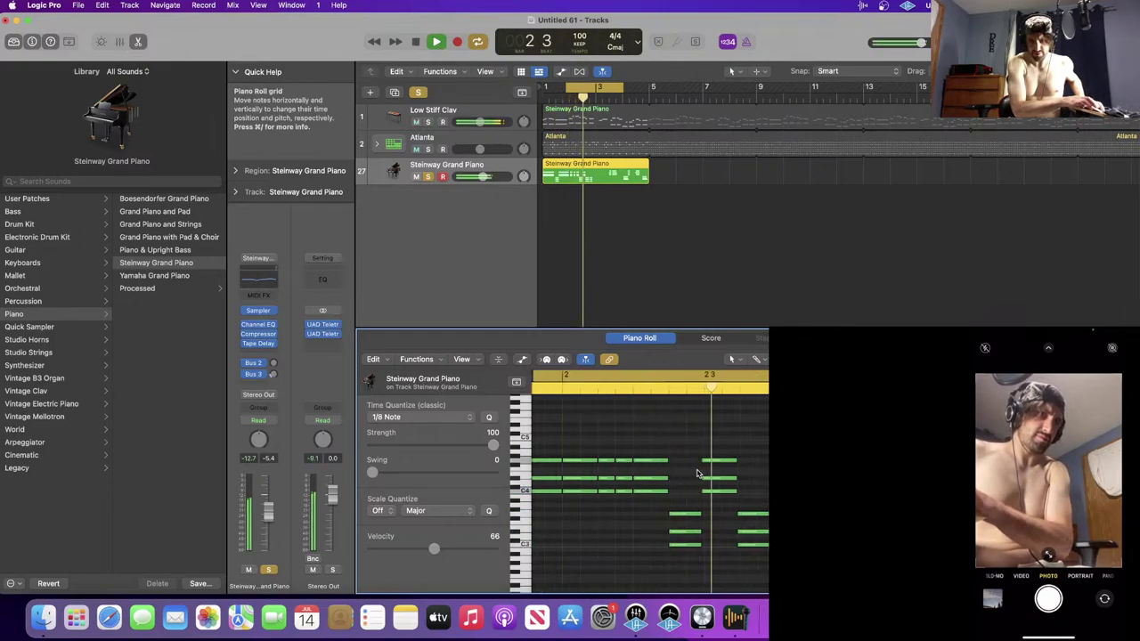
pyautogui.press('space')
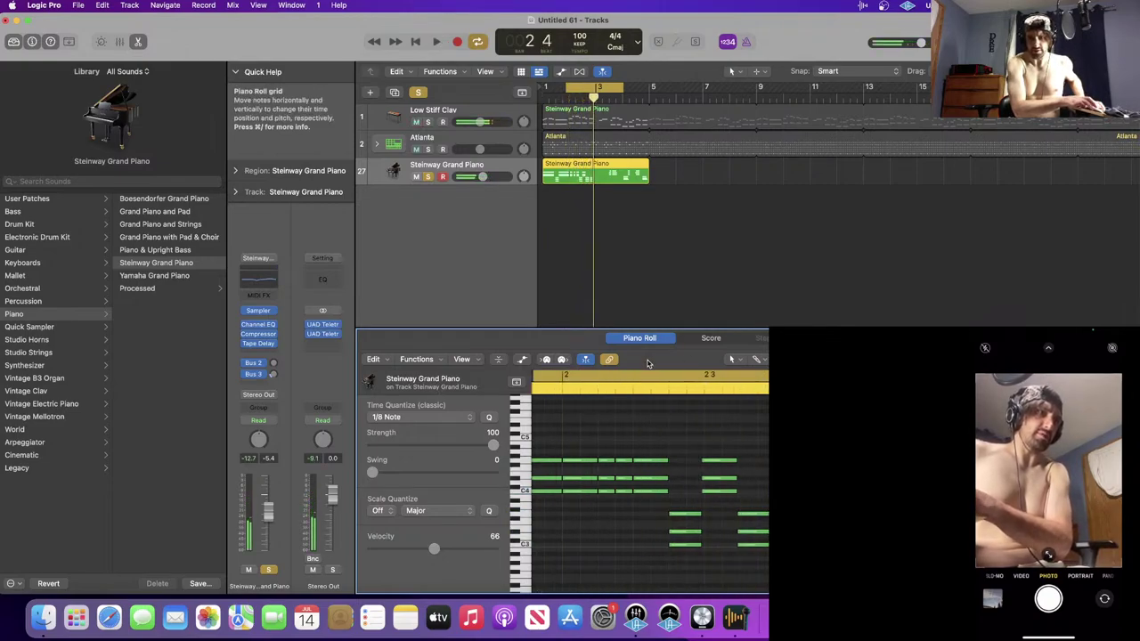
# - Audition the chord pattern from bar 1 through the start of bar 3, with the cycle range starting at bar 1
pyautogui.hscroll(-5, 667, 412)
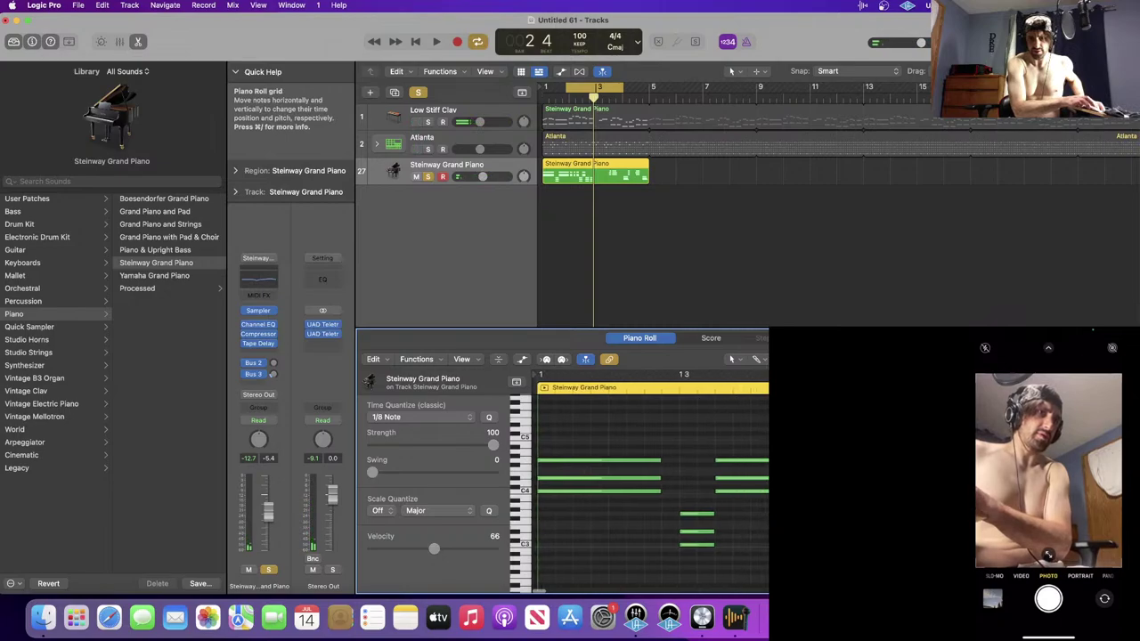
pyautogui.press('Return')
pyautogui.press('space')
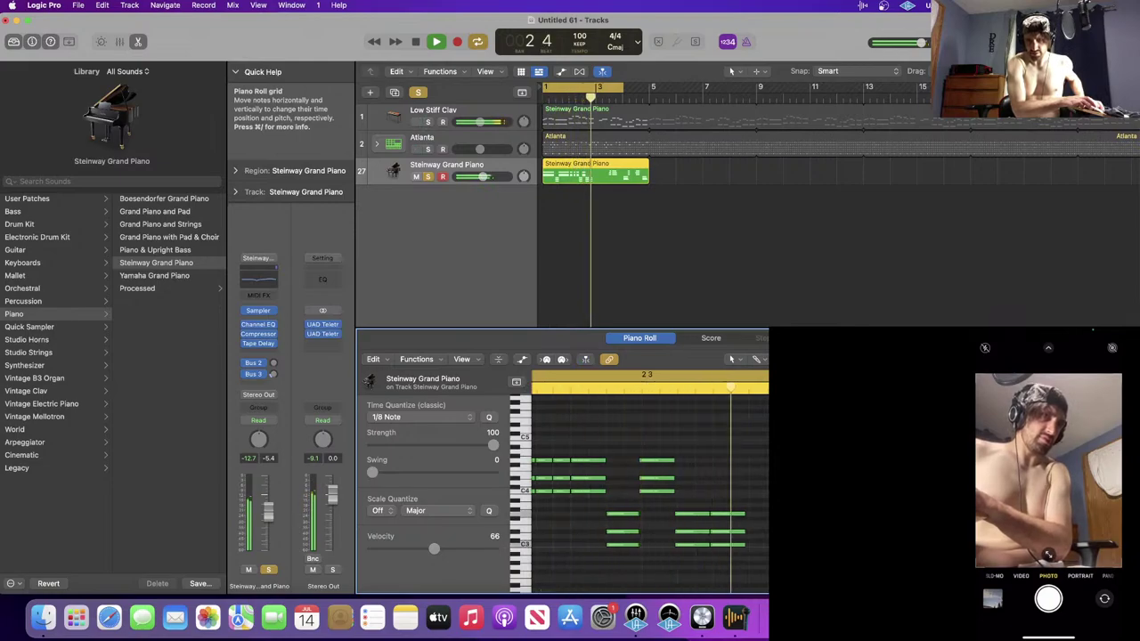
pyautogui.press('space')
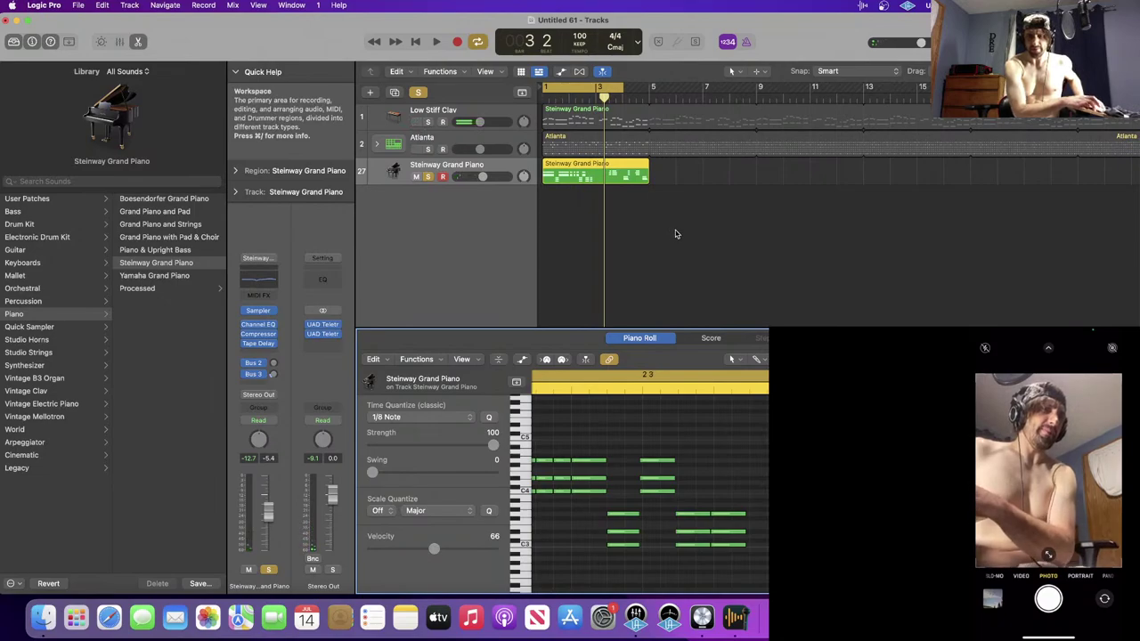
# - Move the cycle range to start at bar 3 and check the first Low Stiff Clav note of that bar
pyautogui.moveTo(597, 87); pyautogui.dragTo(651, 91)
pyautogui.click(639, 113)
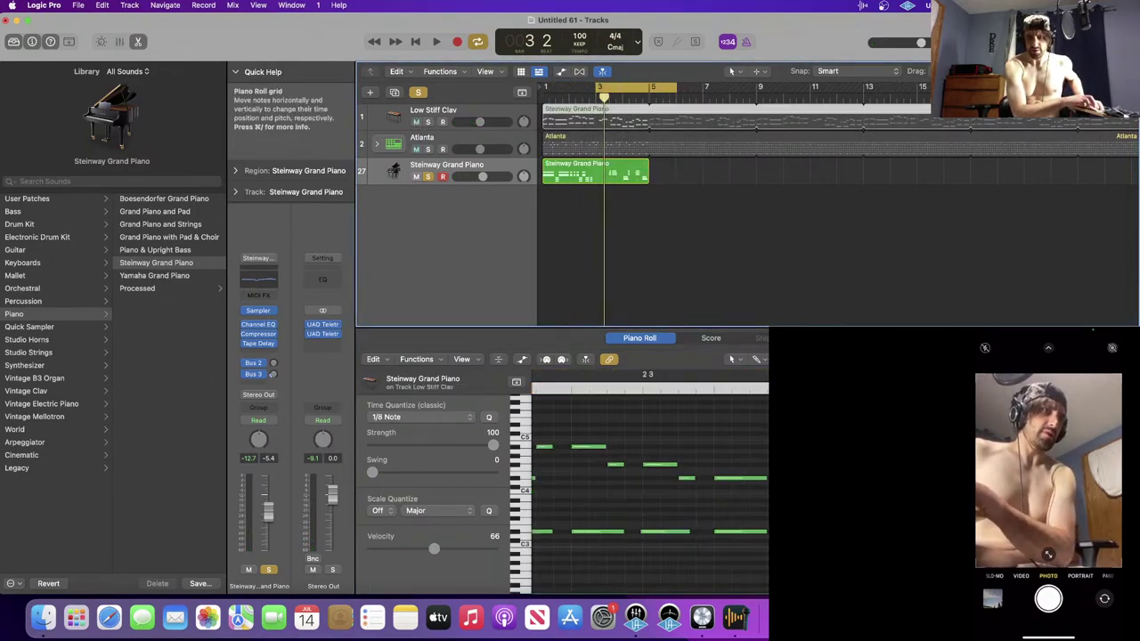
pyautogui.hscroll(3, 684, 527)
pyautogui.hscroll(3, 682, 529)
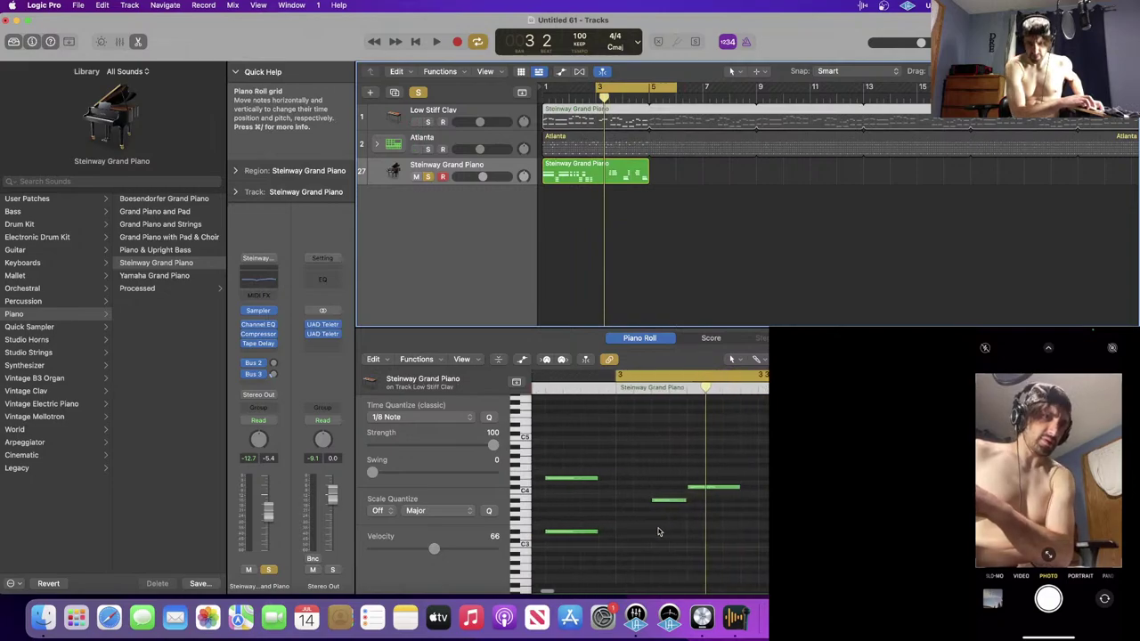
pyautogui.click(658, 501)
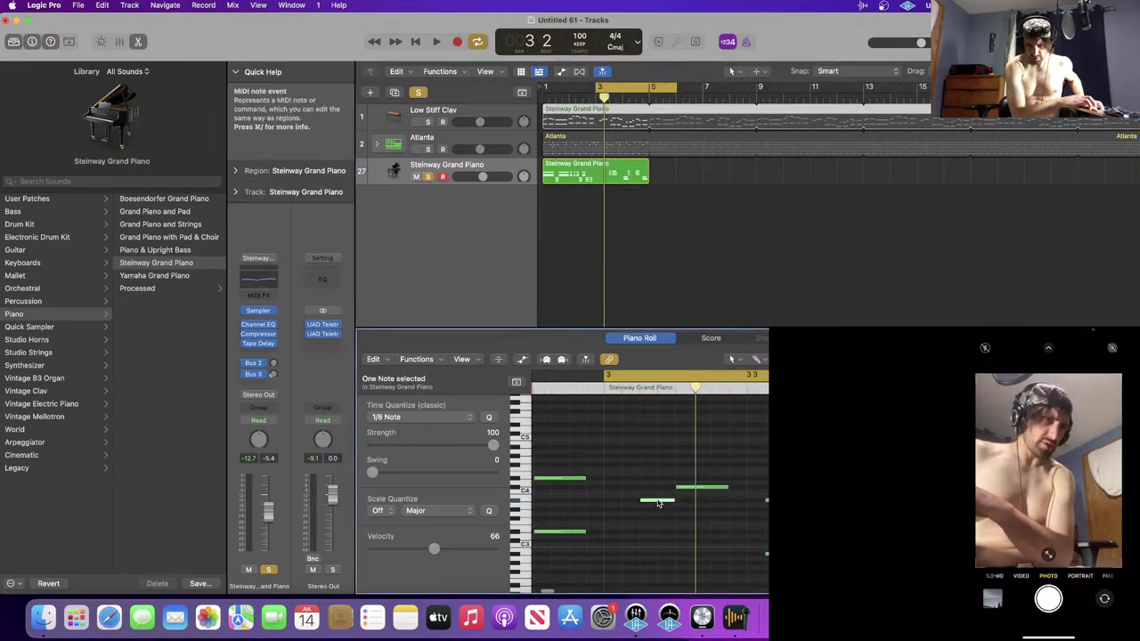
pyautogui.click(658, 501)
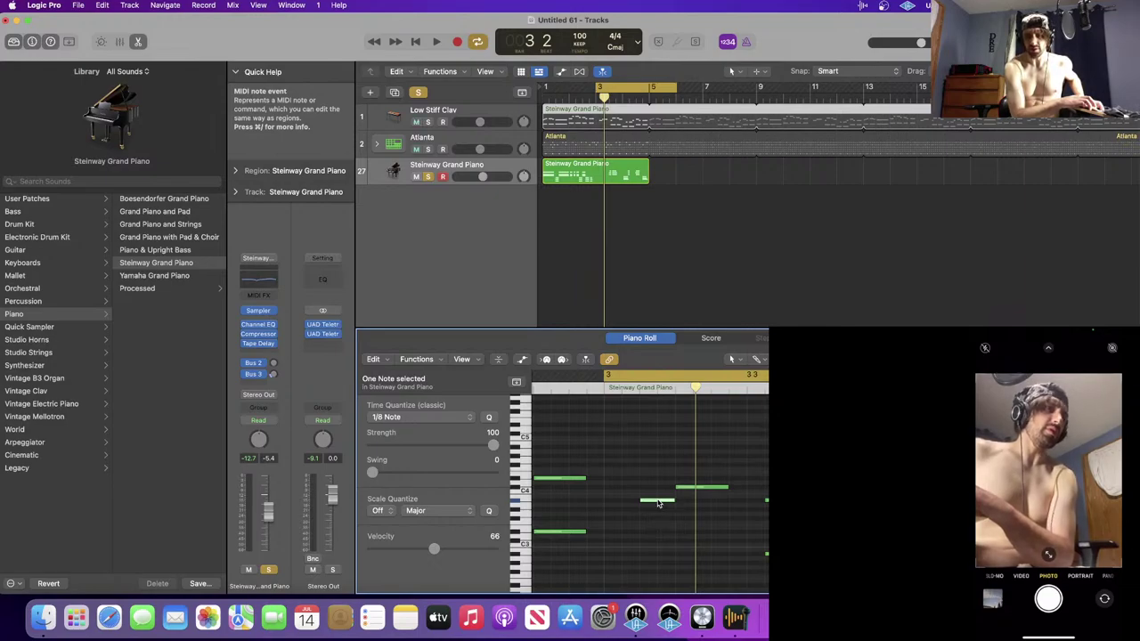
# - Compare the Steinway Grand Piano chords in bar 3 with the Low Stiff Clav notes across bars 2 to 4
pyautogui.click(631, 190)
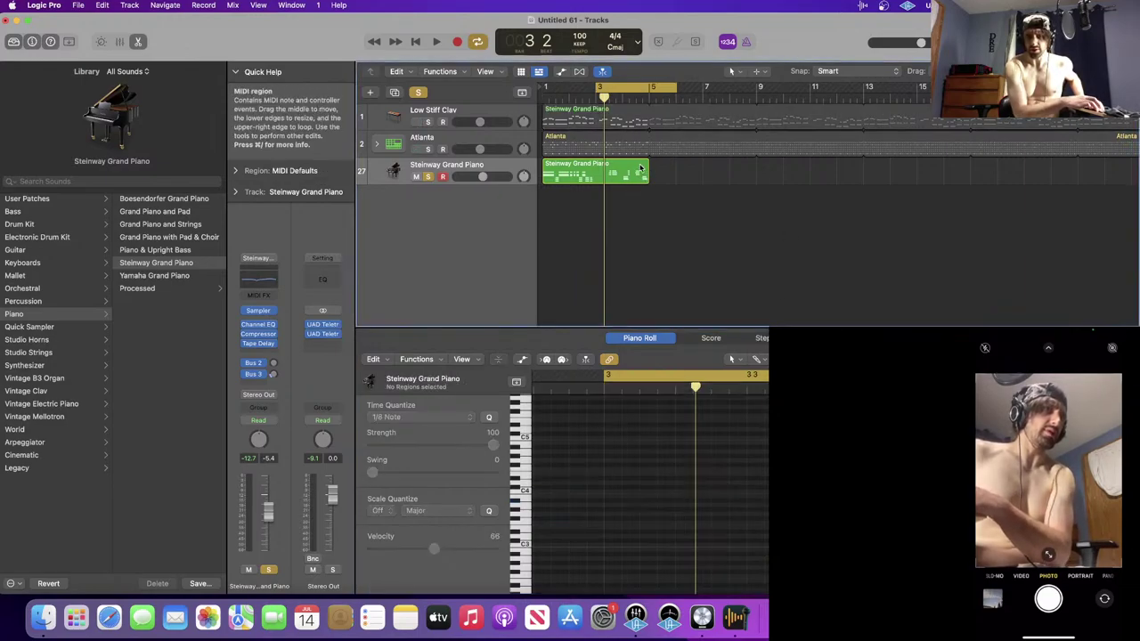
pyautogui.click(628, 174)
pyautogui.moveTo(741, 418); pyautogui.dragTo(771, 545)
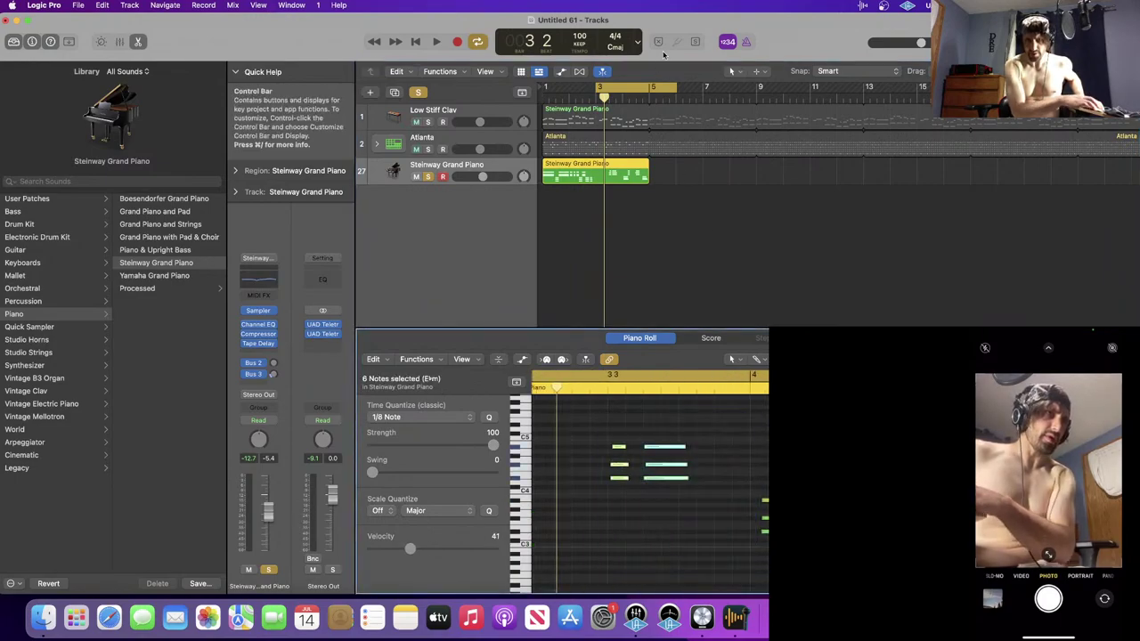
pyautogui.click(637, 117)
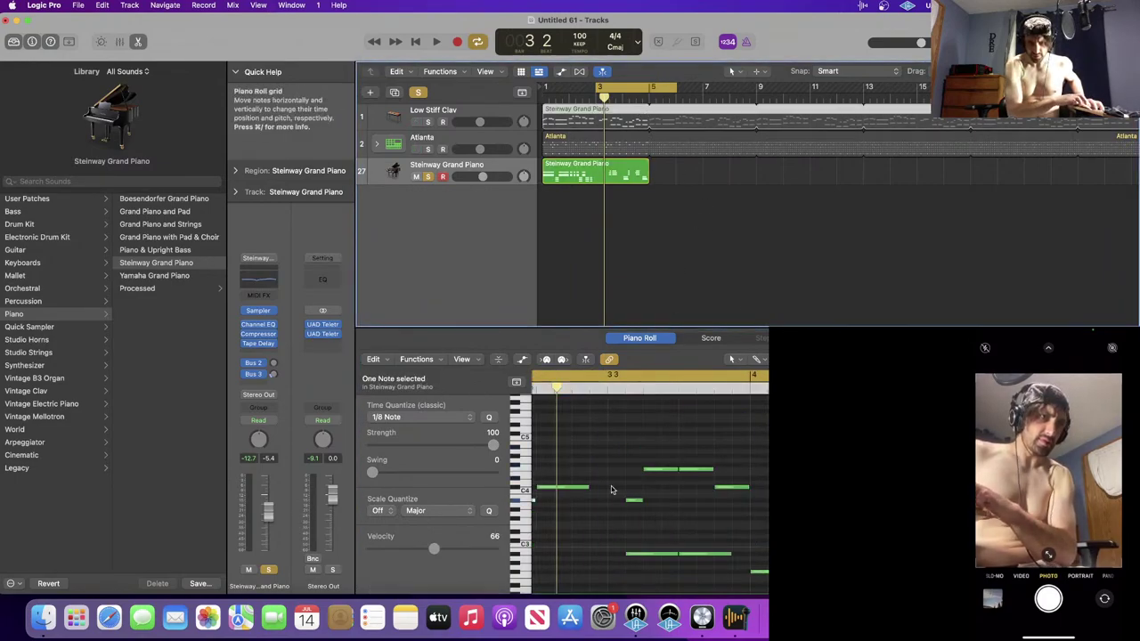
pyautogui.scroll(3, 612, 489)
pyautogui.hscroll(2, 612, 490)
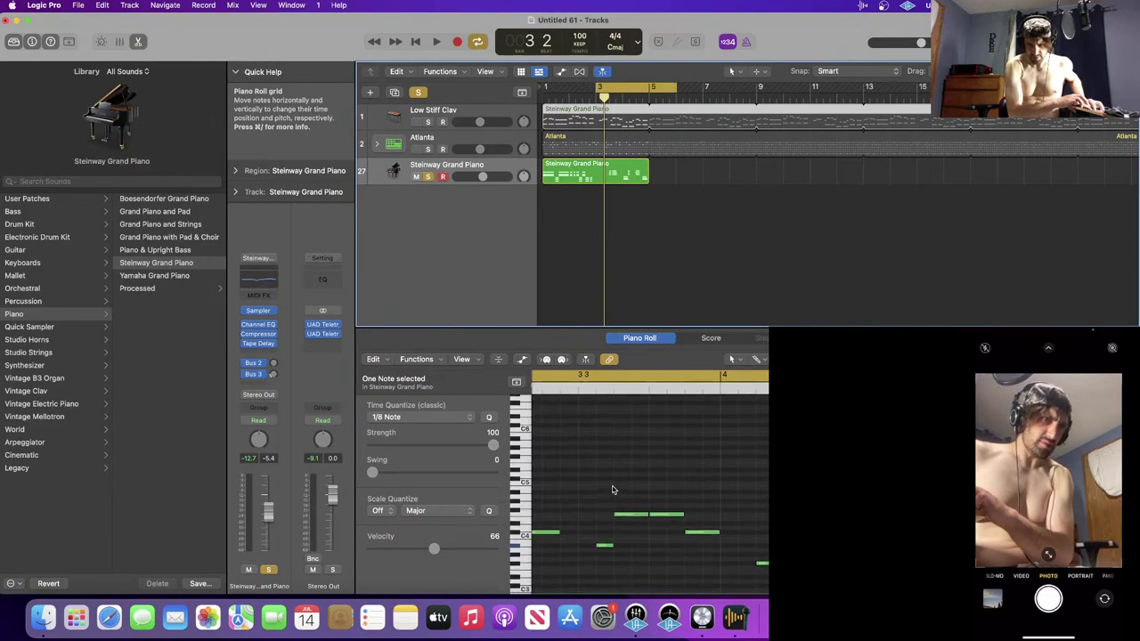
pyautogui.scroll(-1, 612, 490)
pyautogui.hscroll(-10, 614, 489)
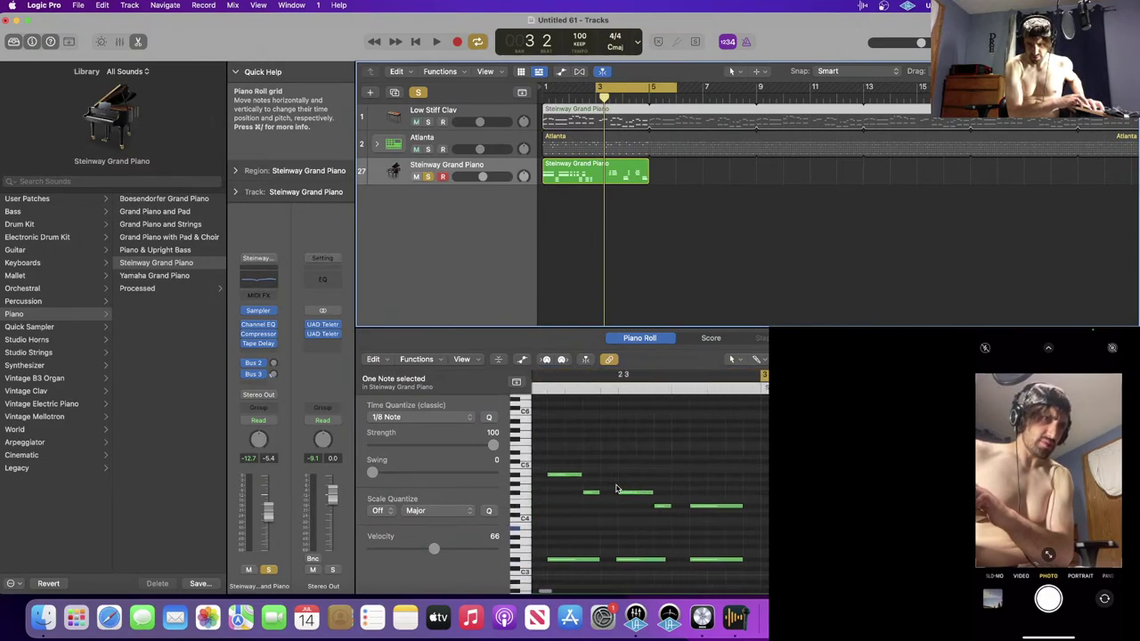
pyautogui.hscroll(2, 616, 487)
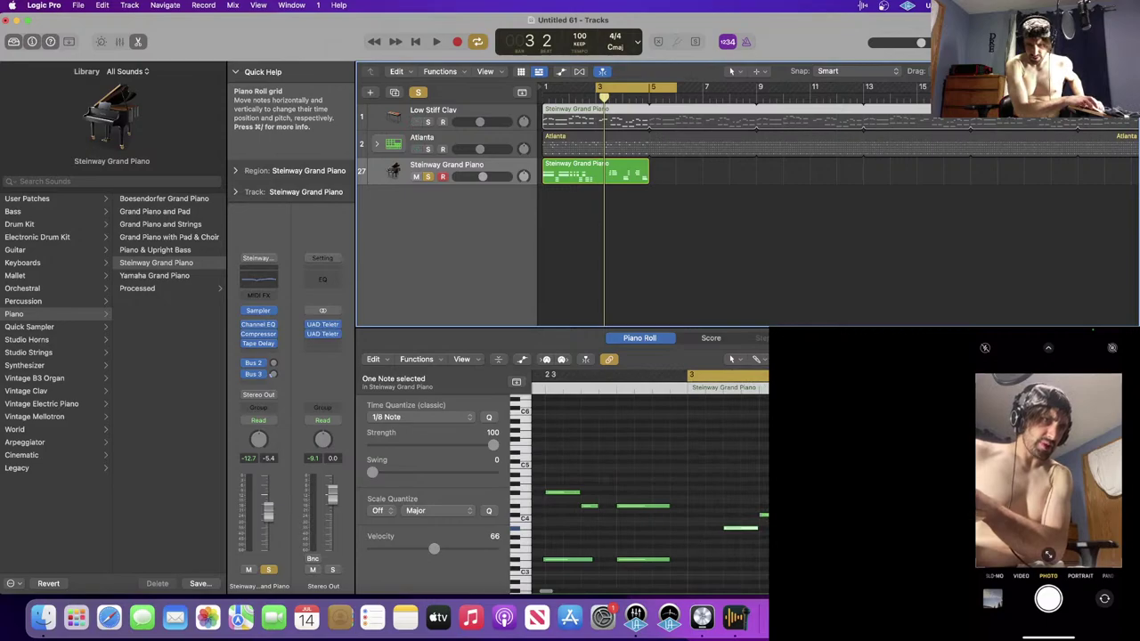
pyautogui.hscroll(5, 617, 487)
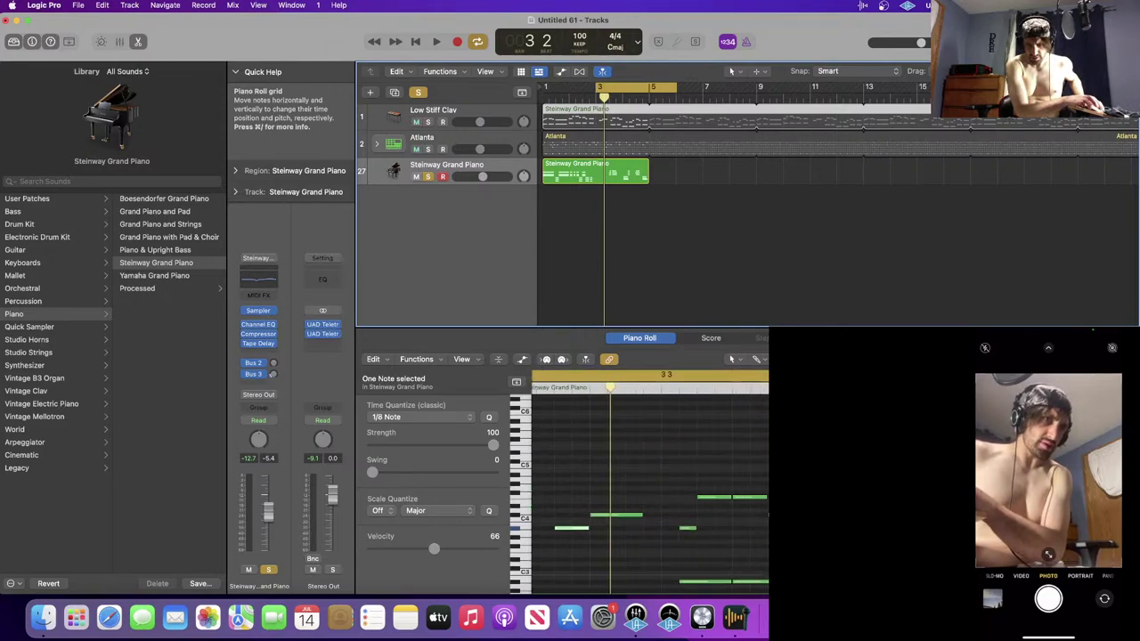
# - Reopen the Steinway Grand Piano region and draw a B♭3 note at the start of bar 3
pyautogui.click(584, 181)
pyautogui.hscroll(-5, 650, 494)
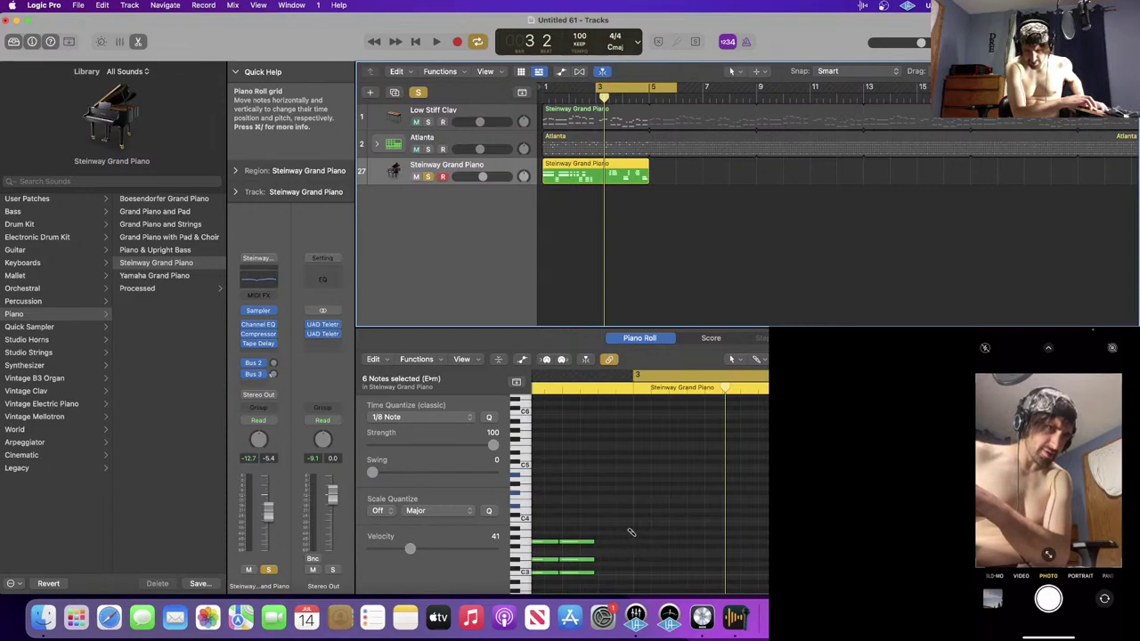
pyautogui.scroll(3, 676, 556)
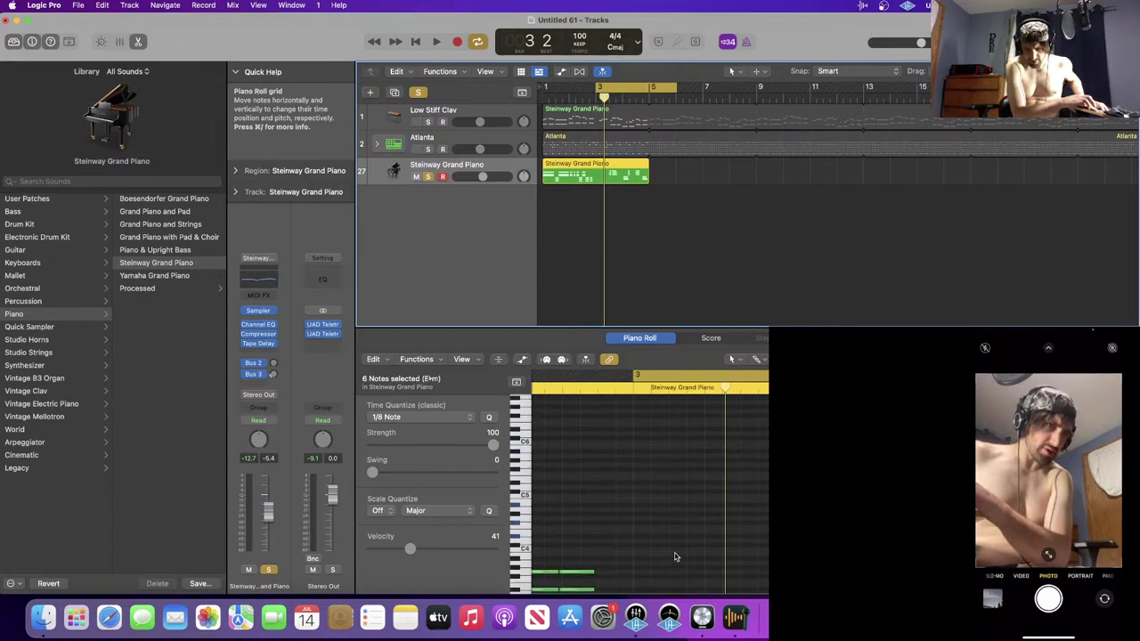
pyautogui.click(687, 557)
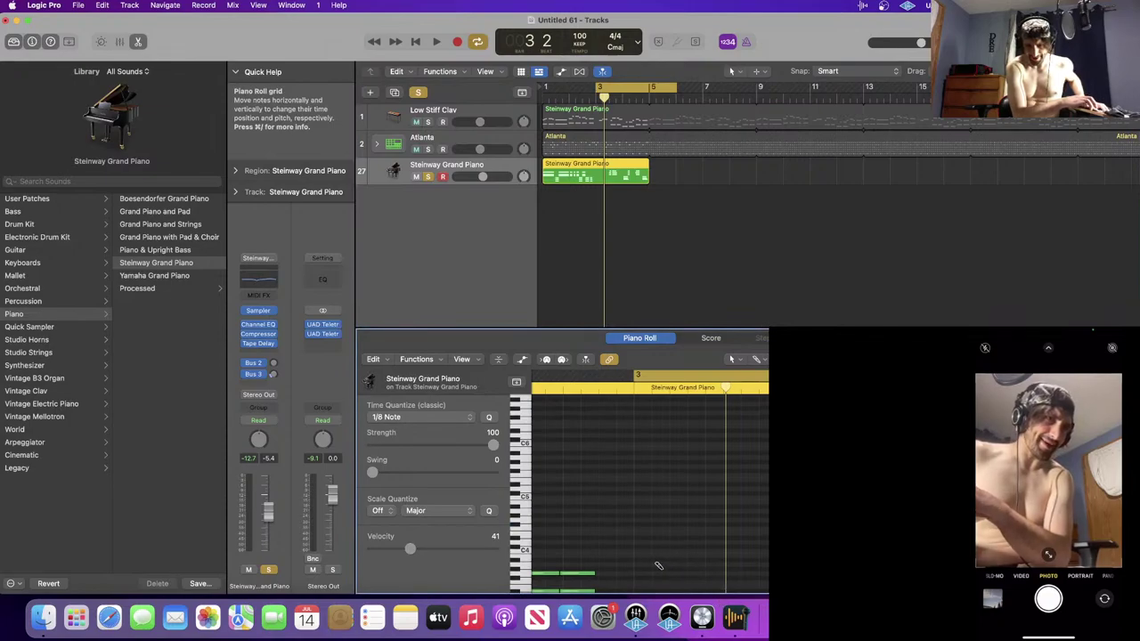
pyautogui.click(652, 559)
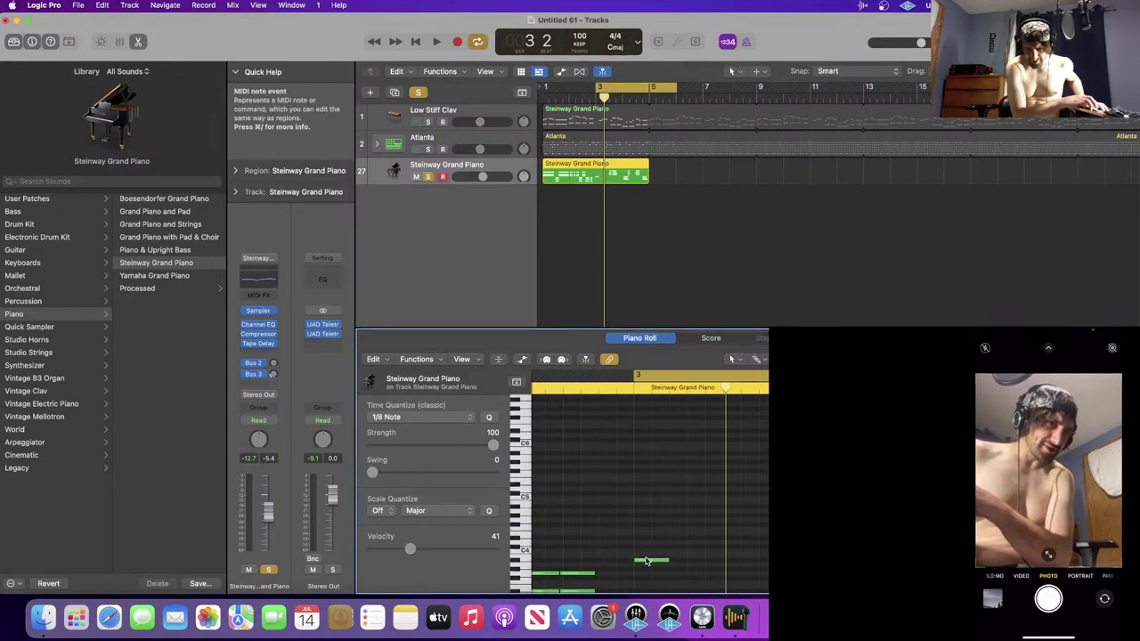
pyautogui.click(654, 561)
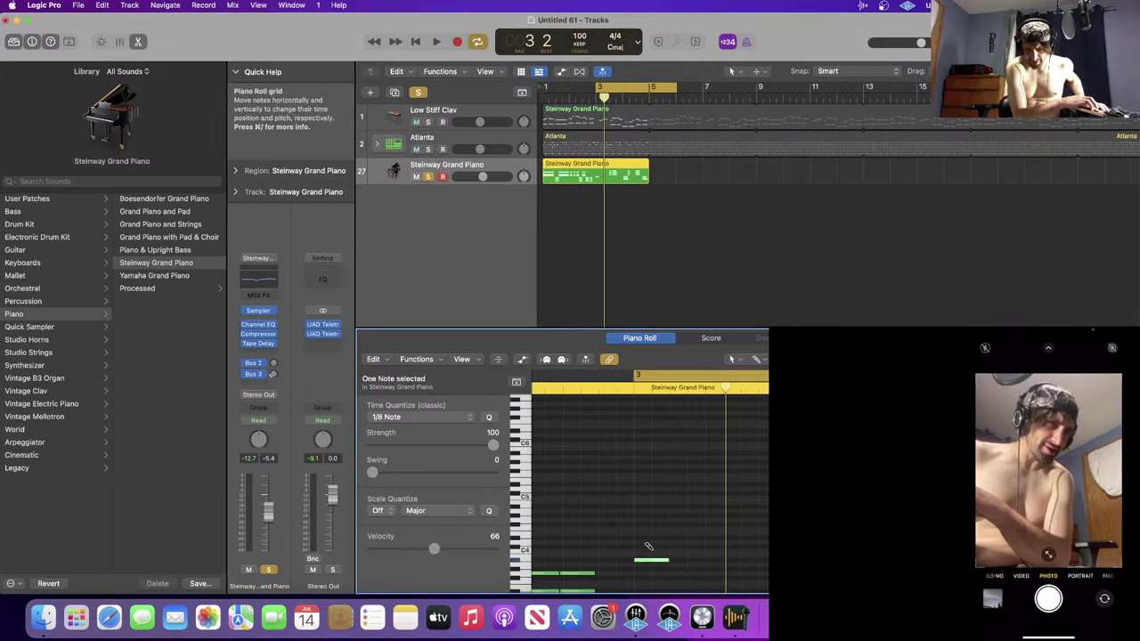
# - Add D♭4 and F4 above the B♭3 note at the start of bar 3 to build a B♭ minor chord
pyautogui.click(647, 546)
pyautogui.press('super+z')
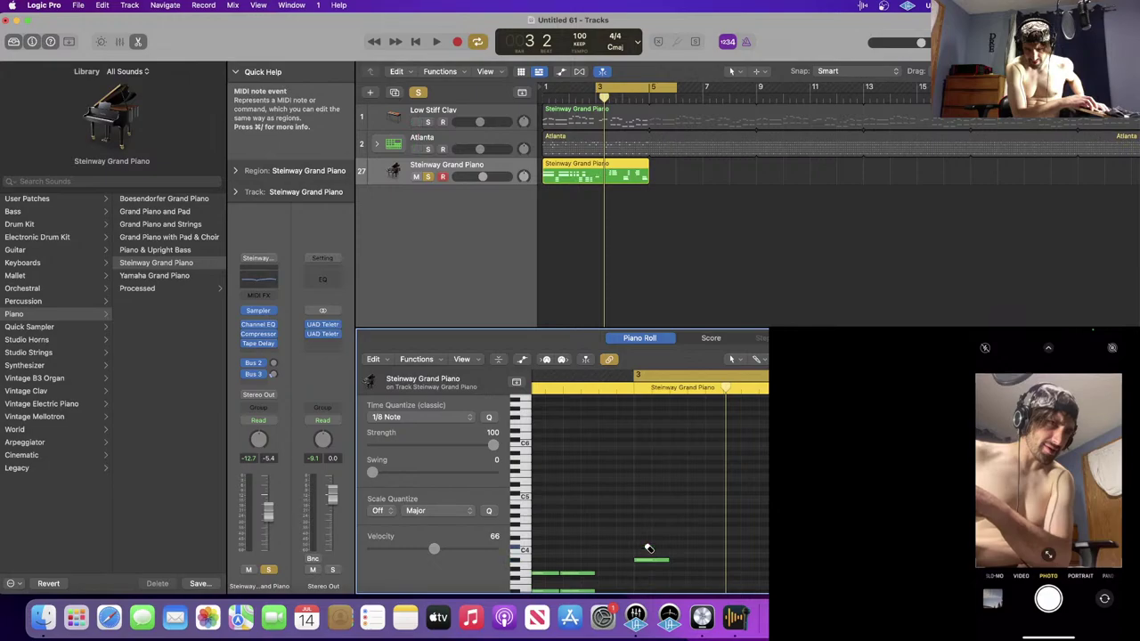
pyautogui.click(651, 537)
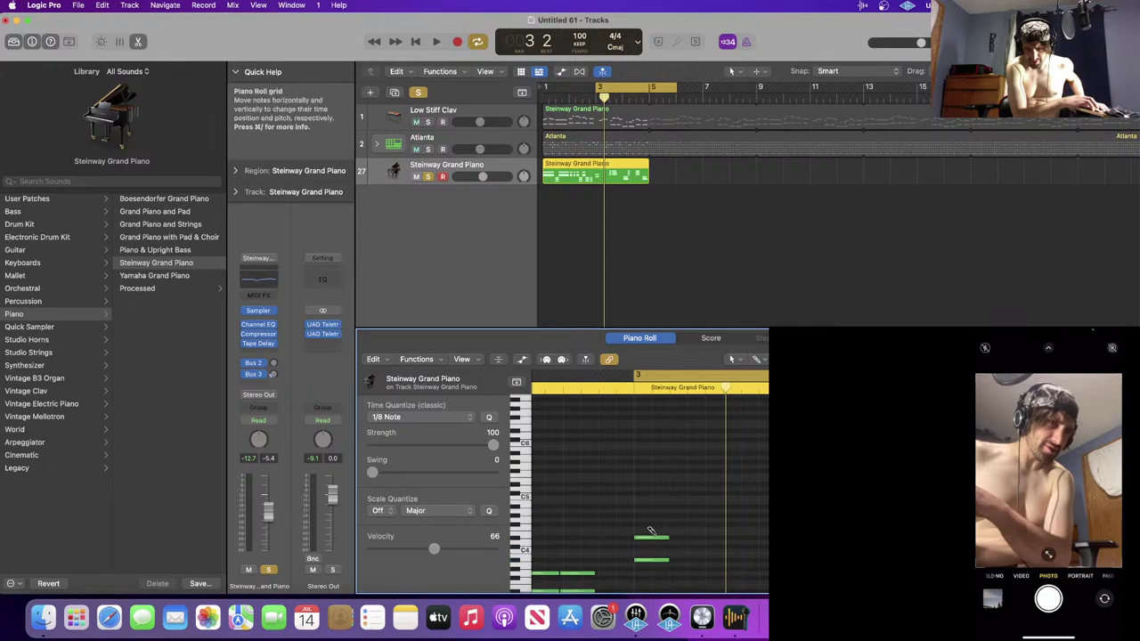
pyautogui.click(650, 530)
pyautogui.click(650, 530)
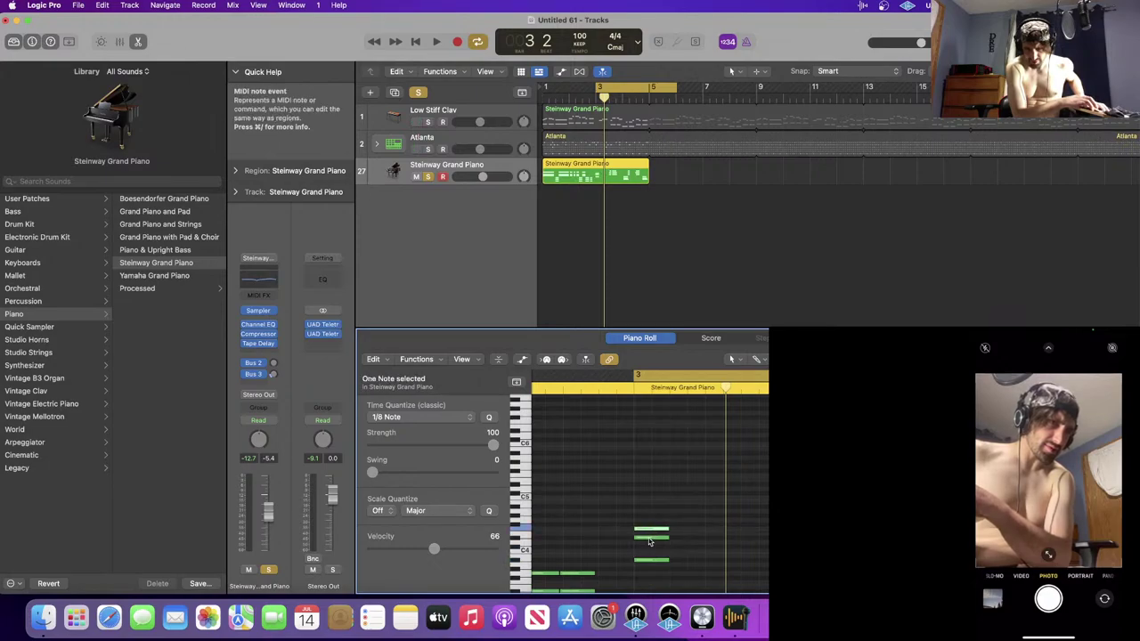
pyautogui.click(651, 538)
pyautogui.moveTo(652, 539); pyautogui.dragTo(654, 547)
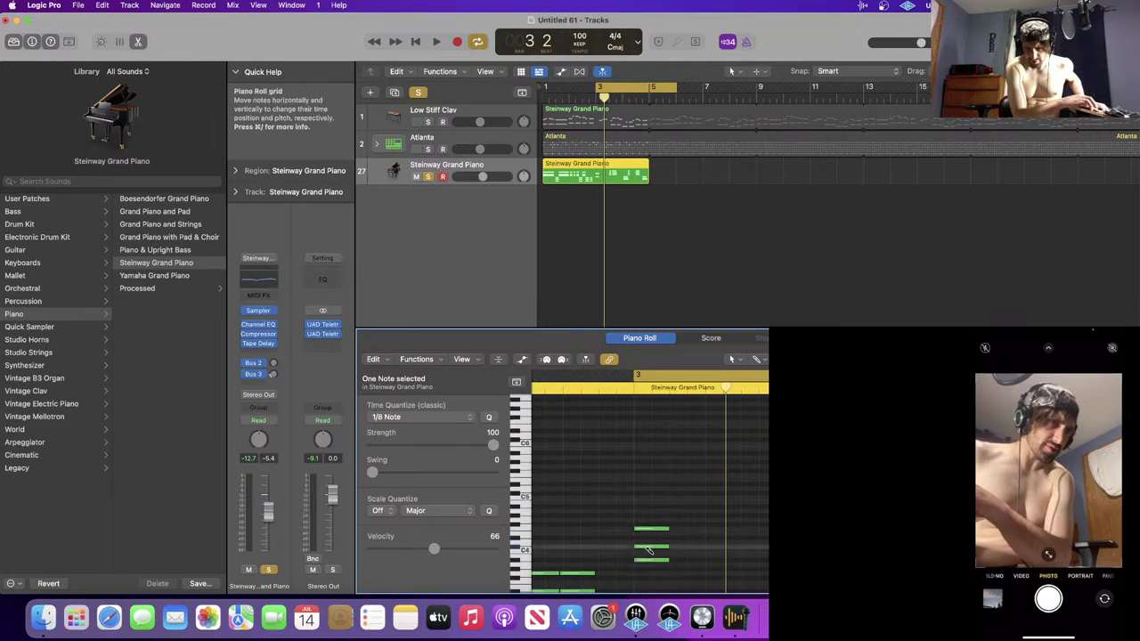
# - Delete the lowest note of the bar 3 chord, redraw it at B♭3, and audition the chord
pyautogui.click(688, 547)
pyautogui.keyDown('super'); pyautogui.click(645, 561); pyautogui.keyUp('super')
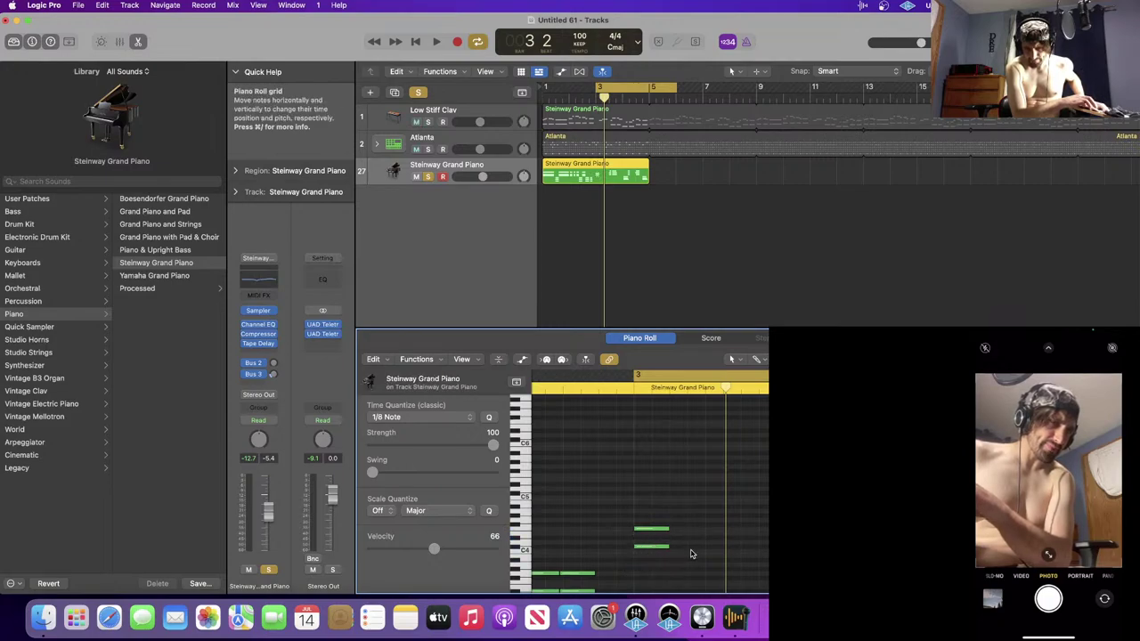
pyautogui.keyDown('super'); pyautogui.click(642, 556); pyautogui.keyUp('super')
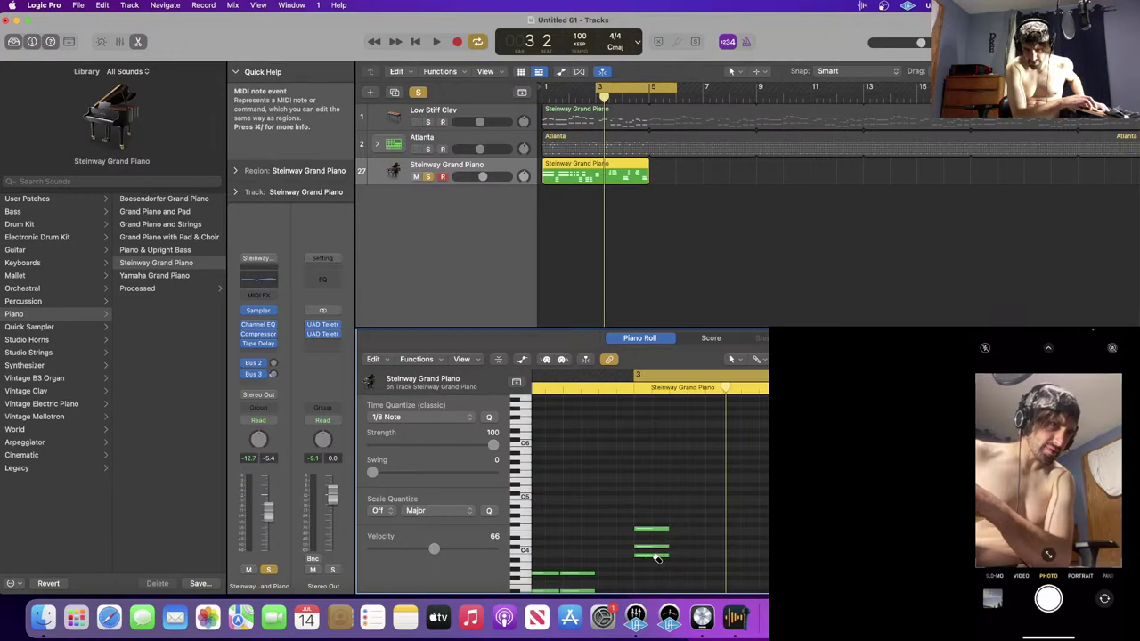
pyautogui.moveTo(656, 557); pyautogui.dragTo(656, 562)
pyautogui.press('space')
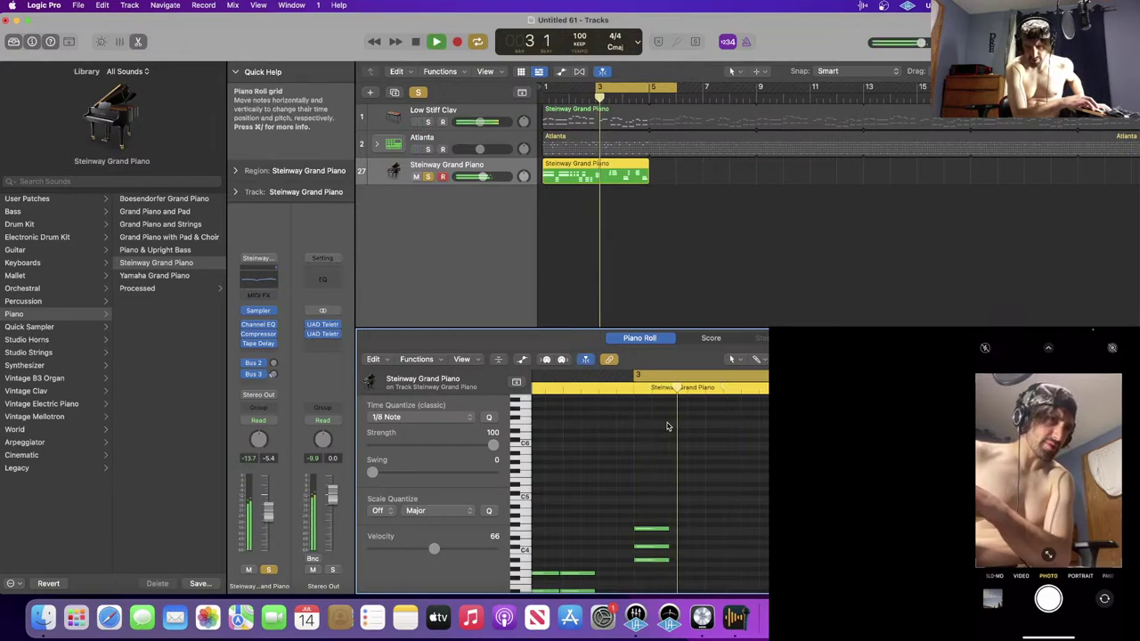
# - Shift the B♭ minor chord in bar 3 one eighth note to the right and audition it
pyautogui.press('space')
pyautogui.scroll(-2, 701, 492)
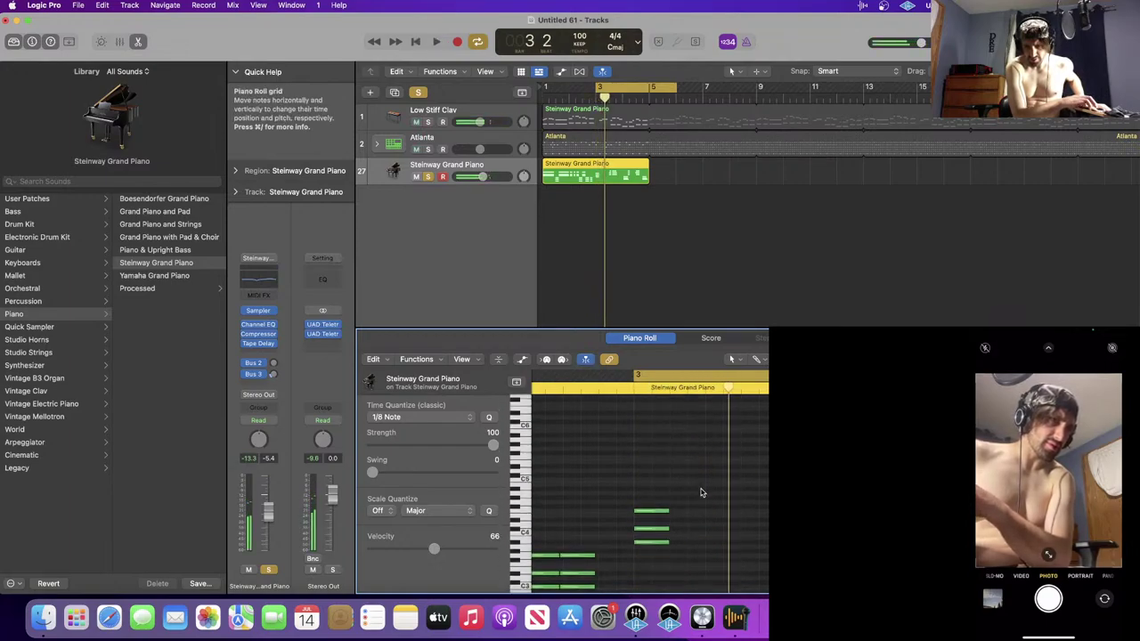
pyautogui.scroll(-2, 701, 493)
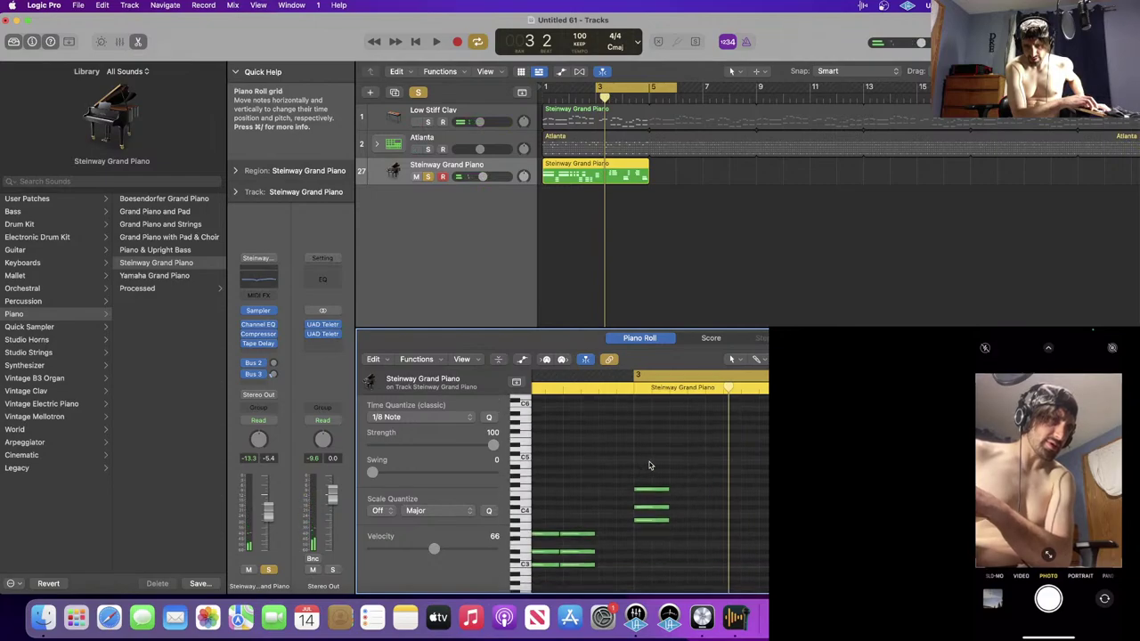
pyautogui.moveTo(649, 461); pyautogui.dragTo(668, 544)
pyautogui.hscroll(-10, 681, 551)
pyautogui.scroll(-5, 683, 547)
pyautogui.hscroll(4, 691, 540)
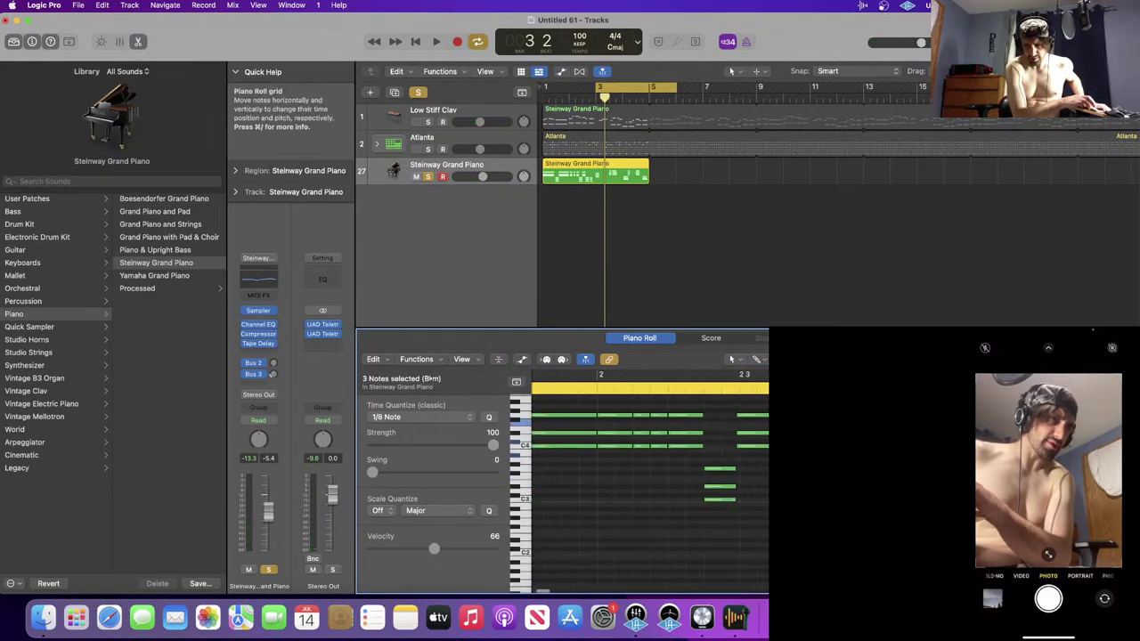
pyautogui.hscroll(3, 692, 539)
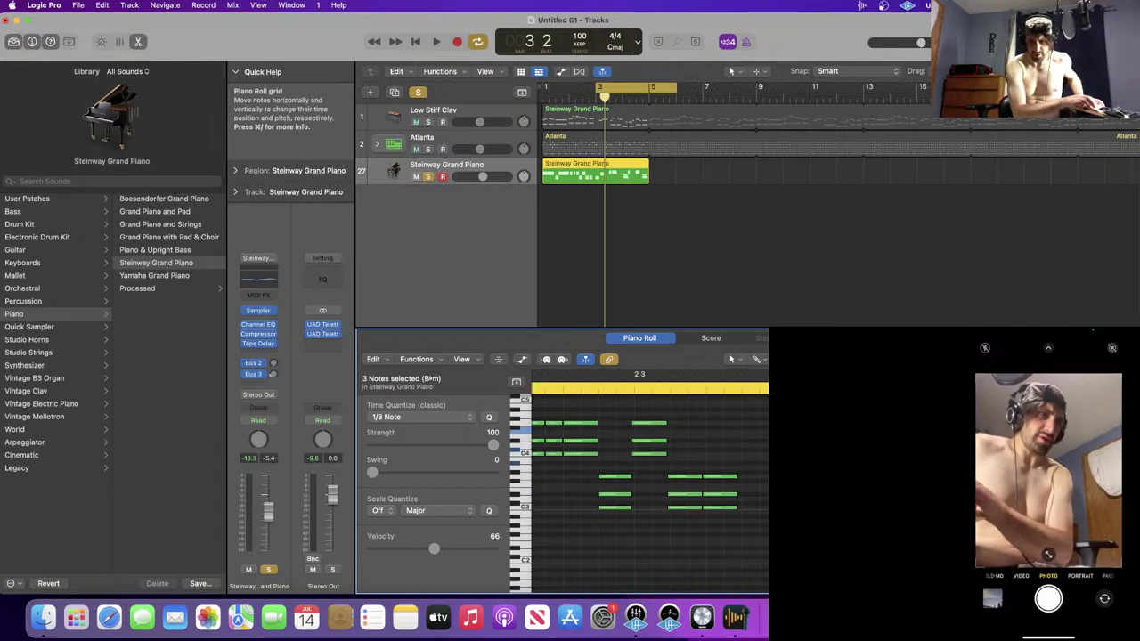
pyautogui.click(837, 463)
pyautogui.press('space')
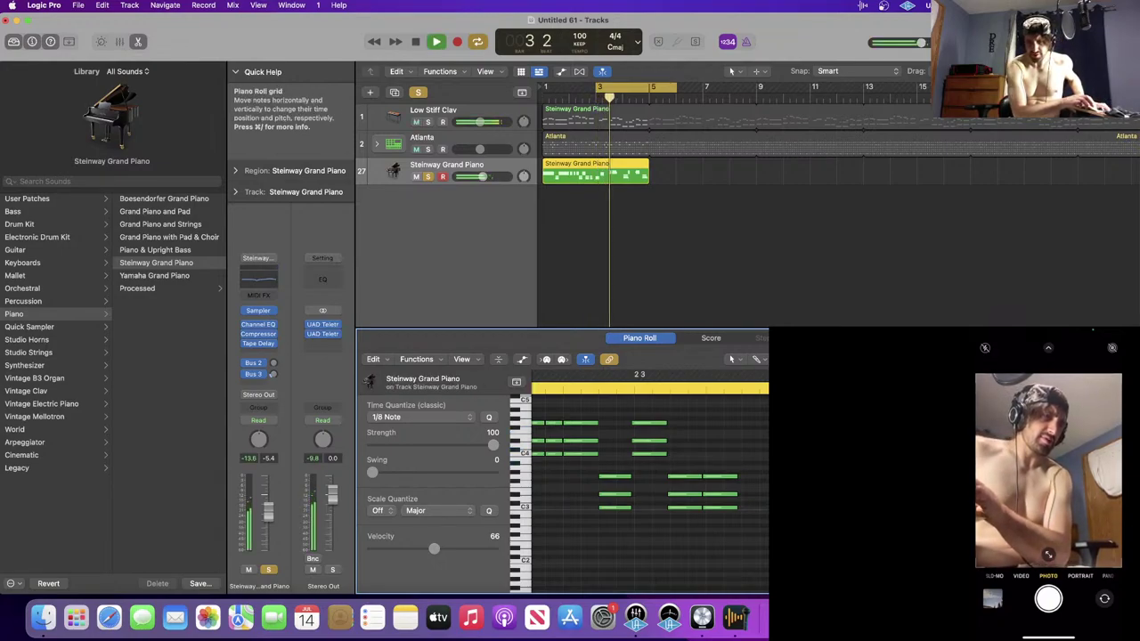
pyautogui.press('space')
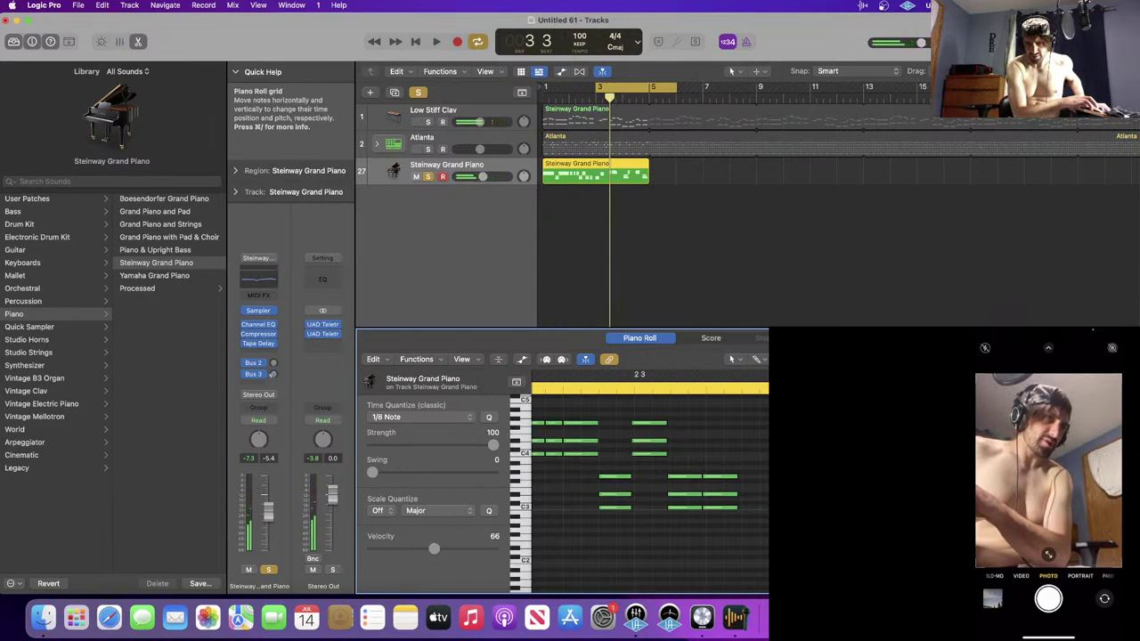
# - Add a low chord rooted on B♭2 at the start of bar 3, ahead of the high B♭ minor chord, and audition both
pyautogui.moveTo(837, 476); pyautogui.dragTo(788, 462)
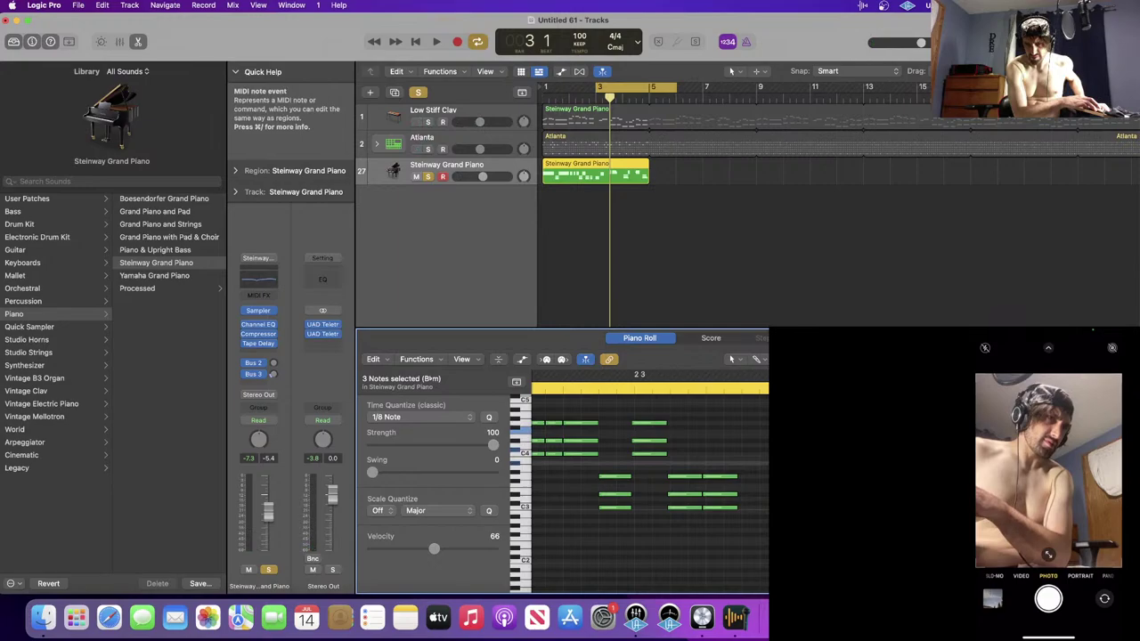
pyautogui.press('space')
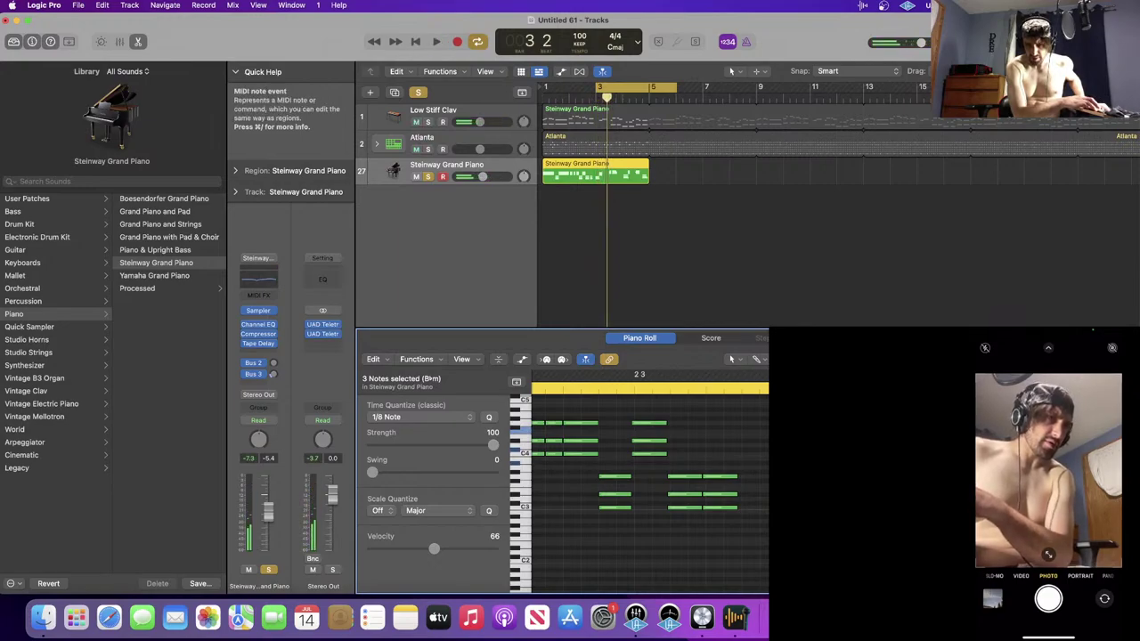
pyautogui.click(792, 472)
pyautogui.click(792, 463)
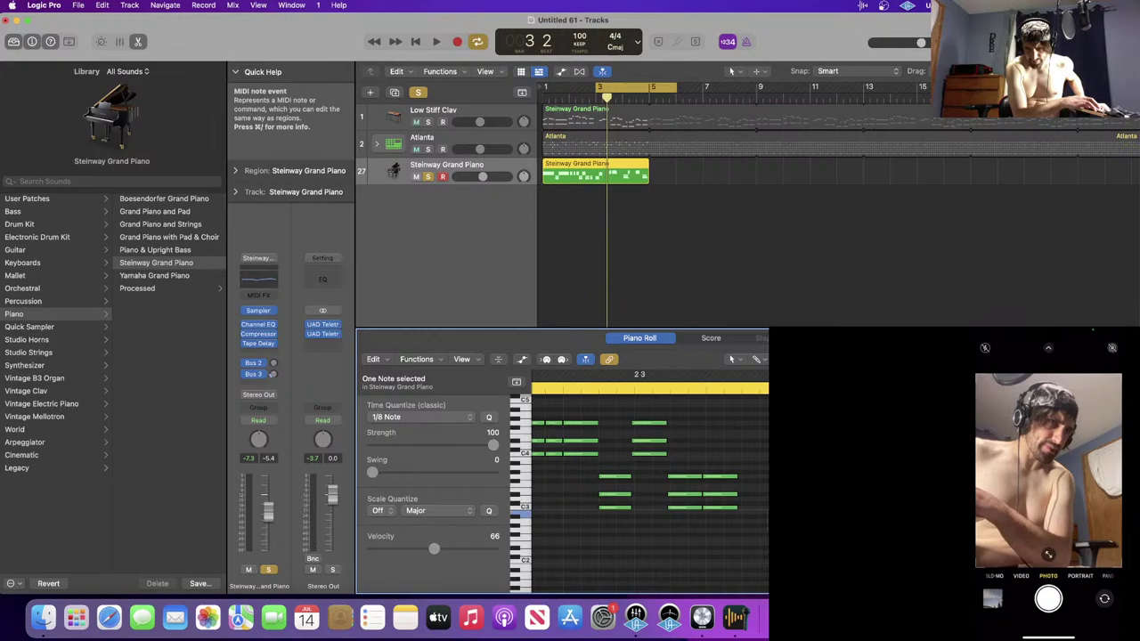
pyautogui.click(793, 516)
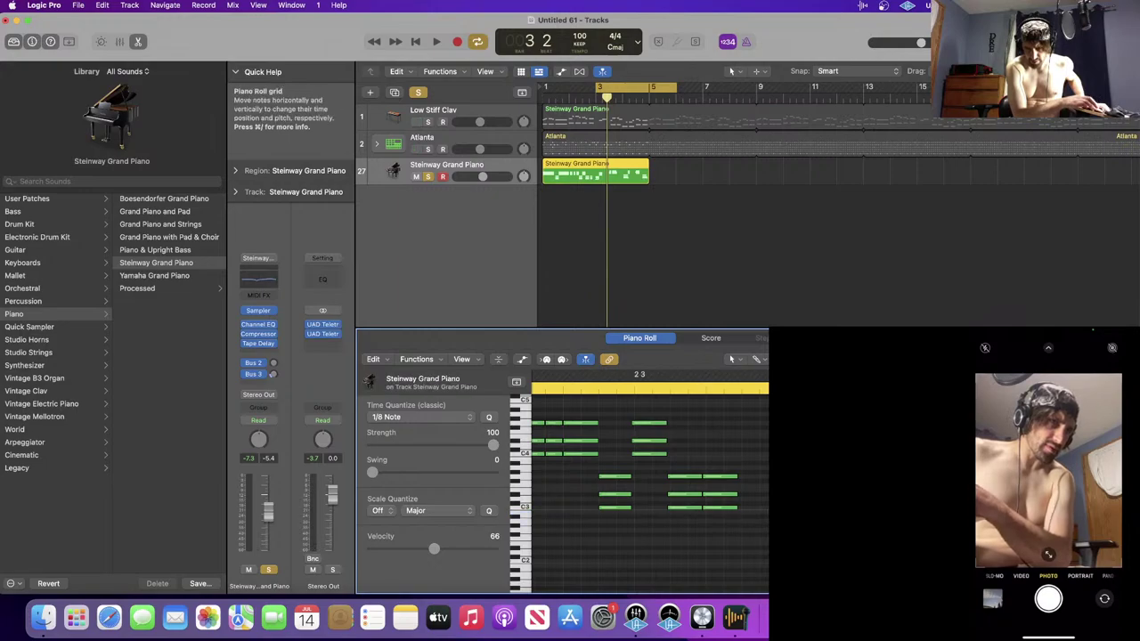
pyautogui.press('space')
pyautogui.press('space')
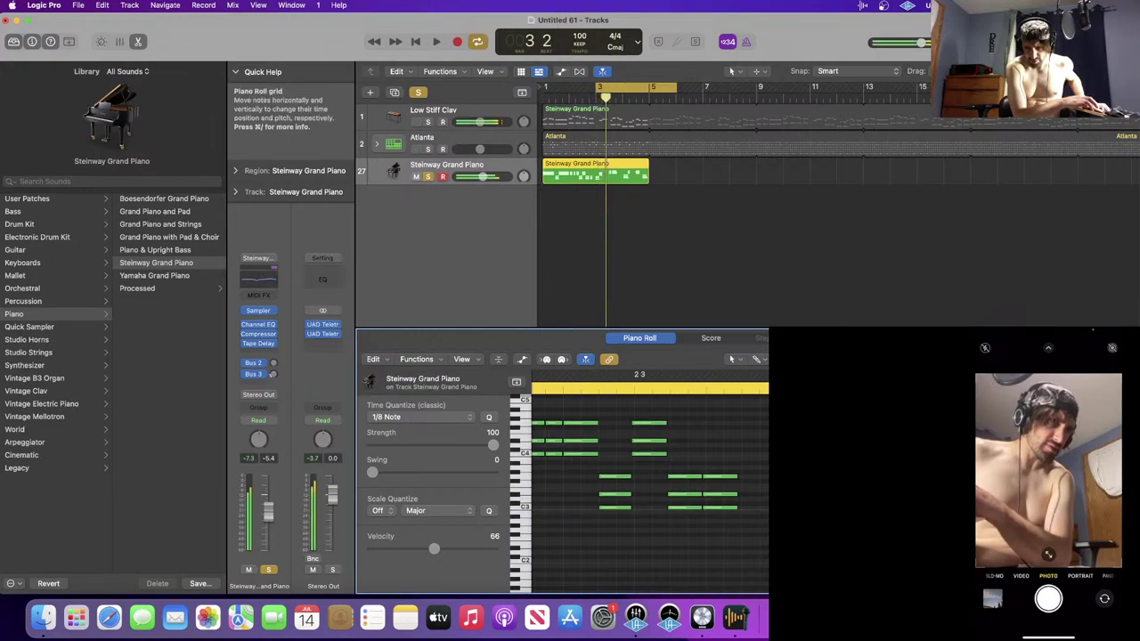
pyautogui.press('space')
pyautogui.press('space')
pyautogui.press('space')
pyautogui.press('space')
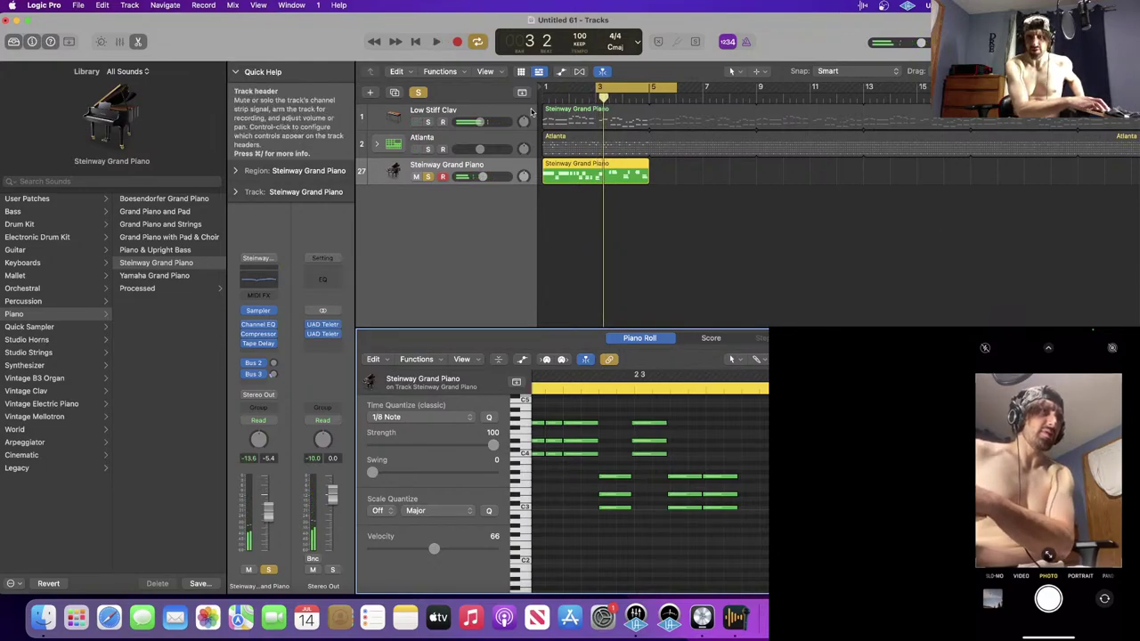
# - Open the Low Stiff Clav region and inspect the pitches of its first notes in bar 3
pyautogui.click(945, 121)
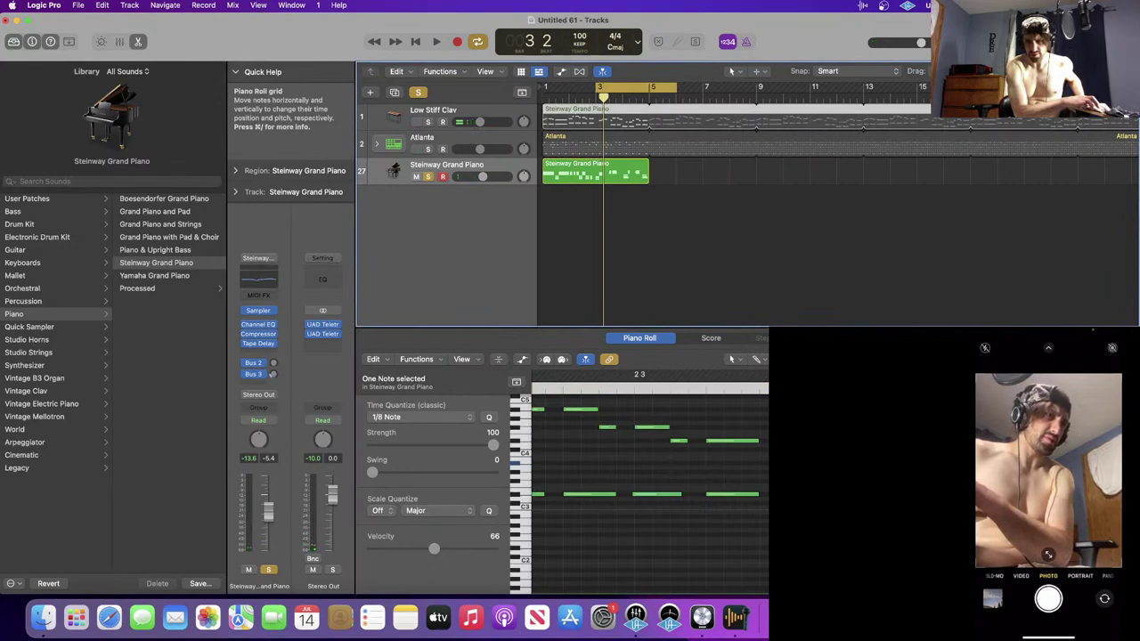
pyautogui.hscroll(5, 650, 490)
pyautogui.hscroll(-1, 650, 490)
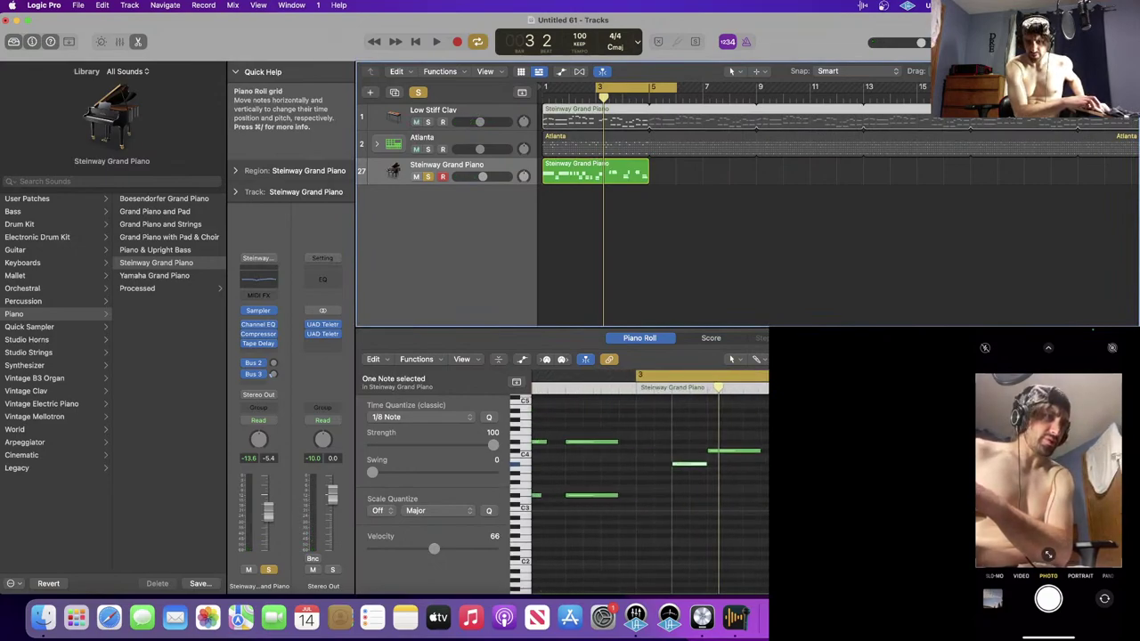
pyautogui.click(926, 525)
pyautogui.click(953, 517)
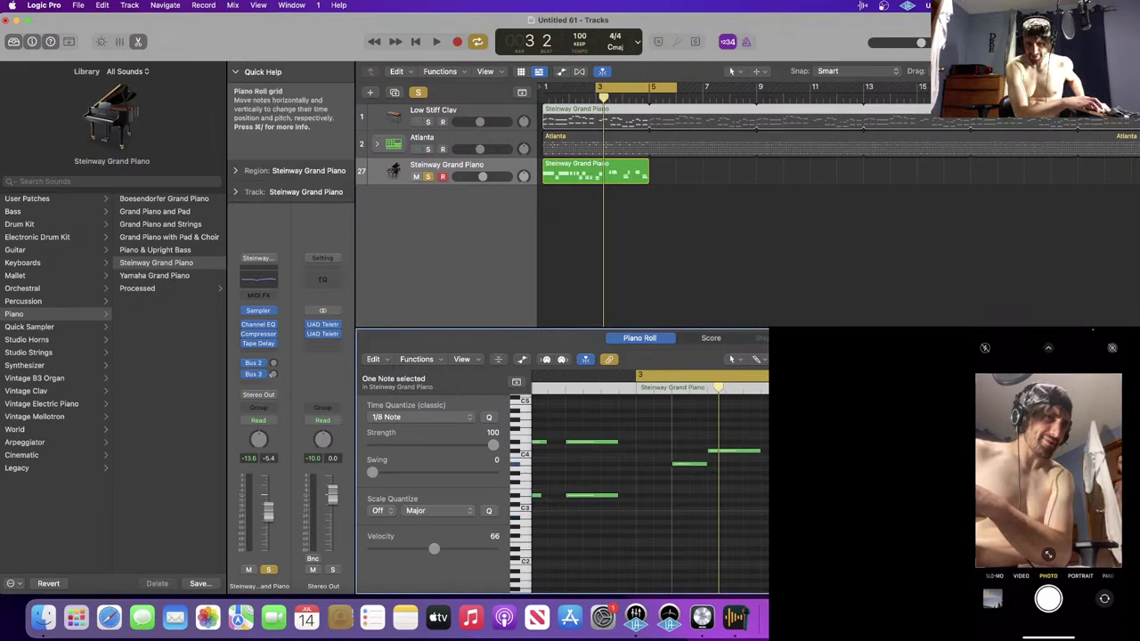
pyautogui.click(731, 452)
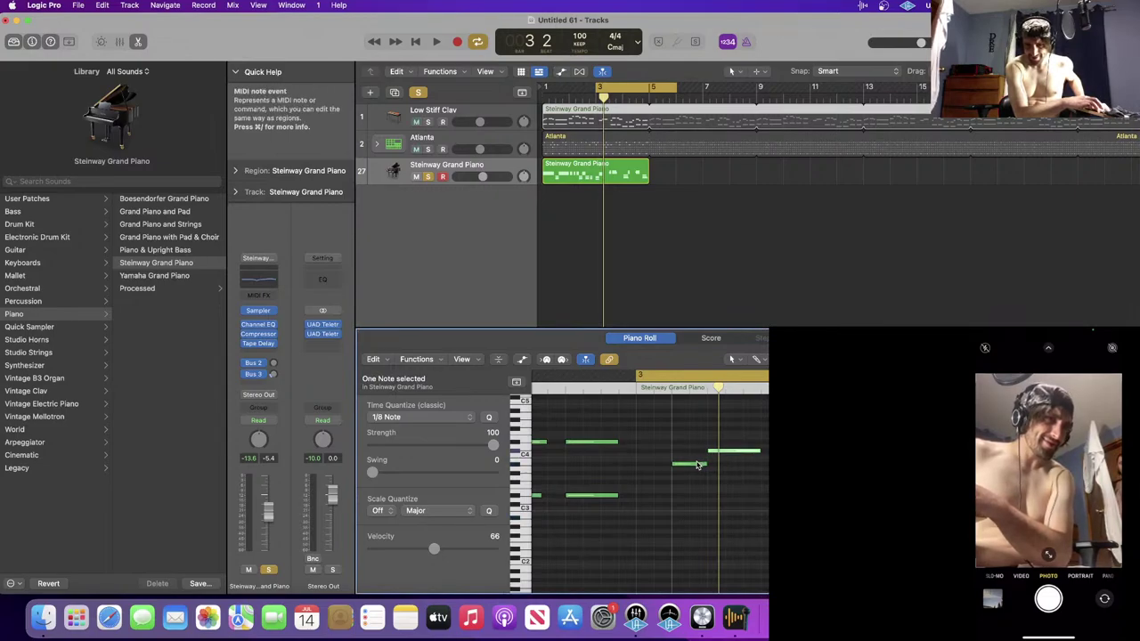
pyautogui.click(696, 464)
pyautogui.moveTo(697, 466)
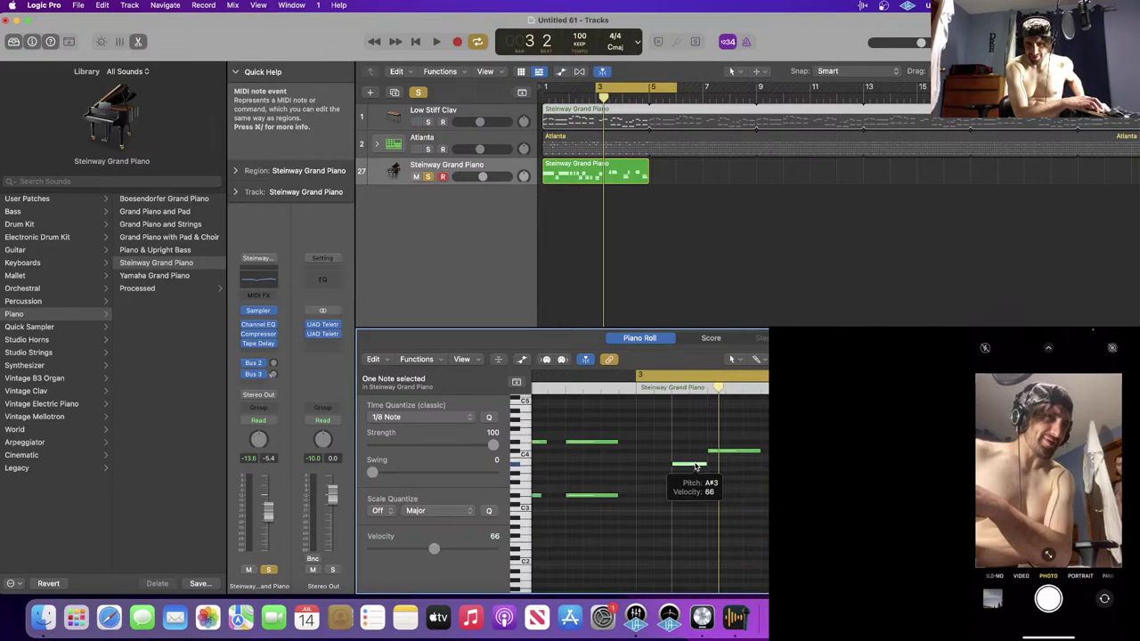
pyautogui.click(735, 453)
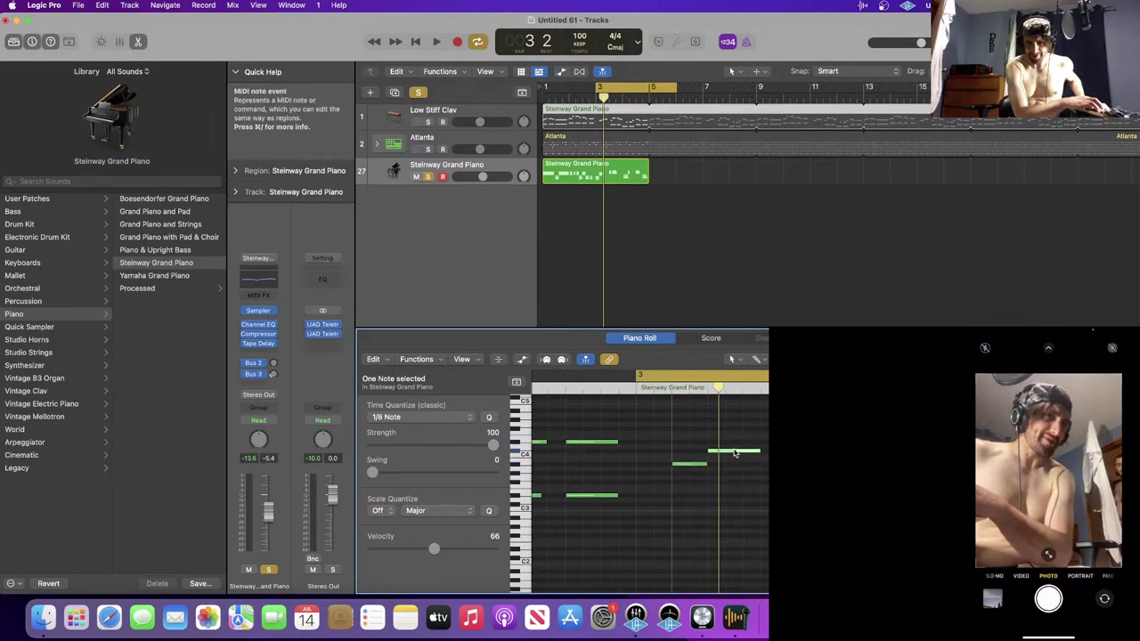
pyautogui.hscroll(1, 734, 454)
pyautogui.hscroll(1, 736, 454)
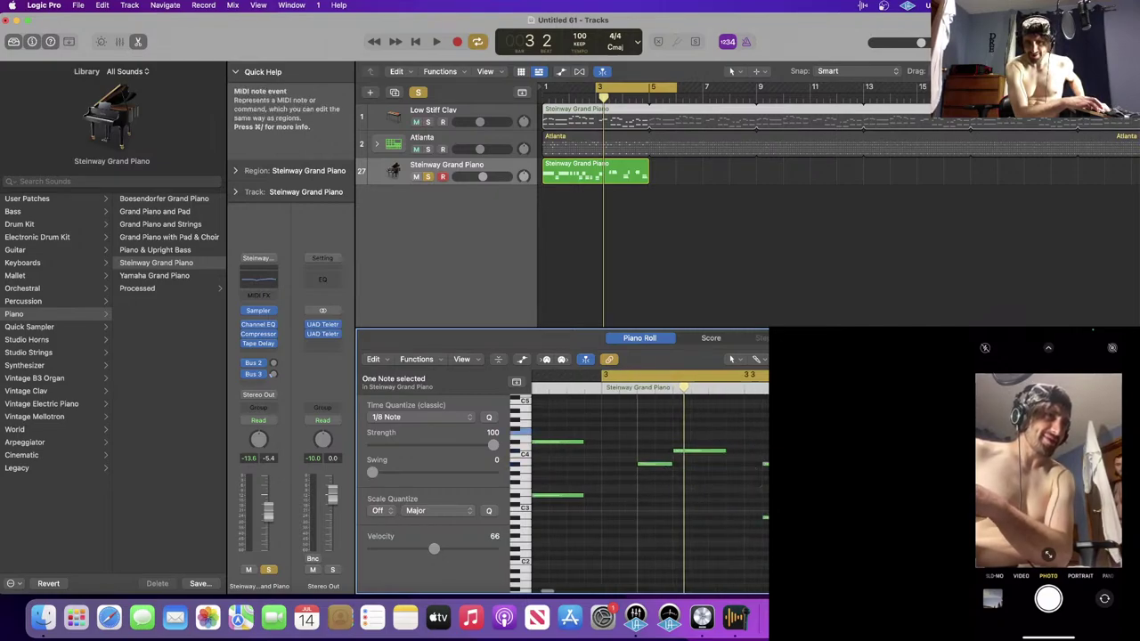
pyautogui.hscroll(-1, 735, 445)
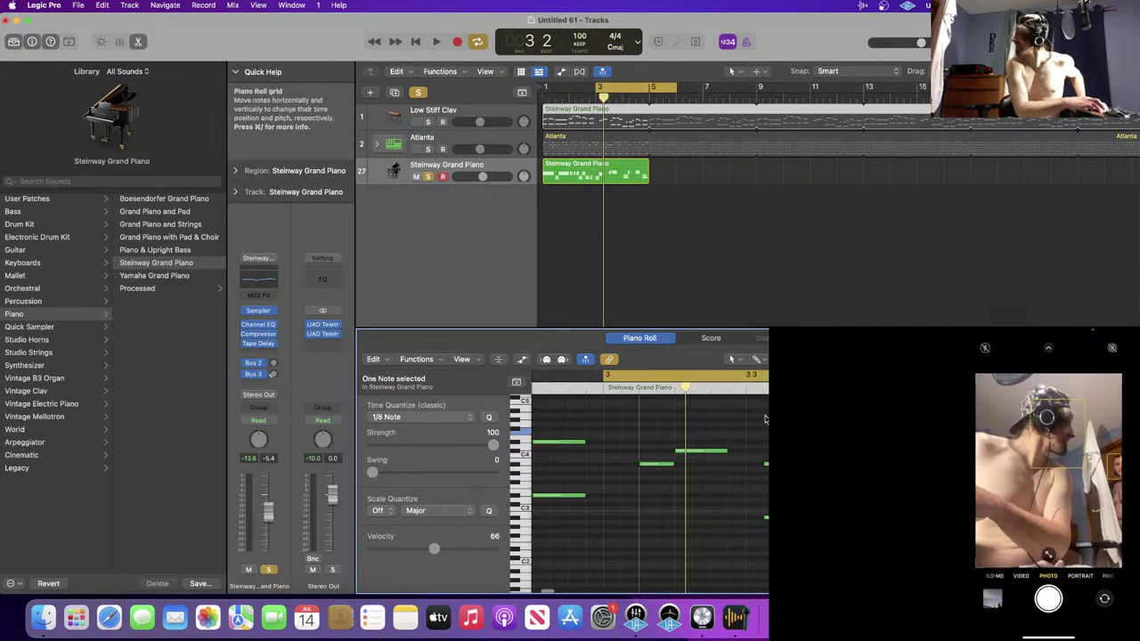
# - Reopen the Steinway Grand Piano region and check the two chords at the start of bar 3 by selecting them
pyautogui.click(610, 180)
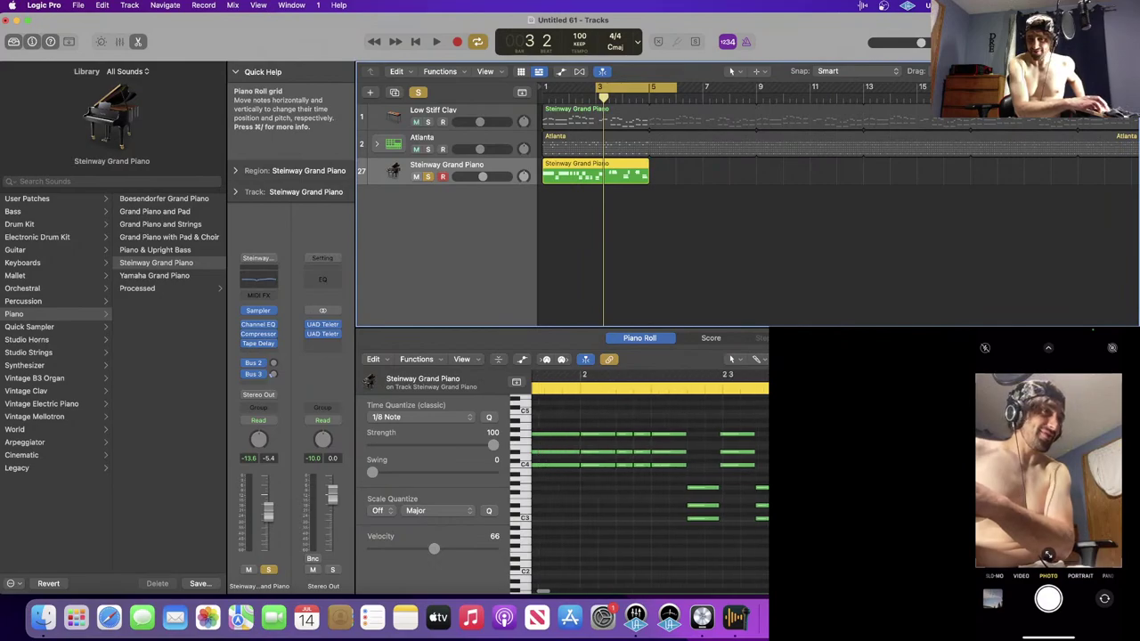
pyautogui.moveTo(802, 543); pyautogui.dragTo(917, 423)
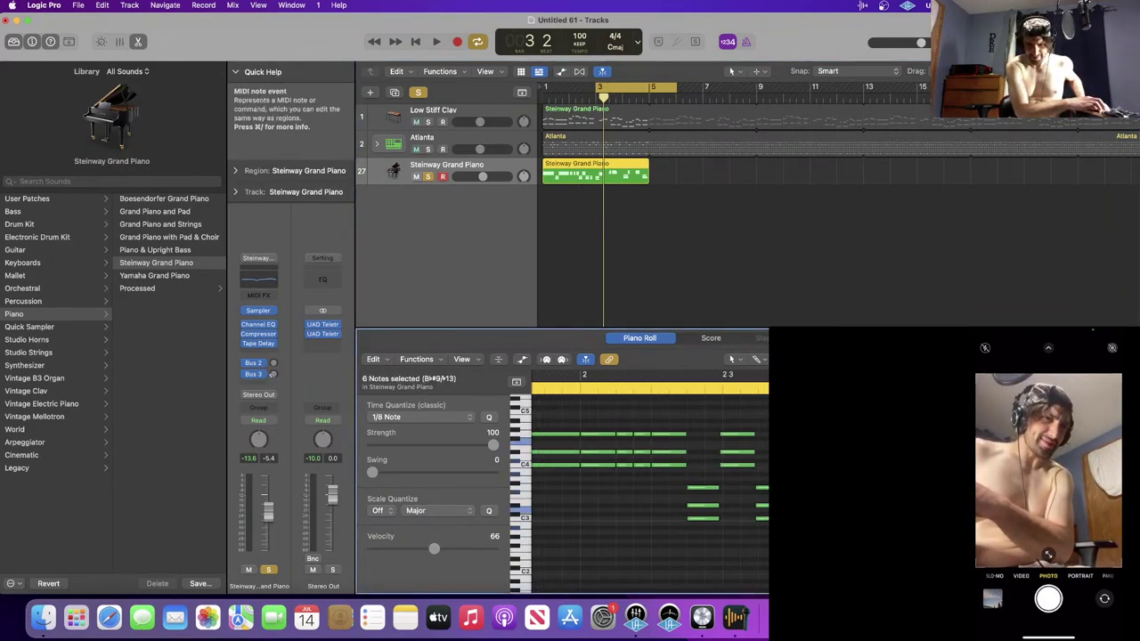
pyautogui.click(855, 486)
# - Delete all the old Steinway Grand Piano chord notes that follow the two new chords at the start of bar 3
pyautogui.hscroll(3, 854, 485)
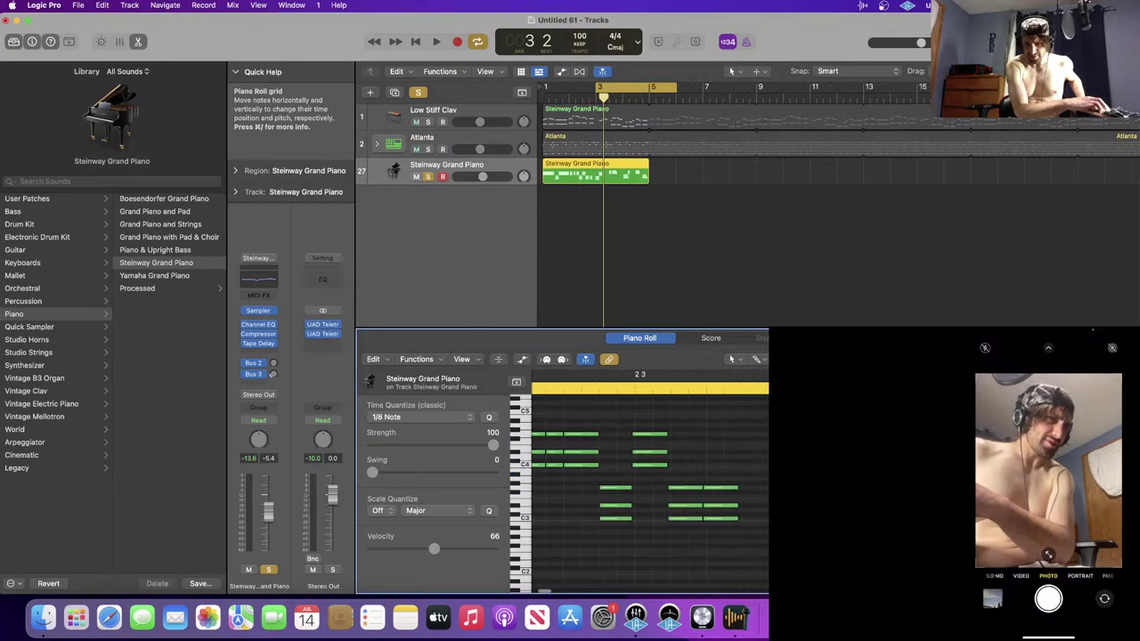
pyautogui.hscroll(5, 650, 463)
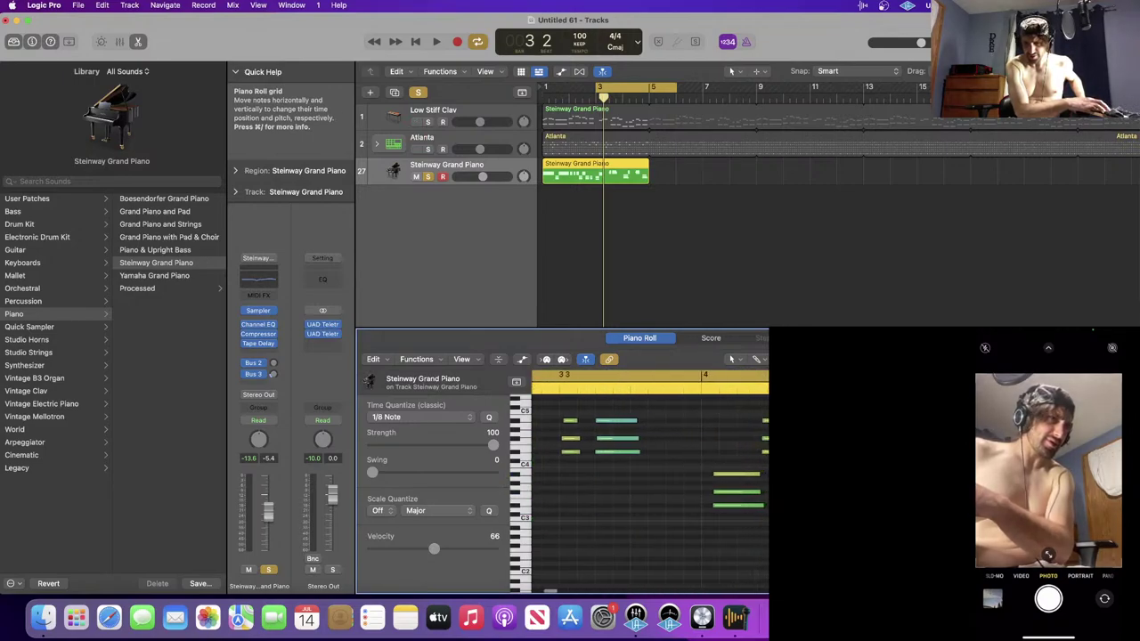
pyautogui.moveTo(872, 400); pyautogui.dragTo(472, 595)
pyautogui.click(846, 498)
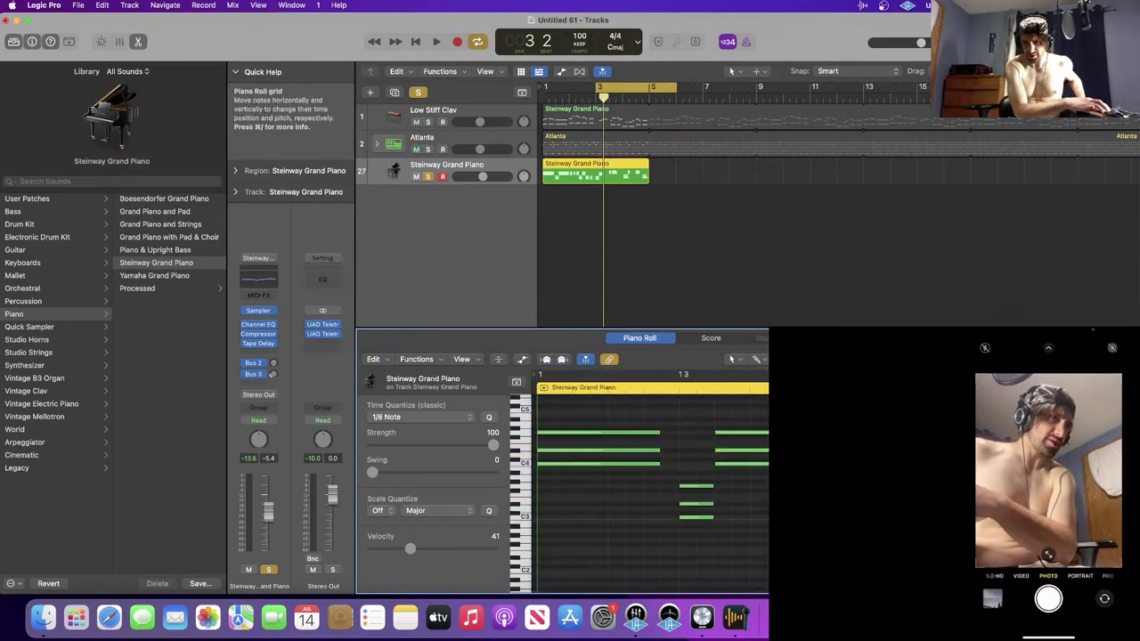
pyautogui.hscroll(3, 846, 499)
pyautogui.scroll(3, 649, 487)
pyautogui.hscroll(3, 650, 487)
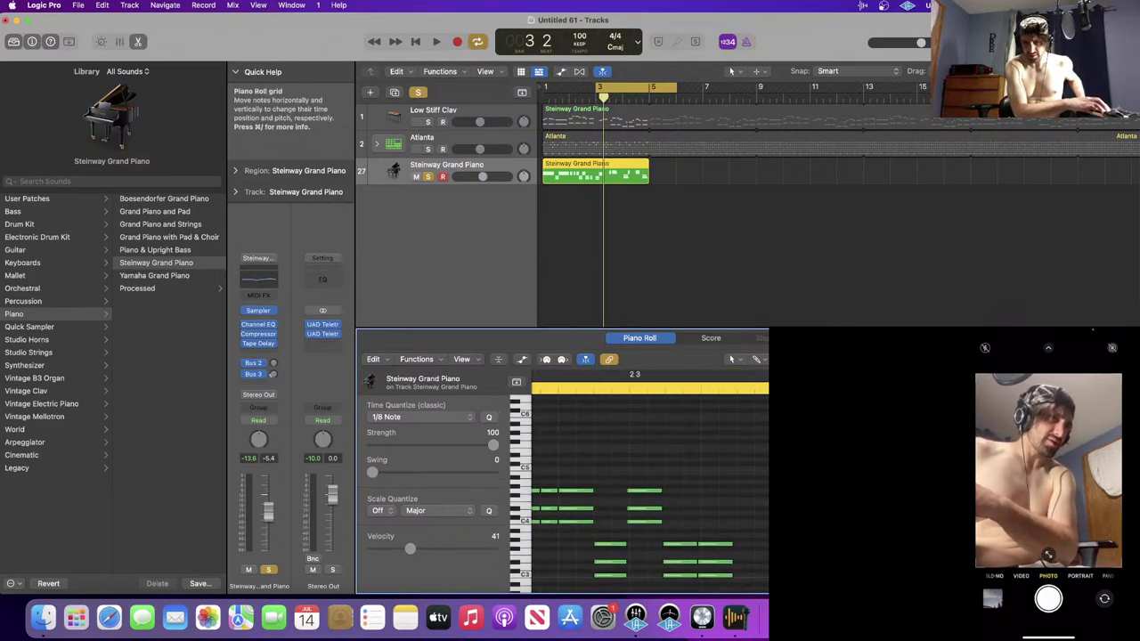
pyautogui.hscroll(4, 649, 487)
pyautogui.moveTo(570, 418); pyautogui.dragTo(837, 594)
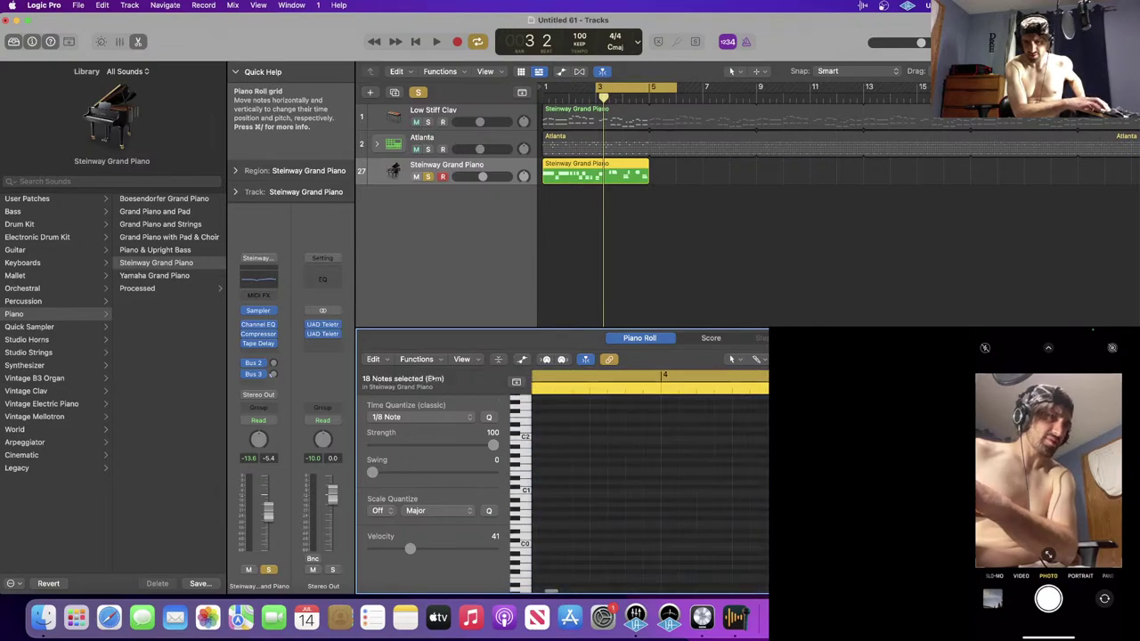
pyautogui.scroll(15, 669, 506)
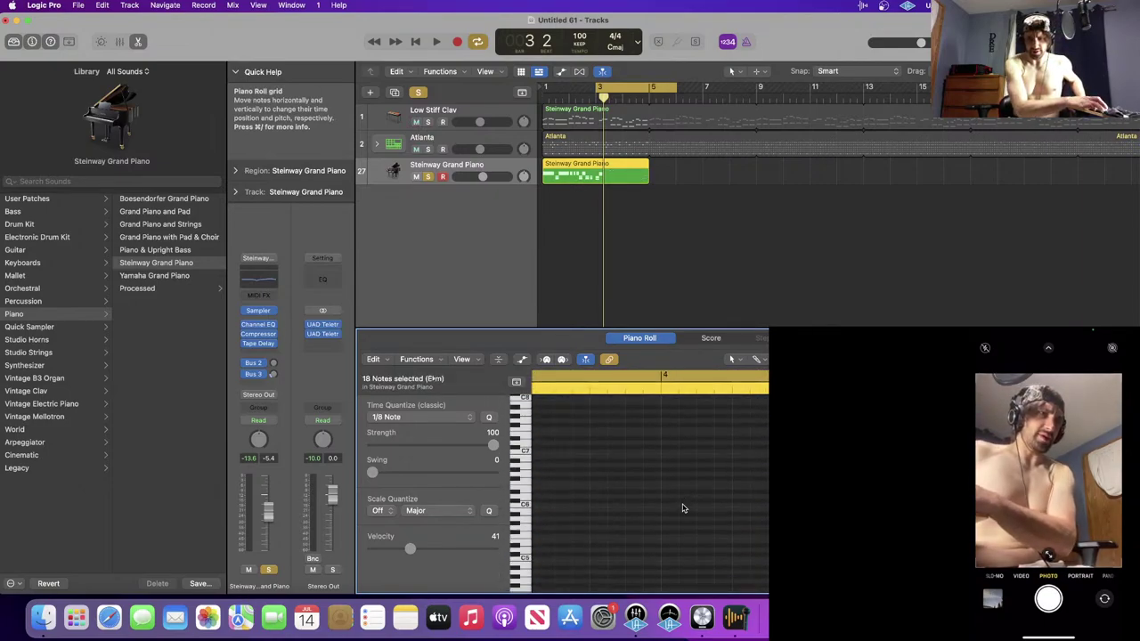
# - Return to the start of bar 3 and play back the low and high chords there
pyautogui.hscroll(-3, 681, 508)
pyautogui.hscroll(-4, 737, 507)
pyautogui.scroll(-6, 746, 512)
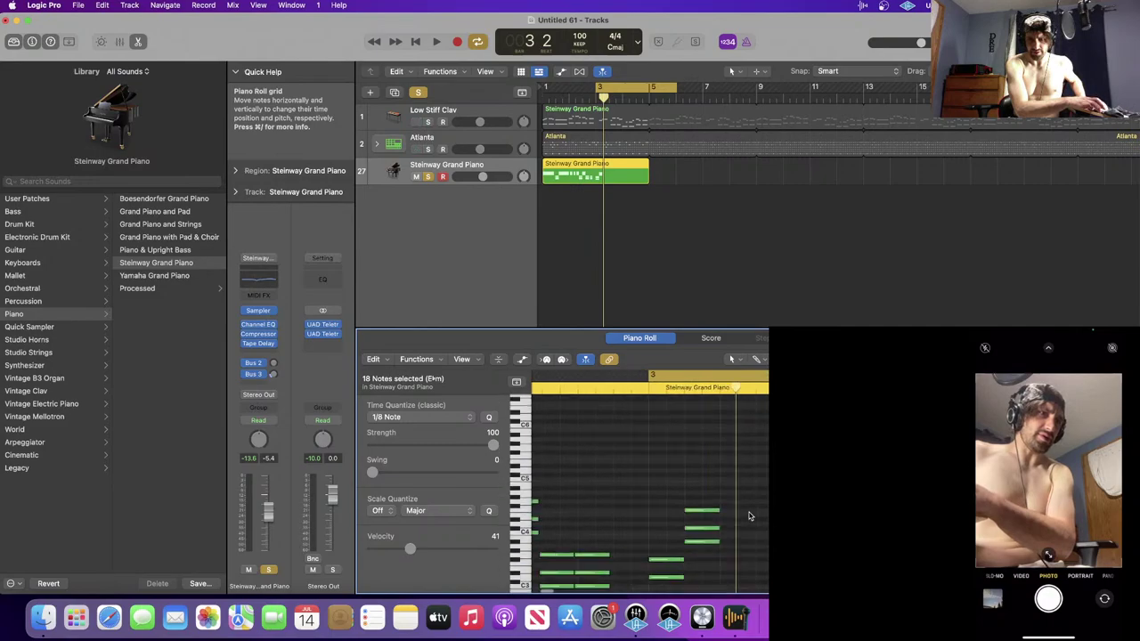
pyautogui.scroll(-4, 650, 485)
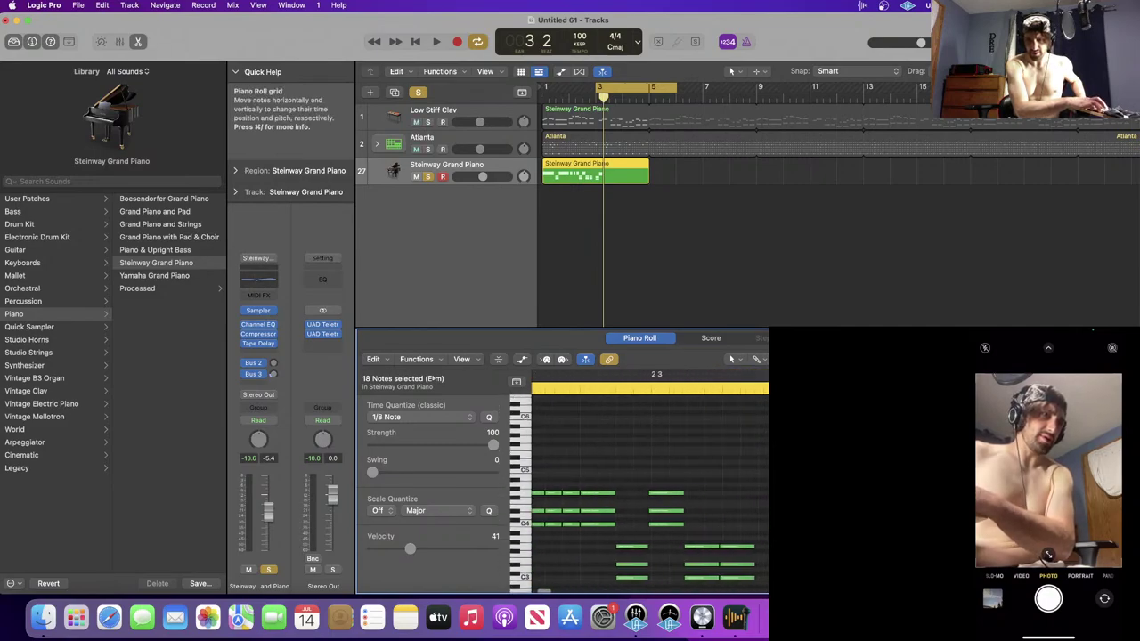
pyautogui.hscroll(2, 650, 485)
pyautogui.press('space')
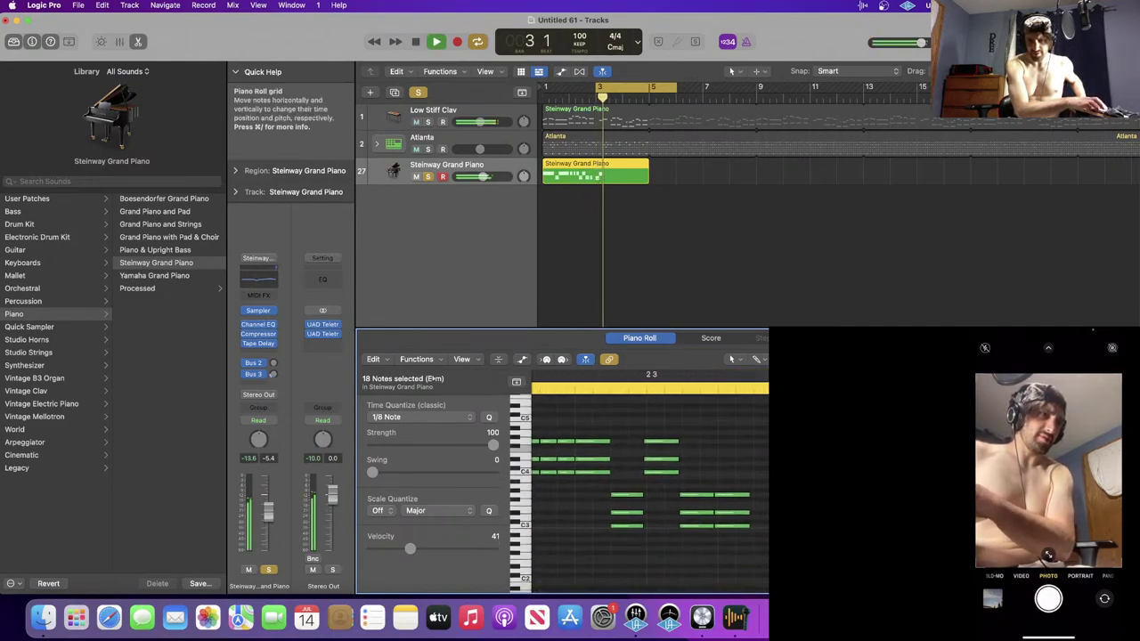
pyautogui.press('space')
# - Check the low and high chords at the start of bar 3 by selecting them and playing them back
pyautogui.click(787, 514)
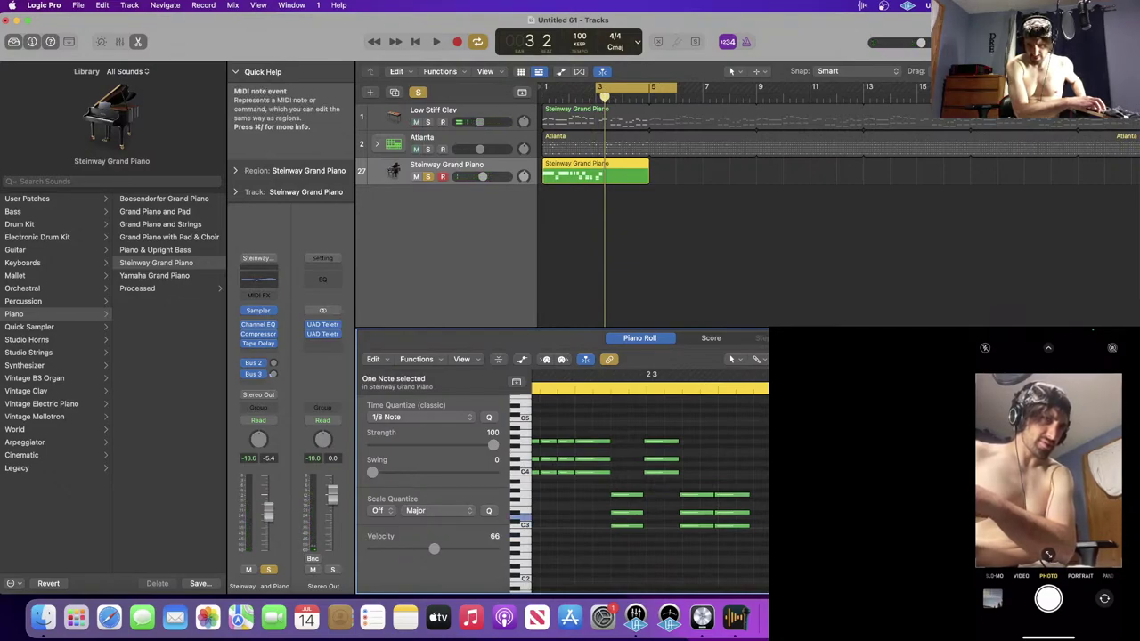
pyautogui.moveTo(784, 516); pyautogui.dragTo(791, 504)
pyautogui.press('Right')
pyautogui.click(793, 536)
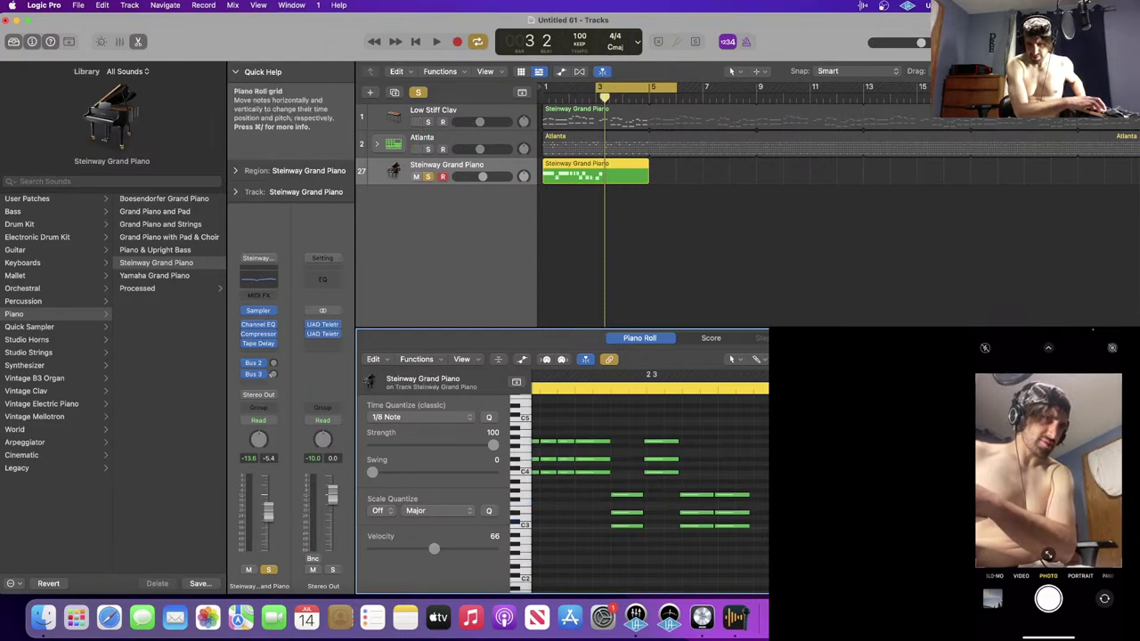
pyautogui.click(791, 482)
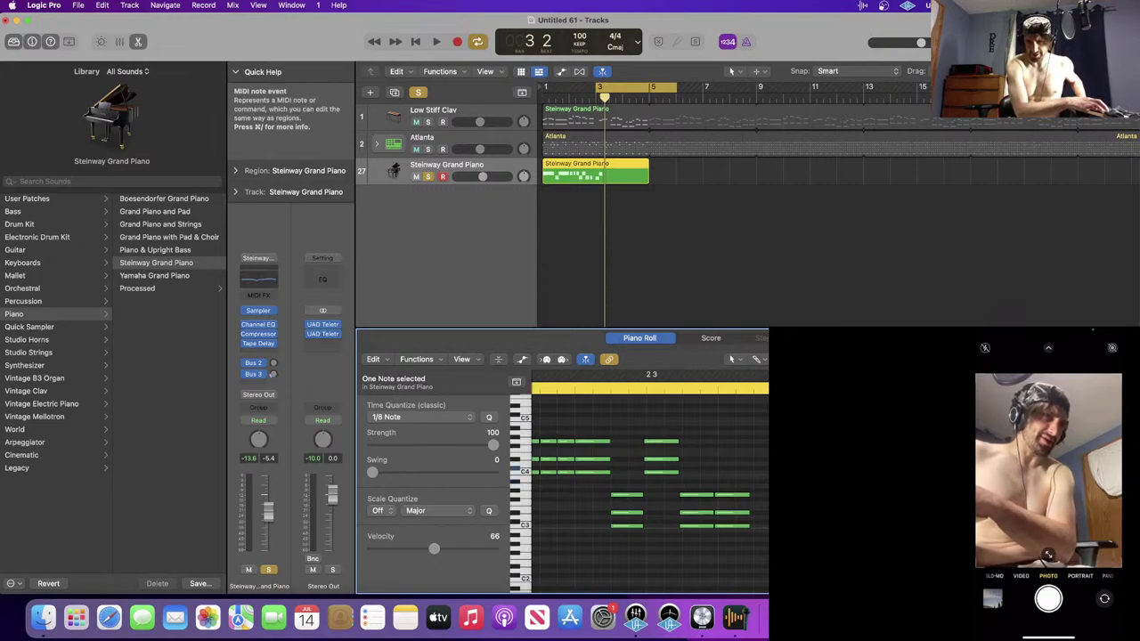
pyautogui.moveTo(832, 417); pyautogui.dragTo(752, 563)
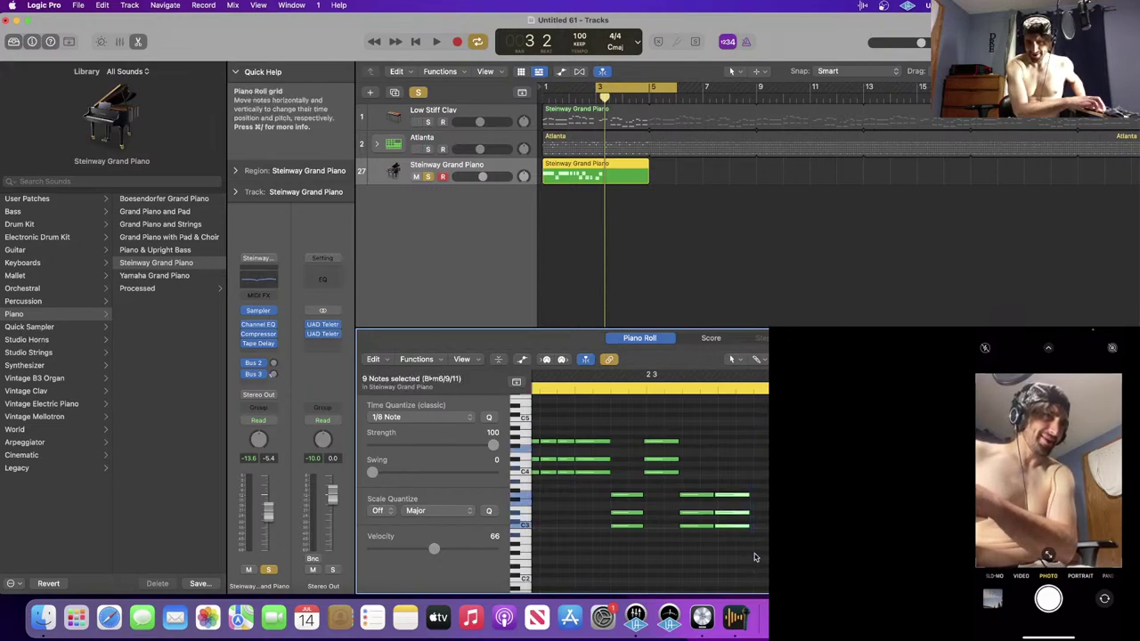
pyautogui.press('space')
pyautogui.press('space')
# - Repeat the low and high B♭ minor chord pair right after the first pair in bar 3
pyautogui.click(793, 545)
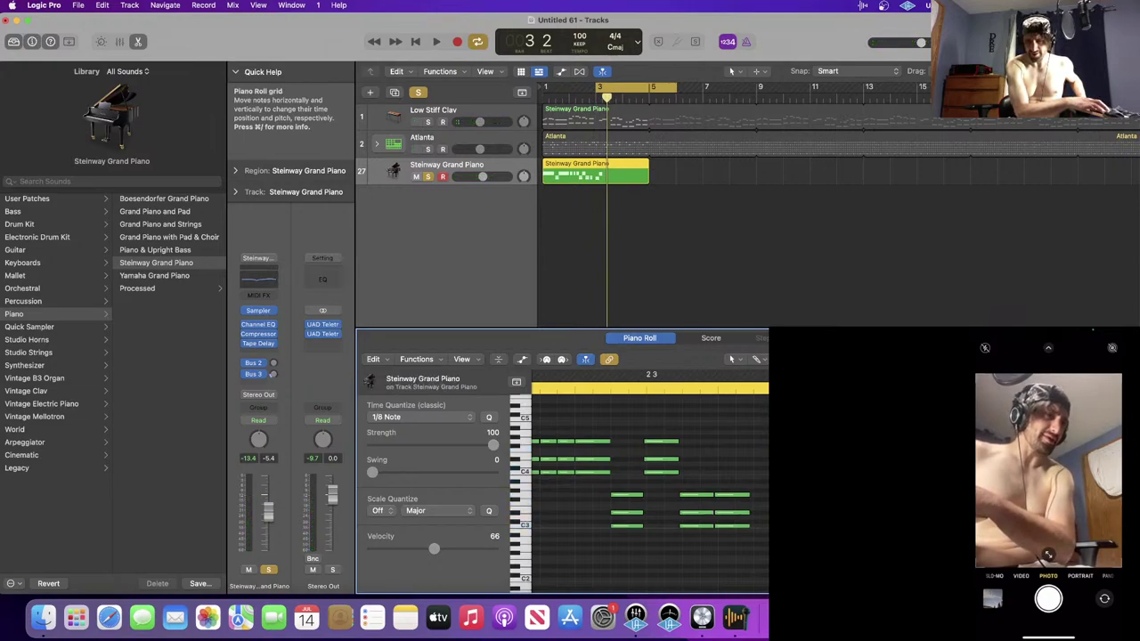
pyautogui.moveTo(833, 472); pyautogui.dragTo(788, 589)
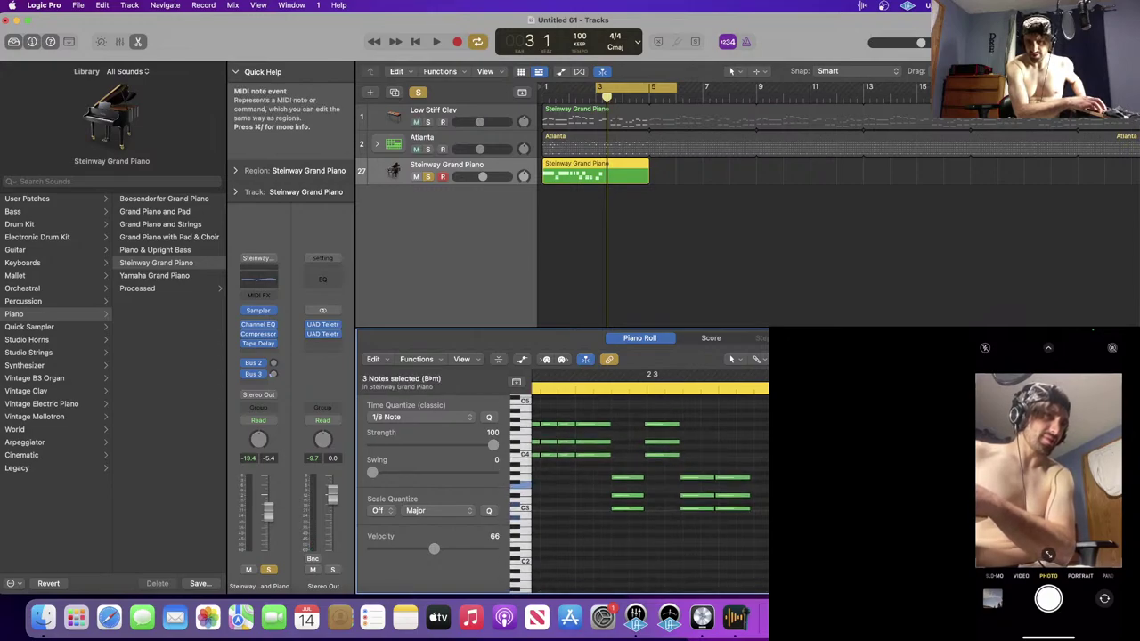
pyautogui.press('space')
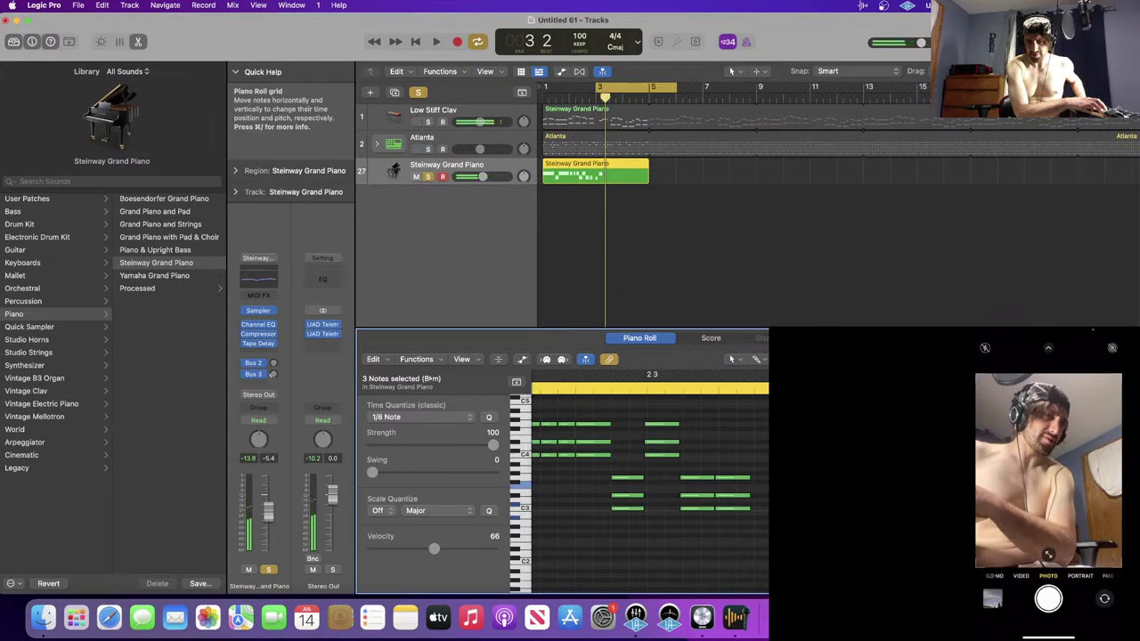
pyautogui.press('space')
pyautogui.press('space')
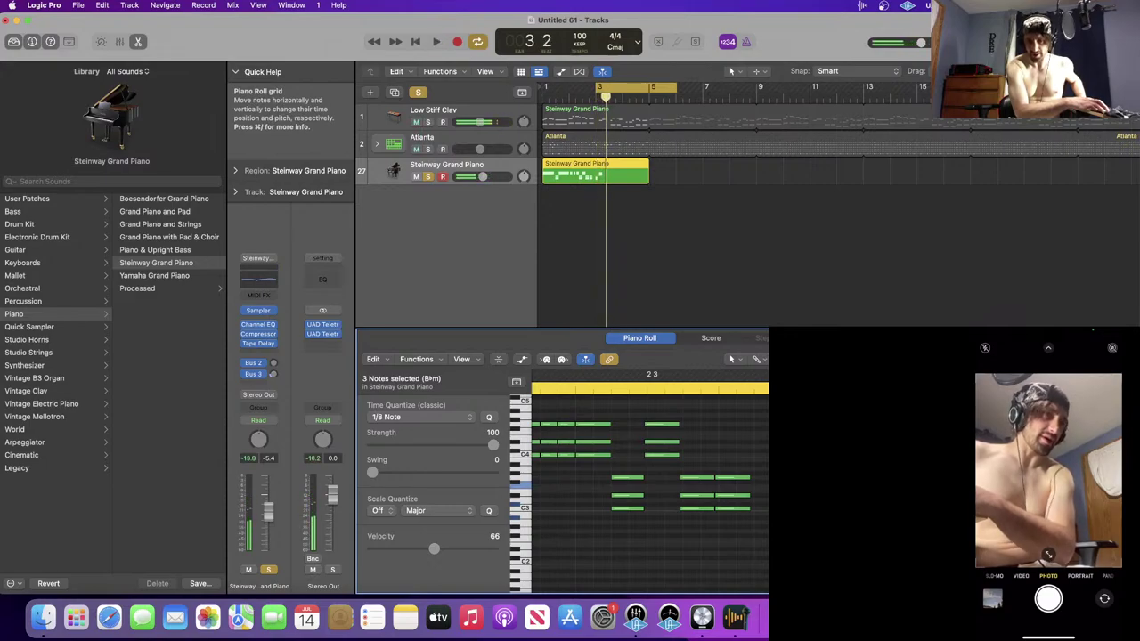
pyautogui.hotkey('shift', 'Right')
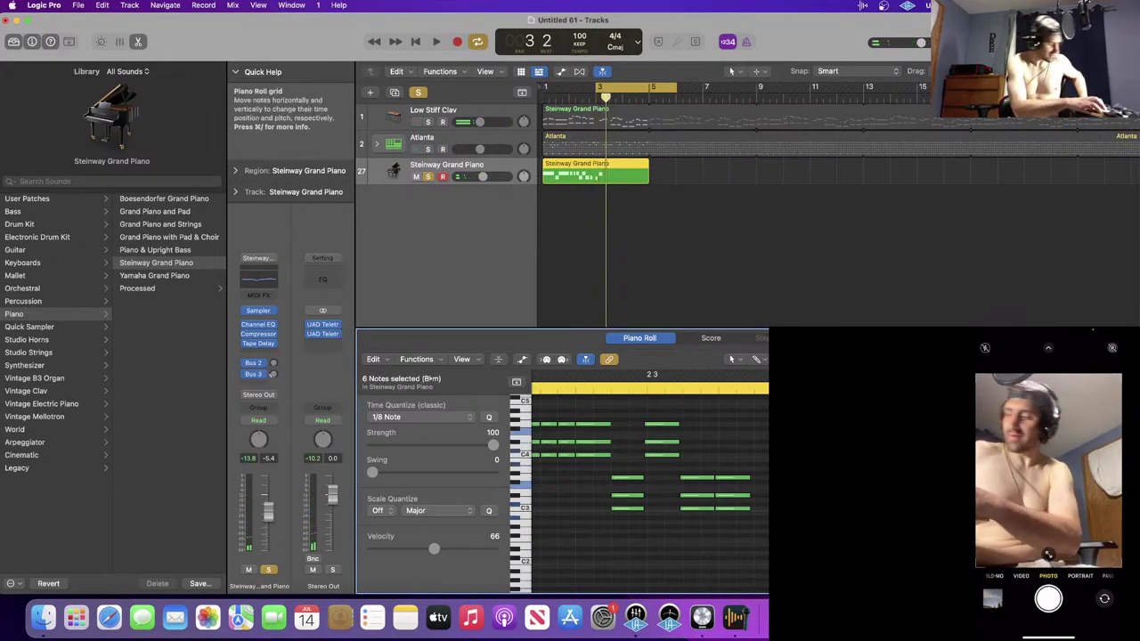
pyautogui.scroll(3, 650, 494)
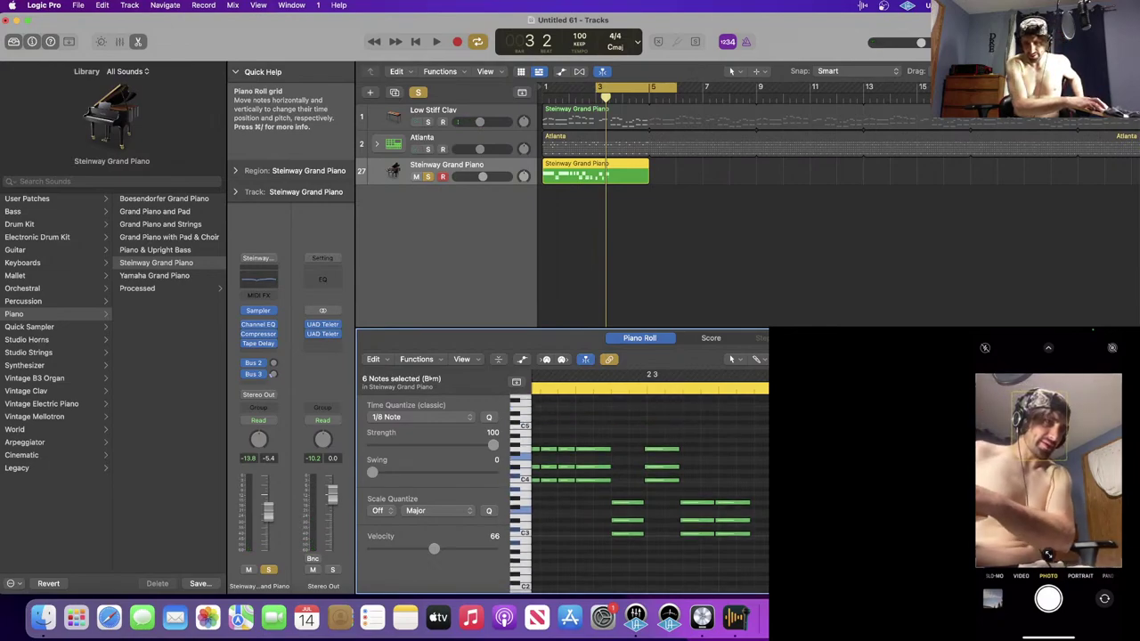
# - Continue the alternating low and high B♭ minor chords through the rest of bar 3 and play the bar back
pyautogui.press('space')
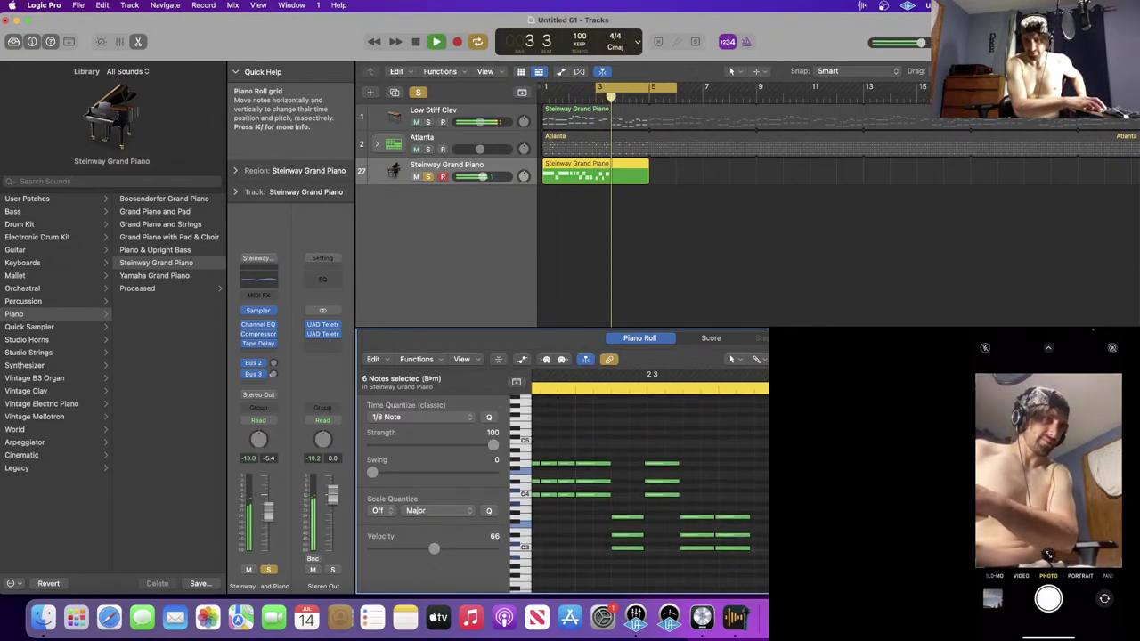
pyautogui.press('space')
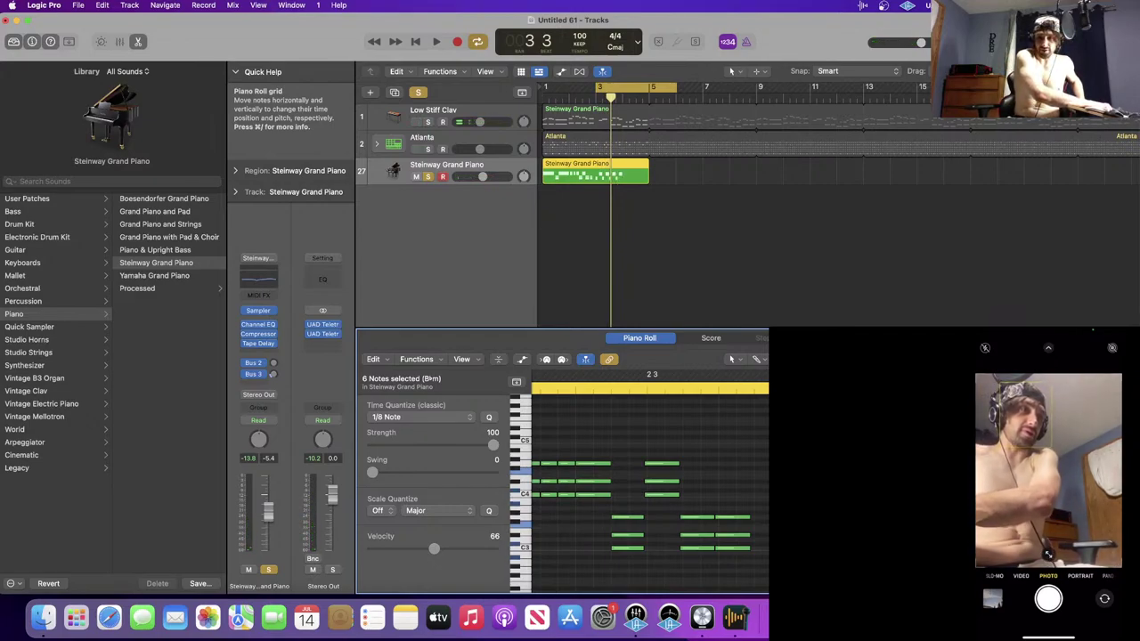
pyautogui.press('space')
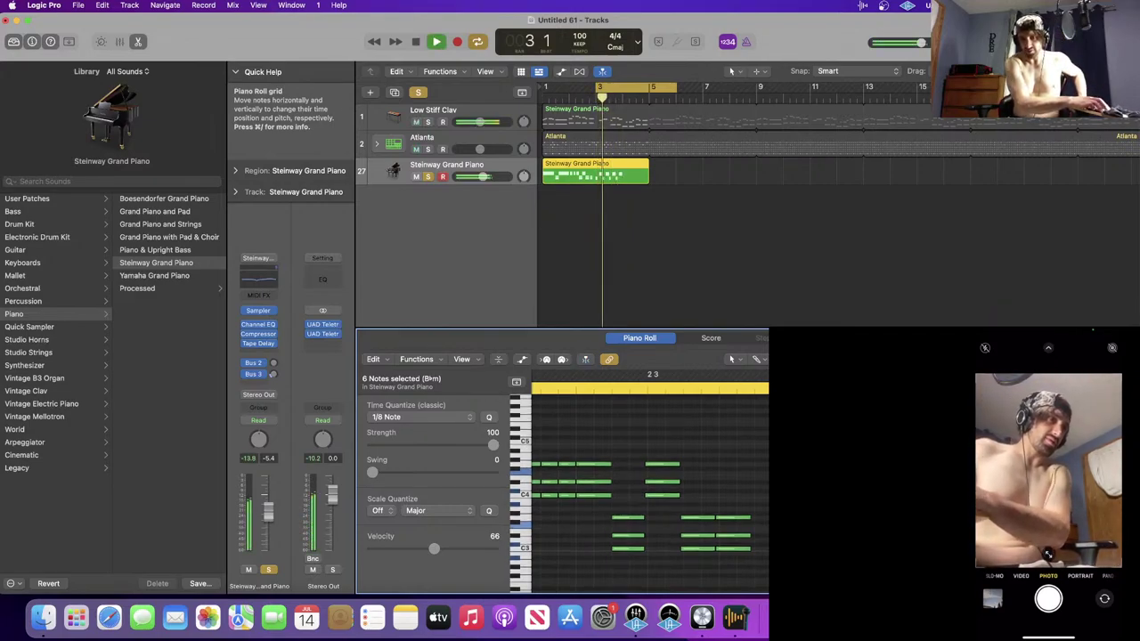
pyautogui.press('space')
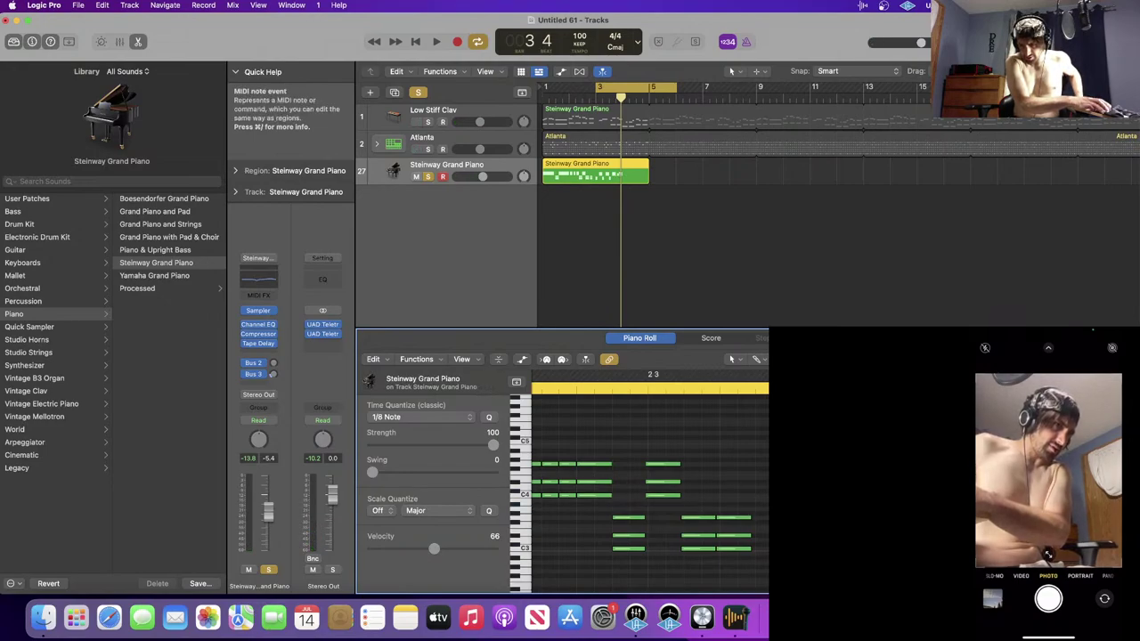
# - Open the Low Stiff Clav region and examine the pitches and rhythm of its notes across bars 3 and 4
pyautogui.hscroll(2, 650, 485)
pyautogui.hscroll(10, 650, 485)
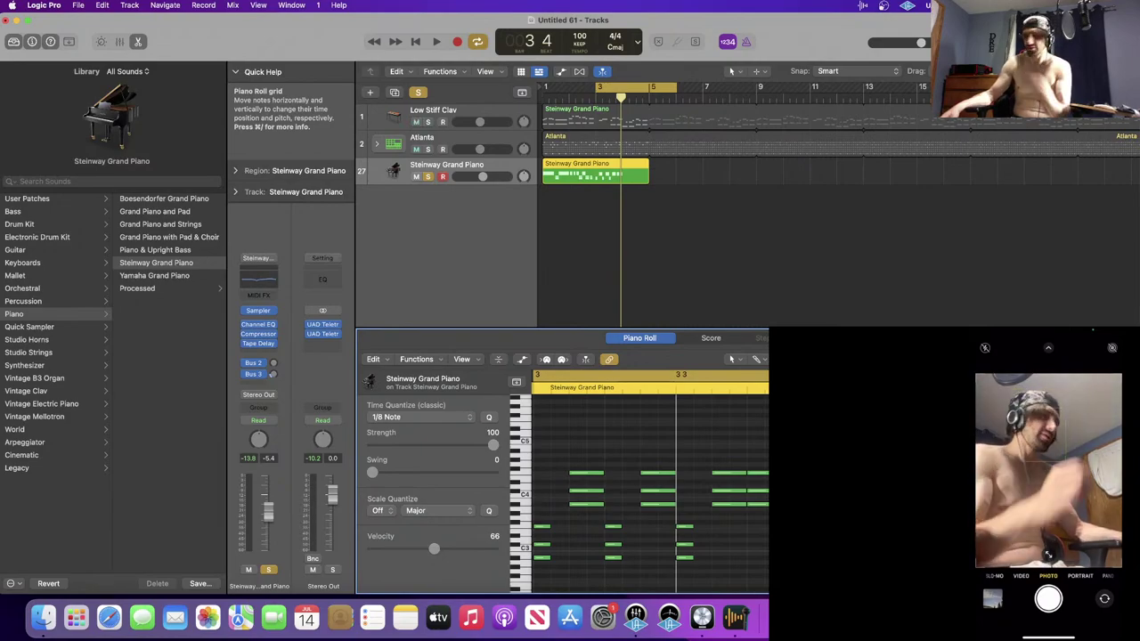
pyautogui.hscroll(1, 649, 490)
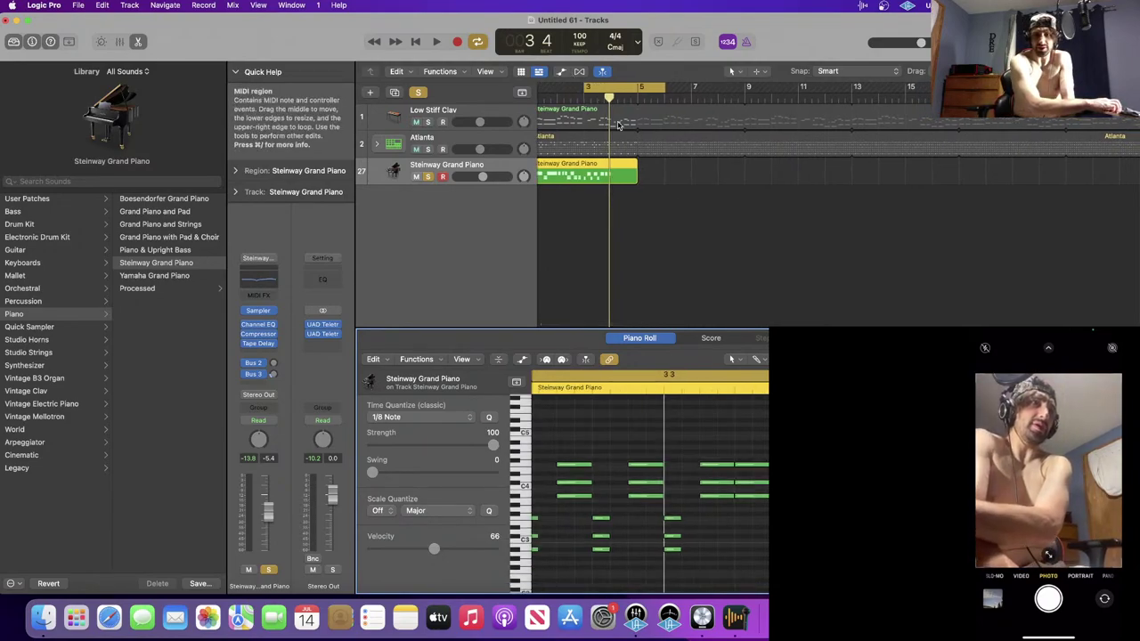
pyautogui.click(618, 127)
pyautogui.hscroll(8, 722, 552)
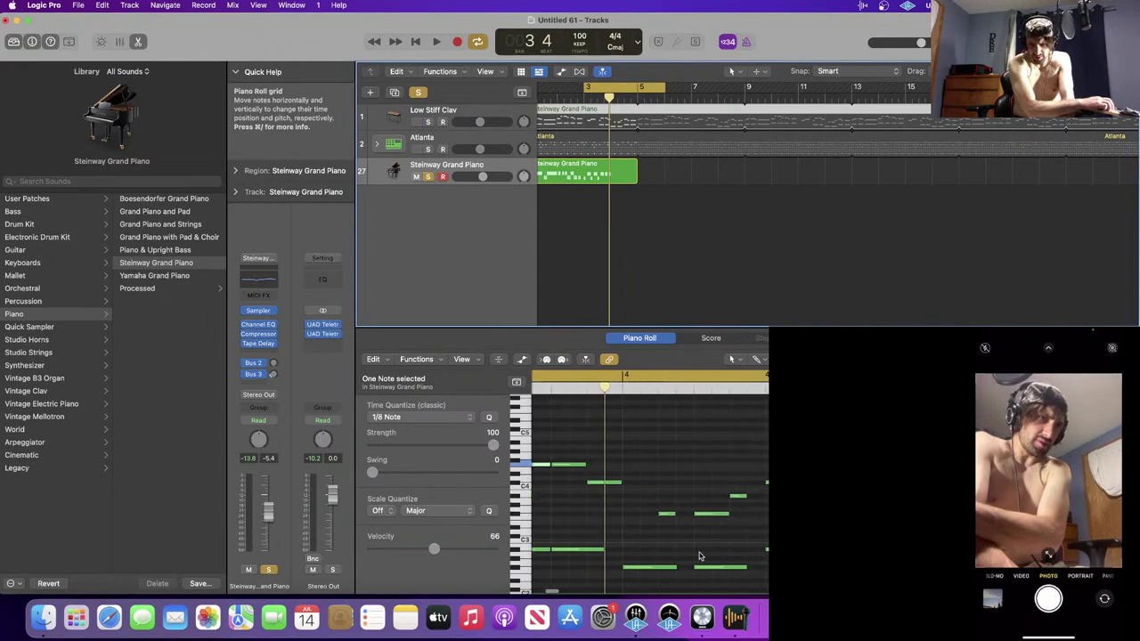
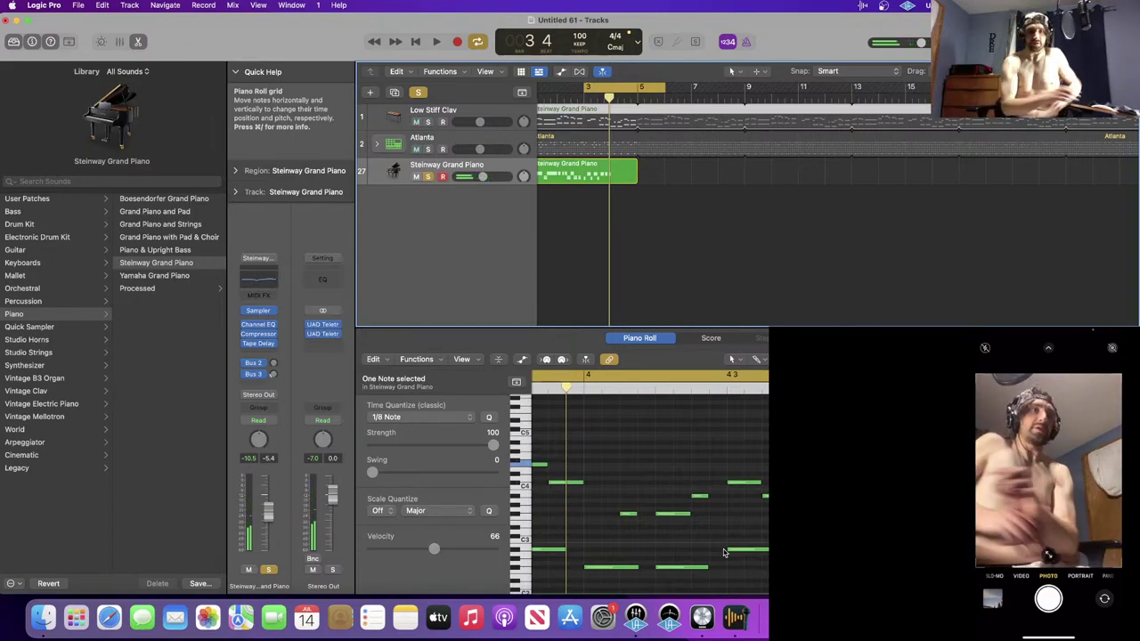
pyautogui.scroll(5, 703, 474)
pyautogui.click(720, 470)
pyautogui.scroll(-4, 719, 471)
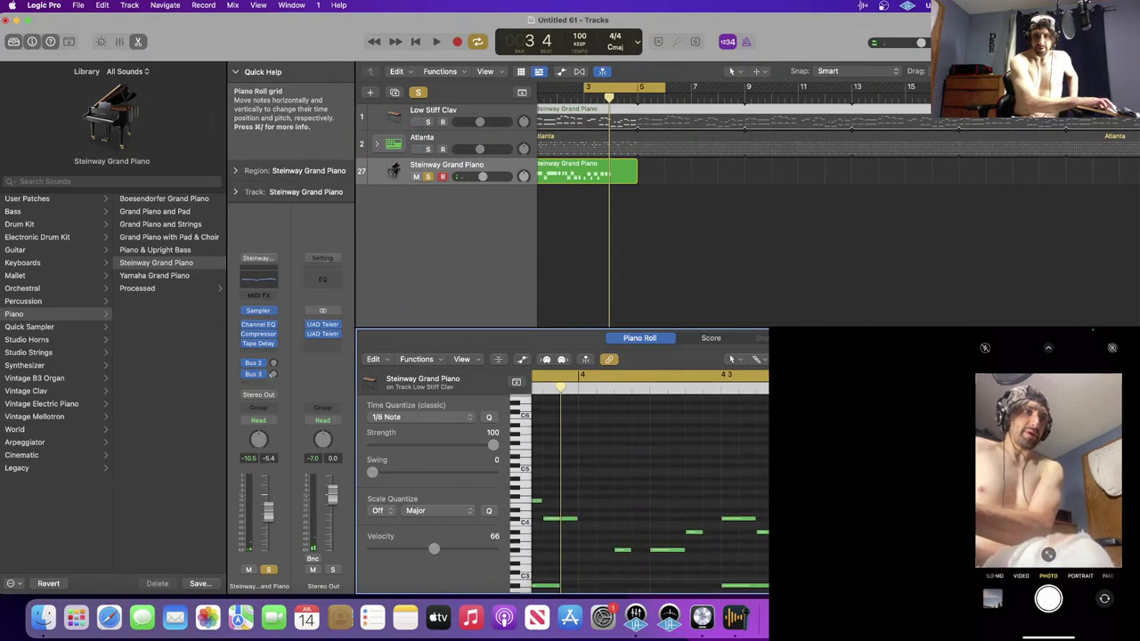
pyautogui.scroll(-3, 639, 495)
pyautogui.hscroll(5, 639, 495)
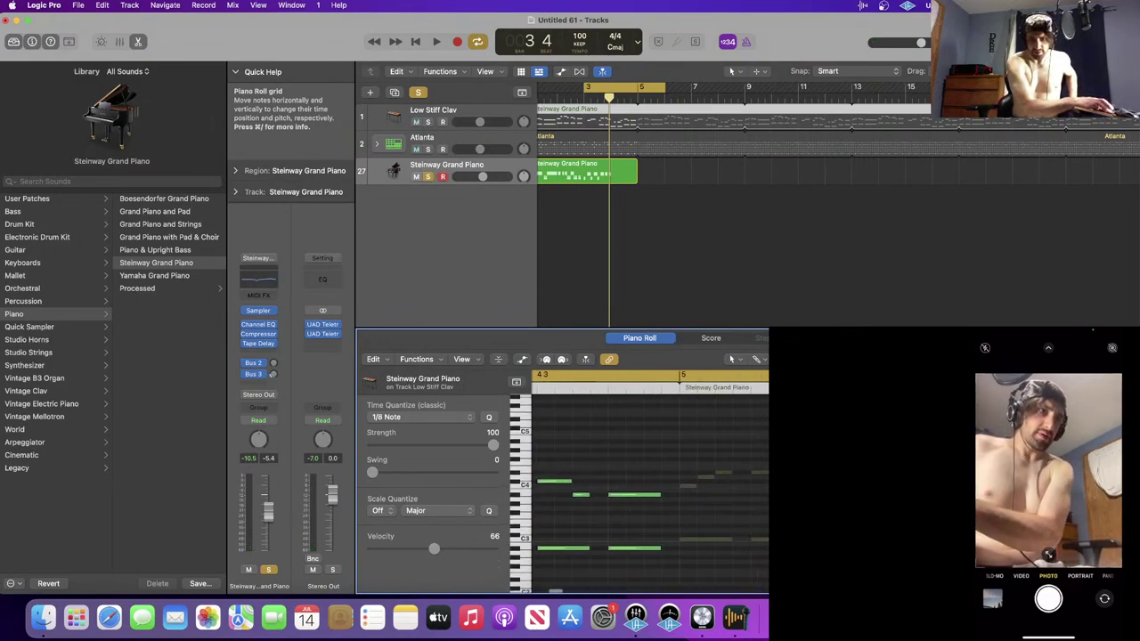
pyautogui.hscroll(5, 650, 481)
pyautogui.hscroll(-15, 650, 481)
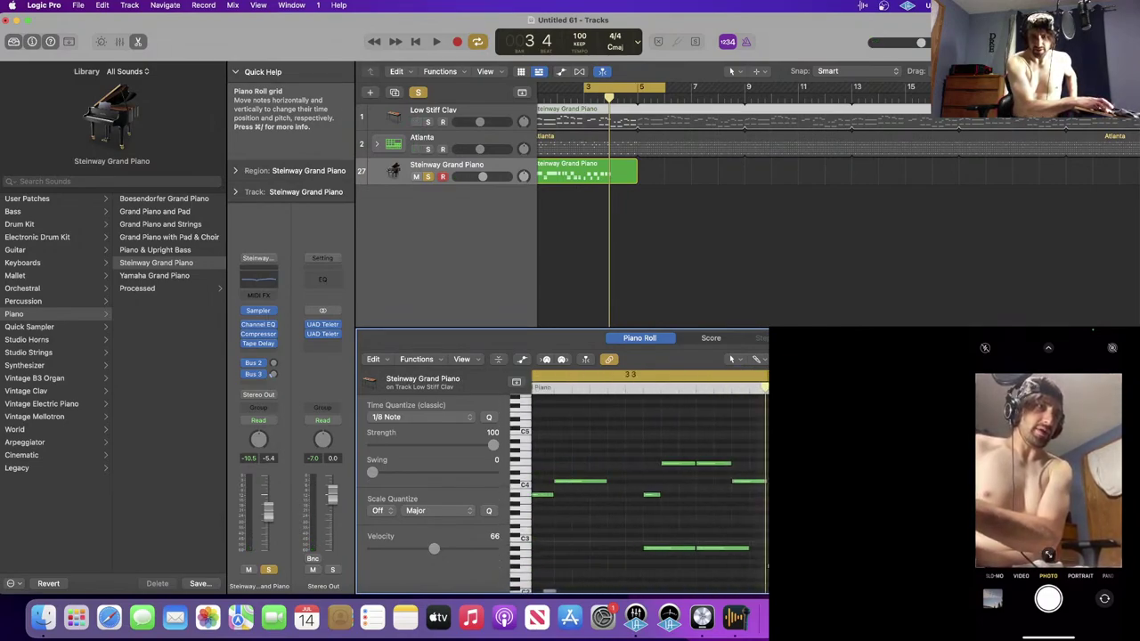
pyautogui.hscroll(10, 650, 481)
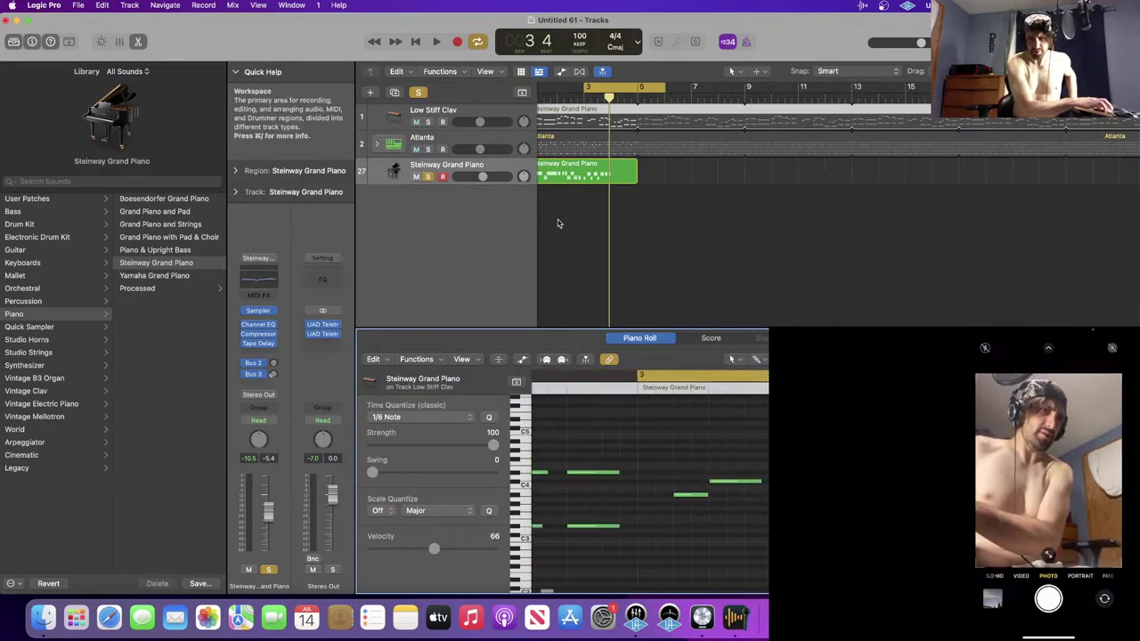
# - Reopen the Steinway Grand Piano region and move the cycle range to bars 4 through 7
pyautogui.click(595, 168)
pyautogui.scroll(3, 650, 490)
pyautogui.hscroll(3, 650, 490)
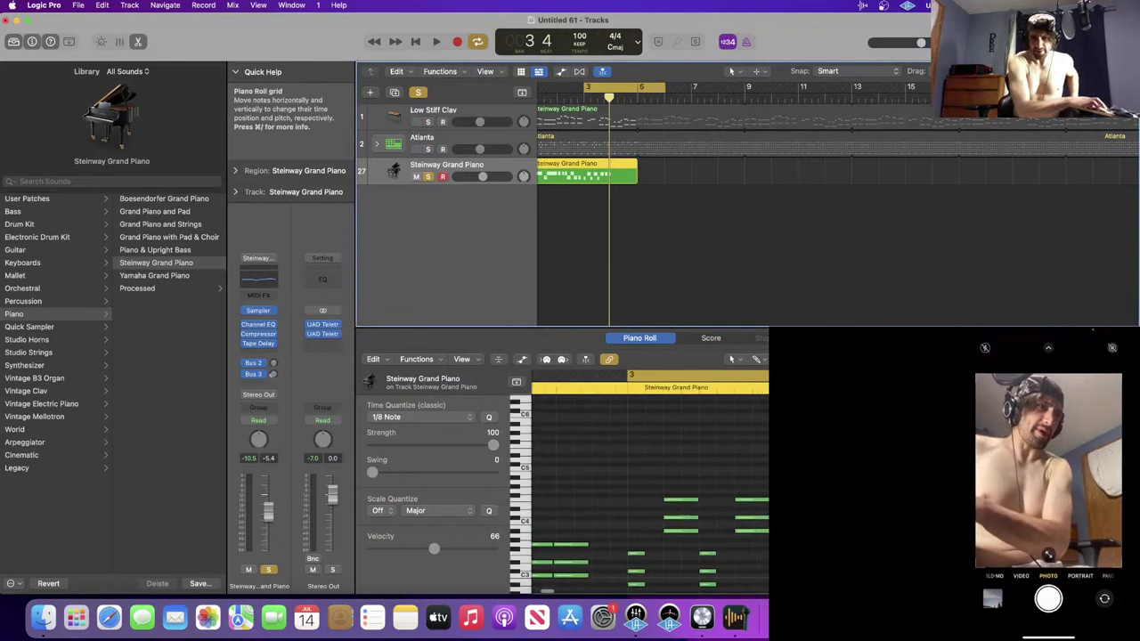
pyautogui.moveTo(726, 375); pyautogui.dragTo(893, 374)
pyautogui.moveTo(820, 374); pyautogui.dragTo(951, 375)
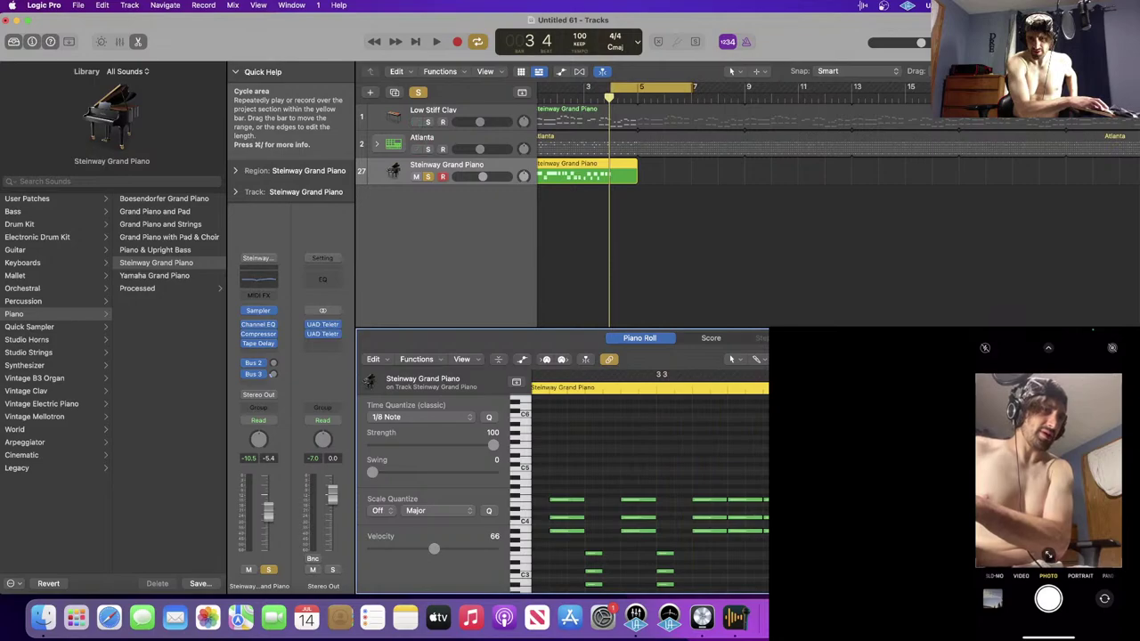
pyautogui.scroll(-3, 640, 490)
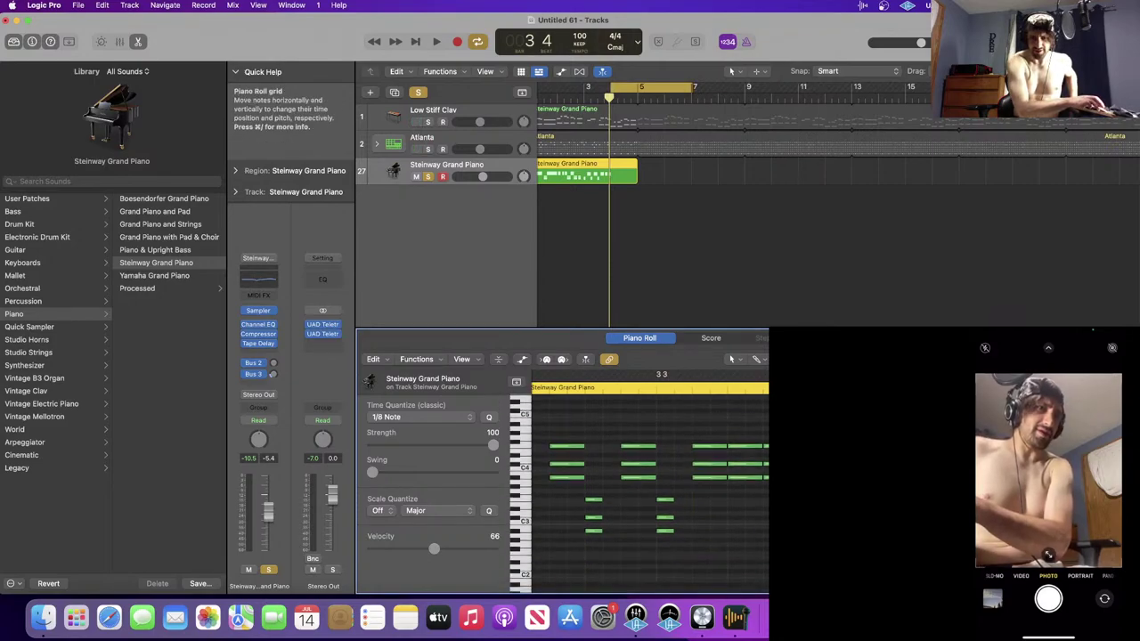
pyautogui.scroll(1, 639, 490)
# - Play from bar 4 and add single notes to that bar of the Steinway Grand Piano region, deleting the unwanted one
pyautogui.press('space')
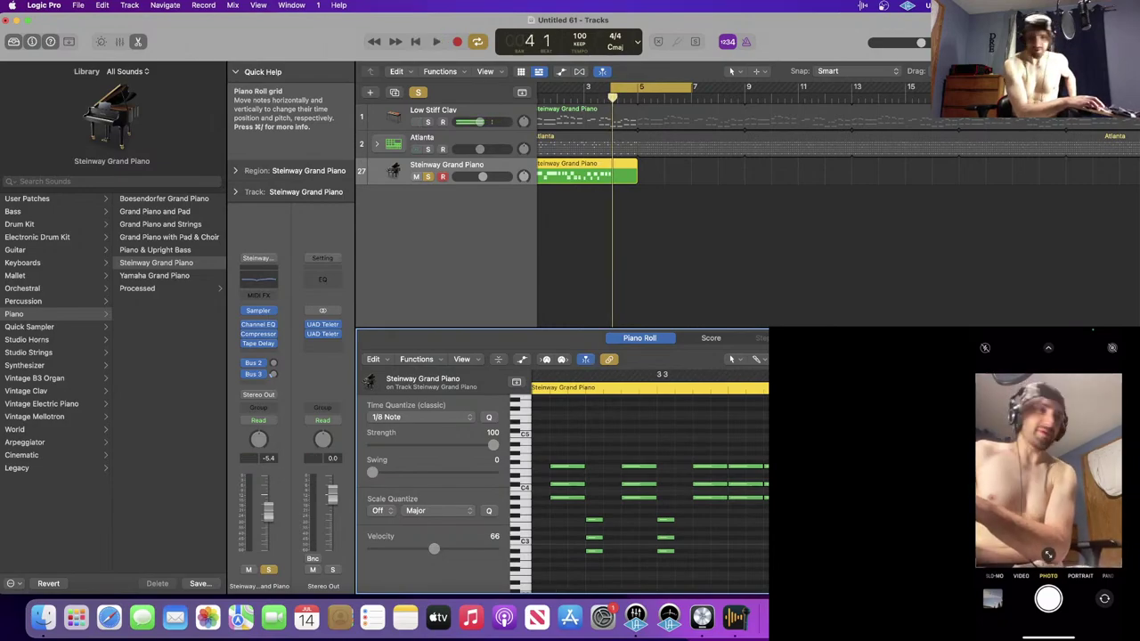
pyautogui.press('space')
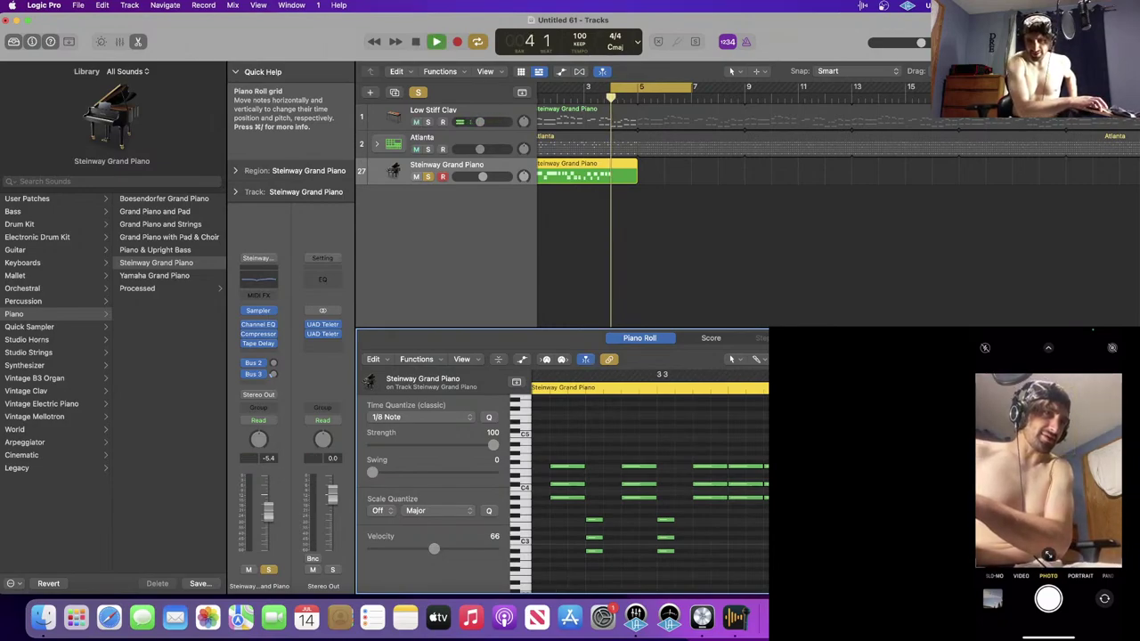
pyautogui.press('space')
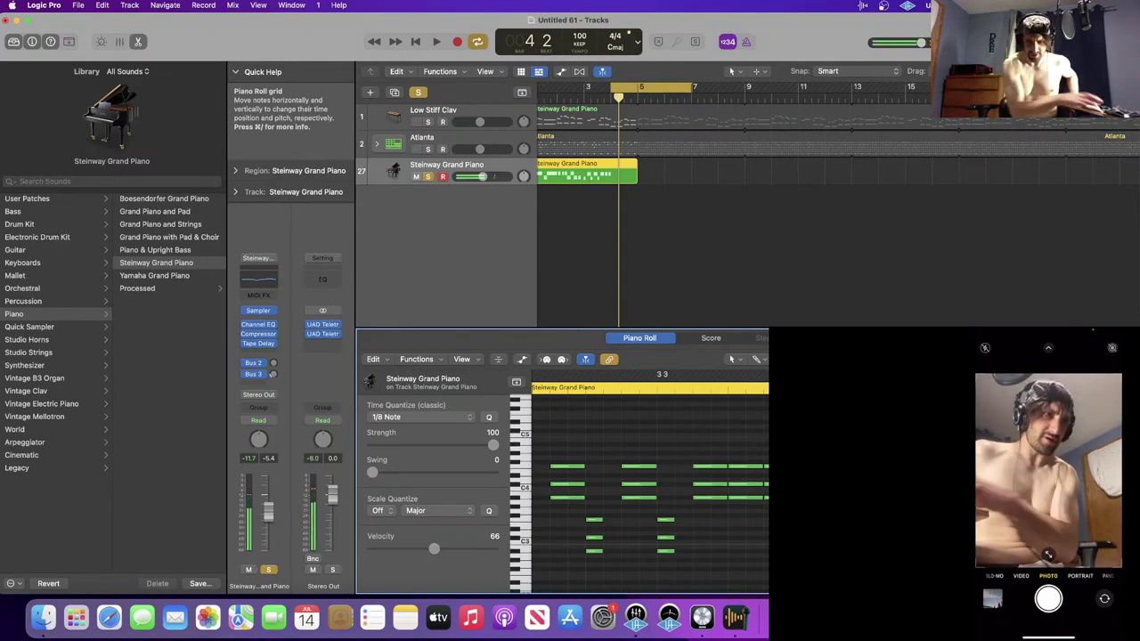
pyautogui.click(854, 463)
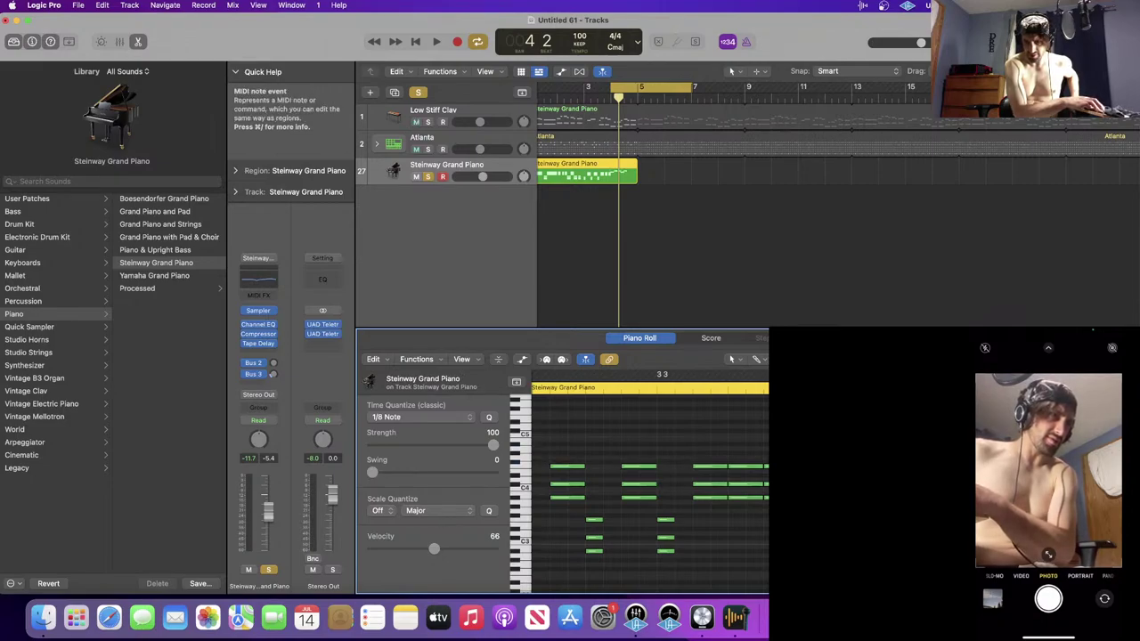
pyautogui.click(876, 444)
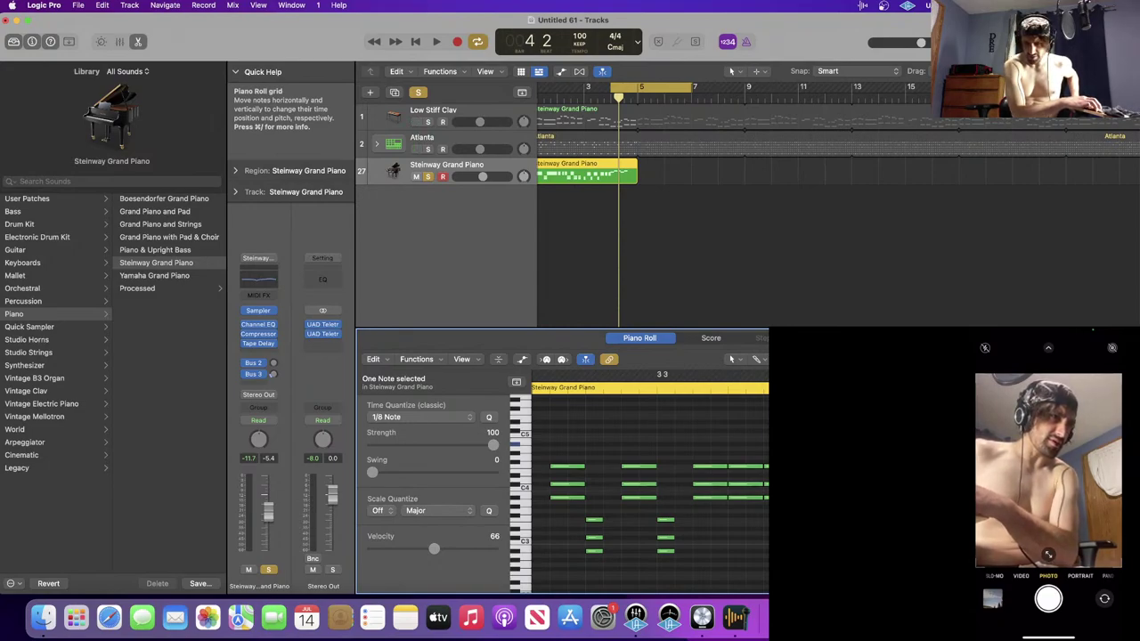
pyautogui.press('Delete')
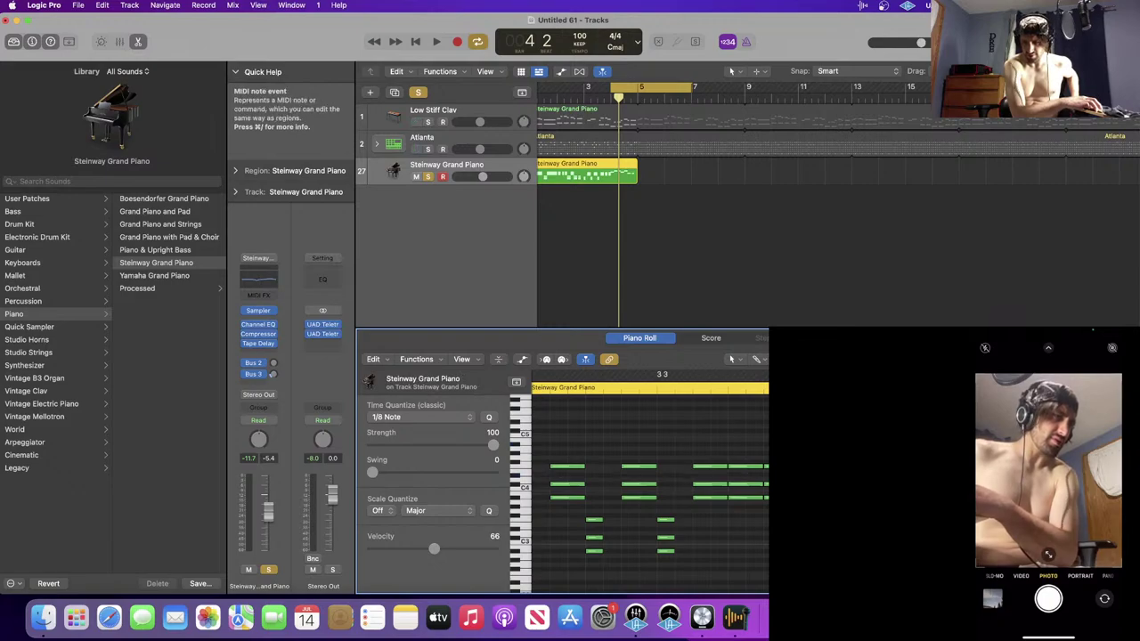
# - Play back bar 4 with its new piano notes and select one of them to check its pitch
pyautogui.press('space')
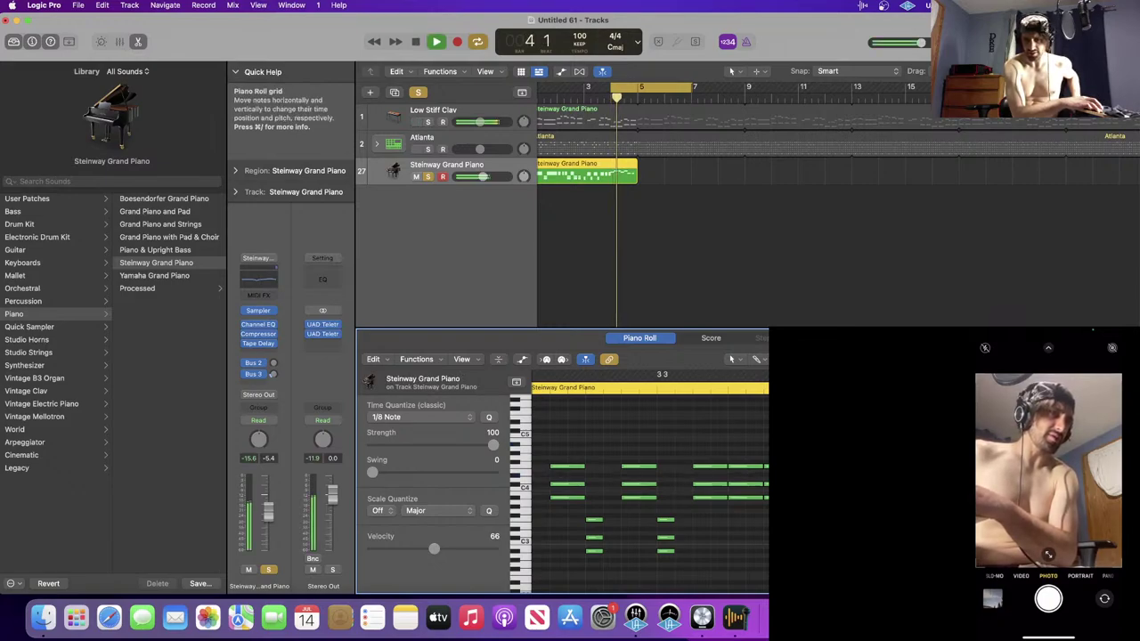
pyautogui.press('space')
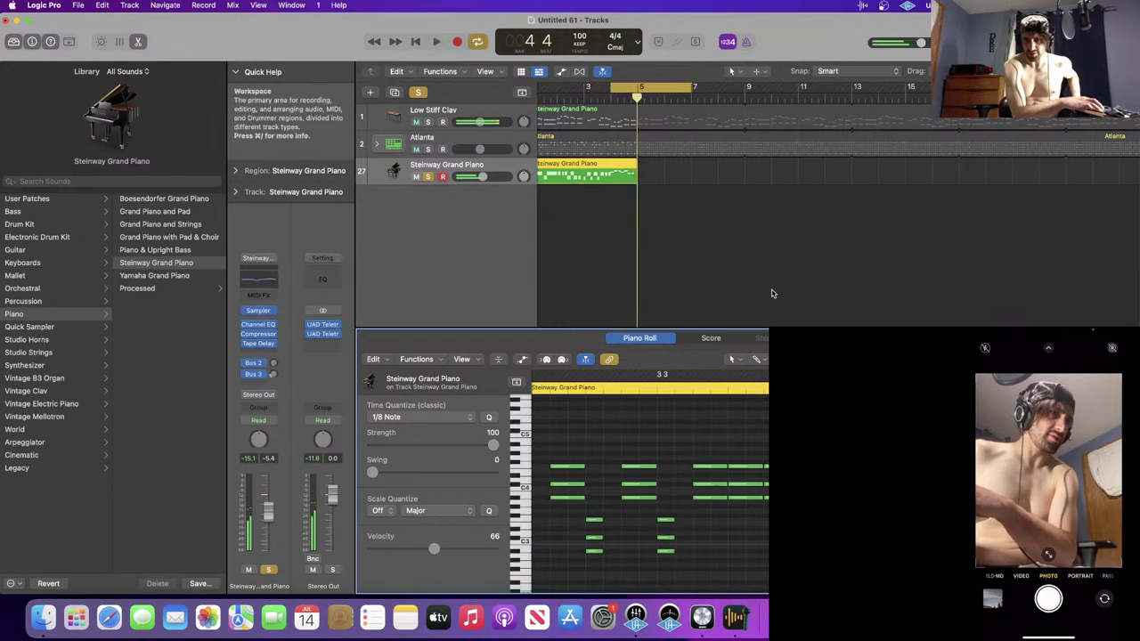
pyautogui.press('space')
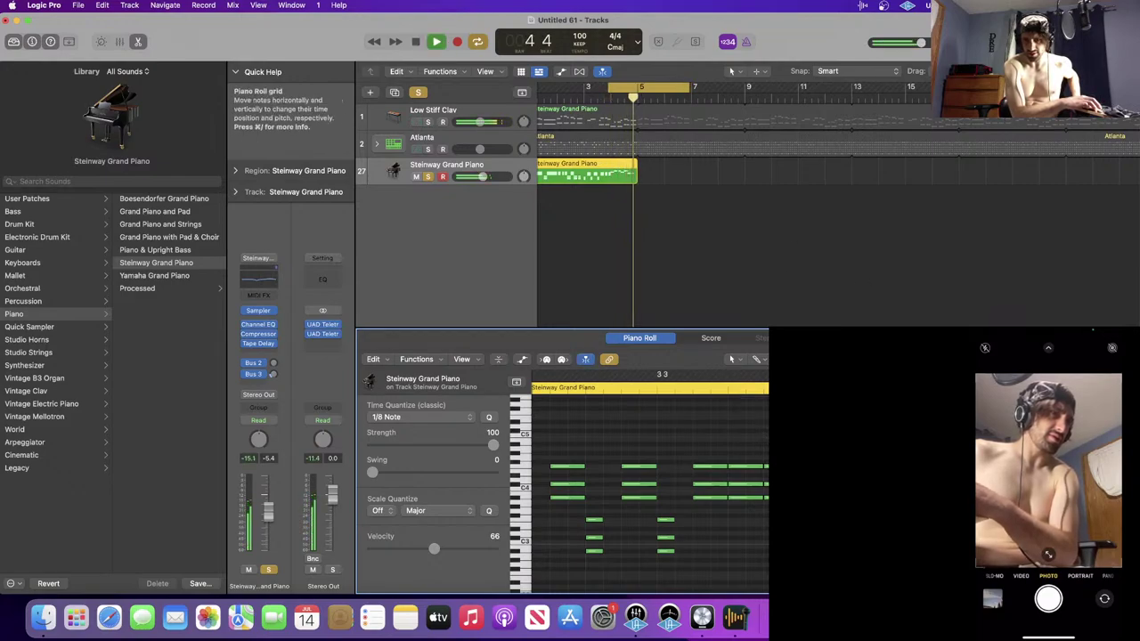
pyautogui.press('space')
pyautogui.click(837, 462)
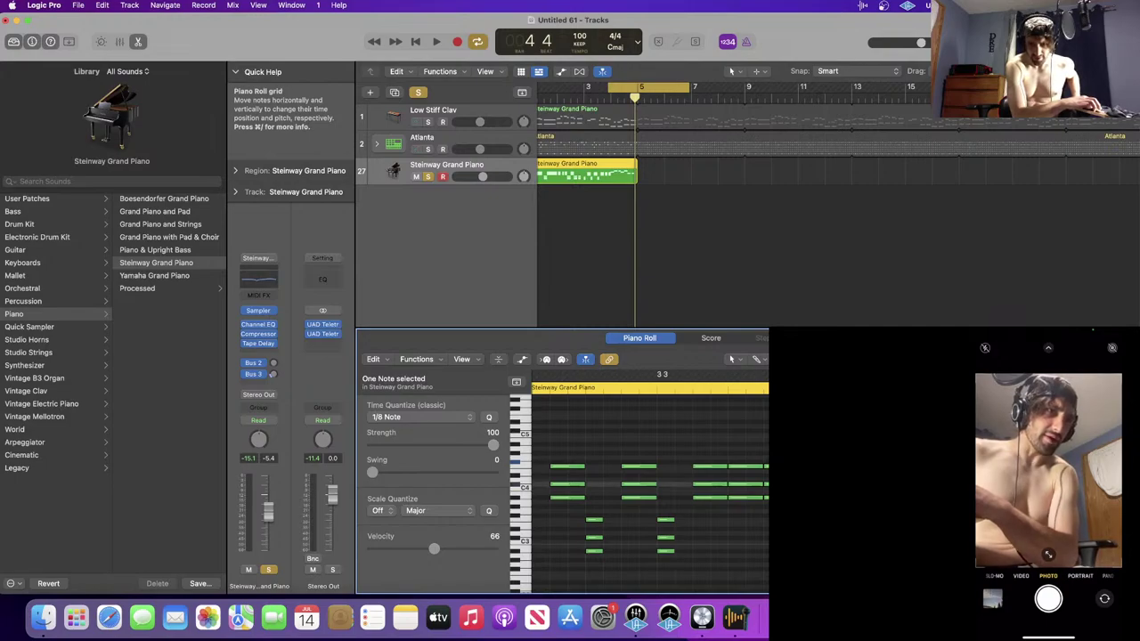
# - Delete the unwanted single notes from bar 4 of the Steinway Grand Piano region
pyautogui.press('BackSpace')
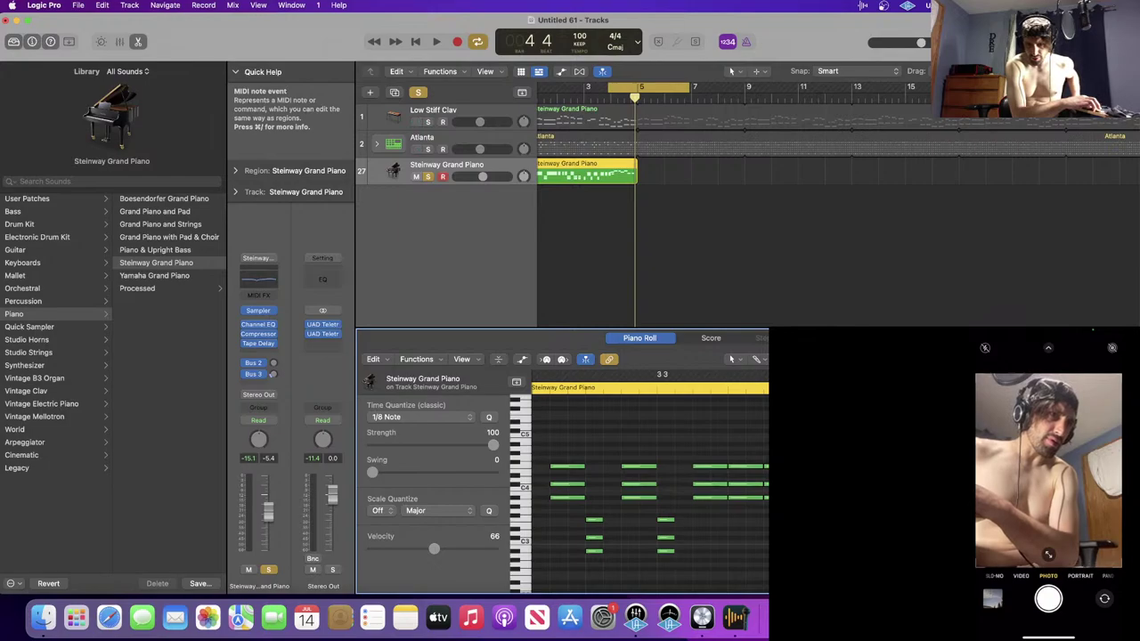
pyautogui.click(872, 483)
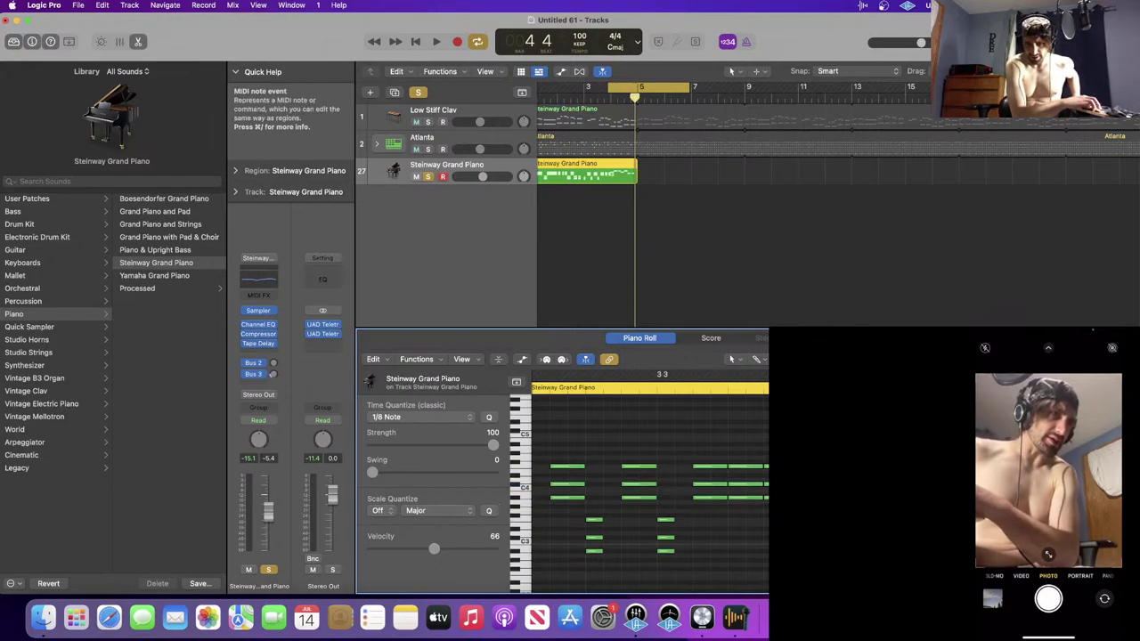
pyautogui.press('BackSpace')
pyautogui.hscroll(-1, 872, 499)
pyautogui.hscroll(-1, 650, 481)
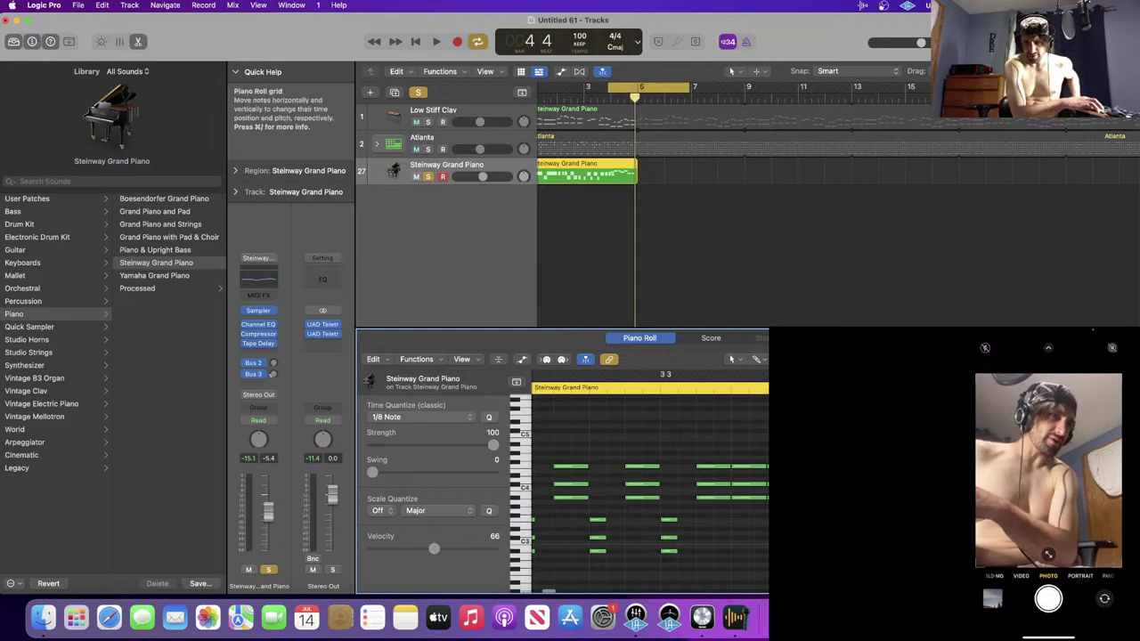
pyautogui.click(873, 444)
pyautogui.scroll(3, 639, 494)
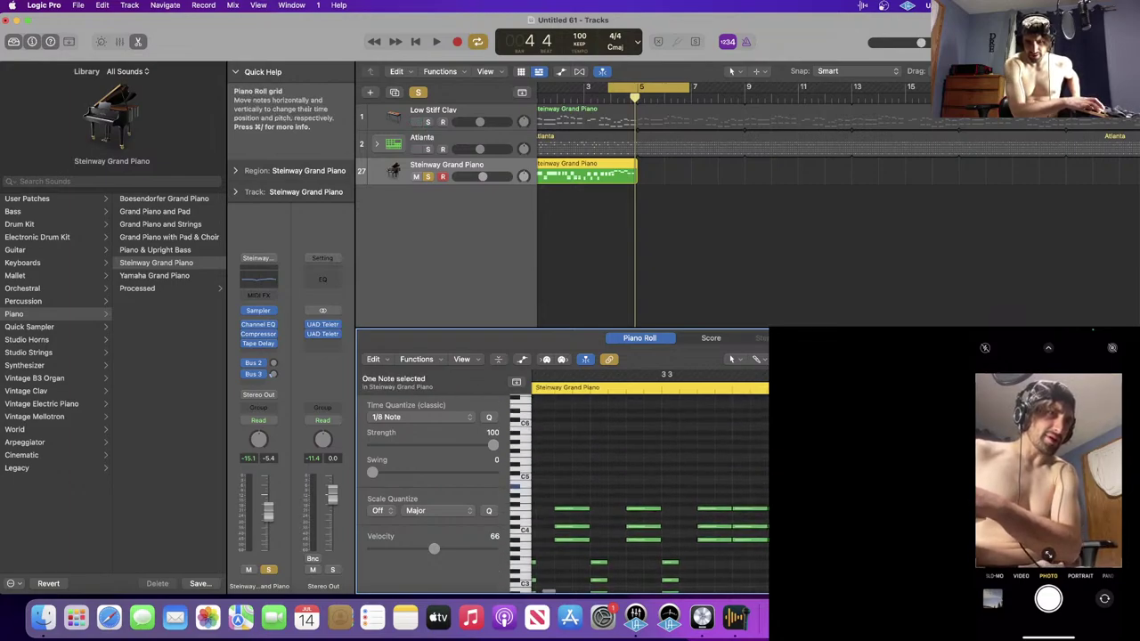
pyautogui.scroll(-2, 639, 494)
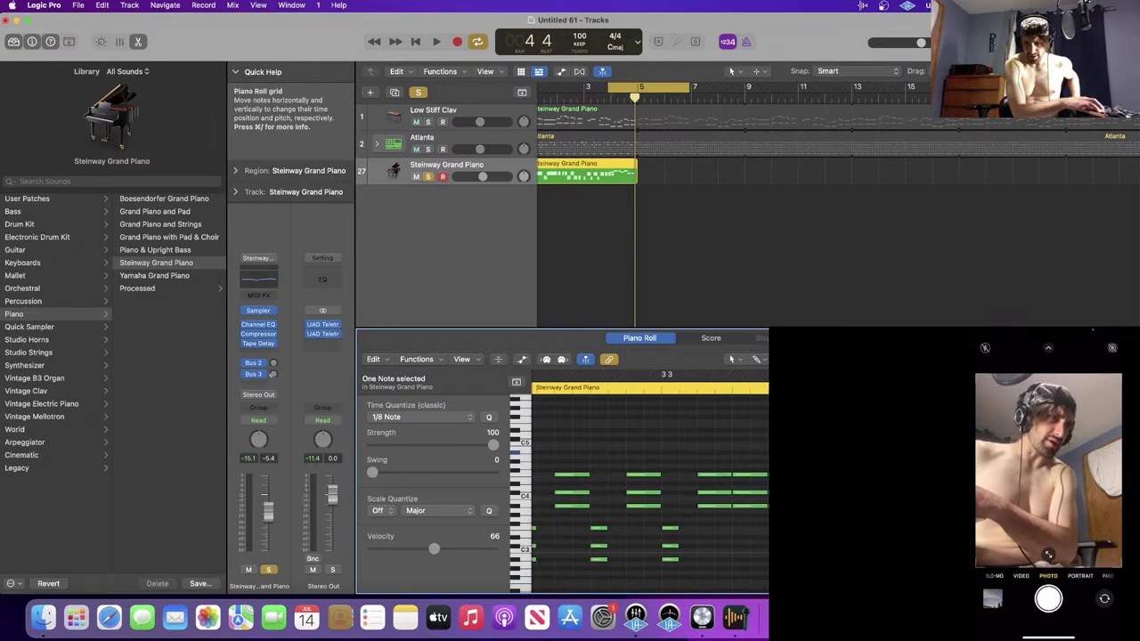
pyautogui.press('Delete')
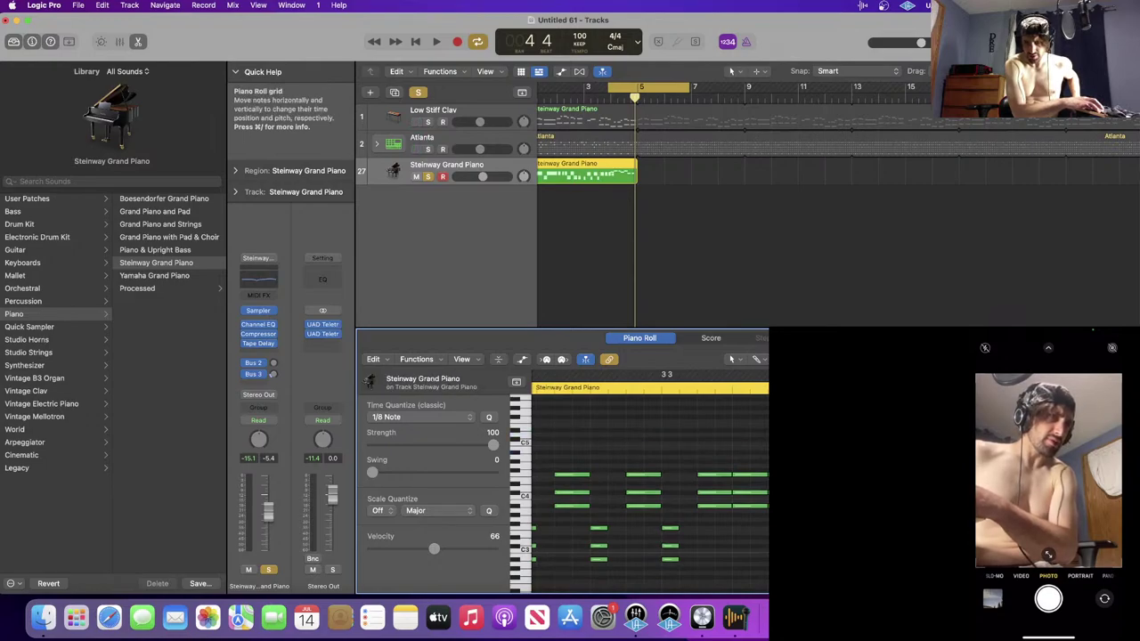
# - Turn on MIDI Out in the Piano Roll so selected notes sound, and delete the selected note from bar 4
pyautogui.click(801, 492)
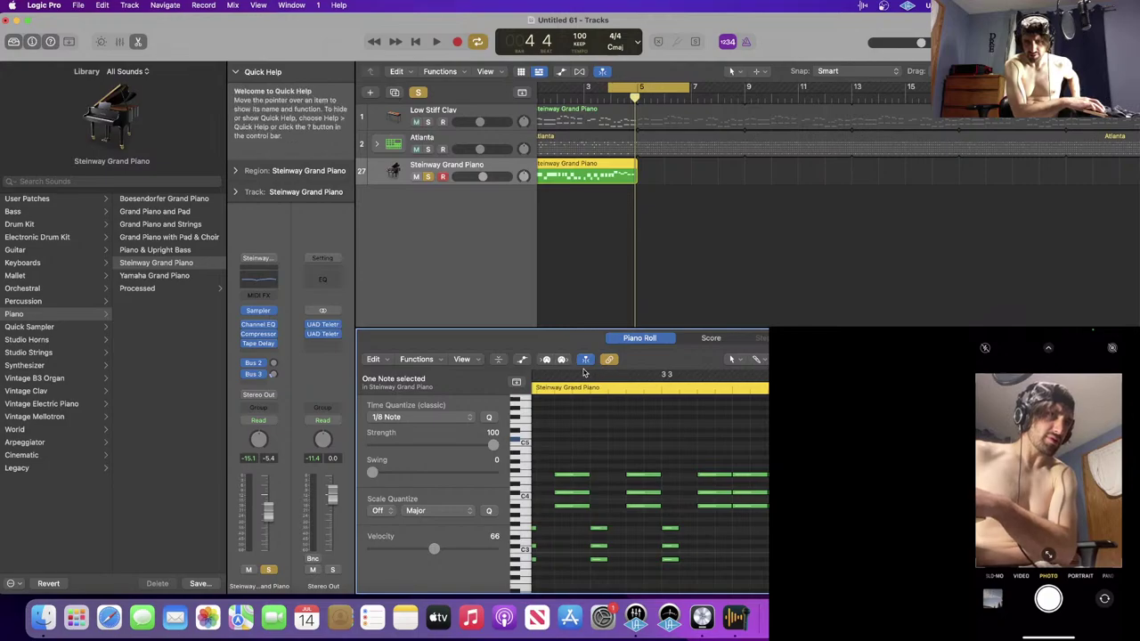
pyautogui.click(546, 360)
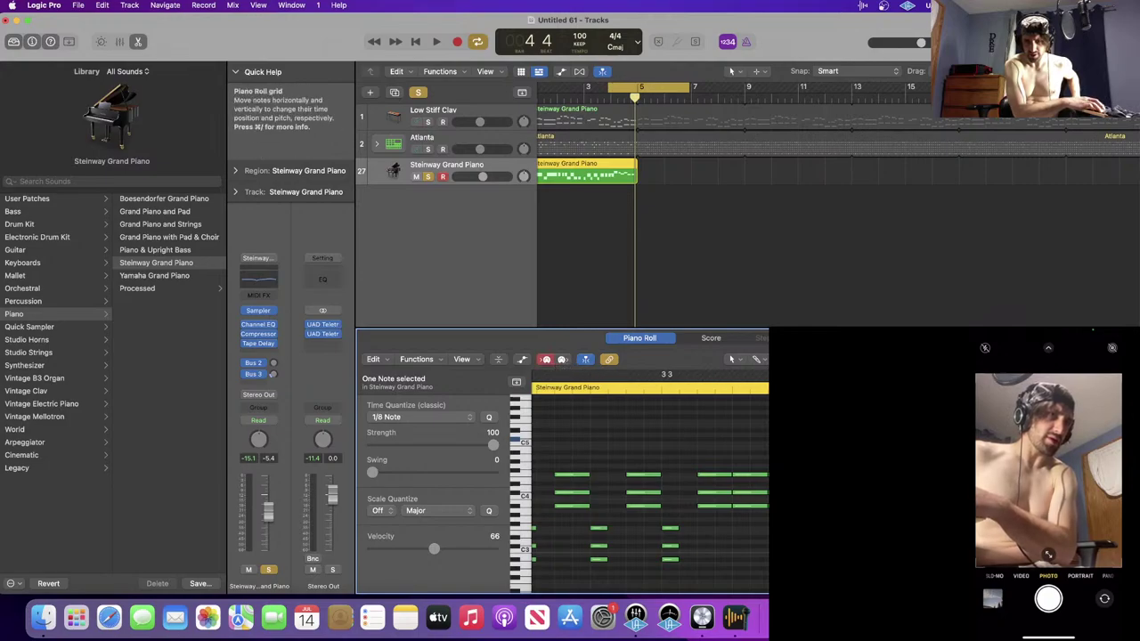
pyautogui.click(545, 360)
pyautogui.click(563, 360)
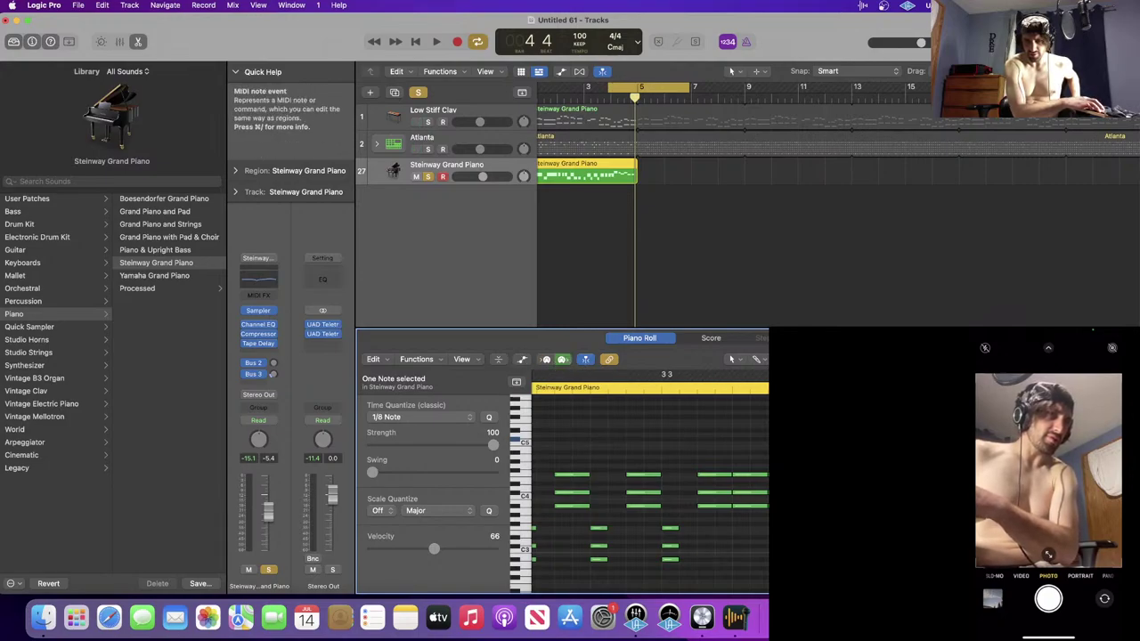
pyautogui.press('Delete')
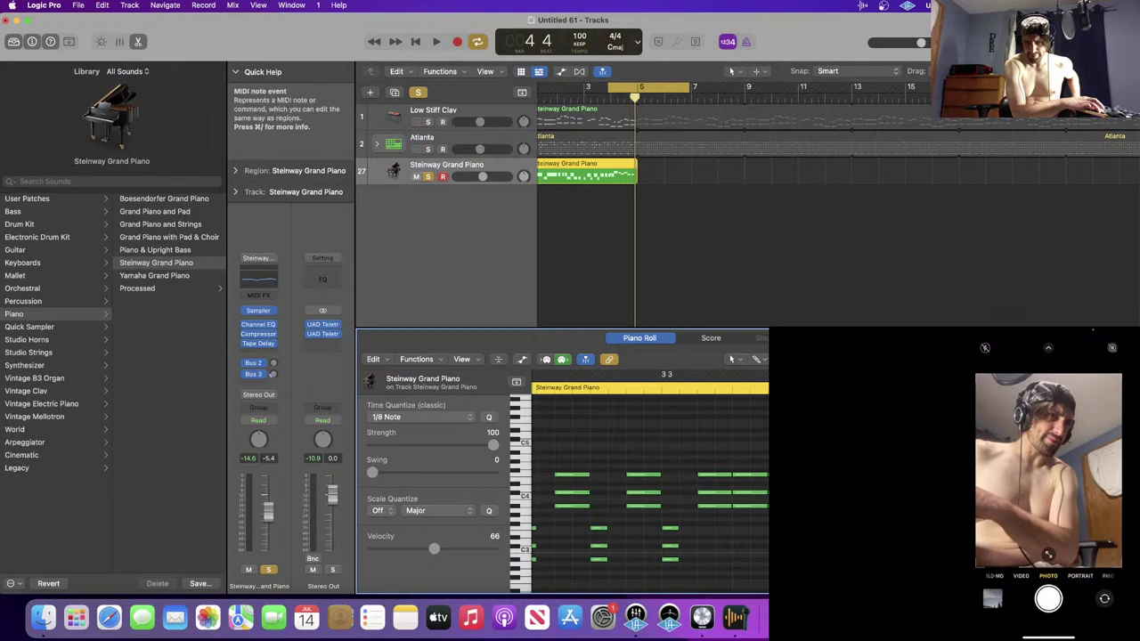
# - Try different single notes near the end of bar 4 in the piano region and play the bar back
pyautogui.click(979, 439)
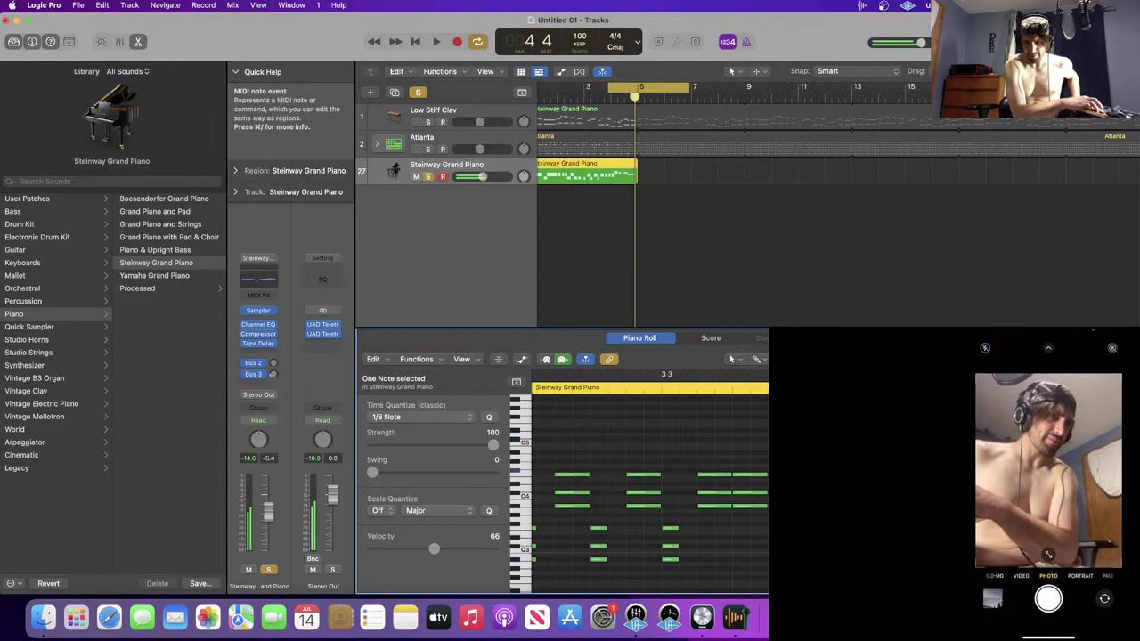
pyautogui.click(979, 470)
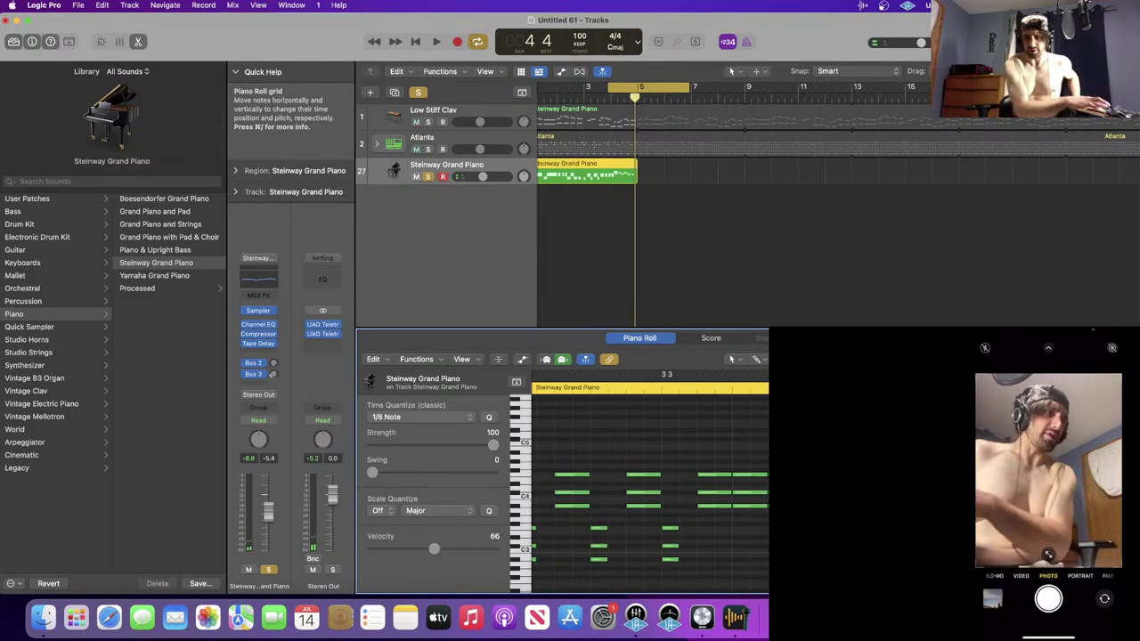
pyautogui.click(944, 452)
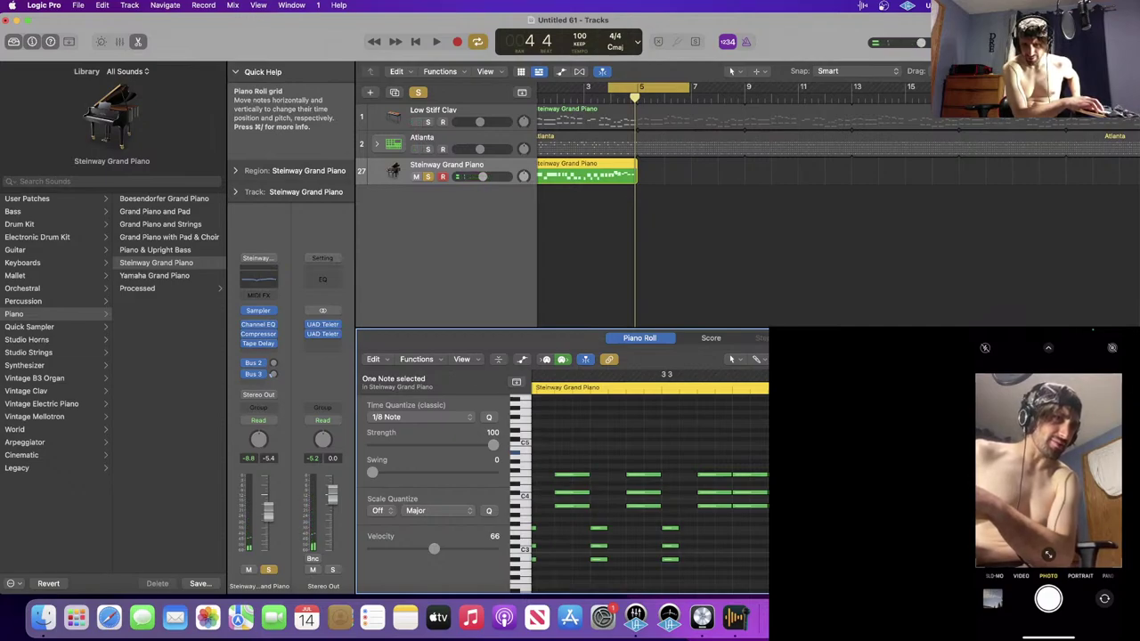
pyautogui.click(854, 454)
pyautogui.hscroll(3, 855, 454)
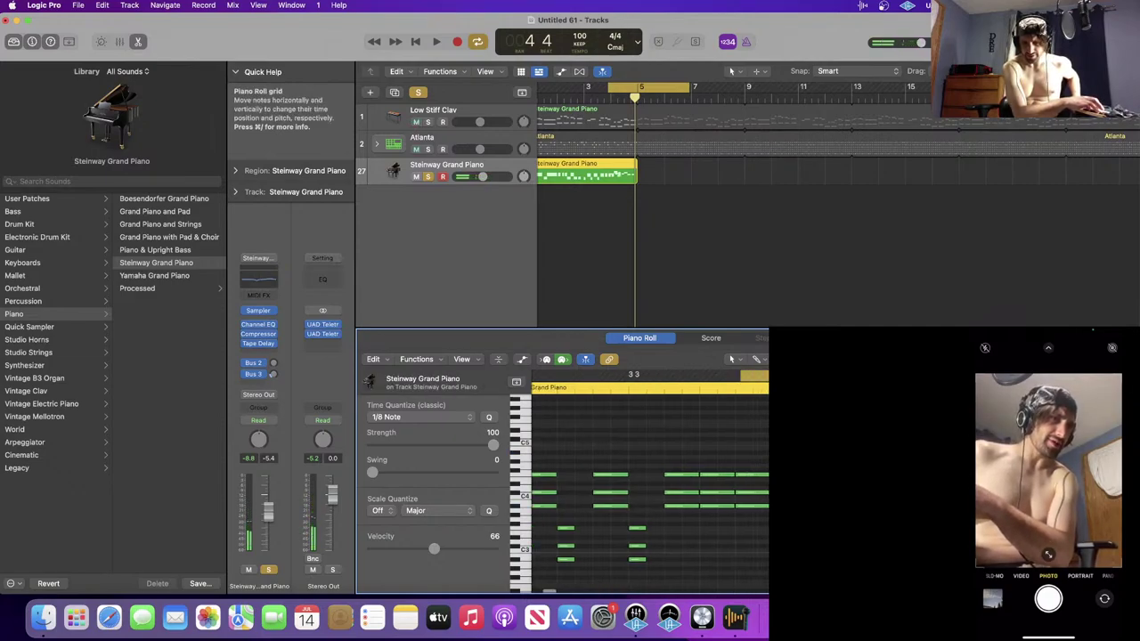
pyautogui.press('space')
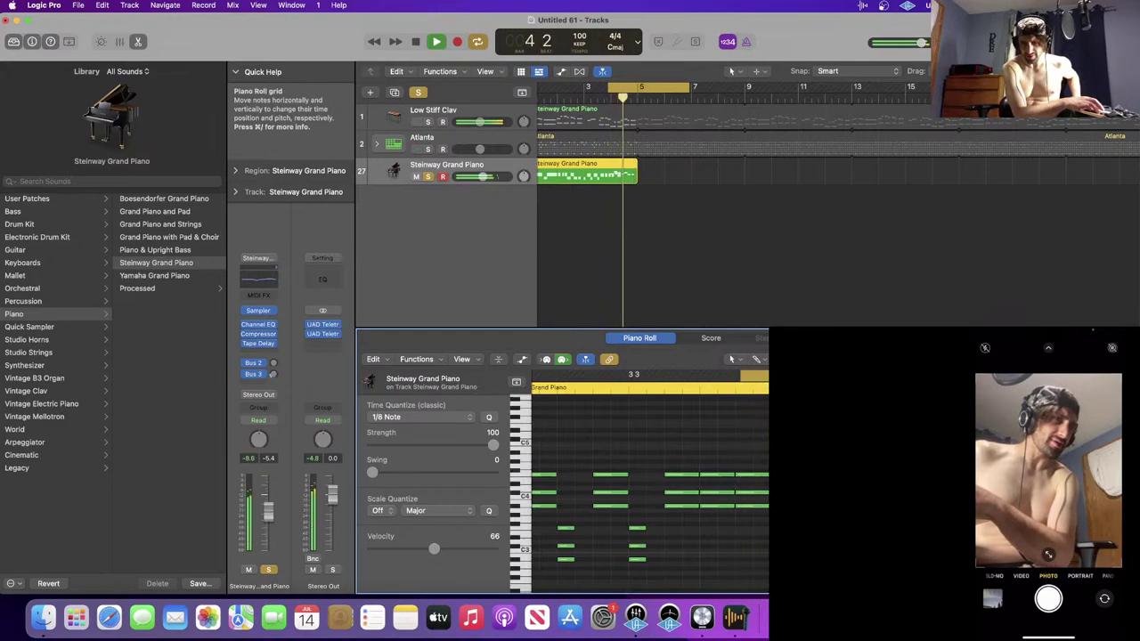
pyautogui.press('space')
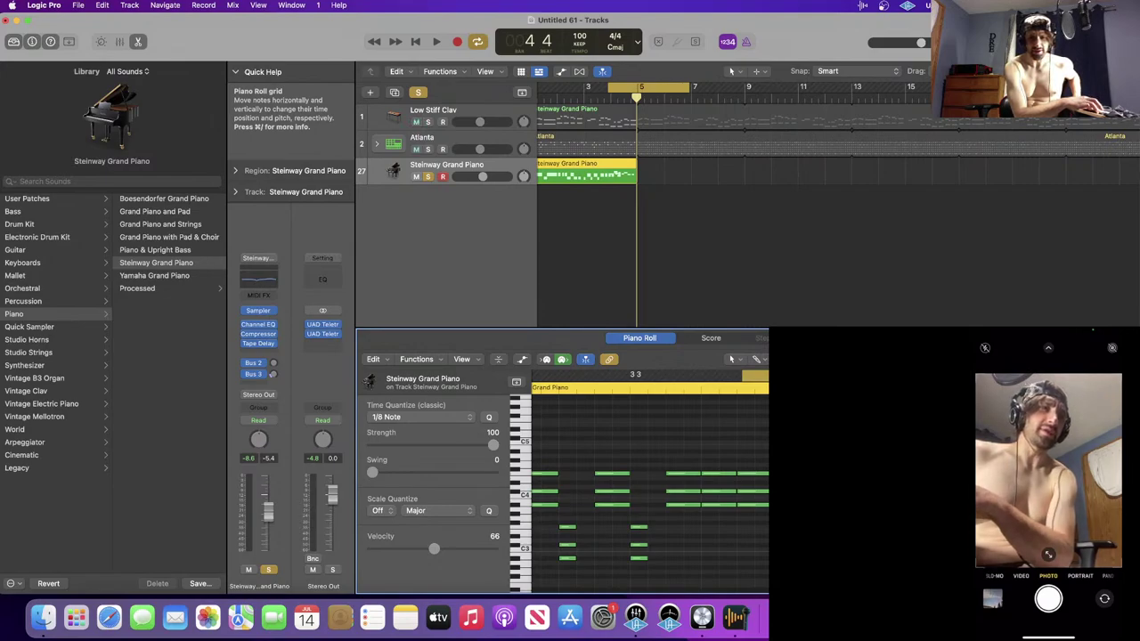
# - Try further pitches on the last beats of bar 4, deleting each note that does not fit
pyautogui.click(837, 491)
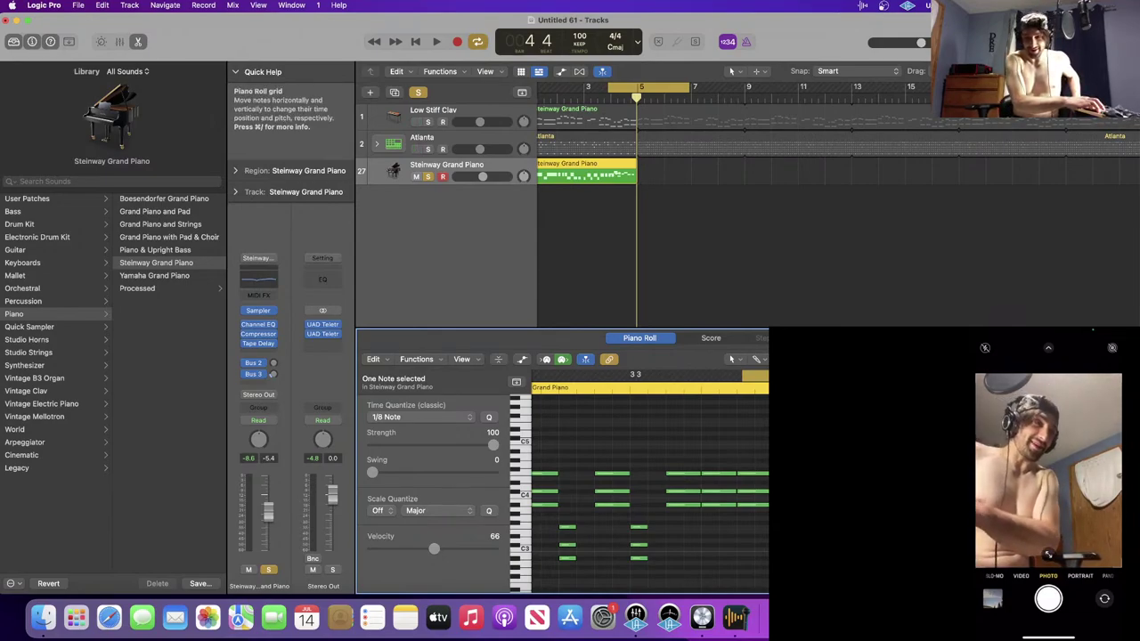
pyautogui.click(944, 452)
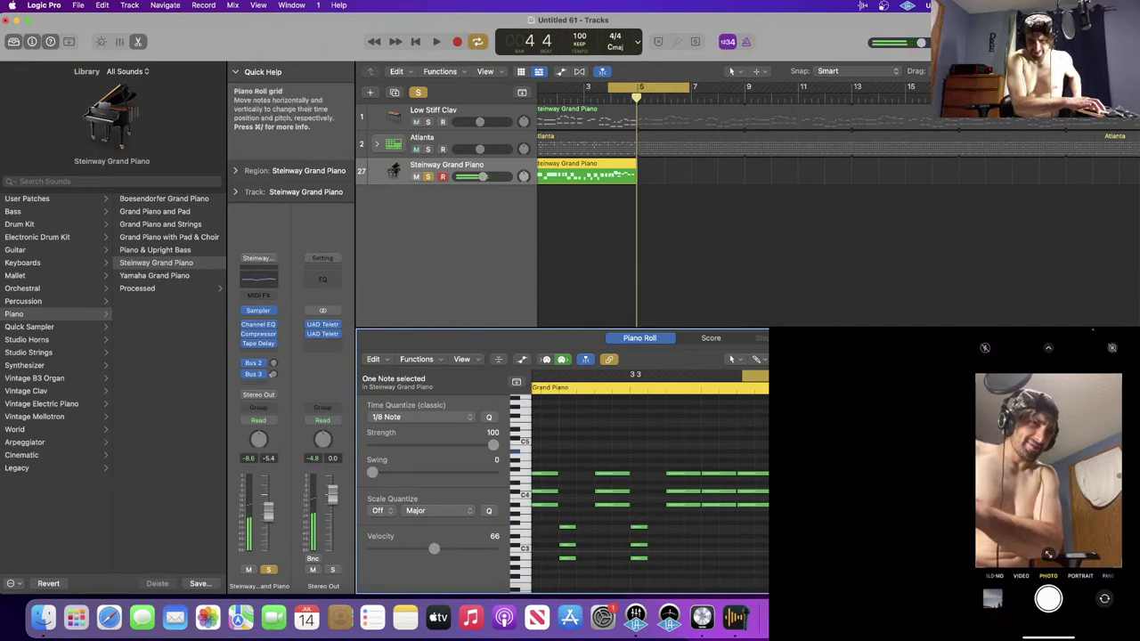
pyautogui.press('Delete')
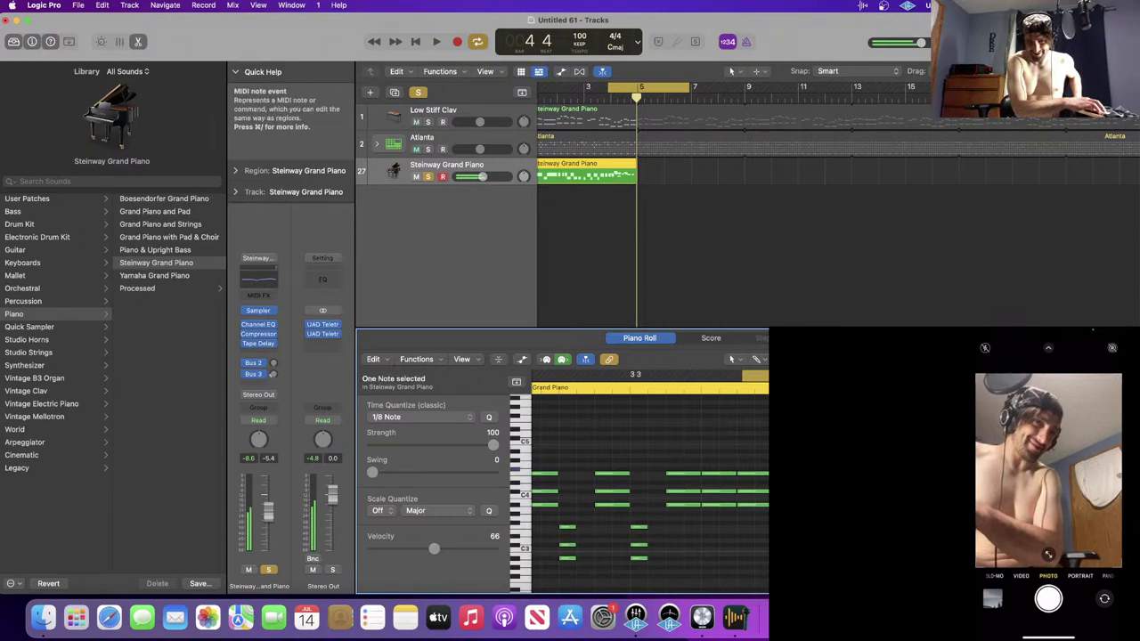
pyautogui.hscroll(-1, 650, 490)
pyautogui.hscroll(-1, 650, 490)
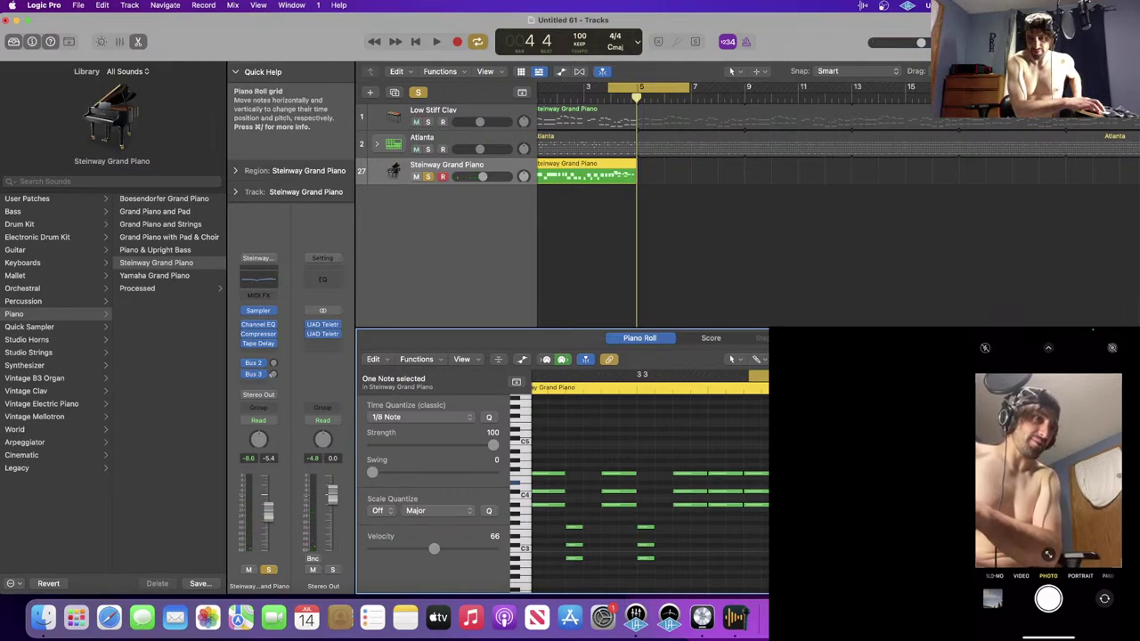
pyautogui.press('Delete')
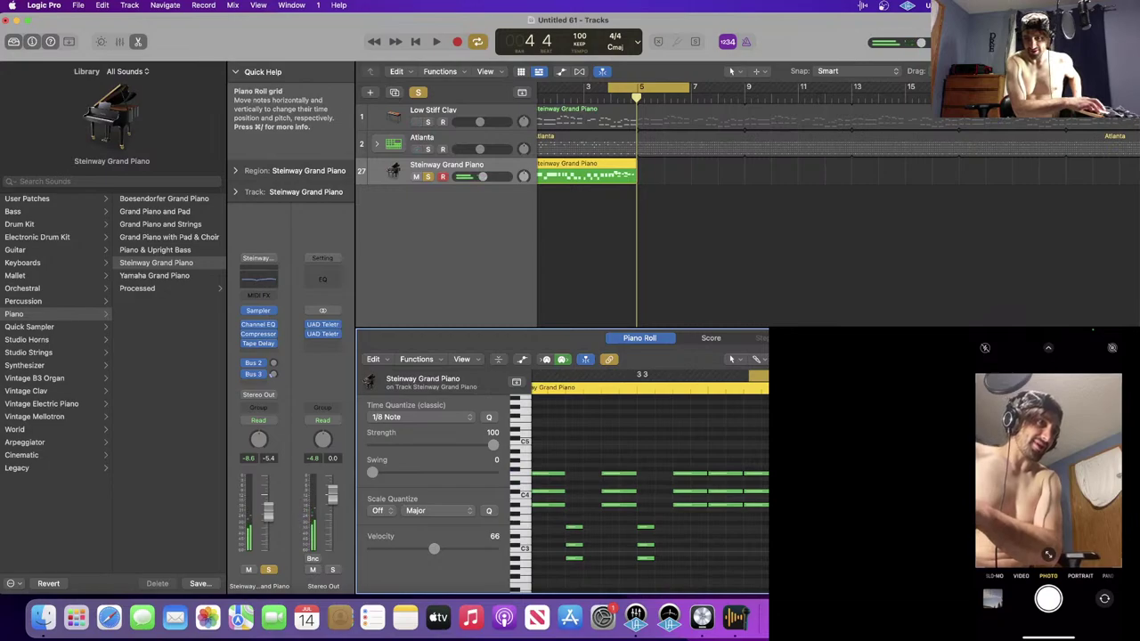
pyautogui.click(890, 469)
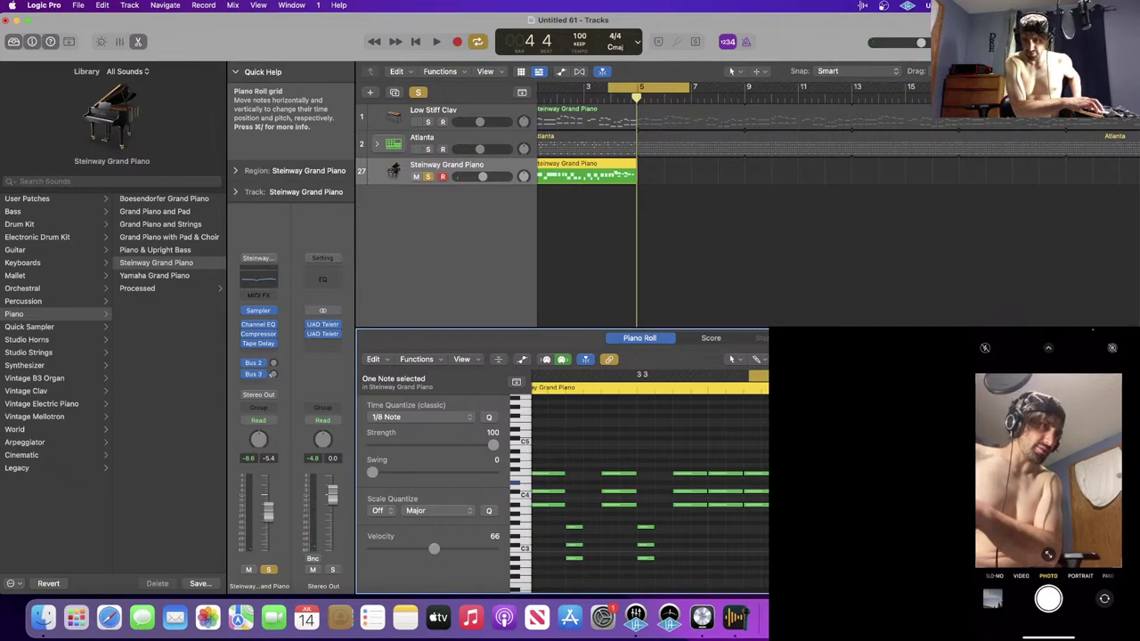
pyautogui.press('Delete')
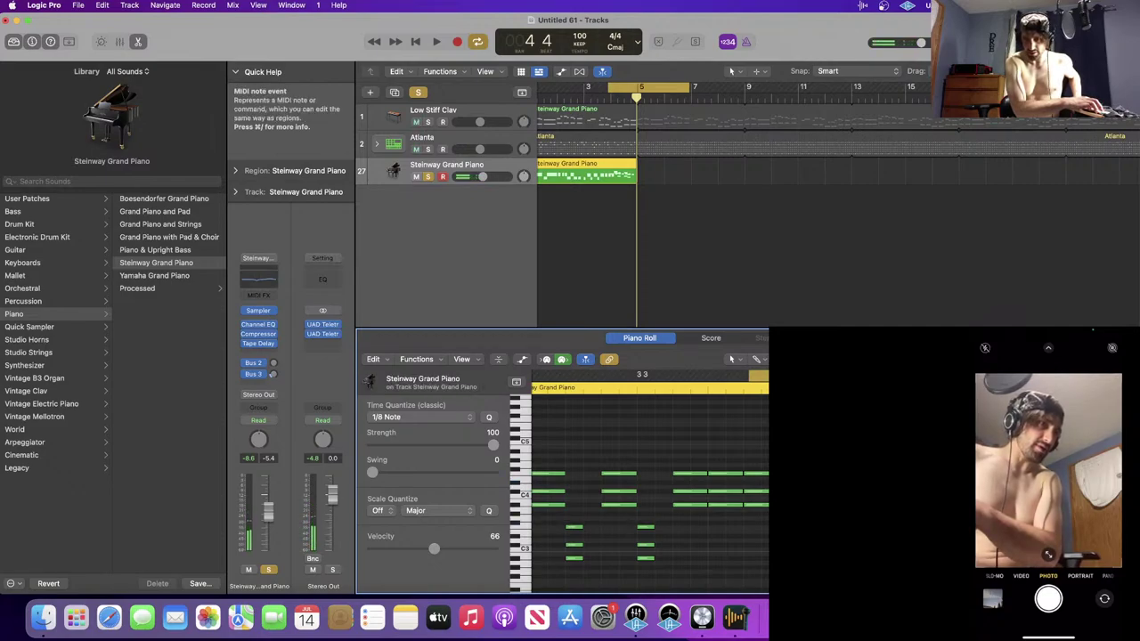
pyautogui.click(891, 523)
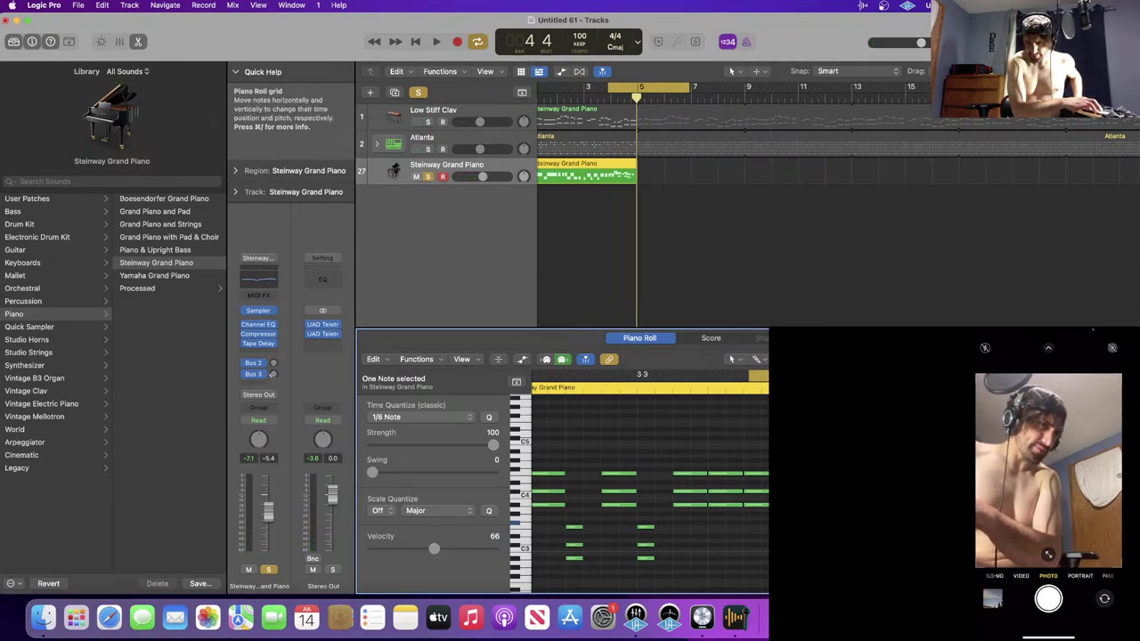
pyautogui.press('Delete')
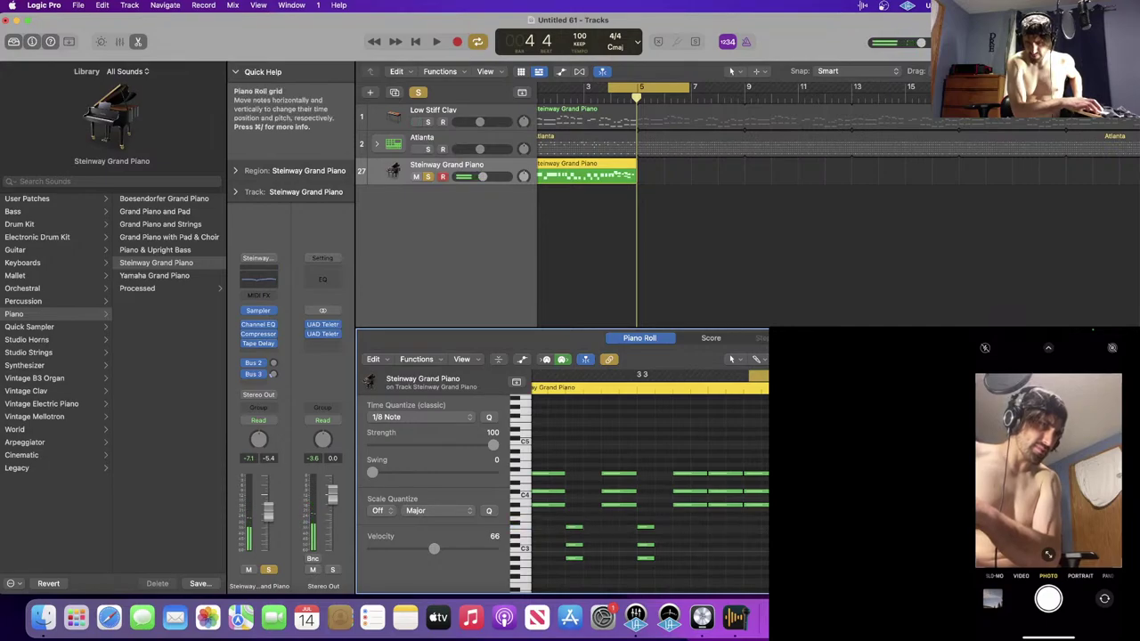
# - Play back bar 4, replace one of its closing notes with a different pitch, and listen again
pyautogui.press('space')
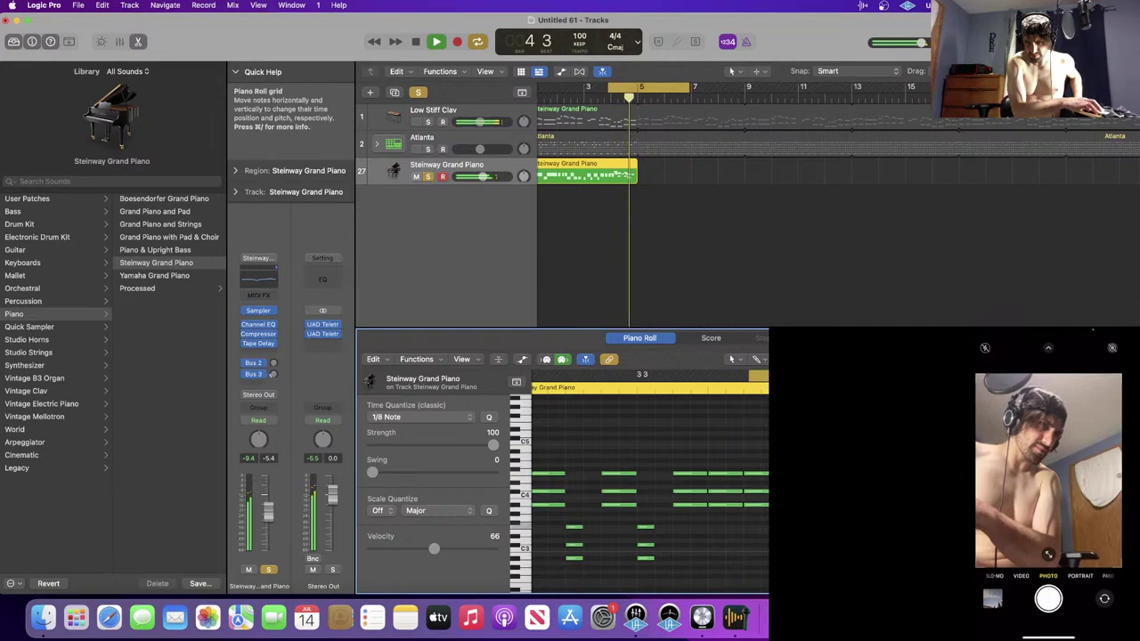
pyautogui.press('space')
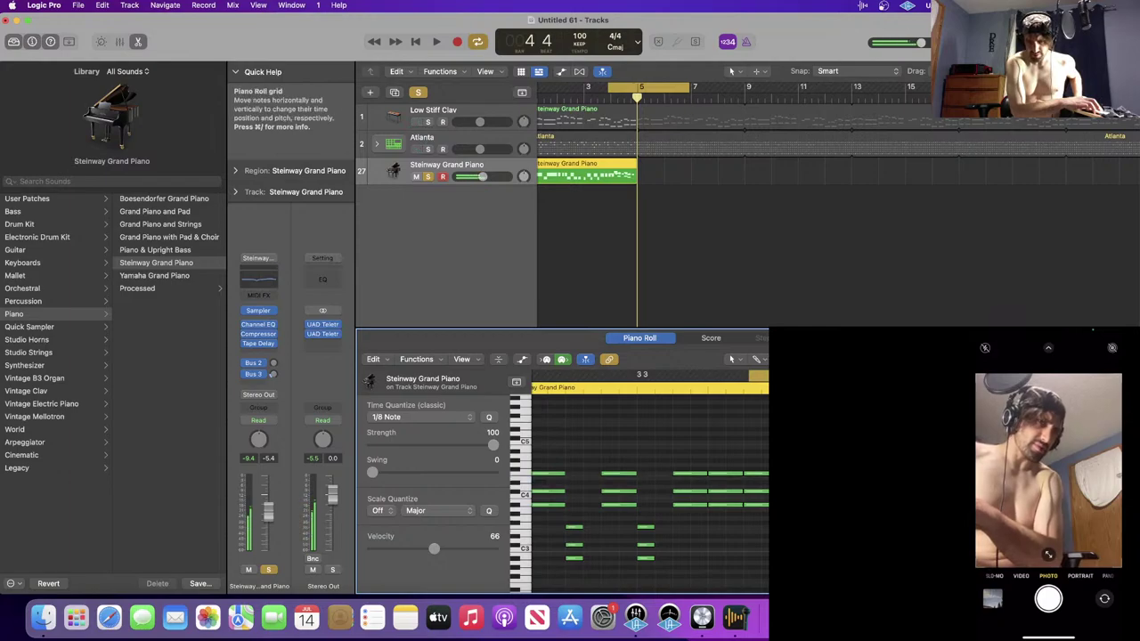
pyautogui.click(890, 469)
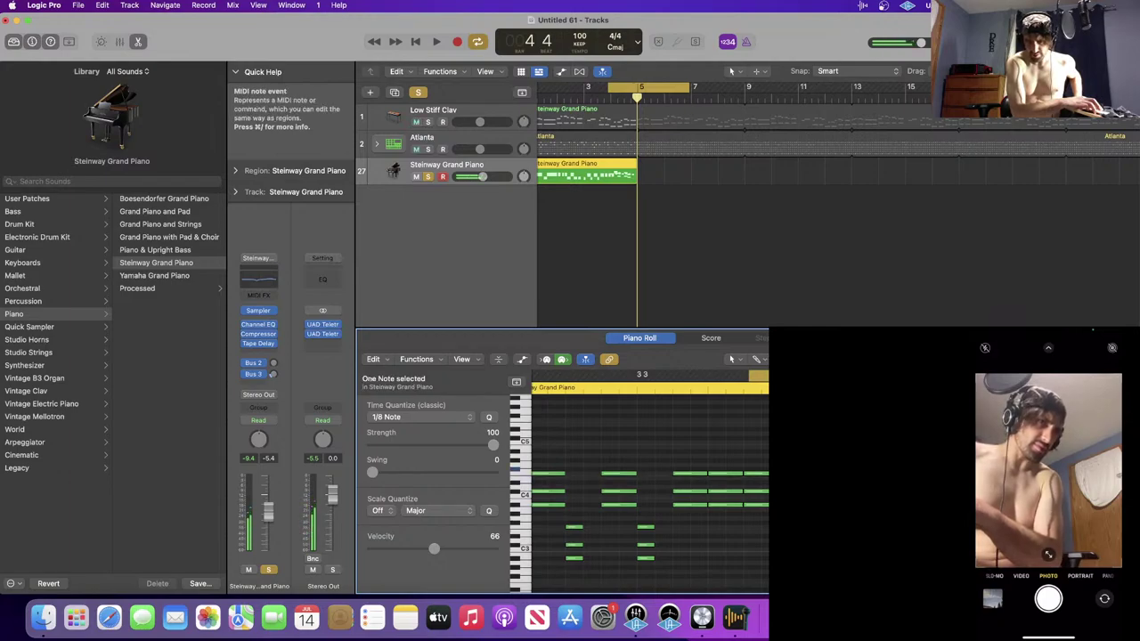
pyautogui.press('Delete')
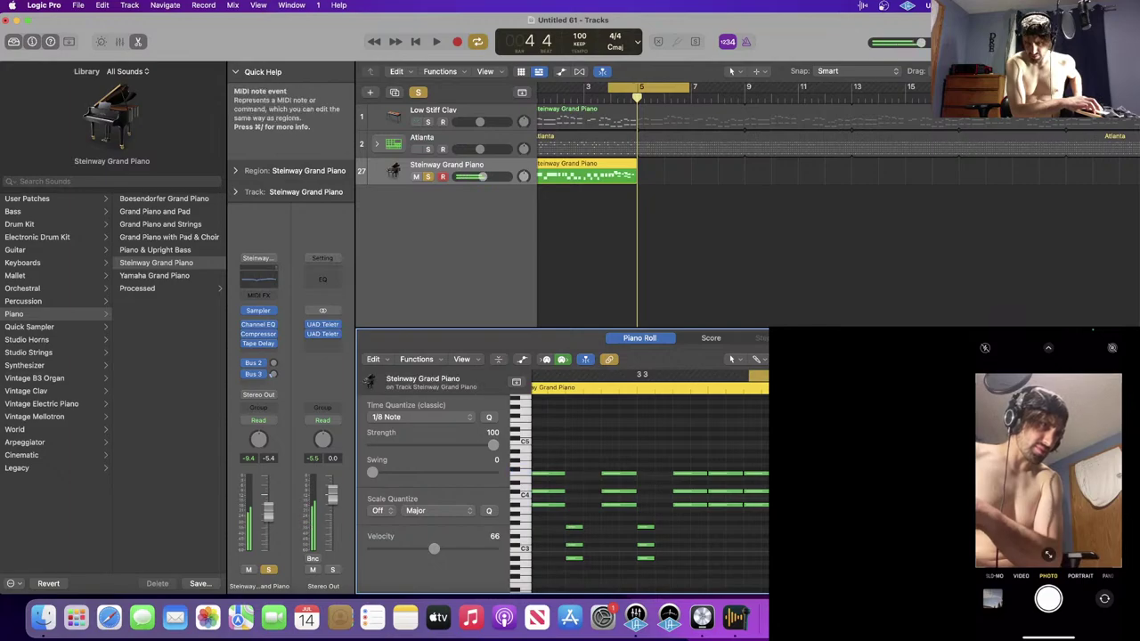
pyautogui.click(890, 473)
pyautogui.press('space')
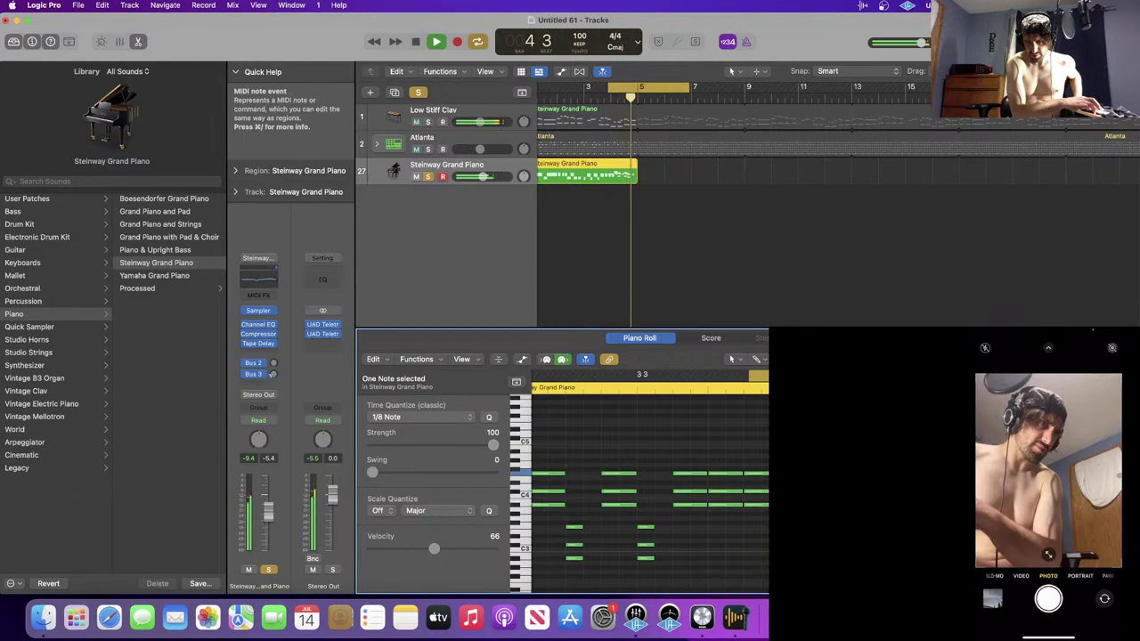
pyautogui.press('space')
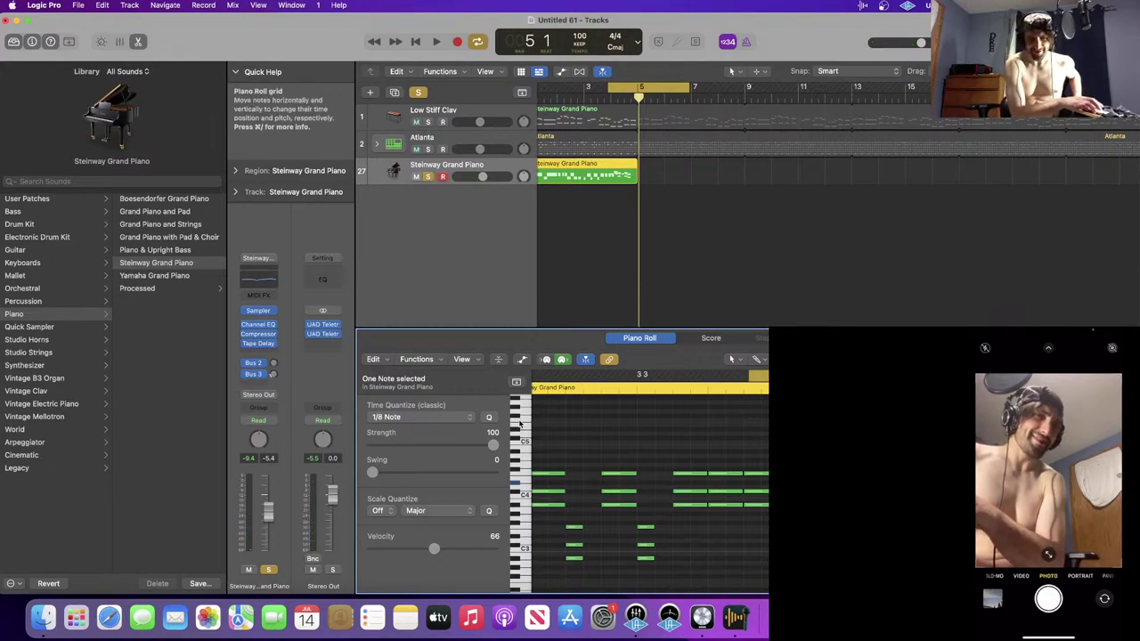
# - Quantize the selected note near the end of bar 4 to 1/16 notes and play the bar back
pyautogui.click(419, 416)
pyautogui.click(418, 430)
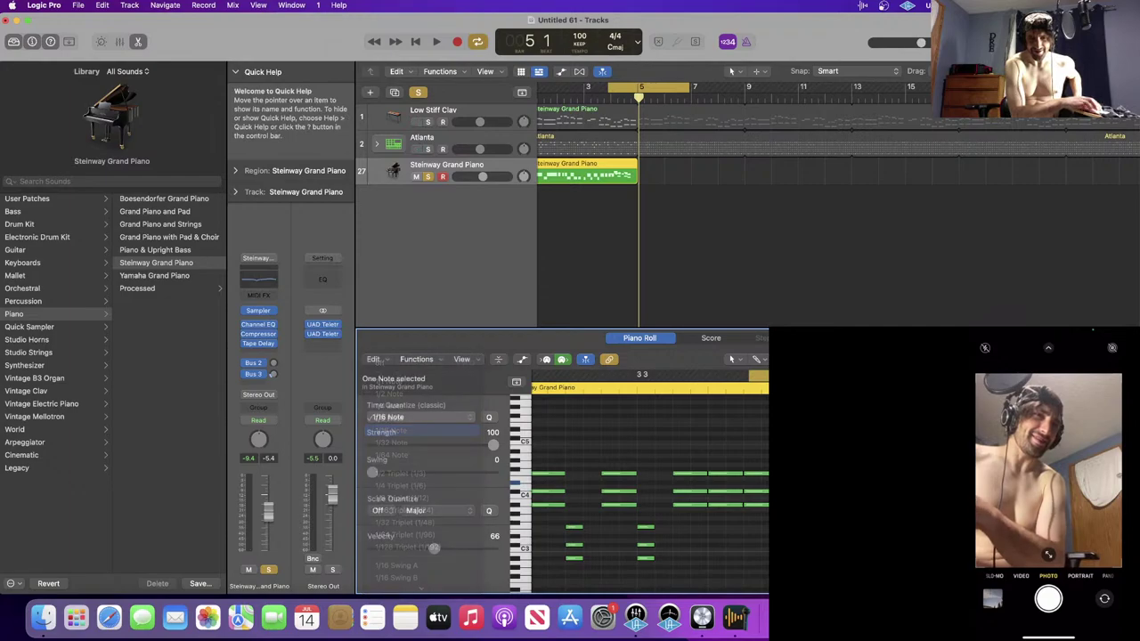
pyautogui.hscroll(5, 650, 472)
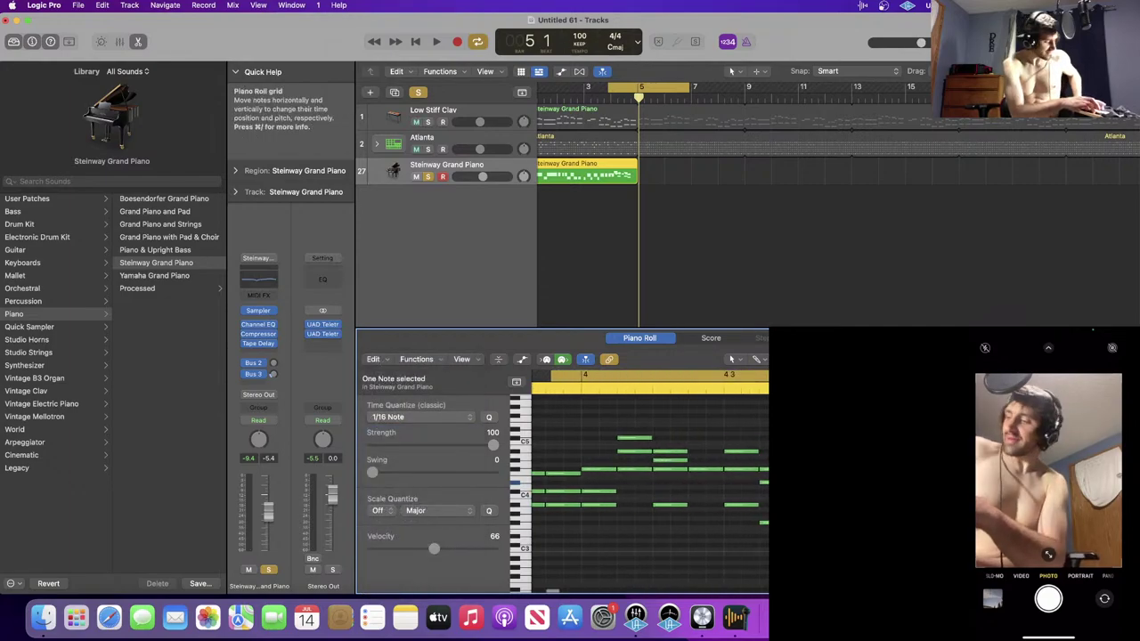
pyautogui.scroll(5, 650, 485)
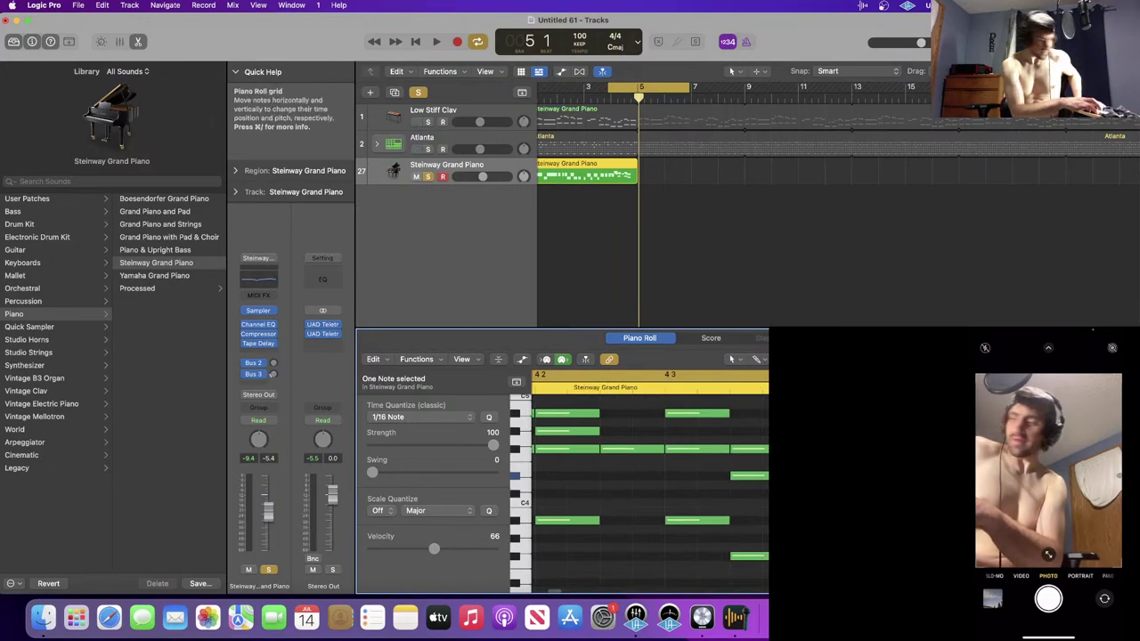
pyautogui.click(801, 475)
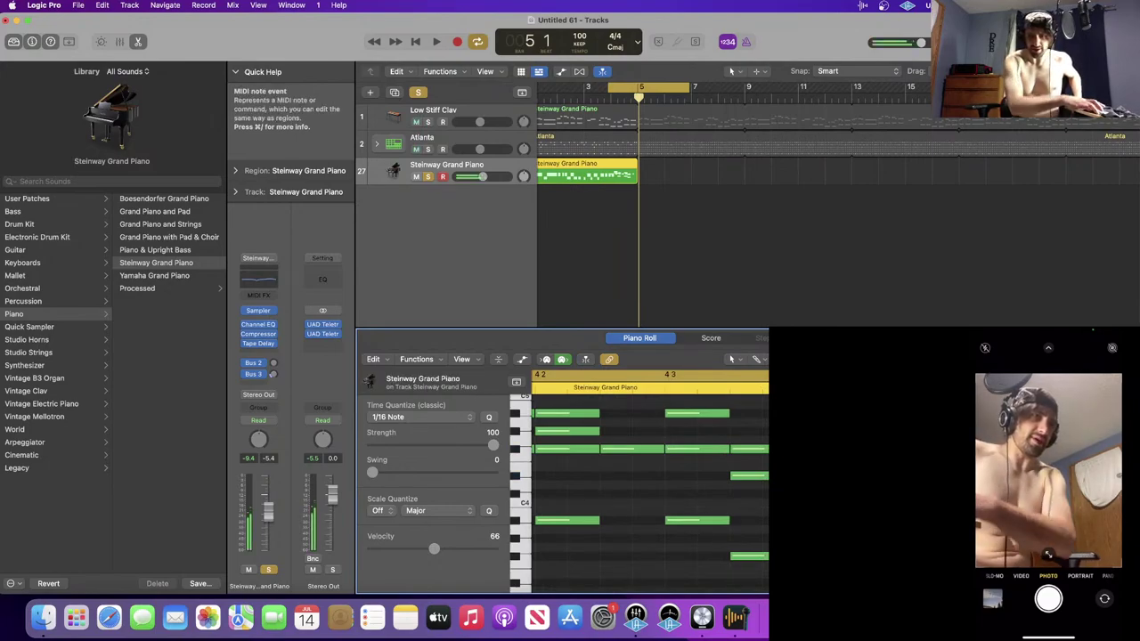
pyautogui.scroll(2, 650, 481)
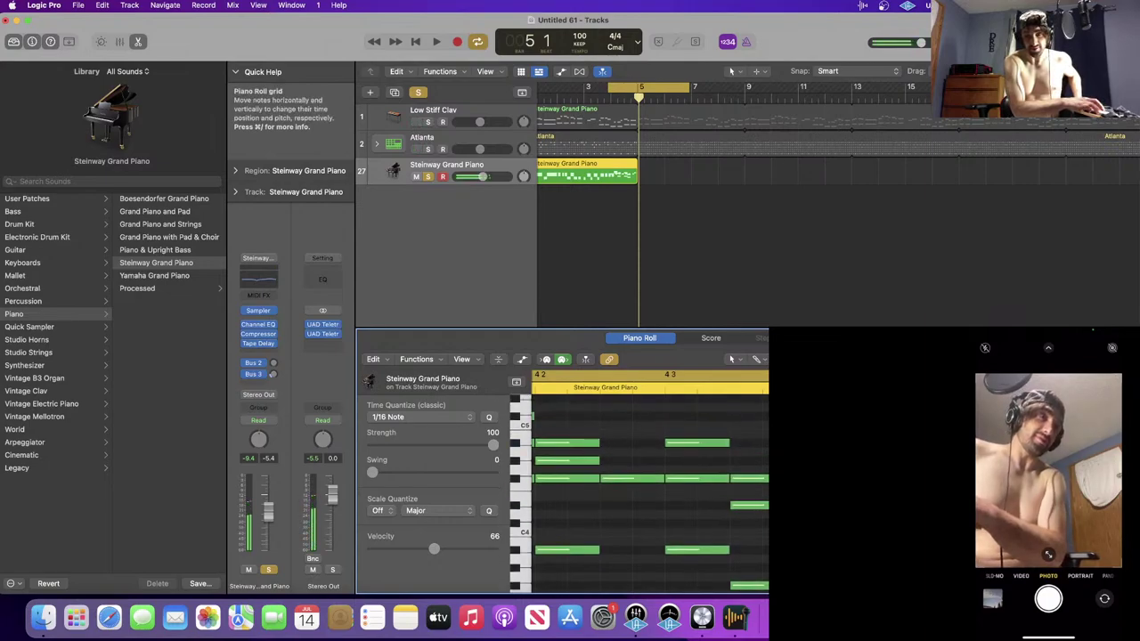
pyautogui.press('space')
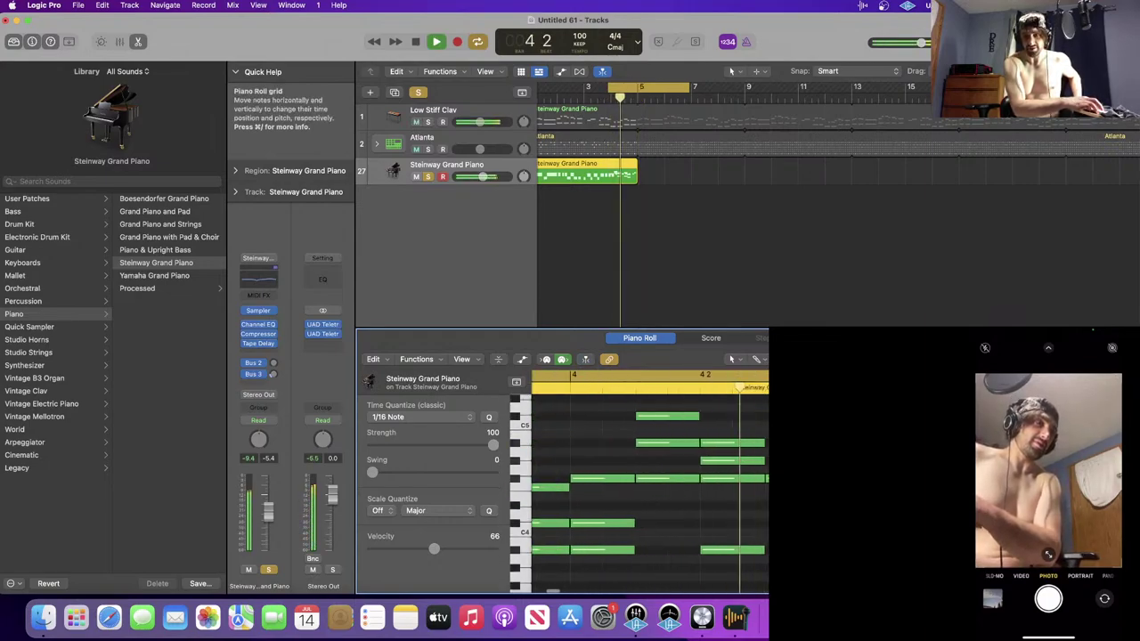
pyautogui.press('space')
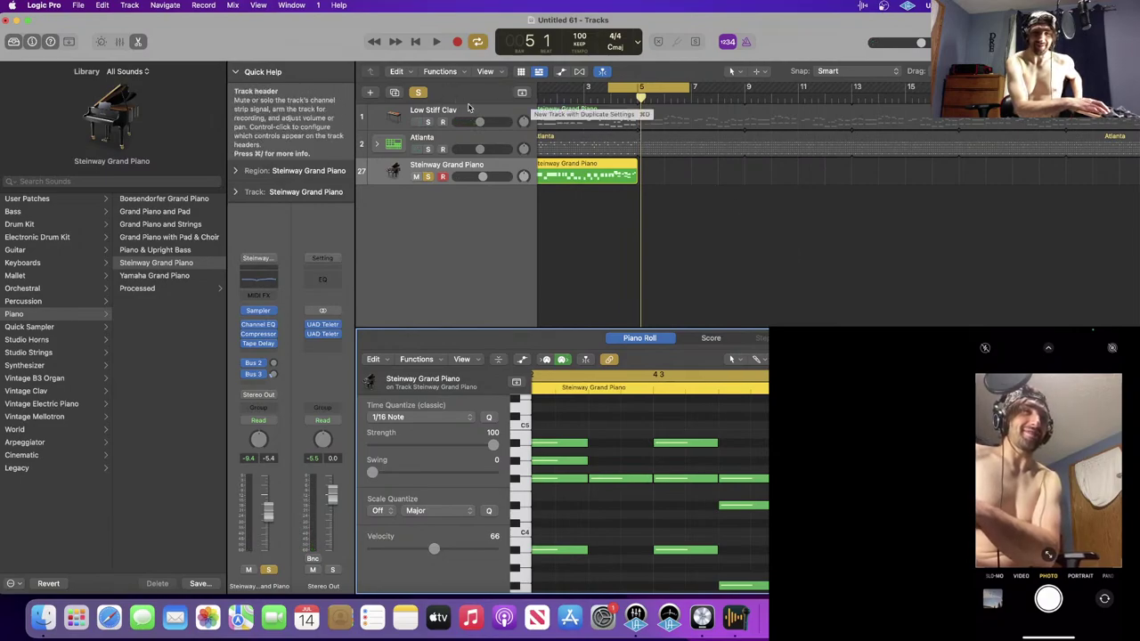
# - Clear the track solos, play back the full mix, and loop the Steinway Grand Piano region
pyautogui.click(417, 92)
pyautogui.press('space')
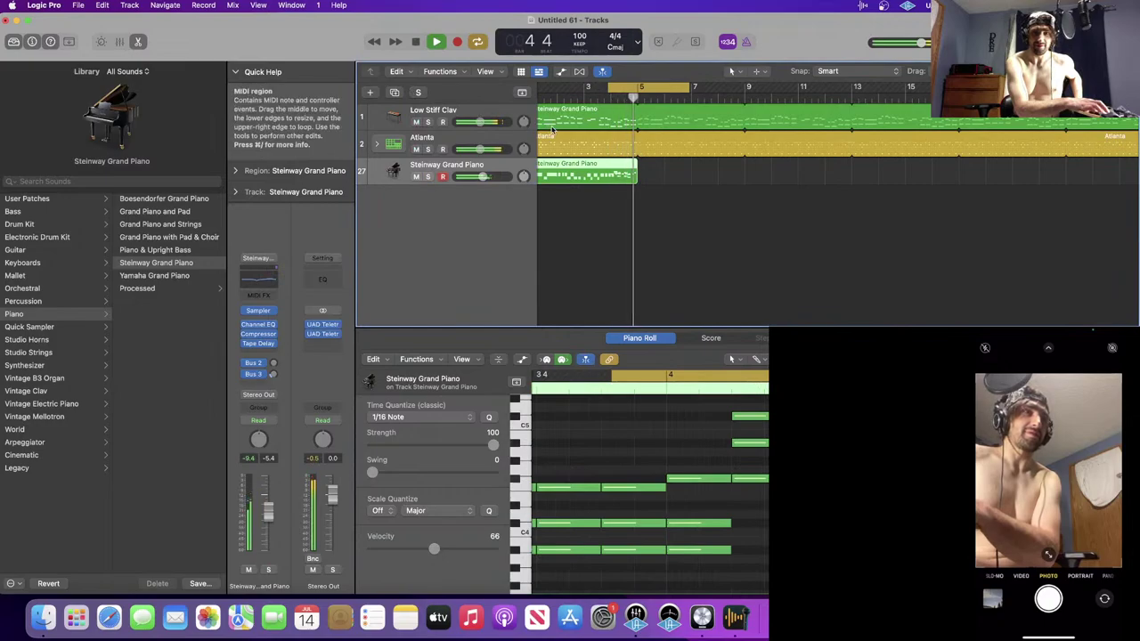
pyautogui.press('space')
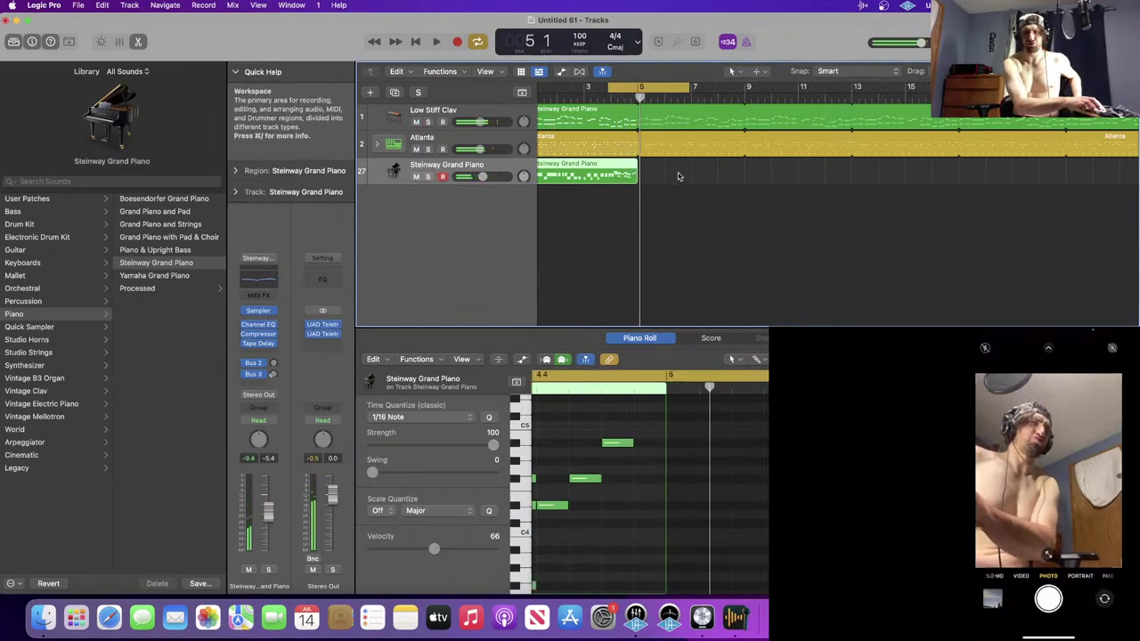
pyautogui.moveTo(669, 171); pyautogui.dragTo(588, 165)
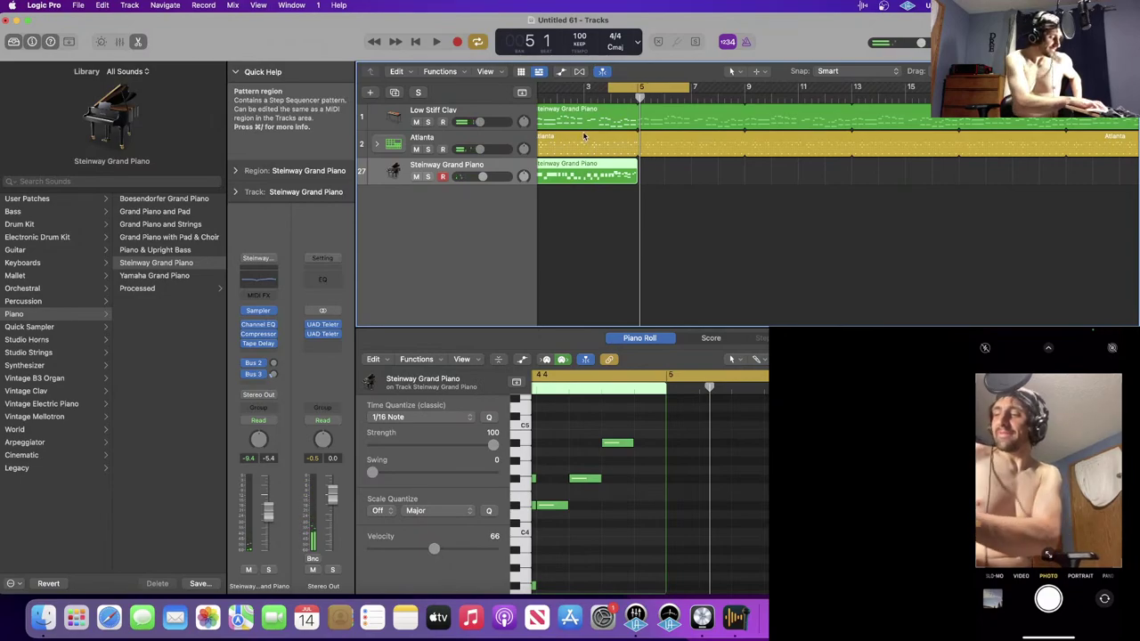
pyautogui.press('l')
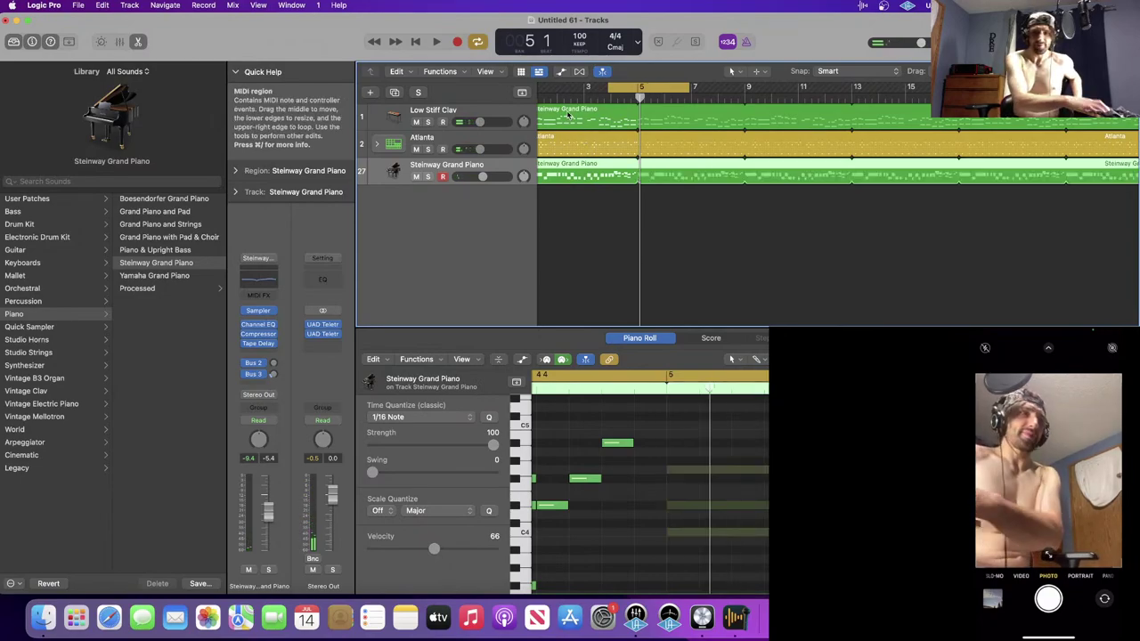
# - Expand the region parameters and transpose the region on the Steinway Grand Piano track by -24
pyautogui.click(454, 116)
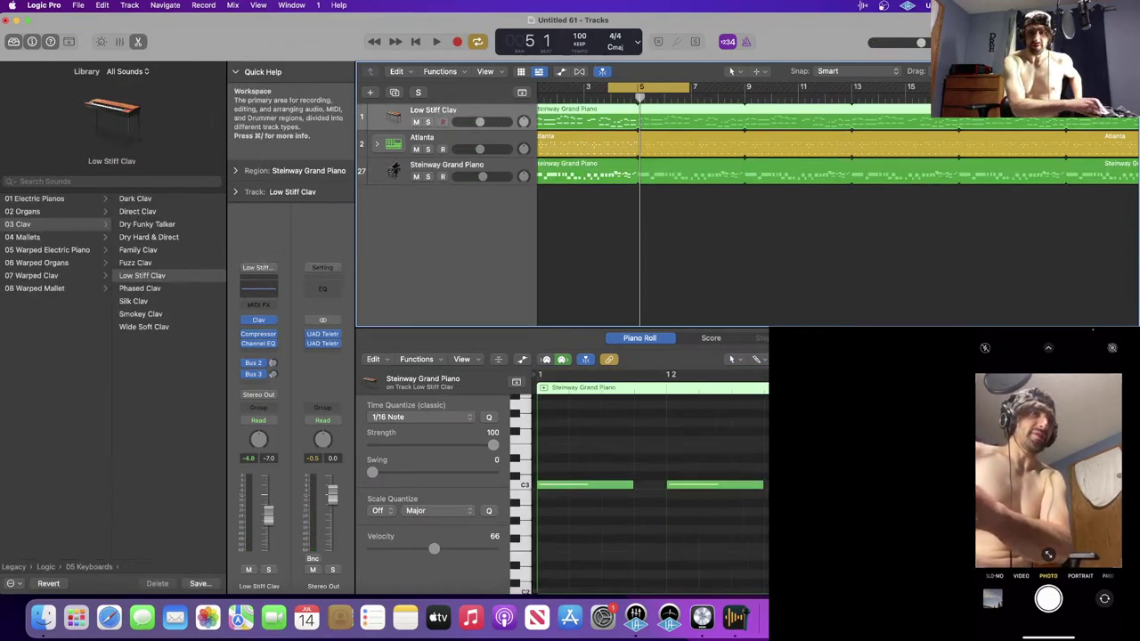
pyautogui.scroll(3, 737, 458)
pyautogui.scroll(3, 737, 457)
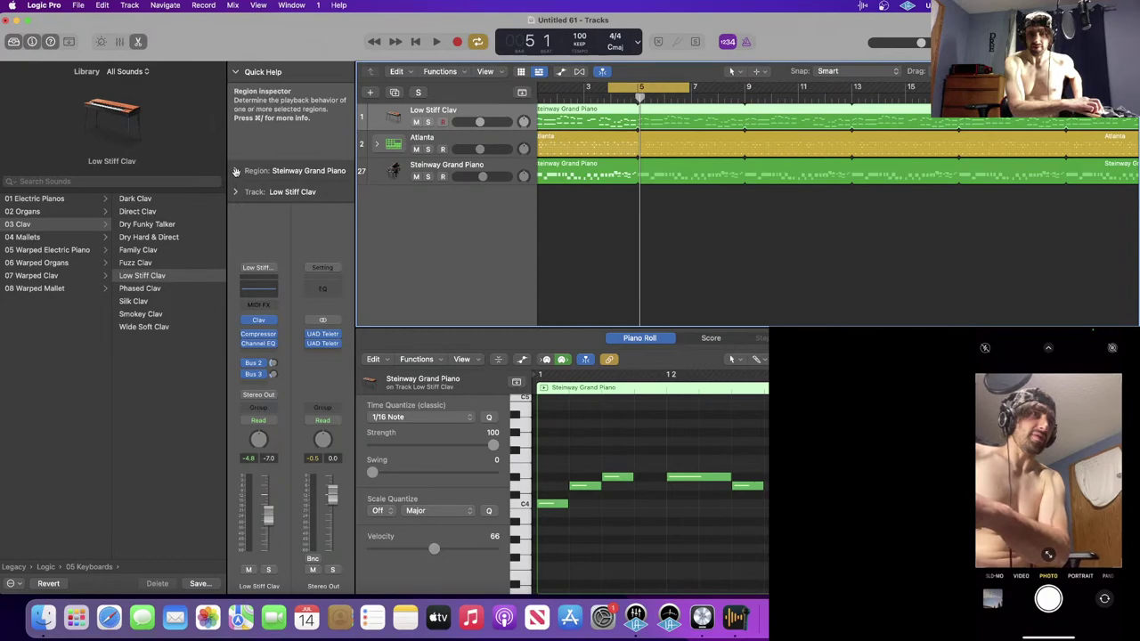
pyautogui.click(235, 170)
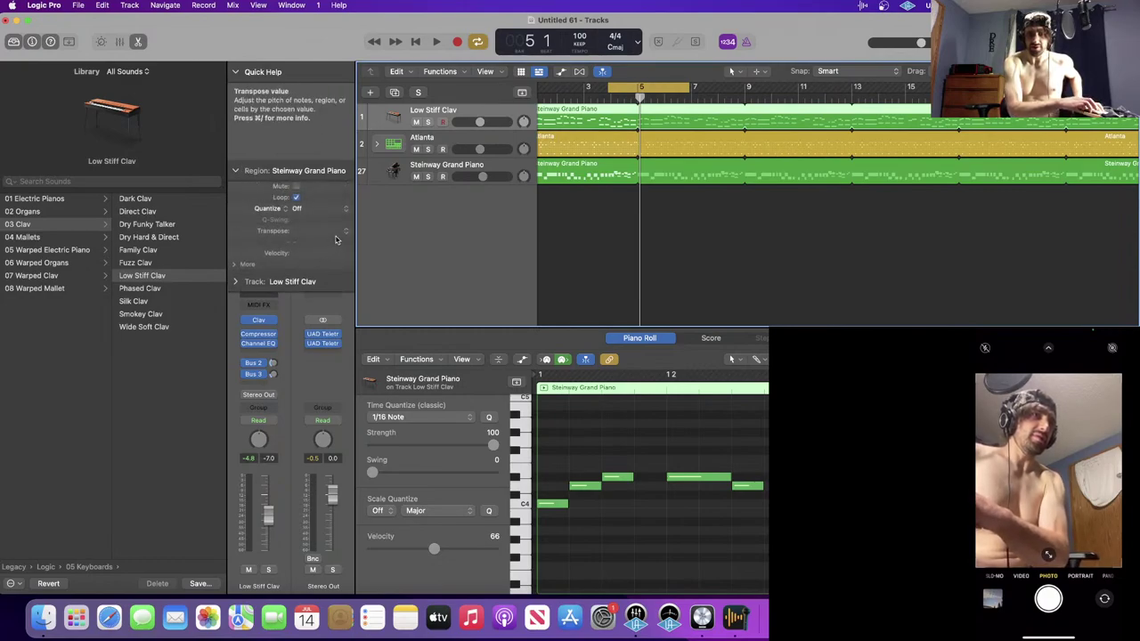
pyautogui.click(656, 239)
pyautogui.click(579, 168)
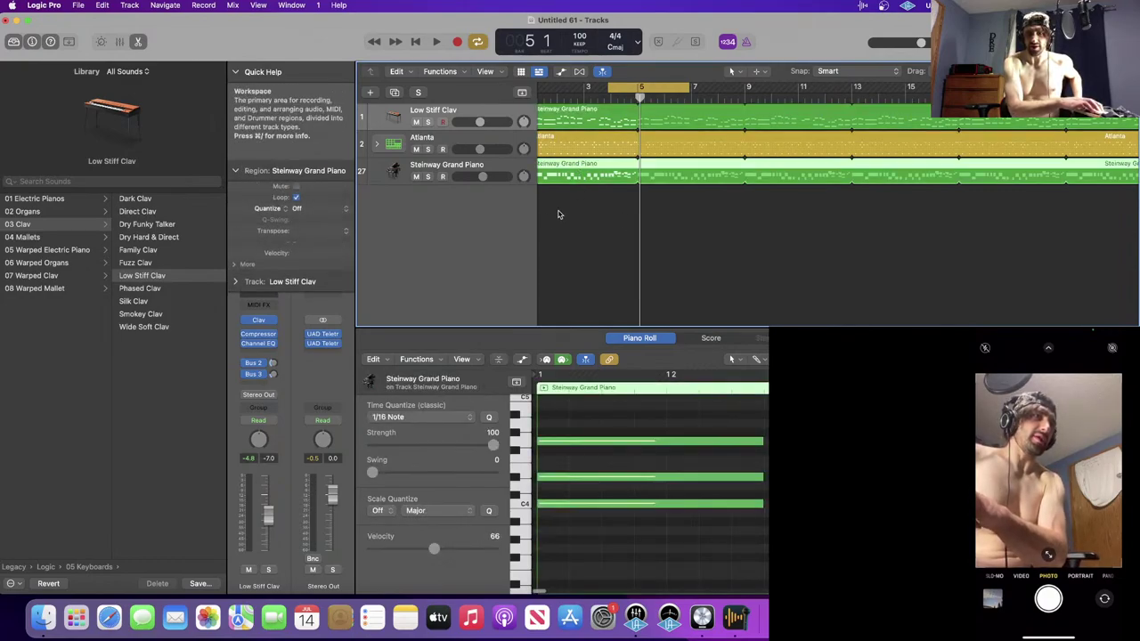
pyautogui.click(313, 226)
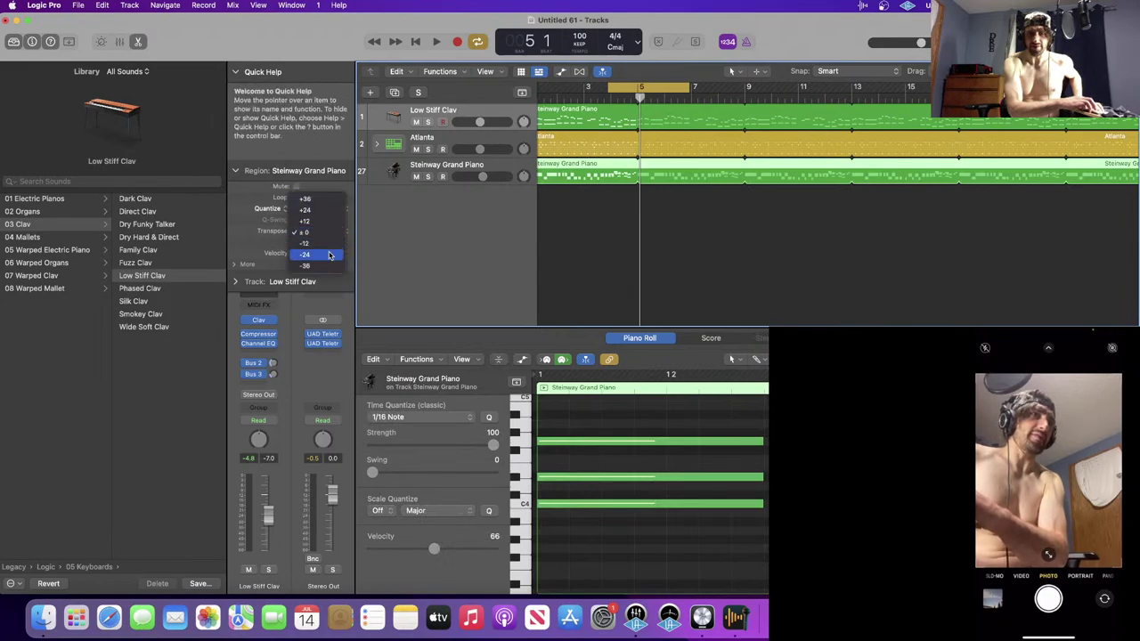
pyautogui.click(305, 255)
# - Try transposing the region on the Low Stiff Clav track by -12 and play back all tracks
pyautogui.click(501, 108)
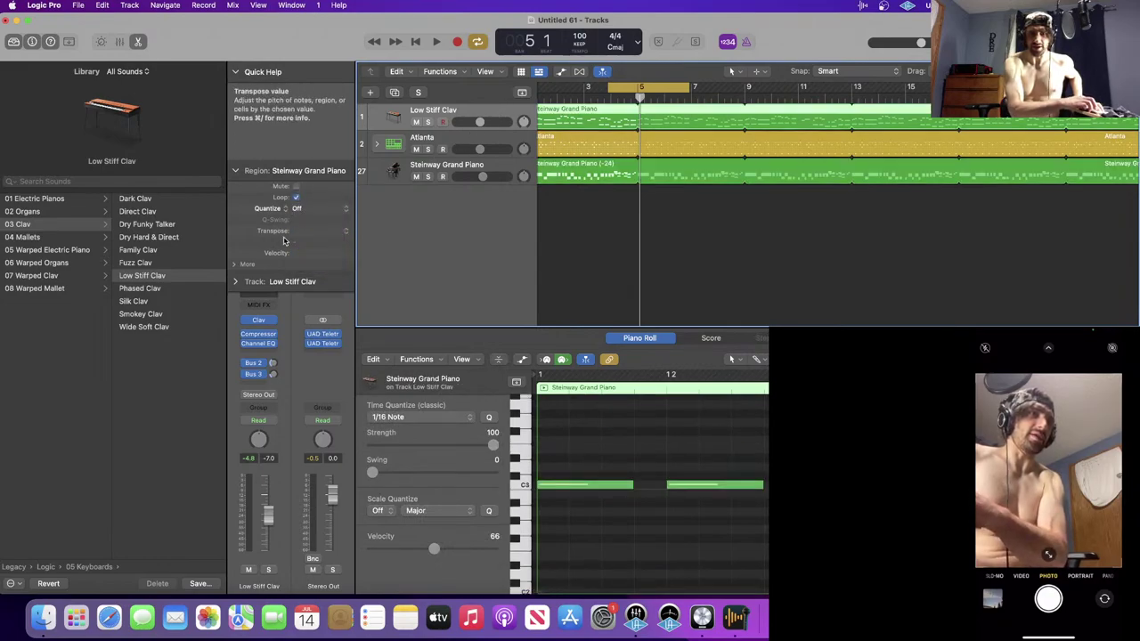
pyautogui.click(339, 238)
pyautogui.click(338, 251)
pyautogui.click(666, 255)
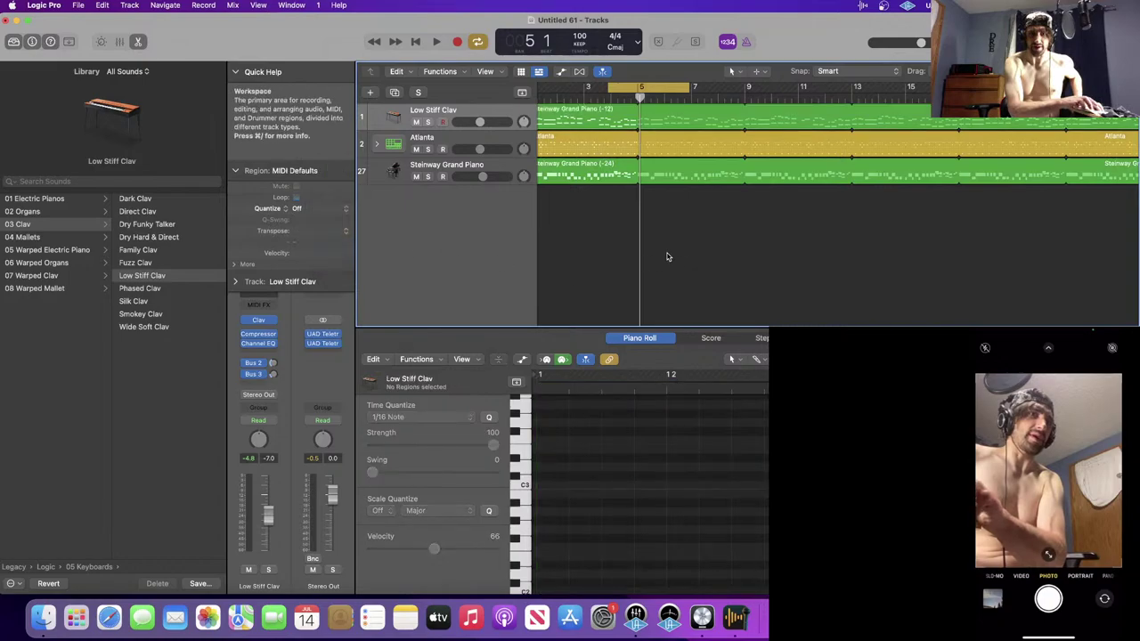
pyautogui.press('space')
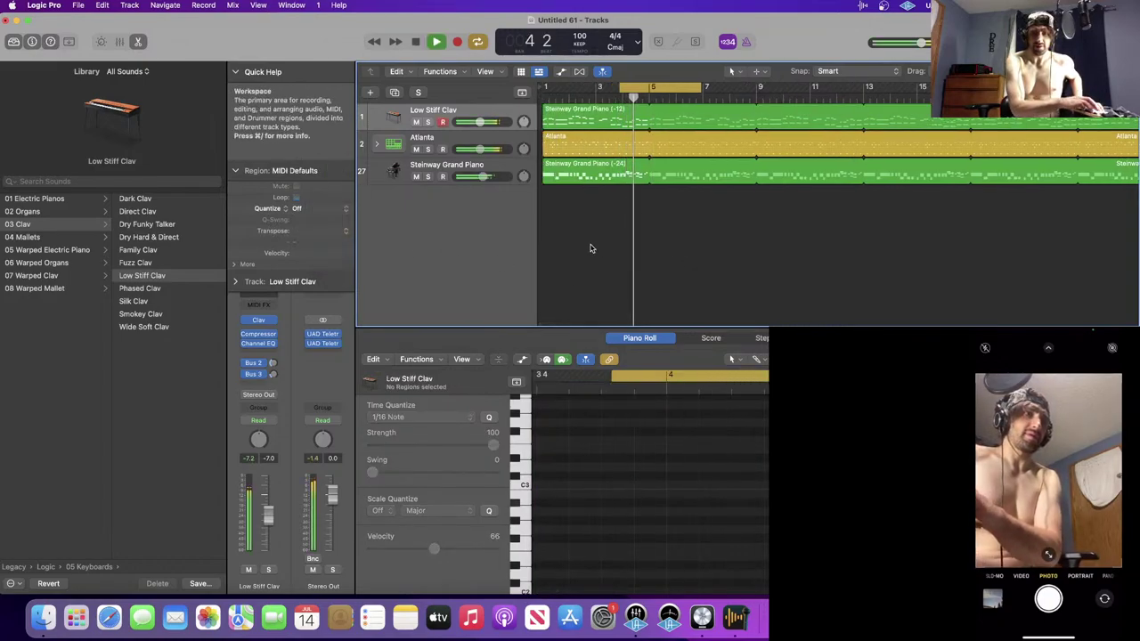
pyautogui.press('space')
# - Solo the Steinway Grand Piano track and listen to its transposed part
pyautogui.click(428, 176)
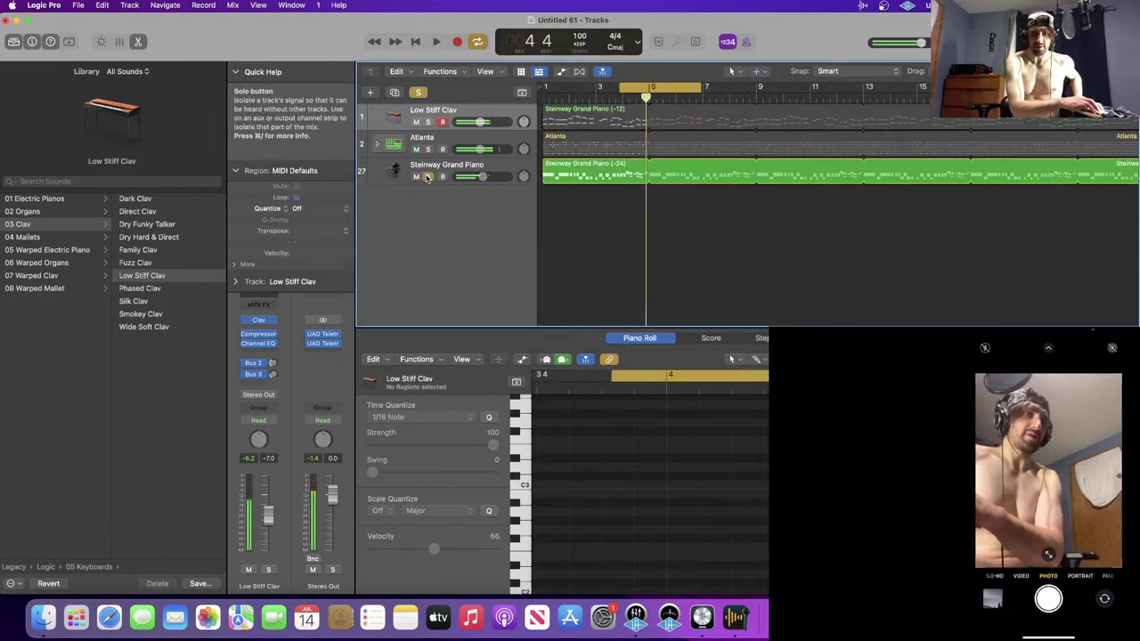
pyautogui.press('space')
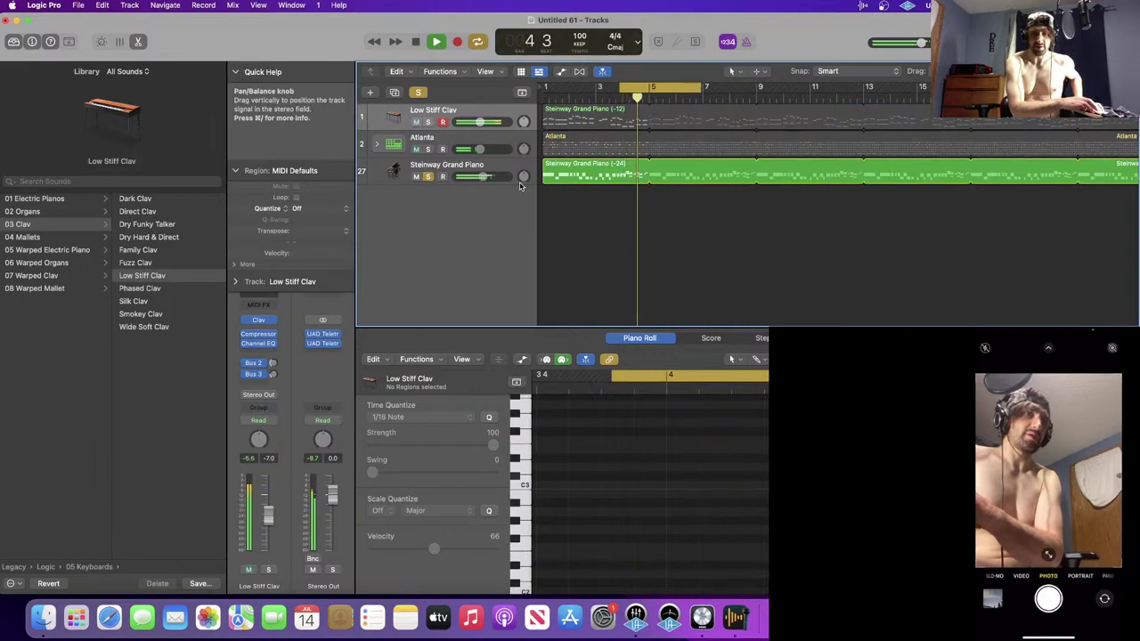
pyautogui.press('space')
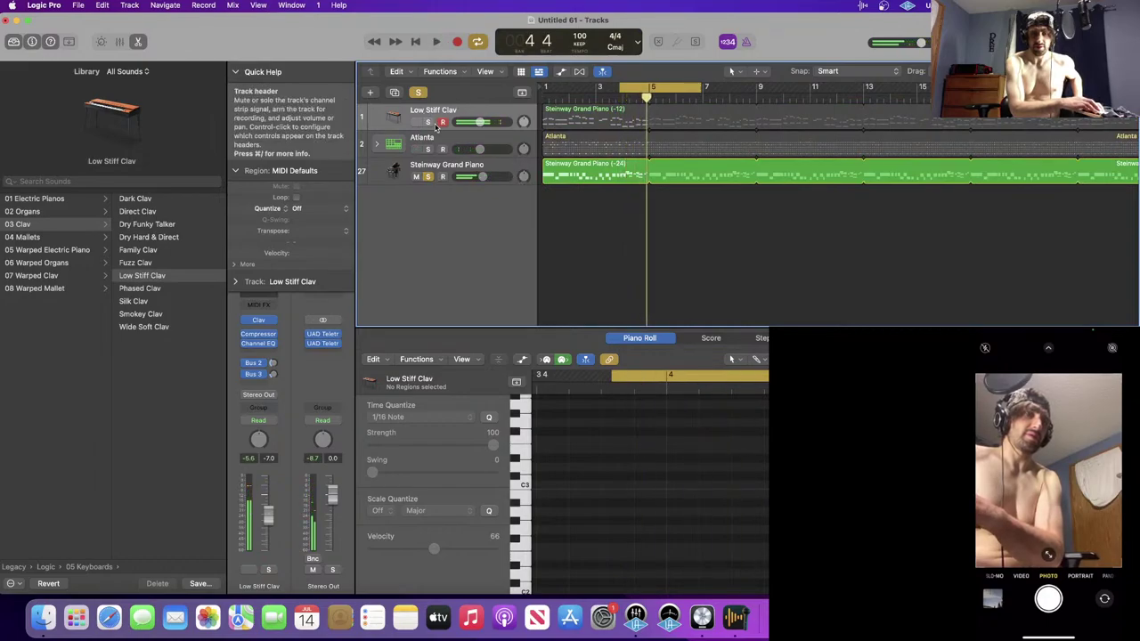
# - Solo only the Low Stiff Clav track, set its region's transpose to ±0, and play it back
pyautogui.click(429, 122)
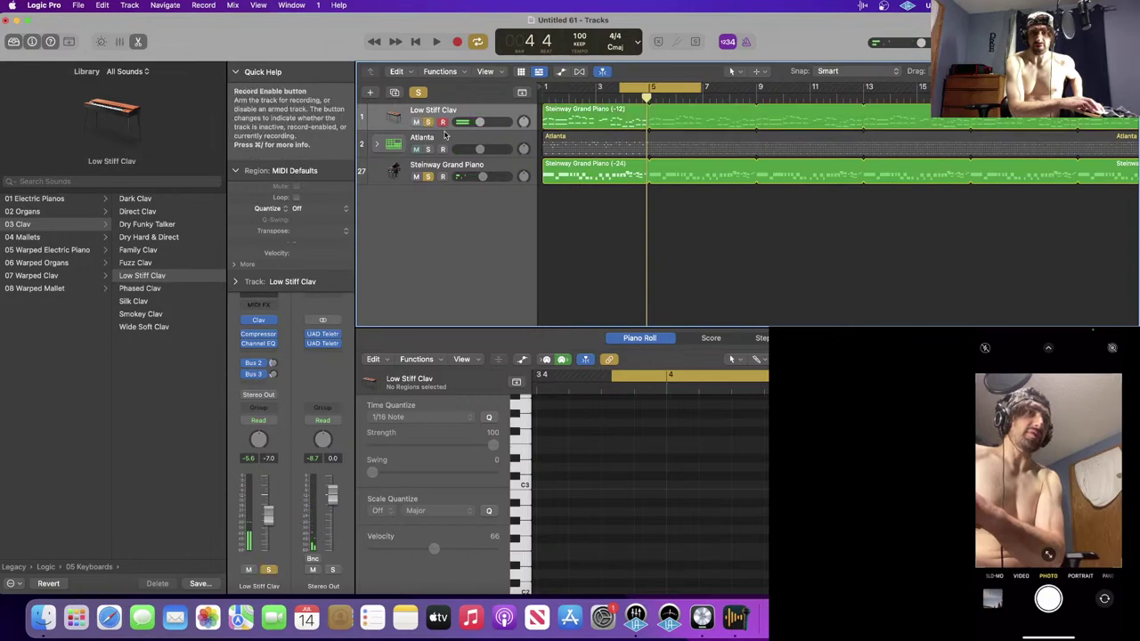
pyautogui.click(429, 176)
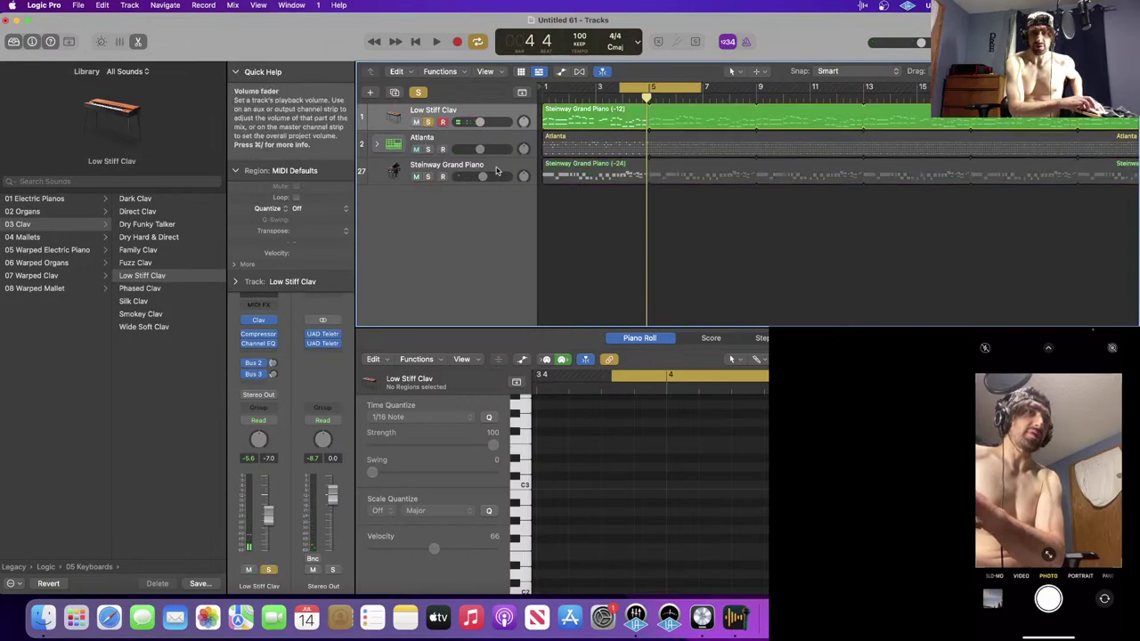
pyautogui.click(344, 233)
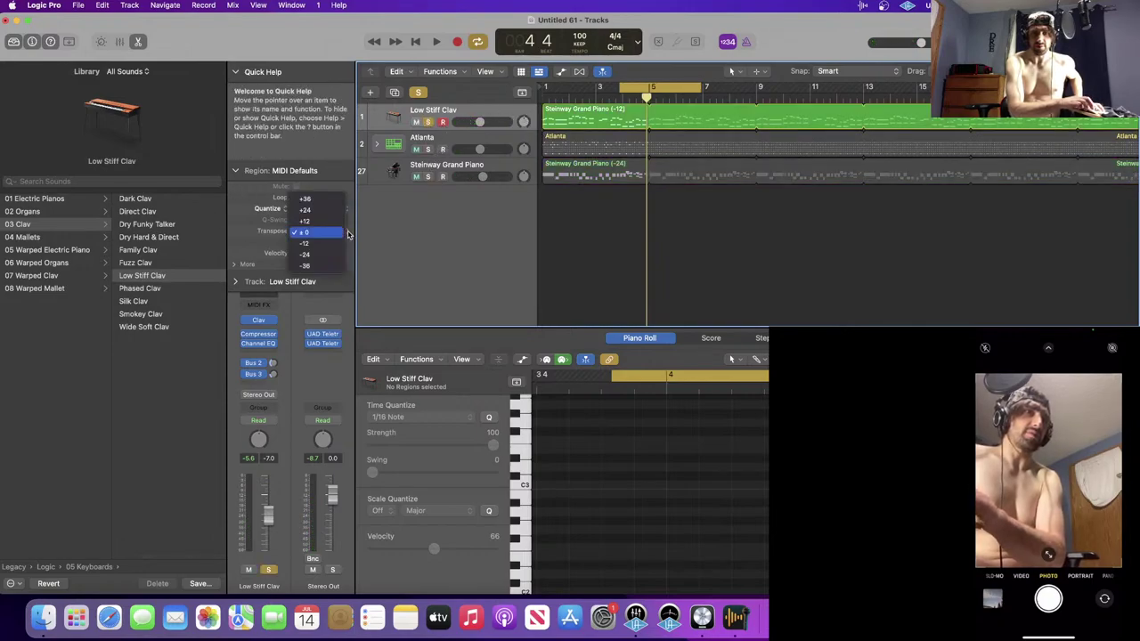
pyautogui.click(591, 116)
pyautogui.click(591, 115)
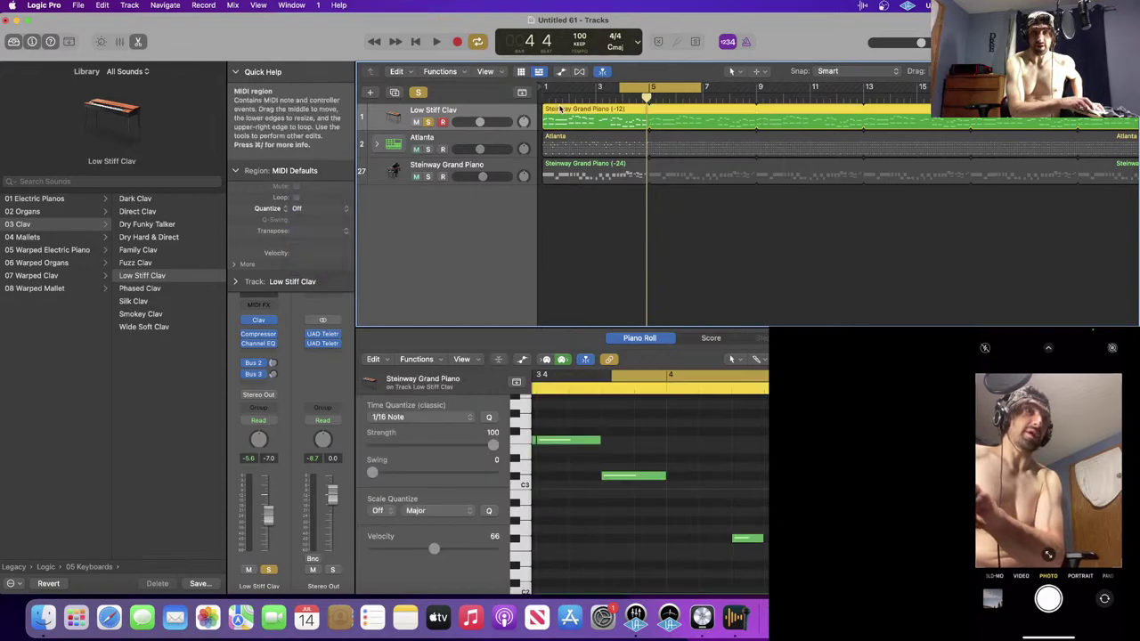
pyautogui.click(346, 232)
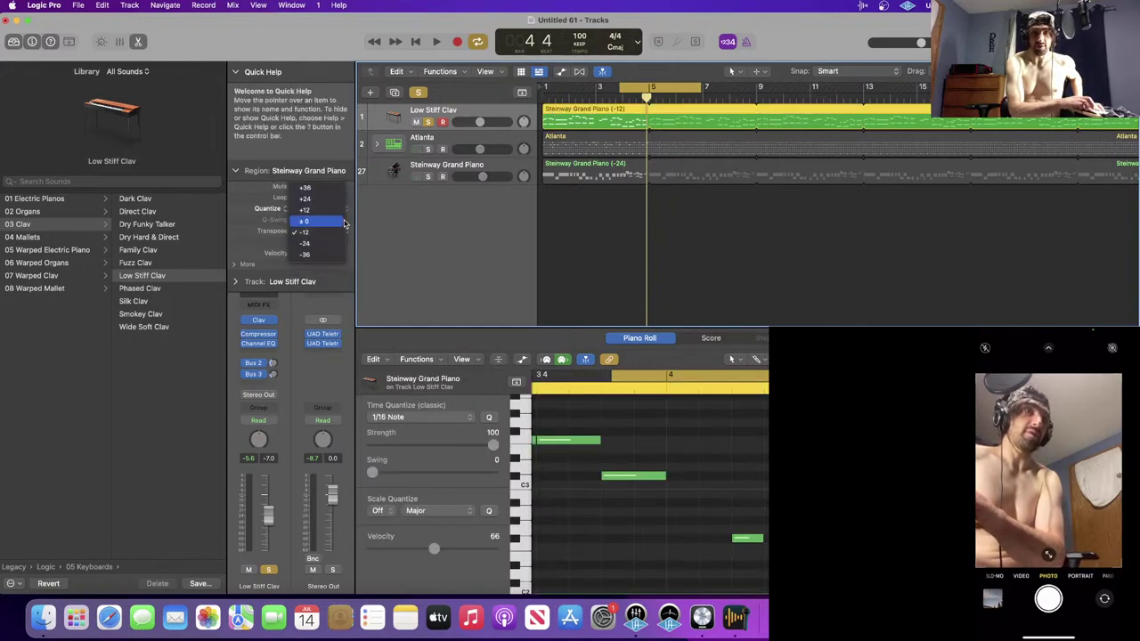
pyautogui.click(344, 221)
pyautogui.press('space')
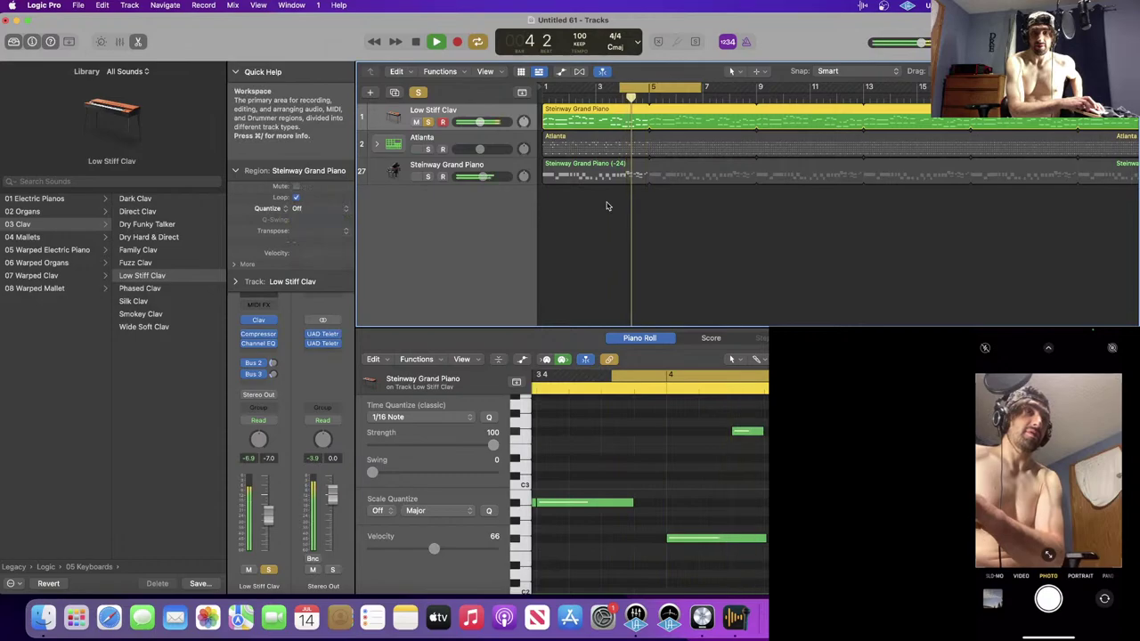
pyautogui.press('space')
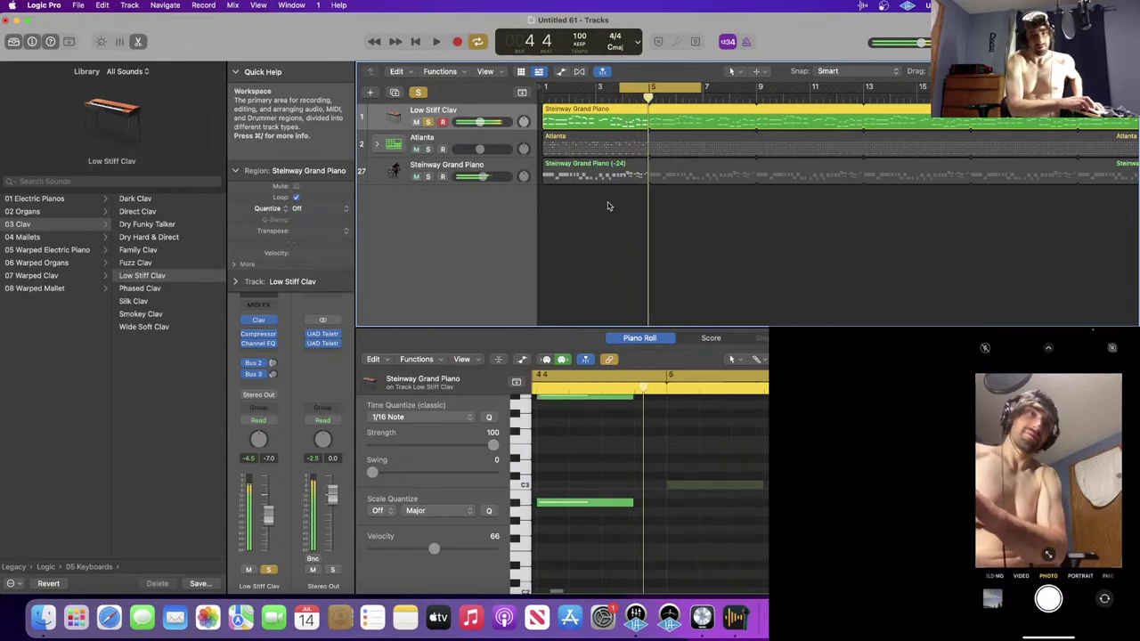
# - Solo the Steinway Grand Piano track alongside the Low Stiff Clav and listen to both together
pyautogui.click(625, 245)
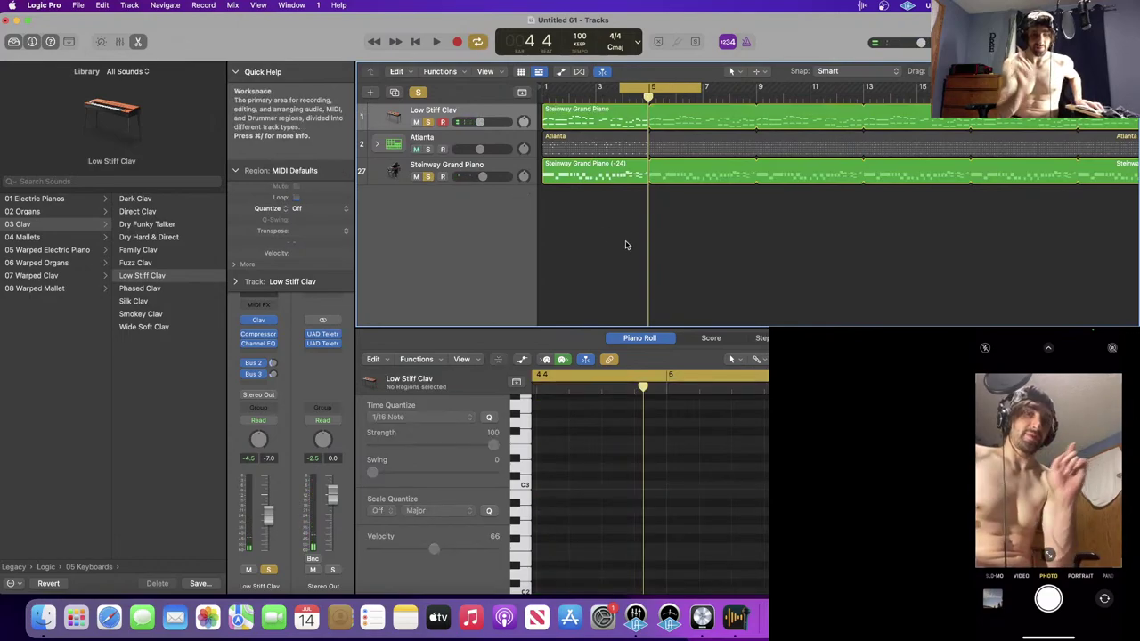
pyautogui.press('space')
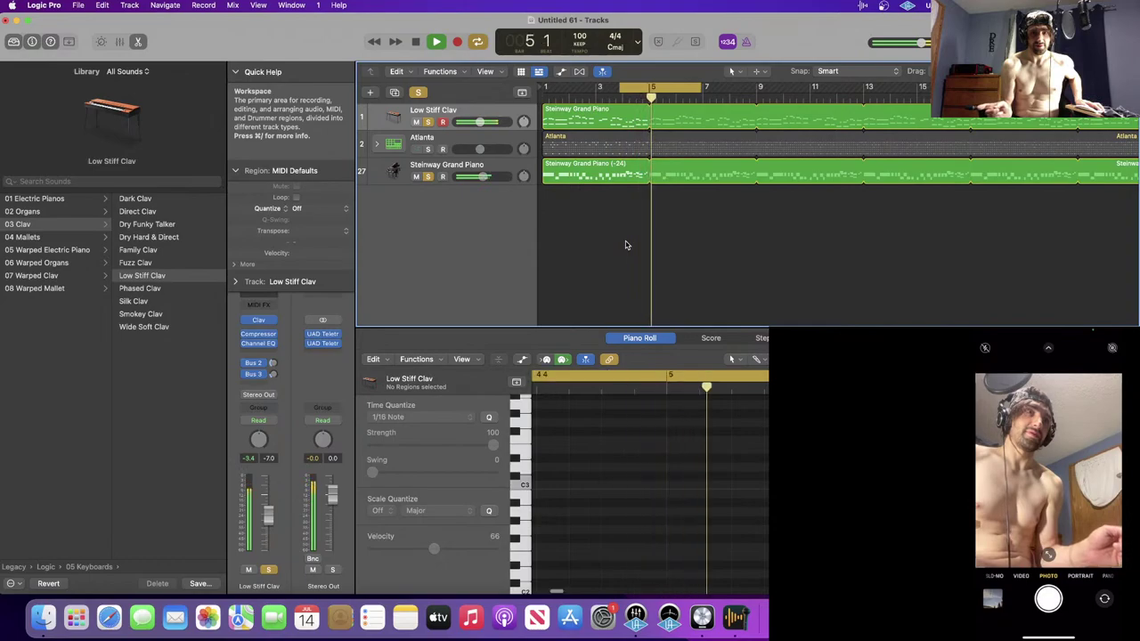
pyautogui.press('space')
# - Stop playback and select the last three notes of bar 4 in the Steinway Grand Piano region
pyautogui.click(646, 176)
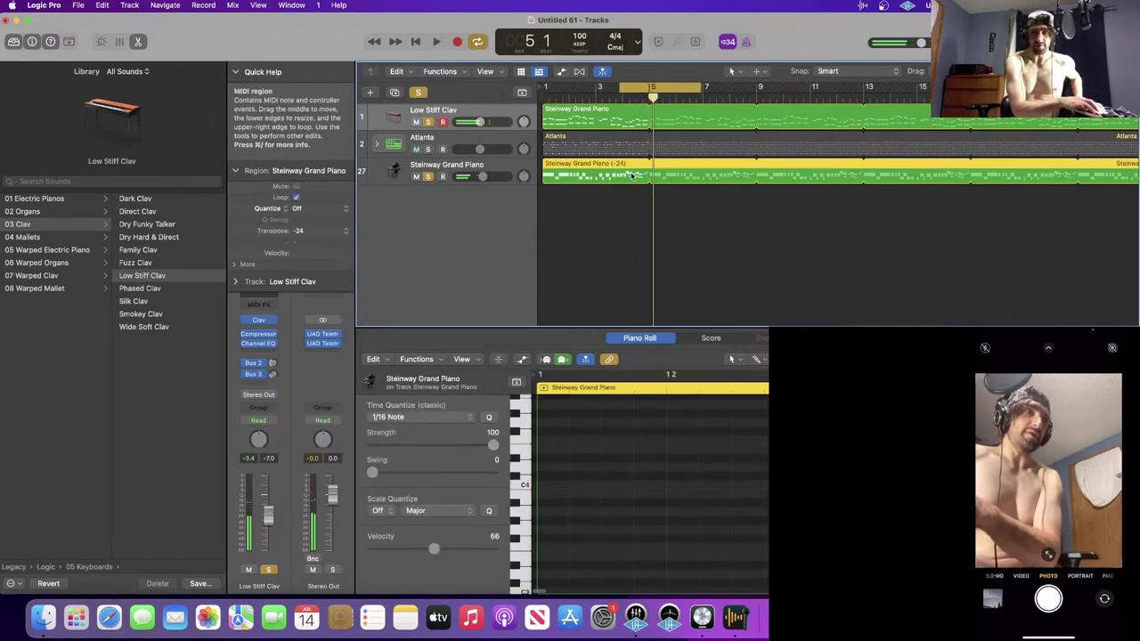
pyautogui.scroll(-8, 634, 527)
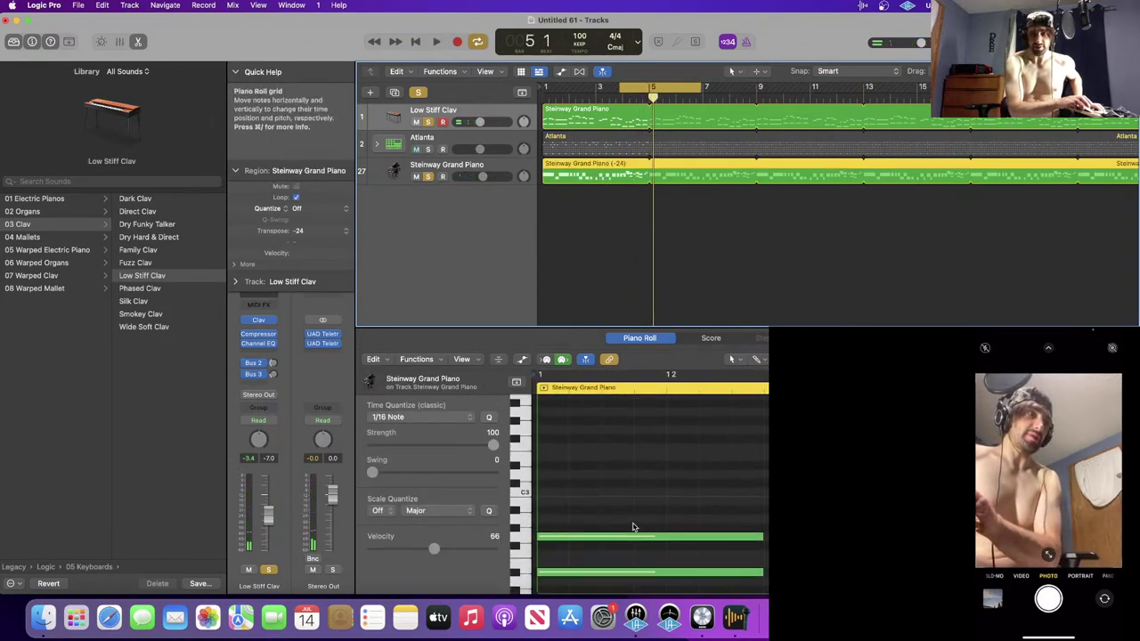
pyautogui.hscroll(10, 634, 527)
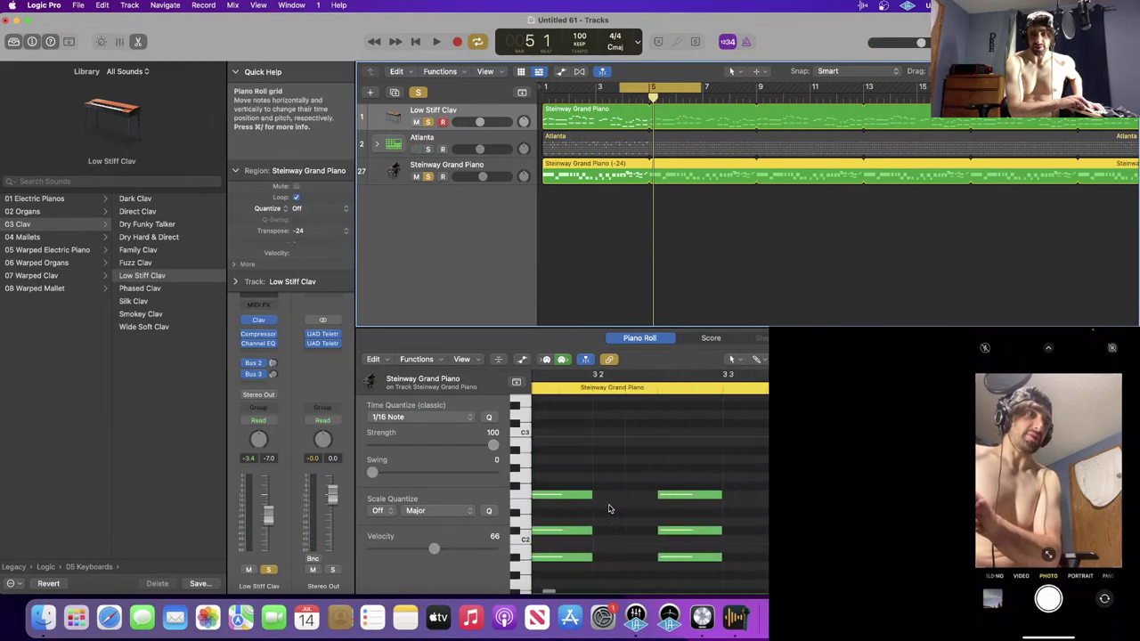
pyautogui.hscroll(3, 609, 508)
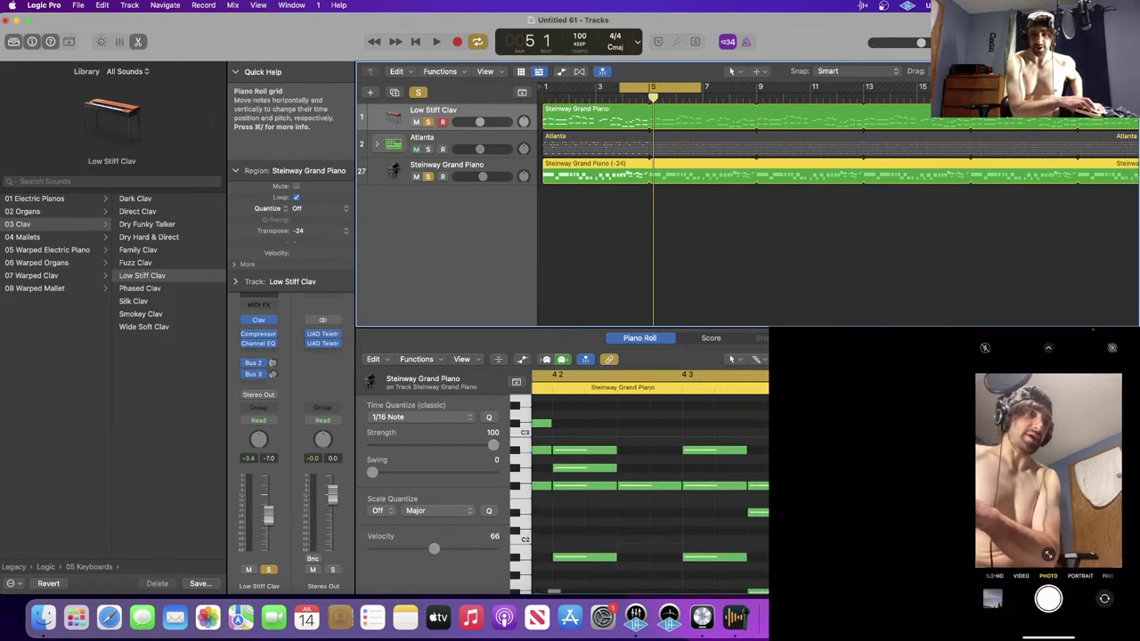
pyautogui.moveTo(823, 436); pyautogui.dragTo(881, 526)
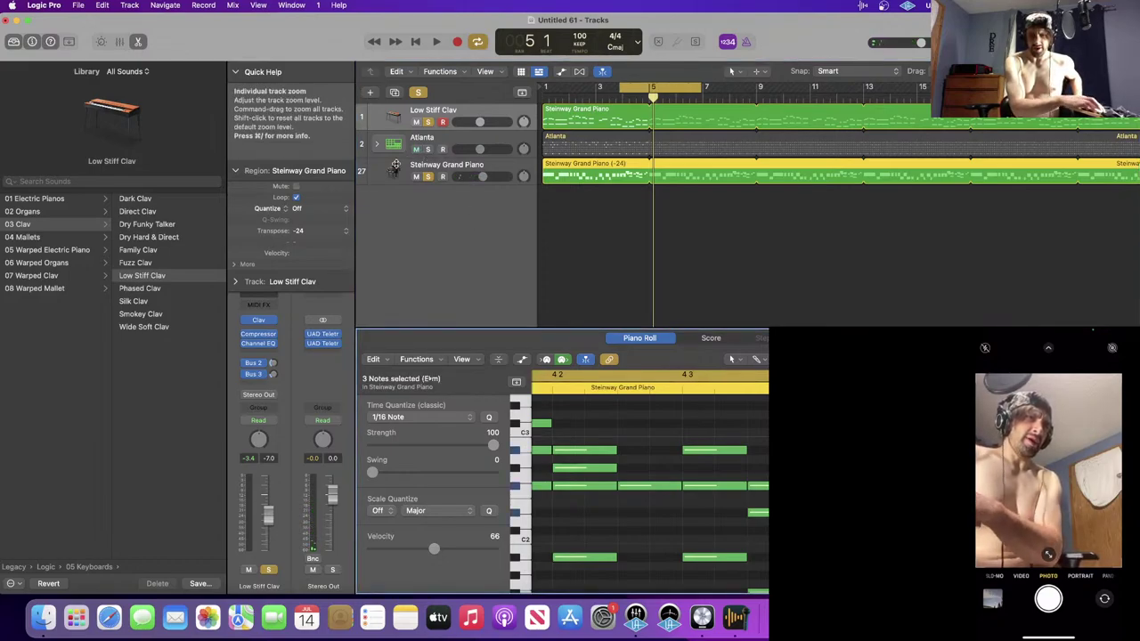
# - Set the Steinway Grand Piano region's transpose to -12 and listen to it together with the Low Stiff Clav
pyautogui.click(346, 231)
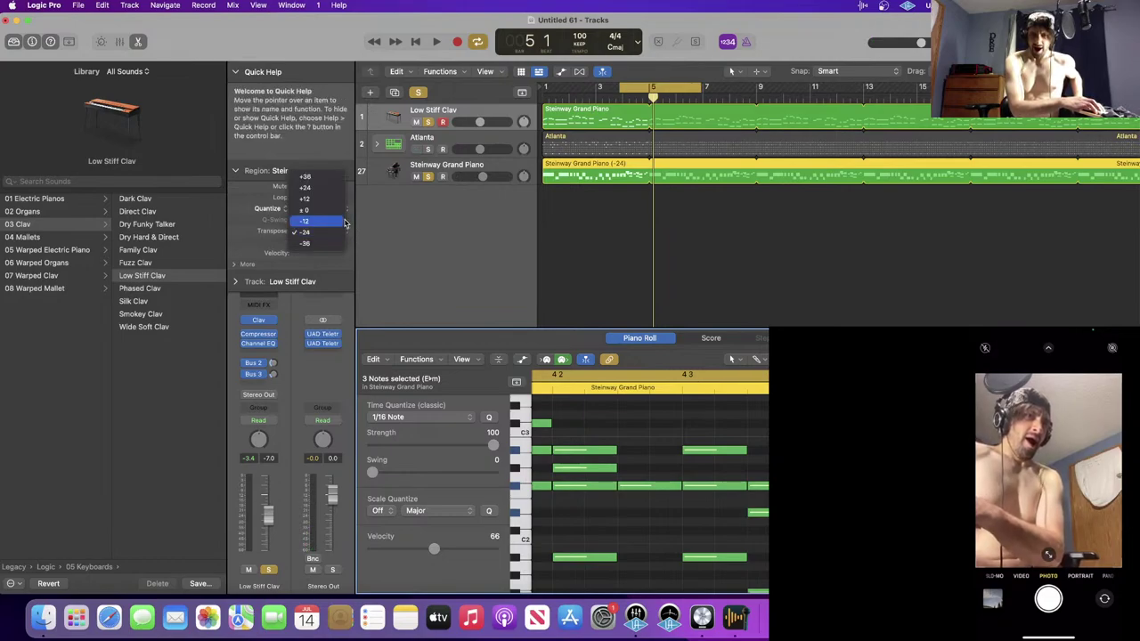
pyautogui.click(603, 251)
pyautogui.press('space')
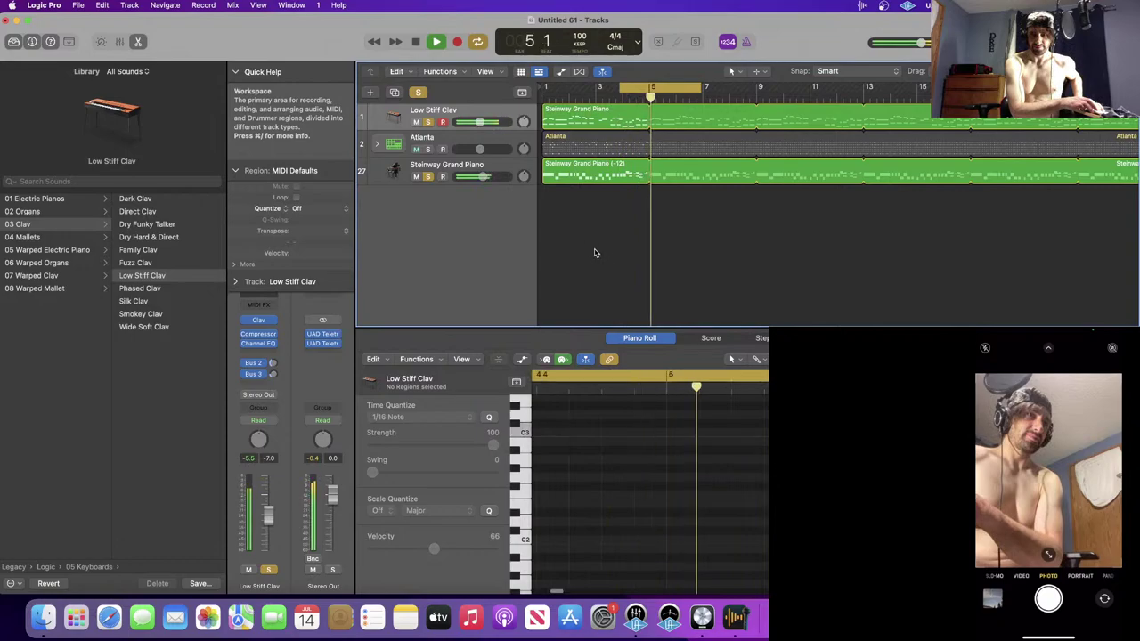
pyautogui.press('space')
# - Raise the three selected notes at the end of bar 4 by one octave and play back the result
pyautogui.click(629, 179)
pyautogui.scroll(-5, 699, 498)
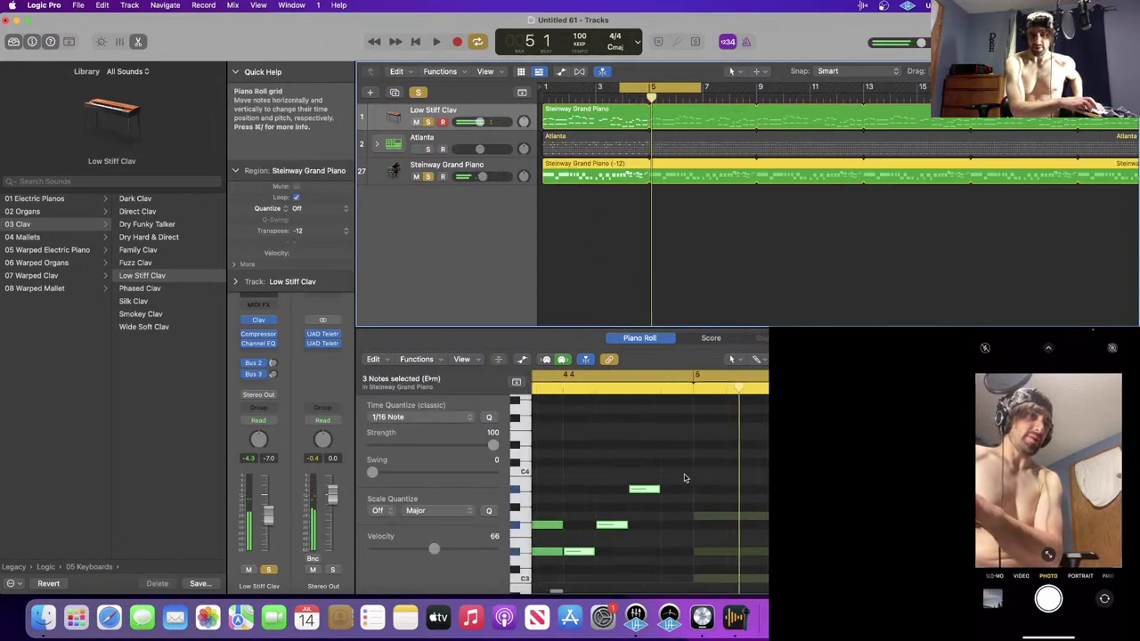
pyautogui.hscroll(-3, 721, 525)
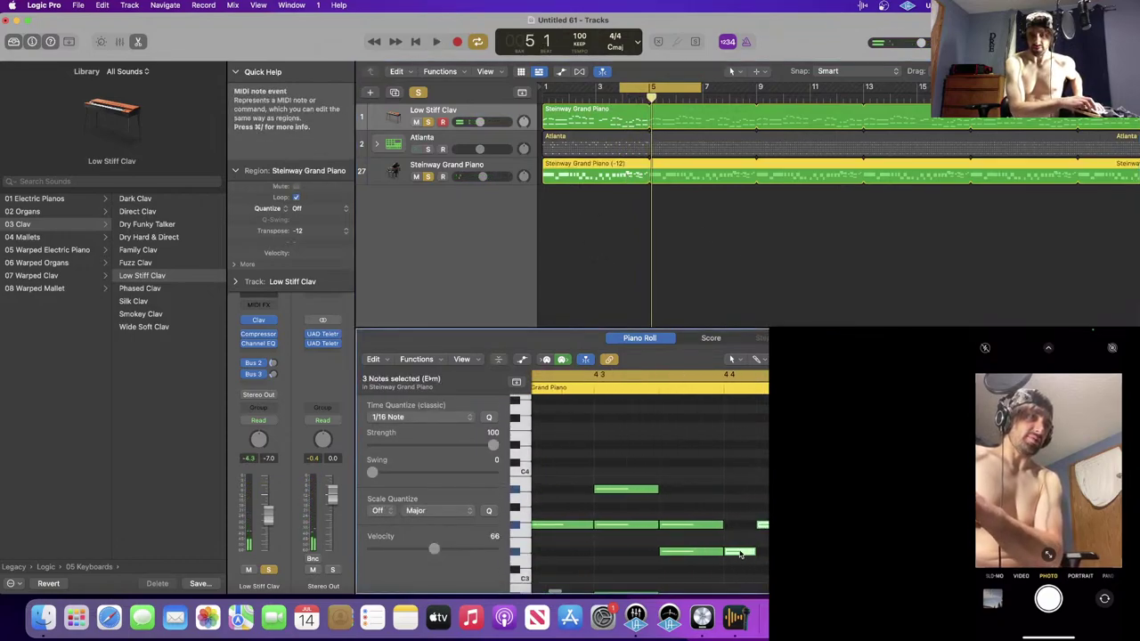
pyautogui.moveTo(740, 554); pyautogui.dragTo(739, 449)
pyautogui.press('space')
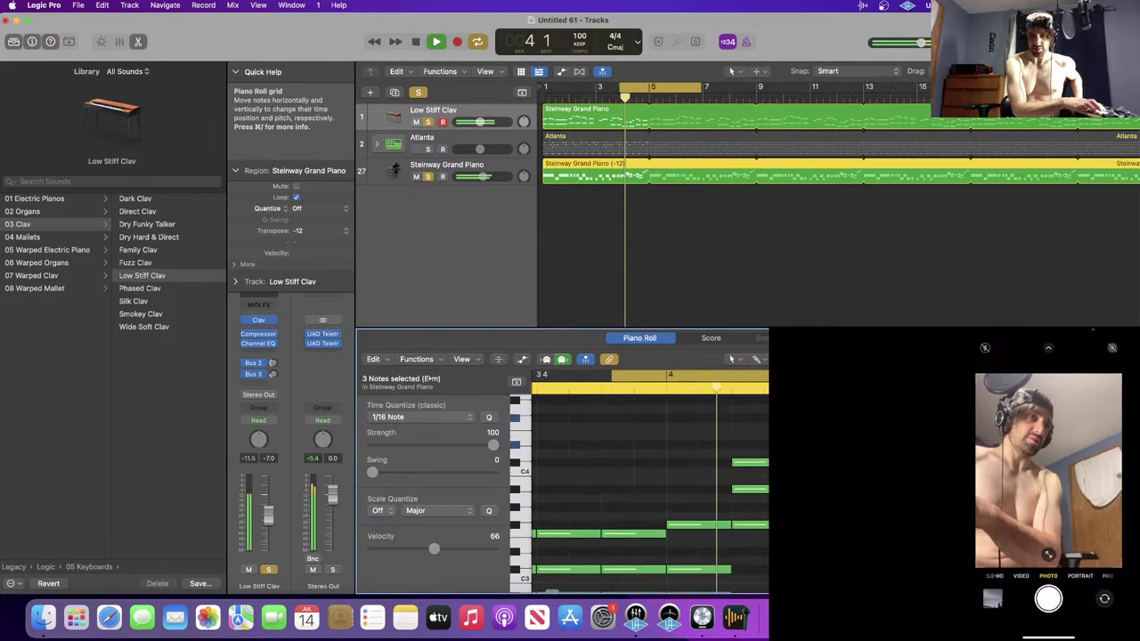
pyautogui.click(783, 445)
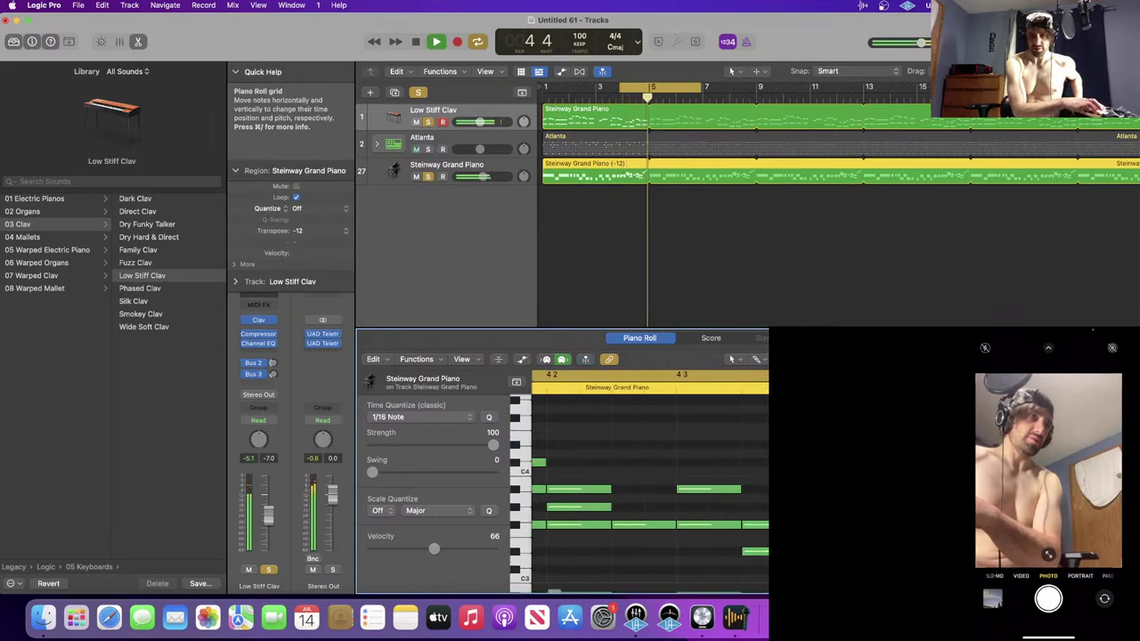
pyautogui.press('space')
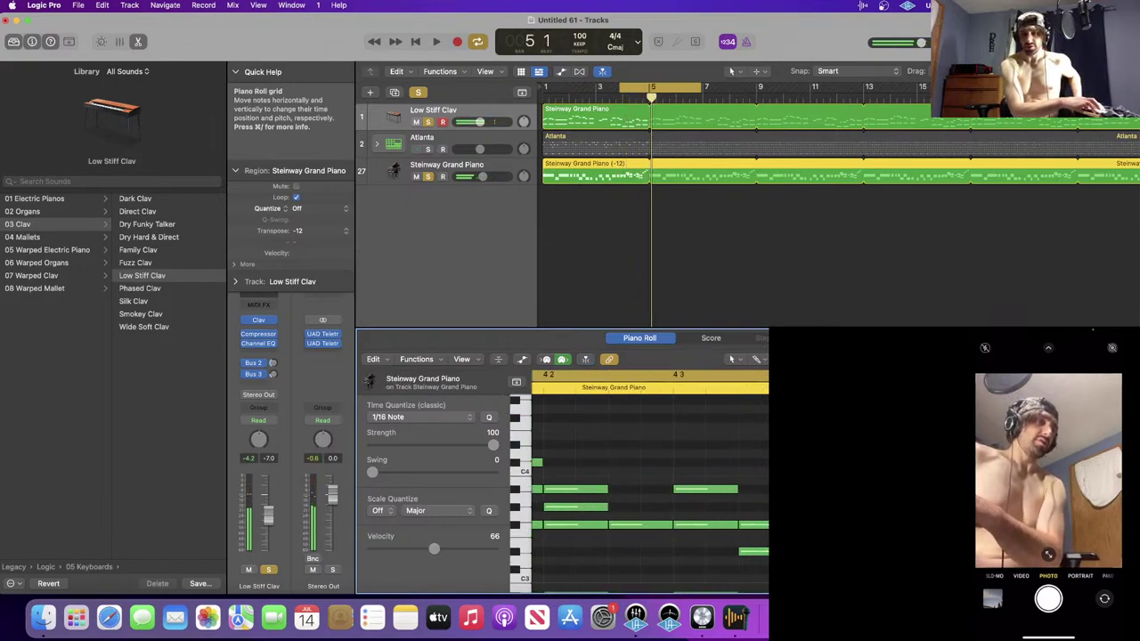
# - Raise the five upper notes in the first part of bar 4 by one octave and play back the bar
pyautogui.hscroll(-5, 558, 407)
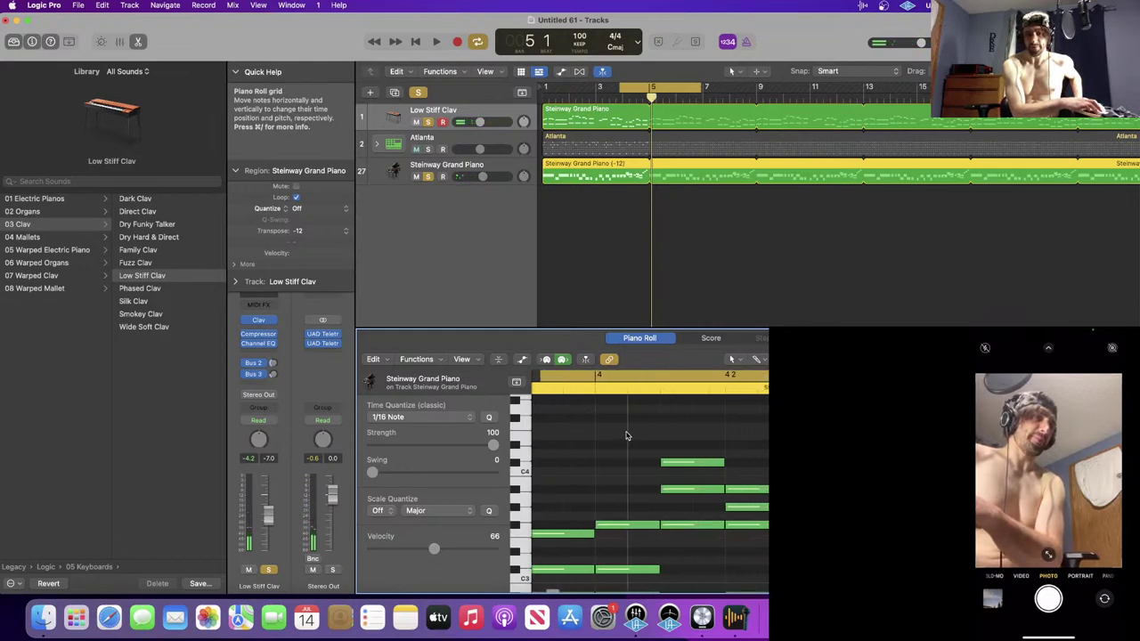
pyautogui.moveTo(625, 434); pyautogui.dragTo(769, 509)
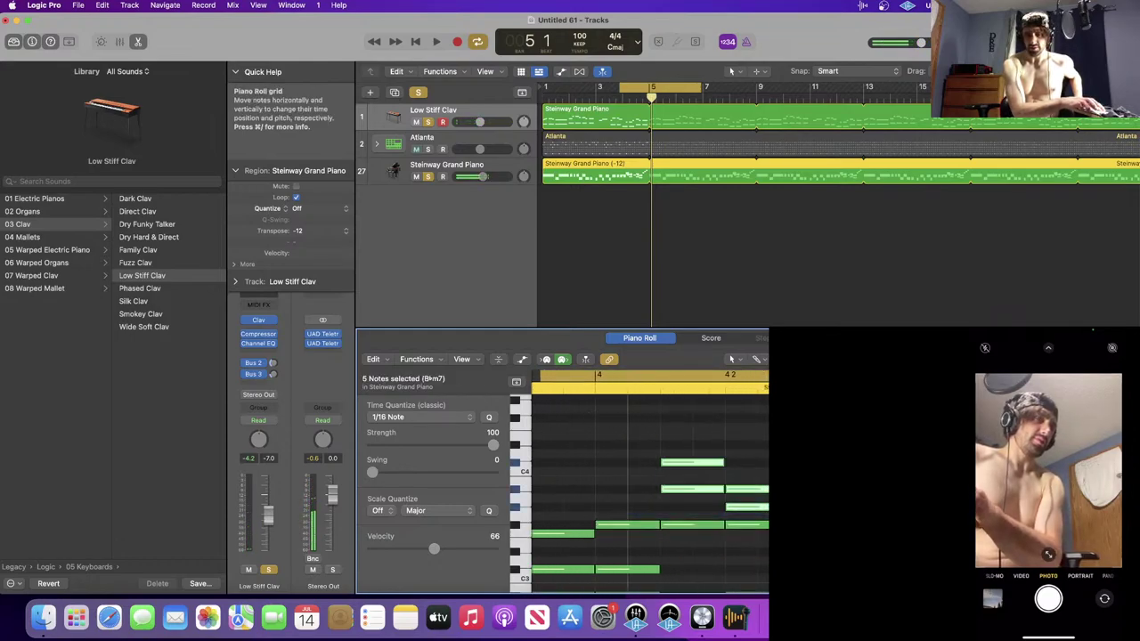
pyautogui.hscroll(-5, 755, 485)
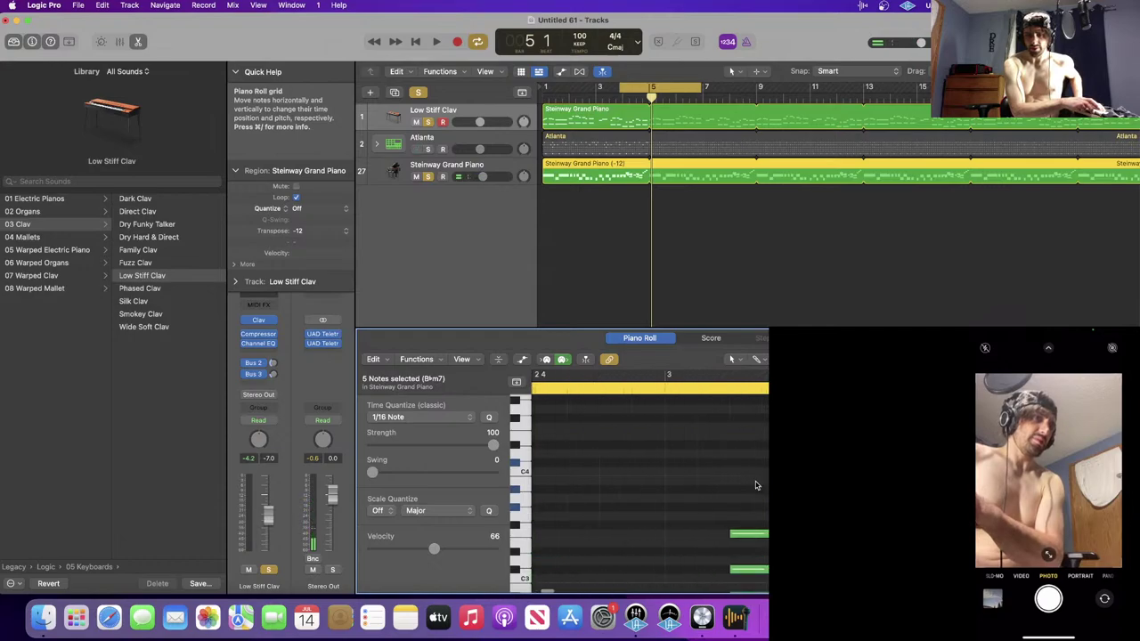
pyautogui.hscroll(5, 755, 485)
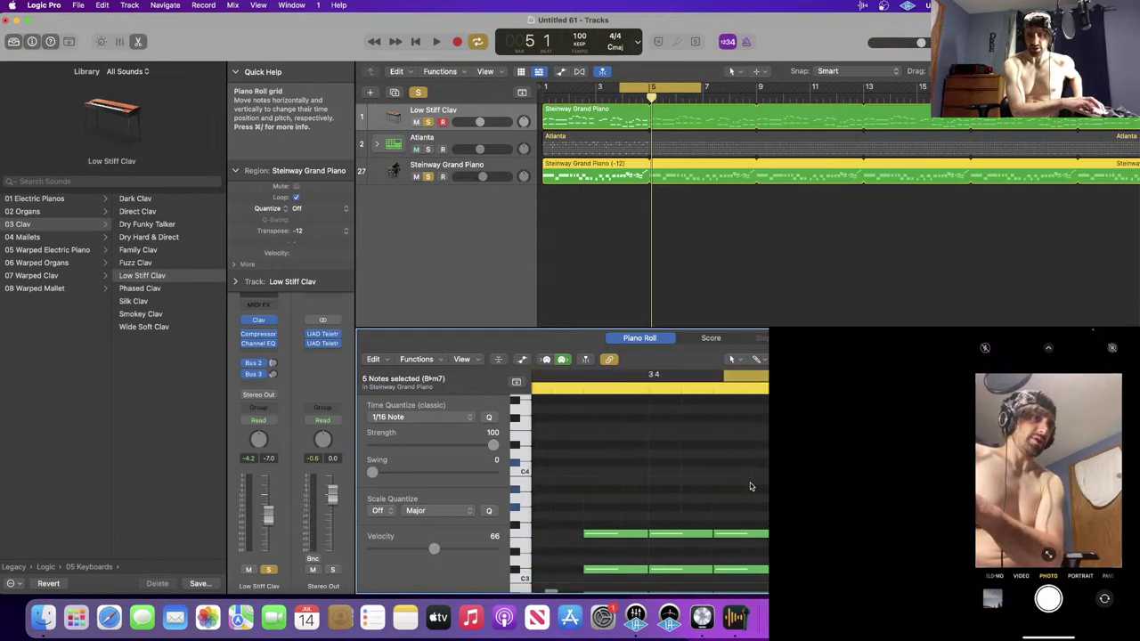
pyautogui.hscroll(2, 750, 486)
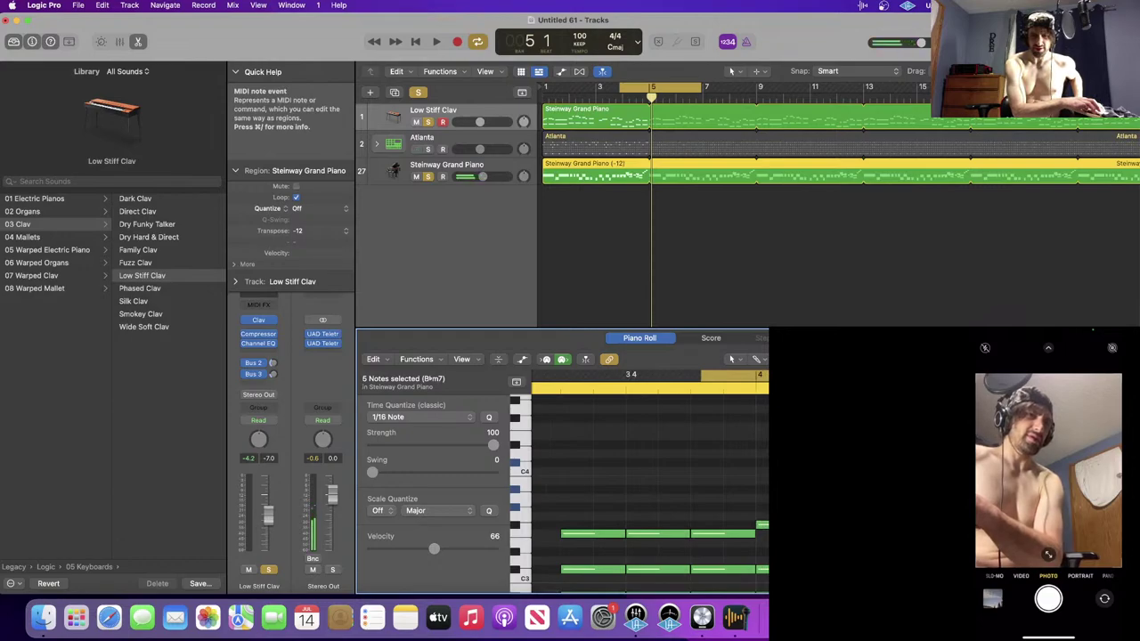
pyautogui.scroll(4, 641, 485)
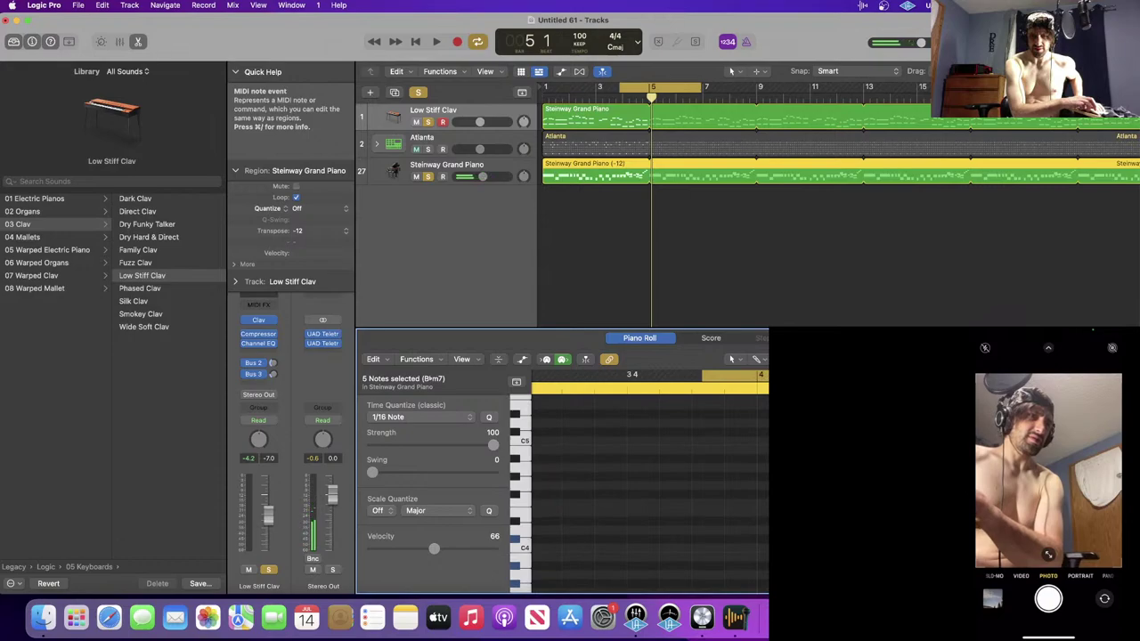
pyautogui.moveTo(801, 539); pyautogui.dragTo(801, 440)
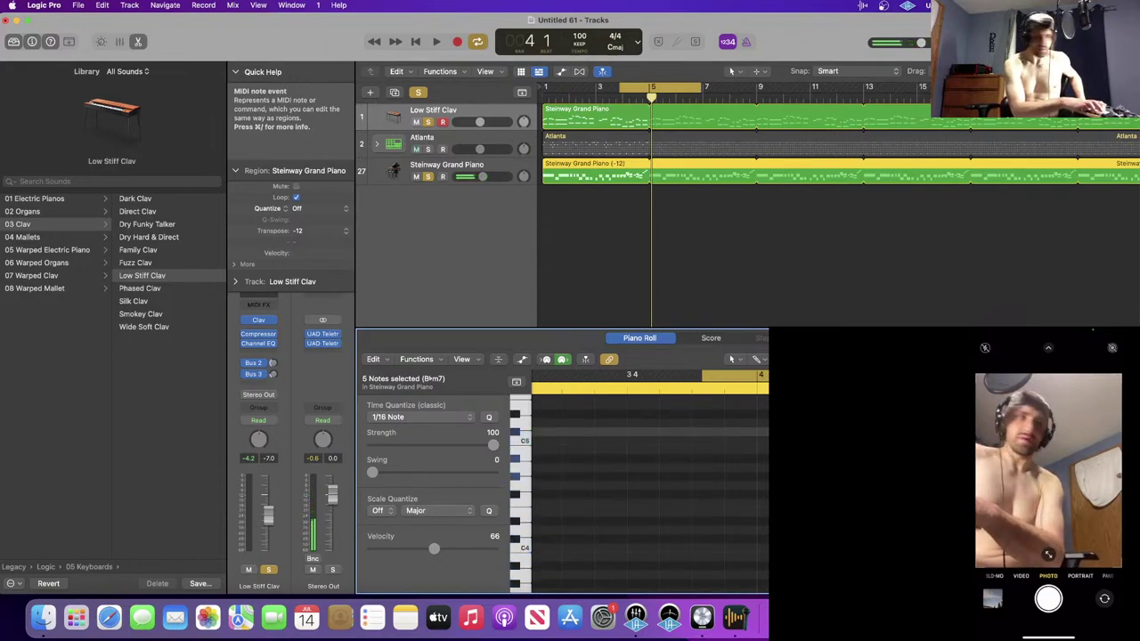
pyautogui.press('space')
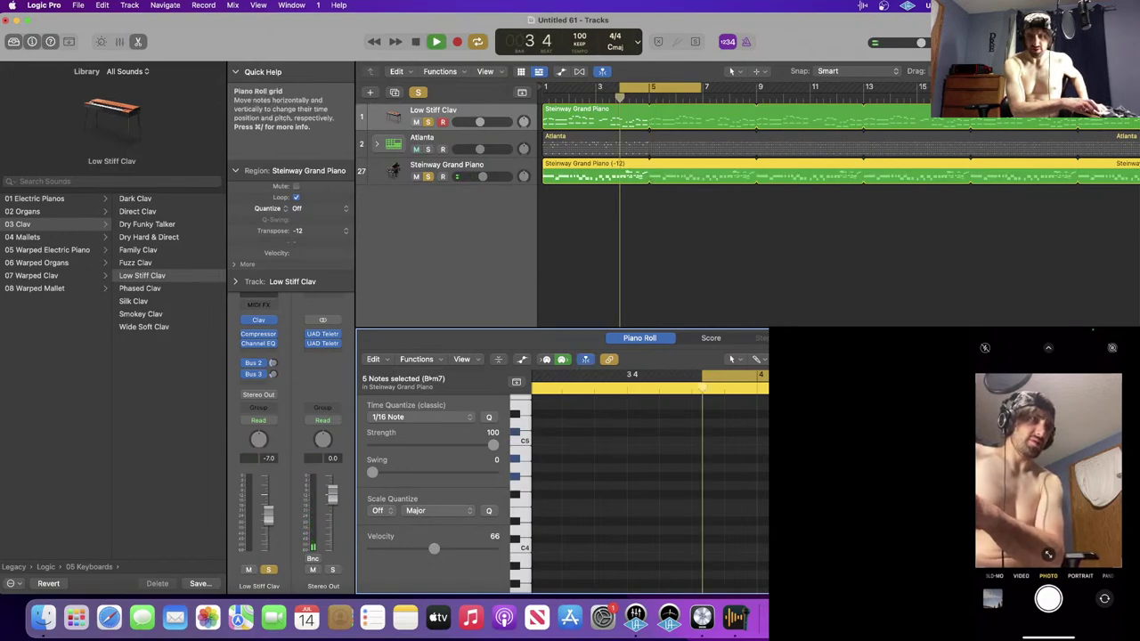
pyautogui.click(819, 463)
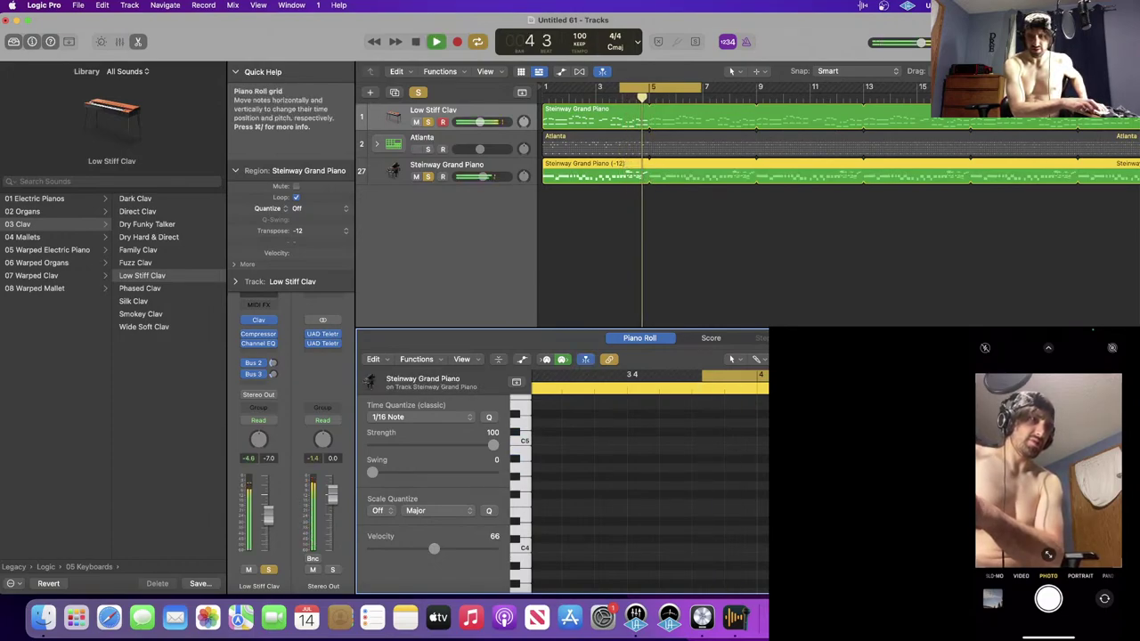
pyautogui.press('space')
# - Select the lowest notes of the low piano chords from bar 1 beat 3 through bar 3
pyautogui.click(685, 227)
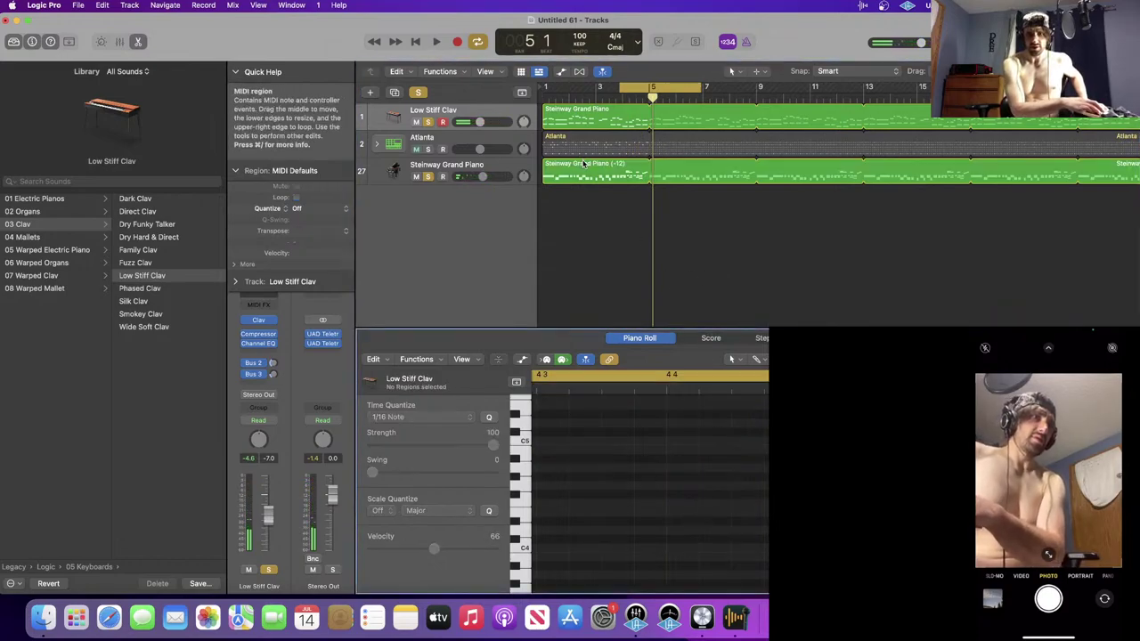
pyautogui.click(641, 171)
pyautogui.scroll(-3, 674, 503)
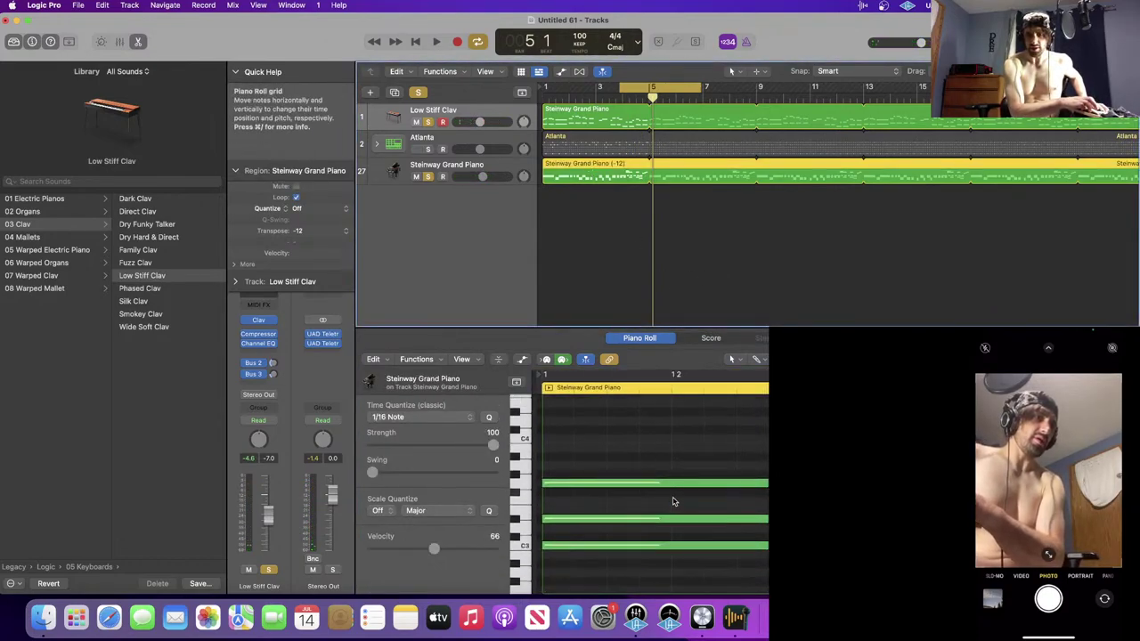
pyautogui.hscroll(3, 672, 499)
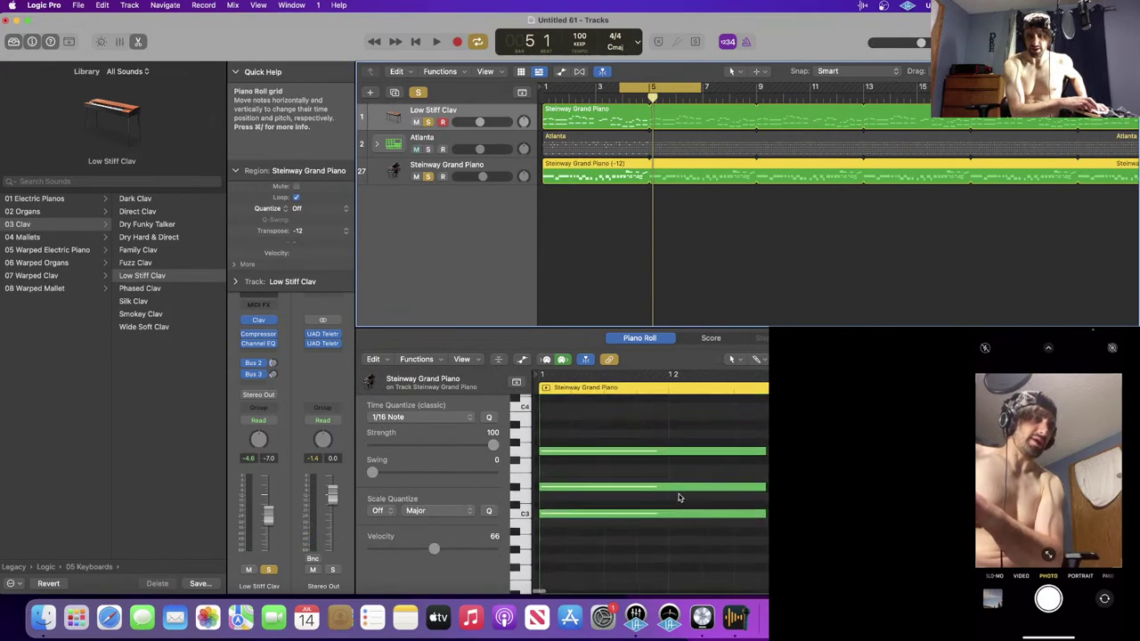
pyautogui.scroll(-5, 677, 496)
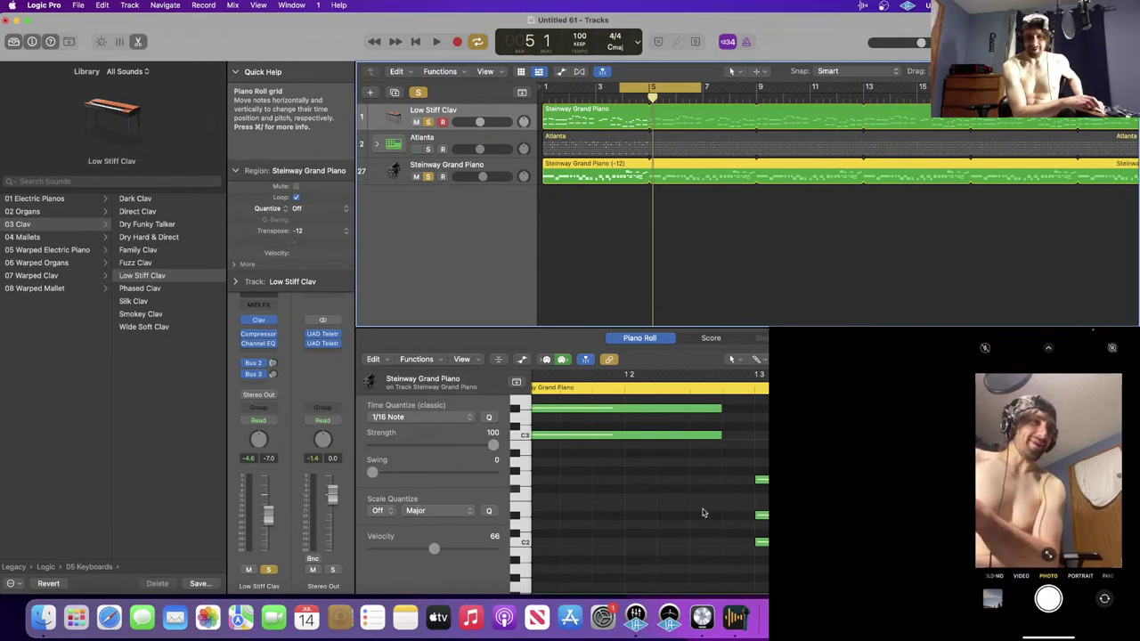
pyautogui.scroll(-3, 663, 506)
pyautogui.hscroll(2, 677, 506)
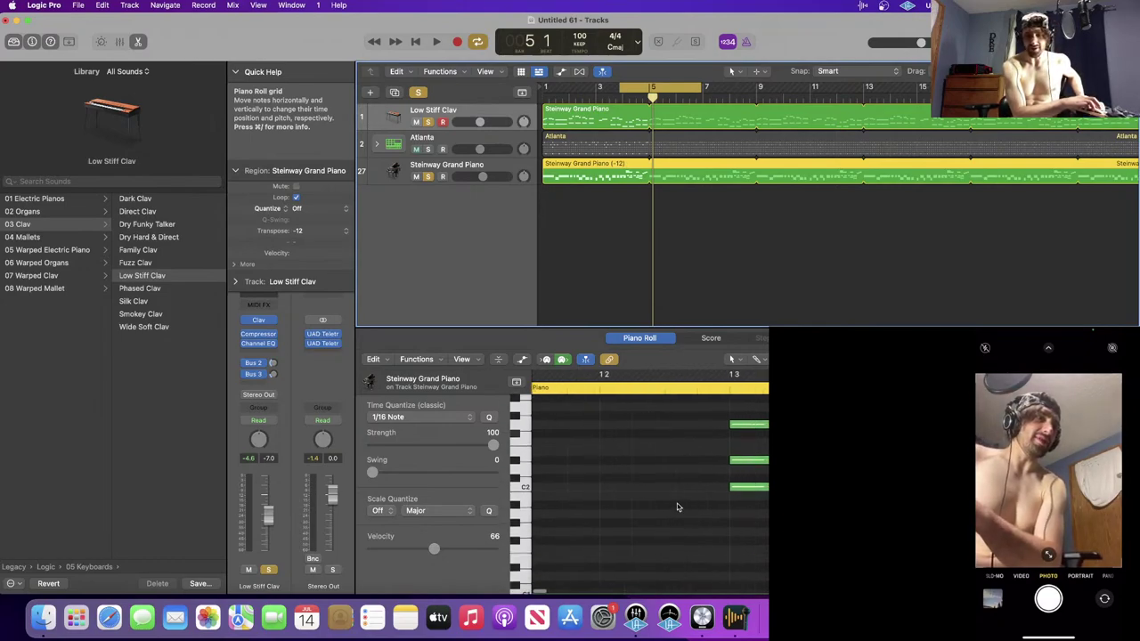
pyautogui.moveTo(668, 476); pyautogui.dragTo(785, 513)
pyautogui.hscroll(6, 785, 513)
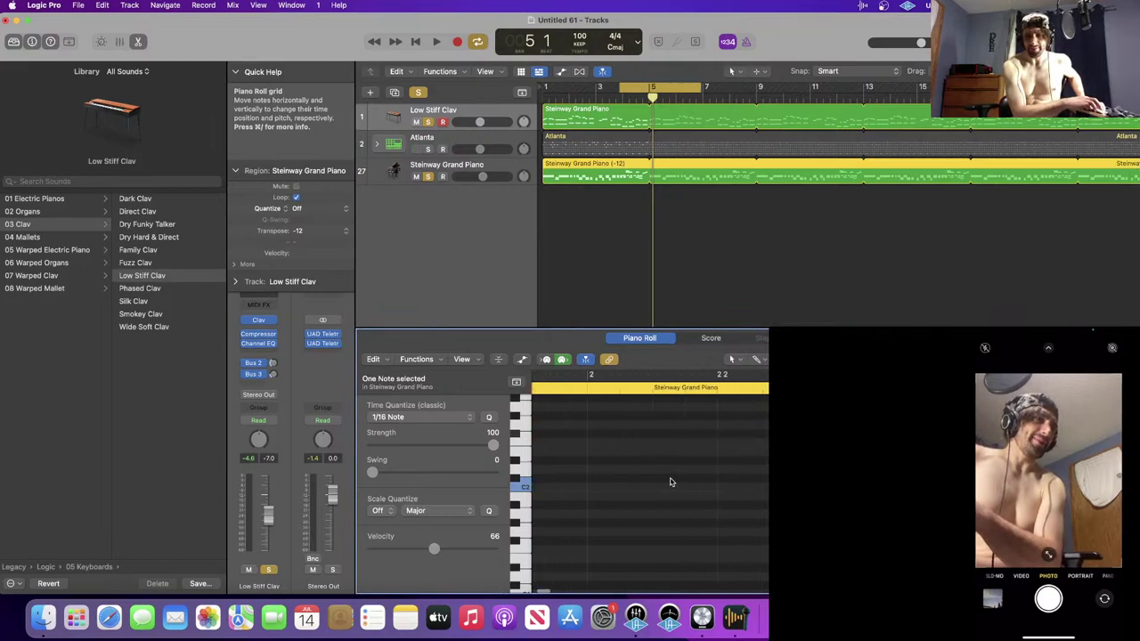
pyautogui.hscroll(-5, 671, 481)
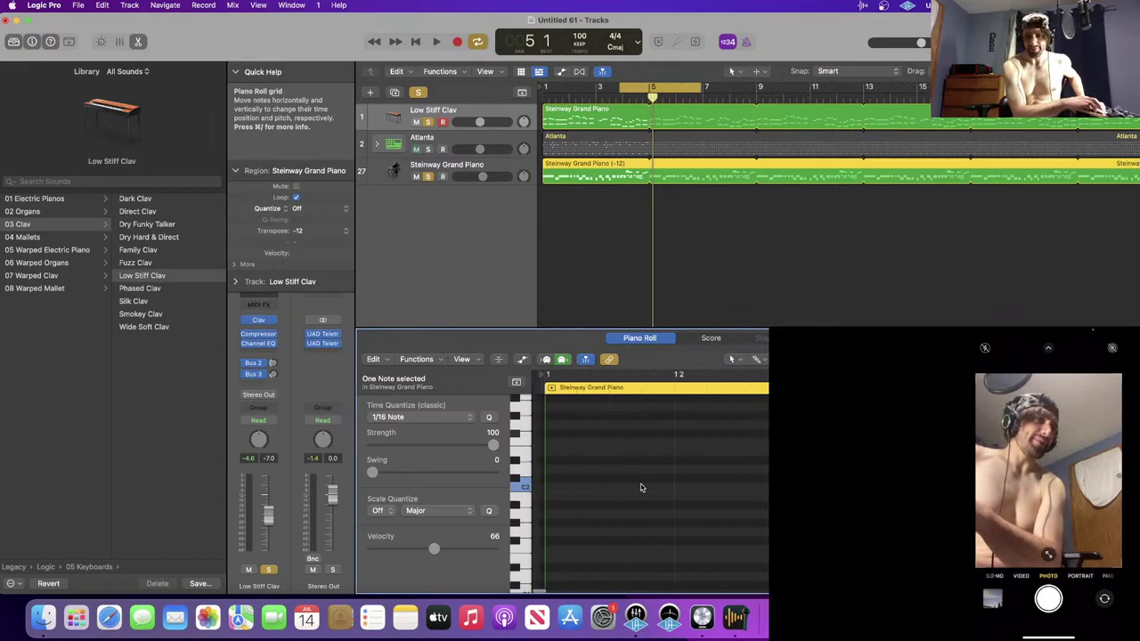
pyautogui.click(736, 493)
pyautogui.moveTo(774, 499); pyautogui.dragTo(1135, 534)
pyautogui.hscroll(4, 650, 481)
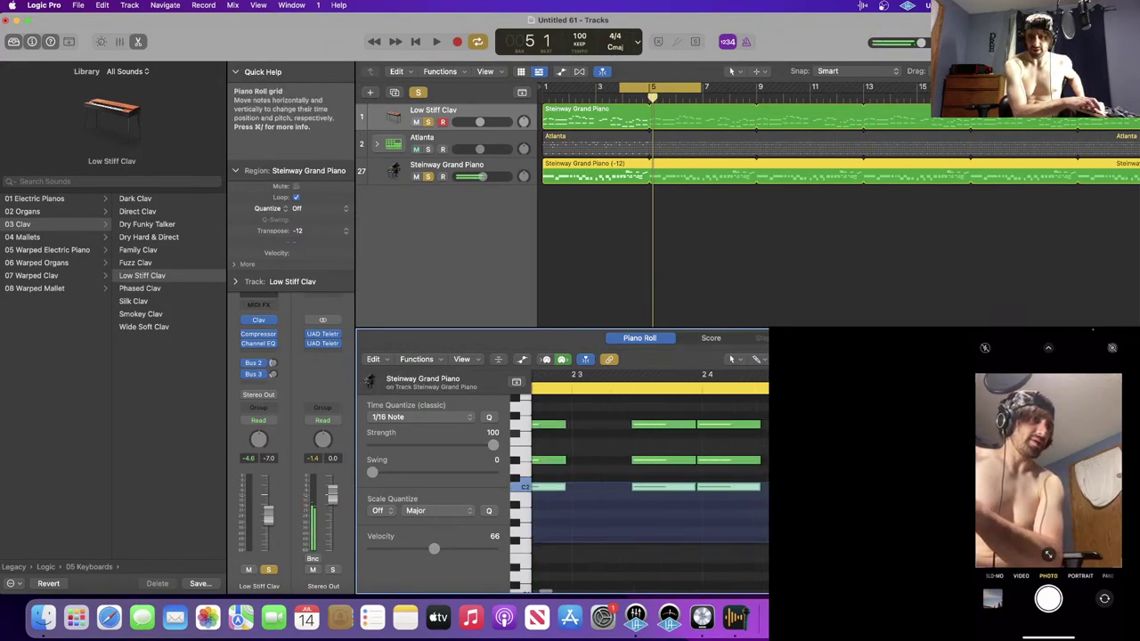
pyautogui.press('super+a')
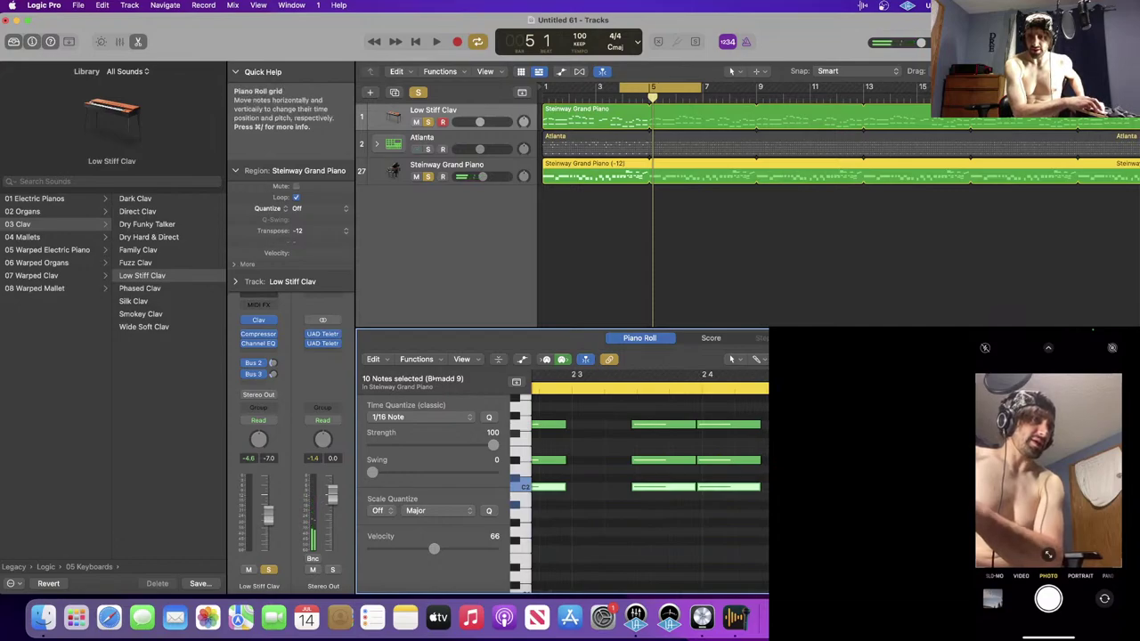
# - Limit the selection to the lowest note of each low chord in bars 1 to 3 and add the low note at bar 4 beat 3
pyautogui.keyDown('shift'); pyautogui.click(890, 487); pyautogui.keyUp('shift')
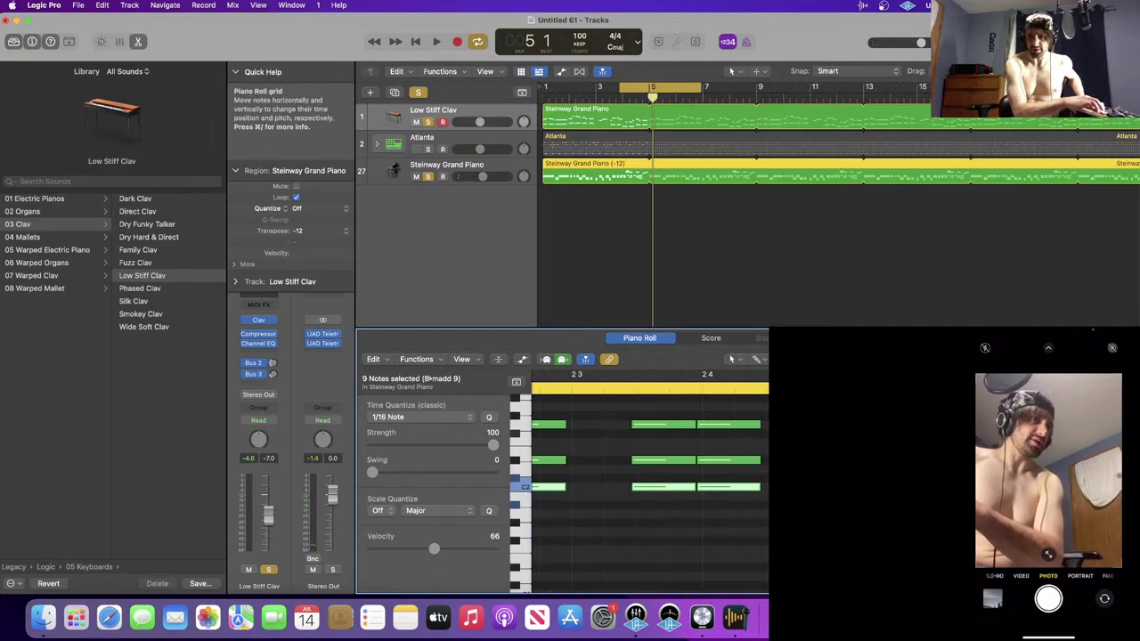
pyautogui.moveTo(805, 486); pyautogui.dragTo(1131, 470)
pyautogui.moveTo(855, 467); pyautogui.dragTo(614, 482)
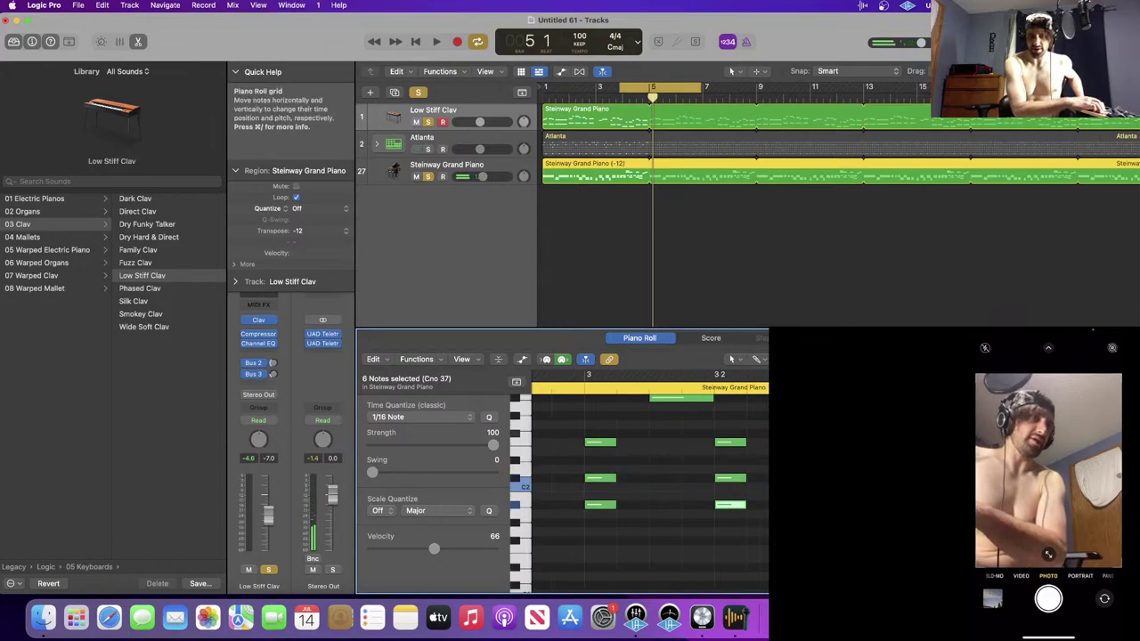
pyautogui.hscroll(-5, 890, 490)
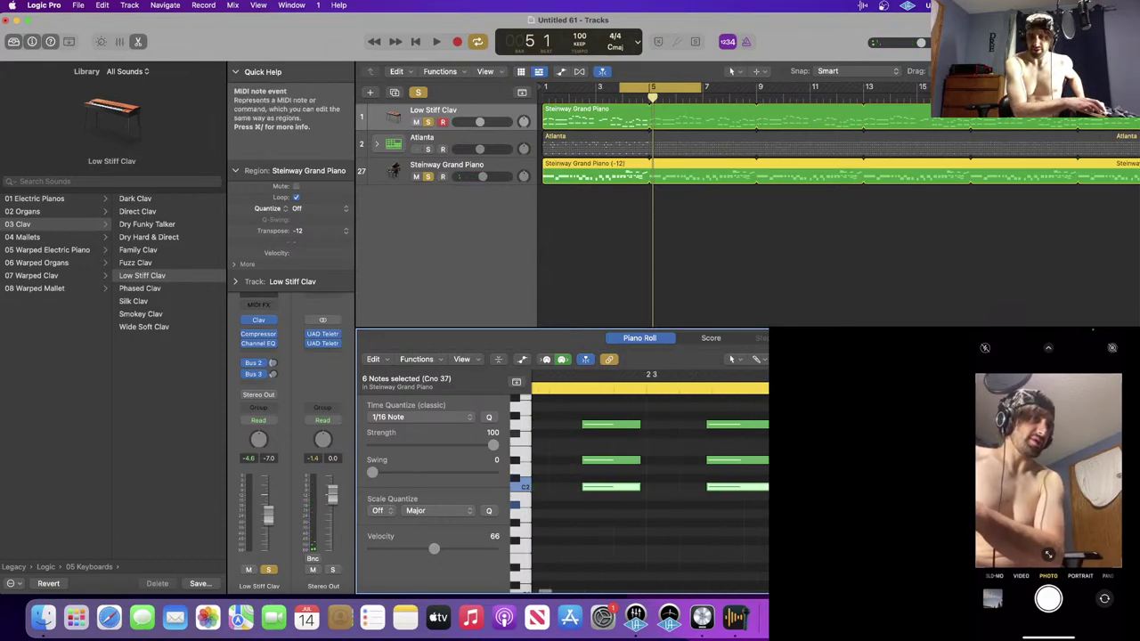
pyautogui.keyDown('shift'); pyautogui.click(921, 504); pyautogui.keyUp('shift')
pyautogui.hscroll(8, 650, 489)
pyautogui.scroll(3, 650, 490)
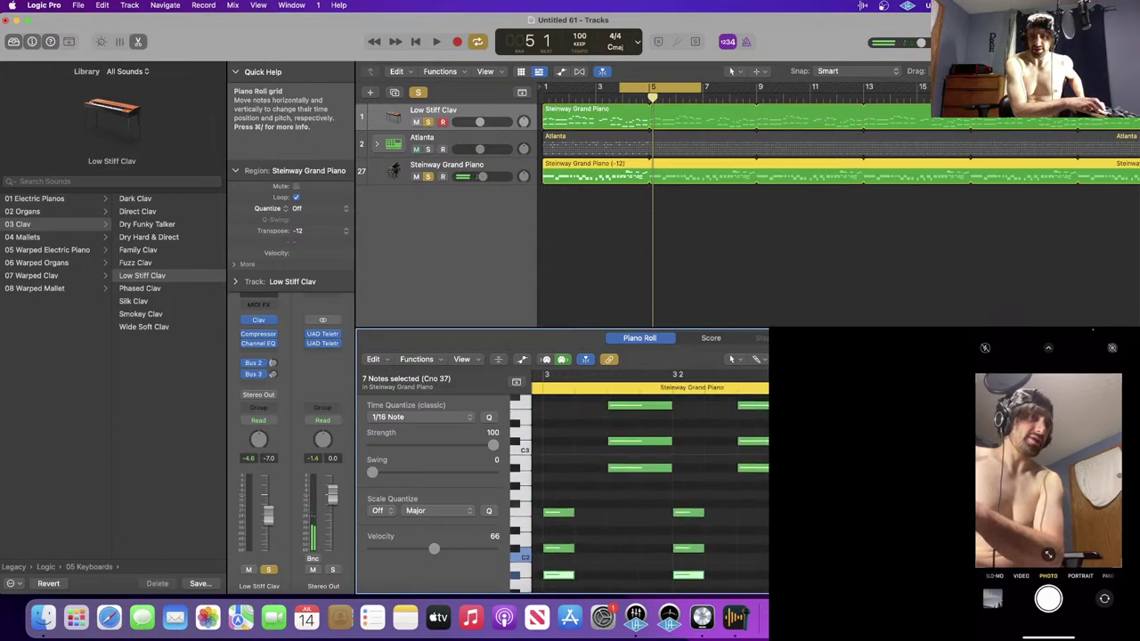
pyautogui.hscroll(8, 650, 490)
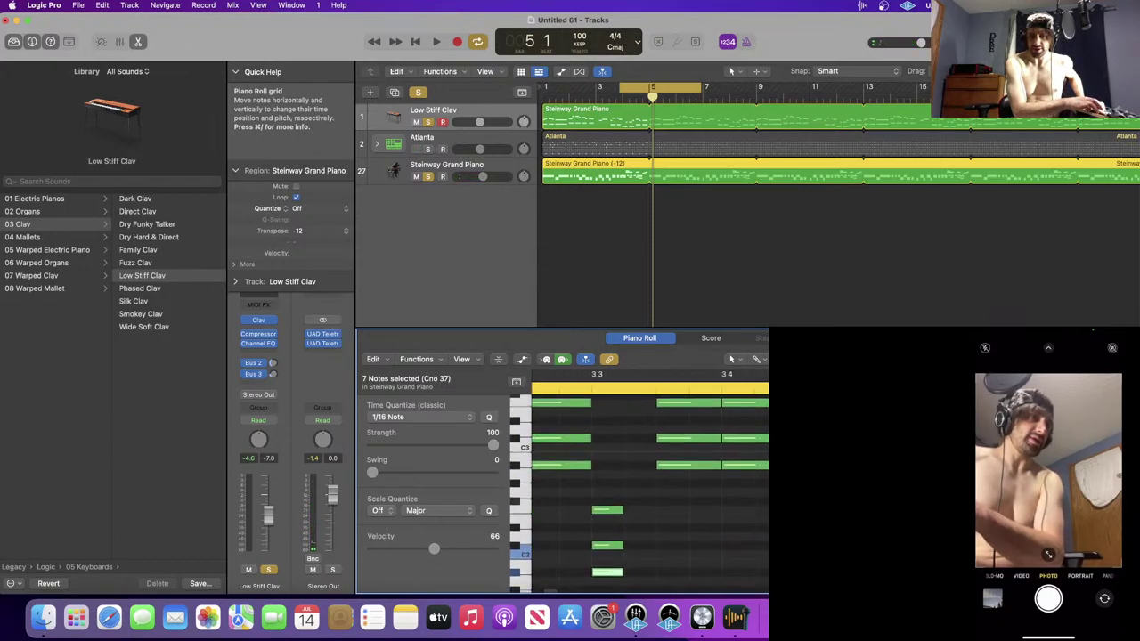
pyautogui.hscroll(8, 650, 490)
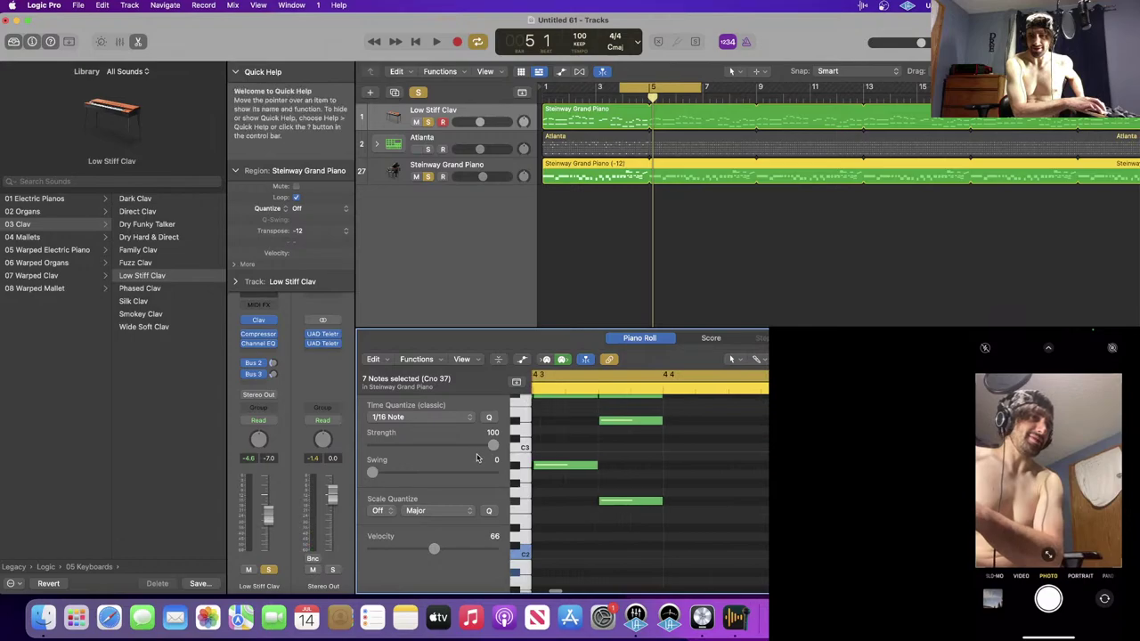
pyautogui.moveTo(593, 485); pyautogui.dragTo(665, 524)
# - Copy the selected low piano notes onto a new software instrument track, pasting them from bar 1 beat 3
pyautogui.hscroll(-6, 709, 522)
pyautogui.scroll(4, 708, 521)
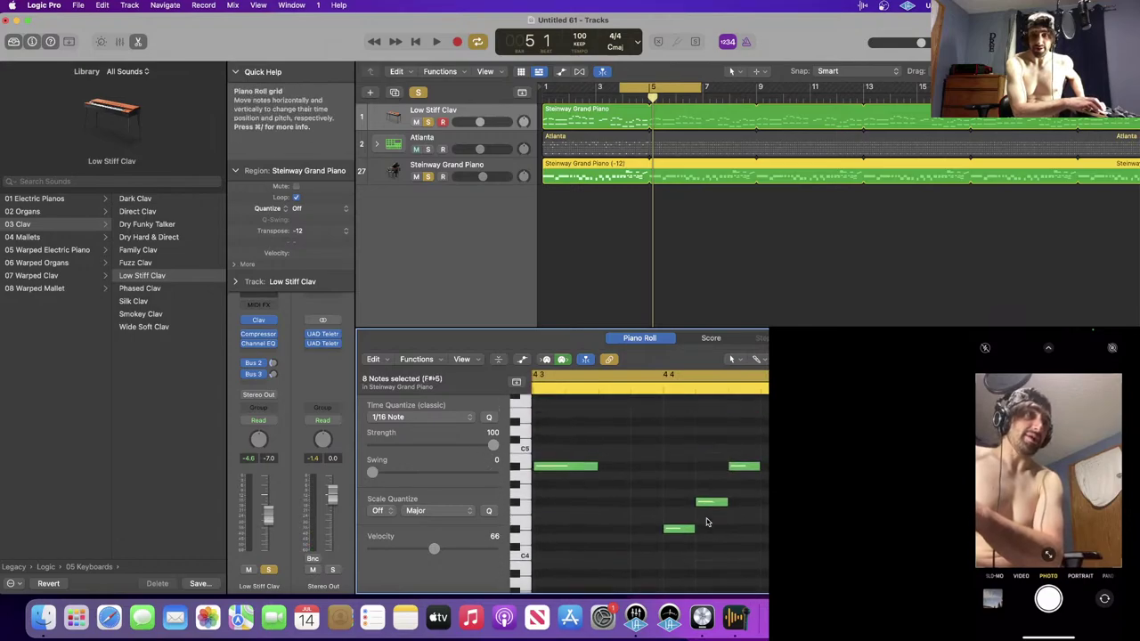
pyautogui.hscroll(-2, 710, 522)
pyautogui.hscroll(5, 711, 520)
pyautogui.scroll(-8, 657, 510)
pyautogui.hscroll(-10, 662, 508)
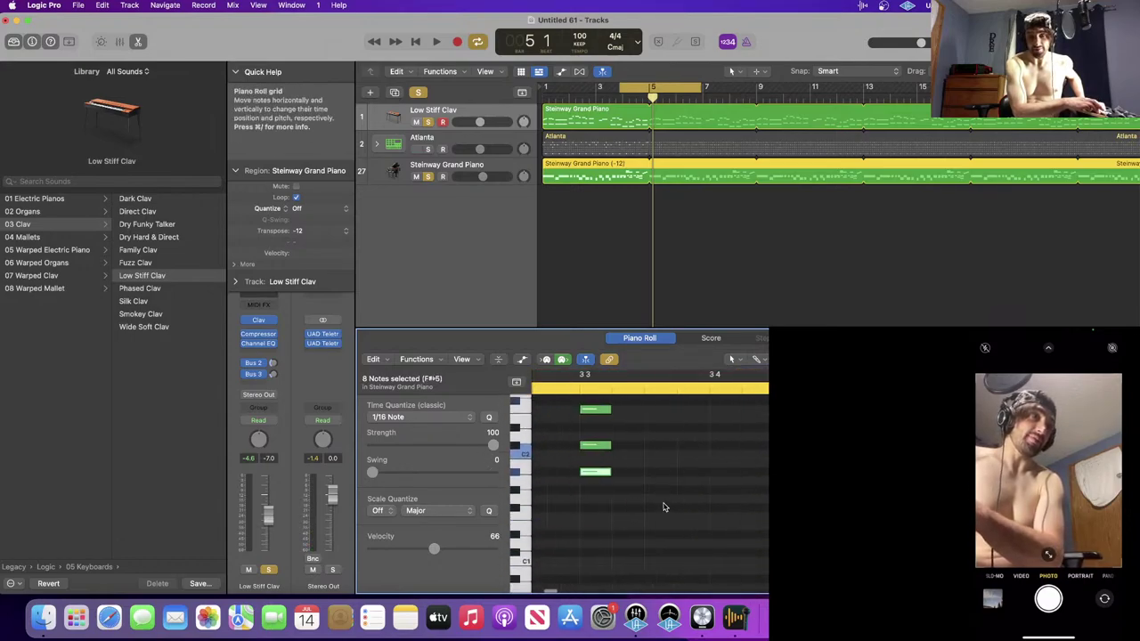
pyautogui.hscroll(-5, 663, 506)
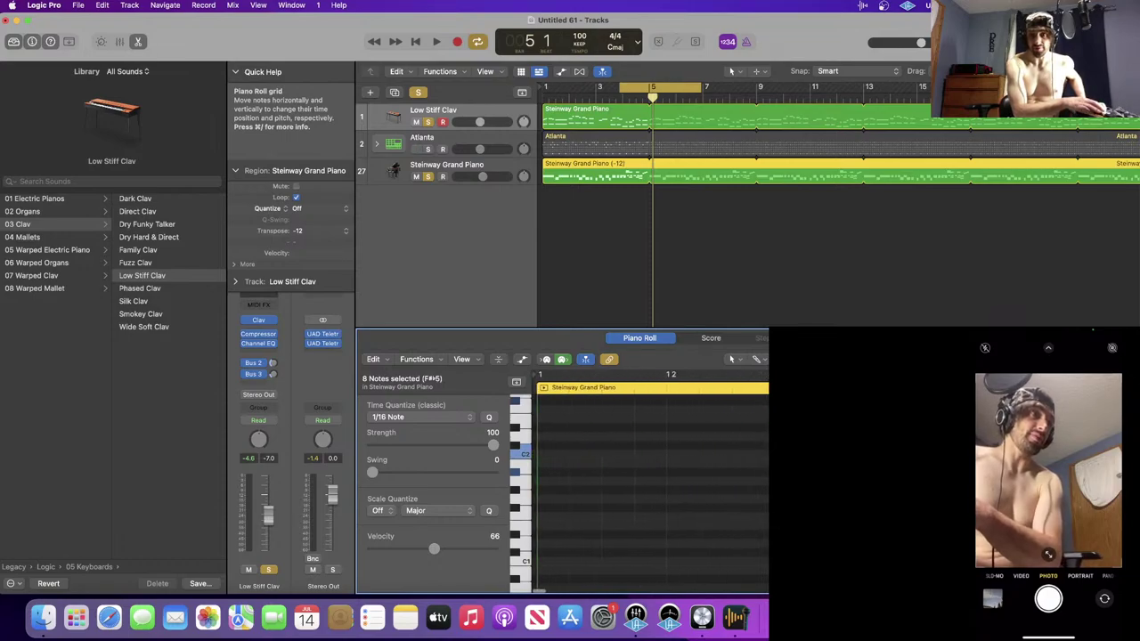
pyautogui.click(802, 376)
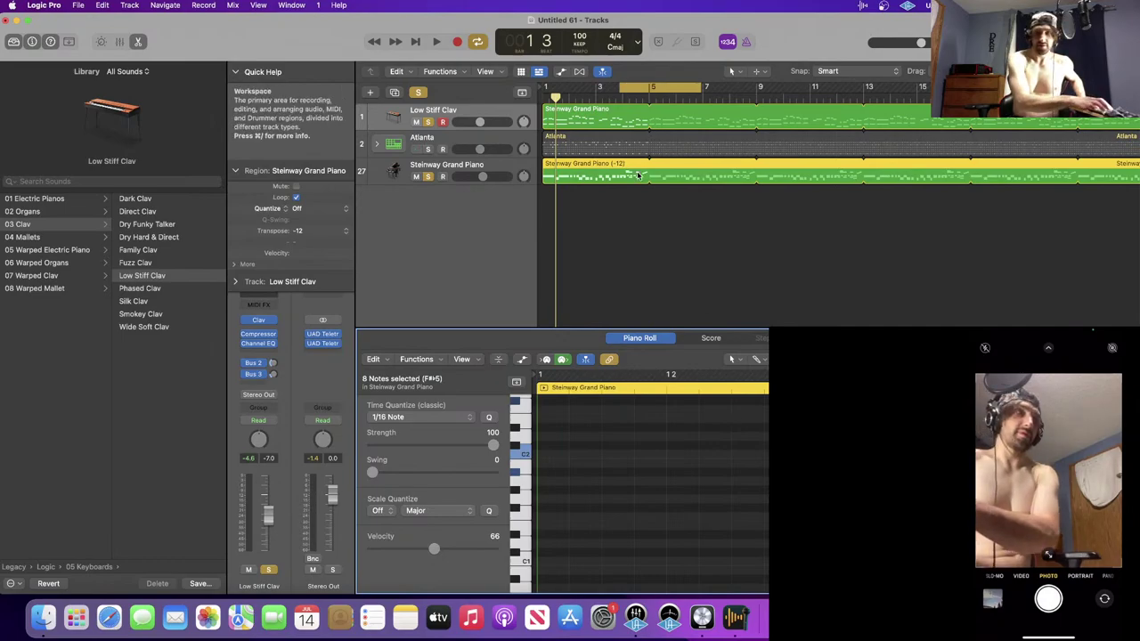
pyautogui.click(476, 199)
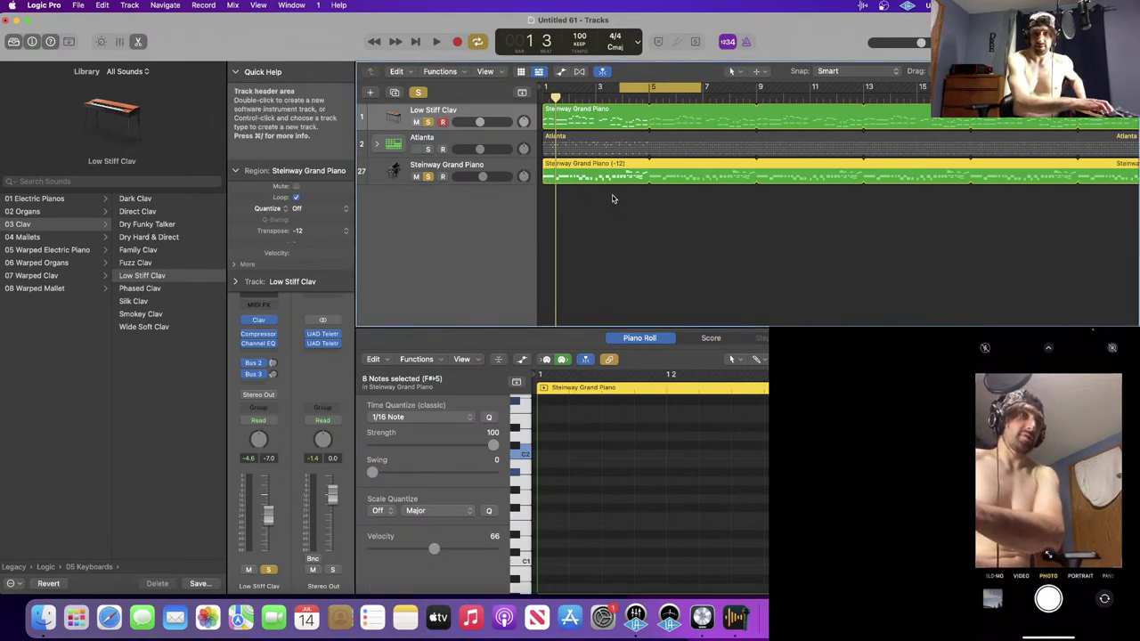
pyautogui.press('alt+super+s')
pyautogui.press('super+v')
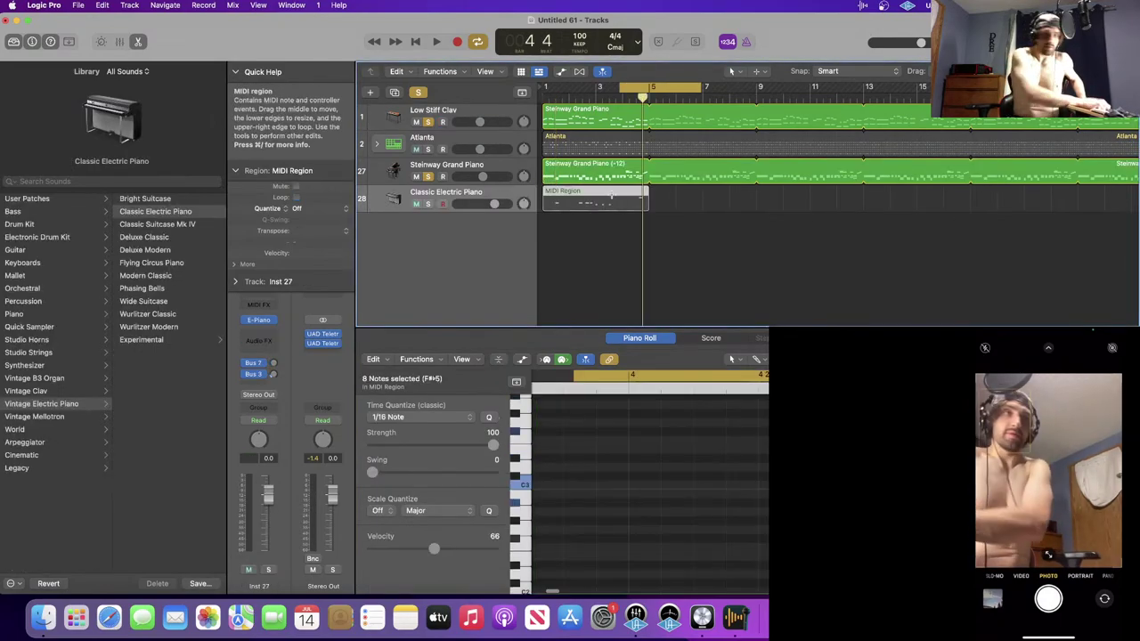
# - Delete the copied low note just before bar 4 beat 4 from the Steinway Grand Piano region
pyautogui.hscroll(2, 611, 197)
pyautogui.click(612, 173)
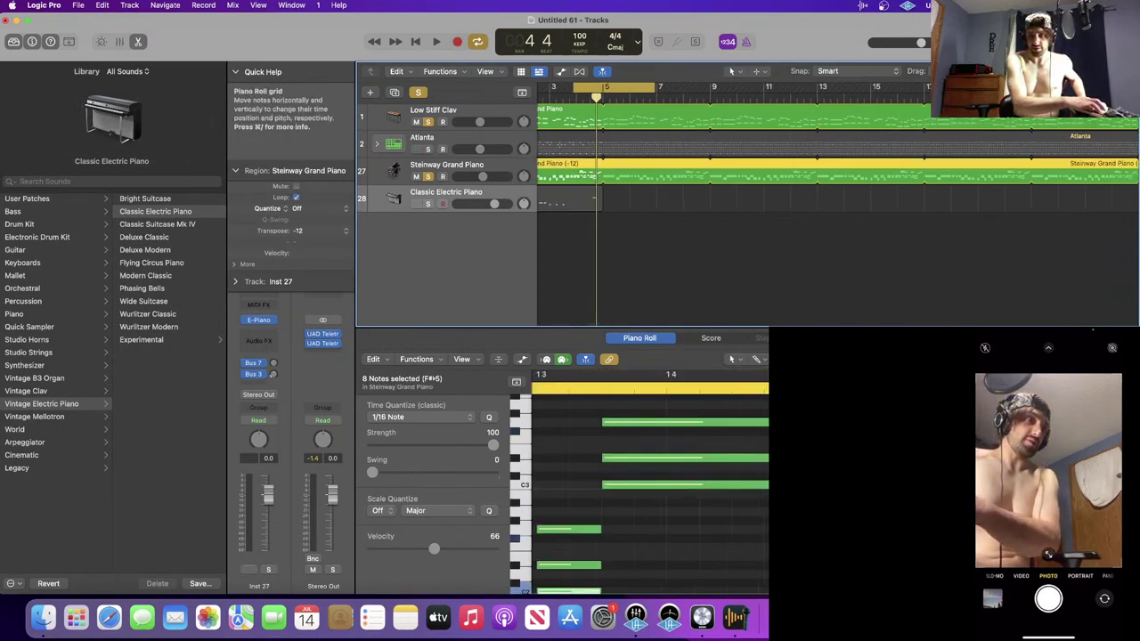
pyautogui.hscroll(-2, 651, 494)
pyautogui.scroll(-2, 651, 494)
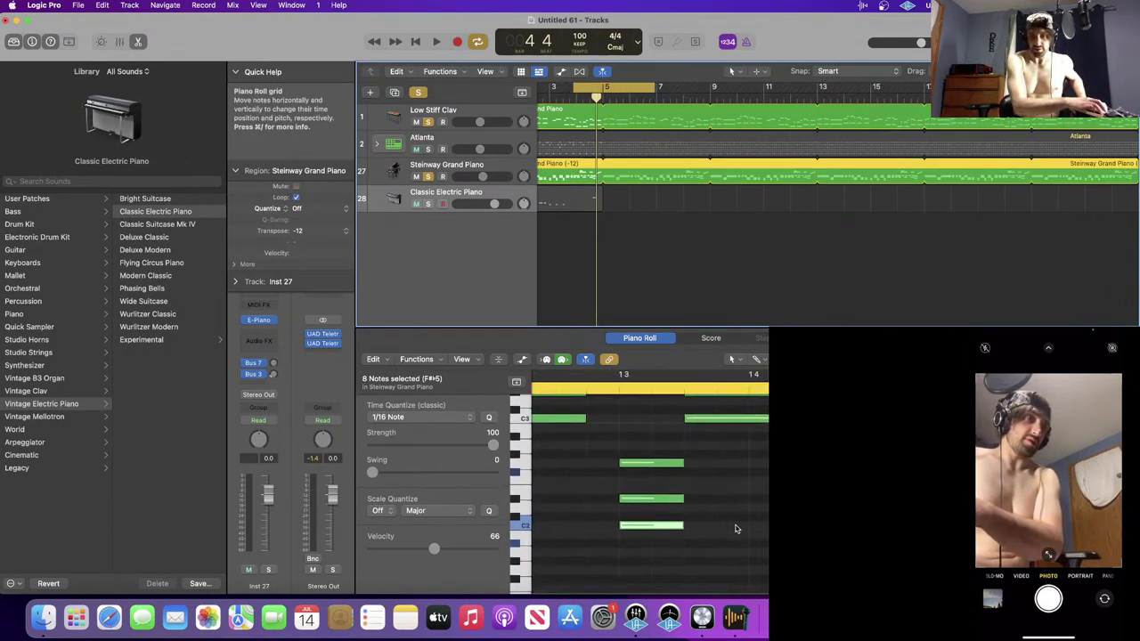
pyautogui.hscroll(10, 737, 527)
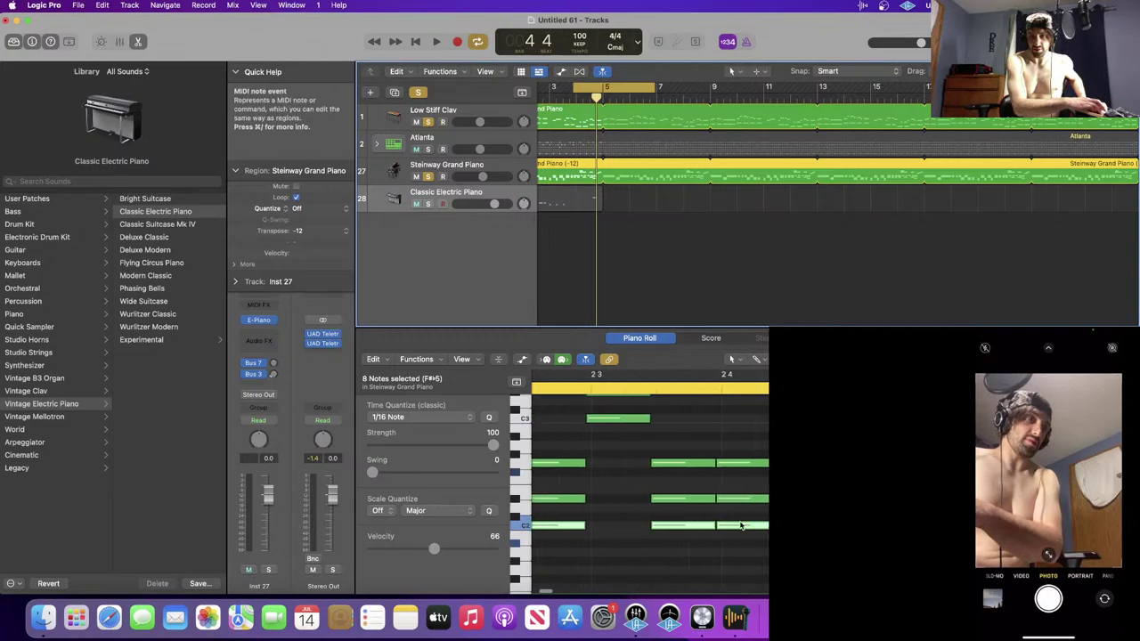
pyautogui.hscroll(15, 740, 525)
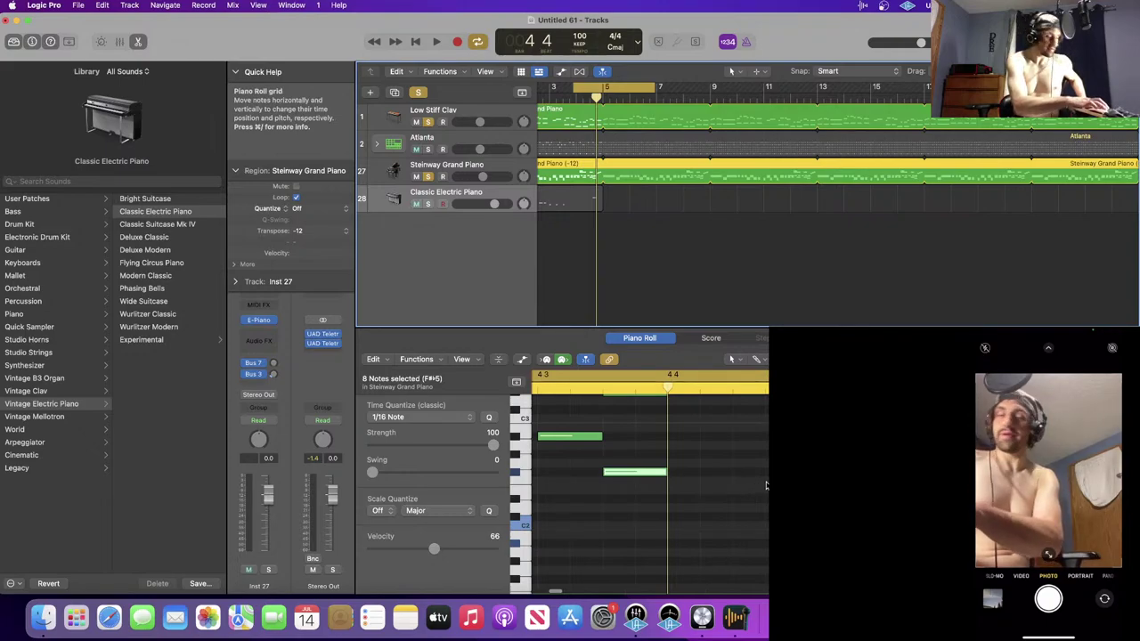
pyautogui.moveTo(692, 447); pyautogui.dragTo(625, 495)
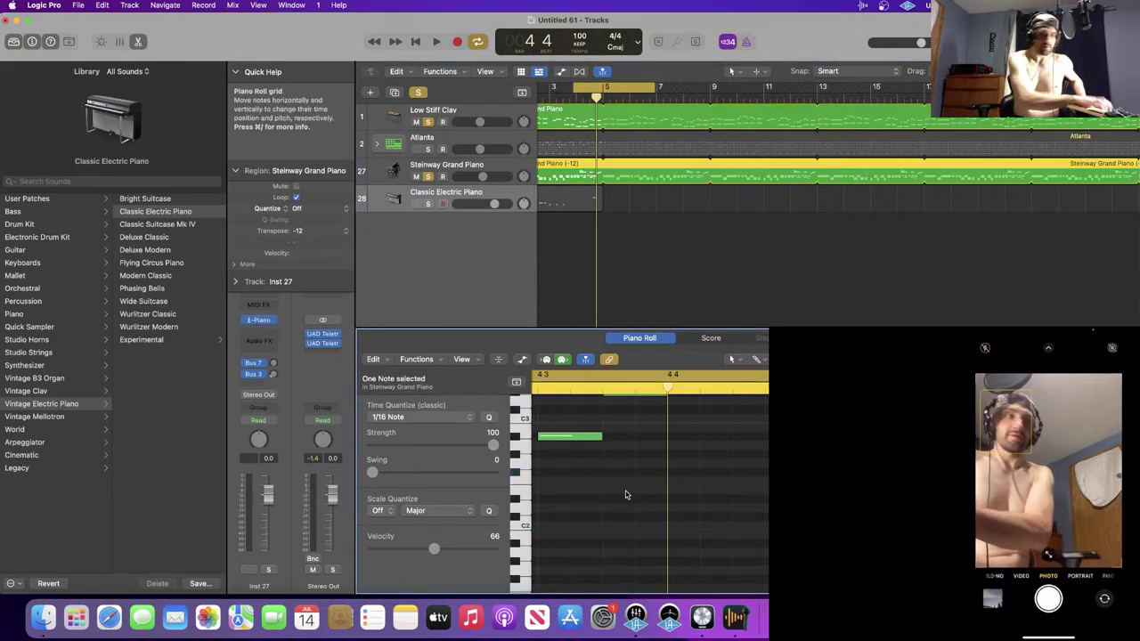
# - Delete the lowest notes of the low chords from bar 1 beat 3 through bar 3 in the Steinway Grand Piano region
pyautogui.hscroll(-15, 625, 495)
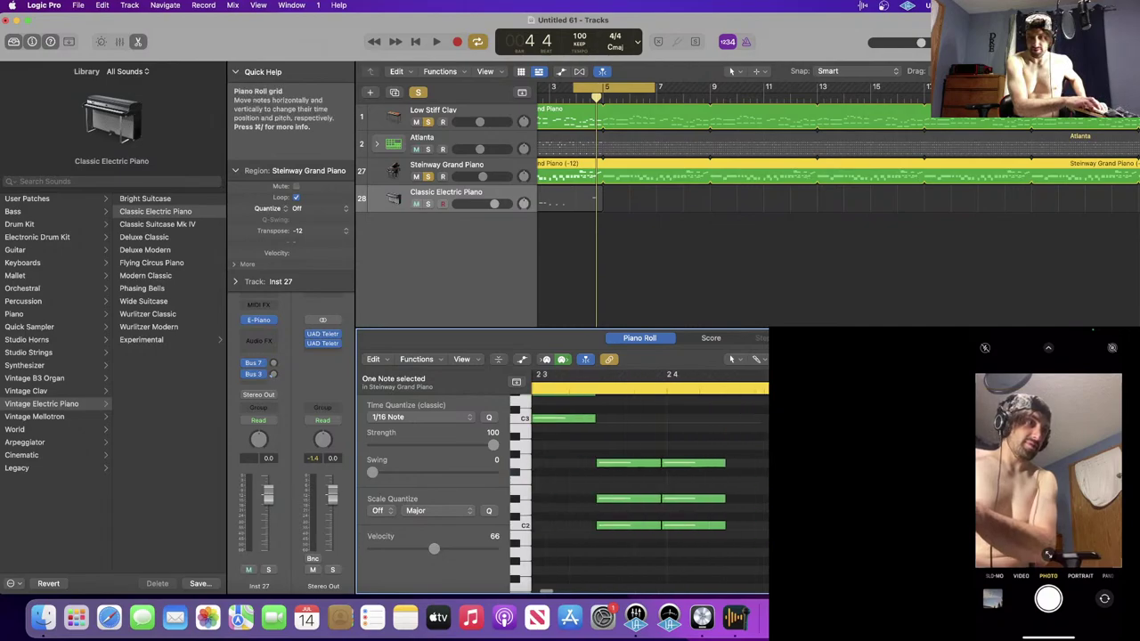
pyautogui.moveTo(776, 546); pyautogui.dragTo(646, 533)
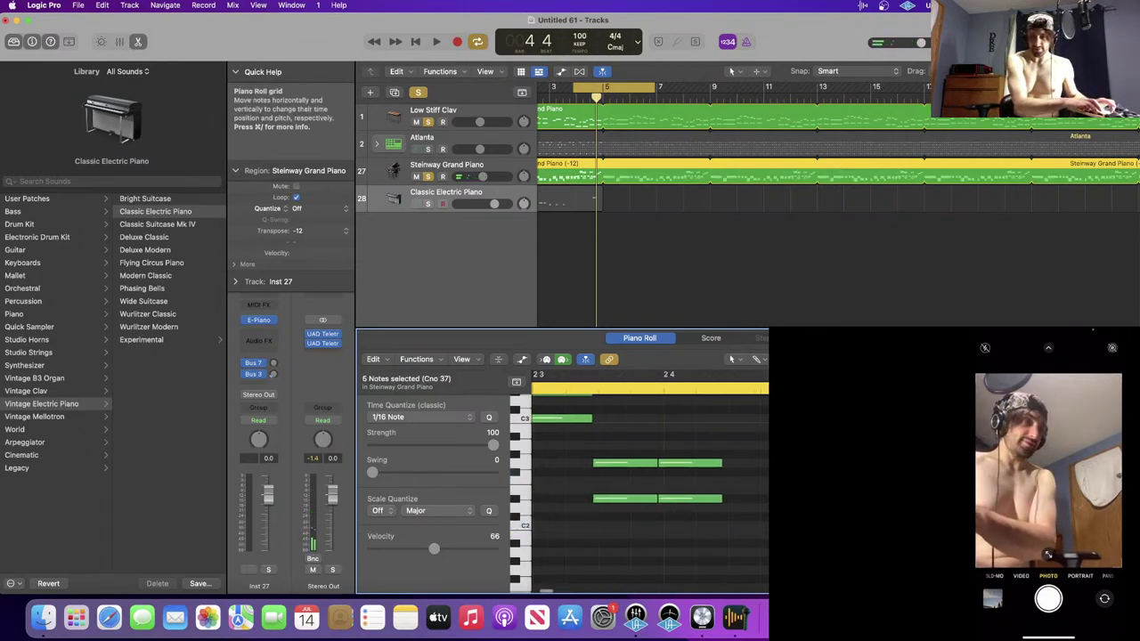
pyautogui.hscroll(-15, 650, 485)
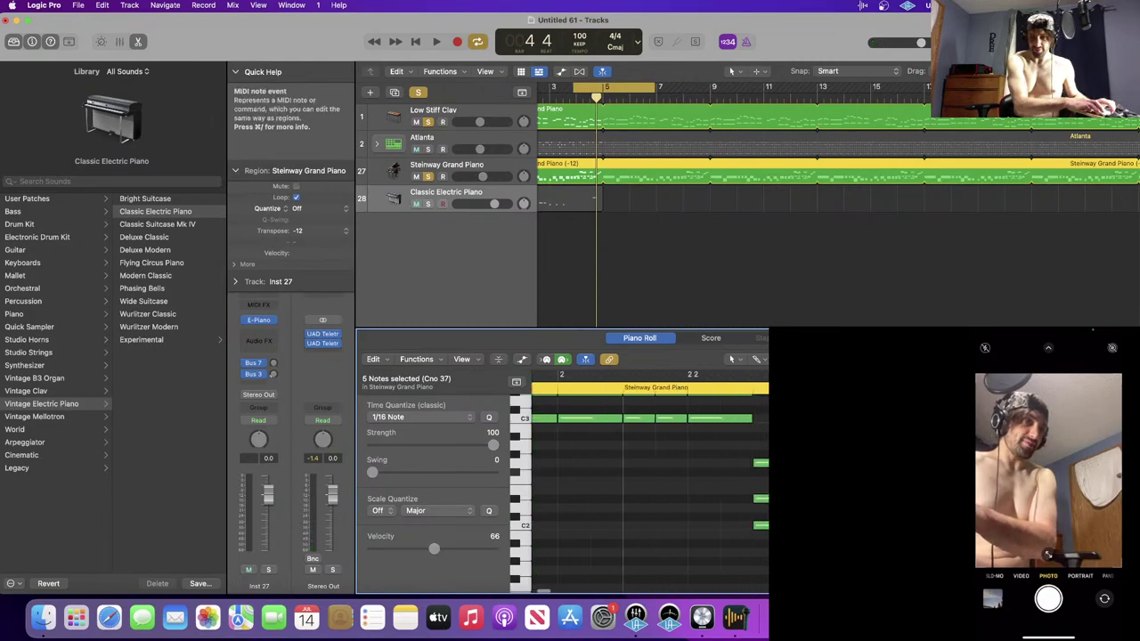
pyautogui.moveTo(815, 536); pyautogui.dragTo(662, 526)
pyautogui.press('Delete')
pyautogui.hscroll(-6, 704, 533)
pyautogui.moveTo(757, 532); pyautogui.dragTo(705, 524)
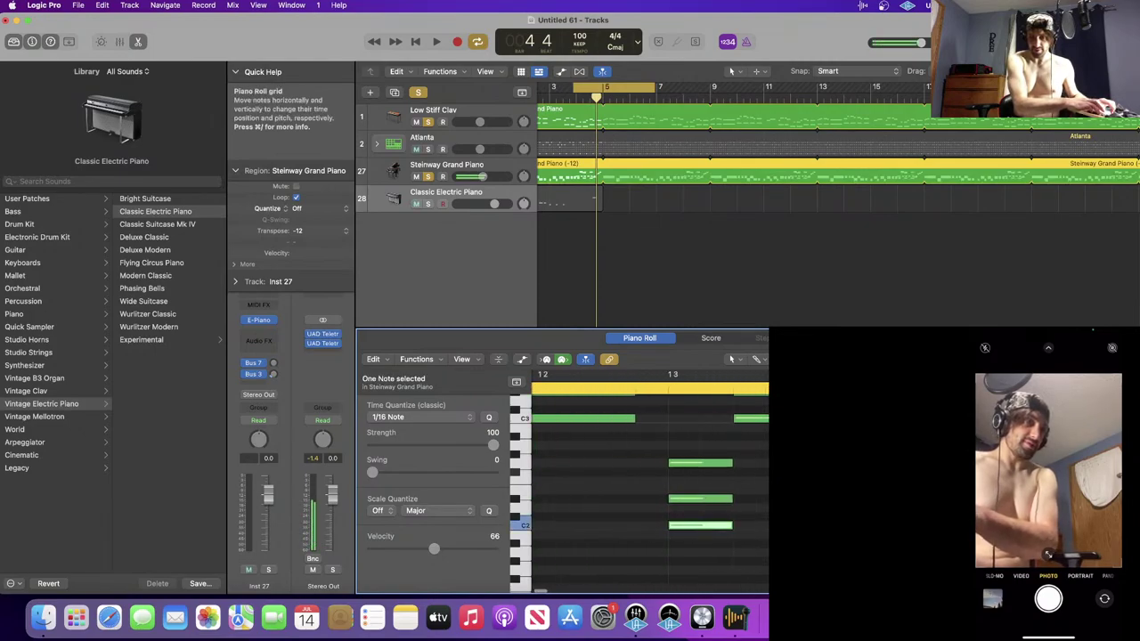
pyautogui.hotkey('ctrl', 'Up')
pyautogui.click(508, 400)
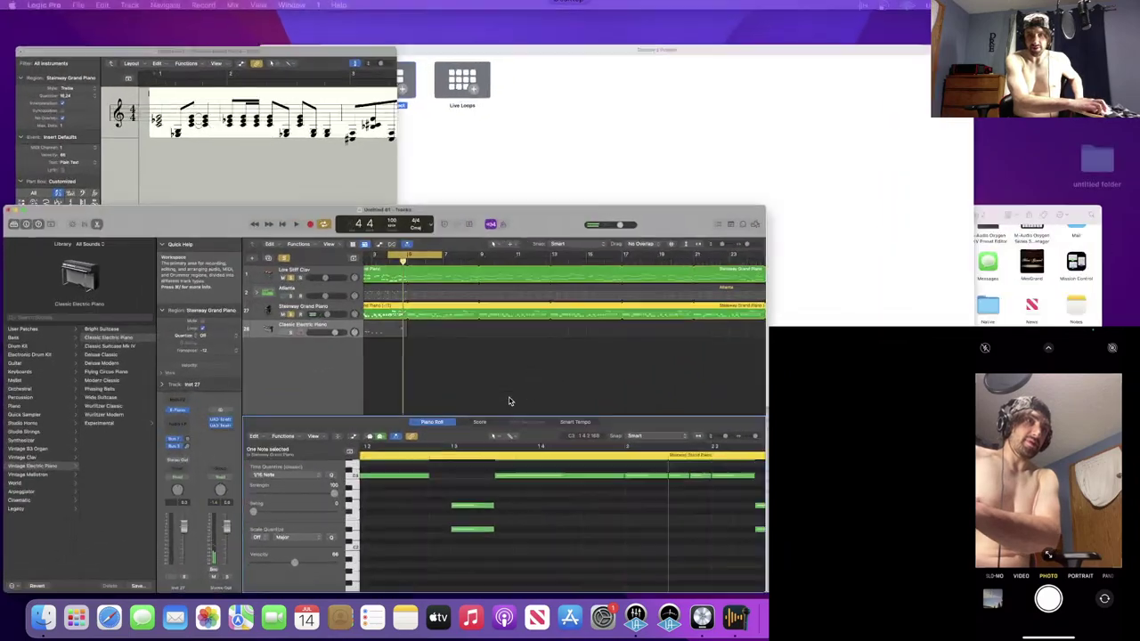
# - Load Arturia's Matrix-12 V2 in stereo as the new bass-note track's instrument, run it in demo mode and move its window clear of the tracks
pyautogui.click(466, 193)
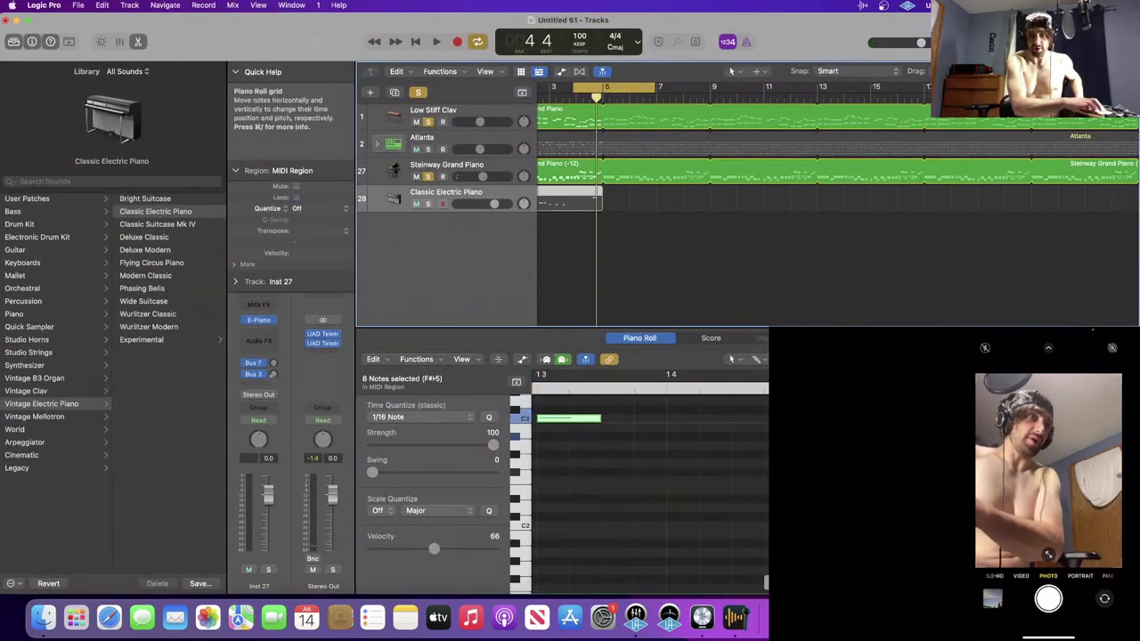
pyautogui.hscroll(-3, 724, 471)
pyautogui.scroll(3, 726, 475)
pyautogui.click(725, 476)
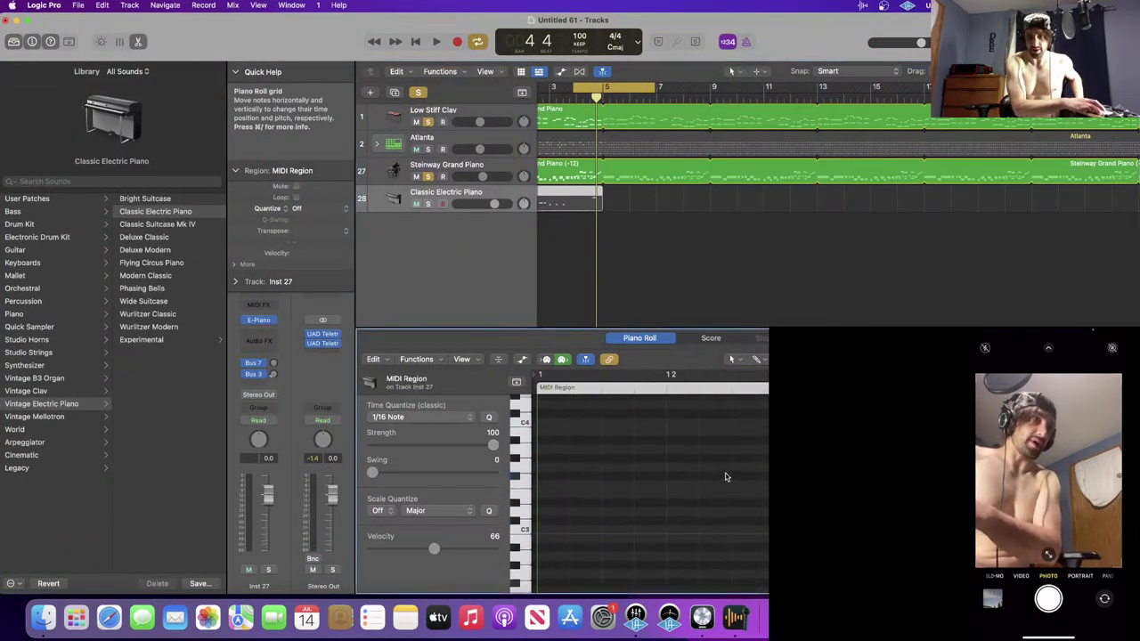
pyautogui.click(276, 320)
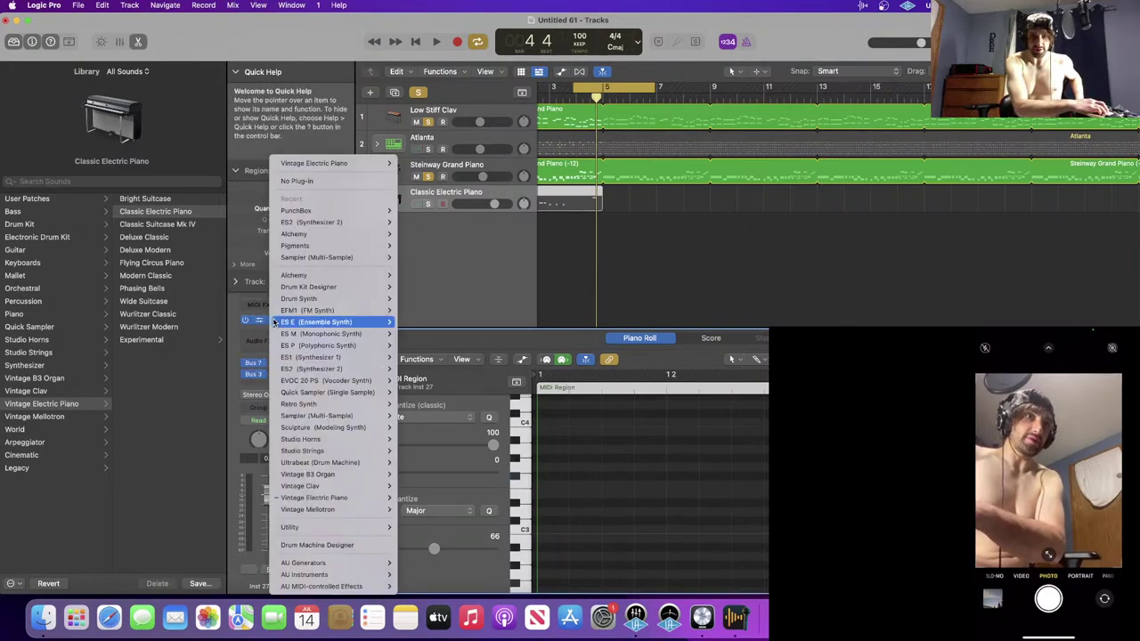
pyautogui.moveTo(356, 574)
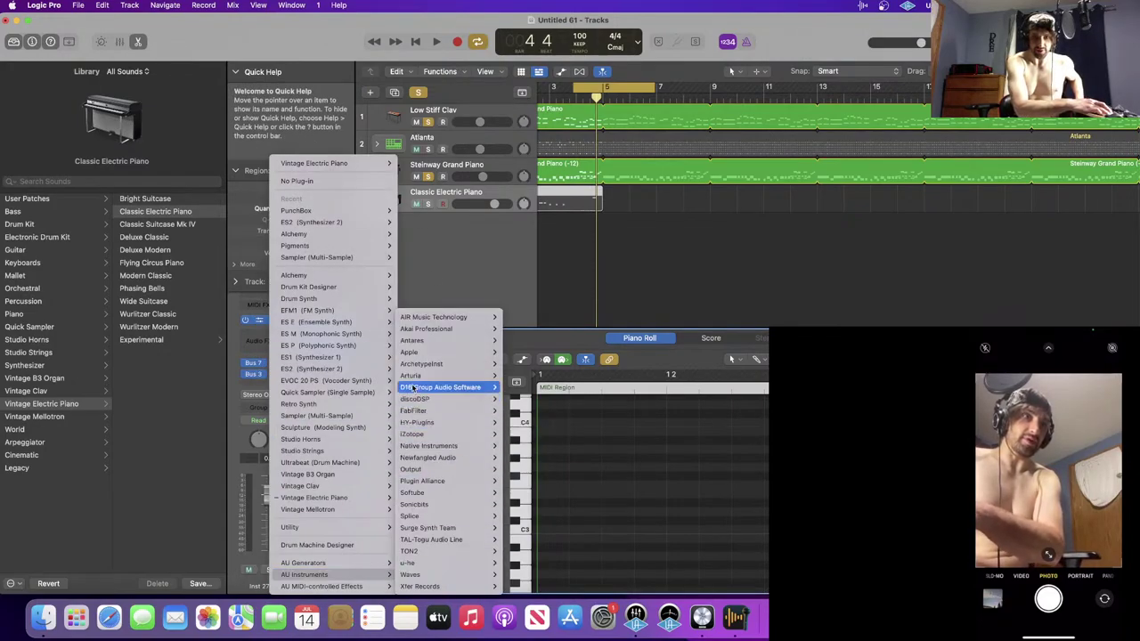
pyautogui.moveTo(433, 368)
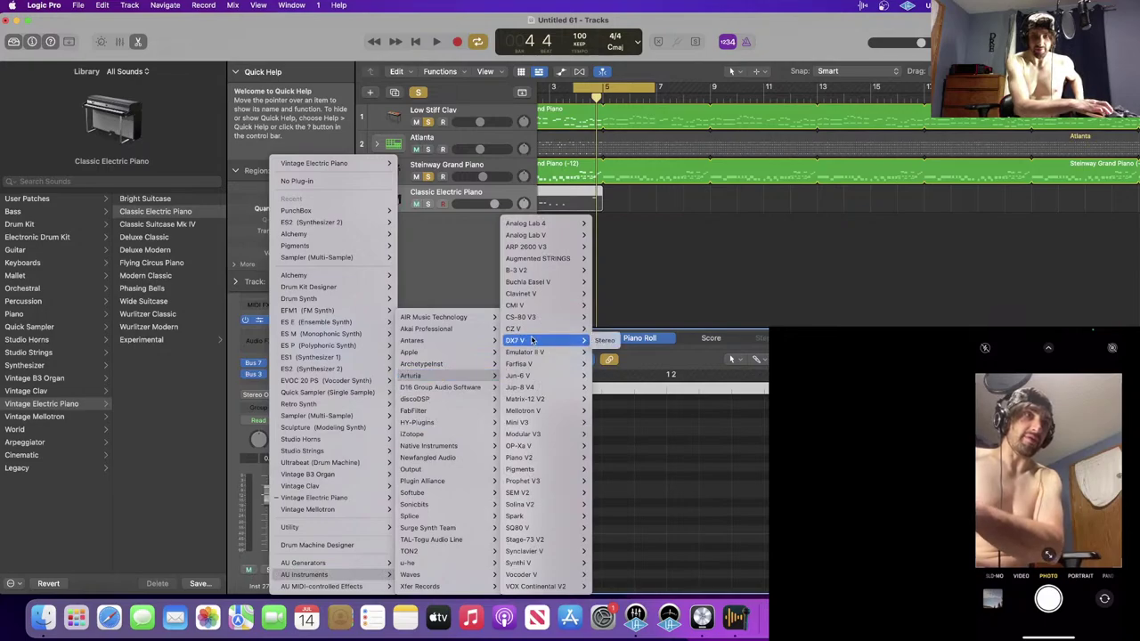
pyautogui.moveTo(525, 354)
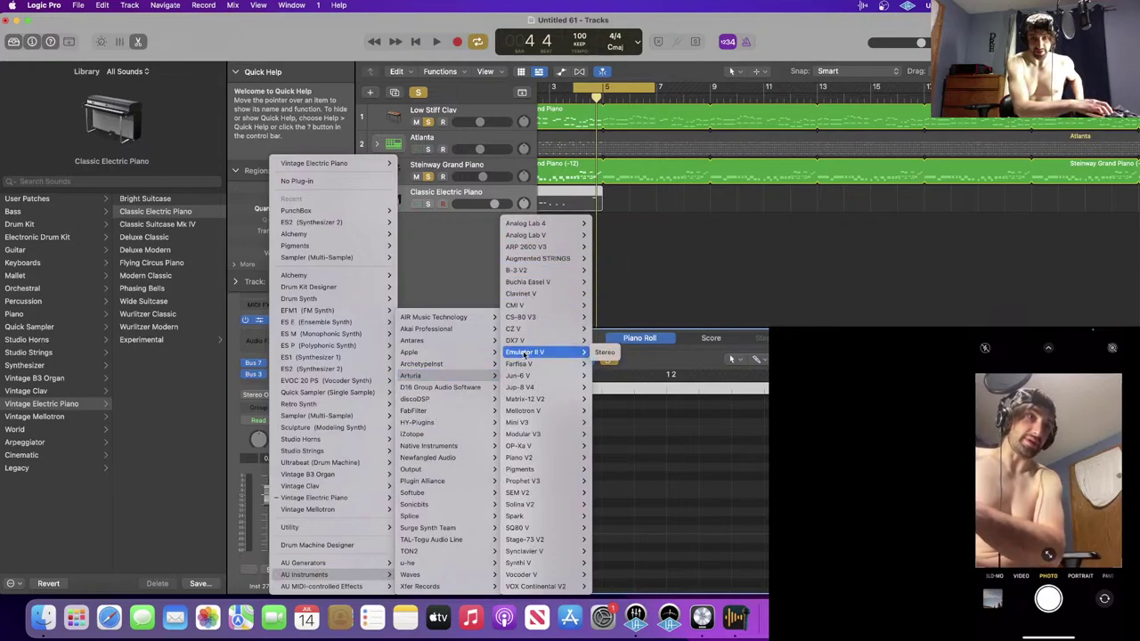
pyautogui.moveTo(532, 399)
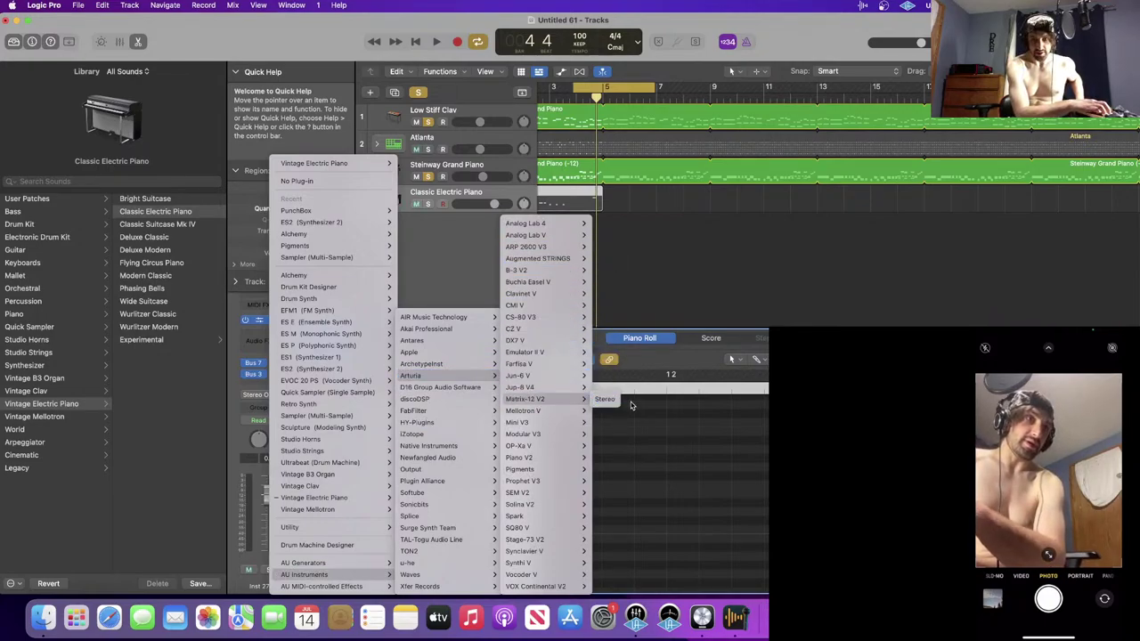
pyautogui.click(618, 402)
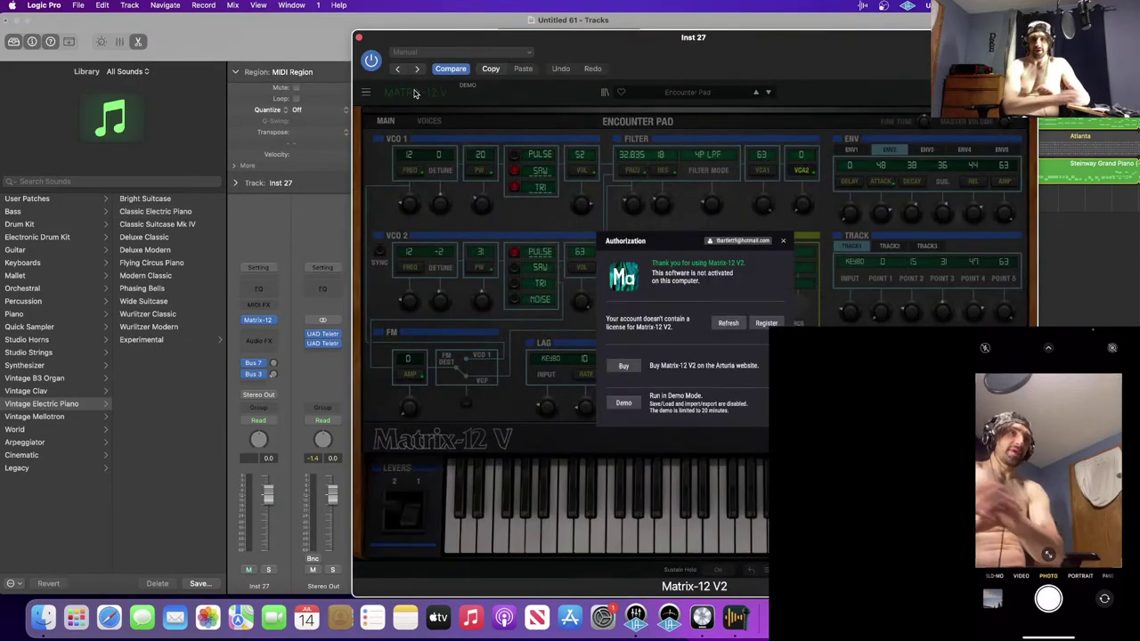
pyautogui.click(623, 403)
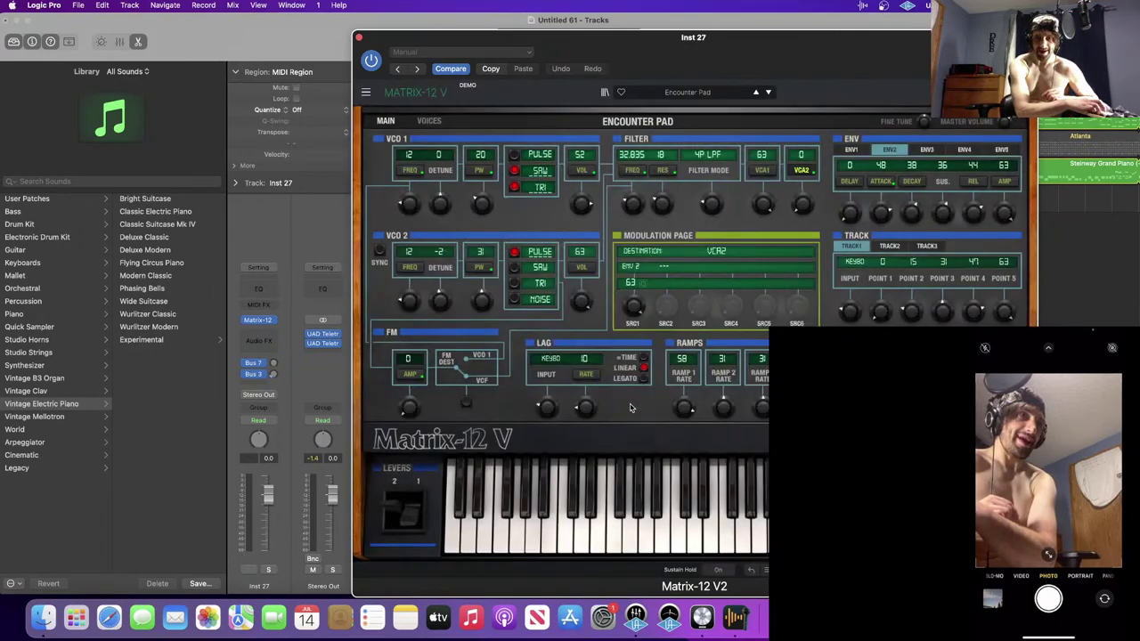
pyautogui.moveTo(646, 44); pyautogui.dragTo(831, 356)
# - Solo only the Inst 27 track by turning off solo on the Low Stiff Clav and Steinway Grand Piano, and briefly play back
pyautogui.click(427, 204)
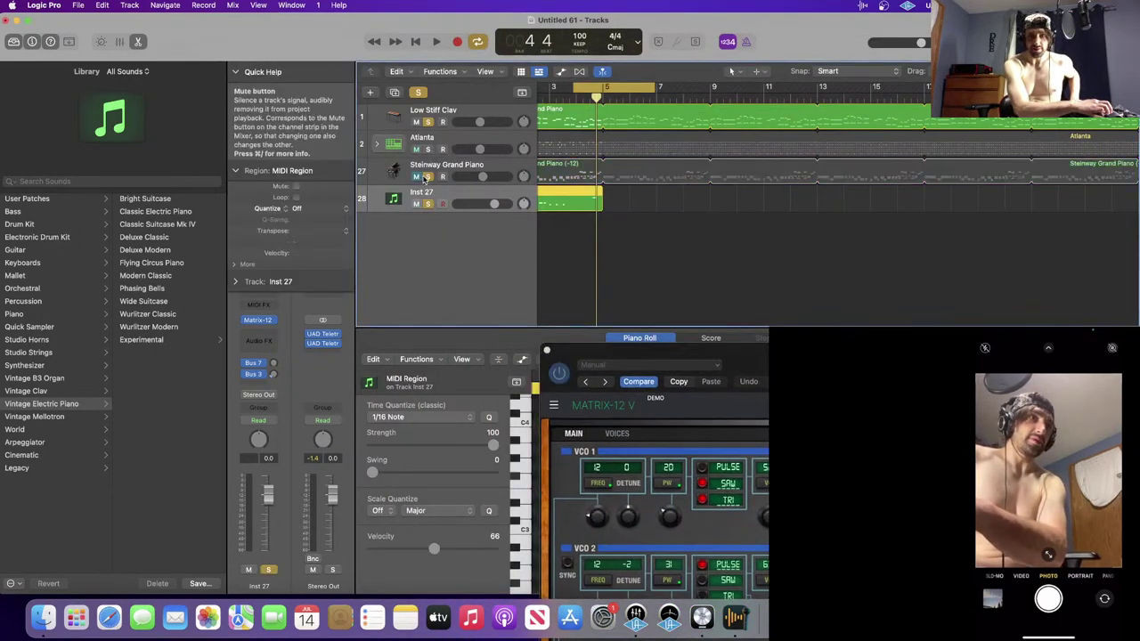
pyautogui.click(427, 177)
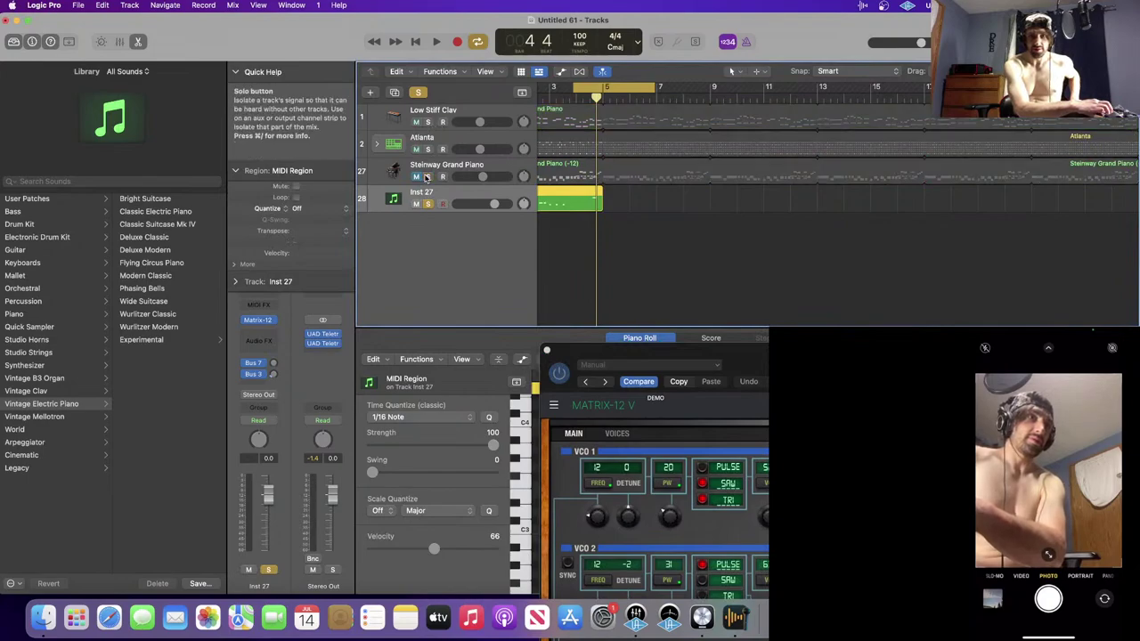
pyautogui.click(759, 253)
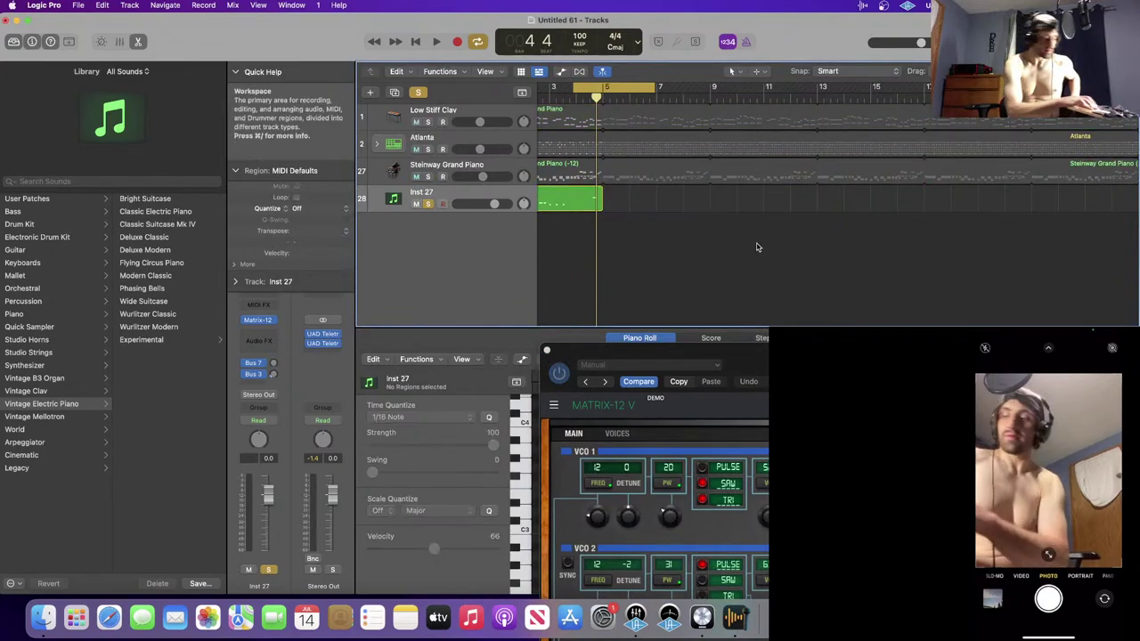
pyautogui.press('space')
pyautogui.press('space')
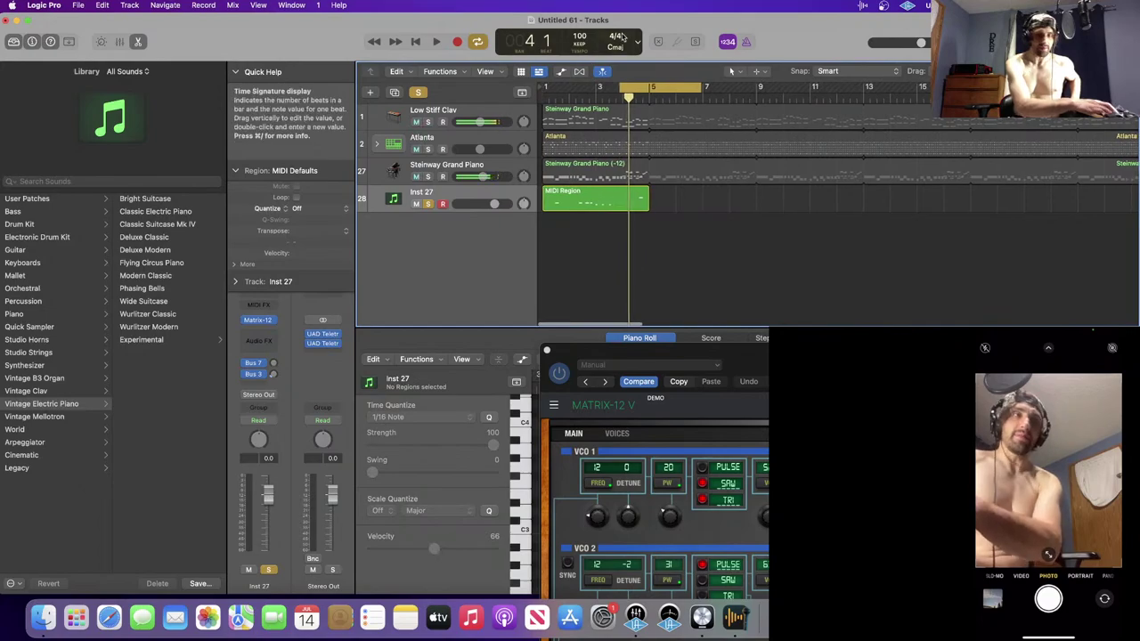
# - Set the cycle range from about bar 2 beat 2 to late bar 3 and audition another Matrix-12 V preset soloed and with all tracks
pyautogui.moveTo(644, 87); pyautogui.dragTo(611, 84)
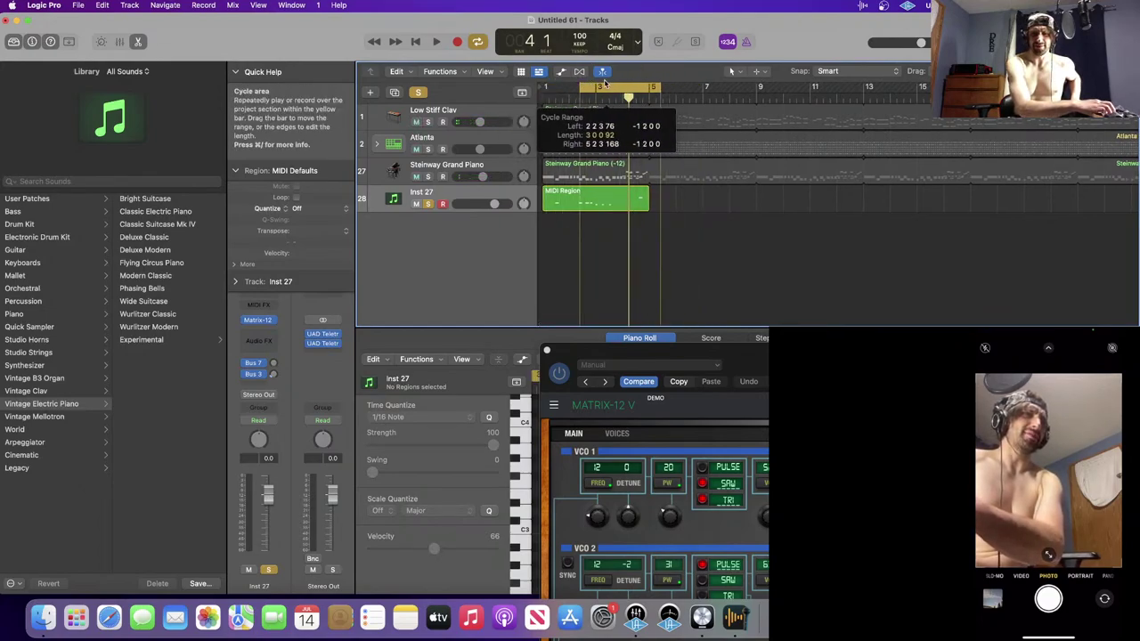
pyautogui.press('space')
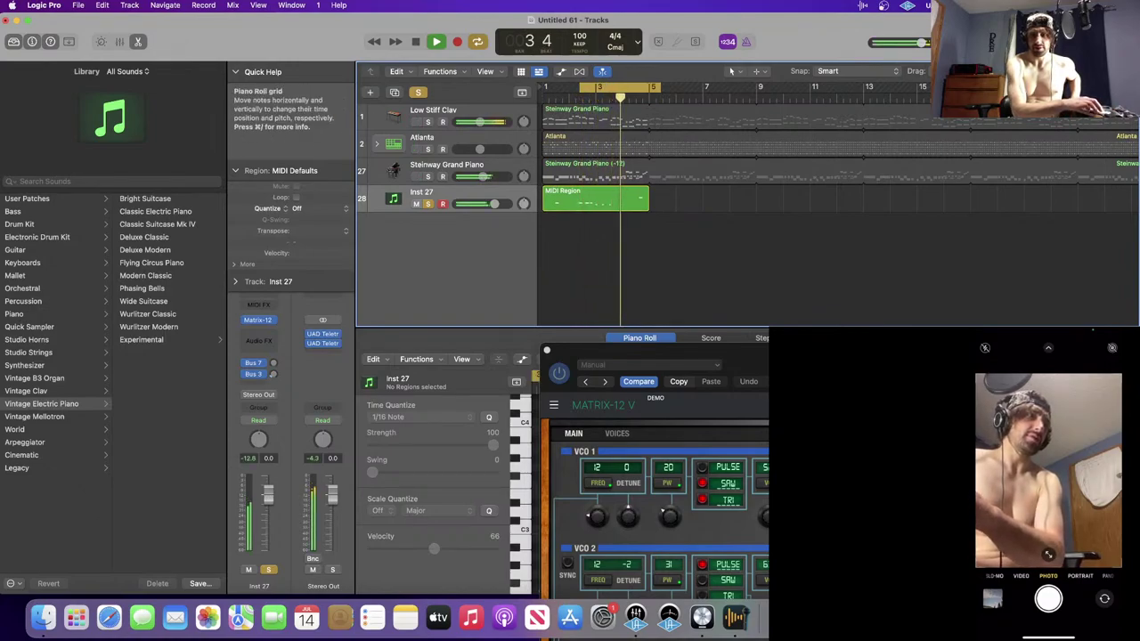
pyautogui.click(953, 405)
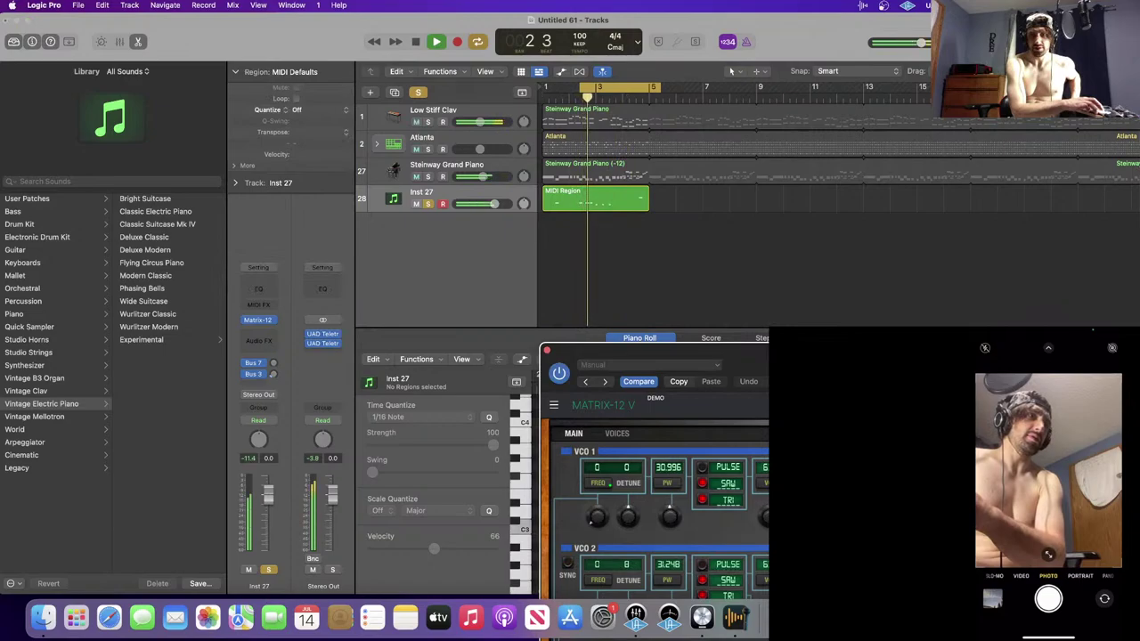
pyautogui.moveTo(659, 87); pyautogui.dragTo(615, 87)
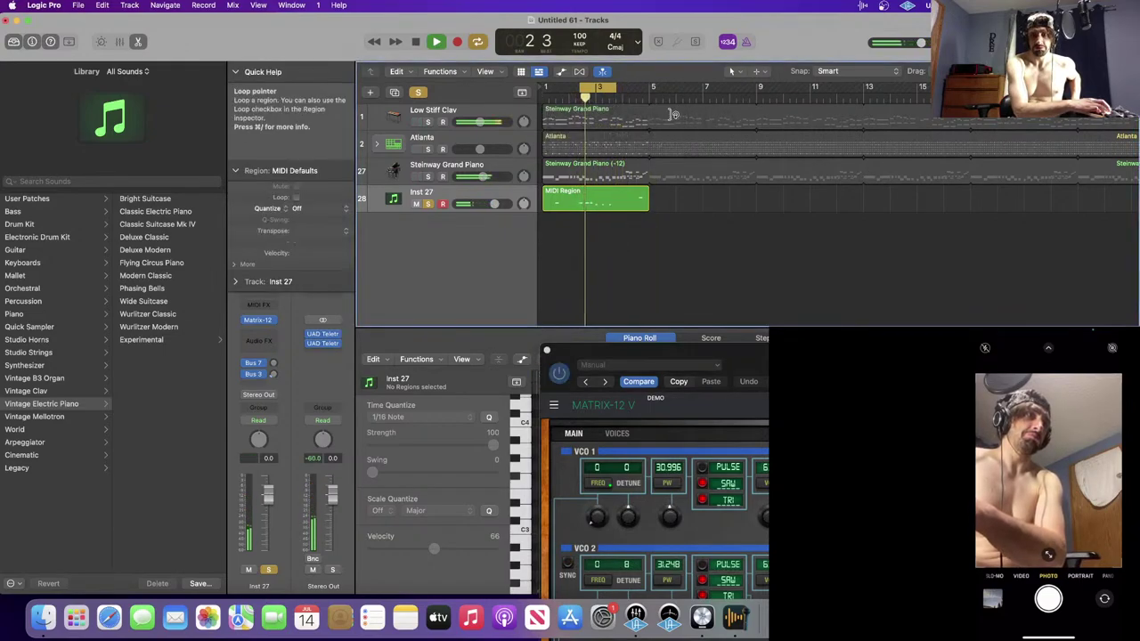
pyautogui.press('space')
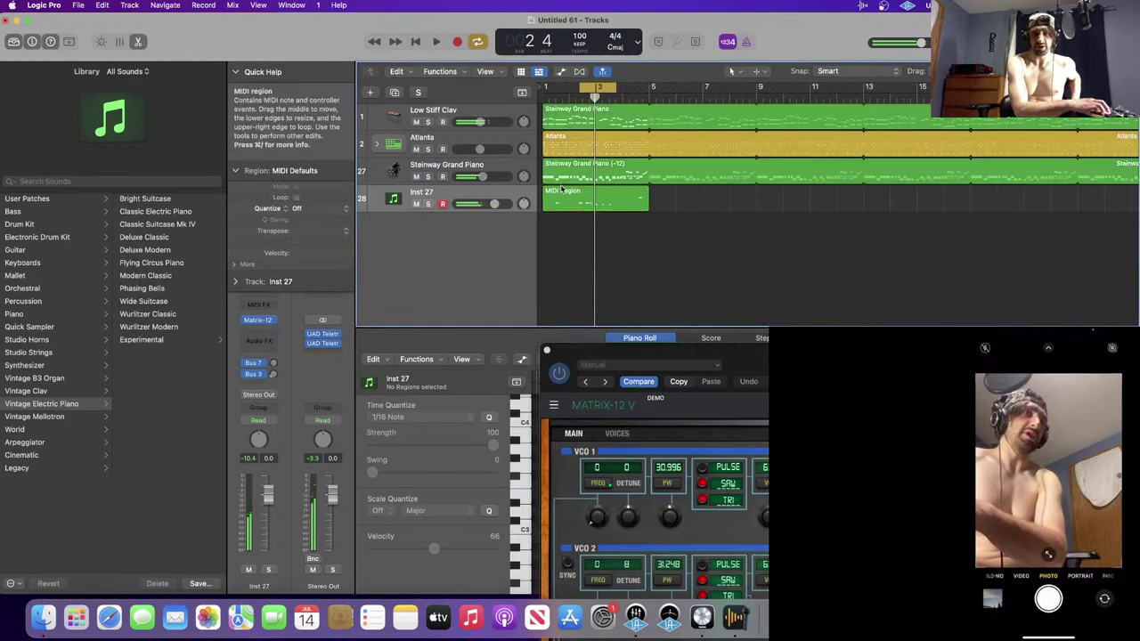
pyautogui.press('space')
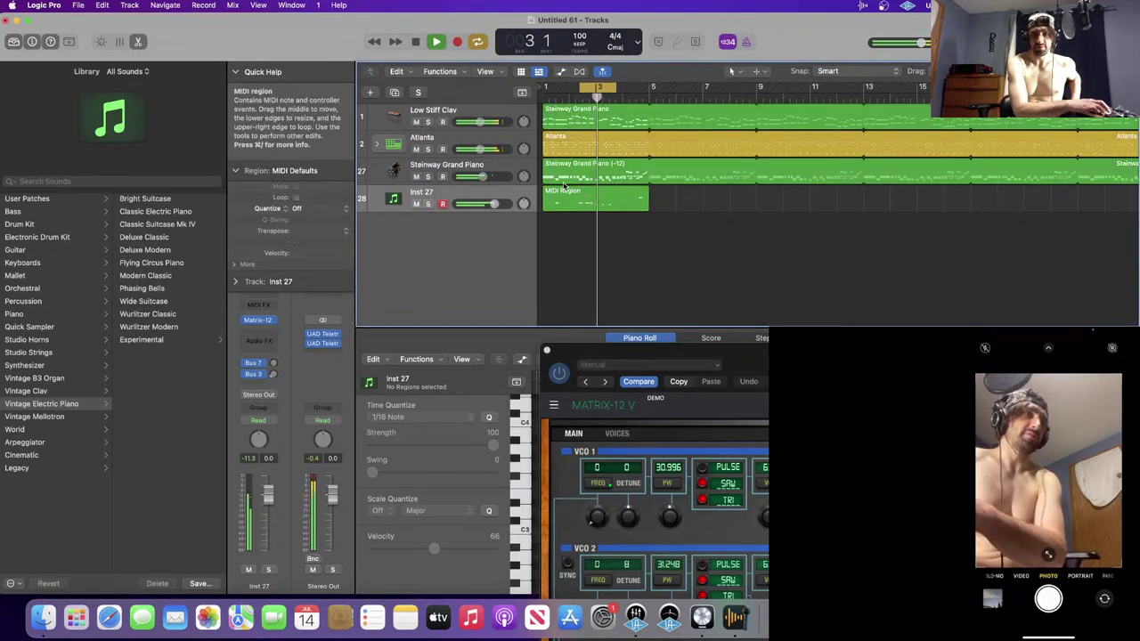
pyautogui.press('space')
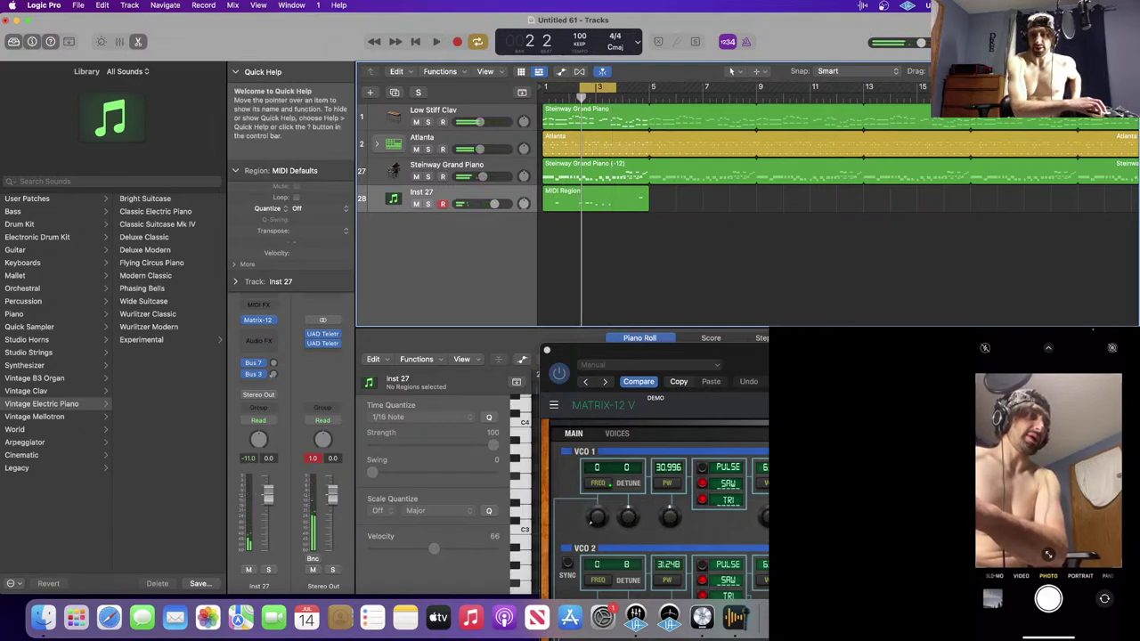
# - Solo Inst 27 during playback, advance its Matrix-12 V preset to Soda Beach, and close the plug-in window
pyautogui.click(965, 405)
pyautogui.moveTo(944, 350); pyautogui.dragTo(965, 22)
pyautogui.press('space')
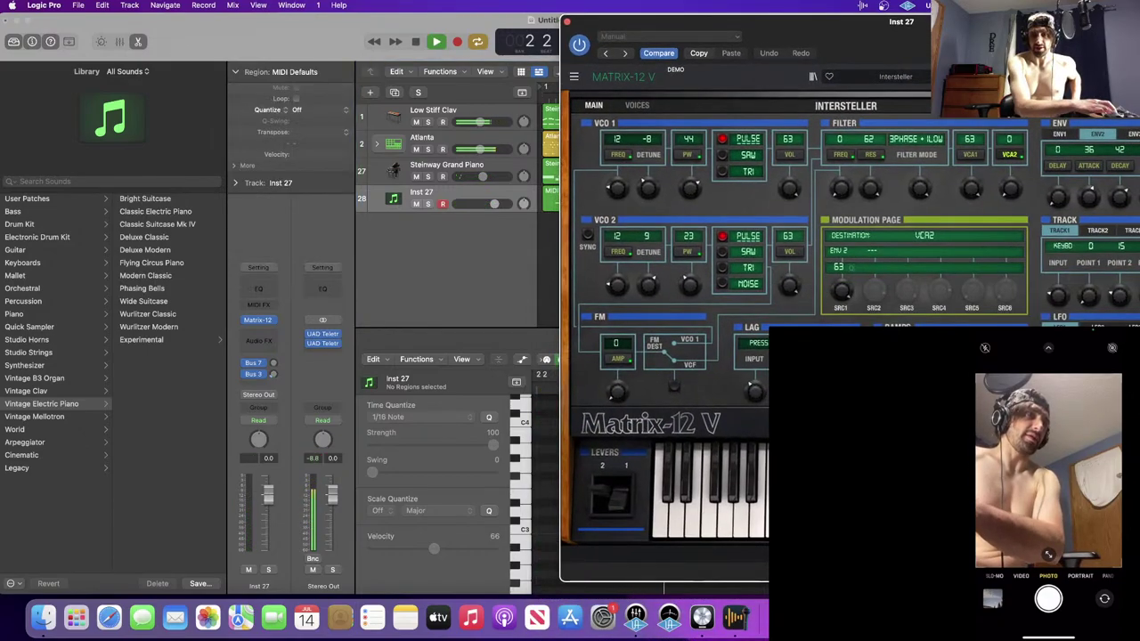
pyautogui.press('s')
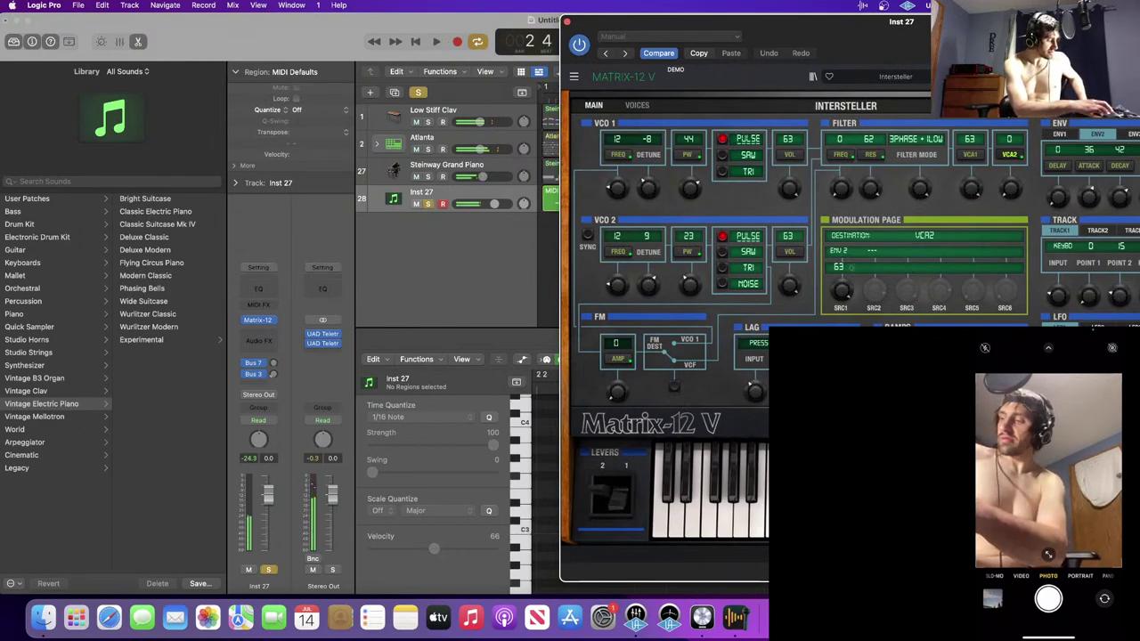
pyautogui.click(624, 53)
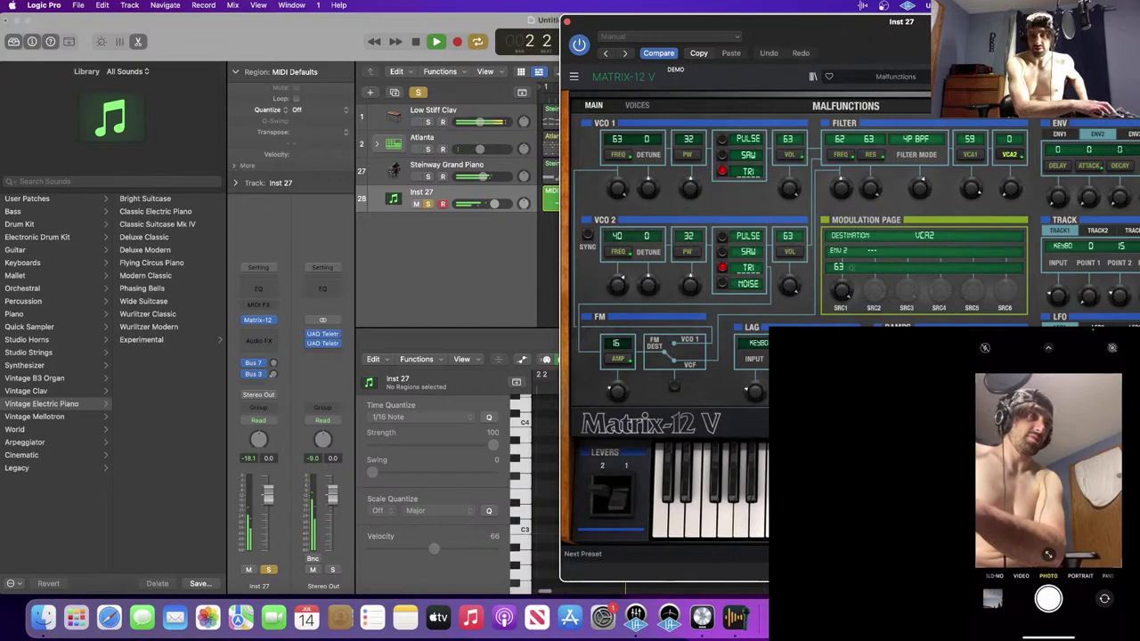
pyautogui.click(624, 53)
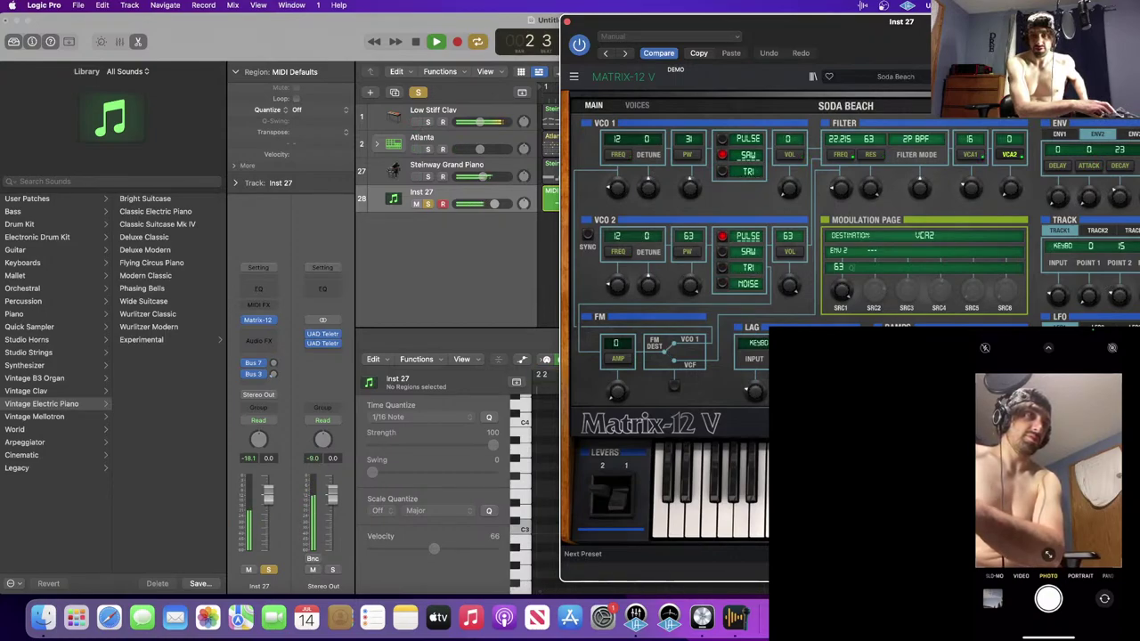
pyautogui.click(566, 21)
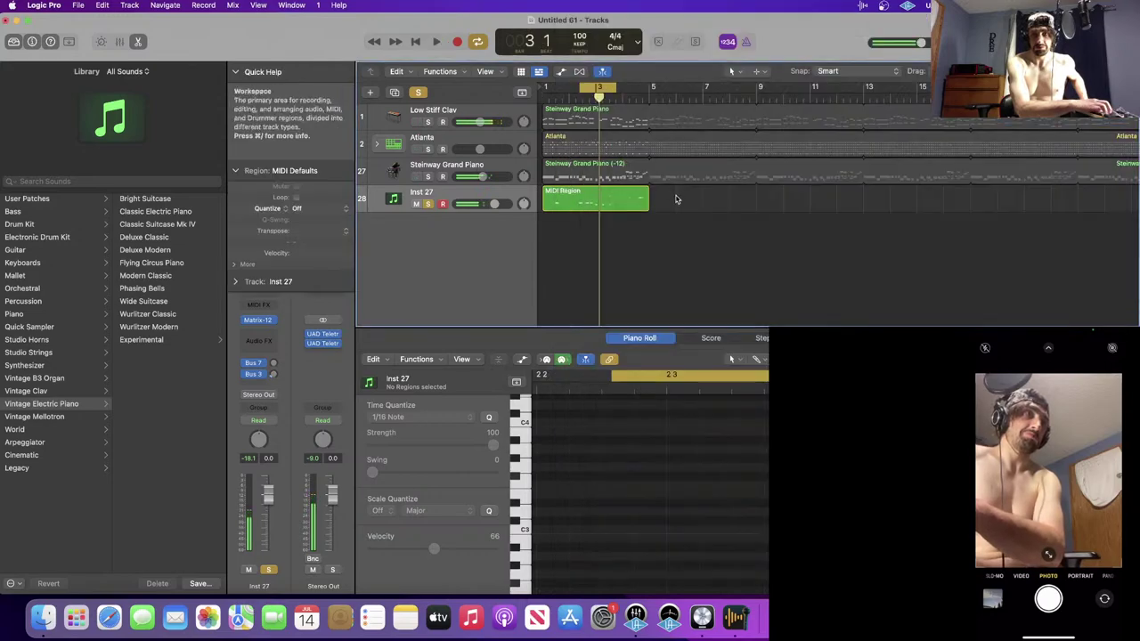
# - Unsolo Inst 27, turn off cycle mode and play the full arrangement from the beginning through bar 4
pyautogui.press('s')
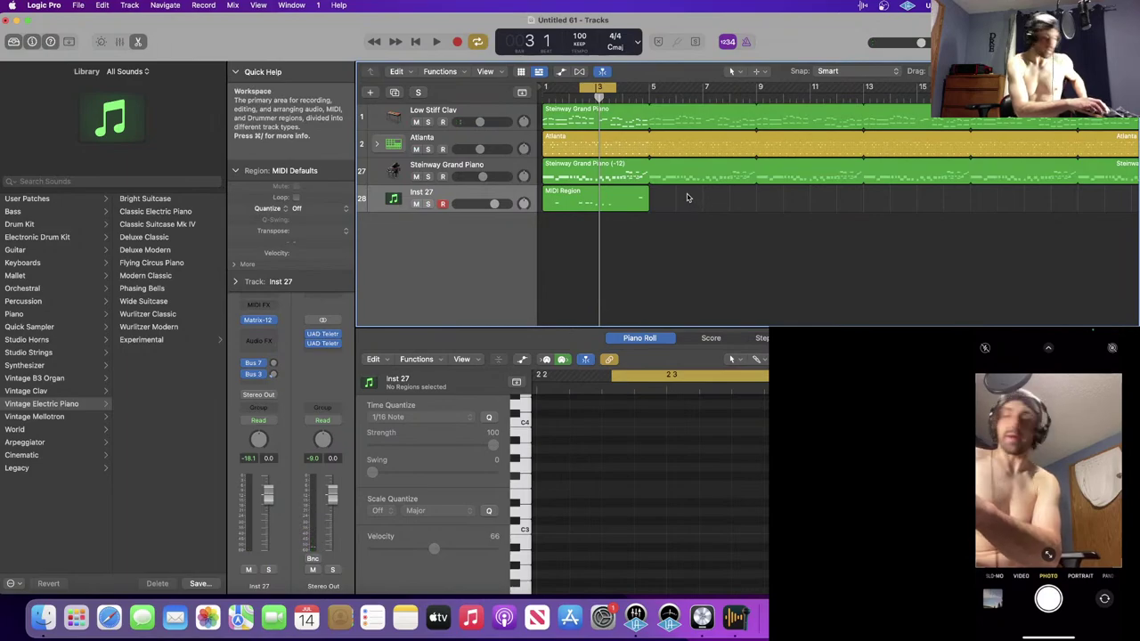
pyautogui.press('c')
pyautogui.press('Return')
pyautogui.press('space')
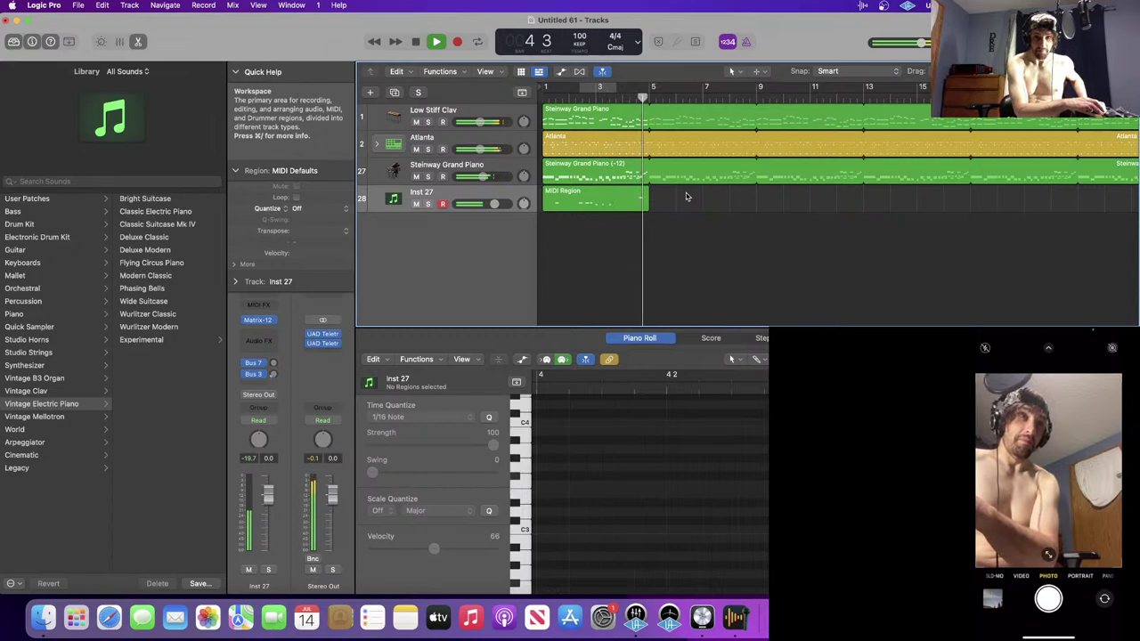
pyautogui.press('space')
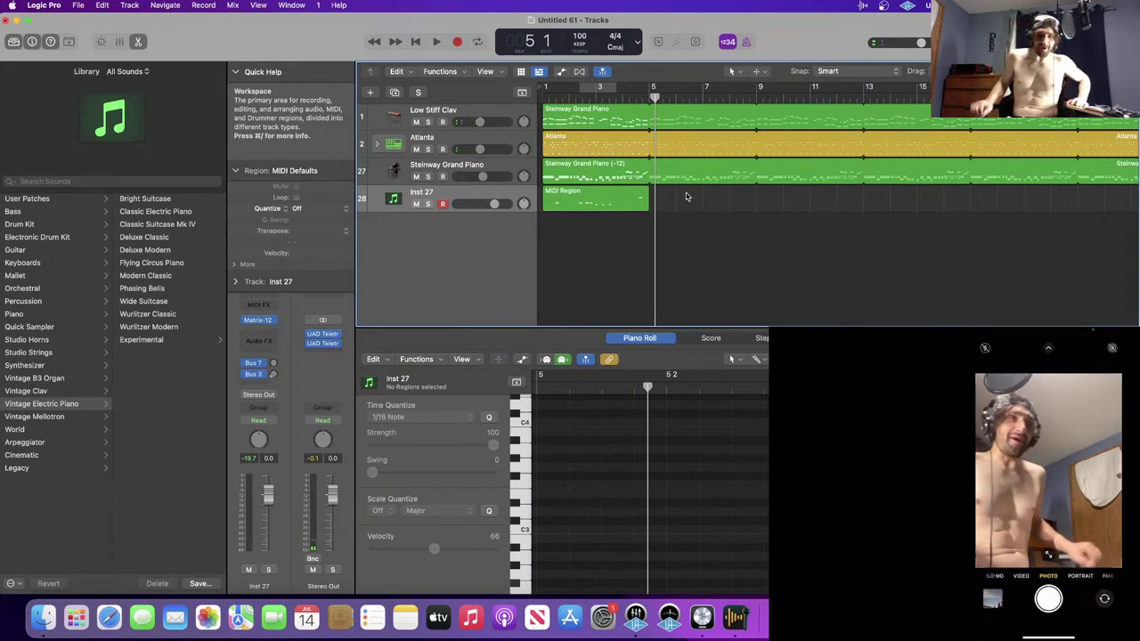
# - Loop the MIDI region on the Inst 27 track and deselect it
pyautogui.click(643, 203)
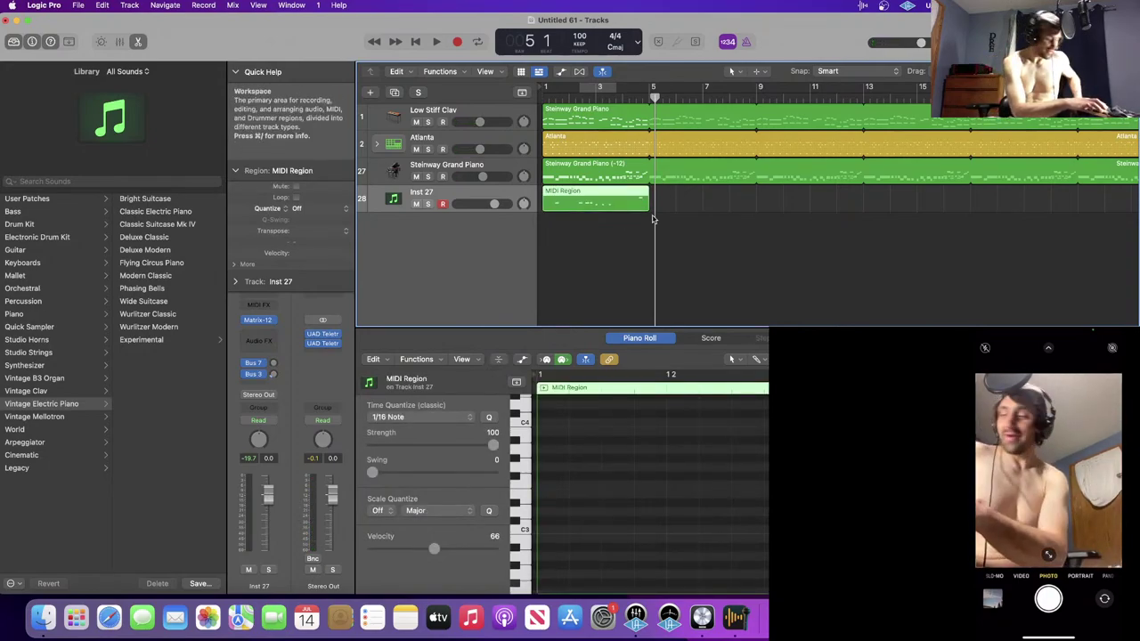
pyautogui.press('l')
pyautogui.click(659, 267)
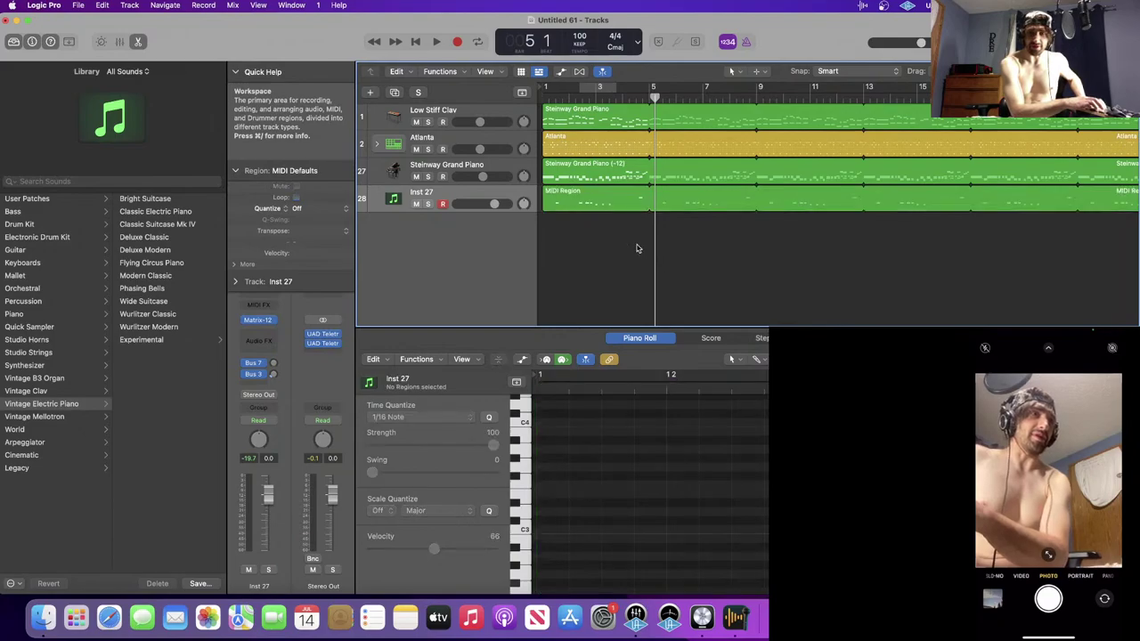
# - Solo the Steinway Grand Piano track and play it back from bar 5
pyautogui.click(459, 178)
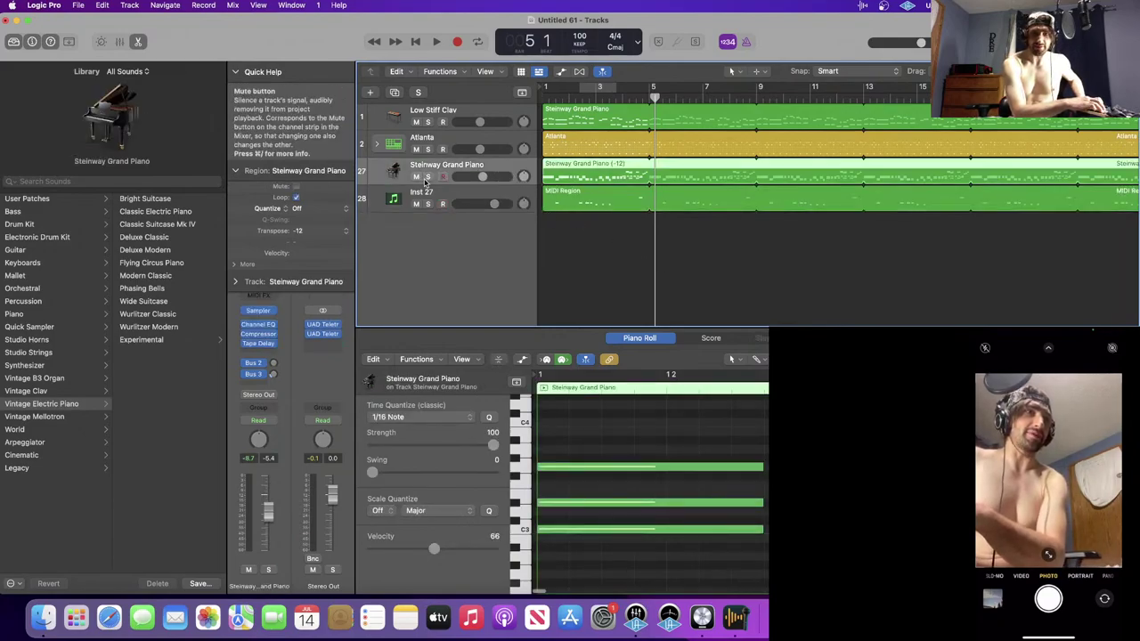
pyautogui.click(428, 176)
pyautogui.click(672, 270)
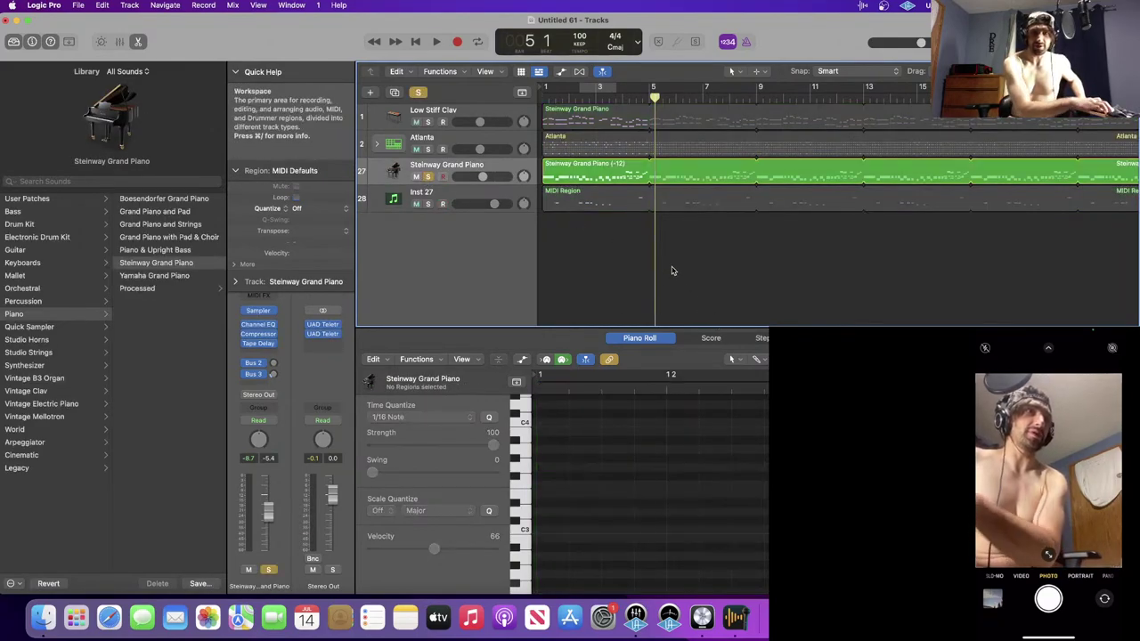
pyautogui.press('space')
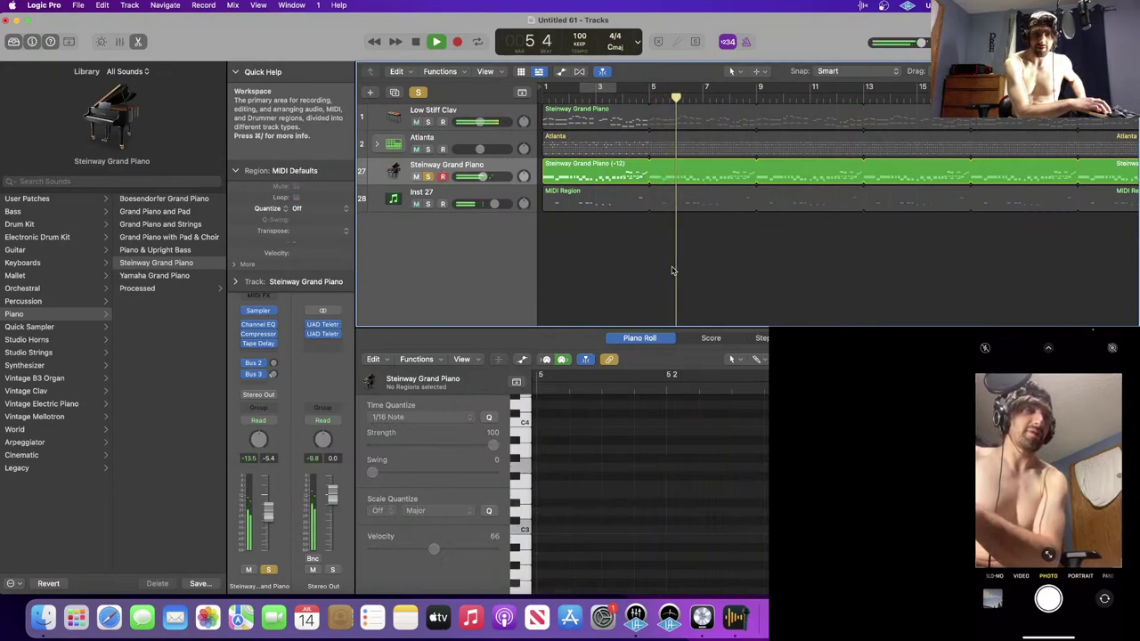
pyautogui.press('space')
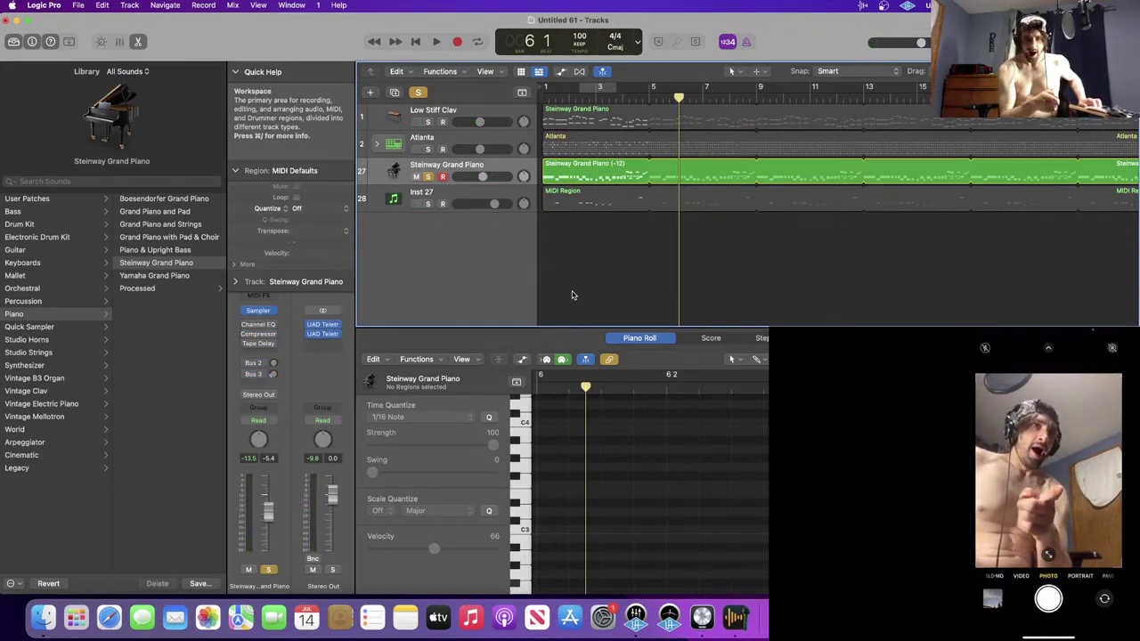
# - Replace the Steinway Grand Piano track's Sampler with Arturia's CMI V in stereo, run it in demo mode and reposition its window
pyautogui.click(271, 310)
pyautogui.moveTo(307, 574)
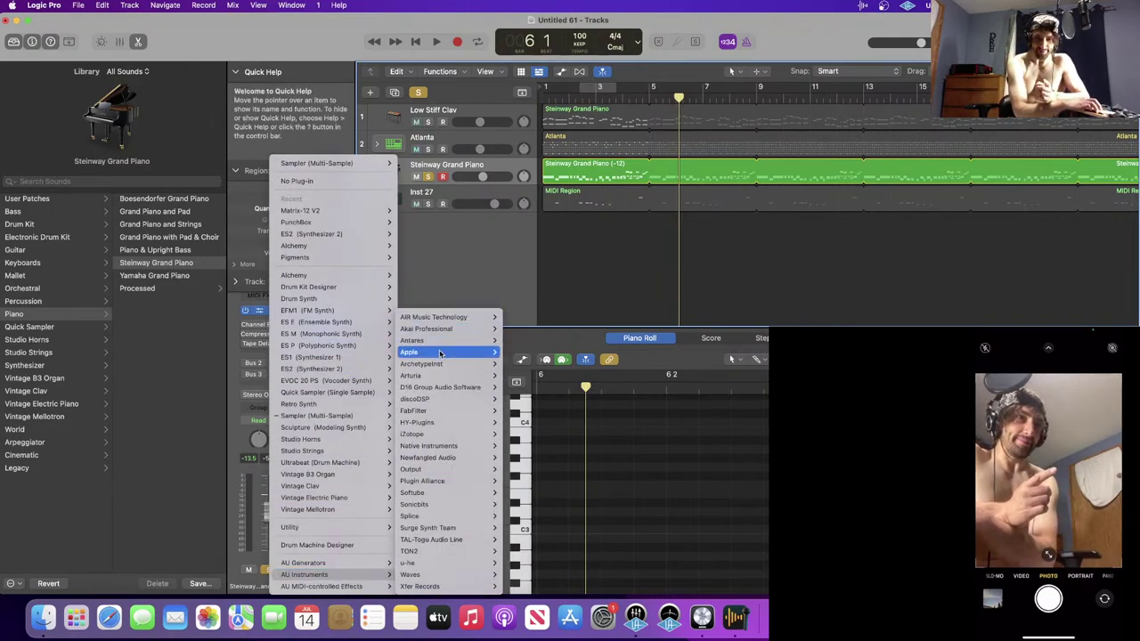
pyautogui.moveTo(439, 342)
pyautogui.moveTo(445, 375)
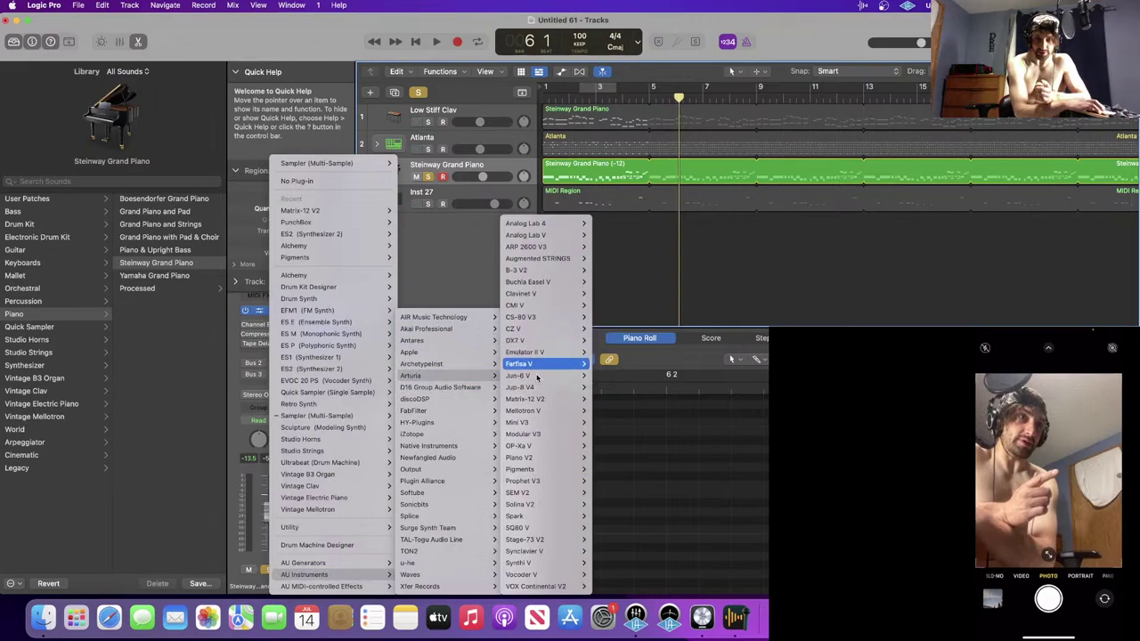
pyautogui.moveTo(528, 413)
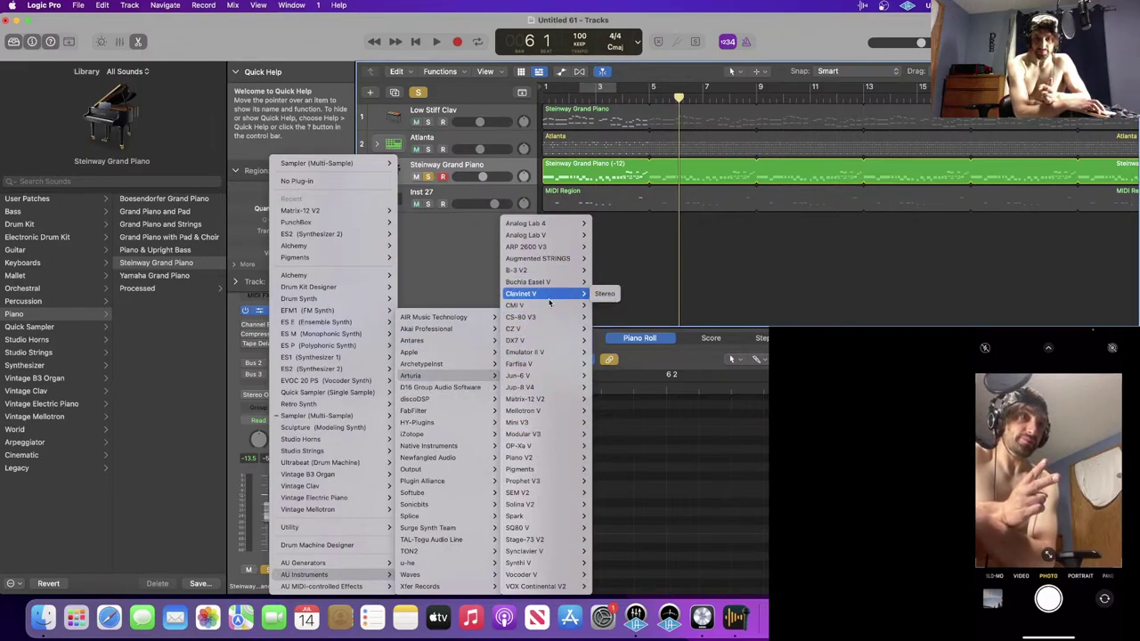
pyautogui.moveTo(549, 303)
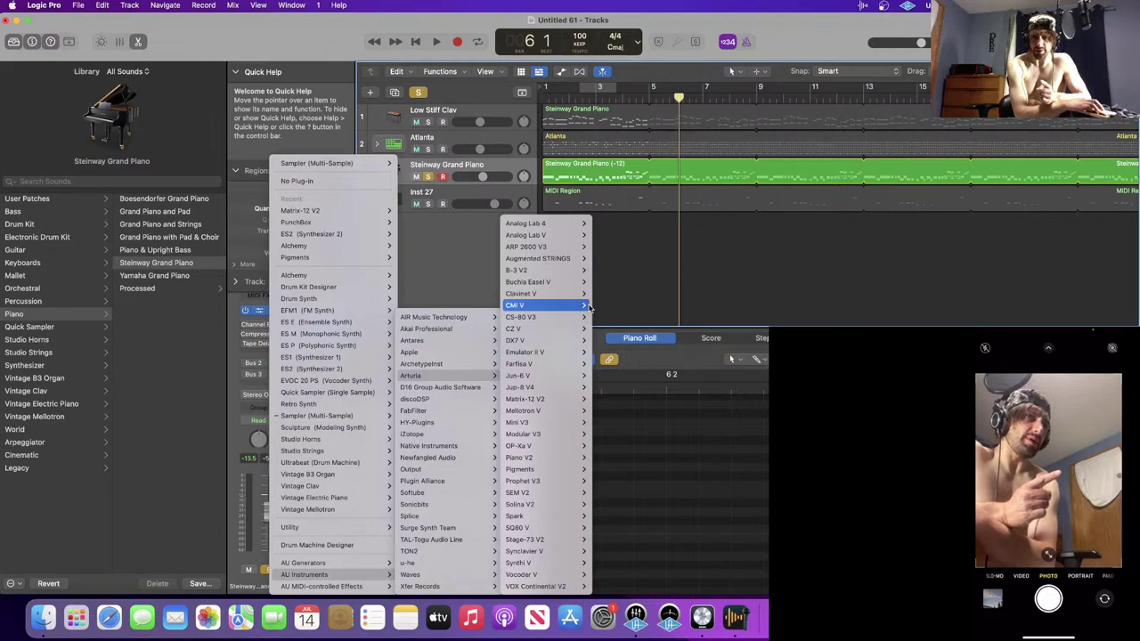
pyautogui.click(611, 283)
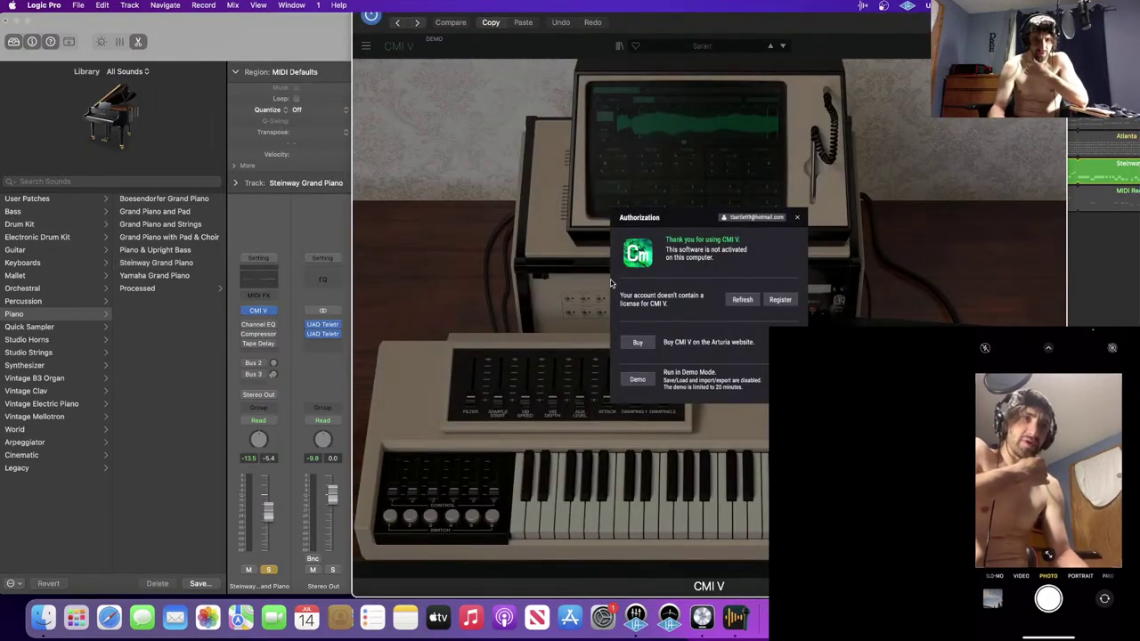
pyautogui.click(638, 380)
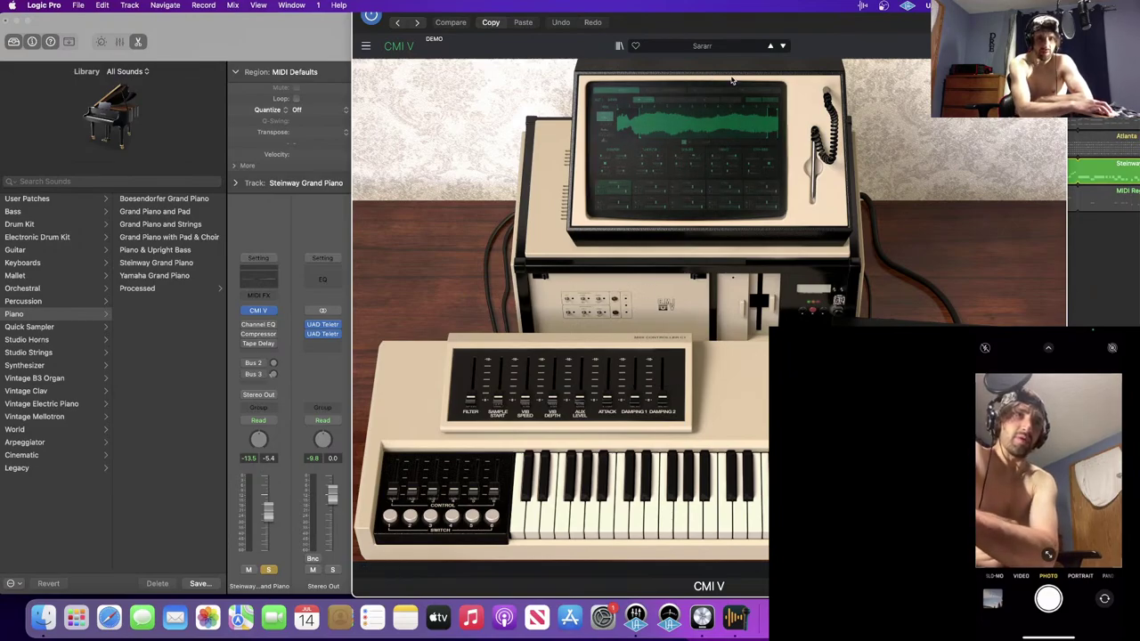
pyautogui.moveTo(808, 21); pyautogui.dragTo(823, 99)
# - Play the soloed Steinway Grand Piano track and step through the CMI V presets to 83 Breakdance
pyautogui.press('space')
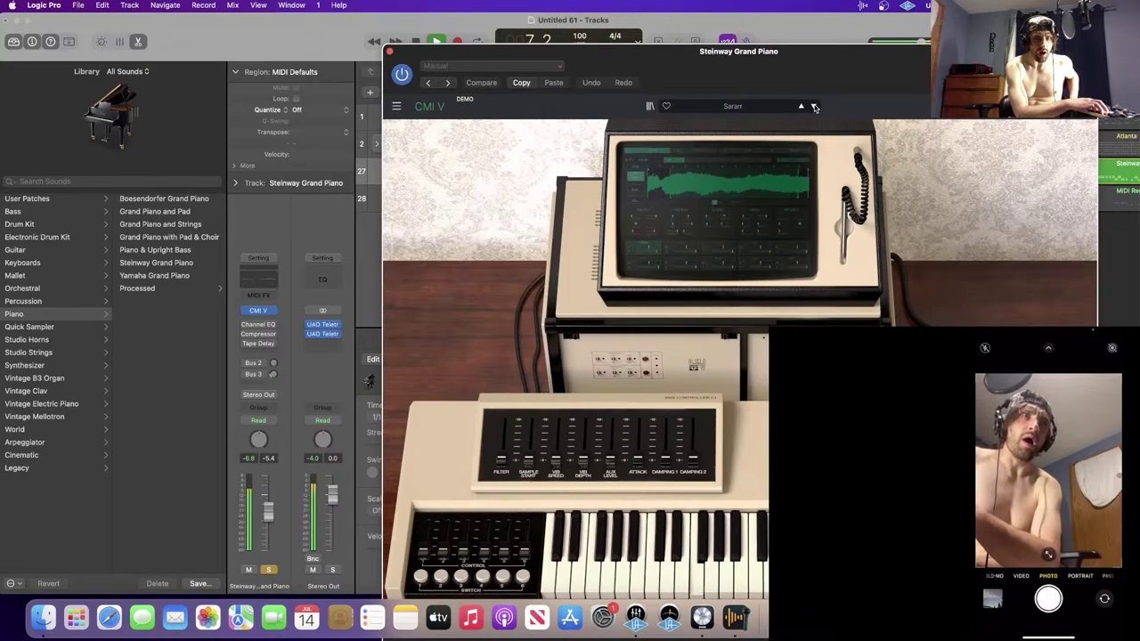
pyautogui.click(813, 106)
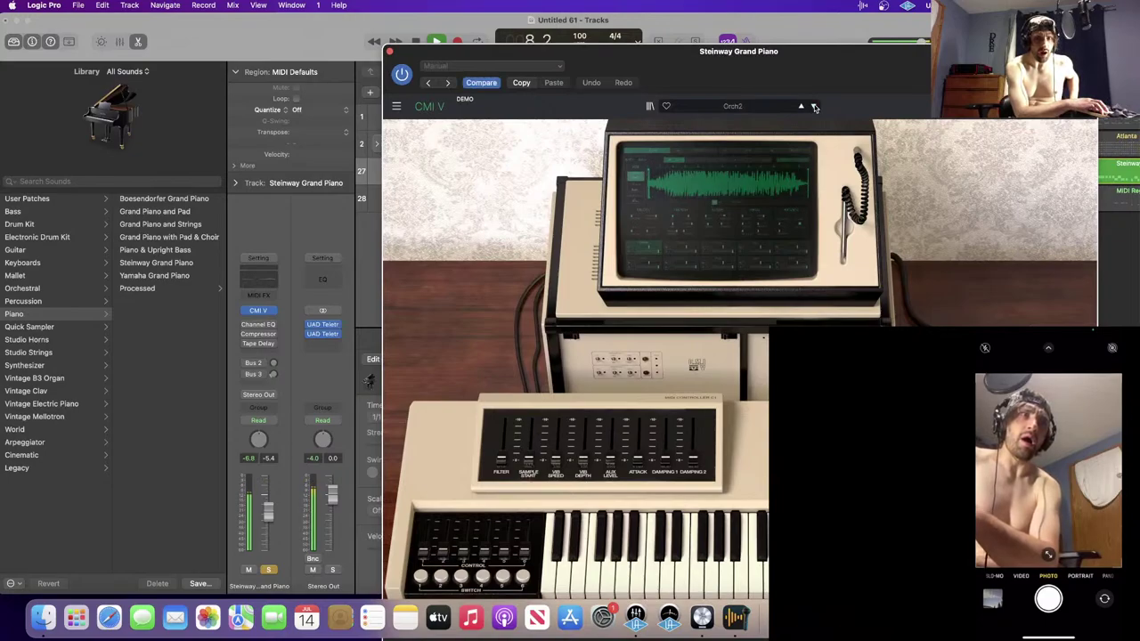
pyautogui.click(814, 107)
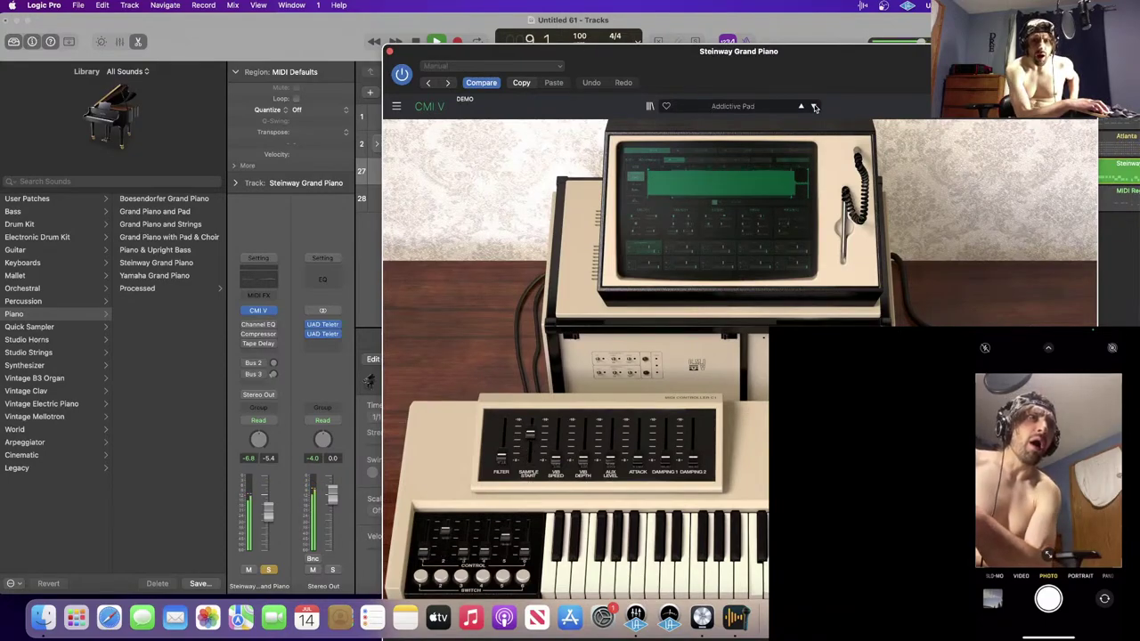
pyautogui.click(813, 107)
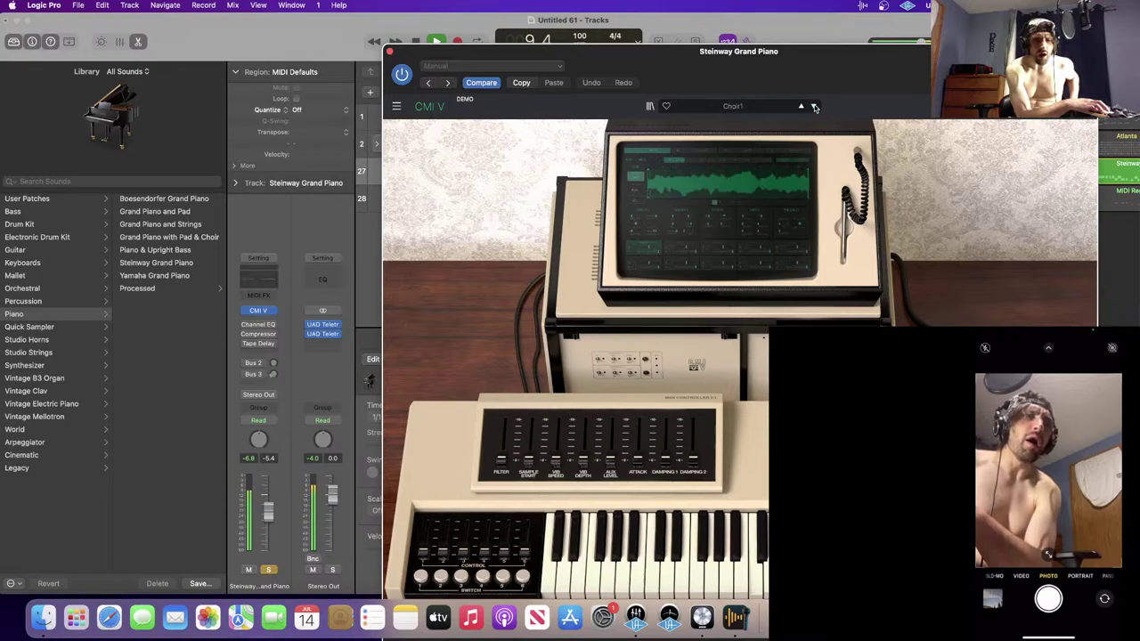
pyautogui.click(814, 107)
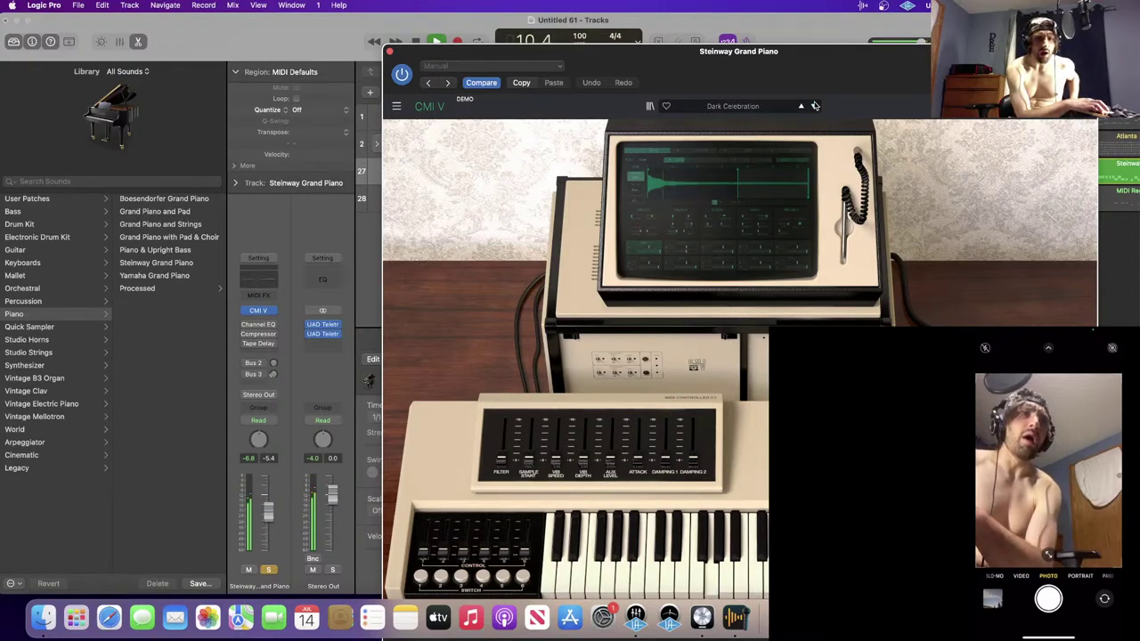
pyautogui.click(814, 107)
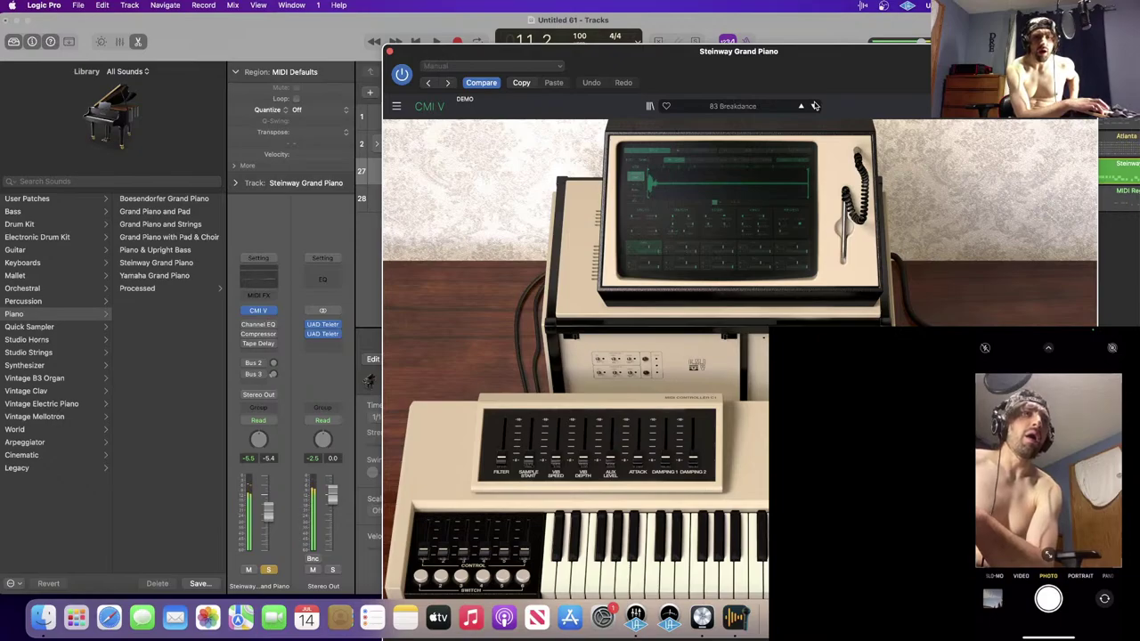
# - Open the CMI V sound editor and switch slot 1, DiscoKick, to Spectral Synth mode
pyautogui.click(812, 156)
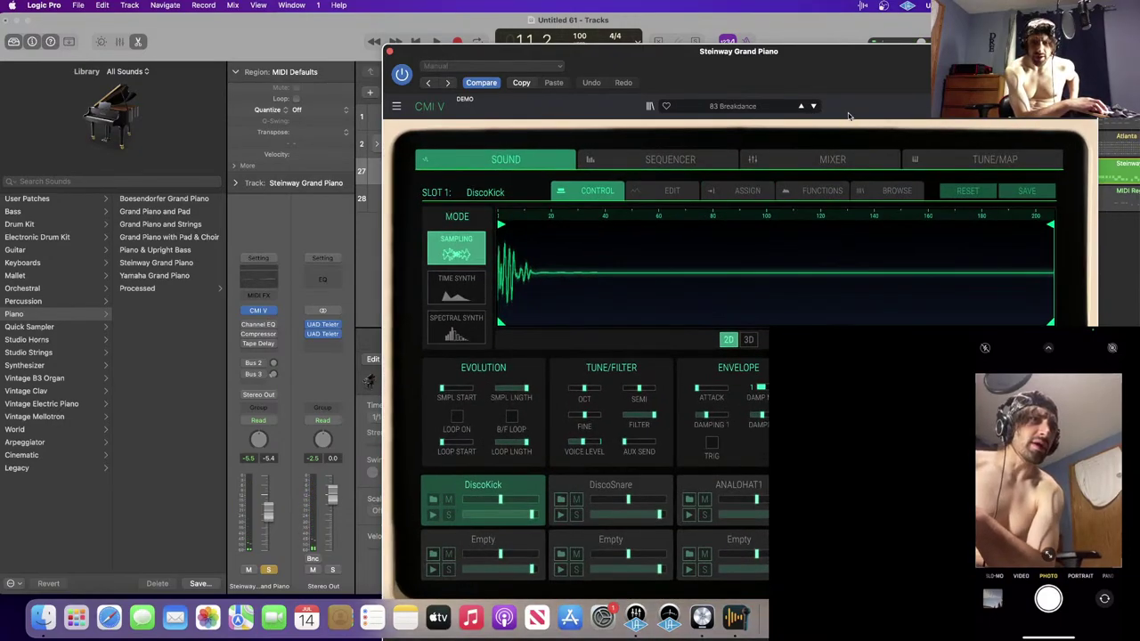
pyautogui.click(457, 326)
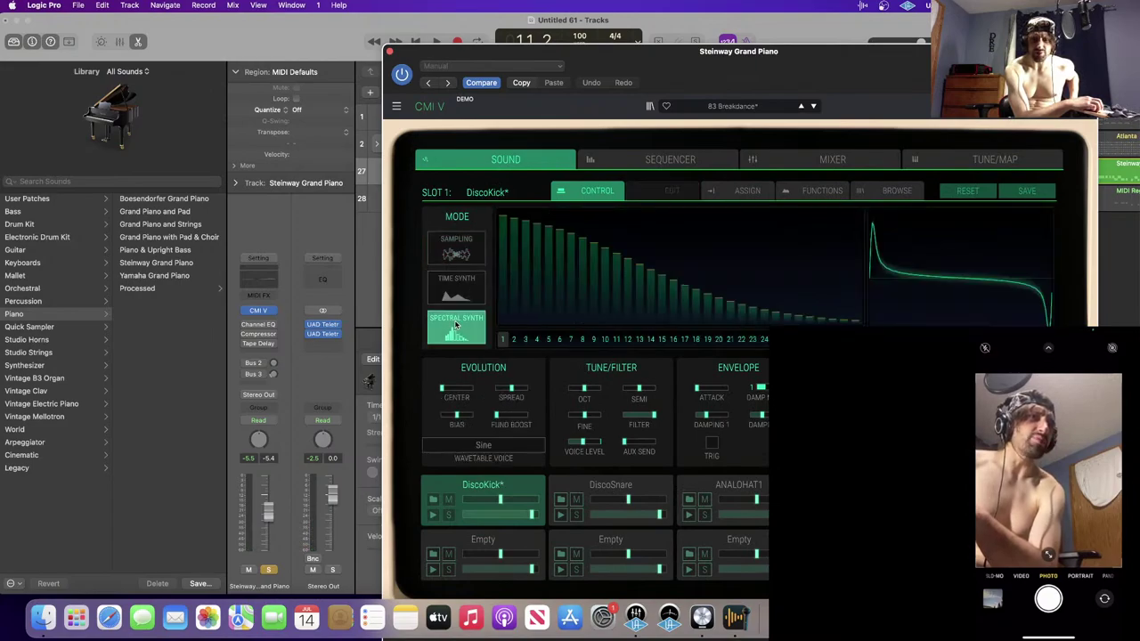
# - Play the track while switching slot 1, DiscoKick, through Time Synth, Sampling and Spectral Synth modes, ending on Sampling
pyautogui.press('space')
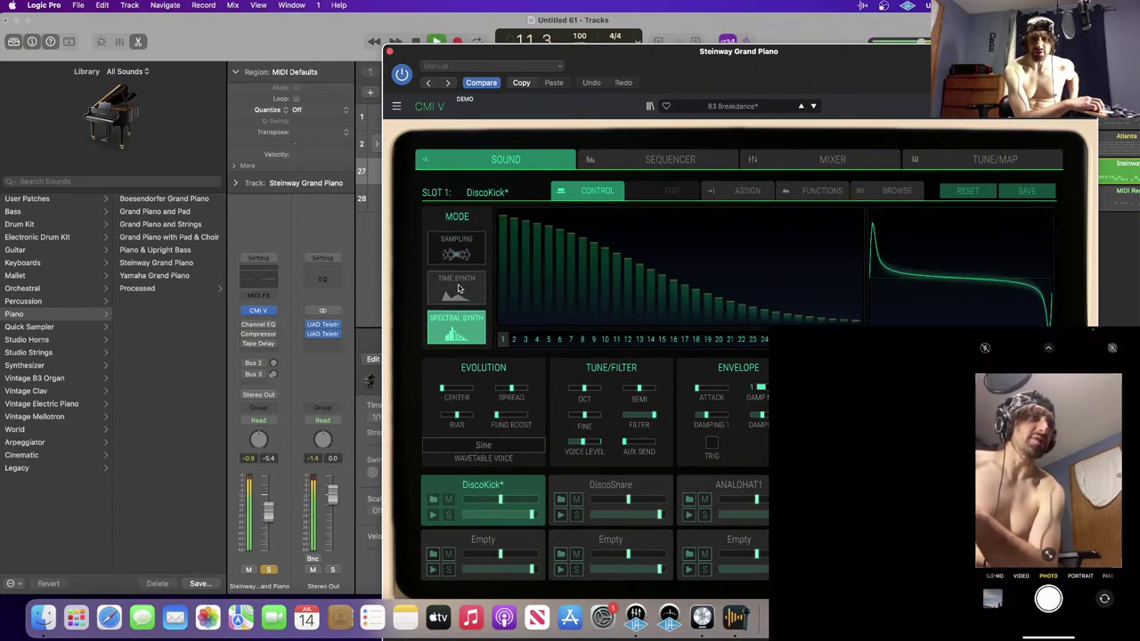
pyautogui.click(456, 287)
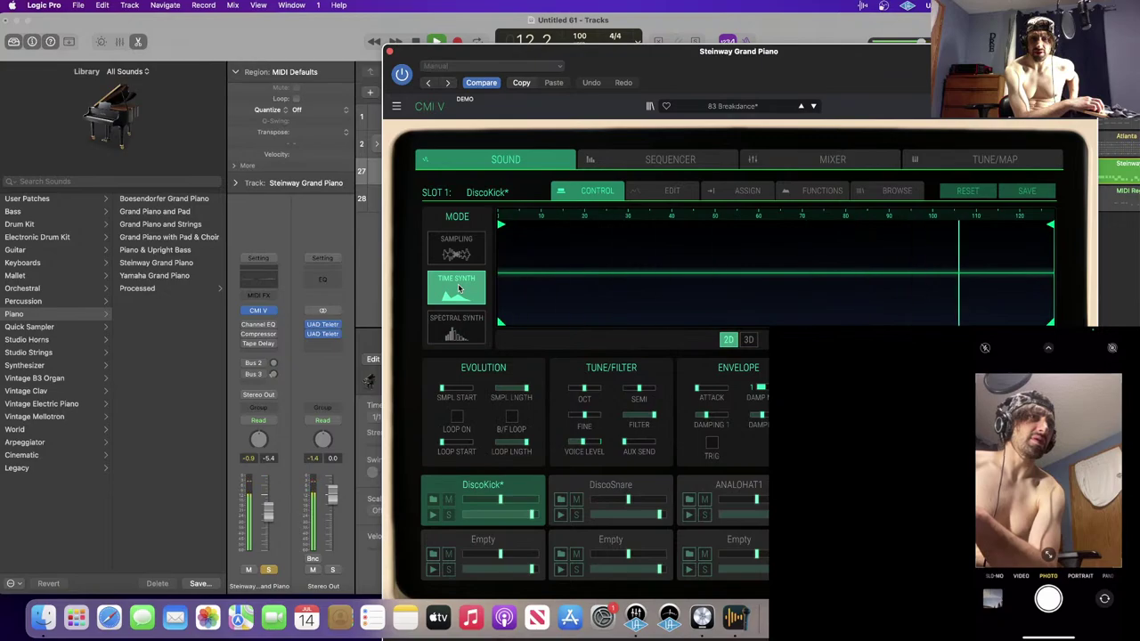
pyautogui.click(456, 249)
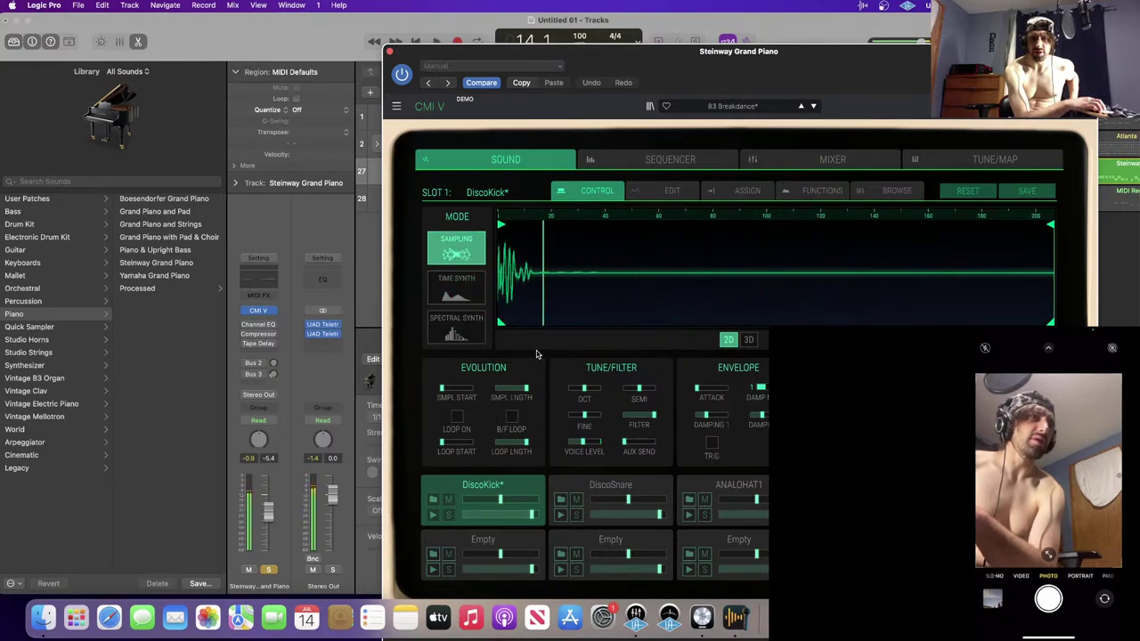
pyautogui.click(457, 329)
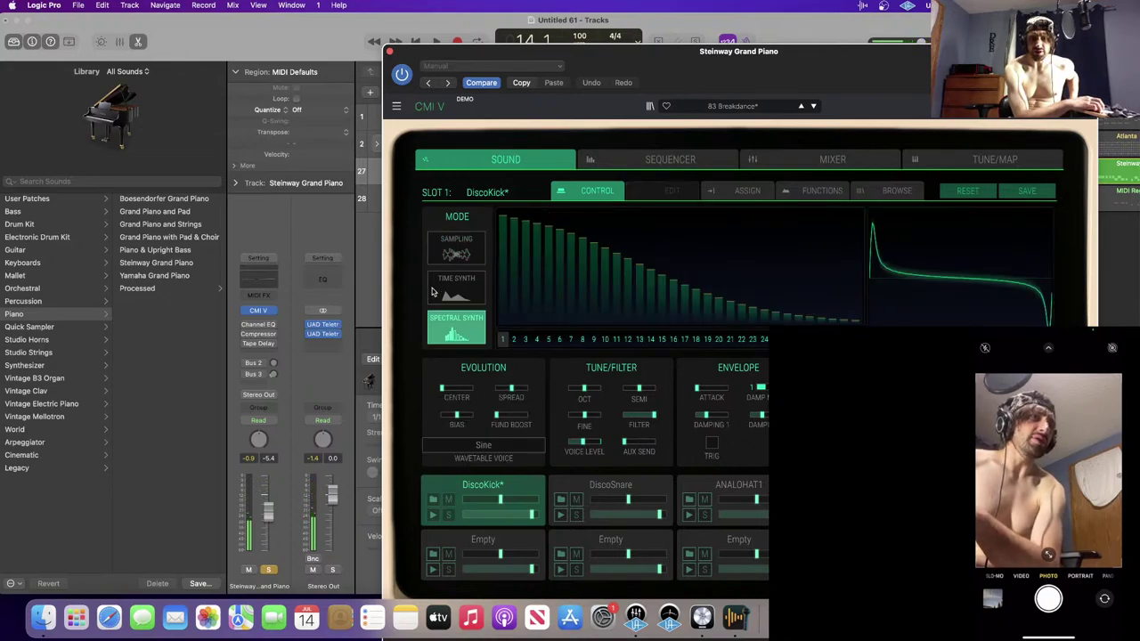
pyautogui.click(454, 246)
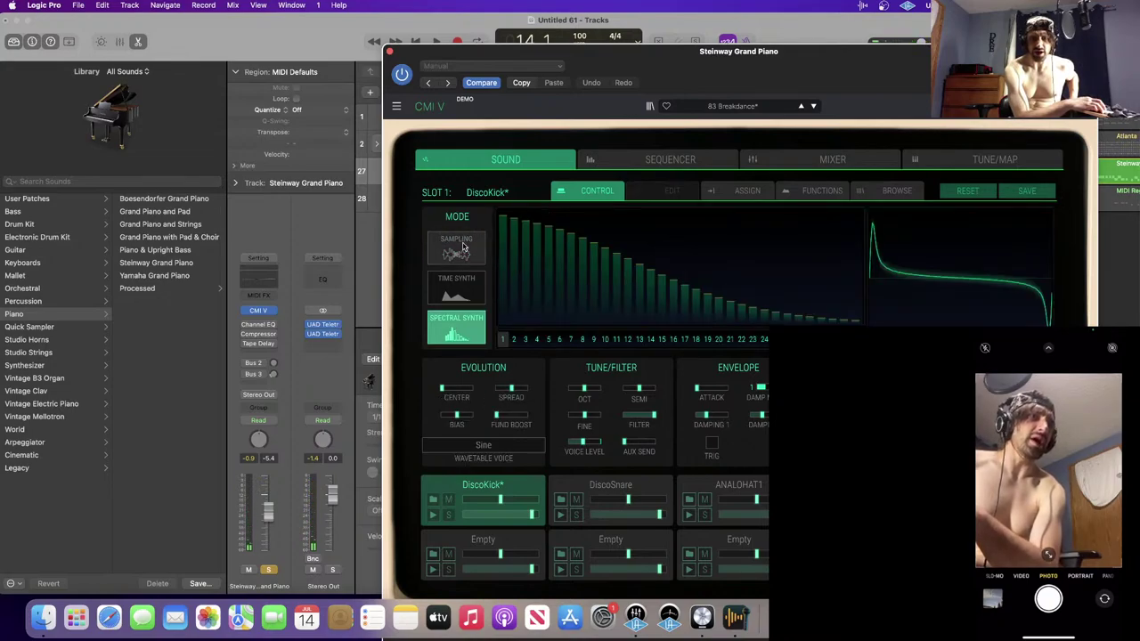
# - Step through the CMI V presets to Crush-o-8, auditioning Taped Pad and Slapbass with playback running
pyautogui.click(815, 107)
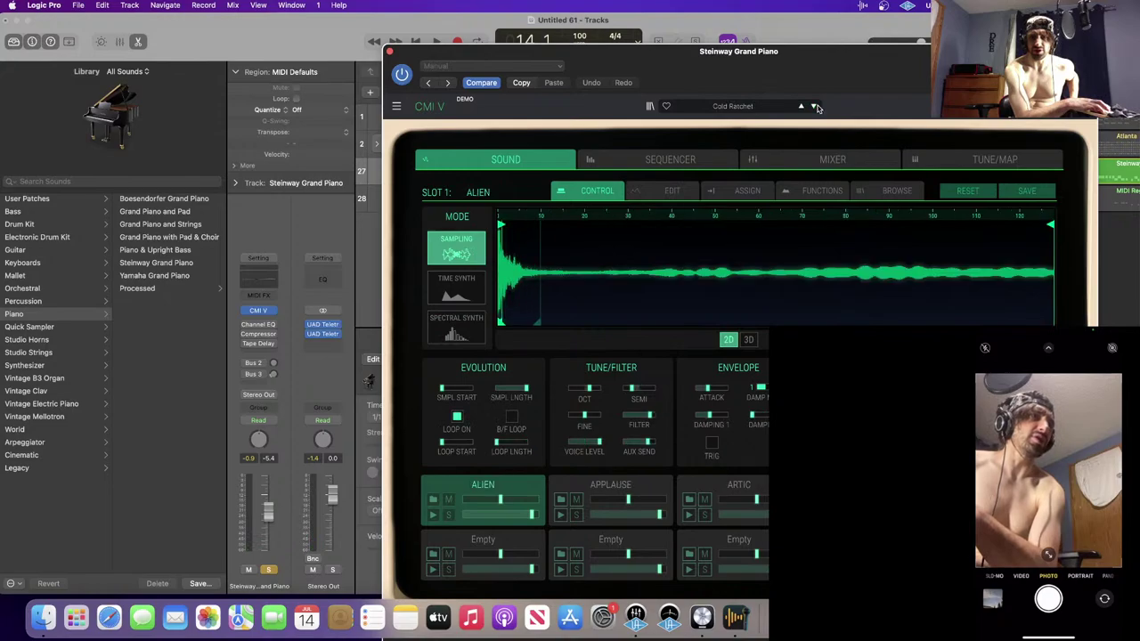
pyautogui.click(815, 107)
pyautogui.click(815, 107)
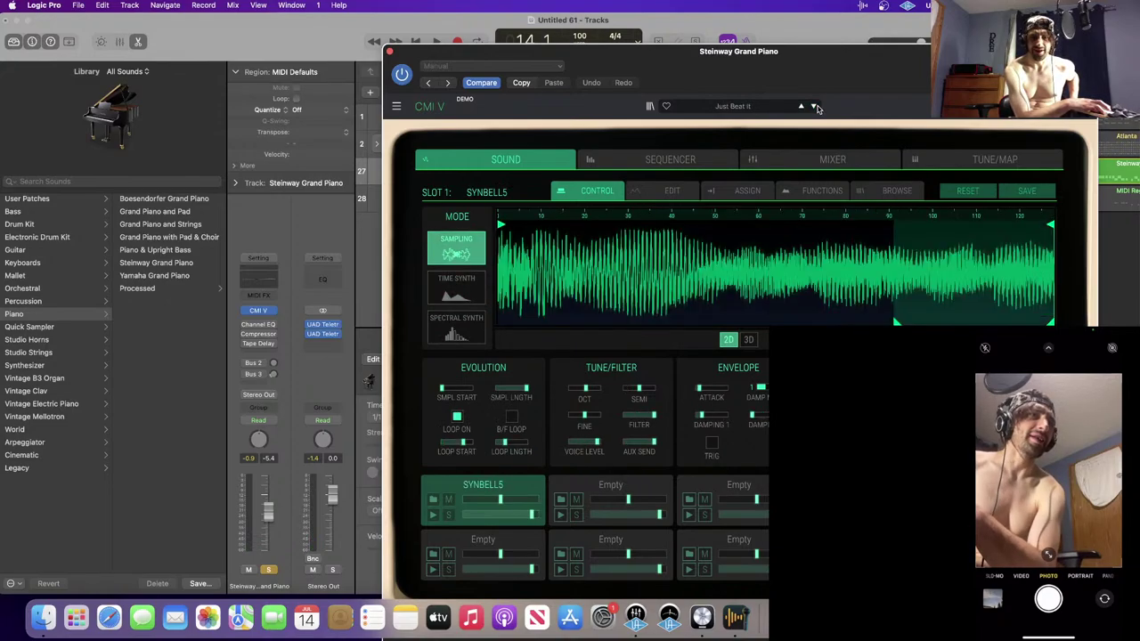
pyautogui.press('space')
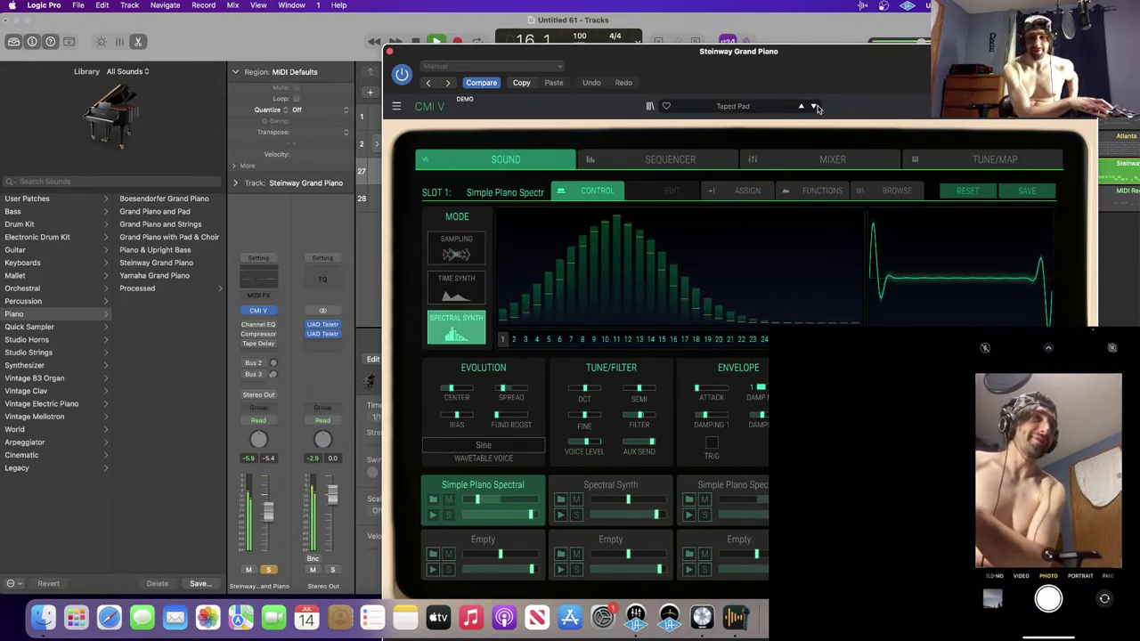
pyautogui.click(815, 107)
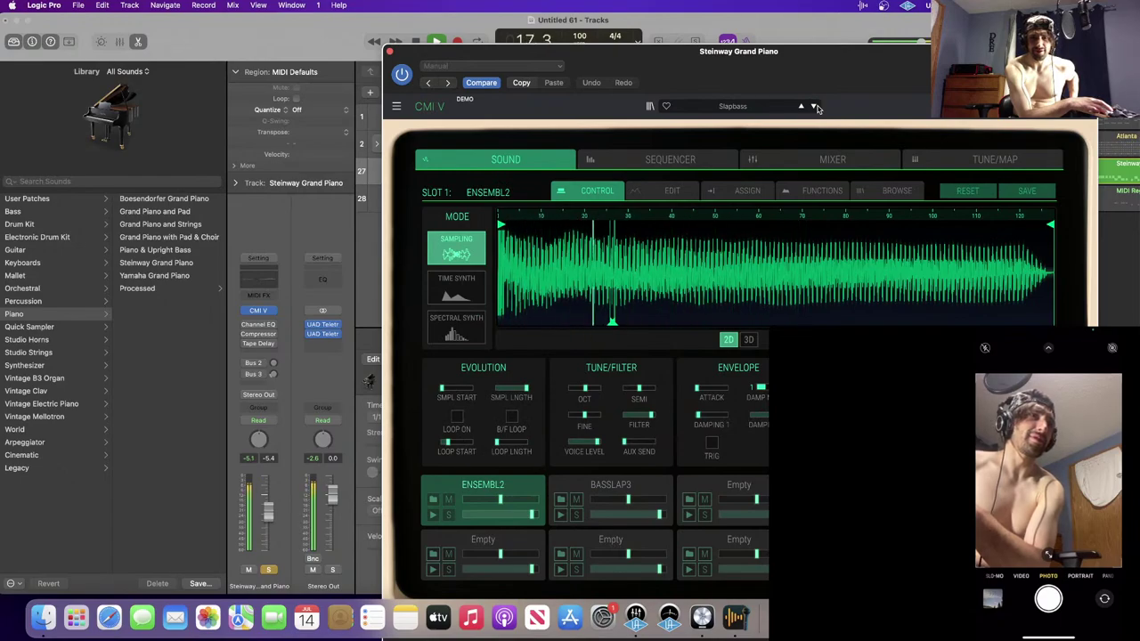
pyautogui.click(815, 107)
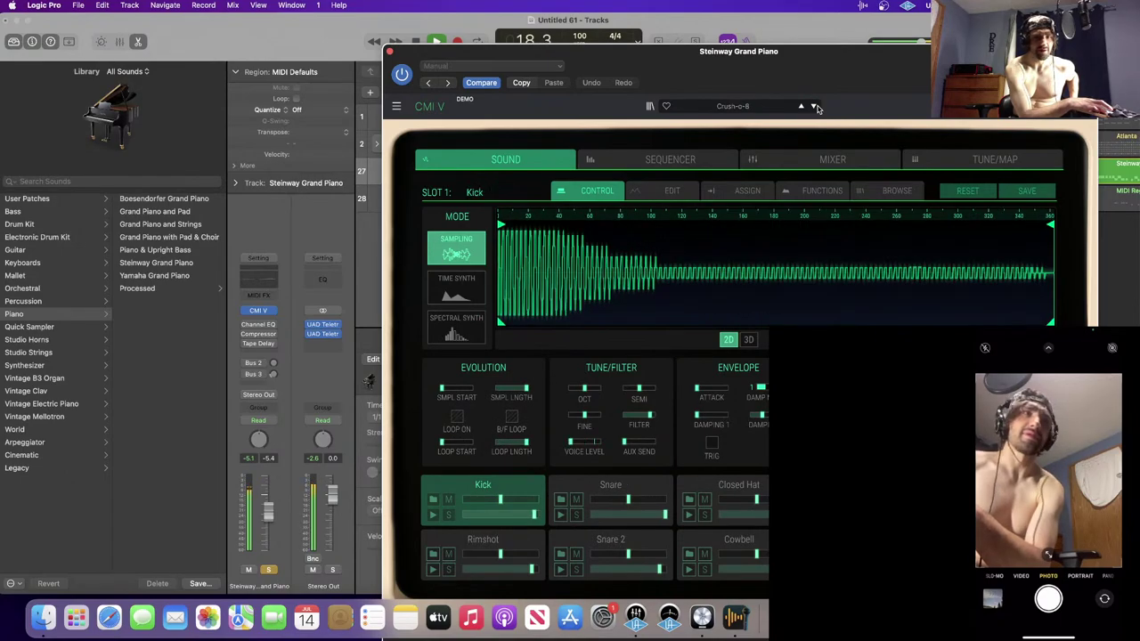
pyautogui.click(674, 104)
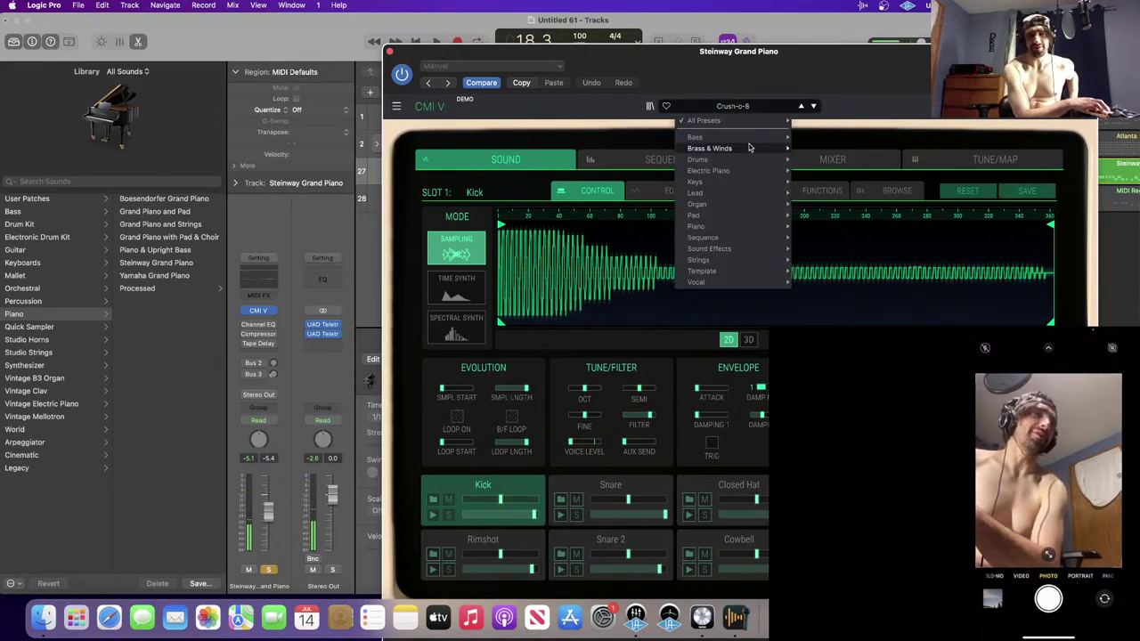
pyautogui.click(485, 68)
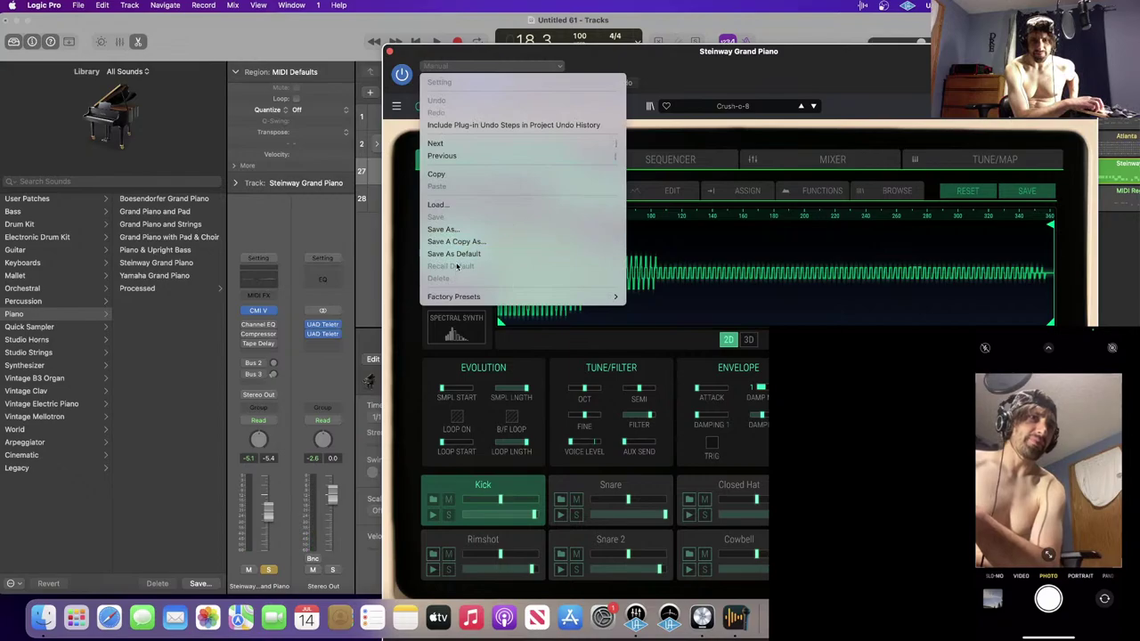
pyautogui.click(684, 208)
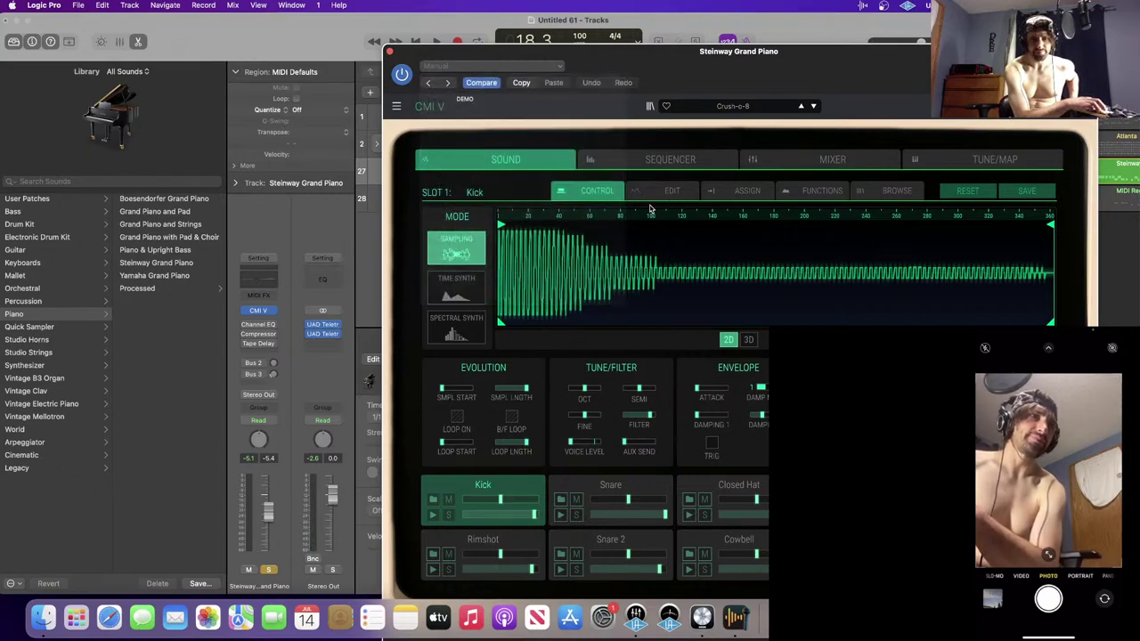
# - Remove CMI V from the Steinway Grand Piano track, reload it in demo mode, and reposition and close its window
pyautogui.click(278, 313)
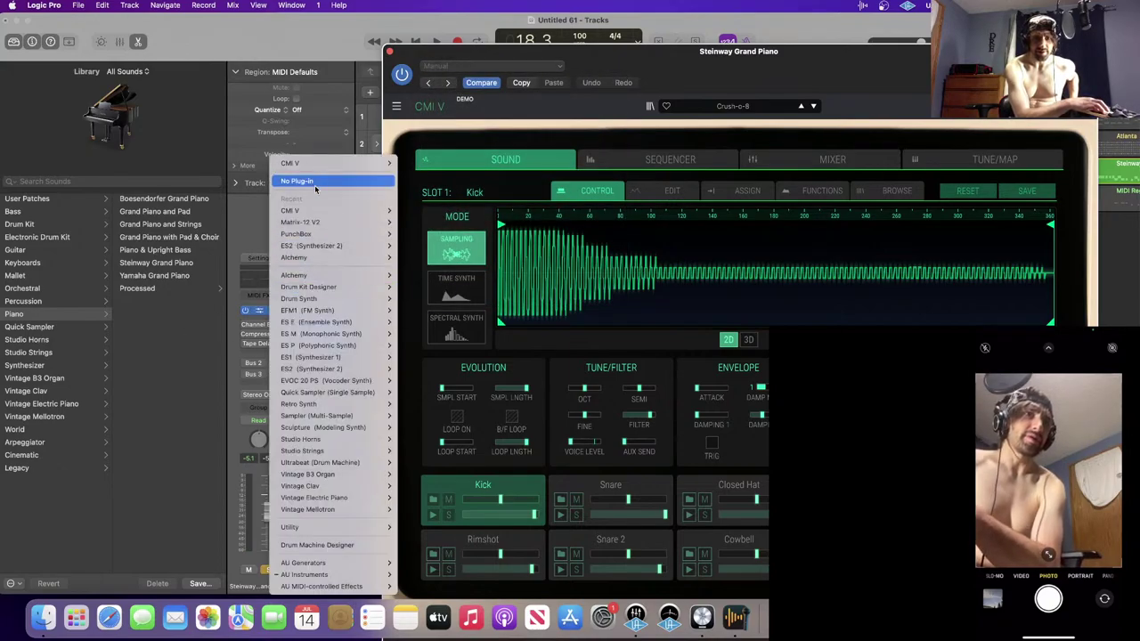
pyautogui.click(314, 182)
pyautogui.click(267, 316)
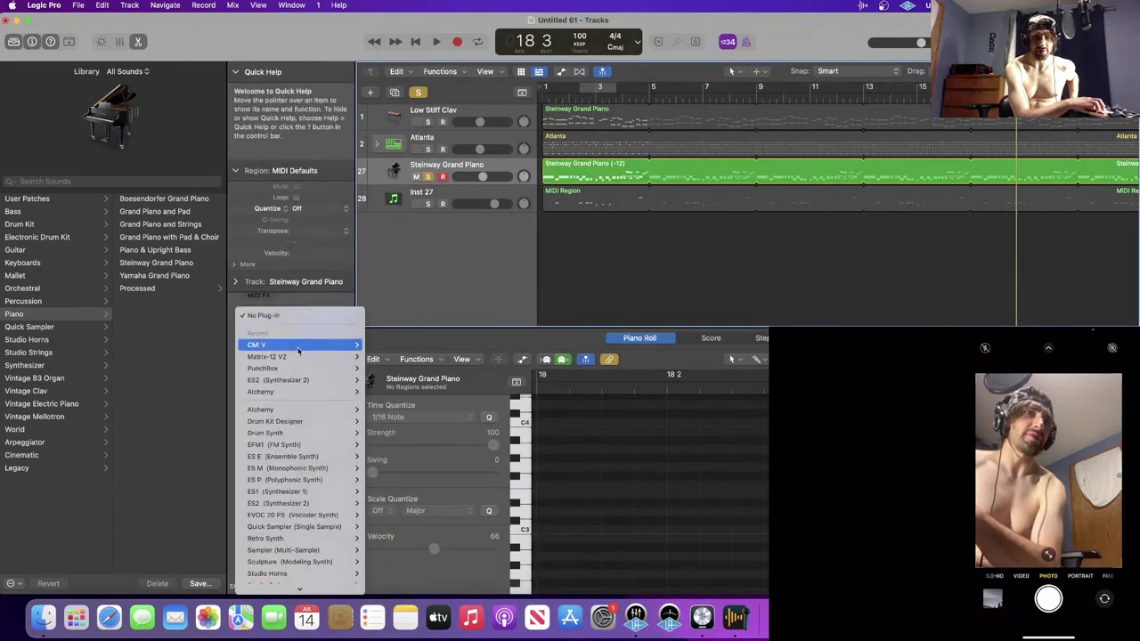
pyautogui.moveTo(298, 347)
pyautogui.click(379, 346)
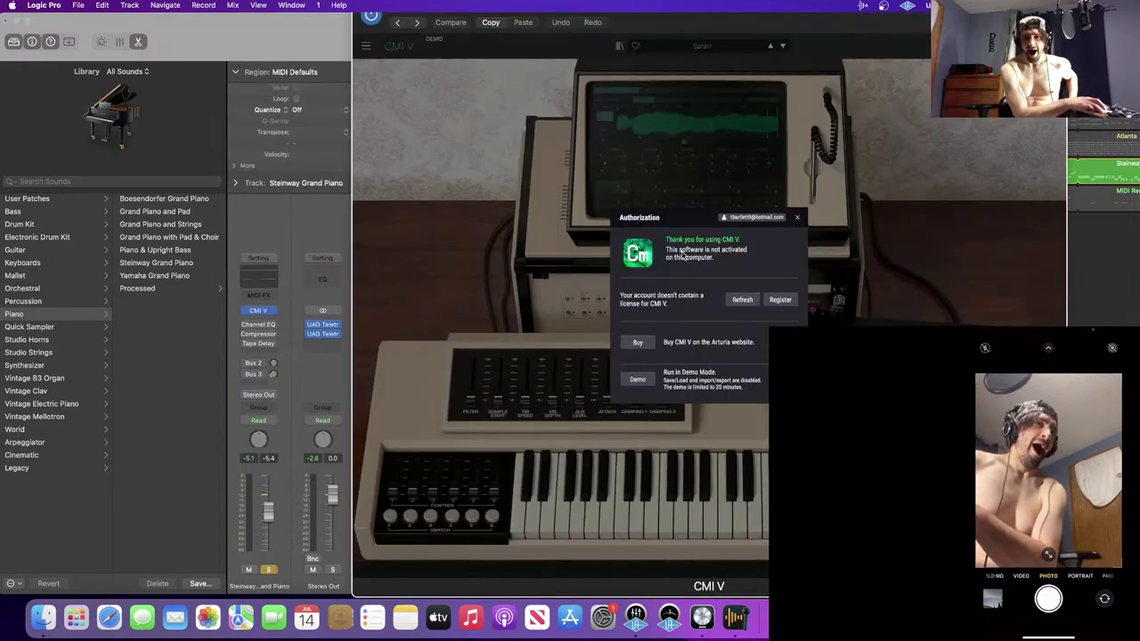
pyautogui.click(638, 379)
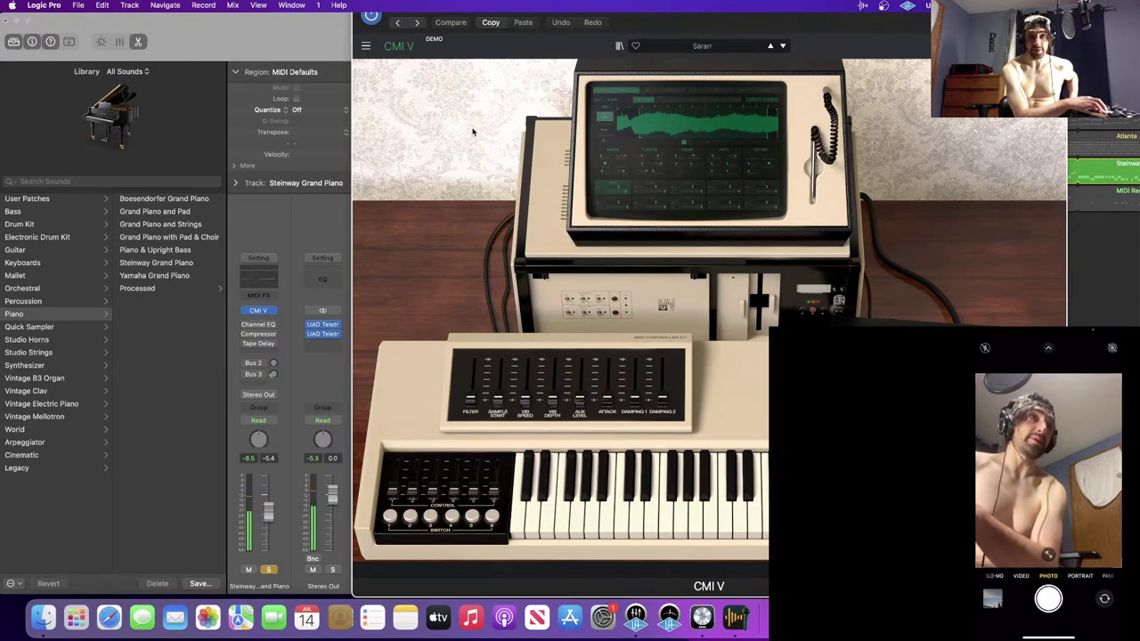
pyautogui.moveTo(703, 24); pyautogui.dragTo(560, 164)
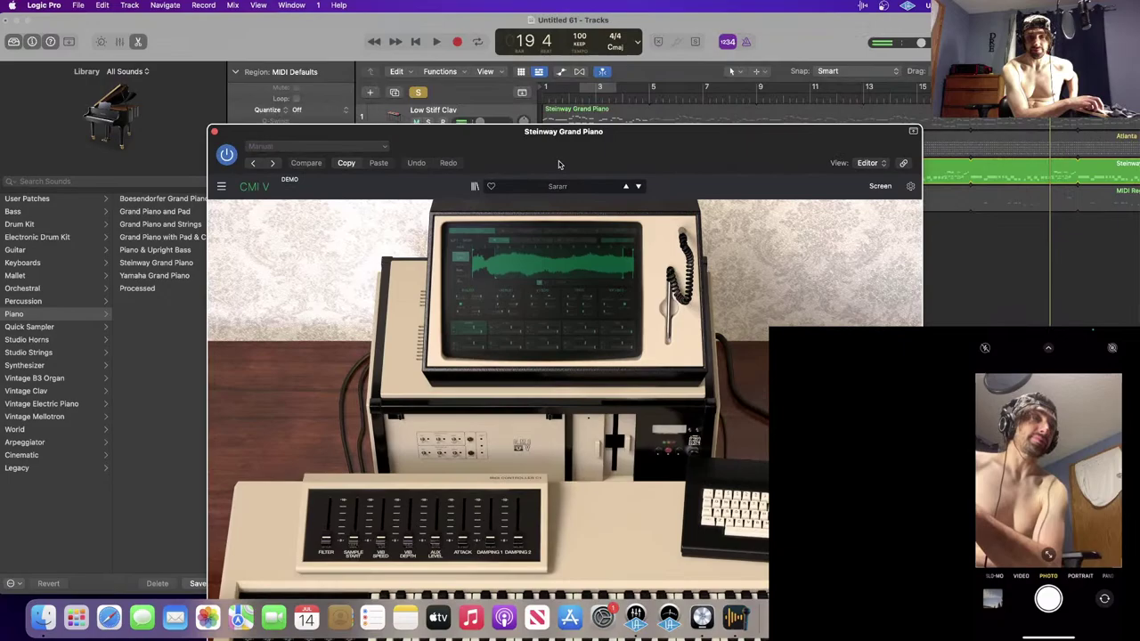
pyautogui.click(213, 131)
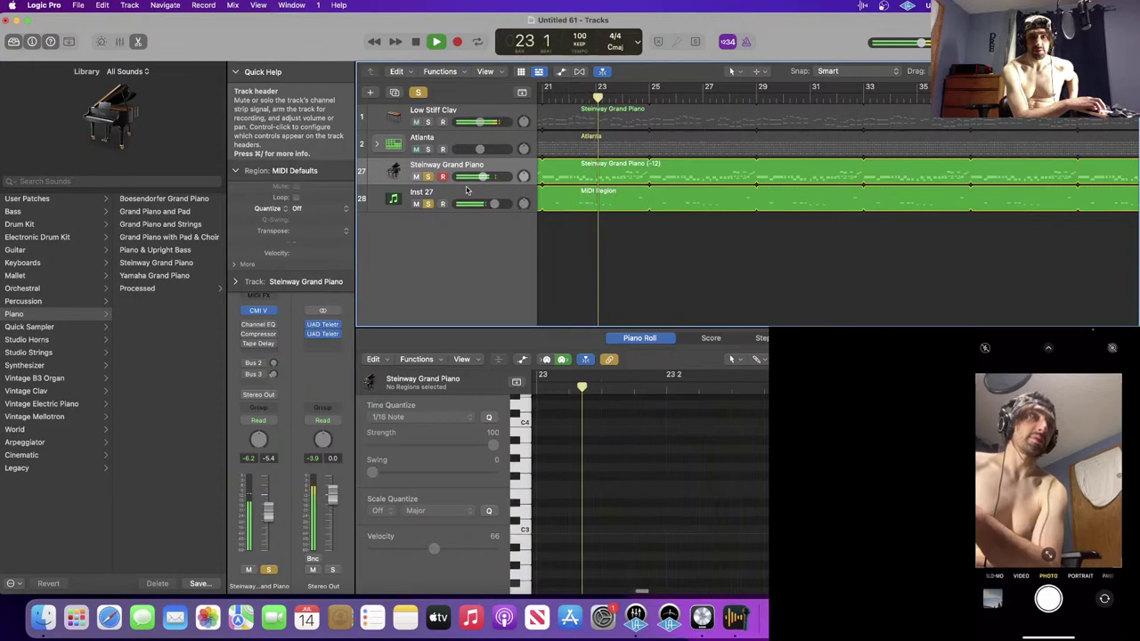
# - Stop playback and examine the notes of the Inst 27 track's MIDI Region in the Piano Roll
pyautogui.press('space')
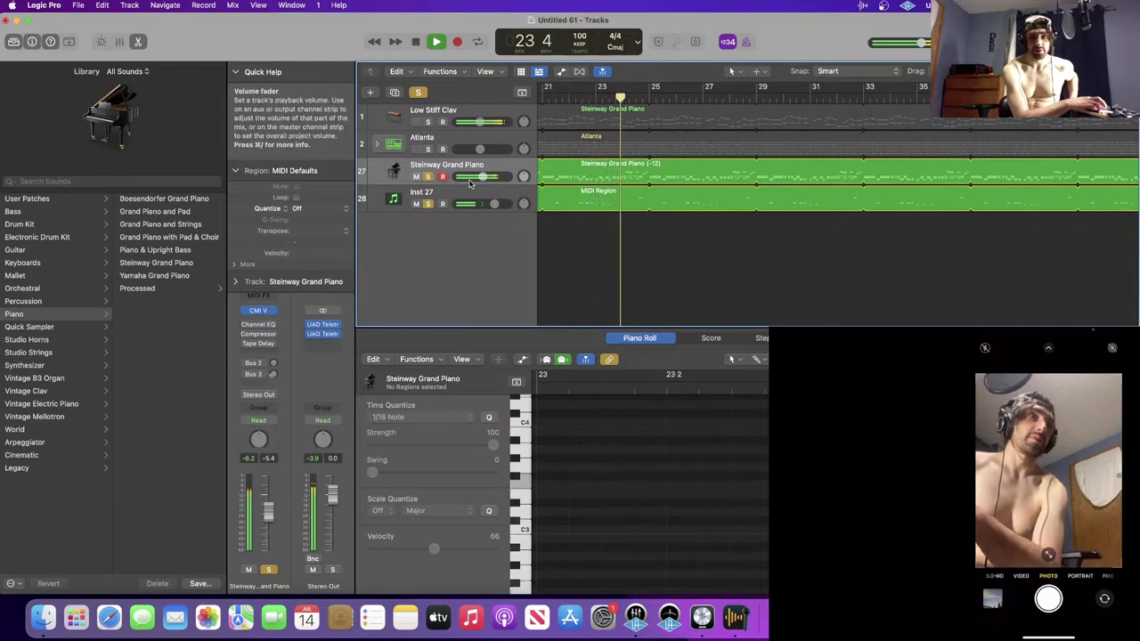
pyautogui.click(586, 203)
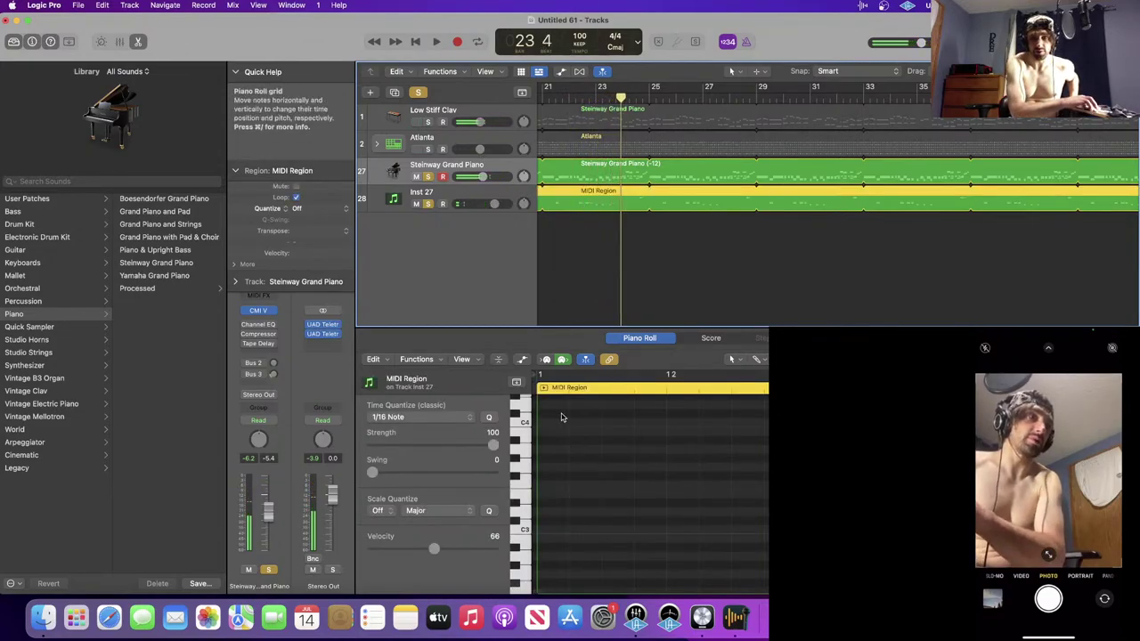
pyautogui.scroll(3, 664, 515)
pyautogui.hscroll(5, 654, 505)
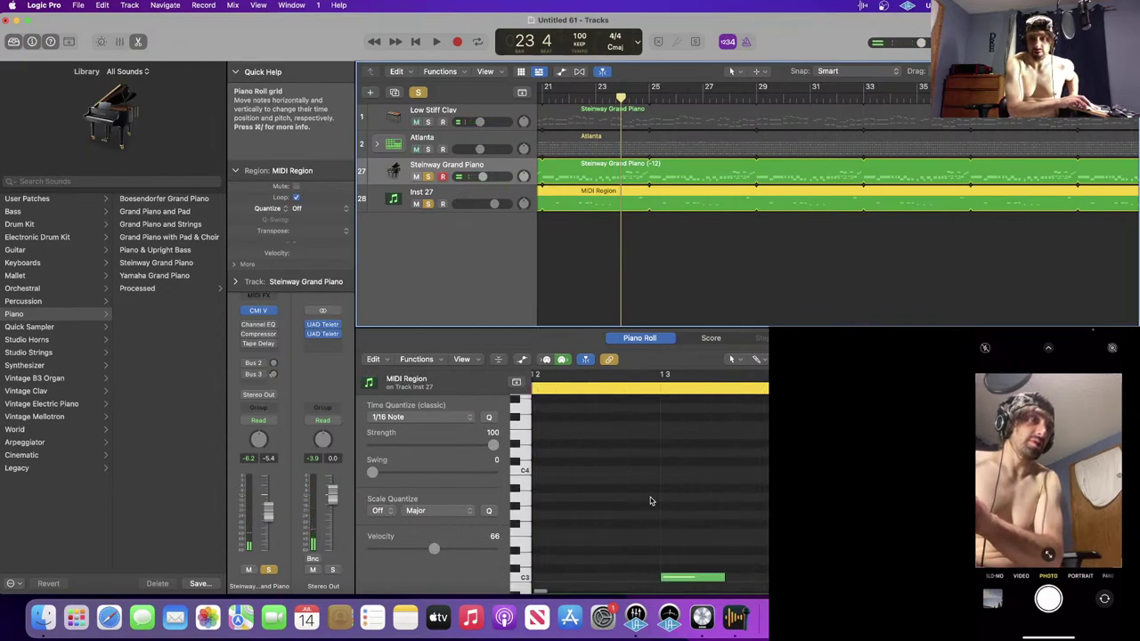
pyautogui.scroll(-4, 643, 496)
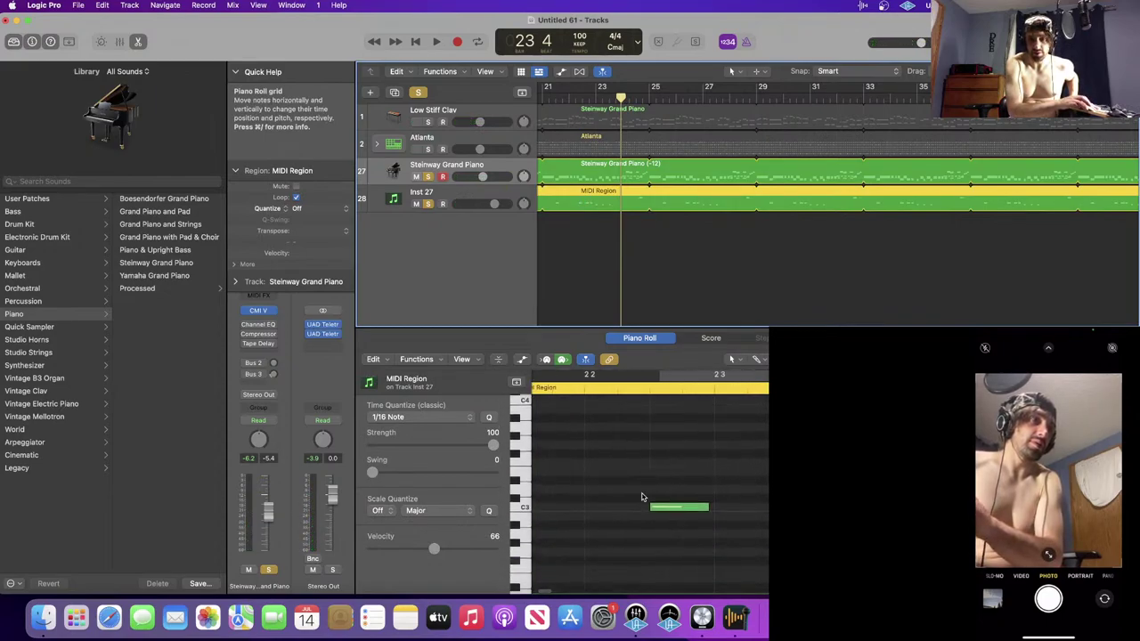
pyautogui.hscroll(-5, 643, 496)
pyautogui.hscroll(5, 643, 496)
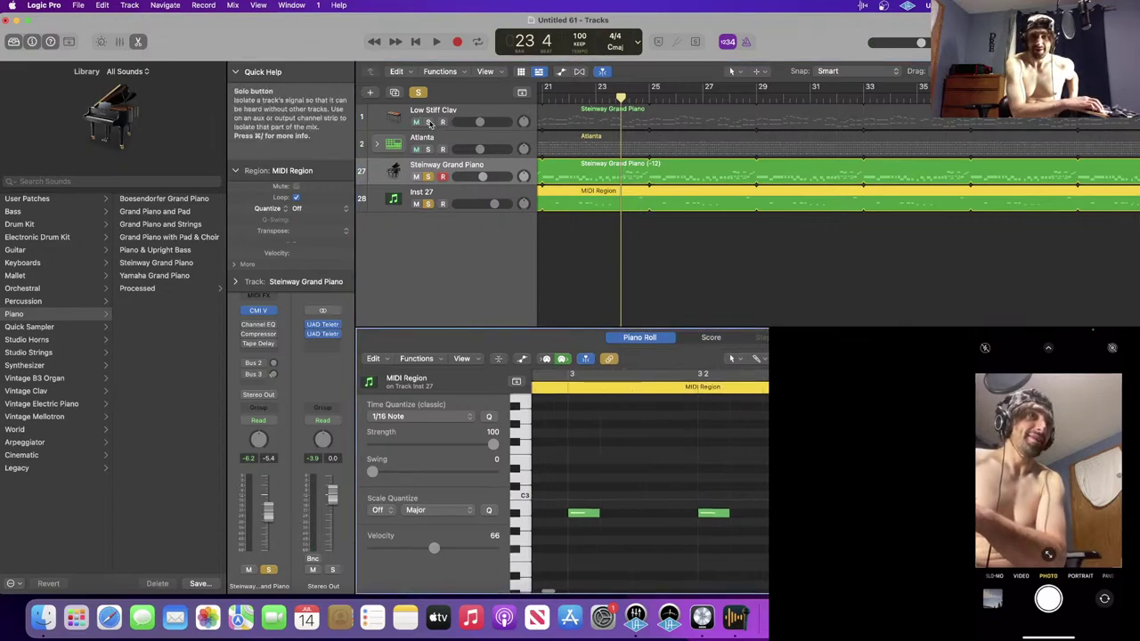
# - Play with Low Stiff Clav also soloed and lower the Steinway Grand Piano track's volume to -15.2 dB
pyautogui.press('space')
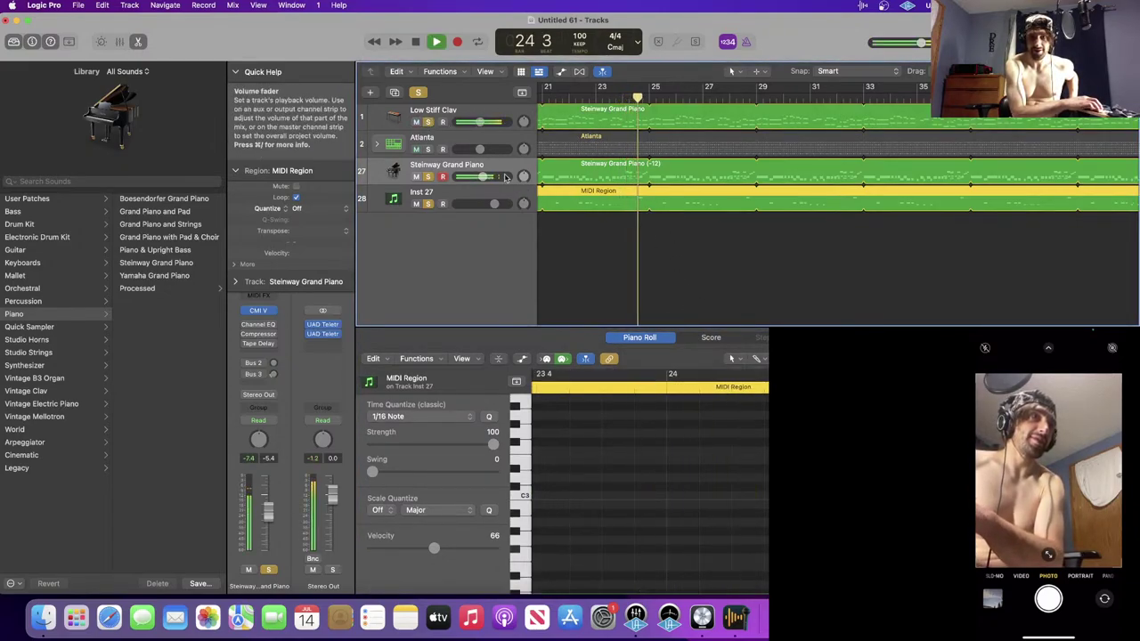
pyautogui.moveTo(482, 176); pyautogui.dragTo(471, 177)
pyautogui.press('space')
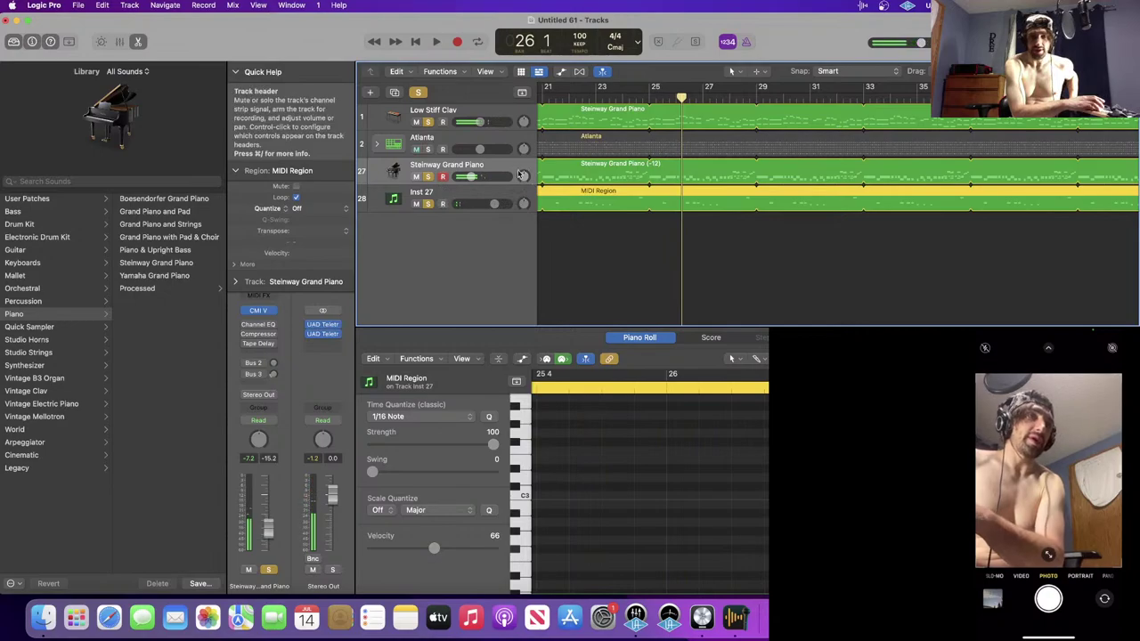
# - Replace CMI V on the Steinway Grand Piano track with Alchemy and load the 80s Air Pad preset from the Pads category
pyautogui.click(271, 311)
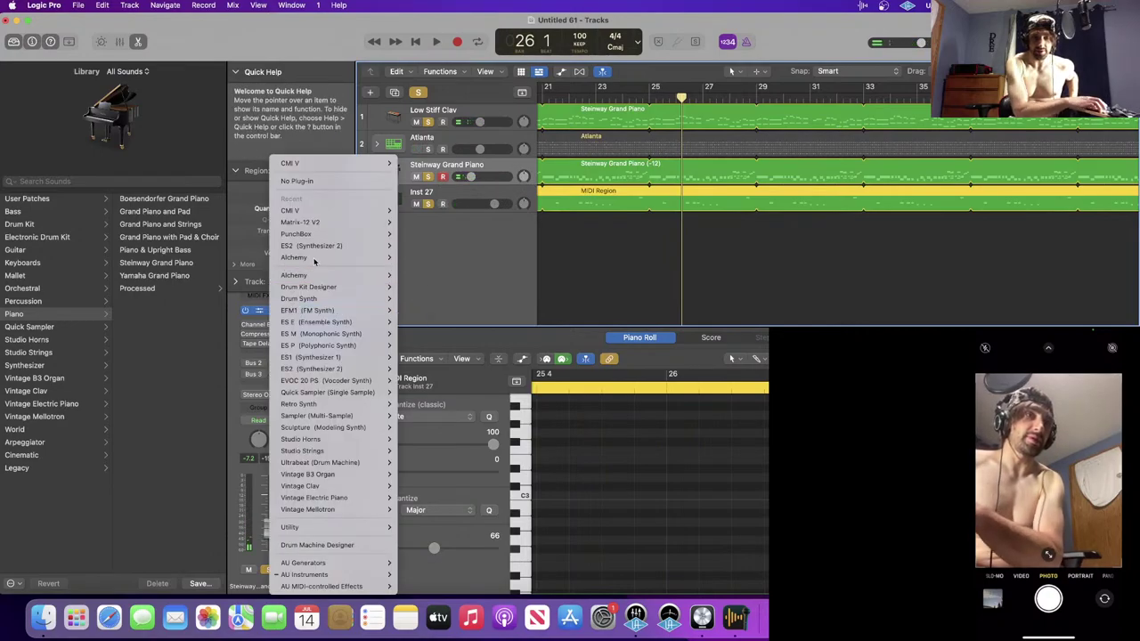
pyautogui.moveTo(352, 261)
pyautogui.click(408, 258)
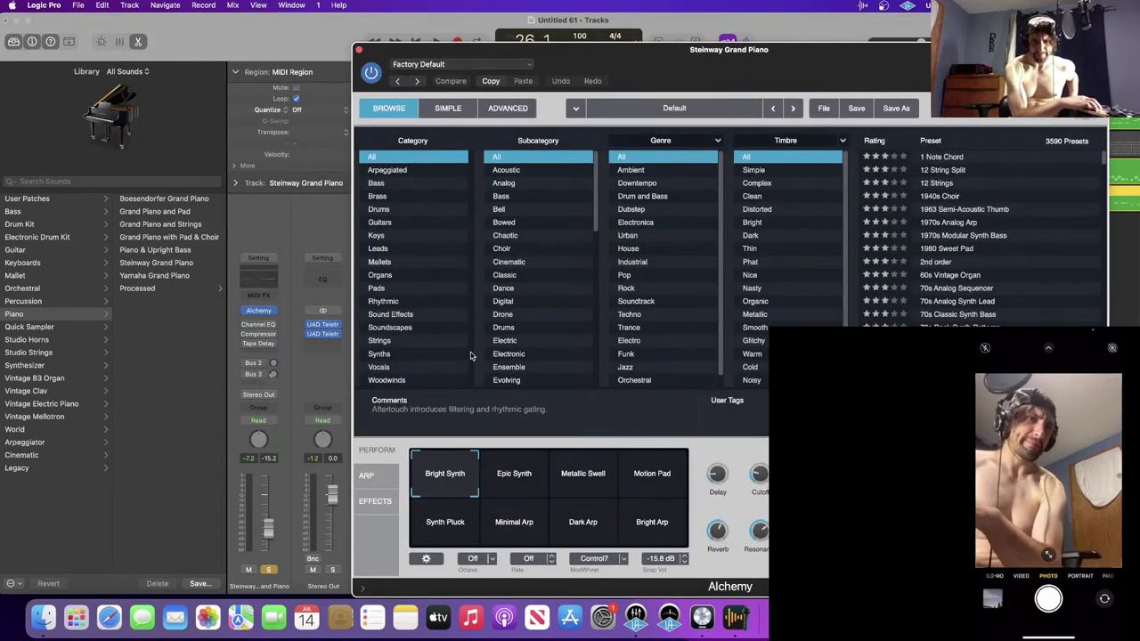
pyautogui.click(383, 287)
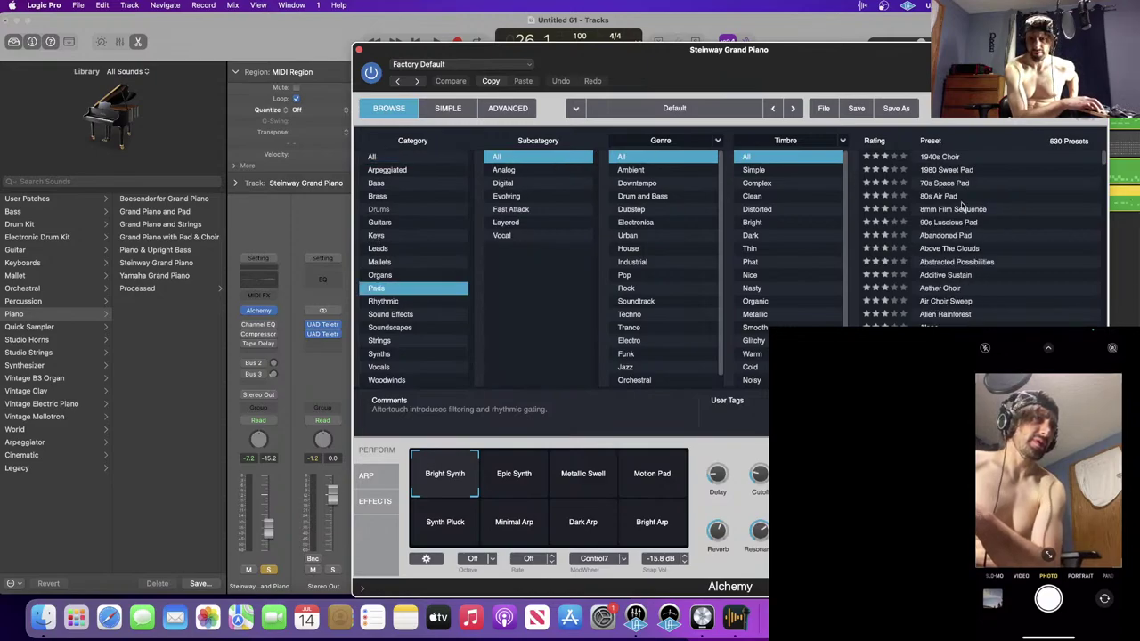
pyautogui.click(939, 198)
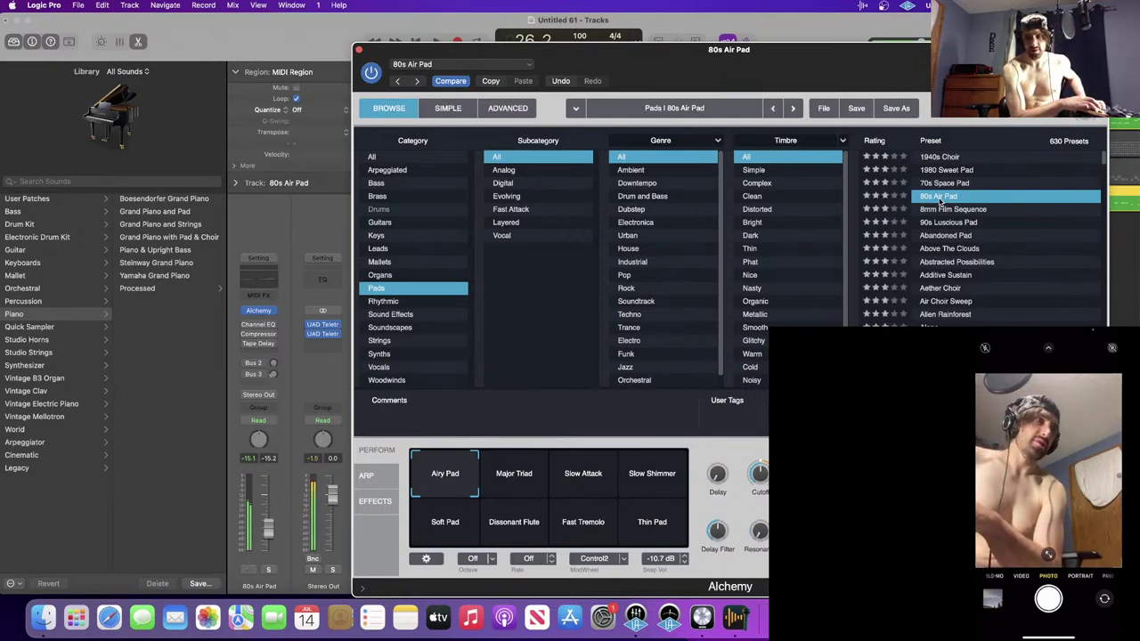
# - Leave only the 80s Air Pad track soloed, unsoloing Inst 27 and Low Stiff Clav, and play it with the full Alchemy window in view
pyautogui.press('s')
pyautogui.press('space')
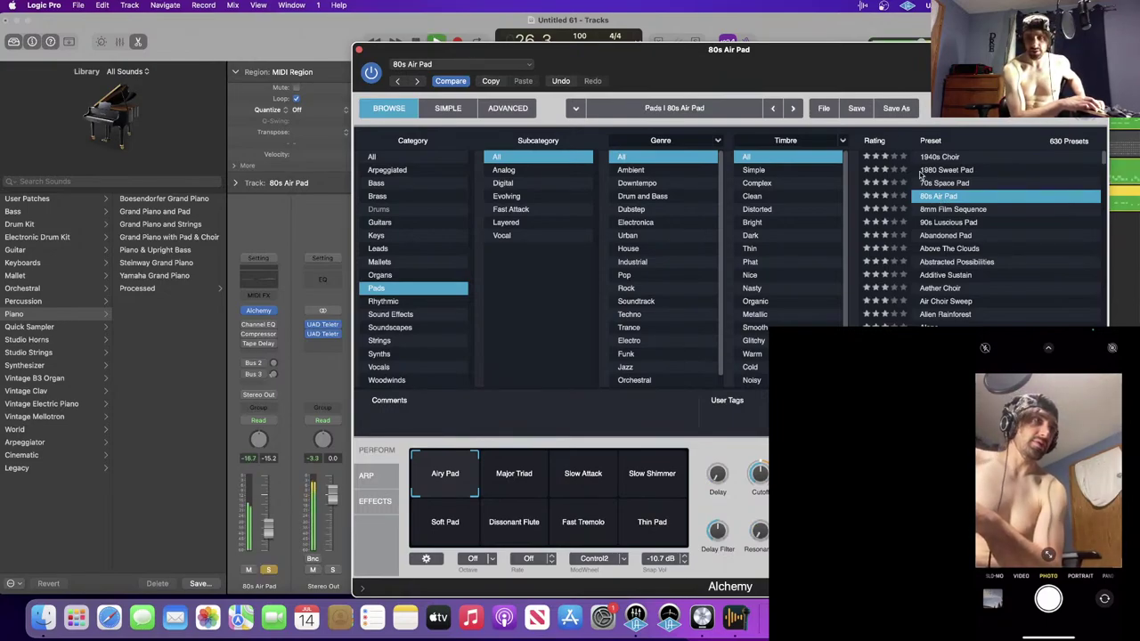
pyautogui.moveTo(621, 49); pyautogui.dragTo(455, 414)
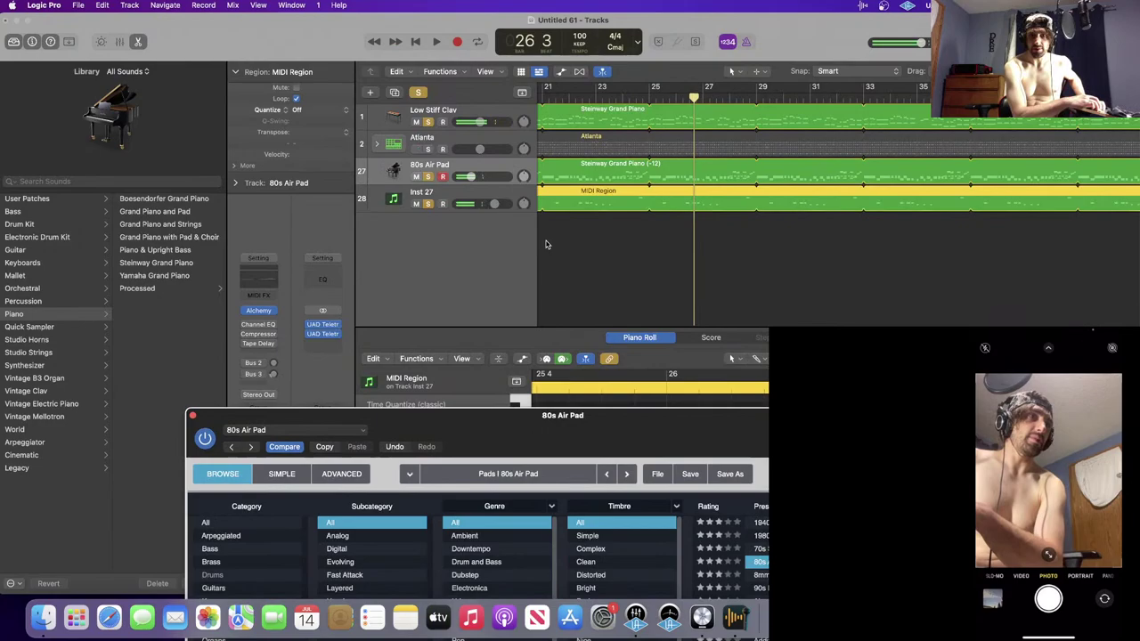
pyautogui.click(428, 204)
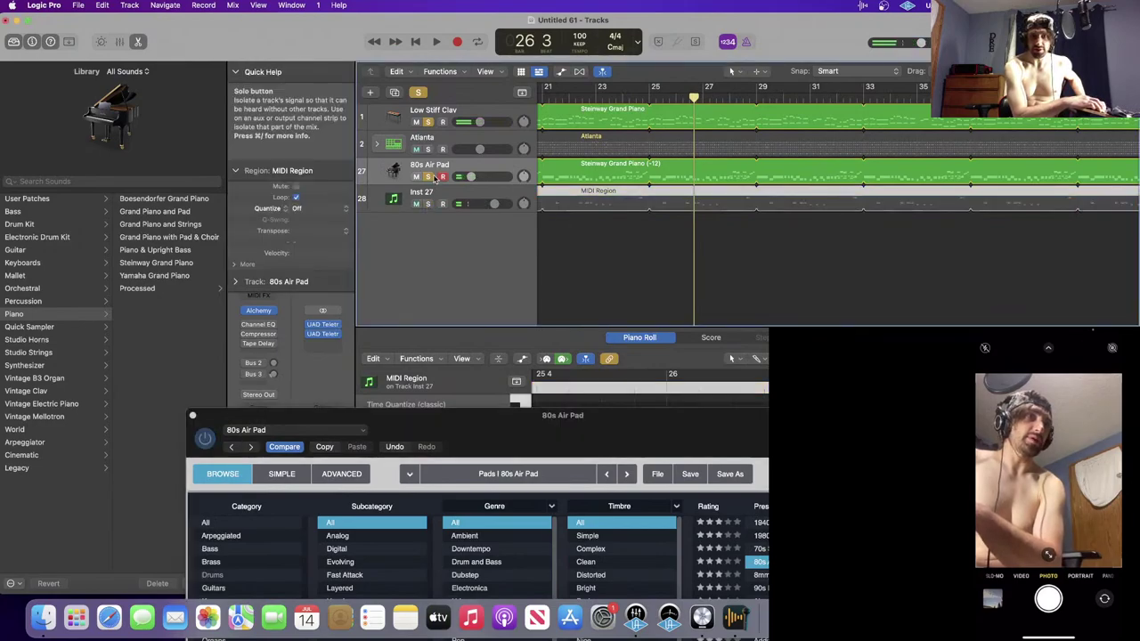
pyautogui.click(429, 122)
pyautogui.press('space')
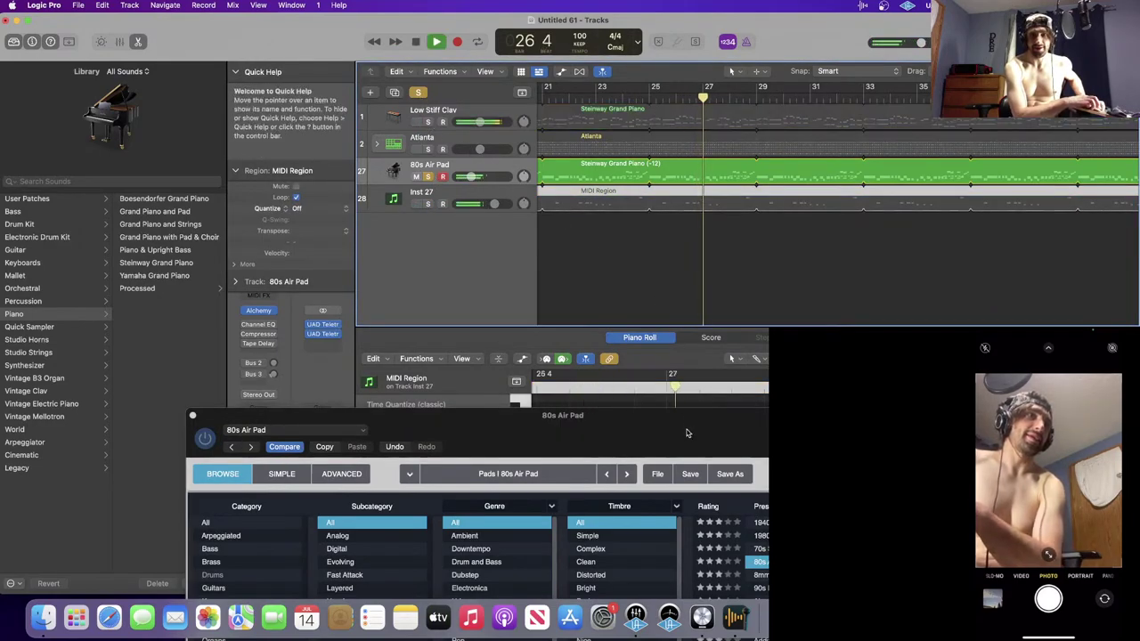
pyautogui.moveTo(686, 432); pyautogui.dragTo(746, 38)
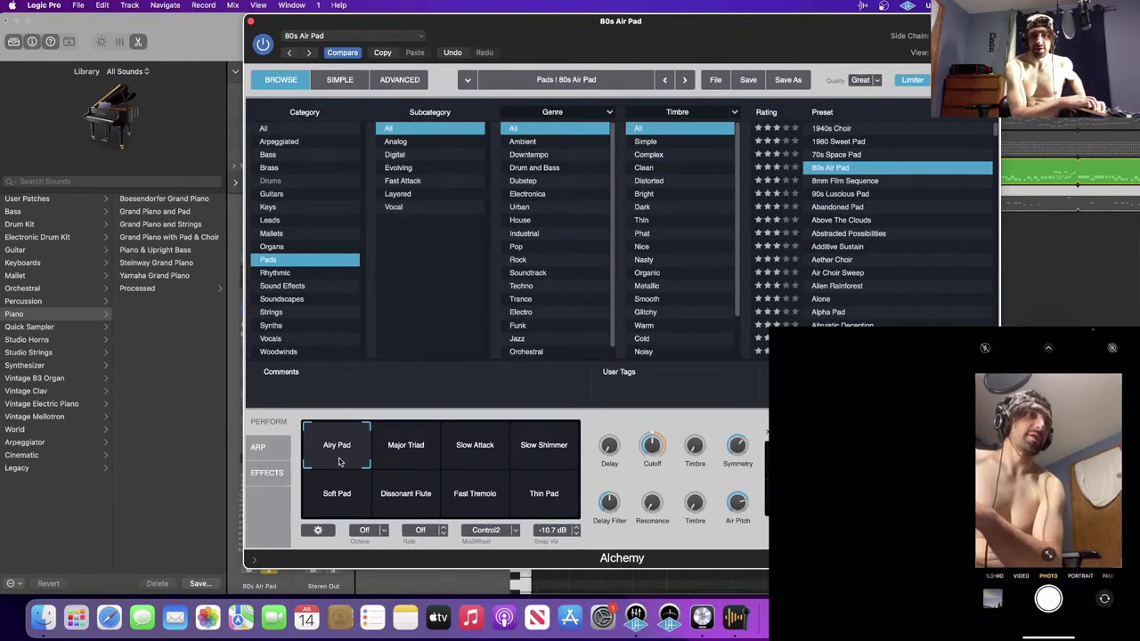
# - Turn off looping for the Steinway Grand Piano region on the 80s Air Pad track and show Quick Help
pyautogui.moveTo(339, 461)
pyautogui.mouseDown()
pyautogui.moveTo(470, 460)
pyautogui.moveTo(392, 454)
pyautogui.moveTo(539, 520)
pyautogui.moveTo(420, 506)
pyautogui.moveTo(402, 448)
pyautogui.moveTo(348, 442)
pyautogui.mouseUp()
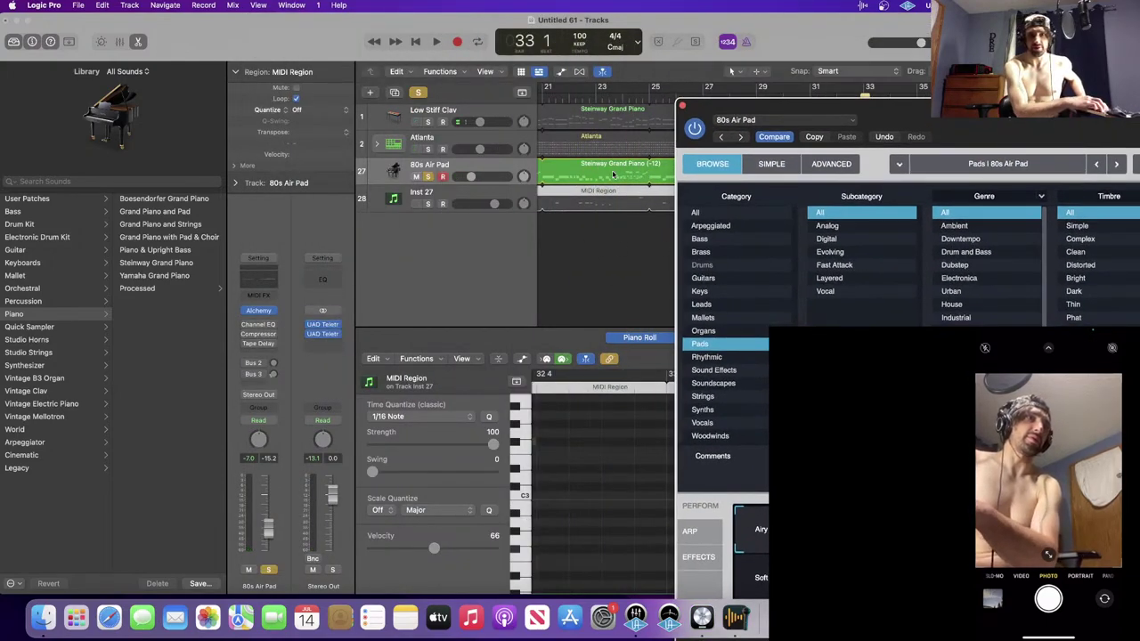
pyautogui.hscroll(-10, 655, 199)
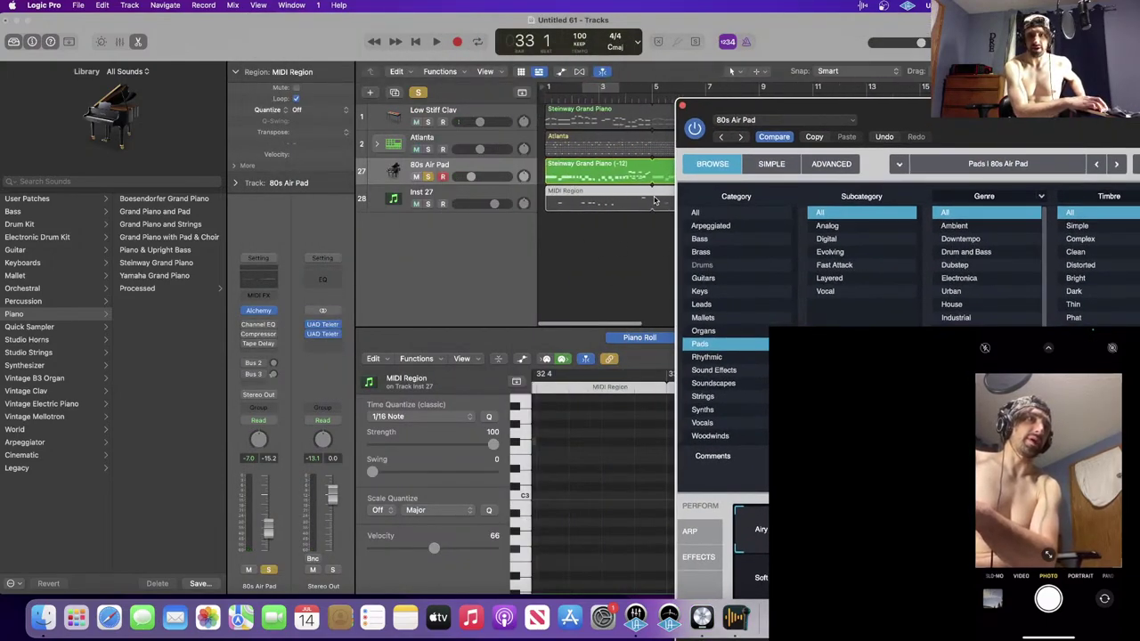
pyautogui.click(655, 164)
pyautogui.hotkey('shift', '/')
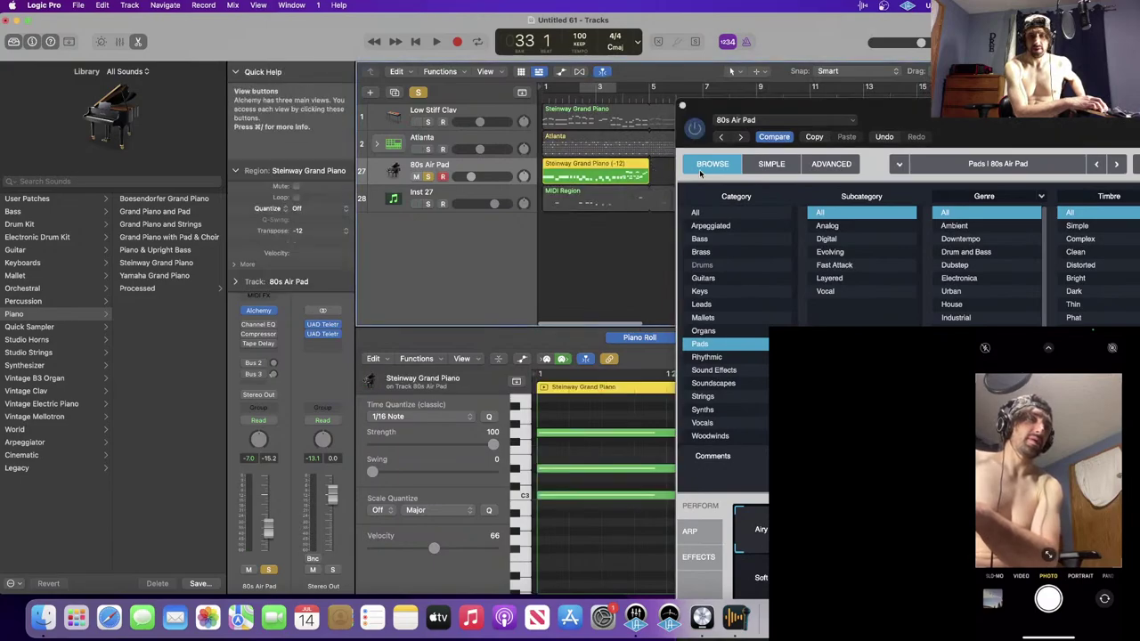
# - Set the 80s Air Pad track to Latch and record movement within Alchemy's Airy Pad transform square as automation from bar 1
pyautogui.click(258, 420)
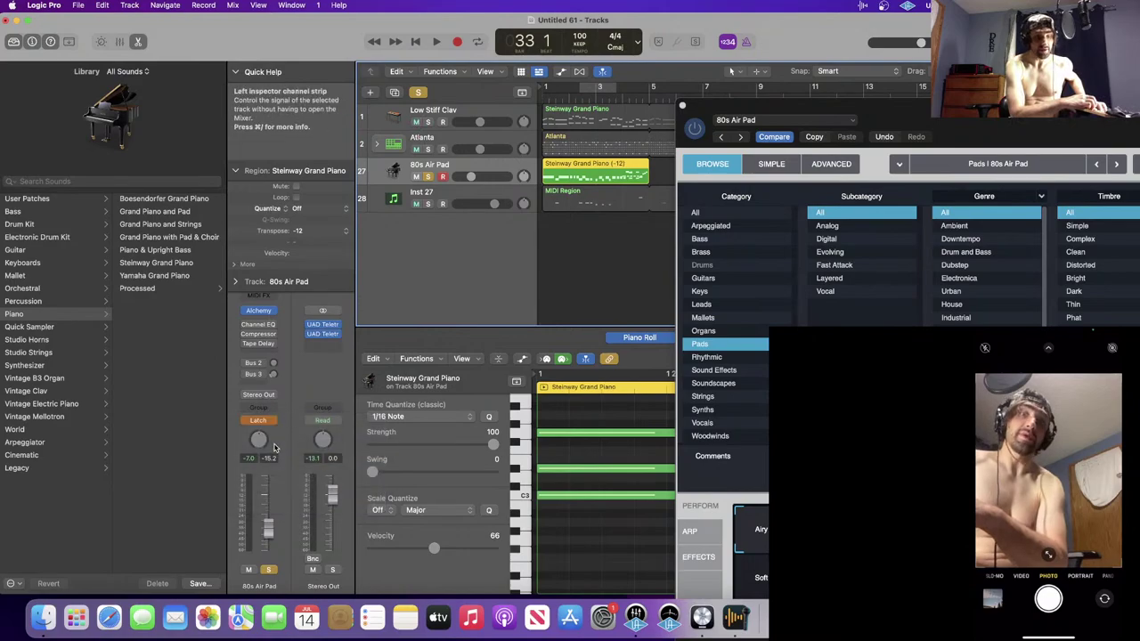
pyautogui.click(268, 447)
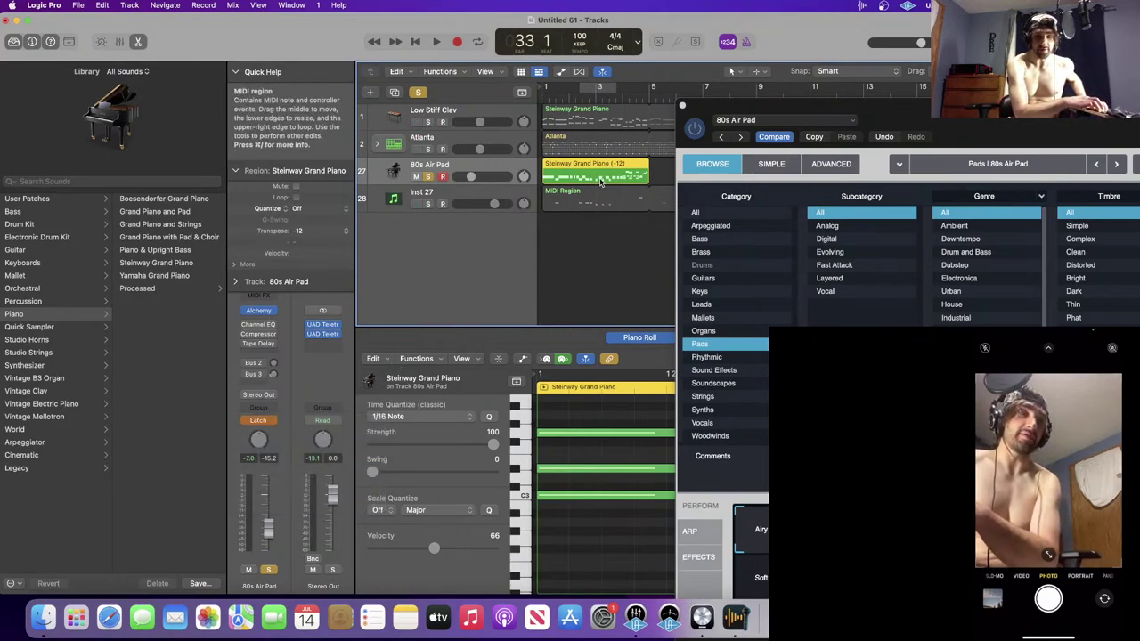
pyautogui.press('Return')
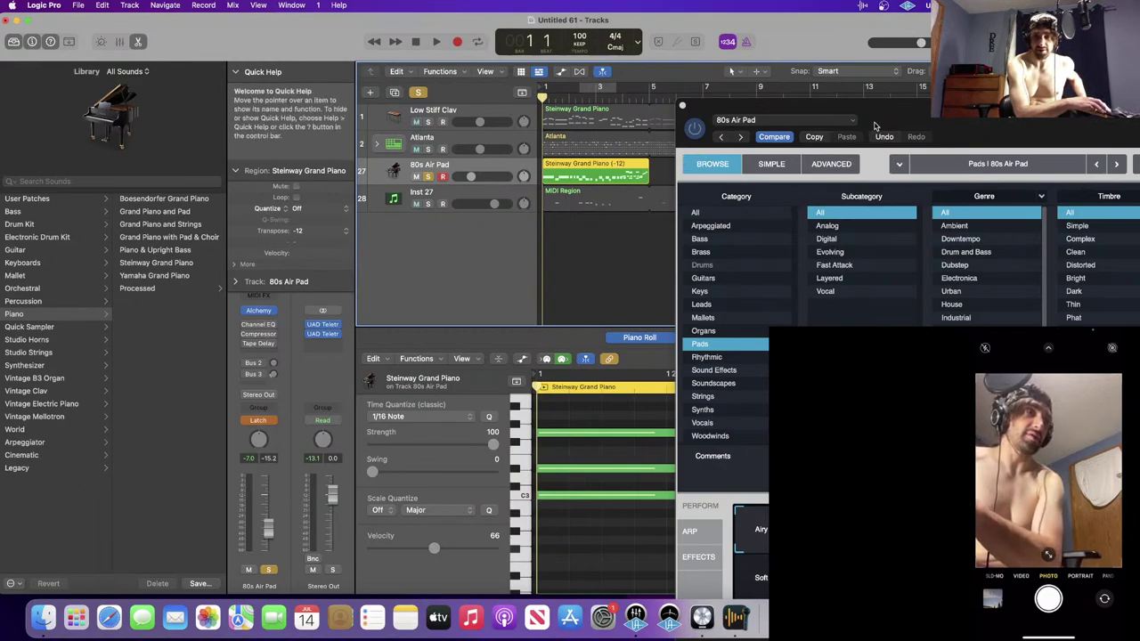
pyautogui.moveTo(879, 107); pyautogui.dragTo(719, 24)
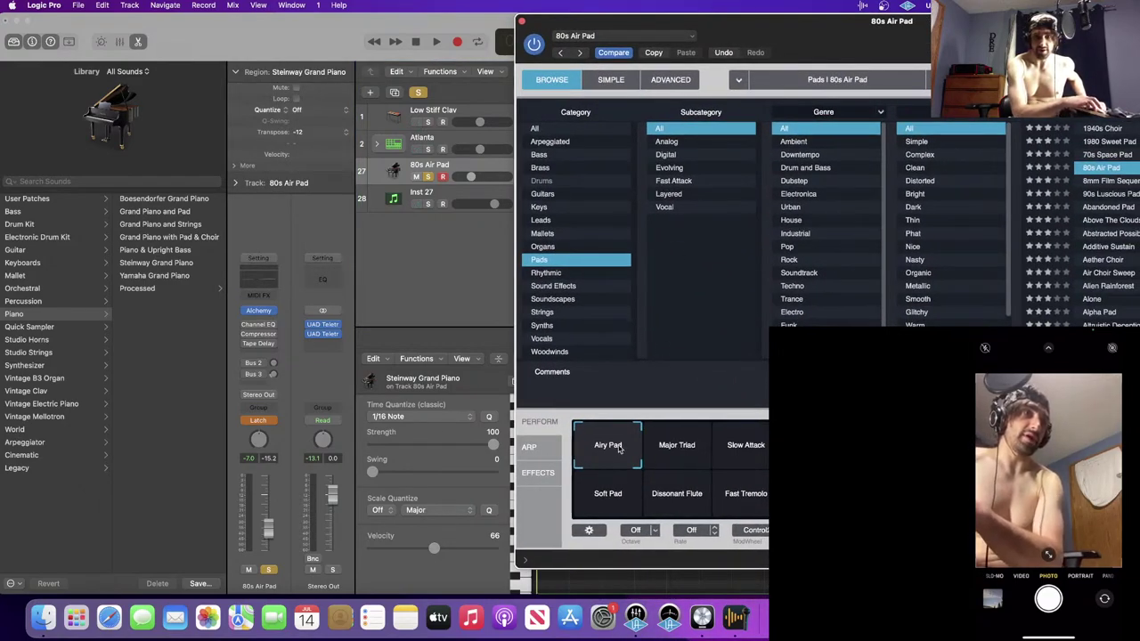
pyautogui.press('space')
pyautogui.moveTo(616, 462)
pyautogui.mouseDown()
pyautogui.moveTo(633, 500)
pyautogui.moveTo(684, 508)
pyautogui.moveTo(643, 499)
pyautogui.moveTo(617, 450)
pyautogui.moveTo(753, 445)
pyautogui.moveTo(758, 474)
pyautogui.moveTo(607, 443)
pyautogui.mouseUp()
pyautogui.press('space')
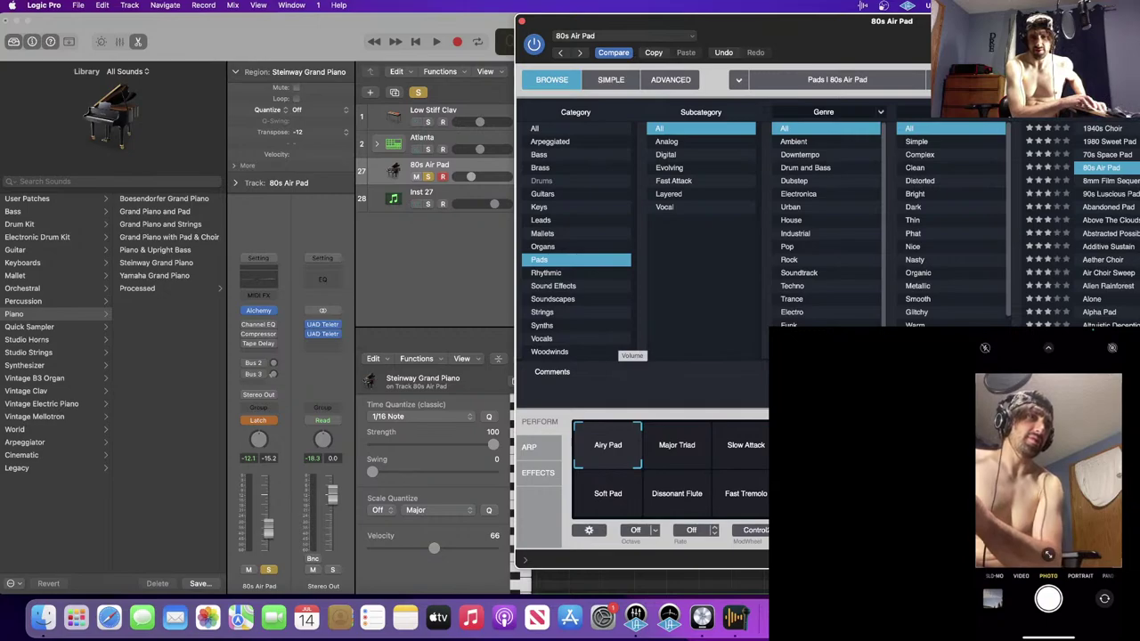
# - Close Alchemy, delete all automation on the 80s Air Pad track and set its automation mode to Read
pyautogui.press('super+w')
pyautogui.press('space')
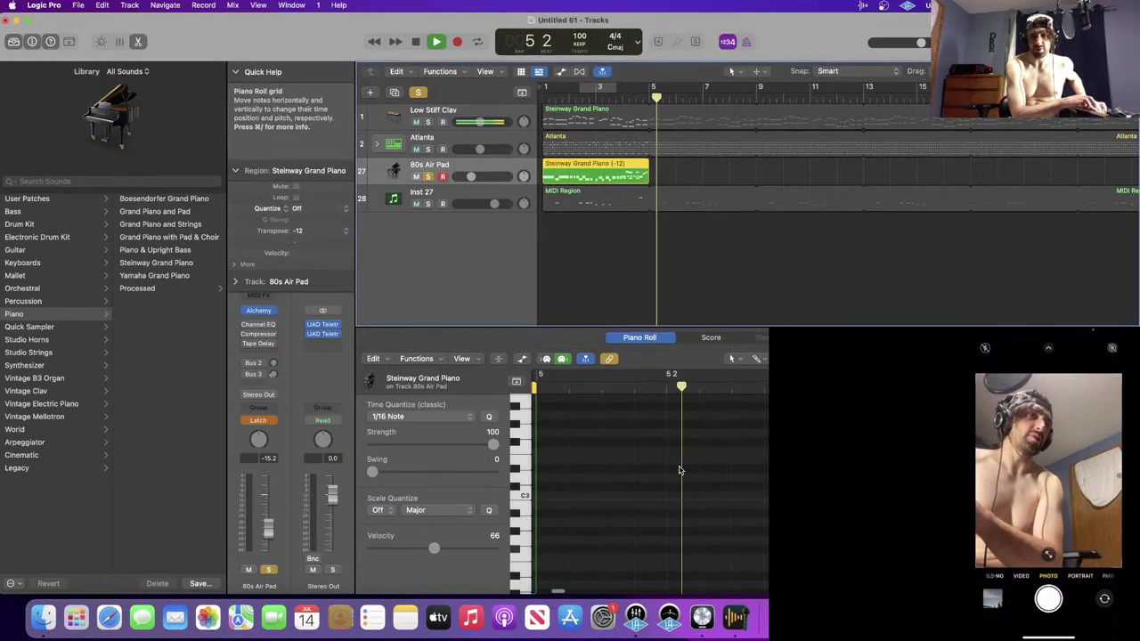
pyautogui.press('space')
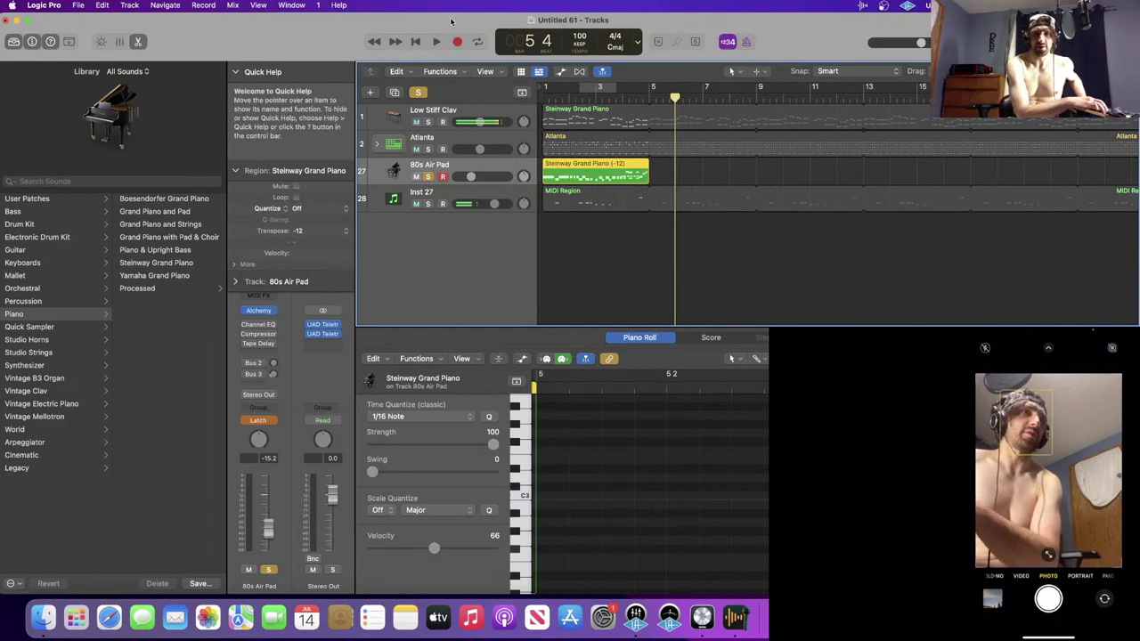
pyautogui.click(236, 5)
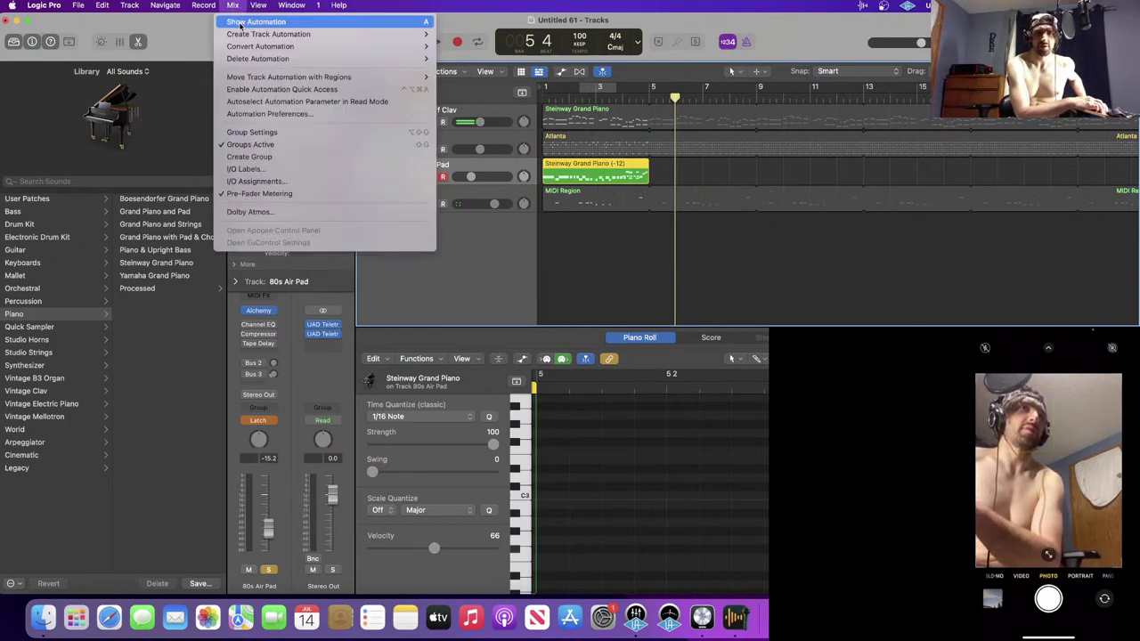
pyautogui.moveTo(293, 59)
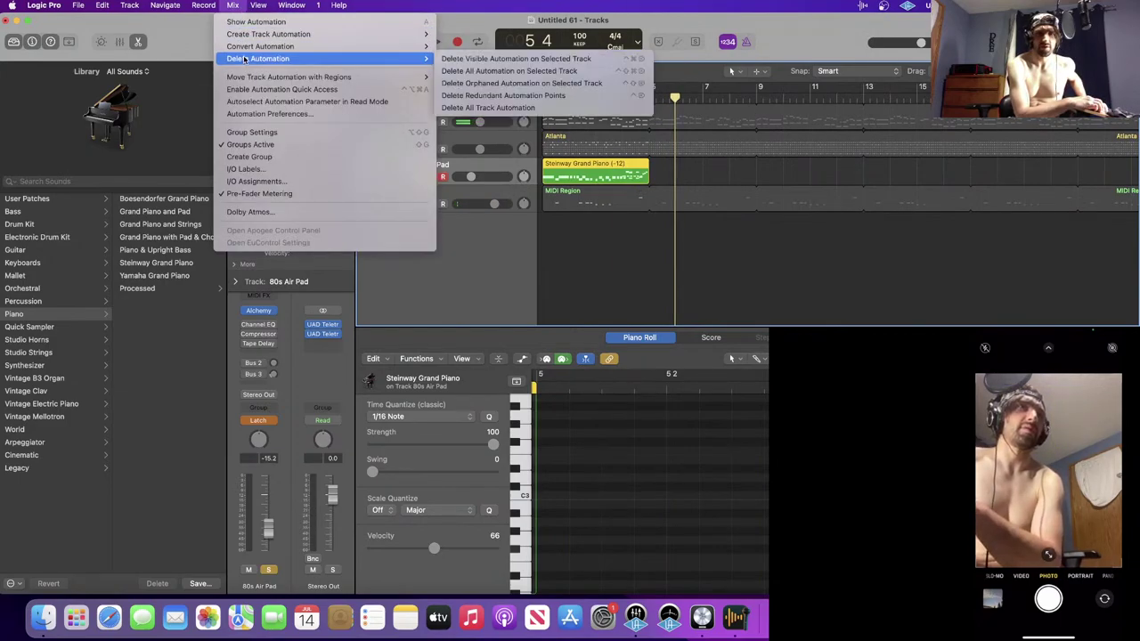
pyautogui.click(510, 71)
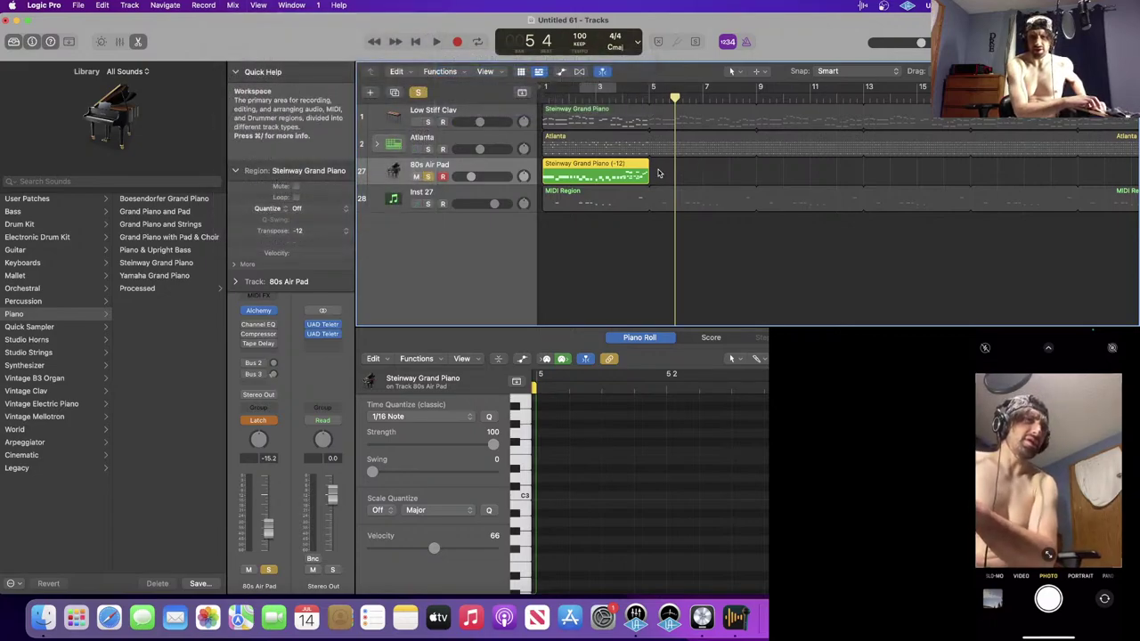
pyautogui.click(260, 421)
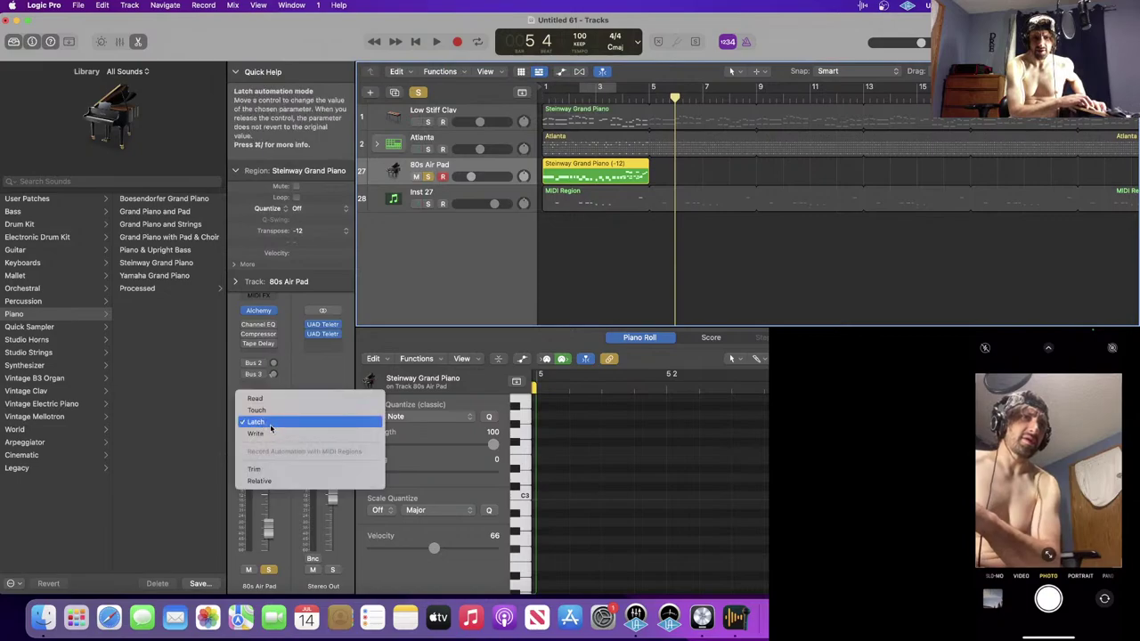
pyautogui.click(272, 399)
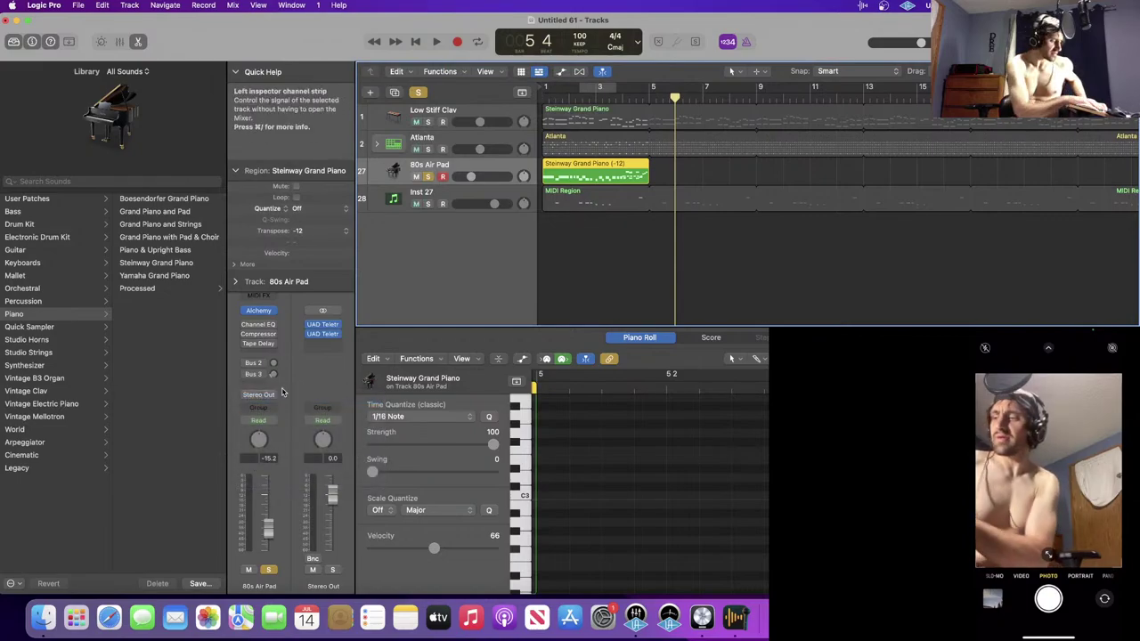
# - Return to bar 1, set the 80s Air Pad track's automation mode to Latch and cycle bars 1 to 5
pyautogui.press('Return')
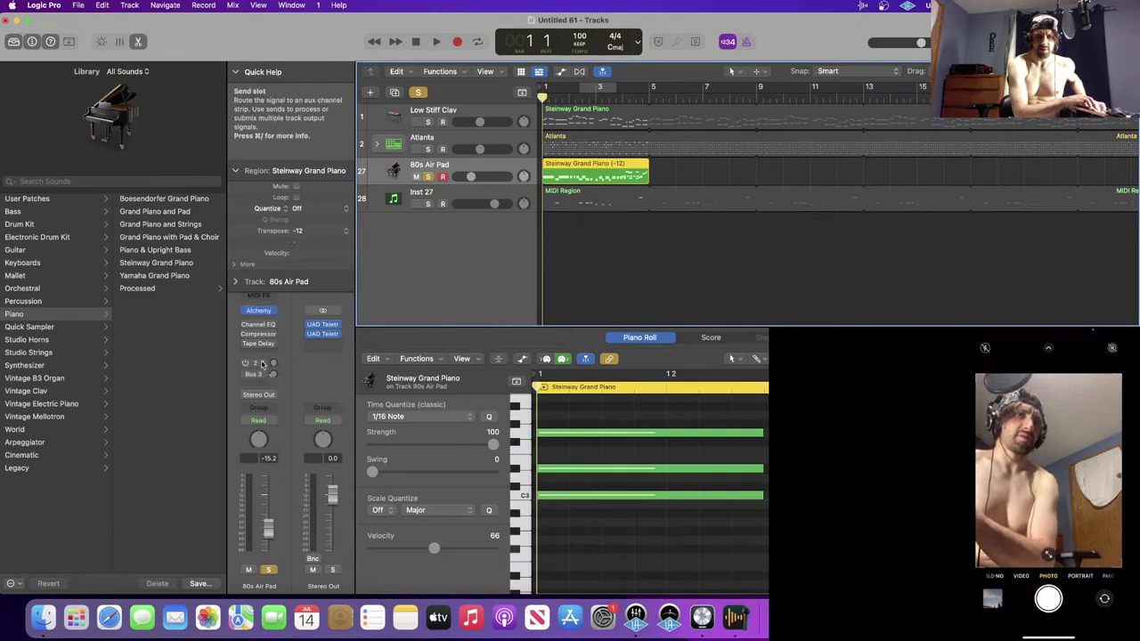
pyautogui.click(261, 420)
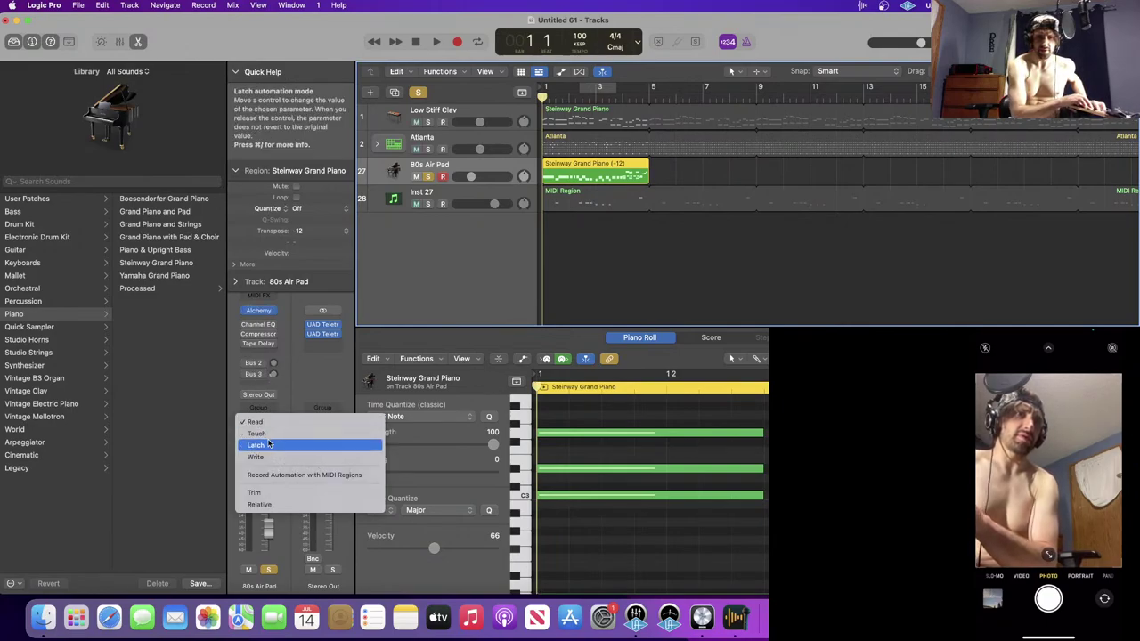
pyautogui.click(267, 445)
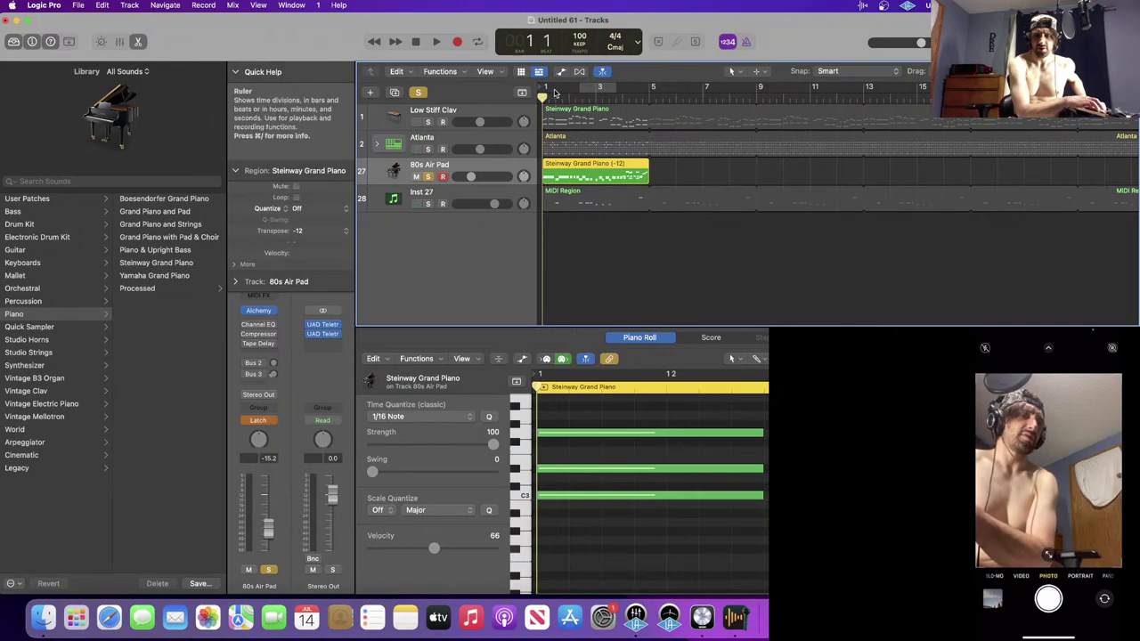
pyautogui.moveTo(550, 91); pyautogui.dragTo(653, 89)
# - Play the cycle with Alchemy open and record a transform pad sweep through Soft Pad, Dissonant Flute, Fast Tremolo and Slow Attack
pyautogui.press('space')
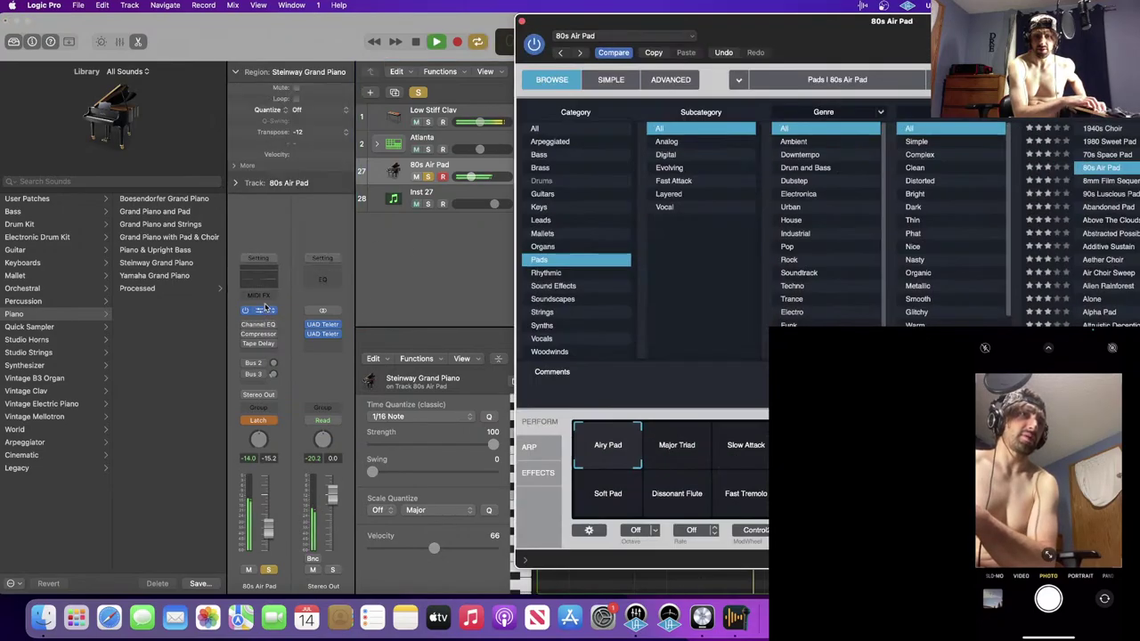
pyautogui.click(258, 310)
pyautogui.click(620, 498)
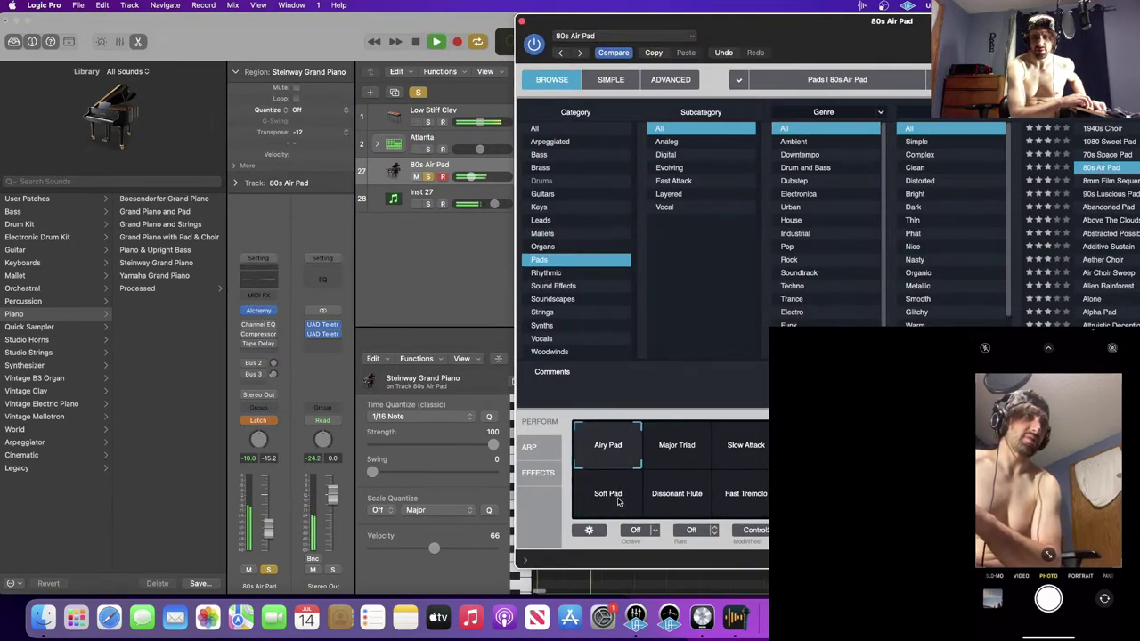
pyautogui.moveTo(620, 500); pyautogui.dragTo(755, 503)
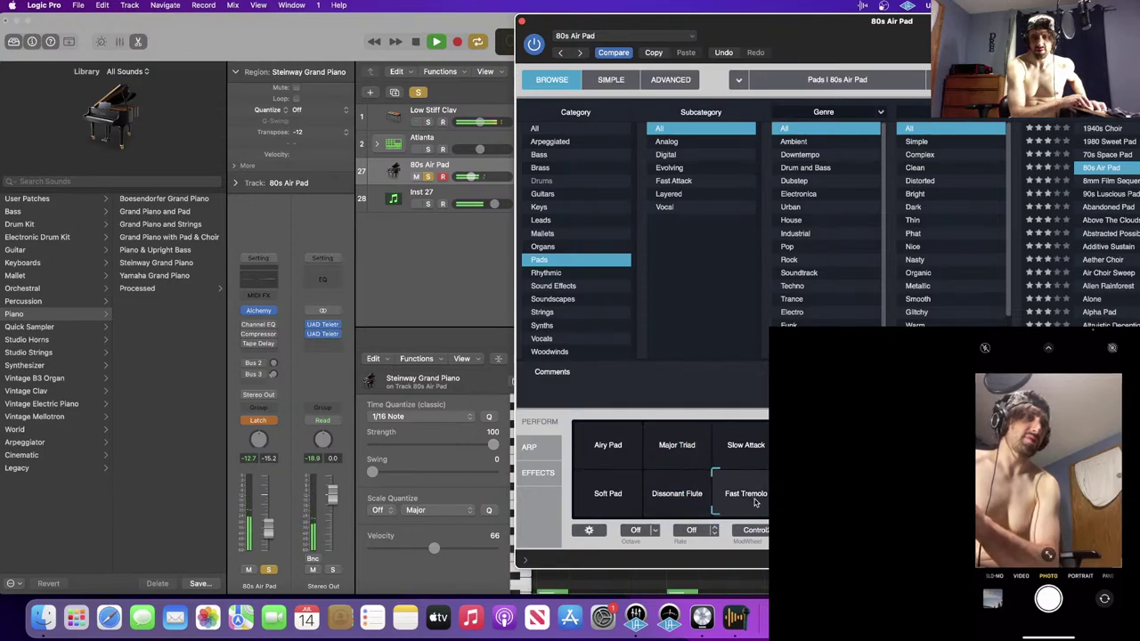
pyautogui.moveTo(692, 488); pyautogui.dragTo(776, 445)
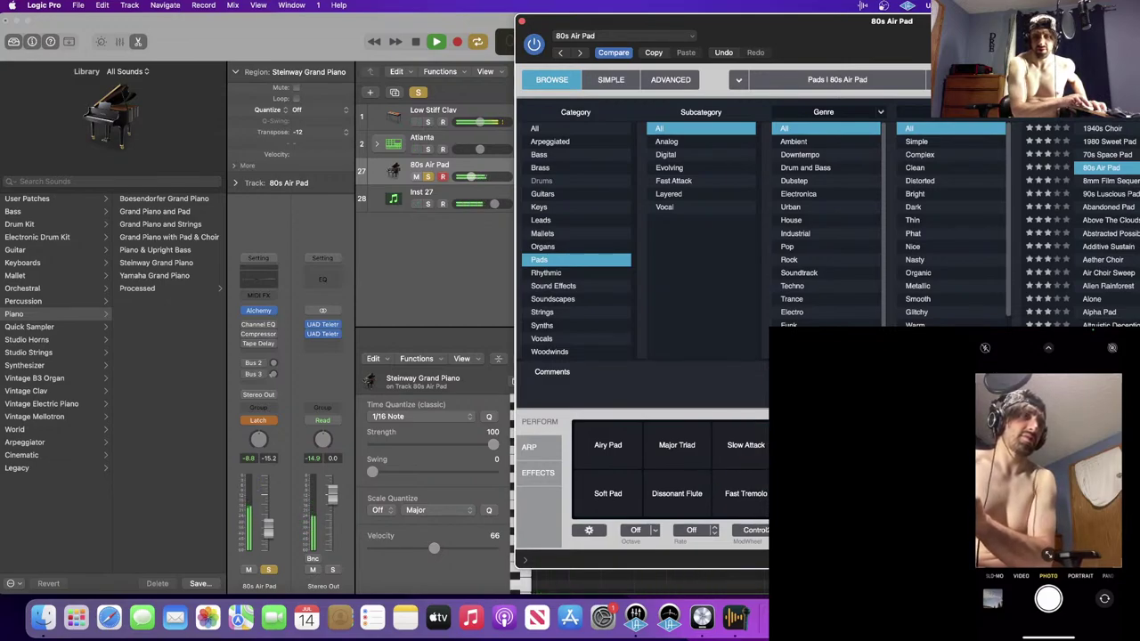
pyautogui.press('space')
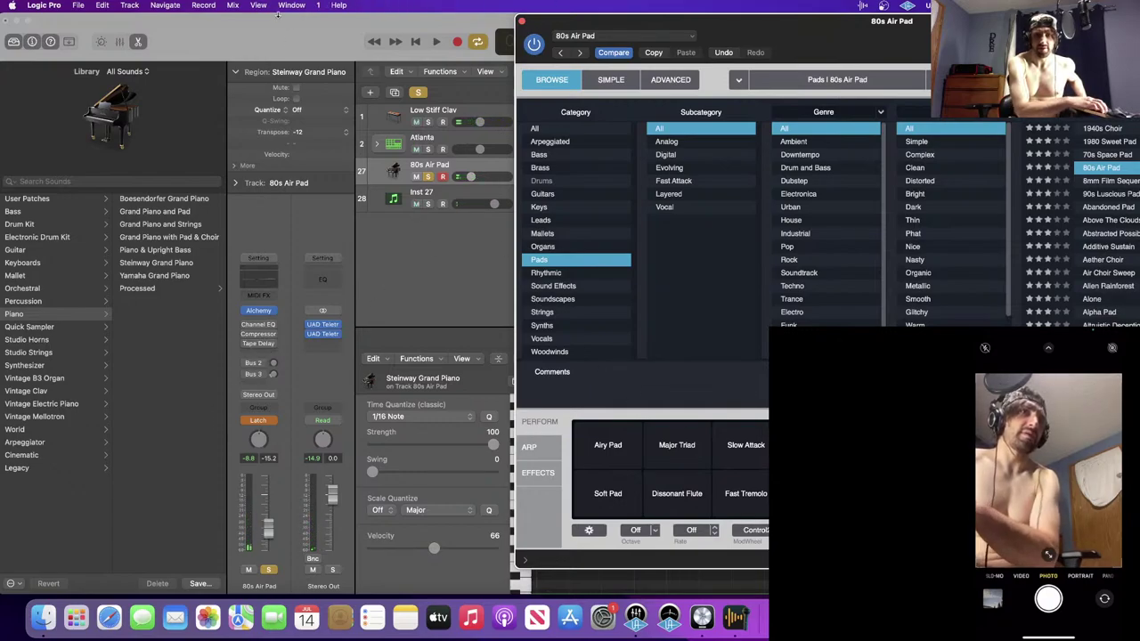
# - Delete all of the 80s Air Pad track's recorded automation and put the track in Read mode
pyautogui.click(231, 6)
pyautogui.moveTo(356, 59)
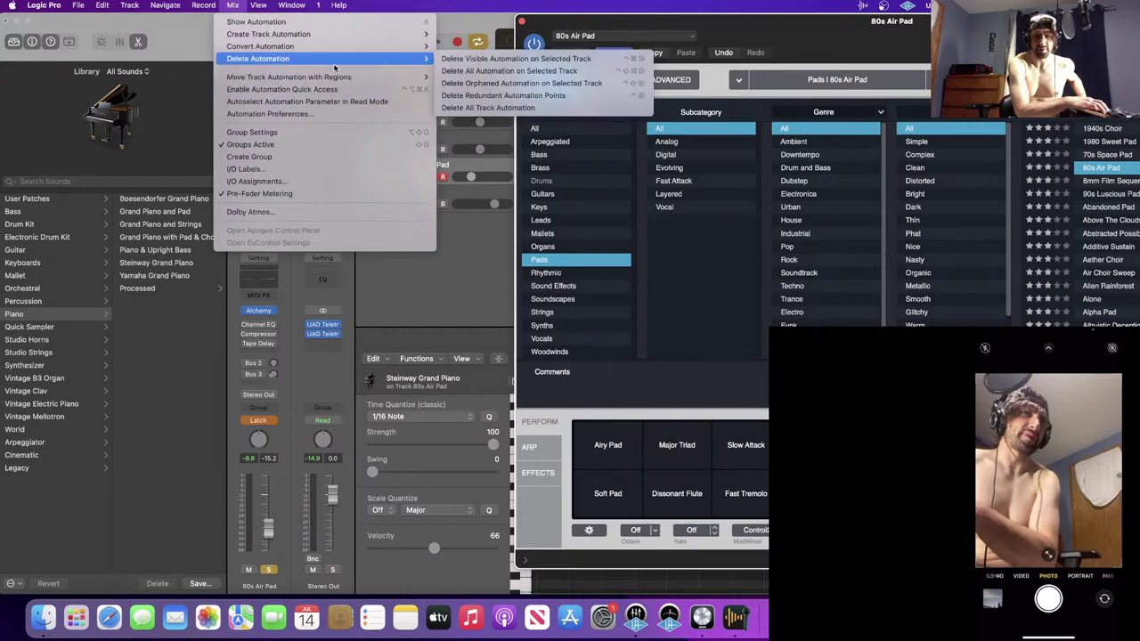
pyautogui.click(466, 70)
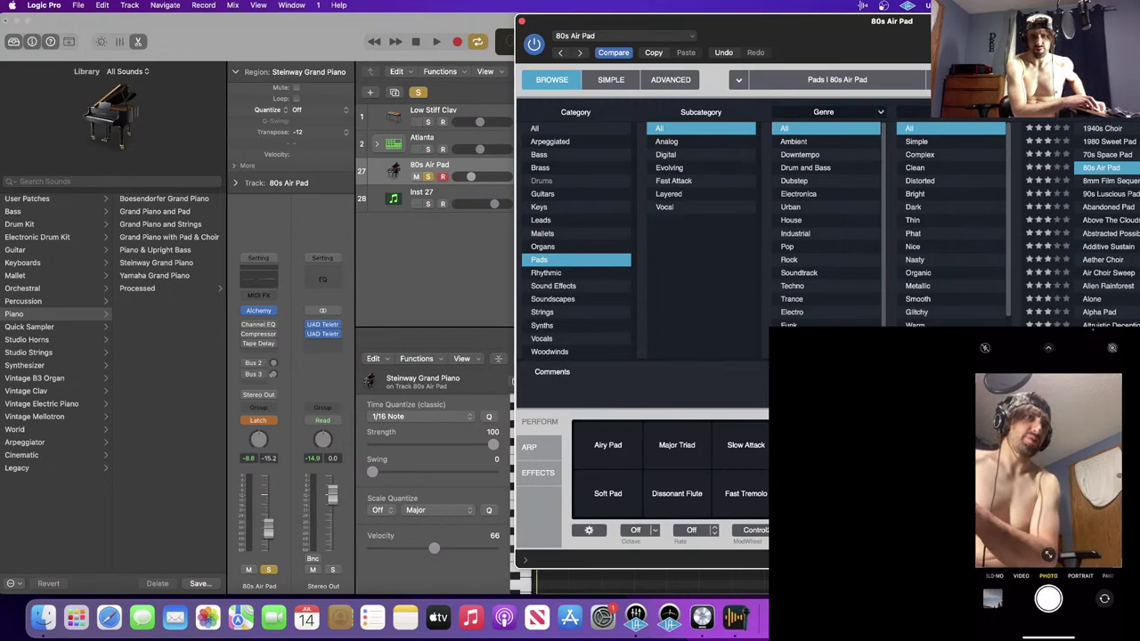
pyautogui.click(264, 424)
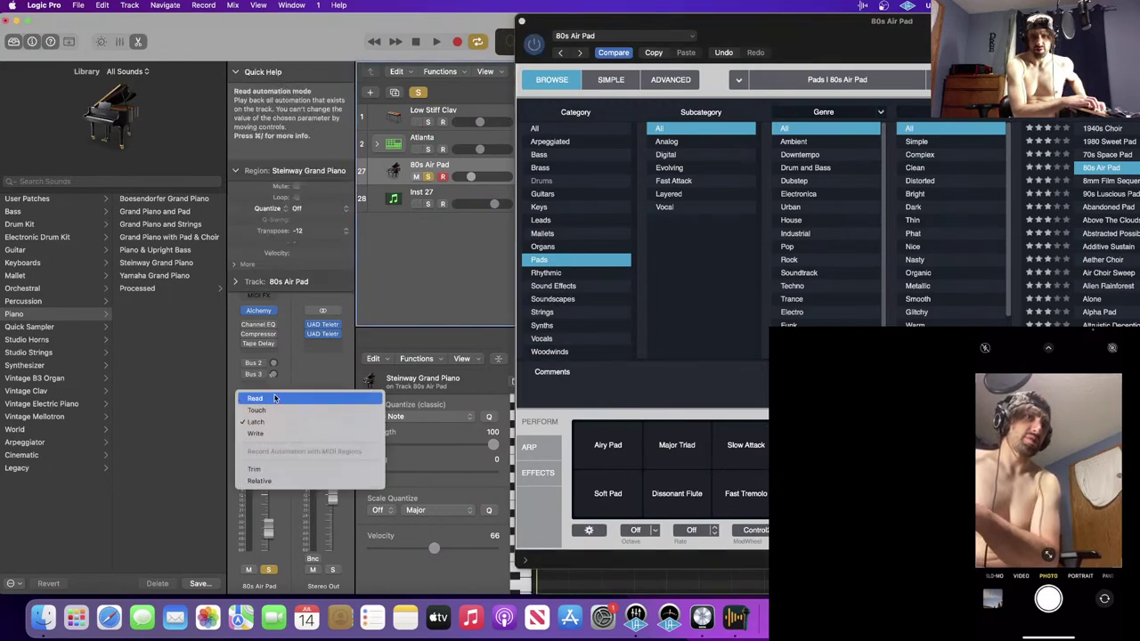
pyautogui.click(258, 400)
# - Reset Alchemy's transform pad to Airy Pad, put the track in Latch mode and record a new automation pass over the cycle
pyautogui.click(614, 441)
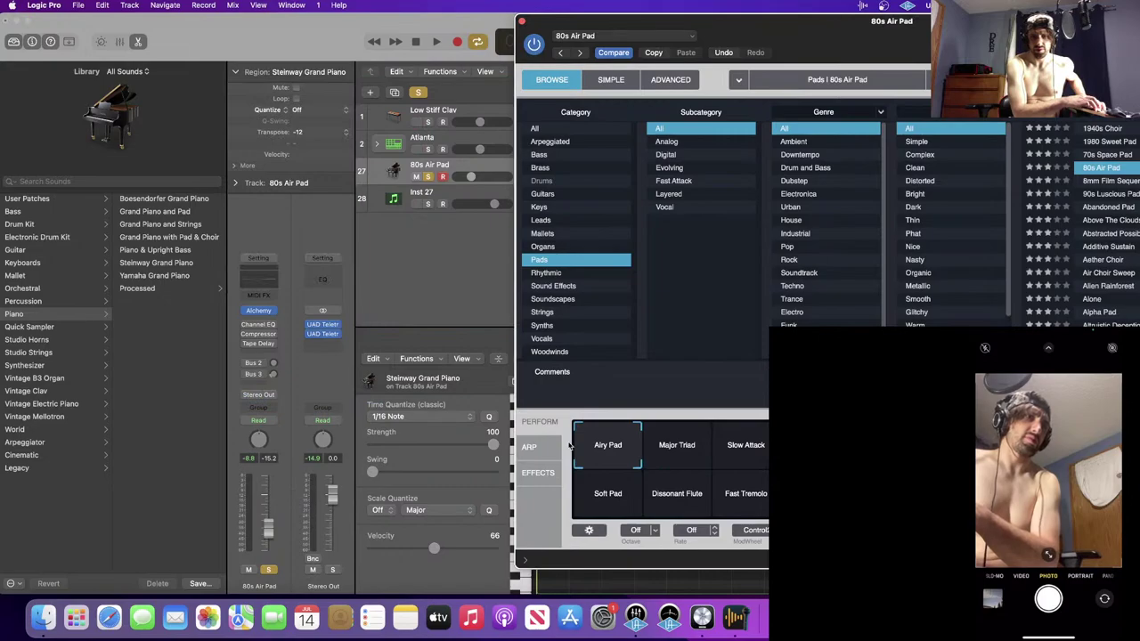
pyautogui.click(255, 421)
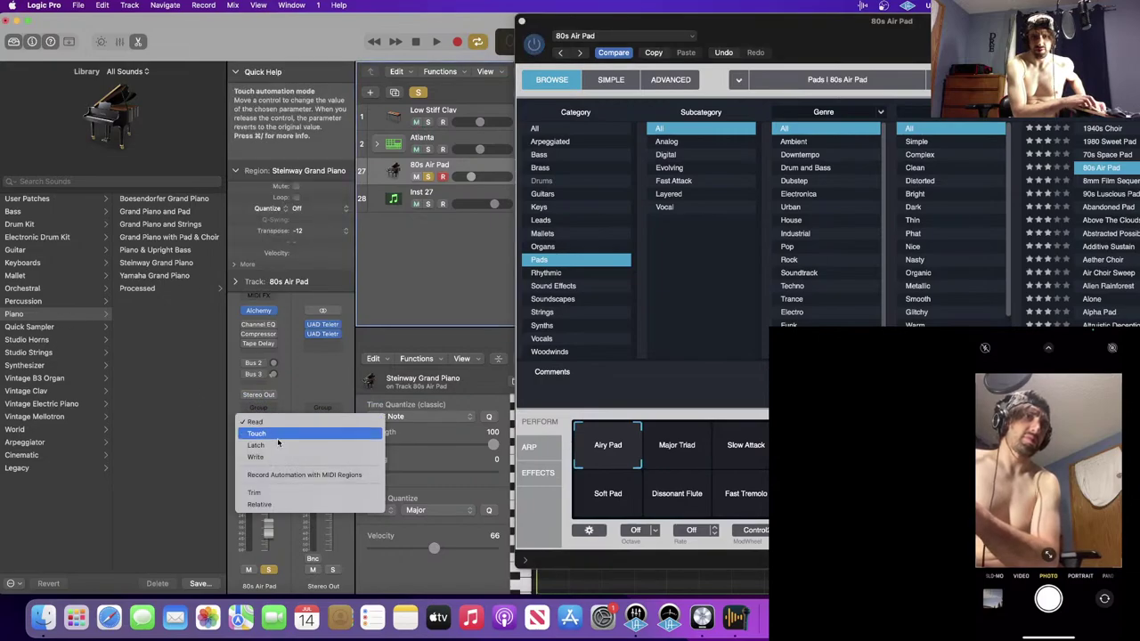
pyautogui.click(258, 445)
pyautogui.press('space')
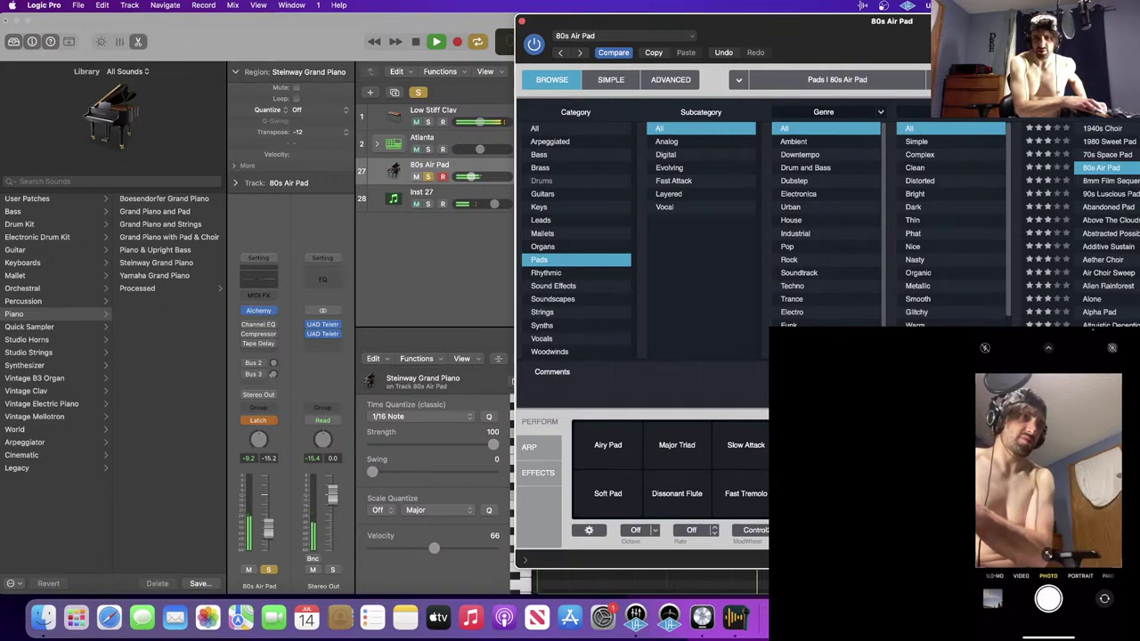
pyautogui.press('space')
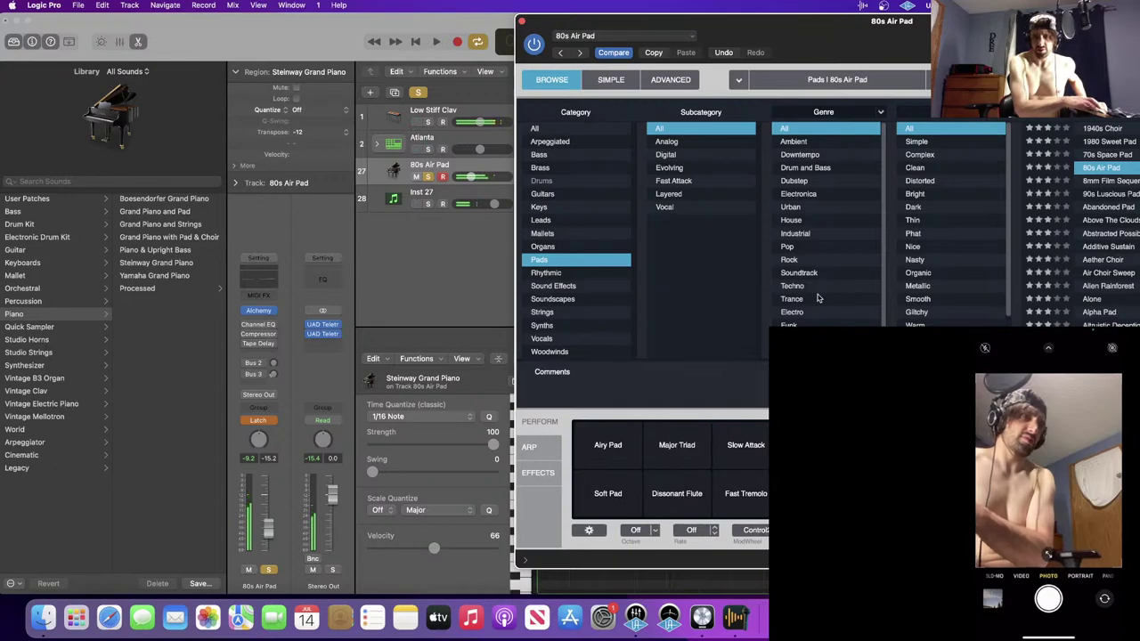
# - Switch the 80s Air Pad track's automation mode to Read and reopen the automation mode choices
pyautogui.click(259, 420)
pyautogui.click(268, 402)
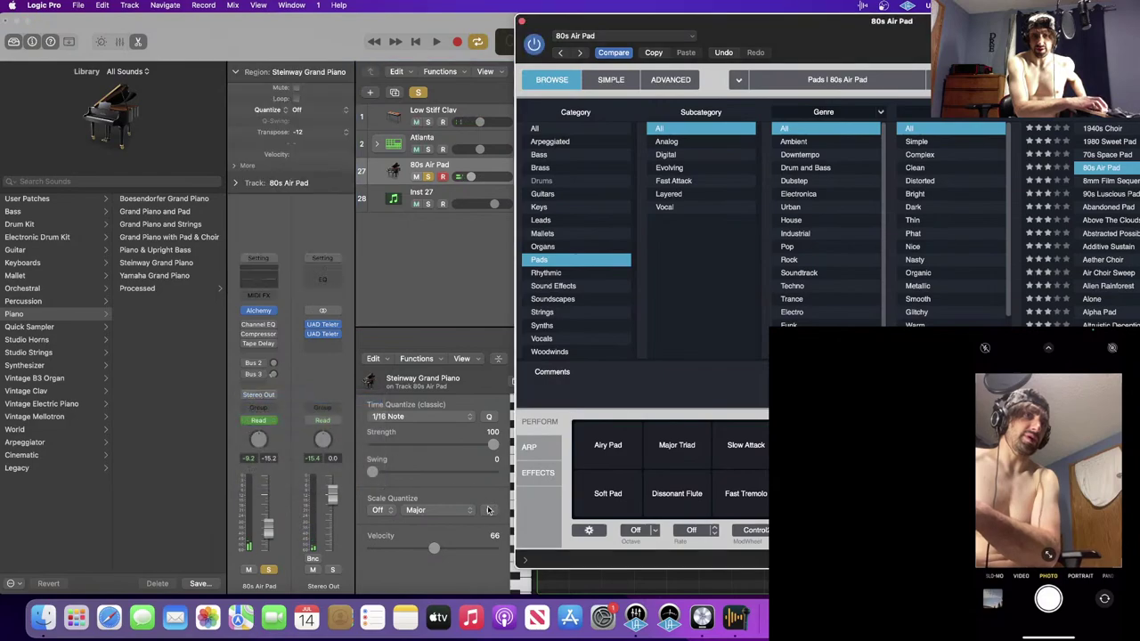
pyautogui.click(260, 419)
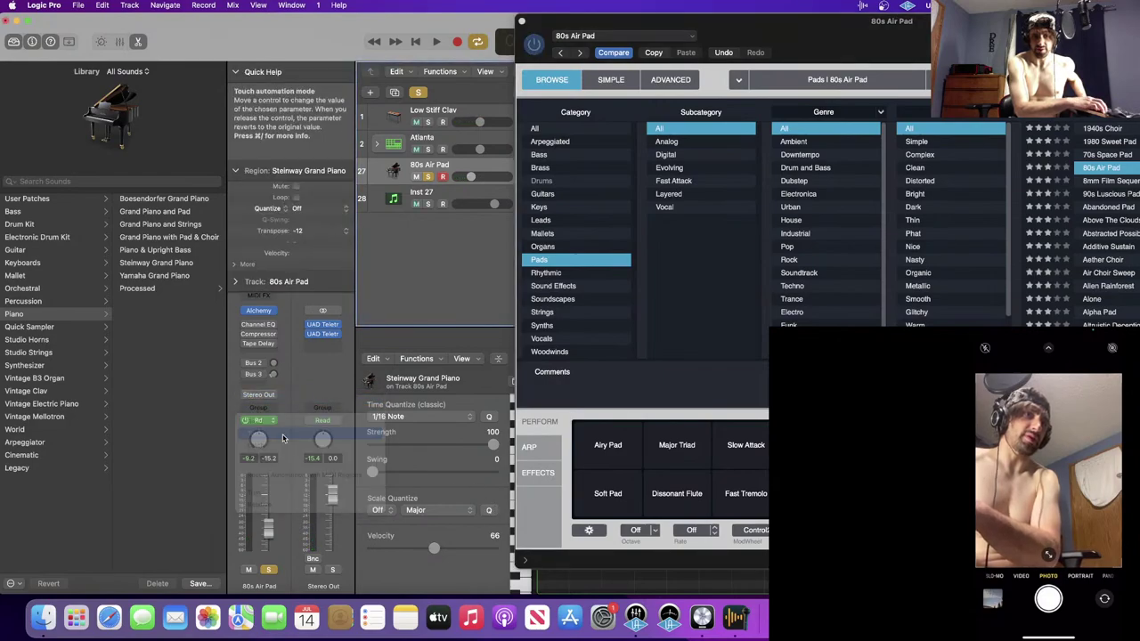
# - Set the 80s Air Pad track's automation to Latch and record a perform pad sweep in Alchemy from Airy Pad to Thin Pad
pyautogui.click(264, 426)
pyautogui.click(272, 422)
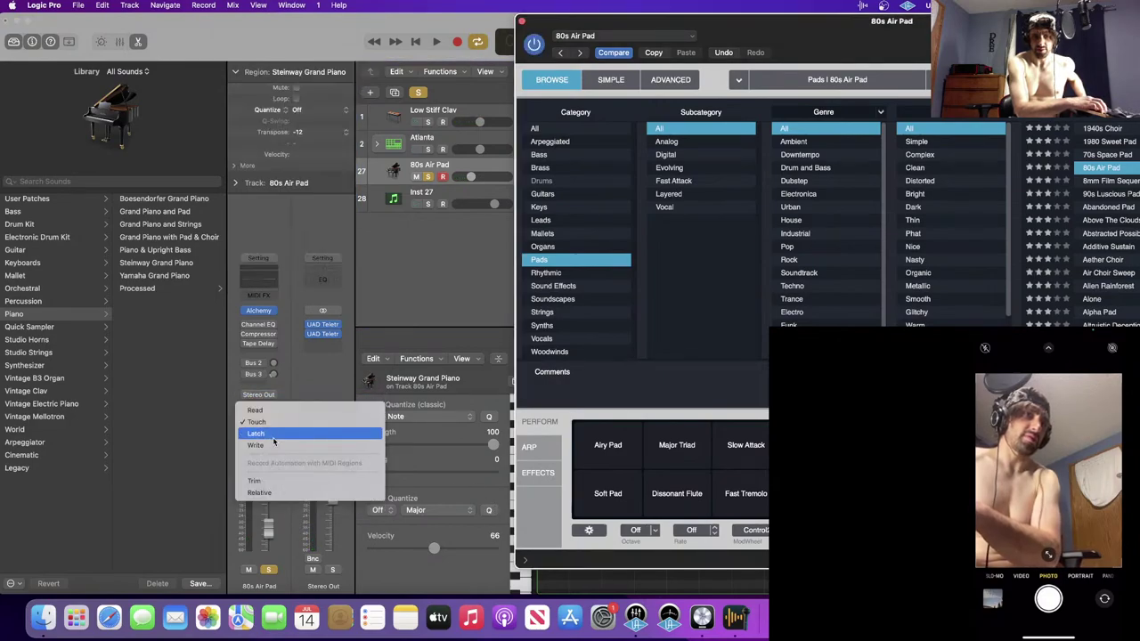
pyautogui.click(273, 440)
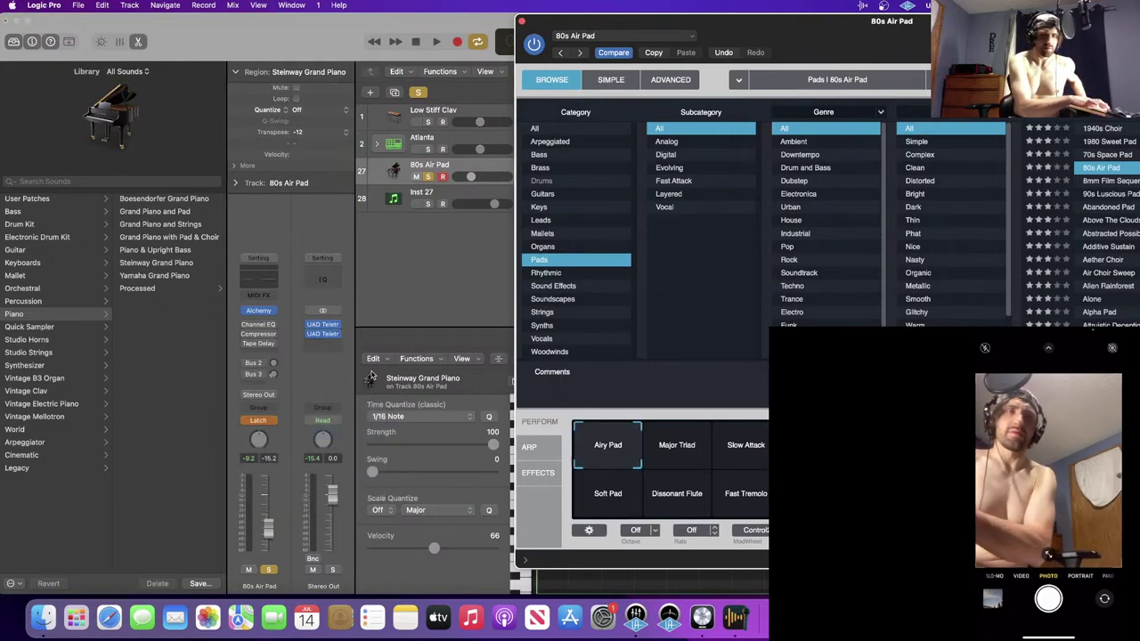
pyautogui.moveTo(672, 31); pyautogui.dragTo(501, 31)
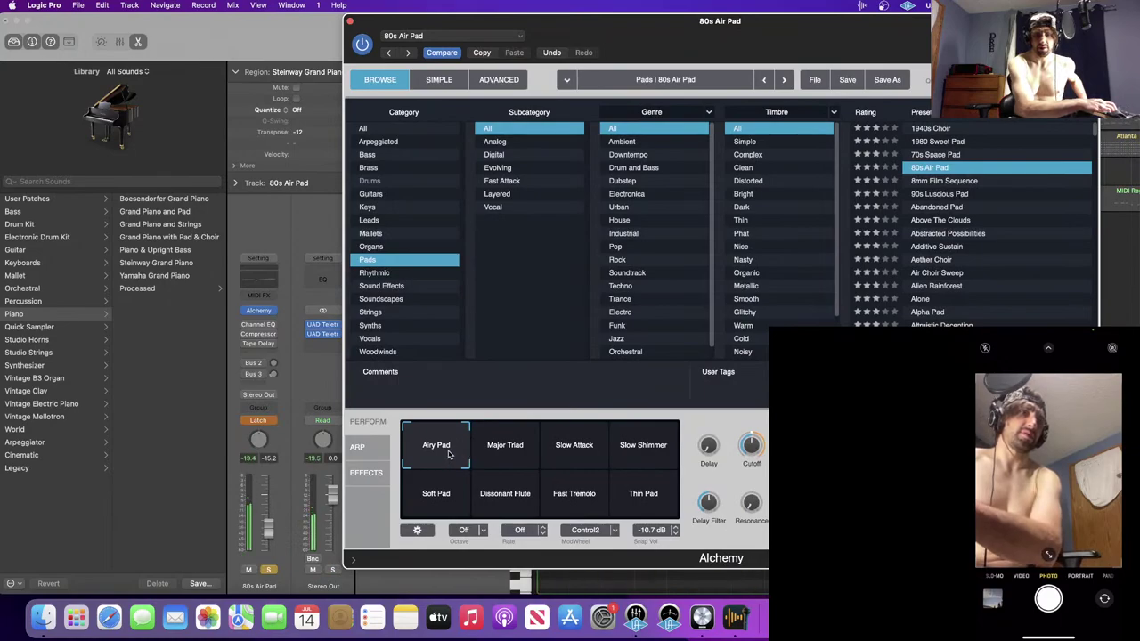
pyautogui.moveTo(449, 452); pyautogui.dragTo(694, 528)
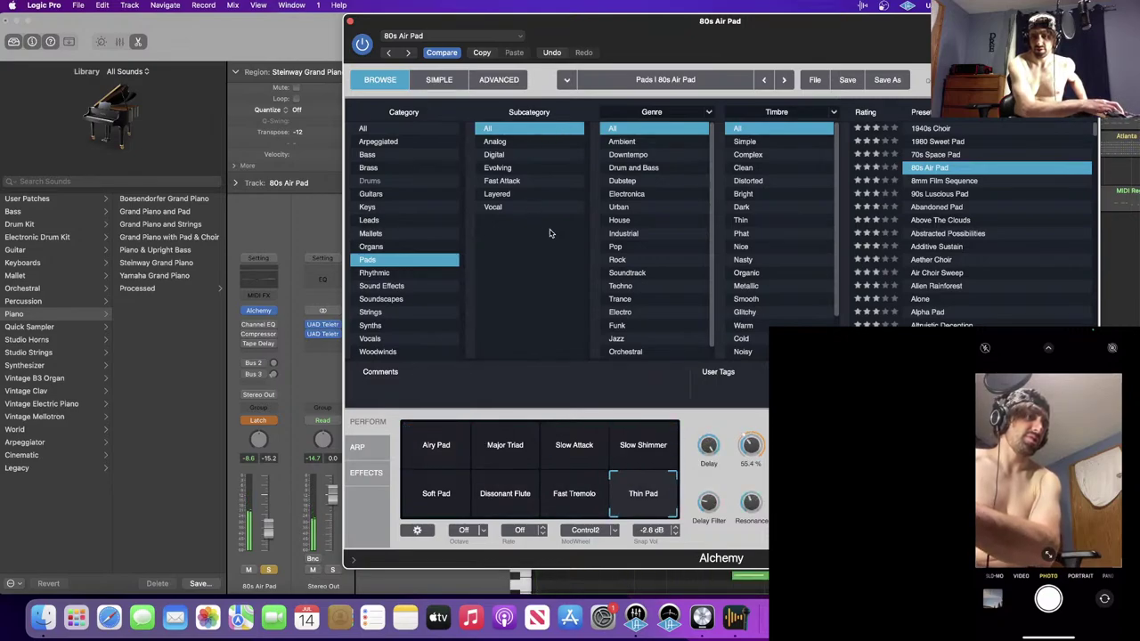
pyautogui.click(272, 420)
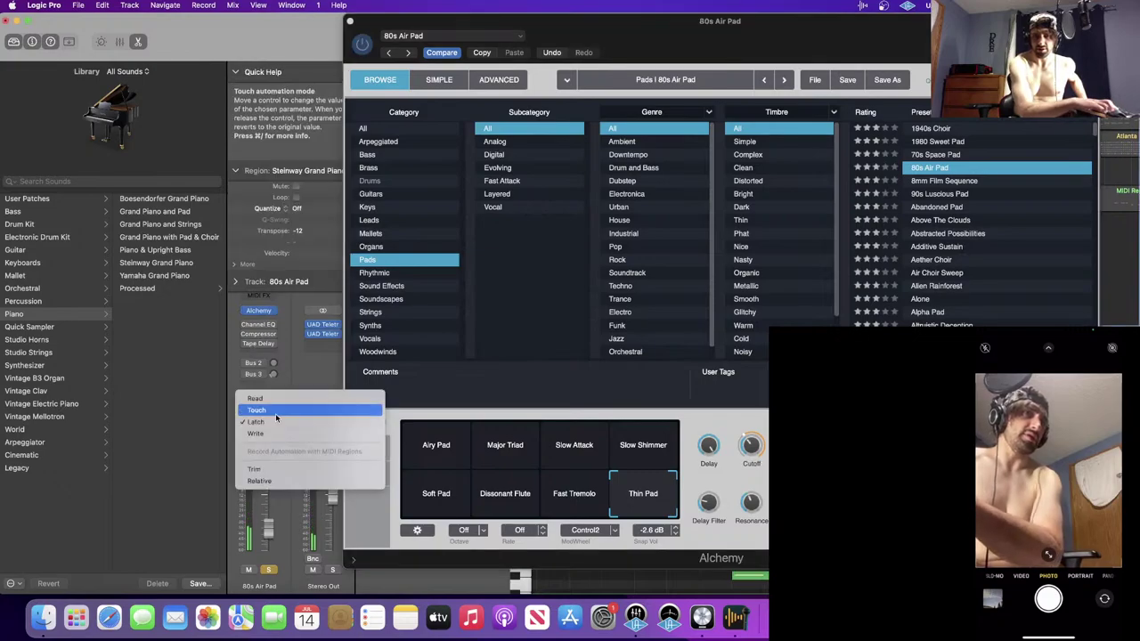
pyautogui.press('Escape')
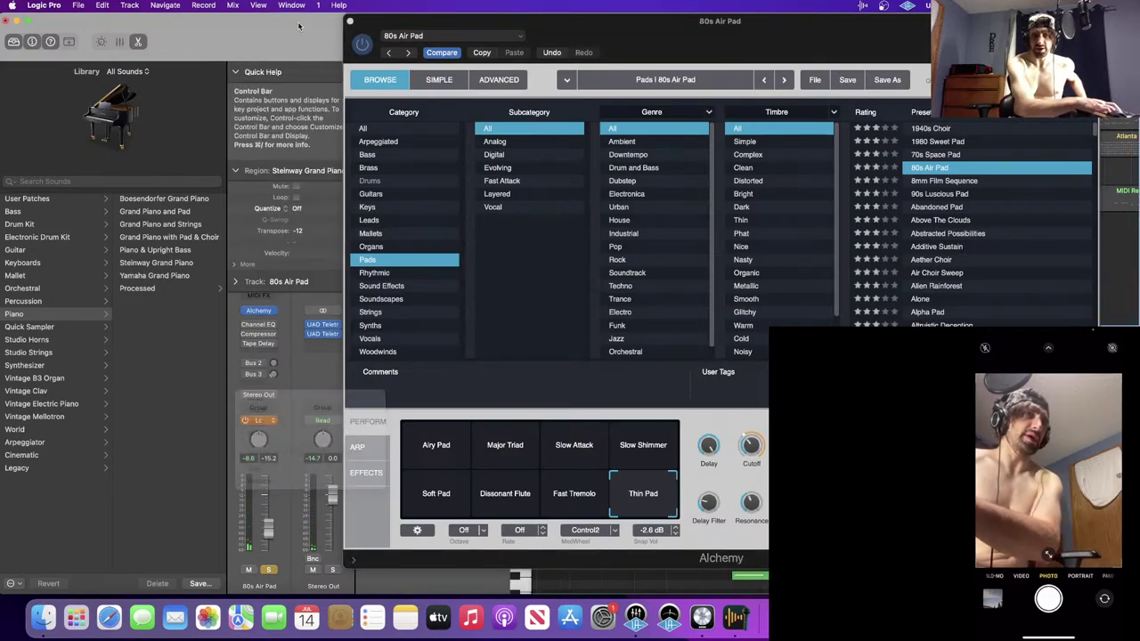
pyautogui.click(258, 5)
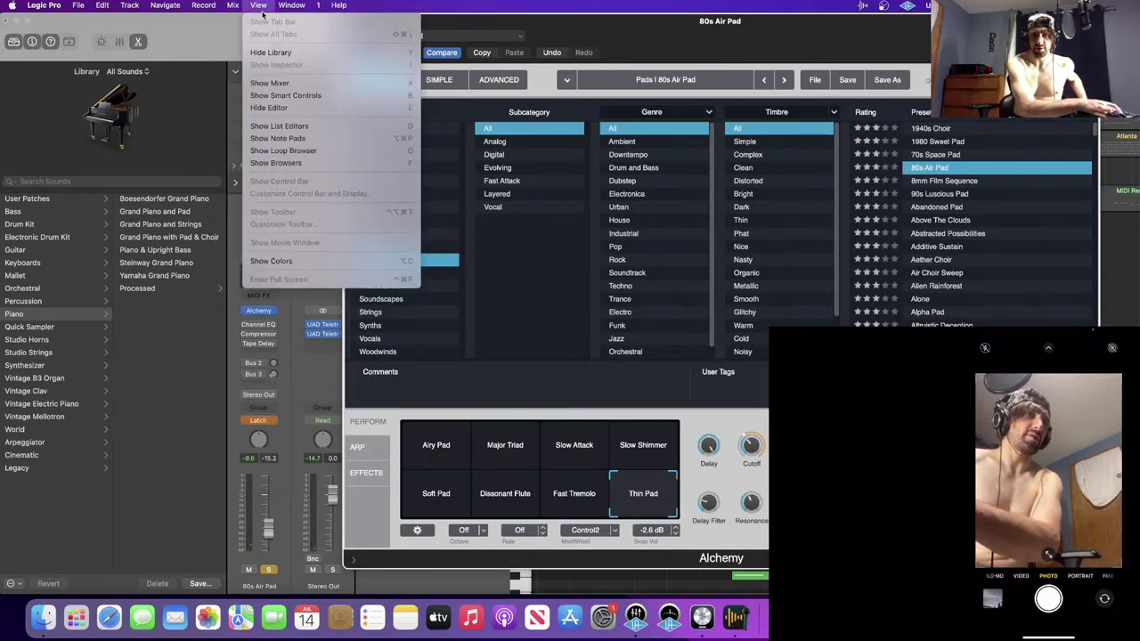
# - Load the 8mm Film Sequence pad preset in Alchemy
pyautogui.click(953, 185)
pyautogui.click(933, 184)
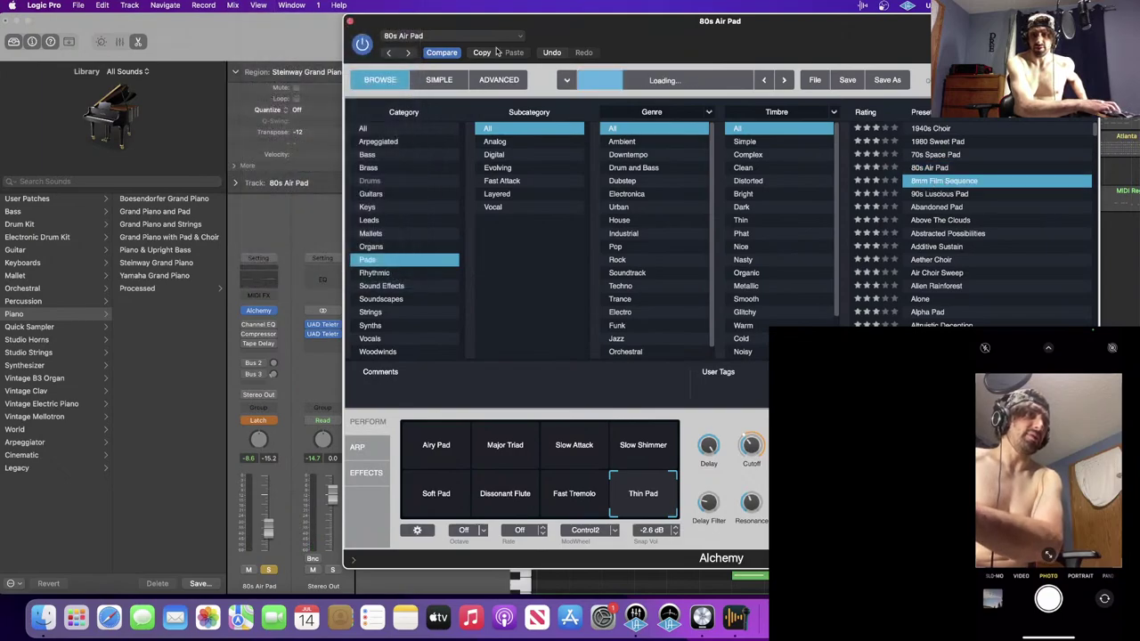
# - Delete all automation on the selected track and set its automation mode to Read
pyautogui.click(232, 5)
pyautogui.moveTo(410, 58)
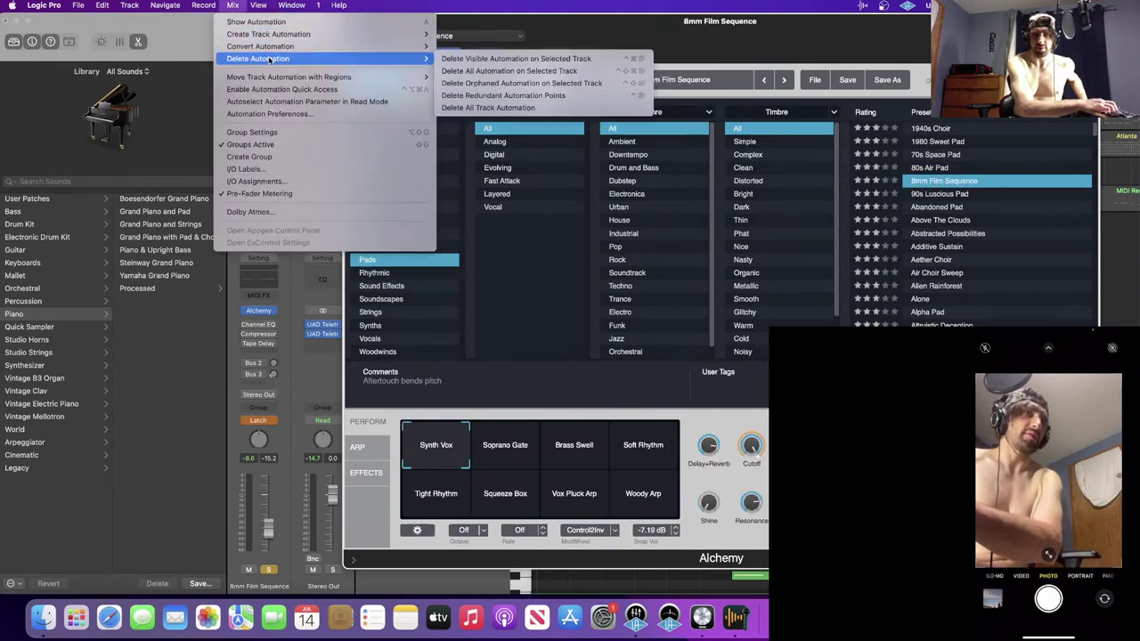
pyautogui.click(526, 71)
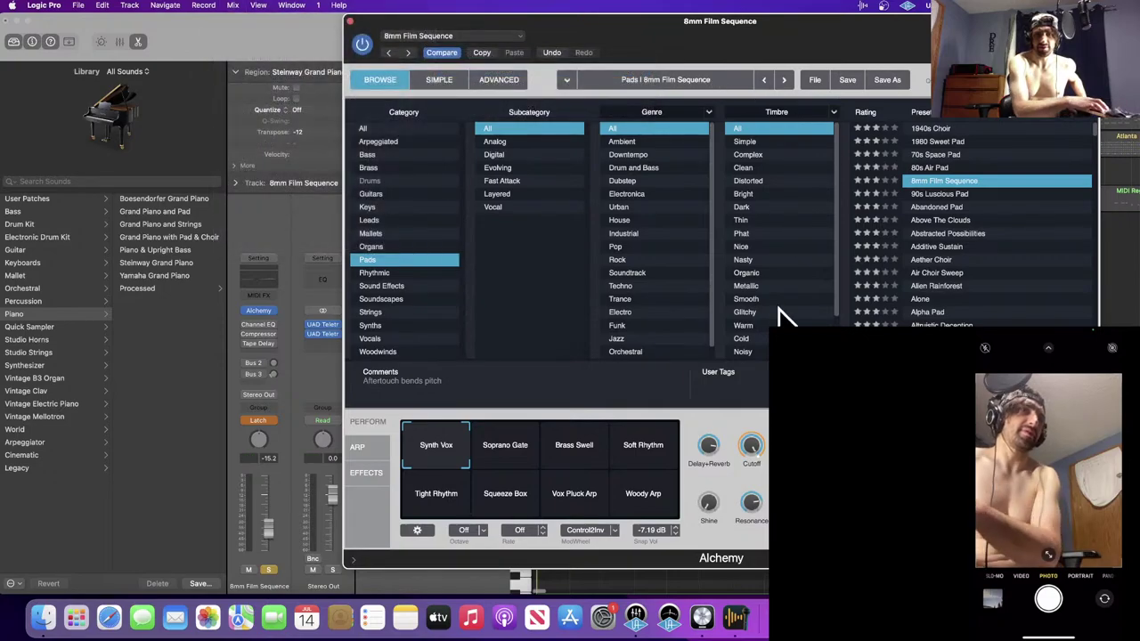
pyautogui.click(262, 425)
pyautogui.click(262, 422)
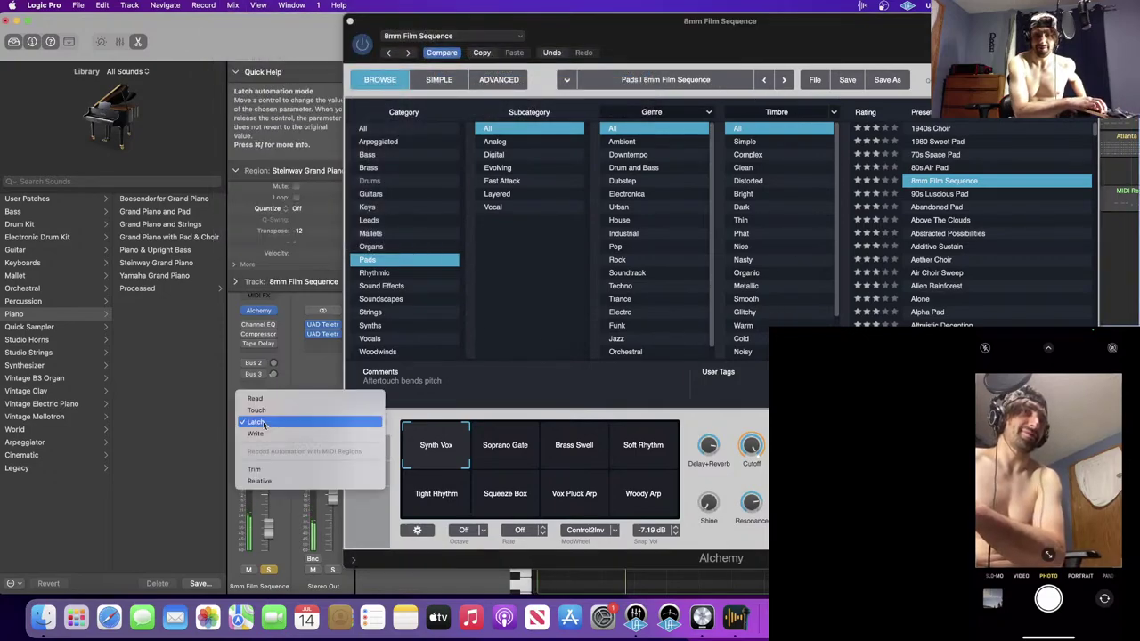
pyautogui.click(285, 399)
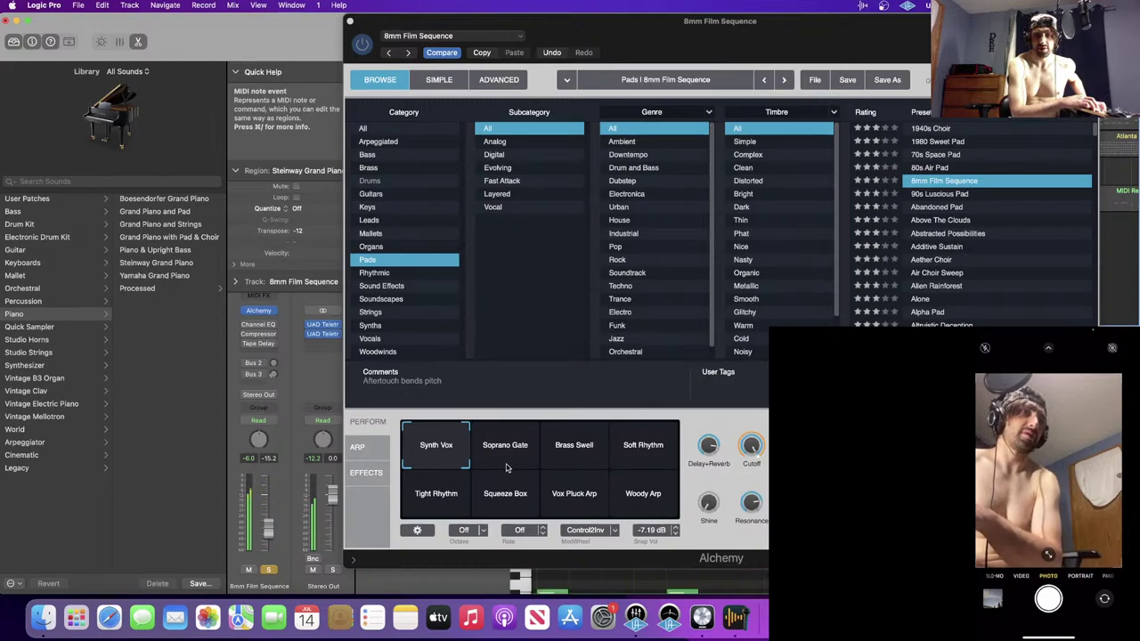
# - Close the Alchemy window, then loop the piano region on the 8mm Film Sequence track and return the playhead to the start
pyautogui.click(351, 23)
pyautogui.click(736, 257)
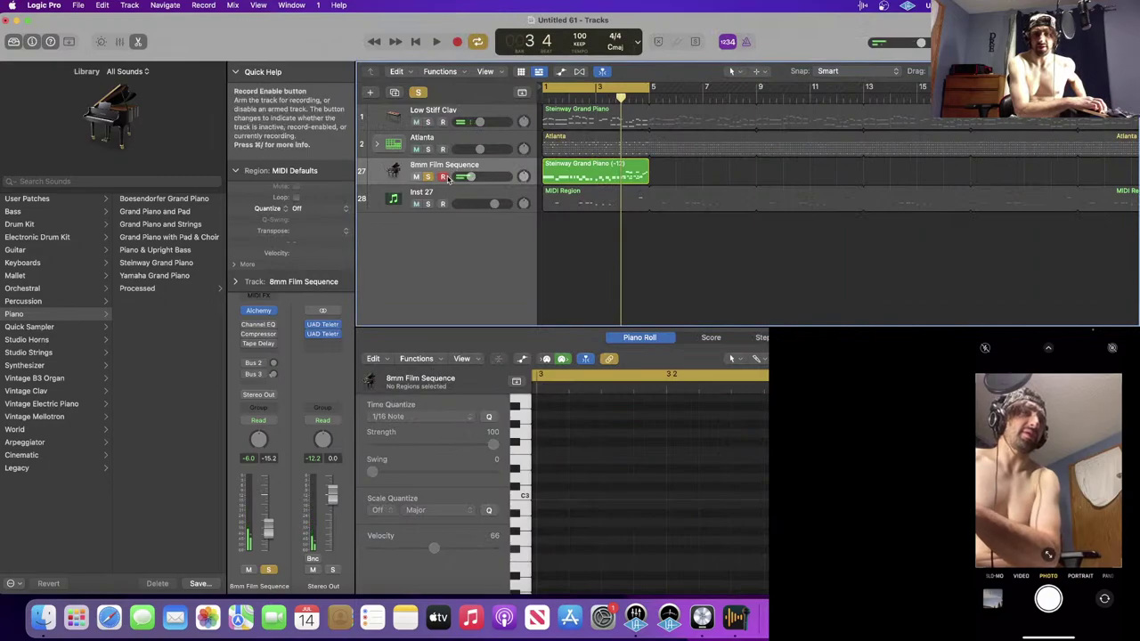
pyautogui.click(596, 172)
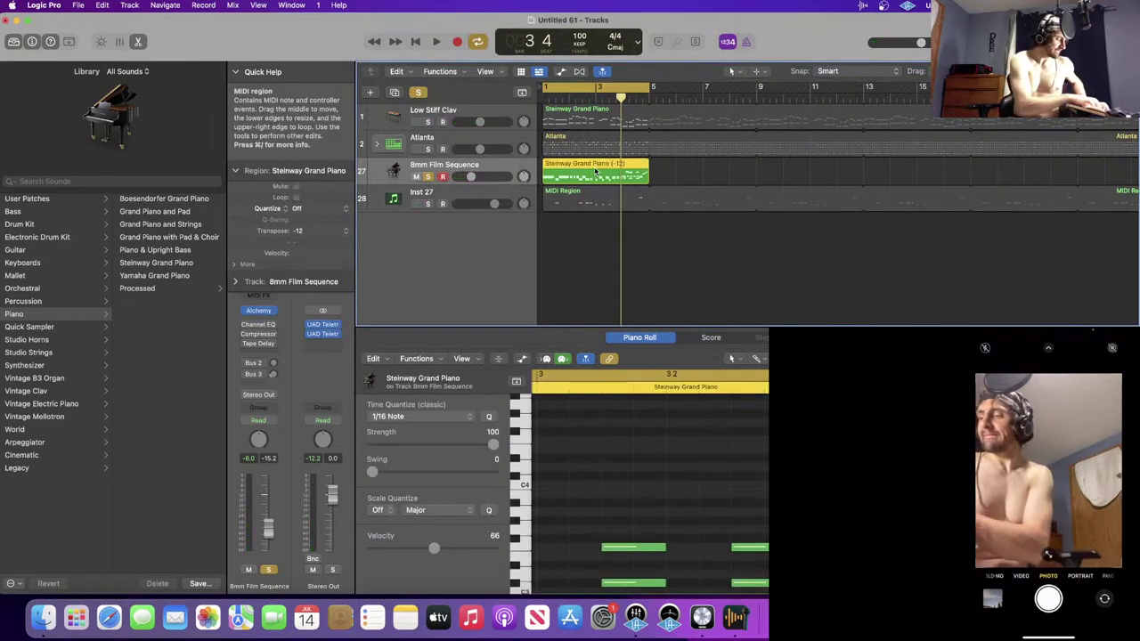
pyautogui.press('l')
pyautogui.press('Return')
pyautogui.press("'")
pyautogui.click(732, 229)
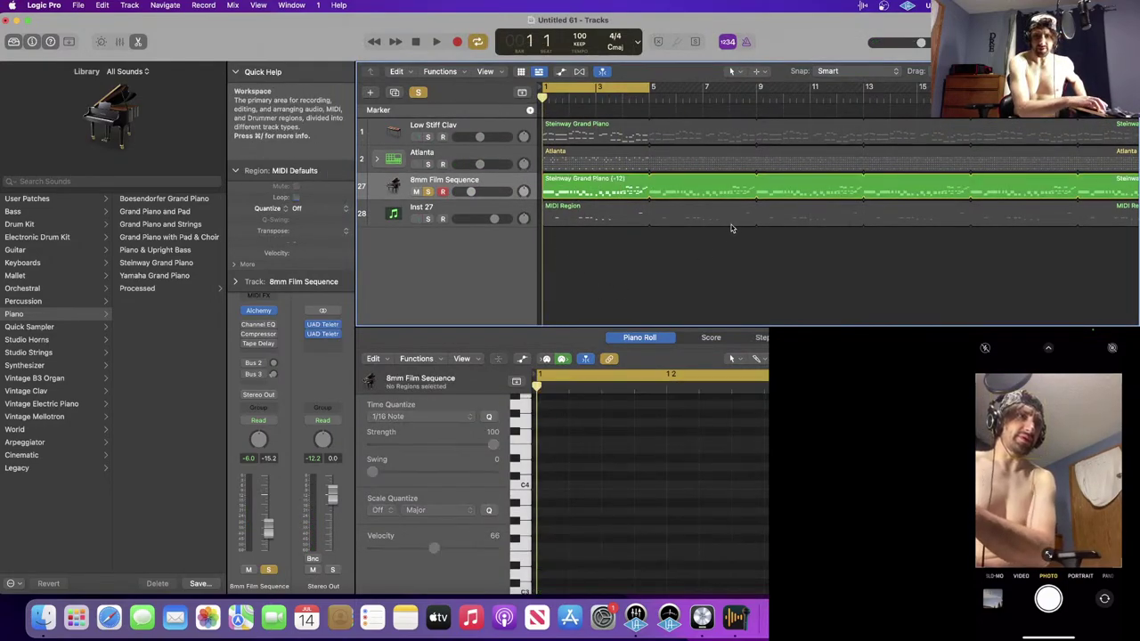
# - During playback, add the Low Stiff Clav and Inst 27 tracks to the solo and slightly lower the volume of both
pyautogui.press('space')
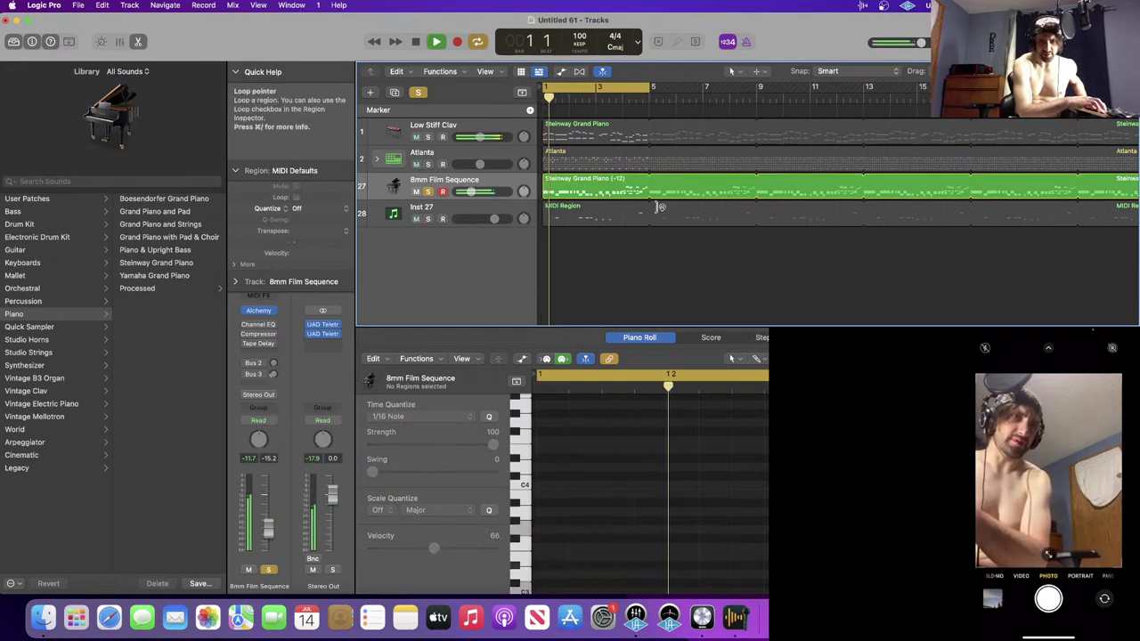
pyautogui.click(428, 137)
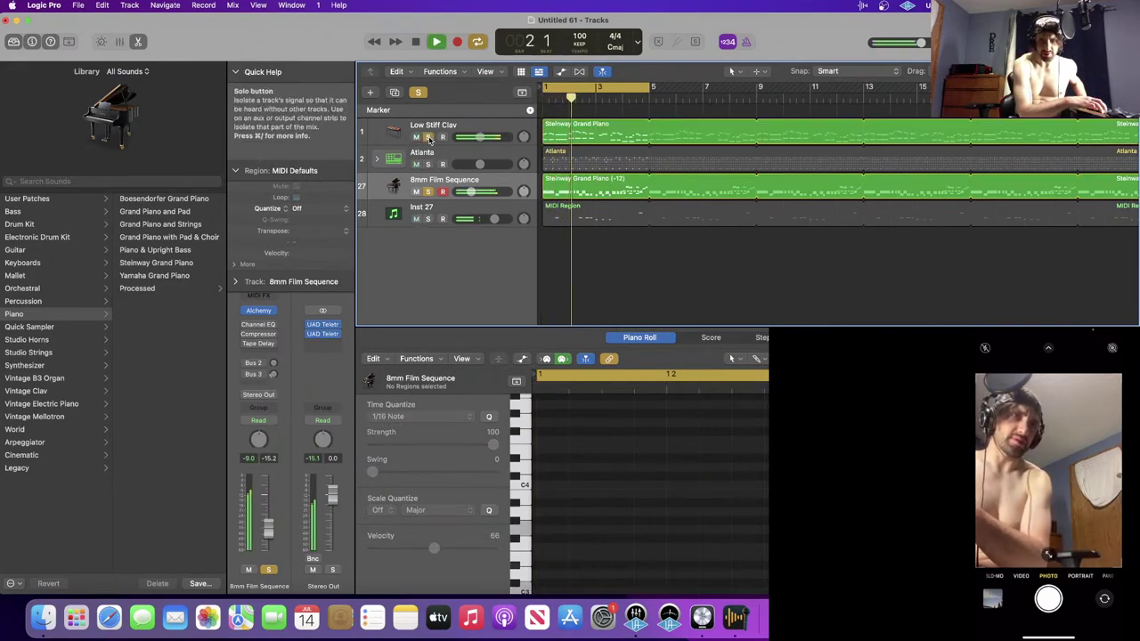
pyautogui.moveTo(481, 137); pyautogui.dragTo(470, 137)
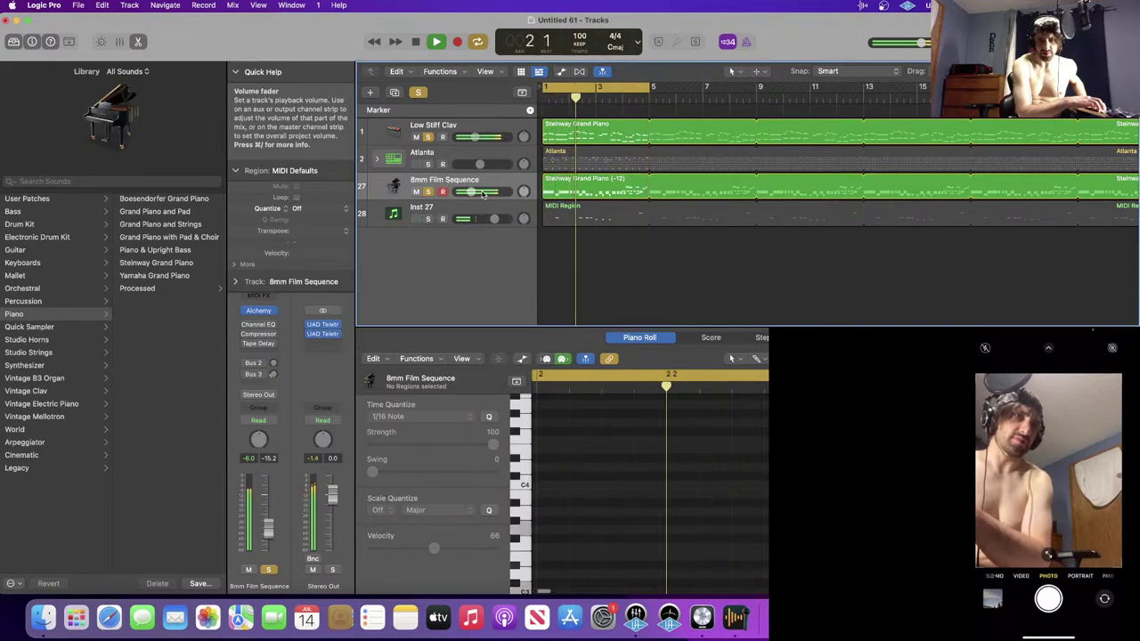
pyautogui.click(429, 220)
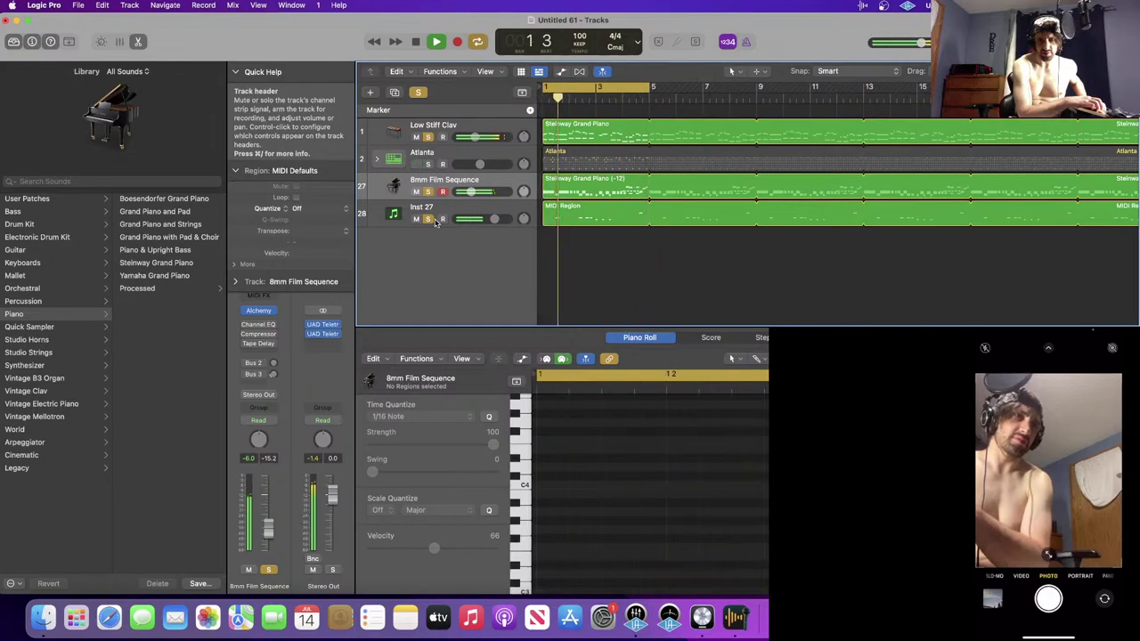
pyautogui.moveTo(457, 221); pyautogui.dragTo(451, 222)
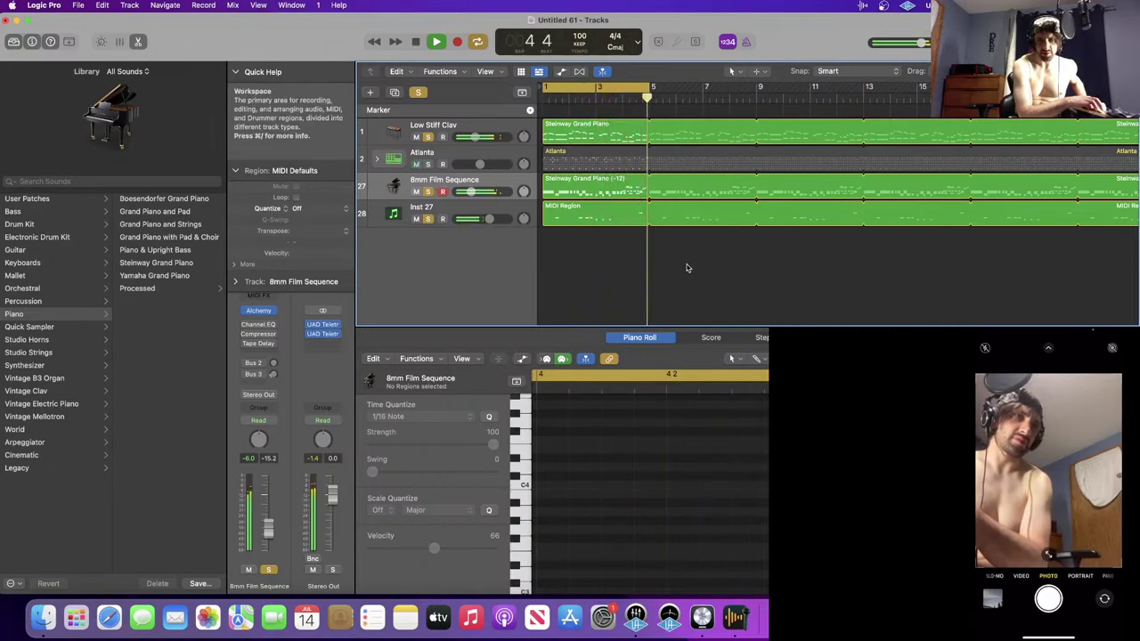
# - Turn off solo on the Low Stiff Clav, 8mm Film Sequence and Inst 27 tracks and play all tracks together
pyautogui.press('space')
pyautogui.click(604, 158)
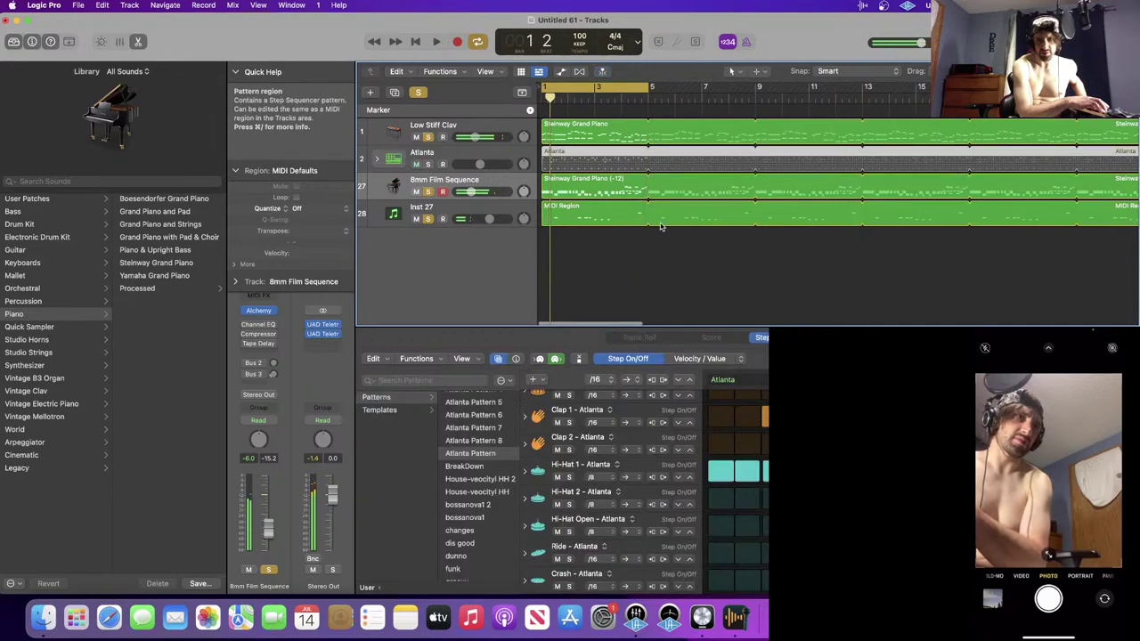
pyautogui.click(429, 138)
pyautogui.click(428, 192)
pyautogui.click(428, 219)
pyautogui.press('space')
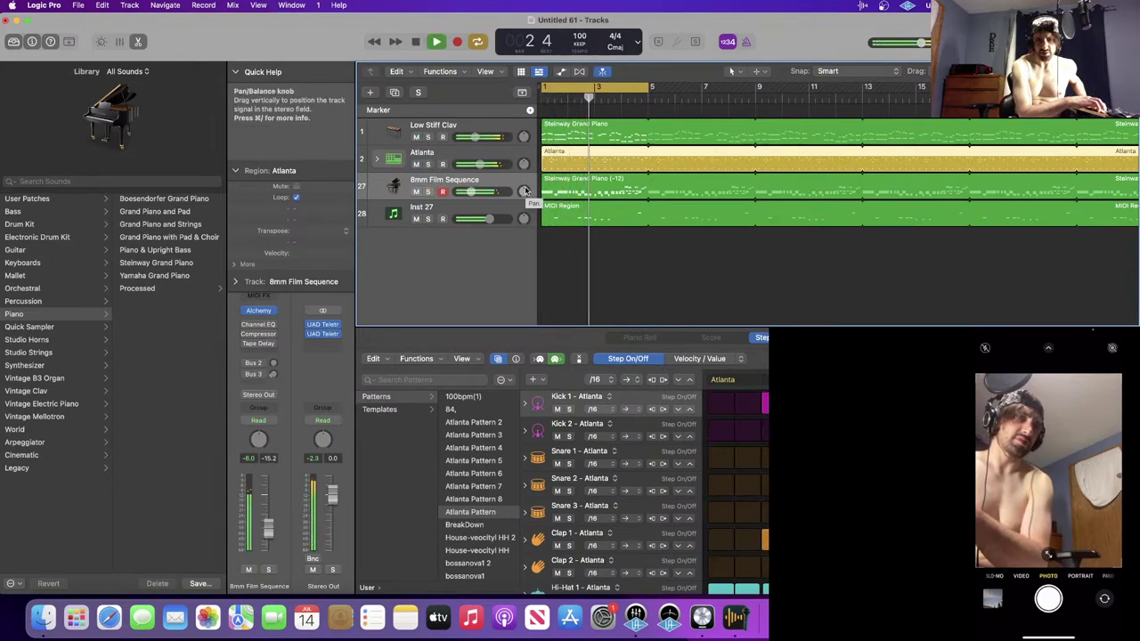
# - Lower the Inst 27 track's volume to -3.7 dB and solo the 8mm Film Sequence track
pyautogui.click(485, 220)
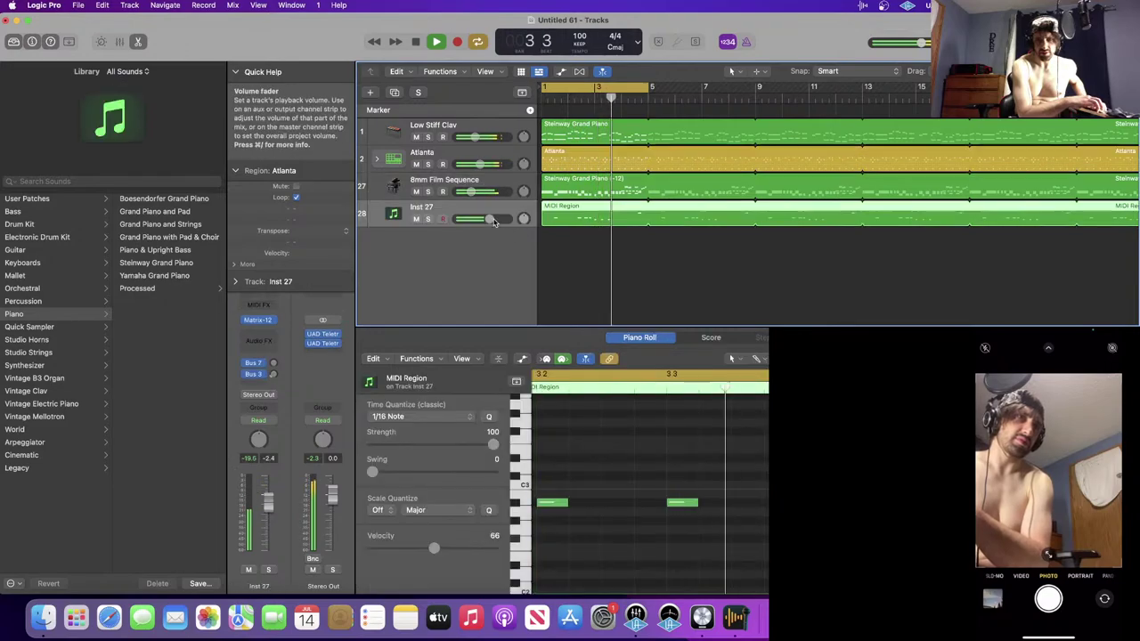
pyautogui.click(648, 257)
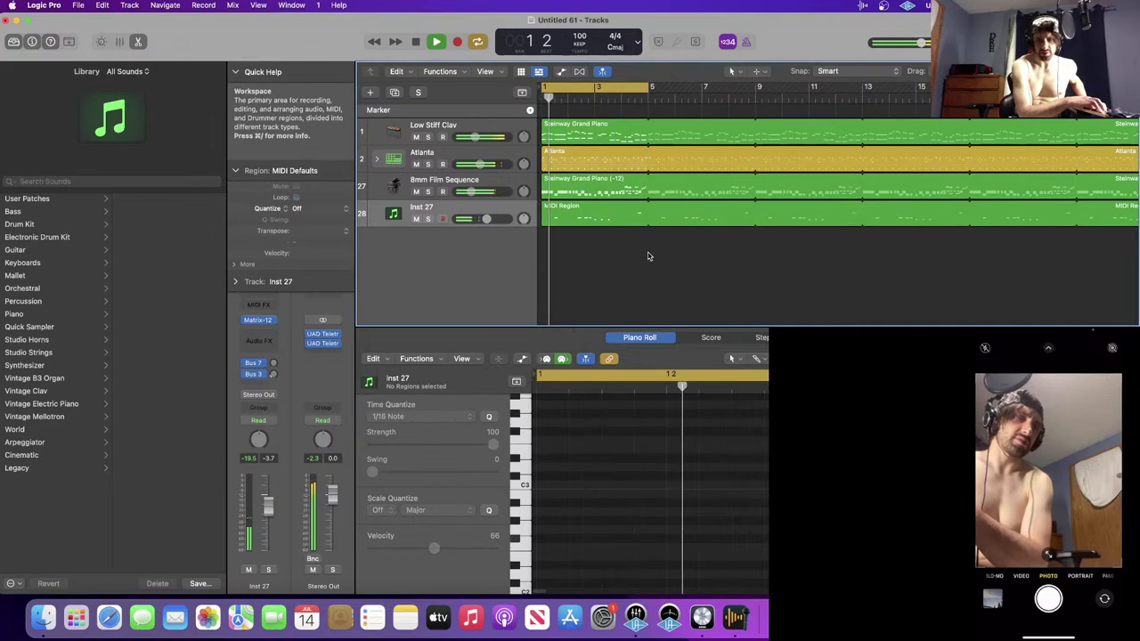
pyautogui.click(427, 191)
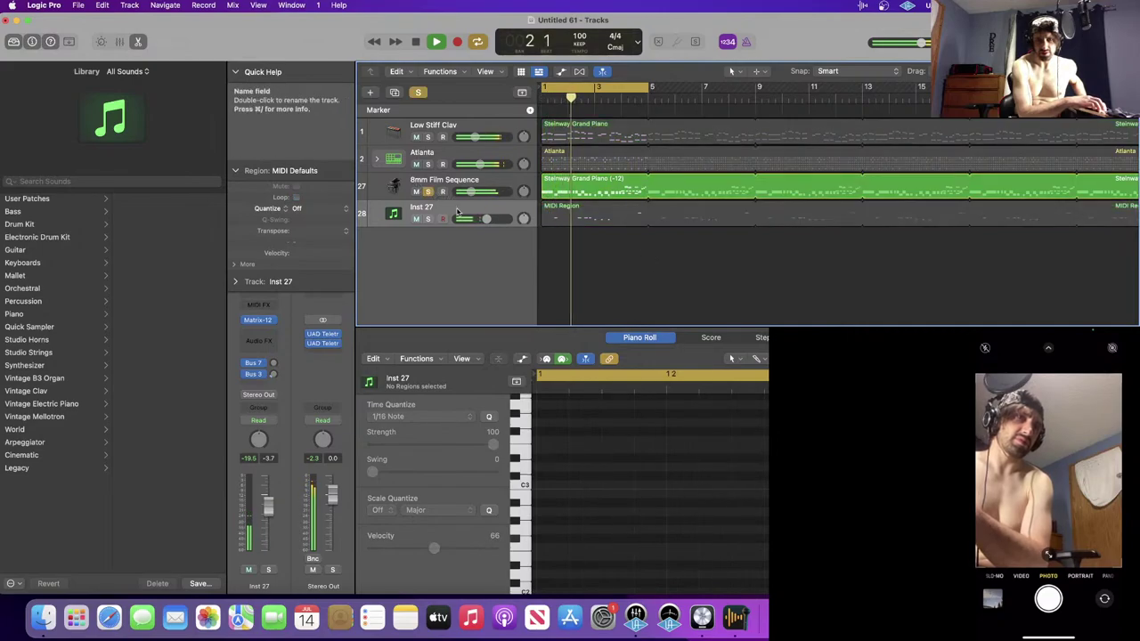
pyautogui.click(263, 321)
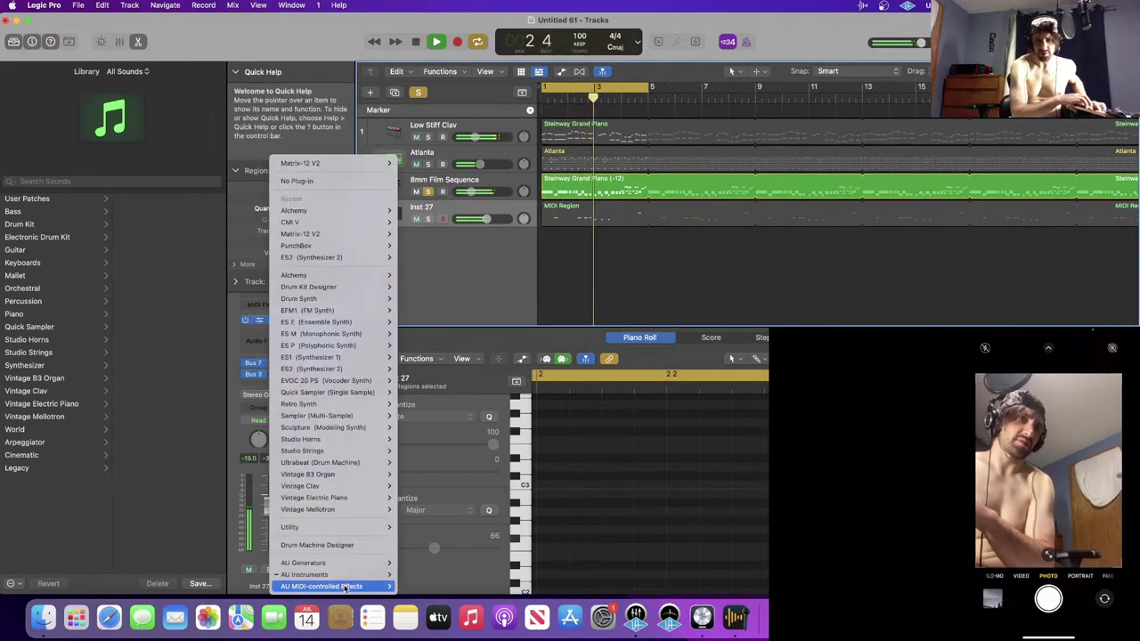
pyautogui.moveTo(345, 587)
pyautogui.click(626, 267)
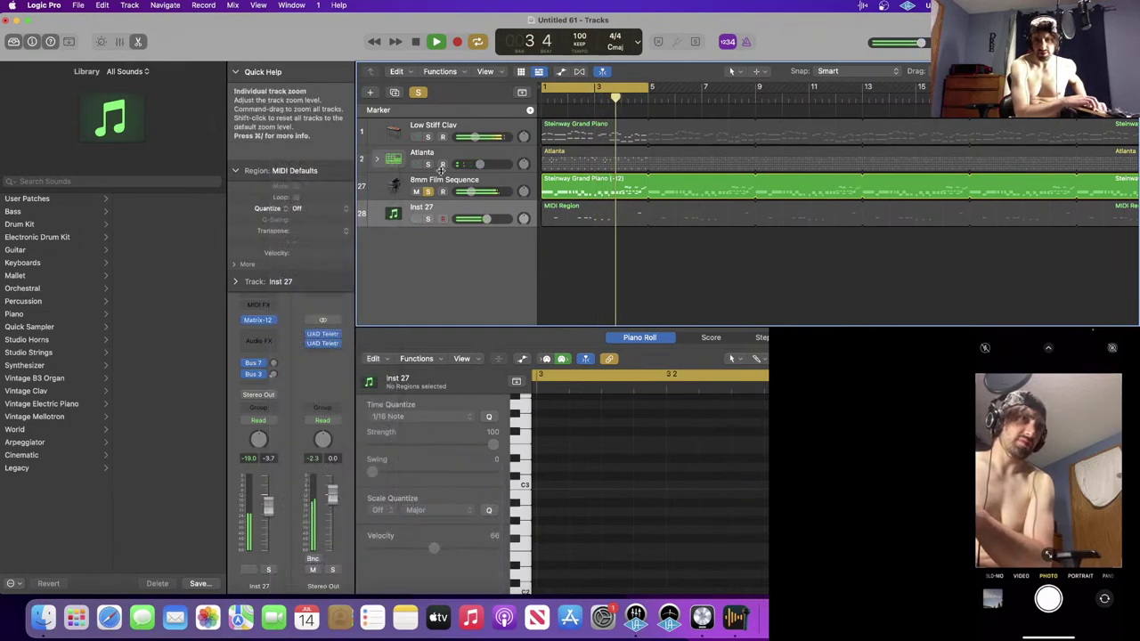
# - Replace the Alchemy instrument on the 8mm Film Sequence track with Arturia's Pigments
pyautogui.moveTo(448, 172); pyautogui.dragTo(448, 175)
pyautogui.click(458, 183)
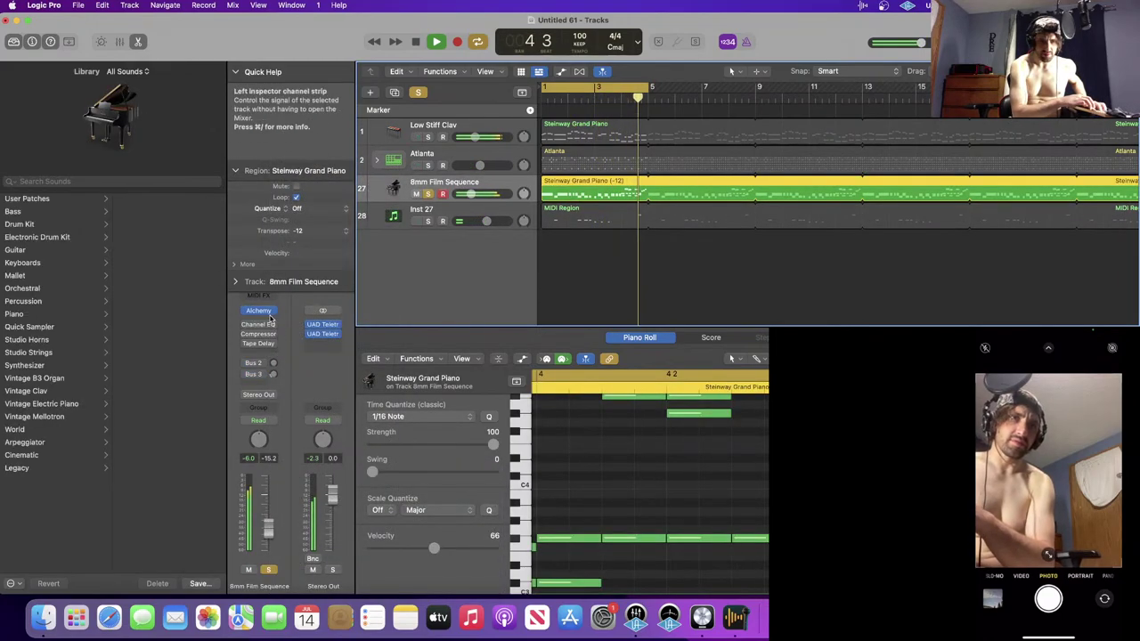
pyautogui.click(263, 310)
pyautogui.moveTo(334, 574)
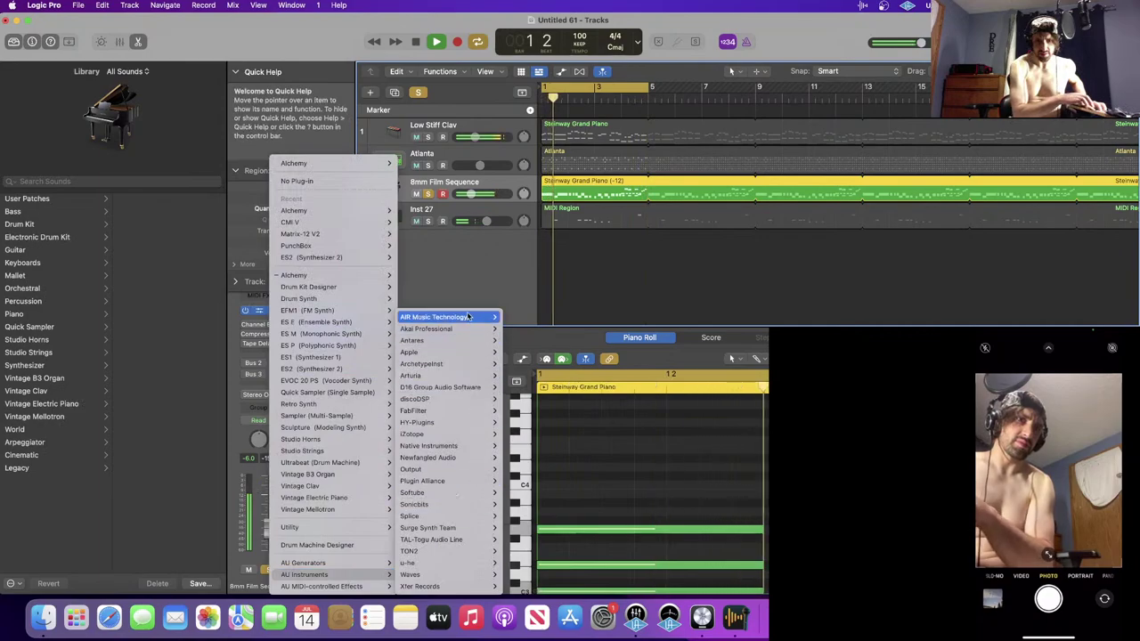
pyautogui.moveTo(452, 375)
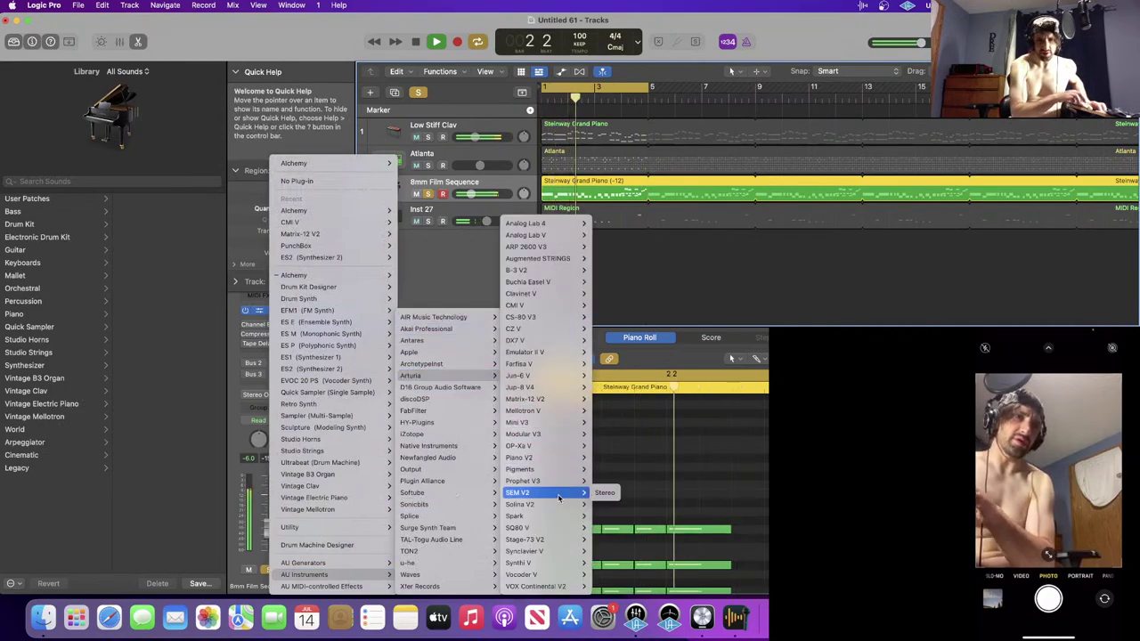
pyautogui.moveTo(554, 481)
pyautogui.click(604, 472)
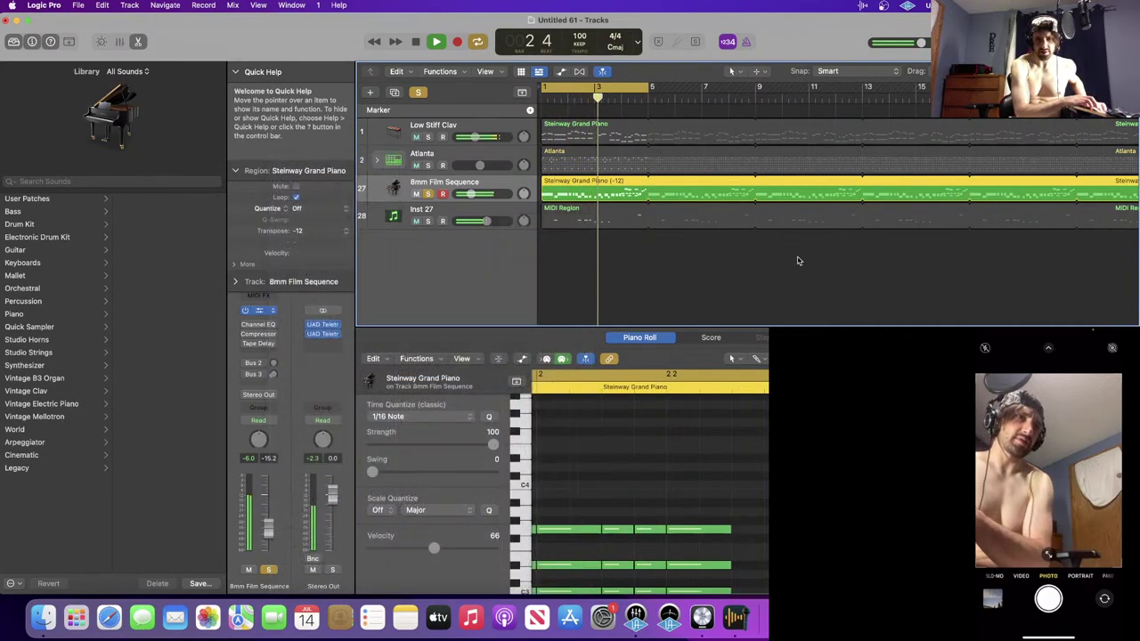
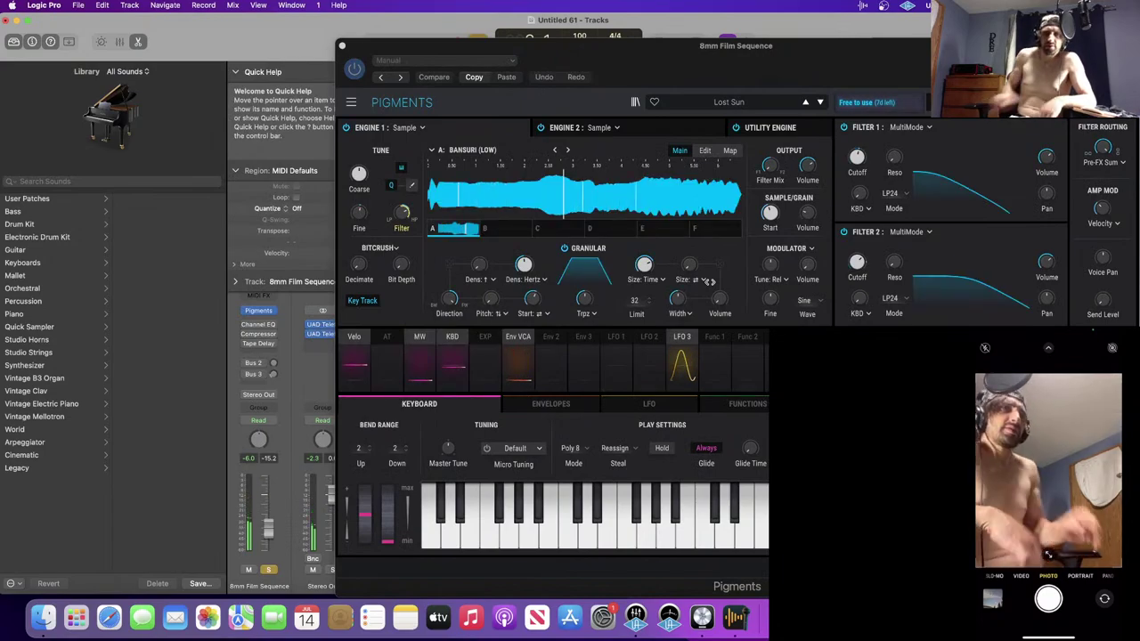
# - Load the Additive Blades preset from the Pad category in Pigments
pyautogui.click(730, 103)
pyautogui.moveTo(752, 117)
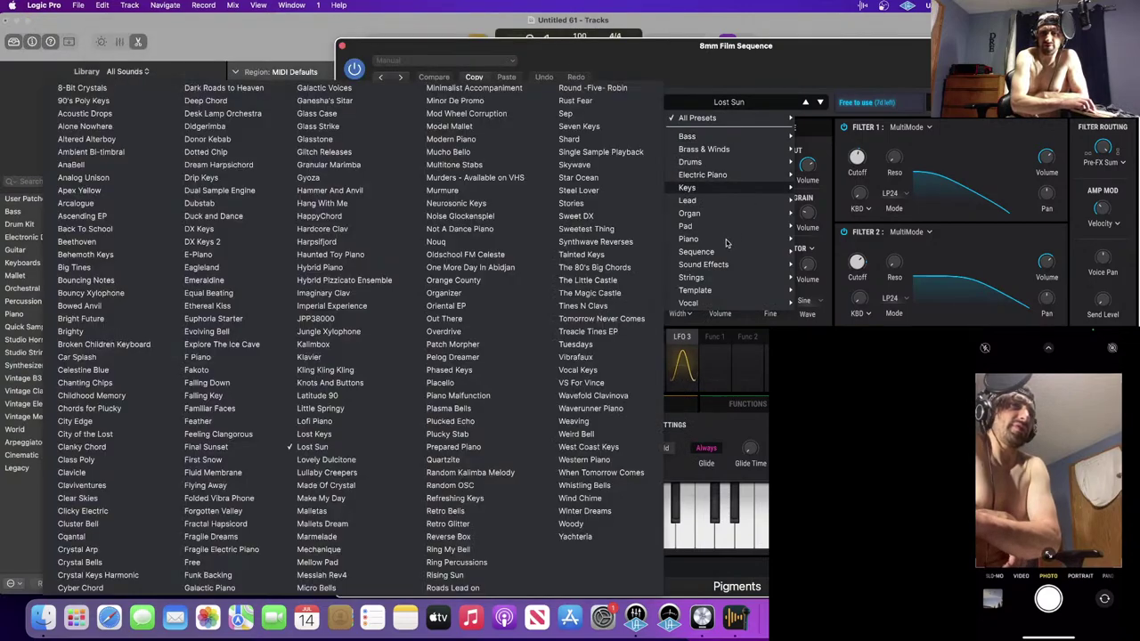
pyautogui.moveTo(701, 238)
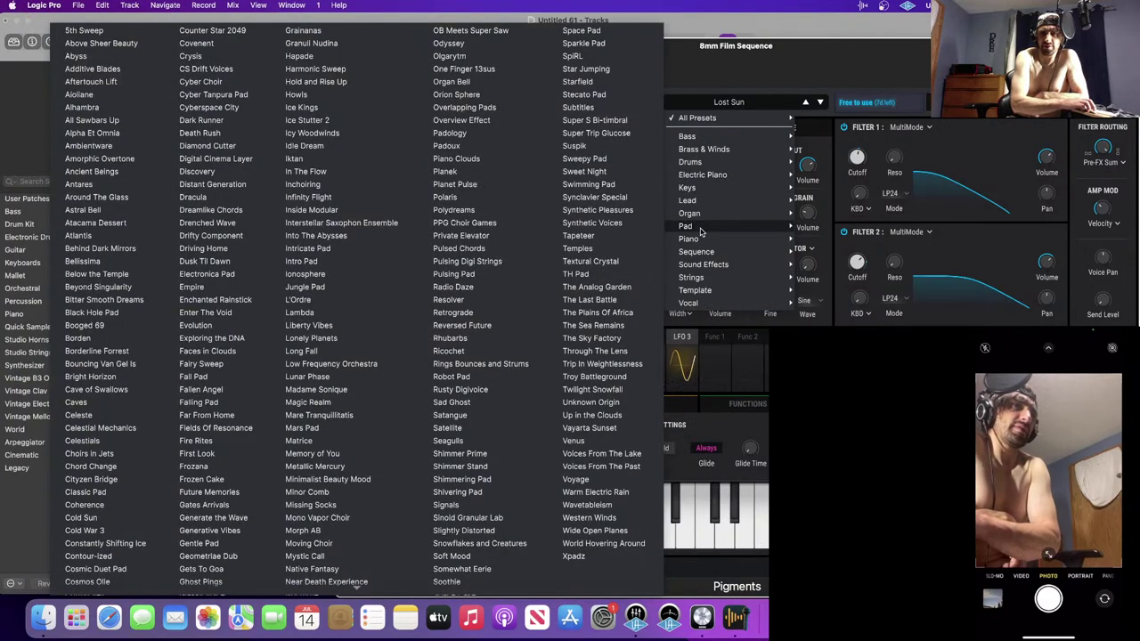
pyautogui.click(92, 68)
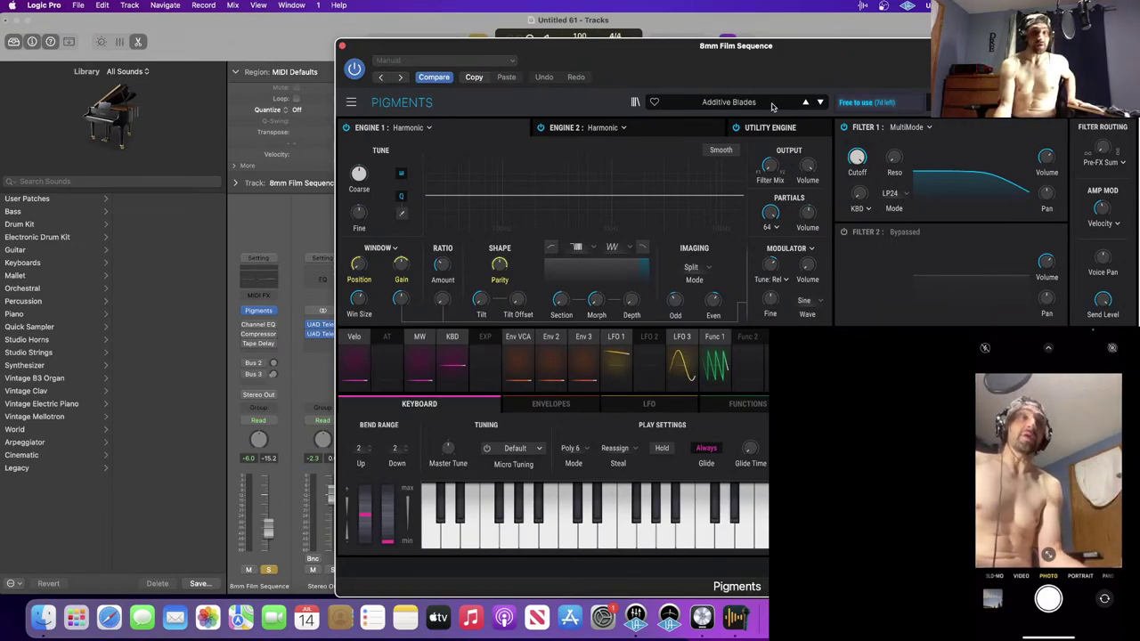
# - Close the Pigments window and turn off solo on the 8mm Film Sequence track to hear all tracks together
pyautogui.moveTo(708, 61); pyautogui.dragTo(630, 36)
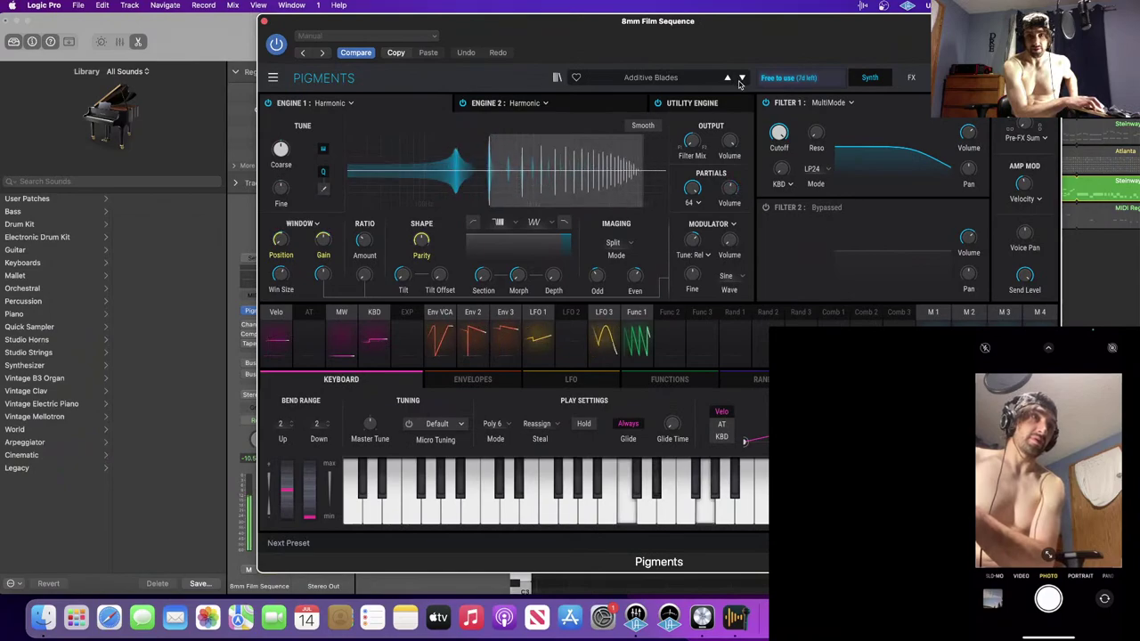
pyautogui.click(264, 20)
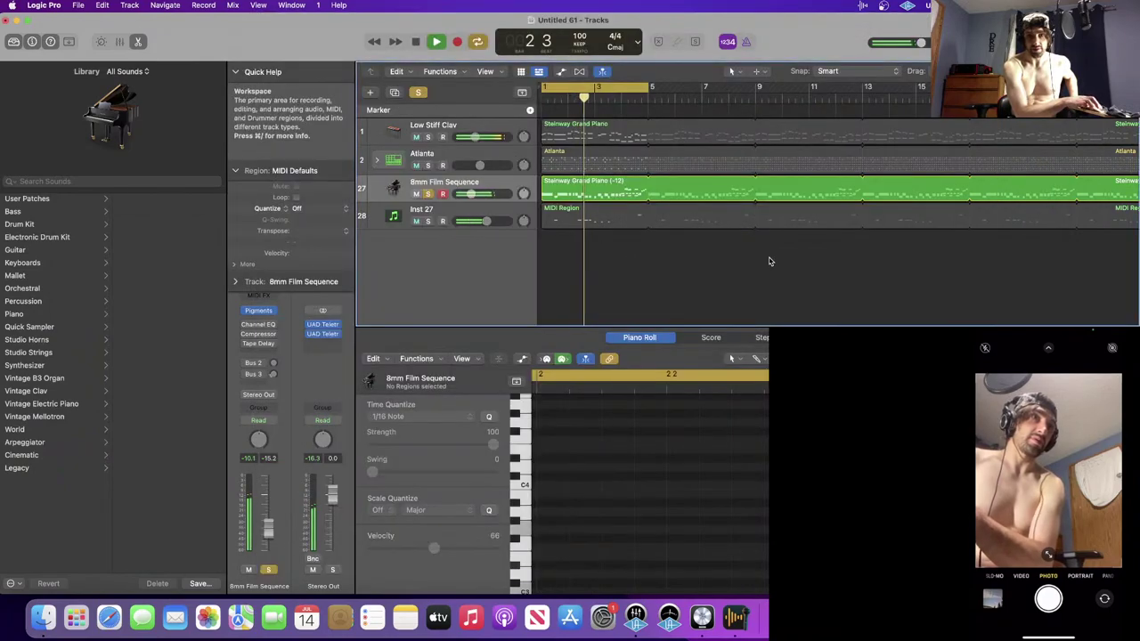
pyautogui.click(429, 194)
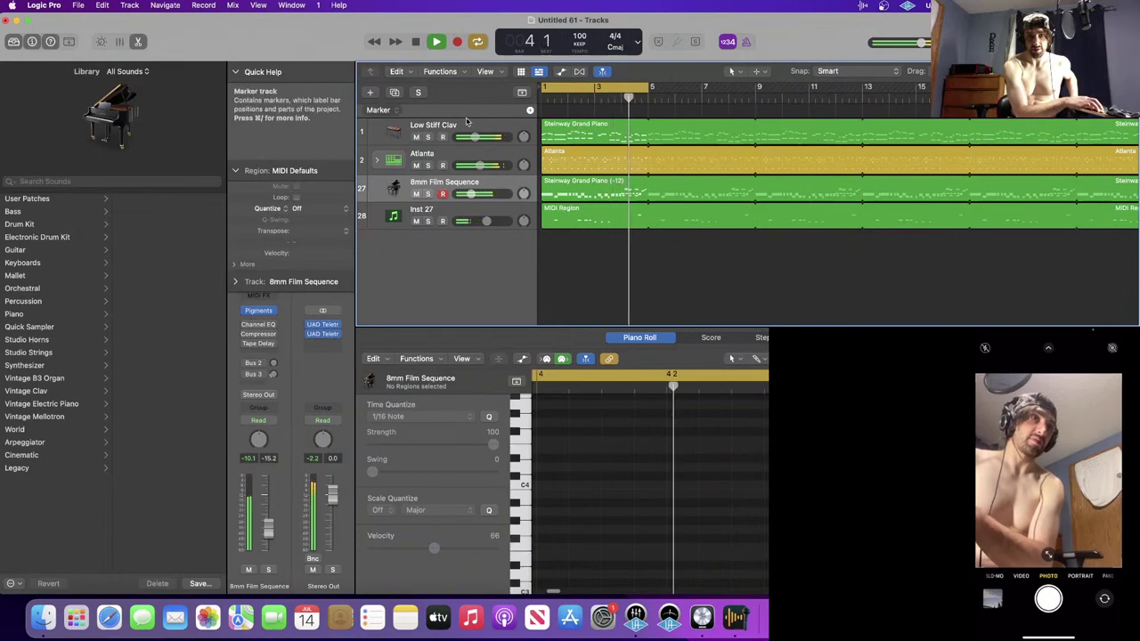
pyautogui.press('space')
# - Solo the Low Stiff Clav track and replace its Vintage Clav instrument with the stereo version of Arturia's Pigments
pyautogui.click(461, 125)
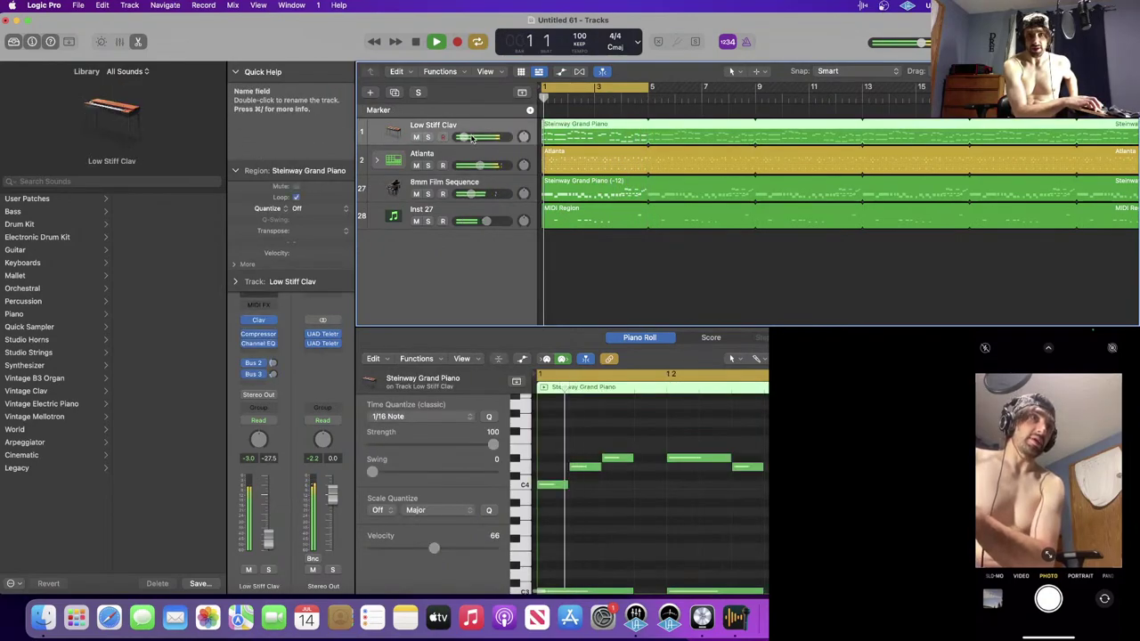
pyautogui.click(428, 137)
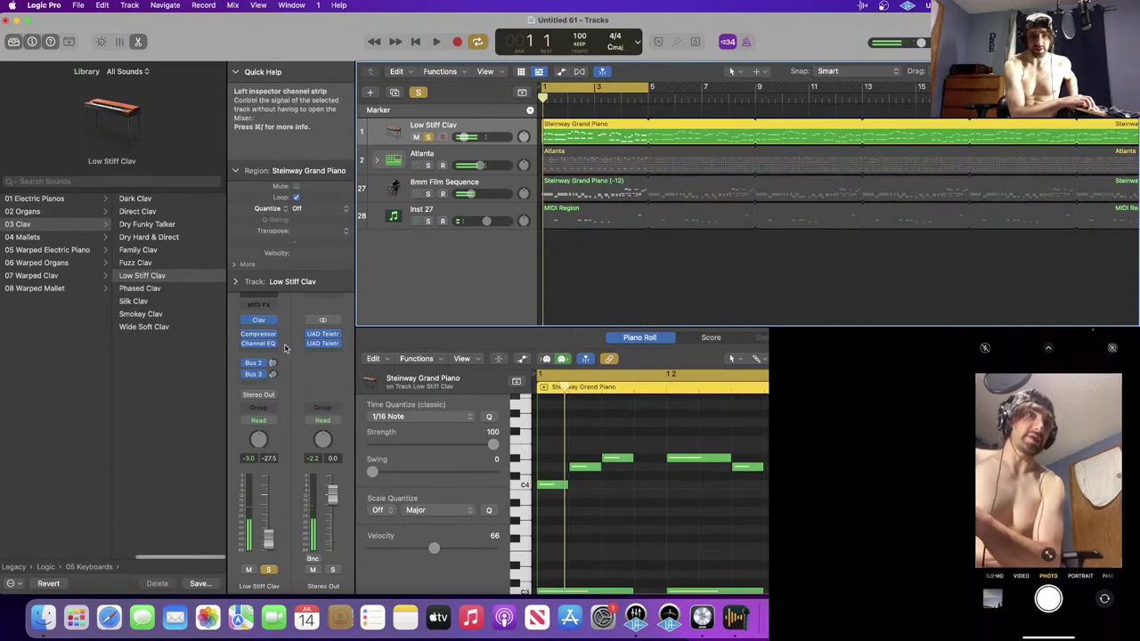
pyautogui.click(264, 320)
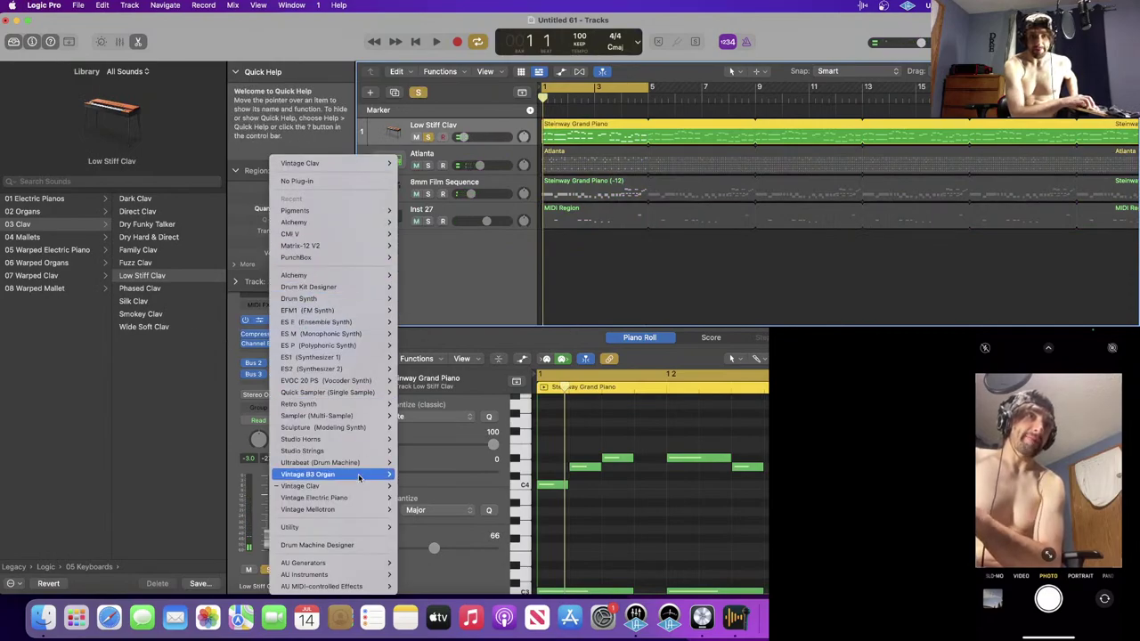
pyautogui.moveTo(329, 574)
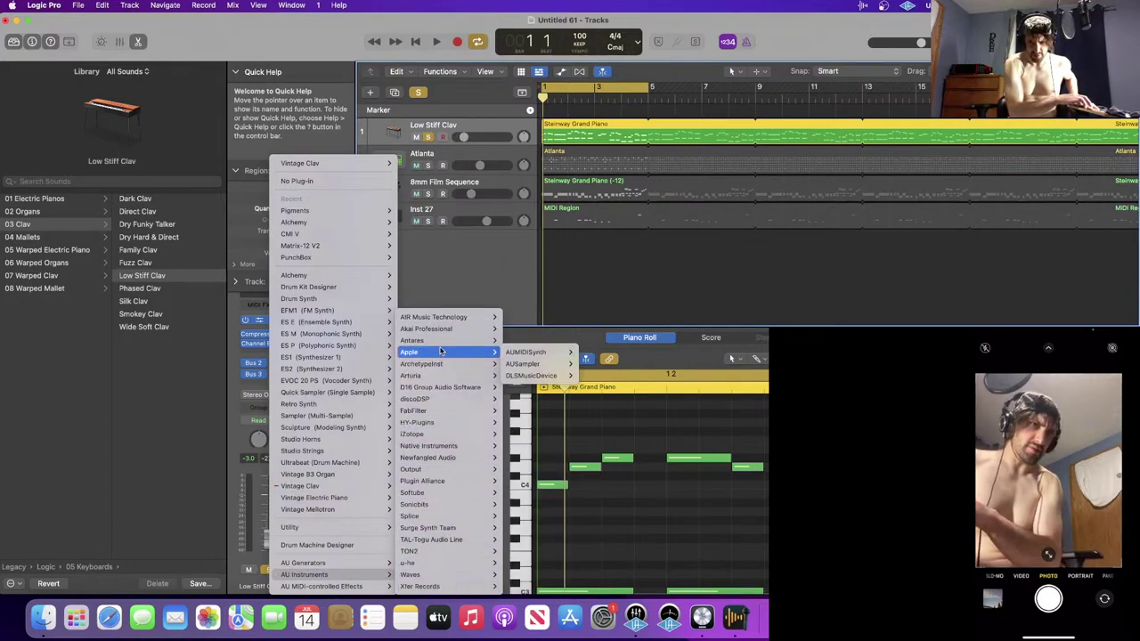
pyautogui.moveTo(438, 375)
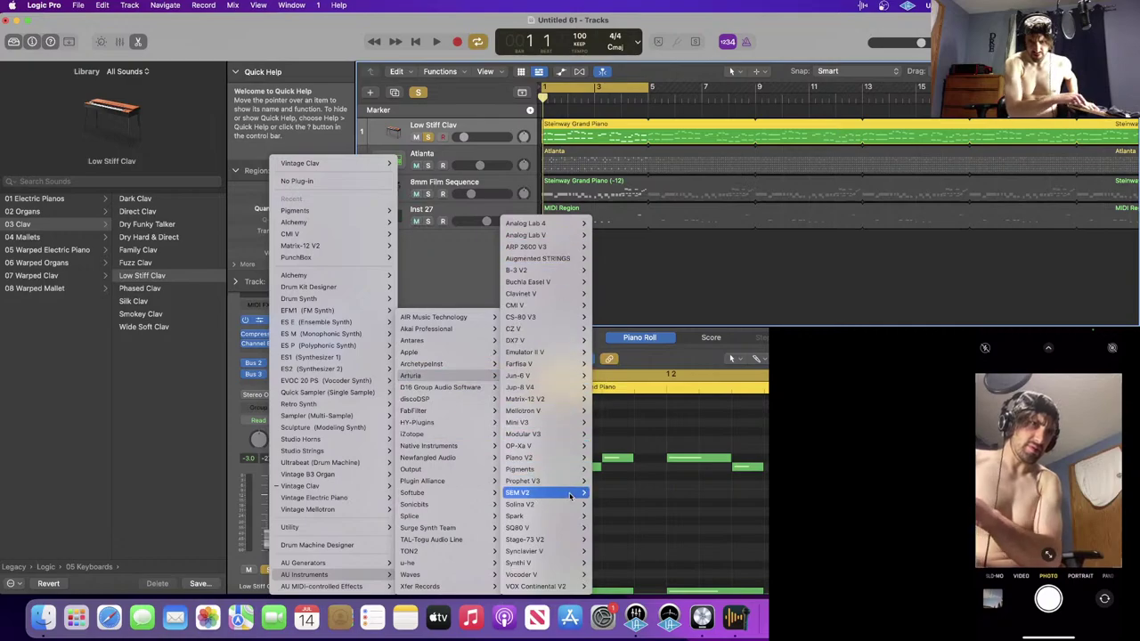
pyautogui.moveTo(561, 469)
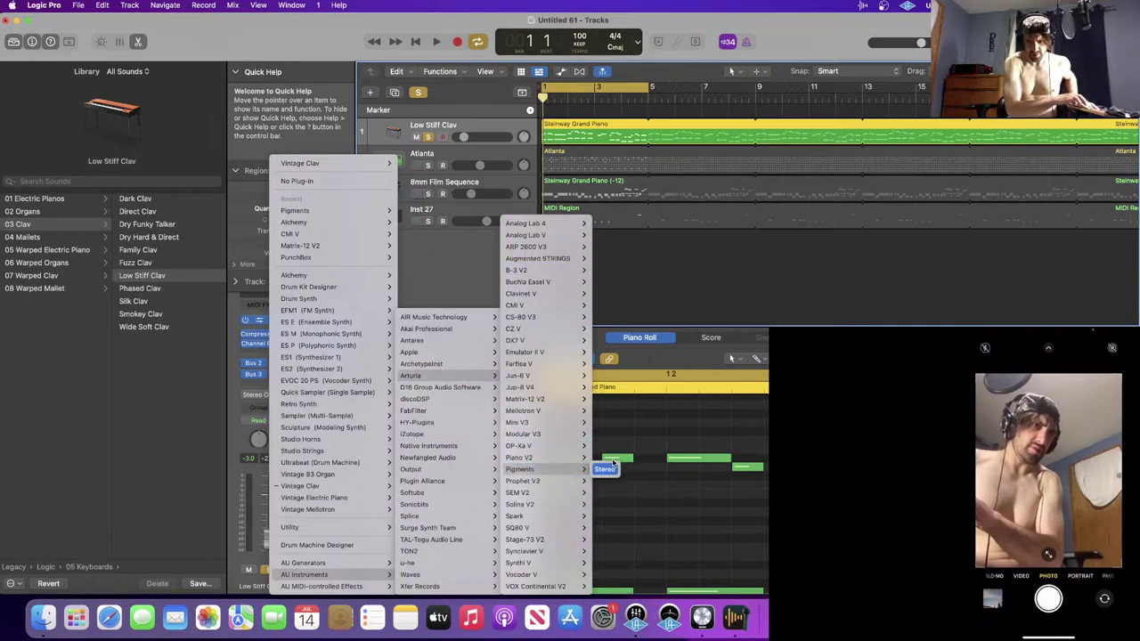
pyautogui.click(610, 468)
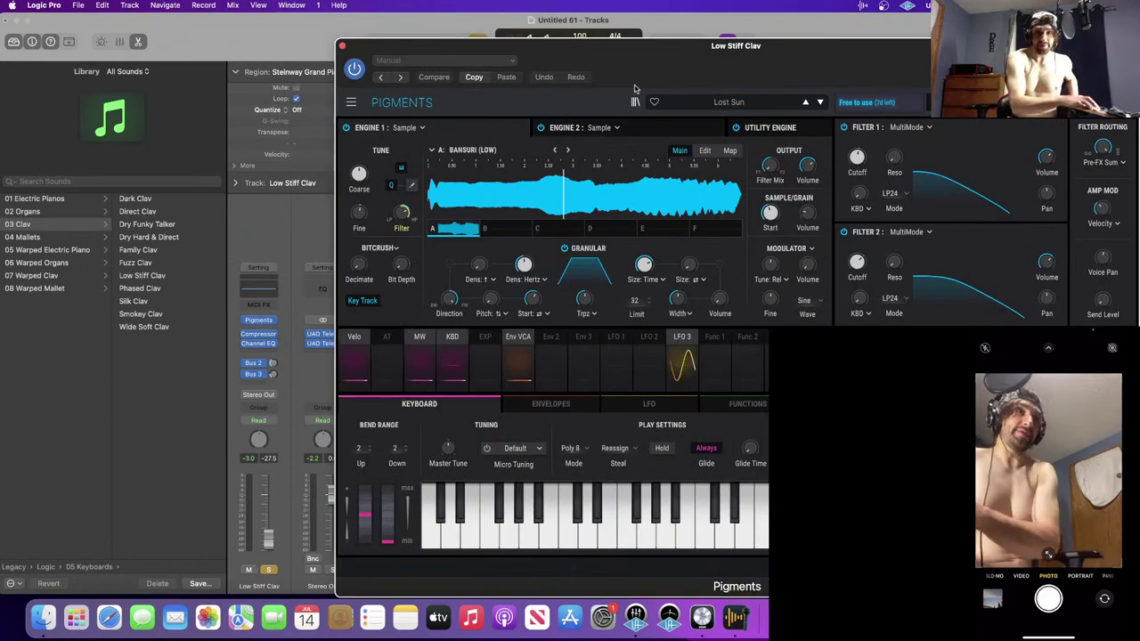
# - Load the Didgerimba preset from the Keys category in the Low Stiff Clav track's Pigments
pyautogui.click(686, 102)
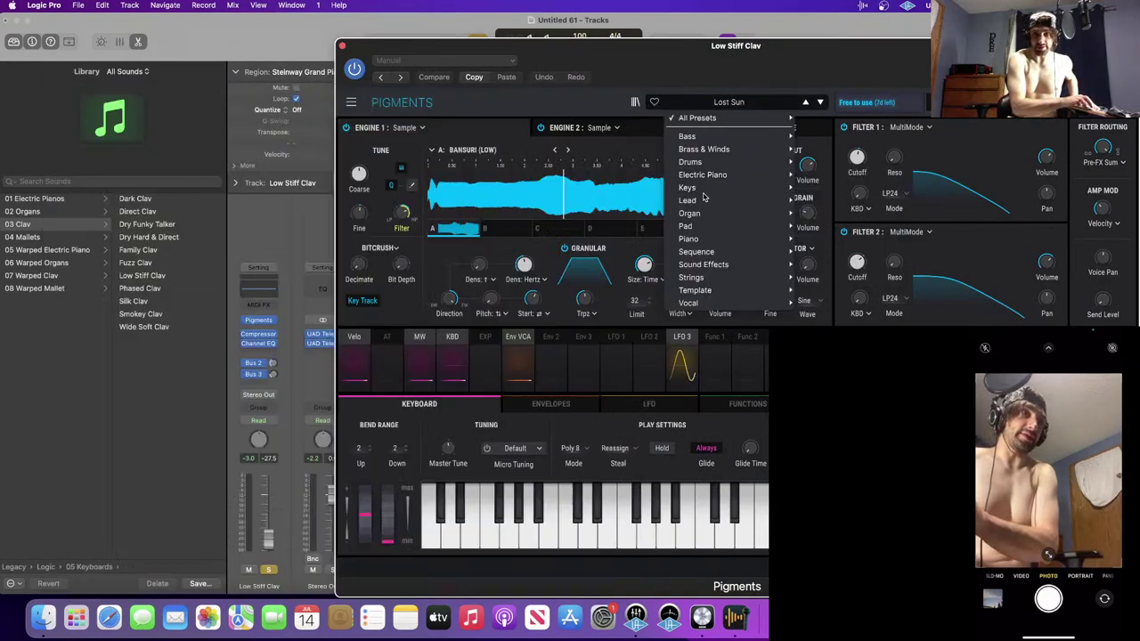
pyautogui.moveTo(690, 189)
pyautogui.click(222, 130)
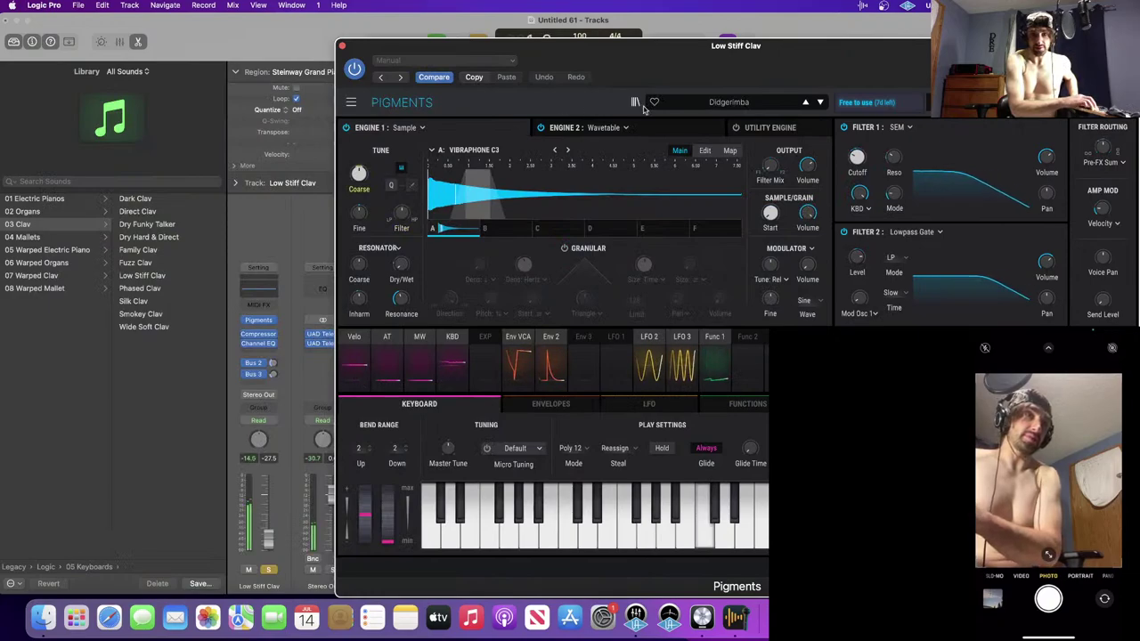
# - Audition the Keys presets following Didgerimba one by one, from Donor Kebab through to Euphoria Starter
pyautogui.click(820, 102)
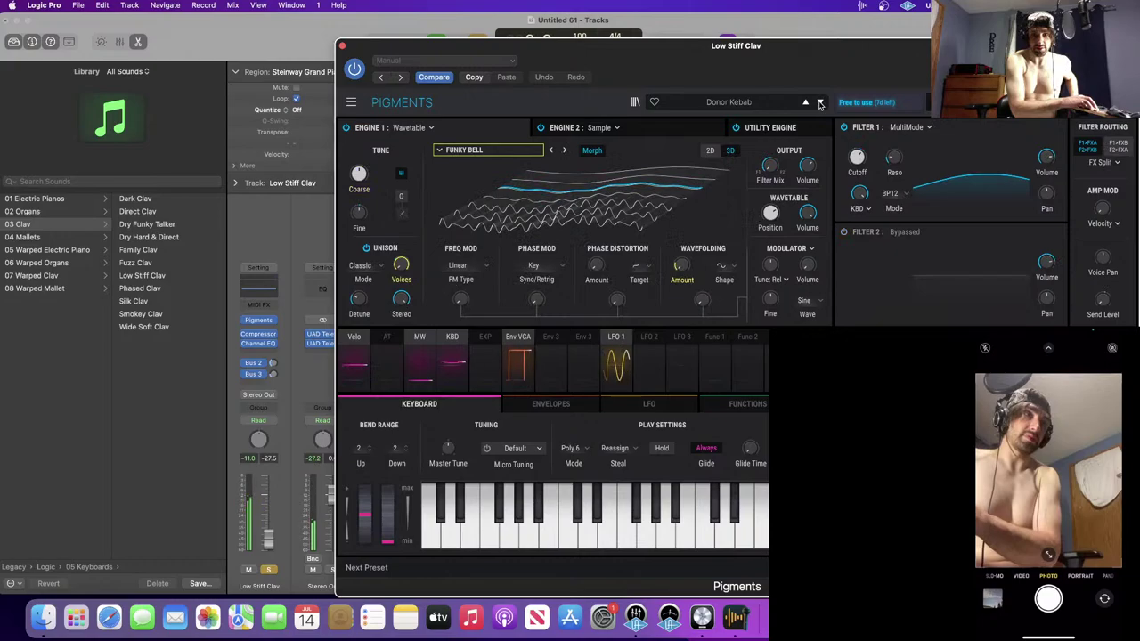
pyautogui.click(820, 103)
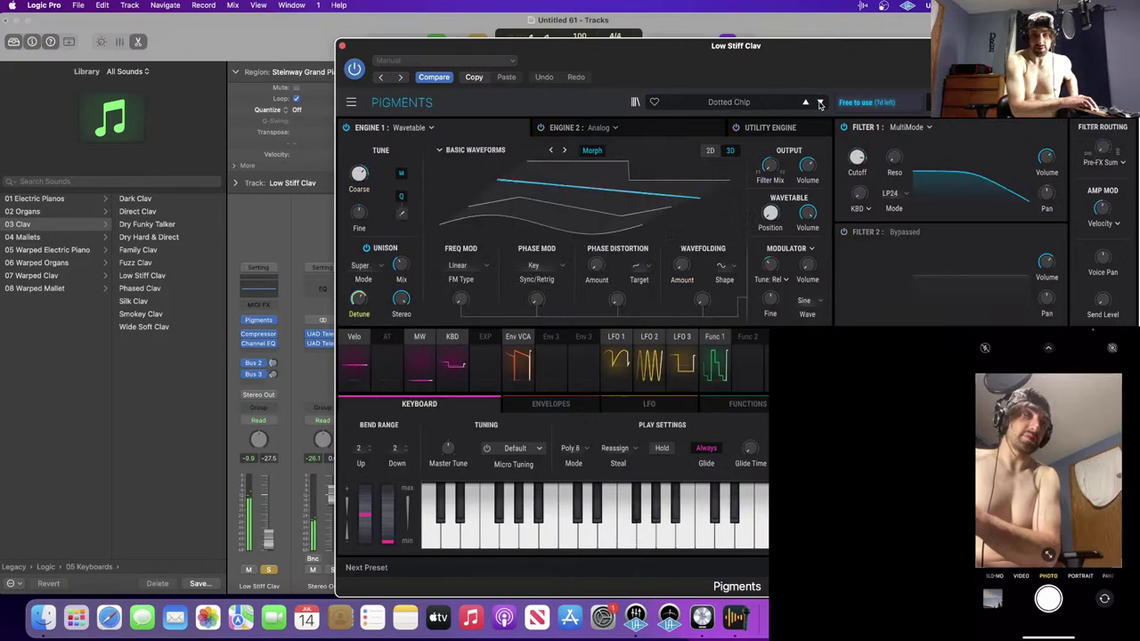
pyautogui.click(820, 103)
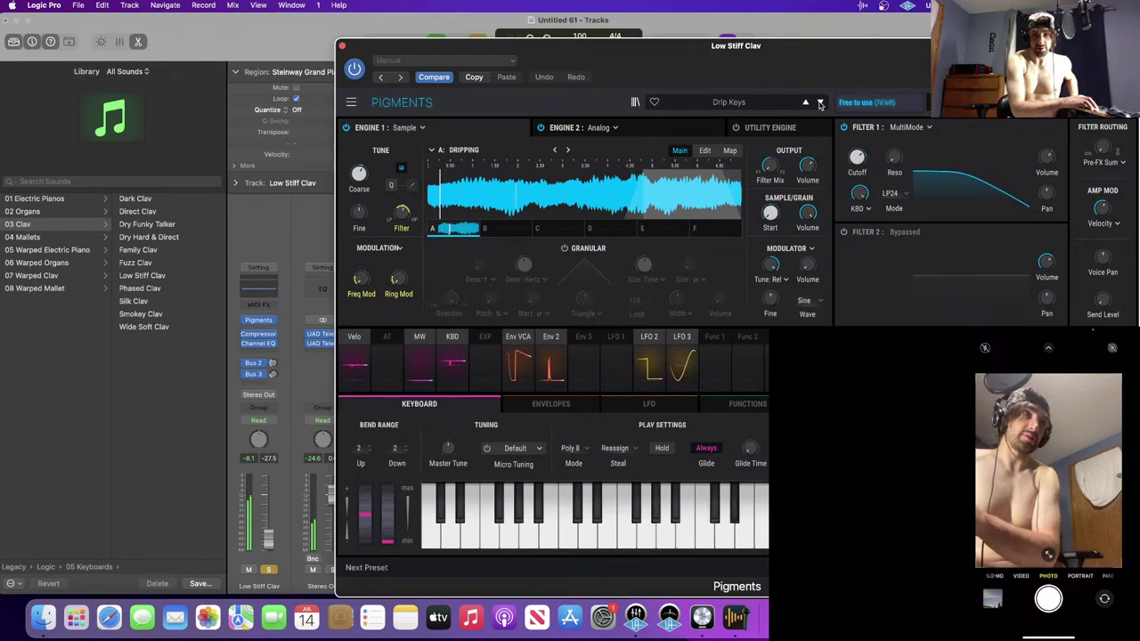
pyautogui.click(820, 102)
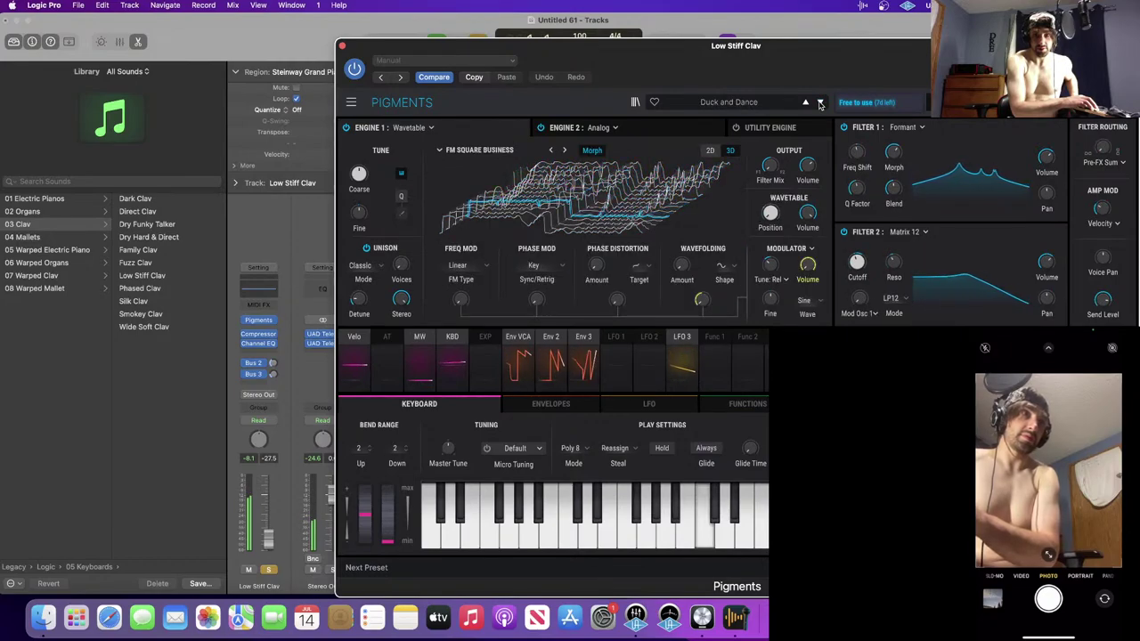
pyautogui.click(819, 103)
pyautogui.click(819, 103)
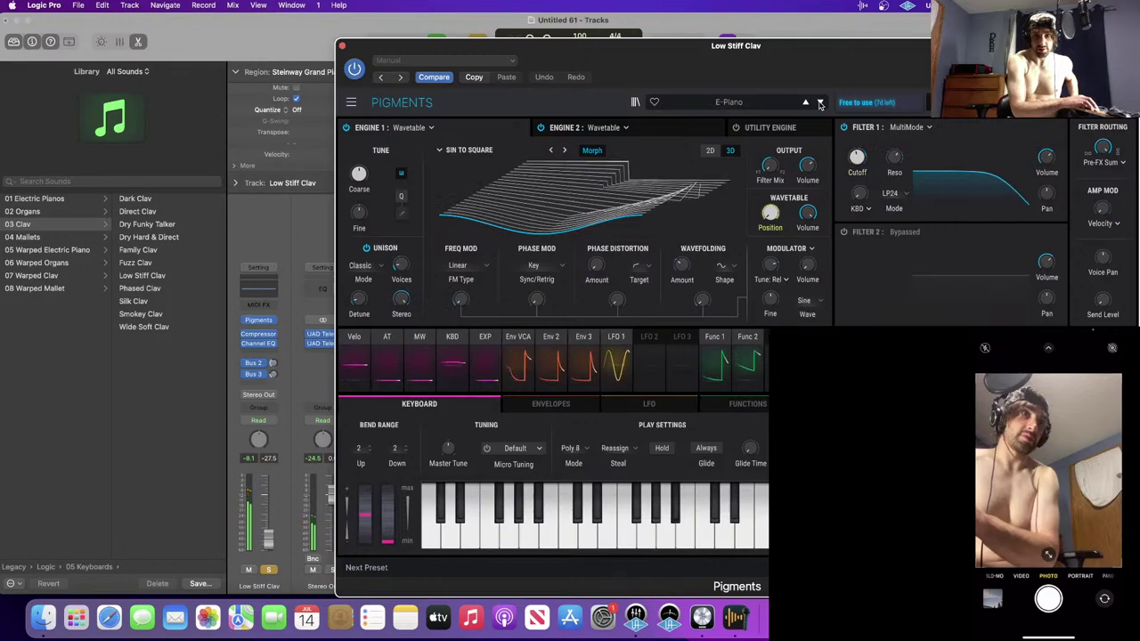
pyautogui.click(819, 103)
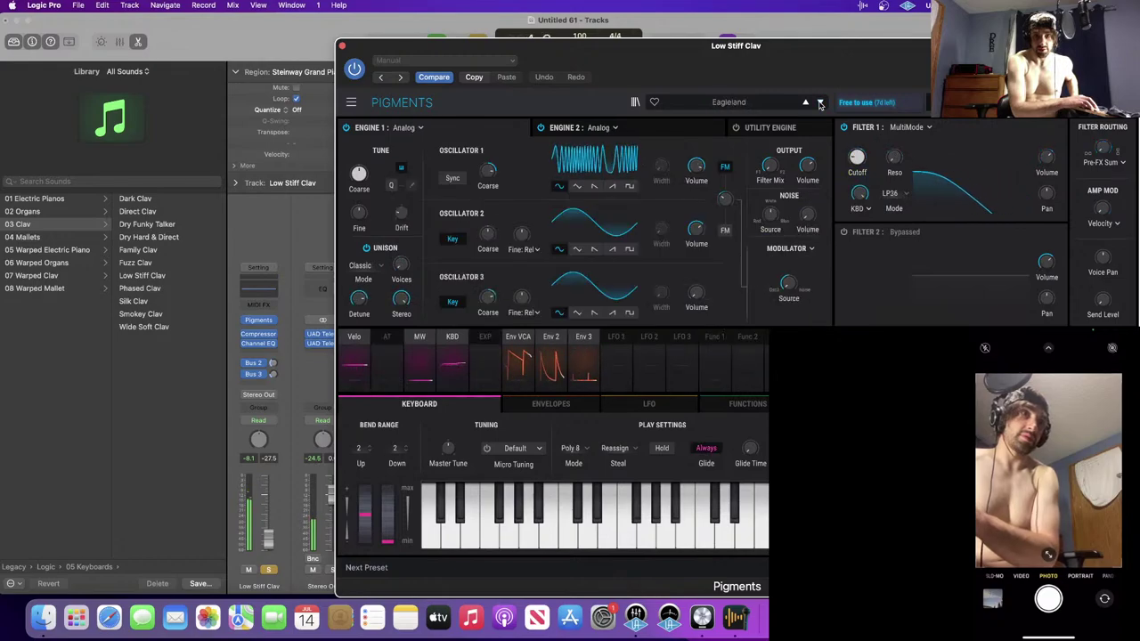
pyautogui.click(819, 103)
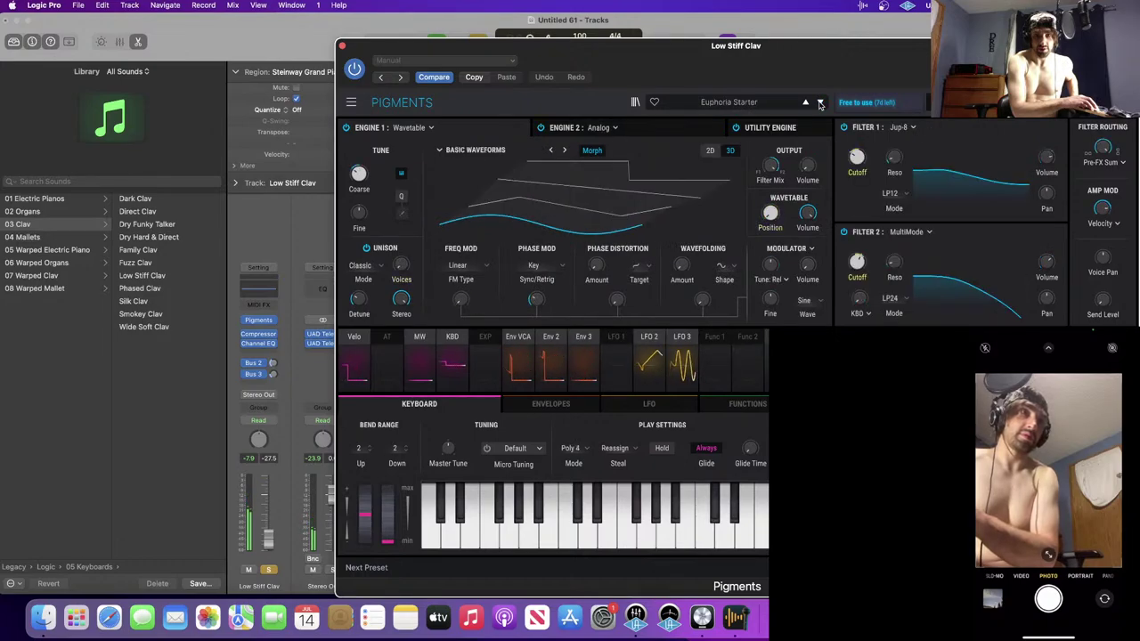
# - Load Whistling Bells from the Keys category and audition its neighbours Winter Dreams and Western Piano, ending on When Tomorrow Comes
pyautogui.click(748, 102)
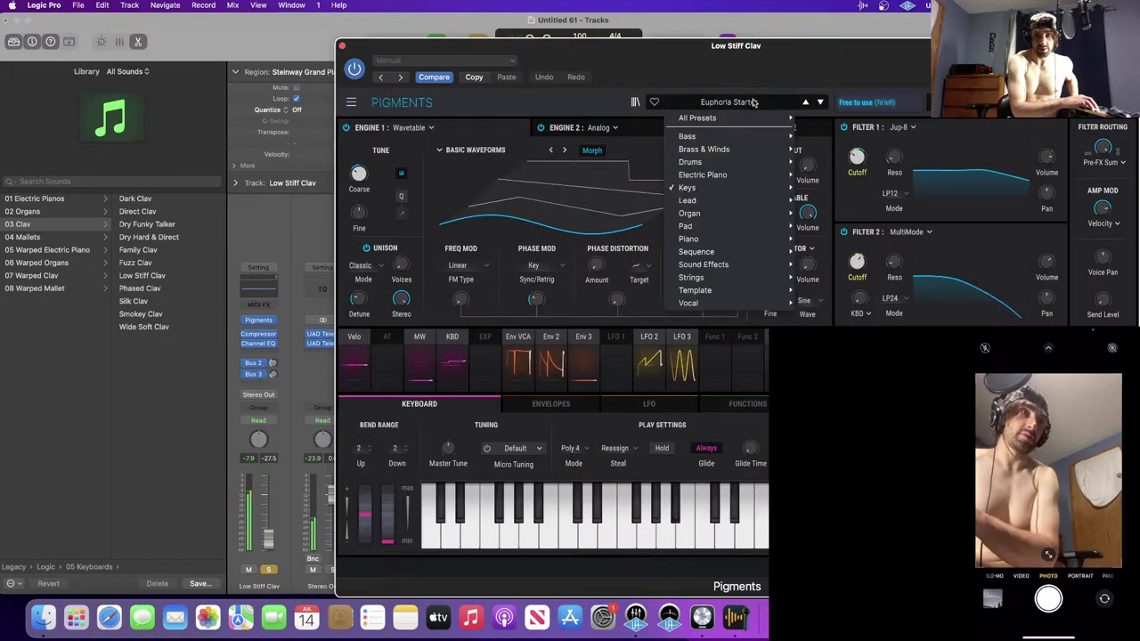
pyautogui.moveTo(754, 194)
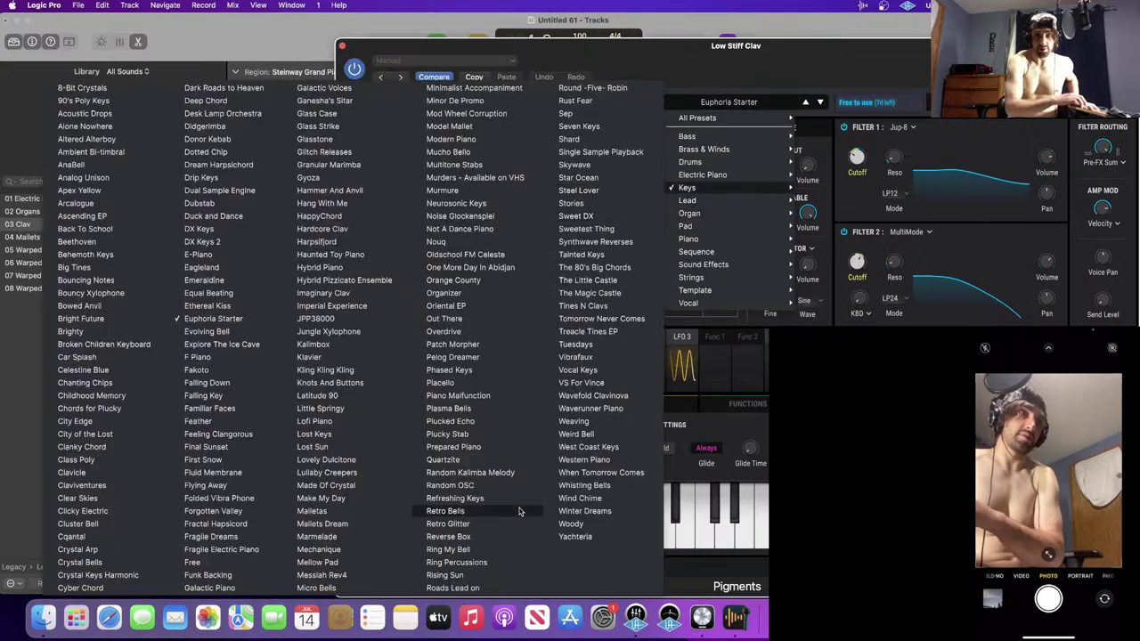
pyautogui.click(605, 485)
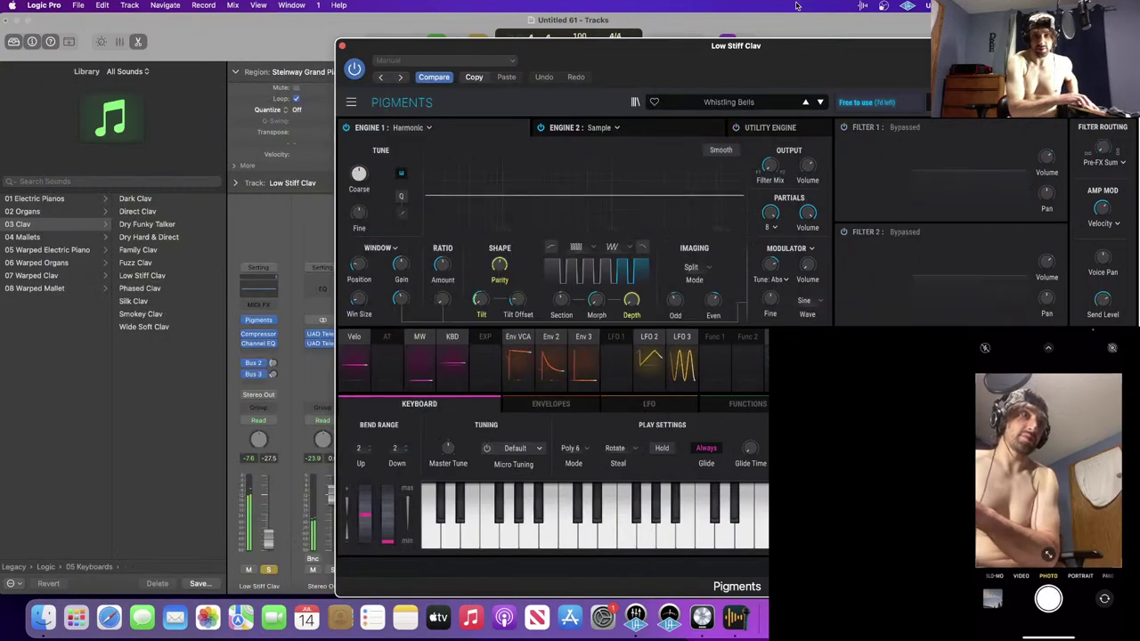
pyautogui.click(819, 103)
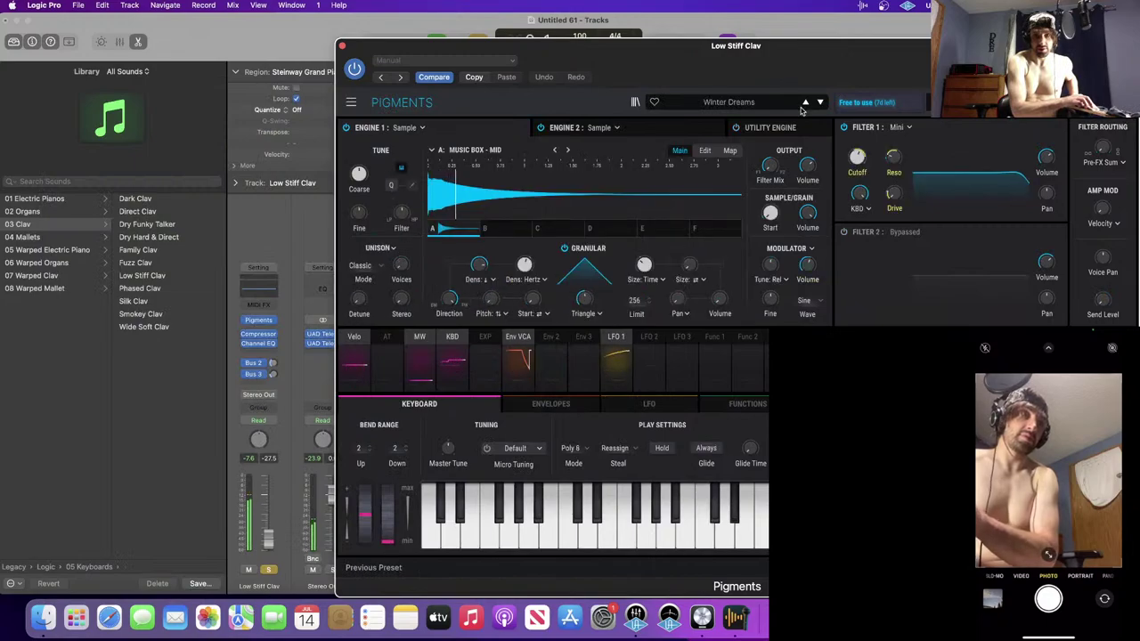
pyautogui.click(805, 103)
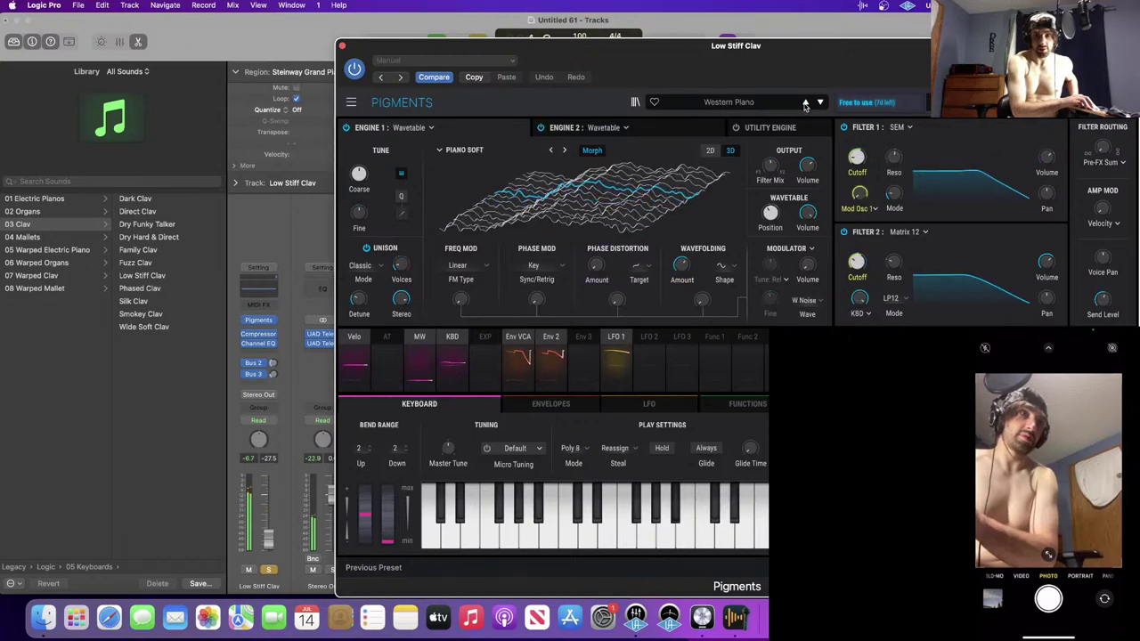
pyautogui.click(805, 103)
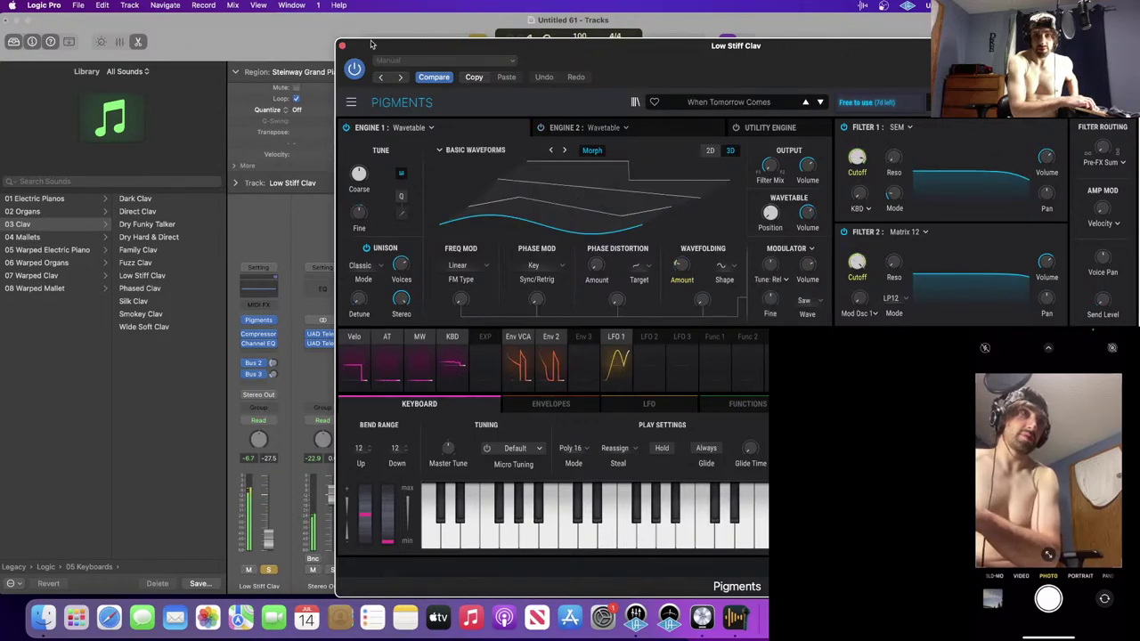
# - Move the Pigments window aside and turn off solo on Low Stiff Clav to hear the preset with all tracks
pyautogui.moveTo(373, 44); pyautogui.dragTo(754, 184)
pyautogui.click(431, 137)
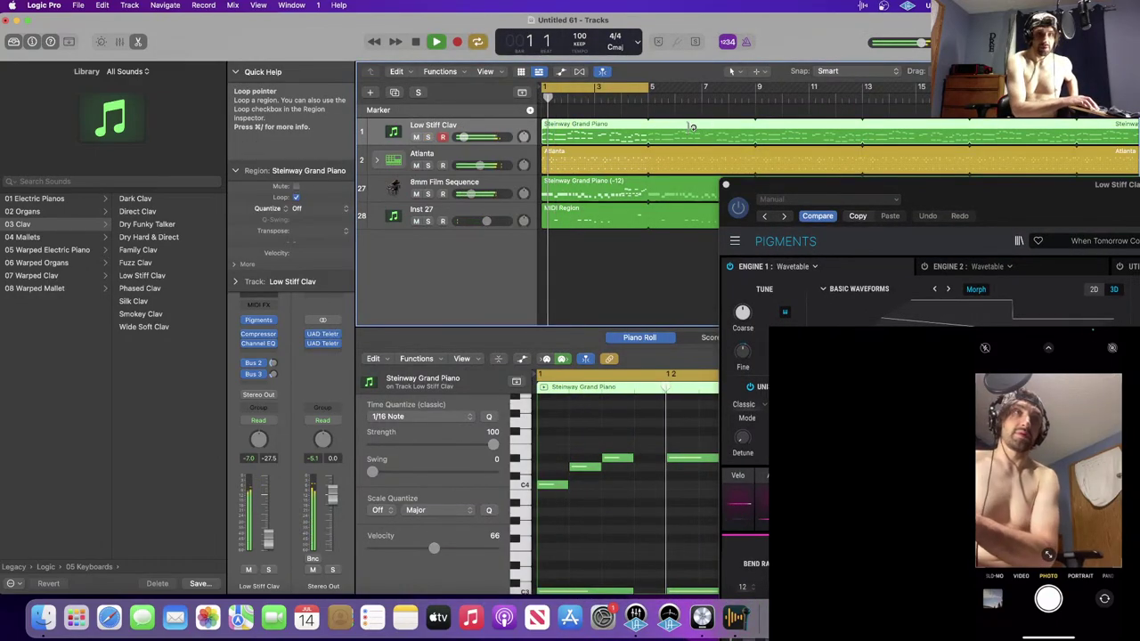
pyautogui.press('space')
# - Switch the Low Stiff Clav track's Pigments to the Western Piano preset and close the plug-in window
pyautogui.moveTo(945, 191); pyautogui.dragTo(565, 23)
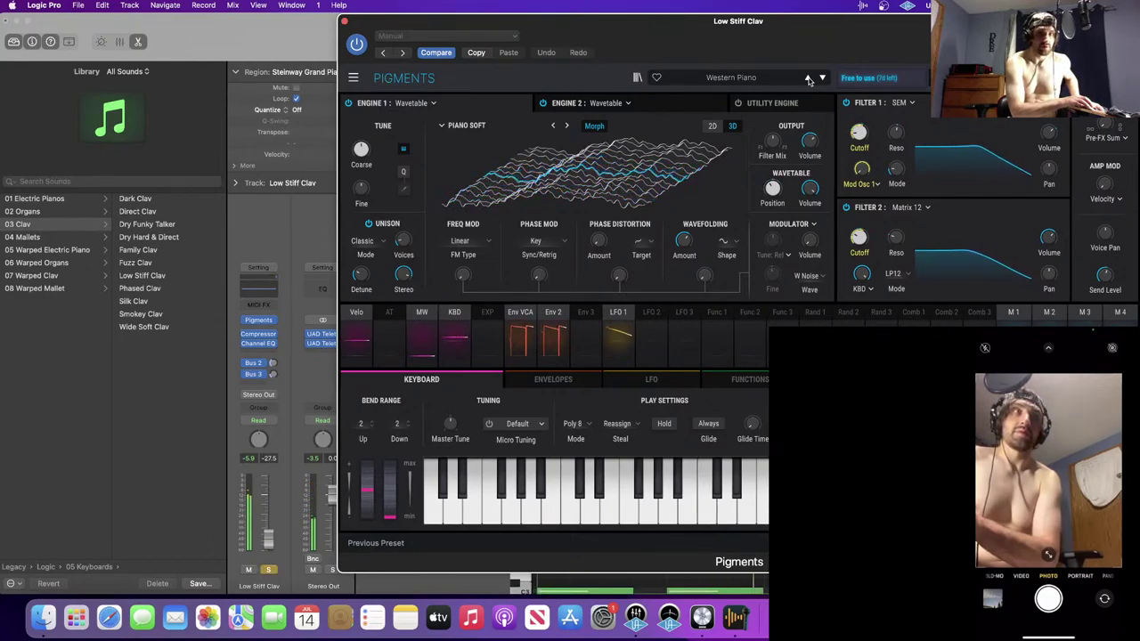
pyautogui.click(342, 21)
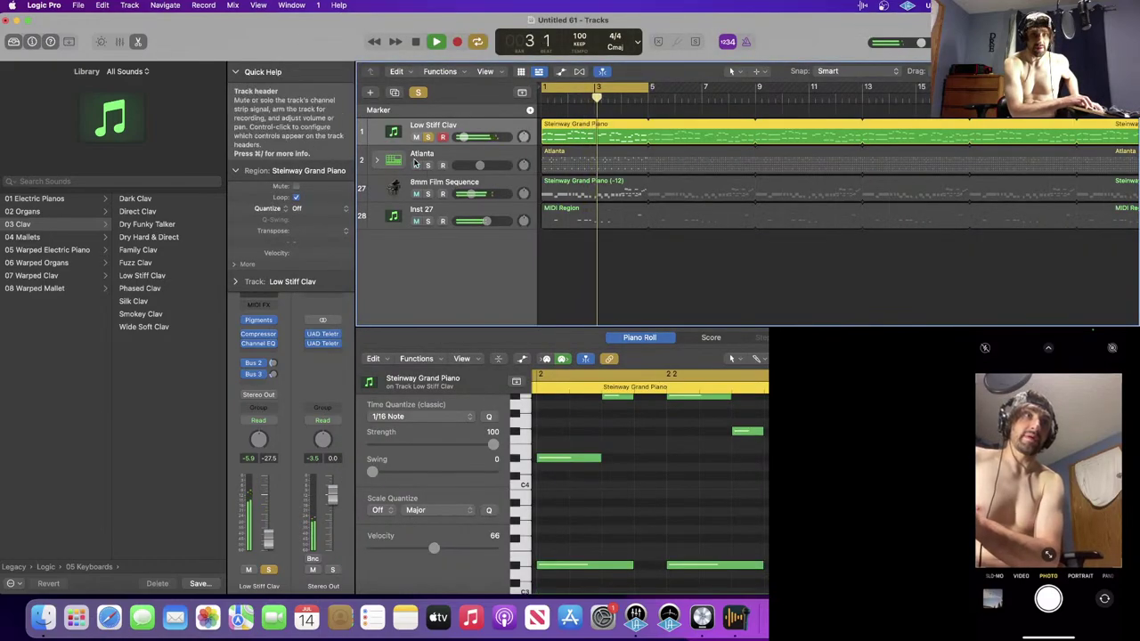
# - Solo the 8mm Film Sequence track instead of Low Stiff Clav and open its Pigments instrument
pyautogui.click(429, 194)
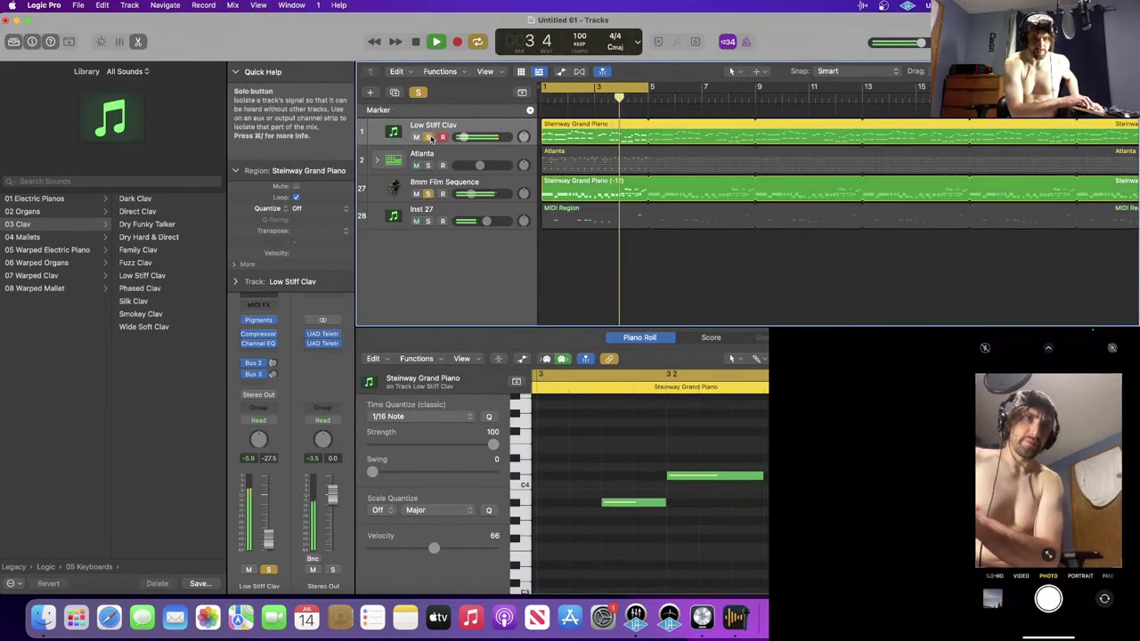
pyautogui.click(429, 137)
pyautogui.click(456, 187)
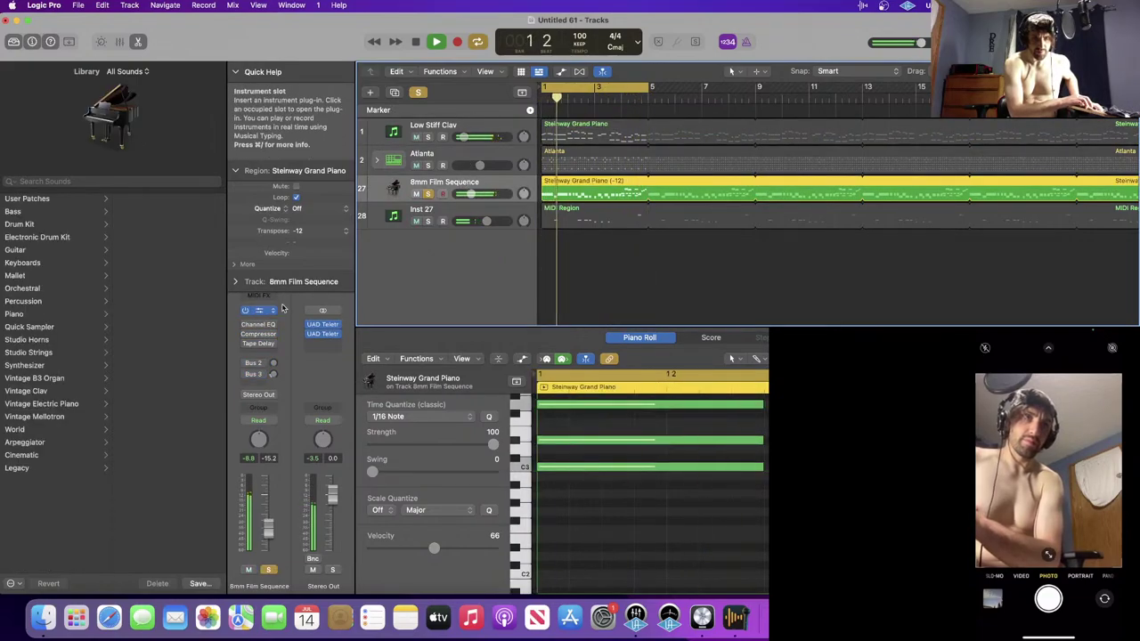
pyautogui.click(260, 311)
# - Audition the Pad presets preceding Additive Blades, including Above Sheer Beauty and 5th Sweep, ending on Magic Realm
pyautogui.click(726, 78)
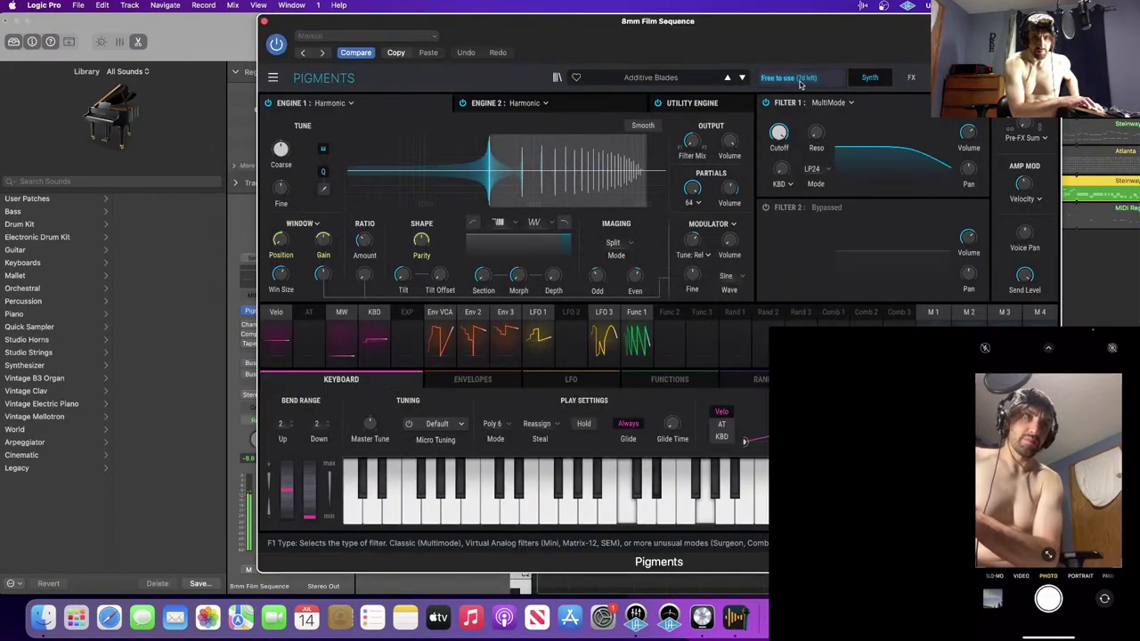
pyautogui.click(727, 77)
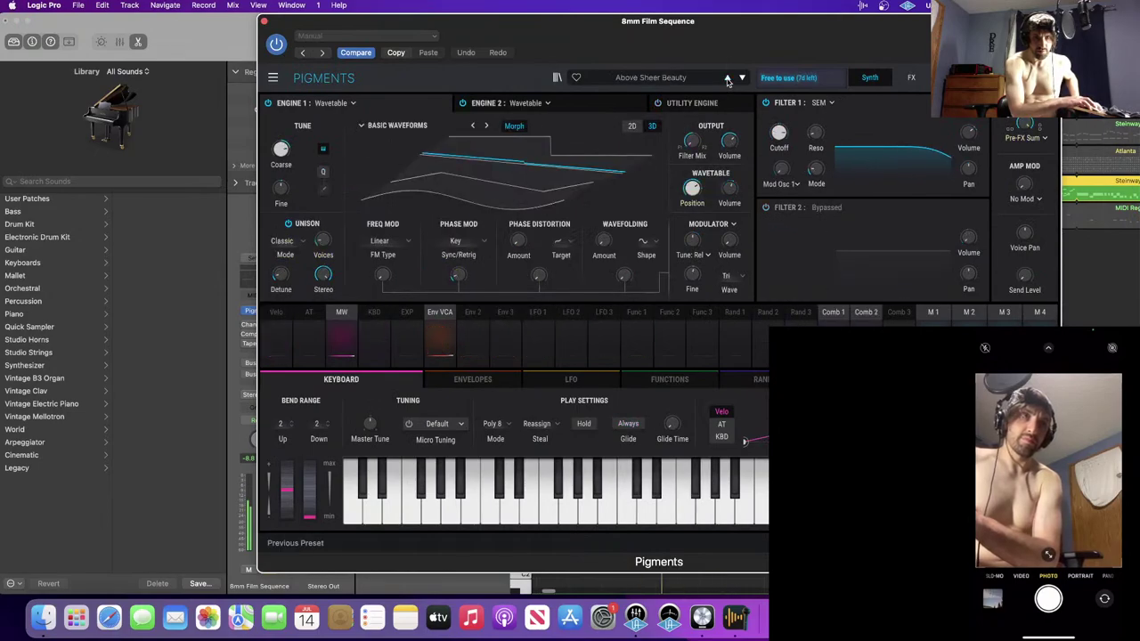
pyautogui.click(726, 77)
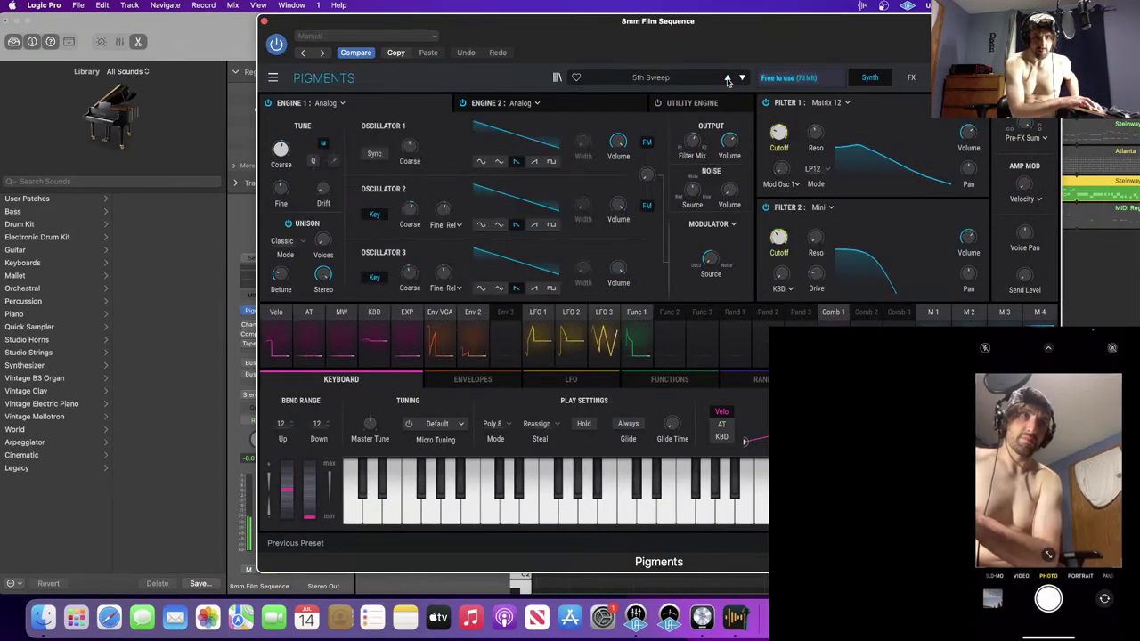
pyautogui.click(726, 78)
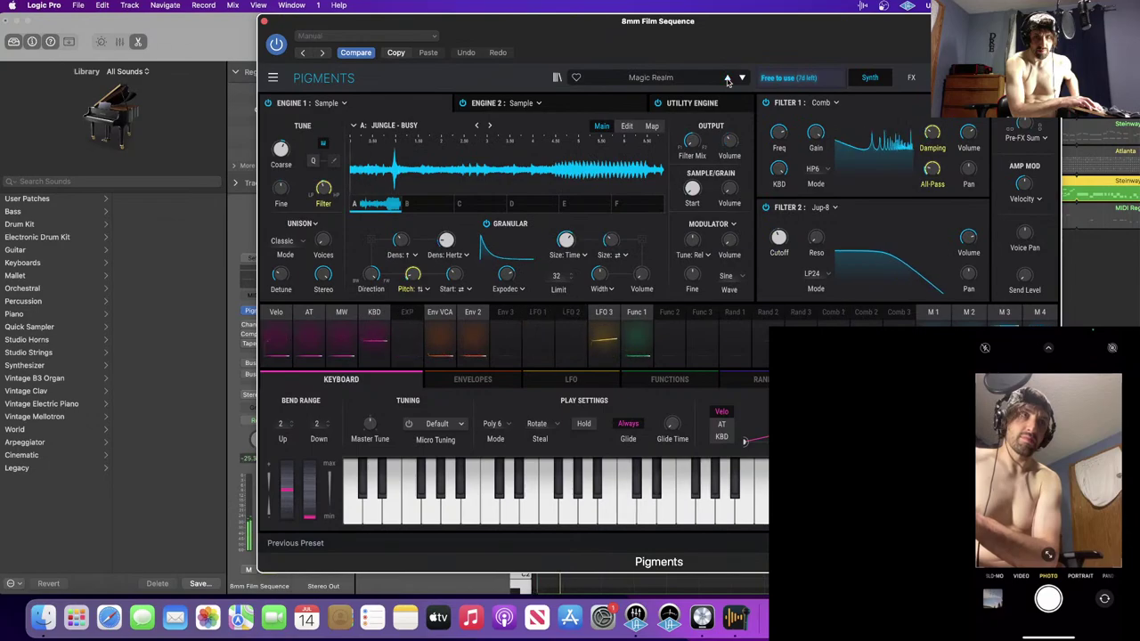
# - Load the Alhambra pad preset in Pigments, advancing one preset further to All Sawbars Up
pyautogui.click(682, 78)
pyautogui.moveTo(667, 93)
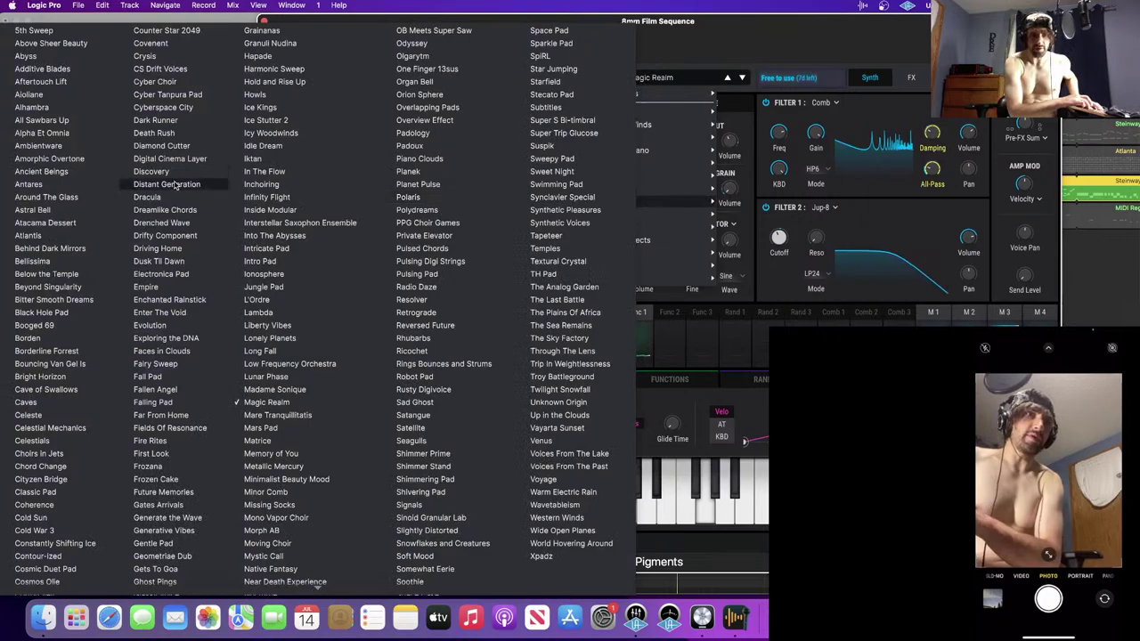
pyautogui.click(54, 108)
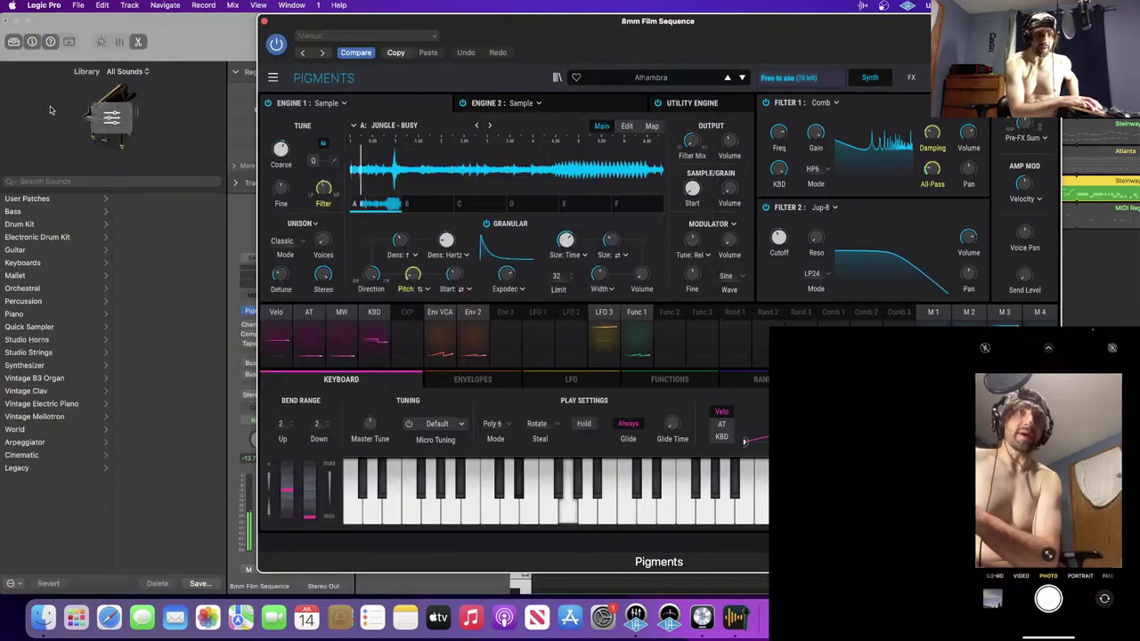
pyautogui.click(742, 78)
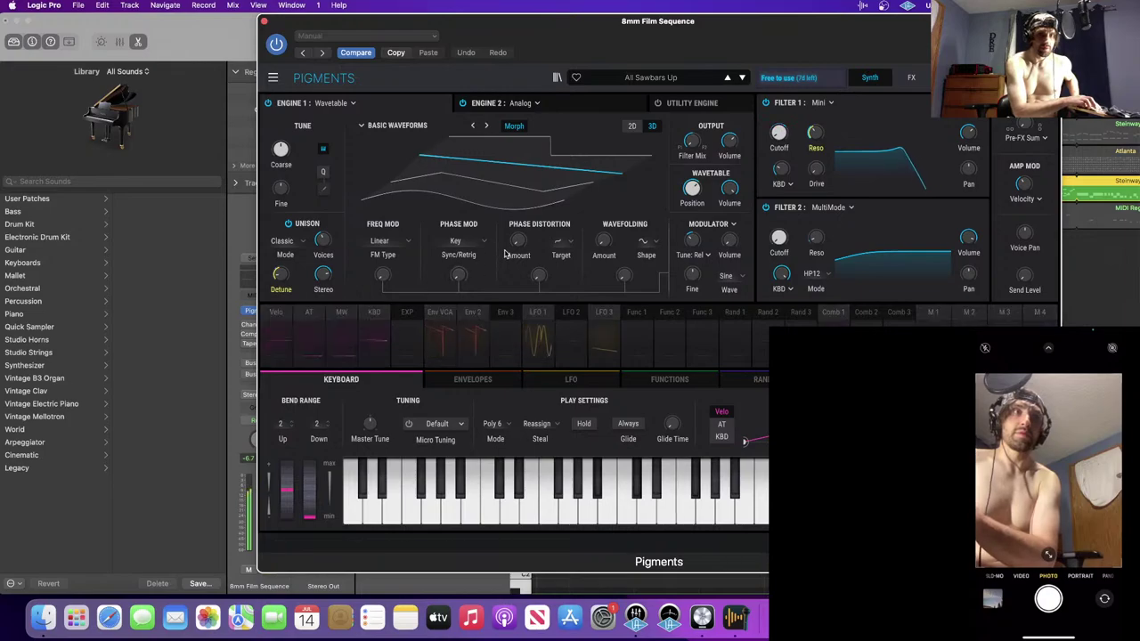
# - Set Engine 1's Phase Distortion amount to 0.256, trying higher amounts up to 0.656 along the way
pyautogui.moveTo(518, 241); pyautogui.dragTo(535, 232)
pyautogui.scroll(10, 536, 234)
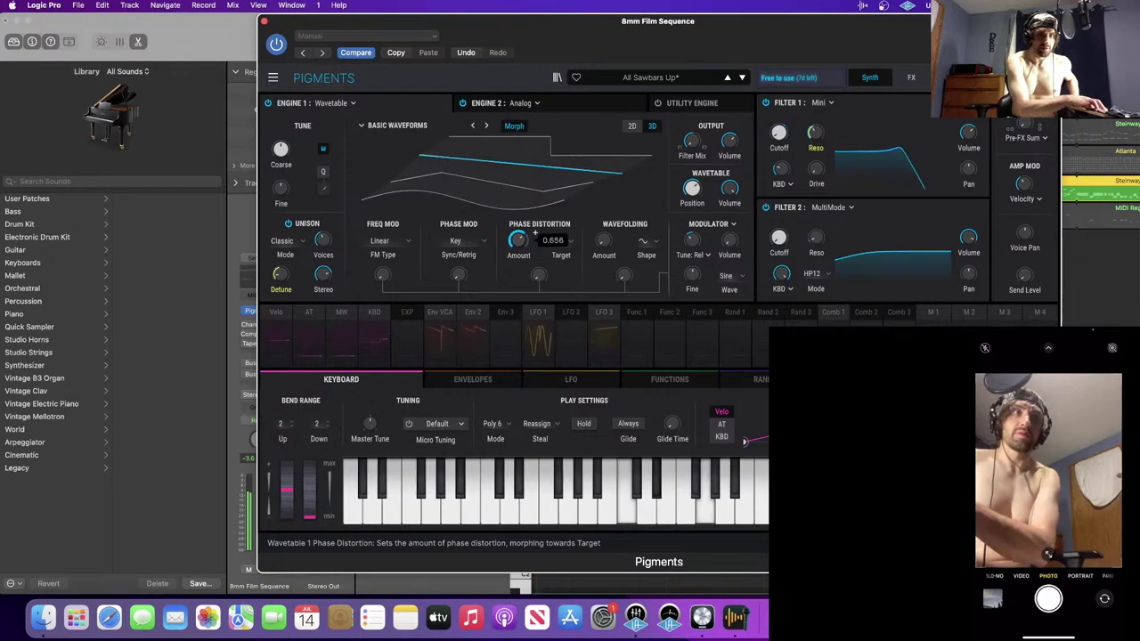
pyautogui.scroll(-4, 536, 233)
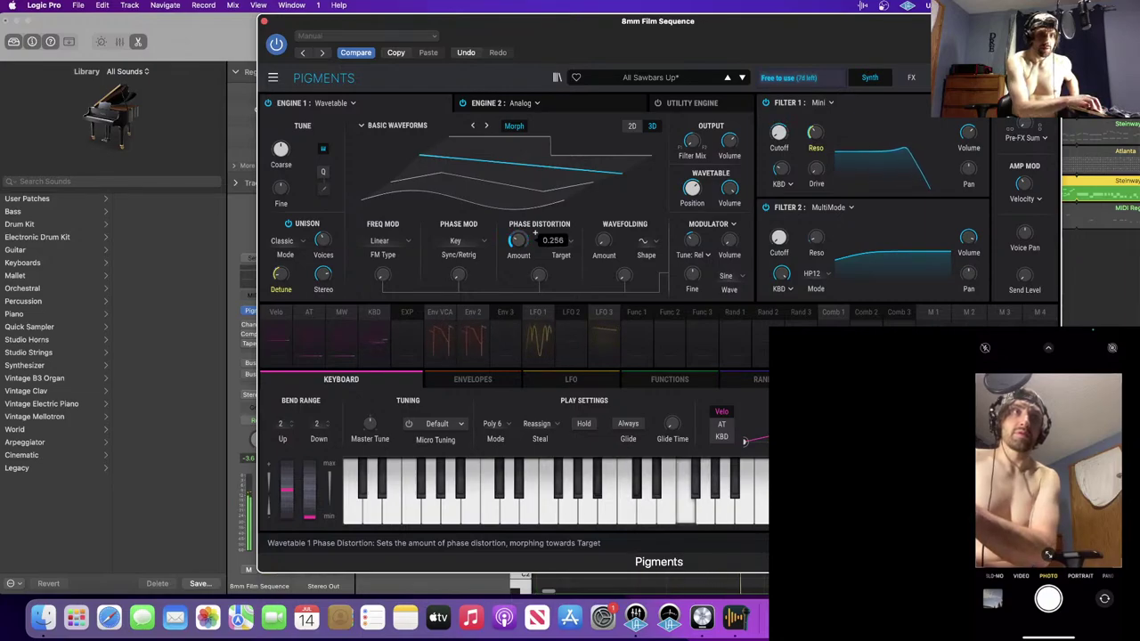
# - Switch Engine 2 to the Harmonic type and raise its Ratio amount and Ratio frequency modulation
pyautogui.click(514, 104)
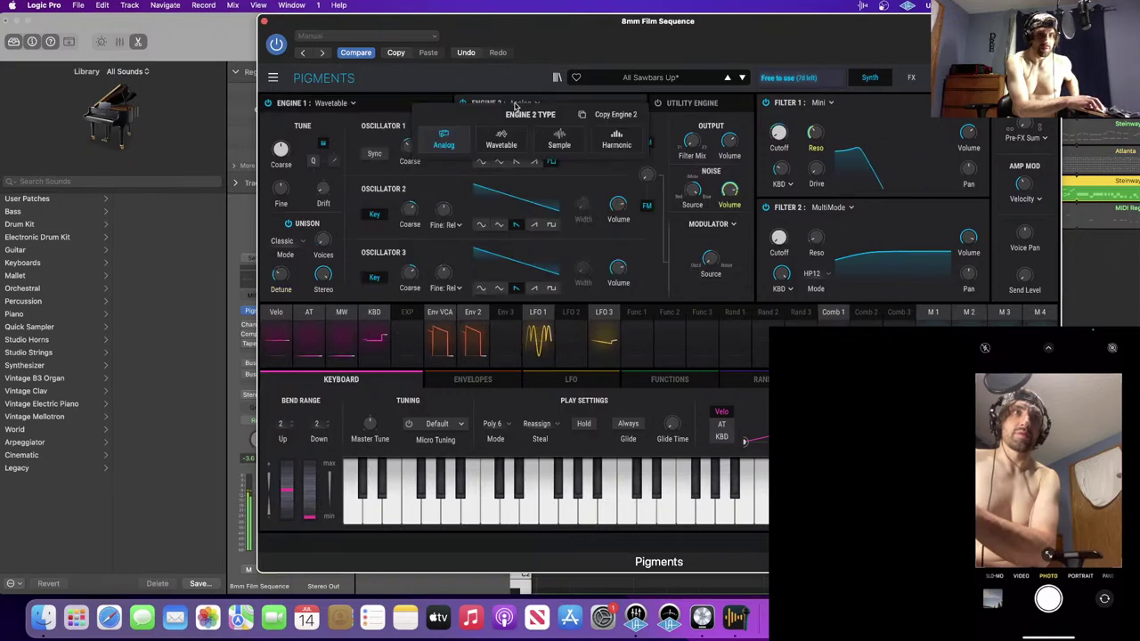
pyautogui.click(614, 142)
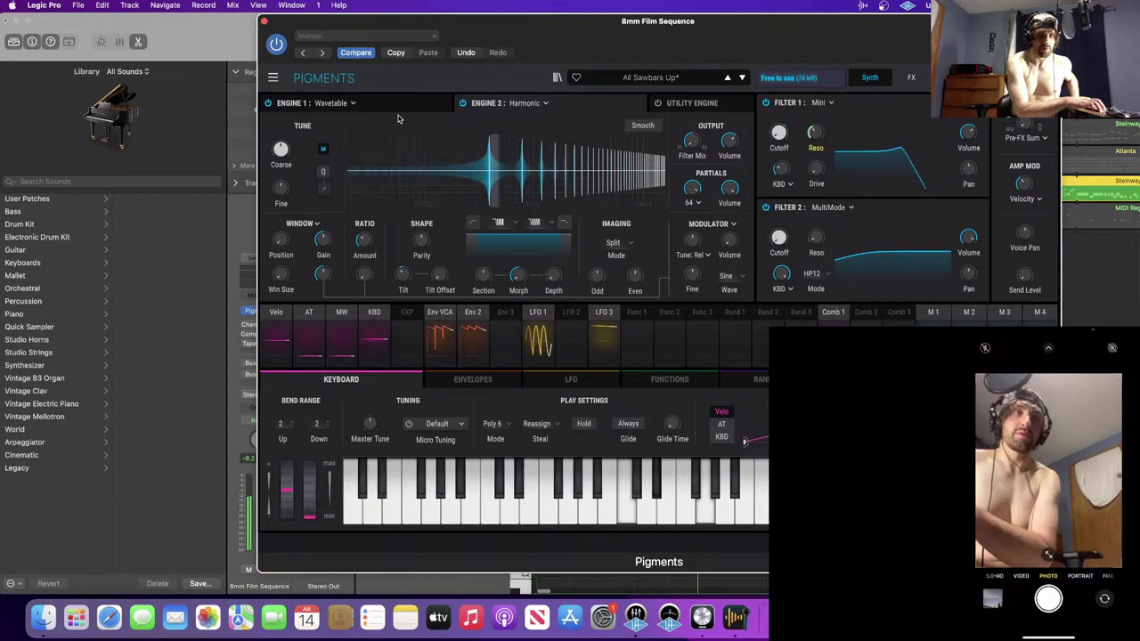
pyautogui.moveTo(365, 252); pyautogui.dragTo(365, 210)
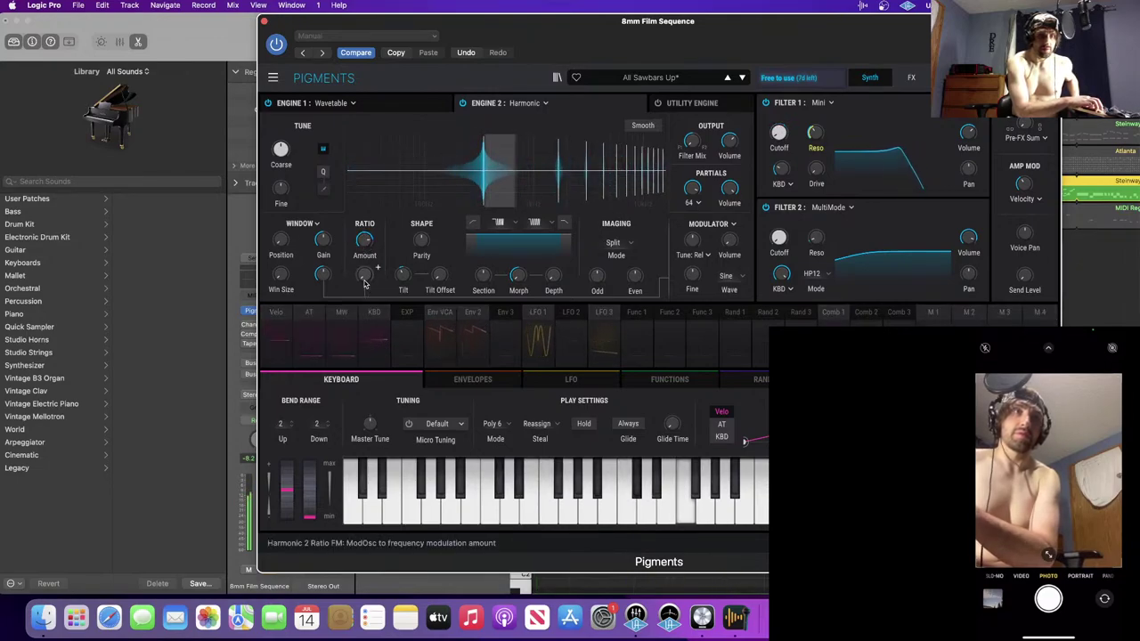
pyautogui.moveTo(365, 280)
pyautogui.mouseDown()
pyautogui.moveTo(366, 242)
pyautogui.moveTo(366, 259)
pyautogui.mouseUp()
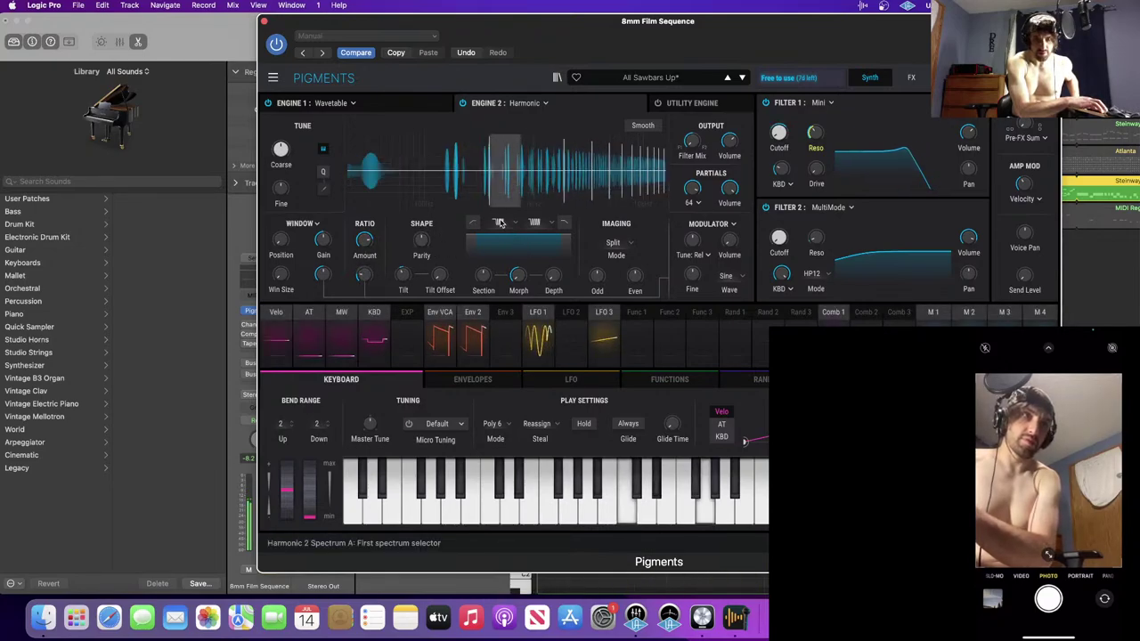
# - Set Engine 2's Spectrum A to Rslope and Spectrum B to WComb
pyautogui.click(524, 248)
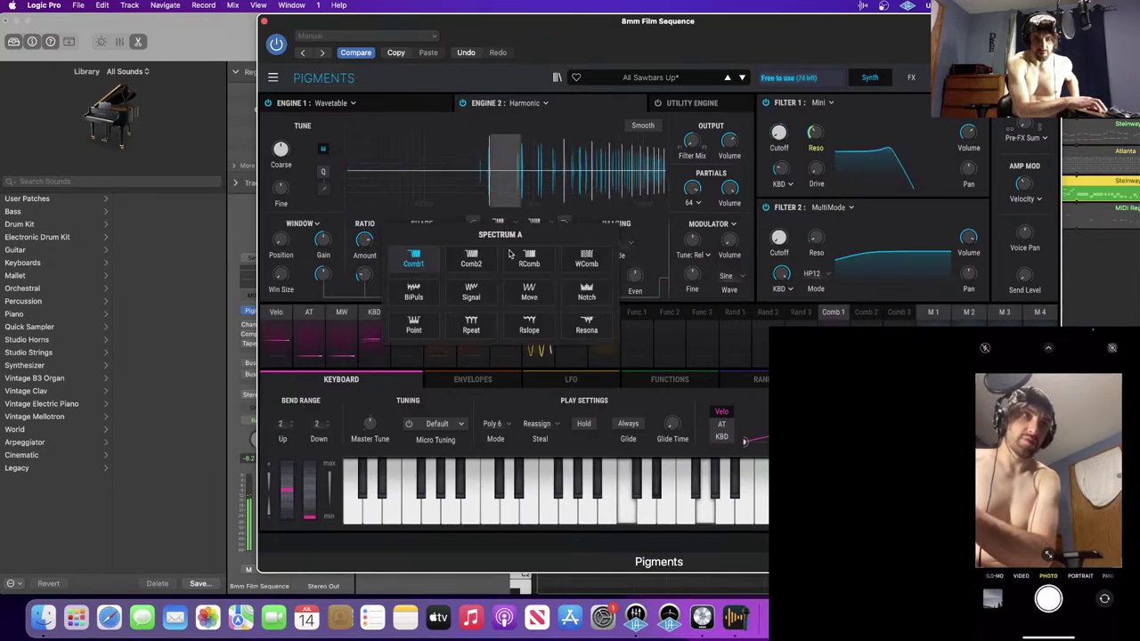
pyautogui.click(530, 327)
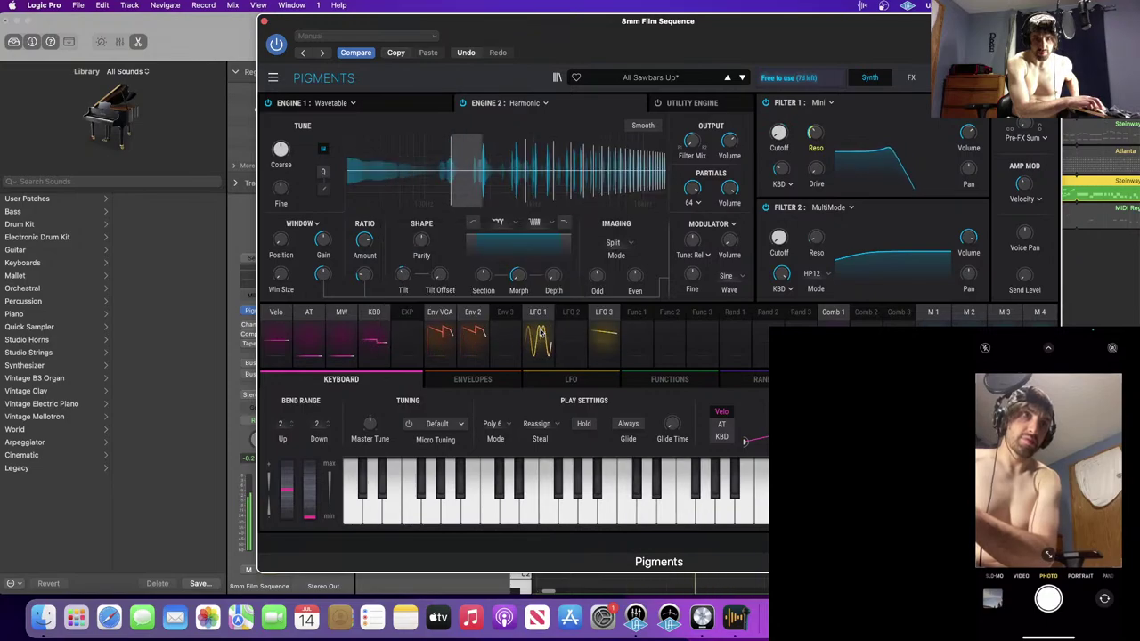
pyautogui.click(534, 223)
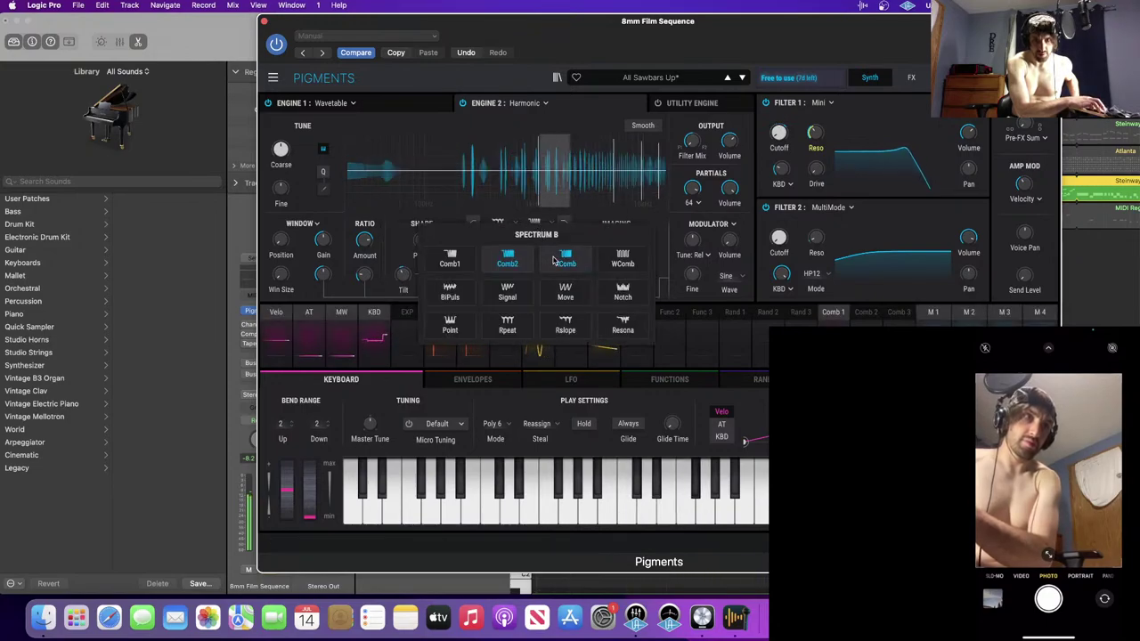
pyautogui.click(612, 262)
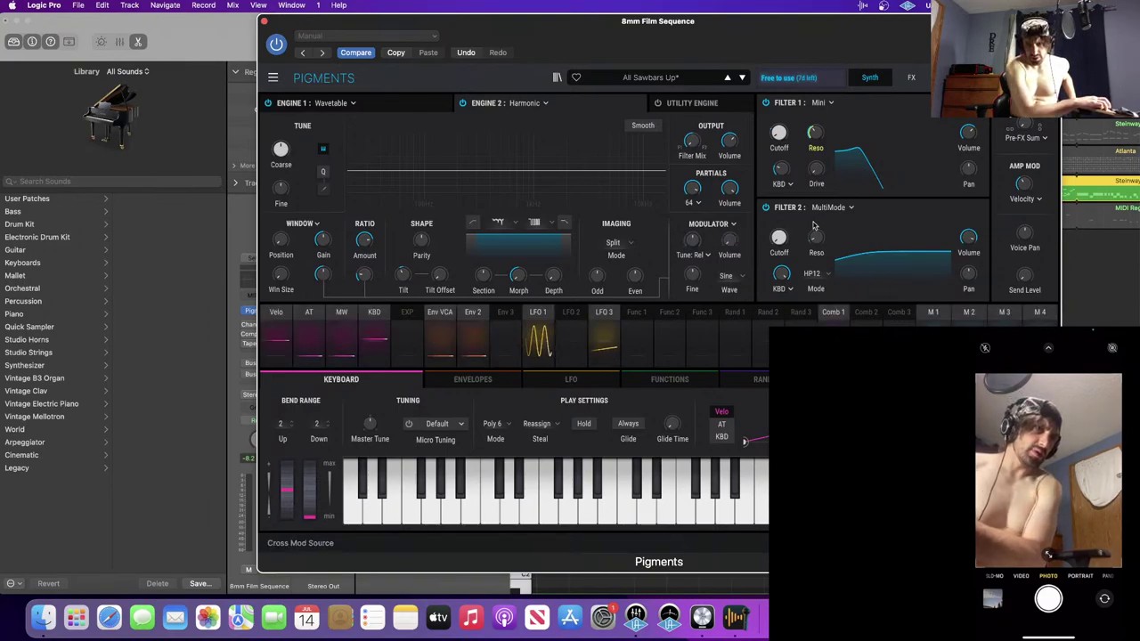
# - Try the Matrix 12 and Phaser types for Filter 1 while the loop plays
pyautogui.click(819, 102)
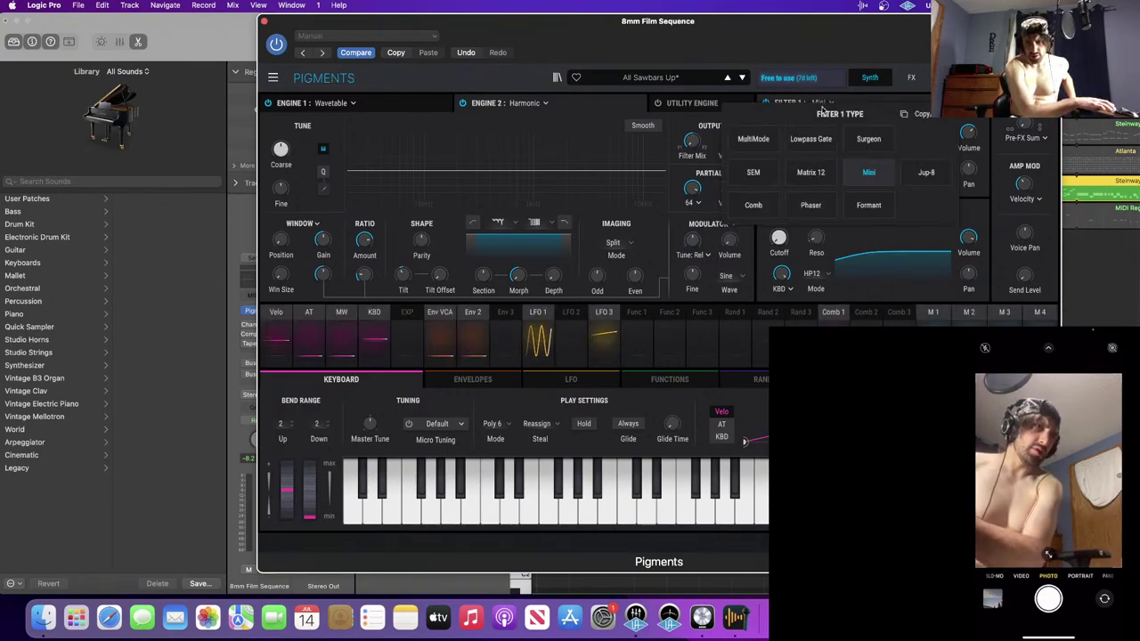
pyautogui.click(815, 173)
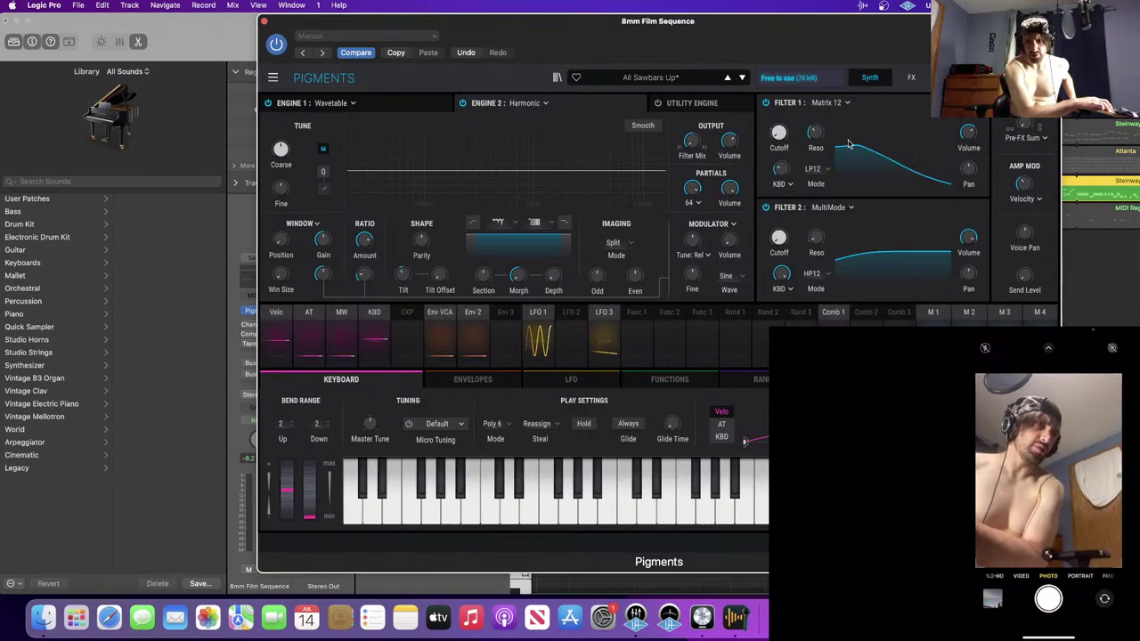
pyautogui.click(835, 103)
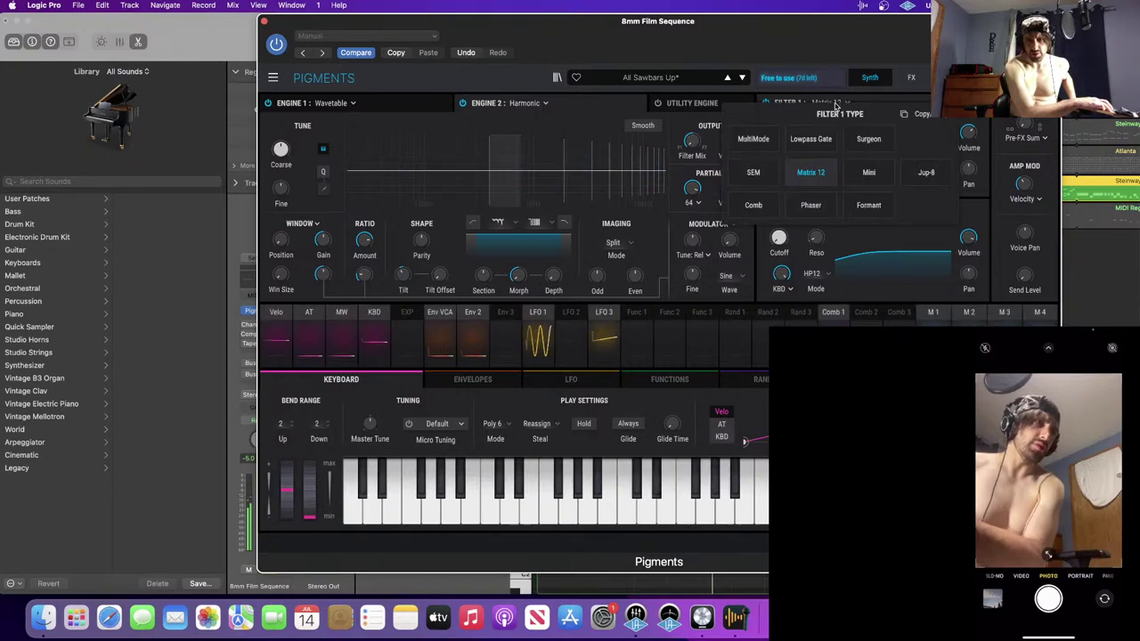
pyautogui.click(811, 205)
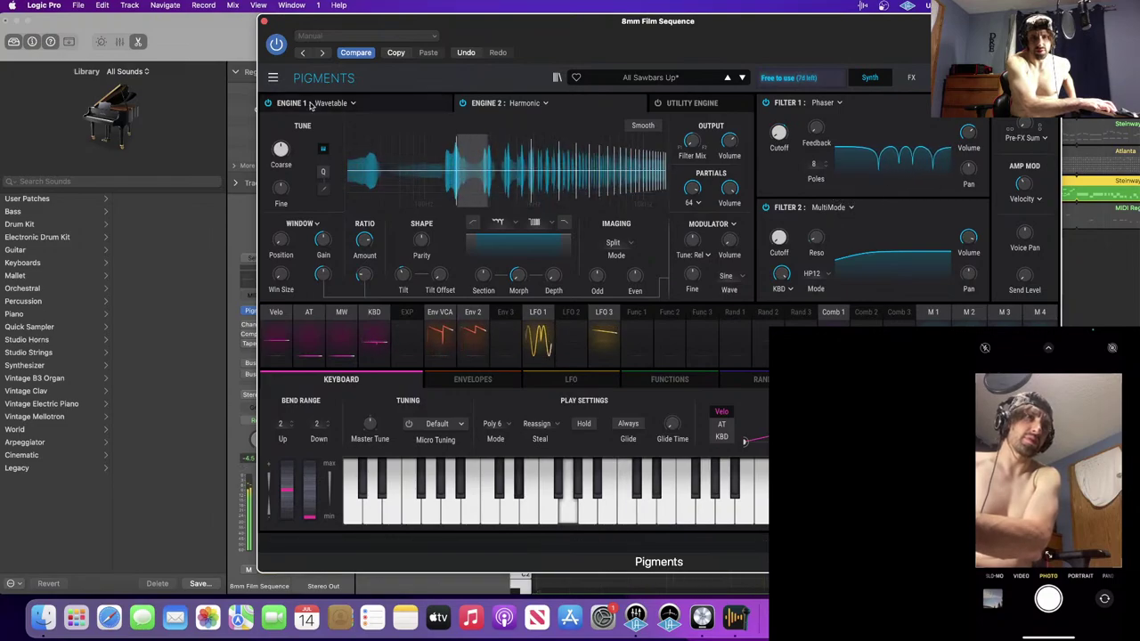
# - Close Pigments and play the loop from the start with 8mm Film Sequence unsoloed and its volume lowered to -19.0 dB
pyautogui.click(264, 20)
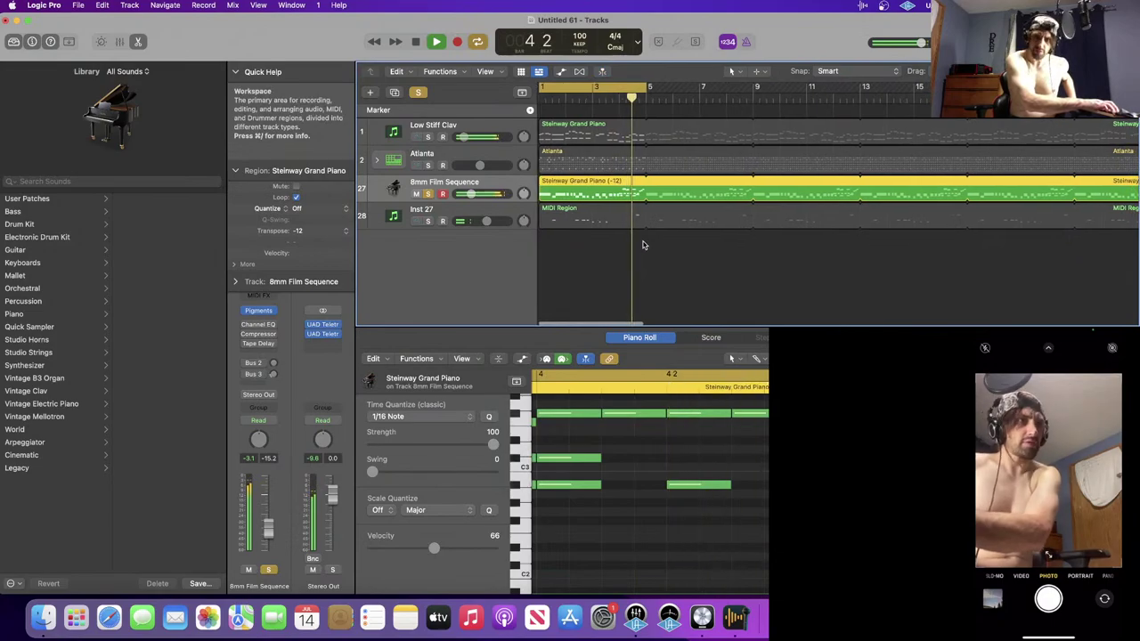
pyautogui.press('Return')
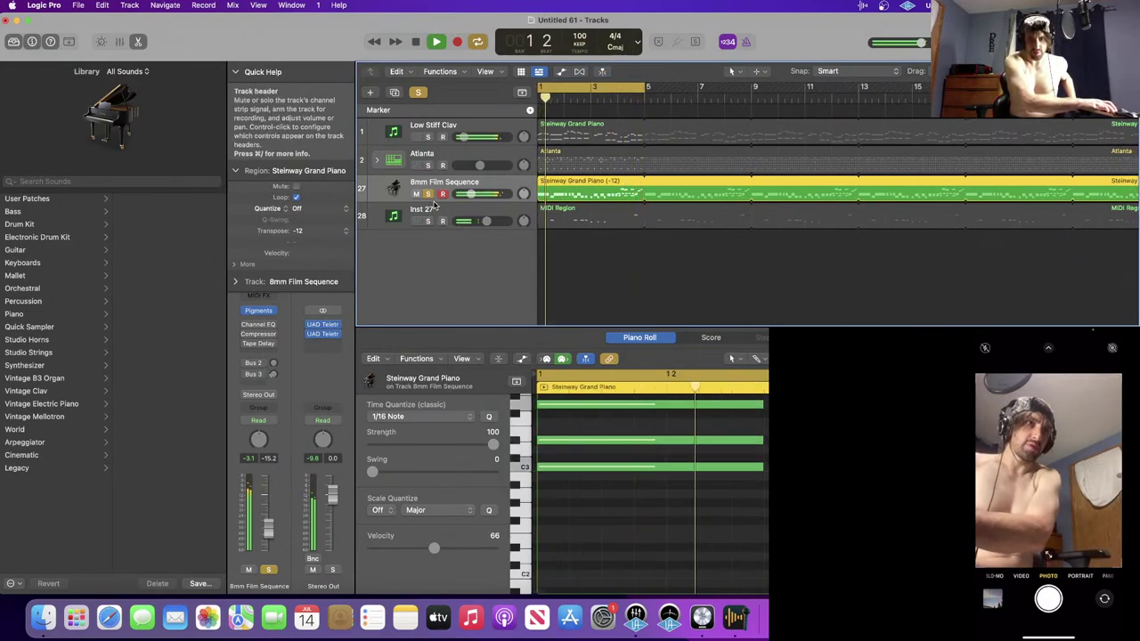
pyautogui.press('space')
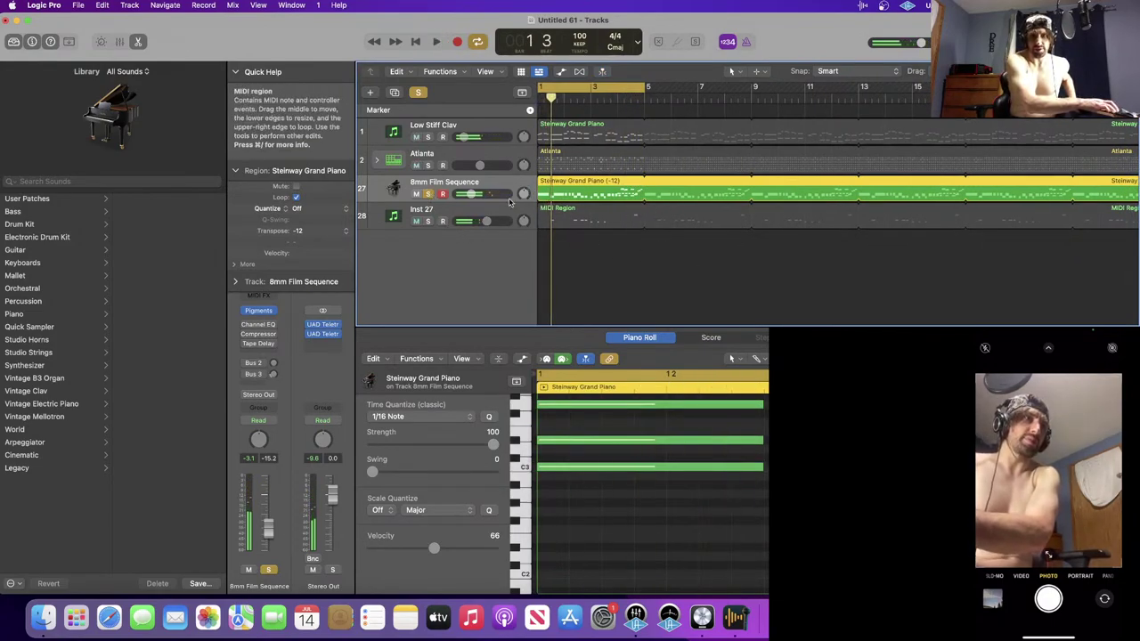
pyautogui.press('s')
pyautogui.click(670, 298)
pyautogui.press('space')
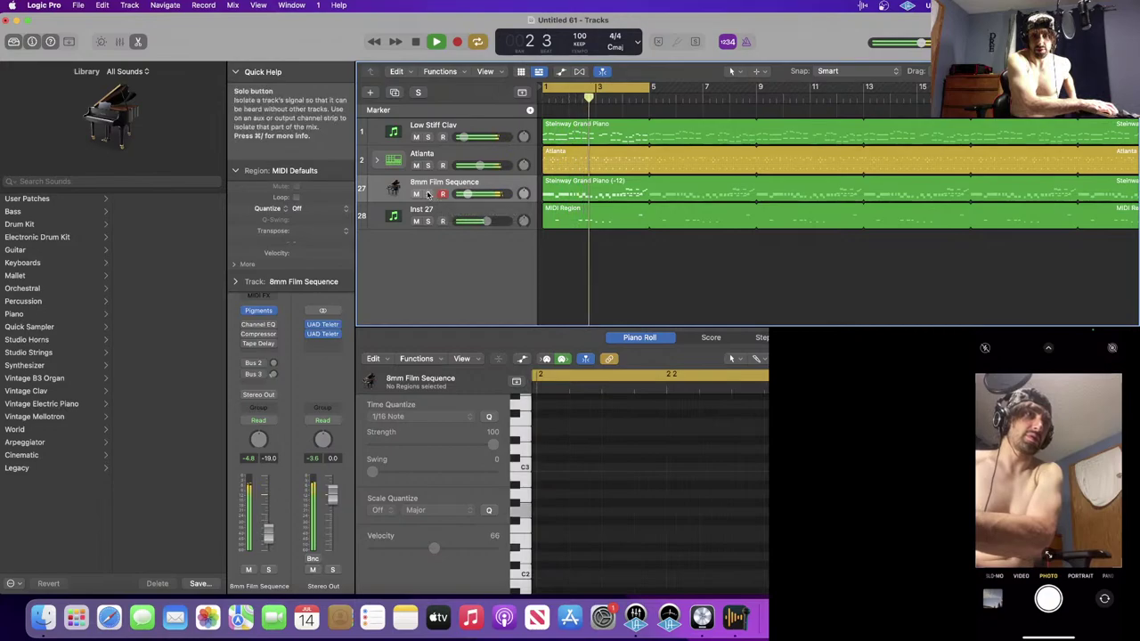
# - Solo 8mm Film Sequence, reopen its Pigments, and set Filter 1 to SEM with a cutoff of about 31.8 Hz
pyautogui.press('s')
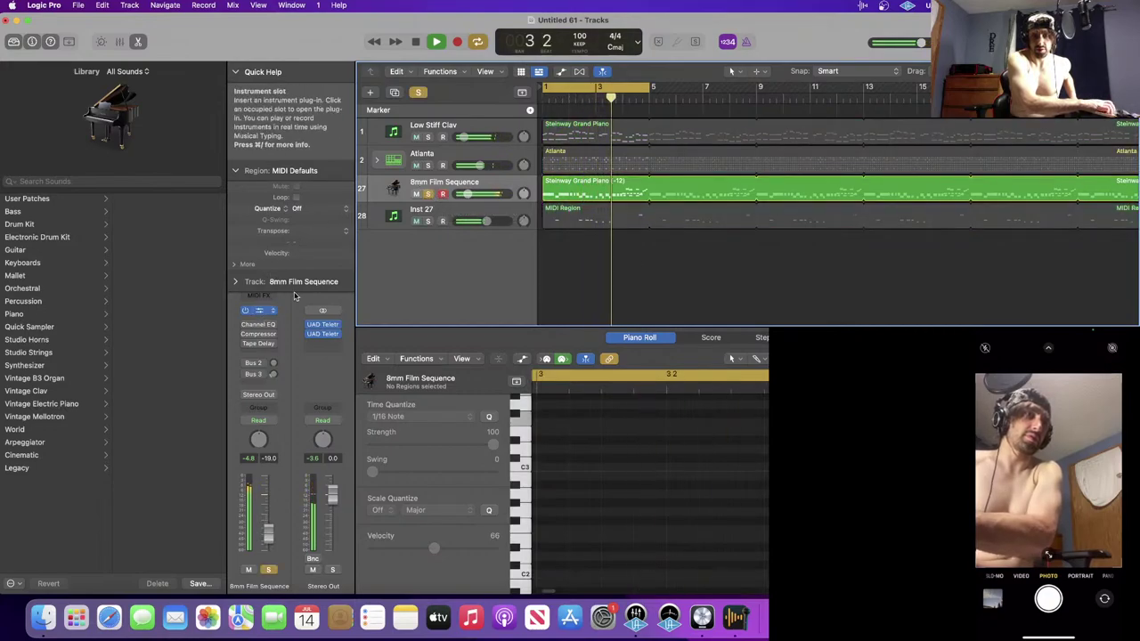
pyautogui.press('v')
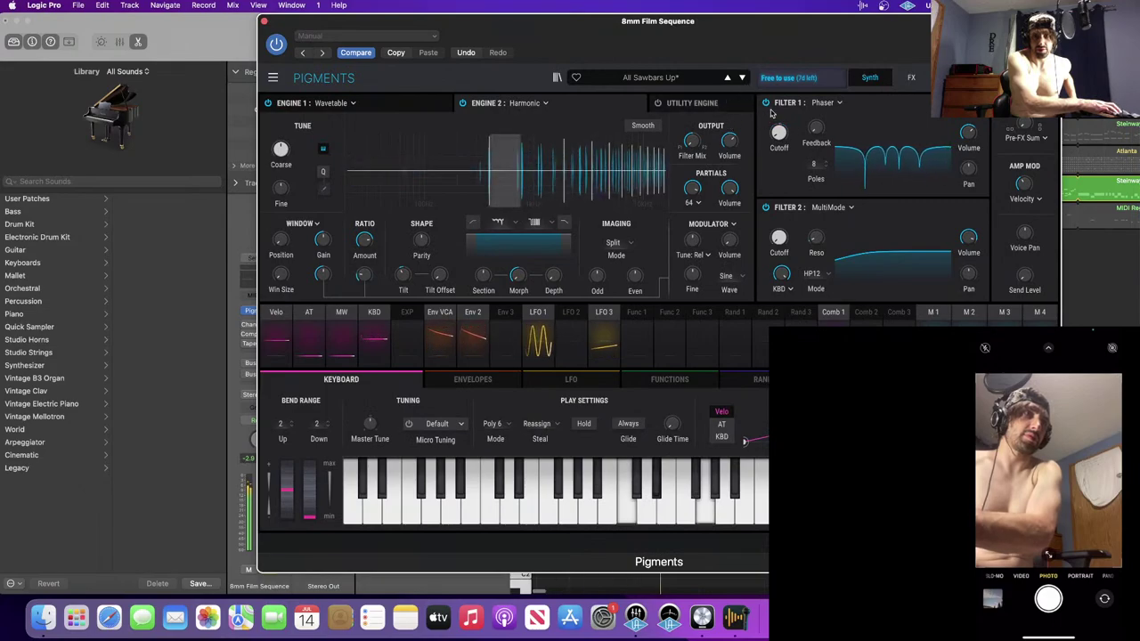
pyautogui.click(822, 102)
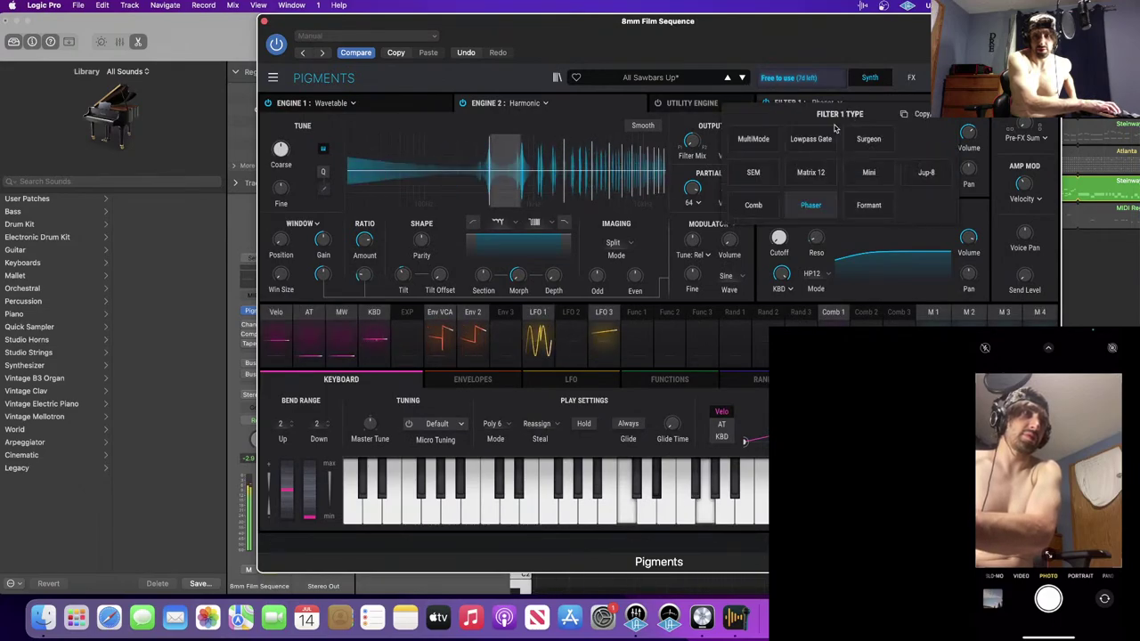
pyautogui.click(754, 172)
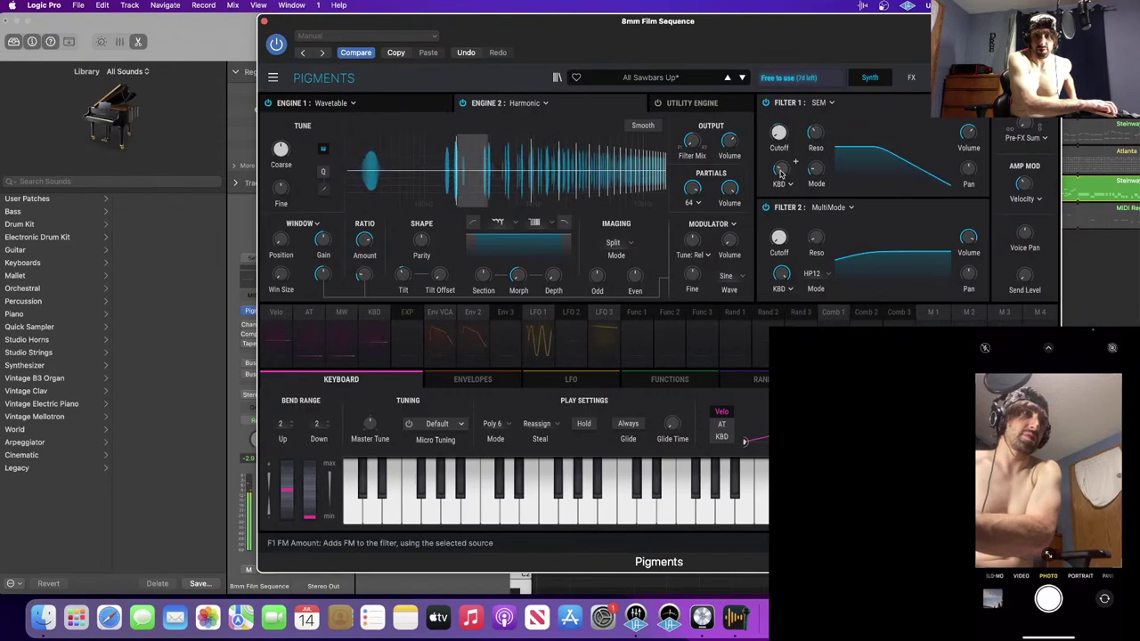
pyautogui.moveTo(789, 129)
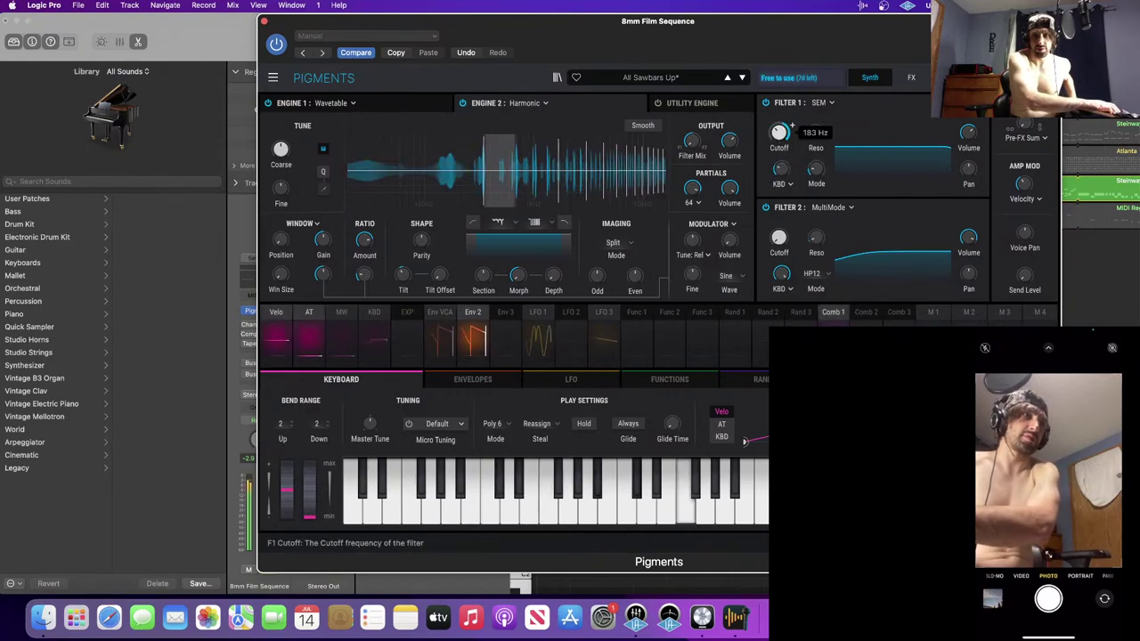
pyautogui.moveTo(779, 133); pyautogui.dragTo(779, 137)
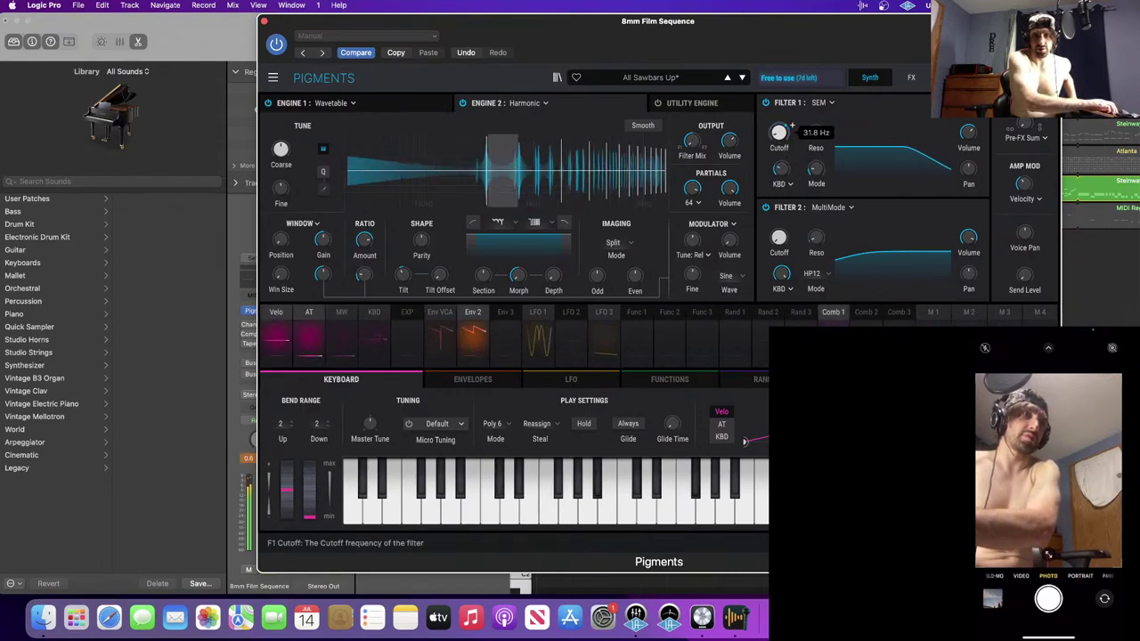
# - Fine-tune Engine 2's Ratio amount and set Engine 1's frequency modulation amount to about 0.020
pyautogui.moveTo(365, 242); pyautogui.dragTo(365, 233)
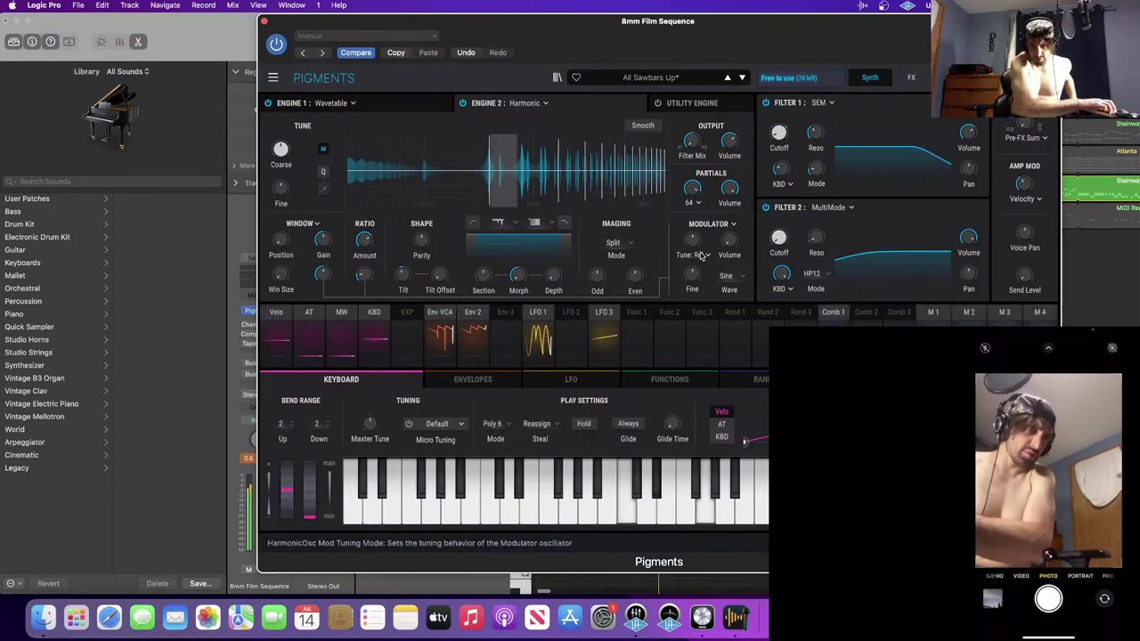
pyautogui.click(402, 103)
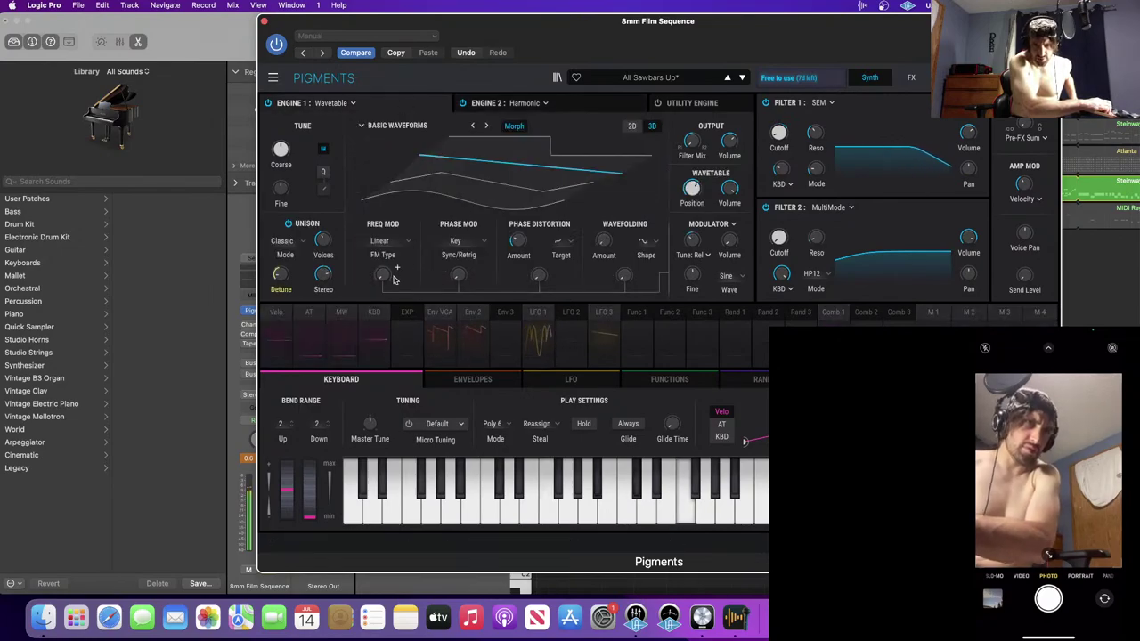
pyautogui.moveTo(382, 275); pyautogui.dragTo(383, 273)
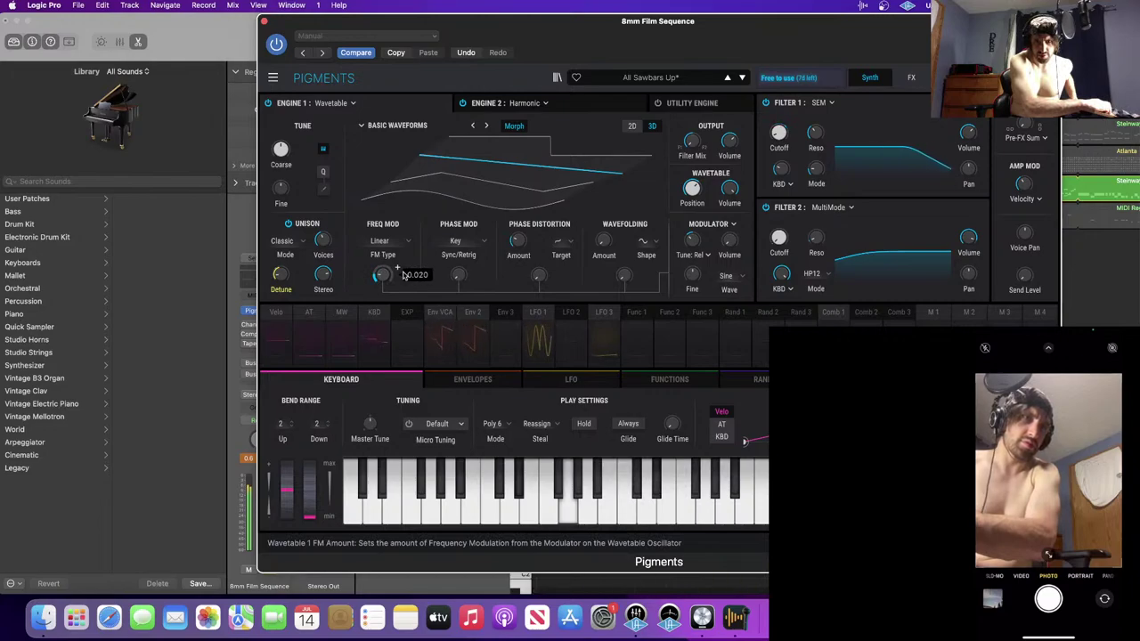
# - Choose a different wavefolding shape for Engine 1 and raise its fold amount and modulation, leaving Phase Distortion modulation at 0.00
pyautogui.moveTo(614, 236)
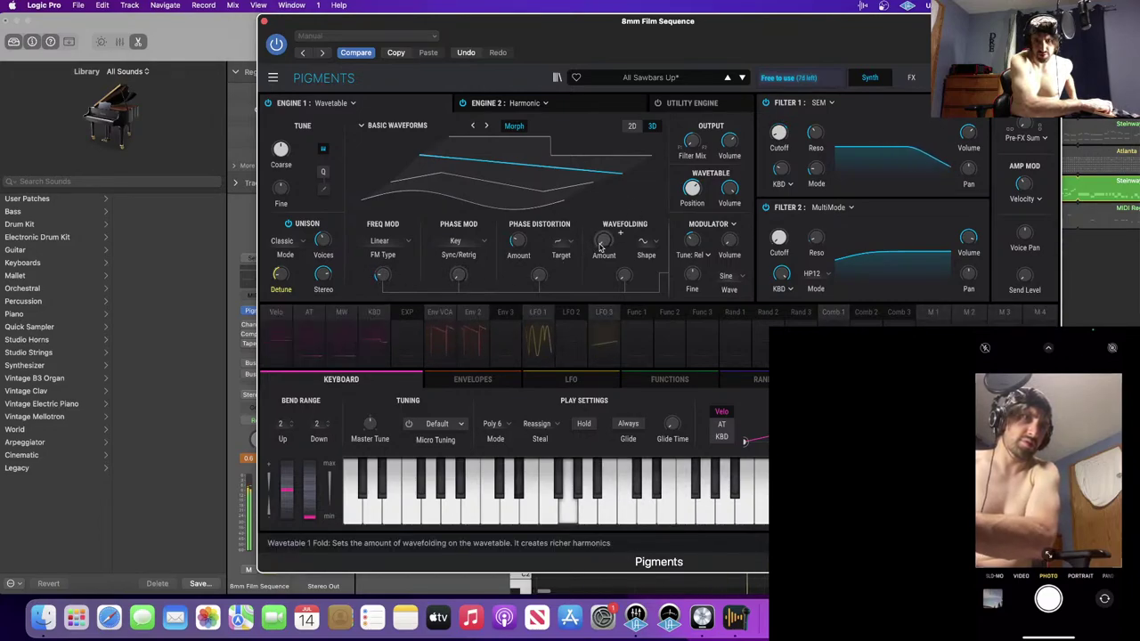
pyautogui.scroll(3, 621, 233)
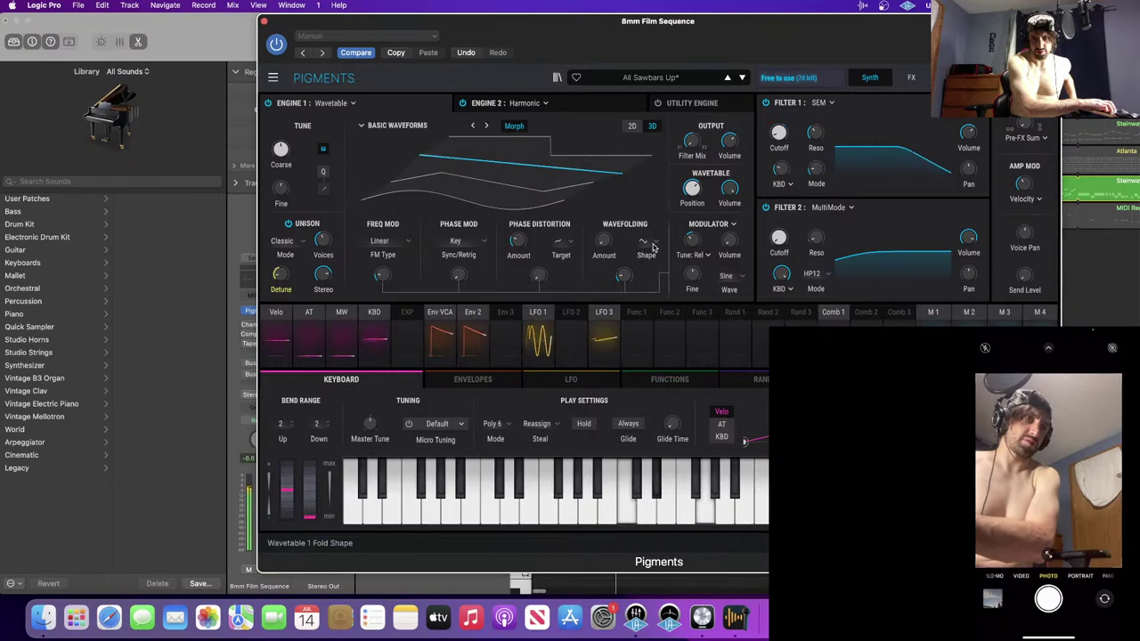
pyautogui.click(645, 242)
pyautogui.click(709, 281)
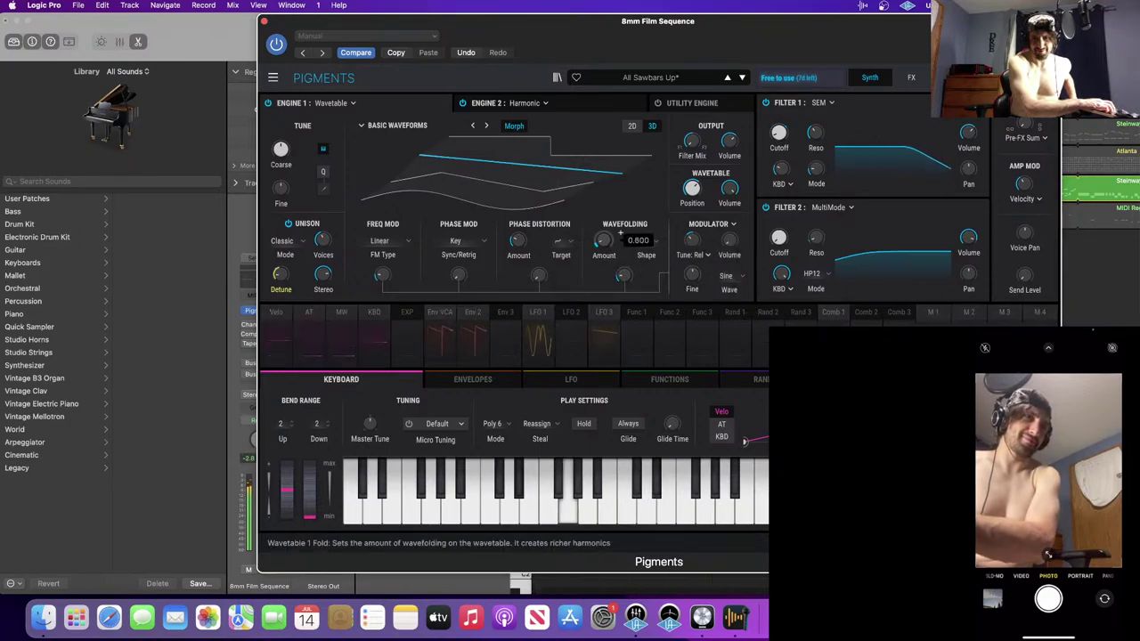
pyautogui.moveTo(603, 240); pyautogui.dragTo(604, 237)
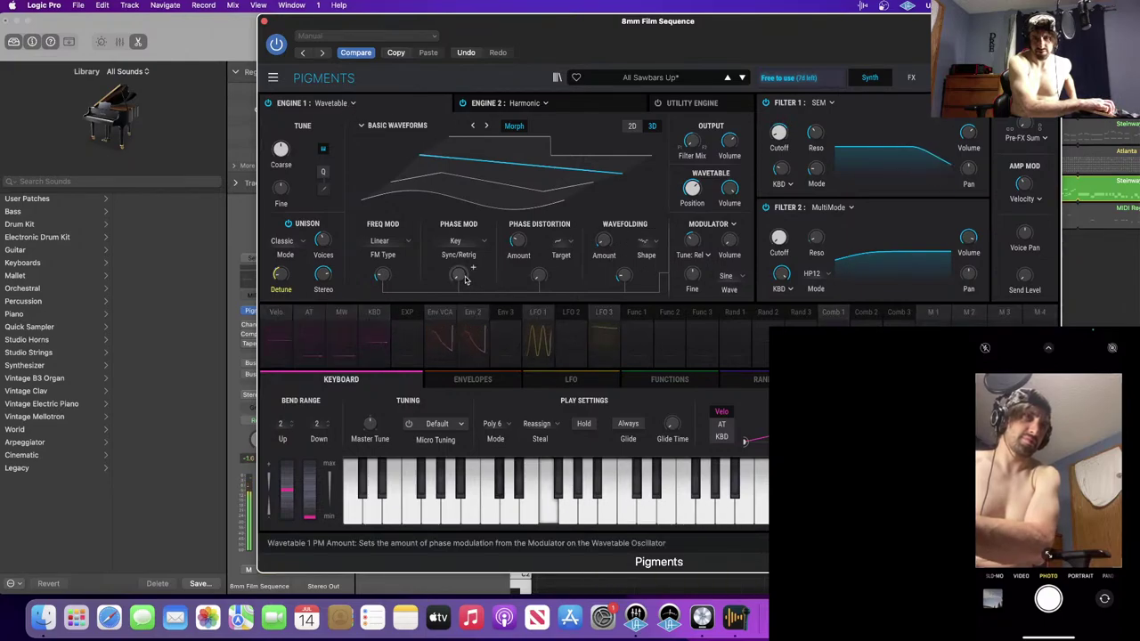
pyautogui.scroll(-3, 472, 267)
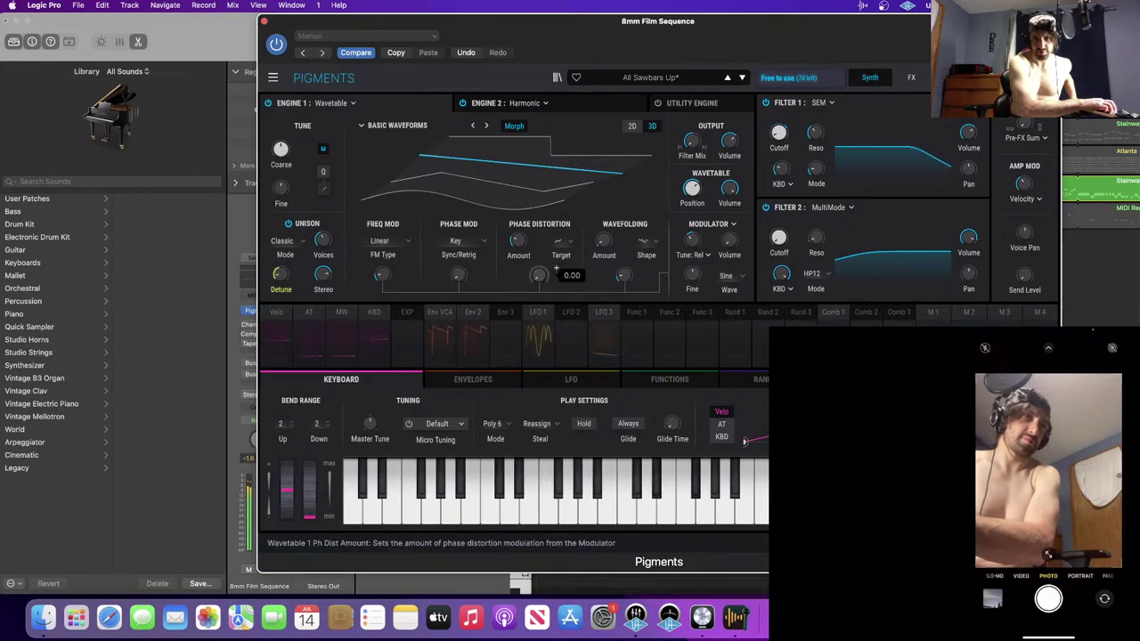
# - Switch the unison mode of Engine 1 to Super
pyautogui.scroll(3, 555, 268)
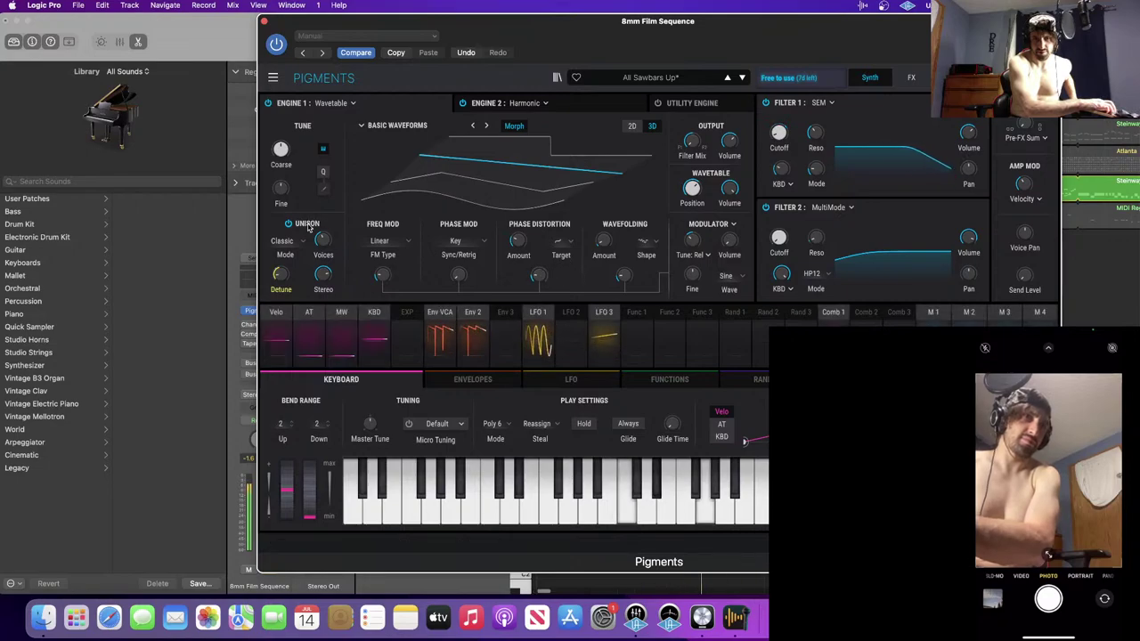
pyautogui.click(302, 240)
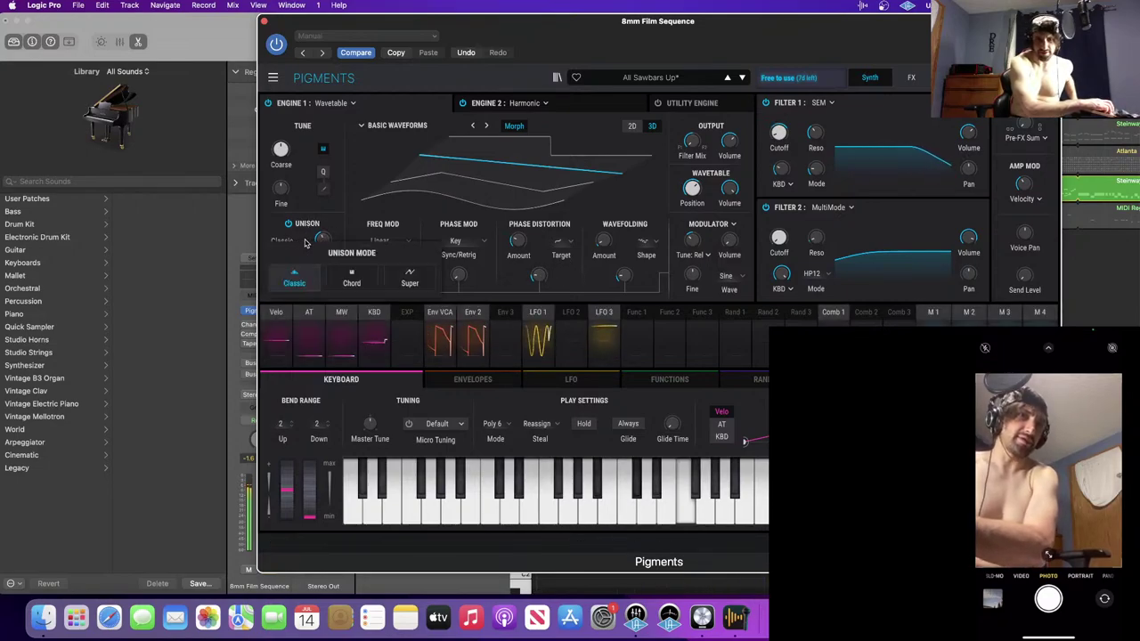
pyautogui.click(409, 280)
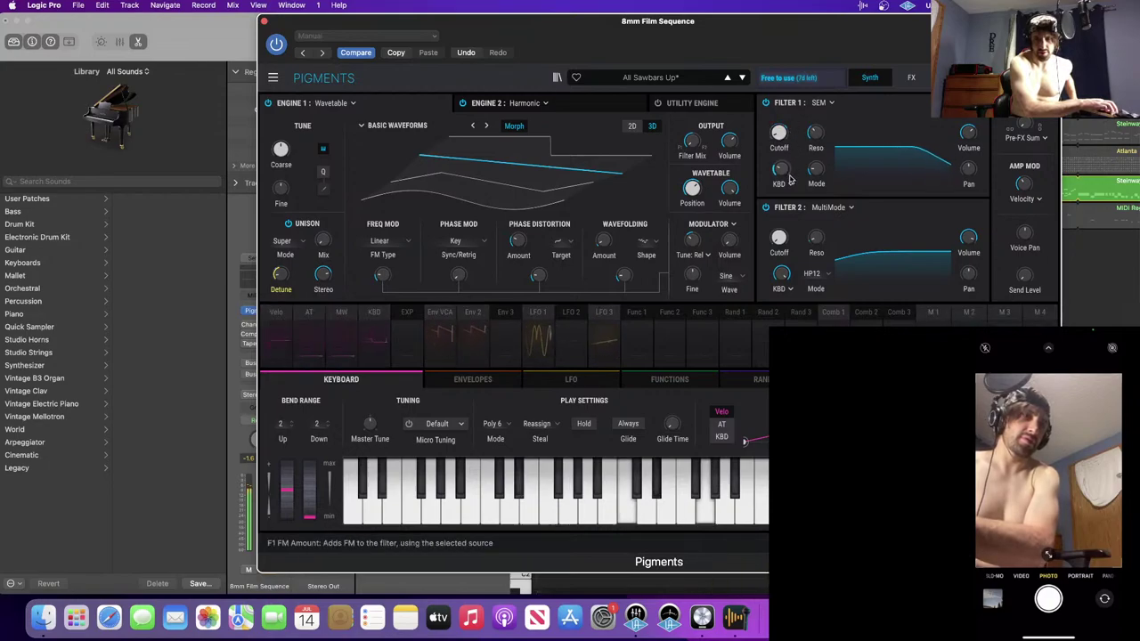
pyautogui.moveTo(826, 177)
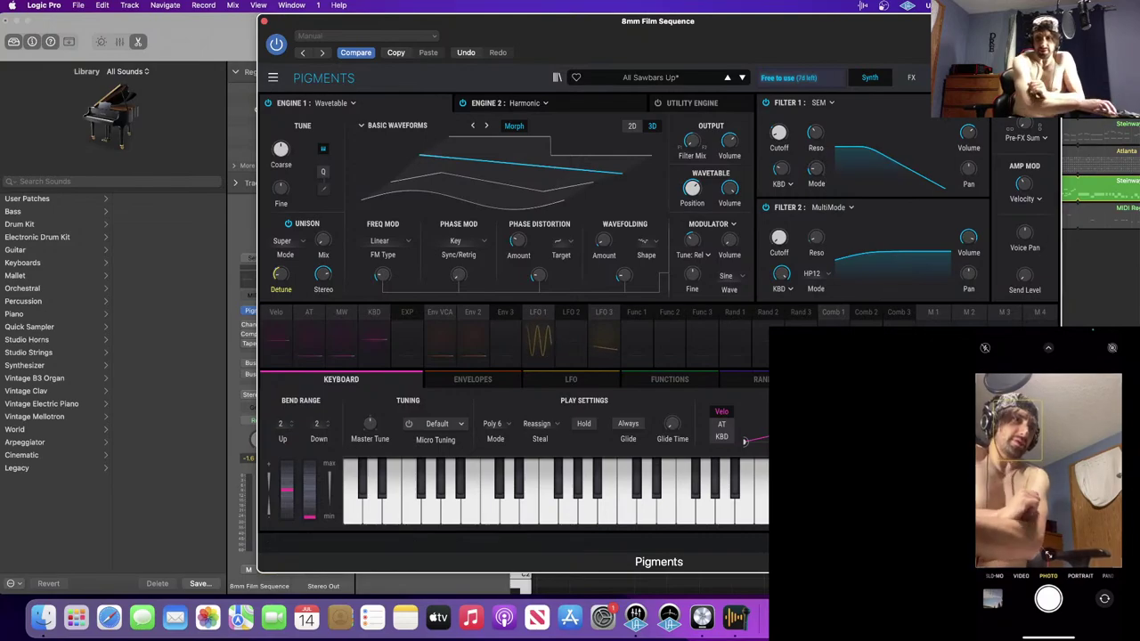
# - Set the Combine 1 modulator's source to Func 3 and show the modulation amounts for Filter 1's resonance
pyautogui.click(864, 379)
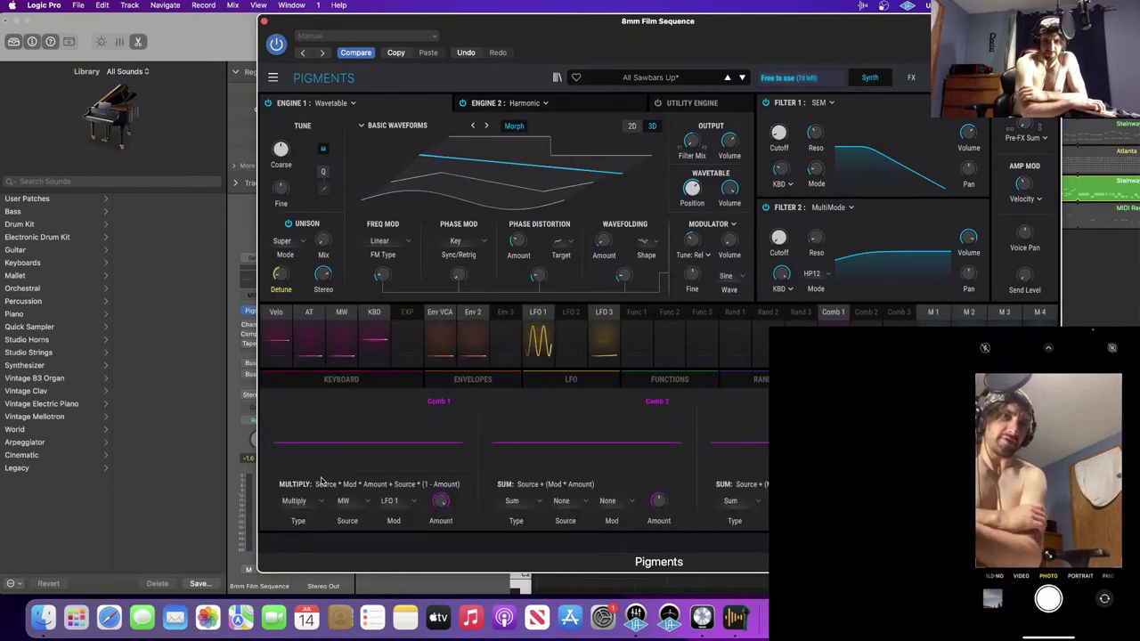
pyautogui.click(295, 502)
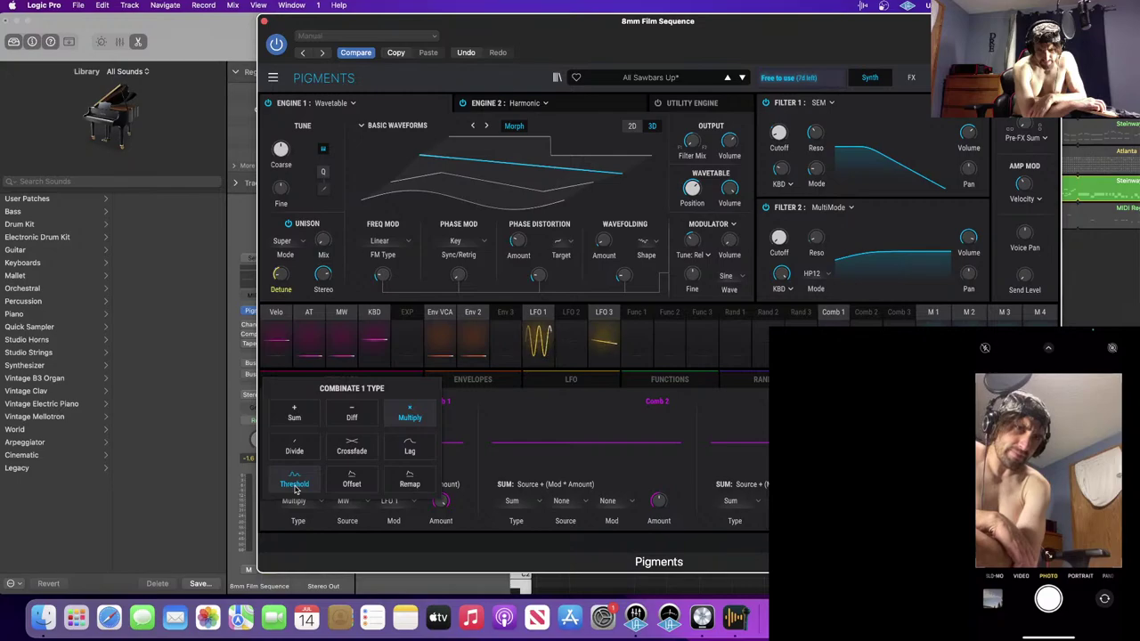
pyautogui.click(571, 408)
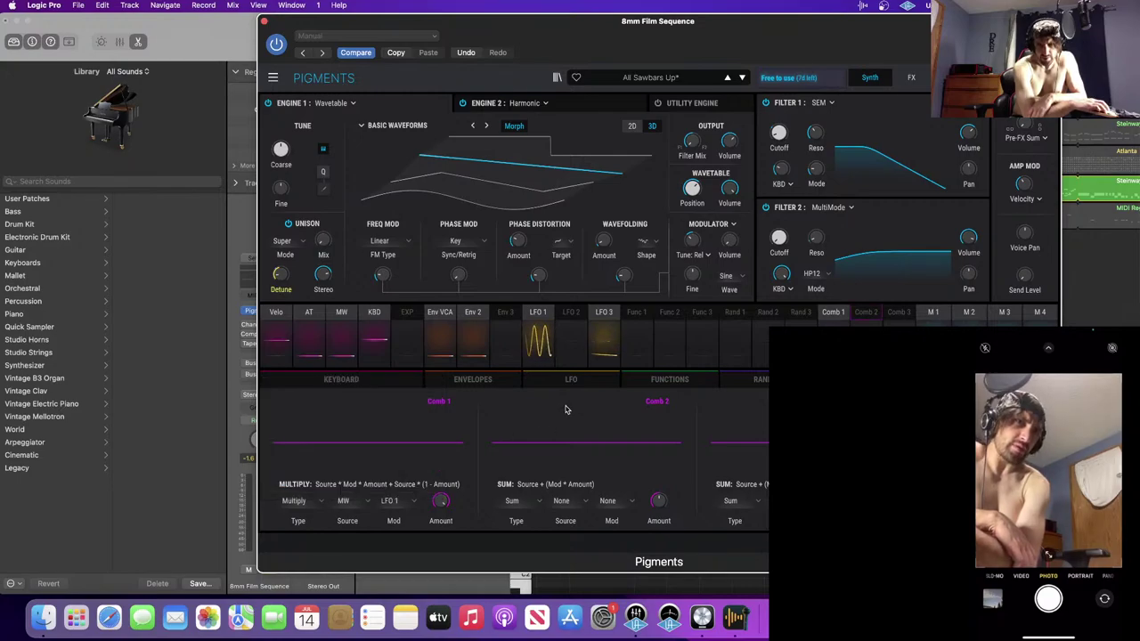
pyautogui.click(354, 502)
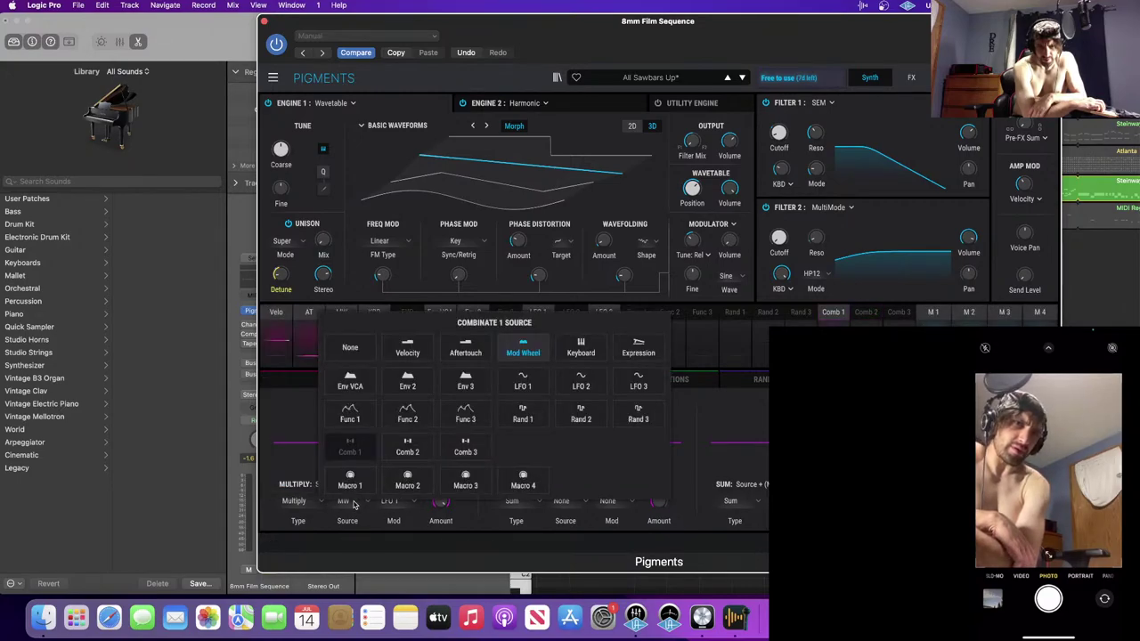
pyautogui.click(453, 417)
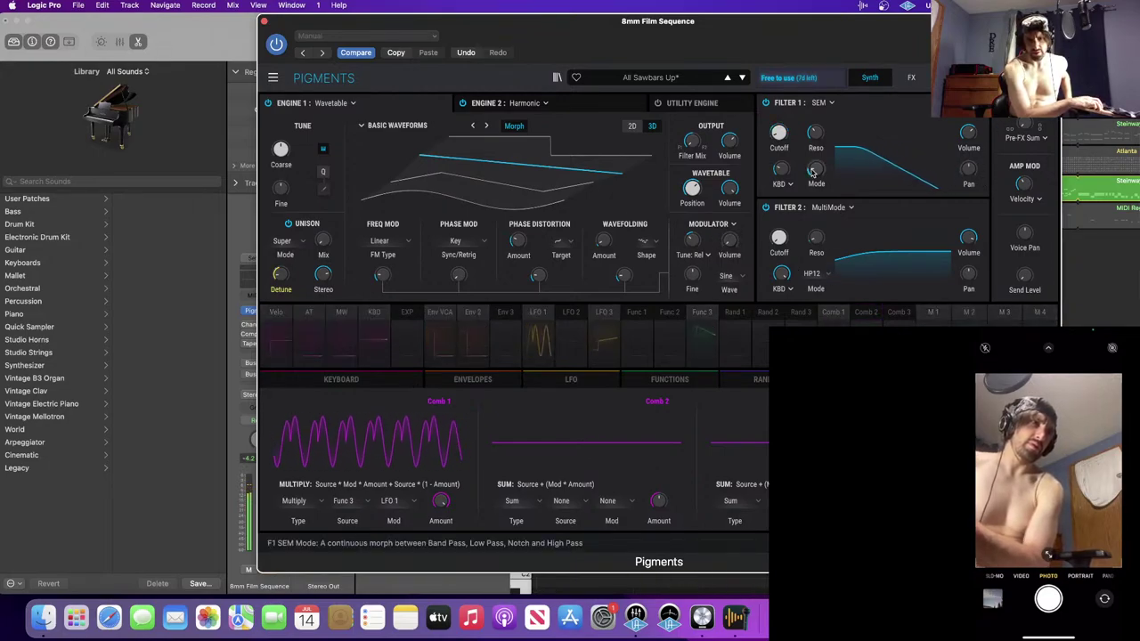
pyautogui.click(828, 127)
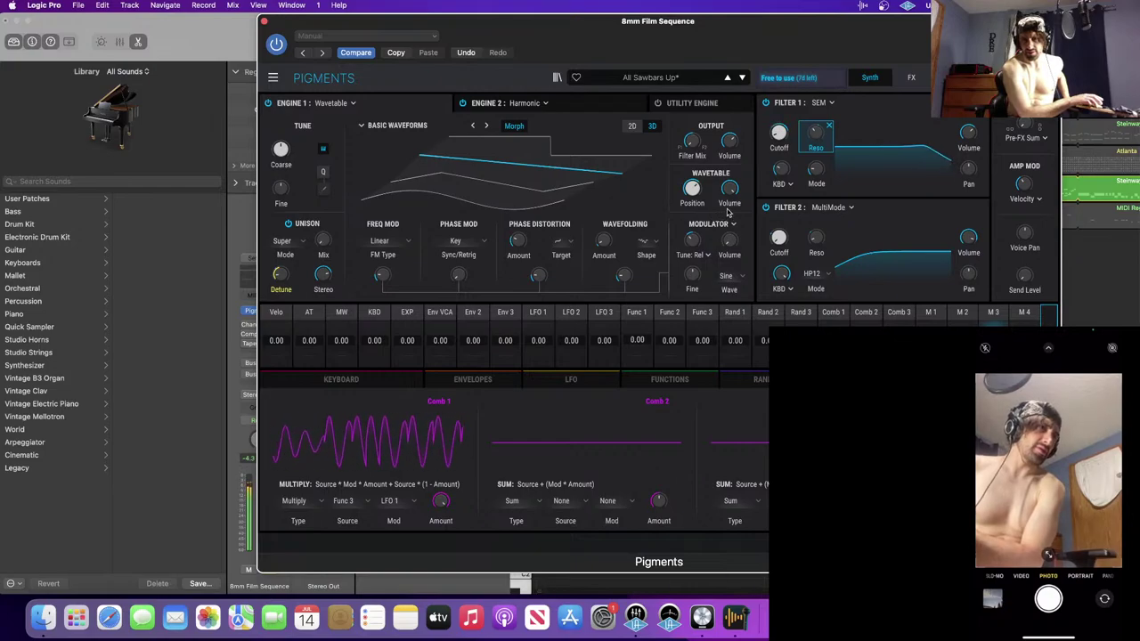
# - Close Pigments, unsolo 8mm Film Sequence, and lower the Atlanta track's volume to -9.6 dB
pyautogui.press('super+w')
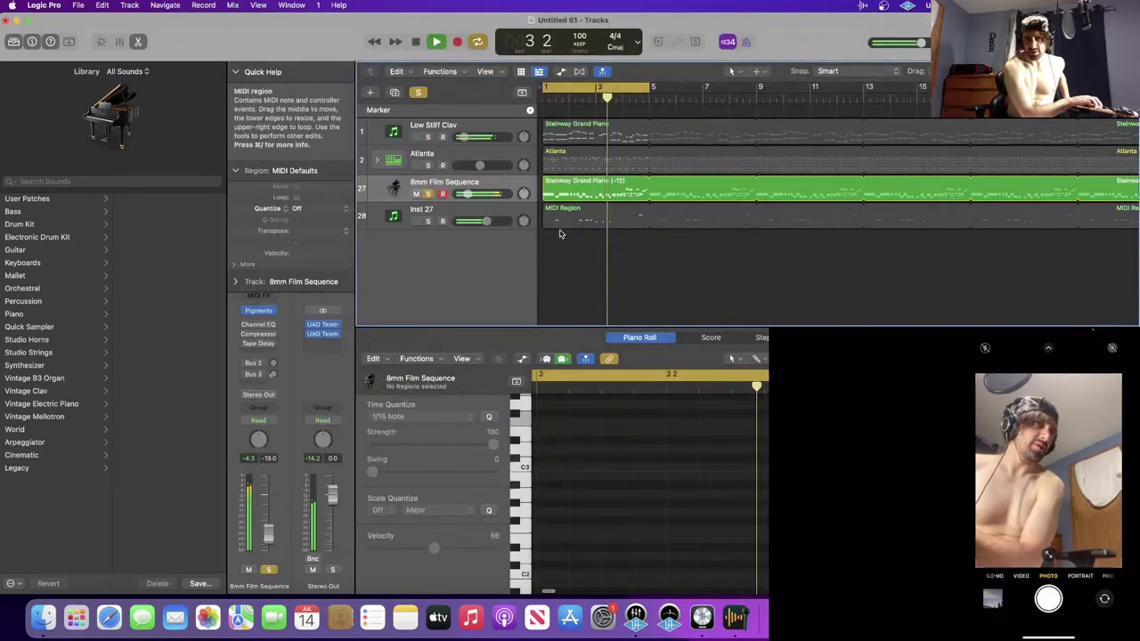
pyautogui.click(427, 194)
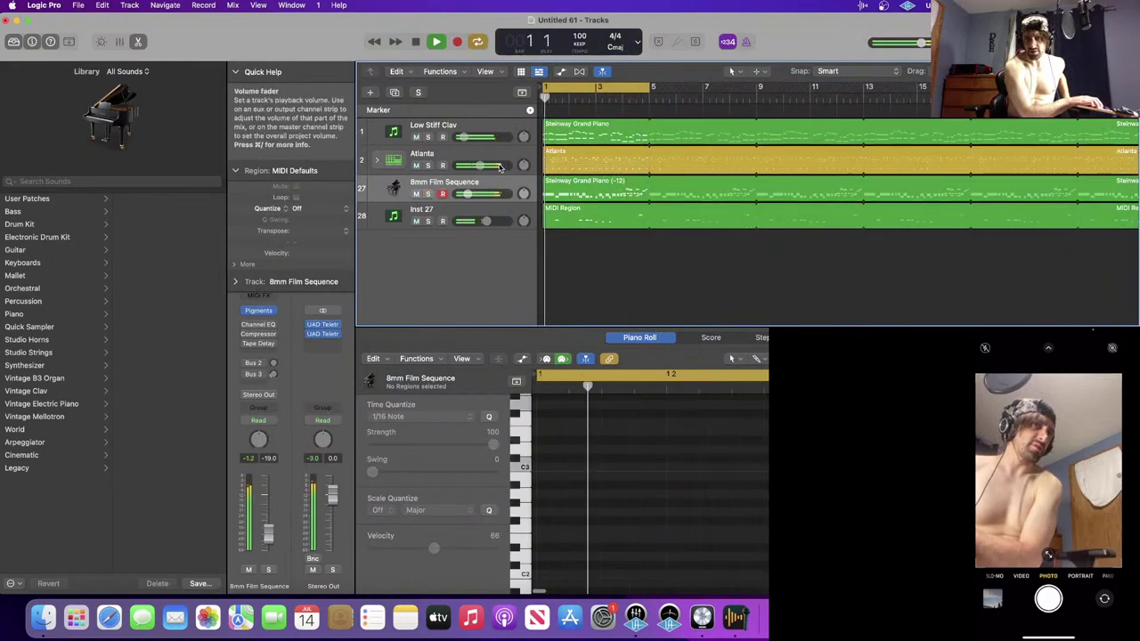
pyautogui.moveTo(480, 166); pyautogui.dragTo(477, 165)
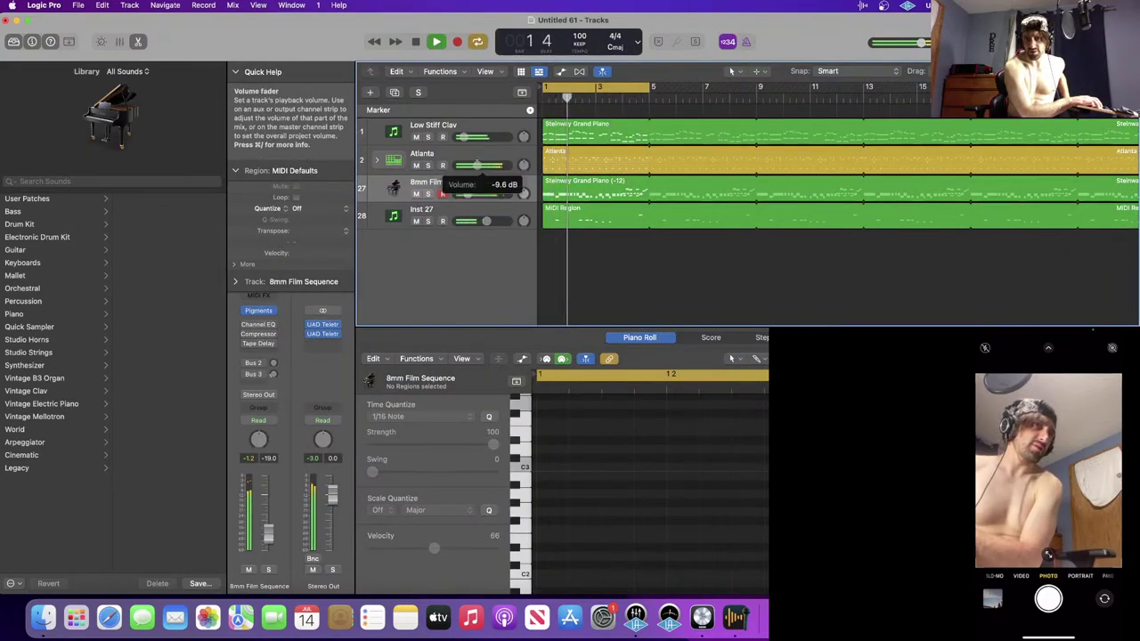
# - Solo Low Stiff Clav and replace its Pigments instrument with Alchemy
pyautogui.click(427, 136)
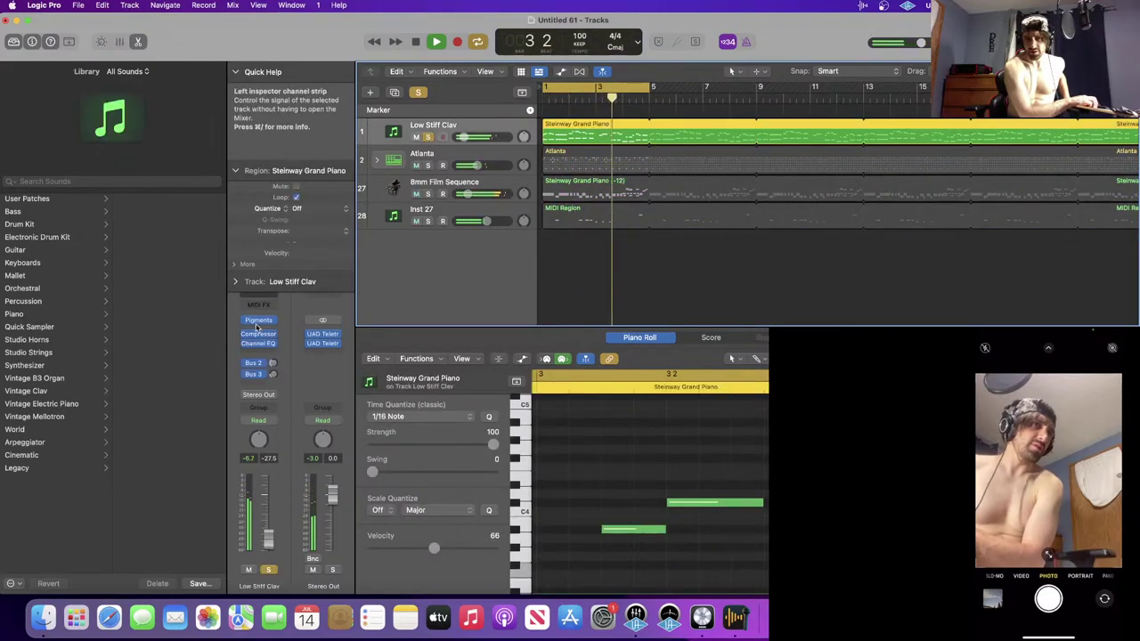
pyautogui.click(258, 321)
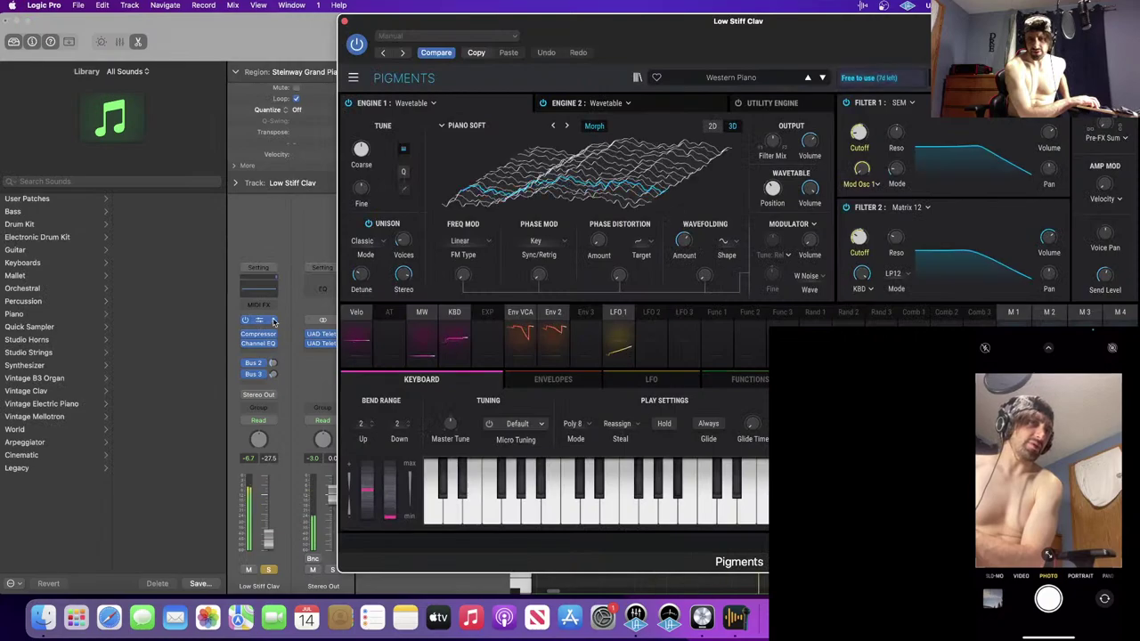
pyautogui.click(258, 322)
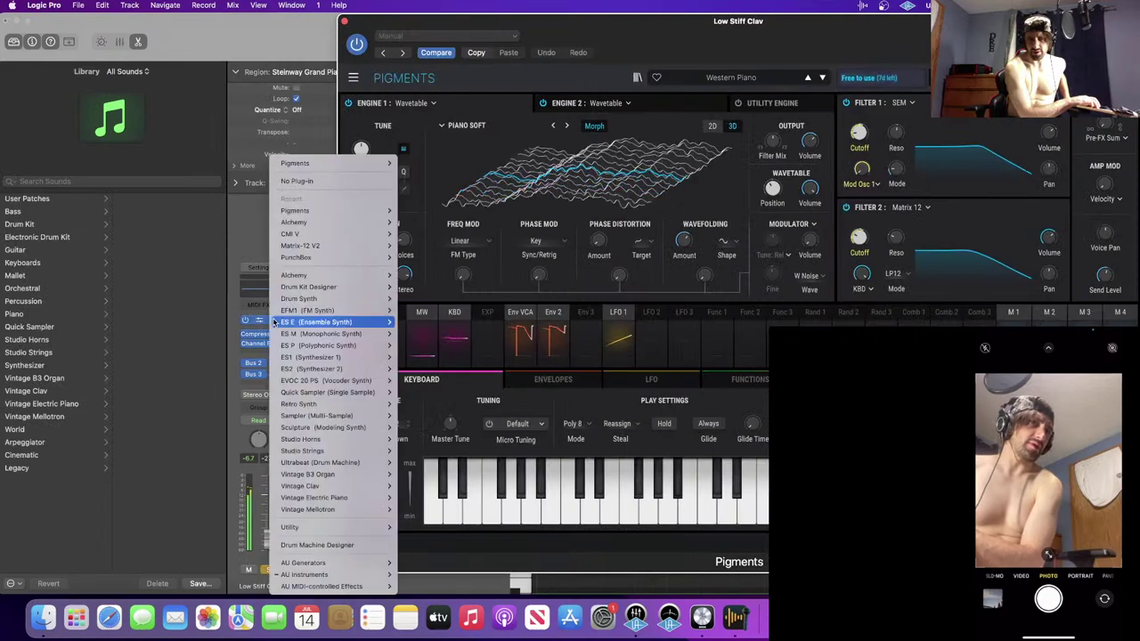
pyautogui.click(389, 275)
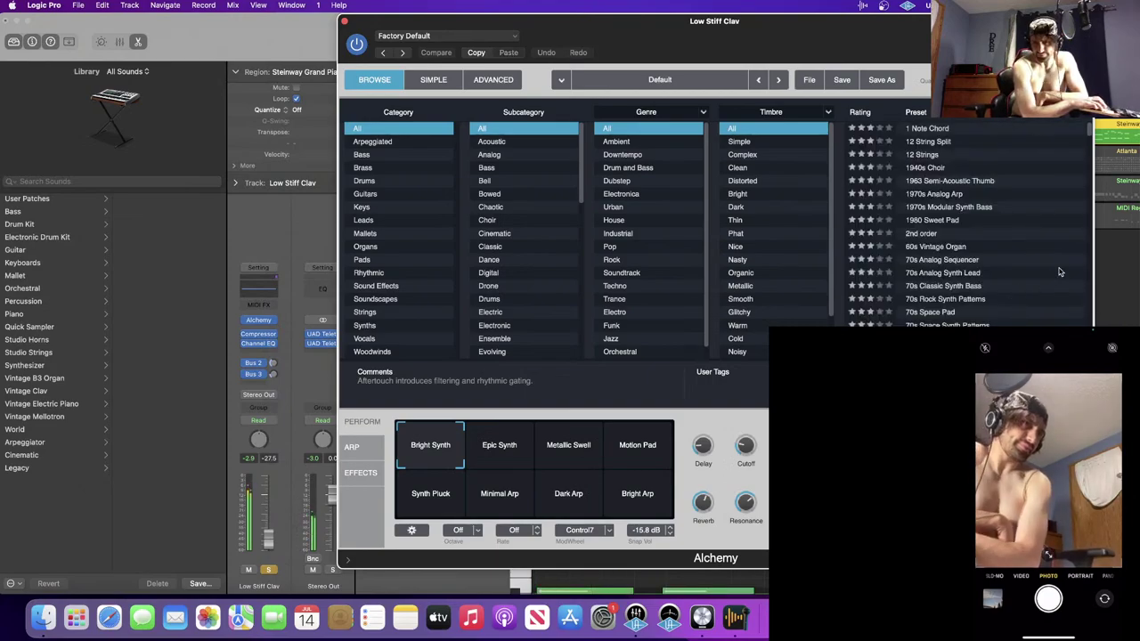
# - Filter the Alchemy presets to the Keys category with a Dark timbre
pyautogui.click(369, 206)
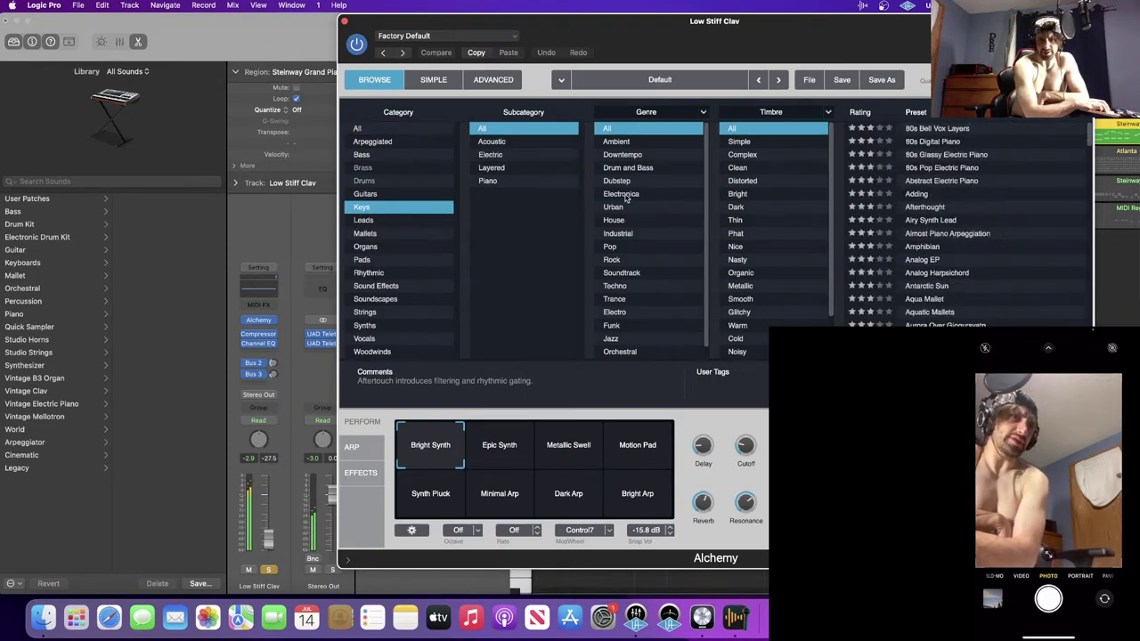
pyautogui.click(770, 207)
pyautogui.scroll(-3, 970, 259)
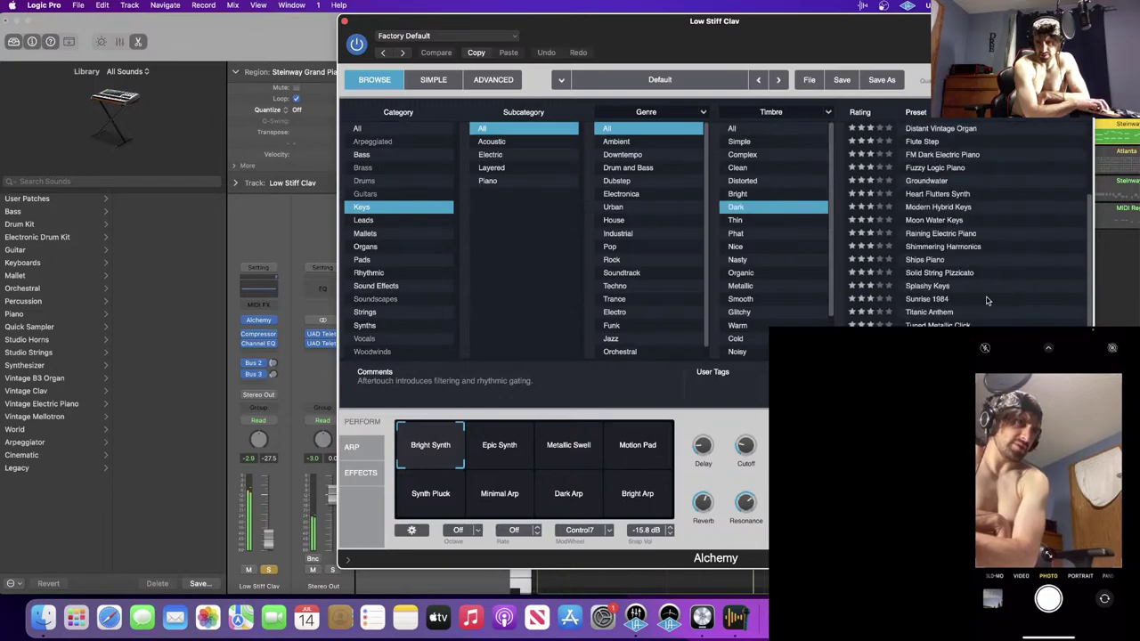
# - Audition Tuned Metallic Click, Titanic Anthem, Sunrise 1984 and Splashy Keys, and load Solid String Pizzicato
pyautogui.click(939, 326)
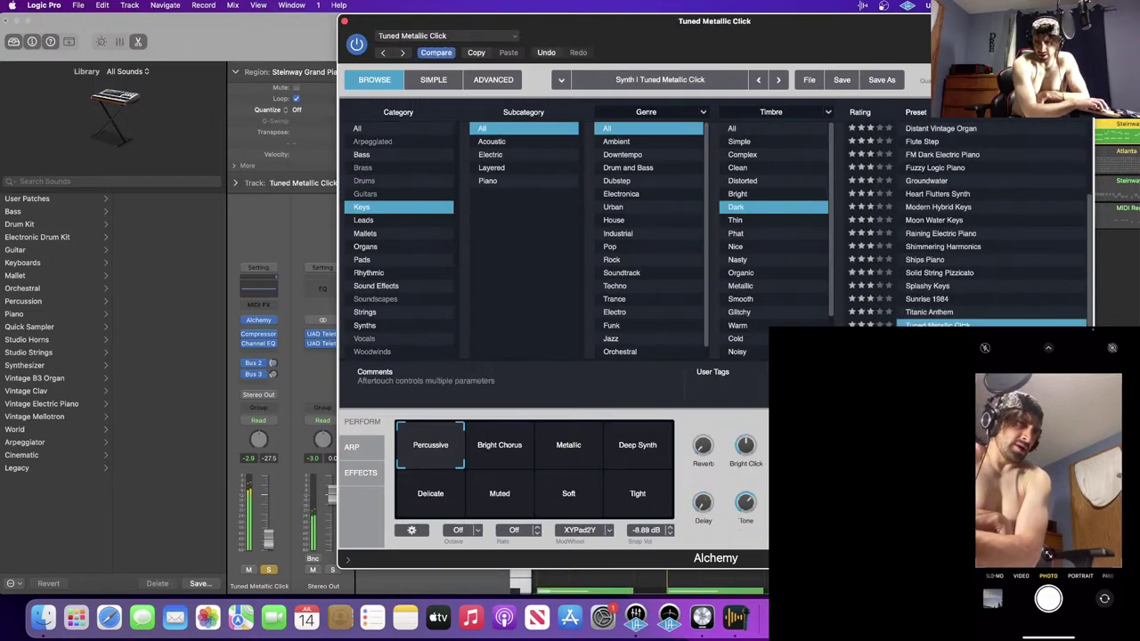
pyautogui.click(962, 312)
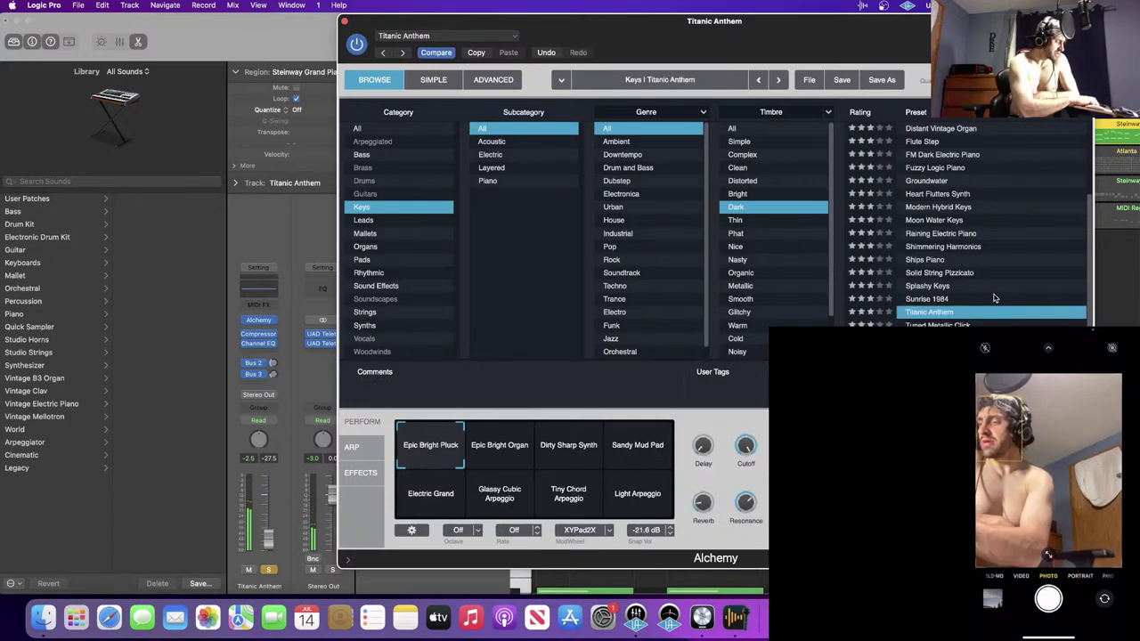
pyautogui.click(994, 298)
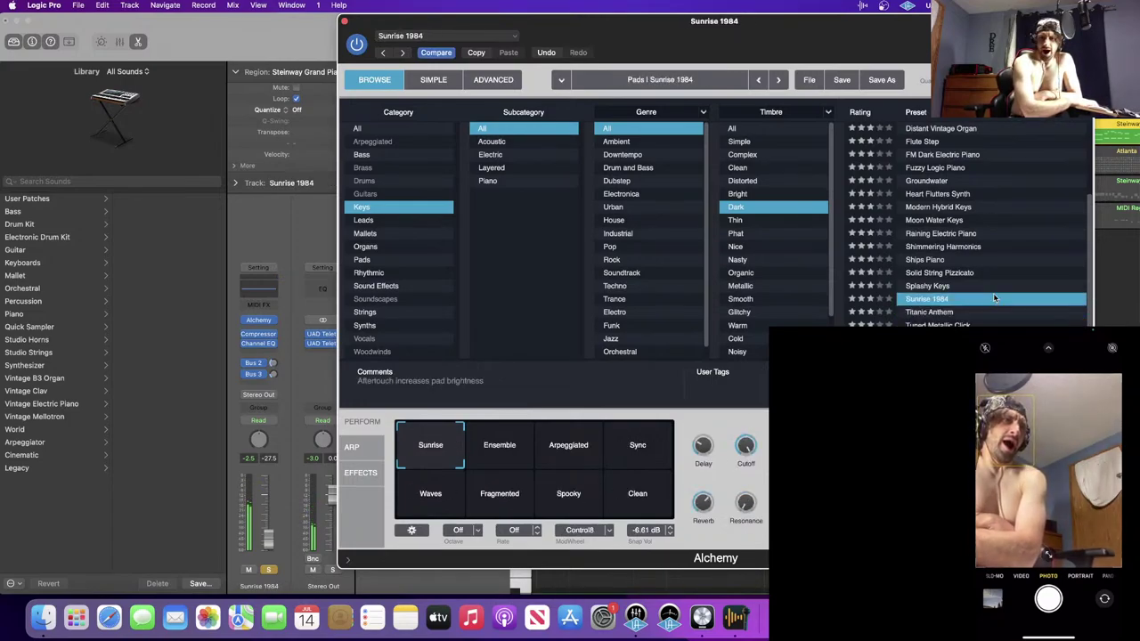
pyautogui.press('Up')
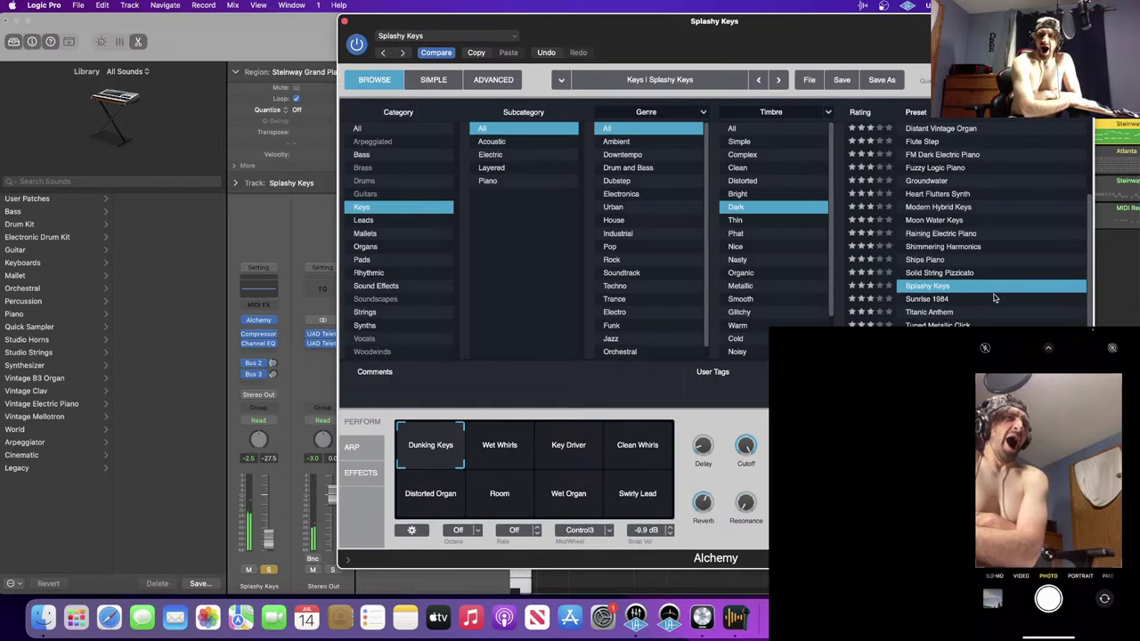
pyautogui.press('Up')
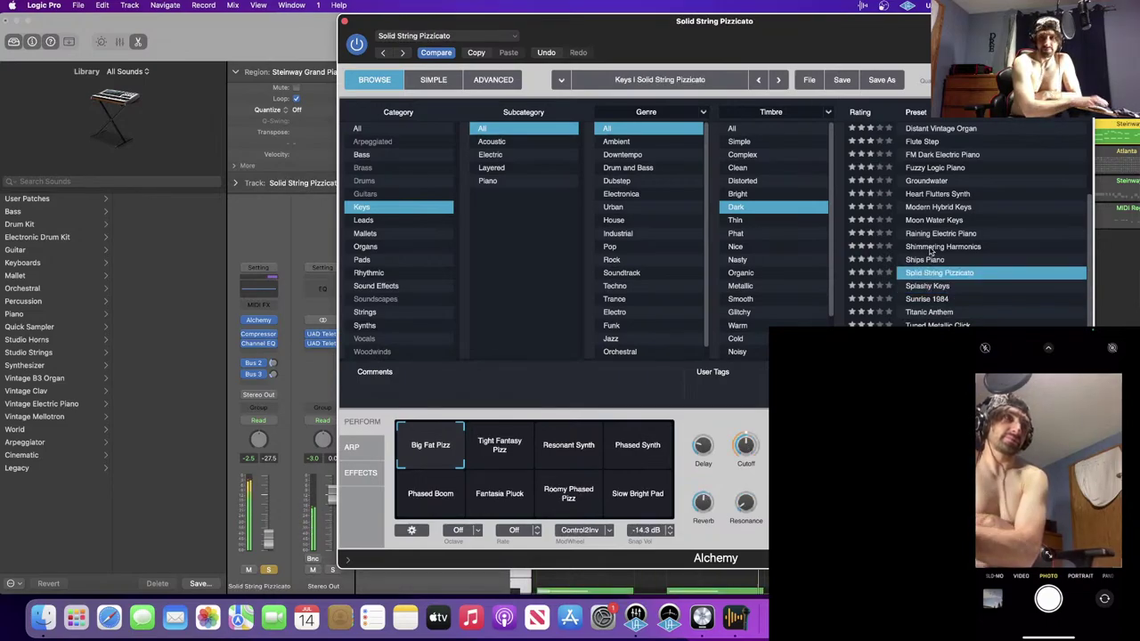
# - Close Alchemy, unsolo Solid String Pizzicato, and listen to the full loop before stopping playback
pyautogui.click(346, 22)
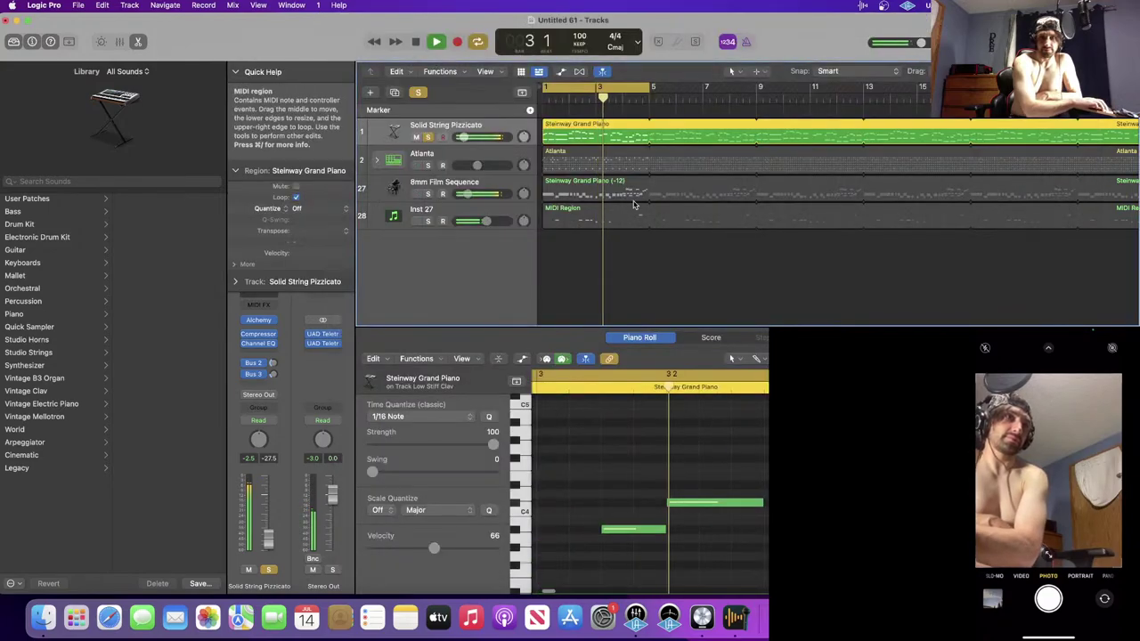
pyautogui.click(427, 137)
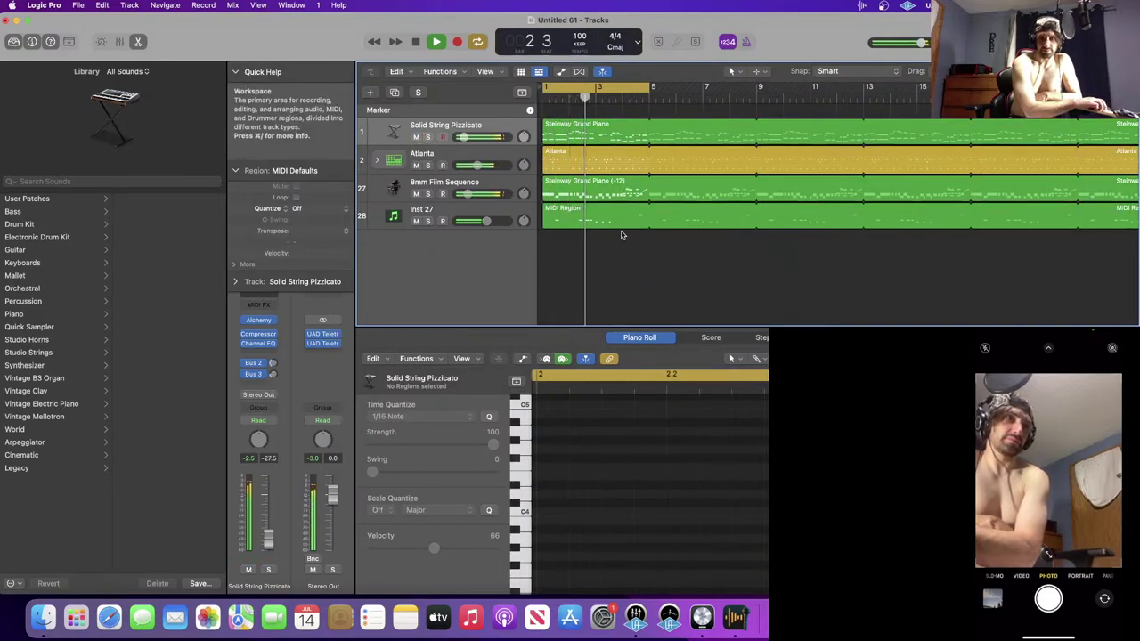
pyautogui.press('space')
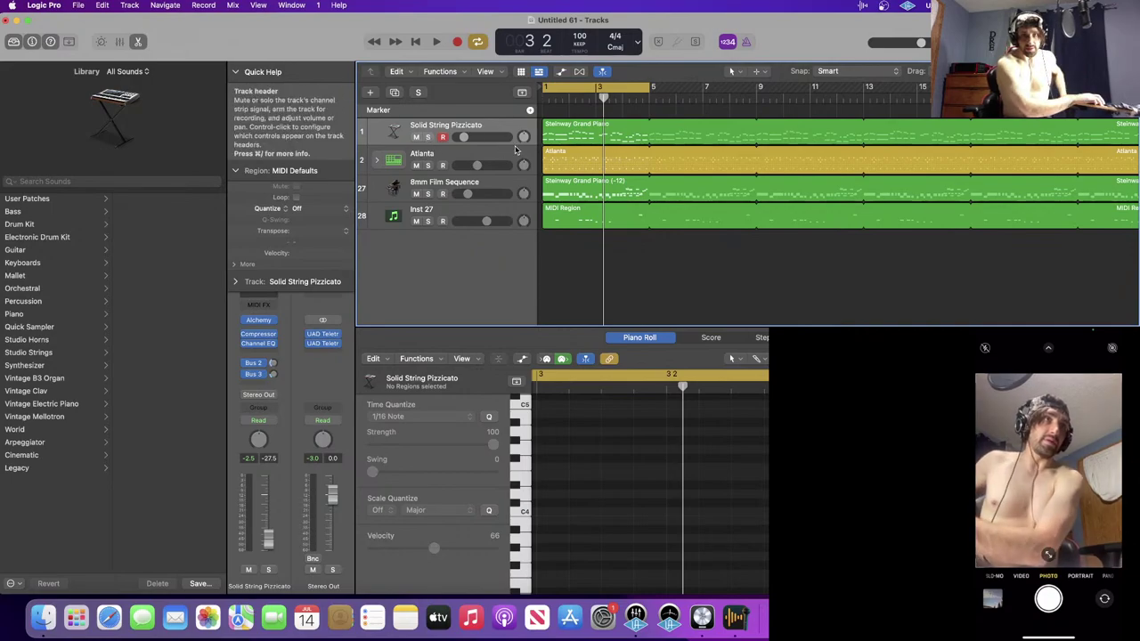
# - Solo 8mm Film Sequence and briefly play it from the start of the loop
pyautogui.click(442, 188)
pyautogui.click(427, 194)
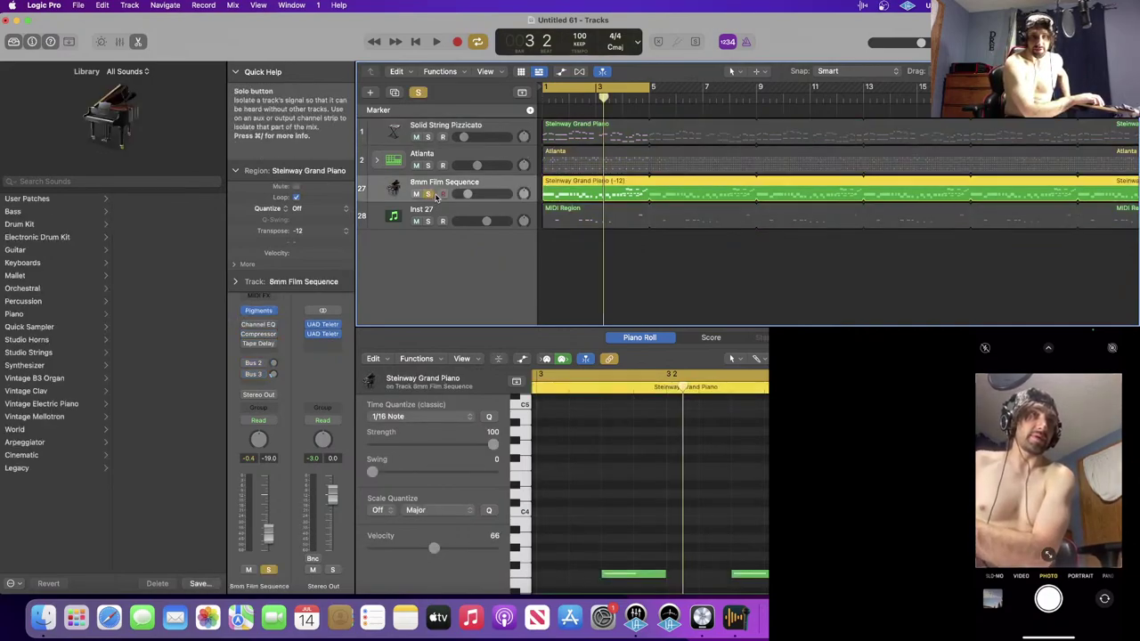
pyautogui.press('space')
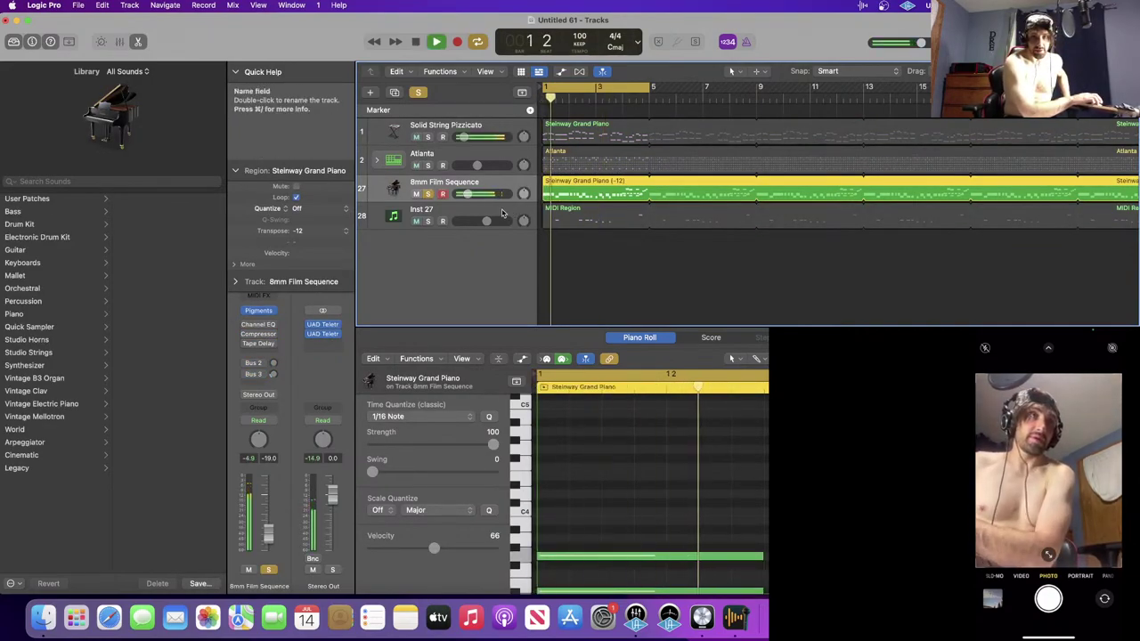
pyautogui.press('space')
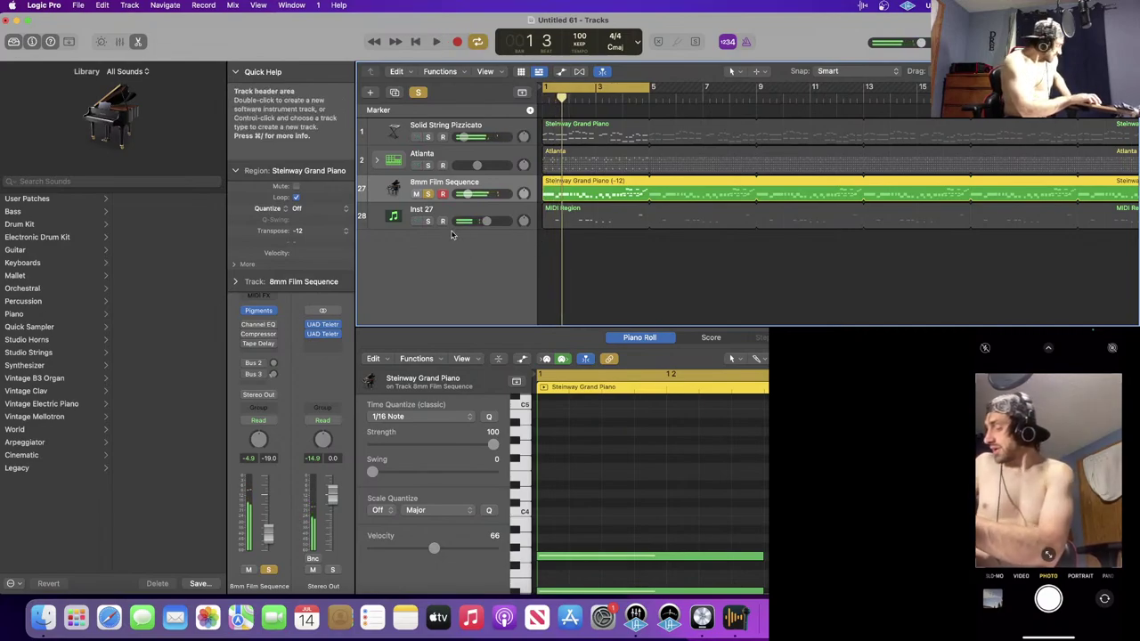
# - Add a duplicate instrument track below 8mm Film Sequence and copy its Steinway Grand Piano region onto it
pyautogui.doubleClick(436, 234)
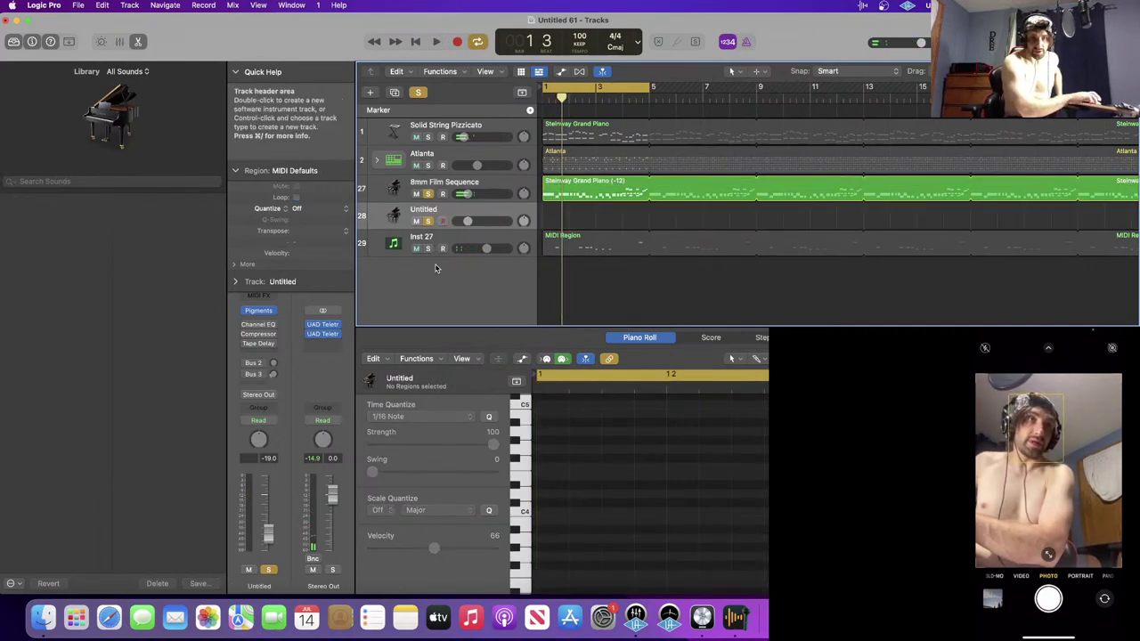
pyautogui.moveTo(580, 187); pyautogui.dragTo(579, 216)
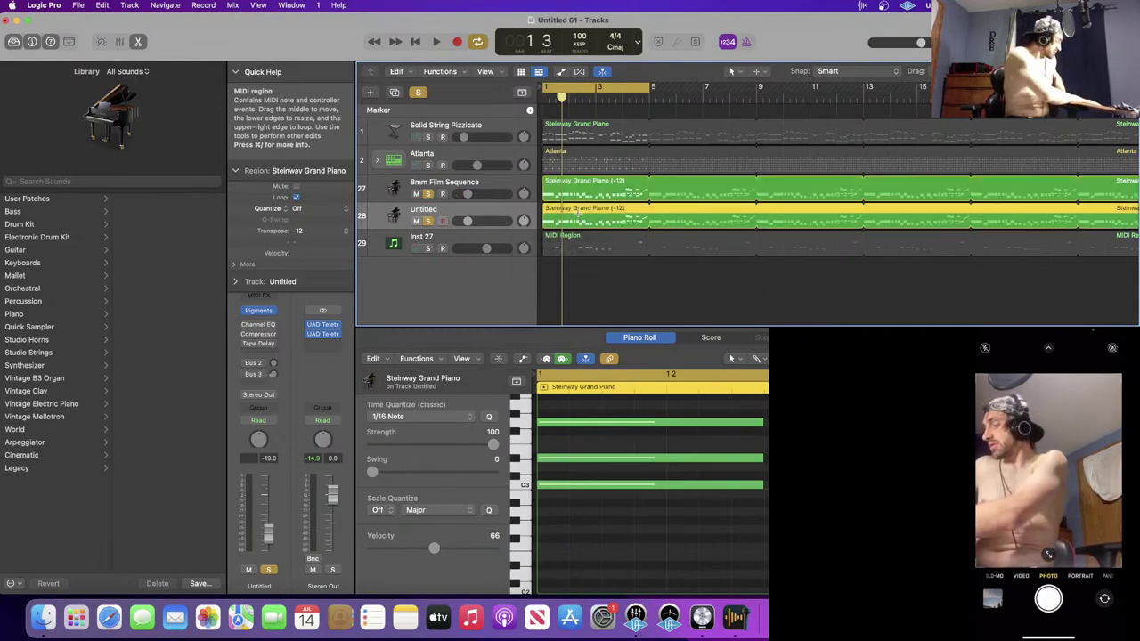
# - Place the duplicated track in a summing stack and return the displaced Steinway Grand Piano region to the 8mm Film Sequence track
pyautogui.press('super+shift+d')
pyautogui.press('Return')
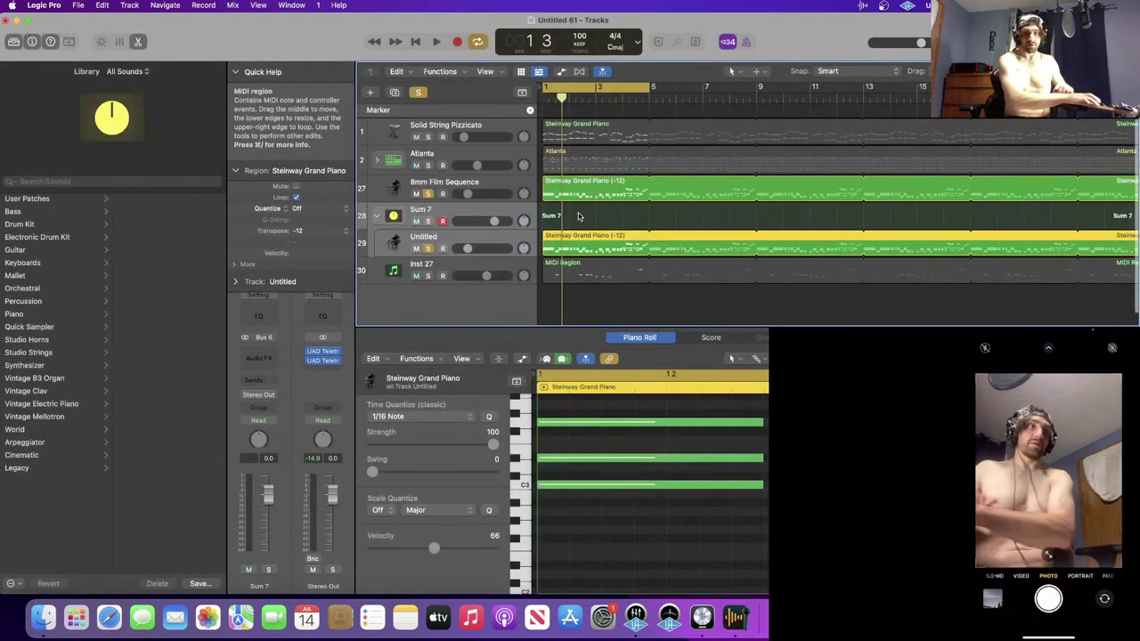
pyautogui.moveTo(569, 192); pyautogui.dragTo(561, 236)
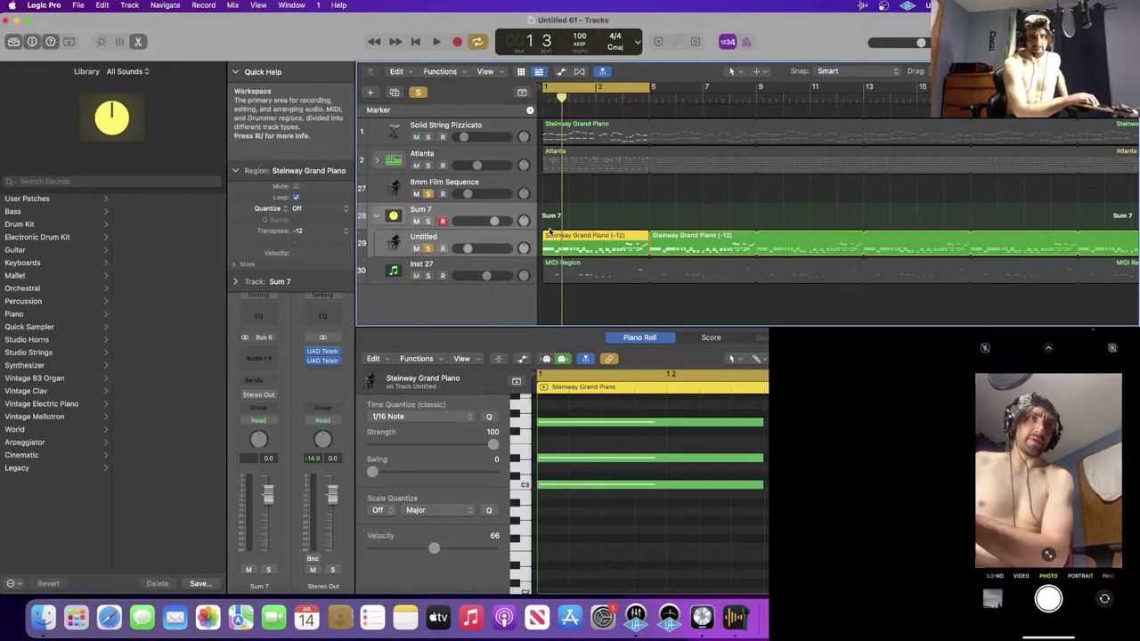
pyautogui.moveTo(548, 230); pyautogui.dragTo(547, 191)
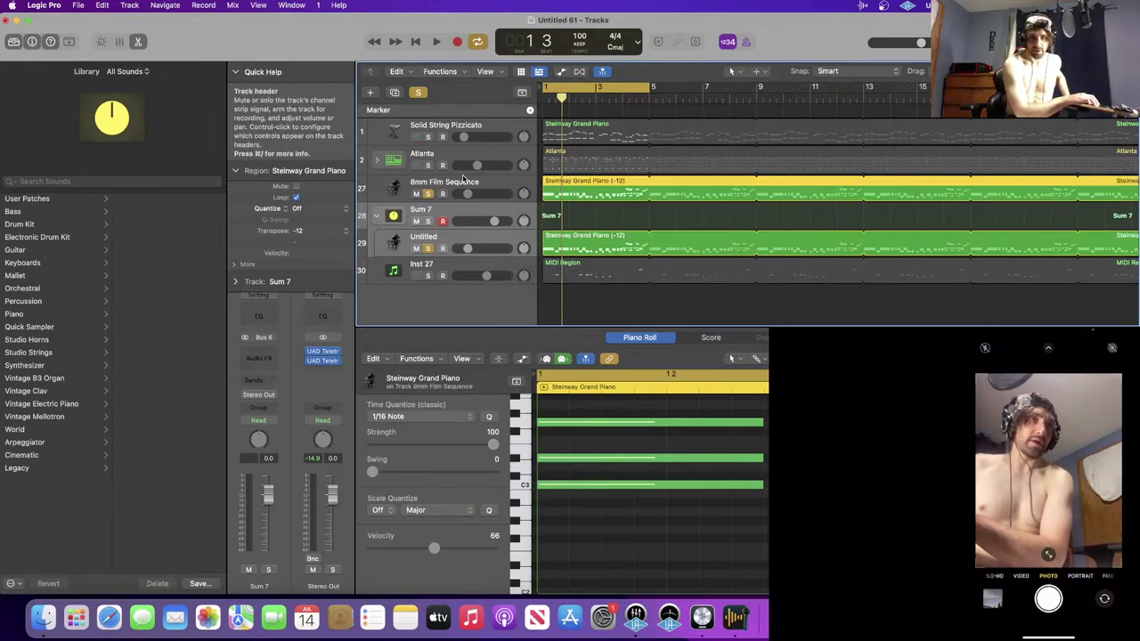
# - Move the 8mm Film Sequence track into the Sum 7 stack above the Untitled track and briefly play the loop
pyautogui.click(470, 185)
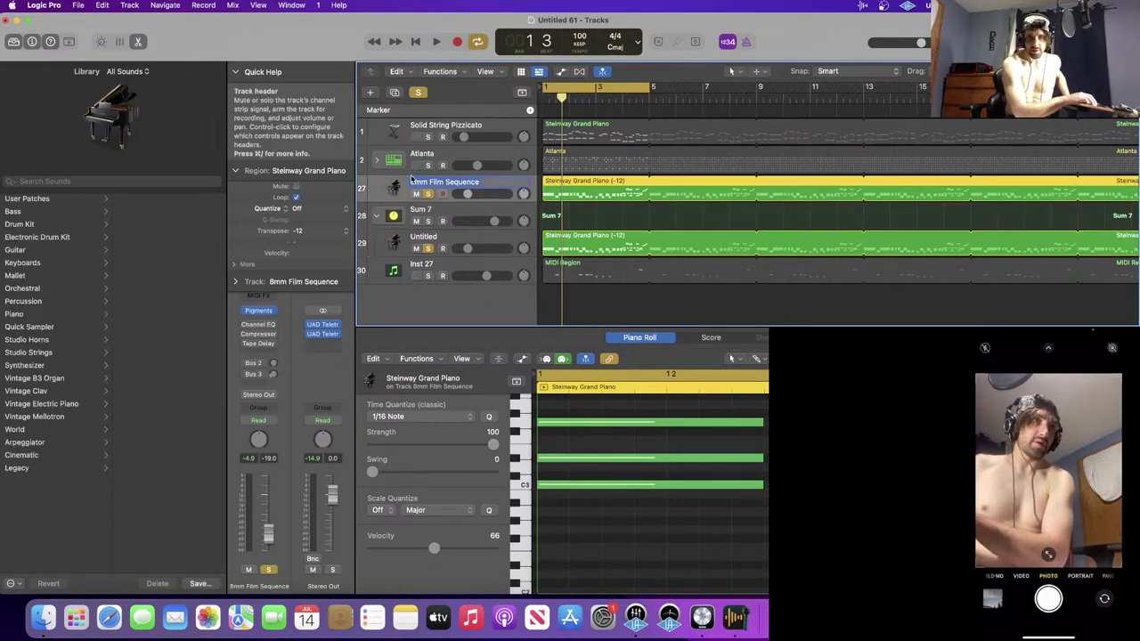
pyautogui.moveTo(393, 187); pyautogui.dragTo(390, 218)
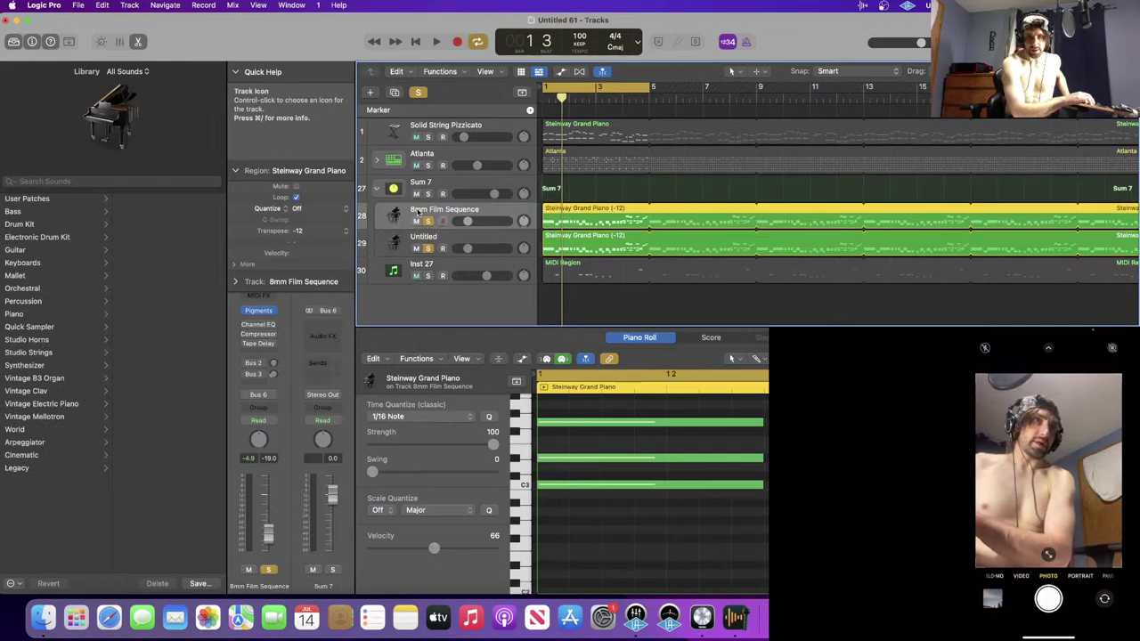
pyautogui.click(604, 299)
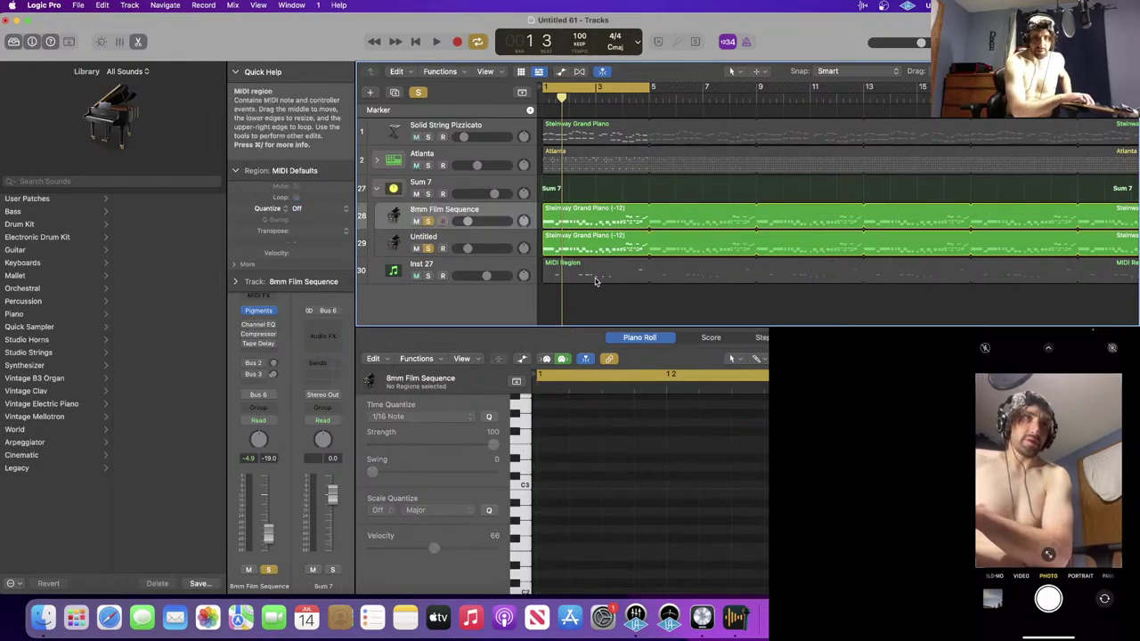
pyautogui.press('space')
pyautogui.press('space')
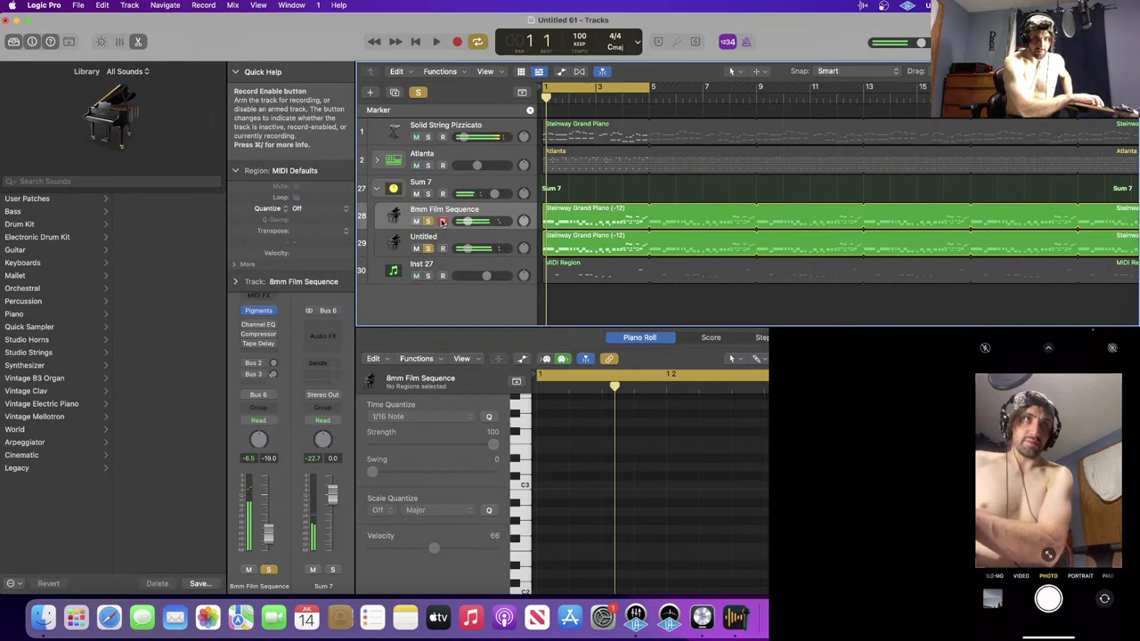
# - Replace Pigments on the 8mm Film Sequence track with Arturia's Farfisa V in stereo and run it in demo mode
pyautogui.click(269, 310)
pyautogui.moveTo(356, 574)
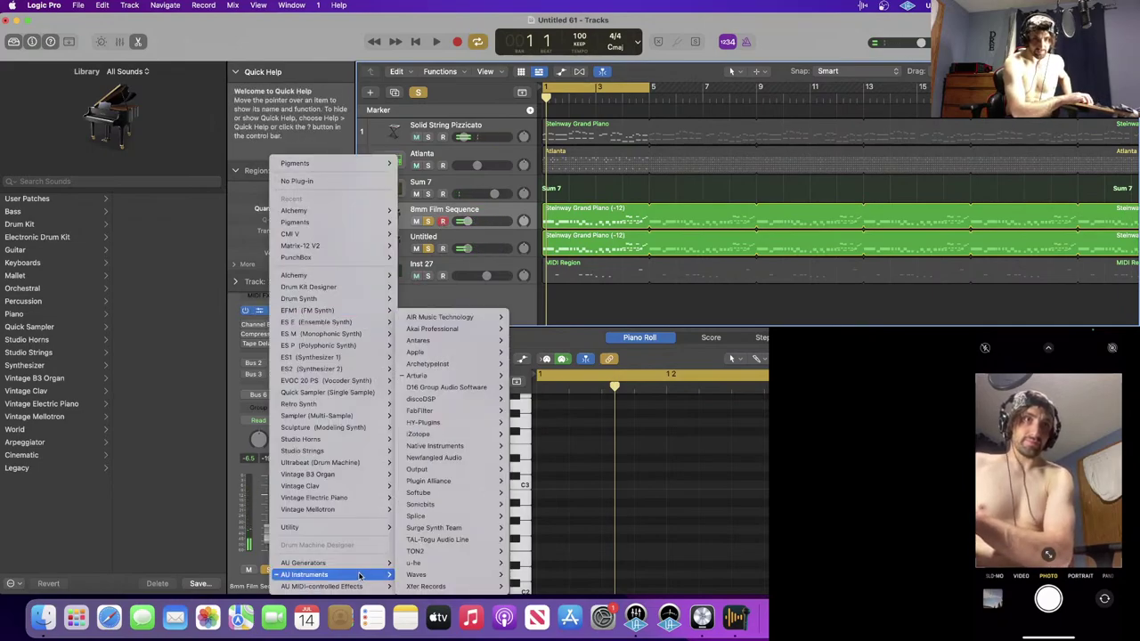
pyautogui.moveTo(472, 349)
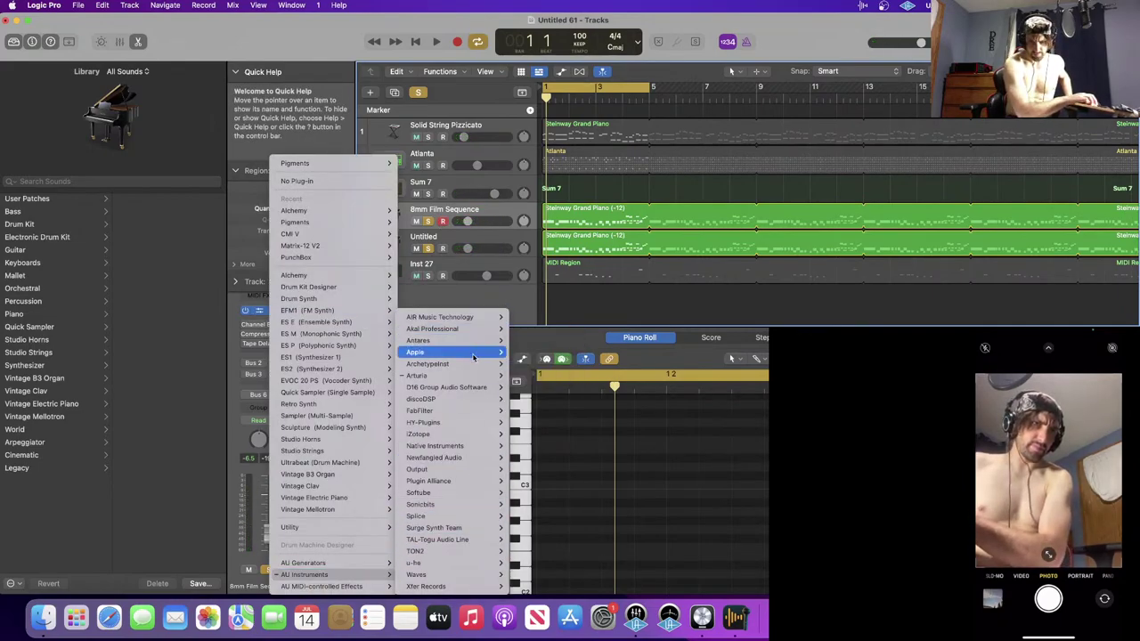
pyautogui.moveTo(472, 376)
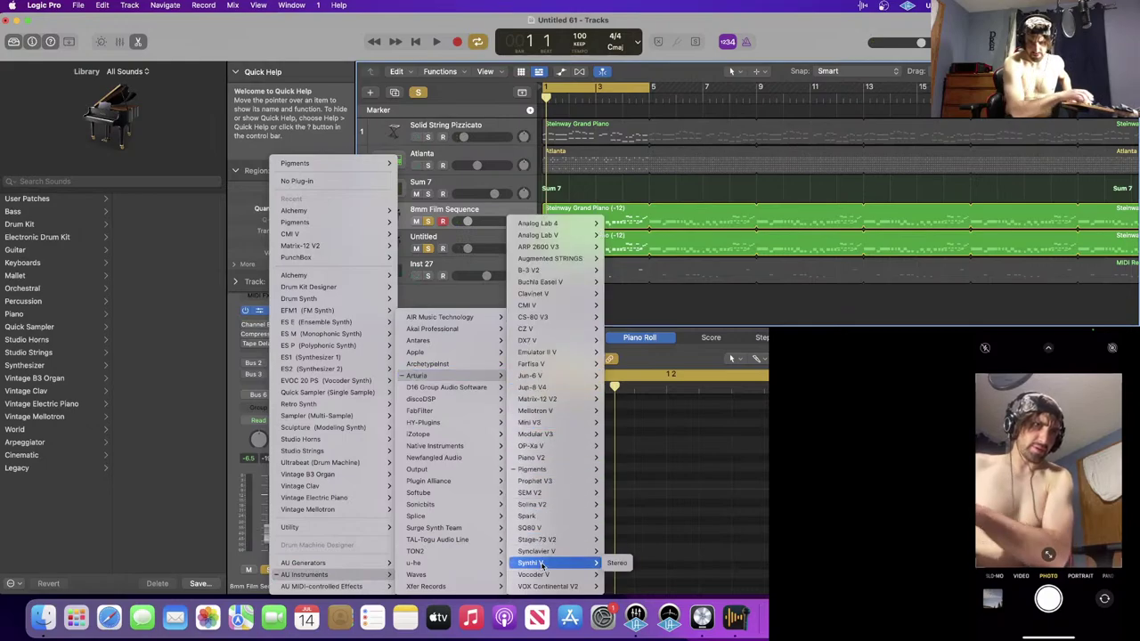
pyautogui.moveTo(565, 424)
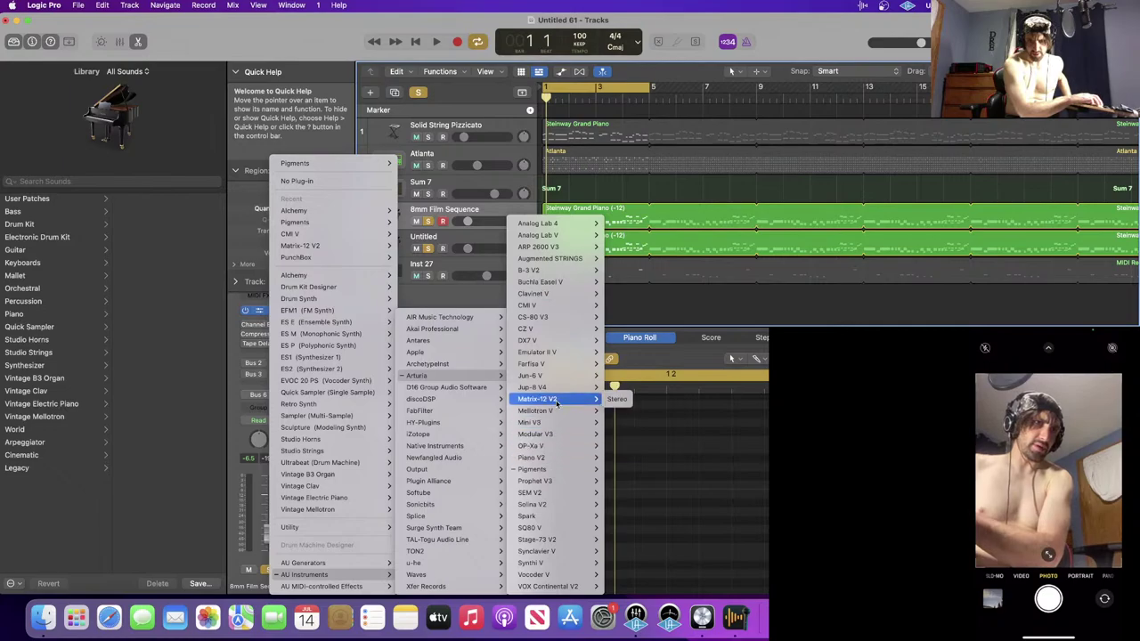
pyautogui.moveTo(556, 366)
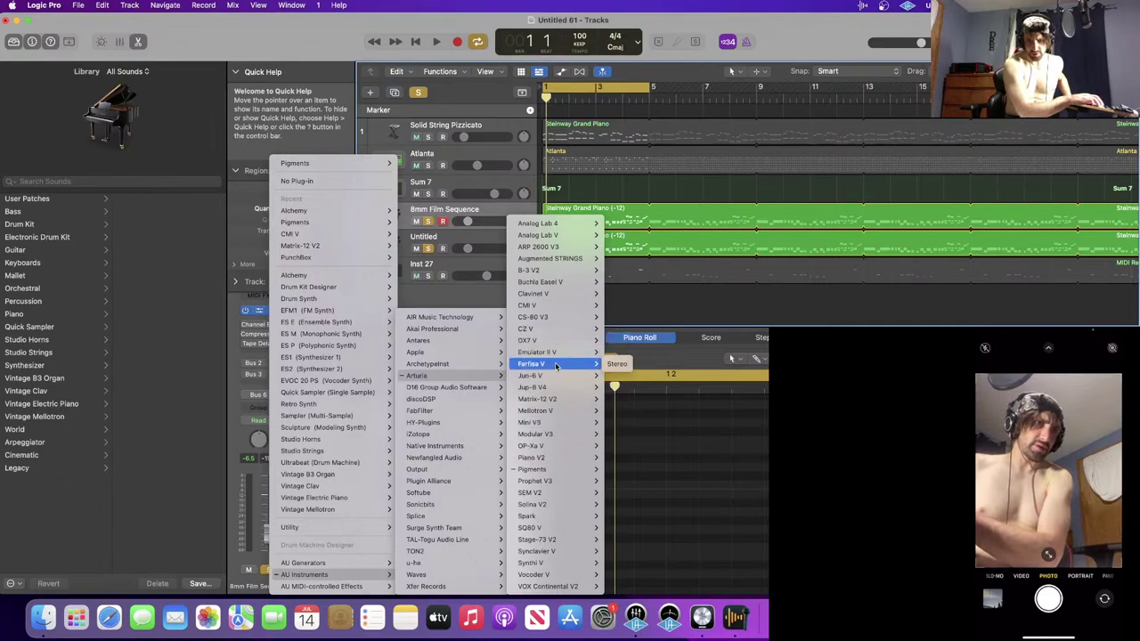
pyautogui.click(606, 366)
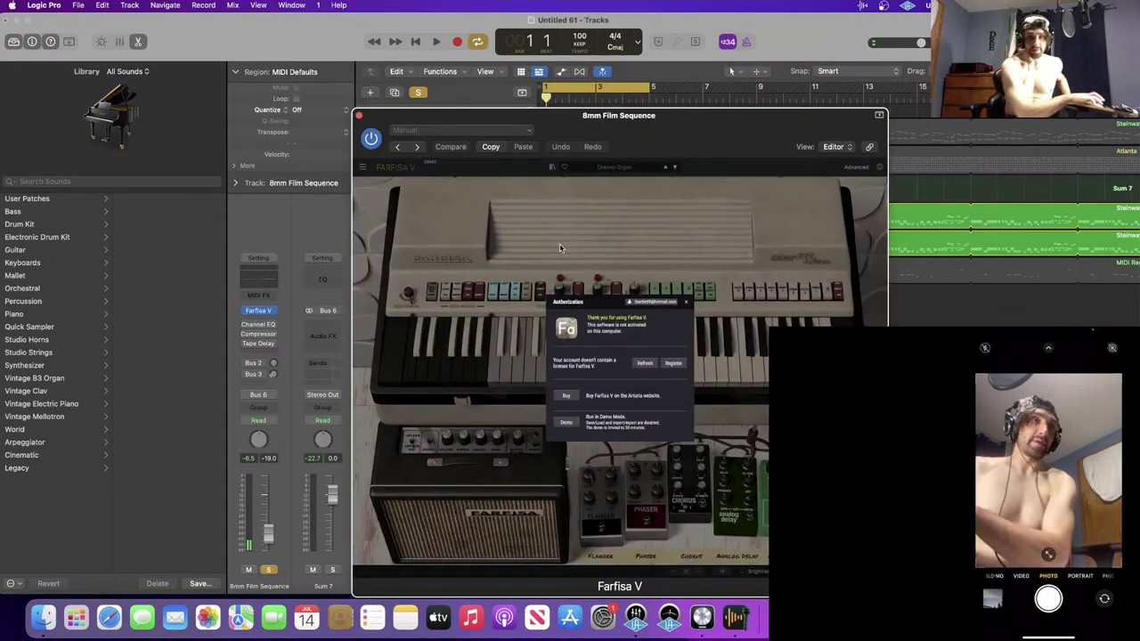
pyautogui.click(567, 423)
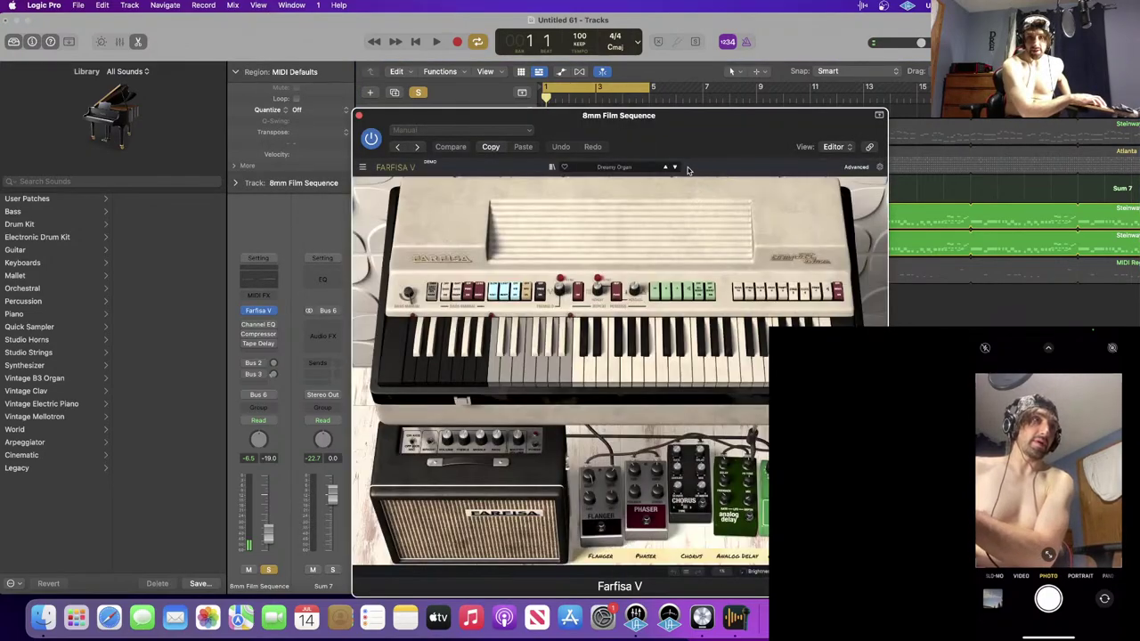
# - Switch Farfisa V from the Dreamy Organ preset to another preset, start loop playback, and close the plug-in window
pyautogui.click(676, 168)
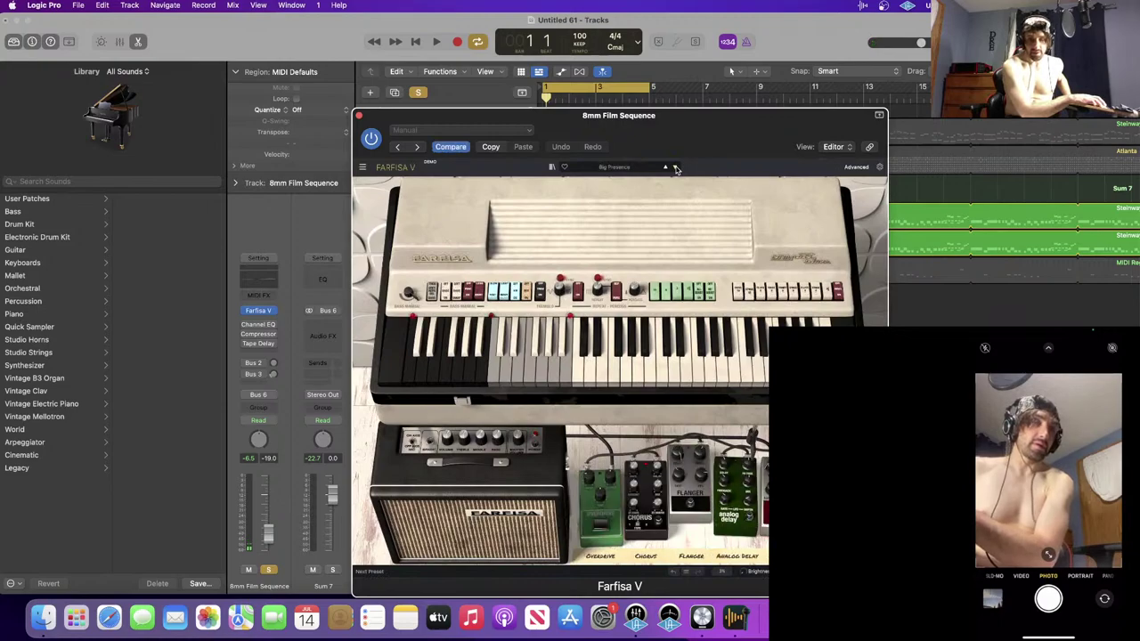
pyautogui.click(665, 168)
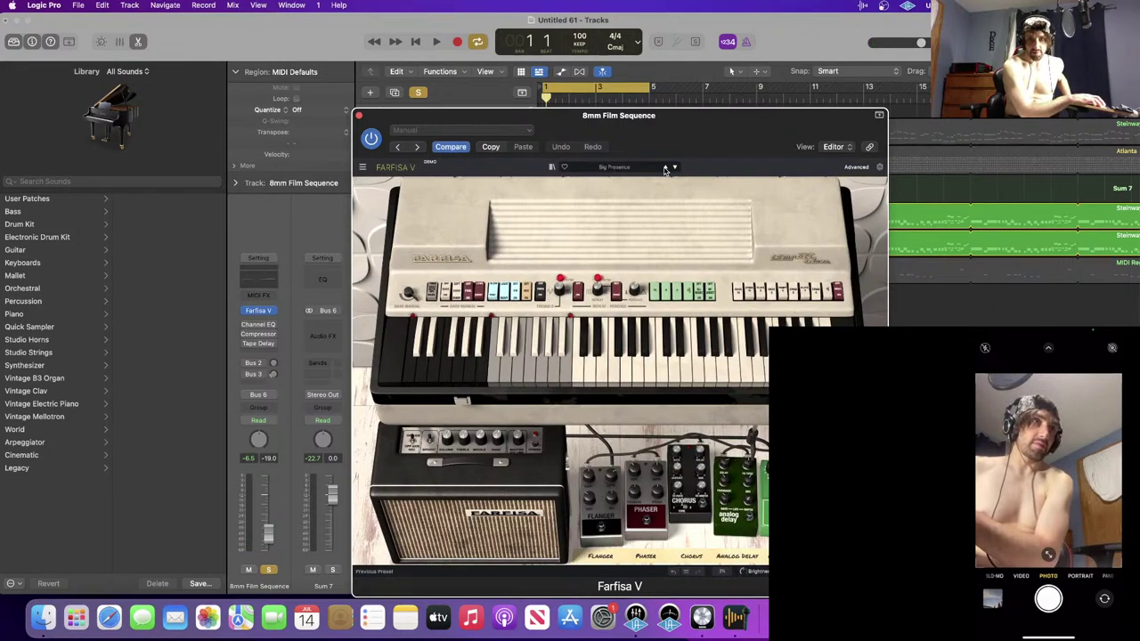
pyautogui.click(665, 168)
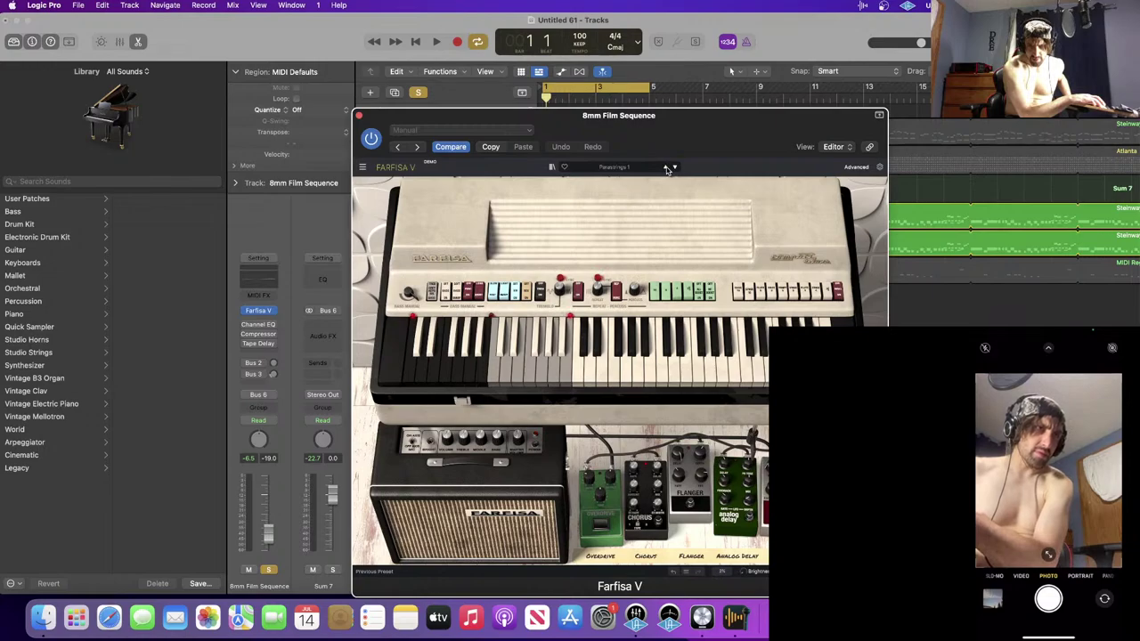
pyautogui.click(666, 168)
pyautogui.click(676, 168)
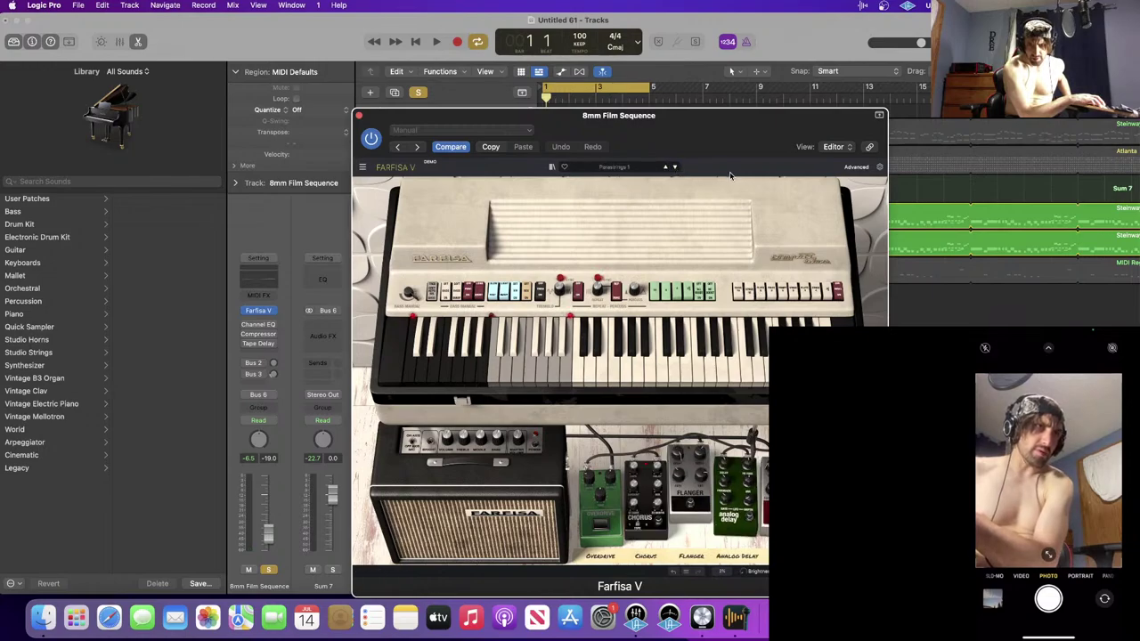
pyautogui.press('space')
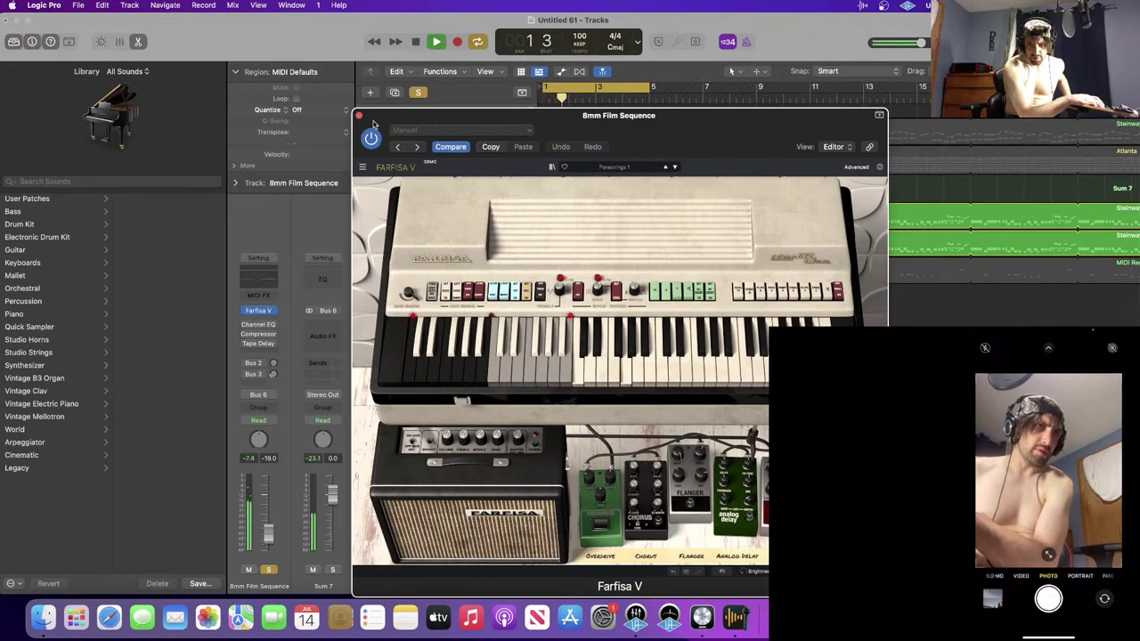
pyautogui.click(359, 115)
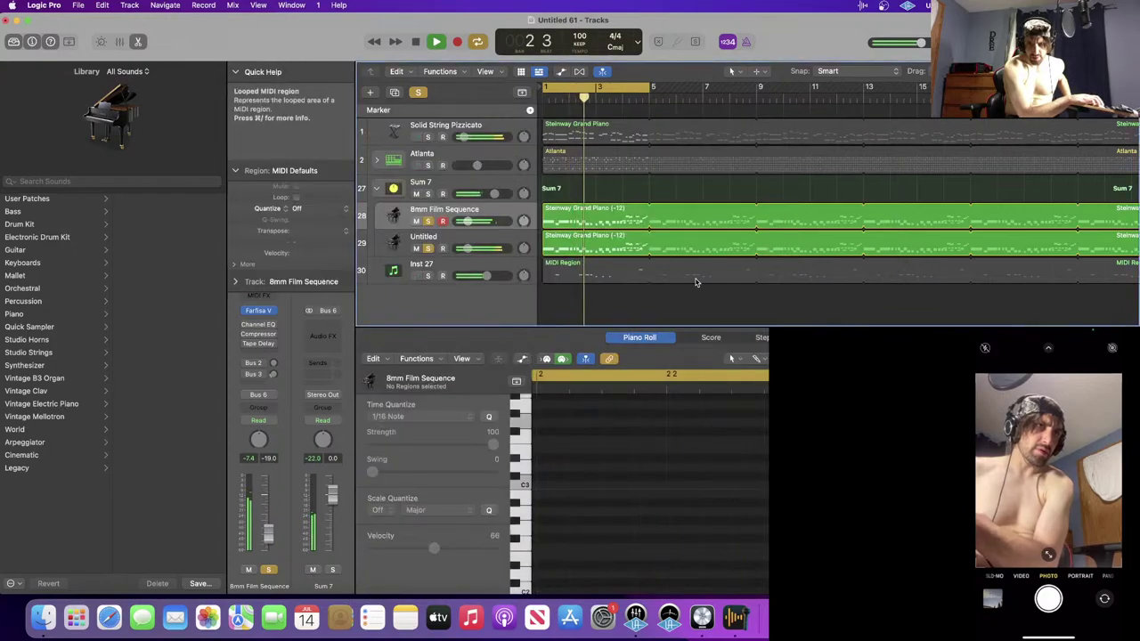
# - Unsolo 8mm Film Sequence and Untitled to hear the full mix, then select the Sum 7 stack
pyautogui.moveTo(428, 222); pyautogui.dragTo(428, 249)
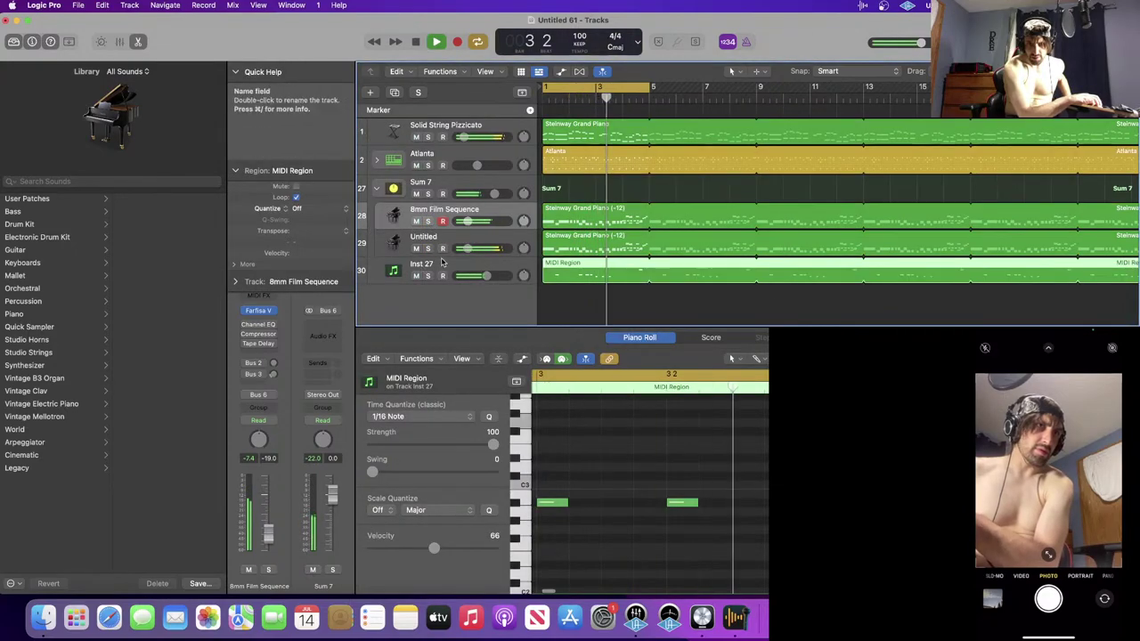
pyautogui.click(623, 300)
pyautogui.click(491, 195)
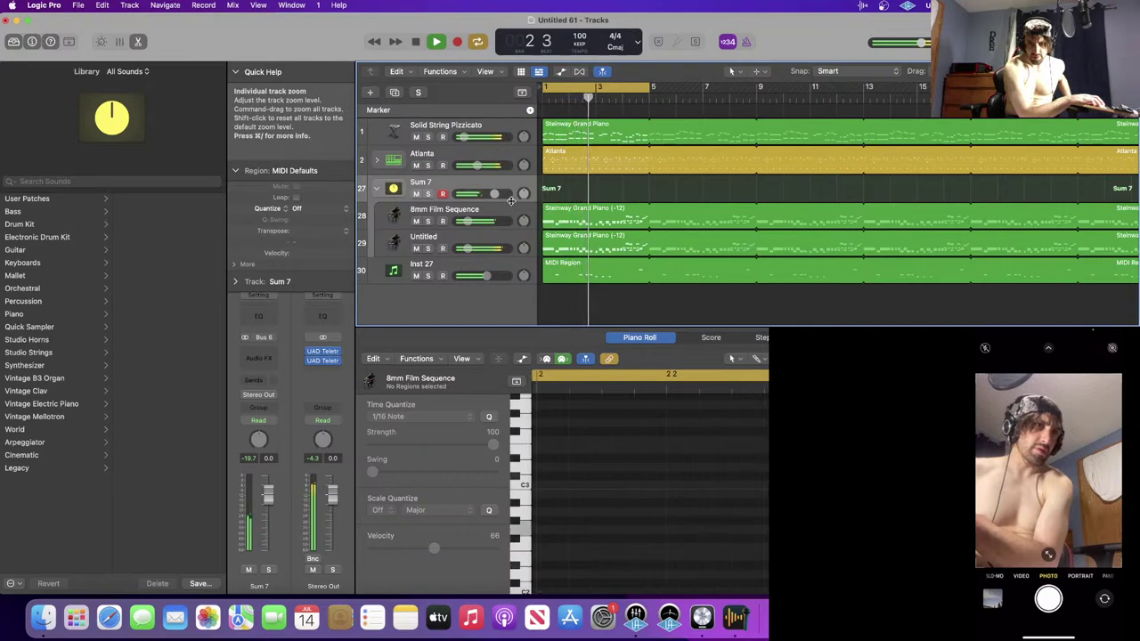
# - Compare 8mm Film Sequence and Untitled in solo, leave only Untitled soloed, and close its Pigments window
pyautogui.click(468, 215)
pyautogui.click(428, 220)
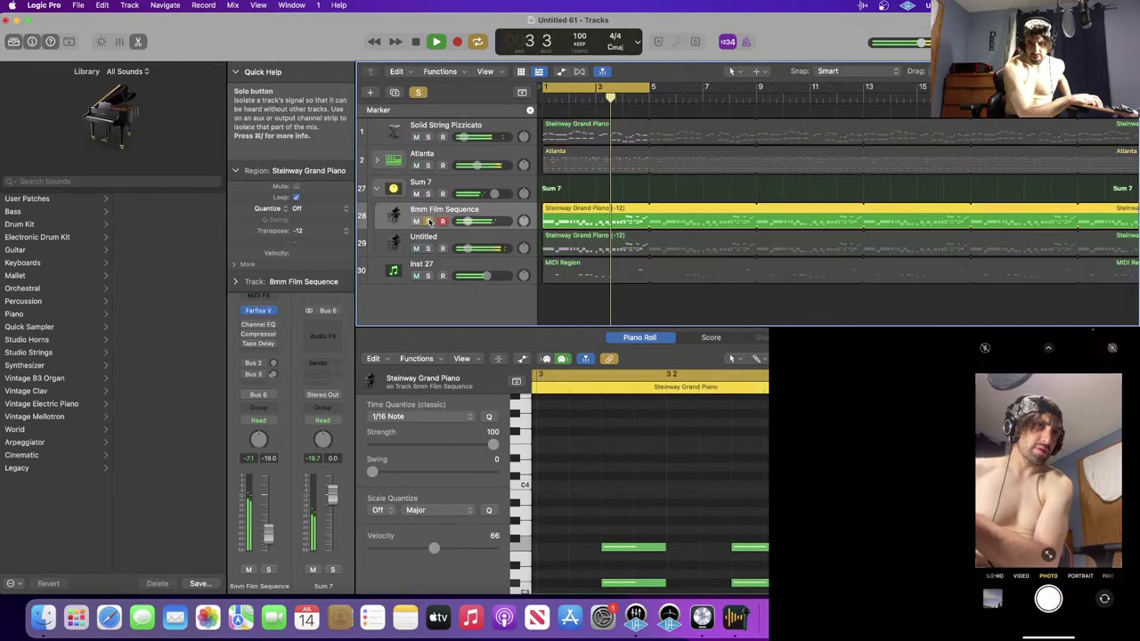
pyautogui.click(428, 249)
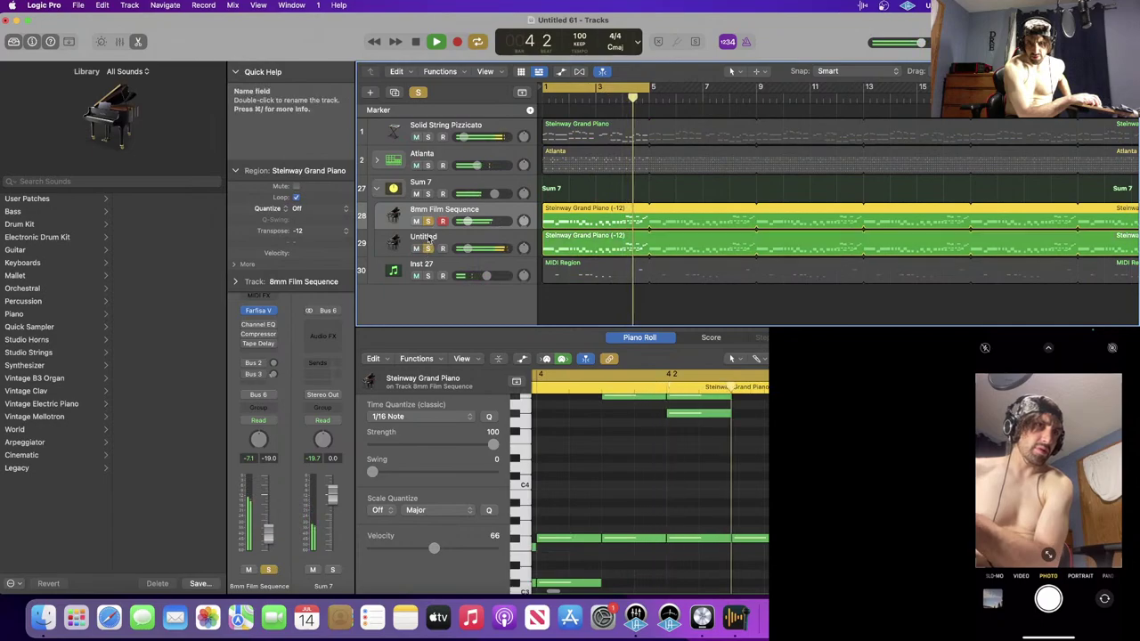
pyautogui.click(427, 223)
pyautogui.click(465, 242)
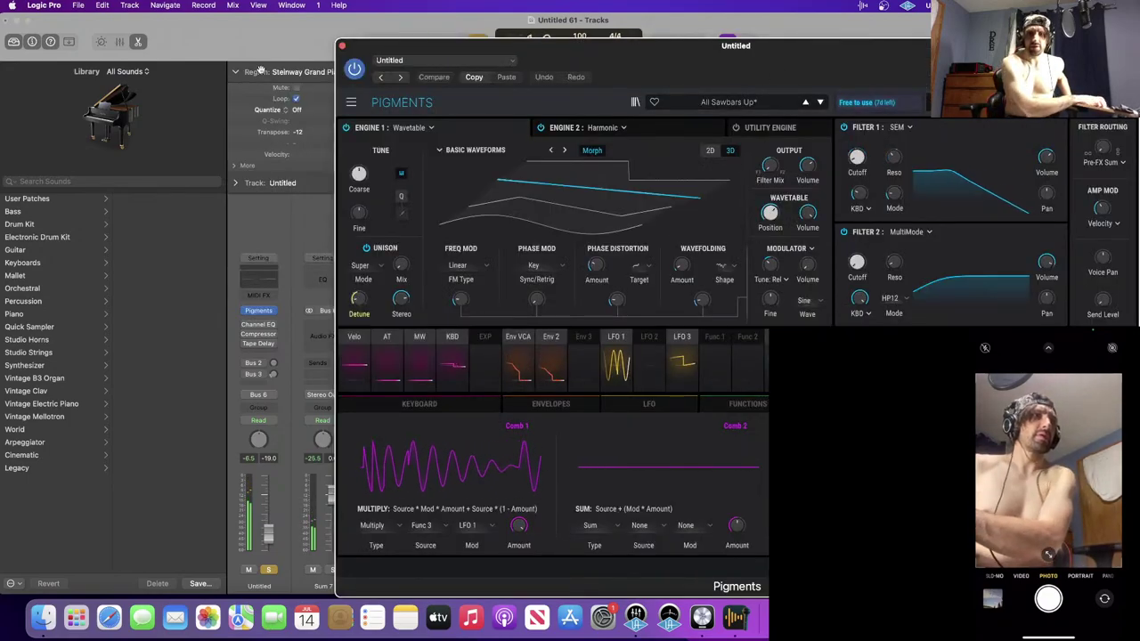
pyautogui.click(341, 45)
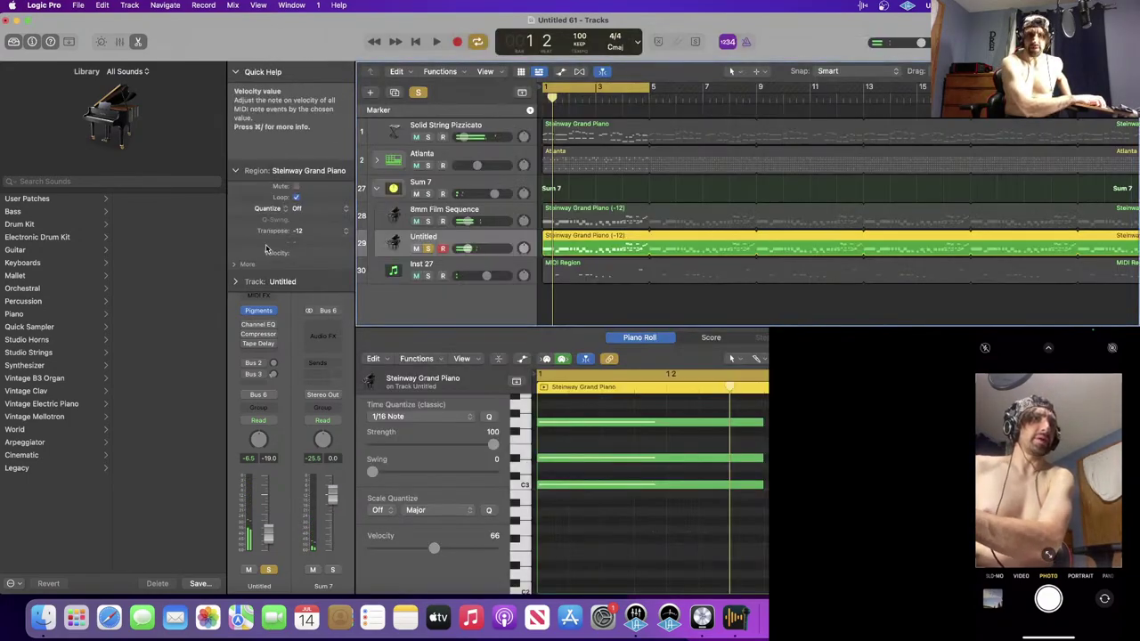
# - Replace Pigments on the Untitled track with a stereo Retro Synth
pyautogui.click(273, 310)
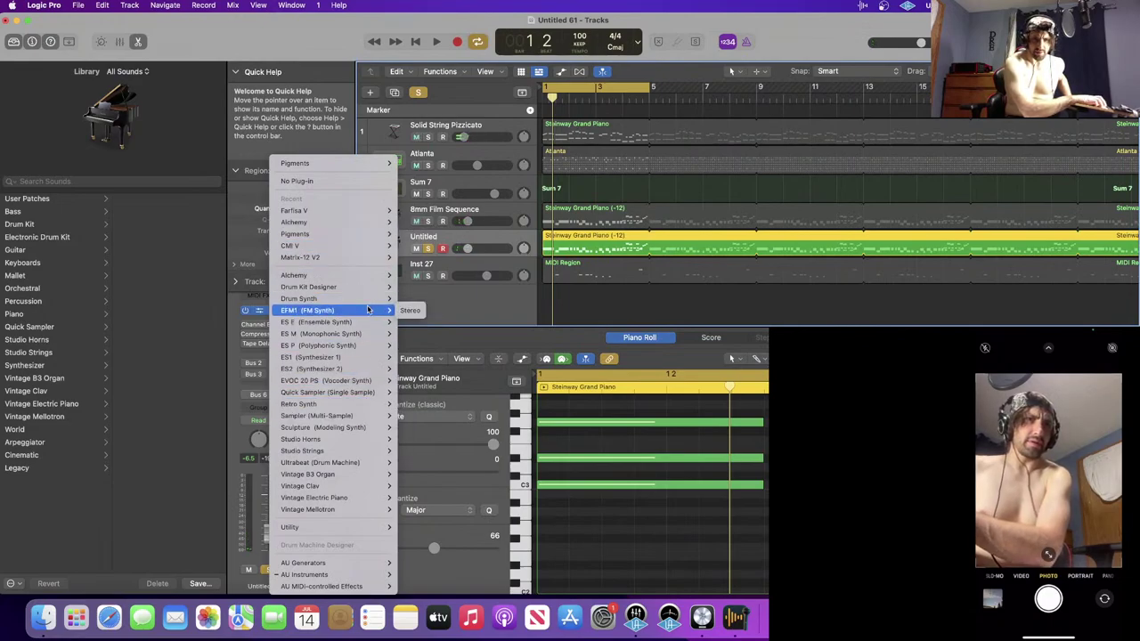
pyautogui.moveTo(348, 443)
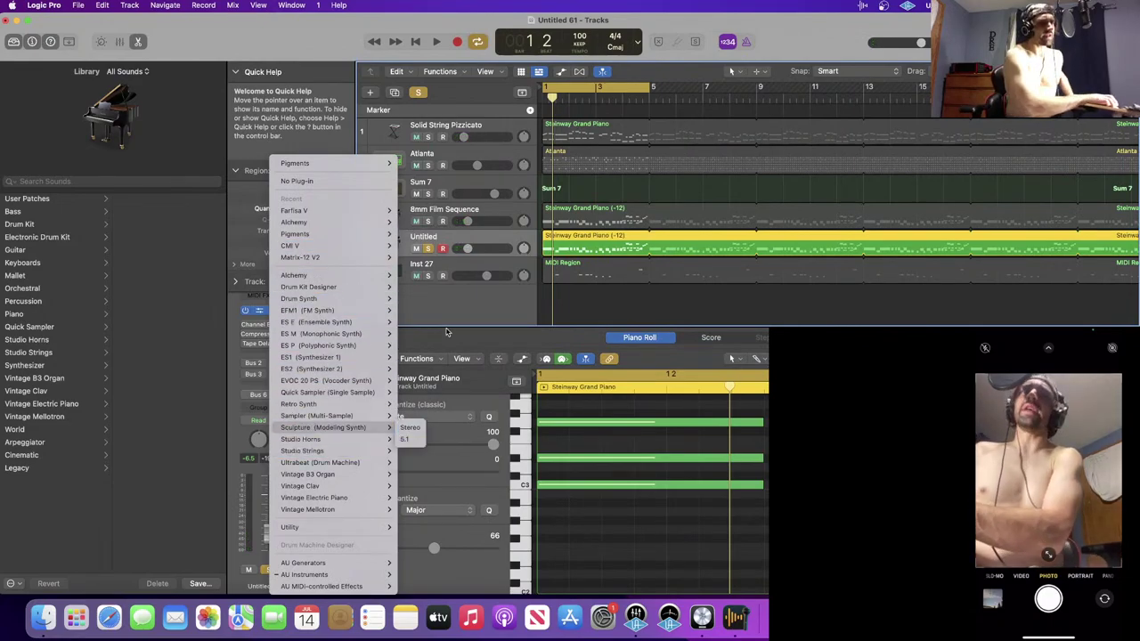
pyautogui.moveTo(341, 278)
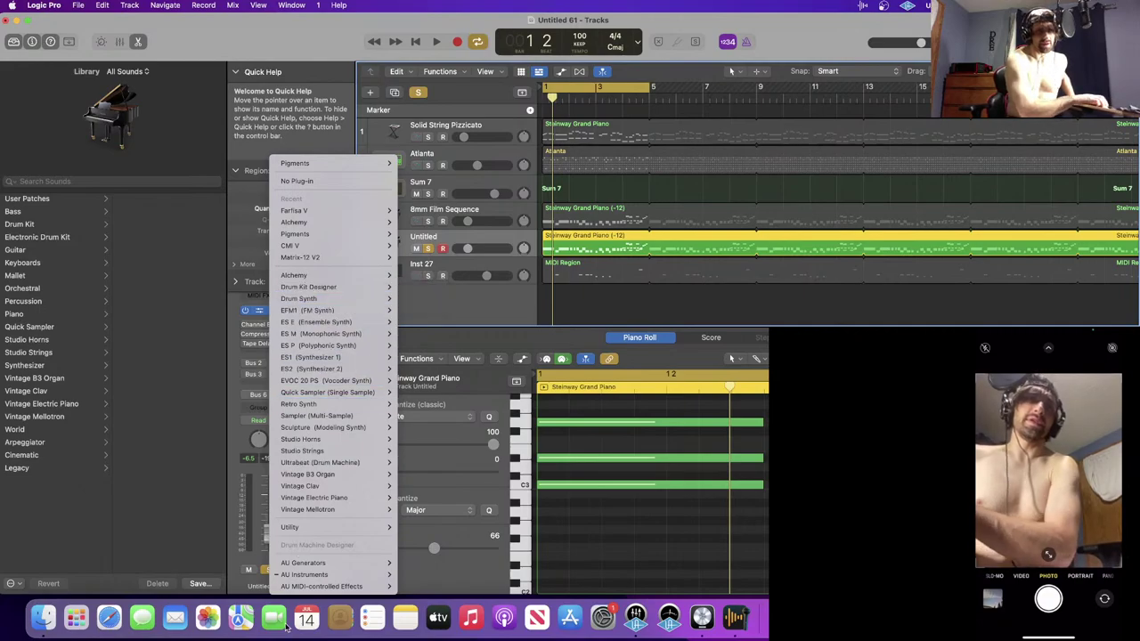
pyautogui.moveTo(351, 577)
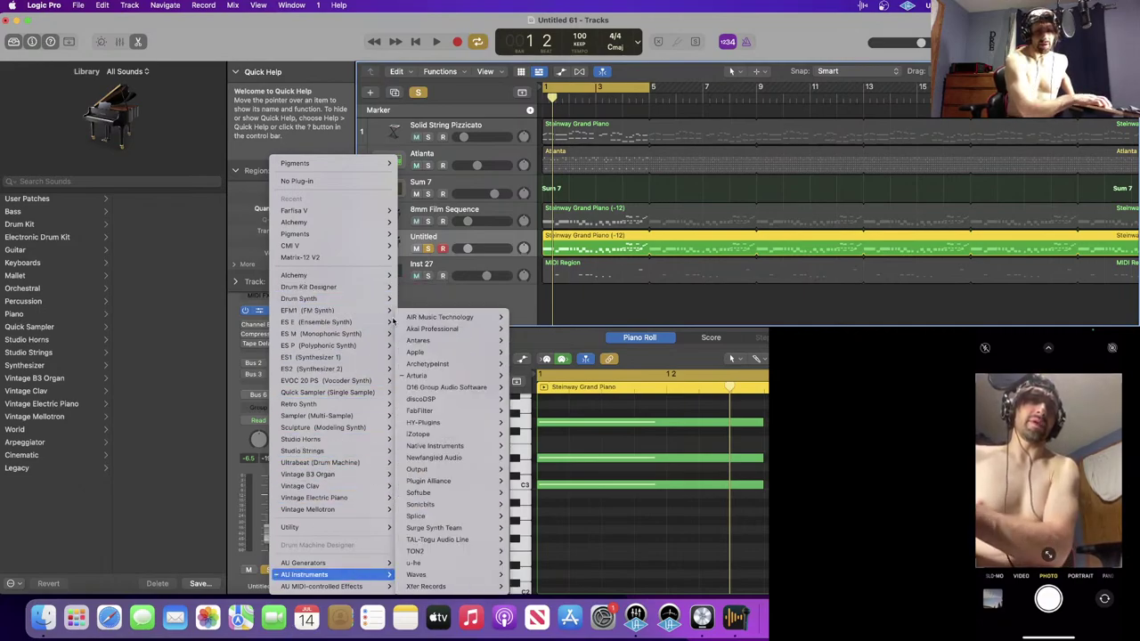
pyautogui.moveTo(317, 405)
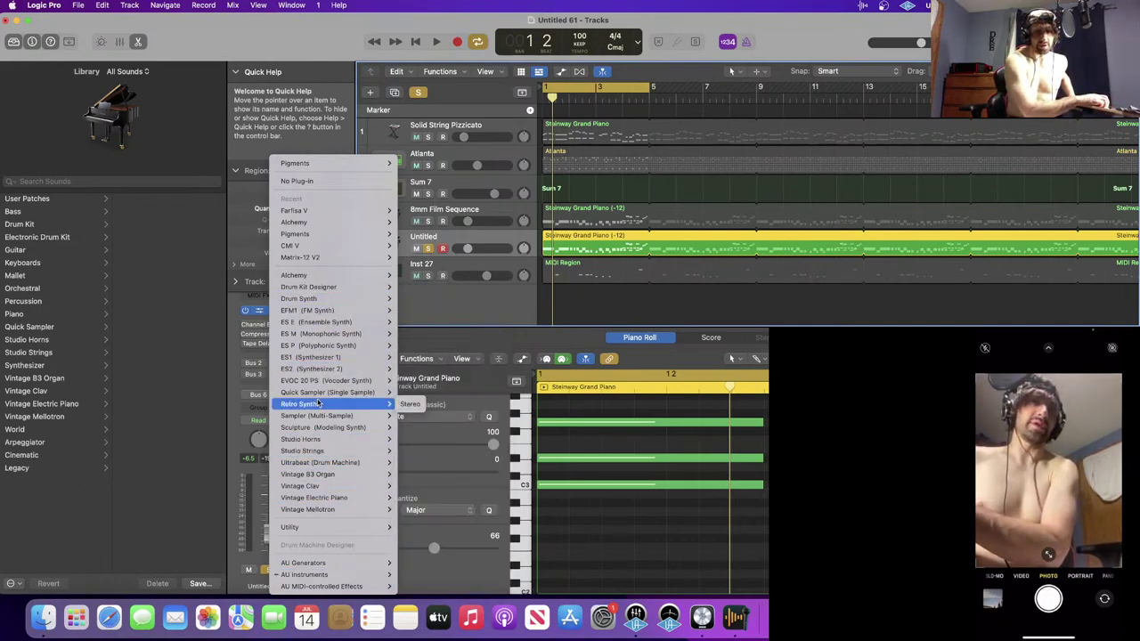
pyautogui.click(421, 408)
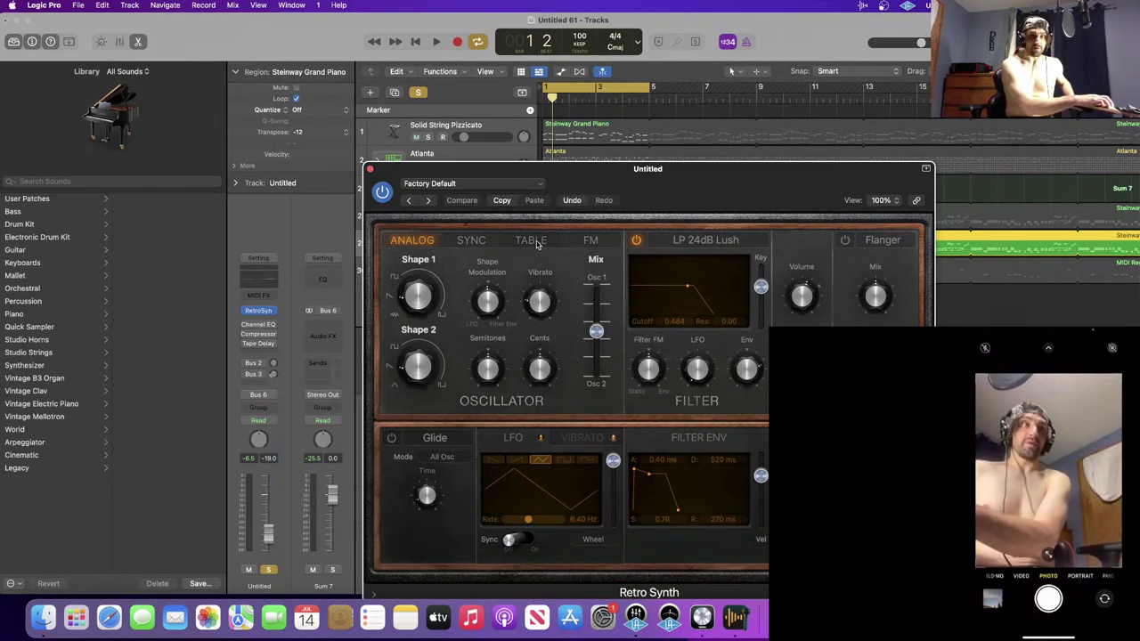
# - Load the Access Codes synth pad preset in Retro Synth
pyautogui.click(474, 184)
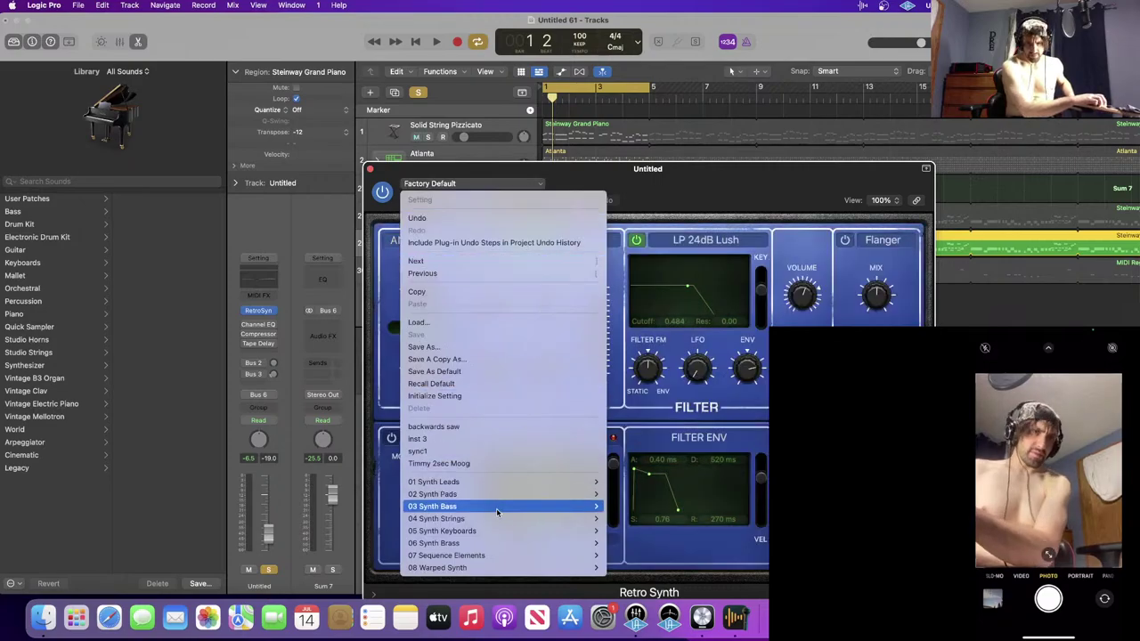
pyautogui.moveTo(496, 504)
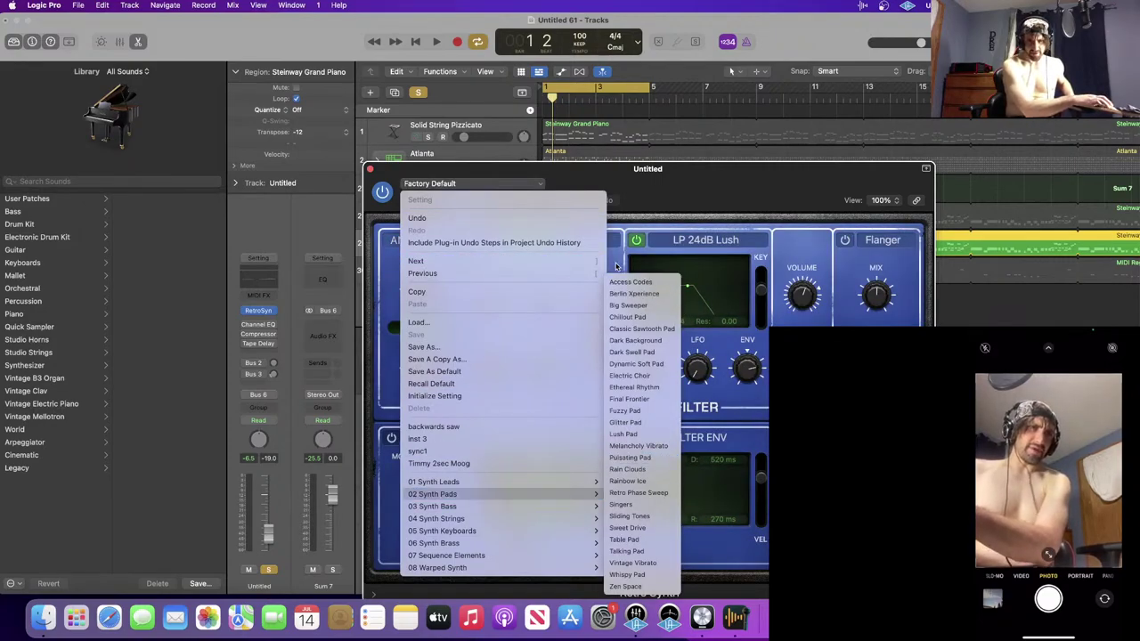
pyautogui.click(621, 281)
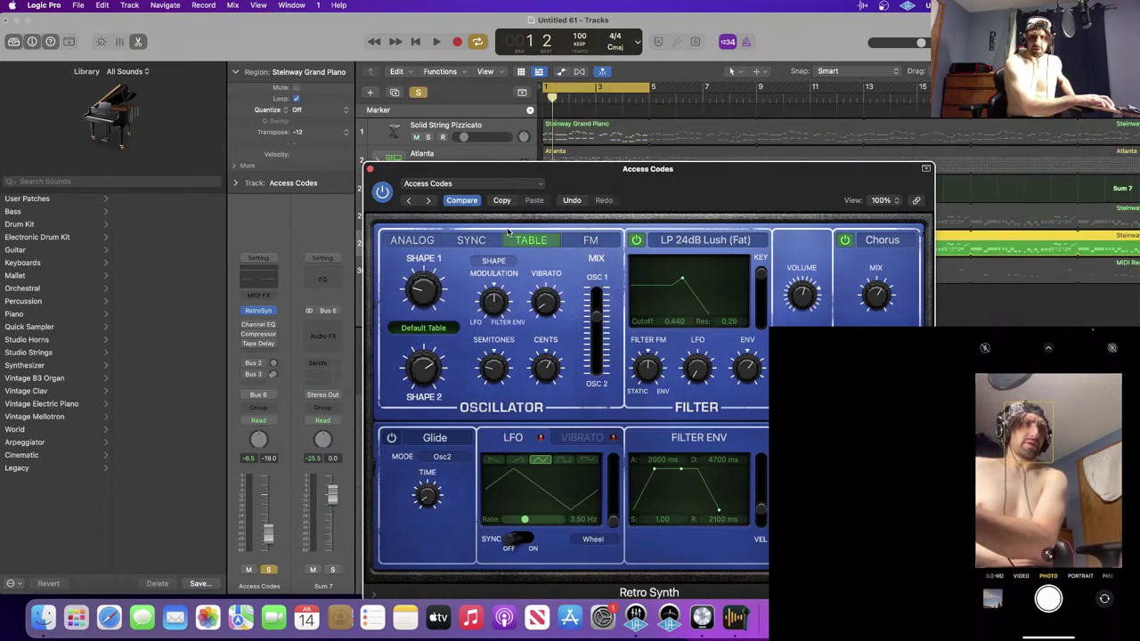
# - While the loop plays, adjust the filter's LFO amount and sync the Access Codes LFO to tempo at a 1/2 rate
pyautogui.press('space')
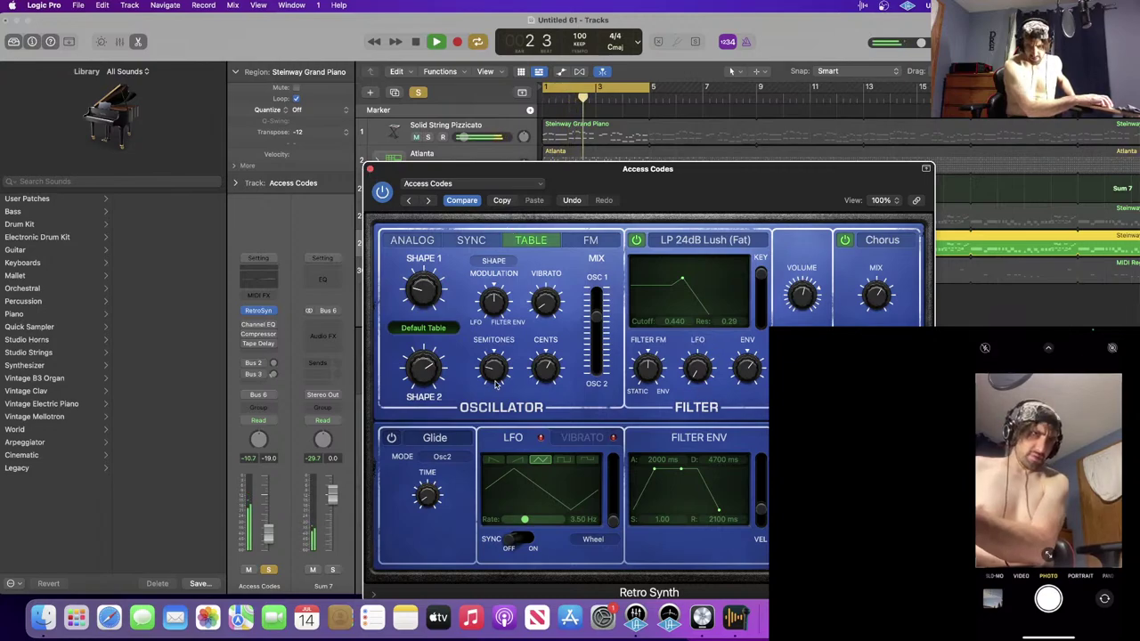
pyautogui.moveTo(698, 375); pyautogui.dragTo(698, 362)
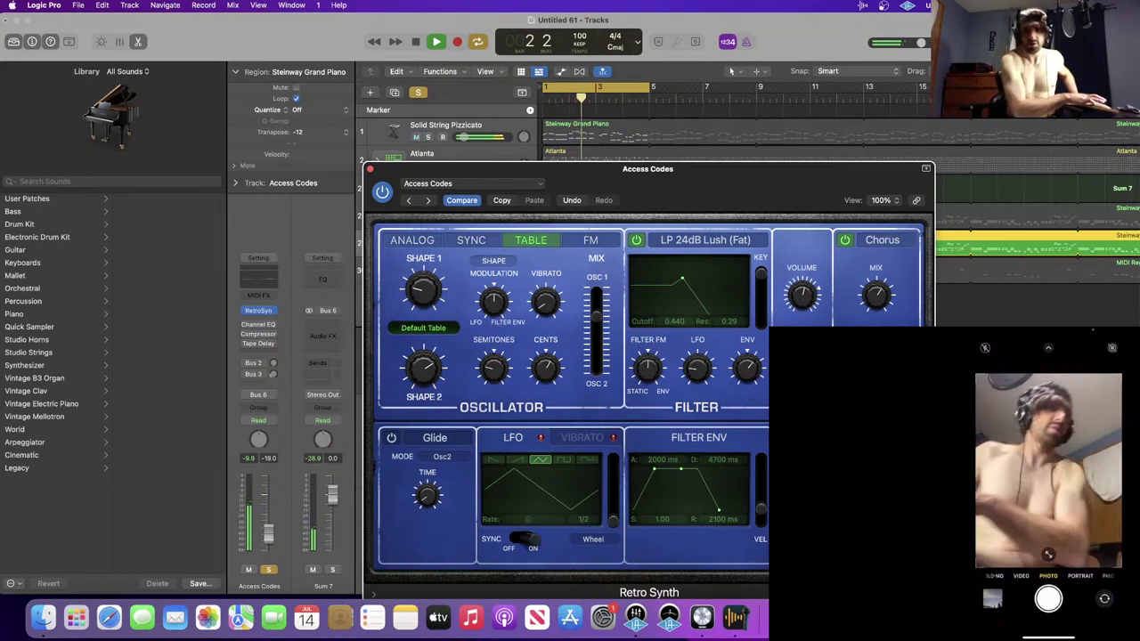
# - Try routing the mod wheel to Filter Cutoff, restore it to Wave Shape, and close the Access Codes synth window
pyautogui.click(890, 561)
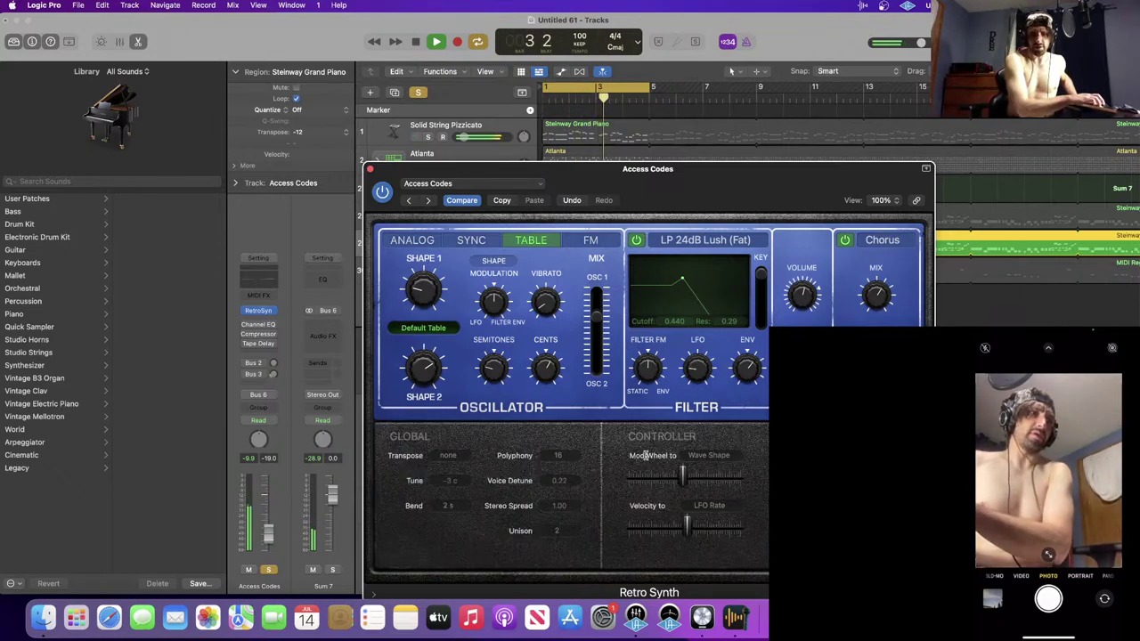
pyautogui.moveTo(683, 478)
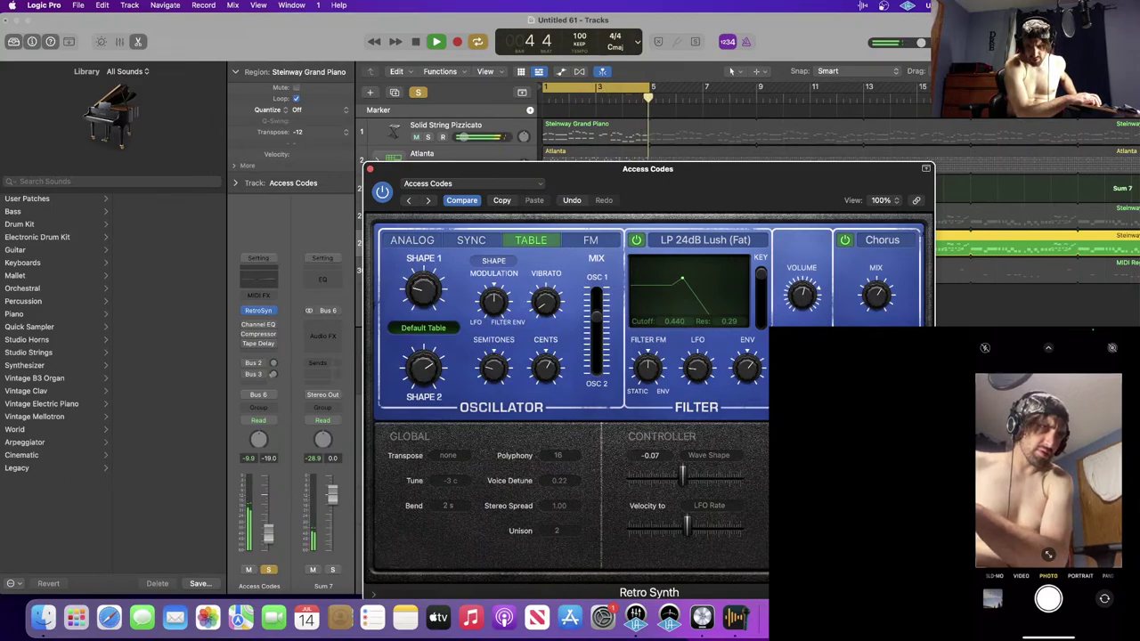
pyautogui.press('space')
pyautogui.click(708, 455)
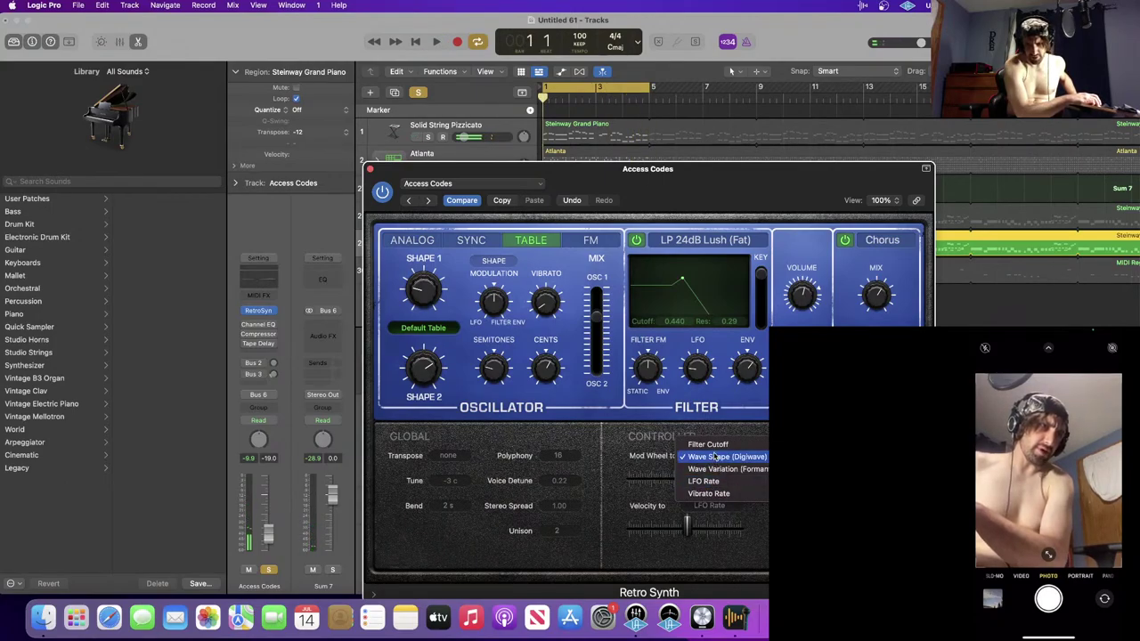
pyautogui.click(712, 444)
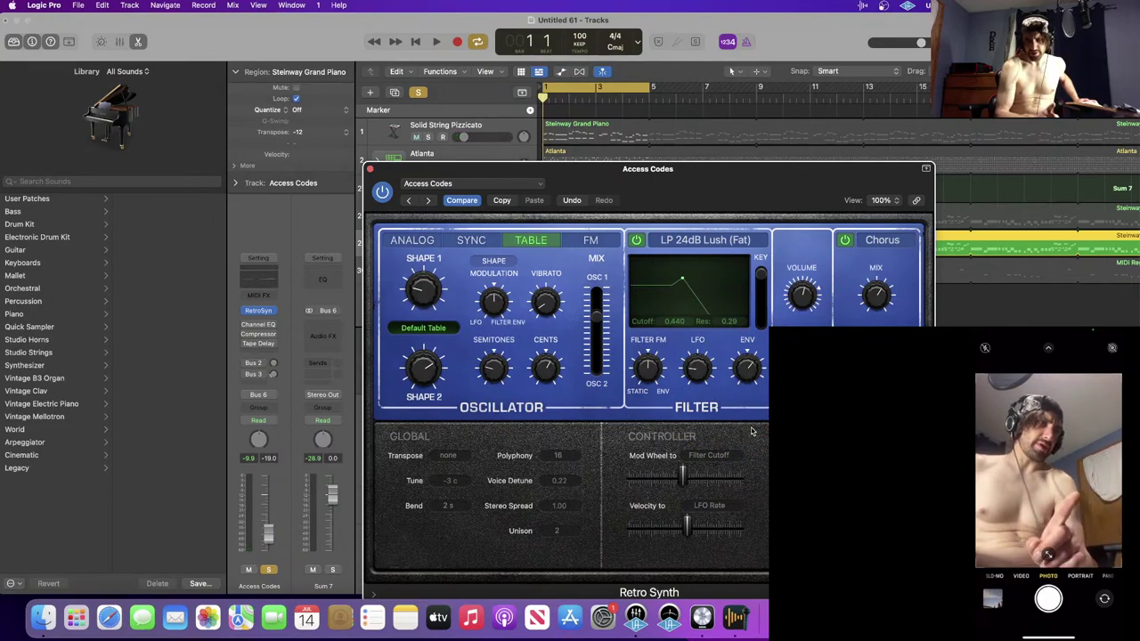
pyautogui.press('space')
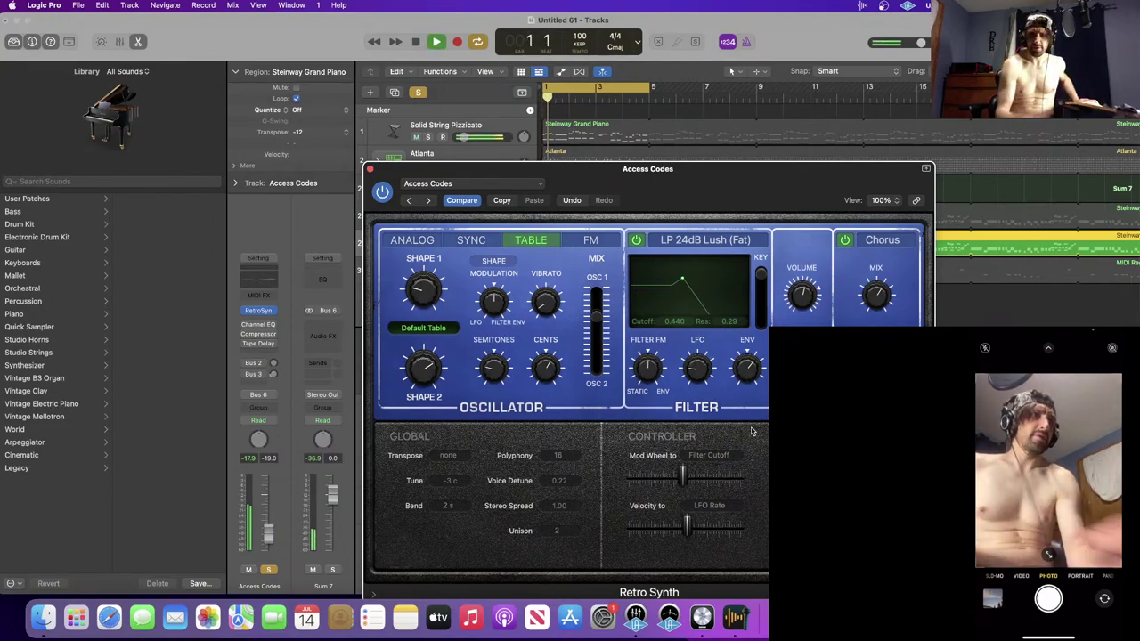
pyautogui.press('space')
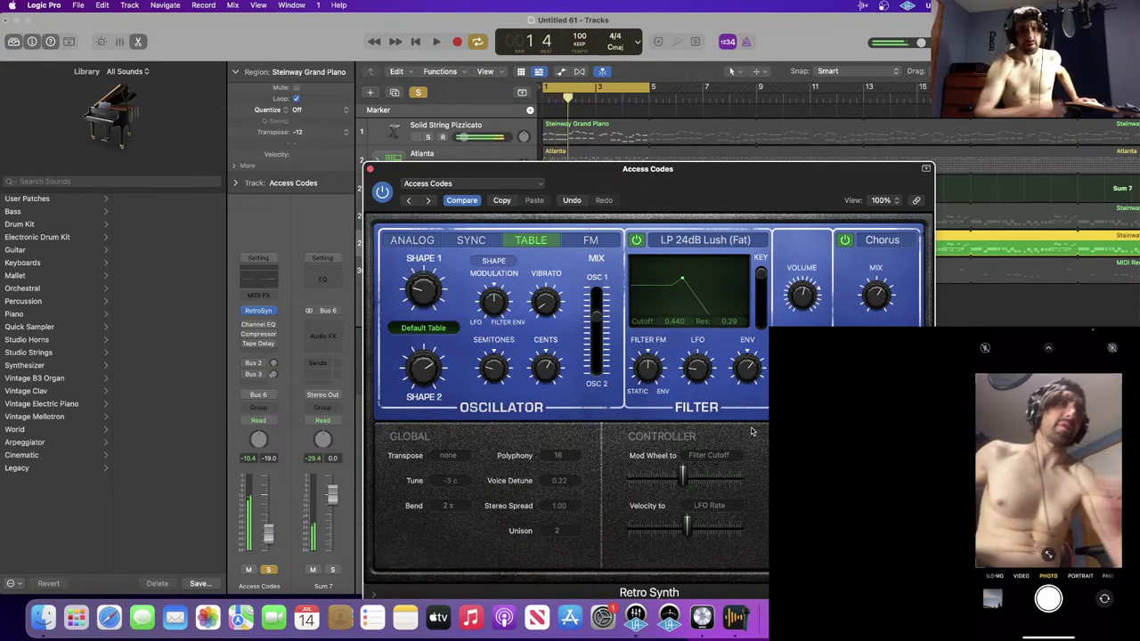
pyautogui.click(731, 457)
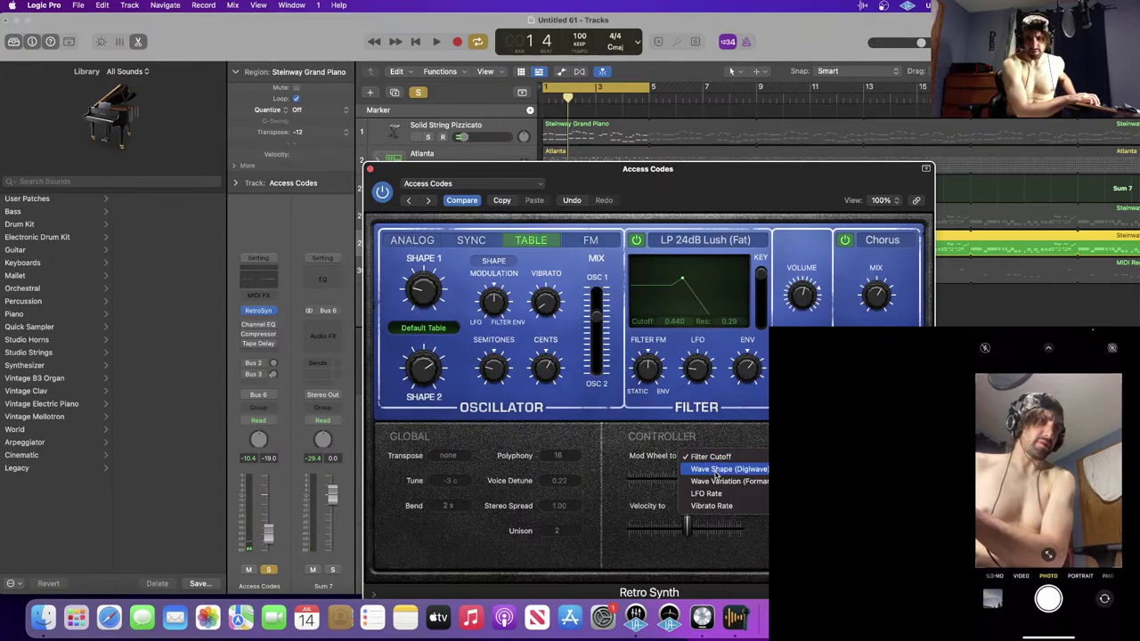
pyautogui.click(676, 411)
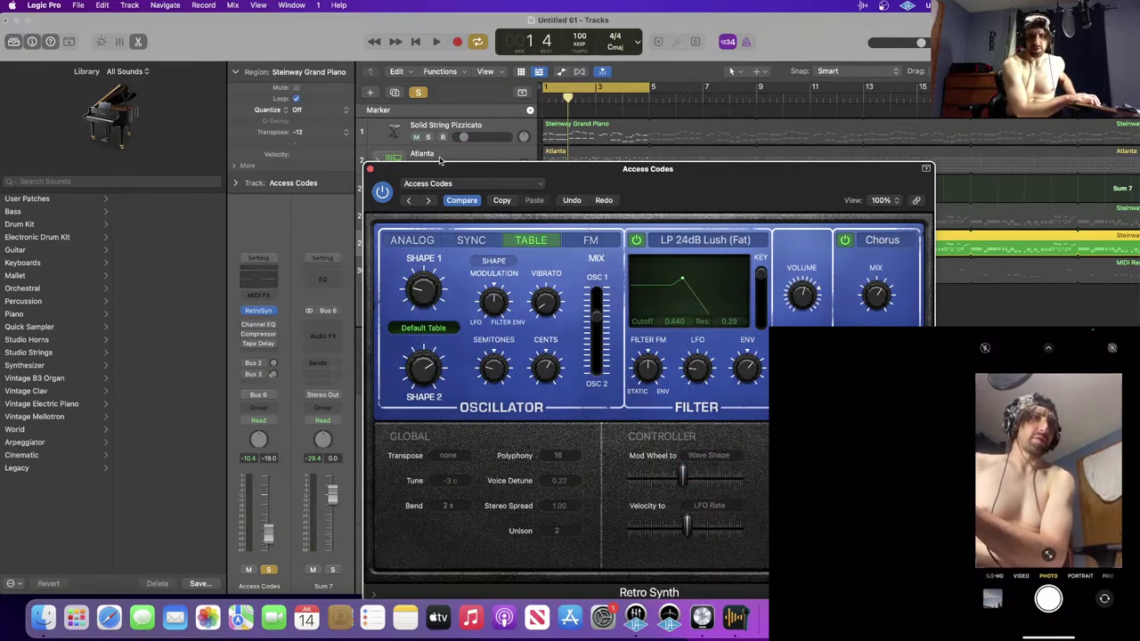
pyautogui.click(369, 169)
# - With only 8mm Film Sequence soloed in playback, set its volume to -16.0 dB and its region's transpose to 0
pyautogui.press('space')
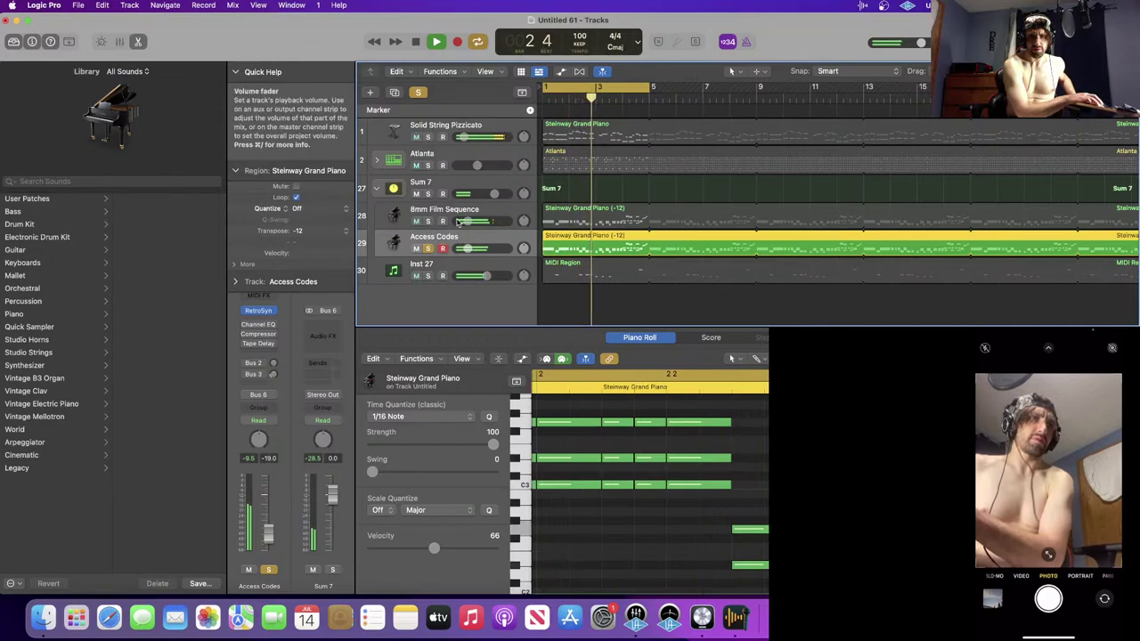
pyautogui.click(427, 220)
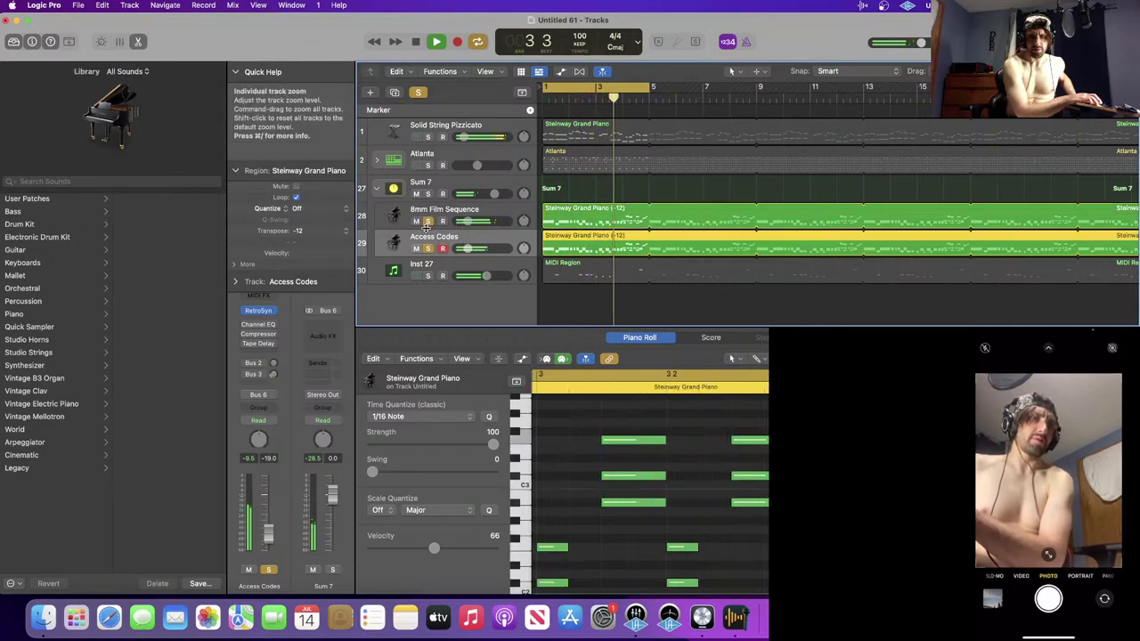
pyautogui.click(429, 249)
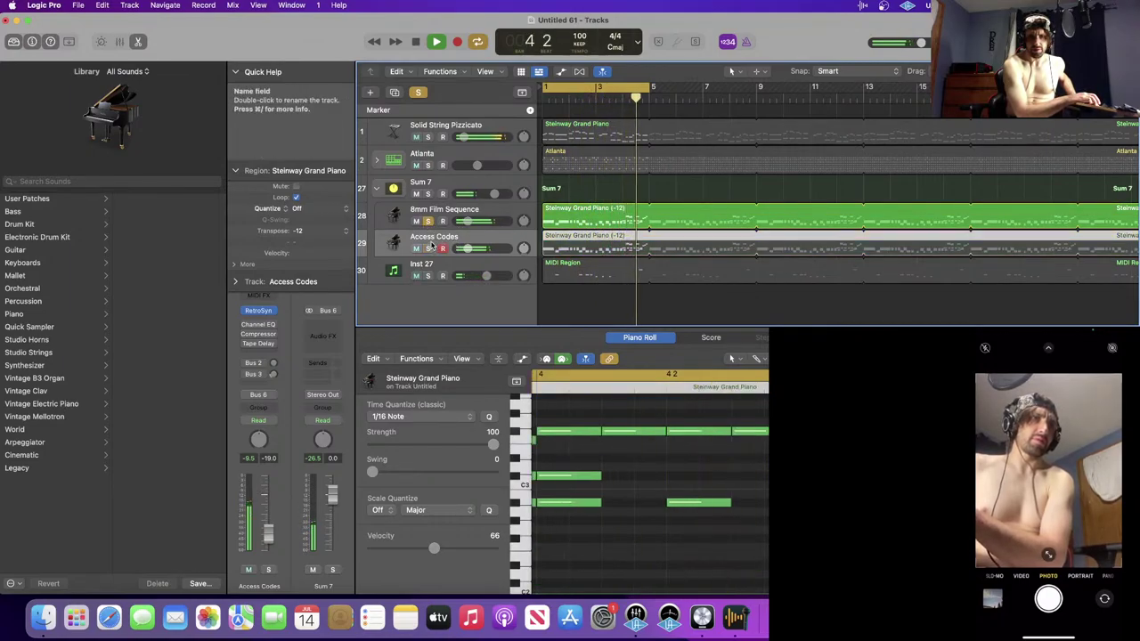
pyautogui.moveTo(467, 221); pyautogui.dragTo(469, 221)
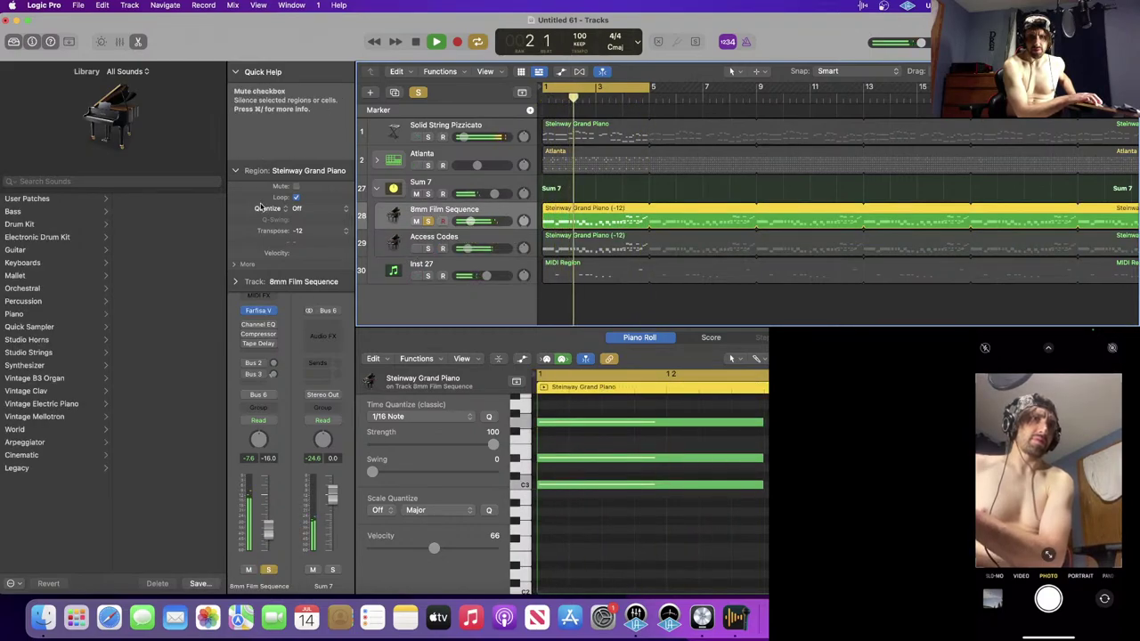
pyautogui.click(332, 230)
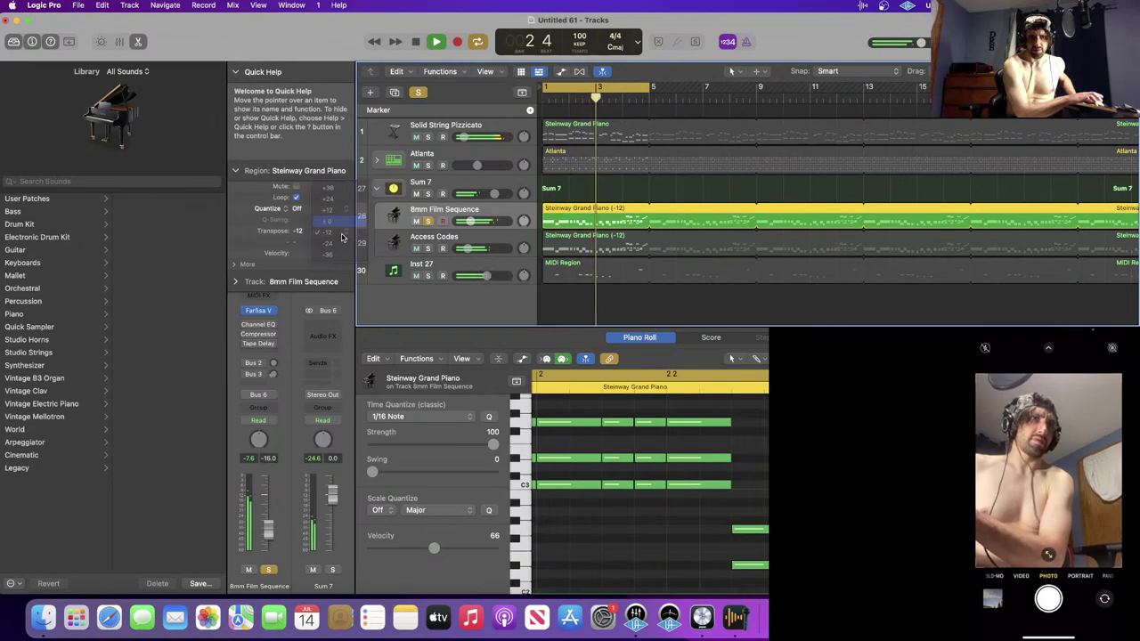
pyautogui.click(329, 220)
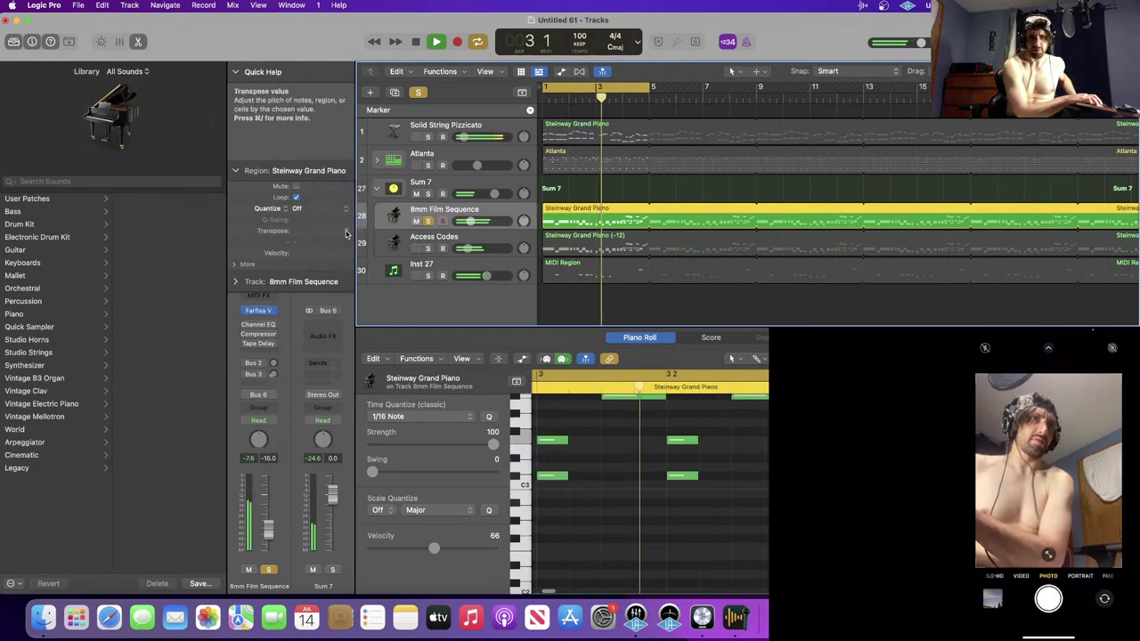
# - Rebalance 8mm Film Sequence to -17.8 dB and Access Codes to -14.0 dB, leaving only Access Codes soloed and selected
pyautogui.click(427, 248)
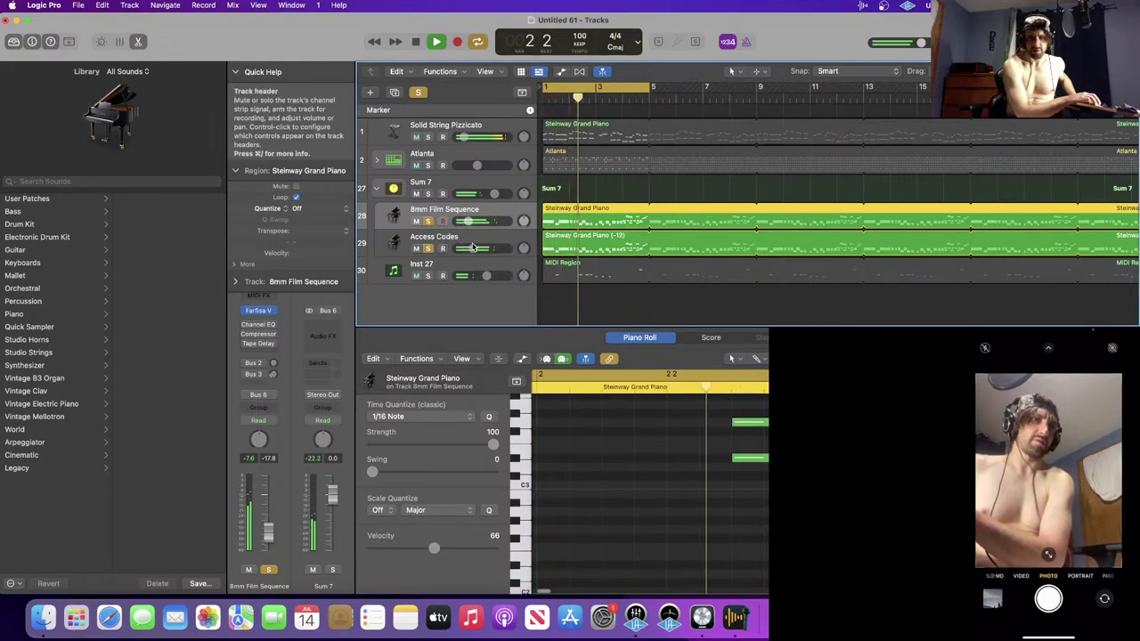
pyautogui.click(427, 220)
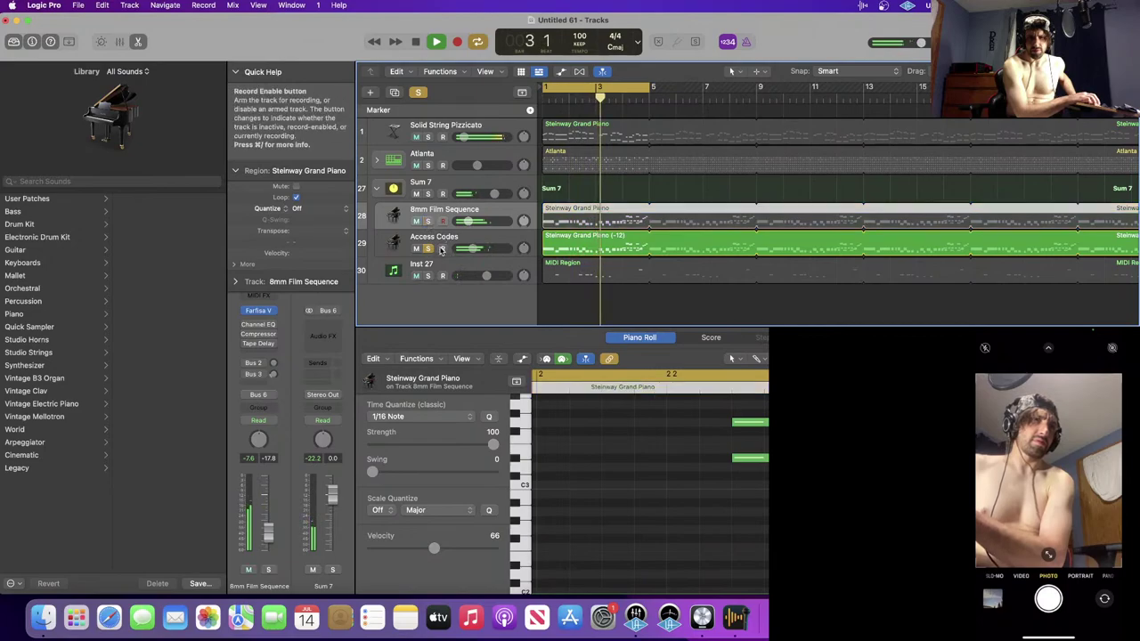
pyautogui.click(440, 250)
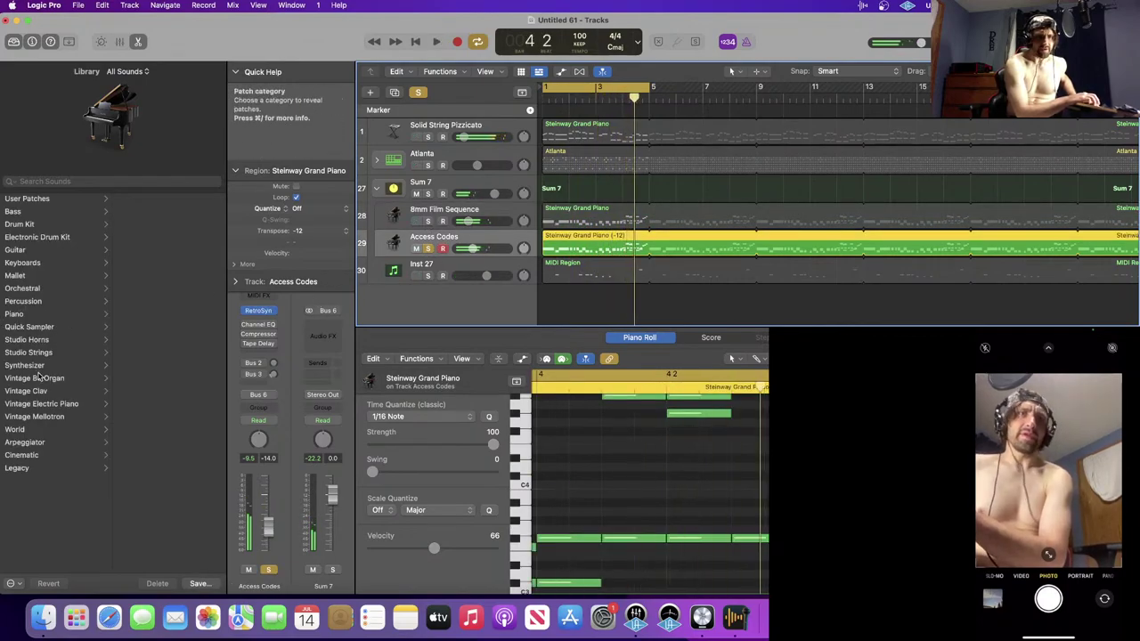
pyautogui.click(26, 468)
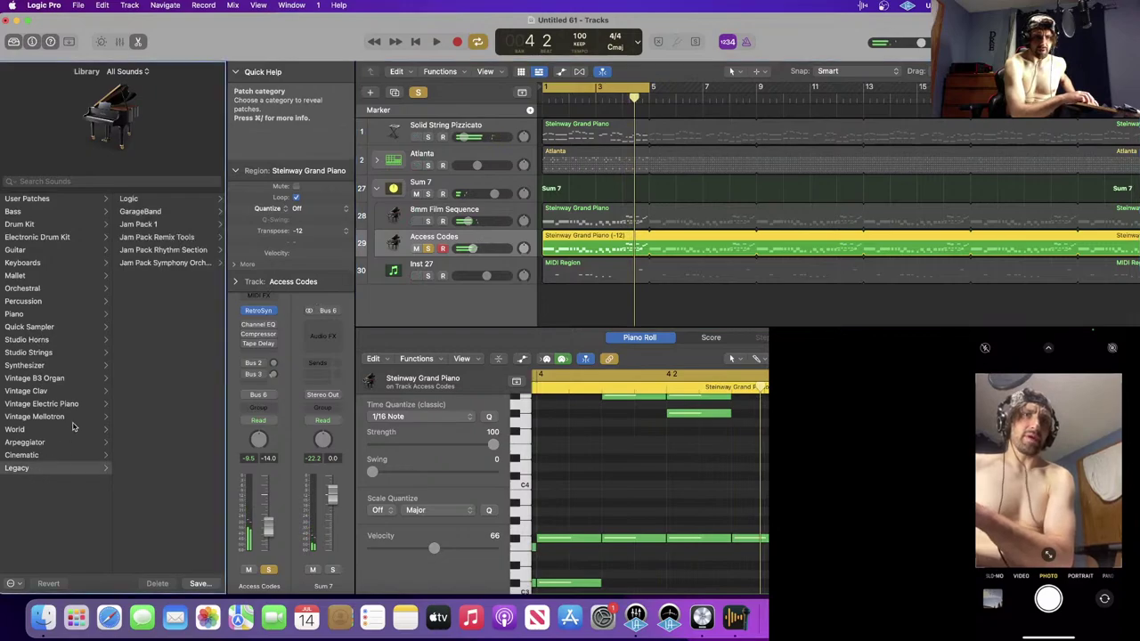
pyautogui.click(188, 200)
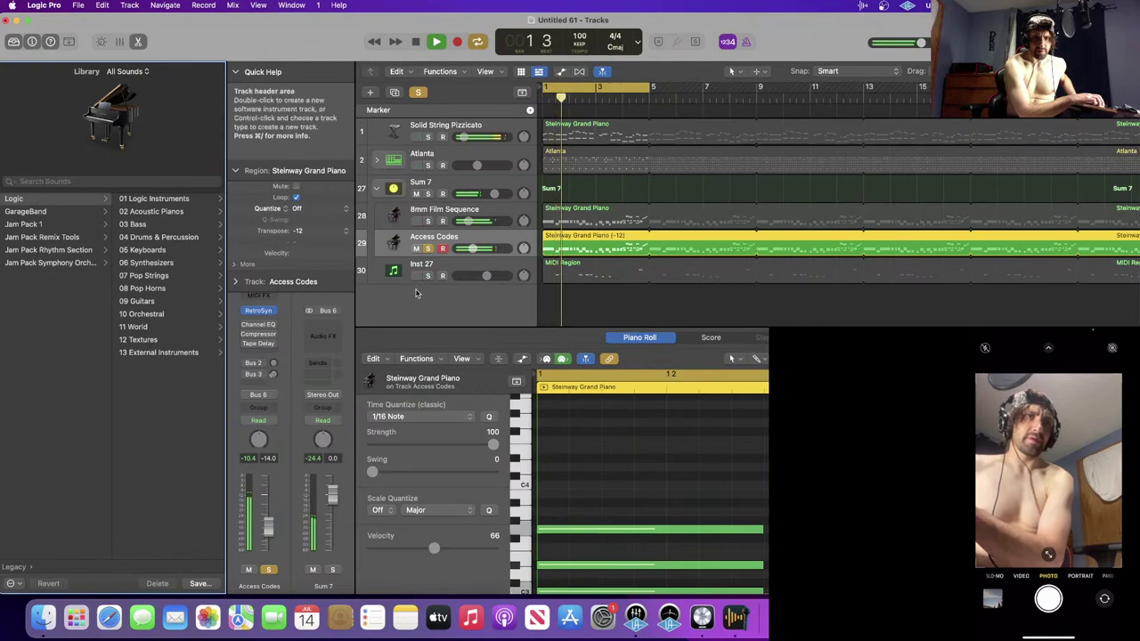
# - Reopen Retro Synth on the Access Codes track, advance to Berlin Xperience, and load the Big Sweeper synth pad preset
pyautogui.click(259, 310)
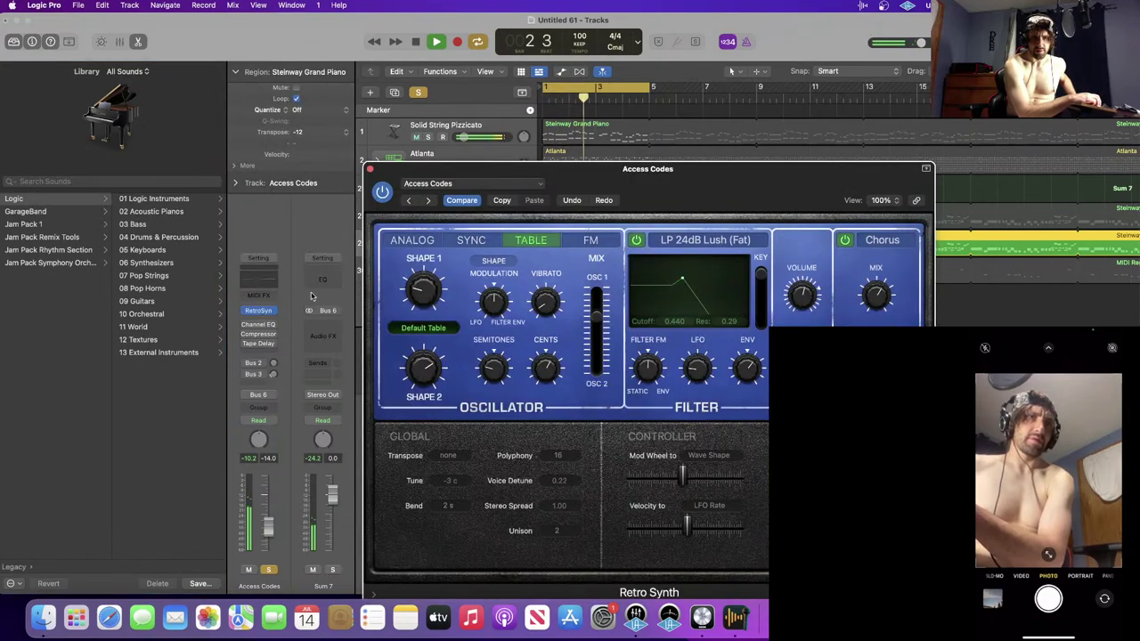
pyautogui.click(428, 200)
pyautogui.press('space')
pyautogui.click(472, 183)
pyautogui.moveTo(480, 509)
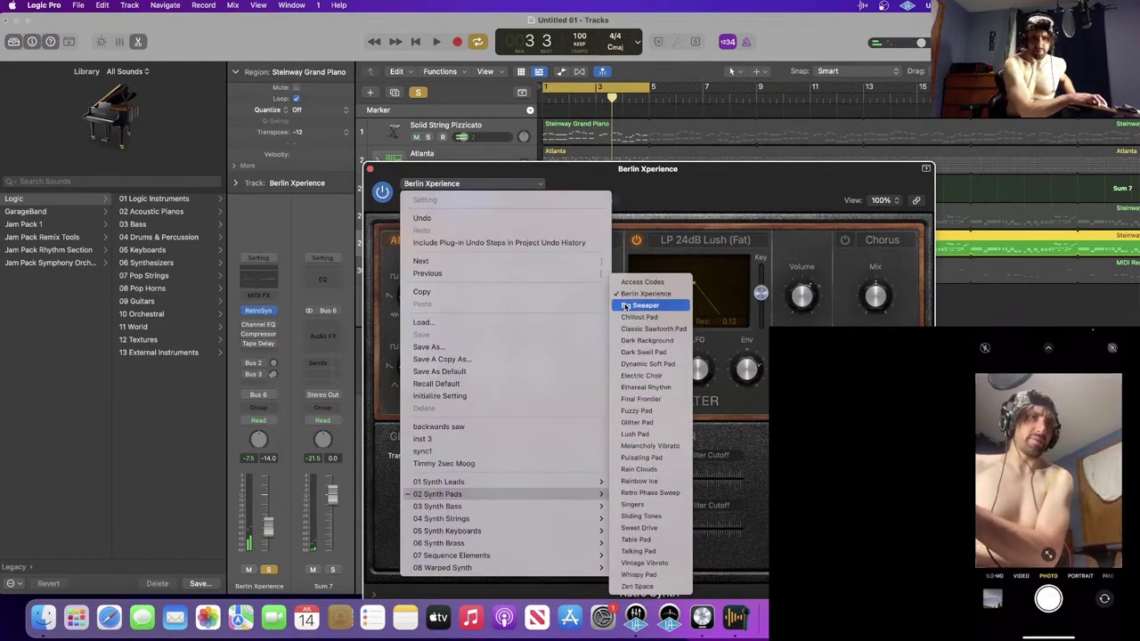
pyautogui.click(625, 305)
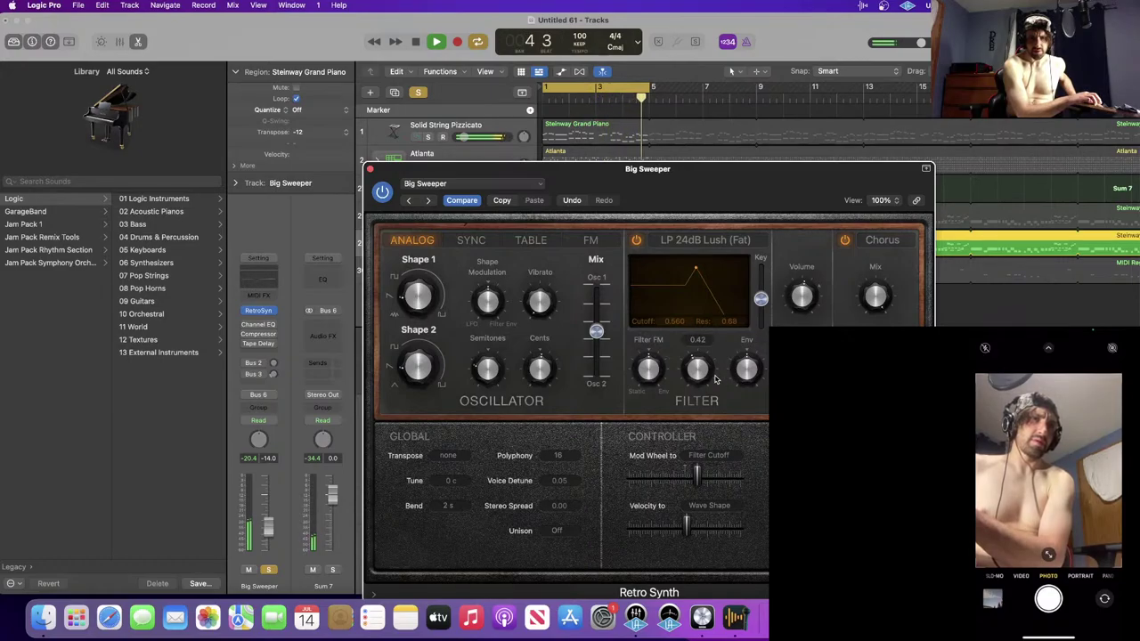
# - Audition Big Sweeper, raise its LFO rate to 27.0 Hz, and sync the LFO to tempo at 1/64
pyautogui.press('space')
pyautogui.click(893, 575)
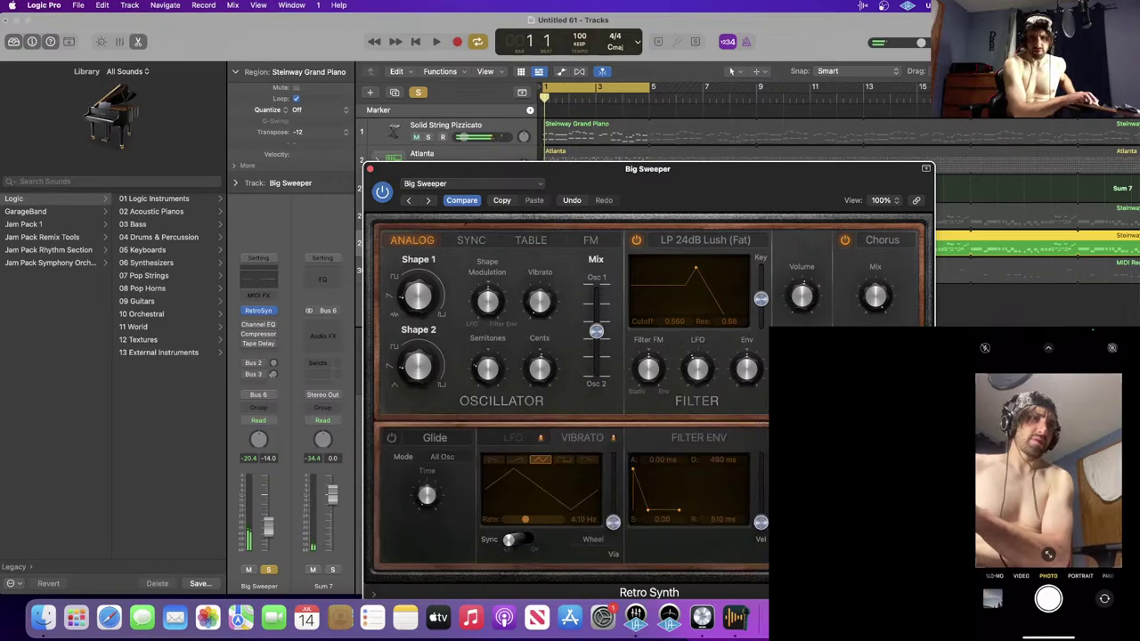
pyautogui.press('space')
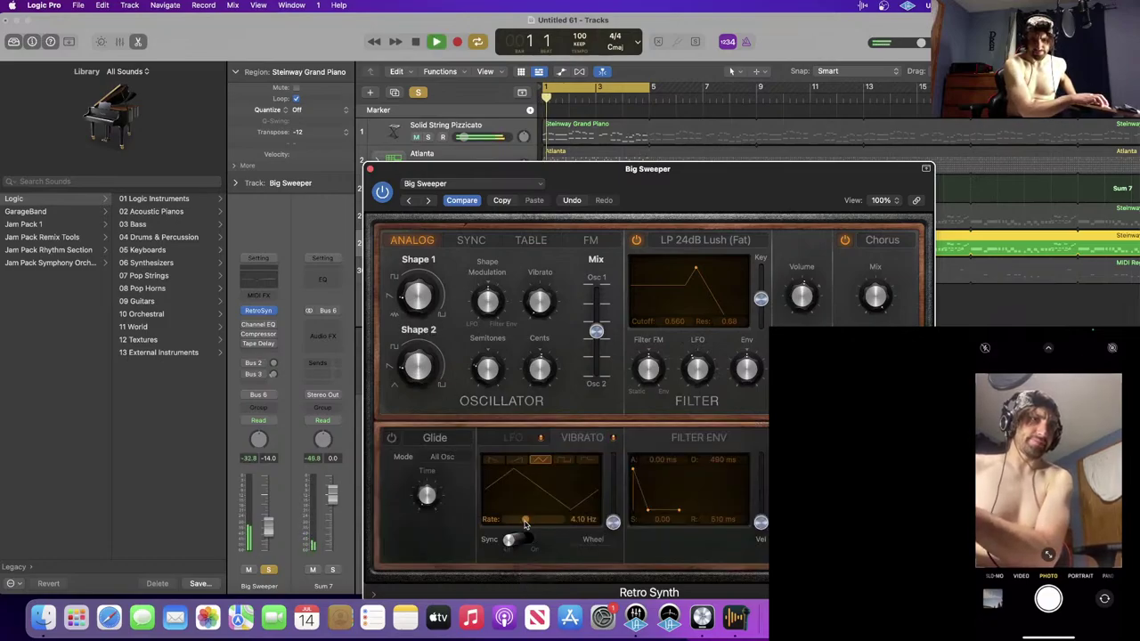
pyautogui.moveTo(544, 525); pyautogui.dragTo(537, 533)
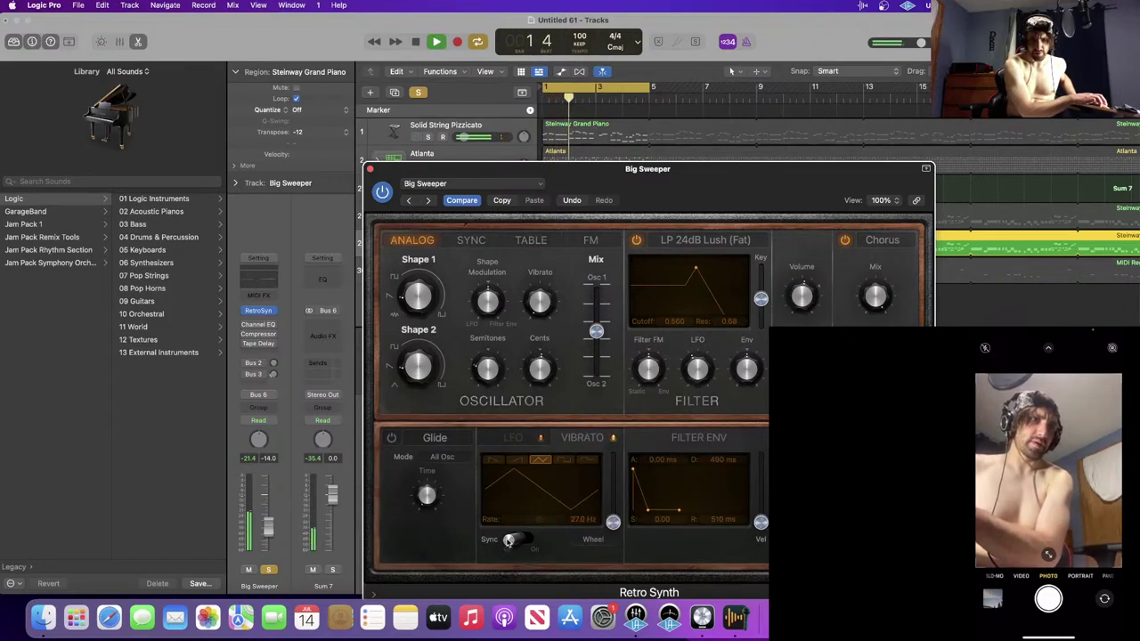
pyautogui.click(511, 539)
pyautogui.press('space')
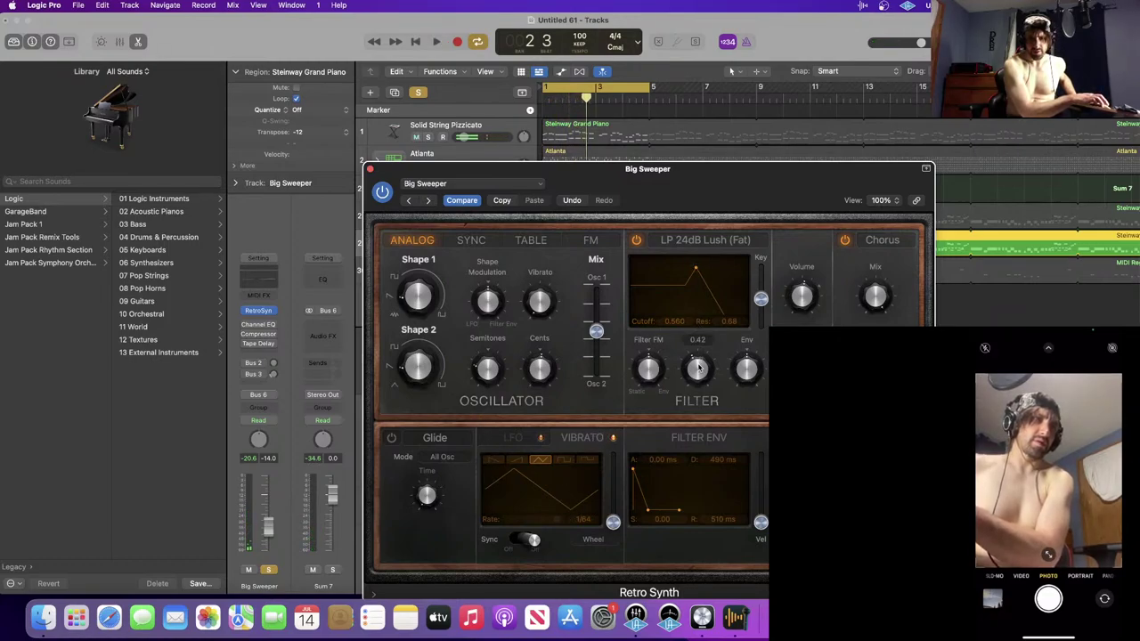
# - Raise Big Sweeper's filter LFO amount to 0.88 and its mod wheel vibrato amount to 0.04
pyautogui.moveTo(699, 366); pyautogui.dragTo(687, 328)
pyautogui.press('space')
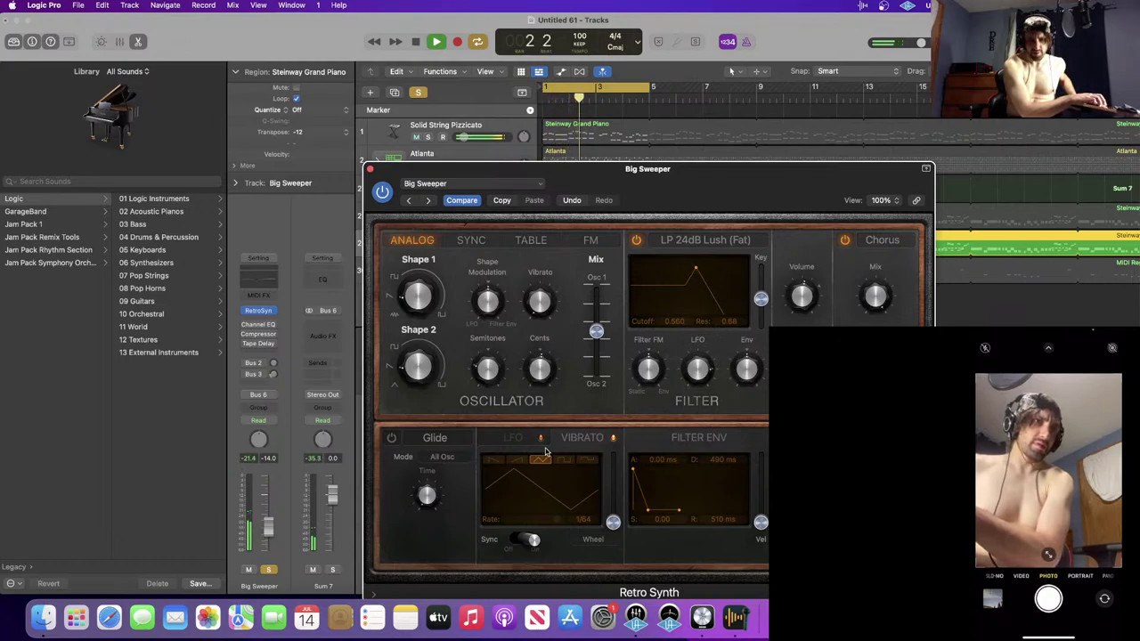
pyautogui.moveTo(613, 523)
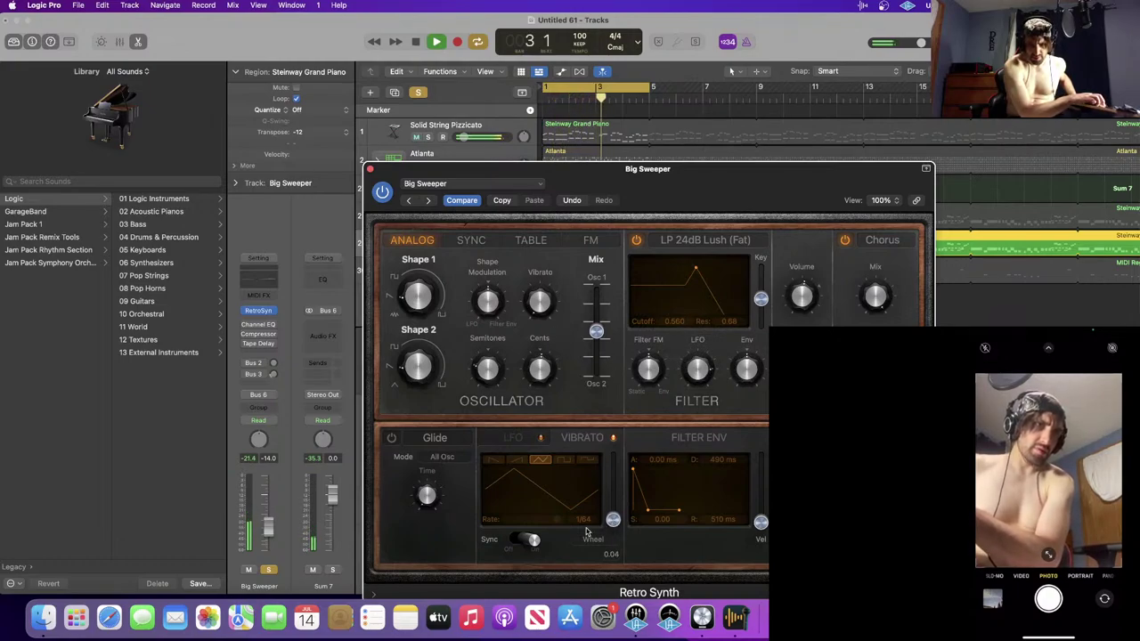
pyautogui.moveTo(490, 305)
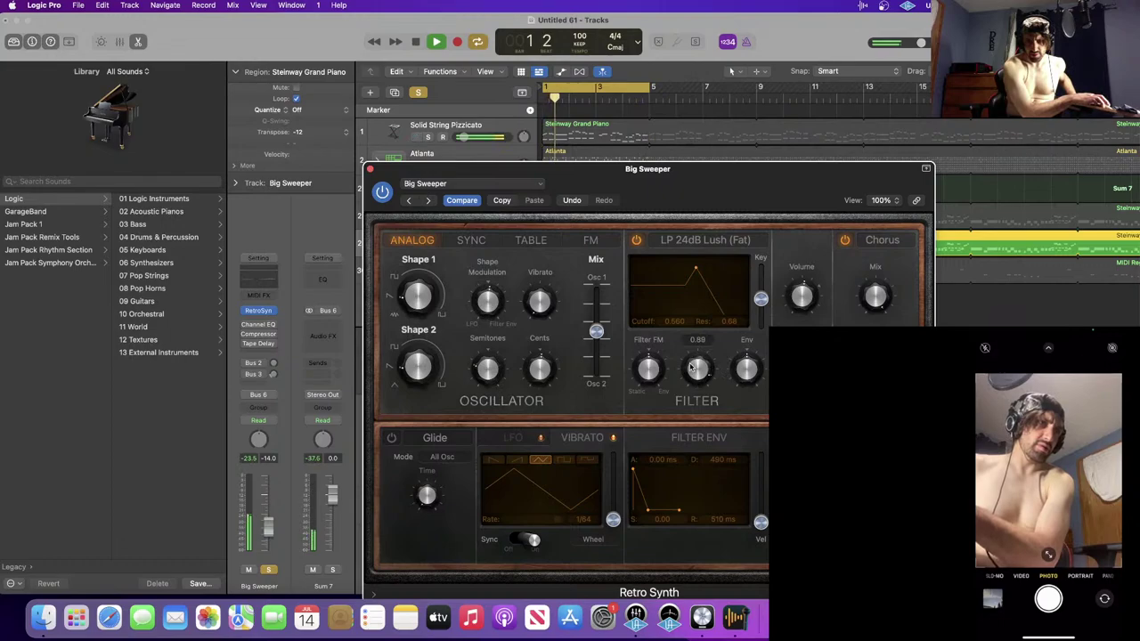
# - Lower Big Sweeper's filter to cutoff 0.256 and resonance 0.47, and try the Table oscillator during playback
pyautogui.moveTo(694, 267); pyautogui.dragTo(662, 280)
pyautogui.press('space')
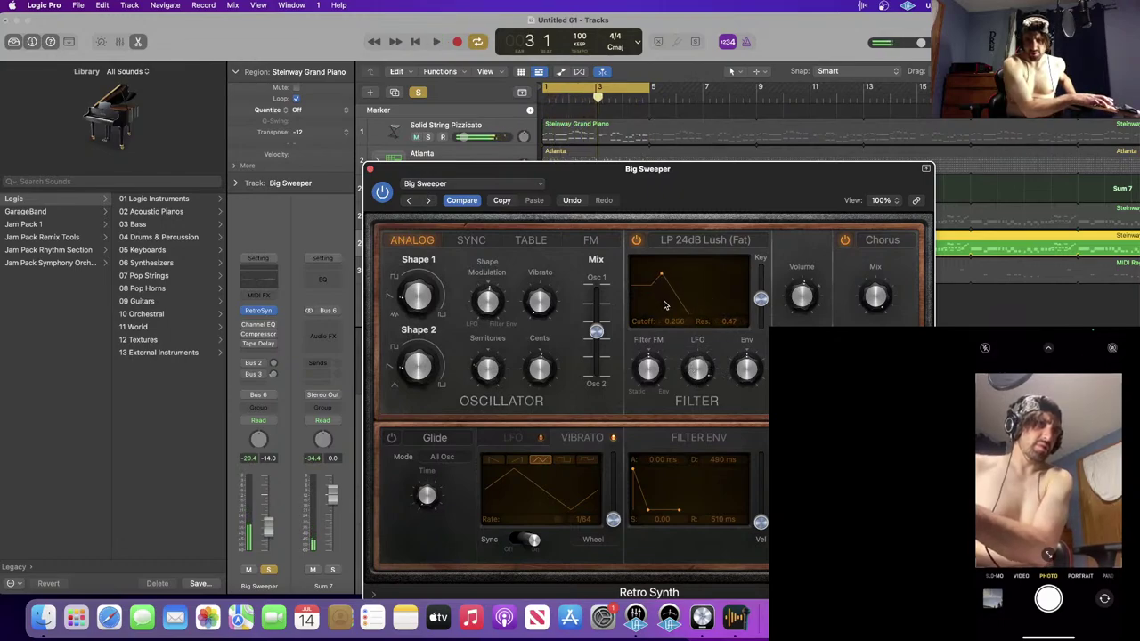
pyautogui.press('space')
pyautogui.moveTo(619, 175); pyautogui.dragTo(602, 159)
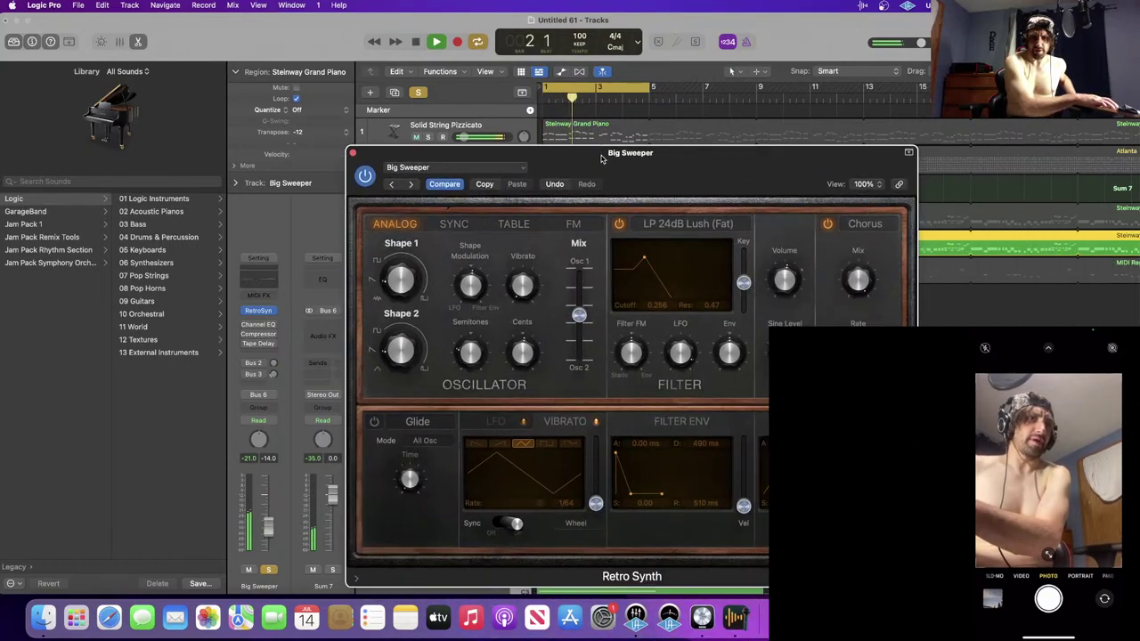
pyautogui.click(513, 224)
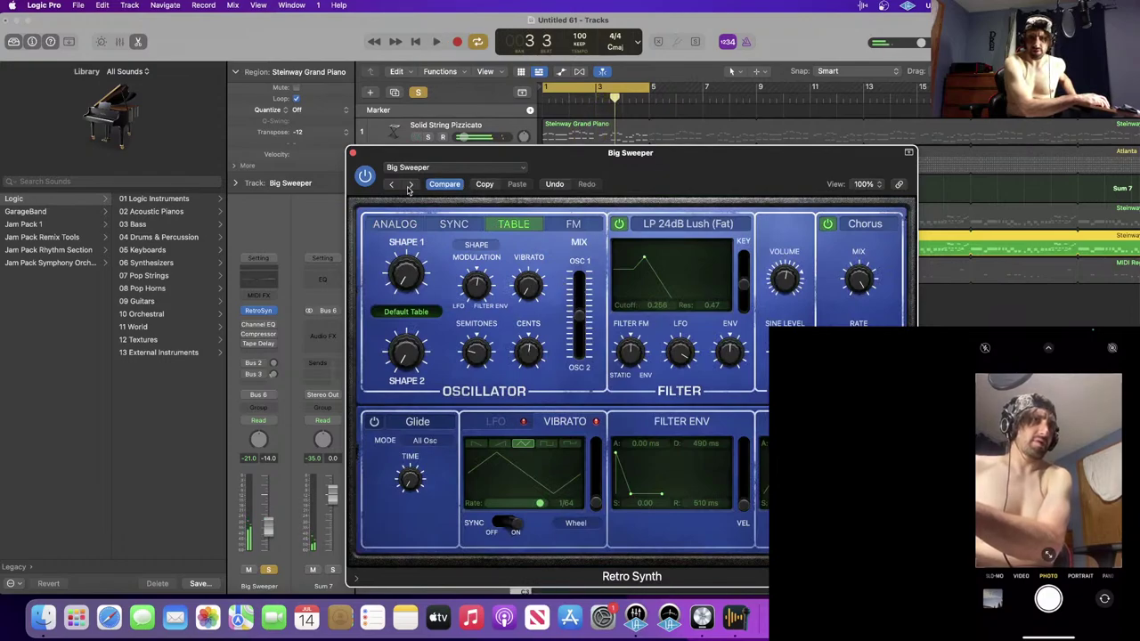
# - Advance through the Retro Synth presets to Classic Sawtooth Pad
pyautogui.click(409, 184)
pyautogui.click(410, 184)
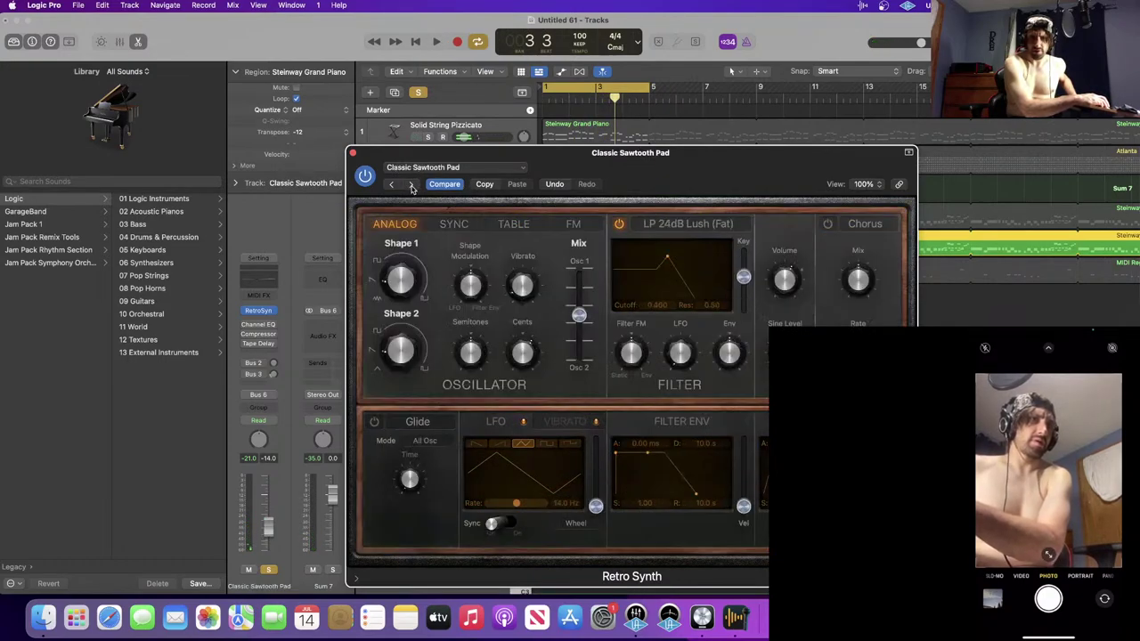
# - Advance the Retro Synth to the Electric Choir preset, start playback to audition it, and close the instrument window
pyautogui.click(410, 184)
pyautogui.click(410, 184)
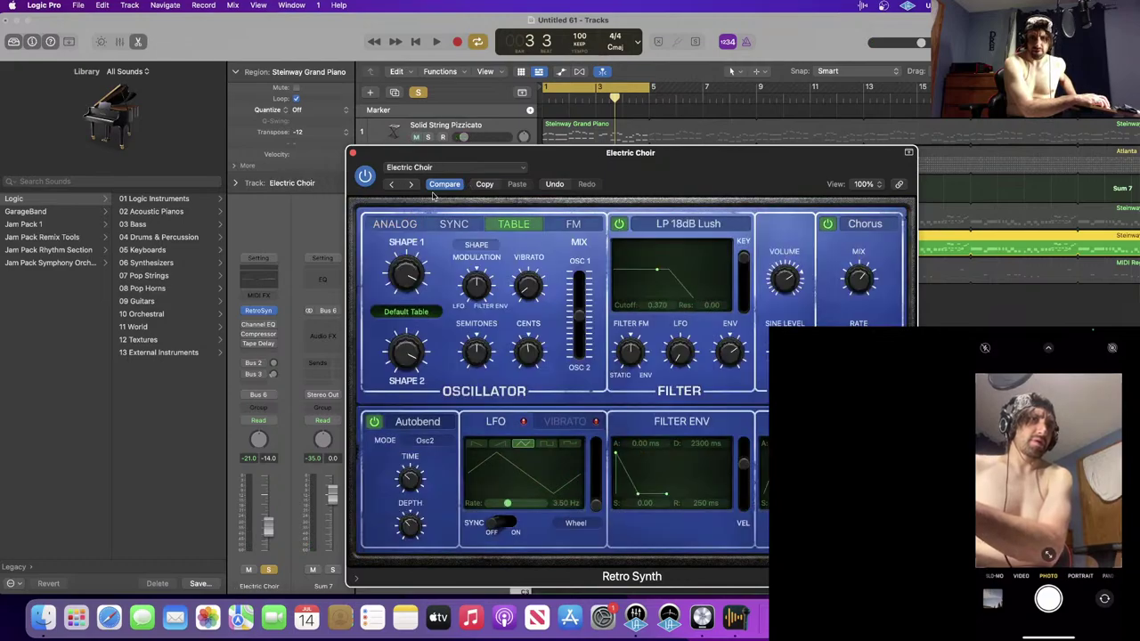
pyautogui.press('space')
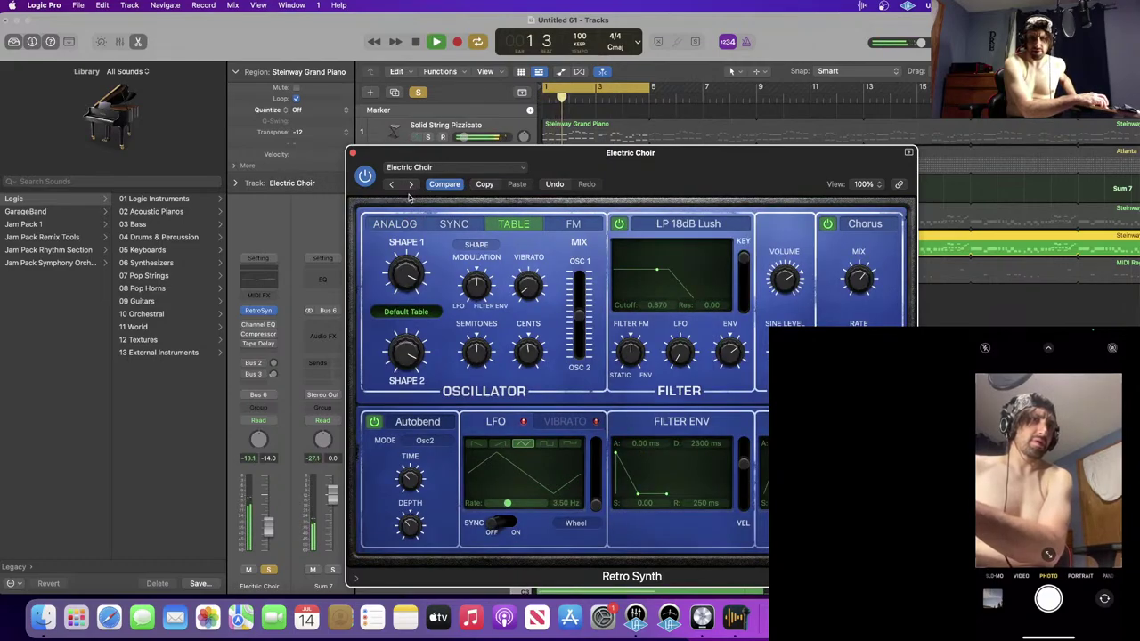
pyautogui.click(352, 153)
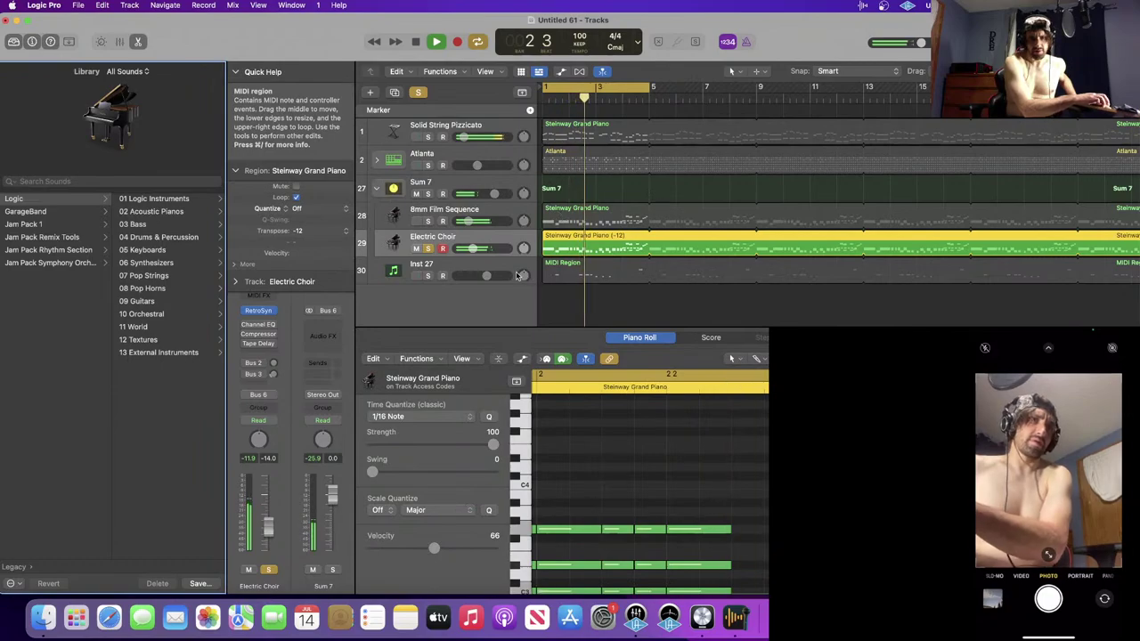
# - Listen to 8mm Film Sequence soloed together with Electric Choir, and clear both solos to hear the full mix
pyautogui.click(428, 276)
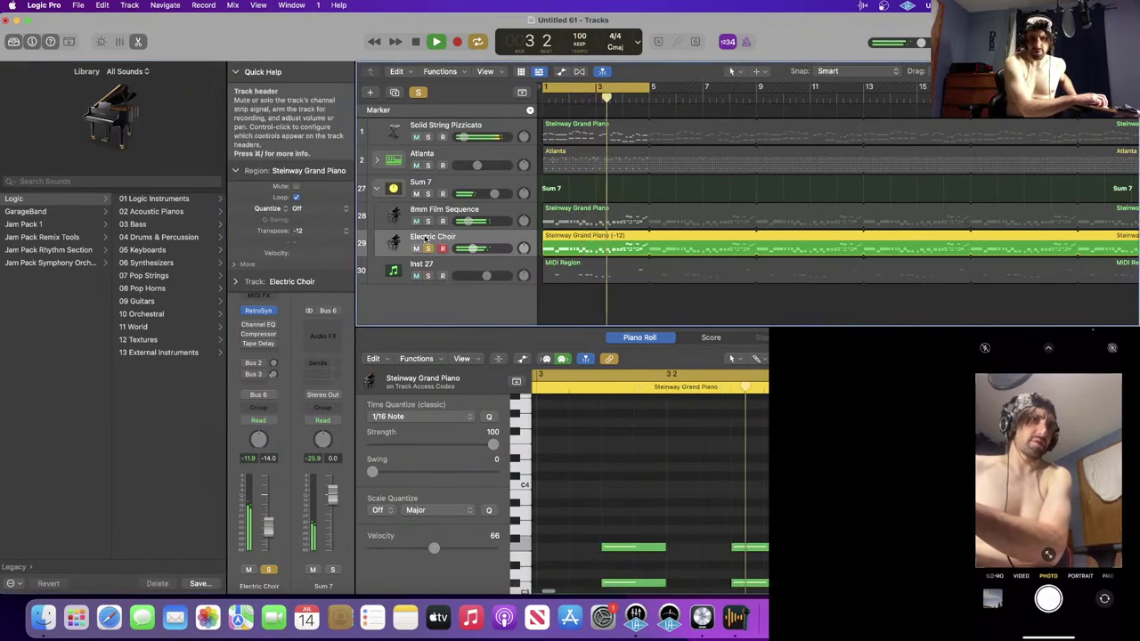
pyautogui.click(429, 222)
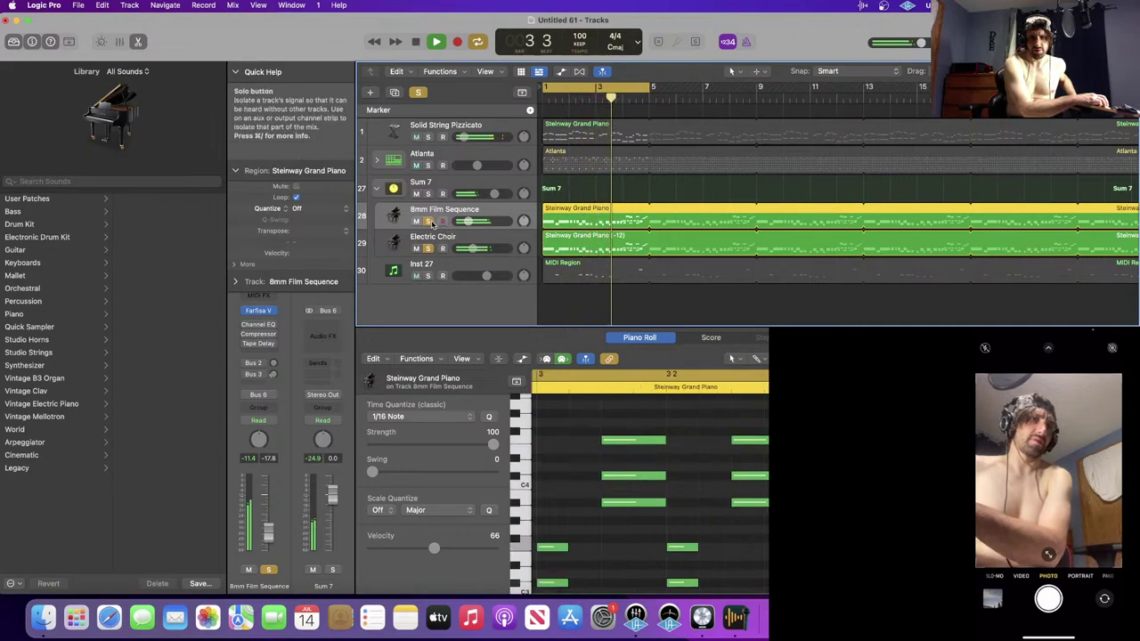
pyautogui.click(428, 221)
pyautogui.click(429, 249)
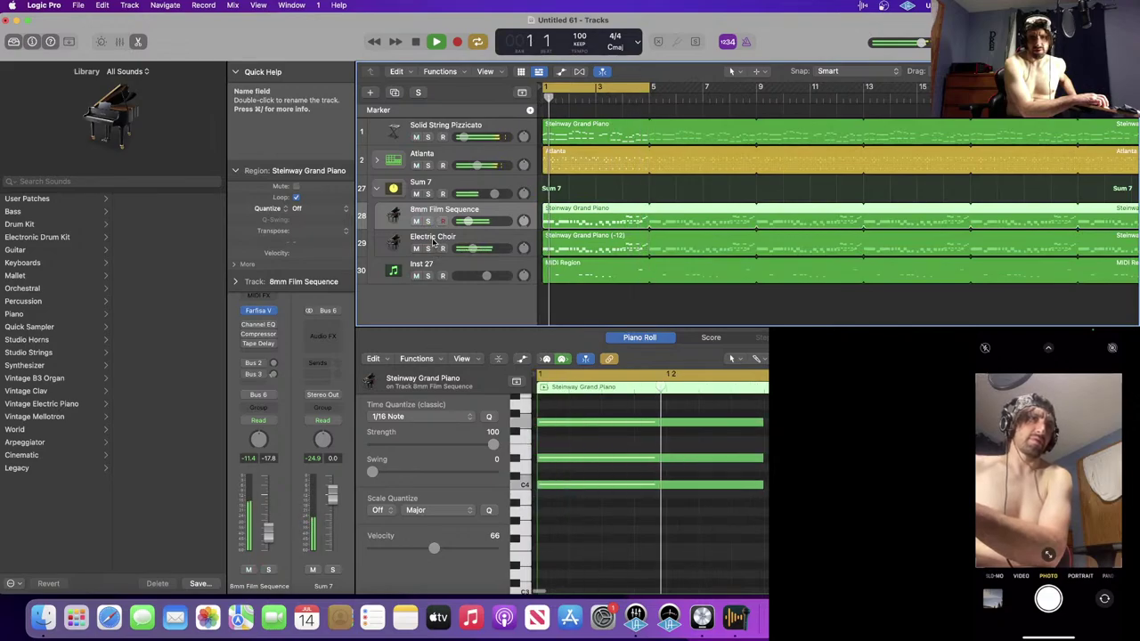
# - Stop playback and move the 8mm Film Sequence track out of the Sum 7 stack, directly above it
pyautogui.press('space')
pyautogui.click(471, 184)
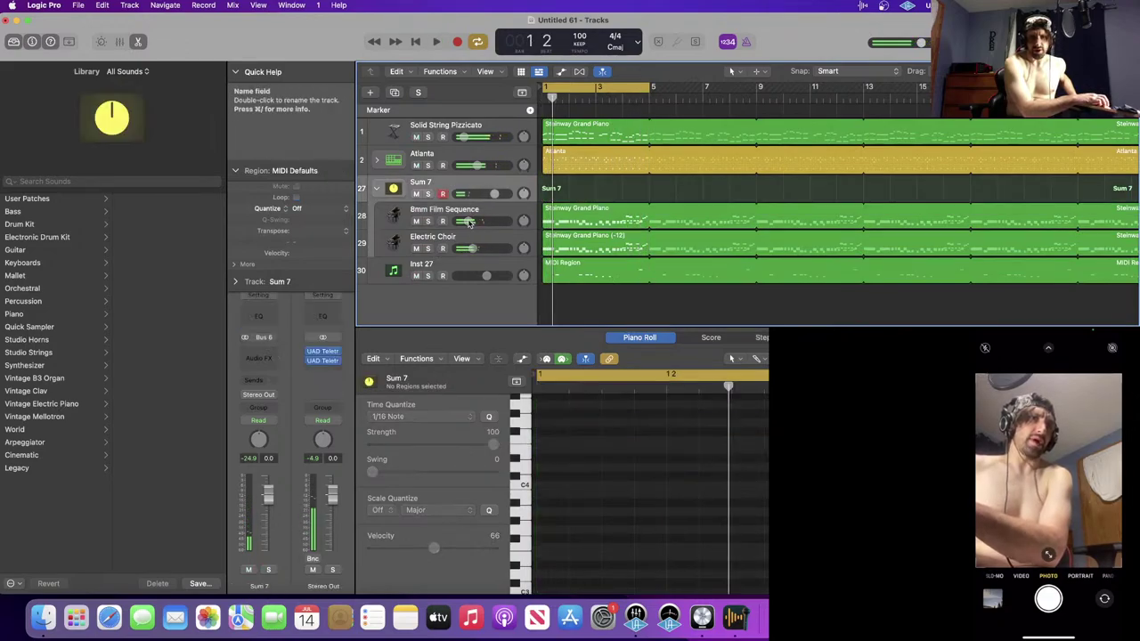
pyautogui.click(475, 213)
pyautogui.moveTo(476, 212); pyautogui.dragTo(479, 183)
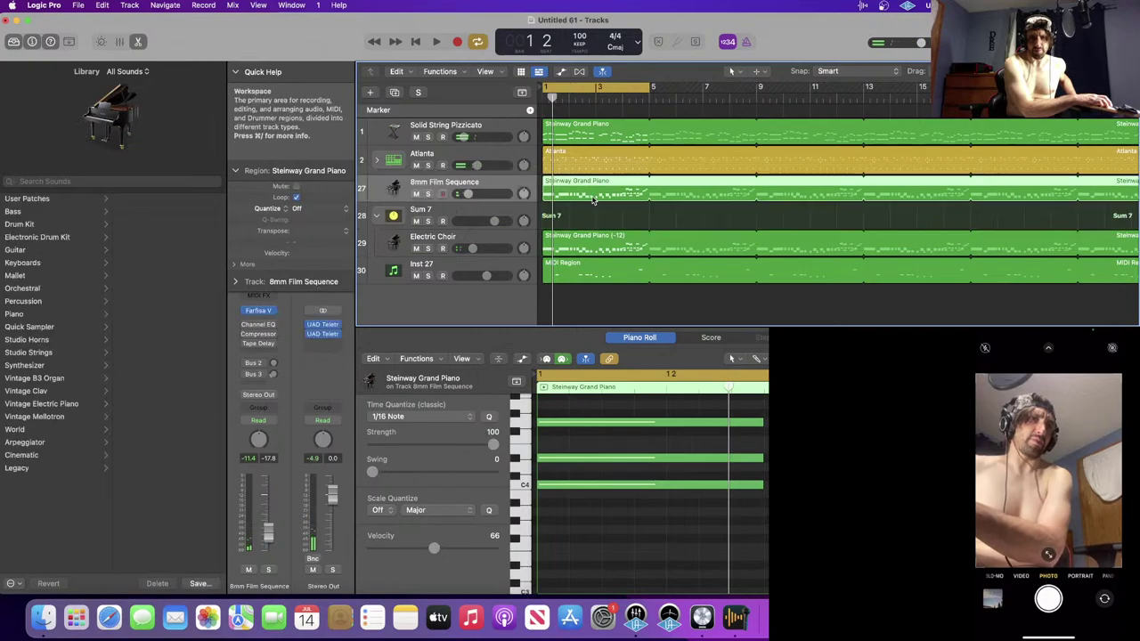
# - Delete the Sum 7 stack and its Electric Choir track together with their regions
pyautogui.click(494, 217)
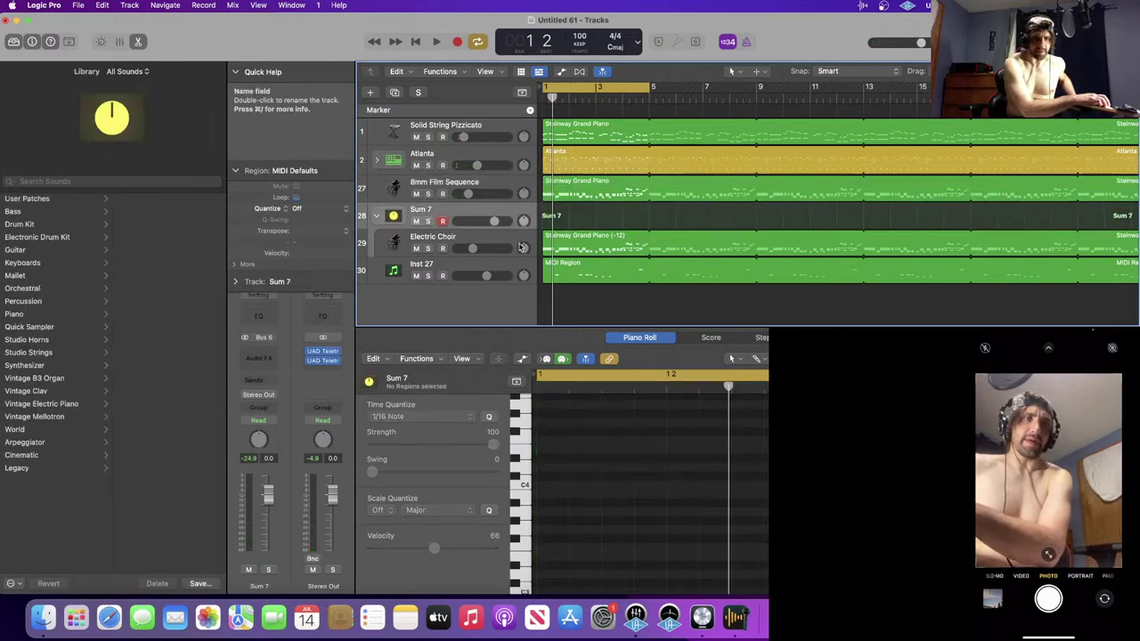
pyautogui.keyDown('shift'); pyautogui.click(522, 242); pyautogui.keyUp('shift')
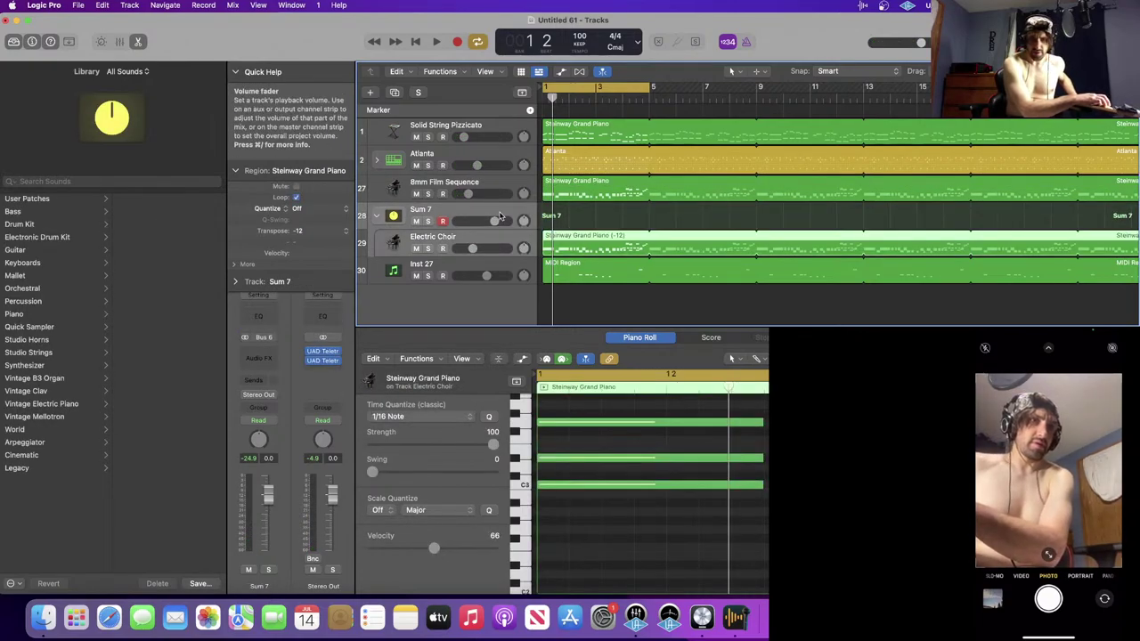
pyautogui.press('super+BackSpace')
pyautogui.click(599, 234)
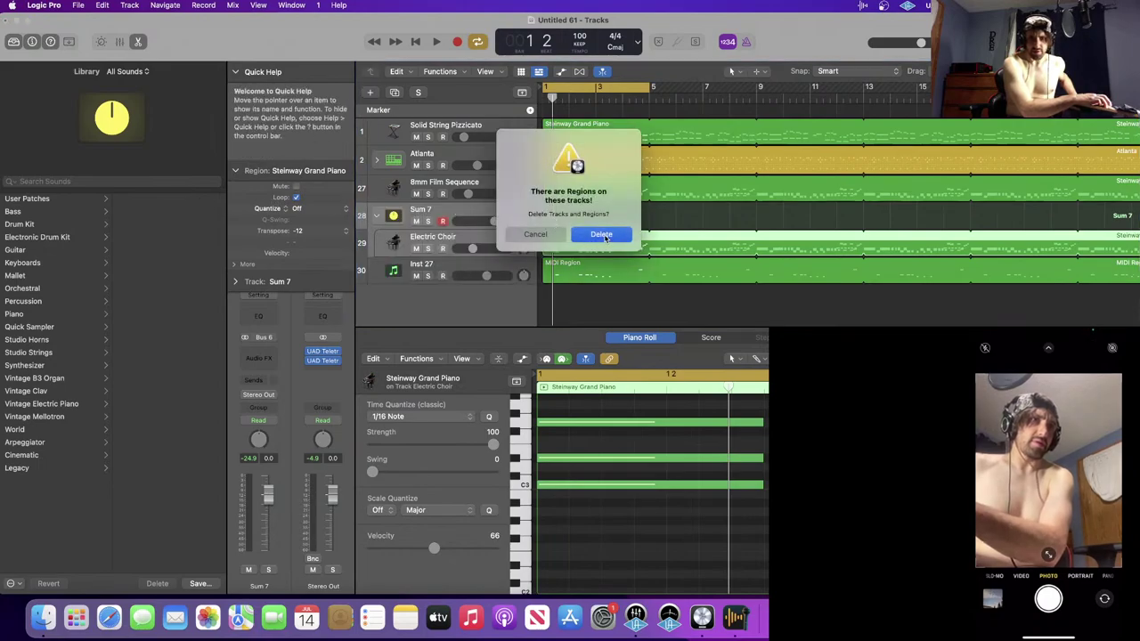
# - Play the loop with 8mm Film Sequence soloed and in the full mix, closing the Matrix-12 authorization window, and stop playback
pyautogui.press('space')
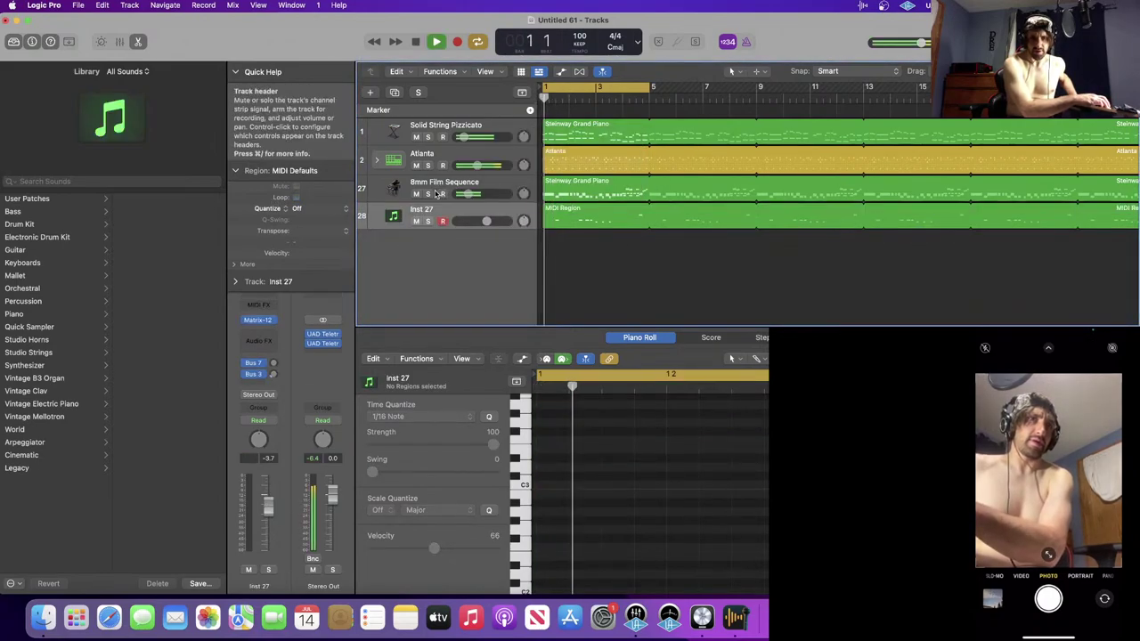
pyautogui.click(428, 194)
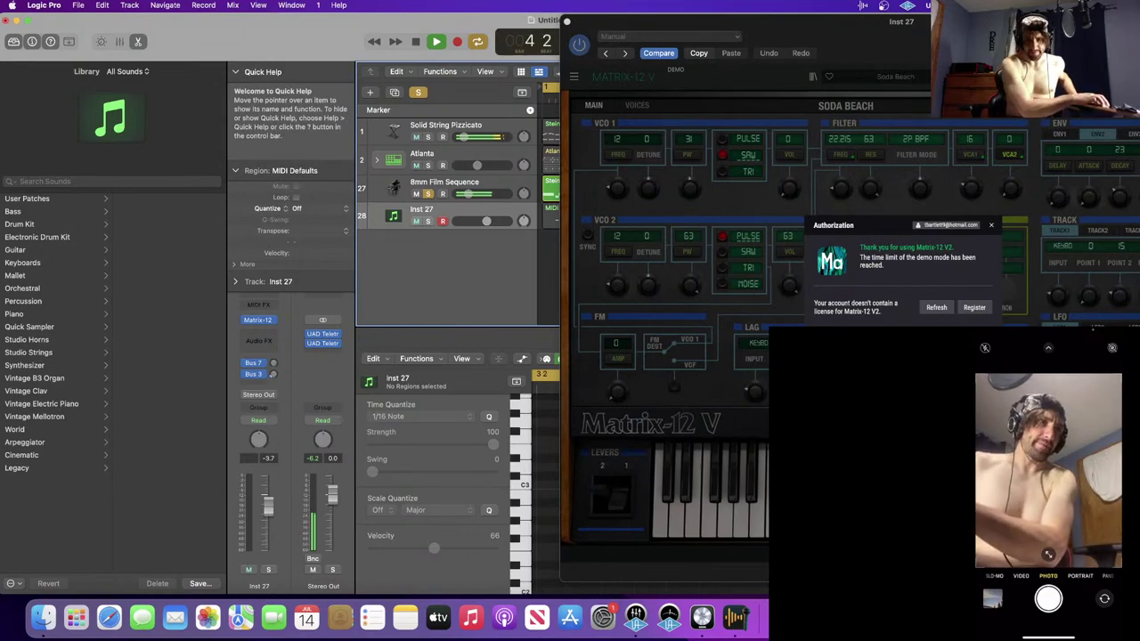
pyautogui.click(566, 20)
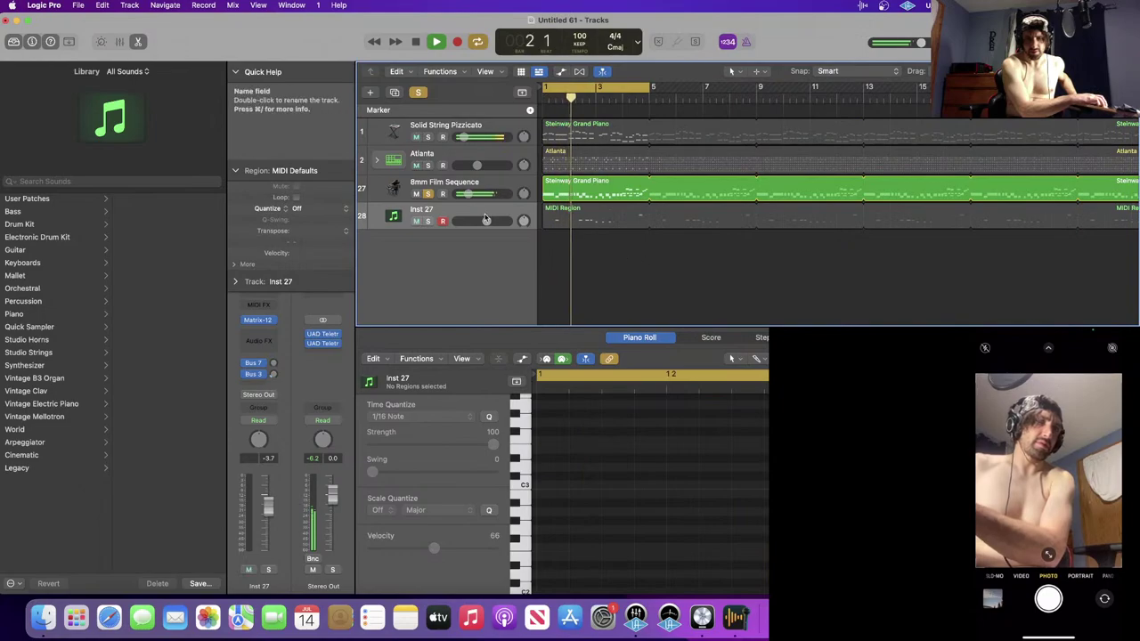
pyautogui.click(401, 195)
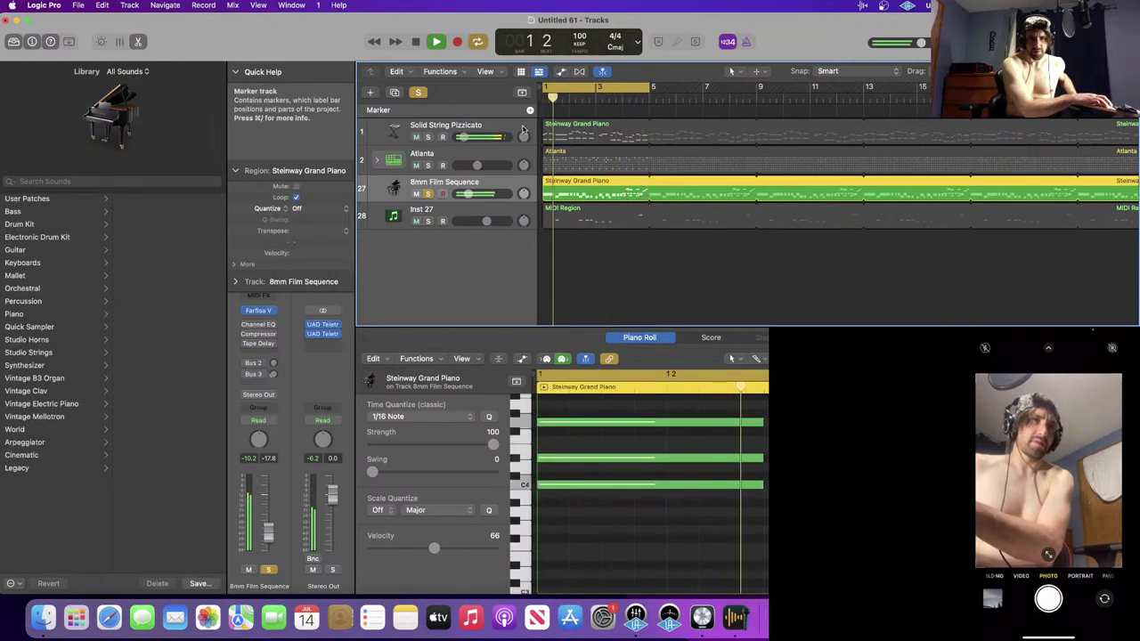
pyautogui.click(428, 194)
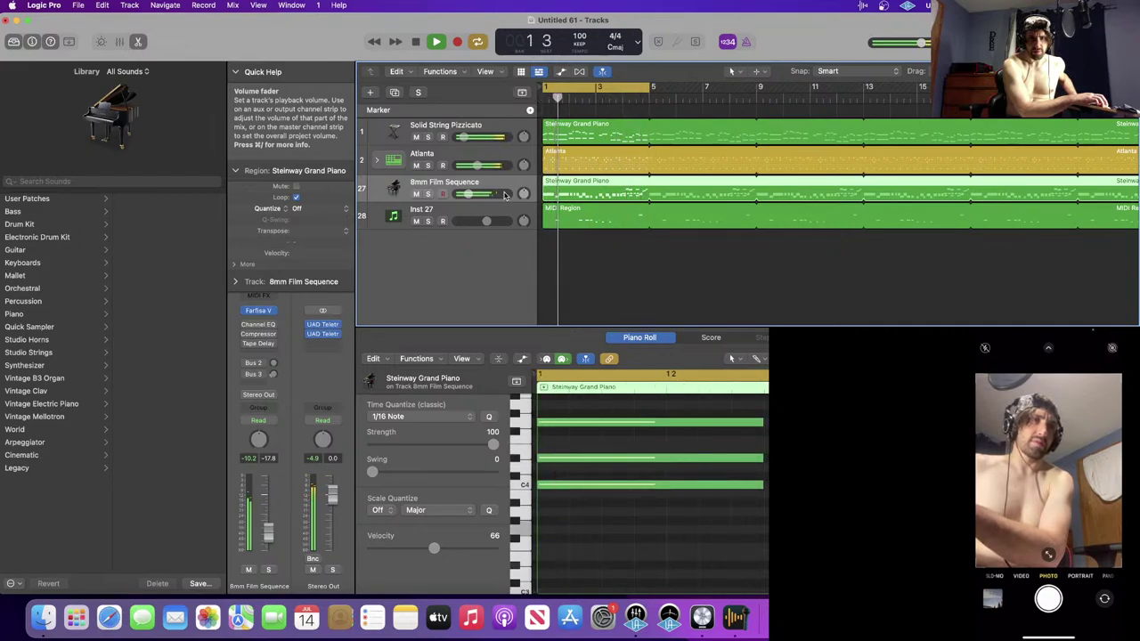
pyautogui.press('space')
pyautogui.click(438, 212)
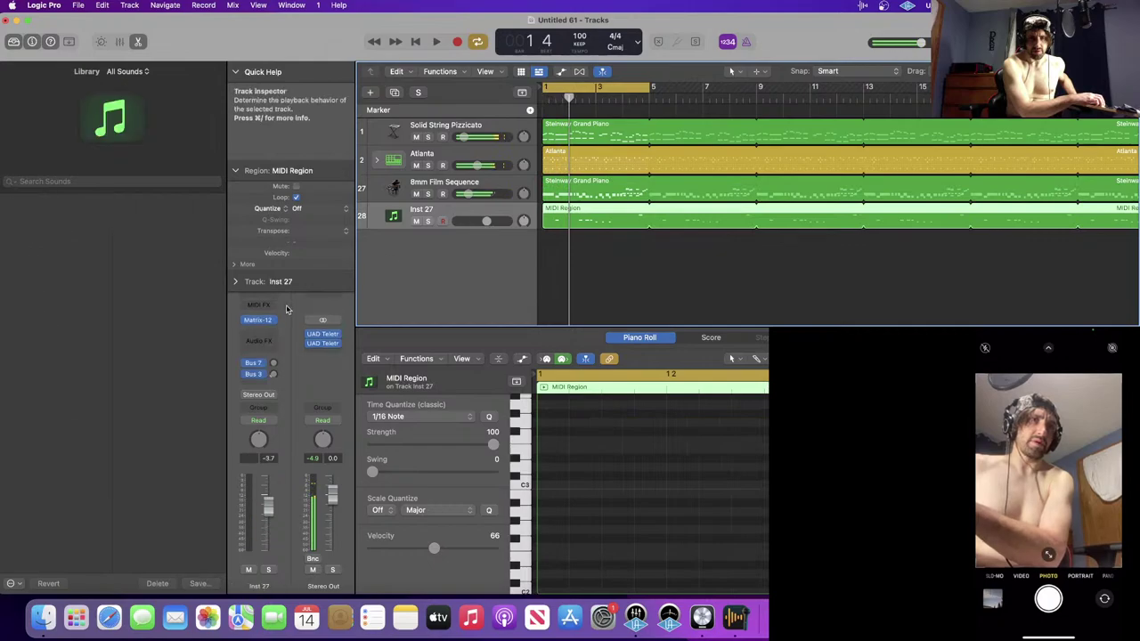
pyautogui.click(273, 319)
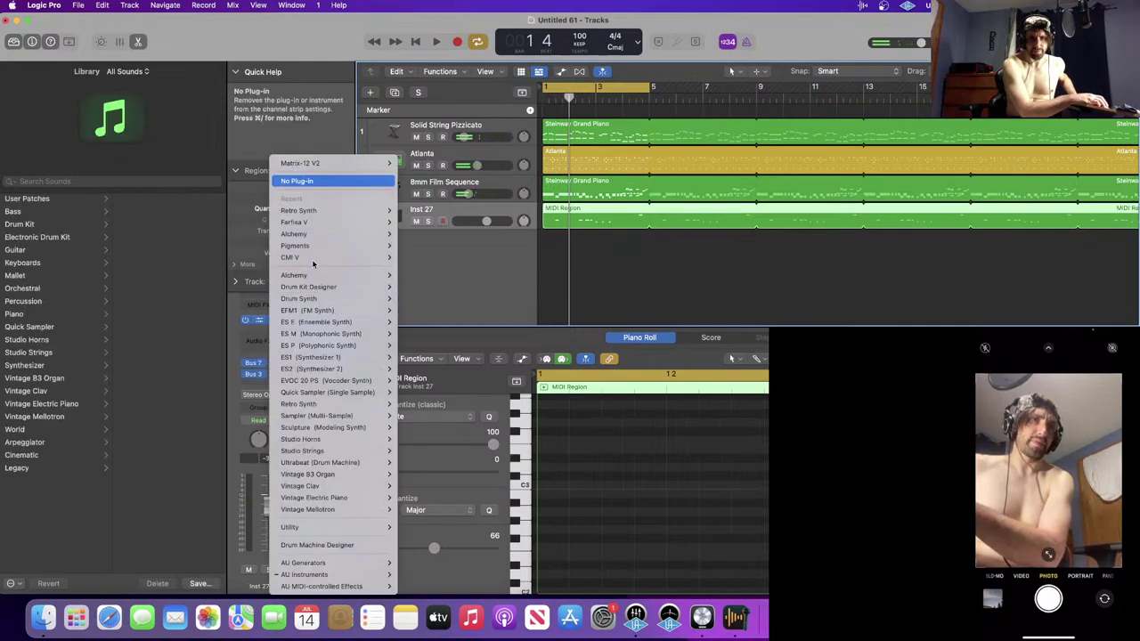
pyautogui.click(309, 181)
pyautogui.click(267, 323)
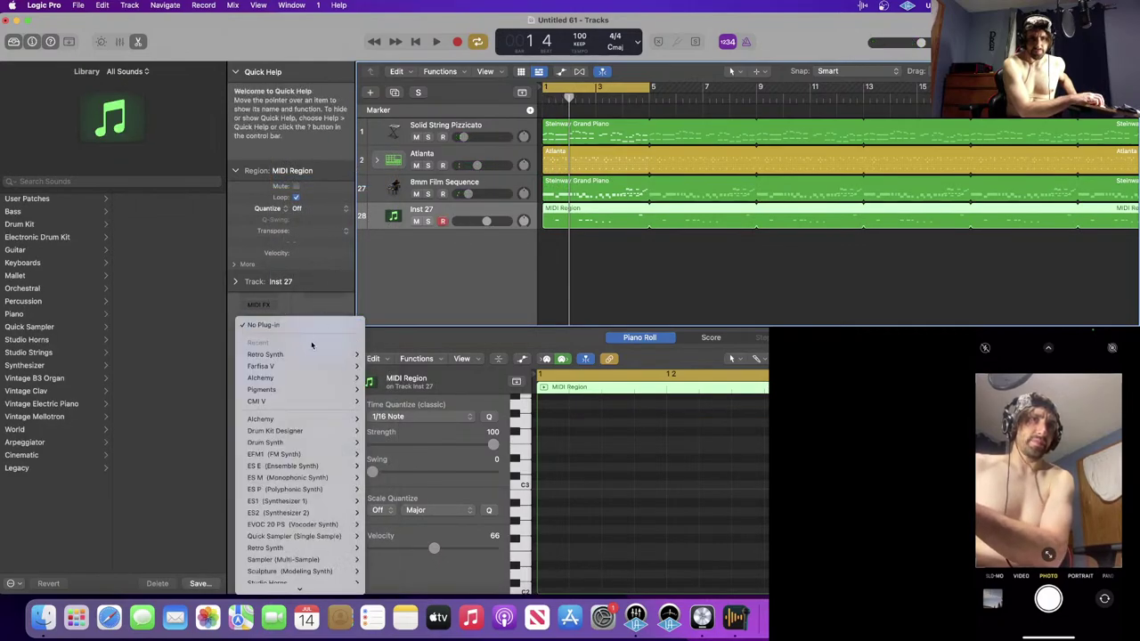
pyautogui.moveTo(293, 381)
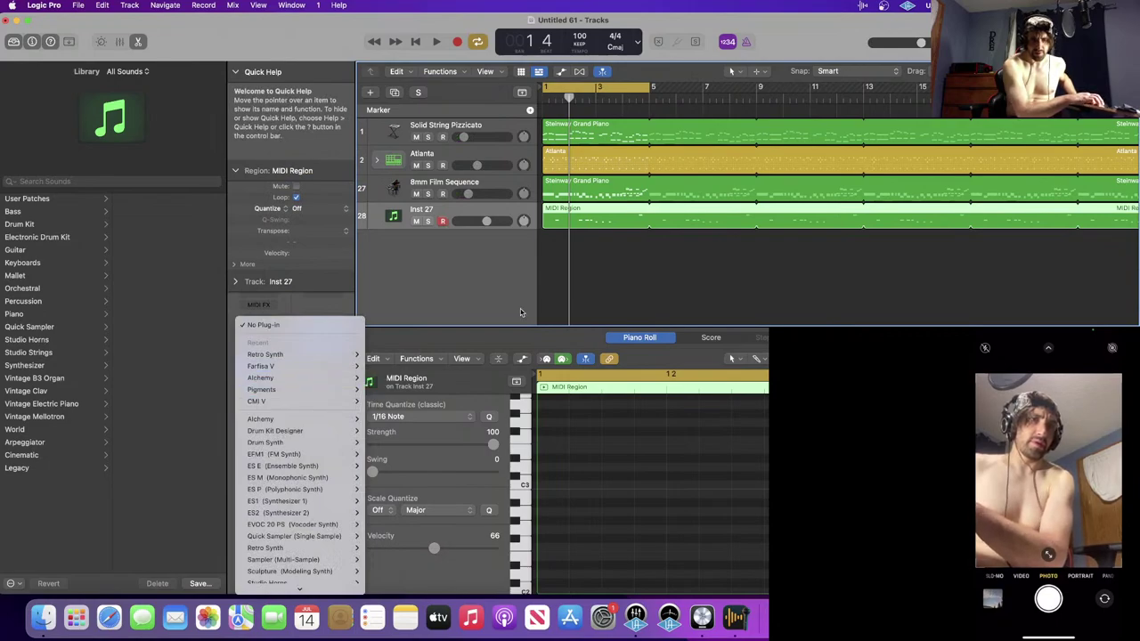
pyautogui.click(517, 300)
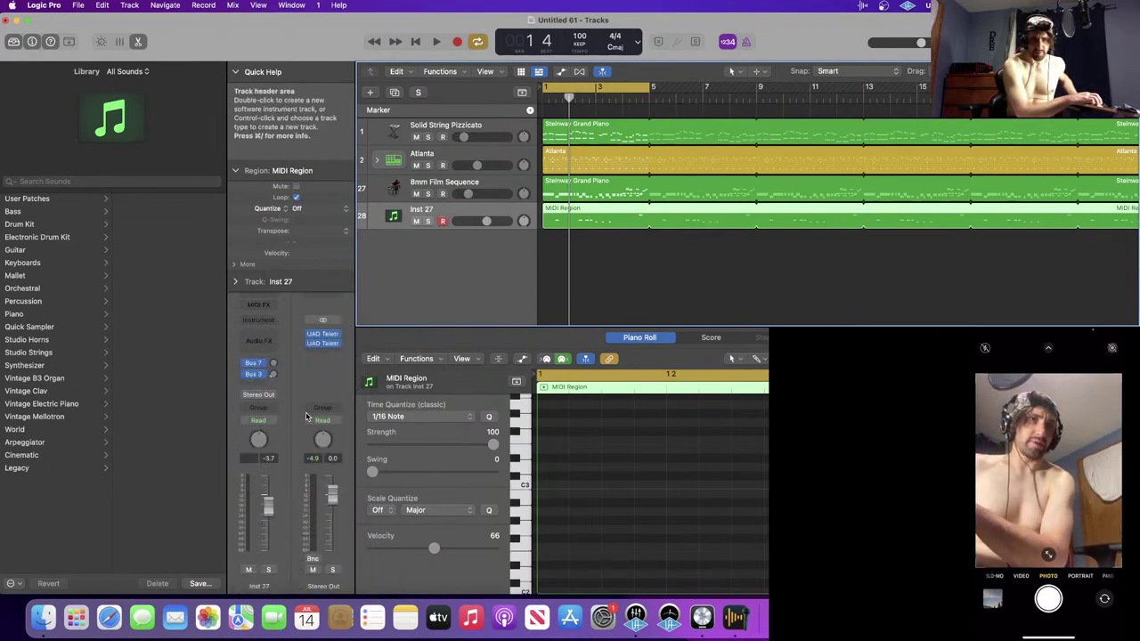
pyautogui.press('super+z')
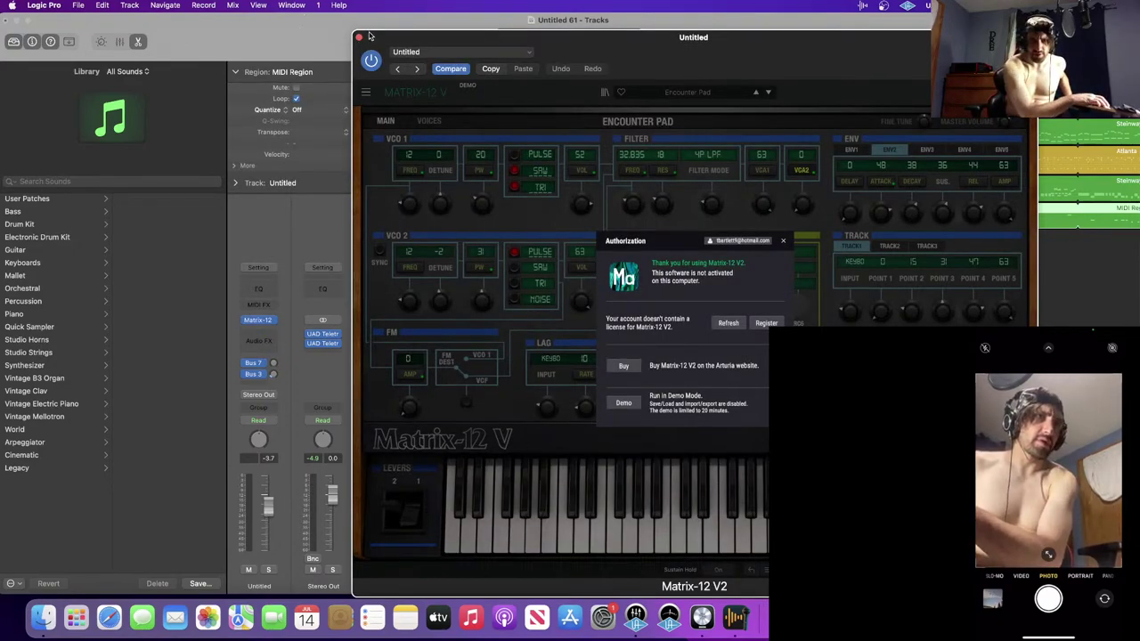
pyautogui.click(359, 39)
# - Reload Inst 27's instrument by removing Matrix-12, inserting Arturia's Matrix-12 V2 in stereo, and running it in demo mode
pyautogui.click(273, 320)
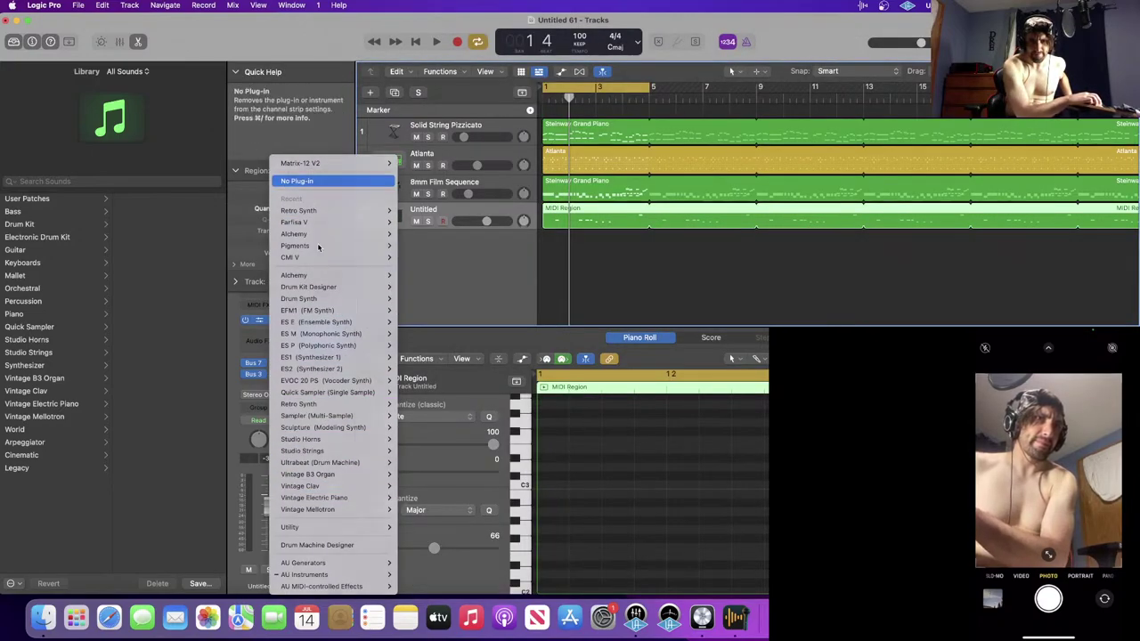
pyautogui.click(317, 181)
pyautogui.click(262, 324)
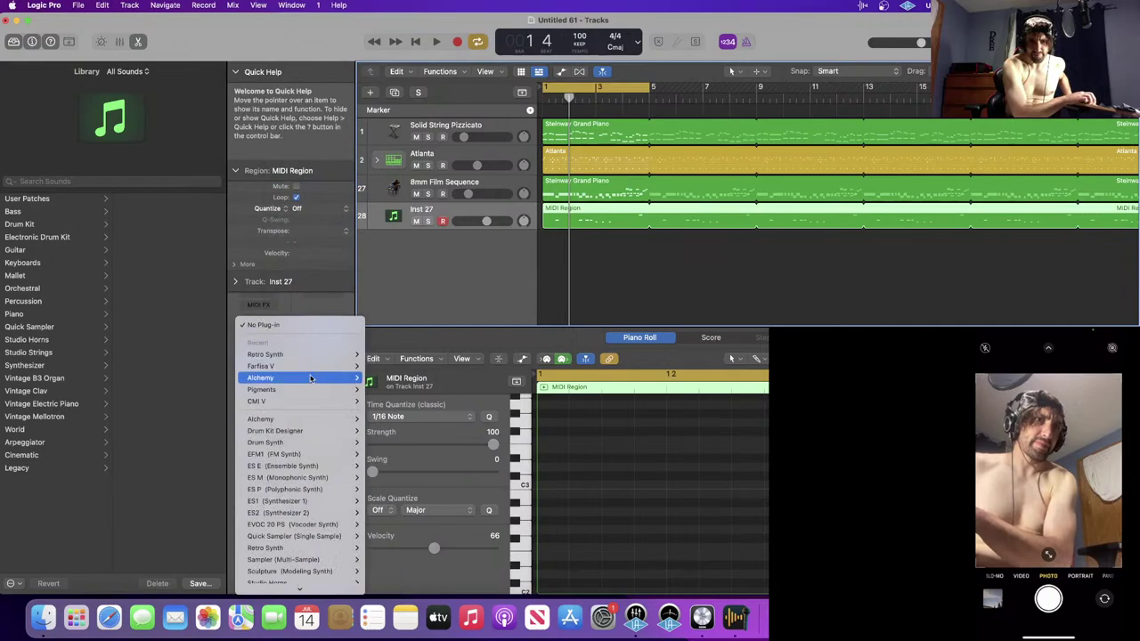
pyautogui.moveTo(309, 402)
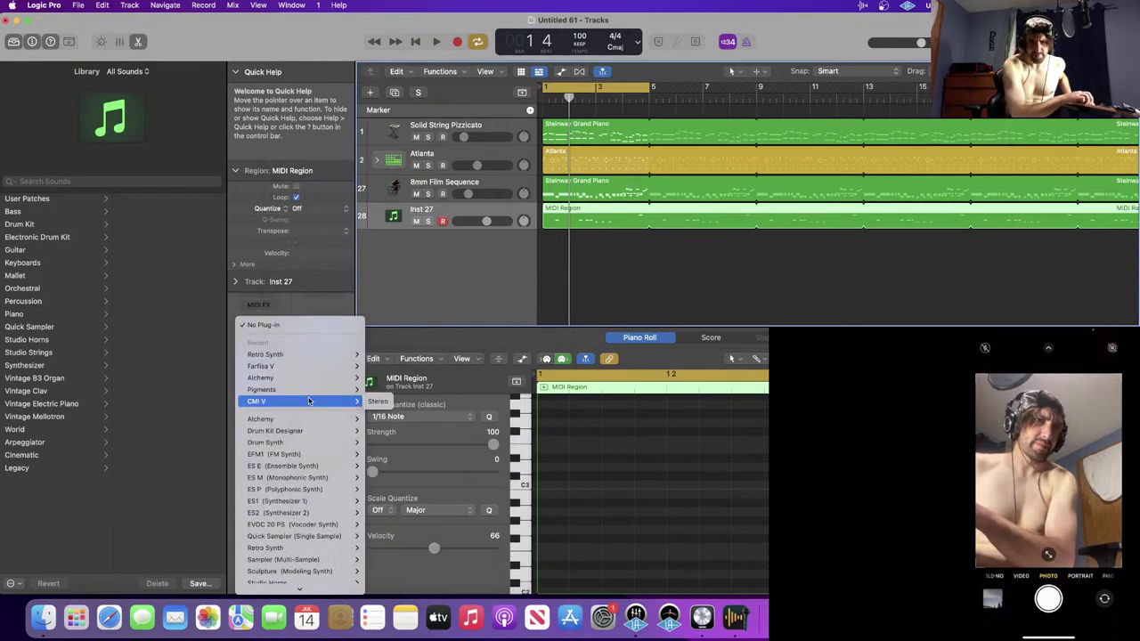
pyautogui.moveTo(326, 588)
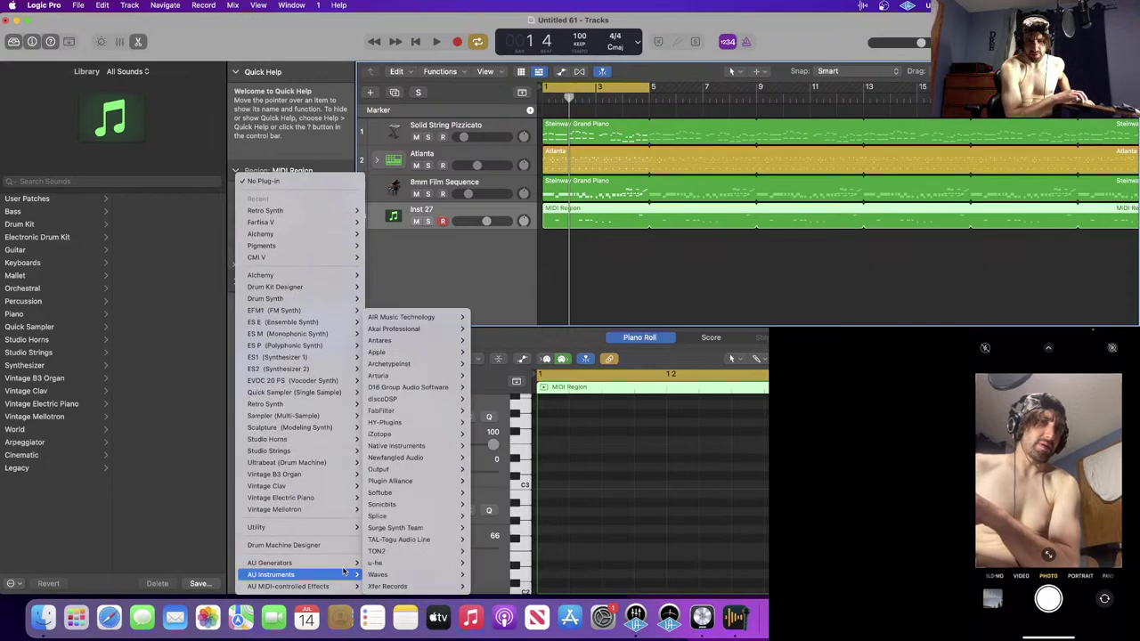
pyautogui.moveTo(407, 362)
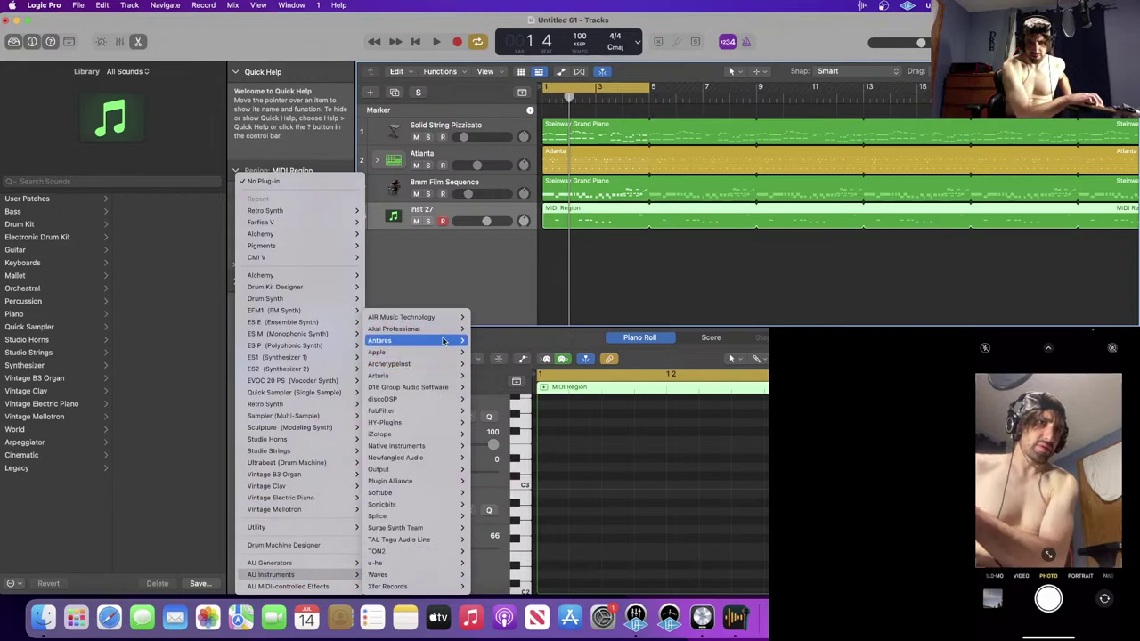
pyautogui.moveTo(458, 375)
pyautogui.moveTo(525, 385)
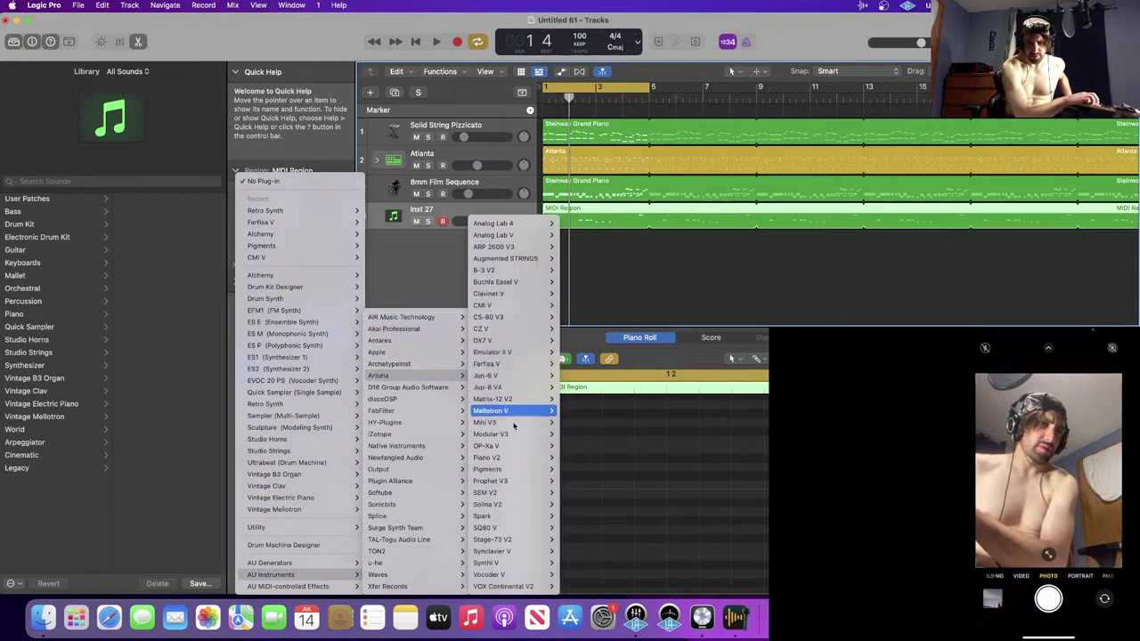
pyautogui.moveTo(488, 542)
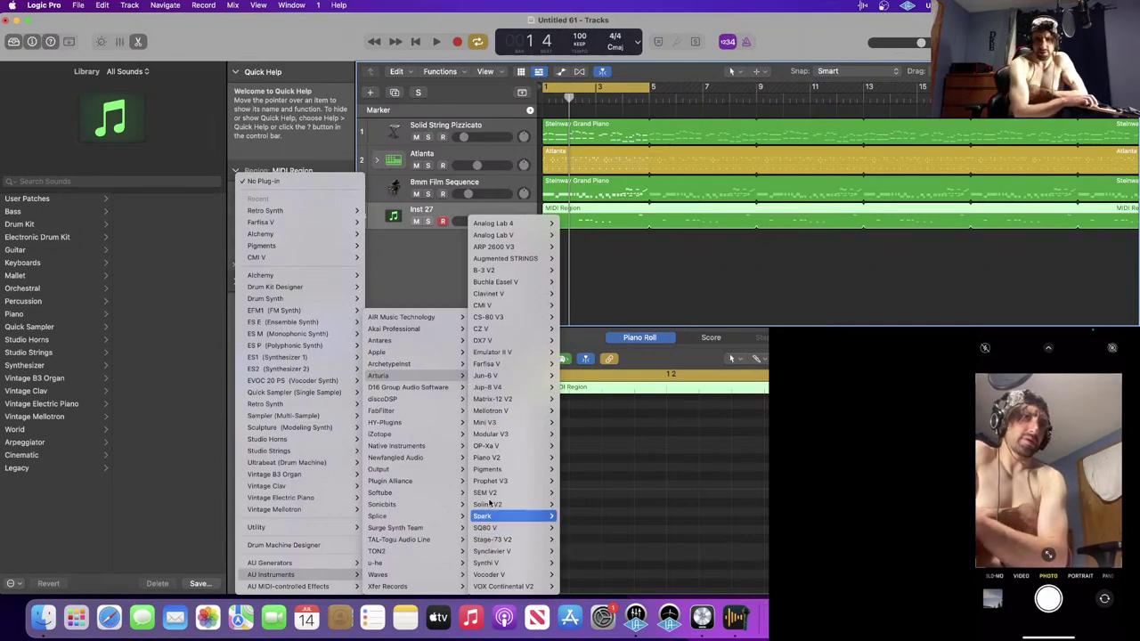
pyautogui.moveTo(530, 274)
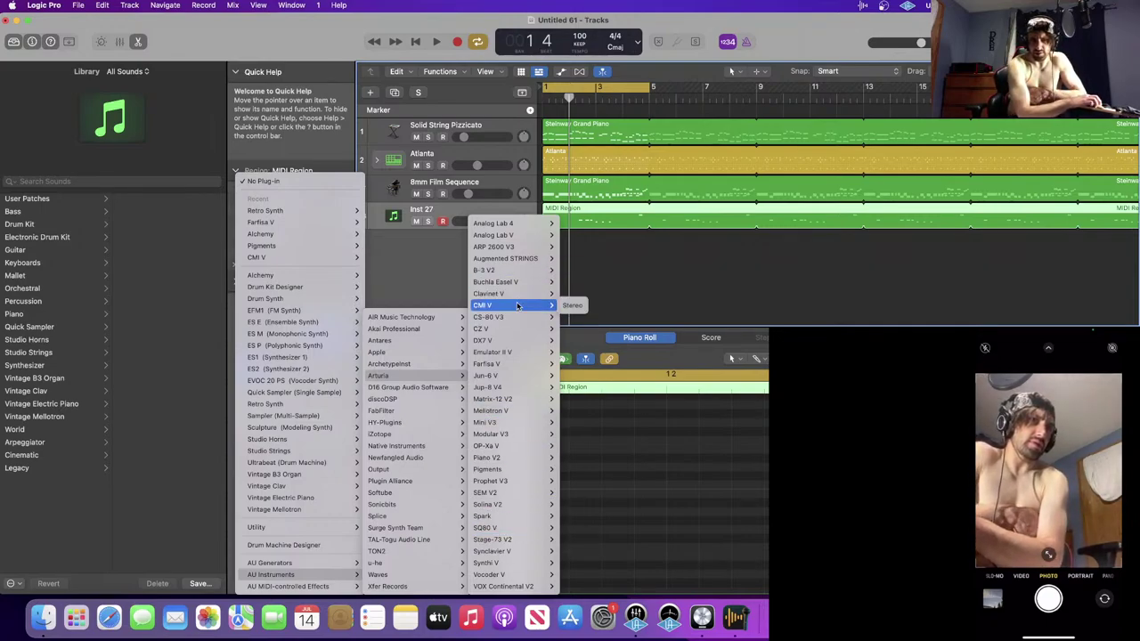
pyautogui.moveTo(514, 295)
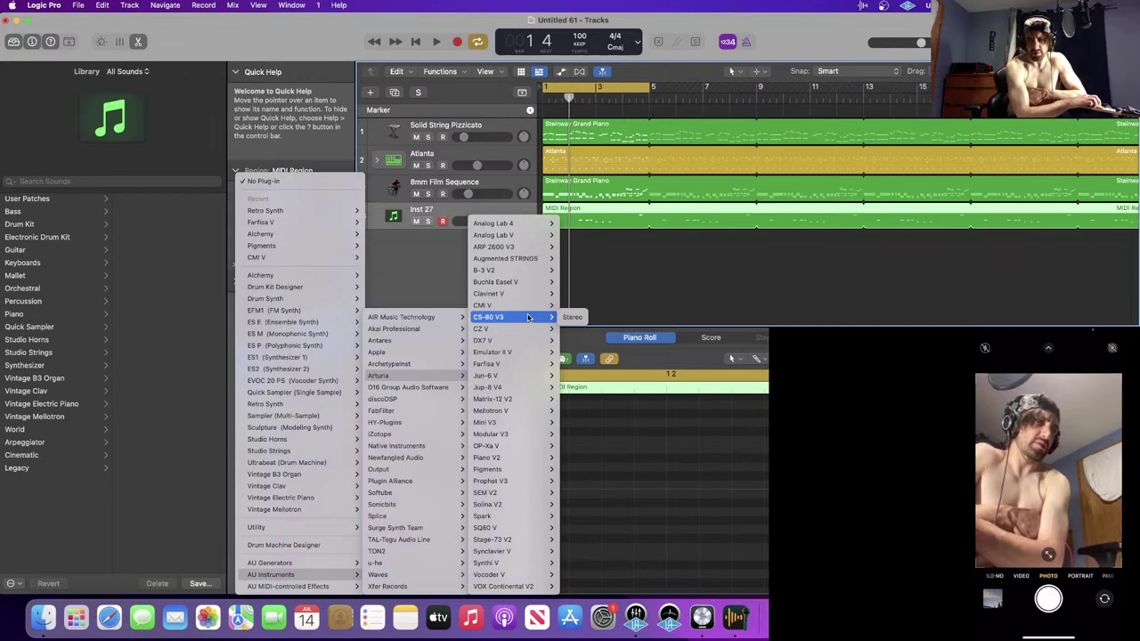
pyautogui.moveTo(550, 423)
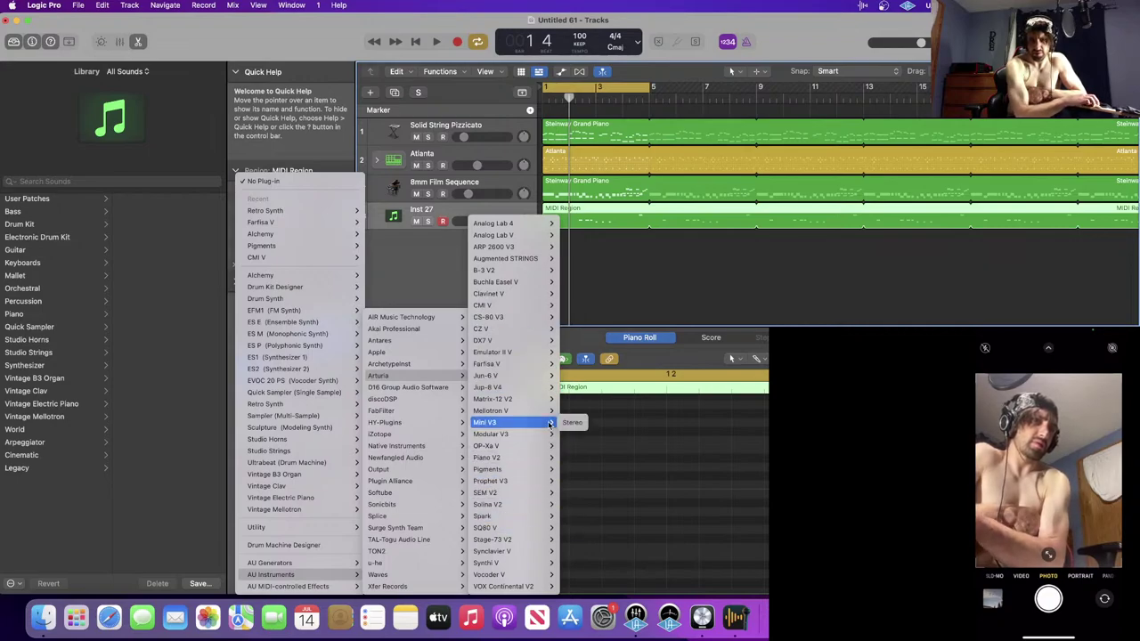
pyautogui.moveTo(538, 402)
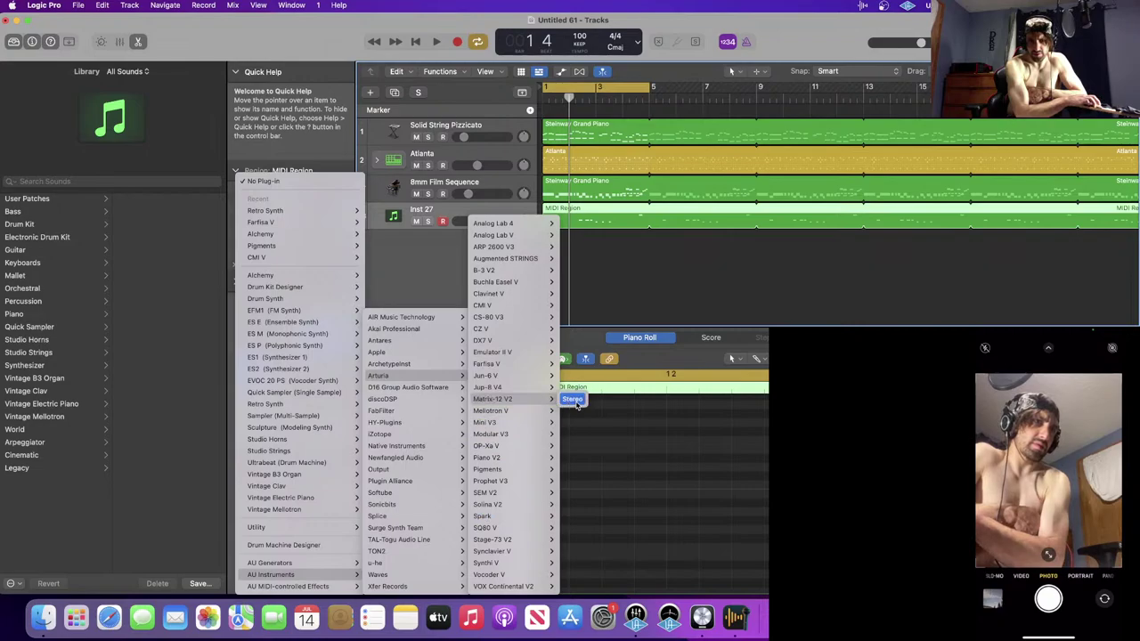
pyautogui.click(574, 399)
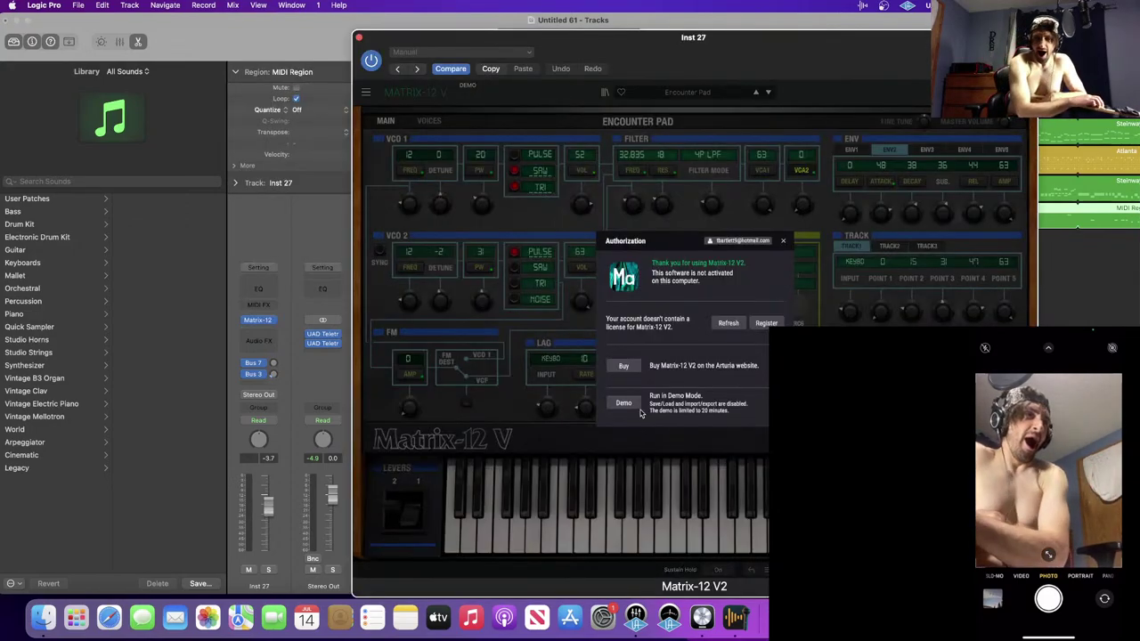
pyautogui.click(625, 403)
# - With Inst 27 soloed, audition the Matrix-12 presets from Super Phat Bass to Malfunctions, return to Encounter Pad and close the instrument window
pyautogui.click(699, 94)
pyautogui.moveTo(697, 125)
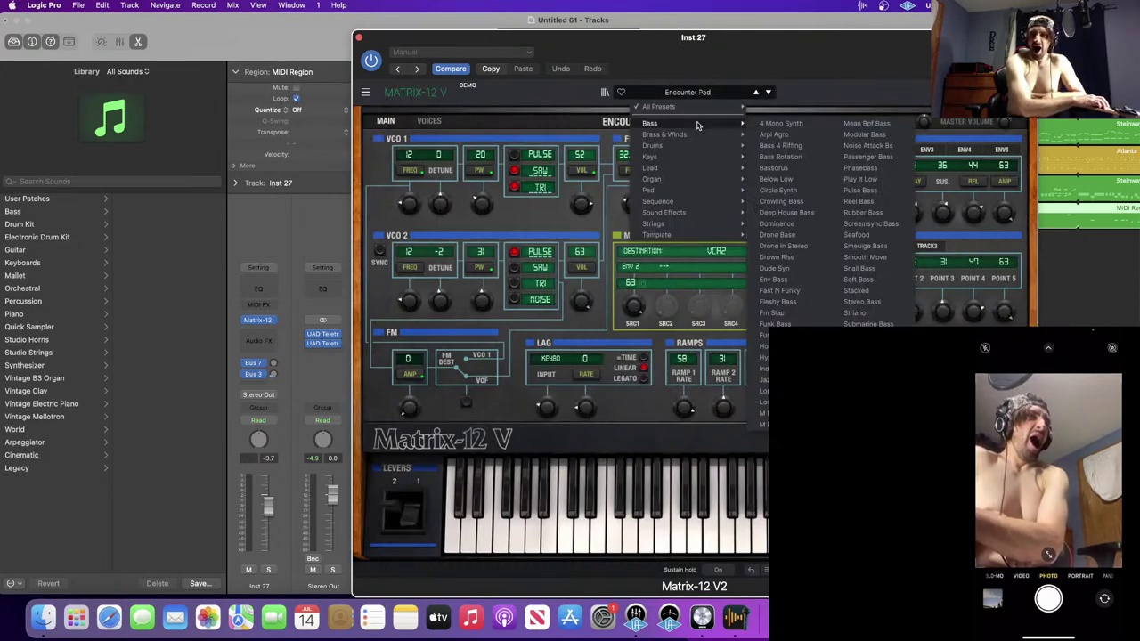
pyautogui.click(625, 75)
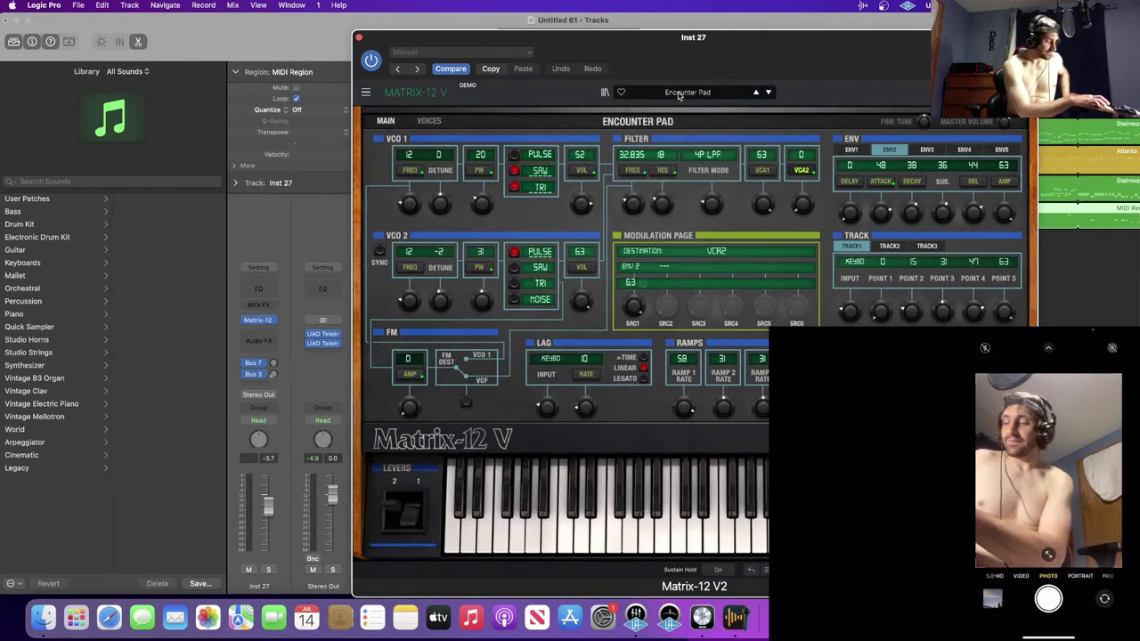
pyautogui.press('s')
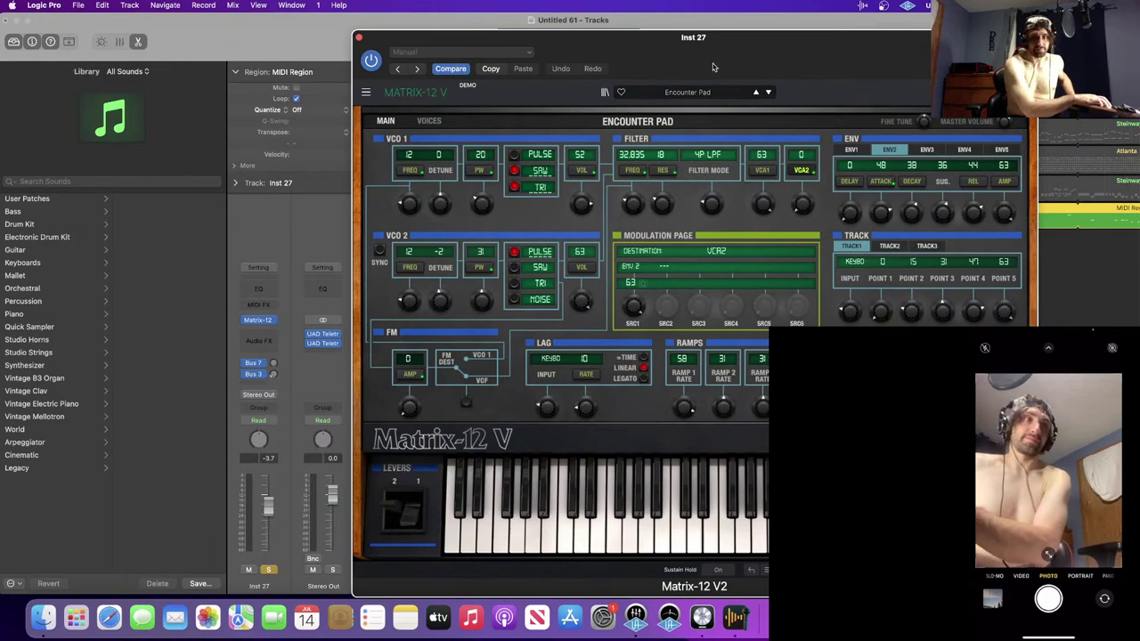
pyautogui.moveTo(788, 60)
pyautogui.mouseDown()
pyautogui.moveTo(586, 460)
pyautogui.moveTo(803, 50)
pyautogui.mouseUp()
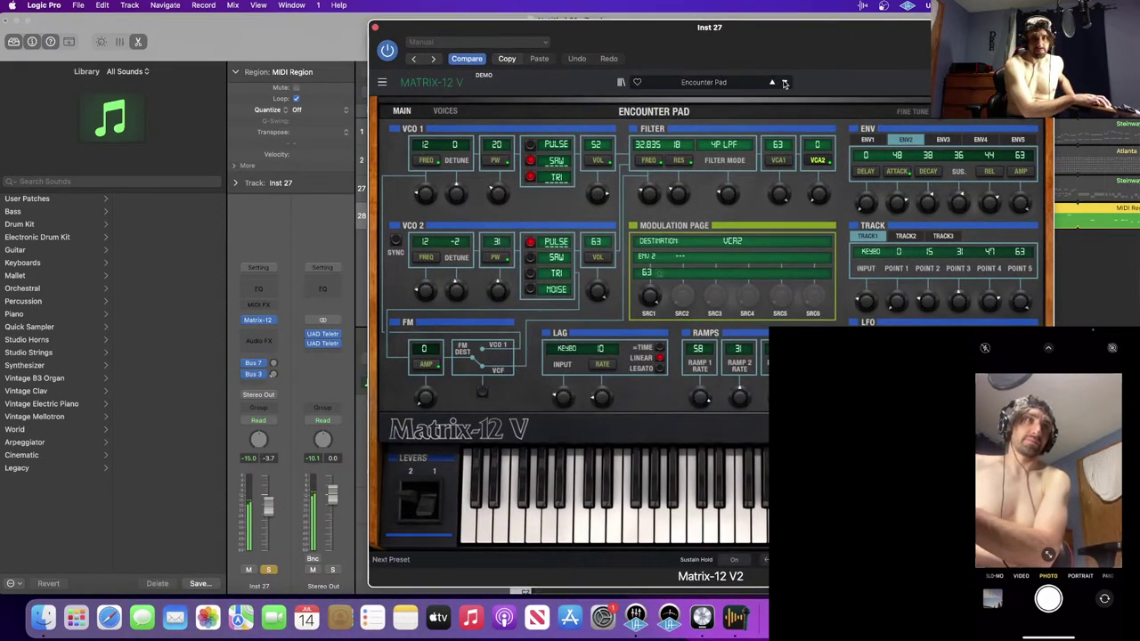
pyautogui.click(783, 83)
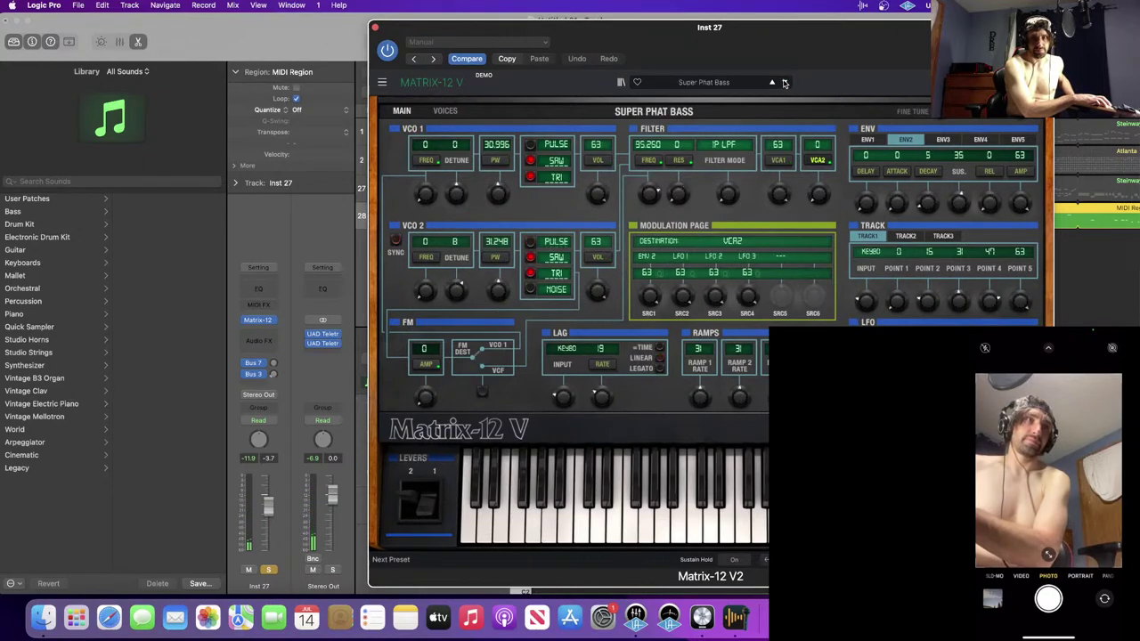
pyautogui.click(784, 83)
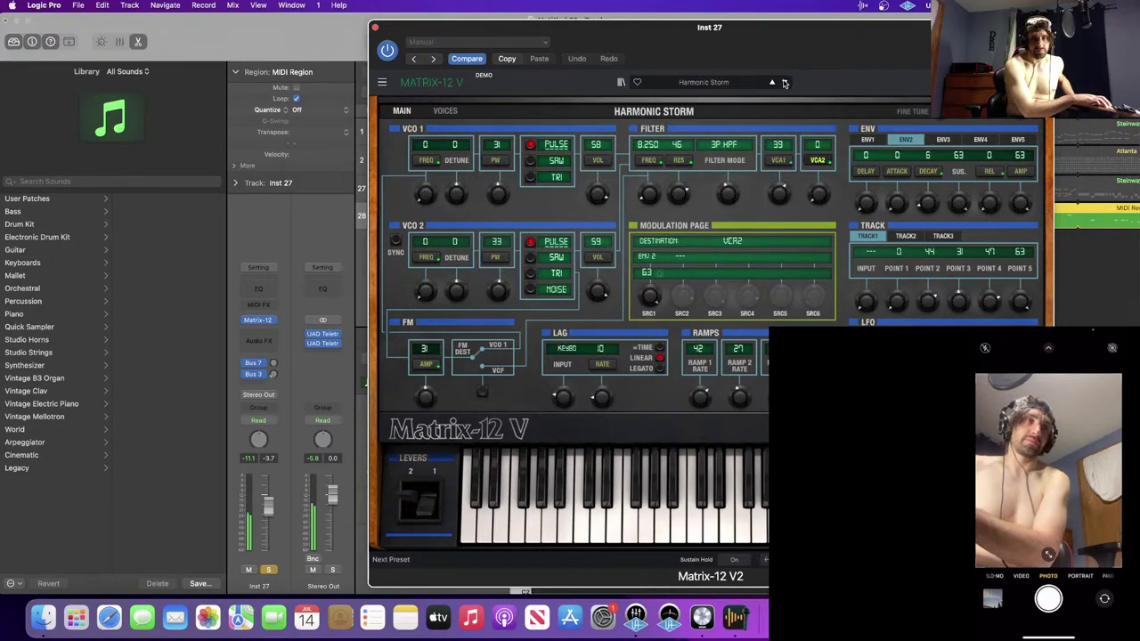
pyautogui.click(783, 83)
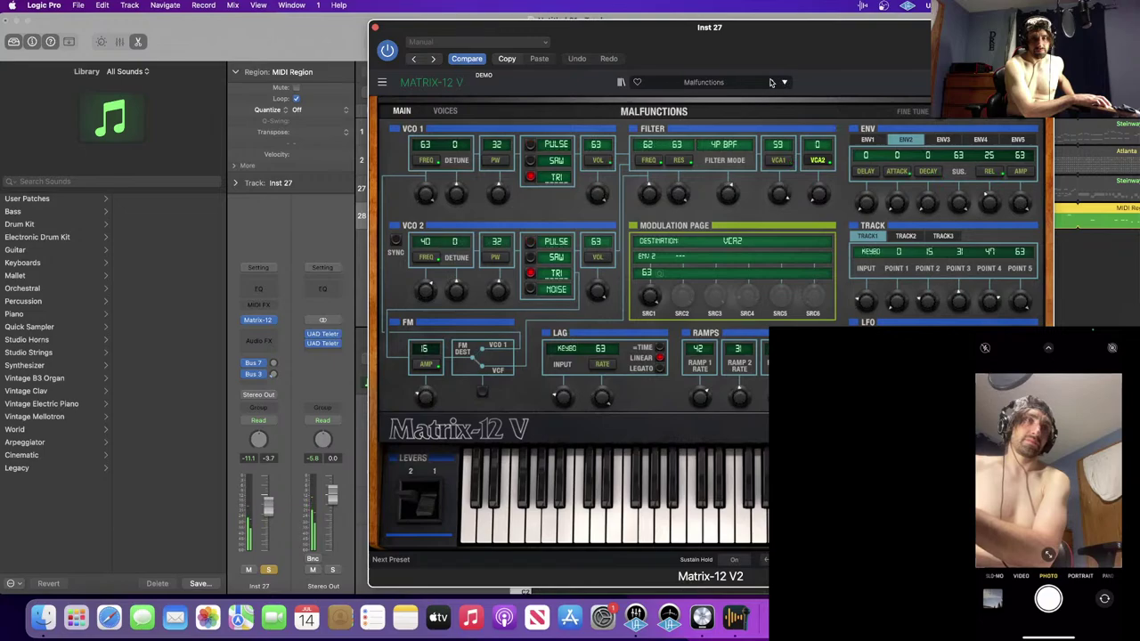
pyautogui.click(772, 81)
pyautogui.click(771, 82)
pyautogui.click(772, 82)
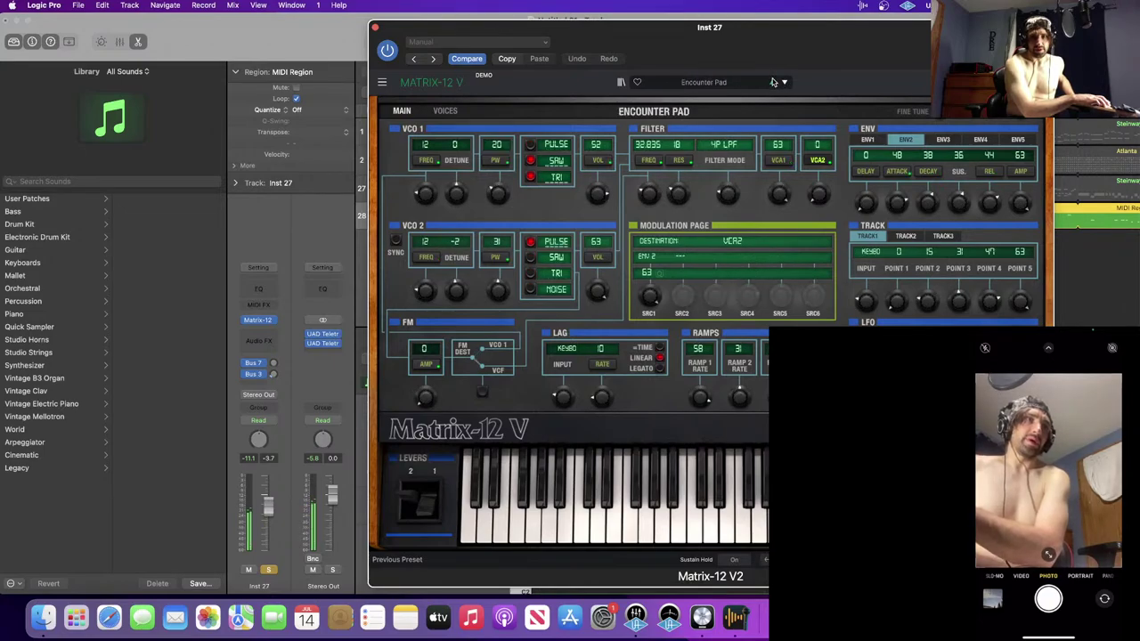
pyautogui.press('super+w')
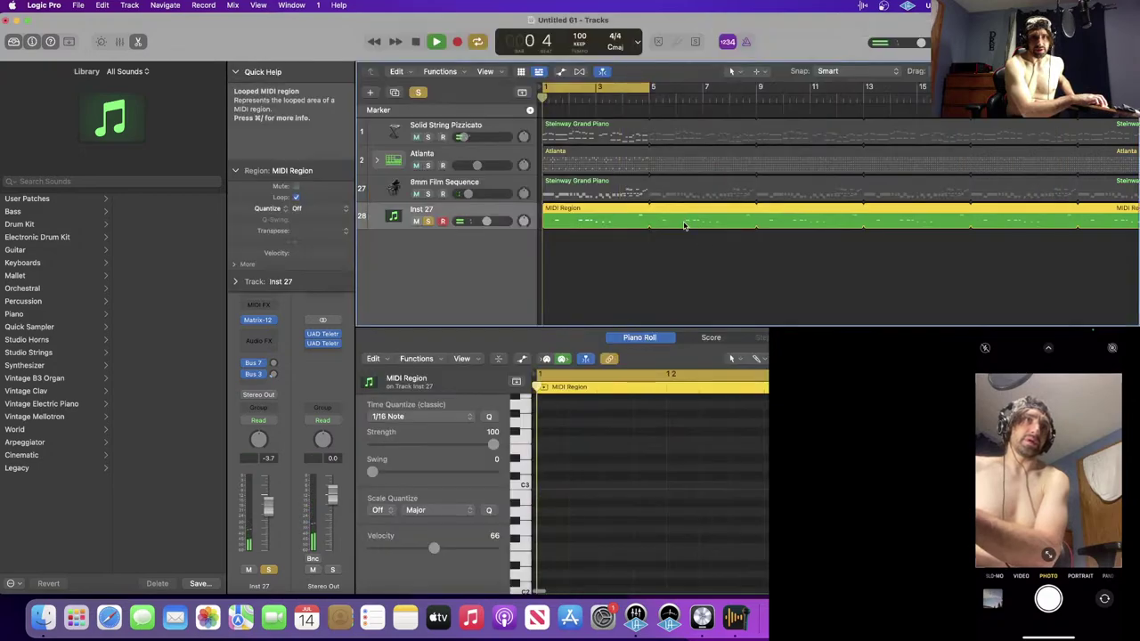
# - Unsolo Inst 27 to hear it in the full mix, lower its volume to -11.0 dB and stop playback
pyautogui.click(666, 269)
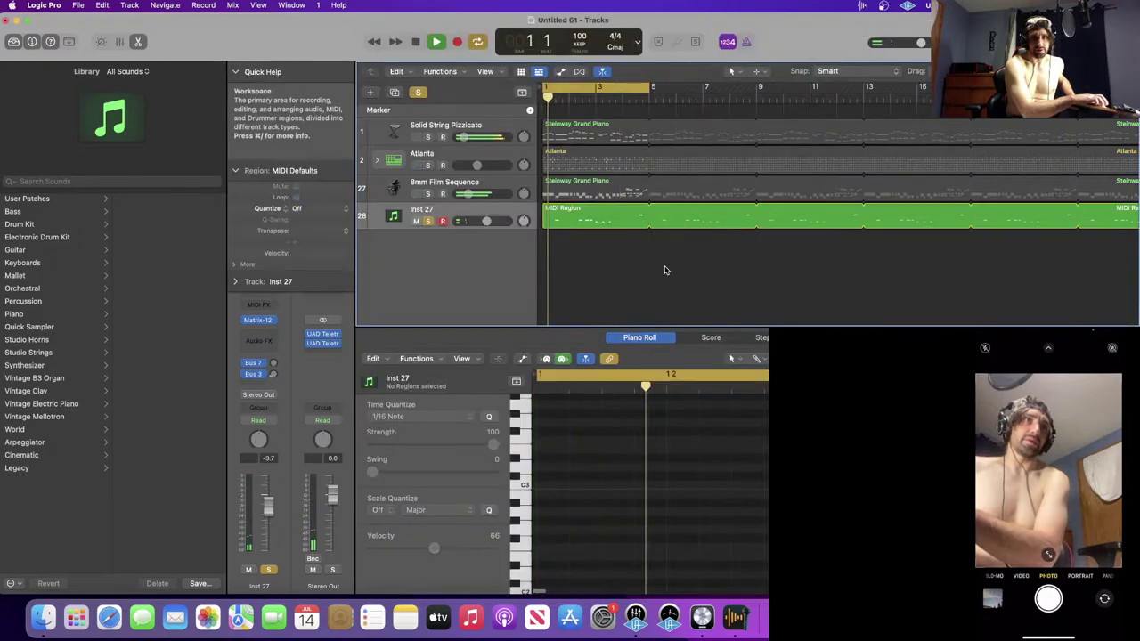
pyautogui.click(416, 221)
pyautogui.click(428, 222)
pyautogui.click(417, 221)
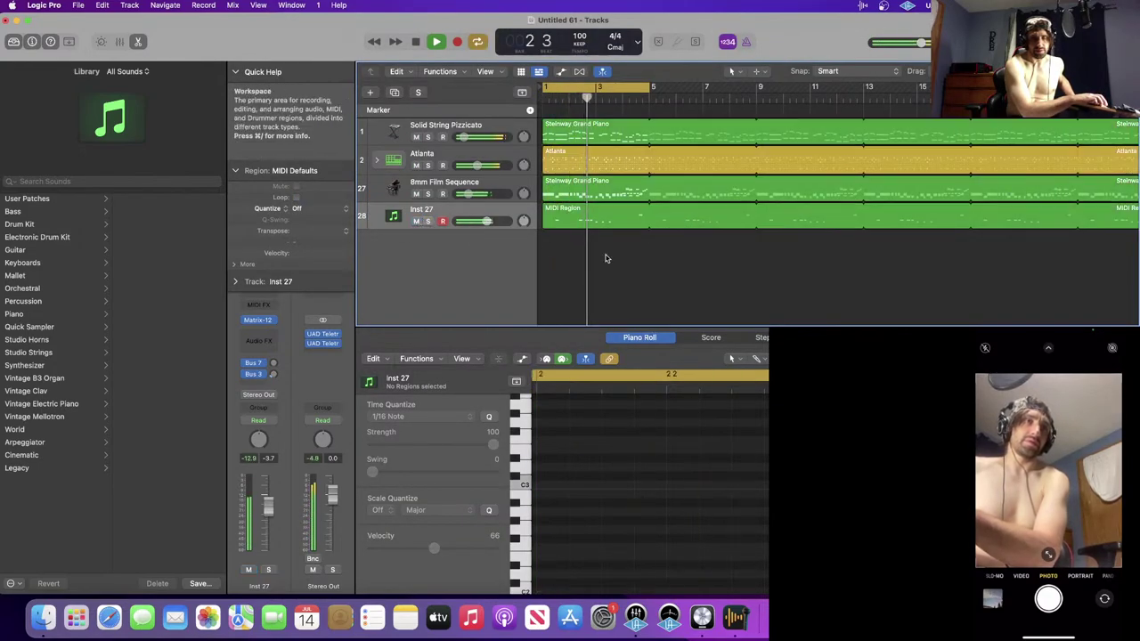
pyautogui.moveTo(486, 221); pyautogui.dragTo(475, 221)
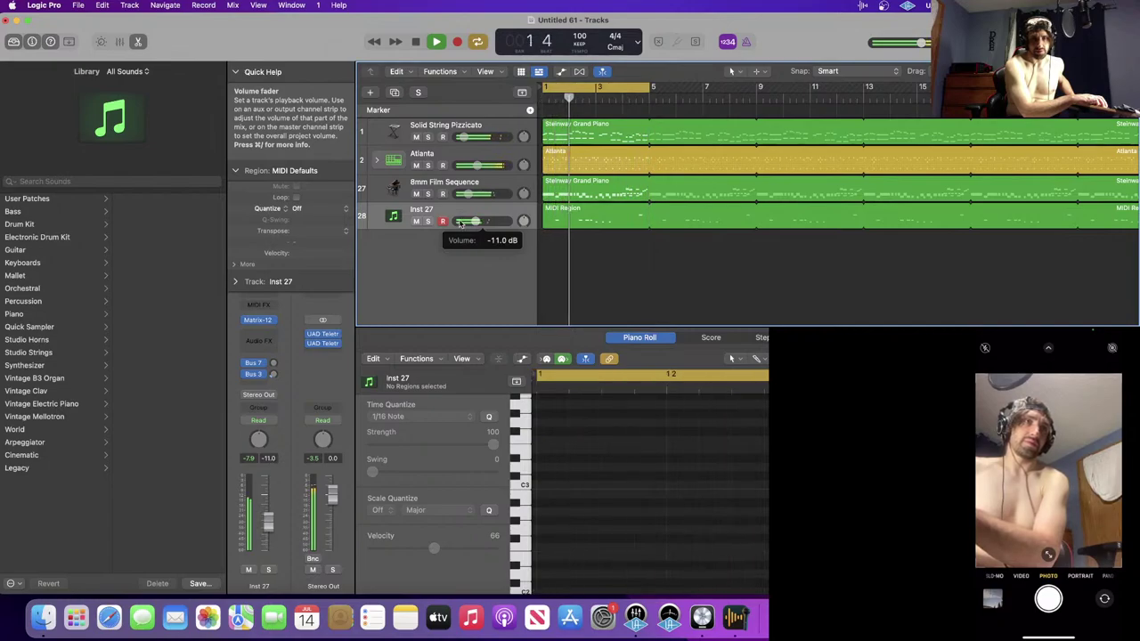
pyautogui.press('space')
pyautogui.click(259, 342)
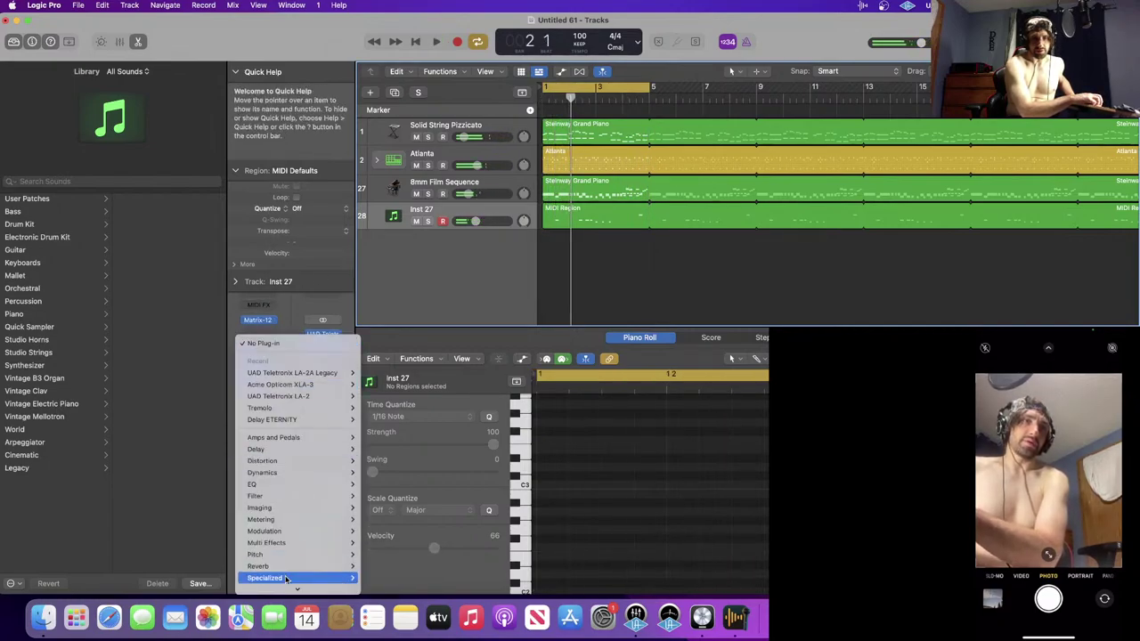
pyautogui.moveTo(267, 586)
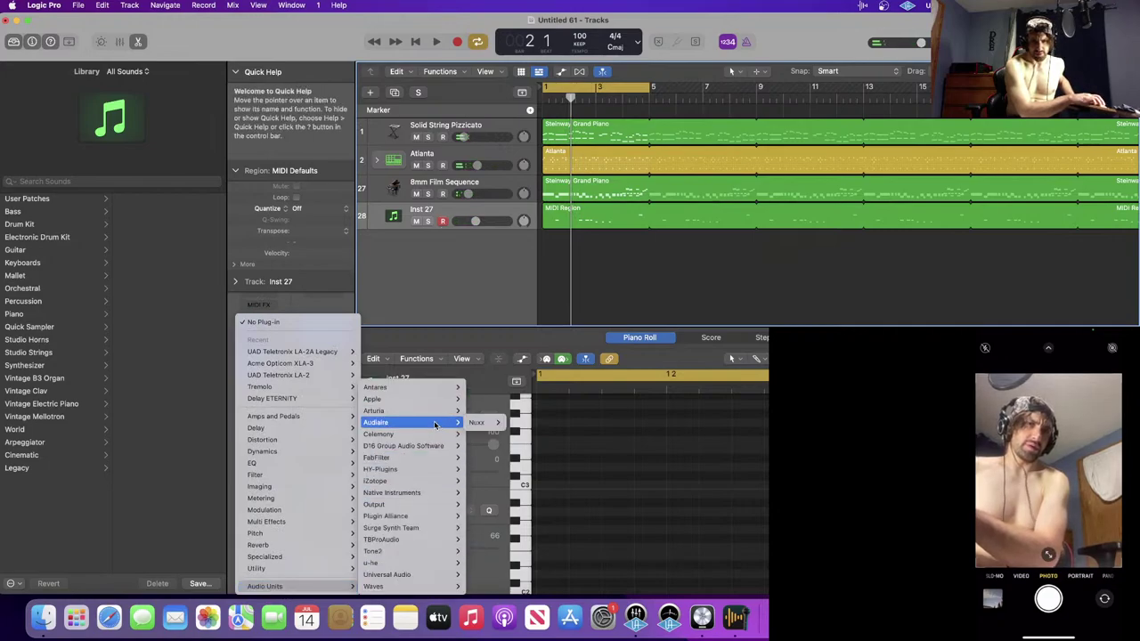
pyautogui.moveTo(419, 410)
pyautogui.moveTo(534, 467)
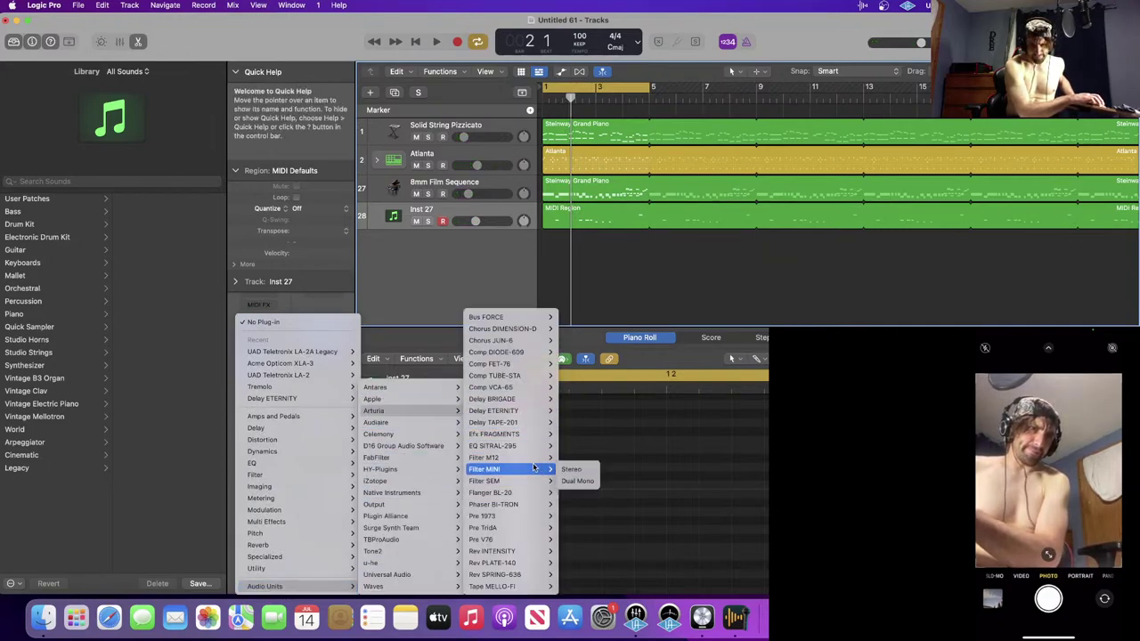
pyautogui.moveTo(529, 435)
pyautogui.click(580, 435)
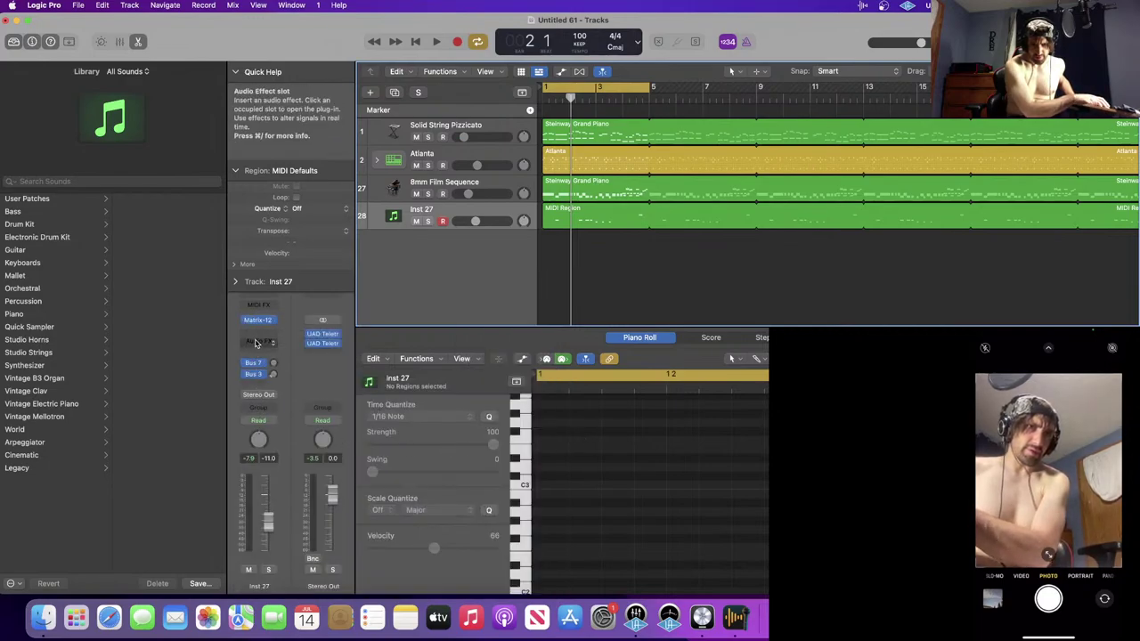
# - Insert Arturia's Efx FRAGMENTS as an audio effect on Inst 27 and run it in demo mode
pyautogui.click(256, 343)
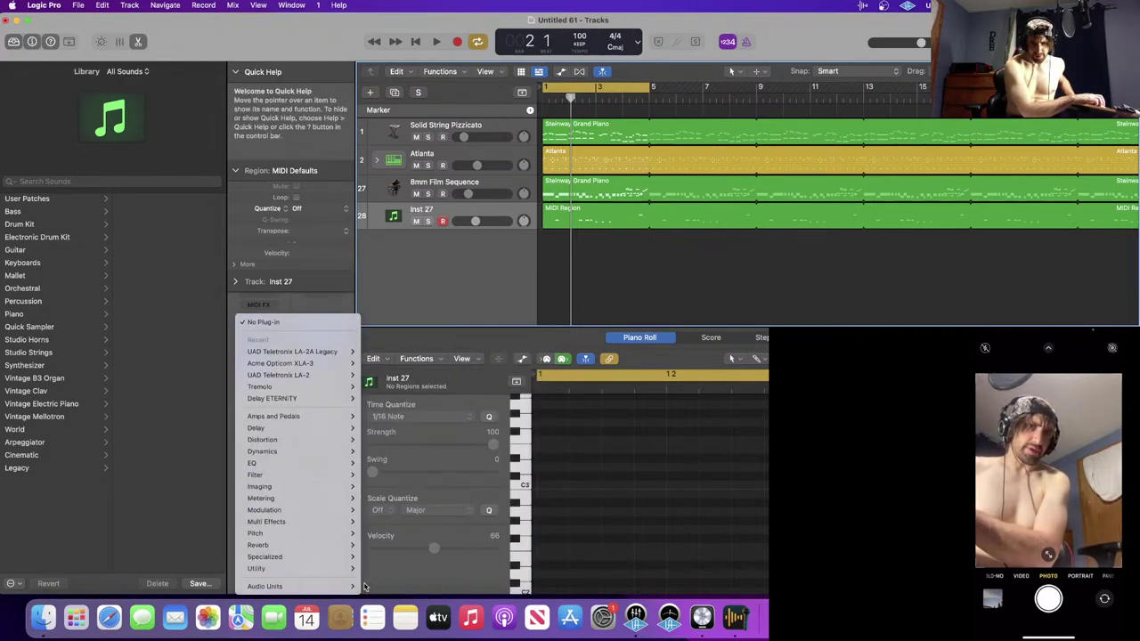
pyautogui.moveTo(354, 586)
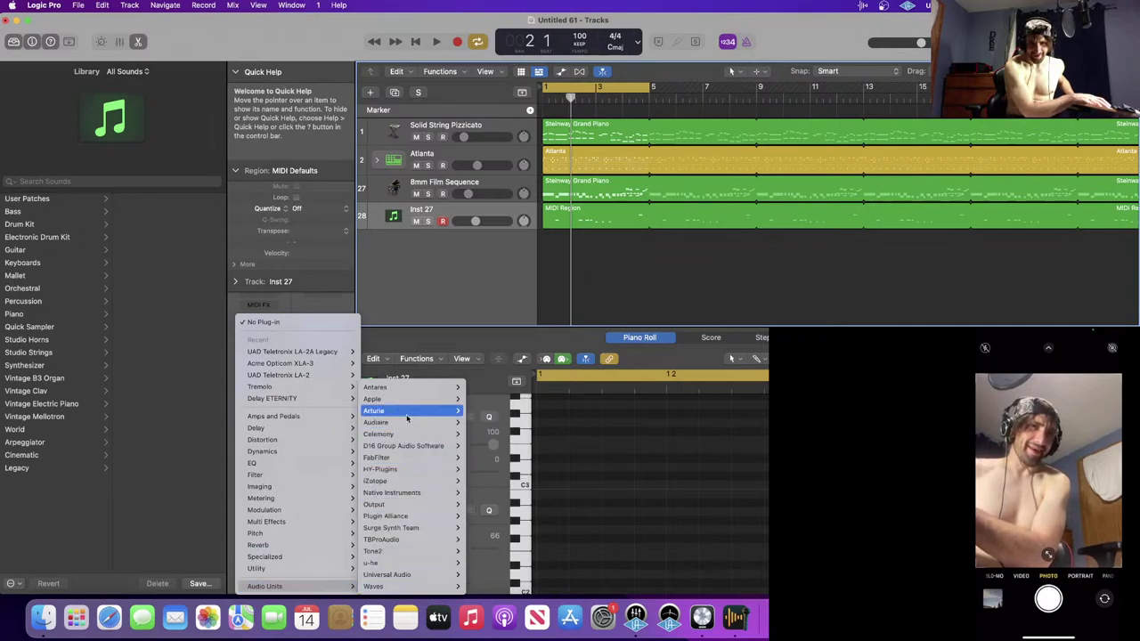
pyautogui.moveTo(429, 415)
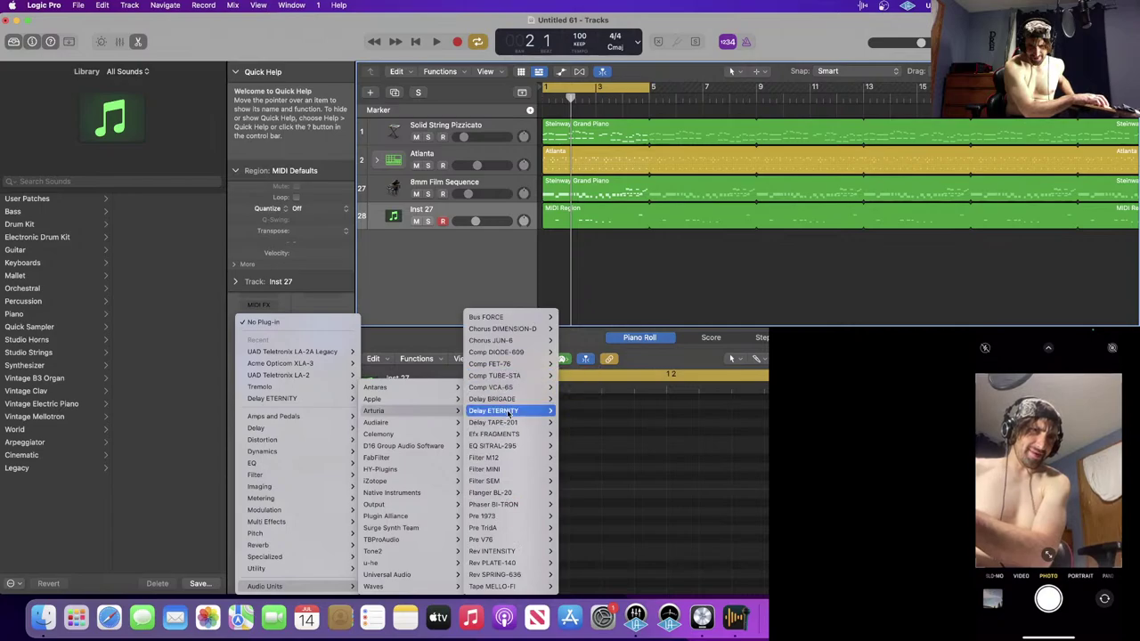
pyautogui.click(578, 443)
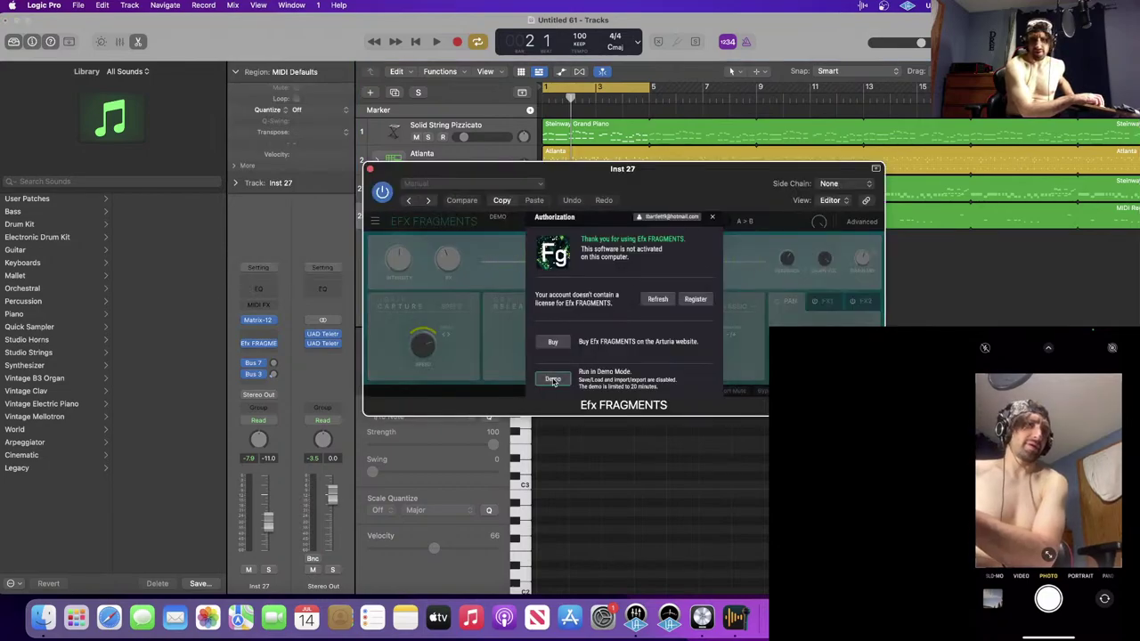
pyautogui.click(552, 379)
# - Play the loop with Inst 27 soloed and audition the Efx FRAGMENTS presets from Dampened 5ths through Lush Planet
pyautogui.press('space')
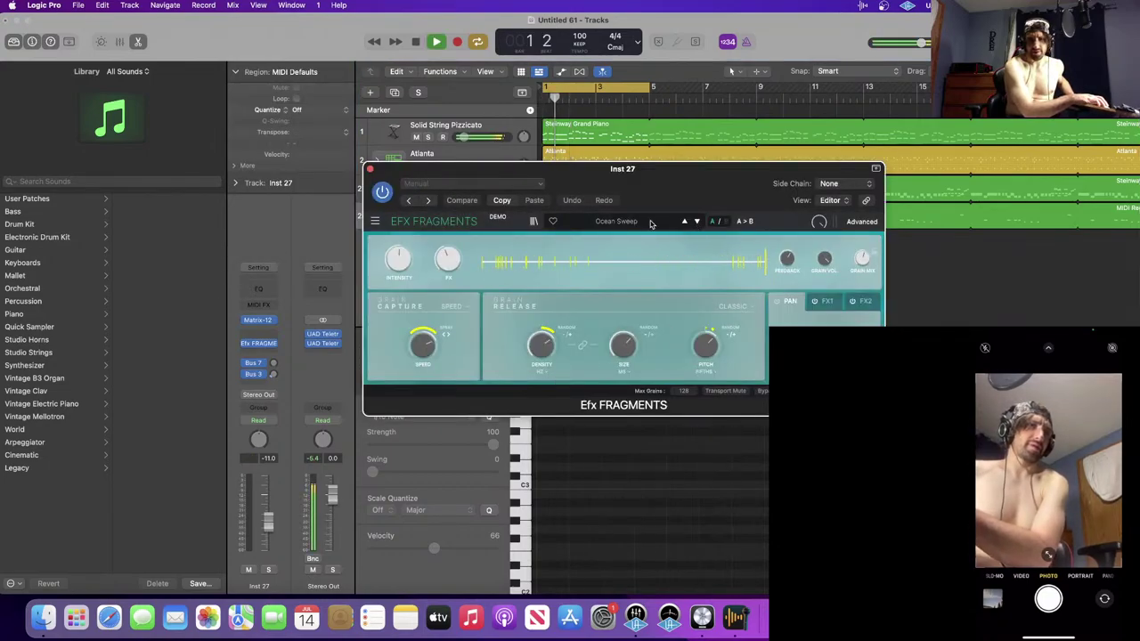
pyautogui.press('s')
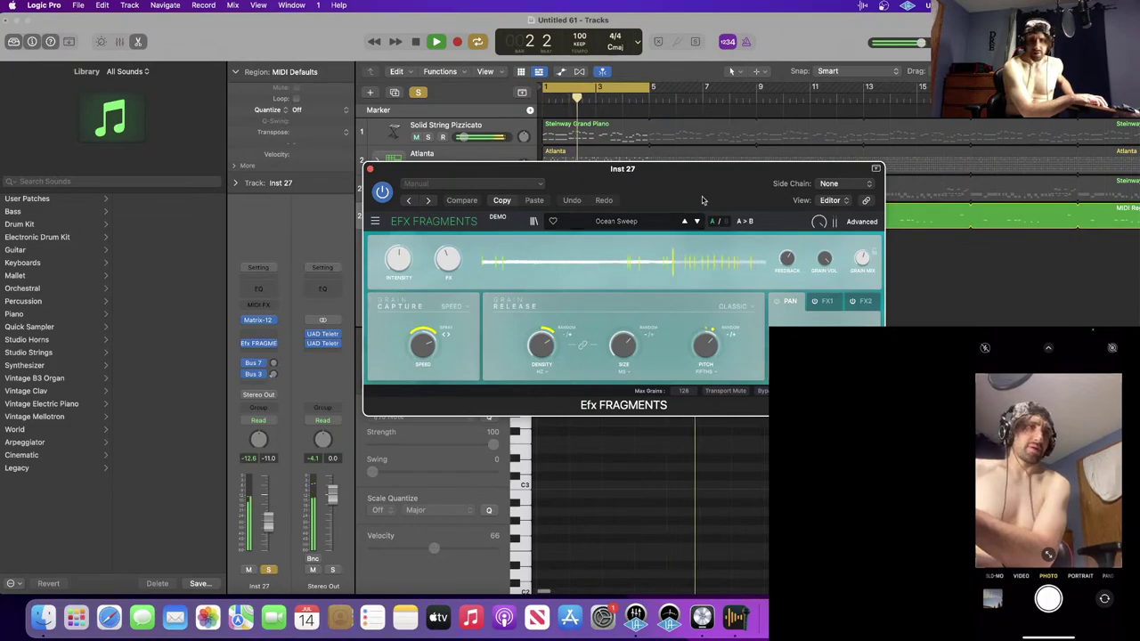
pyautogui.click(697, 221)
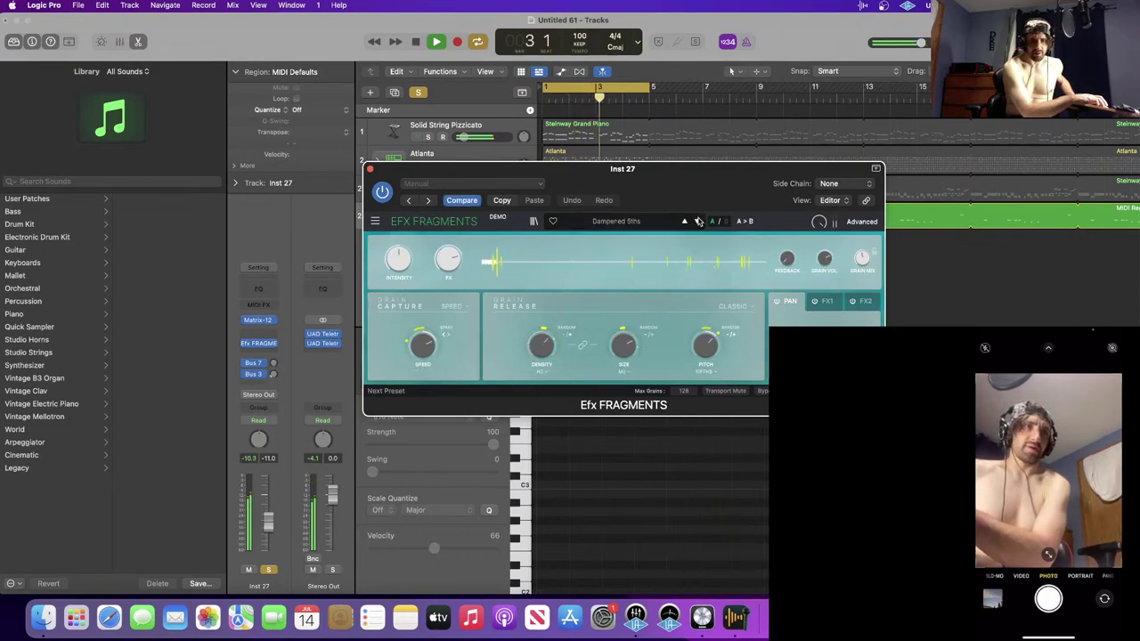
pyautogui.click(697, 221)
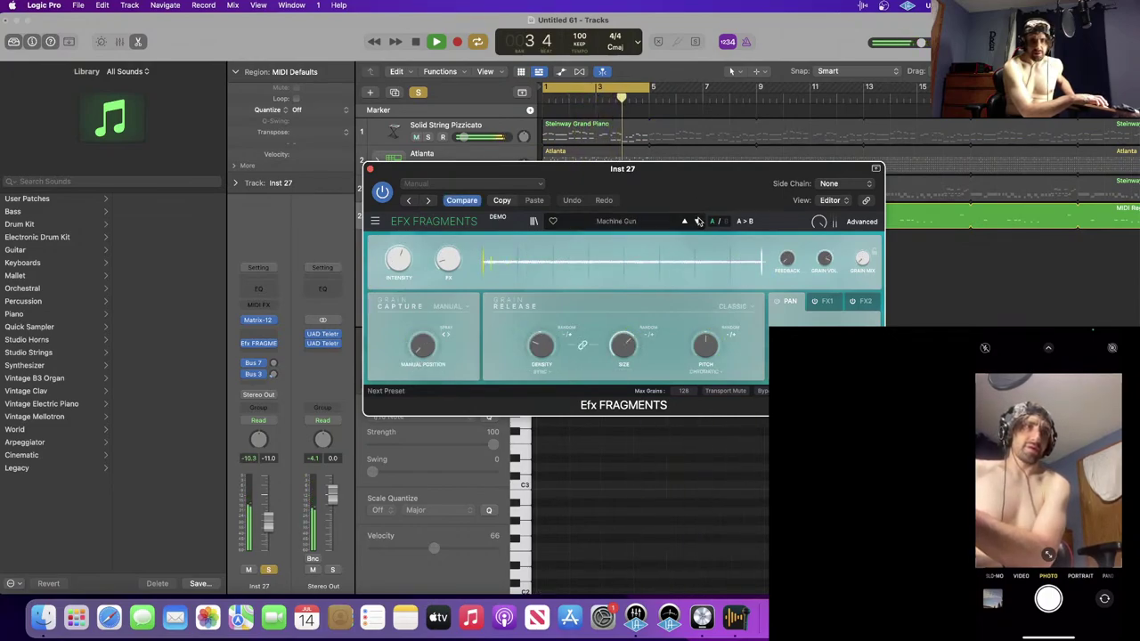
pyautogui.click(697, 221)
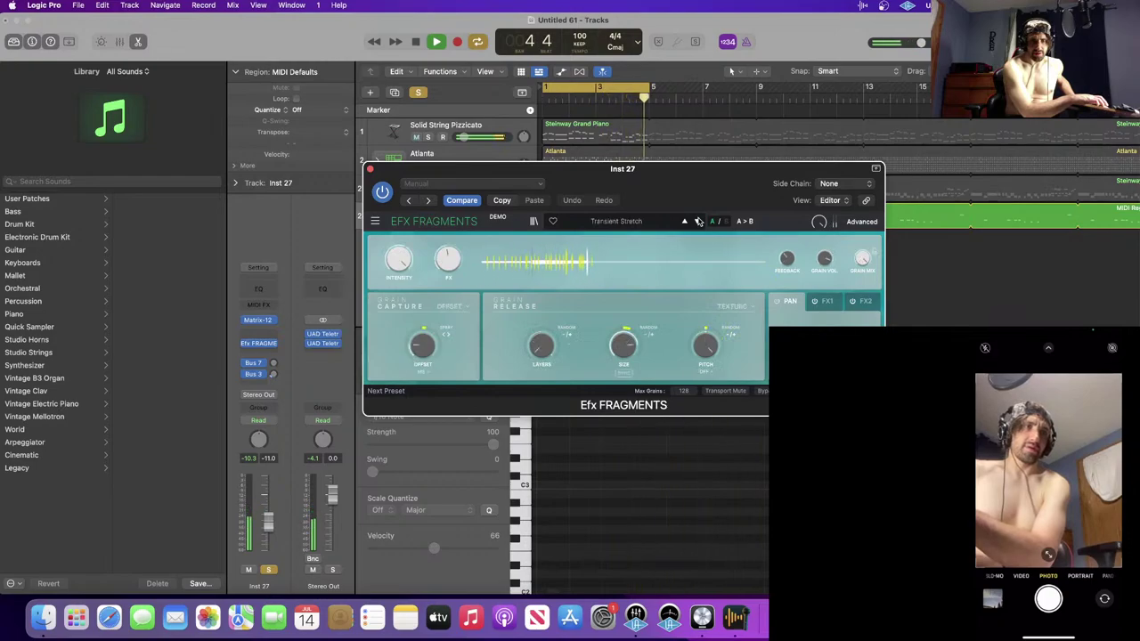
pyautogui.click(699, 222)
pyautogui.click(699, 221)
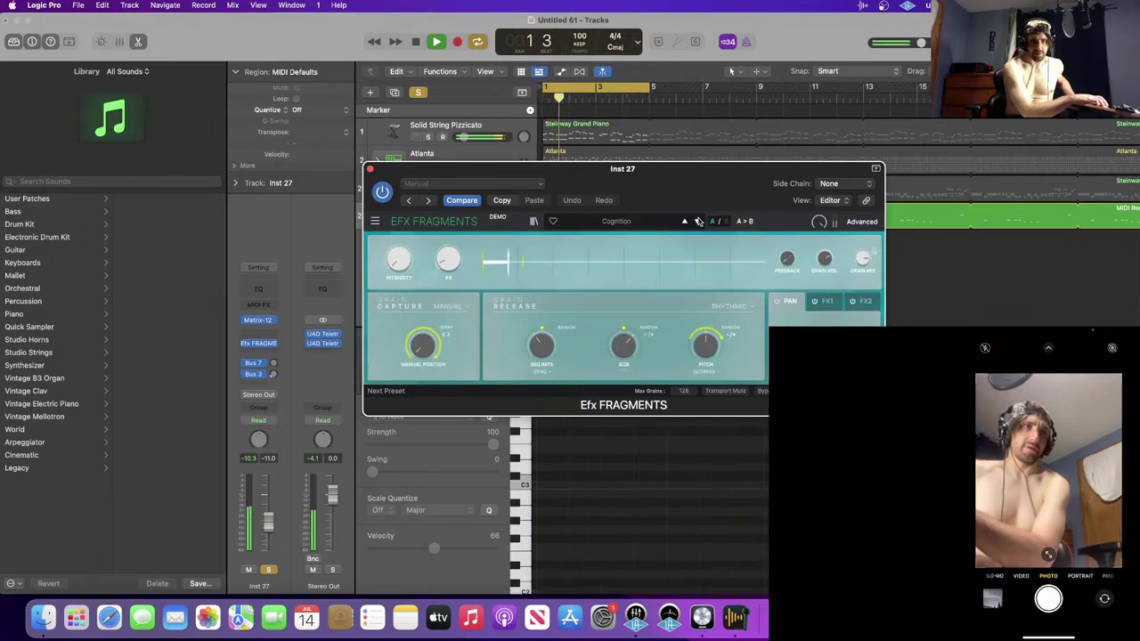
# - Audition the Efx FRAGMENTS preset Alienator, load Pretty Particles and stop playback
pyautogui.click(616, 221)
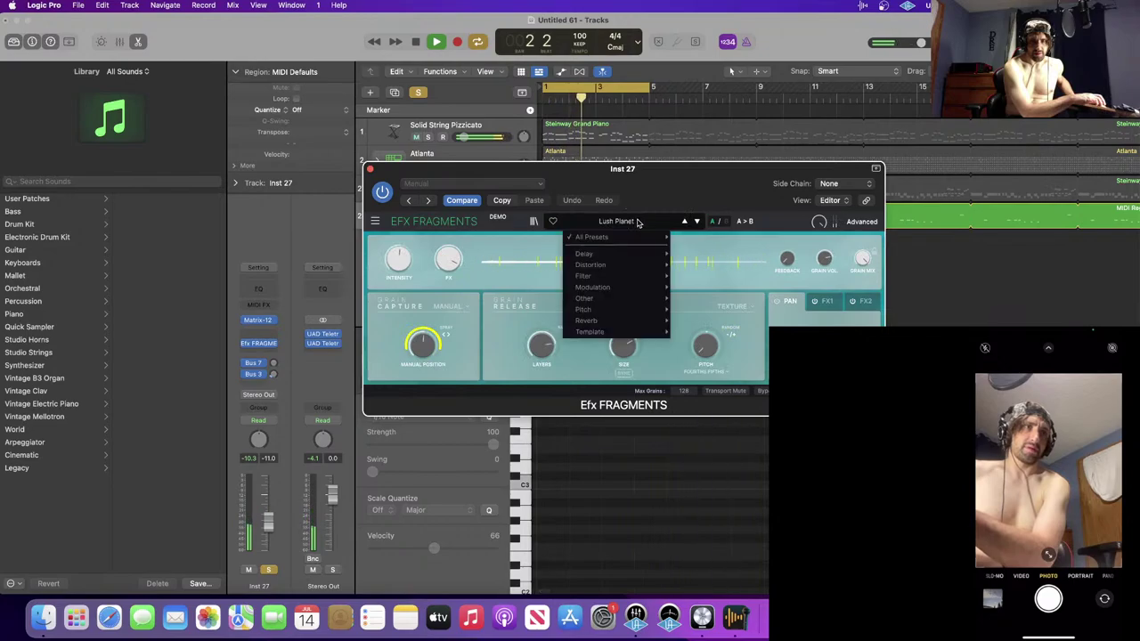
pyautogui.moveTo(624, 253)
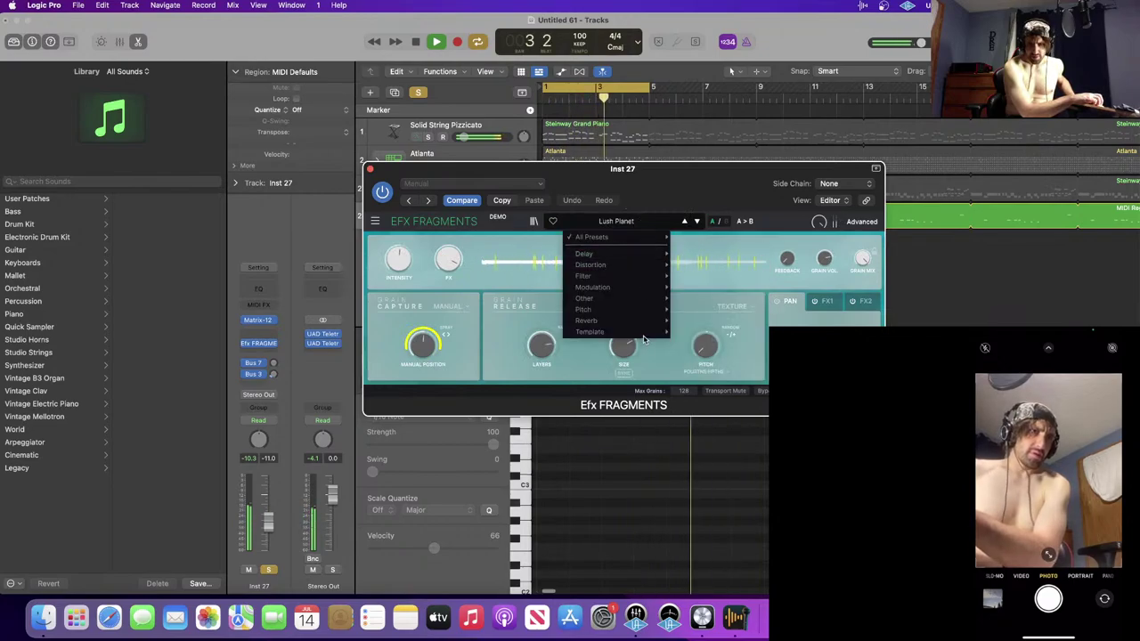
pyautogui.click(707, 288)
pyautogui.click(699, 223)
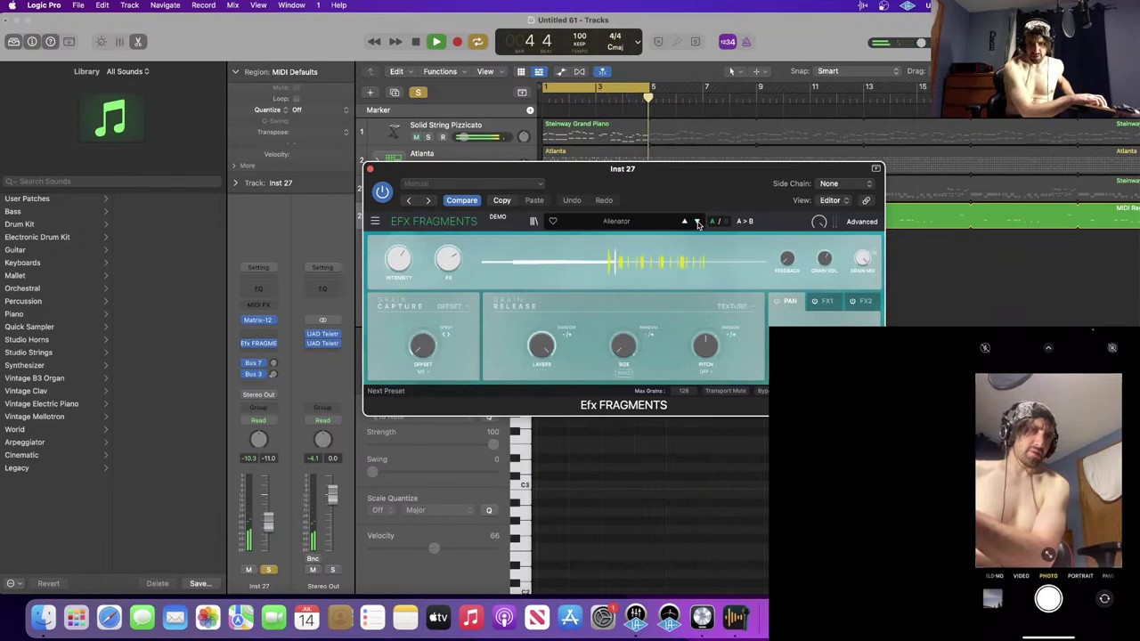
pyautogui.click(699, 223)
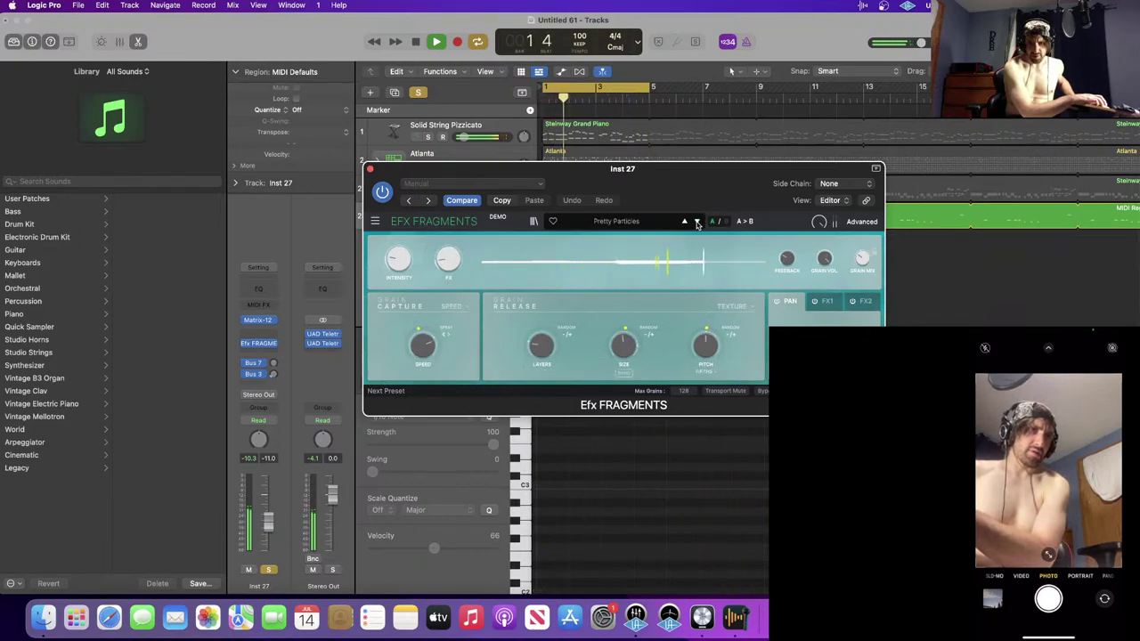
pyautogui.press('space')
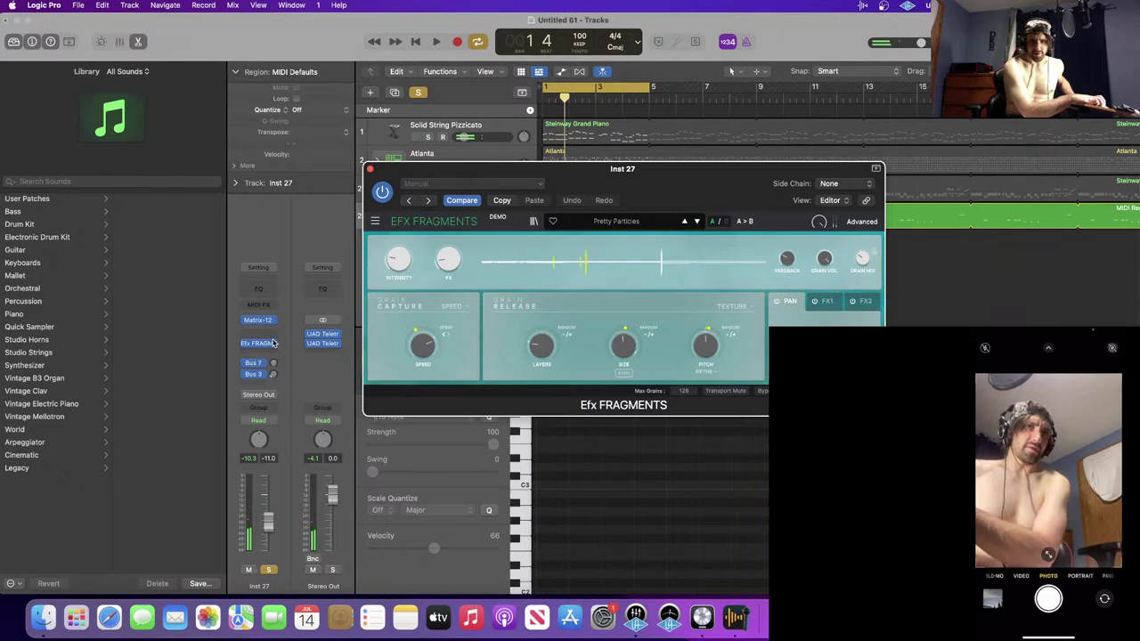
pyautogui.click(276, 345)
pyautogui.moveTo(321, 521)
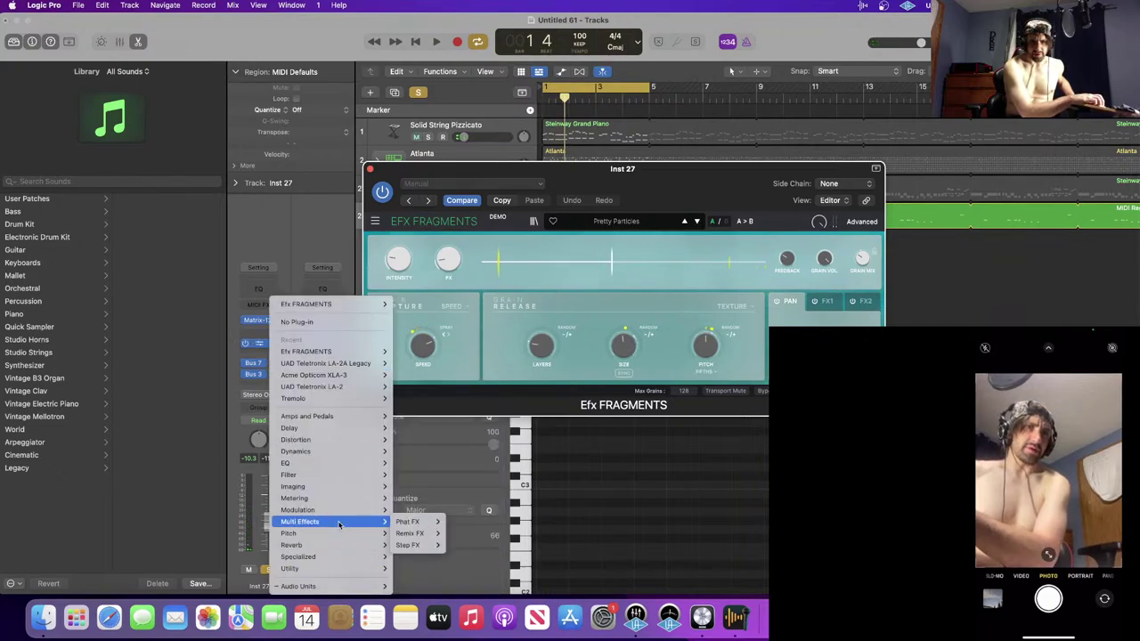
pyautogui.moveTo(421, 535)
pyautogui.click(480, 547)
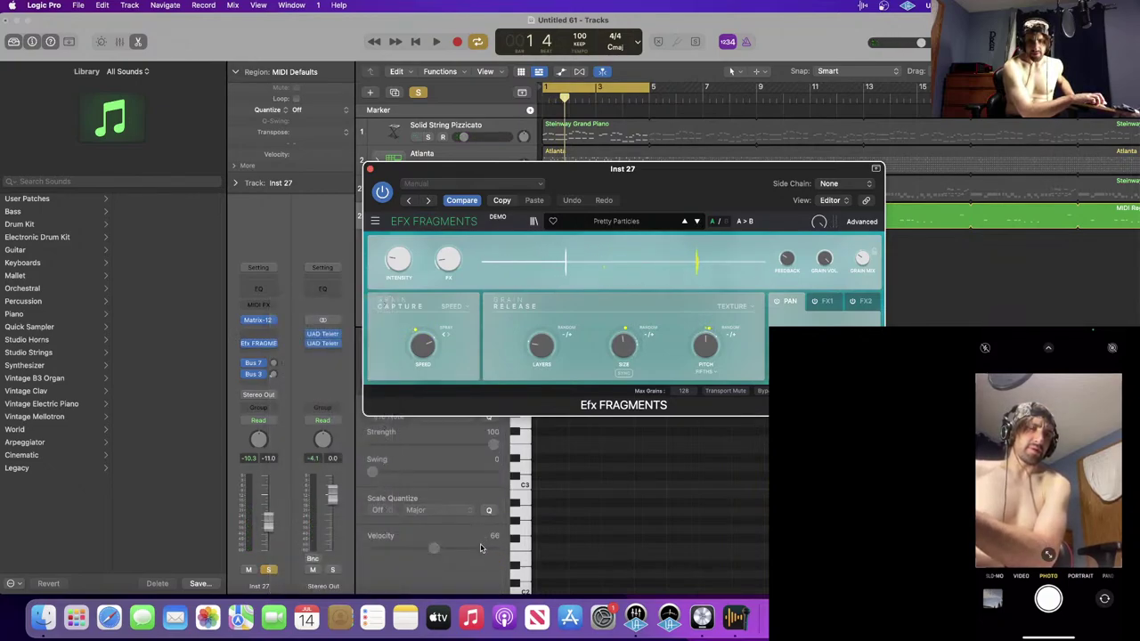
# - Replace Efx FRAGMENTS on Inst 27 with a Dual Mono Step FX and start playing the loop
pyautogui.click(276, 346)
pyautogui.moveTo(334, 510)
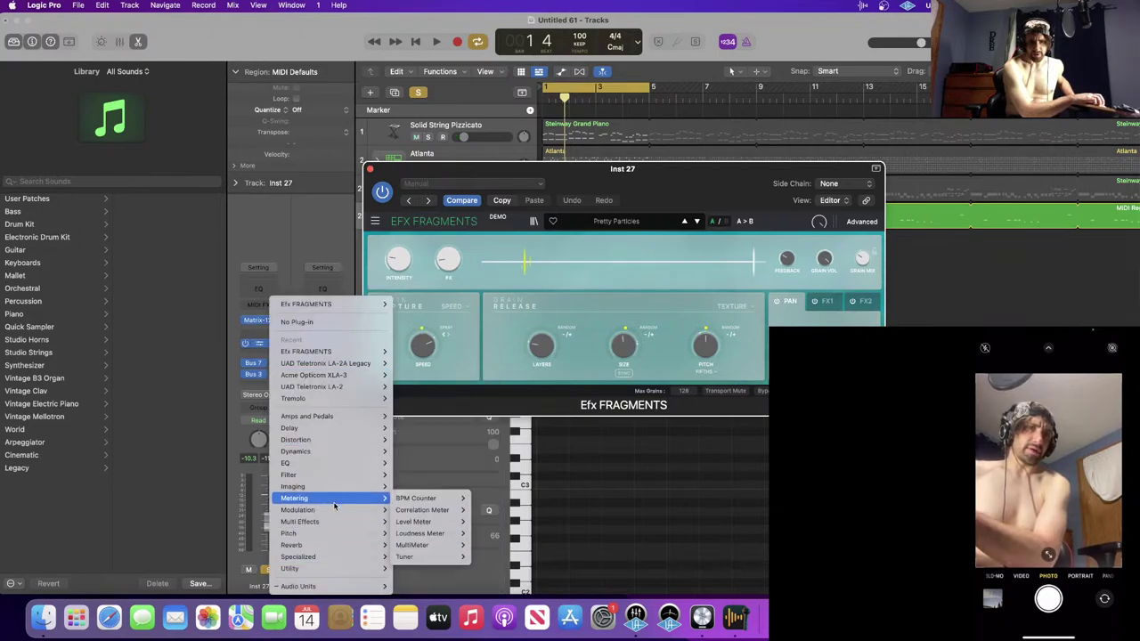
pyautogui.moveTo(419, 545)
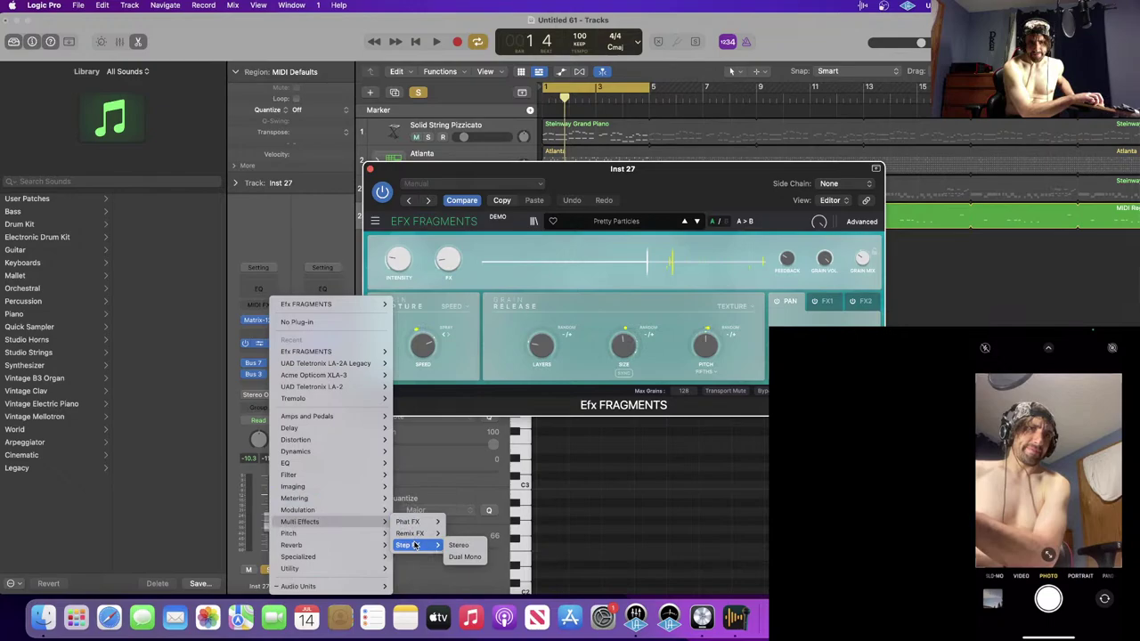
pyautogui.click(461, 557)
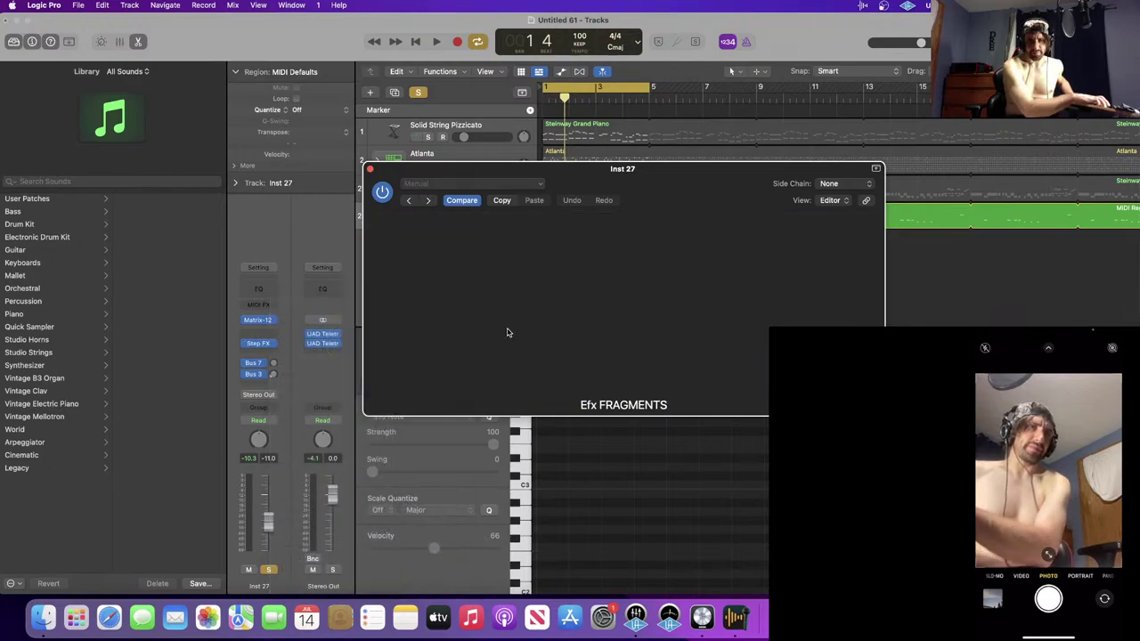
pyautogui.press('space')
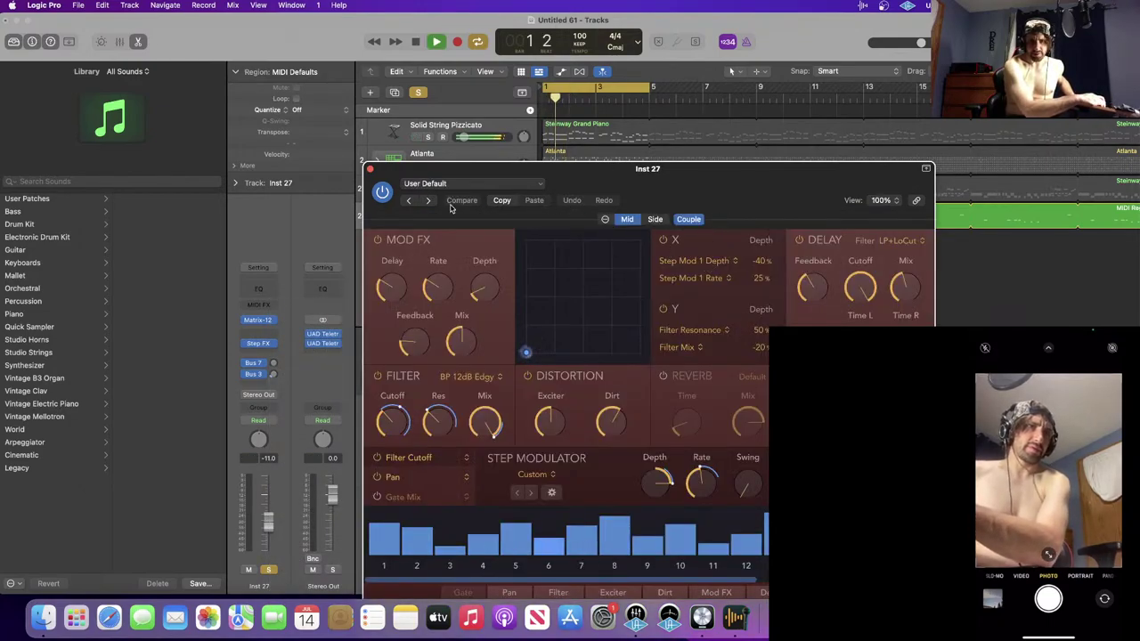
# - Audition the Step FX presets from Brittle Spike to Chrome Zippers, settle on Chaos Spring and stop playback
pyautogui.click(427, 201)
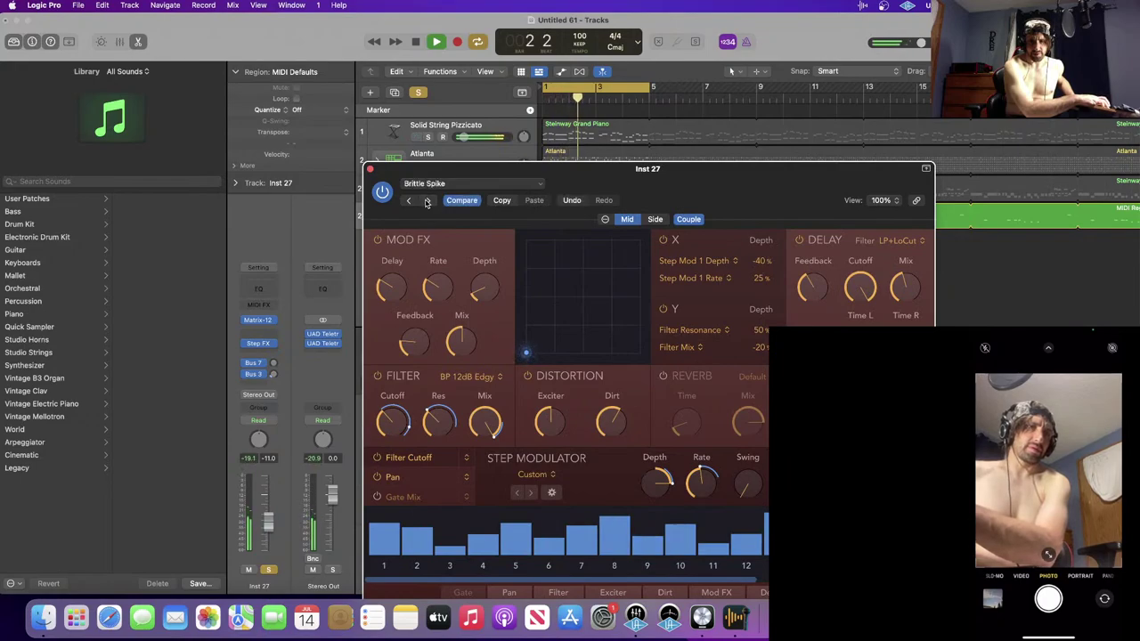
pyautogui.click(427, 201)
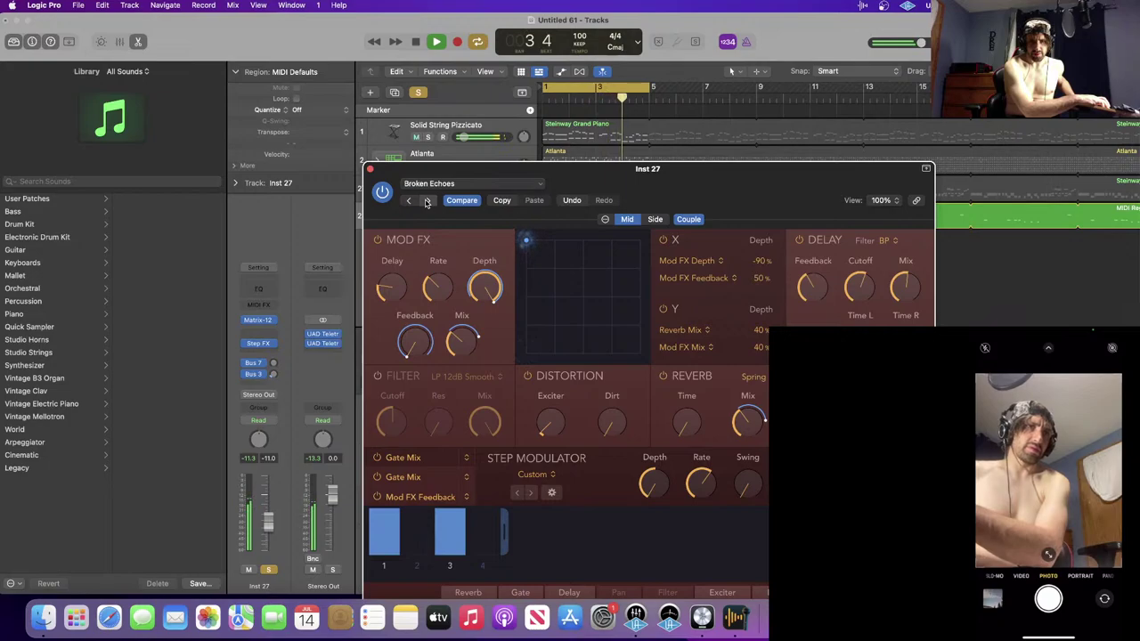
pyautogui.click(427, 201)
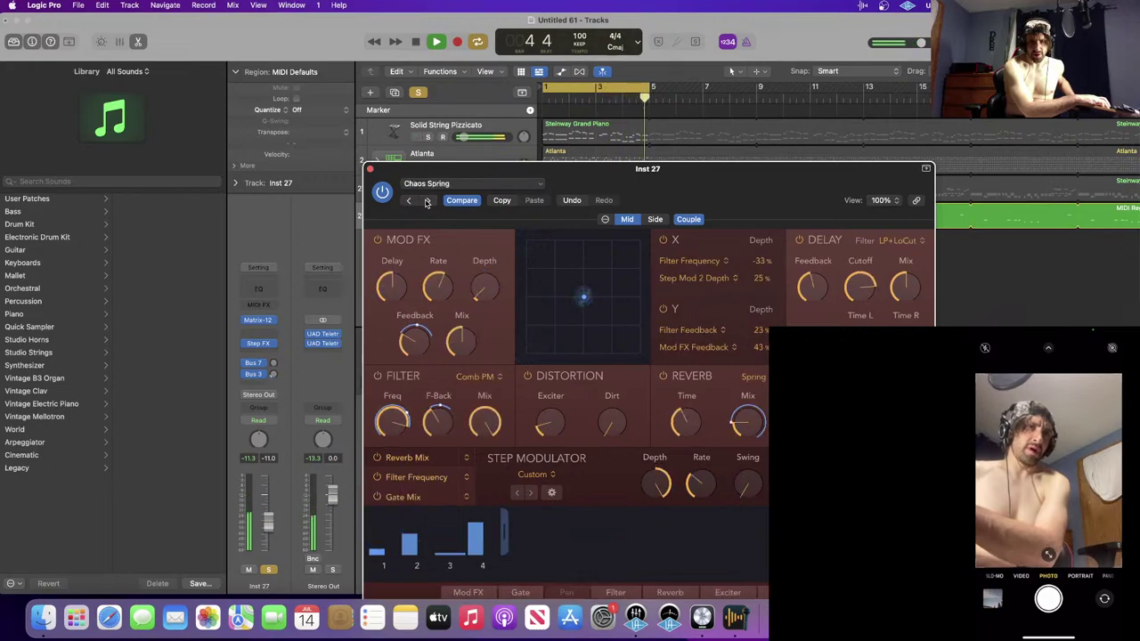
pyautogui.click(427, 200)
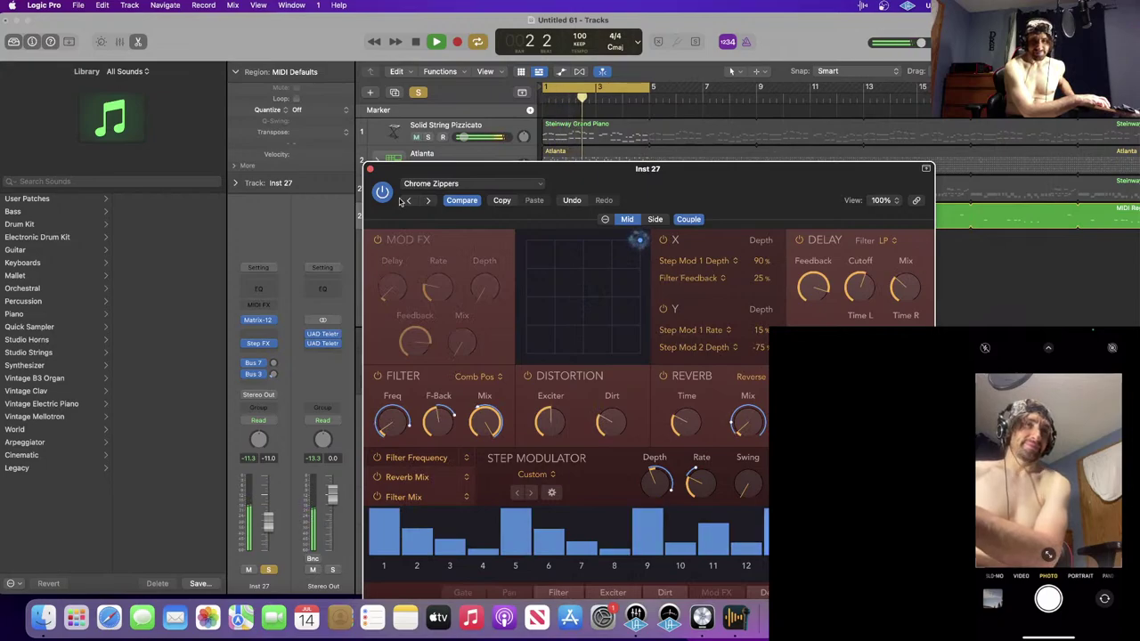
pyautogui.click(410, 200)
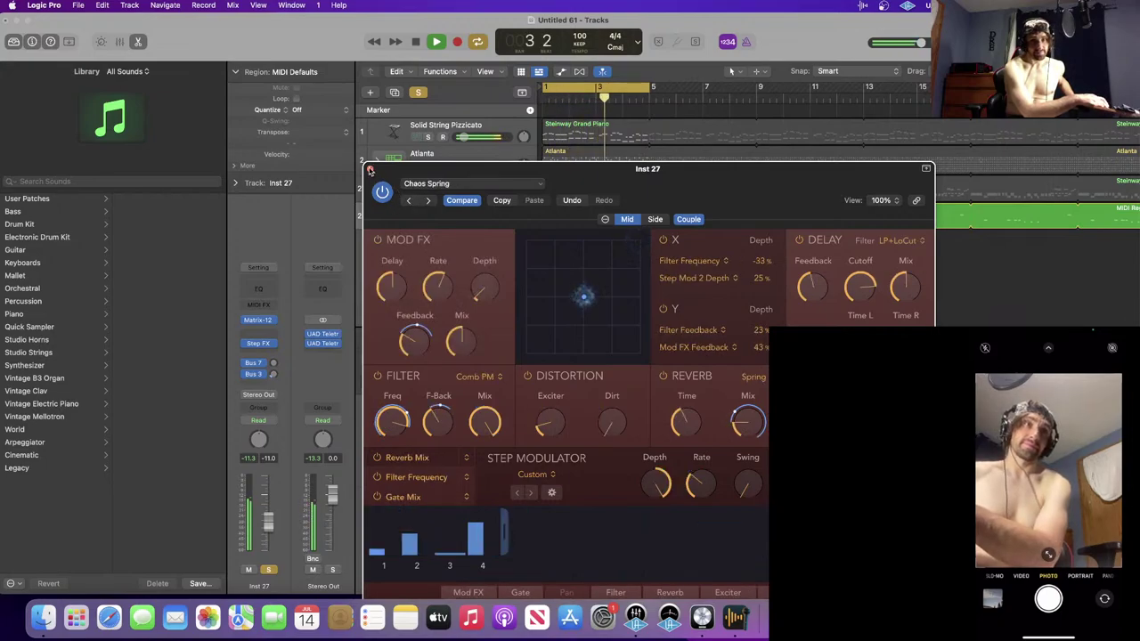
pyautogui.click(370, 170)
pyautogui.press('space')
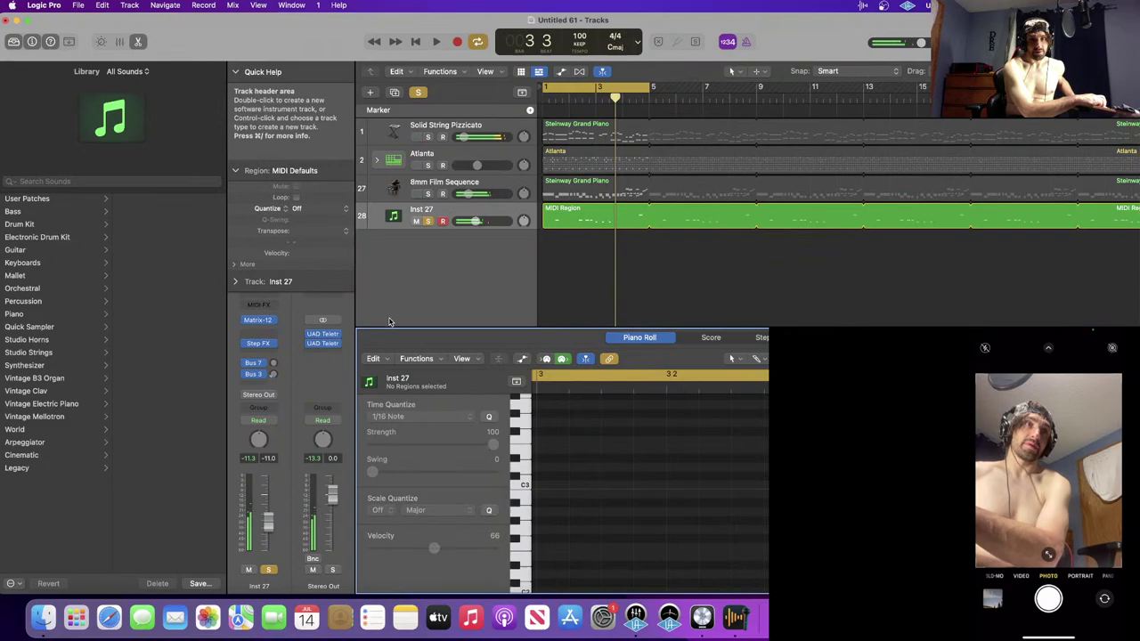
# - Add FabFilter's Volcano 3 in Dual Mono after Step FX on Inst 27
pyautogui.click(266, 353)
pyautogui.moveTo(345, 576)
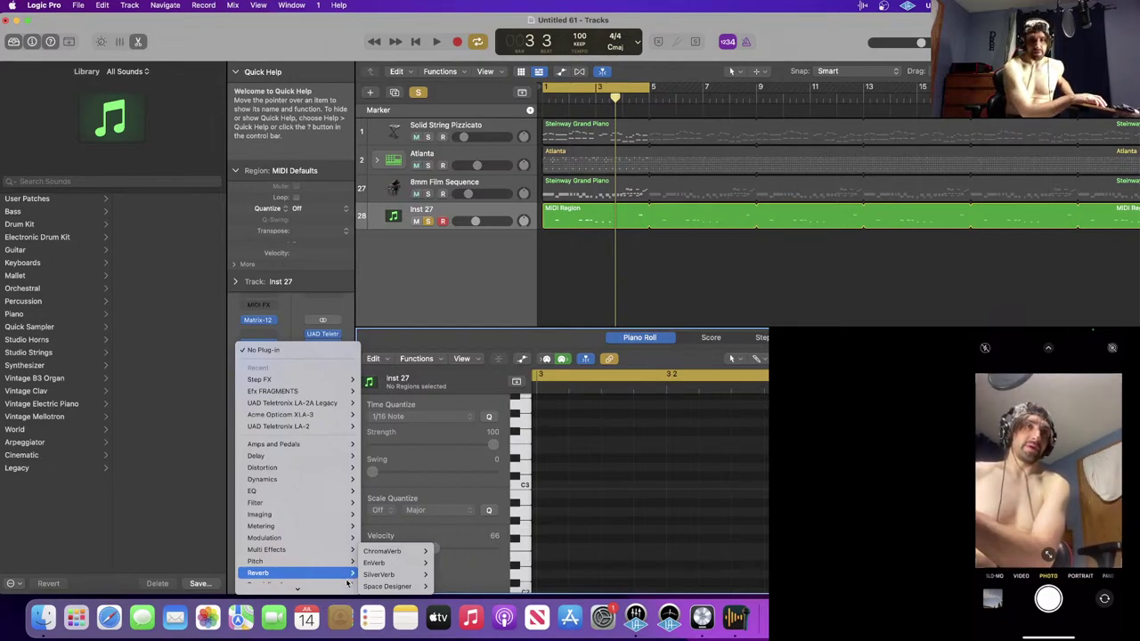
pyautogui.moveTo(450, 458)
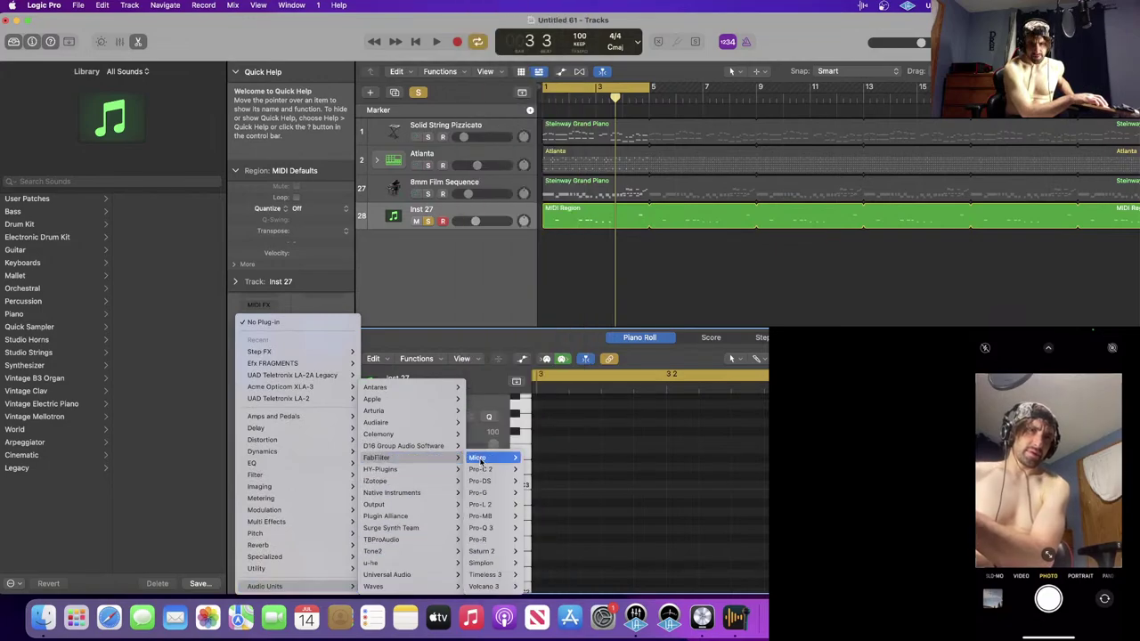
pyautogui.moveTo(503, 587)
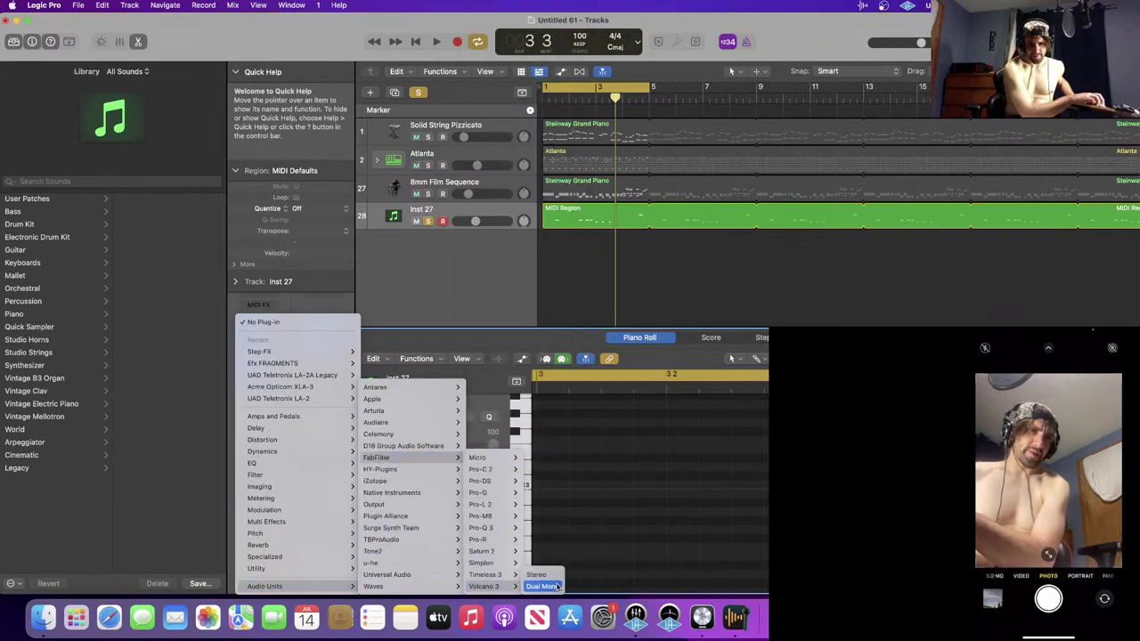
pyautogui.click(557, 587)
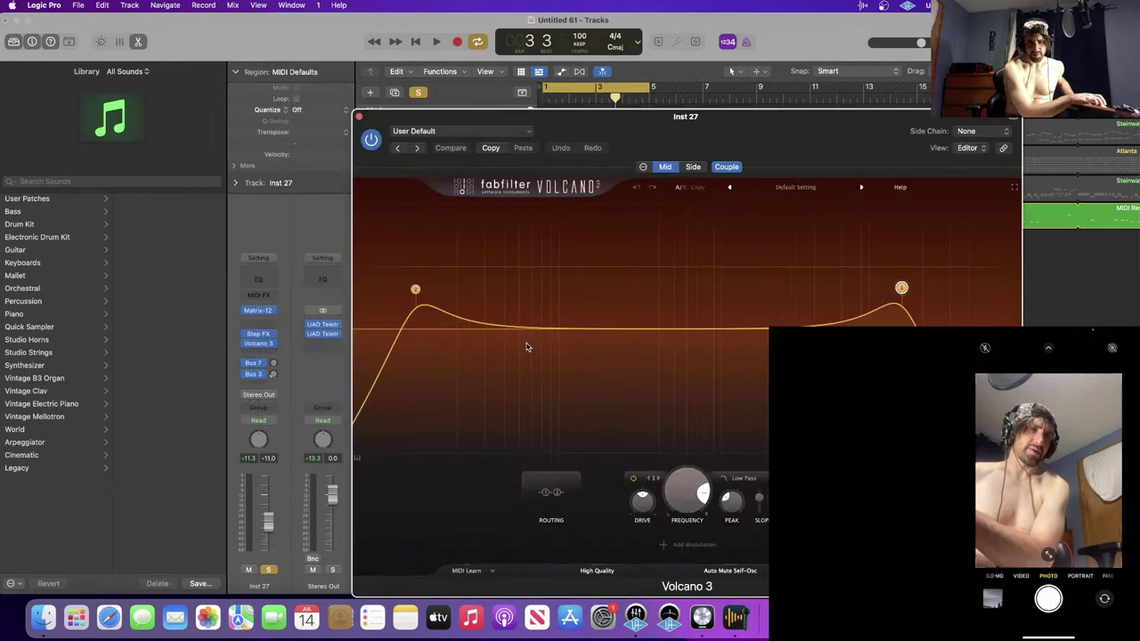
# - Audition the Volcano 3 preset Band-pass Filter 2 bM during playback and load Band-pass Filter 3 bM
pyautogui.click(860, 188)
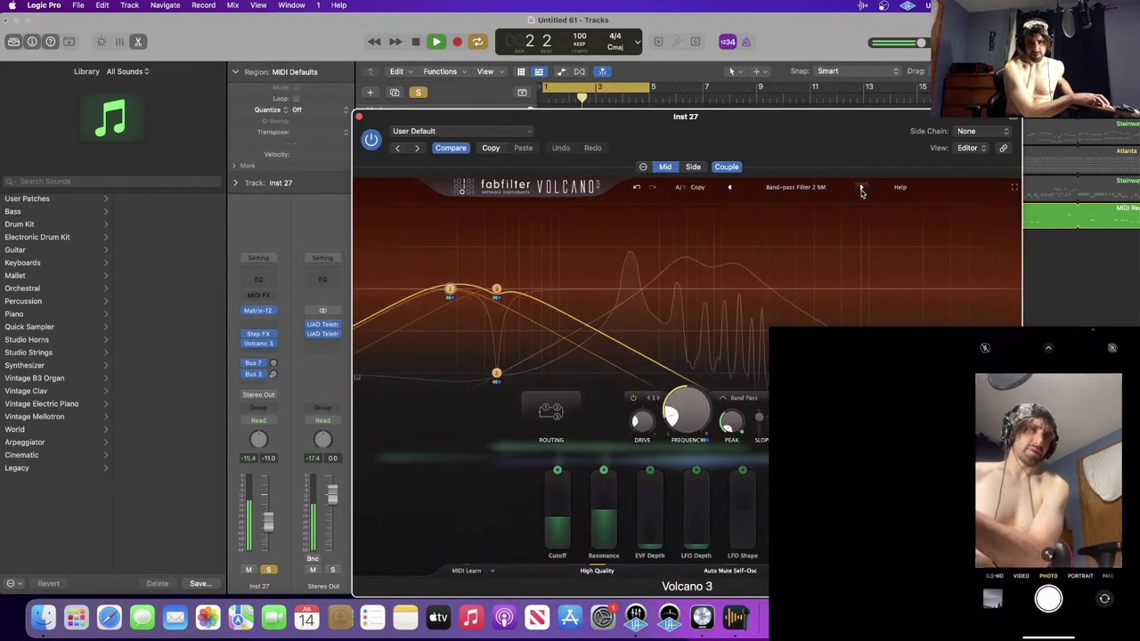
pyautogui.click(861, 188)
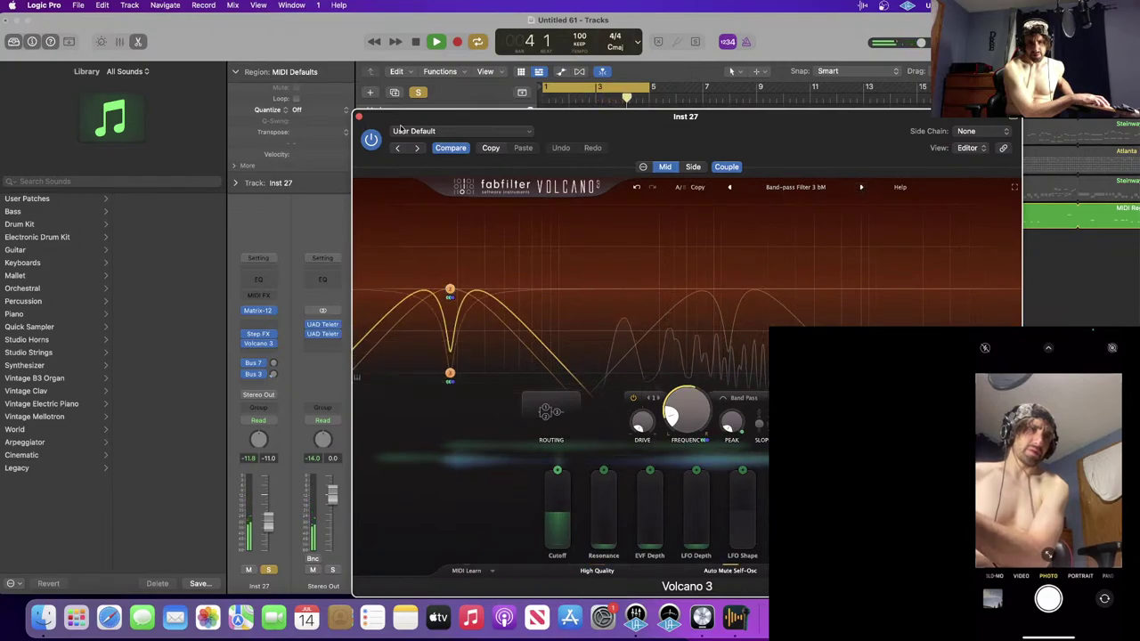
pyautogui.click(359, 118)
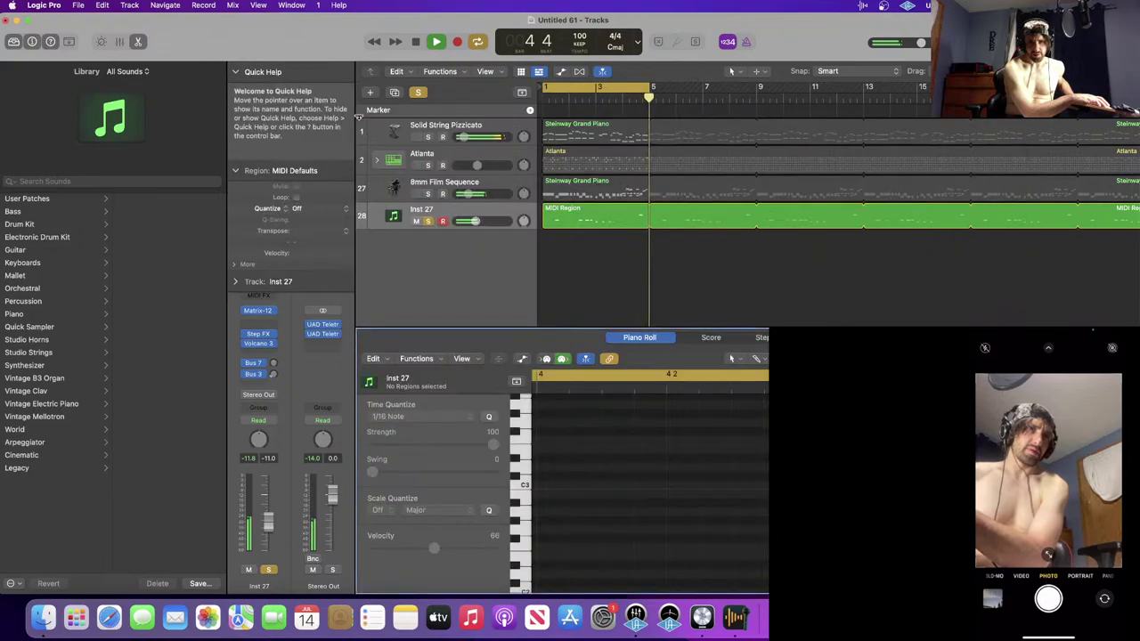
# - Reopen Volcano 3 on Inst 27 and raise its LFO Depth to just under half
pyautogui.click(259, 344)
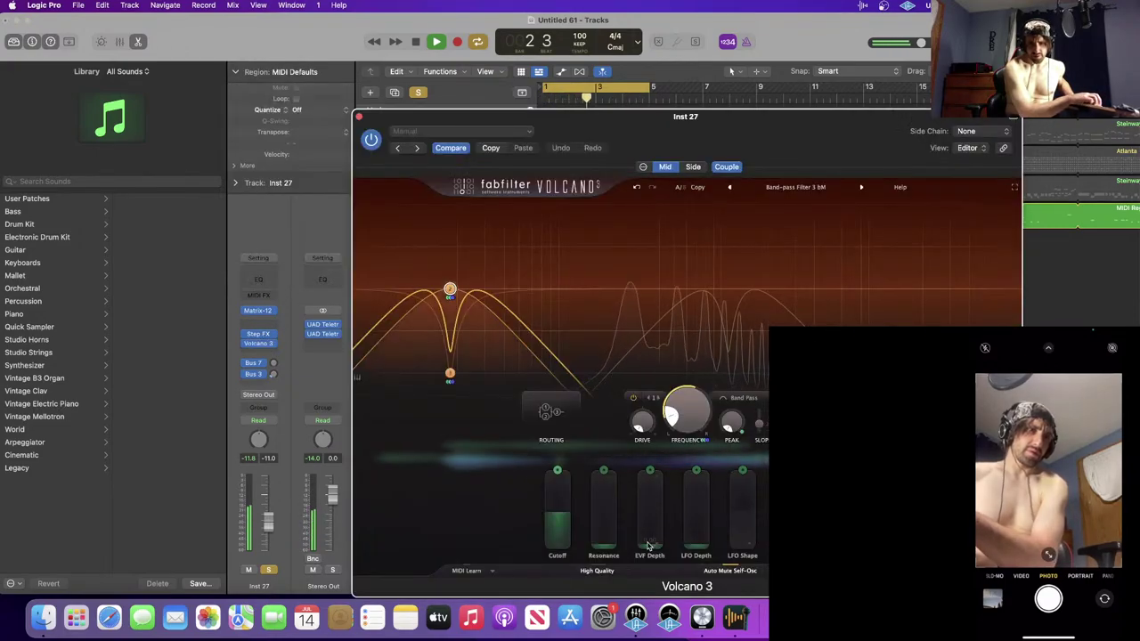
pyautogui.click(703, 544)
pyautogui.click(673, 540)
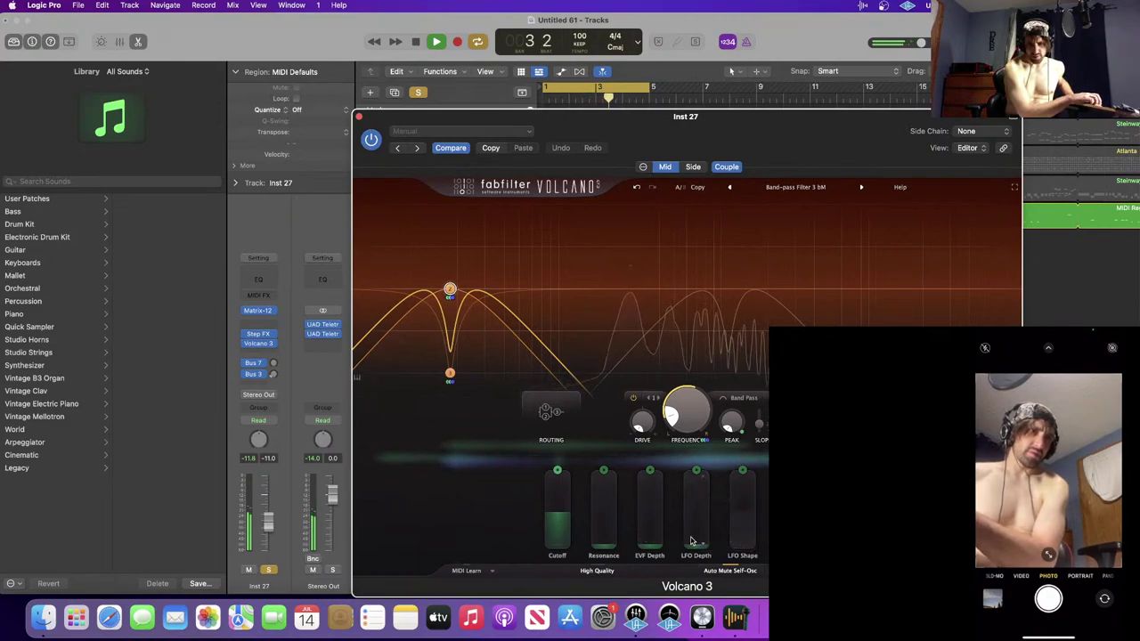
pyautogui.moveTo(697, 543); pyautogui.dragTo(700, 508)
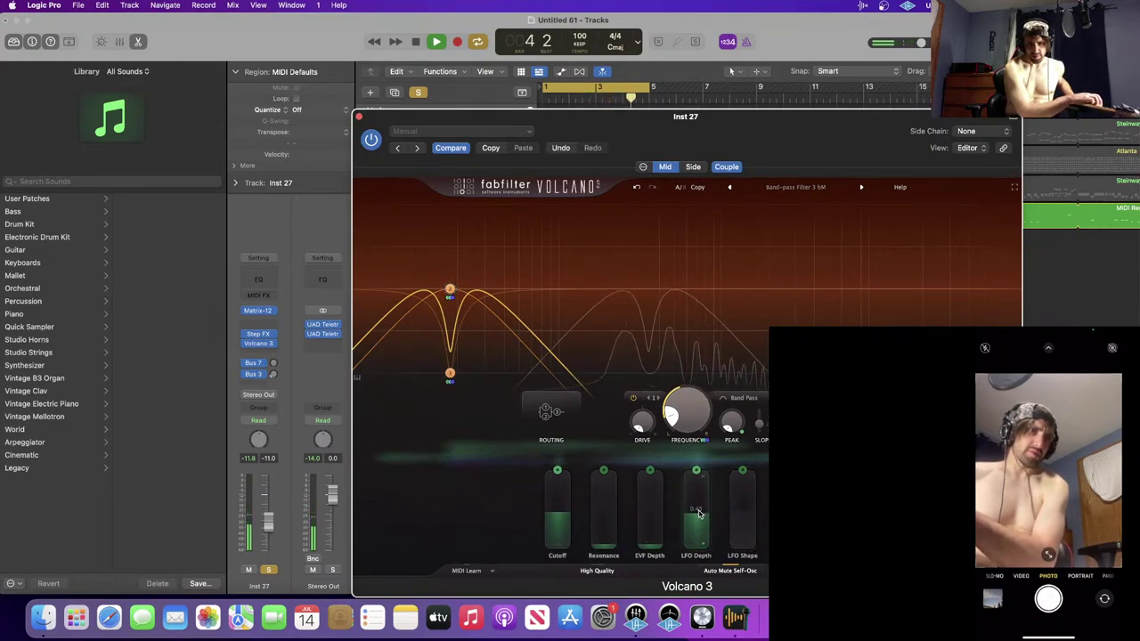
pyautogui.click(358, 117)
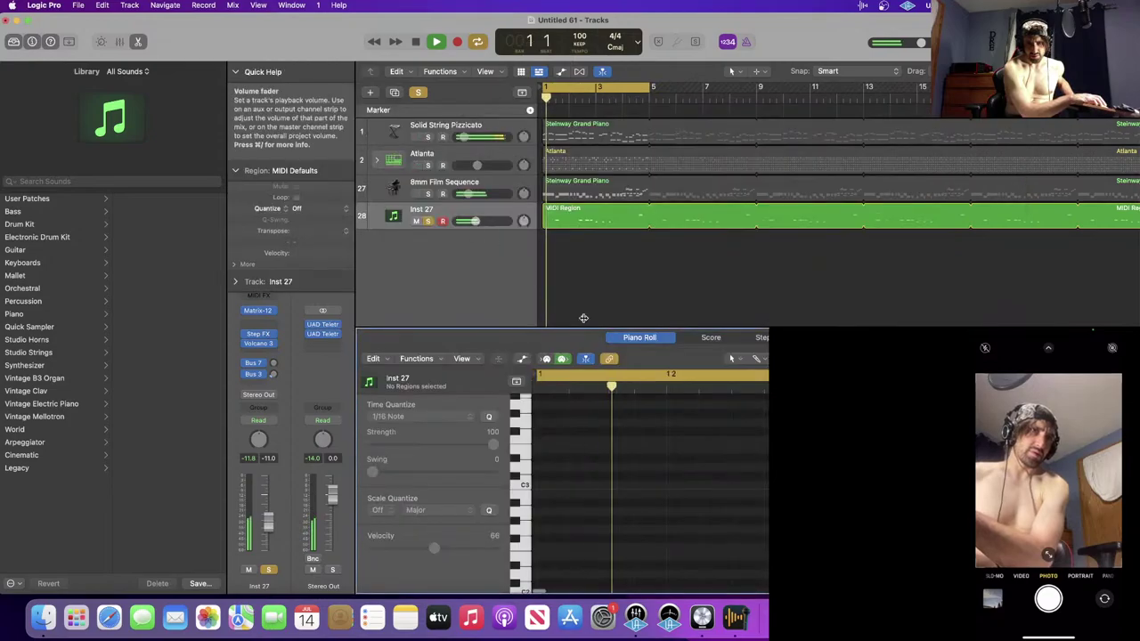
# - Clear the solo to hear Inst 27 in the full mix, and solo it again
pyautogui.click(420, 93)
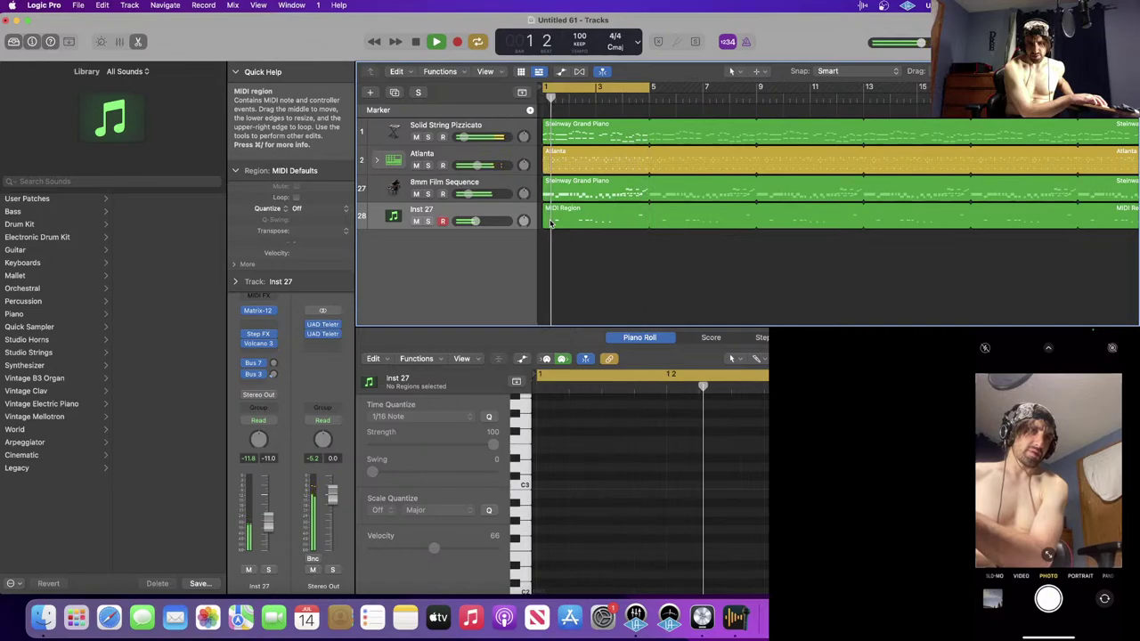
pyautogui.click(427, 222)
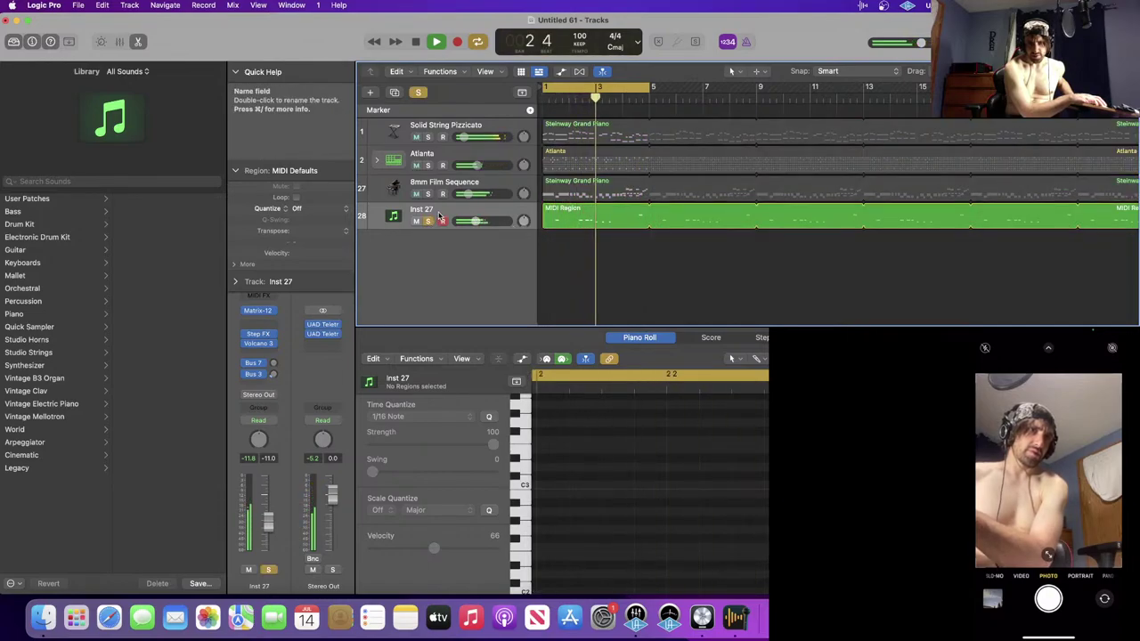
# - Open the Matrix-12 on Inst 27, audition the preset Harmonic Storm and uncover the tracks behind the plug-in window
pyautogui.click(410, 227)
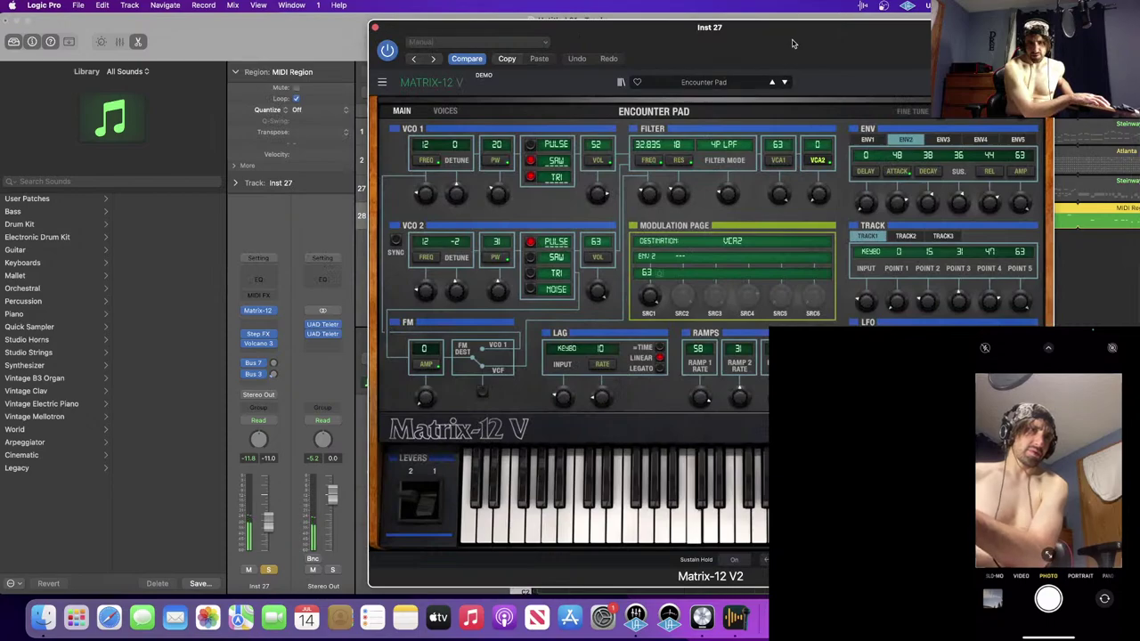
pyautogui.click(785, 83)
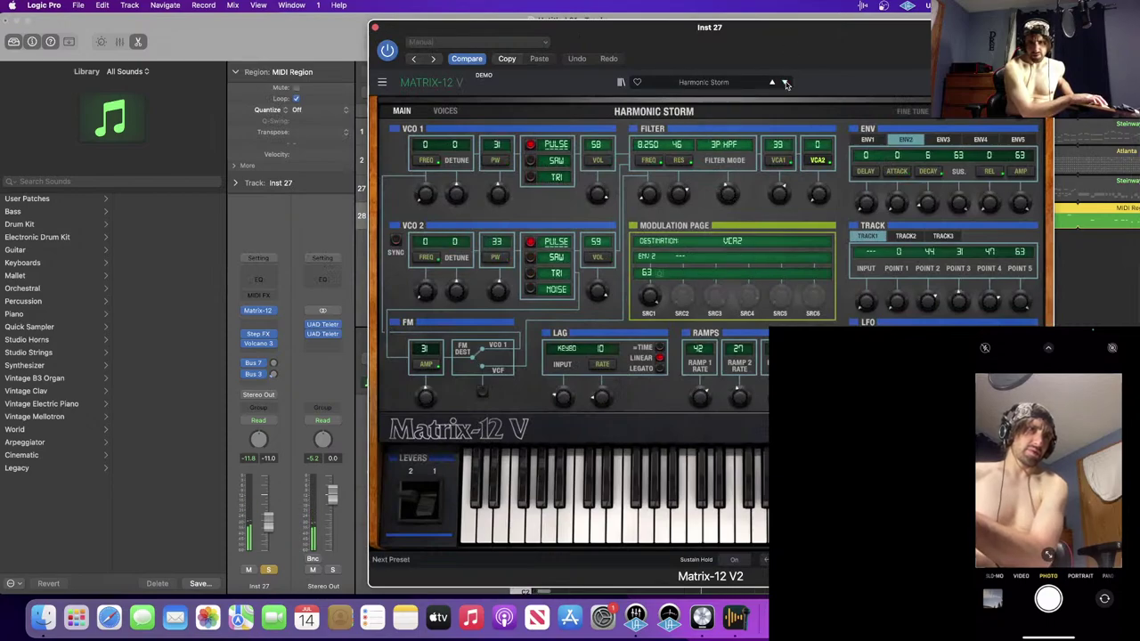
pyautogui.moveTo(699, 28); pyautogui.dragTo(639, 224)
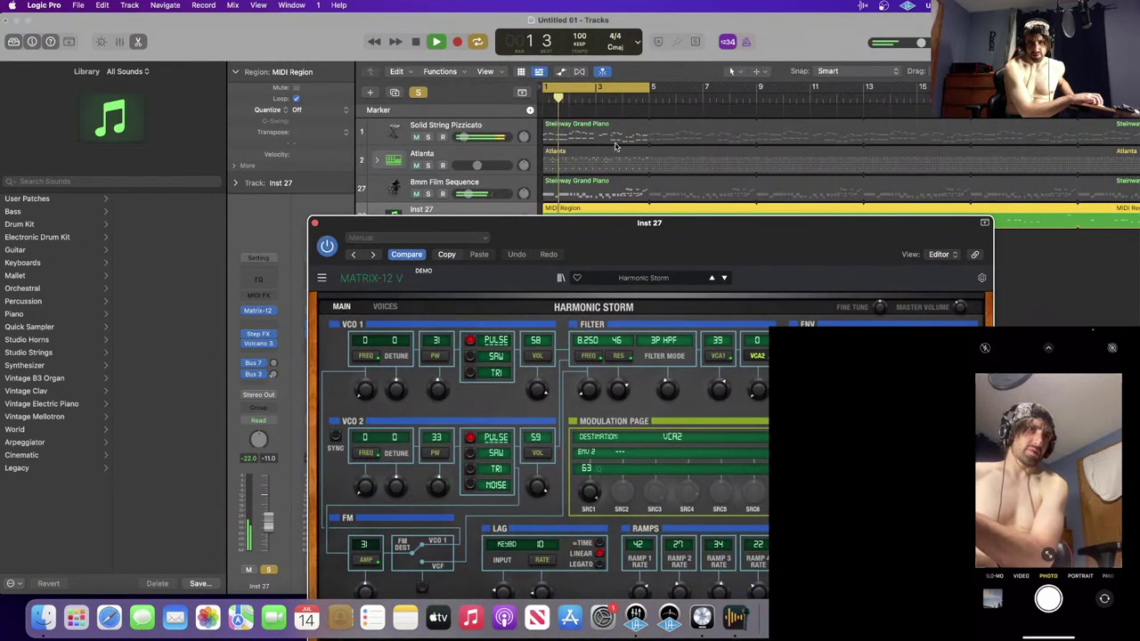
pyautogui.moveTo(590, 93); pyautogui.dragTo(655, 96)
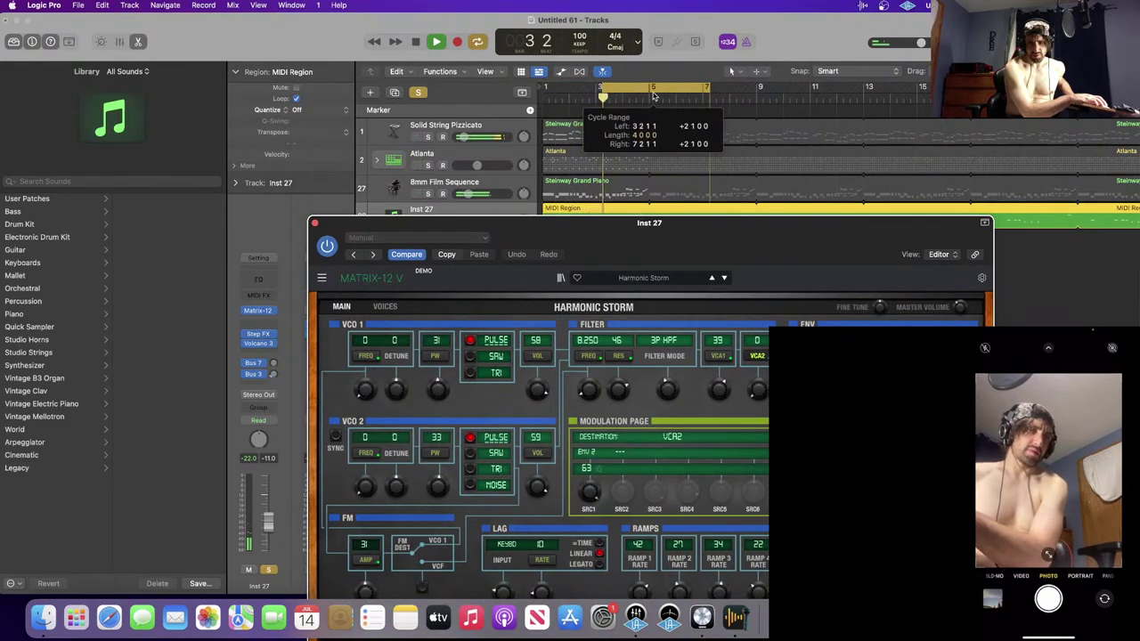
pyautogui.moveTo(655, 96); pyautogui.dragTo(594, 97)
pyautogui.hotkey('shift', '/')
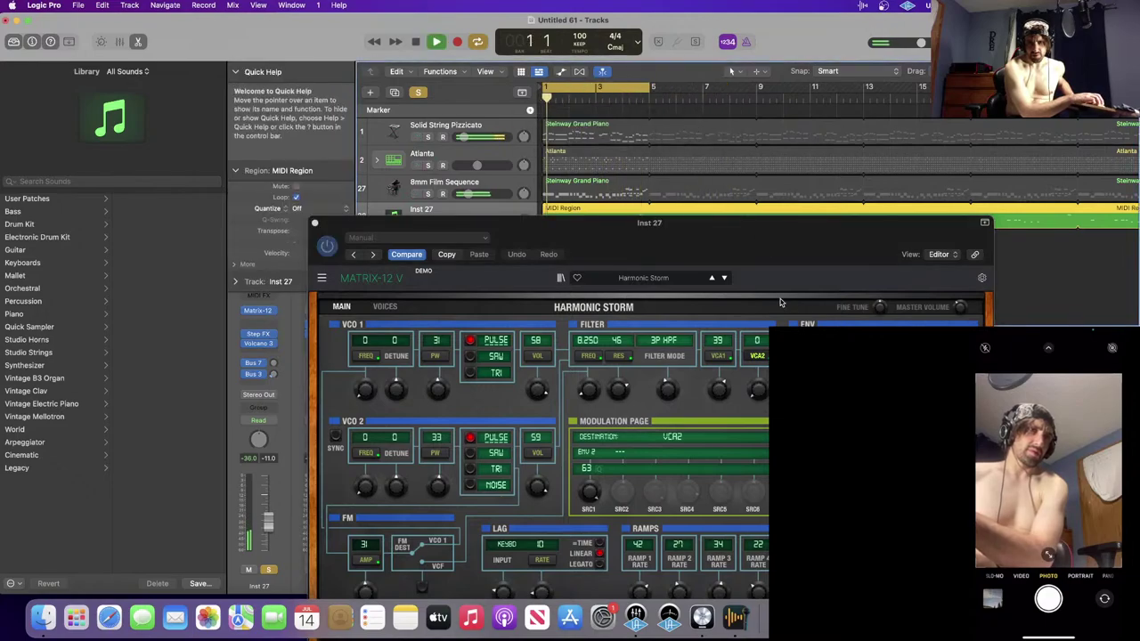
# - Advance through the Matrix-12 presets to Soda Beach, close the synth and stop playback
pyautogui.click(725, 279)
pyautogui.click(724, 279)
pyautogui.click(724, 280)
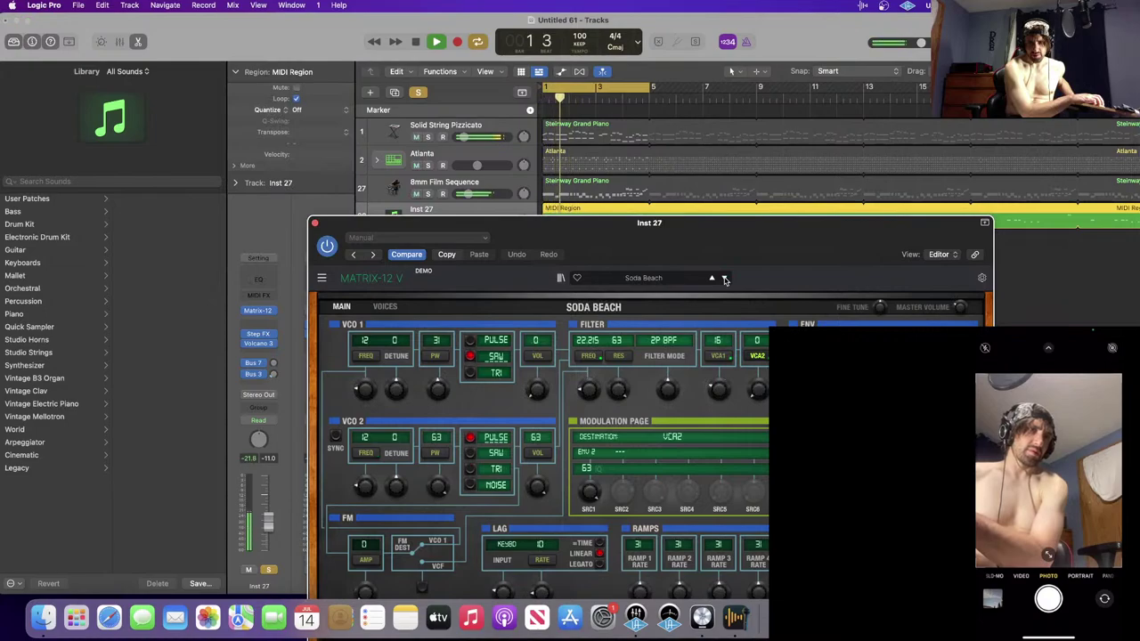
pyautogui.click(314, 224)
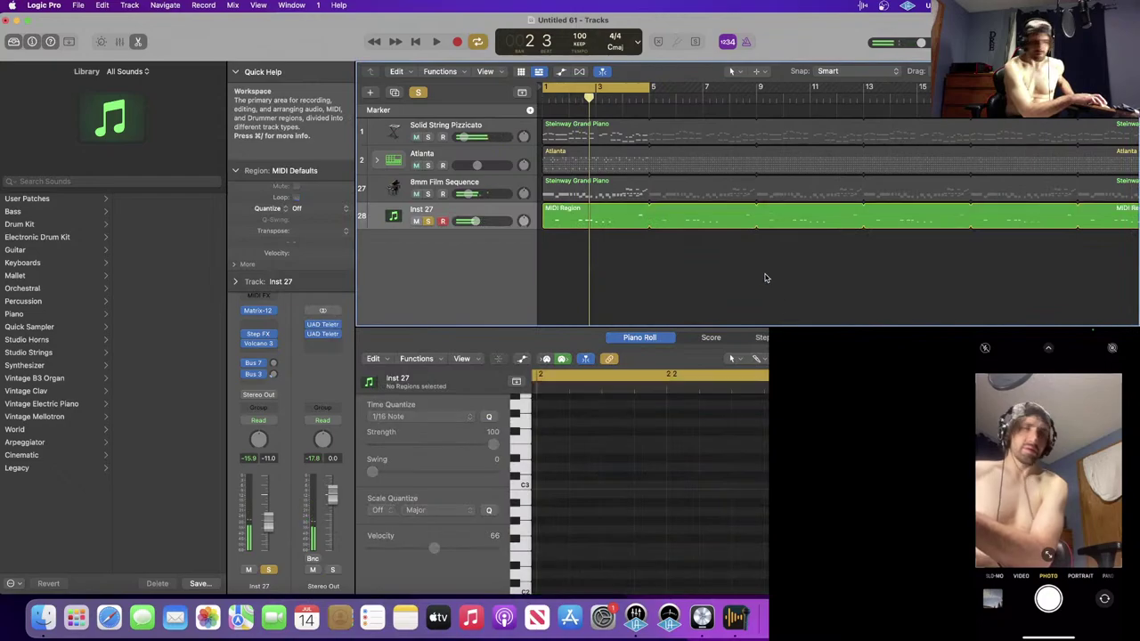
# - Turn off looping for the MIDI region on Inst 27
pyautogui.click(592, 227)
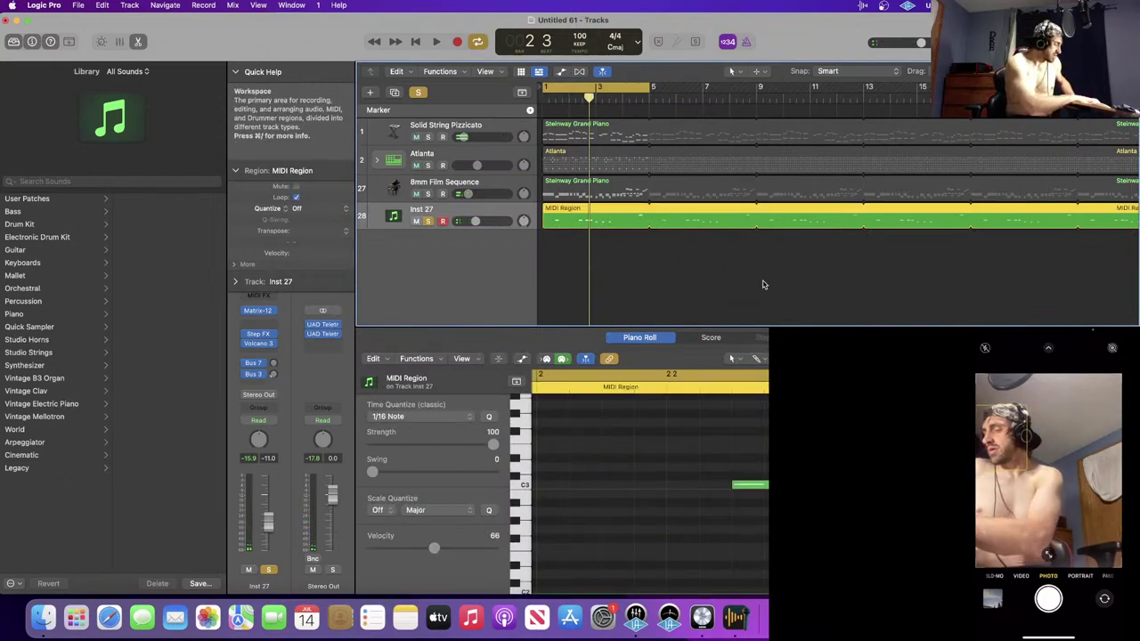
pyautogui.press('l')
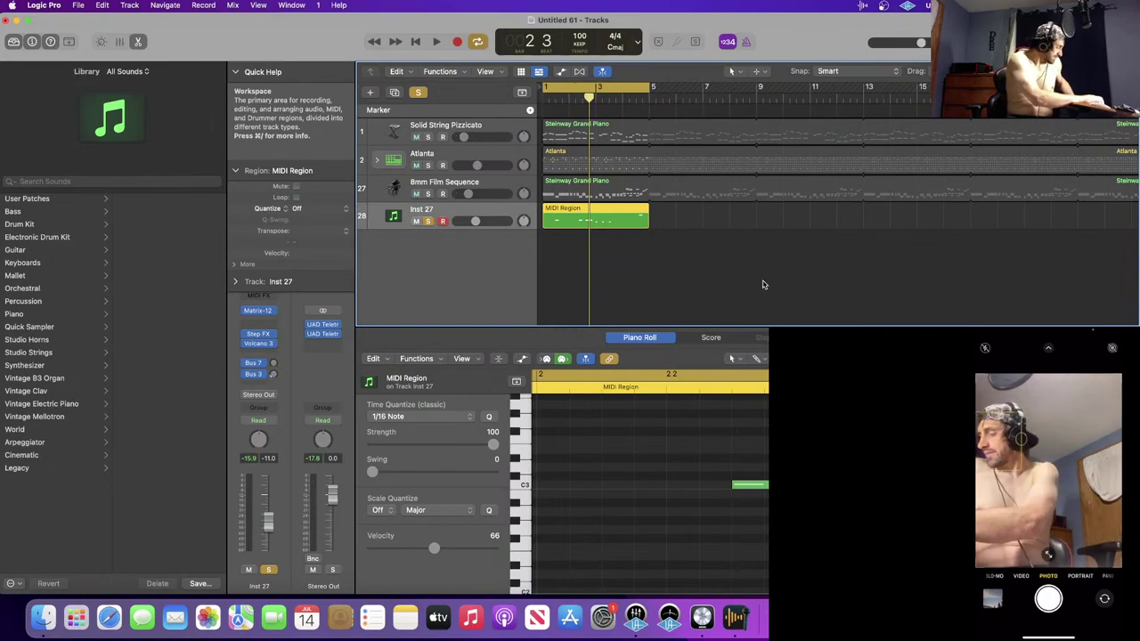
# - Bounce Inst 27's MIDI region in place to a new audio track and undo the bounce
pyautogui.hotkey('ctrl', 'b')
pyautogui.press('Return')
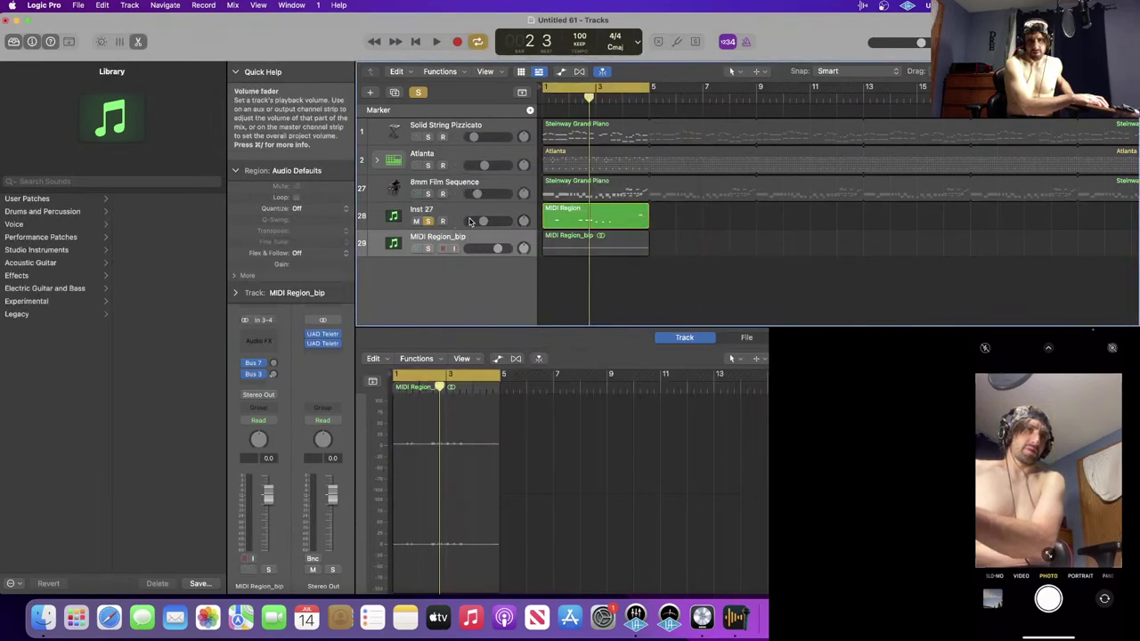
pyautogui.press('super+z')
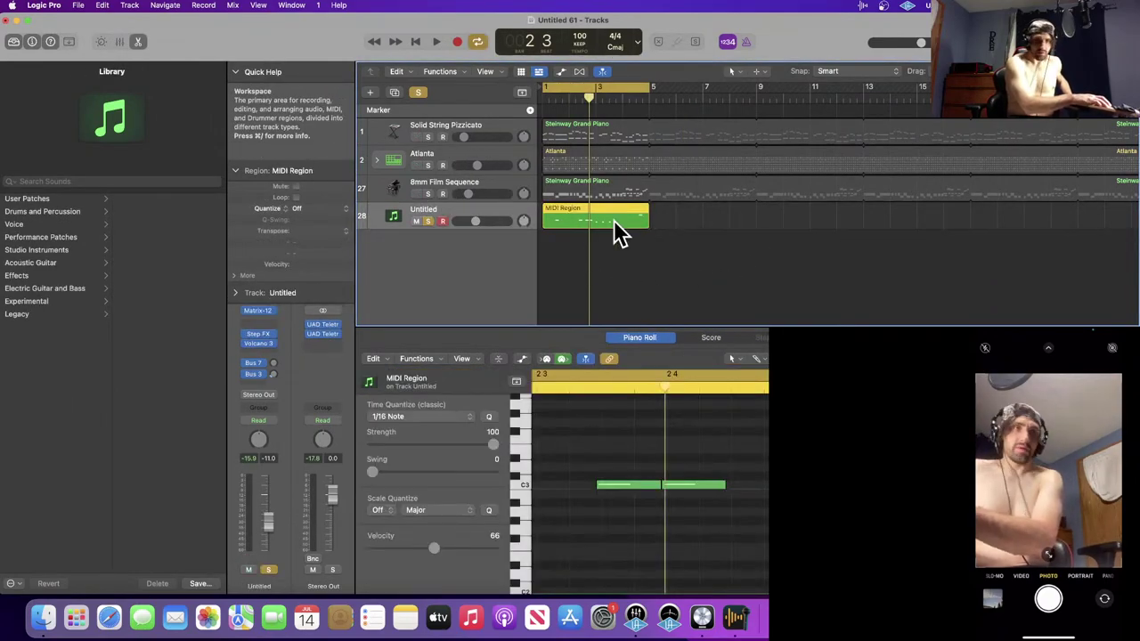
# - Raise the volume of the soloed Matrix-12 track to 0.0 dB
pyautogui.moveTo(479, 225); pyautogui.dragTo(494, 241)
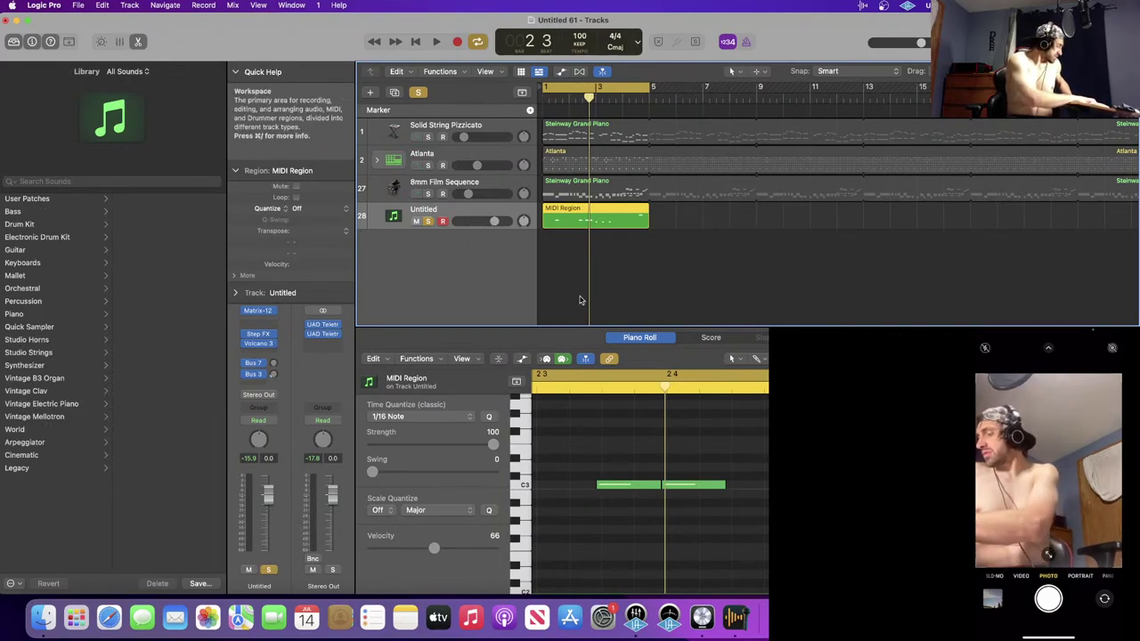
# - Bounce the MIDI region on the Untitled Matrix-12 track in place to a new audio track
pyautogui.hotkey('ctrl', 'b')
pyautogui.press('Return')
pyautogui.hotkey('ctrl', 'b')
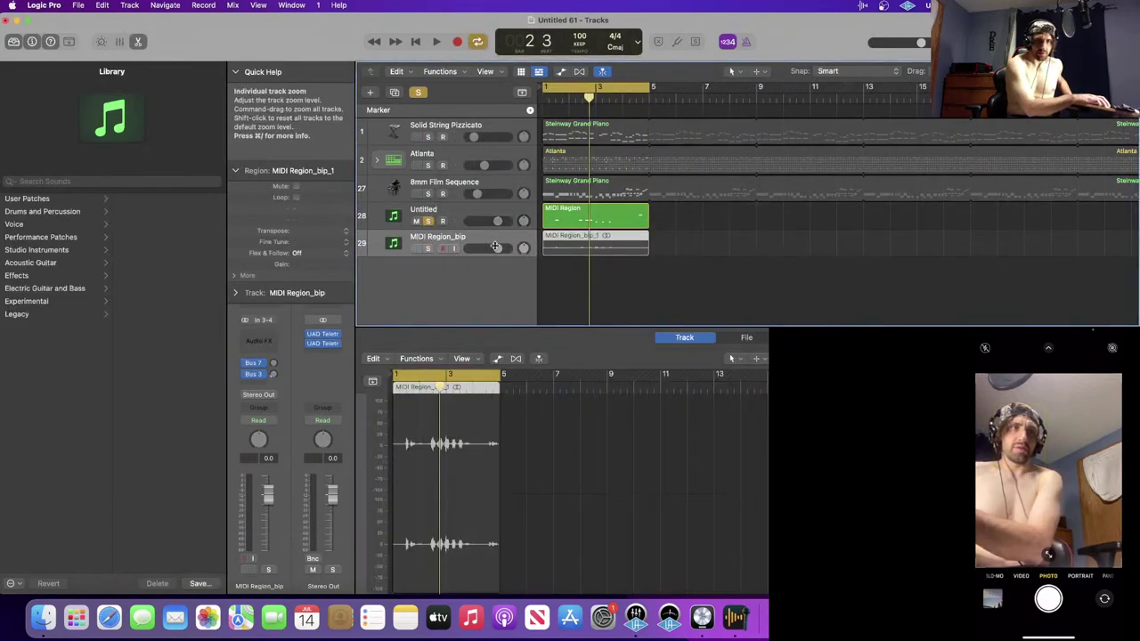
# - Unsolo and mute the original Untitled track, and lower the bounced track's volume to -5.0 dB during playback
pyautogui.click(428, 220)
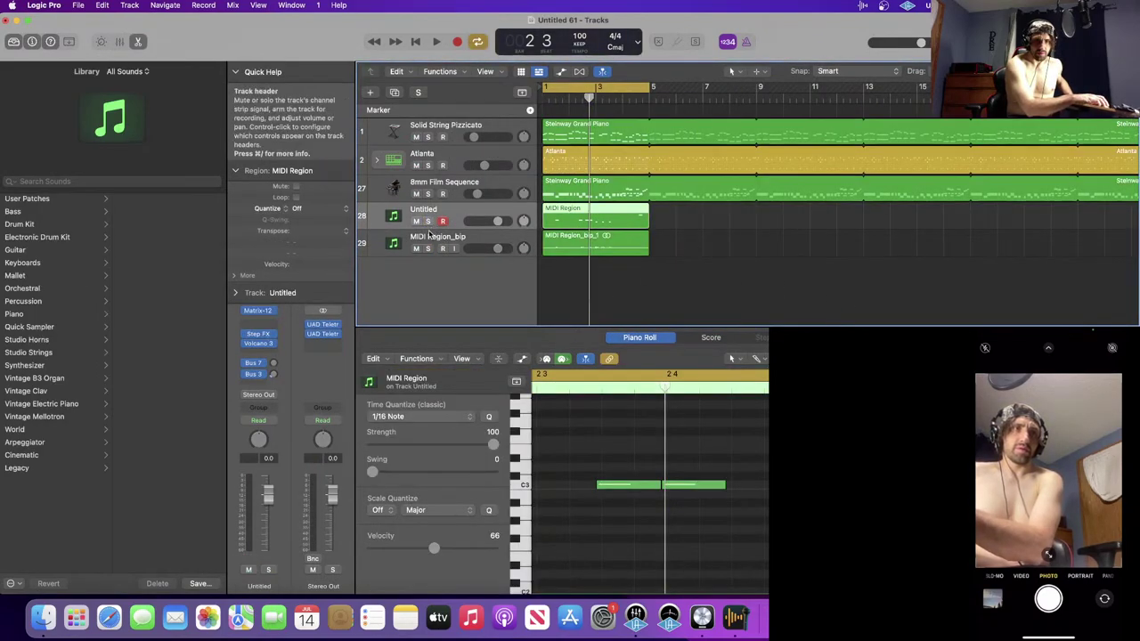
pyautogui.click(415, 221)
pyautogui.press('space')
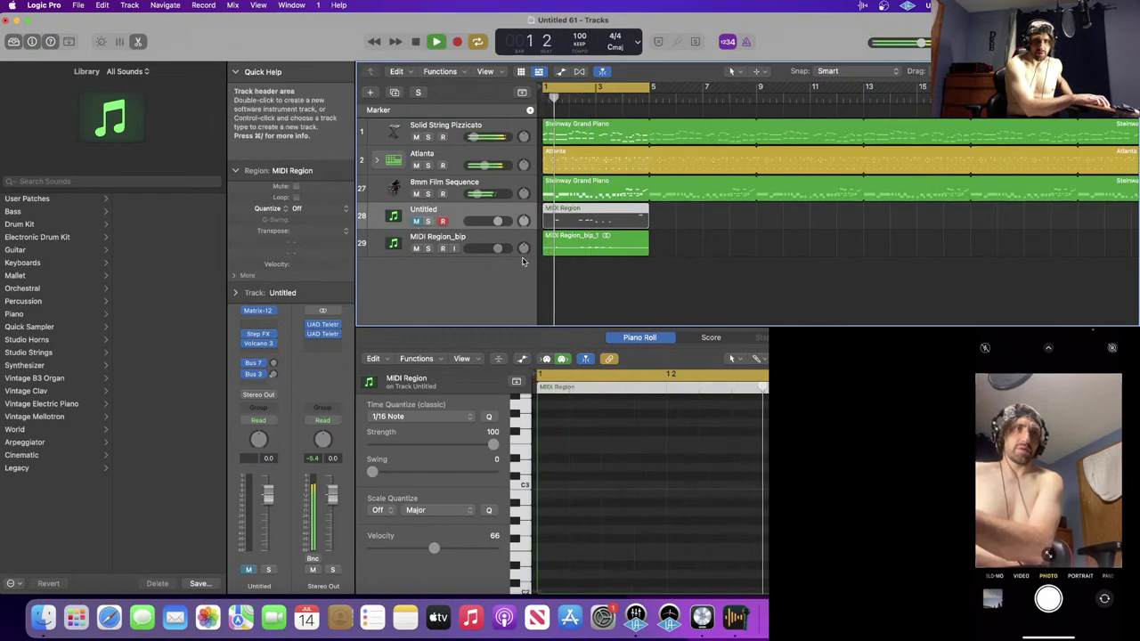
pyautogui.click(593, 265)
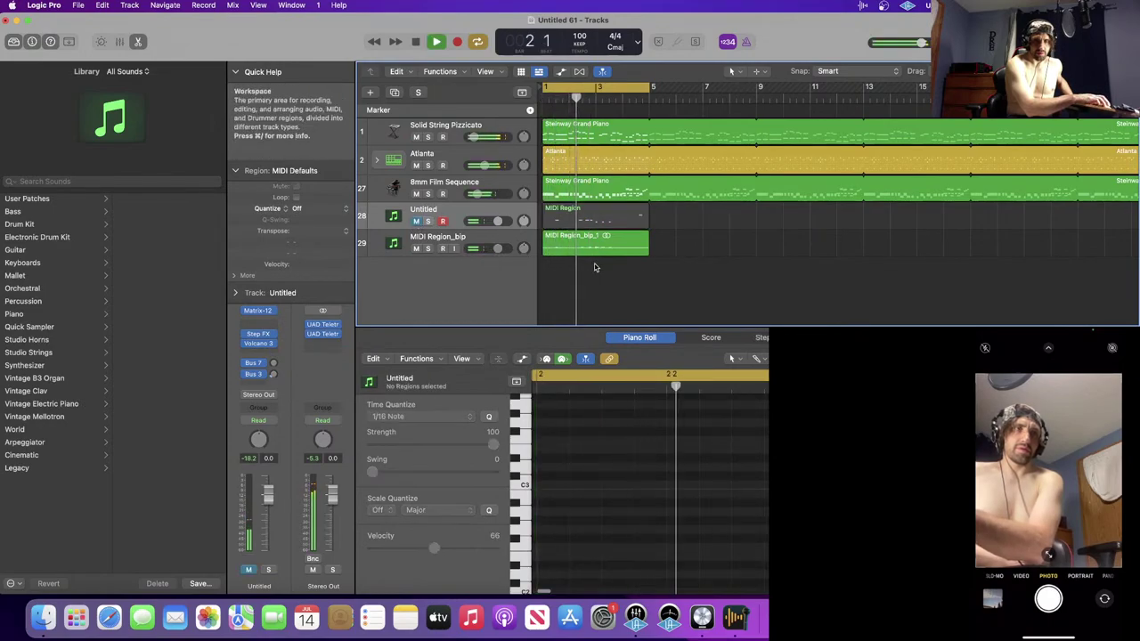
pyautogui.moveTo(495, 248); pyautogui.dragTo(487, 248)
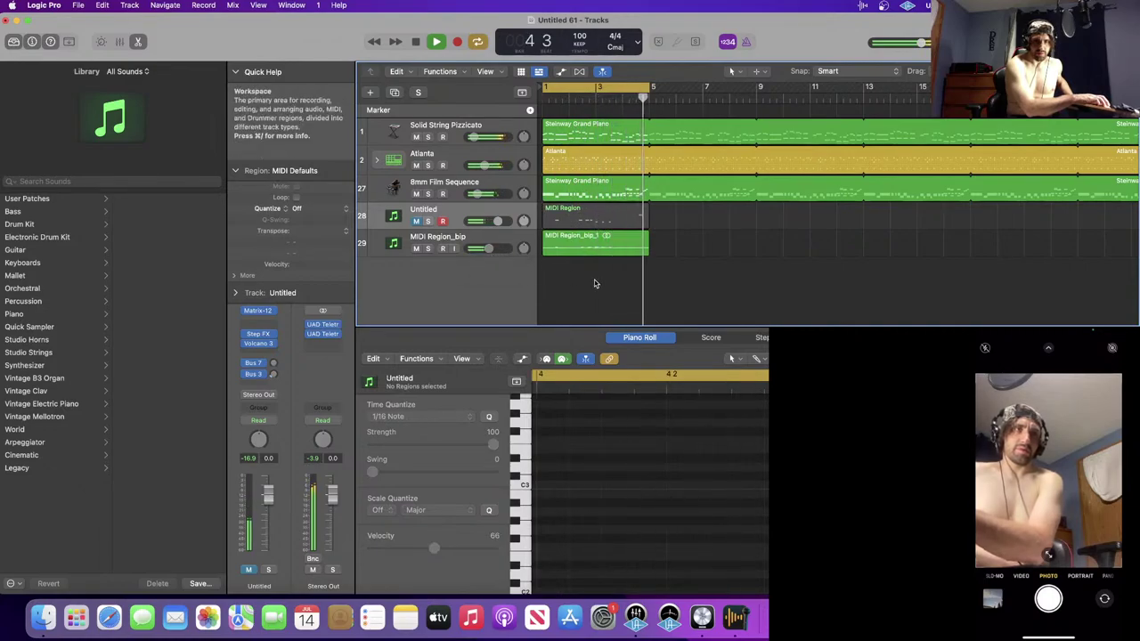
# - Solo the Solid String Pizzicato track and restart playback of the loop
pyautogui.click(454, 132)
pyautogui.press('space')
pyautogui.press('s')
pyautogui.press('space')
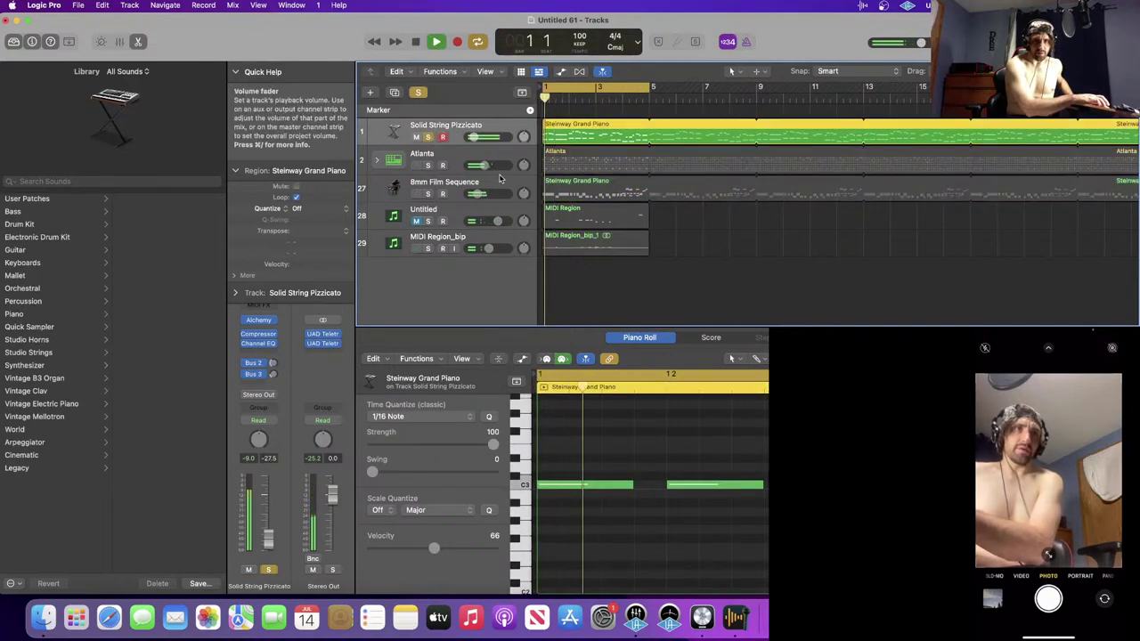
# - Insert Arturia's Filter SEM in dual mono on the Solid String Pizzicato track, close the plug-in and unsolo the track
pyautogui.click(256, 353)
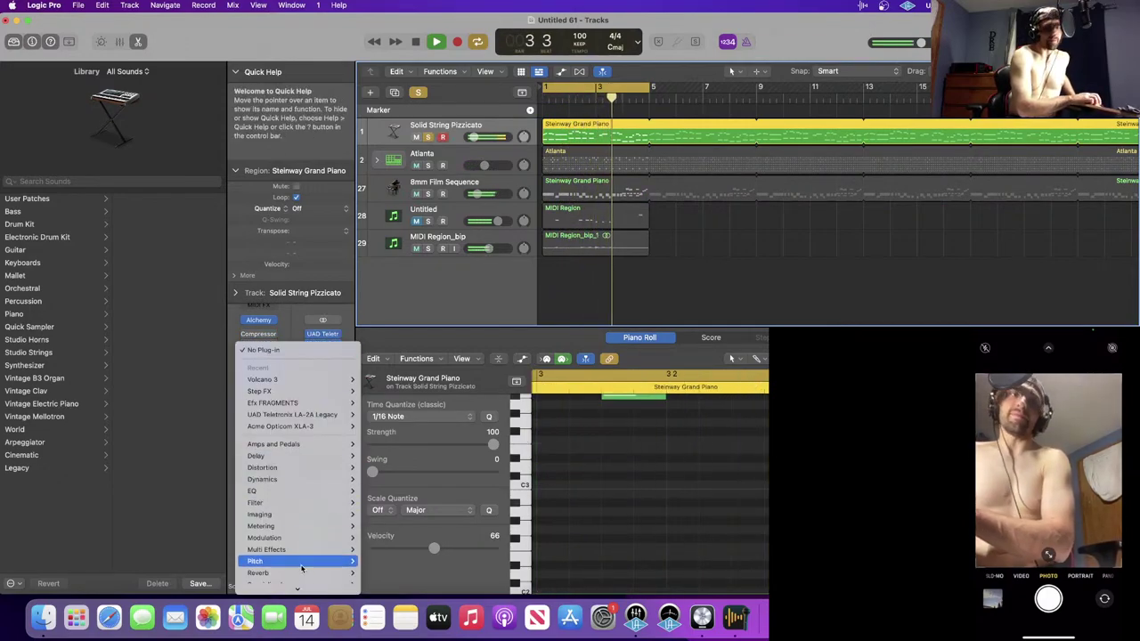
pyautogui.moveTo(265, 585)
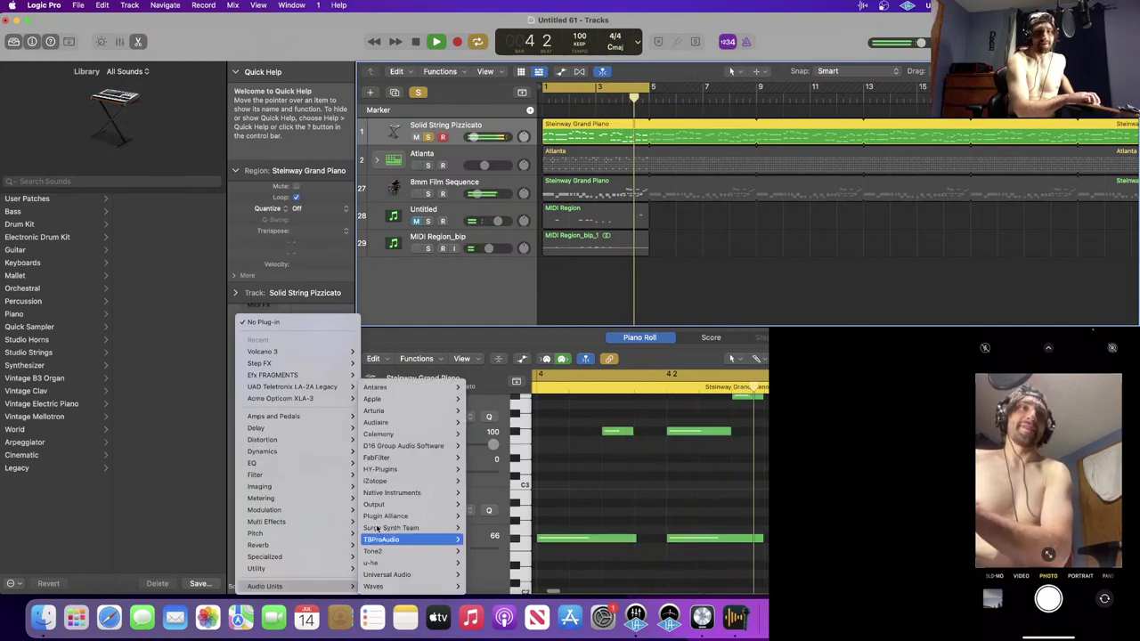
pyautogui.moveTo(405, 445)
pyautogui.moveTo(504, 469)
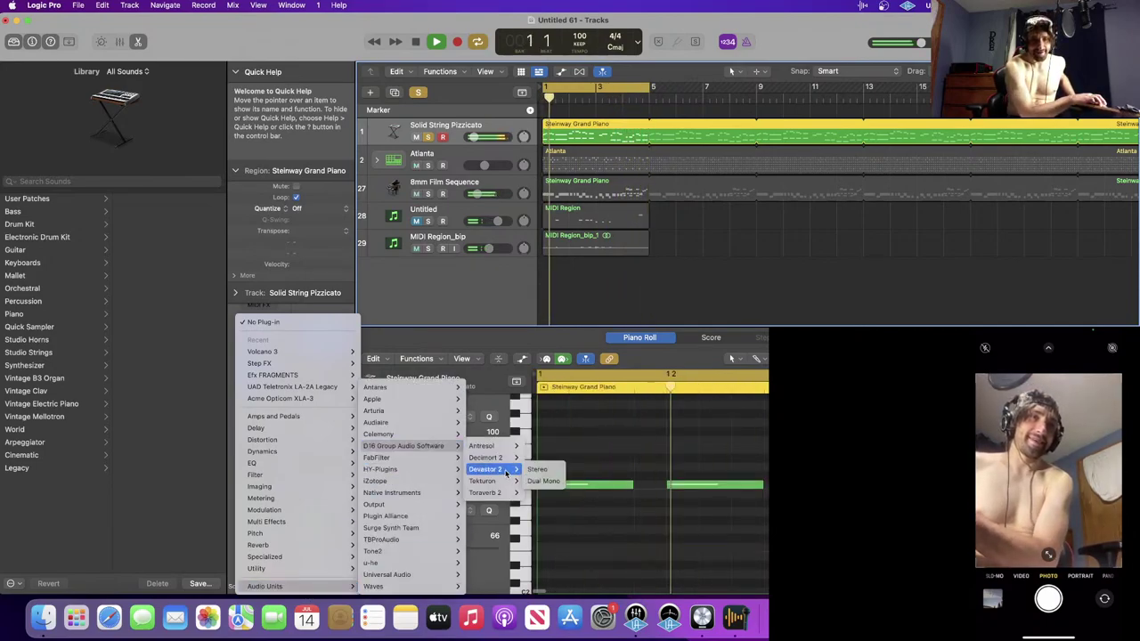
pyautogui.moveTo(484, 495)
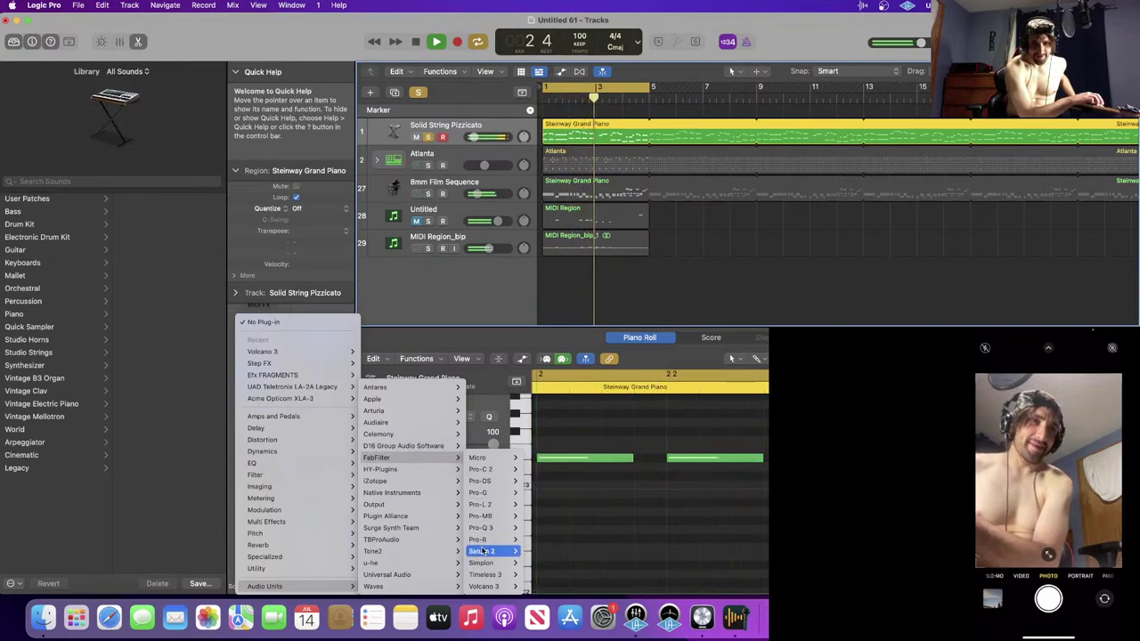
pyautogui.moveTo(482, 551)
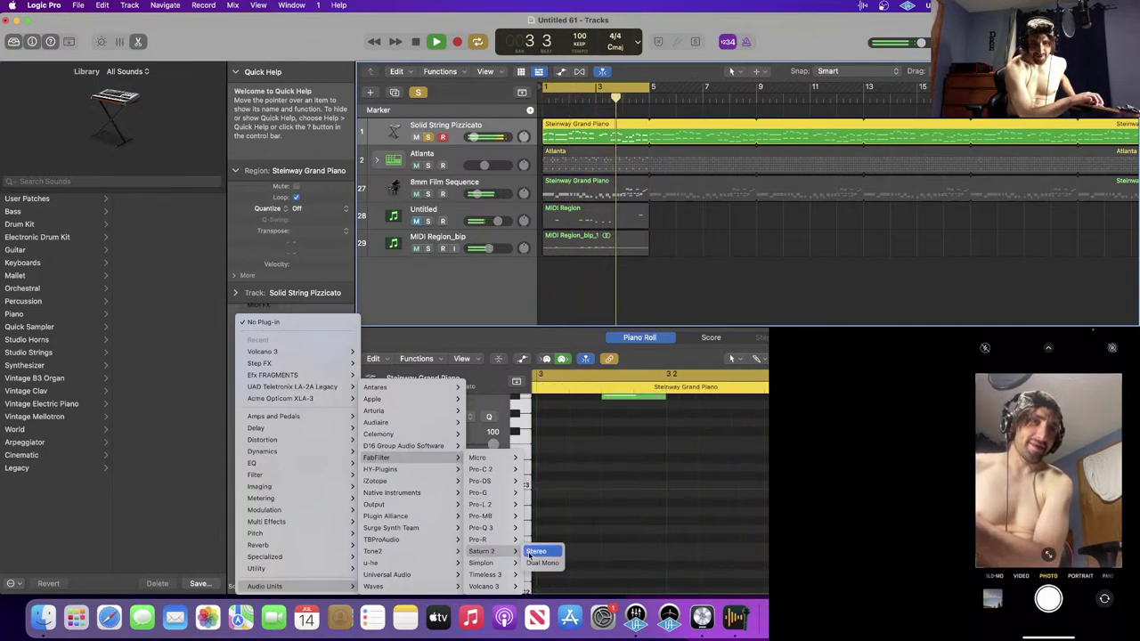
pyautogui.moveTo(395, 471)
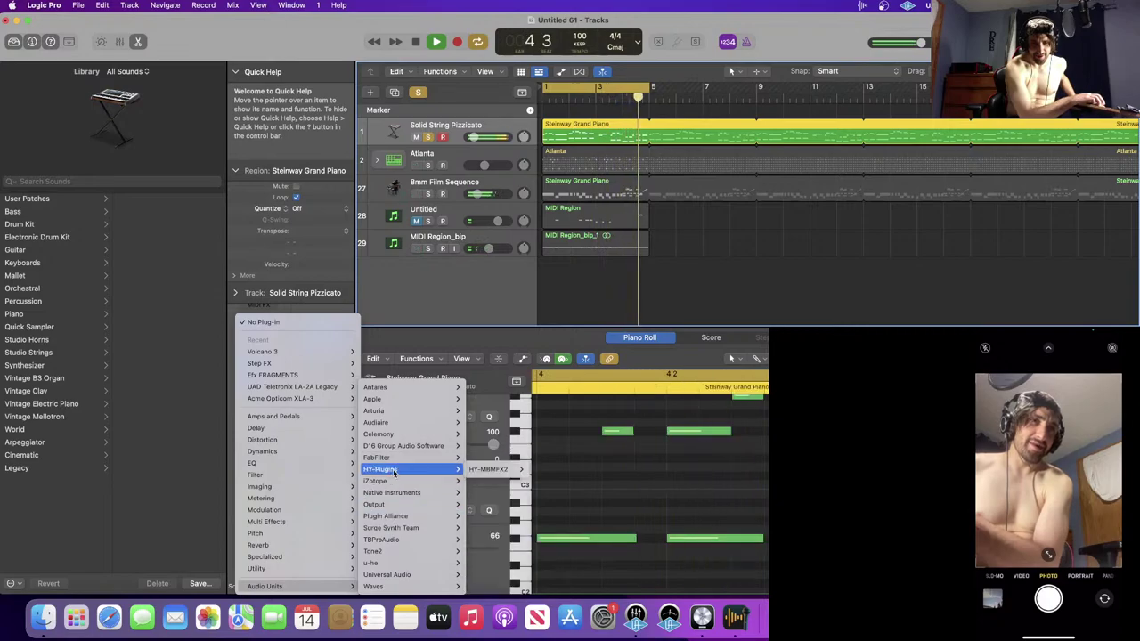
pyautogui.moveTo(374, 411)
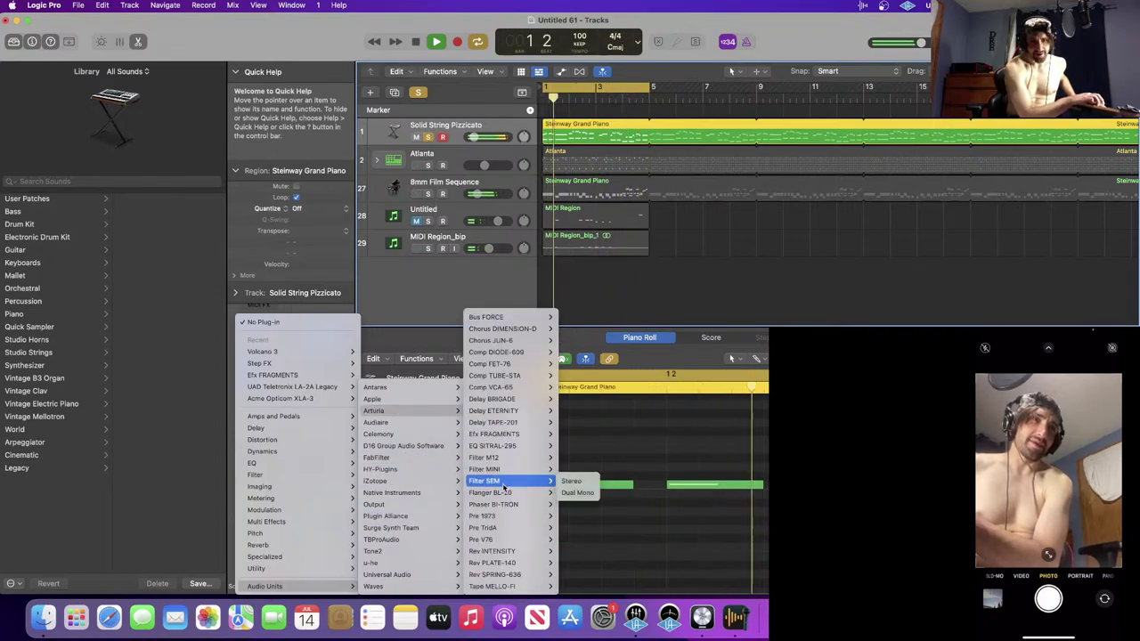
pyautogui.click(578, 493)
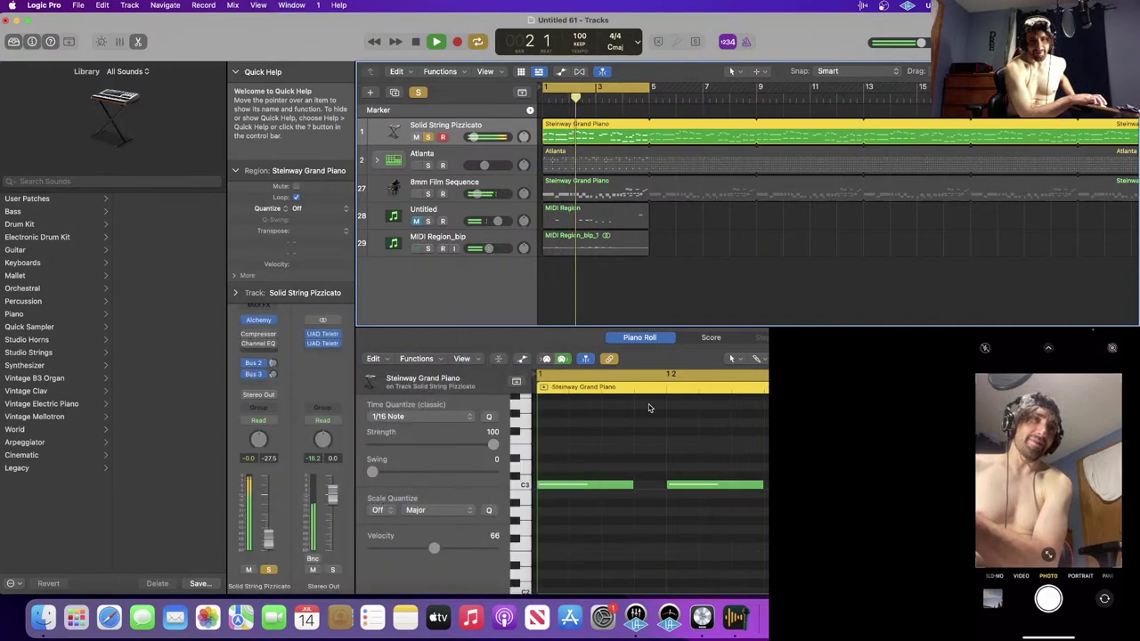
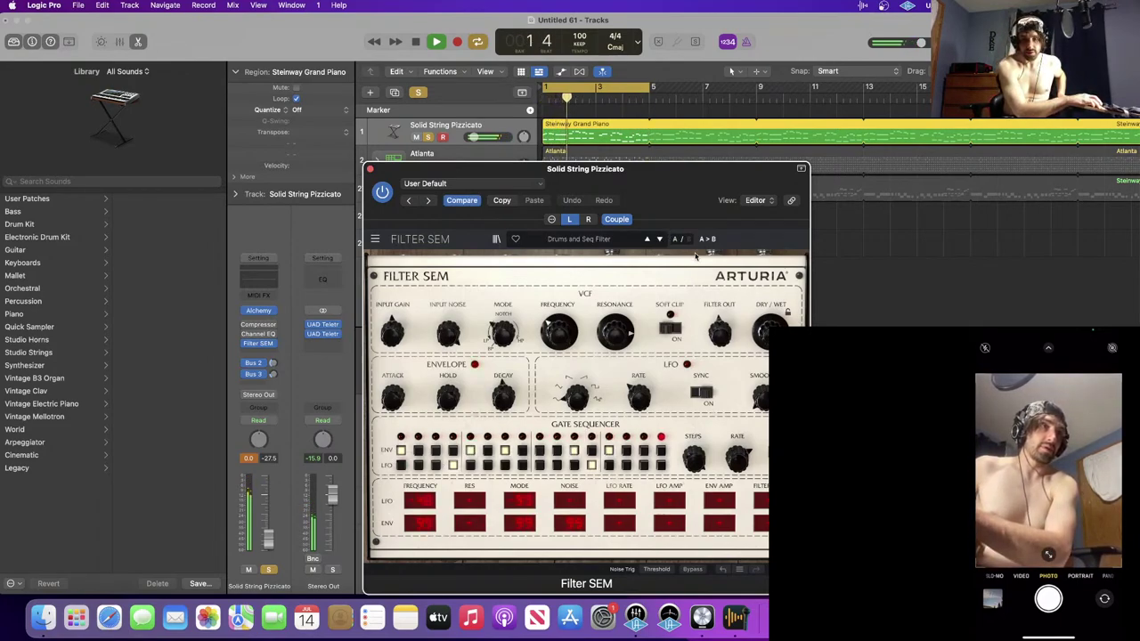
pyautogui.click(370, 169)
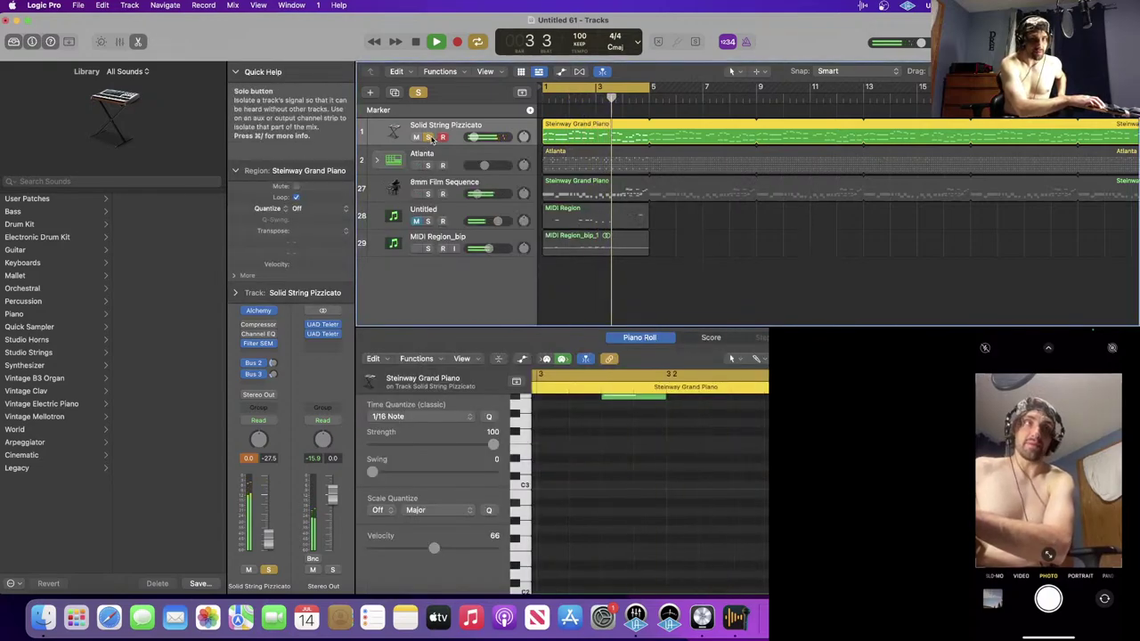
pyautogui.click(428, 137)
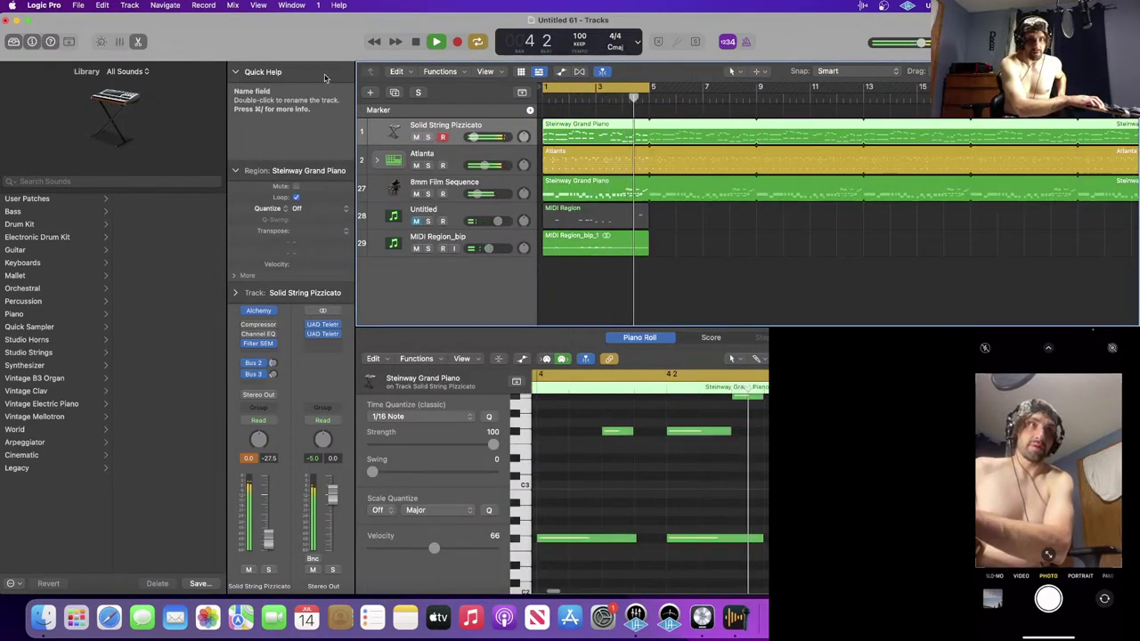
# - Audition Filter SEM presets on the soloed Solid String Pizzicato track, settle on Light Phaser and close the plug-in
pyautogui.click(259, 346)
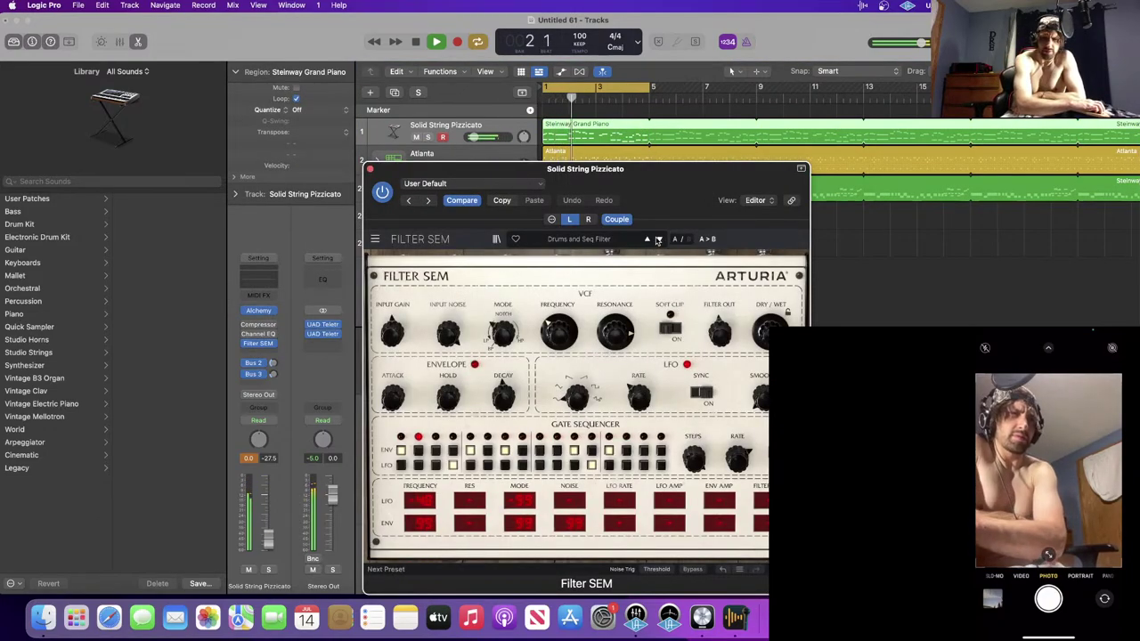
pyautogui.click(658, 239)
pyautogui.press('s')
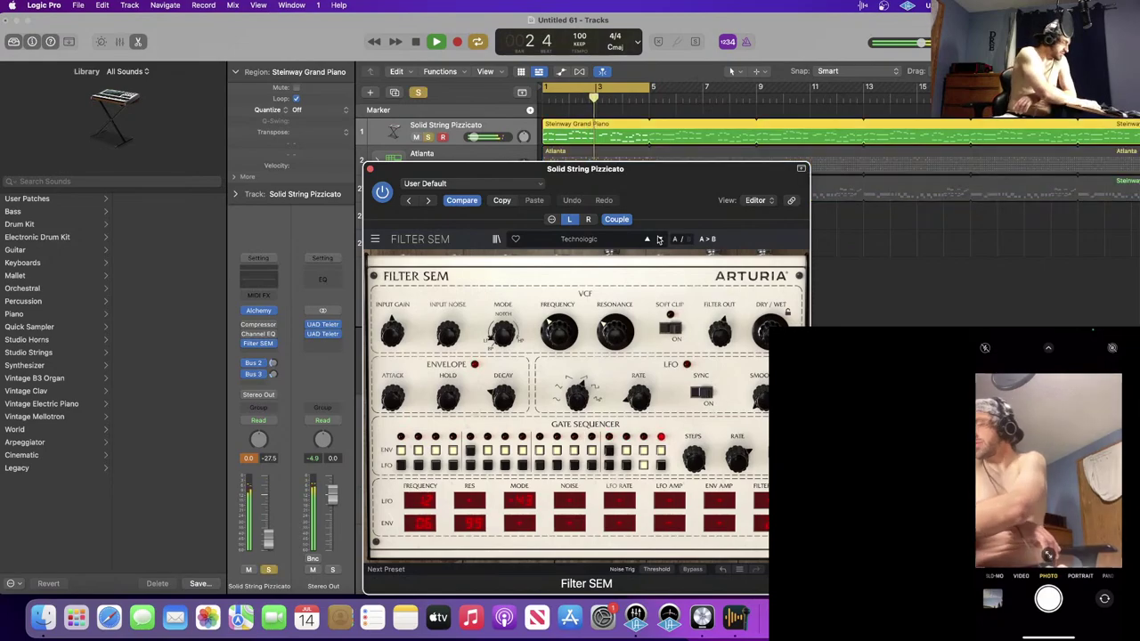
pyautogui.click(658, 239)
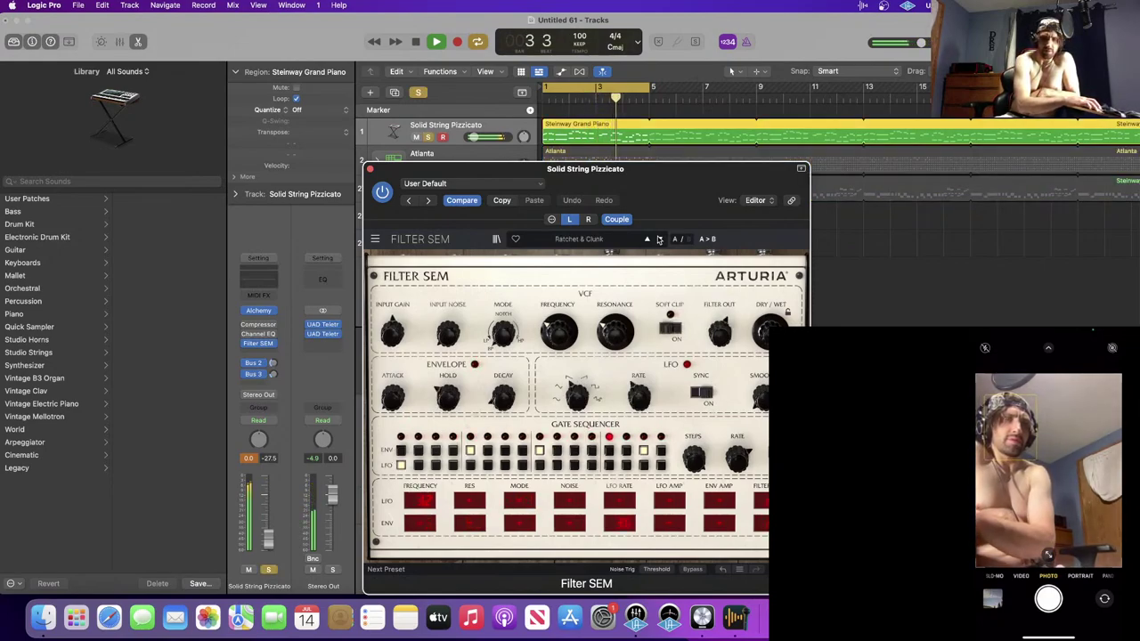
pyautogui.click(658, 239)
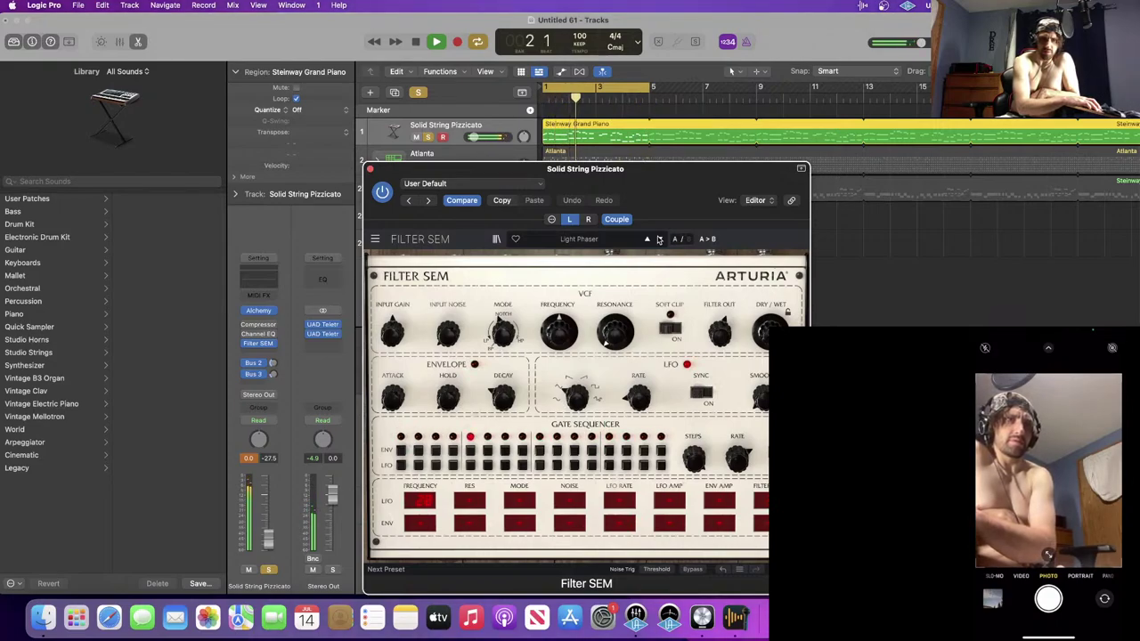
pyautogui.click(658, 239)
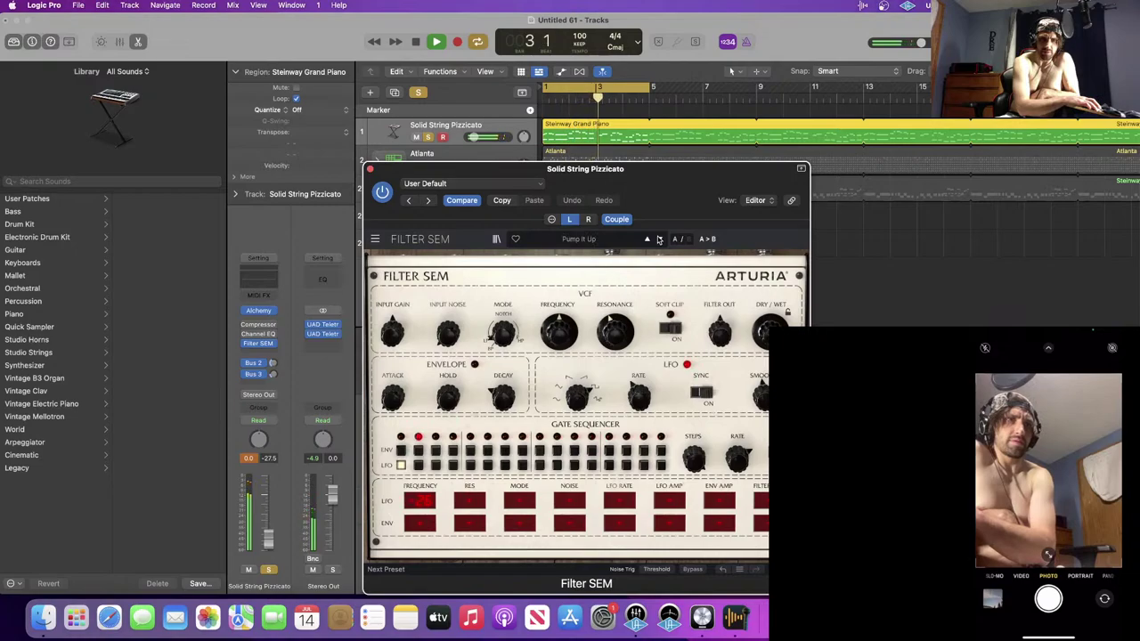
pyautogui.click(649, 239)
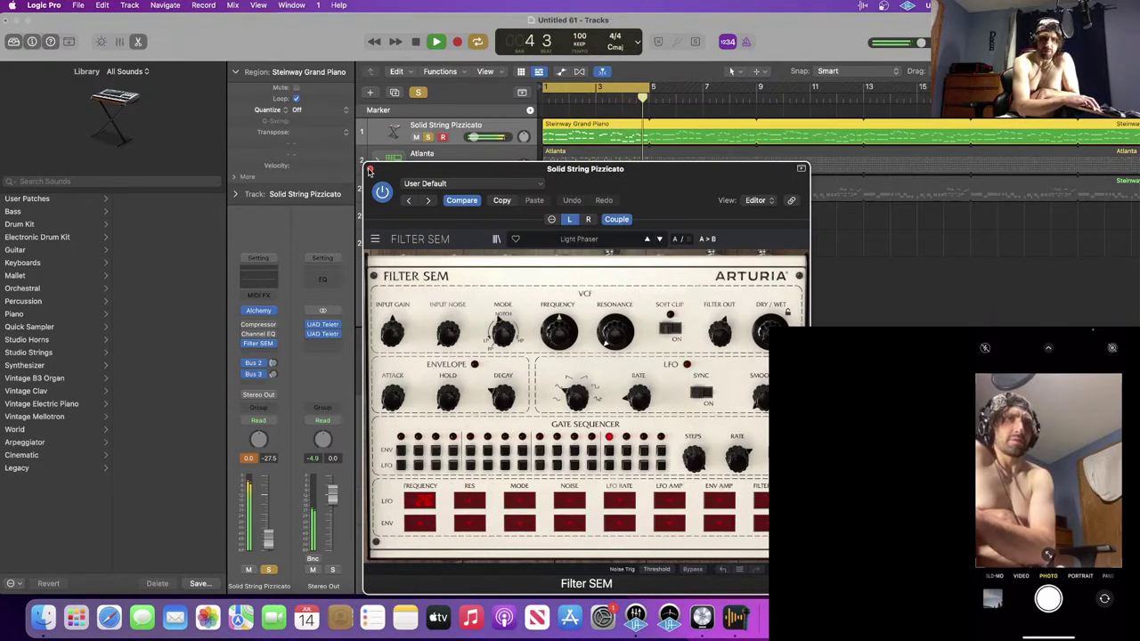
pyautogui.click(371, 169)
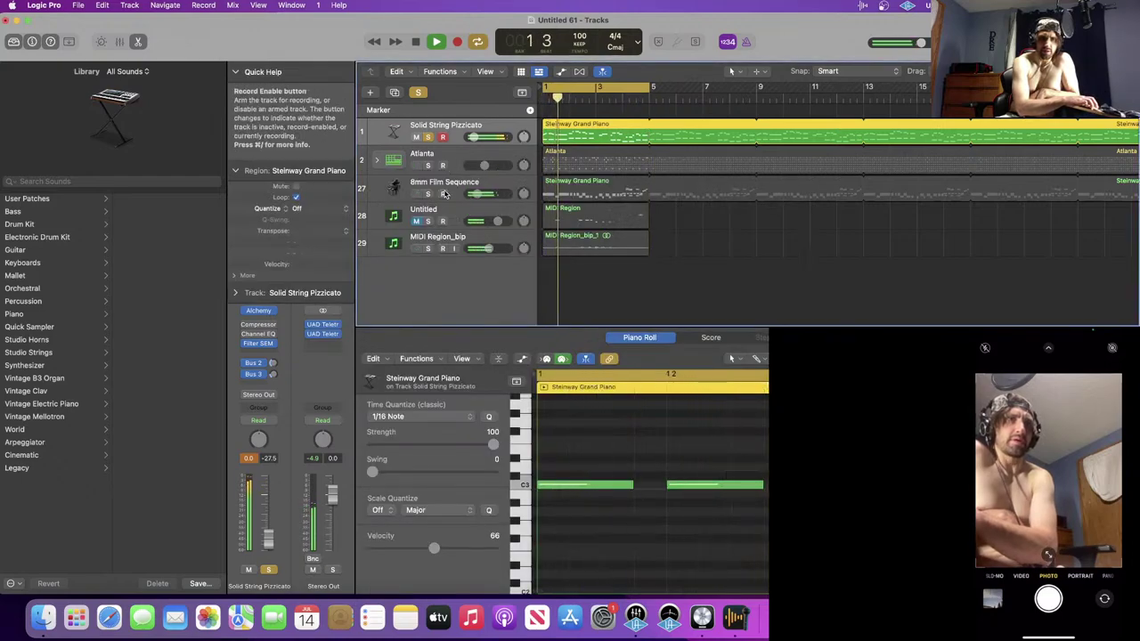
# - Solo only the 8mm Film Sequence track and insert Arturia's Phaser BI-TRON on it in dual mono
pyautogui.click(447, 184)
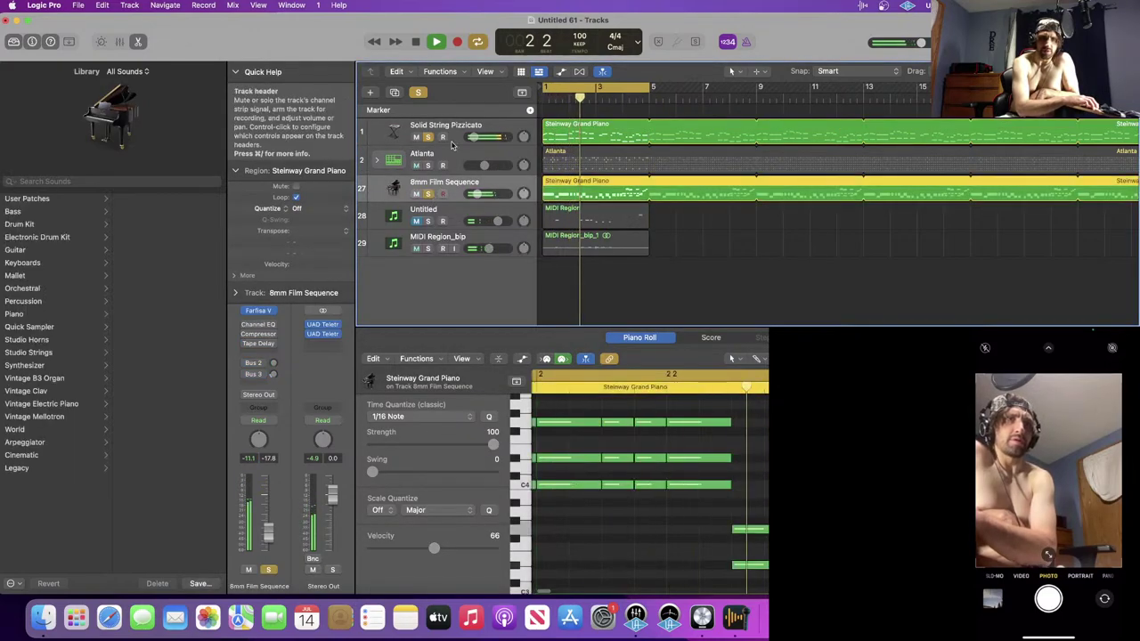
pyautogui.click(428, 136)
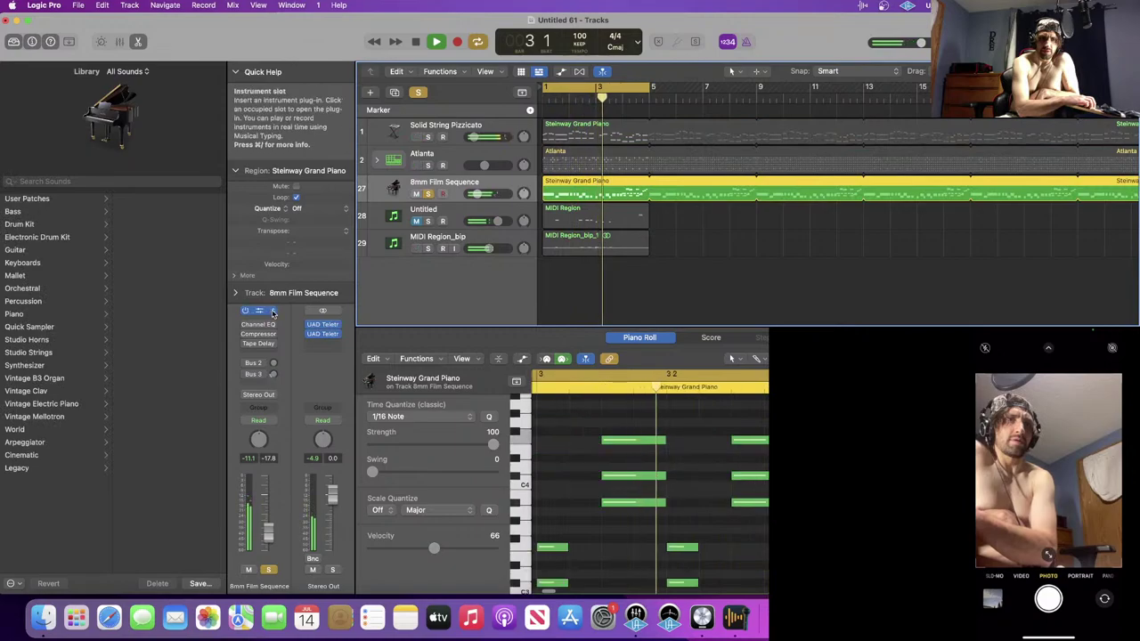
pyautogui.click(258, 353)
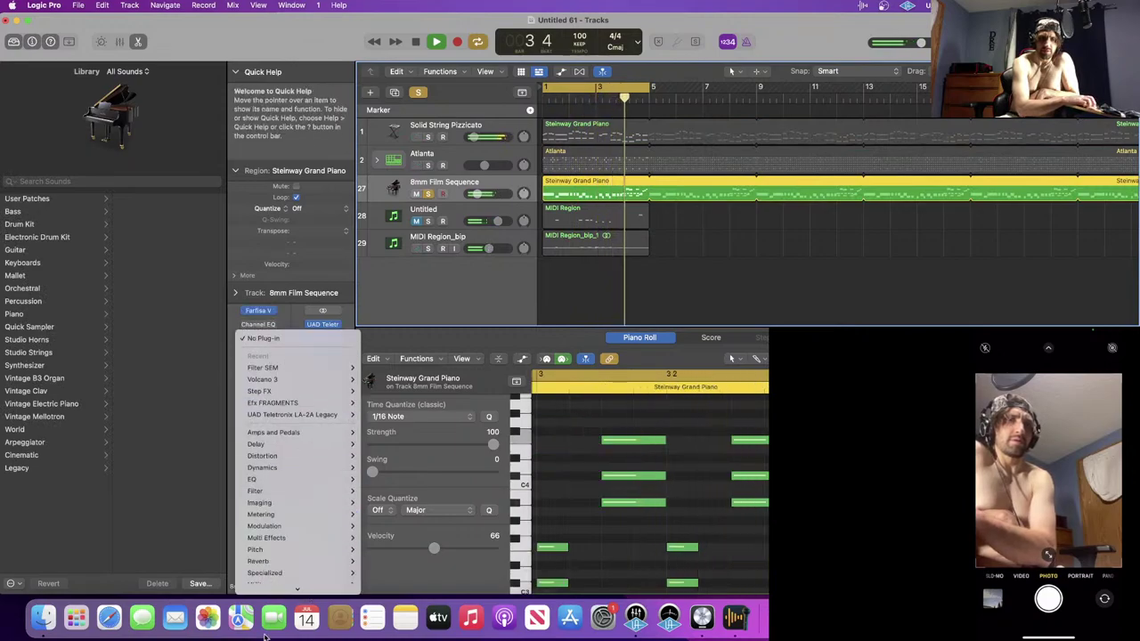
pyautogui.moveTo(272, 586)
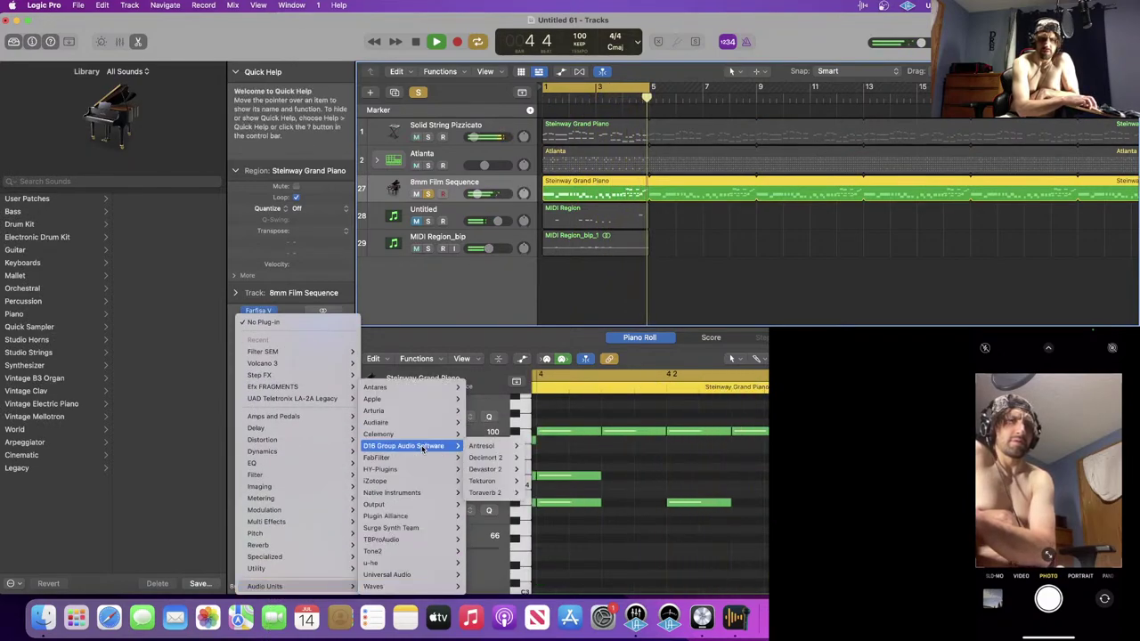
pyautogui.moveTo(418, 410)
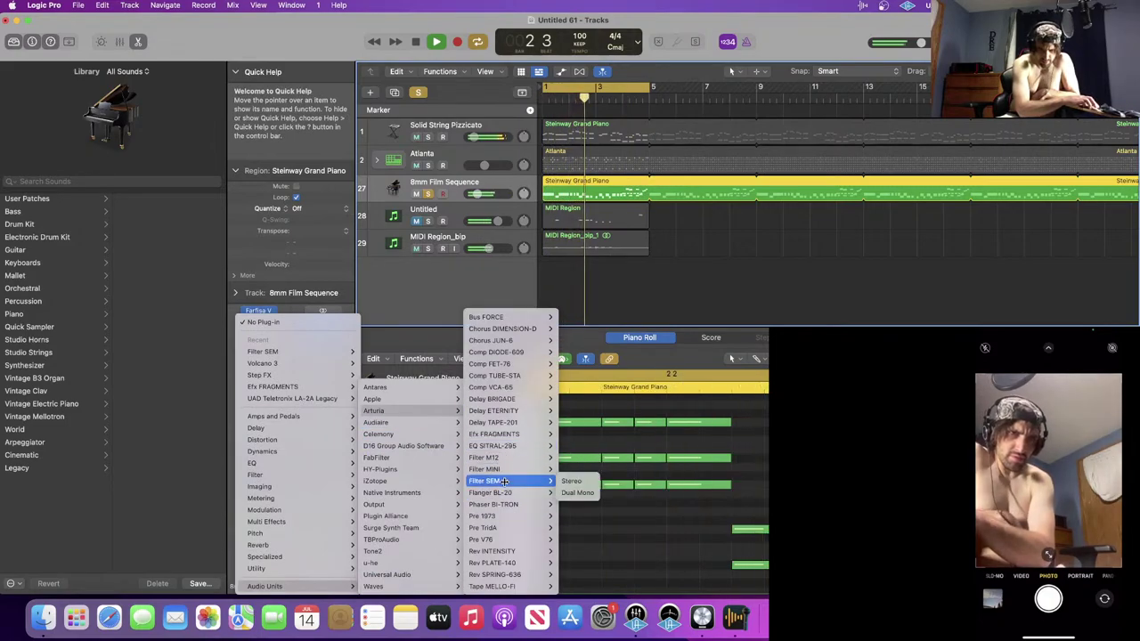
pyautogui.moveTo(516, 503)
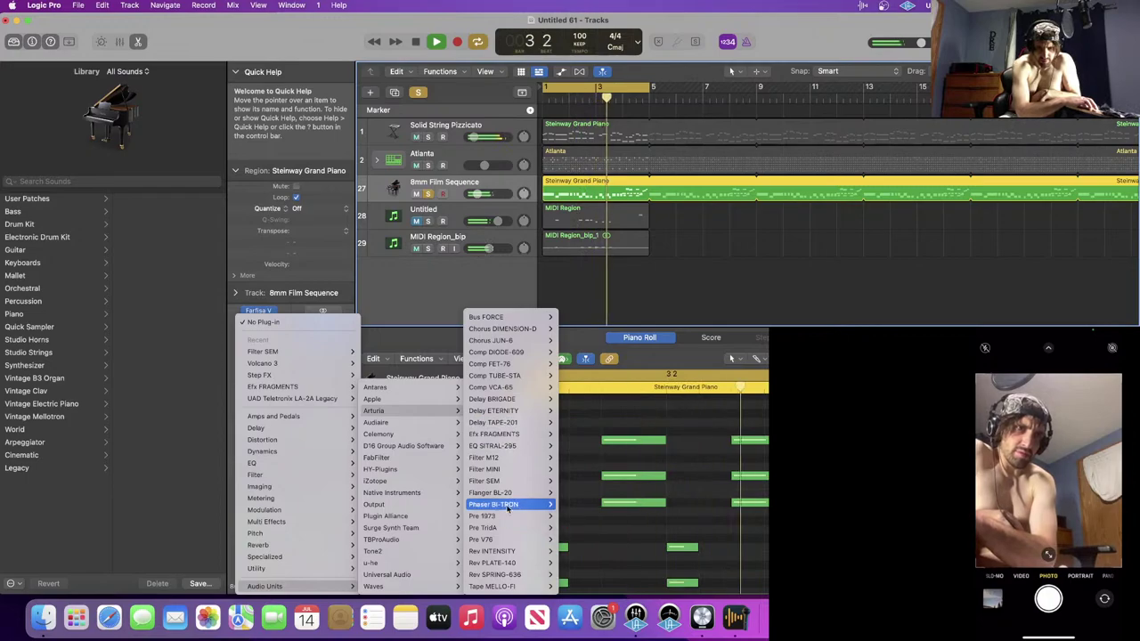
pyautogui.click(576, 518)
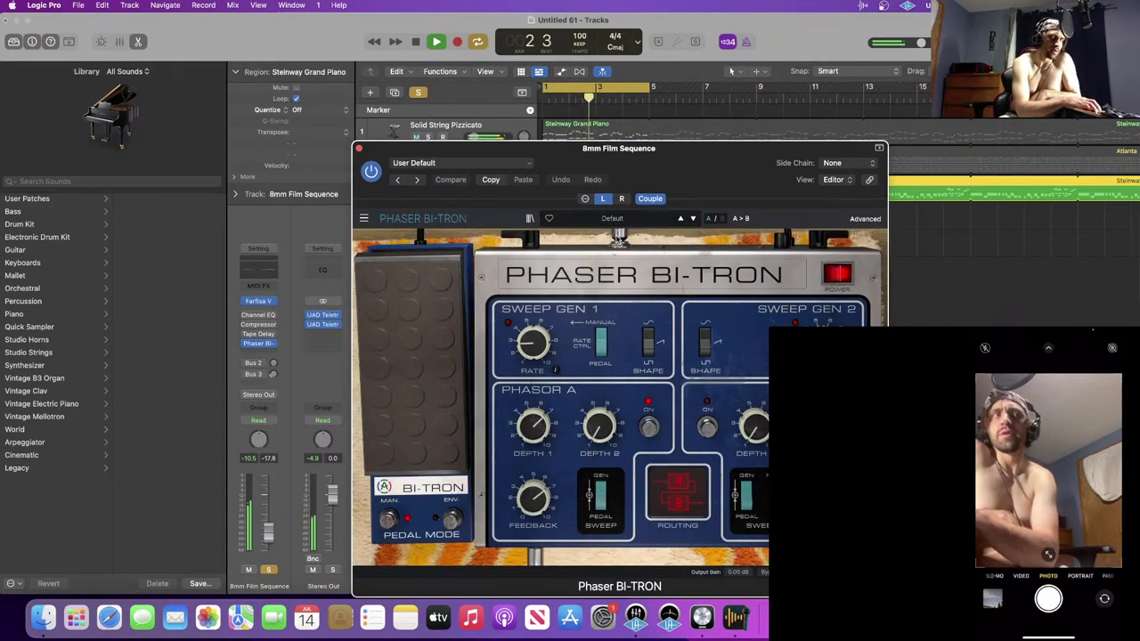
pyautogui.click(359, 149)
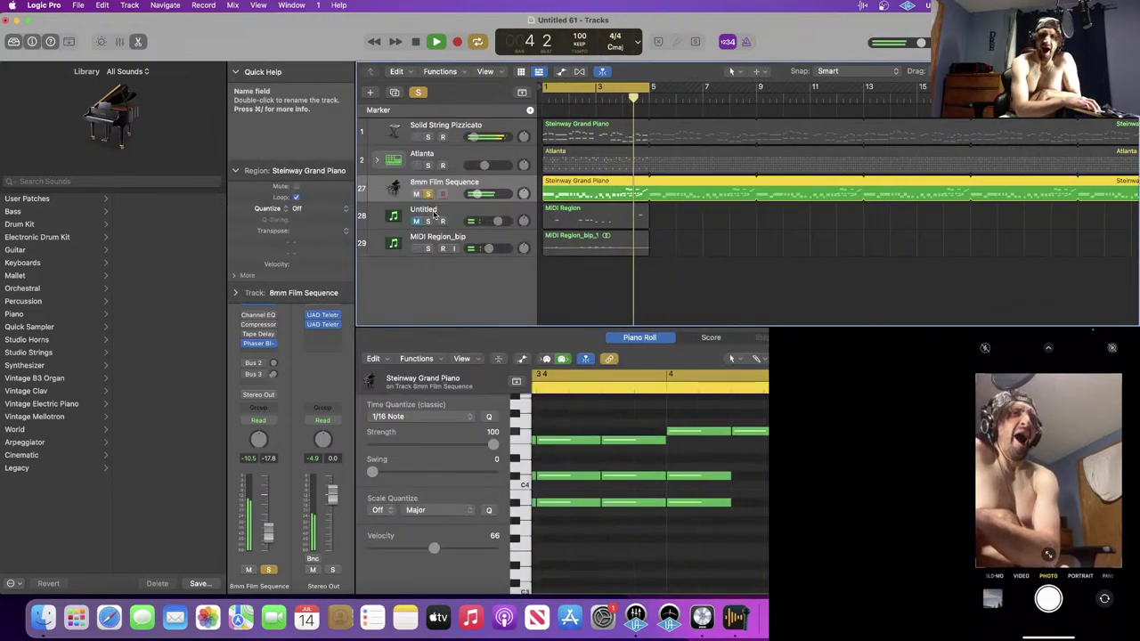
# - Solo the Untitled Matrix-12 track in place of 8mm Film Sequence, stop playback and select the bounced audio track
pyautogui.click(425, 212)
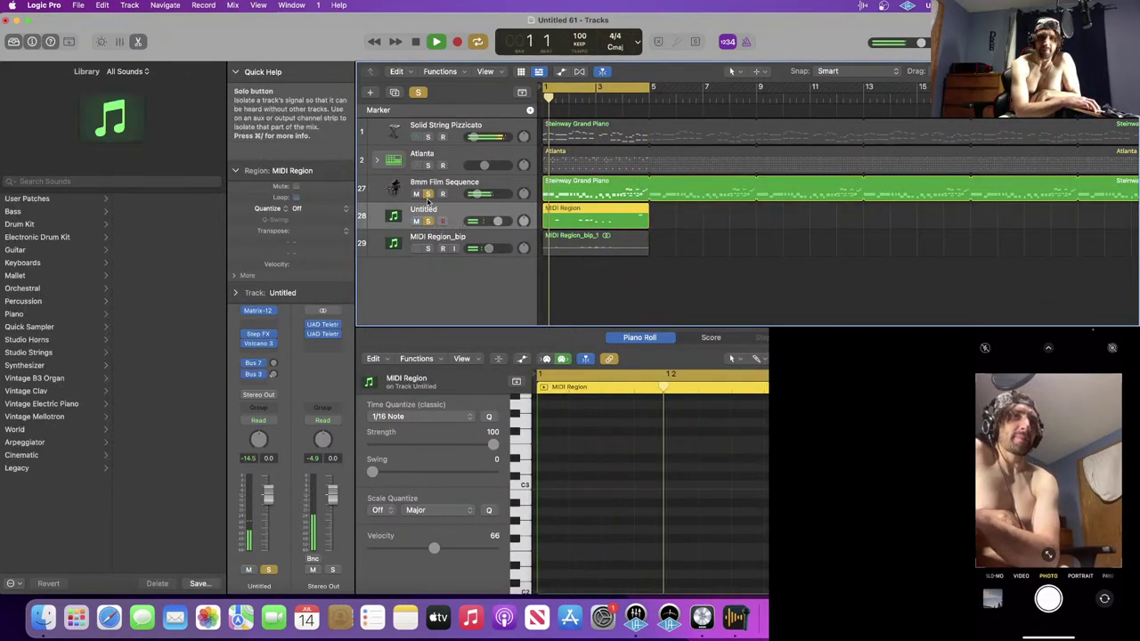
pyautogui.click(429, 194)
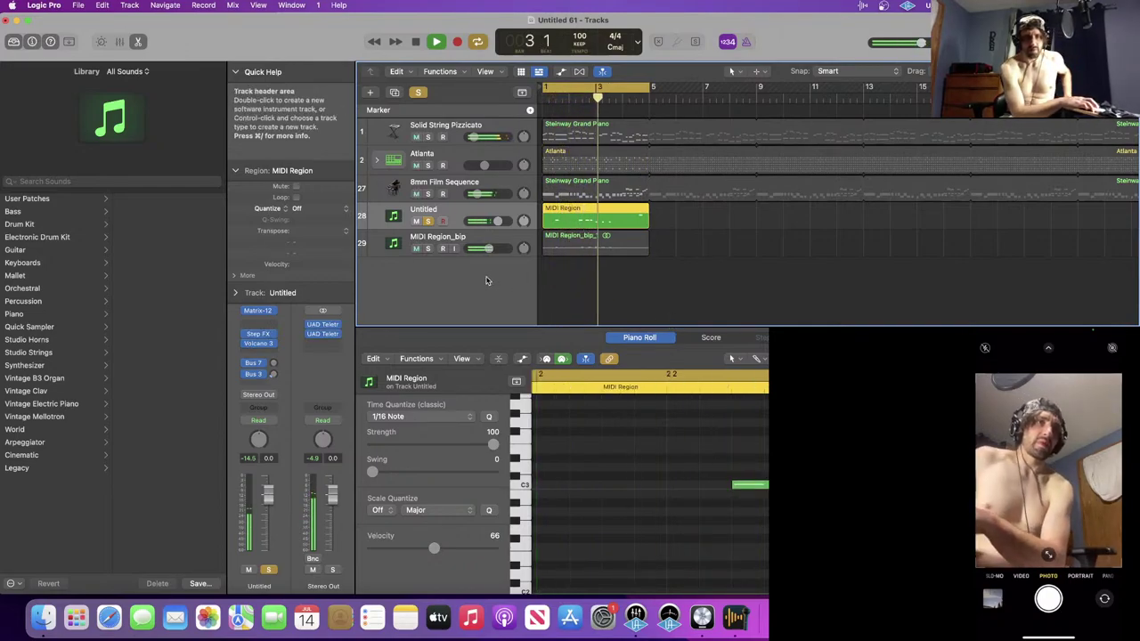
pyautogui.press('space')
pyautogui.click(449, 235)
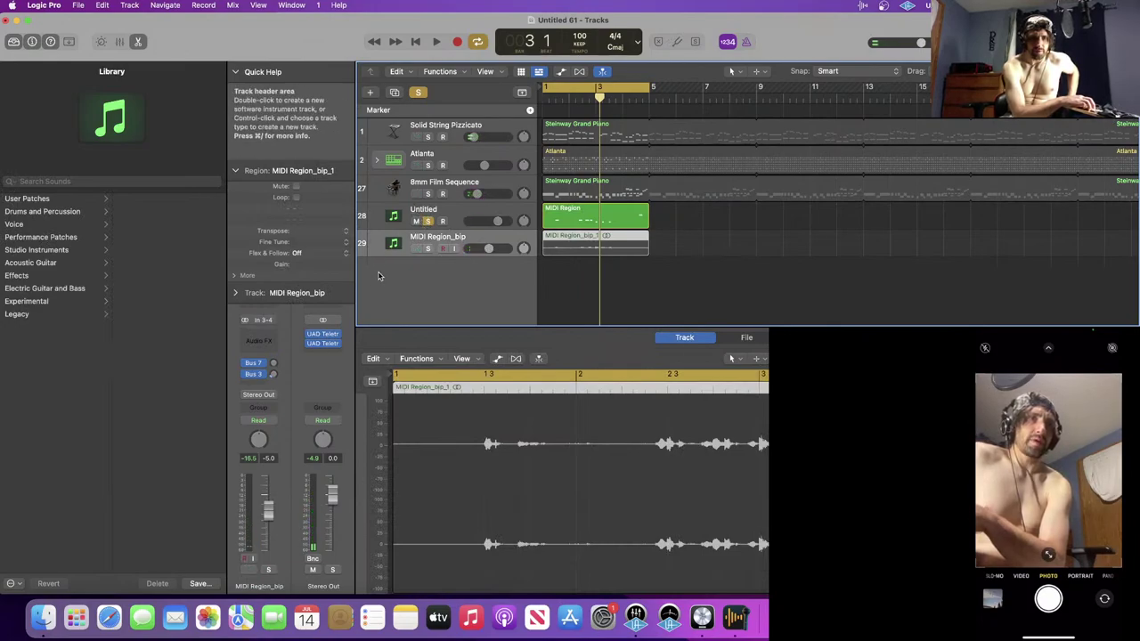
# - Move Step FX and Volcano 3 from the Untitled track to the Stereo Out channel, and delete the Untitled track
pyautogui.click(437, 208)
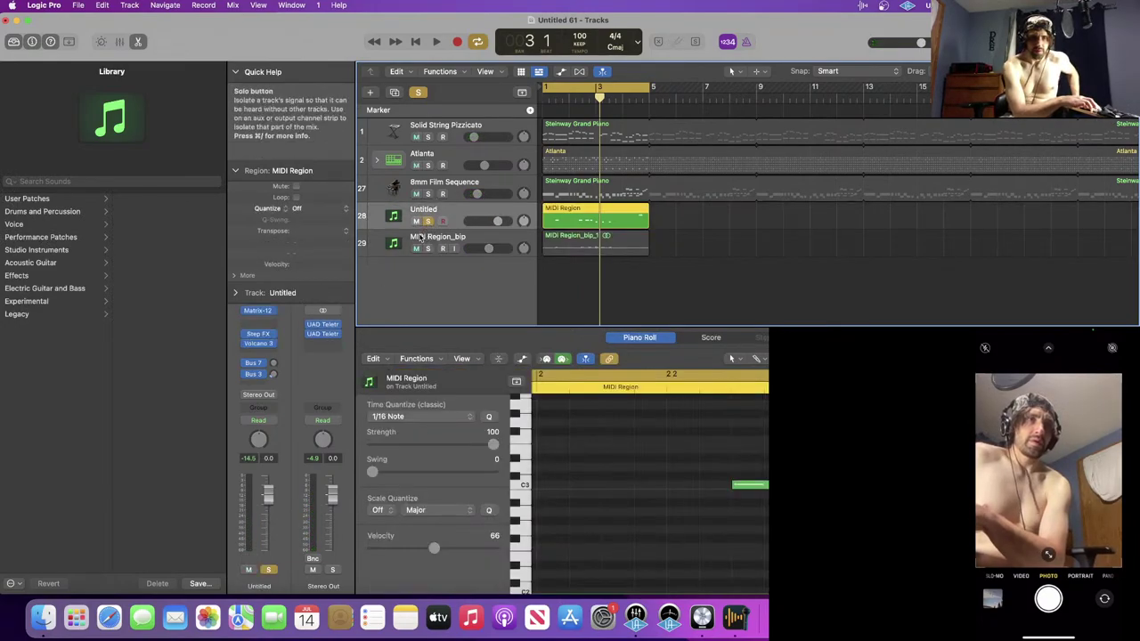
pyautogui.press('a')
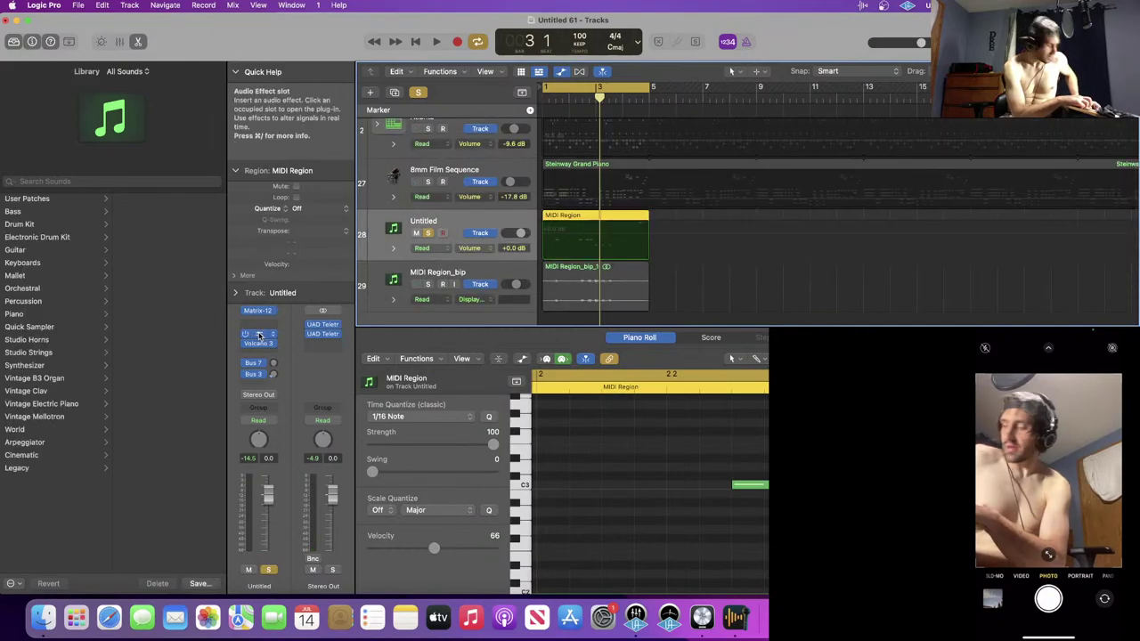
pyautogui.press('a')
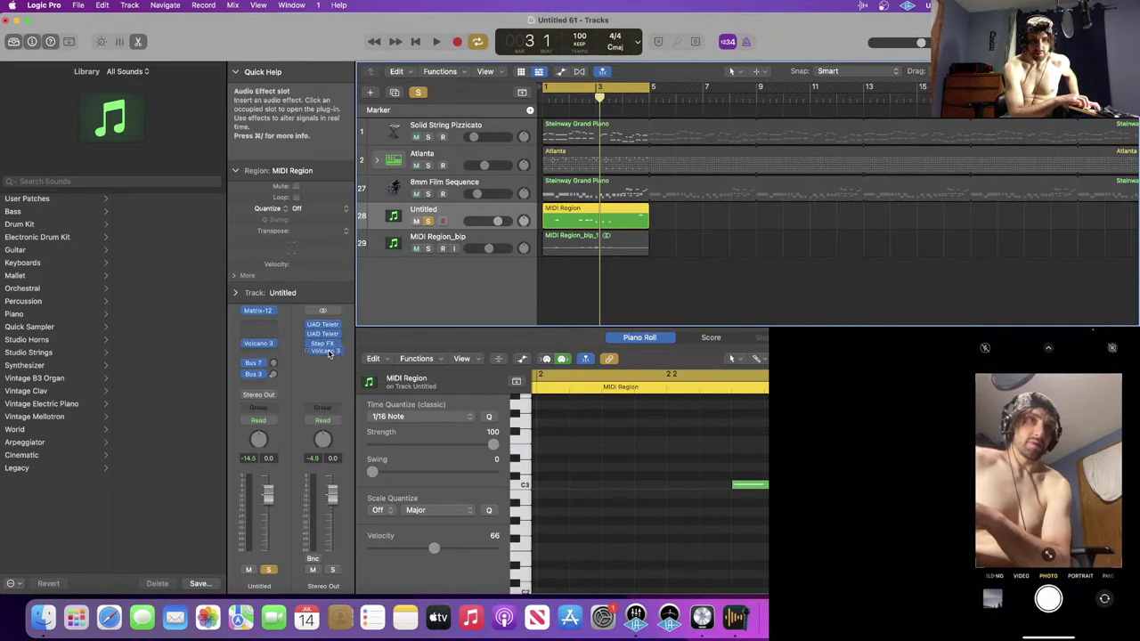
pyautogui.moveTo(330, 353); pyautogui.dragTo(331, 353)
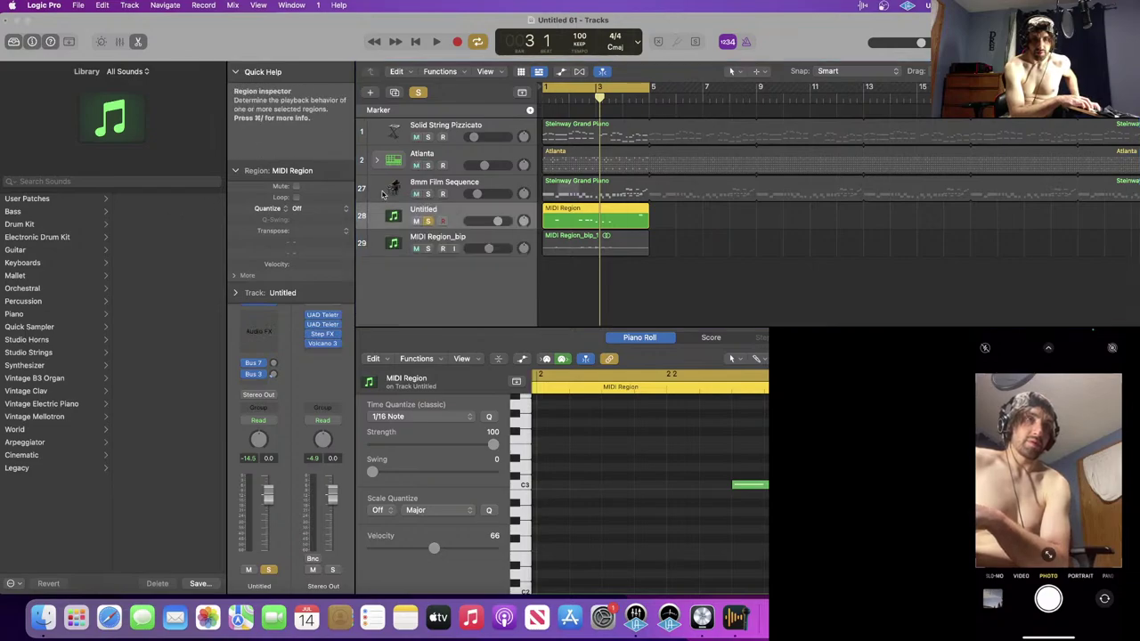
pyautogui.press('super+BackSpace')
# - Move Step FX and Volcano 3 from Stereo Out onto the bounced MIDI Region_bip track and start playback
pyautogui.click(602, 228)
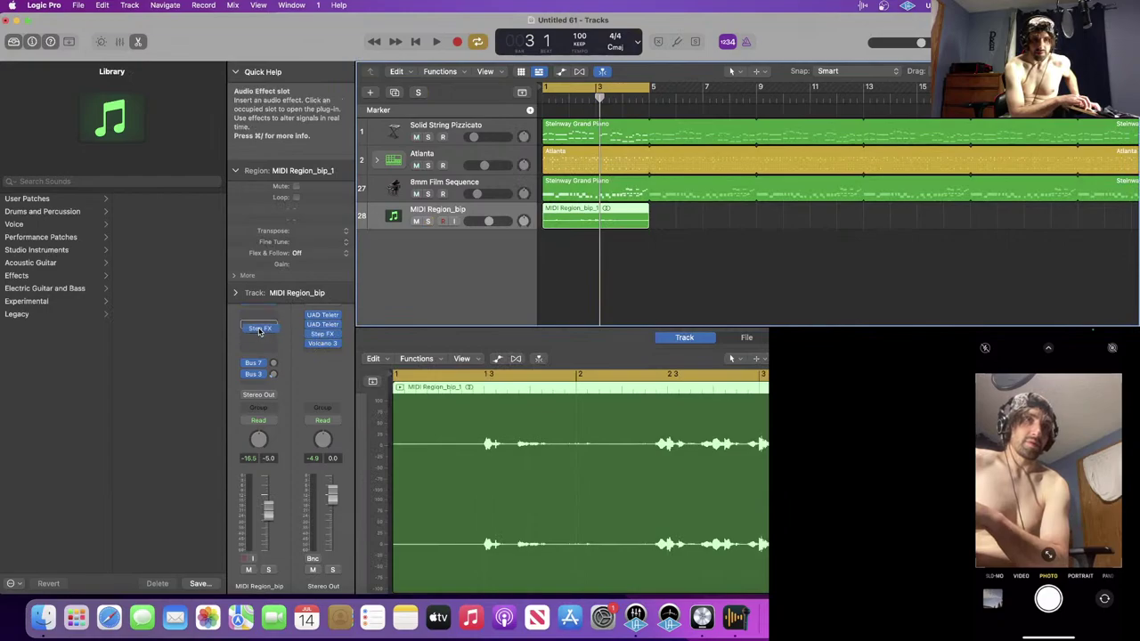
pyautogui.moveTo(259, 331); pyautogui.dragTo(264, 335)
pyautogui.press('space')
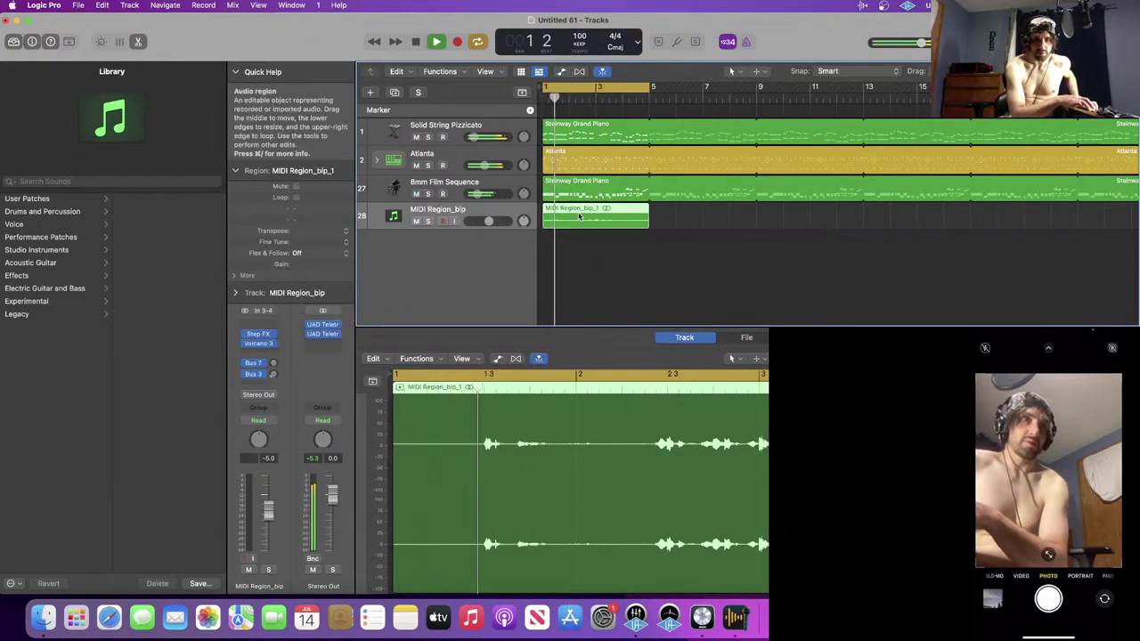
# - Loop the bounced audio region on the MIDI Region_bip track and deselect it
pyautogui.click(626, 267)
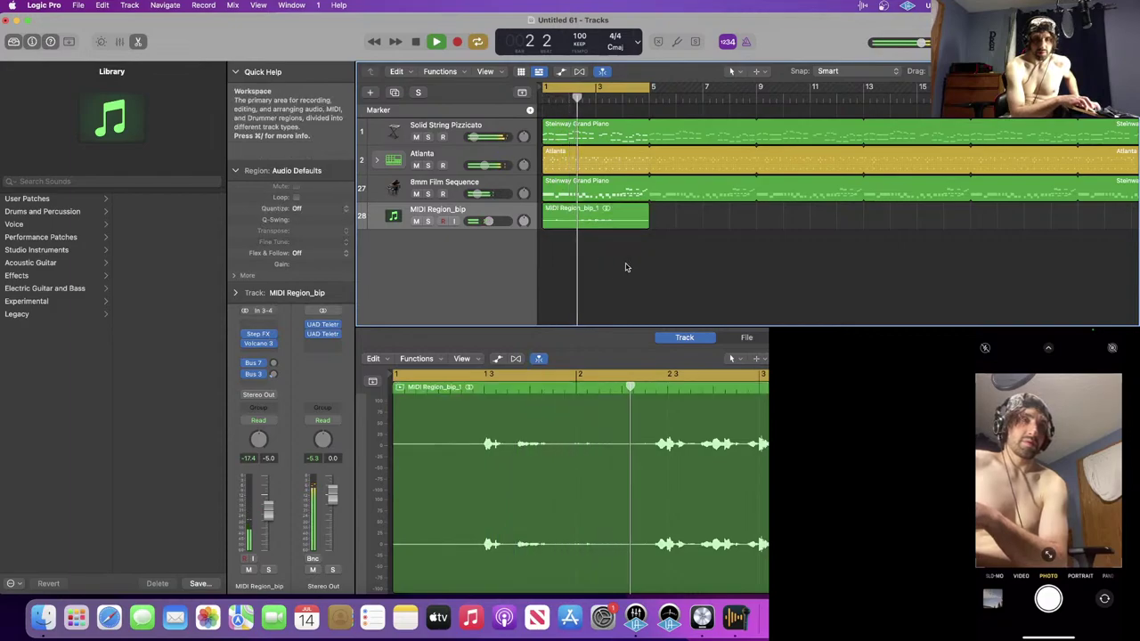
pyautogui.click(608, 212)
pyautogui.press('l')
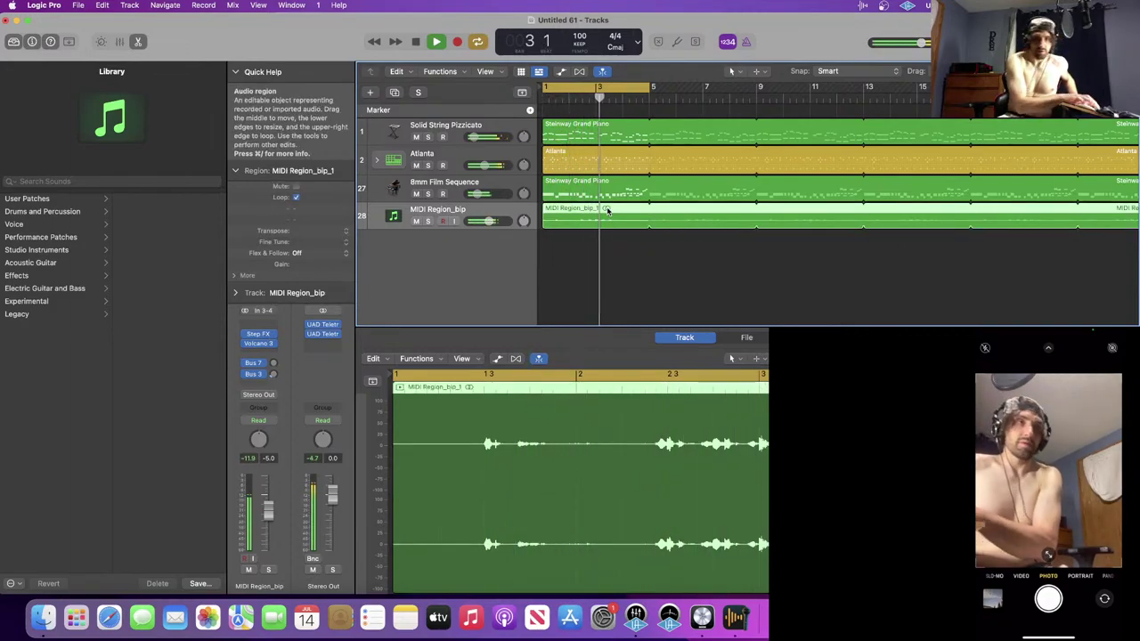
pyautogui.click(658, 254)
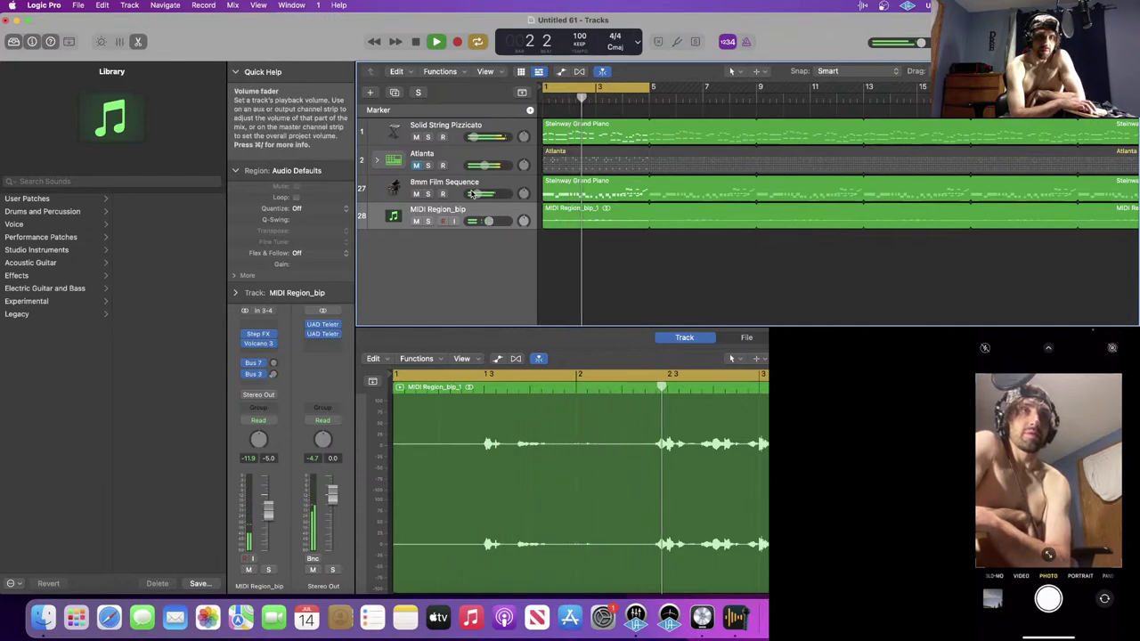
# - With Atlanta muted, raise 8mm Film Sequence, set MIDI Region_bip to -2.5 dB and Solid String Pizzicato to -21.5 dB, and unmute Atlanta
pyautogui.moveTo(478, 194); pyautogui.dragTo(493, 221)
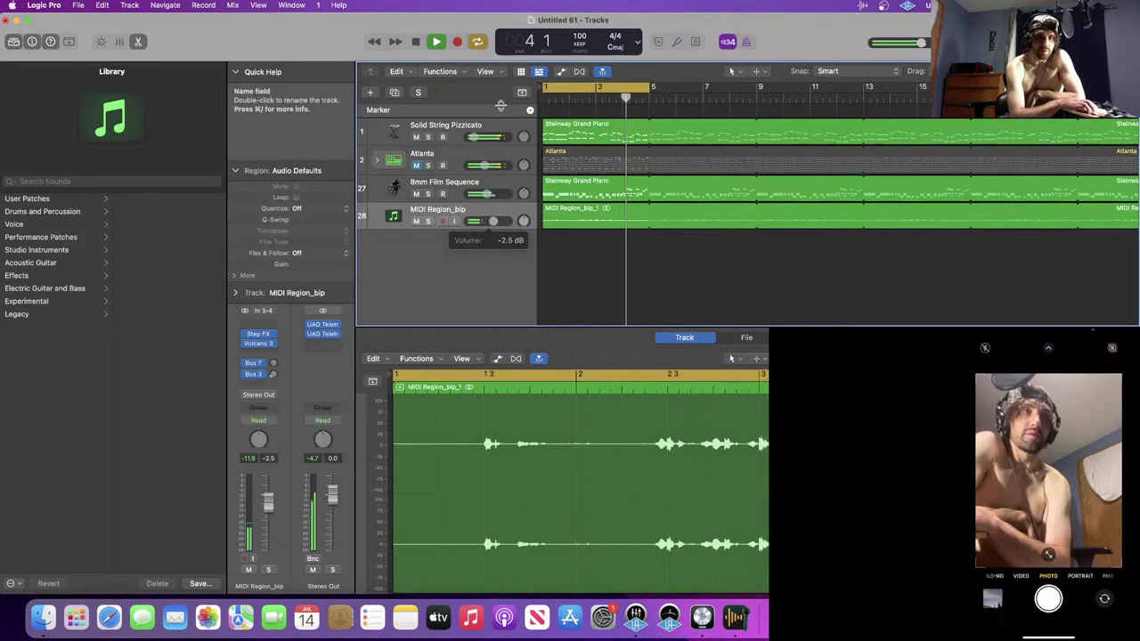
pyautogui.moveTo(473, 137); pyautogui.dragTo(472, 137)
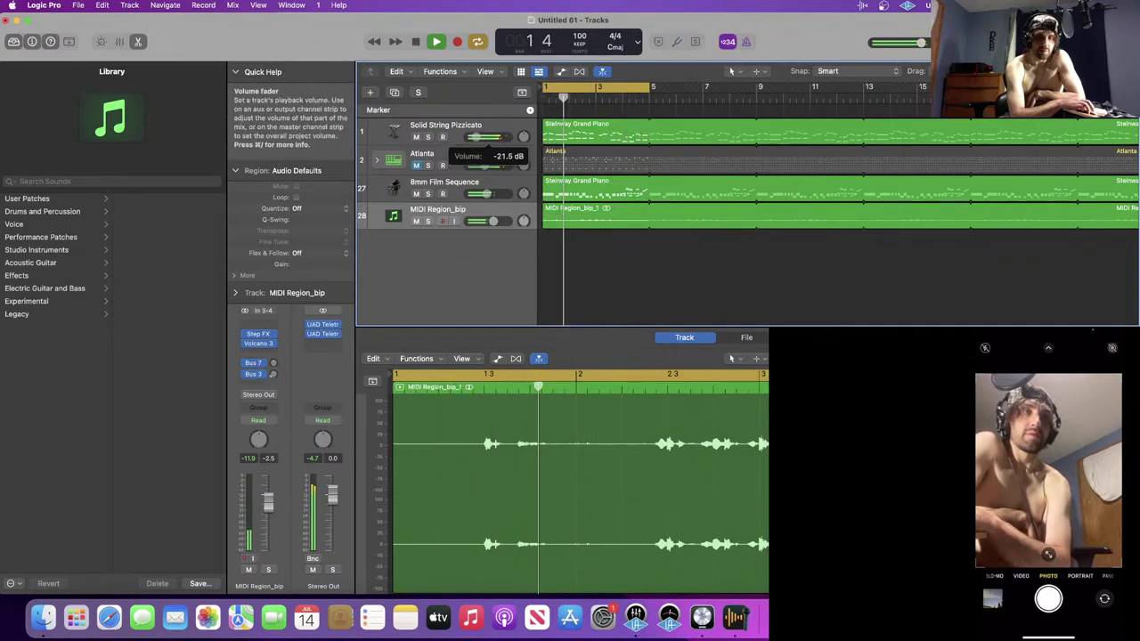
pyautogui.click(414, 165)
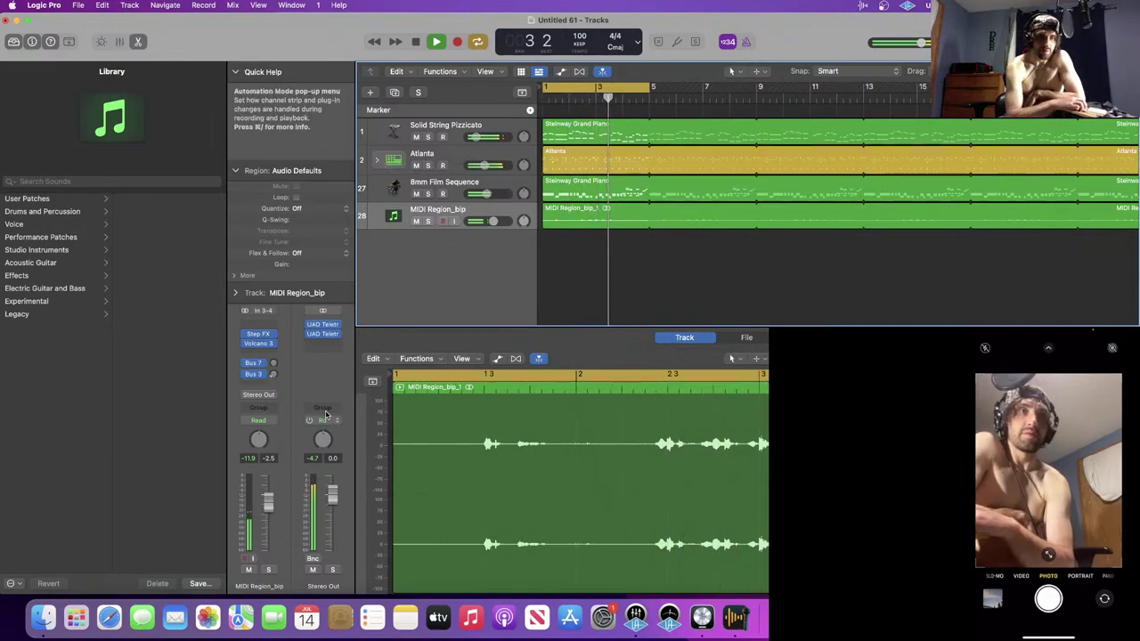
# - Insert Arturia's Filter M12 in dual mono on the Stereo Out channel
pyautogui.click(323, 352)
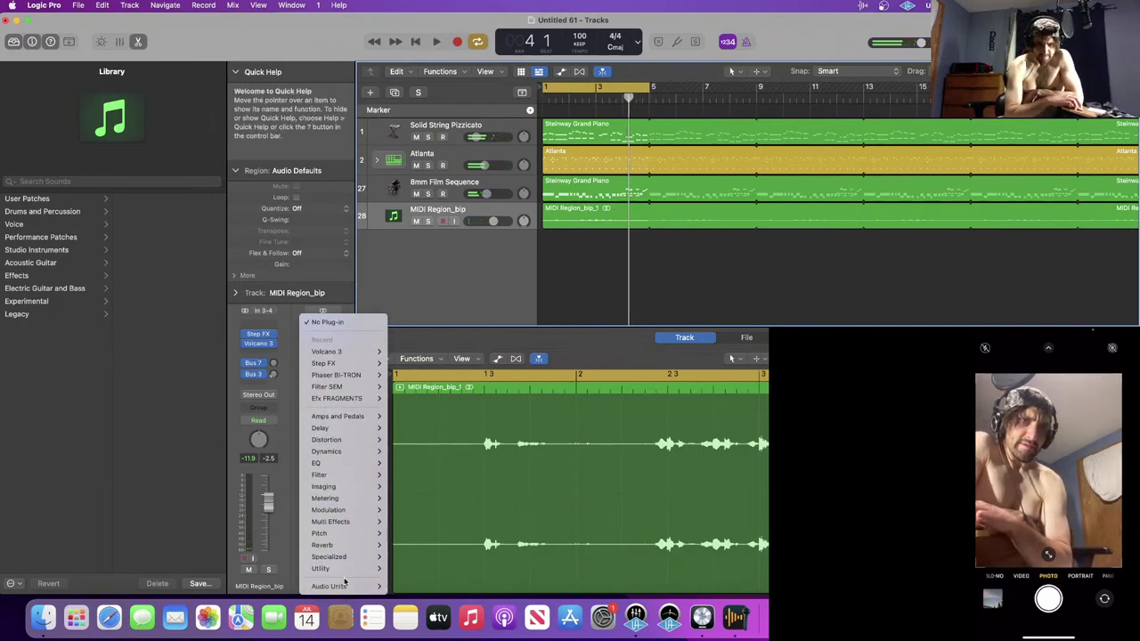
pyautogui.moveTo(345, 584)
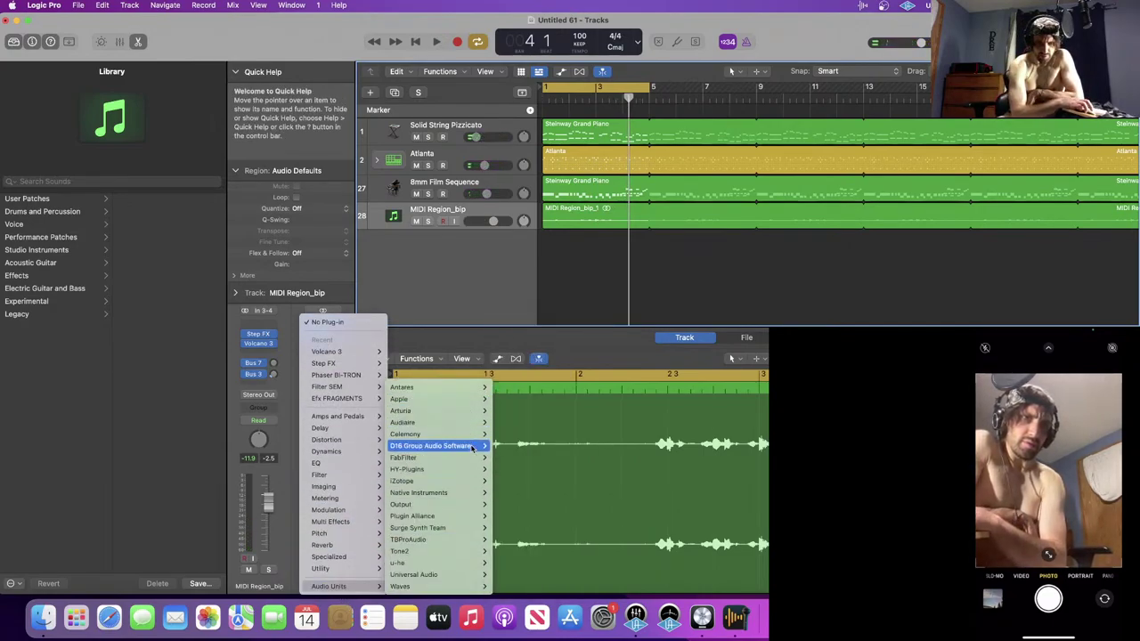
pyautogui.moveTo(464, 472)
pyautogui.moveTo(440, 410)
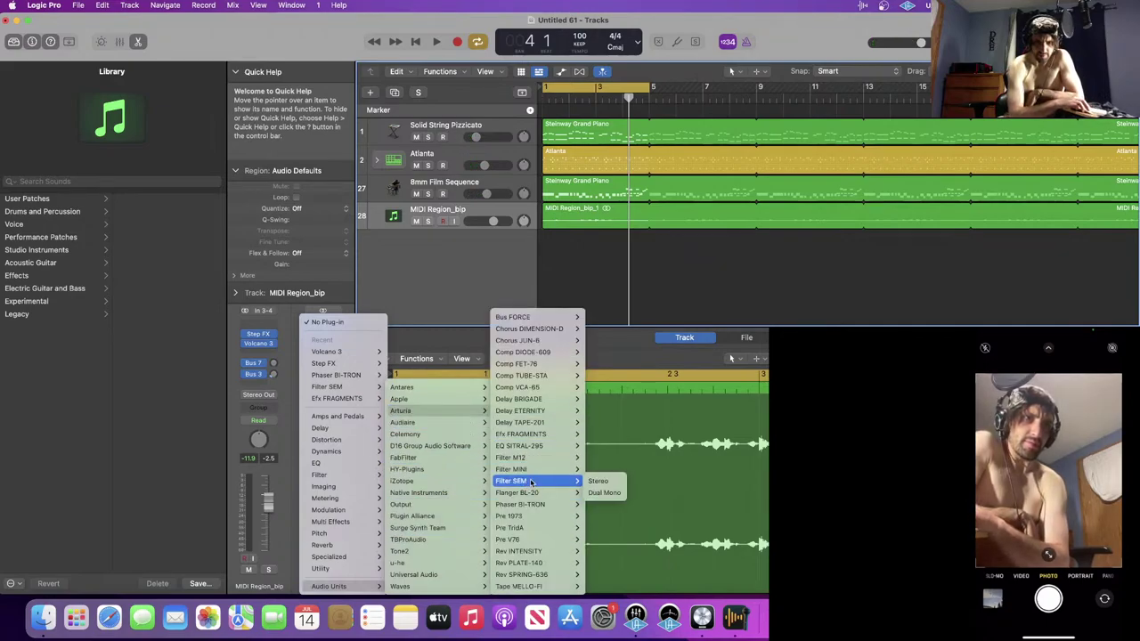
pyautogui.moveTo(538, 473)
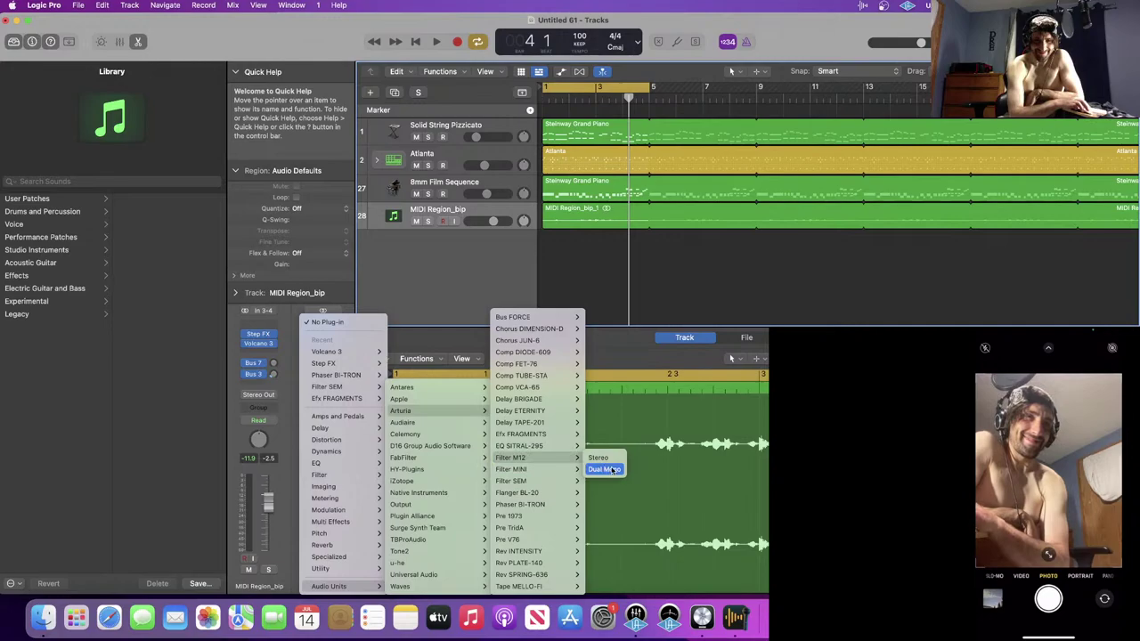
pyautogui.click(605, 469)
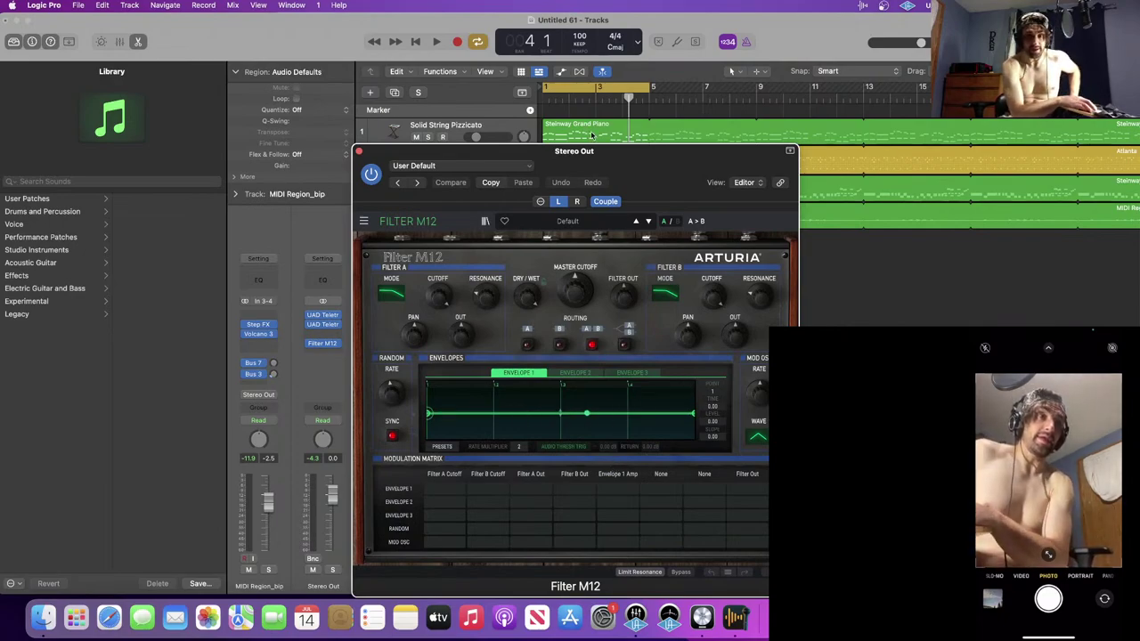
# - Audition Filter M12 presets on Stereo Out during playback, settle on No Compass and close the plug-in
pyautogui.press('space')
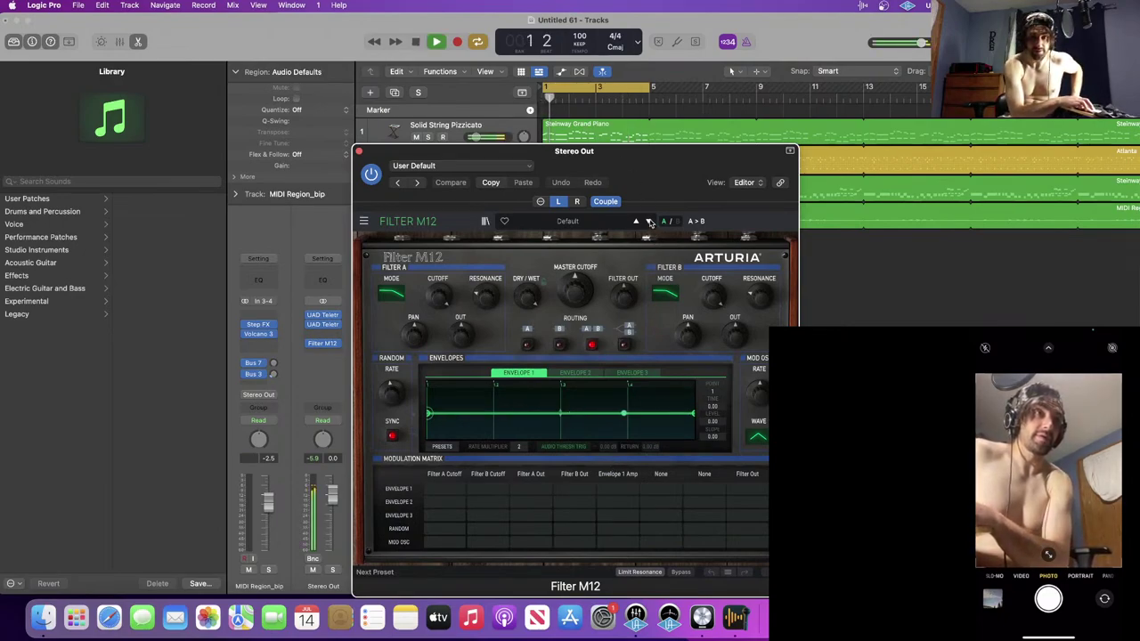
pyautogui.click(649, 222)
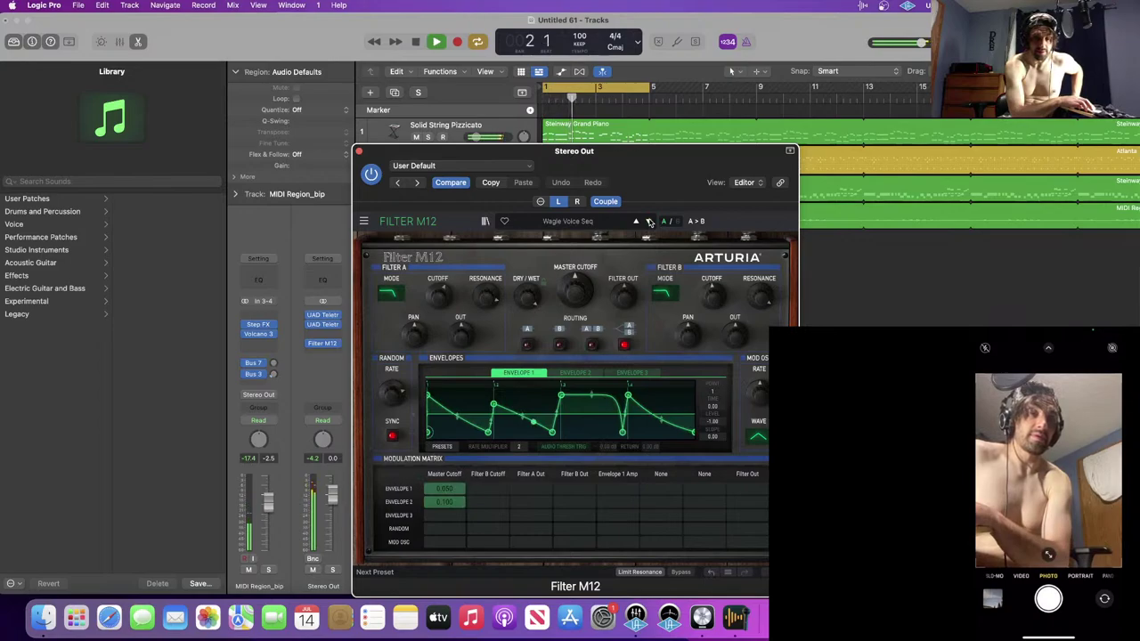
pyautogui.click(649, 222)
pyautogui.click(649, 222)
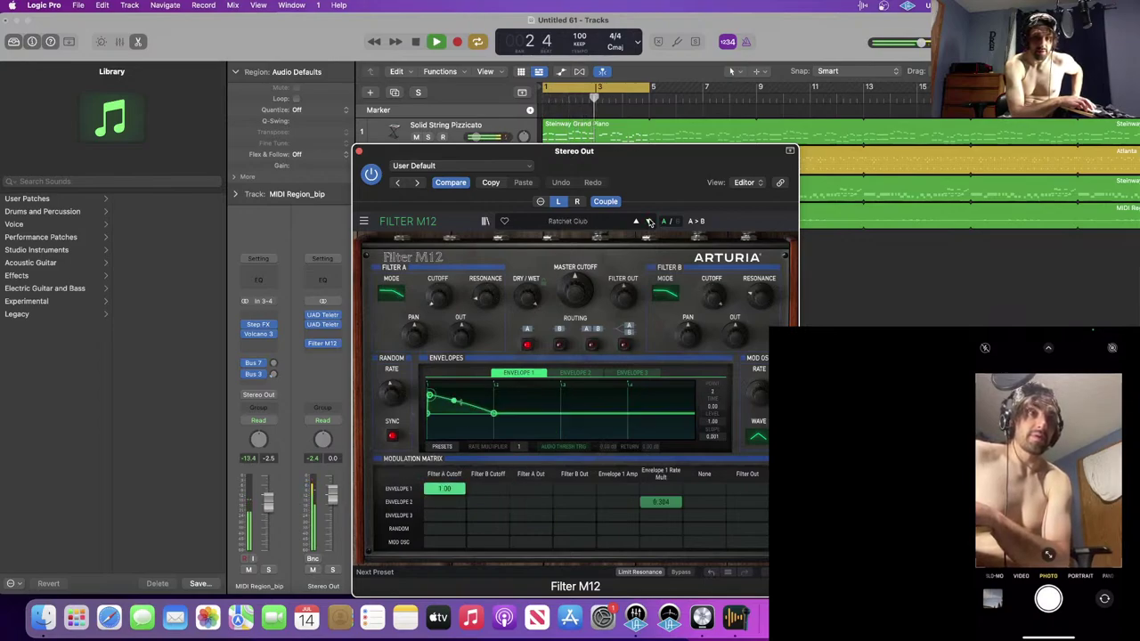
pyautogui.click(649, 222)
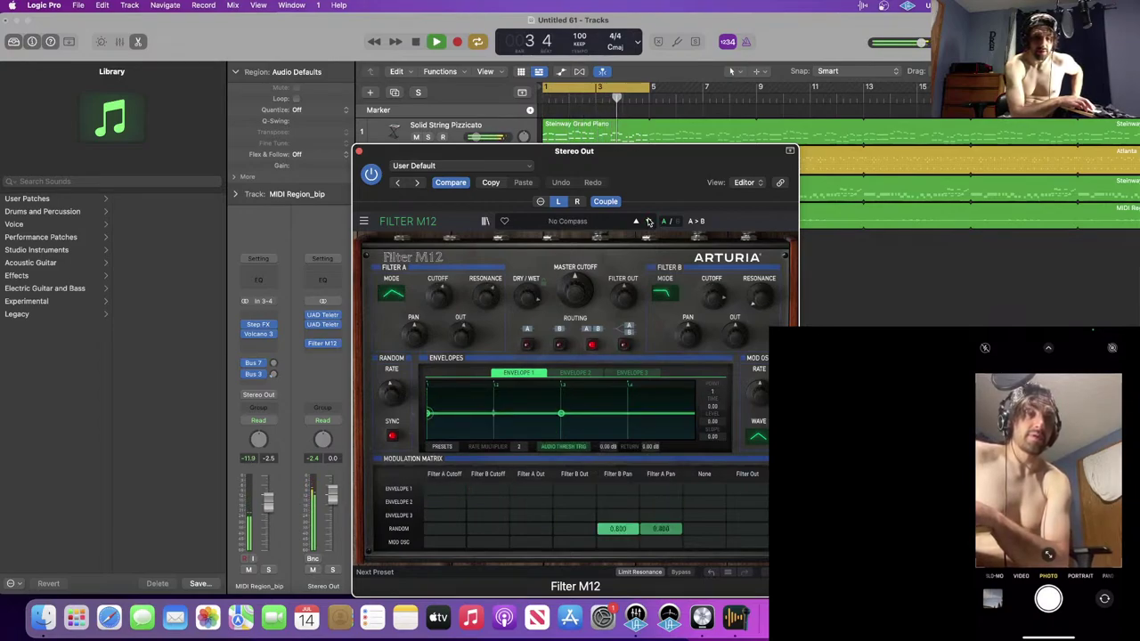
pyautogui.click(359, 151)
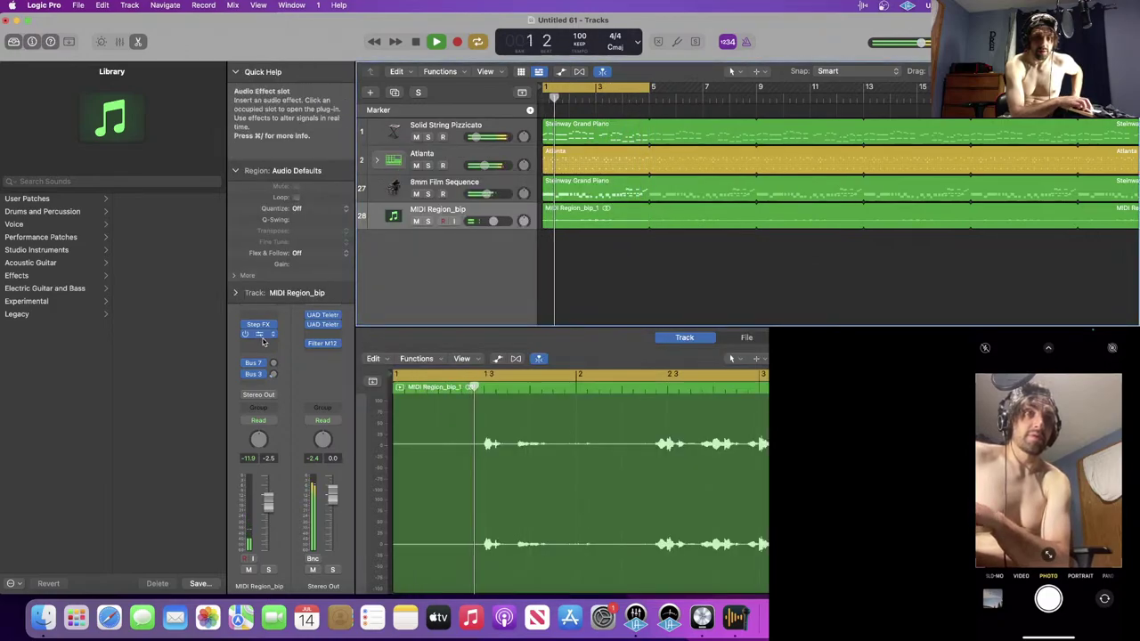
# - Move Filter M12 from Stereo Out to the MIDI Region_bip track below Volcano 3, bypass Step FX and resume playback
pyautogui.press('space')
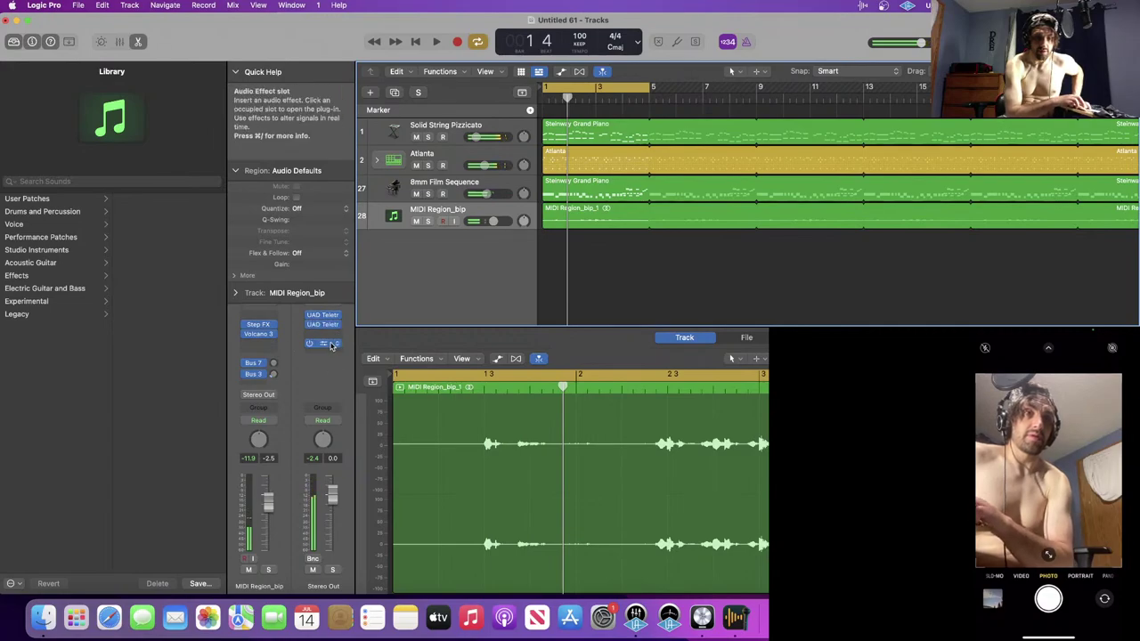
pyautogui.moveTo(331, 346); pyautogui.dragTo(251, 333)
pyautogui.press('space')
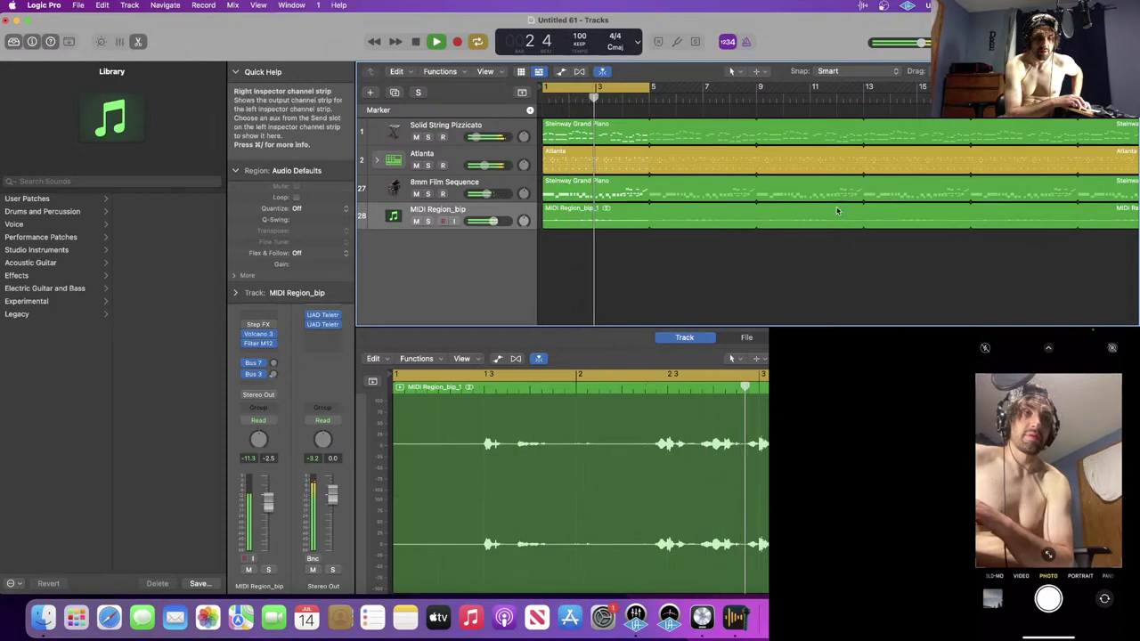
# - Solo the Atlanta drum track and insert Arturia's Filter MINI on it in dual mono
pyautogui.click(427, 165)
pyautogui.click(476, 155)
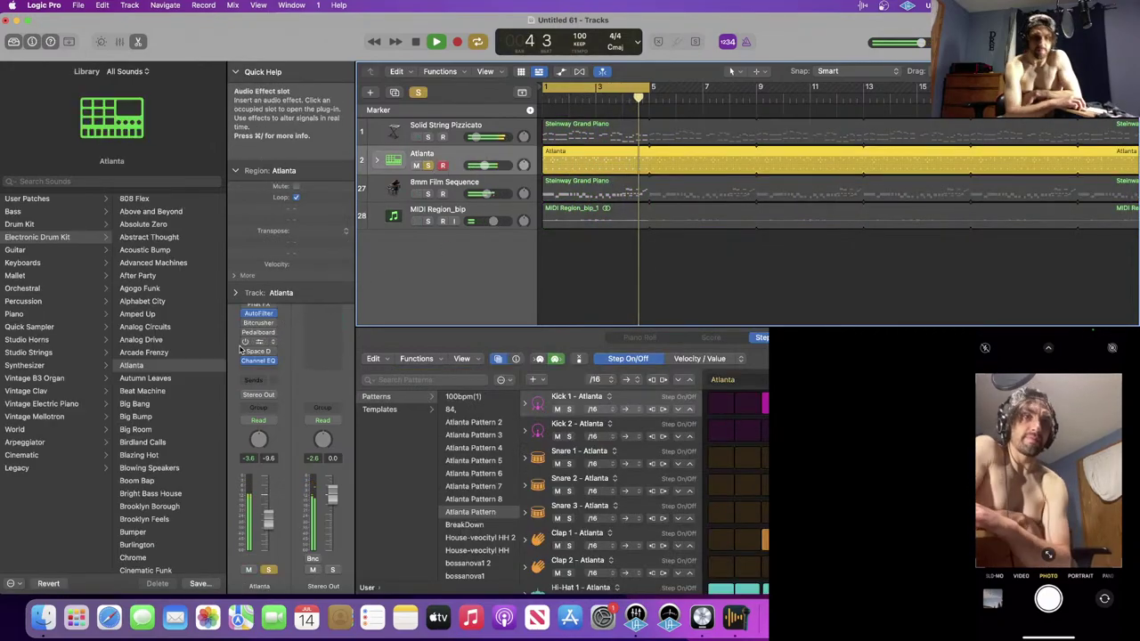
pyautogui.click(269, 370)
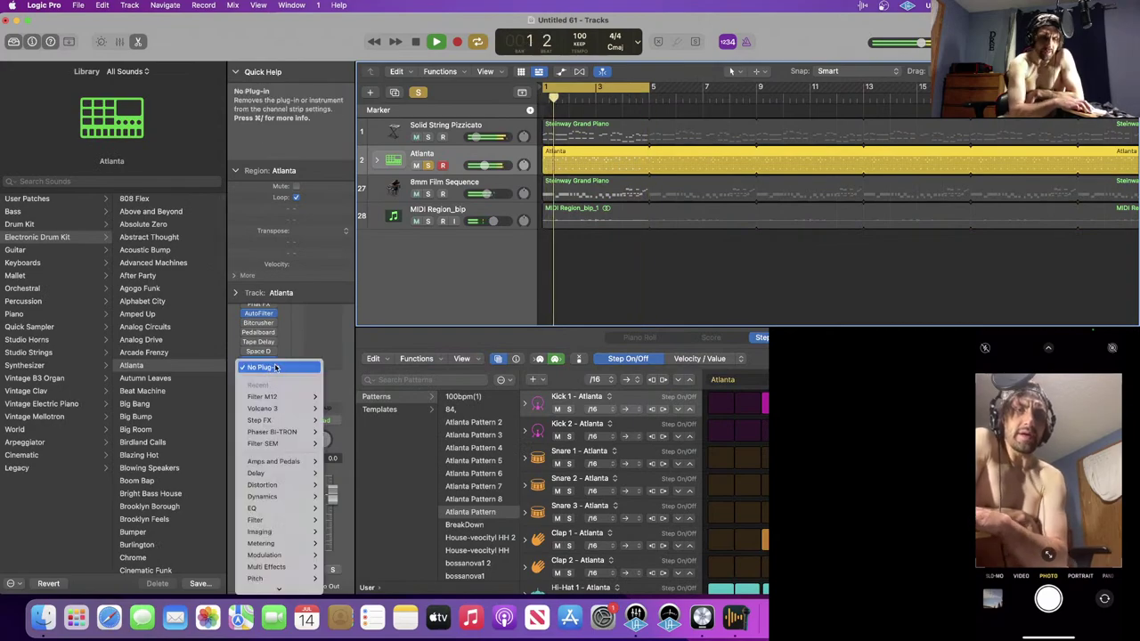
pyautogui.moveTo(272, 586)
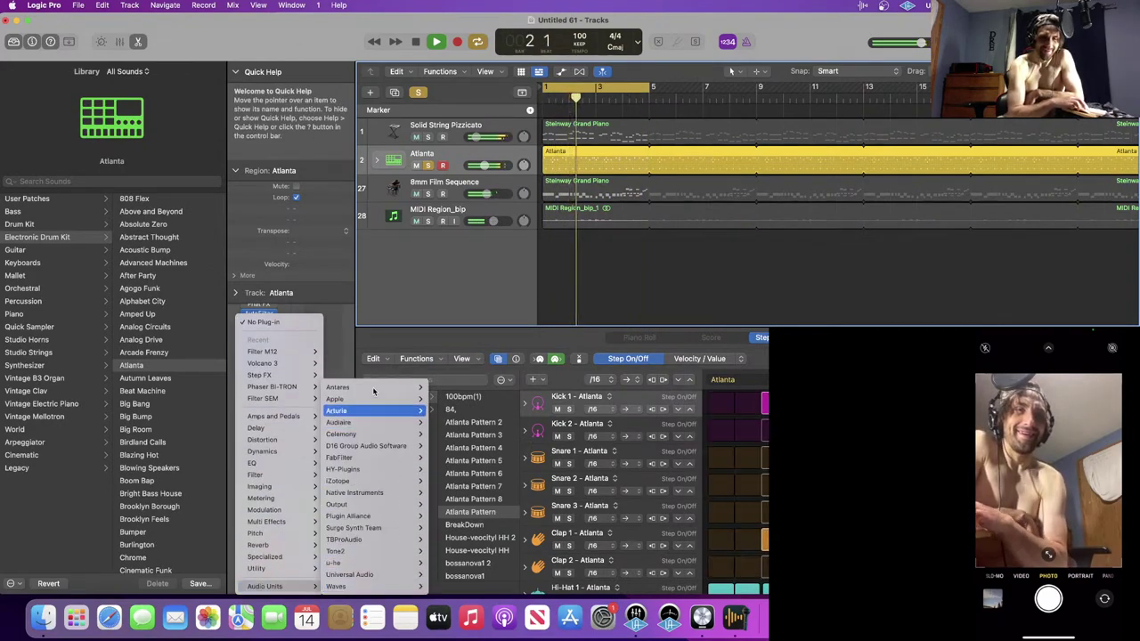
pyautogui.moveTo(377, 412)
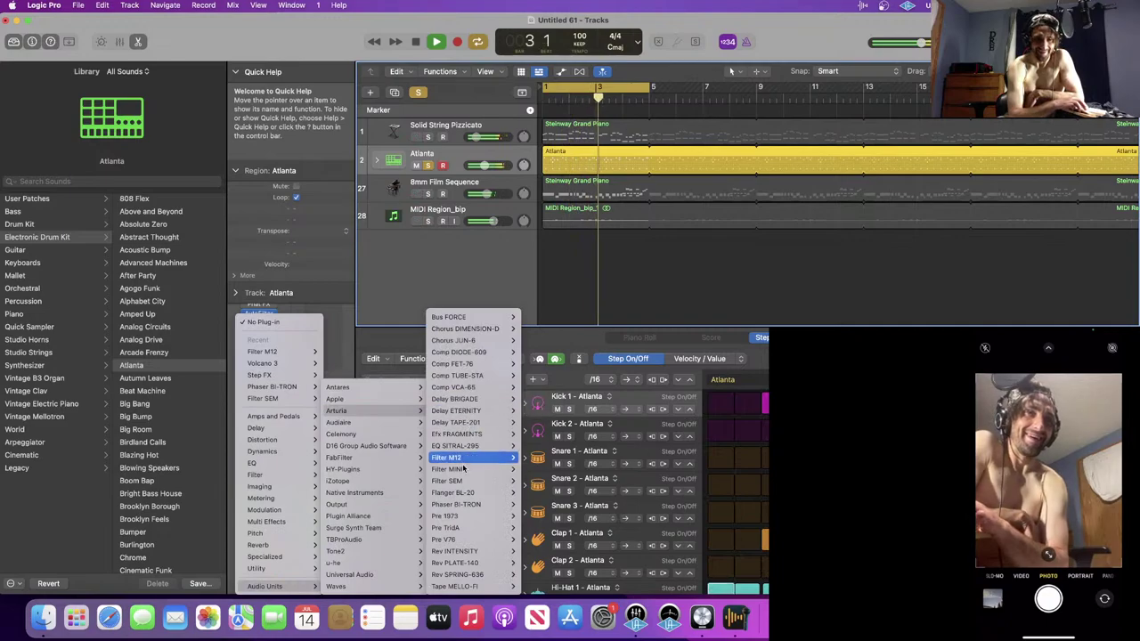
pyautogui.moveTo(469, 470)
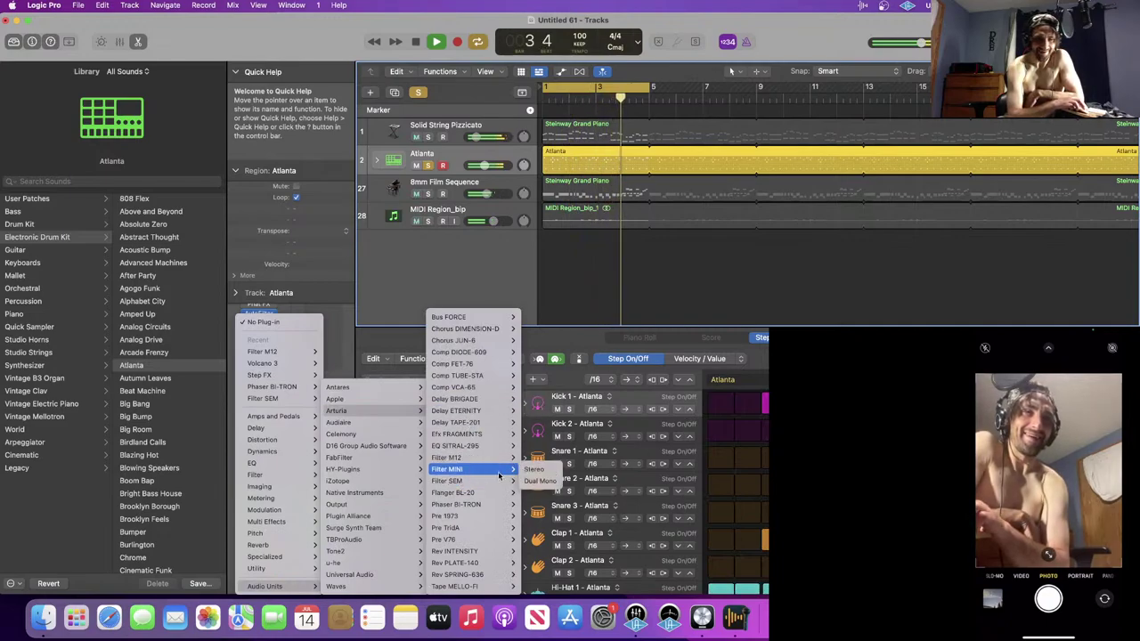
pyautogui.click(524, 467)
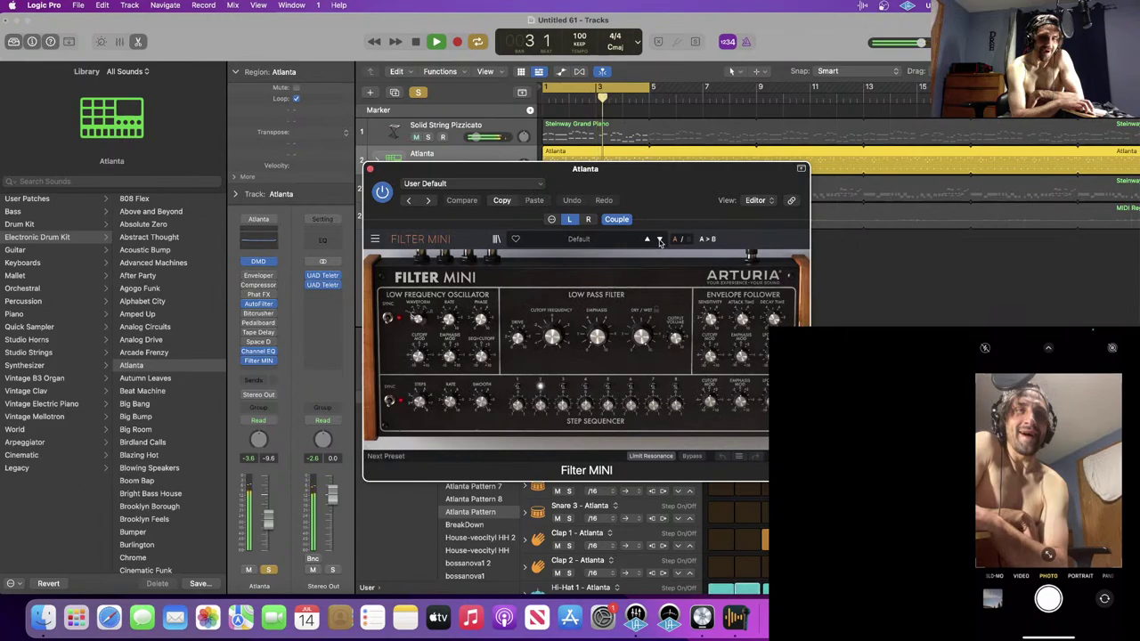
# - Load Filter MINI's Just a Step Sequencer preset on Atlanta and turn off the track's solo
pyautogui.click(659, 239)
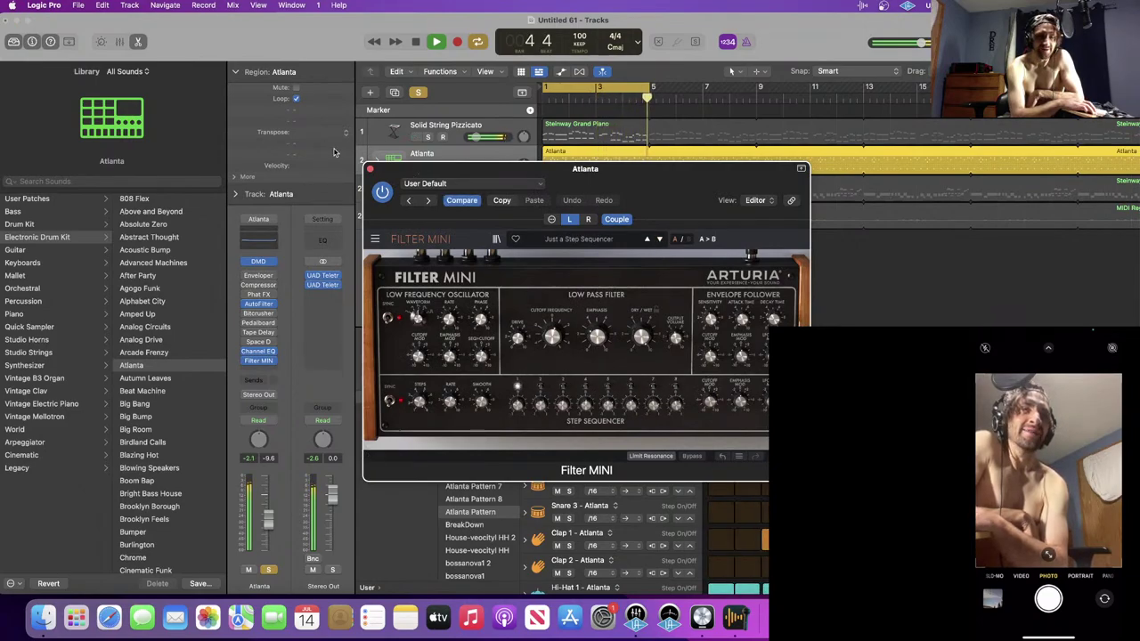
pyautogui.hotkey('shift', '/')
pyautogui.click(418, 93)
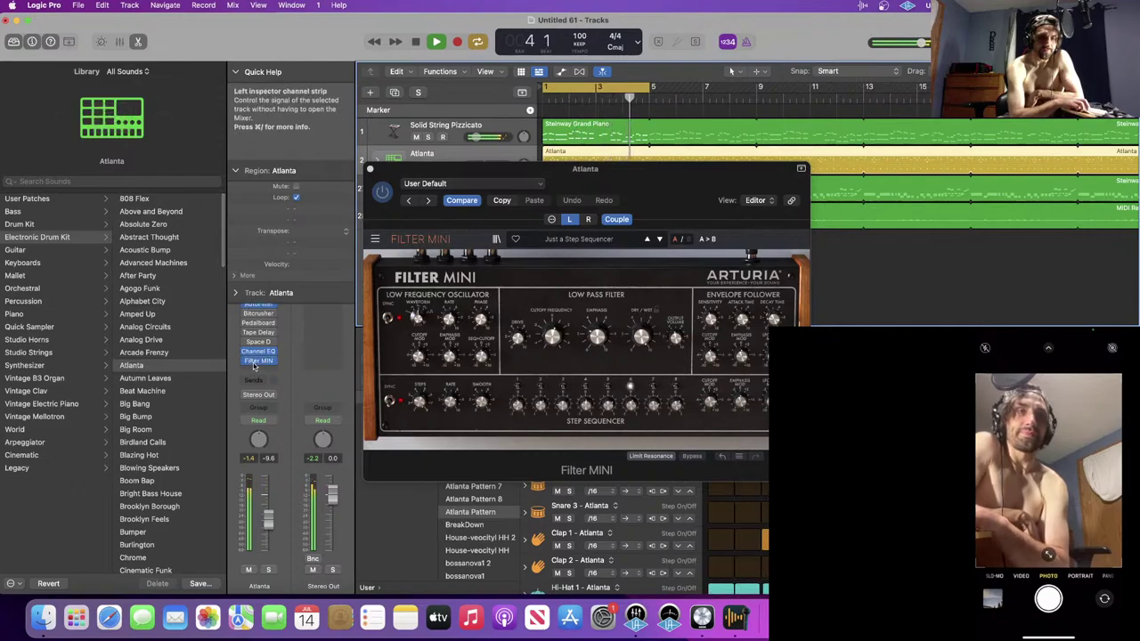
# - Move Filter MINI from the Atlanta track to Stereo Out and switch its preset to Moving Bit Redux
pyautogui.moveTo(258, 360); pyautogui.dragTo(322, 345)
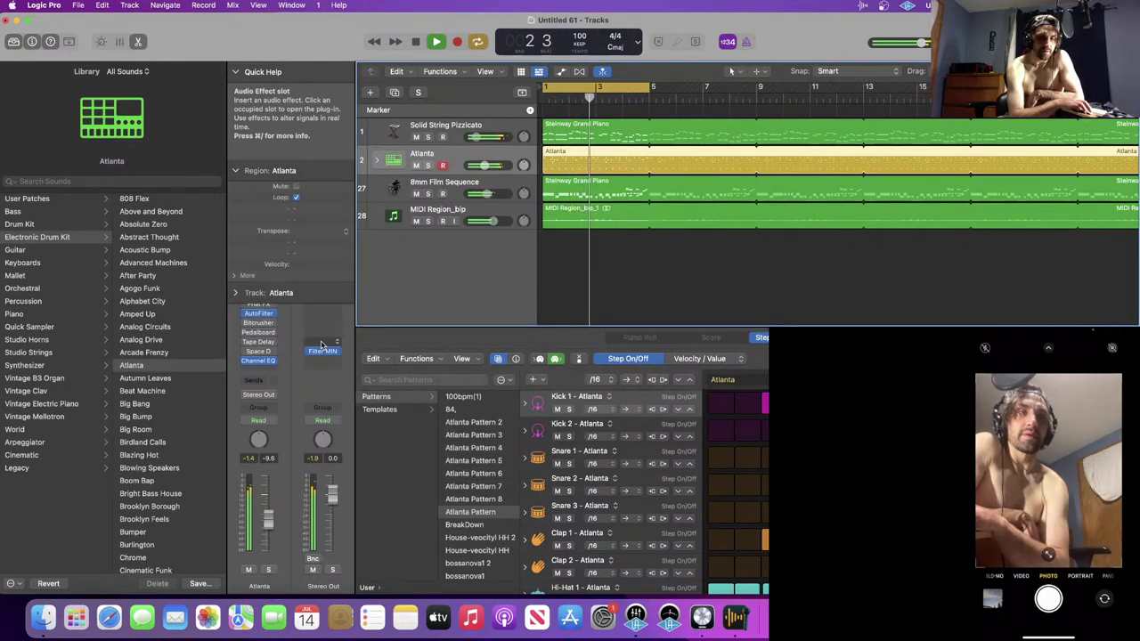
pyautogui.click(322, 351)
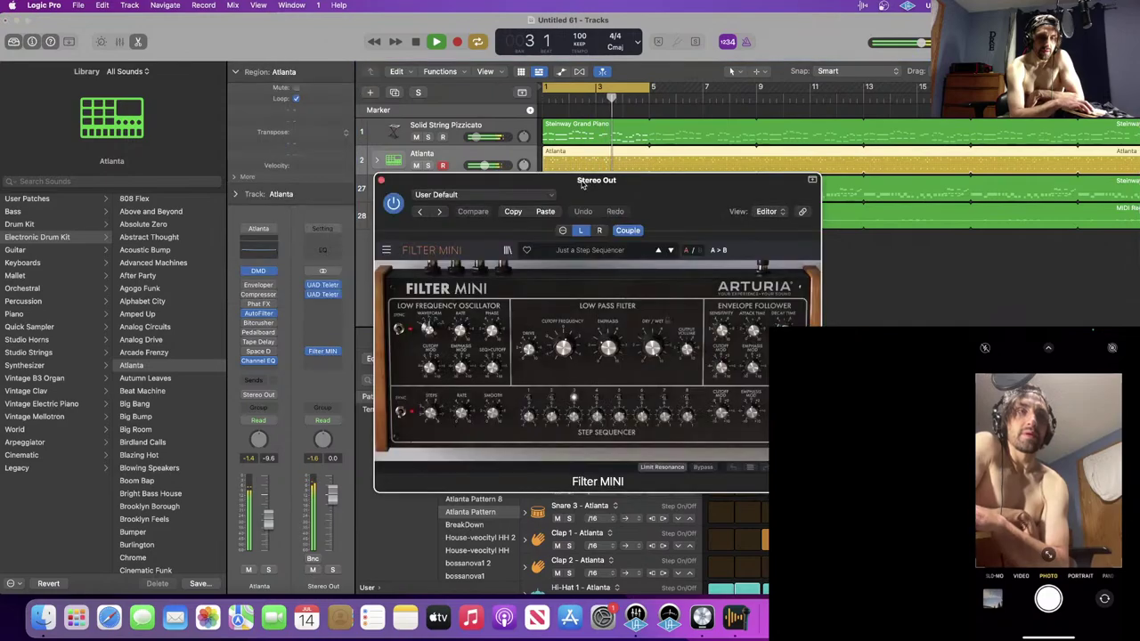
pyautogui.click(670, 250)
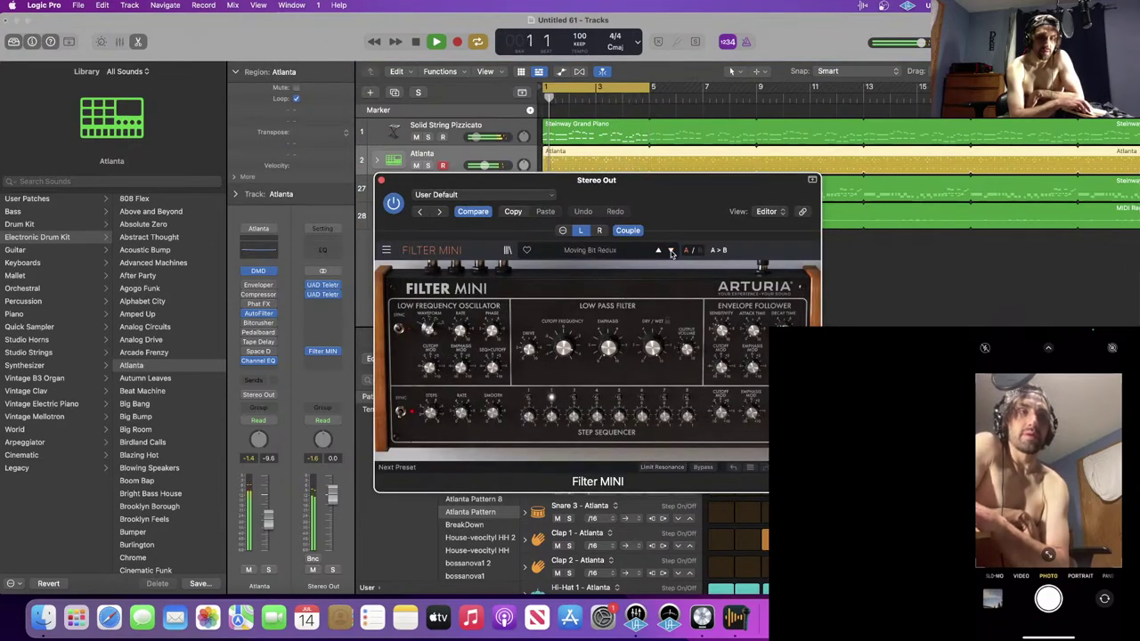
# - Audition Filter MINI's De-riser and Simple SnH presets on Stereo Out, choose Simple SnH and stop playback
pyautogui.click(670, 250)
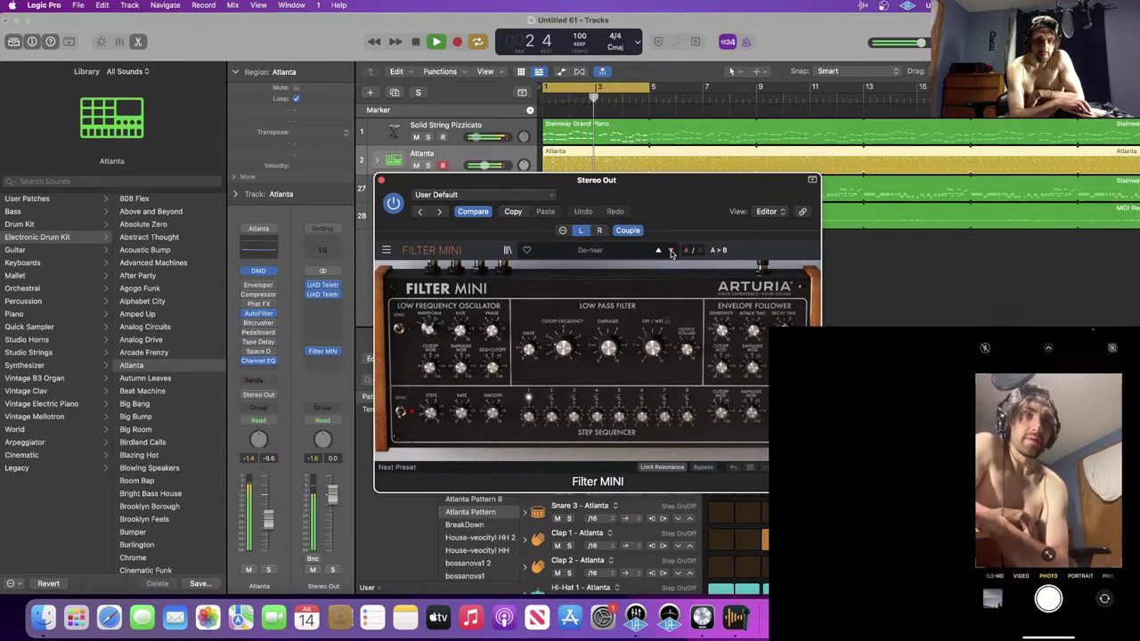
pyautogui.click(671, 250)
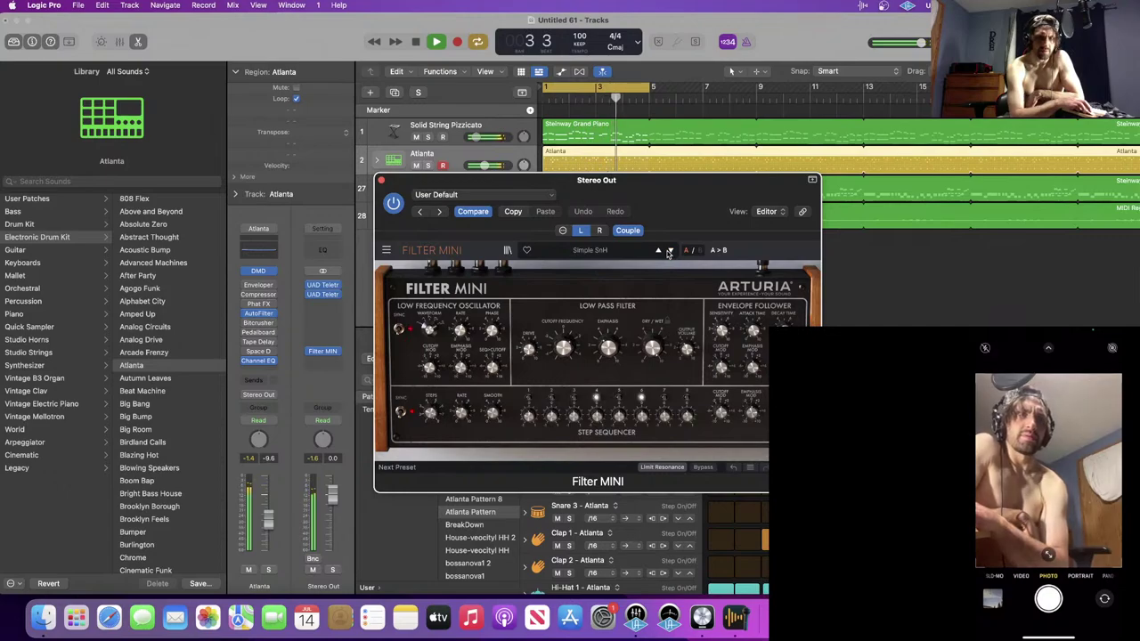
pyautogui.click(658, 251)
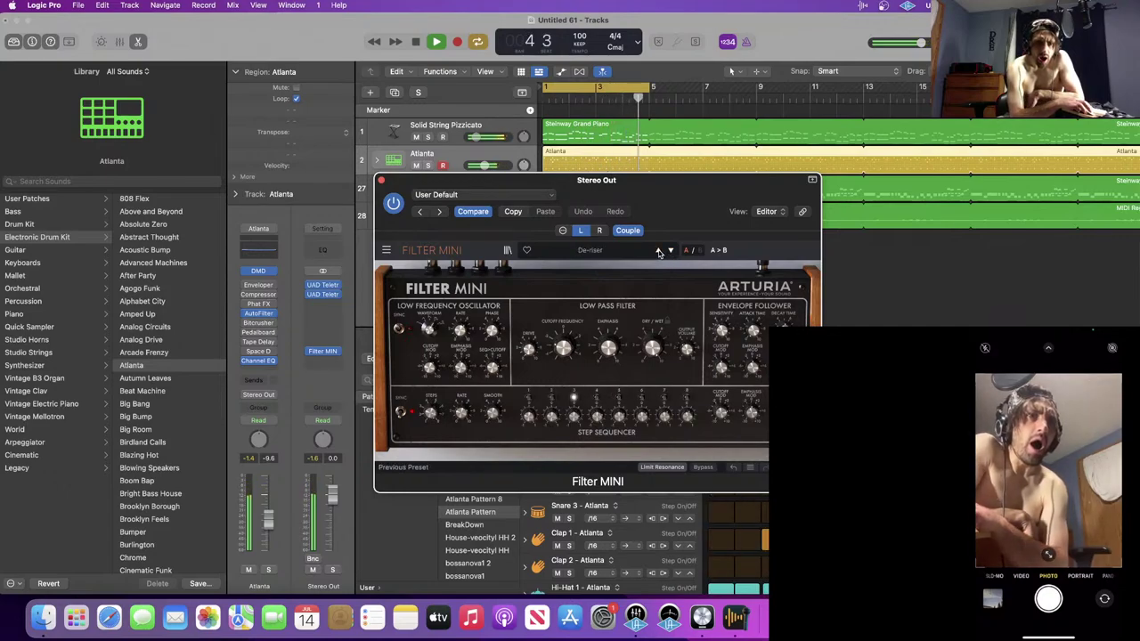
pyautogui.click(670, 250)
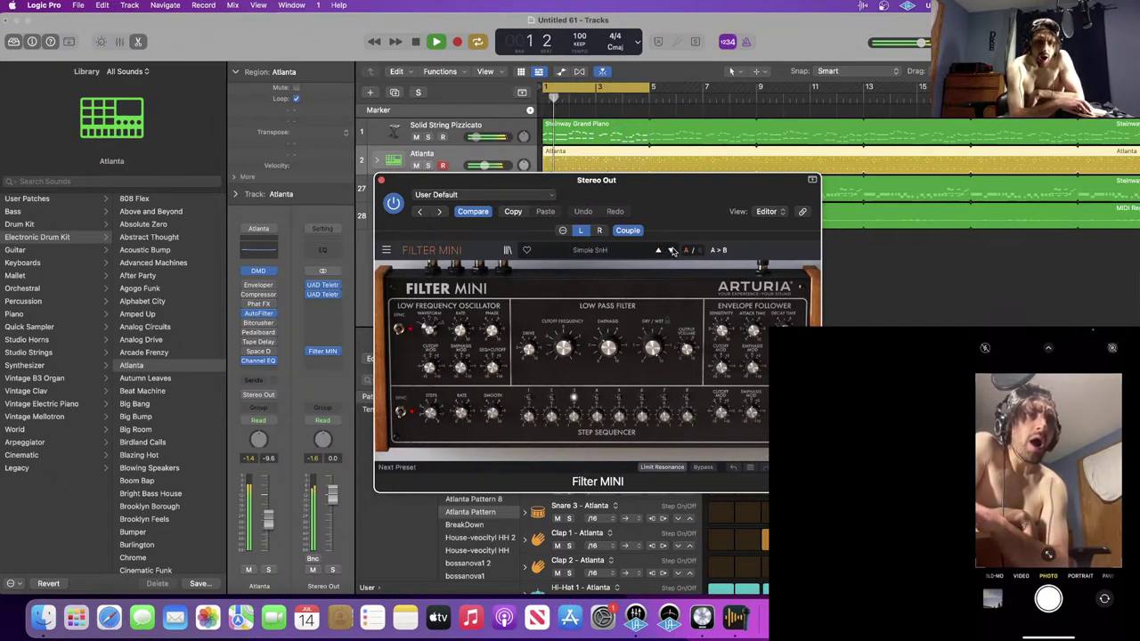
pyautogui.press('space')
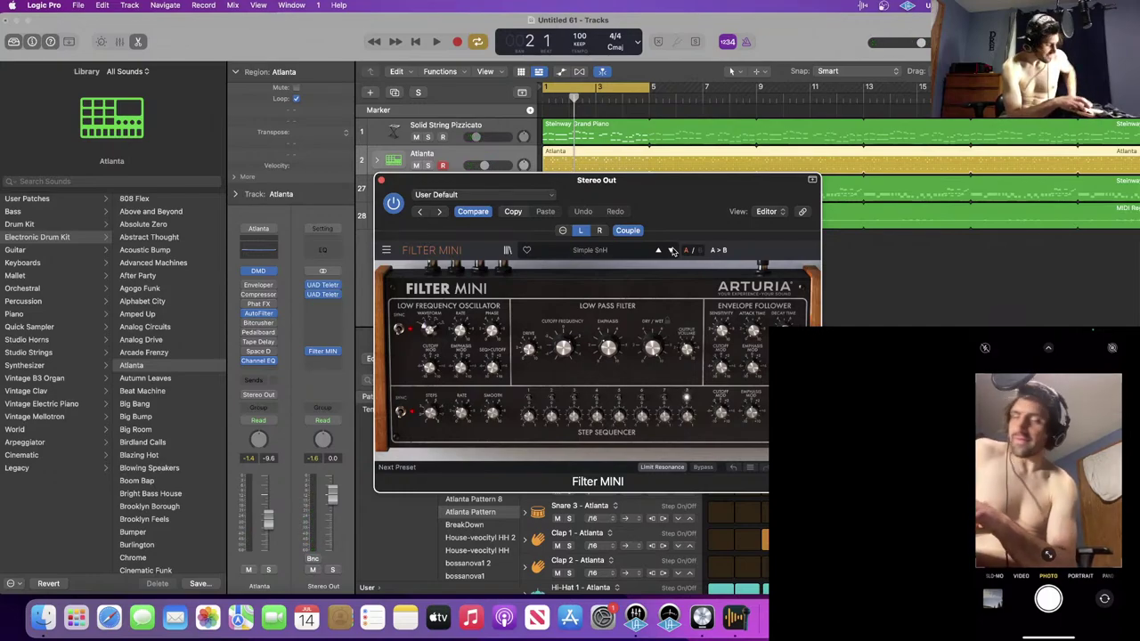
# - Resume playback, audition the following Filter MINI presets on Stereo Out through to Electro Riff, and stop playback
pyautogui.press('space')
pyautogui.click(672, 250)
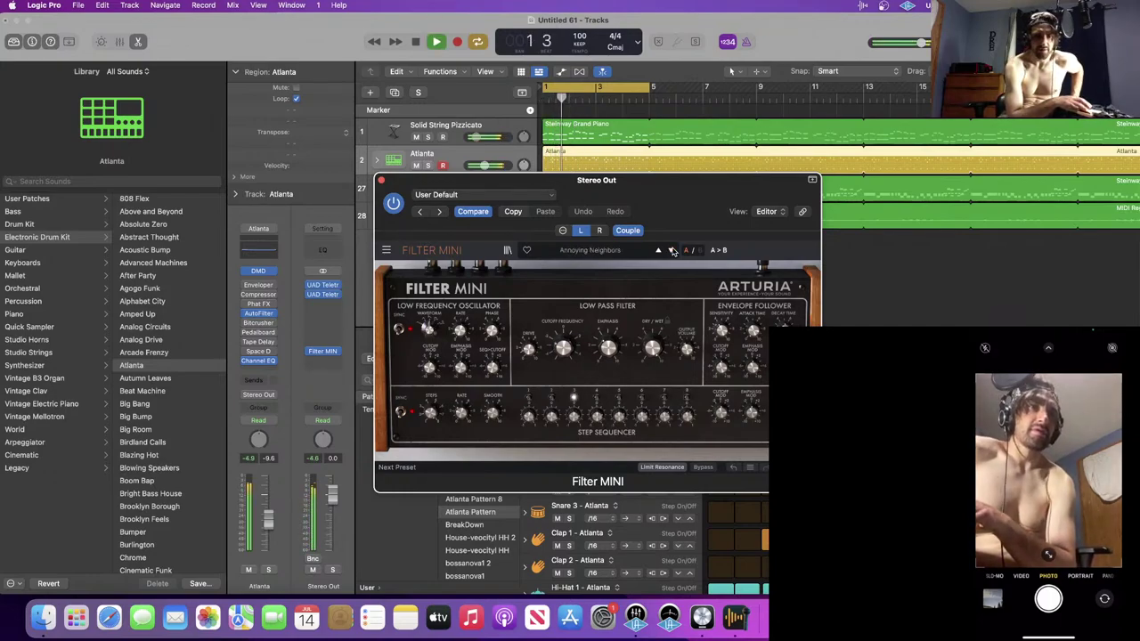
pyautogui.click(672, 250)
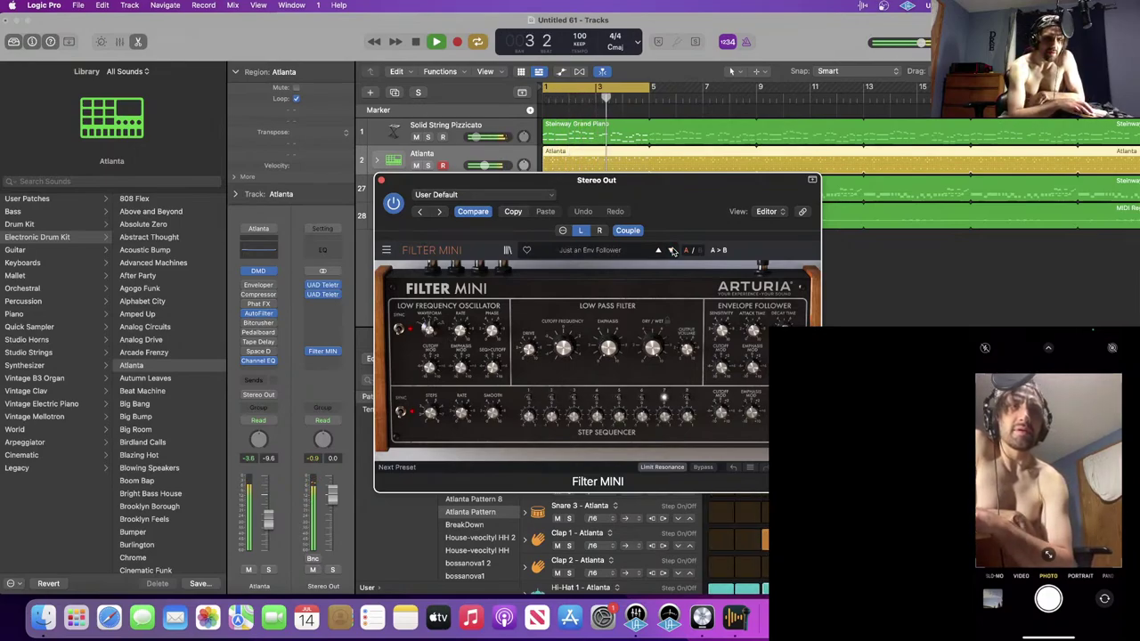
pyautogui.click(672, 250)
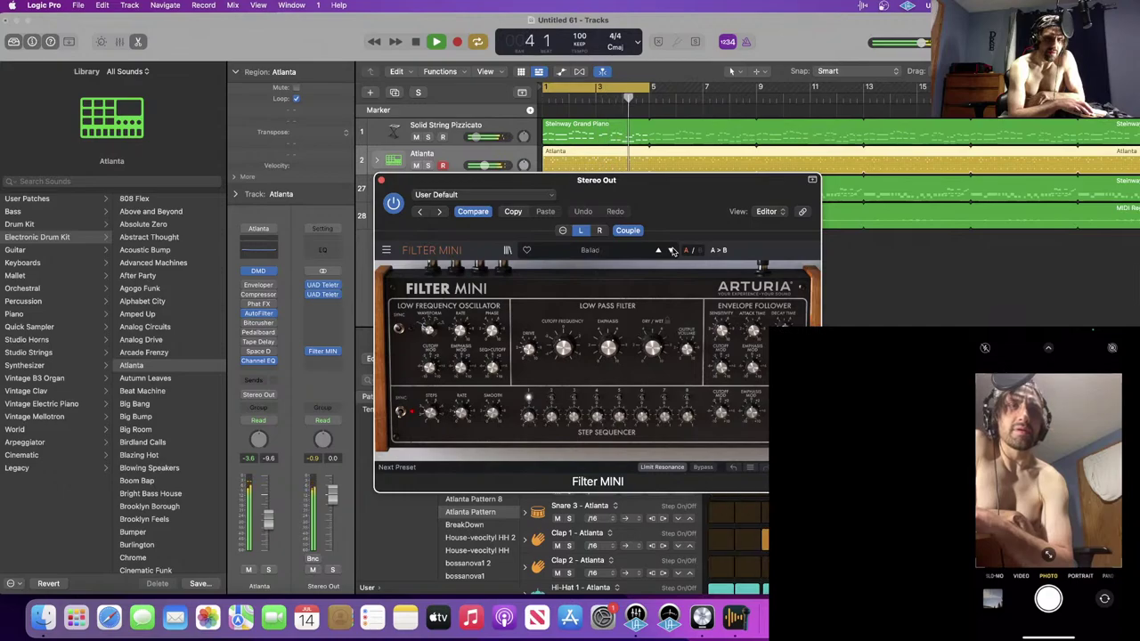
pyautogui.click(672, 250)
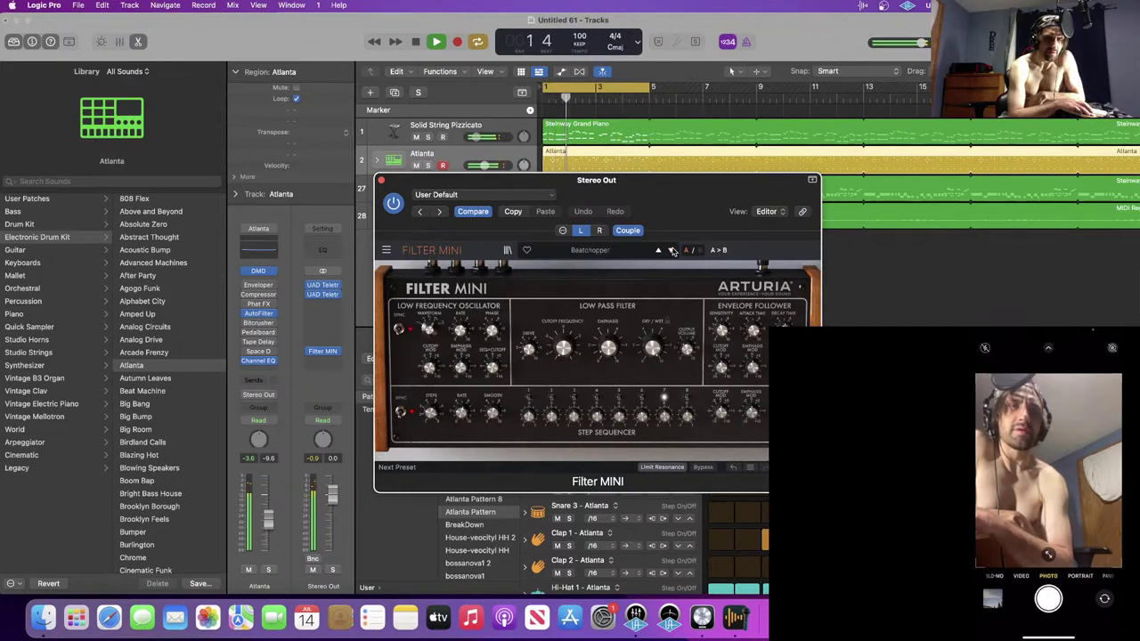
pyautogui.click(673, 250)
pyautogui.click(672, 250)
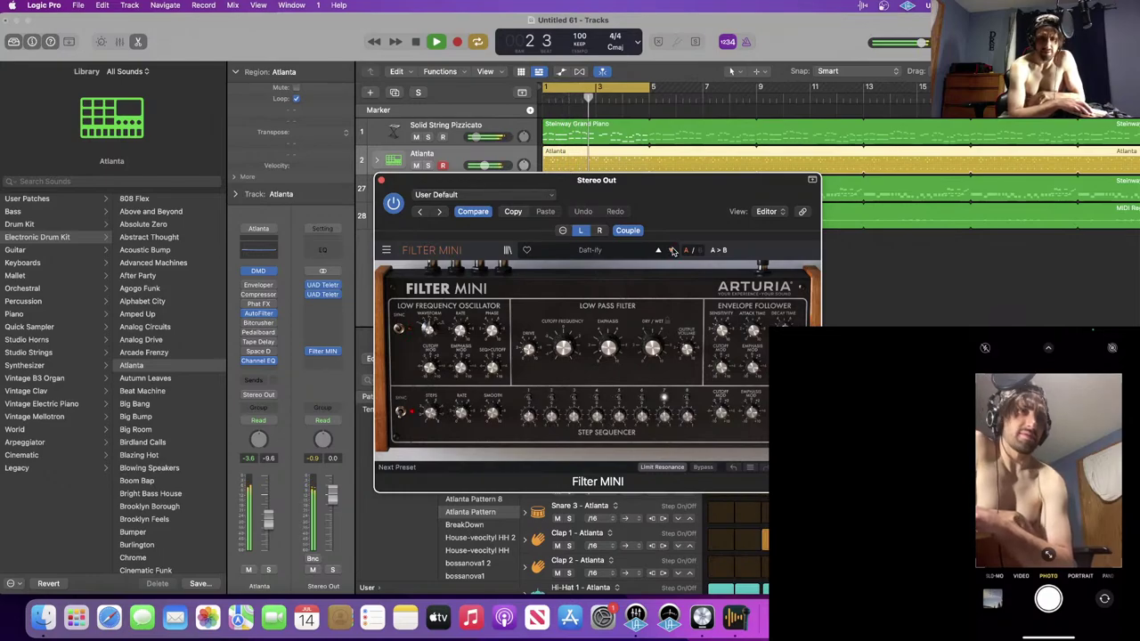
pyautogui.click(672, 250)
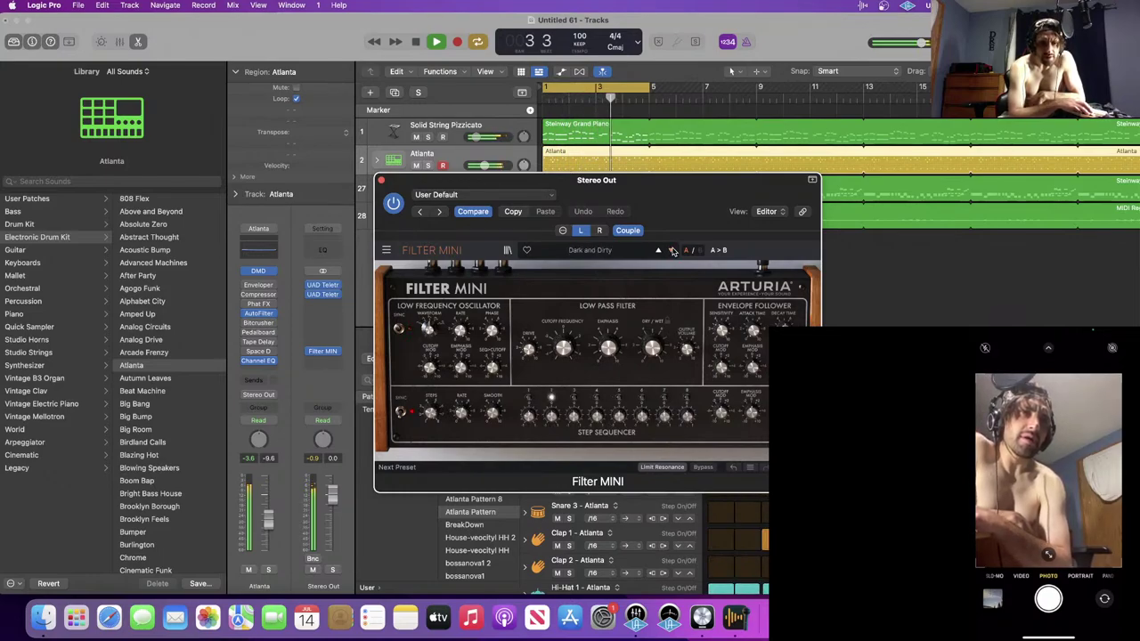
pyautogui.click(672, 250)
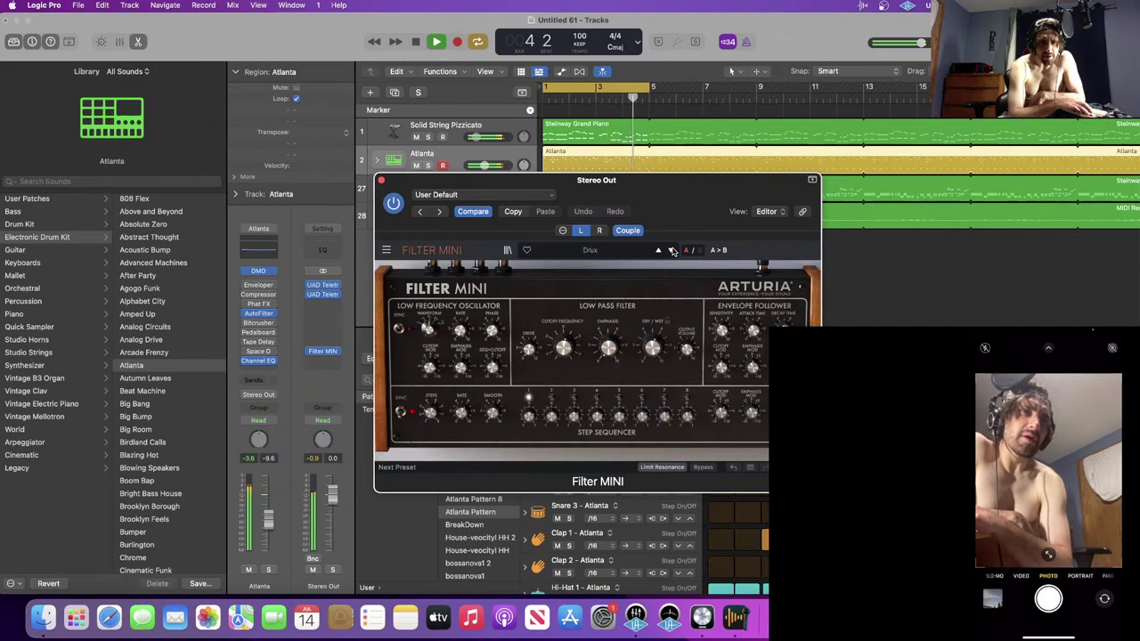
pyautogui.click(672, 250)
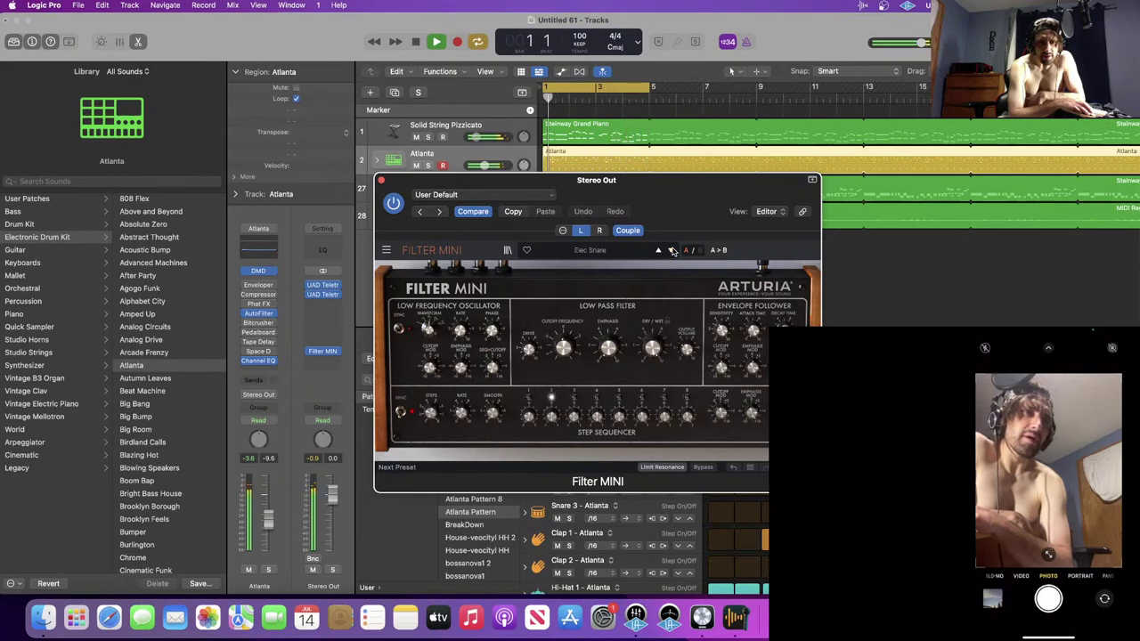
pyautogui.click(672, 250)
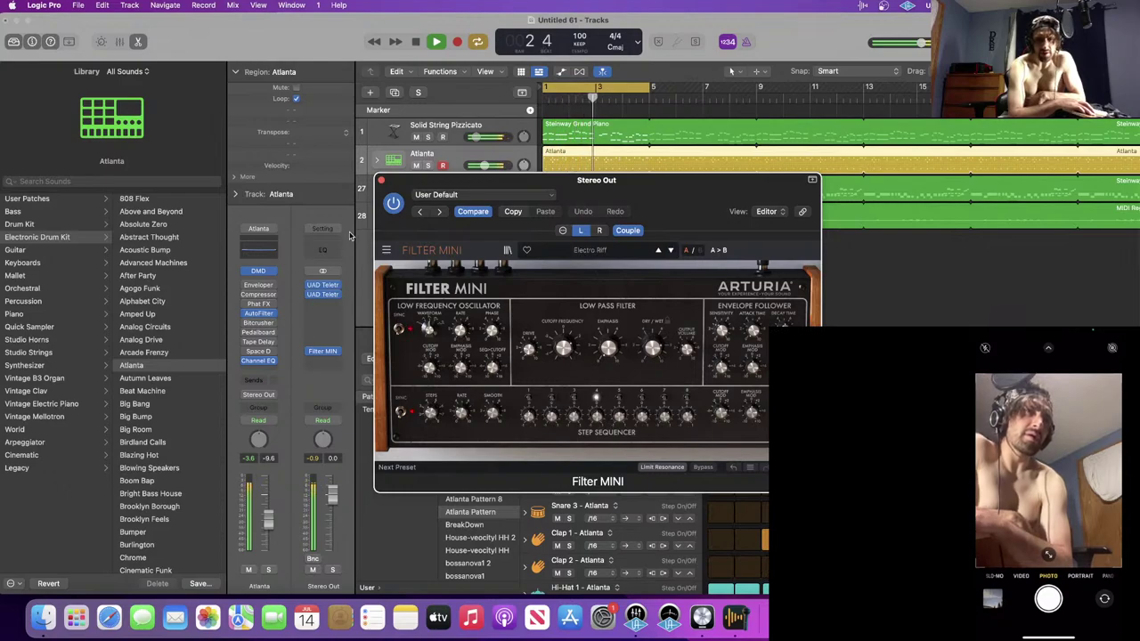
pyautogui.press('space')
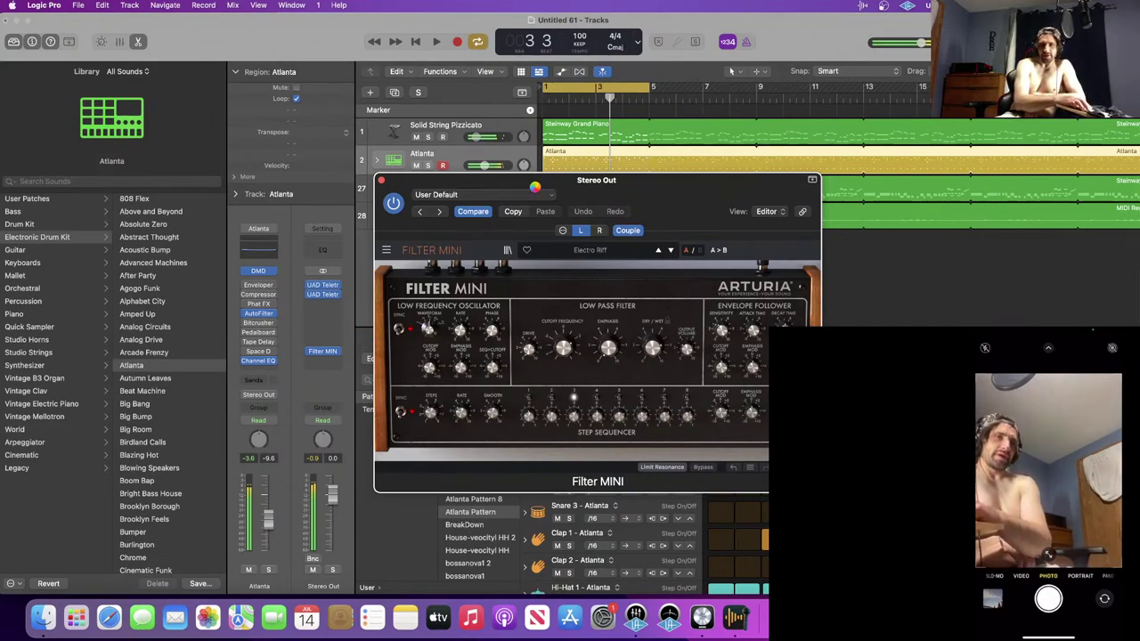
pyautogui.moveTo(535, 187); pyautogui.dragTo(533, 188)
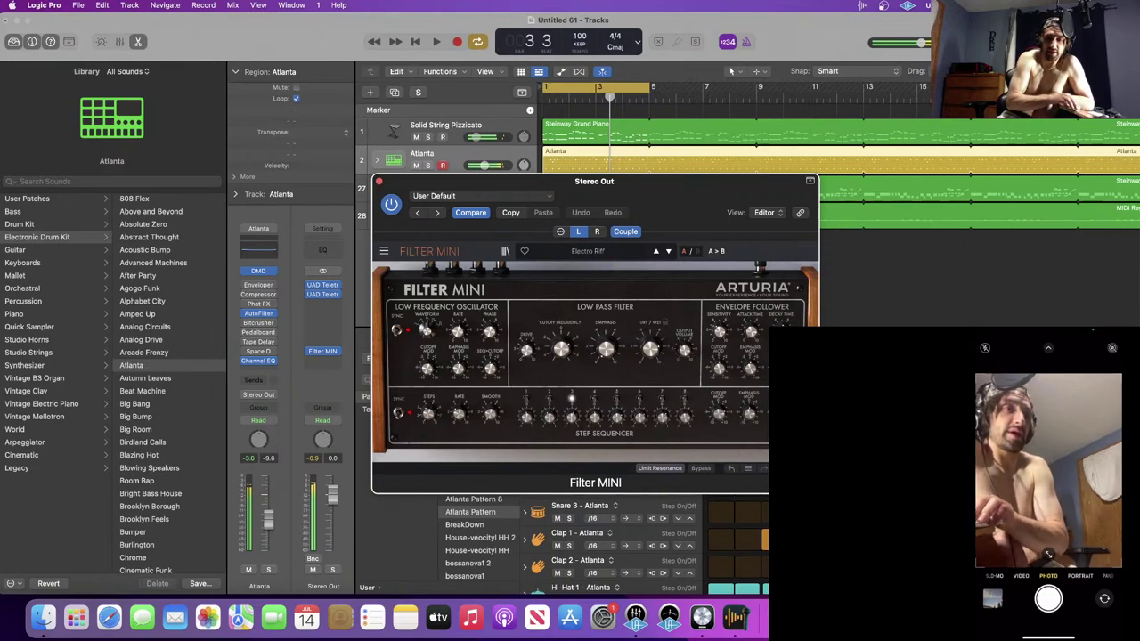
# - Switch to OBS and stop the live stream
pyautogui.click(1028, 617)
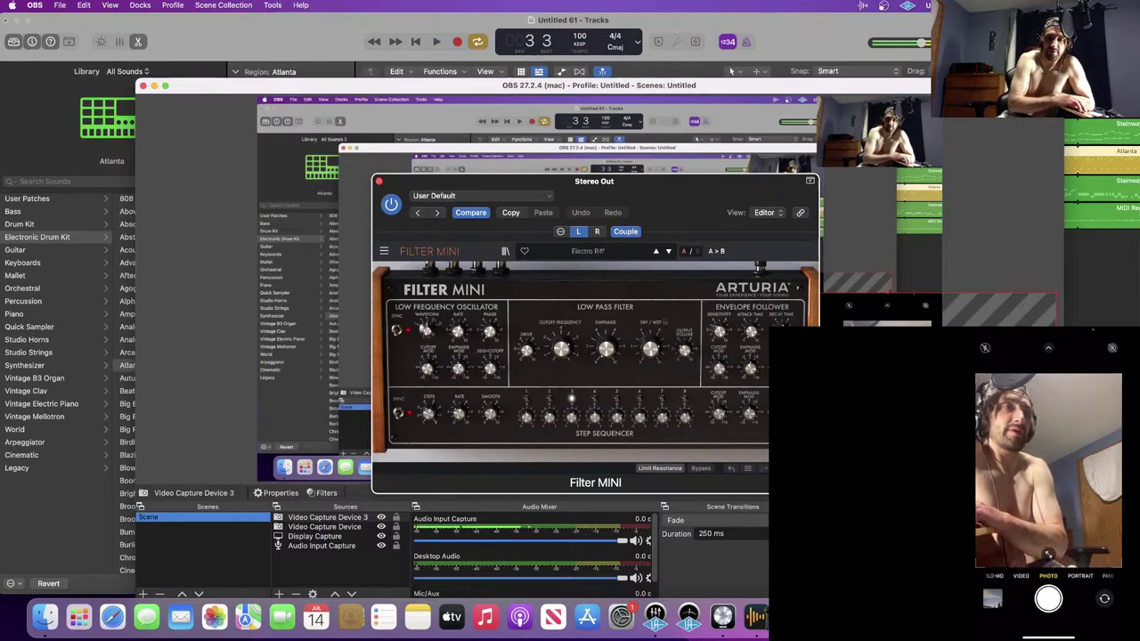
pyautogui.click(933, 520)
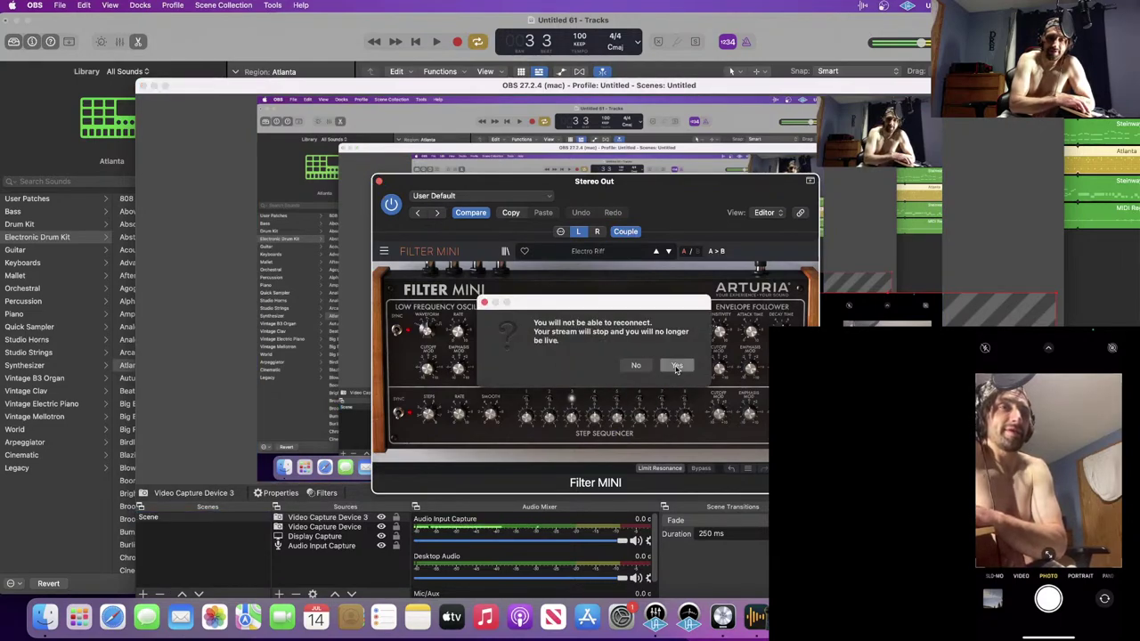